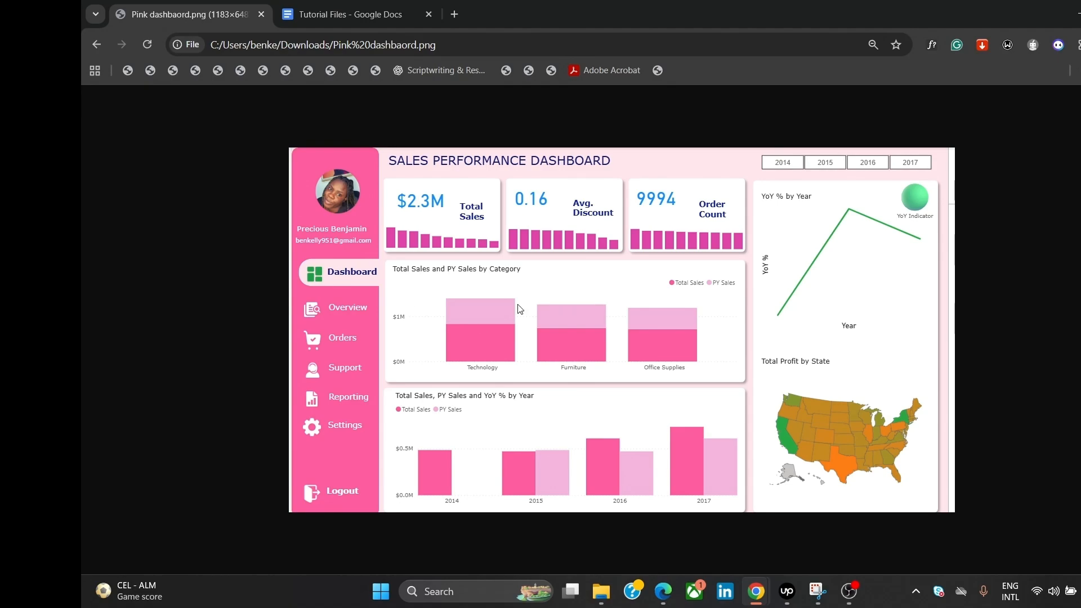
# Step: Switch Chrome to the Tutorial Files Google Doc showing the DAX FUNCTIONS formulas
pyautogui.click(303, 19)
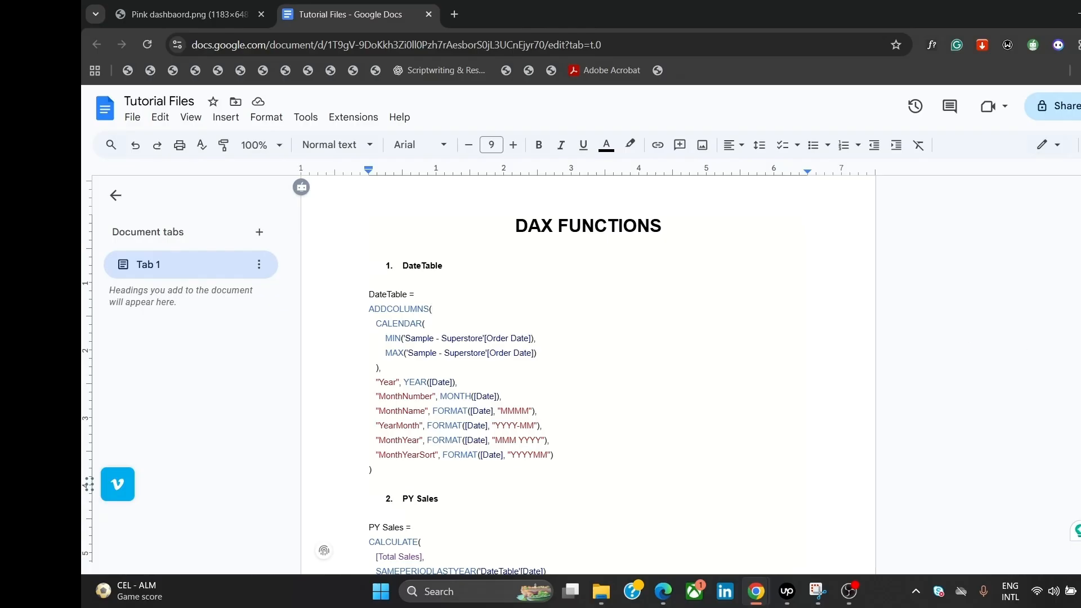
pyautogui.scroll(-5, 588, 372)
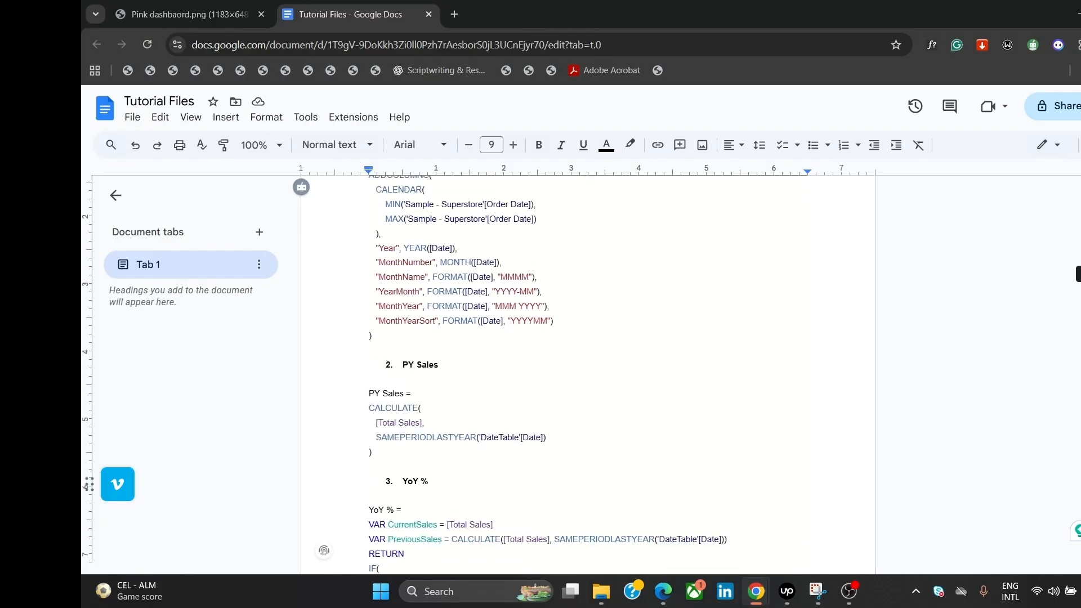
pyautogui.scroll(-10, 1078, 312)
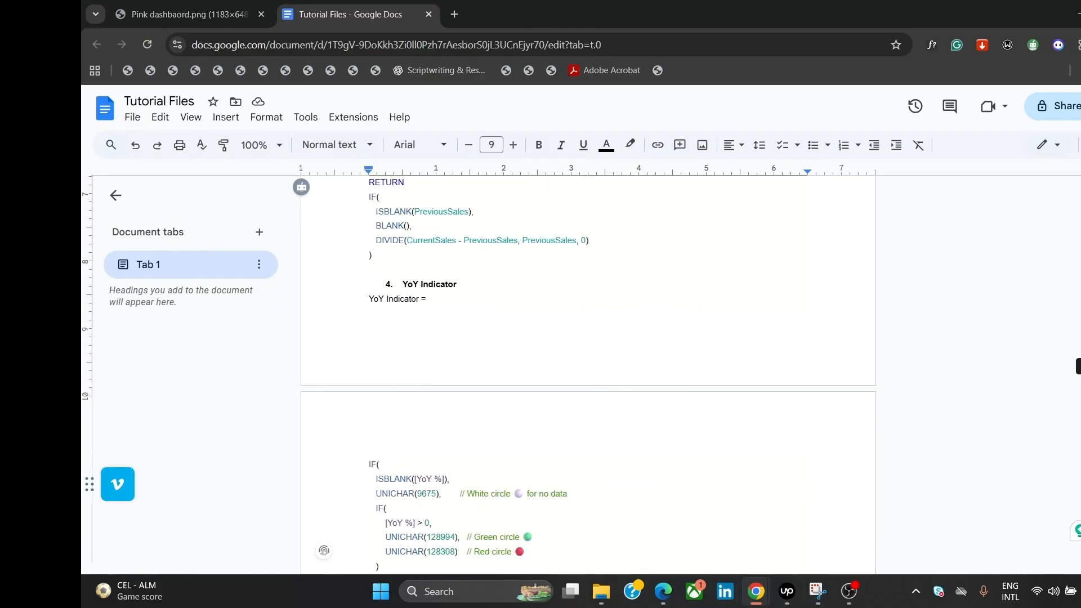
pyautogui.scroll(-2, 588, 371)
pyautogui.scroll(12, 588, 371)
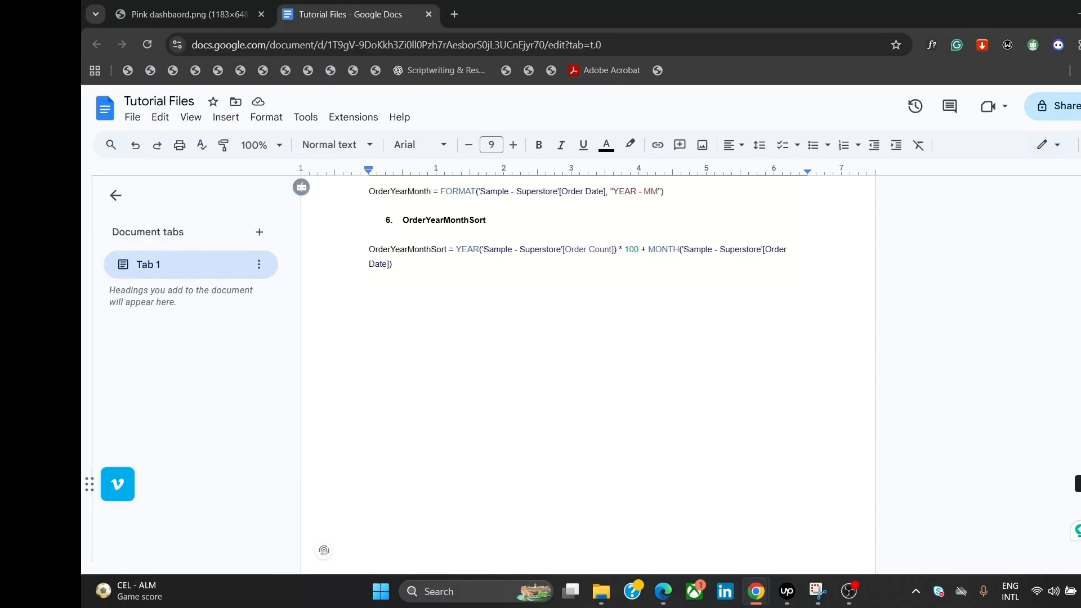
pyautogui.scroll(5, 588, 371)
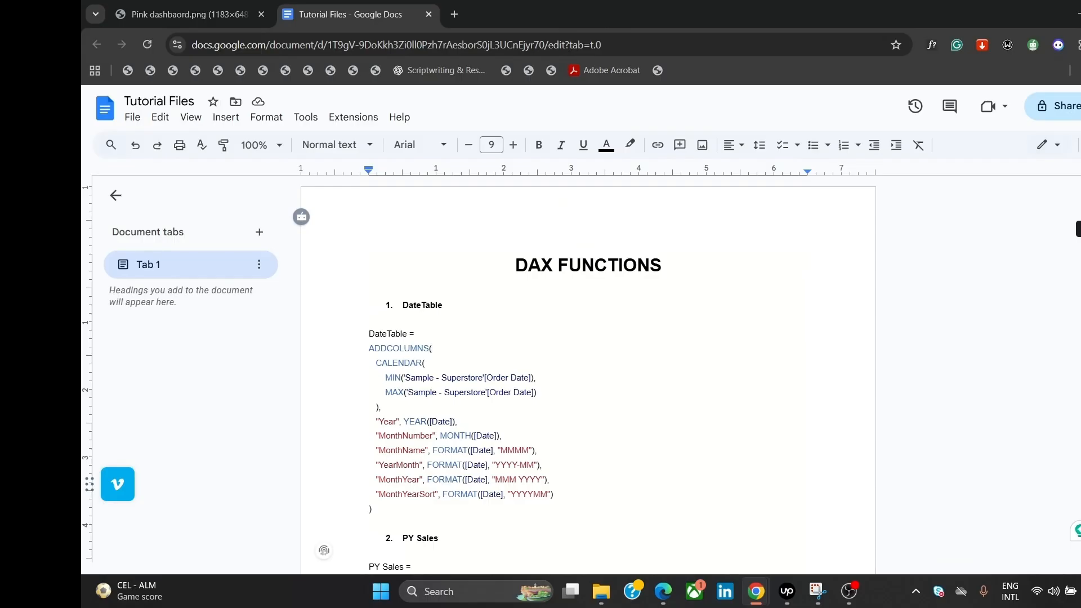
pyautogui.scroll(-1, 588, 372)
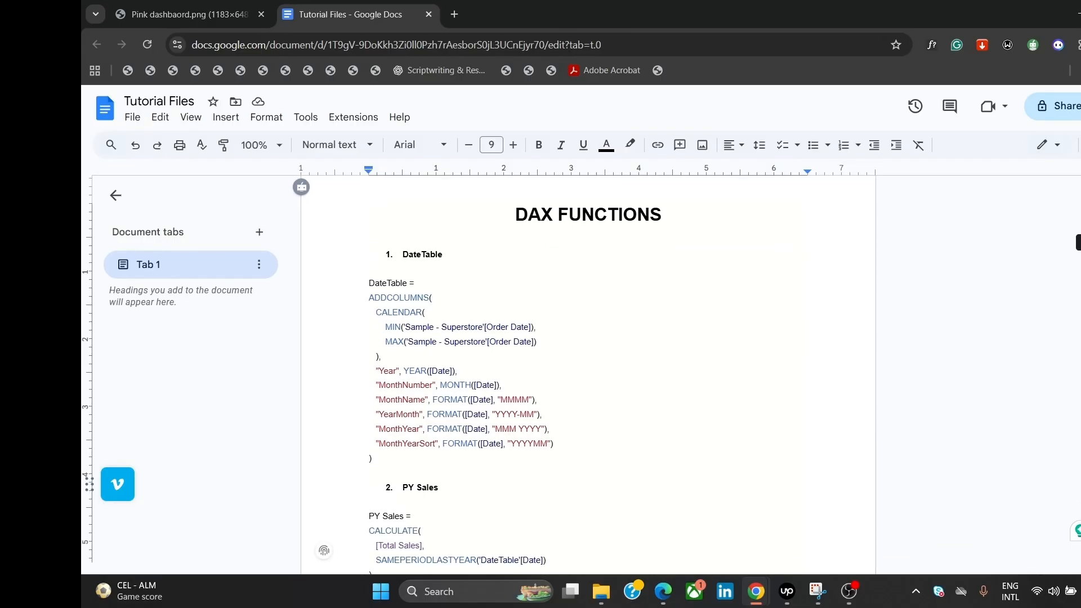
pyautogui.scroll(-3, 588, 371)
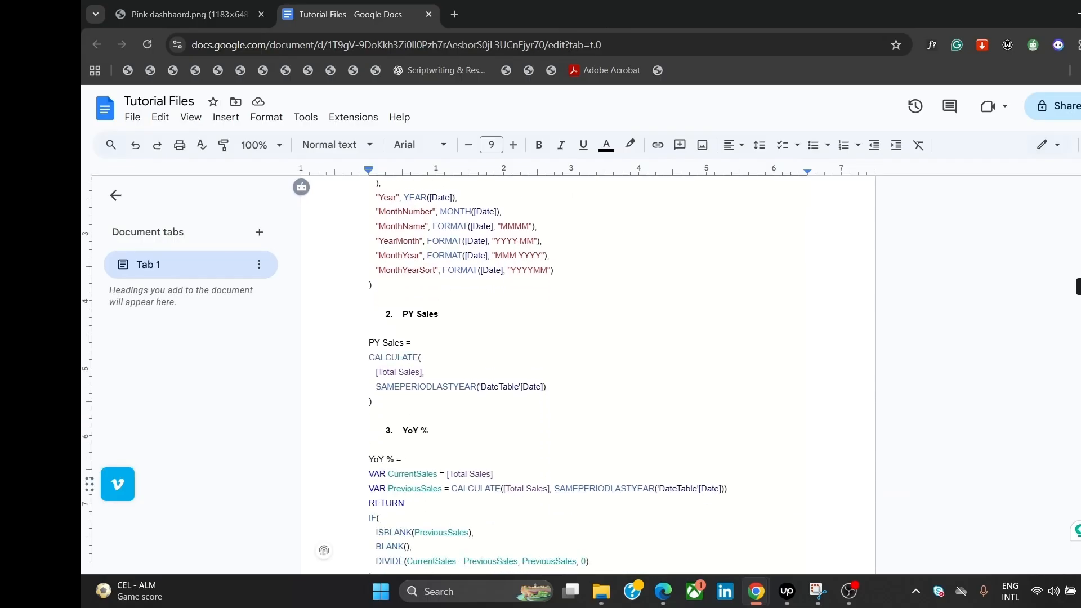
pyautogui.scroll(3, 588, 371)
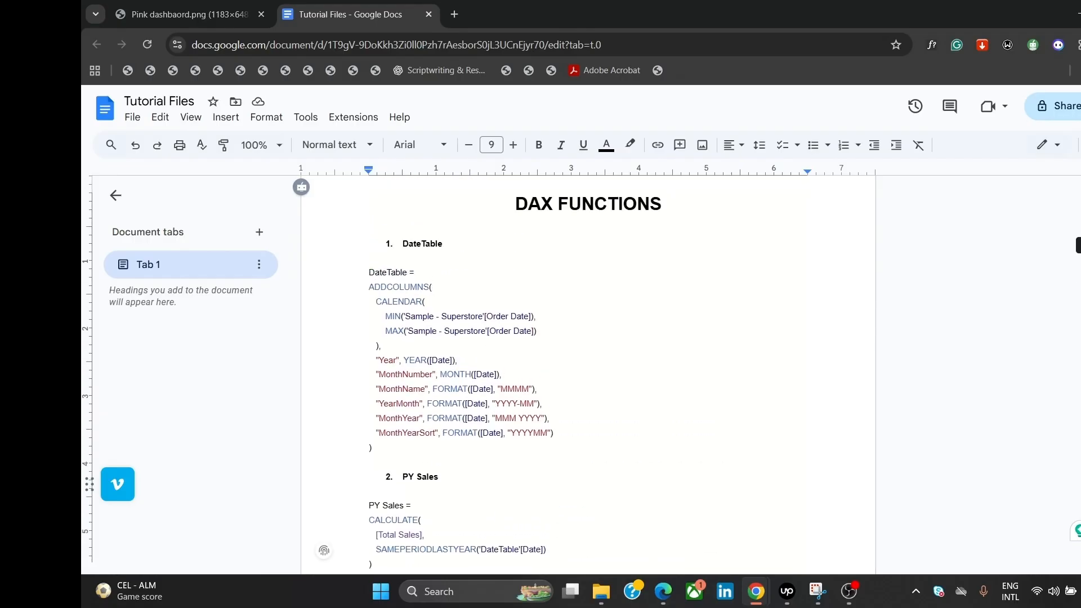
pyautogui.scroll(-1, 589, 372)
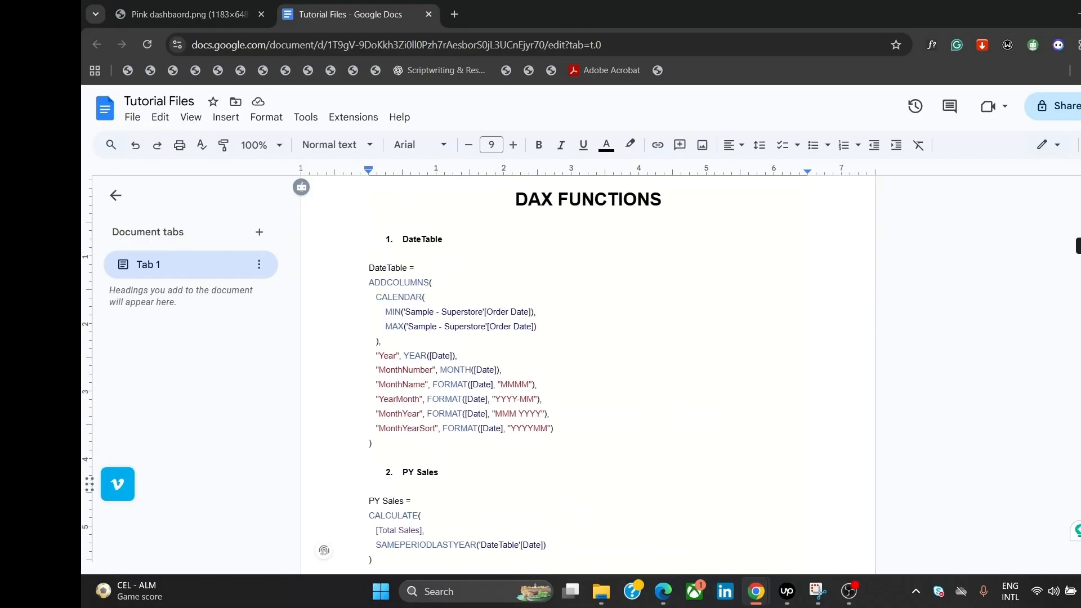
pyautogui.scroll(-3, 588, 371)
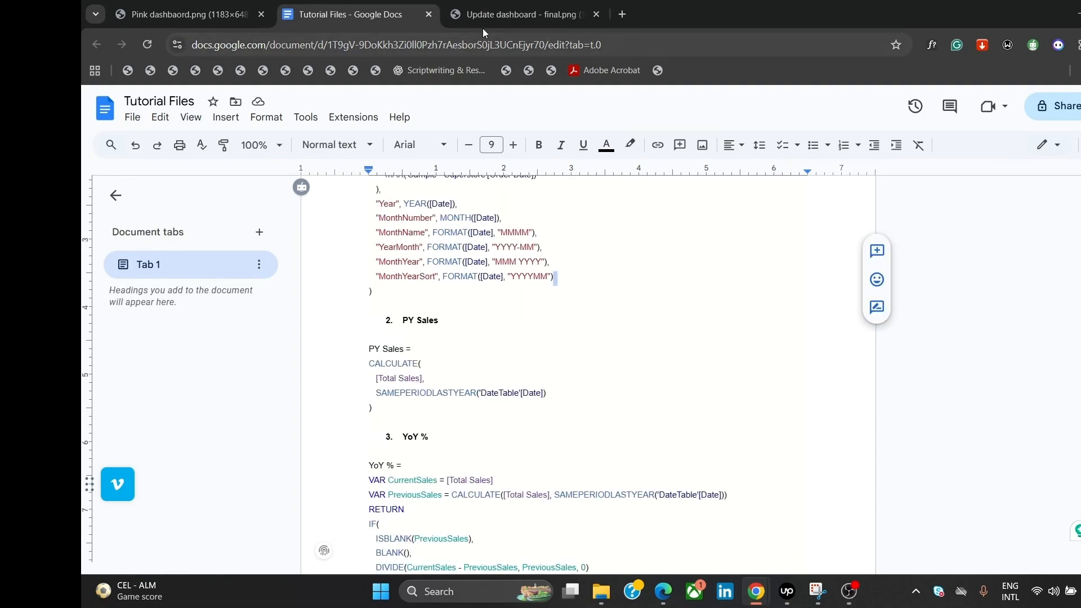
# Step: Compare the pink dashboard with the Sales Performance Analysis image, ending on Update dashboard - final.png
pyautogui.click(488, 22)
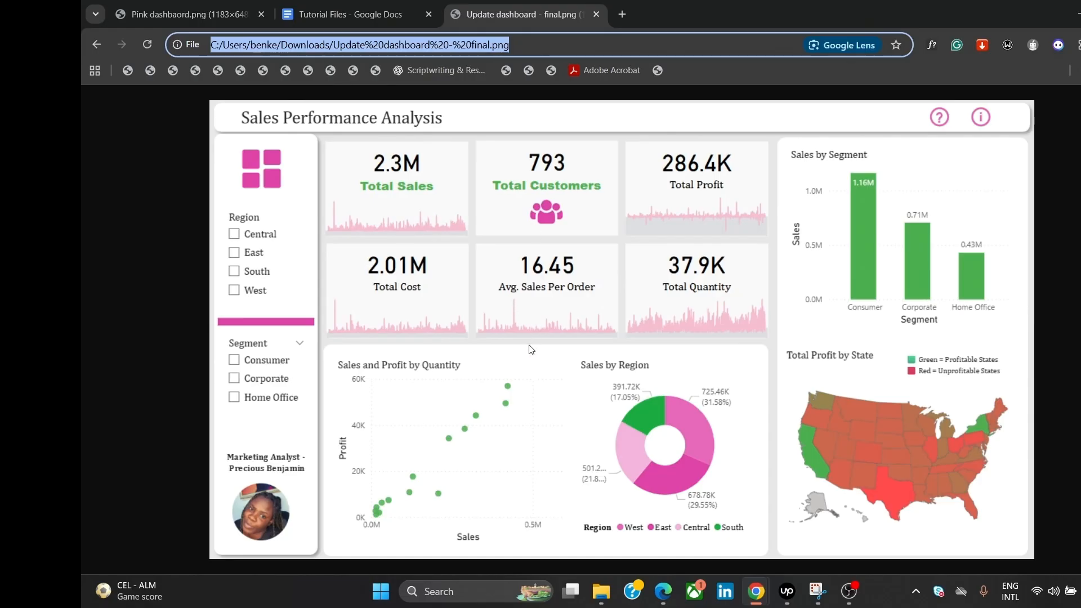
pyautogui.click(271, 7)
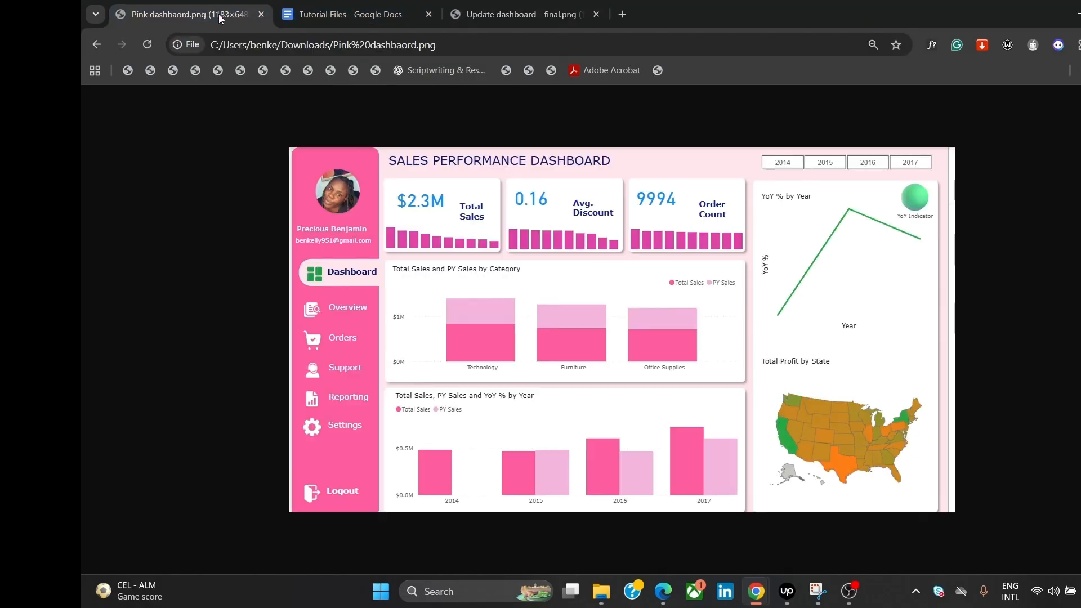
pyautogui.click(541, 5)
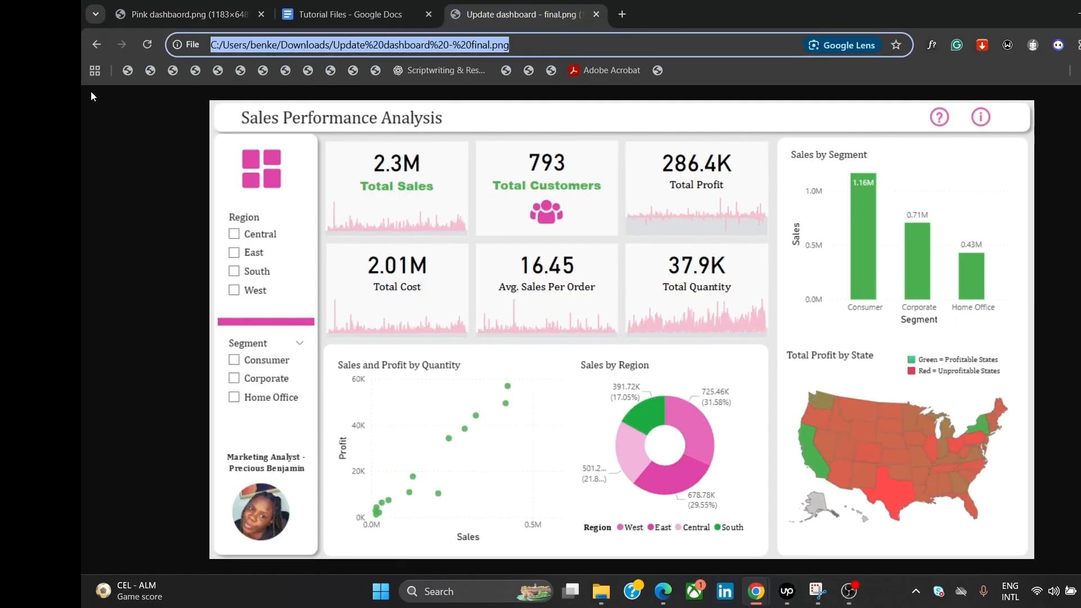
pyautogui.click(175, 14)
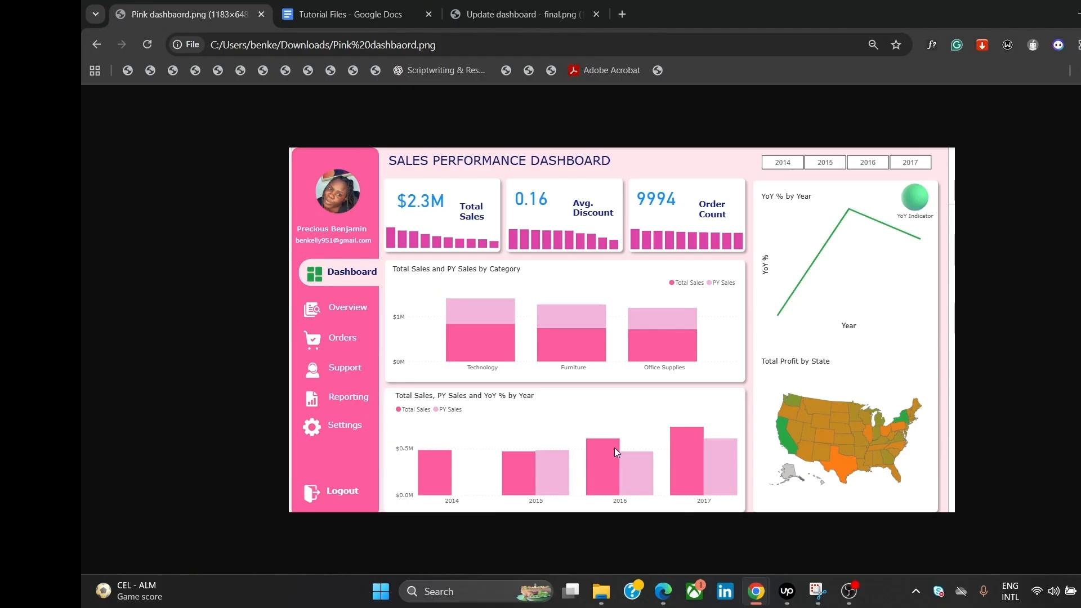
pyautogui.click(579, 14)
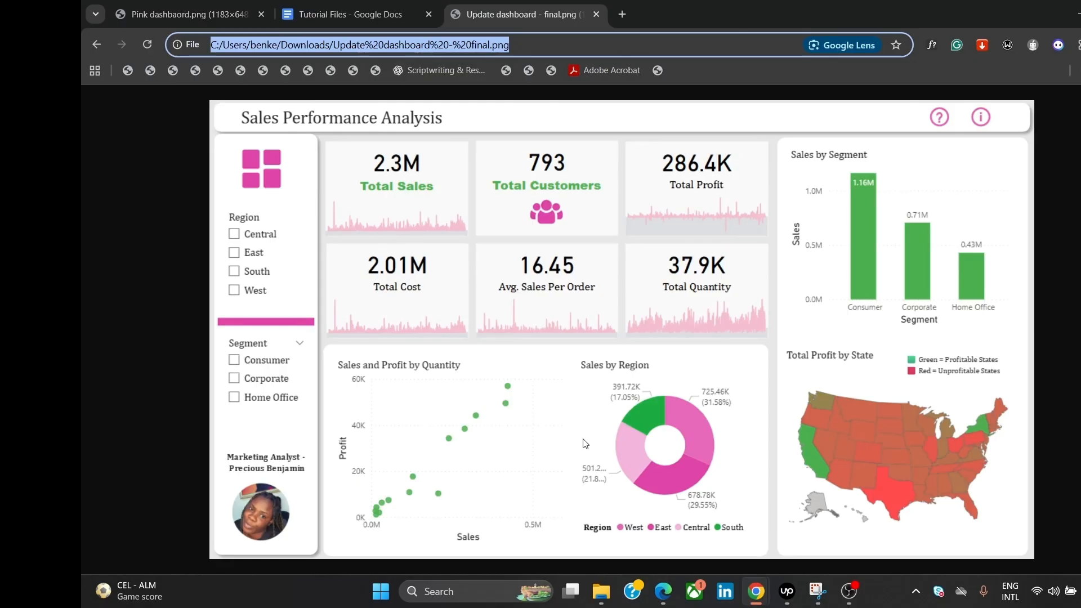
# Step: Launch Power BI Desktop from Windows search and dismiss its start screen
pyautogui.hotkey('ctrl', 't')
pyautogui.click(509, 577)
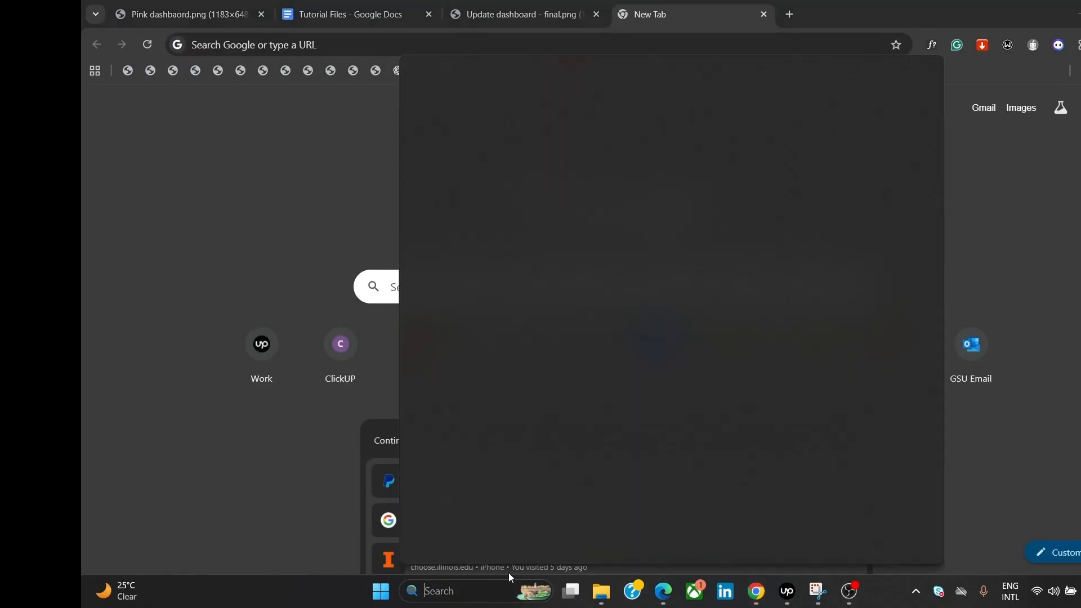
pyautogui.write('pow')
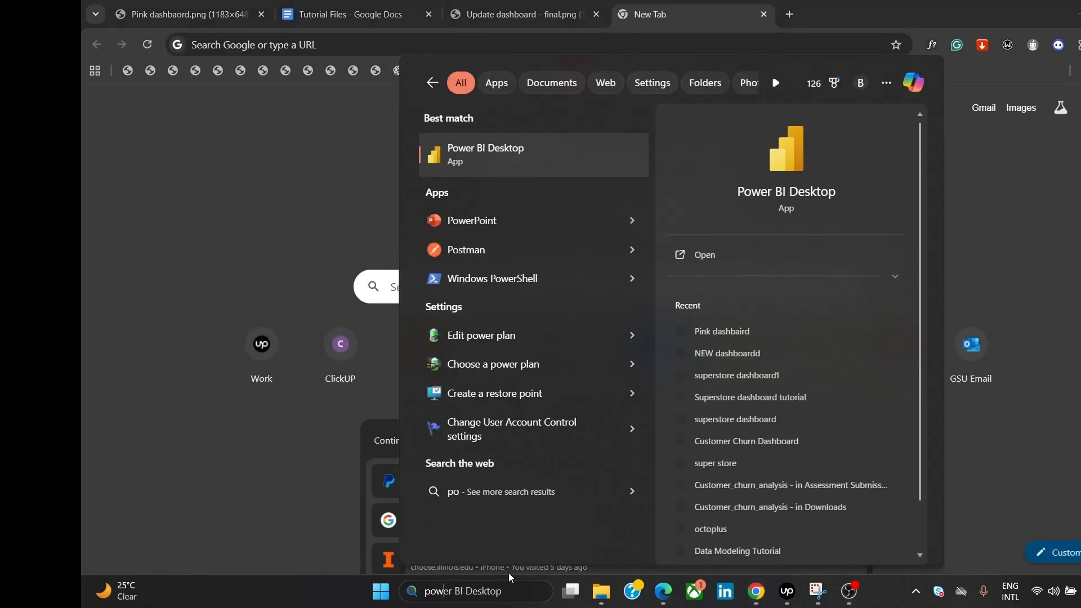
pyautogui.write('er')
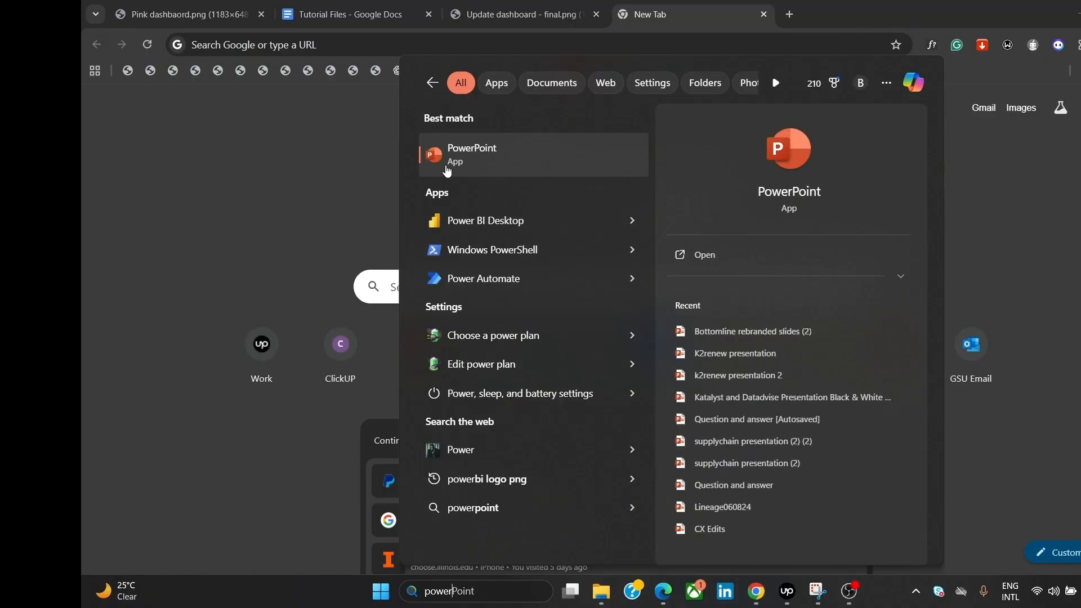
pyautogui.click(447, 220)
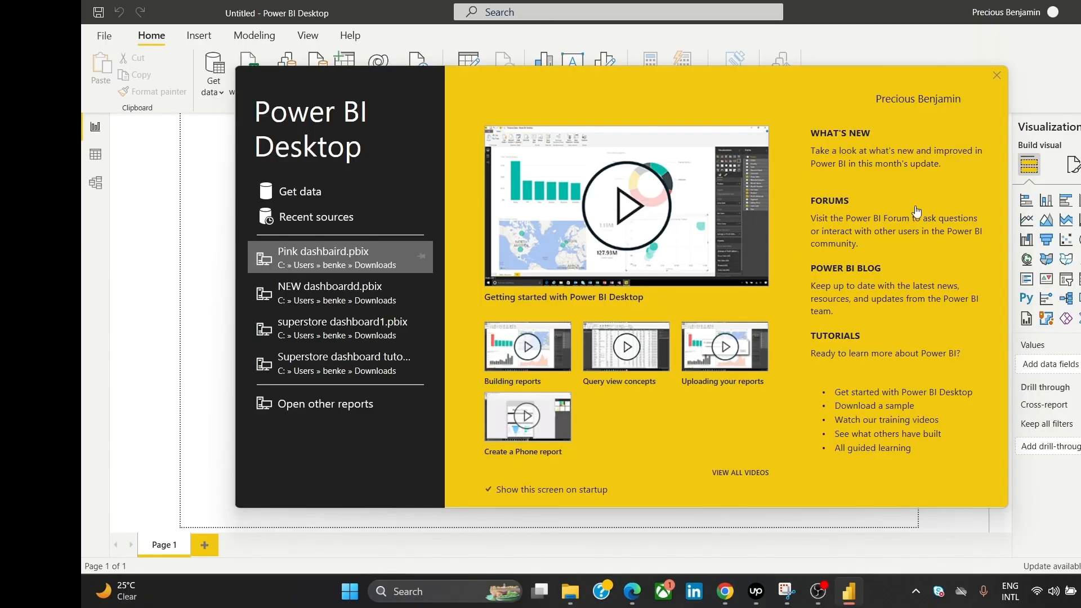
pyautogui.click(996, 75)
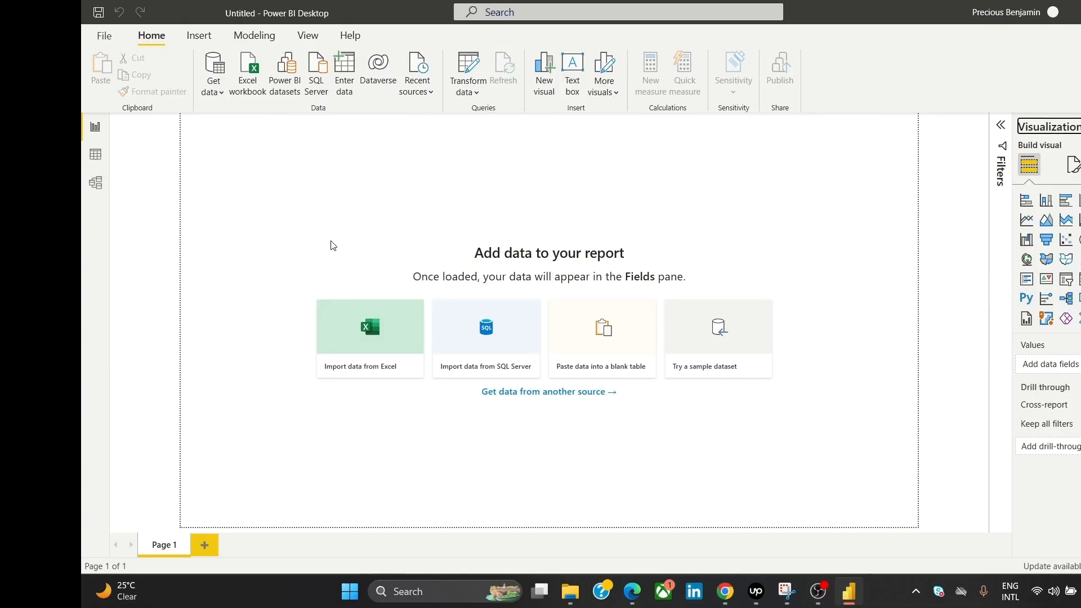
# Step: Import Sample - Superstore.csv as a Text/CSV data source to preview it
pyautogui.click(97, 38)
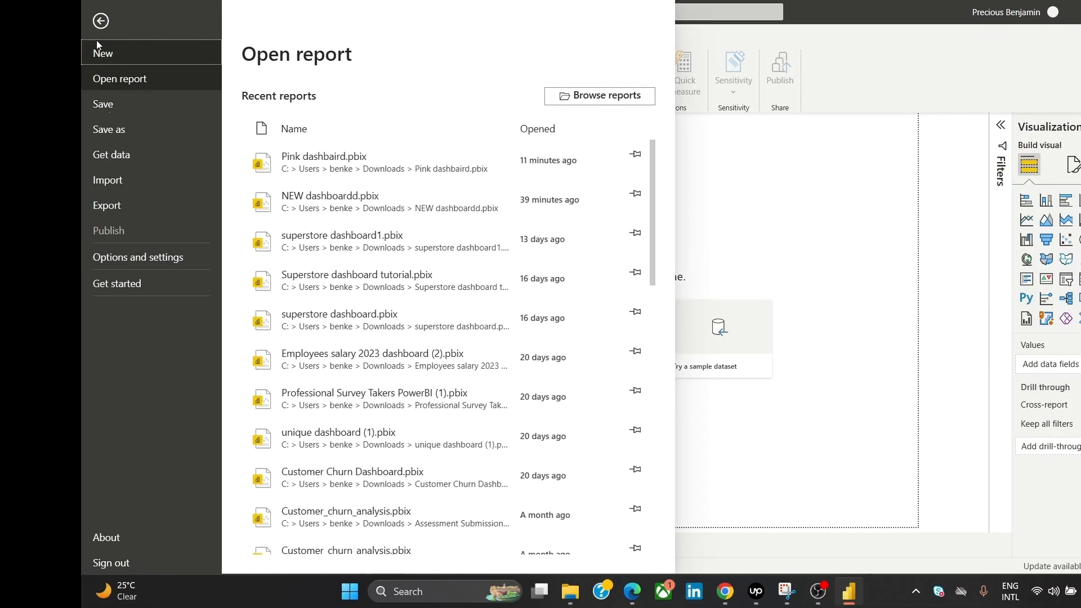
pyautogui.click(142, 156)
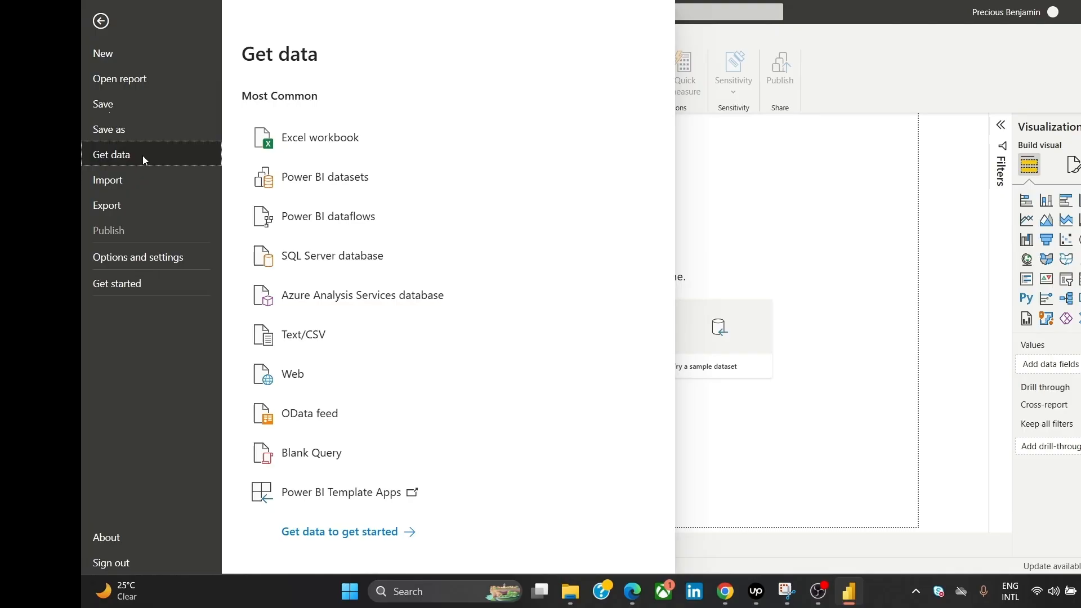
pyautogui.click(369, 334)
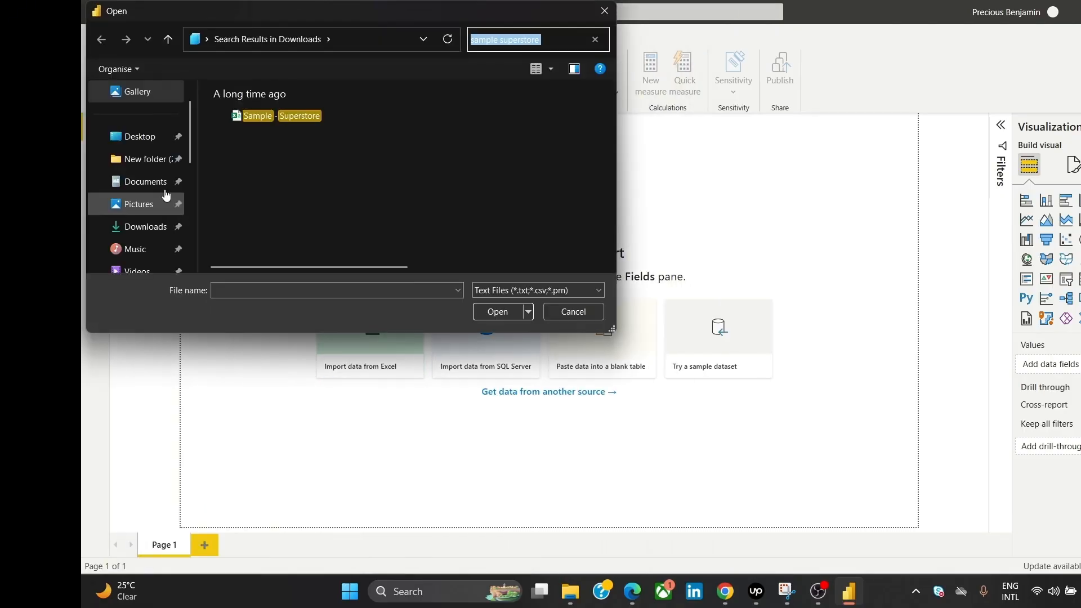
pyautogui.click(315, 114)
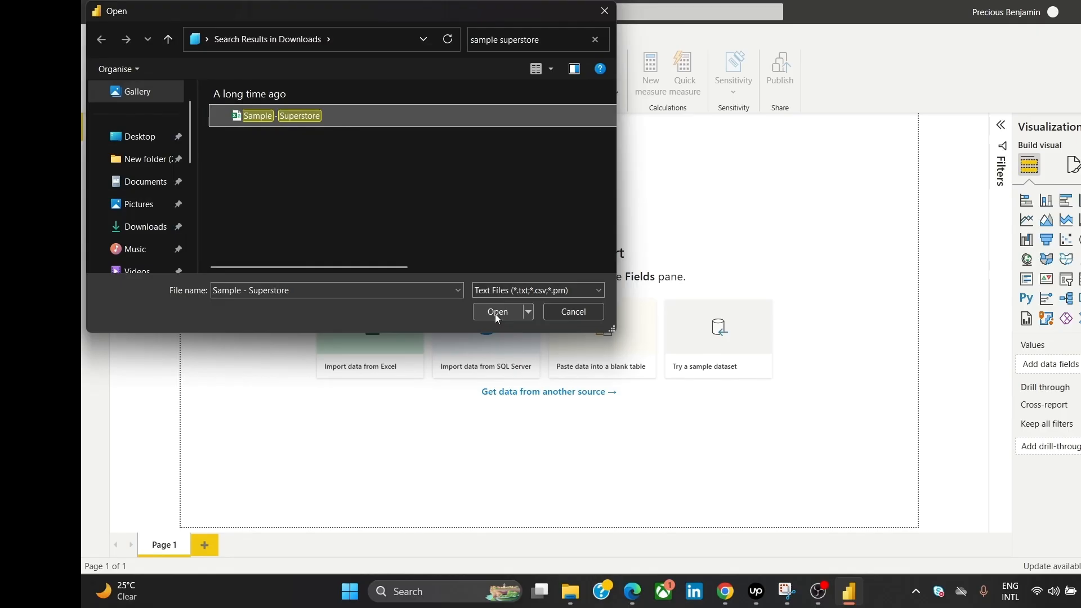
pyautogui.click(495, 313)
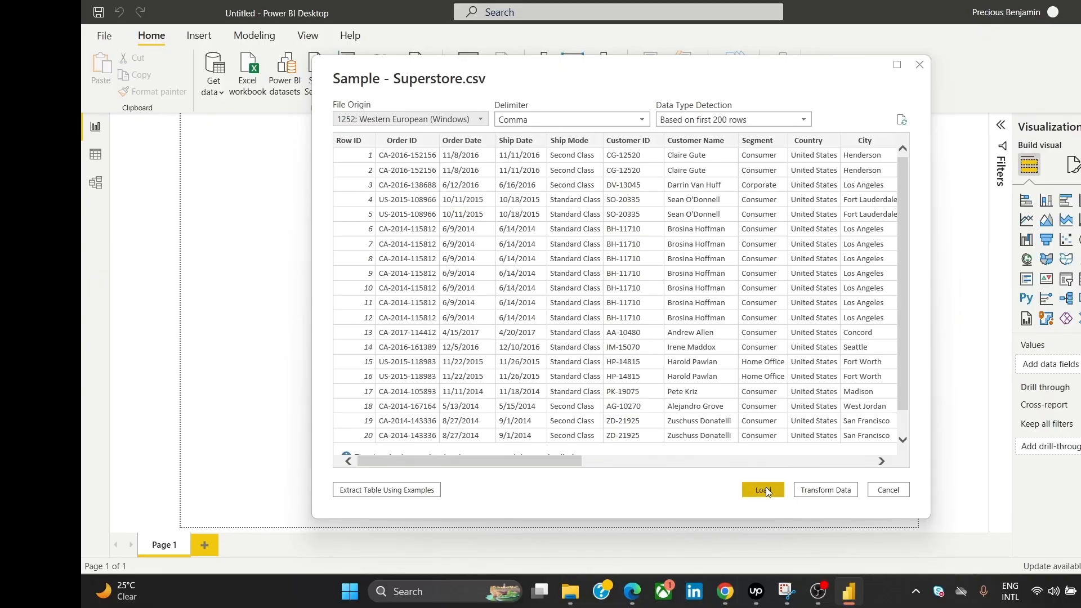
# Step: Transform the data, remove the Row ID column, and select Order Date and Ship Date
pyautogui.click(833, 490)
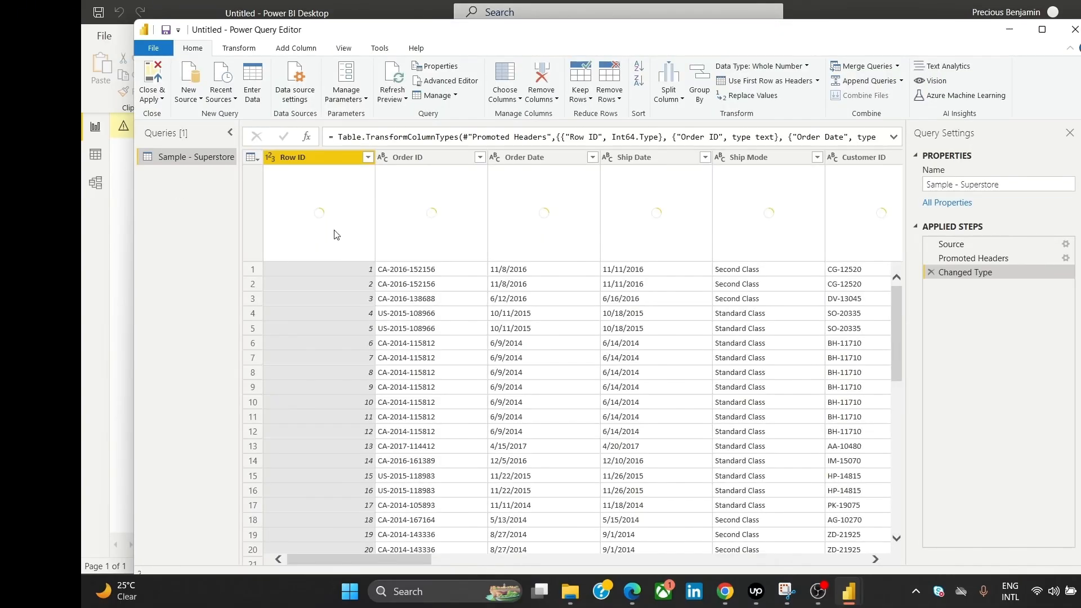
pyautogui.rightClick(325, 159)
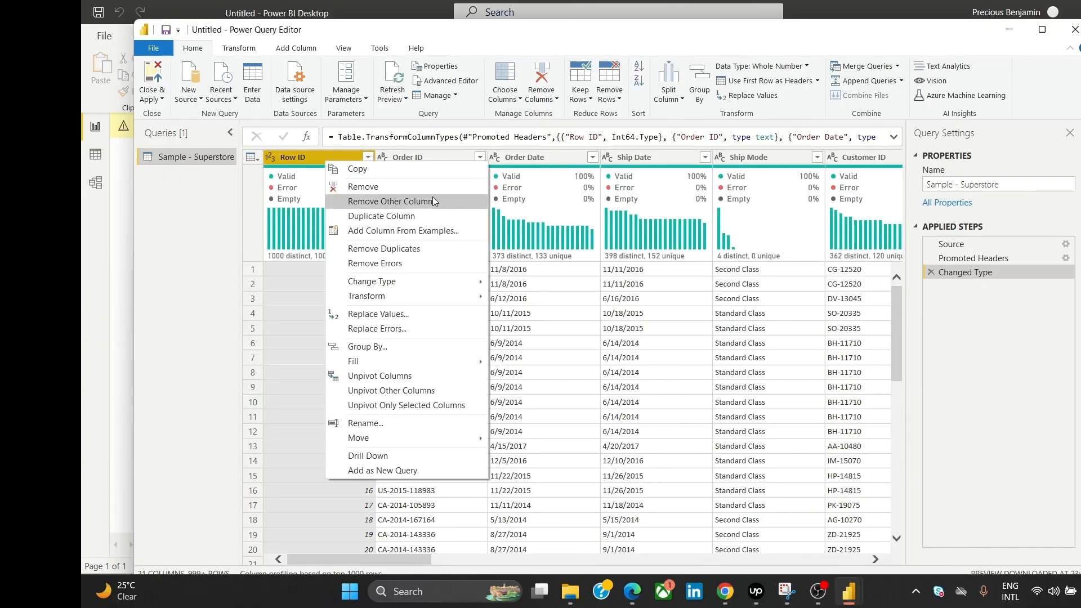
pyautogui.click(427, 188)
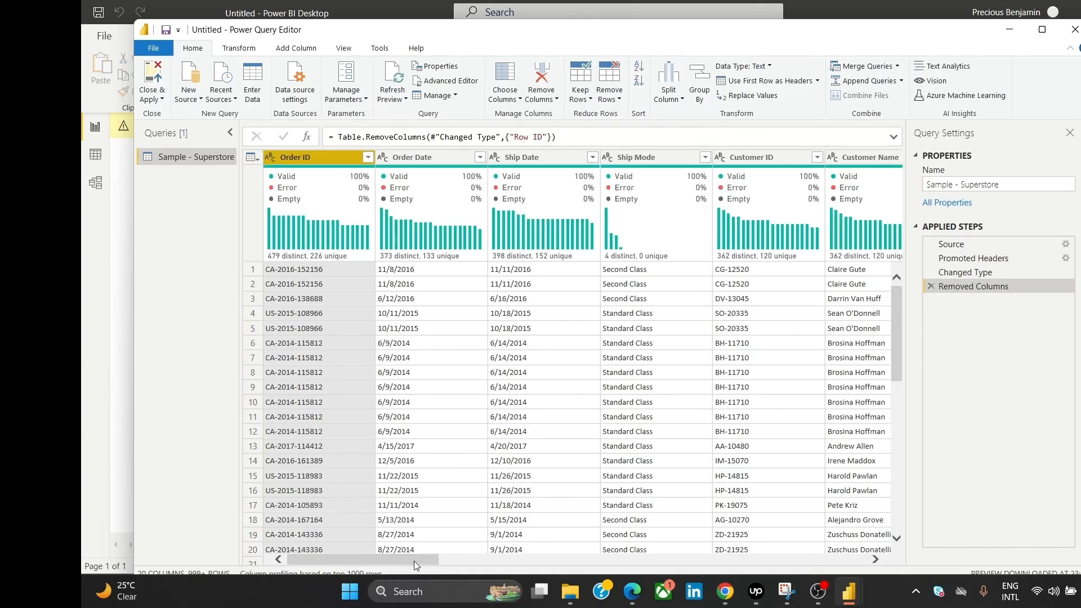
pyautogui.click(407, 157)
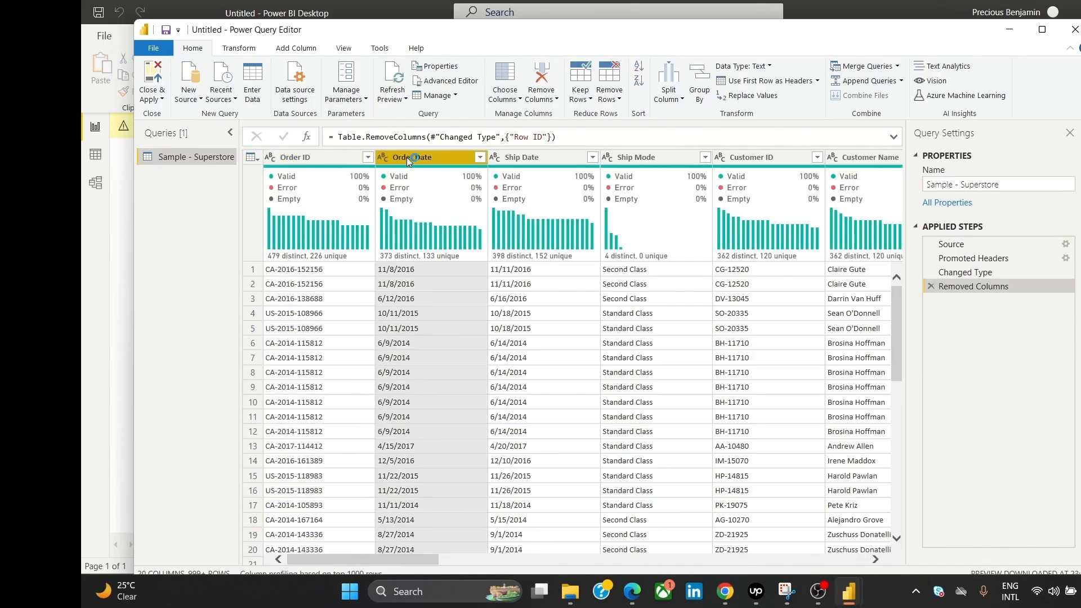
pyautogui.keyDown('ctrl'); pyautogui.click(519, 158); pyautogui.keyUp('ctrl')
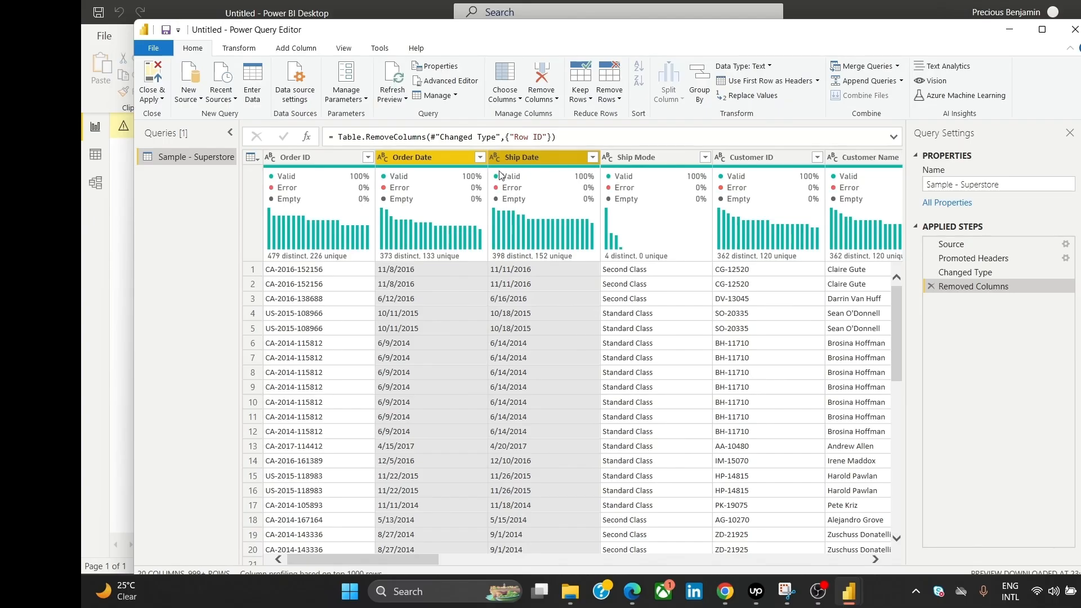
# Step: Change Order Date and Ship Date to Date type using the English (United States) locale
pyautogui.rightClick(554, 161)
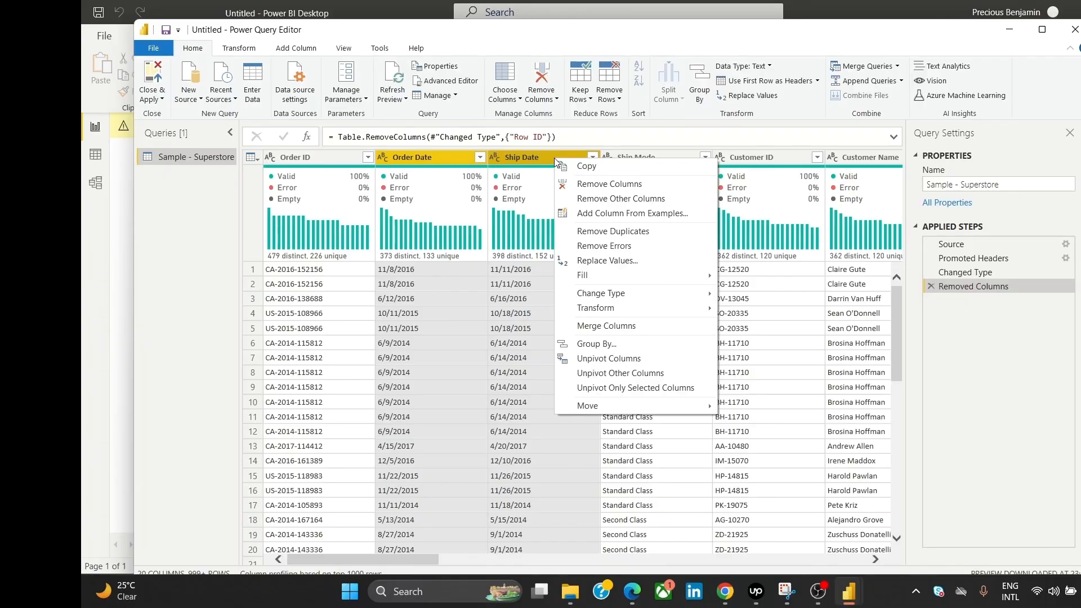
pyautogui.moveTo(652, 291)
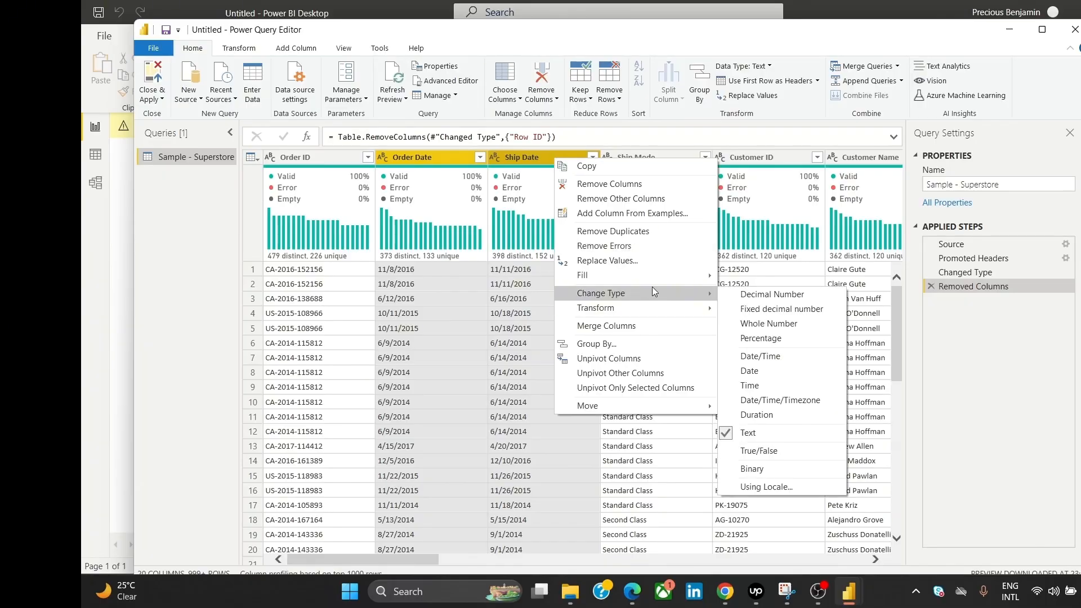
pyautogui.click(791, 486)
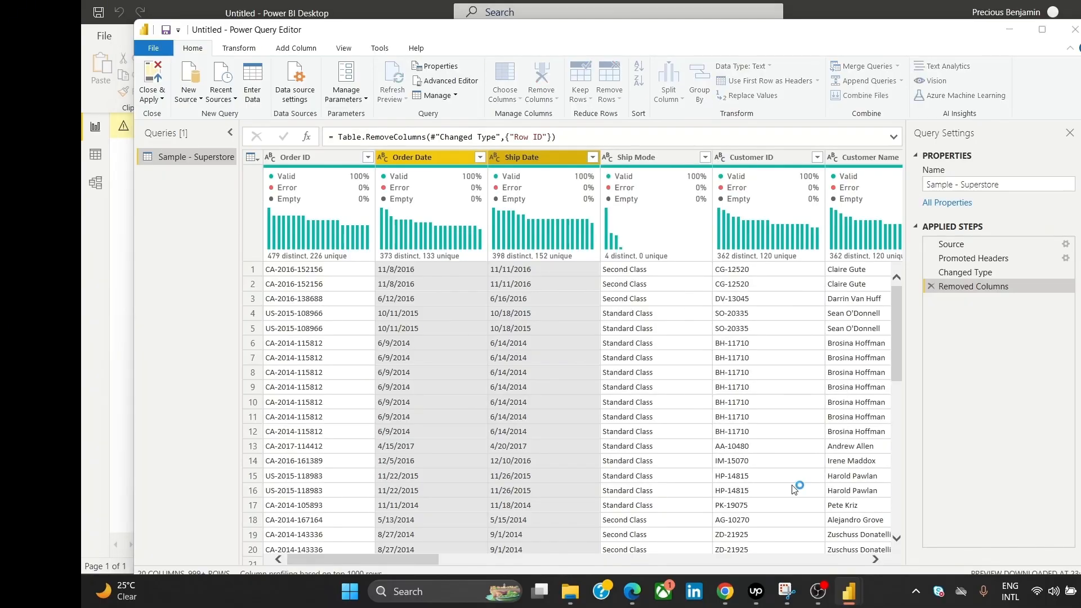
pyautogui.click(497, 280)
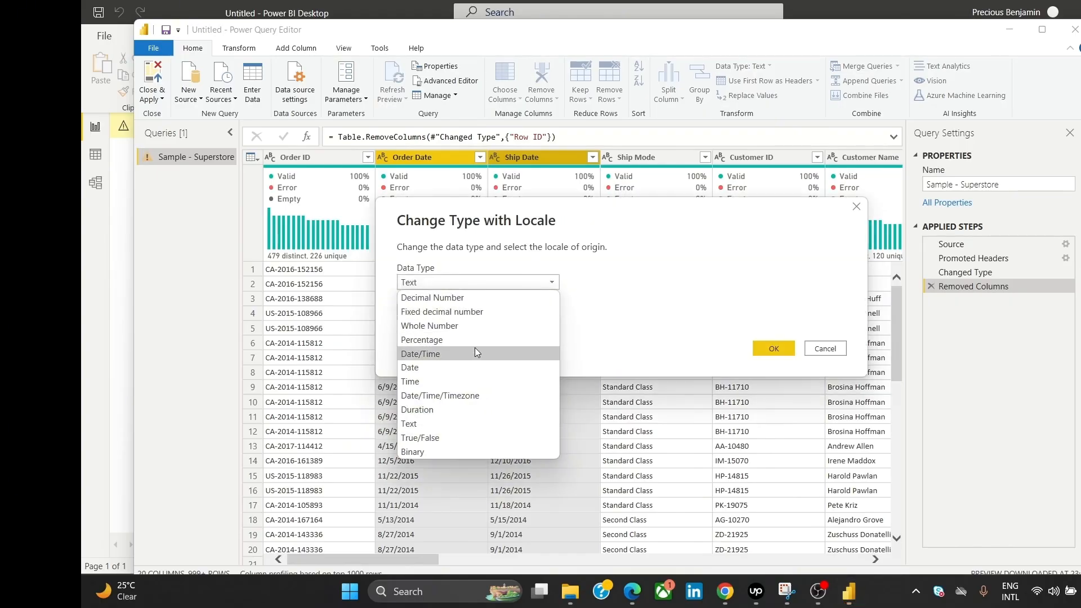
pyautogui.click(472, 366)
pyautogui.click(480, 313)
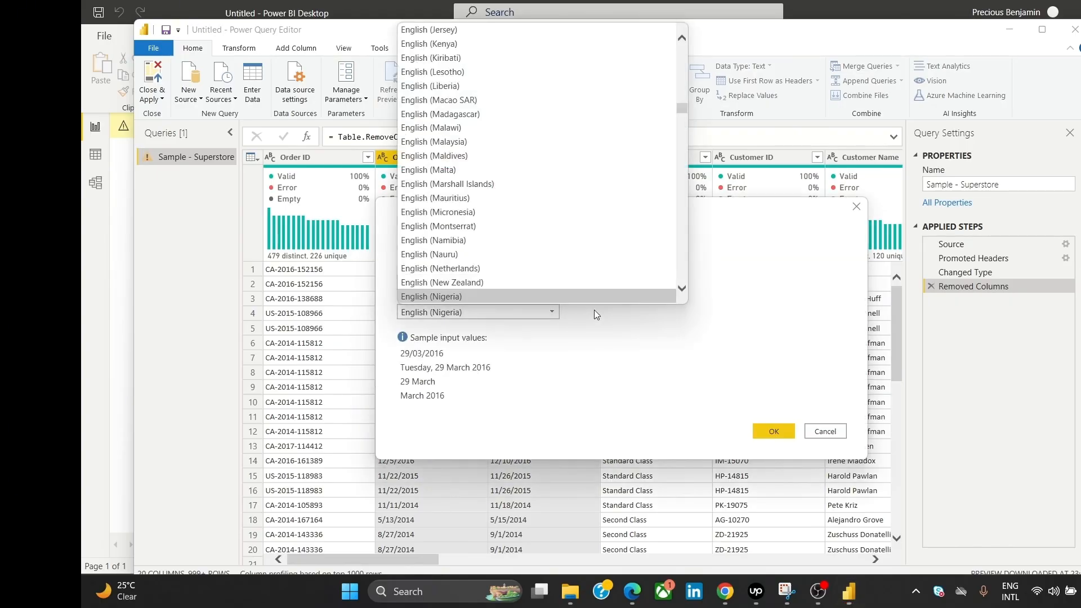
pyautogui.scroll(-1, 648, 298)
pyautogui.moveTo(684, 293); pyautogui.dragTo(683, 294)
pyautogui.scroll(-4, 682, 293)
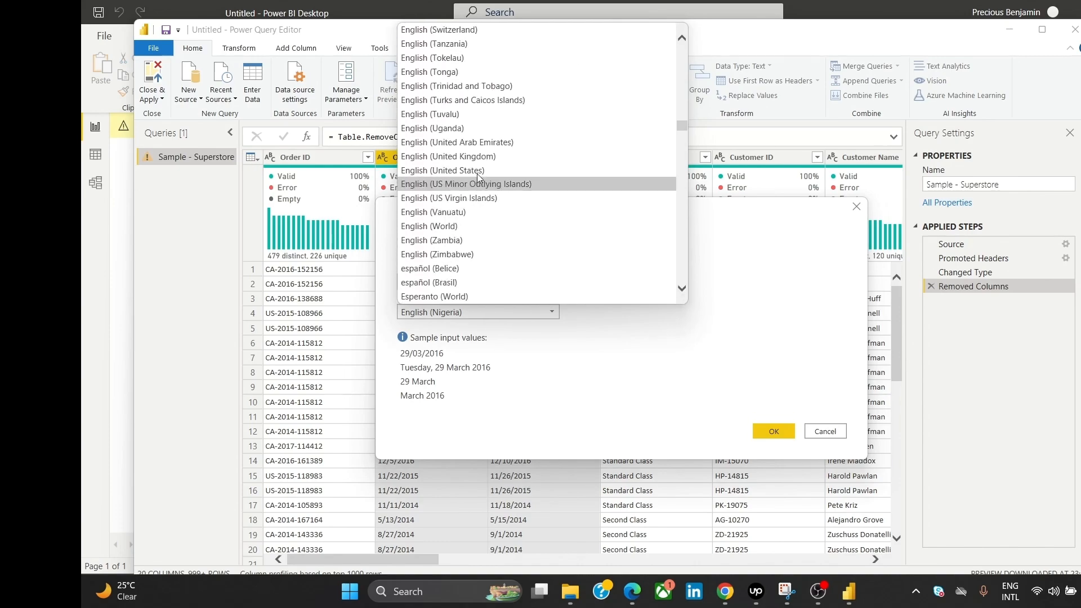
pyautogui.click(467, 170)
pyautogui.click(768, 431)
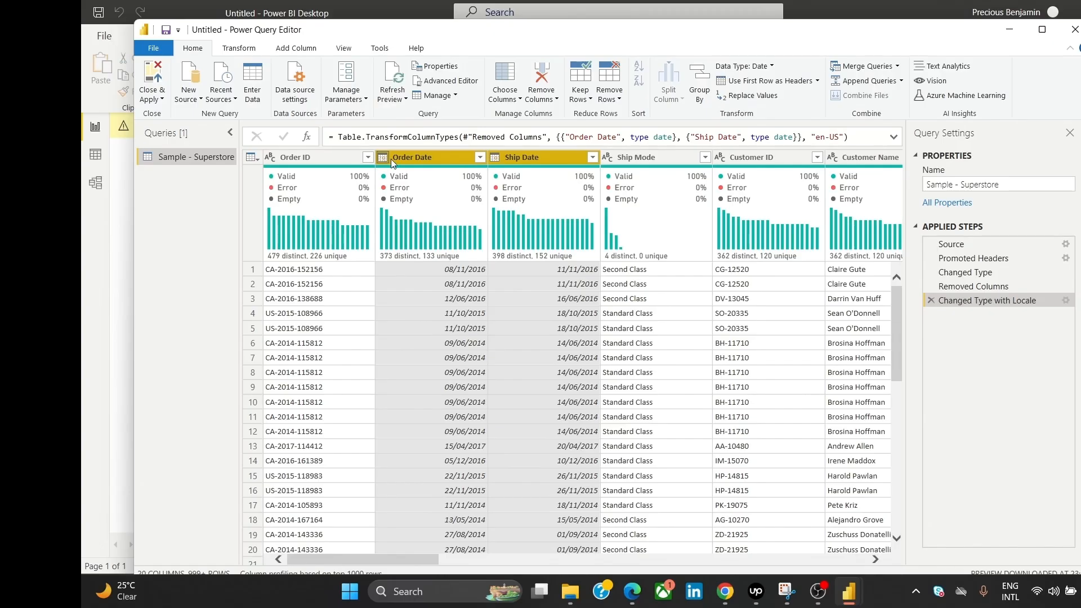
# Step: Remove the Postal Code column from the Sample - Superstore query, leaving 19 columns
pyautogui.click(345, 163)
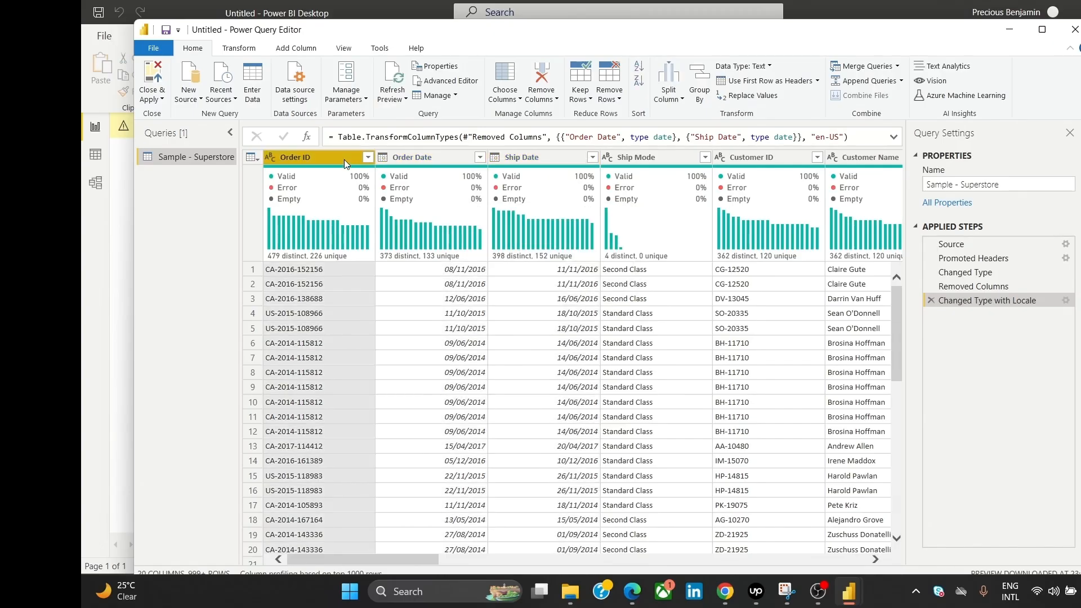
pyautogui.moveTo(396, 556); pyautogui.dragTo(601, 561)
pyautogui.click(612, 160)
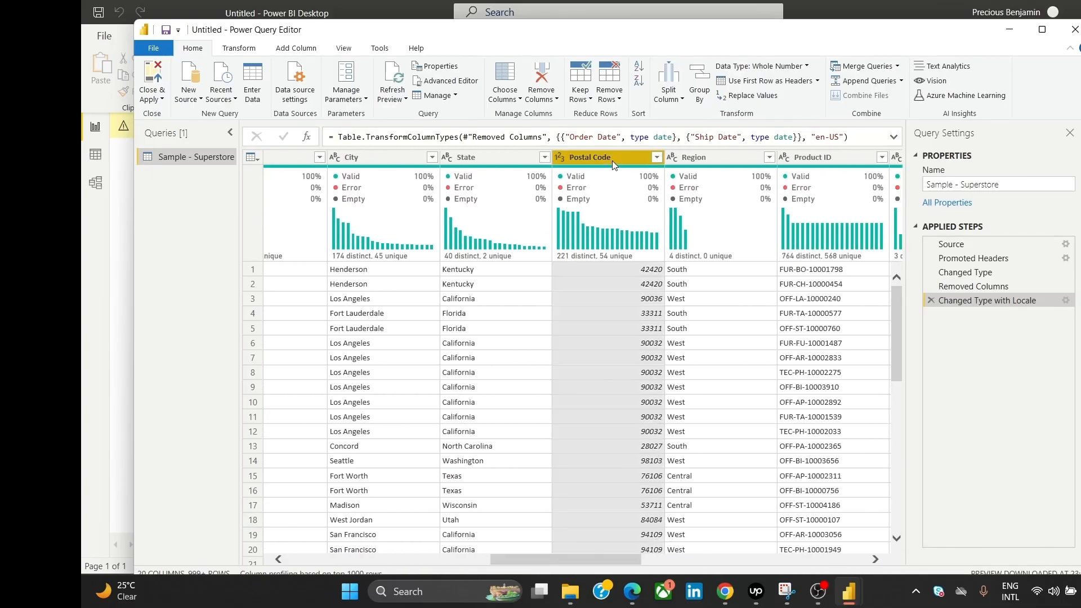
pyautogui.rightClick(613, 160)
pyautogui.click(663, 187)
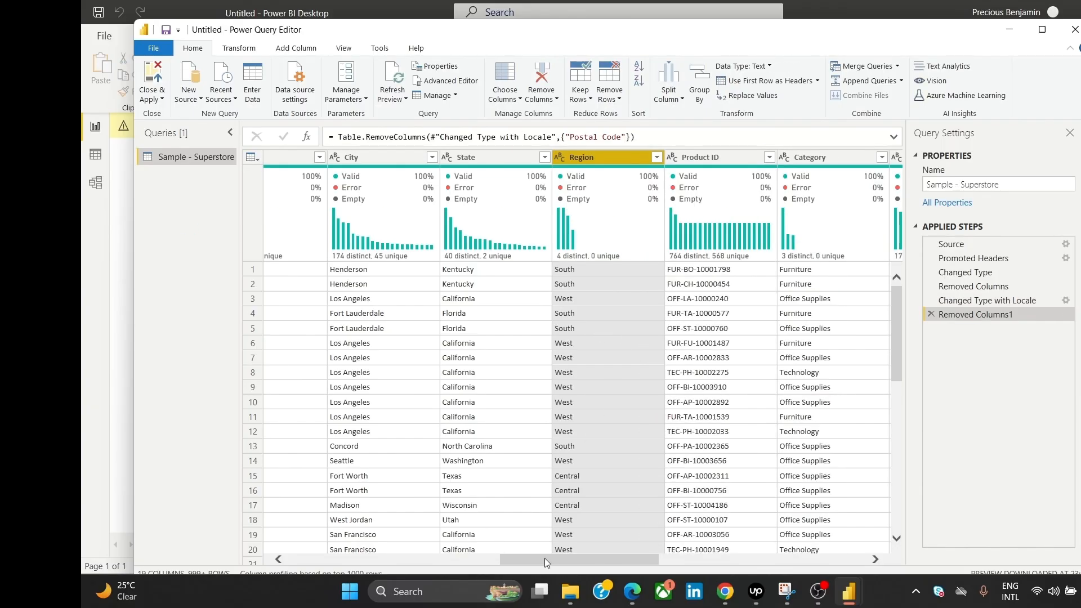
pyautogui.moveTo(546, 560); pyautogui.dragTo(757, 573)
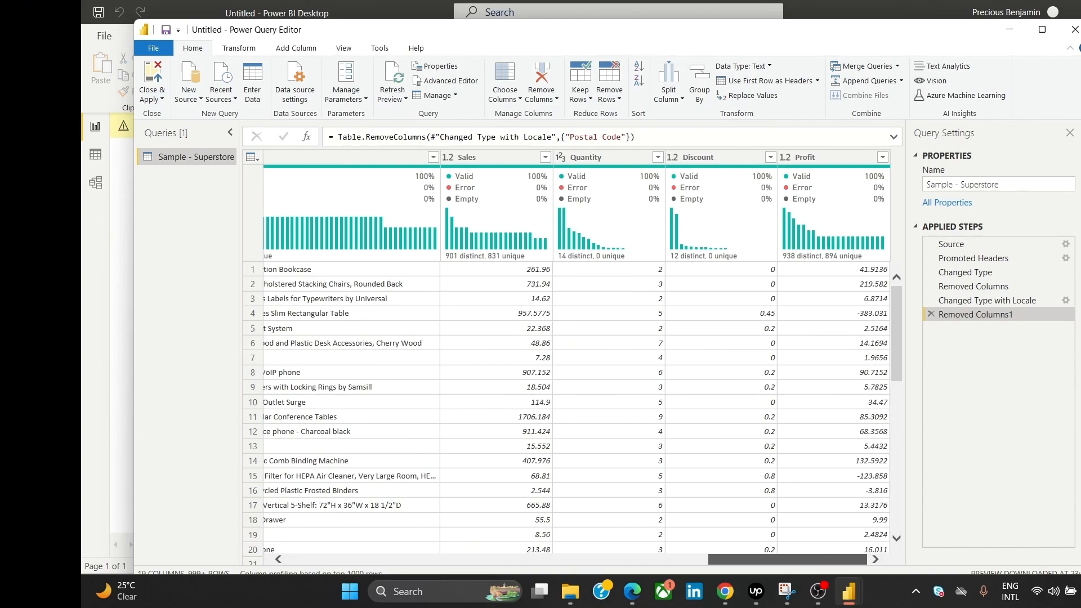
pyautogui.moveTo(757, 573); pyautogui.dragTo(322, 539)
# Step: Close & Apply the query edits to load the cleaned Sample - Superstore table
pyautogui.click(152, 97)
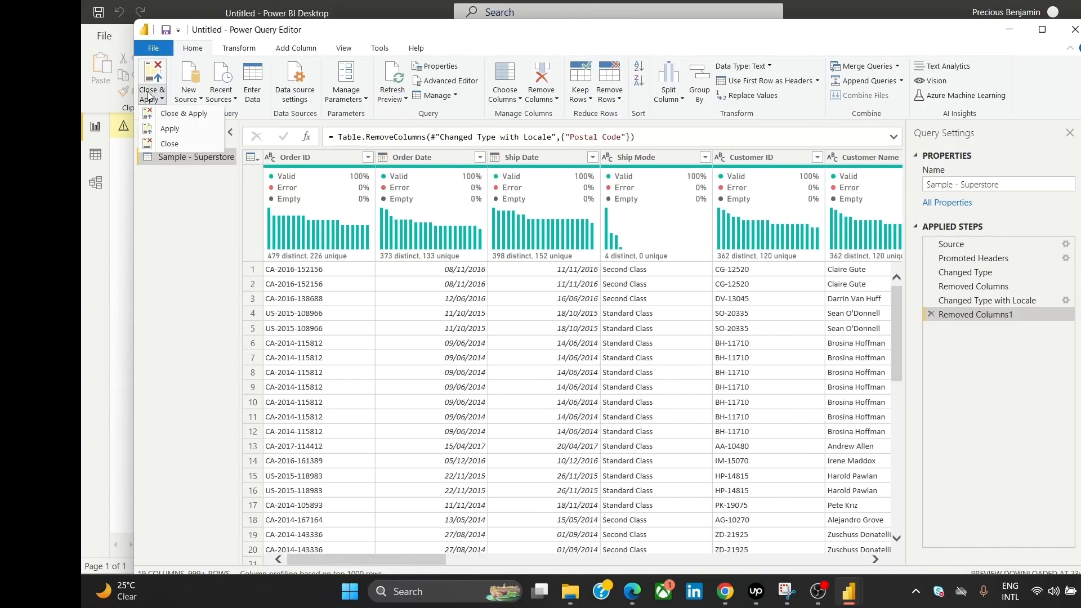
pyautogui.click(188, 117)
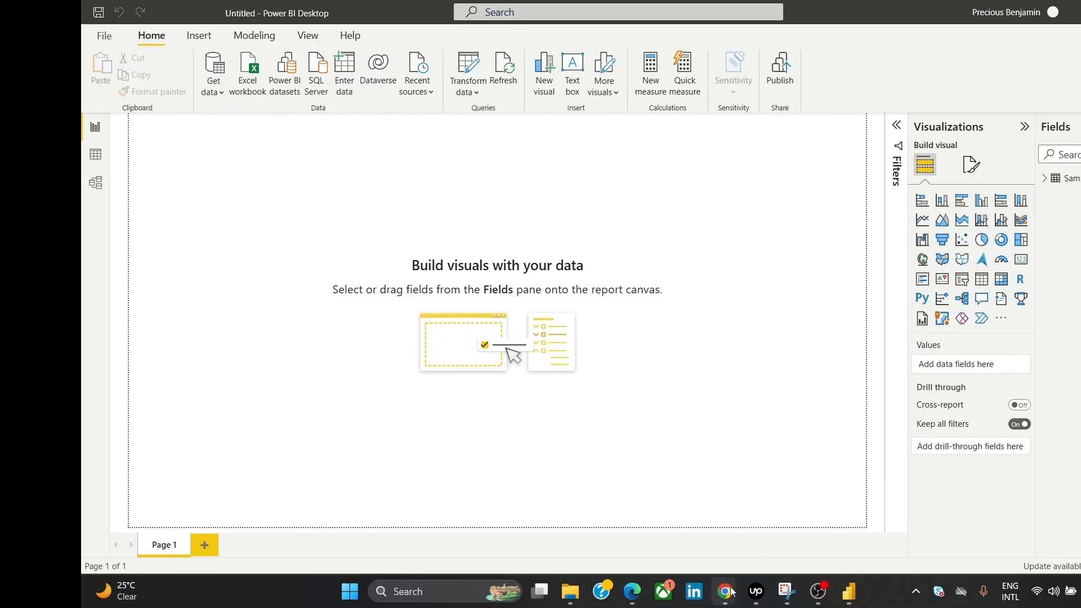
# Step: Bring Chrome forward and view the Pink dashboard.png reference image
pyautogui.moveTo(725, 591)
pyautogui.click(773, 544)
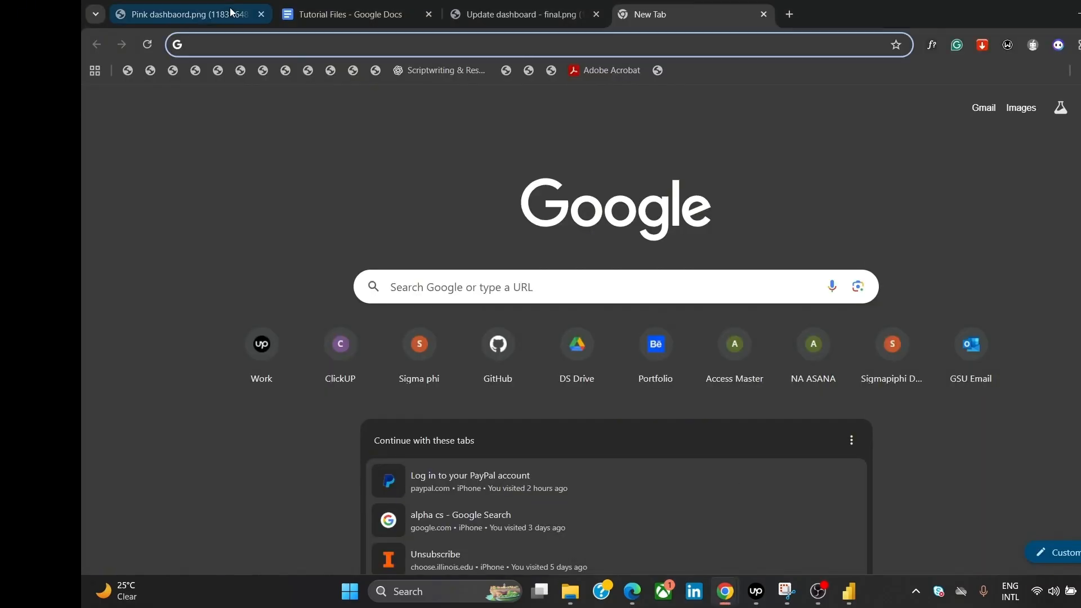
pyautogui.click(214, 14)
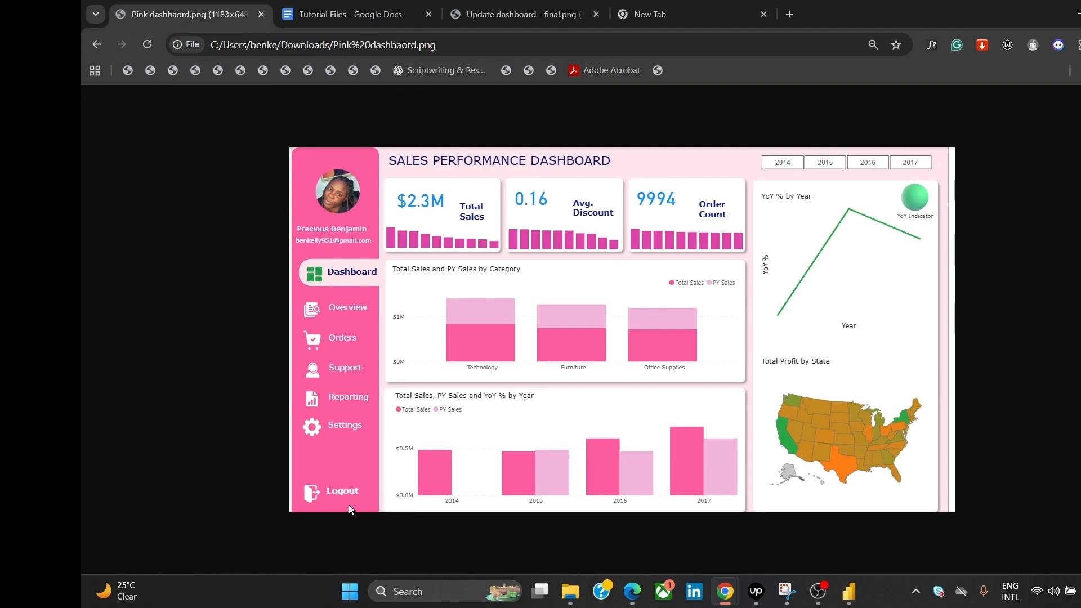
# Step: Load coolors.co in the blank tab and open its trending palettes collection
pyautogui.click(681, 12)
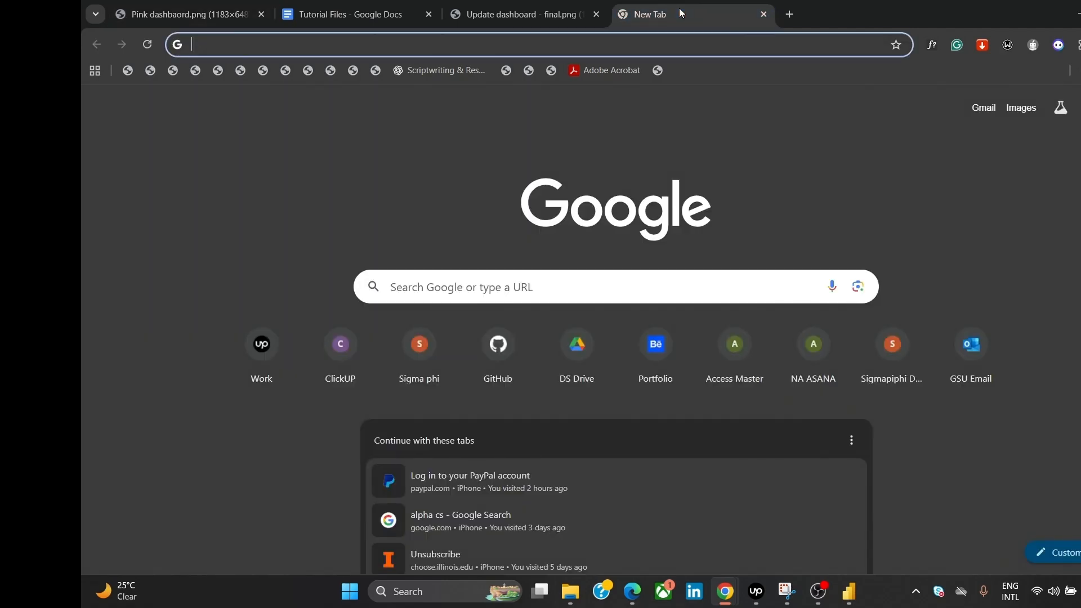
pyautogui.write('coolors.co')
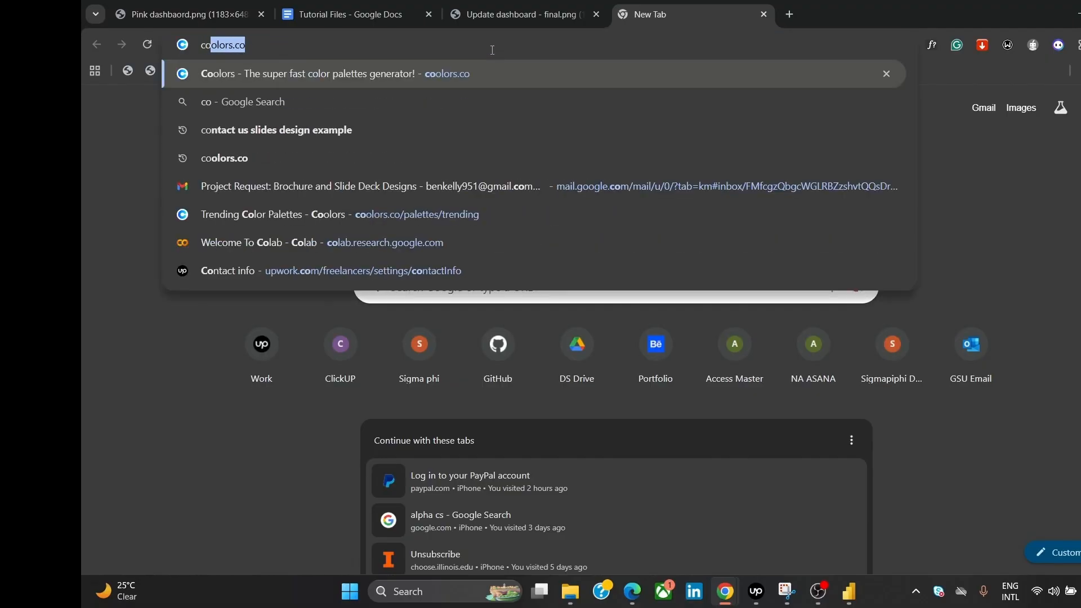
pyautogui.press('Return')
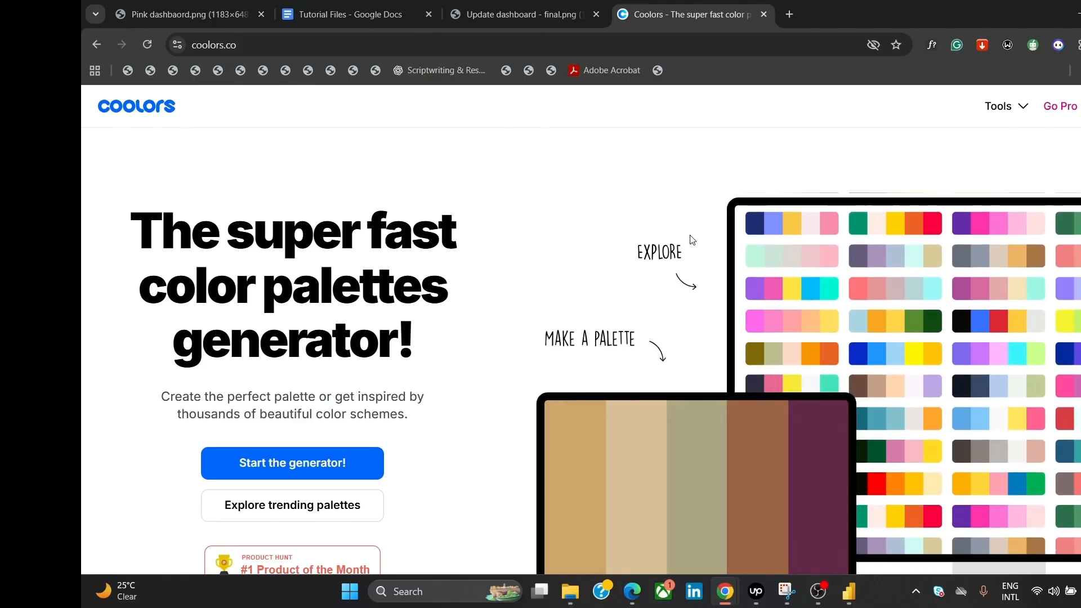
pyautogui.scroll(-1, 700, 310)
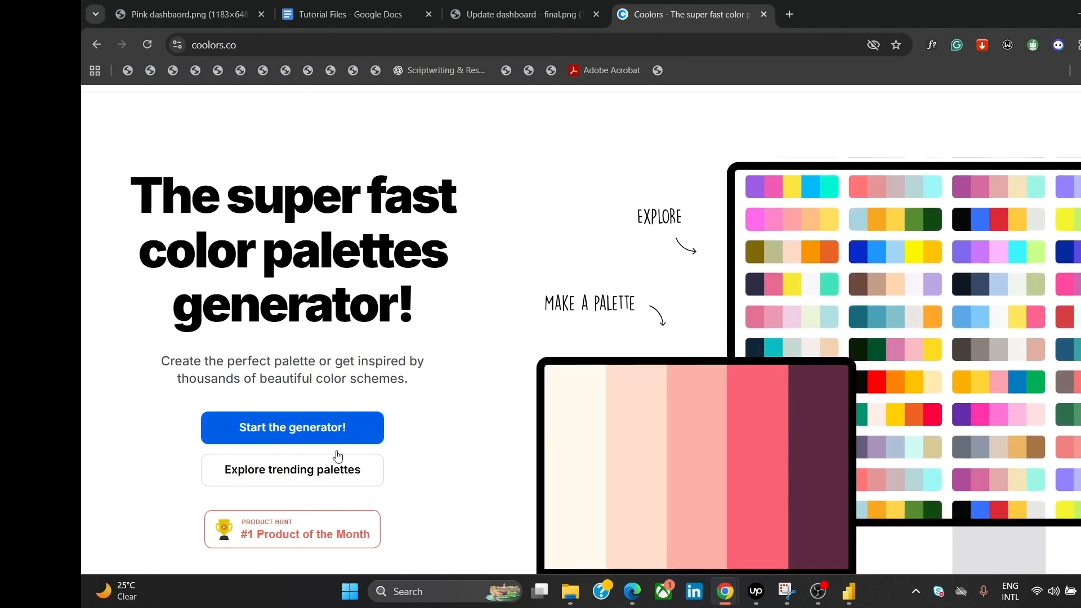
pyautogui.click(306, 477)
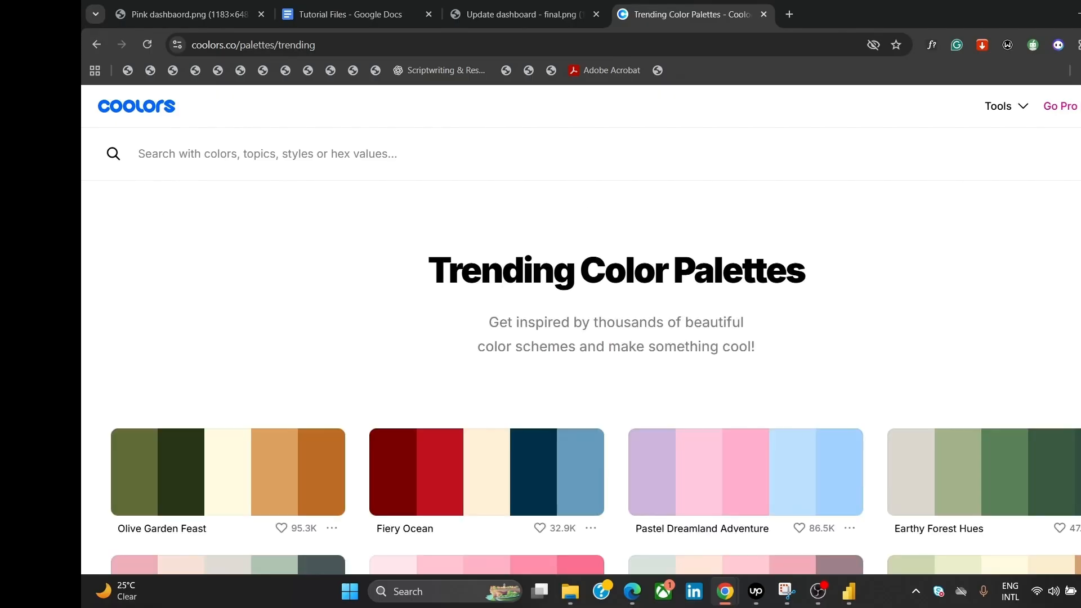
# Step: Scroll to the Soft Pink Delight palette and copy its first swatch, FFE5EC
pyautogui.scroll(-3, 734, 287)
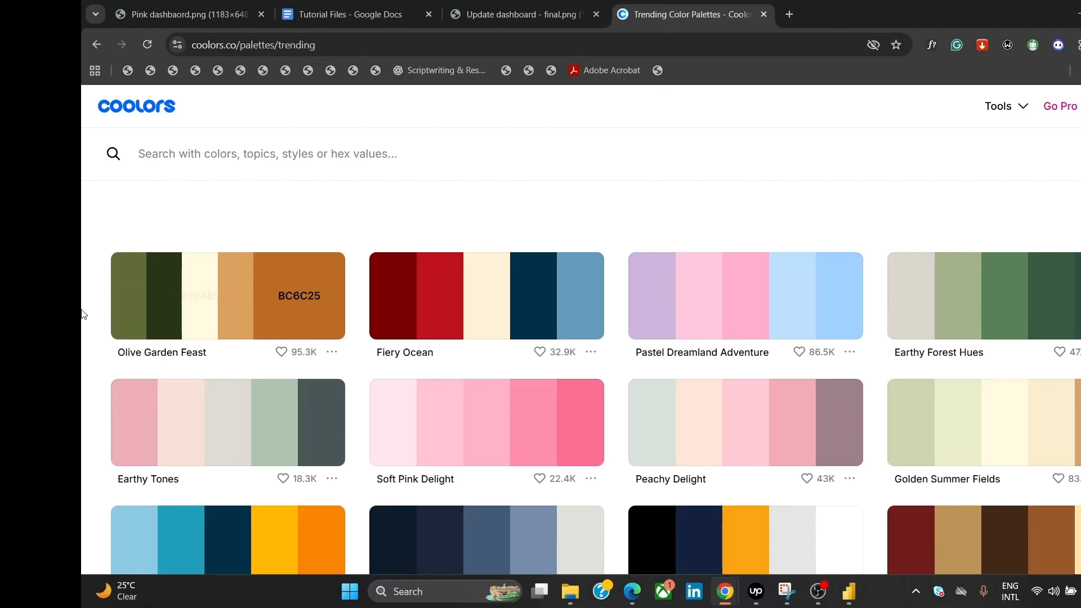
pyautogui.scroll(-2, 580, 377)
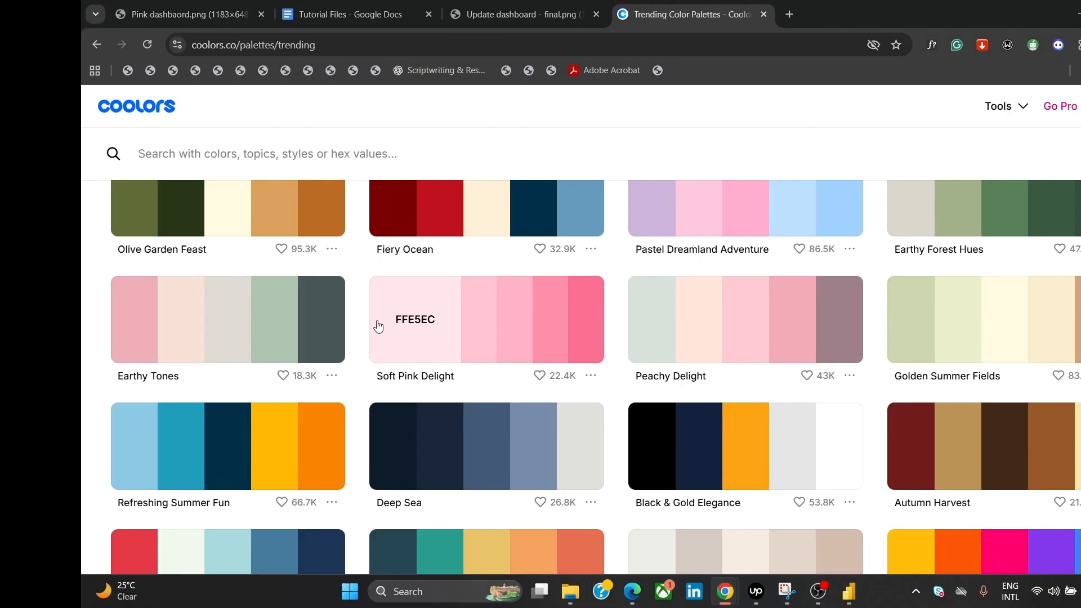
pyautogui.click(403, 325)
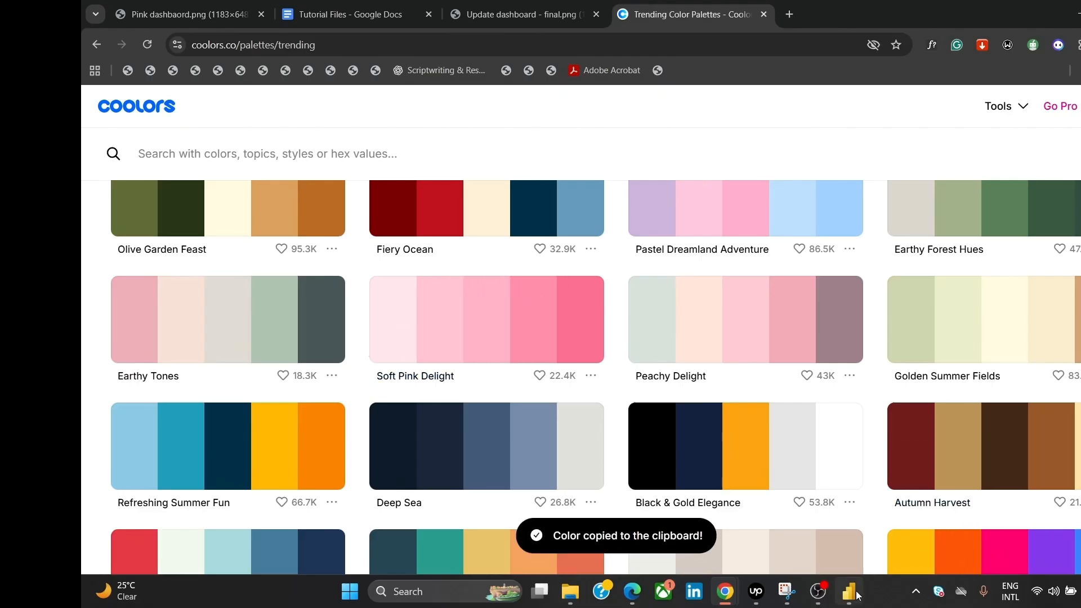
# Step: Set the Page 1 wallpaper colour to light pink #FFE5EC, then return to the Coolors palettes
pyautogui.moveTo(849, 593)
pyautogui.click(845, 548)
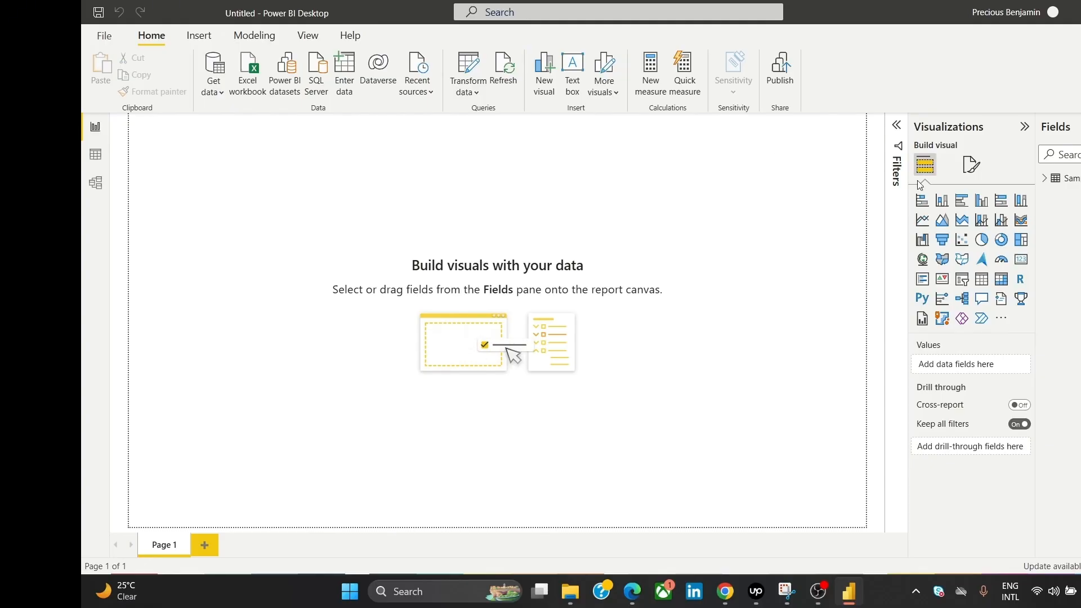
pyautogui.click(973, 169)
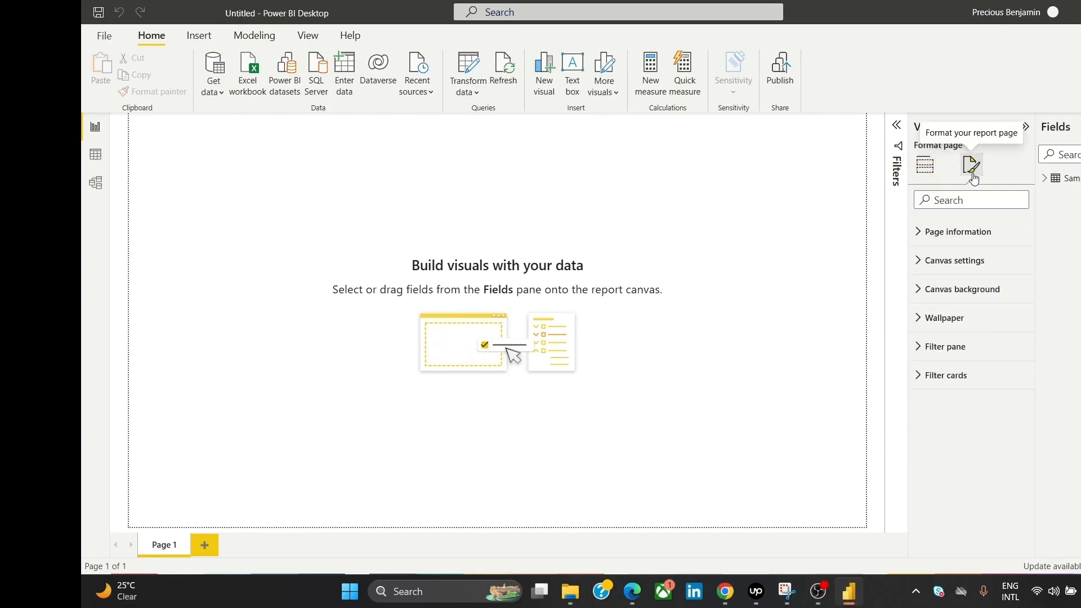
pyautogui.click(965, 317)
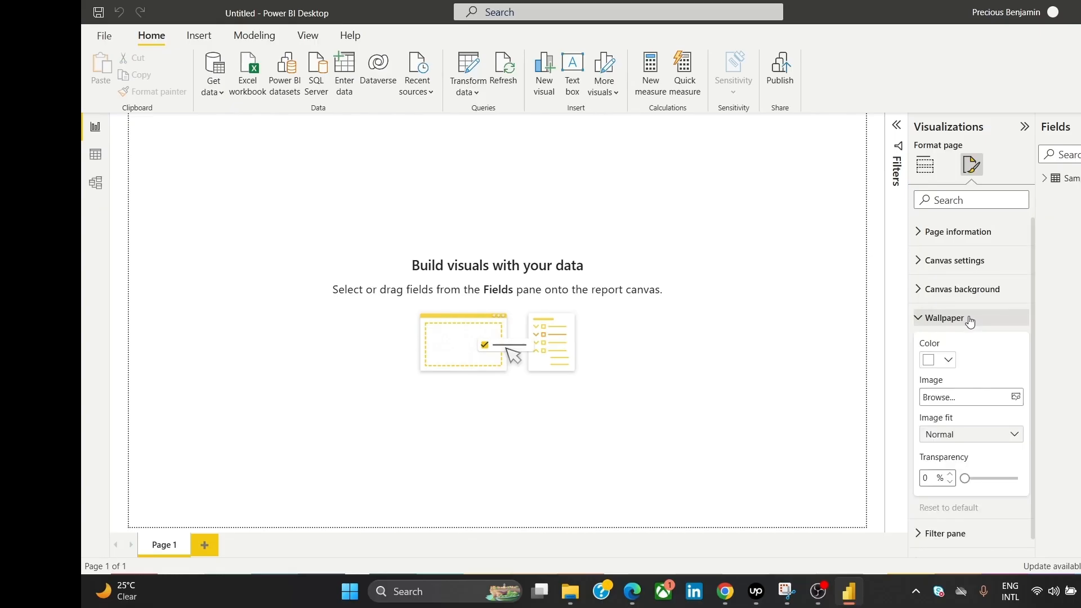
pyautogui.click(932, 360)
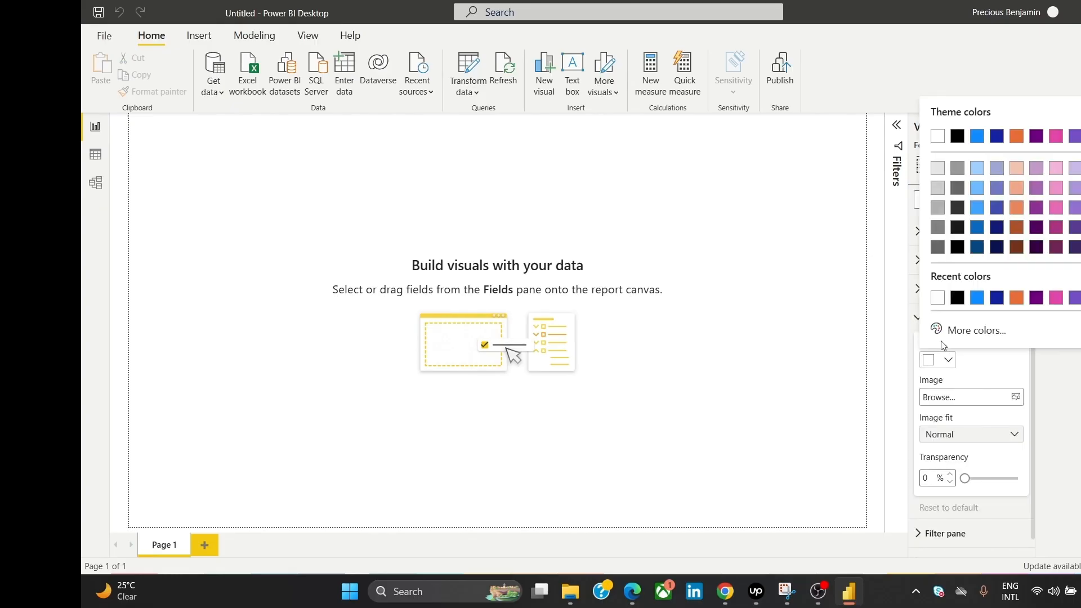
pyautogui.click(963, 332)
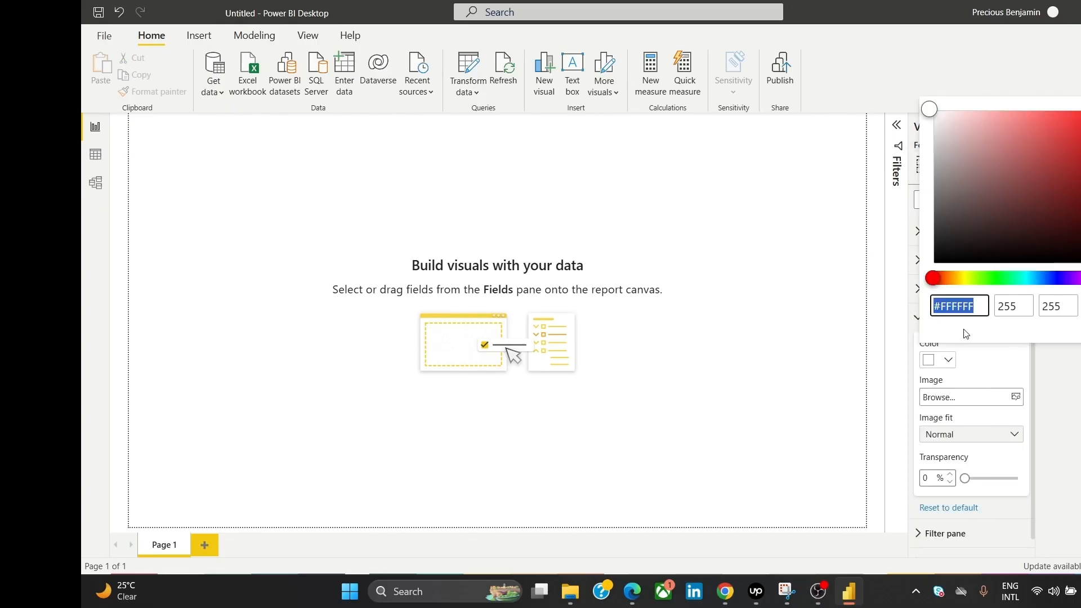
pyautogui.hotkey('ctrl', 'v')
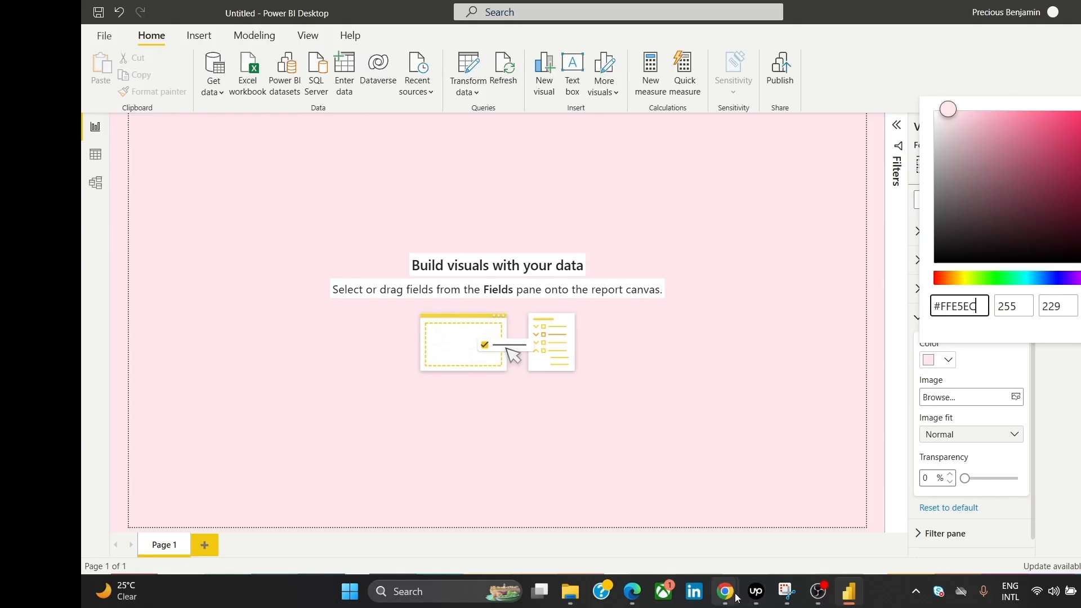
pyautogui.moveTo(725, 591)
pyautogui.click(787, 548)
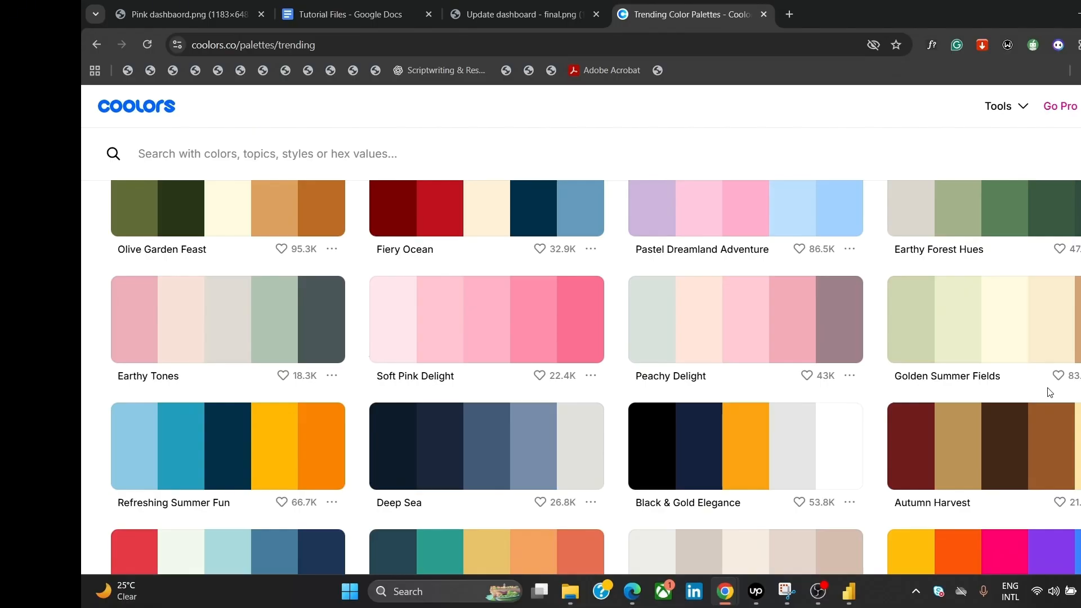
# Step: Copy the cream FEFAE0 from Golden Summer Fields and apply it as the page wallpaper colour
pyautogui.click(991, 327)
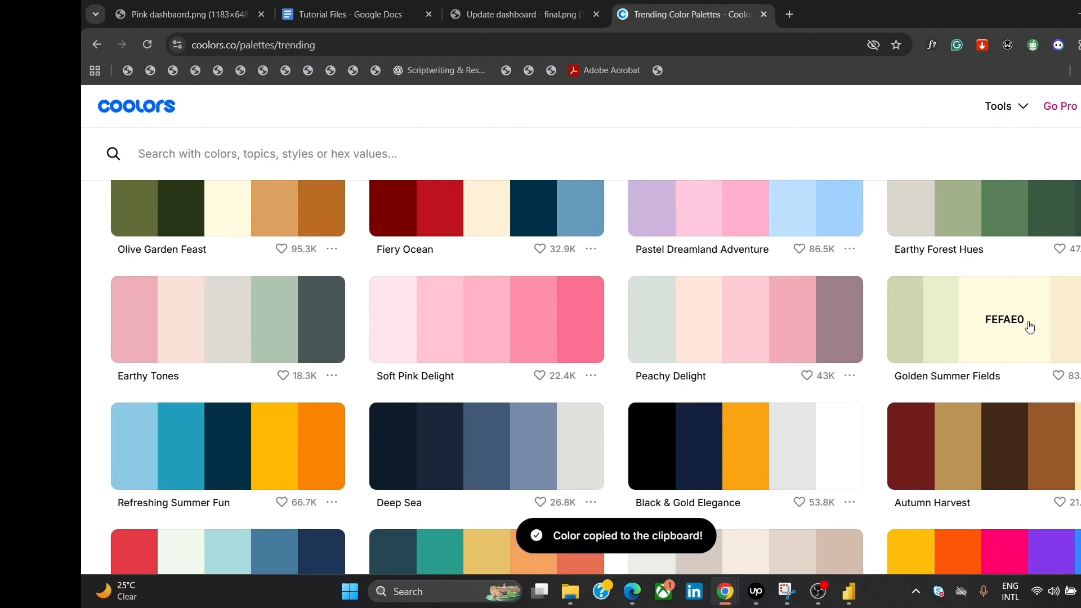
pyautogui.moveTo(853, 598)
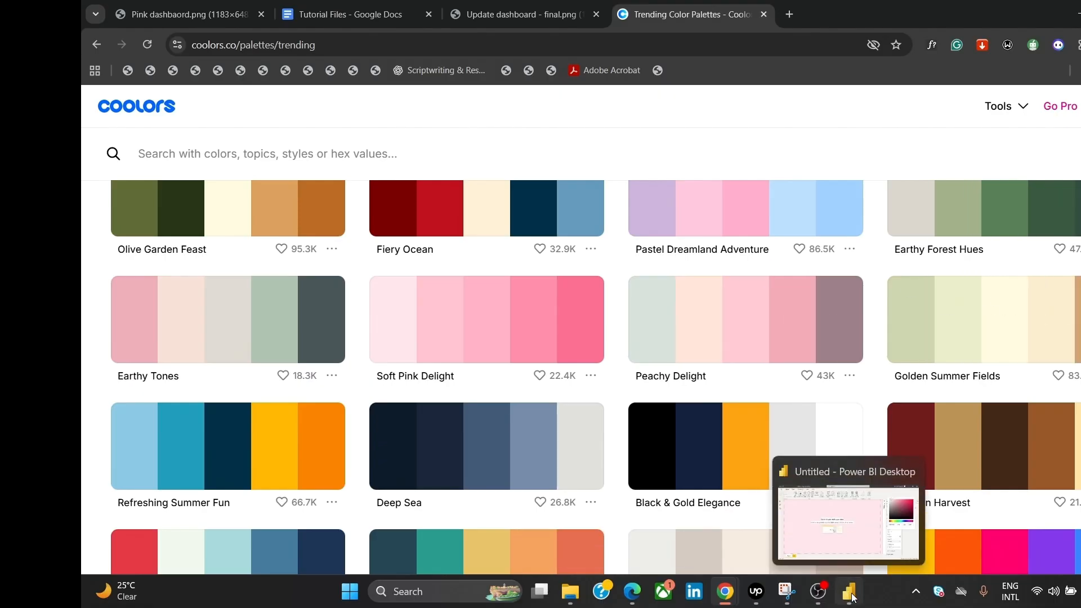
pyautogui.click(836, 533)
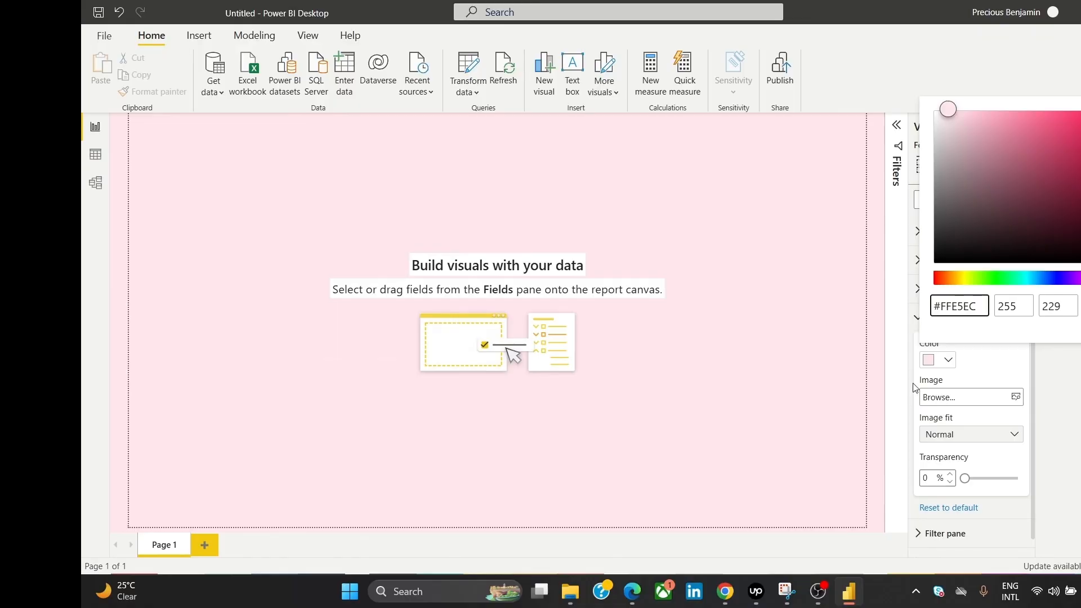
pyautogui.hotkey('ctrl', 'a')
pyautogui.hotkey('ctrl', 'v')
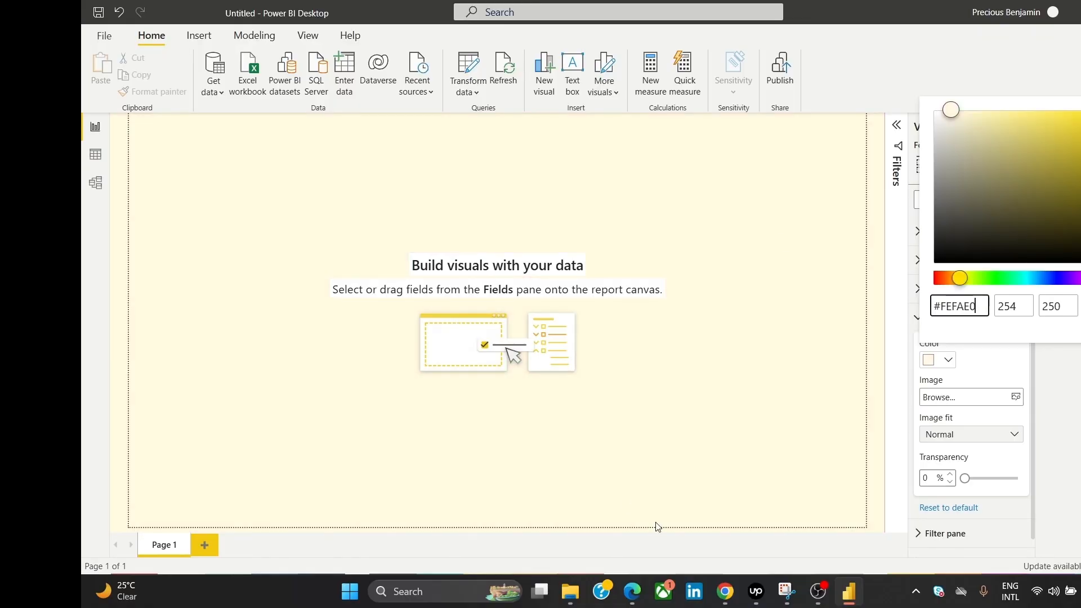
# Step: Find and copy the Light Steel colour E9ECEF in Coolors, then return to Power BI
pyautogui.moveTo(730, 604)
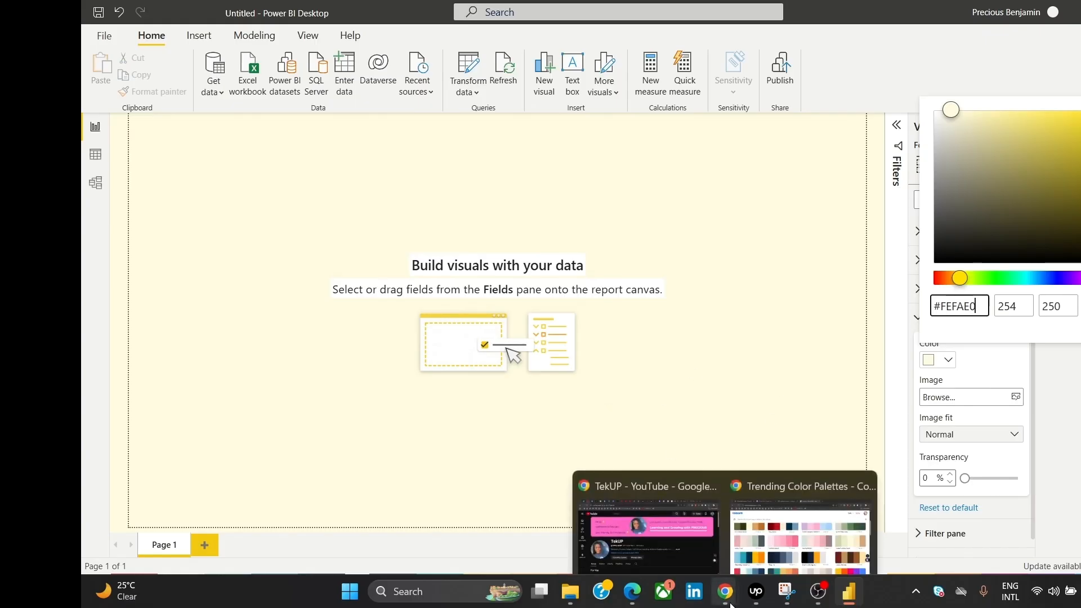
pyautogui.click(800, 532)
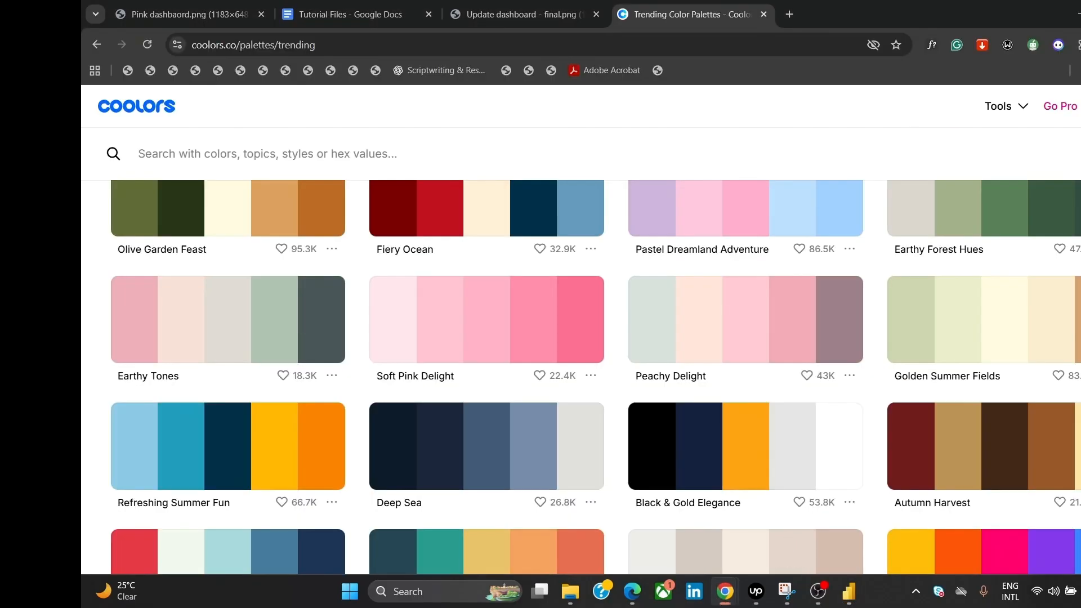
pyautogui.scroll(-5, 579, 377)
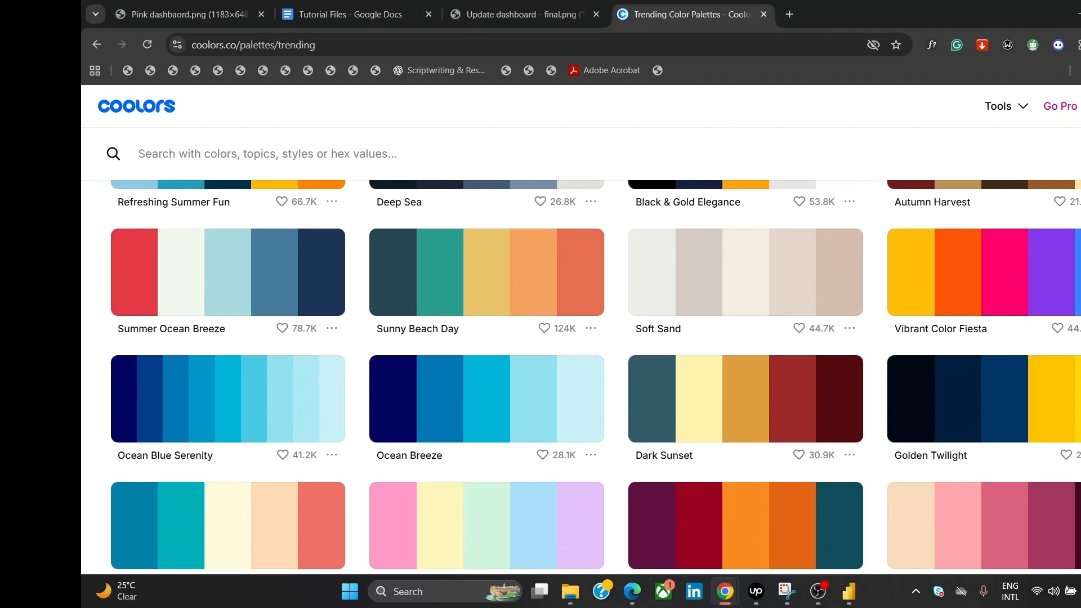
pyautogui.scroll(-2, 595, 376)
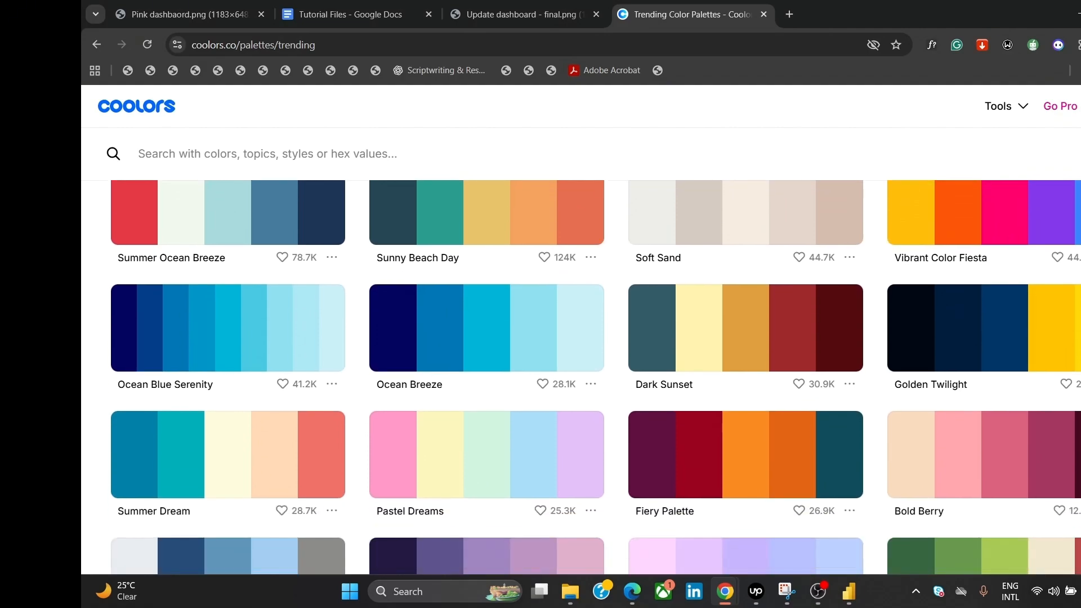
pyautogui.scroll(-7, 595, 377)
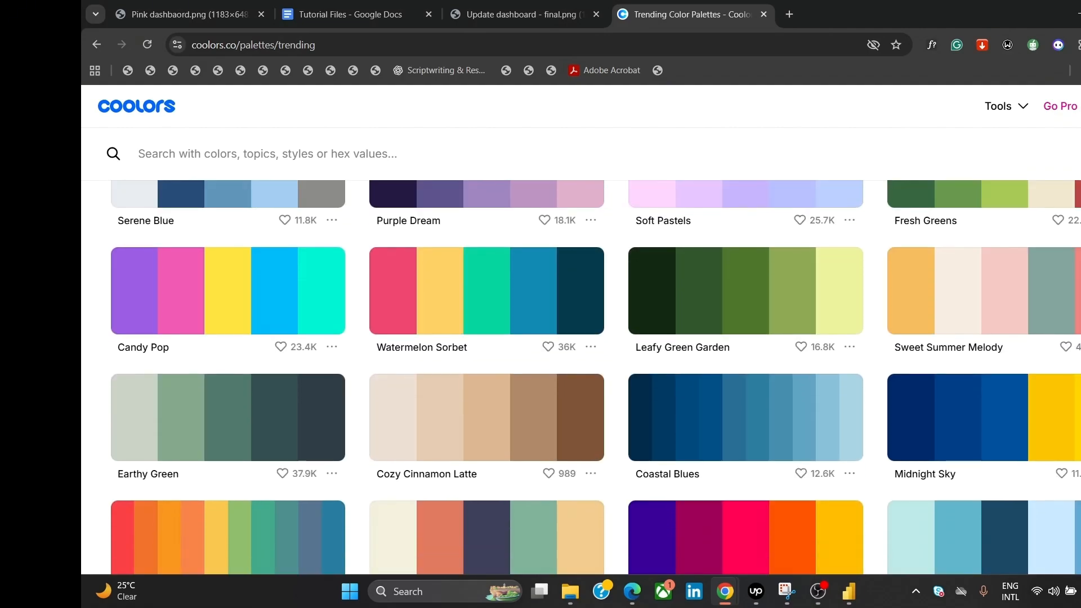
pyautogui.scroll(-6, 579, 377)
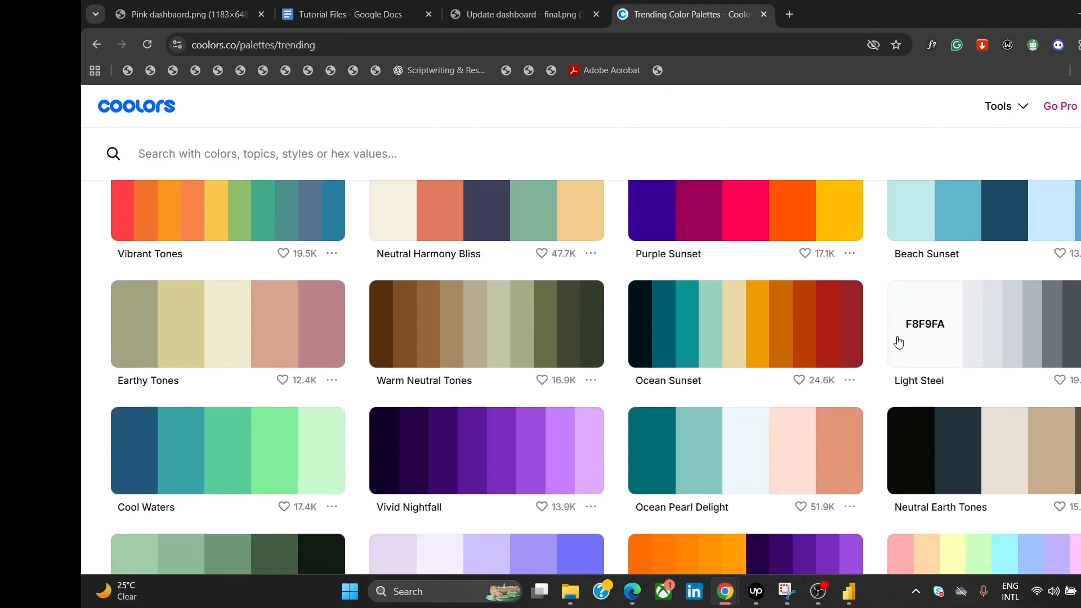
pyautogui.click(968, 343)
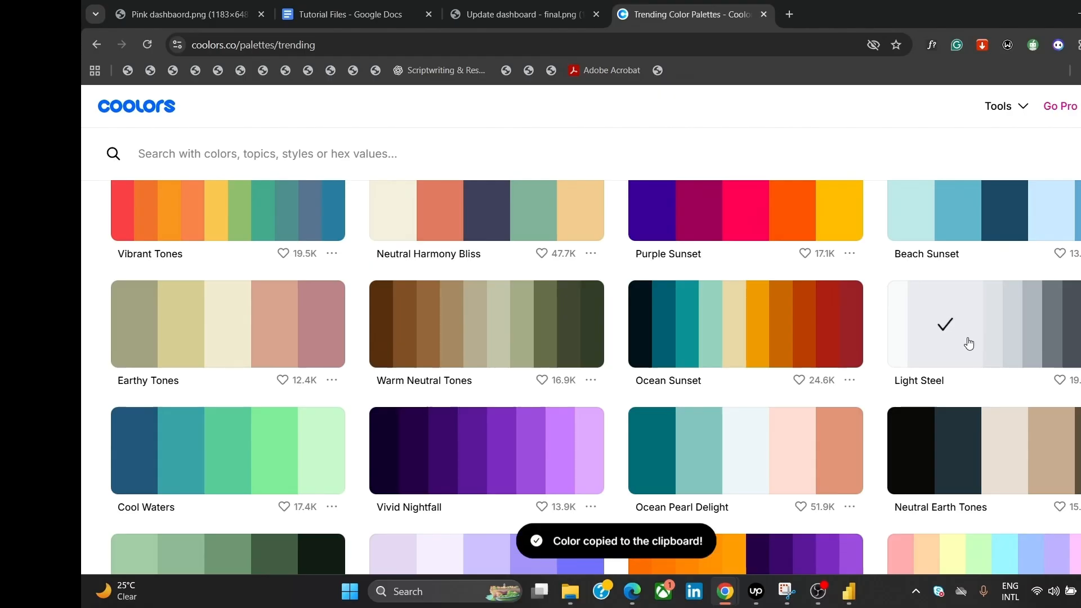
pyautogui.click(851, 596)
# Step: Replace the wallpaper hex with light steel grey #E9ECEF, then compare against the pink dashboard reference
pyautogui.hotkey('ctrl', 'a')
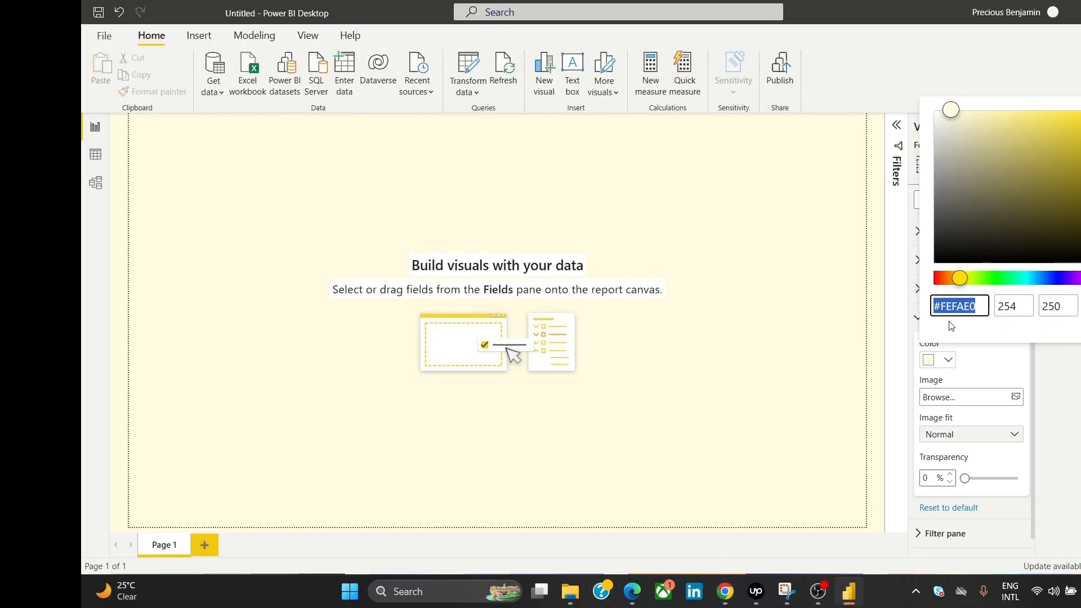
pyautogui.hotkey('ctrl', 'v')
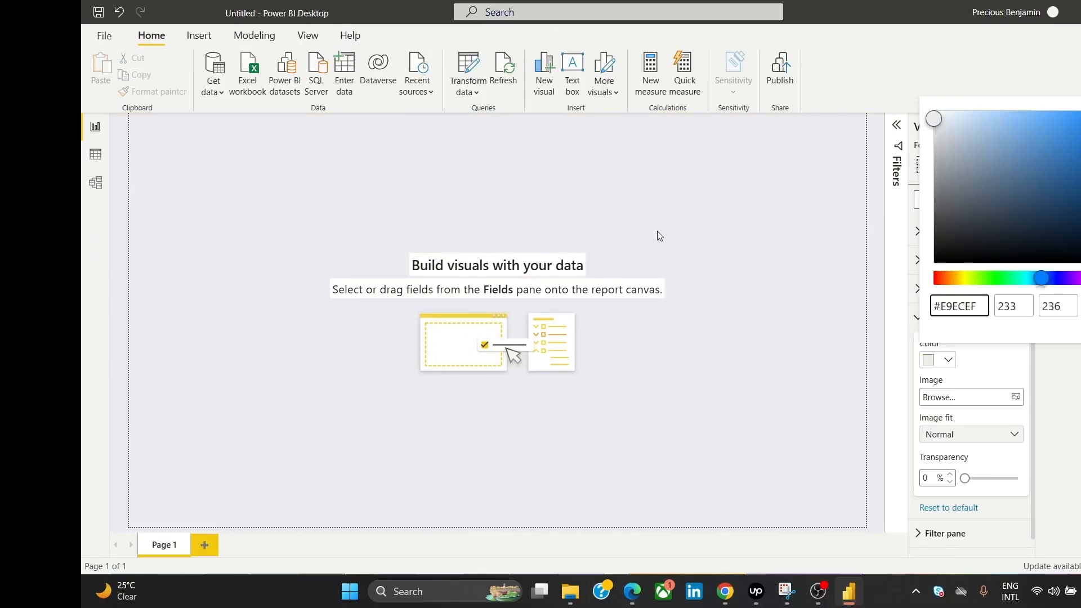
pyautogui.click(746, 223)
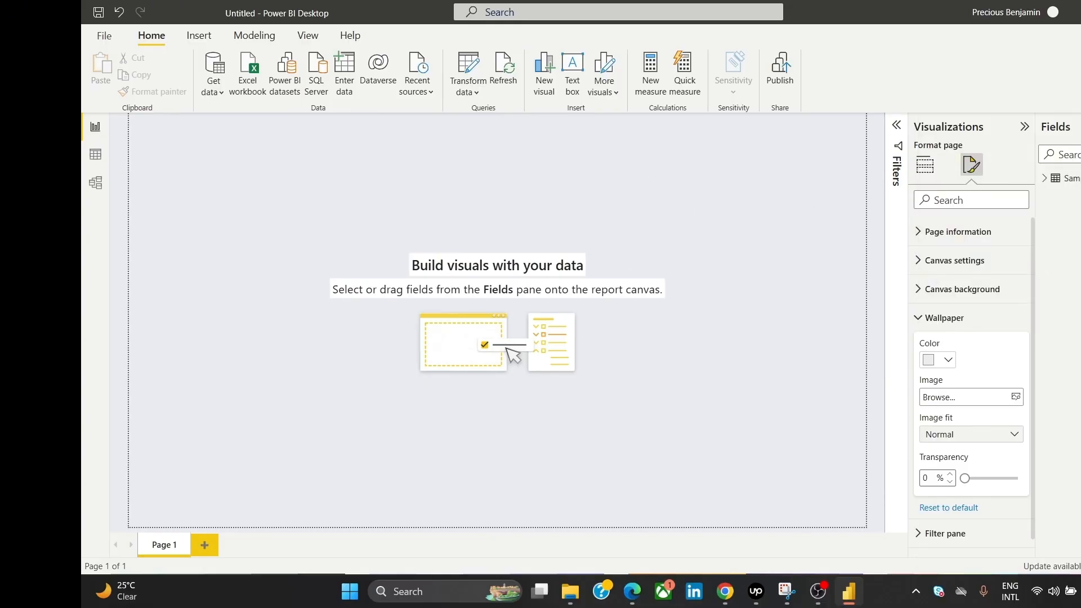
pyautogui.hotkey('alt', 'Tab')
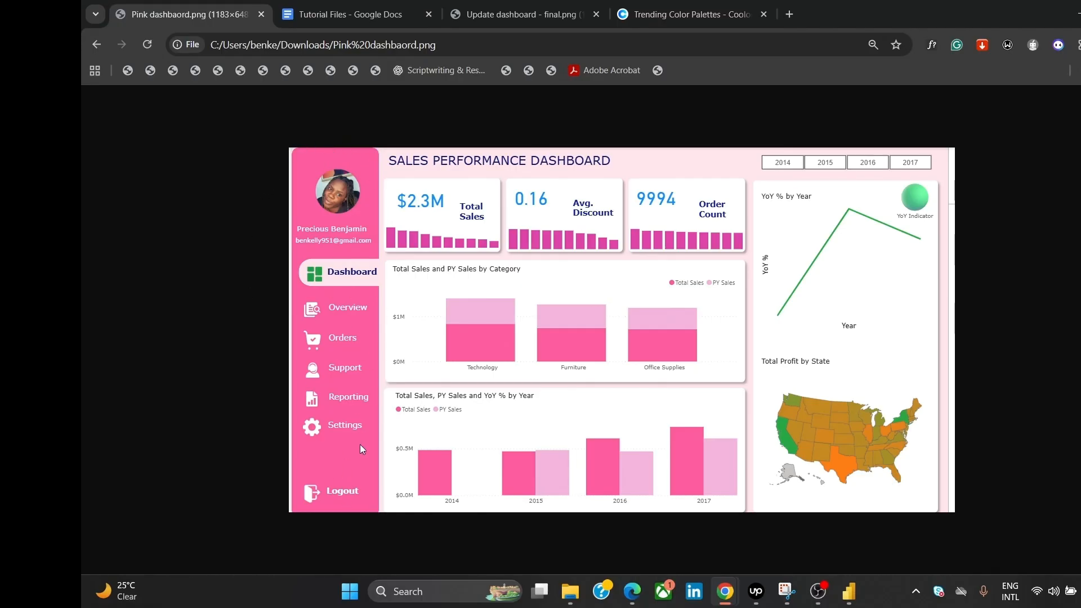
pyautogui.moveTo(848, 591)
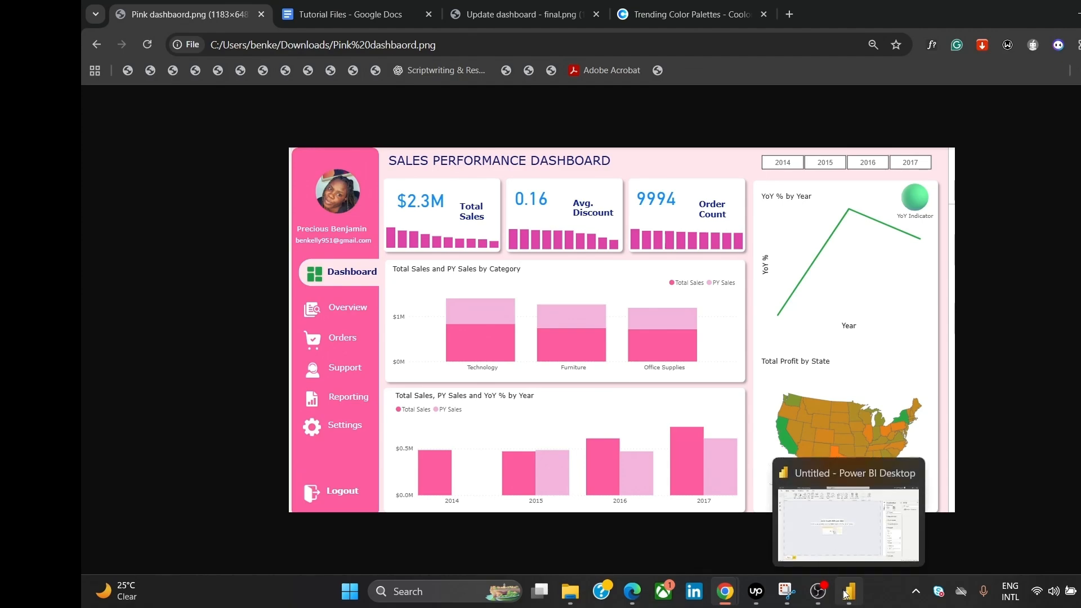
pyautogui.click(841, 542)
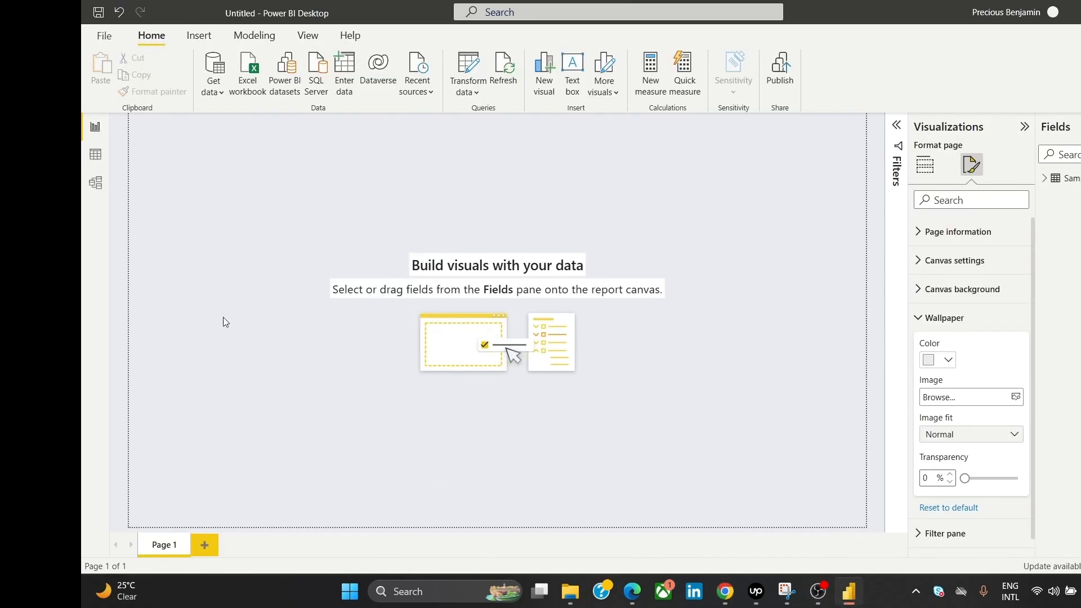
# Step: Insert a rectangle shape and size it into a tall, narrow sidebar along the page's left edge
pyautogui.click(191, 39)
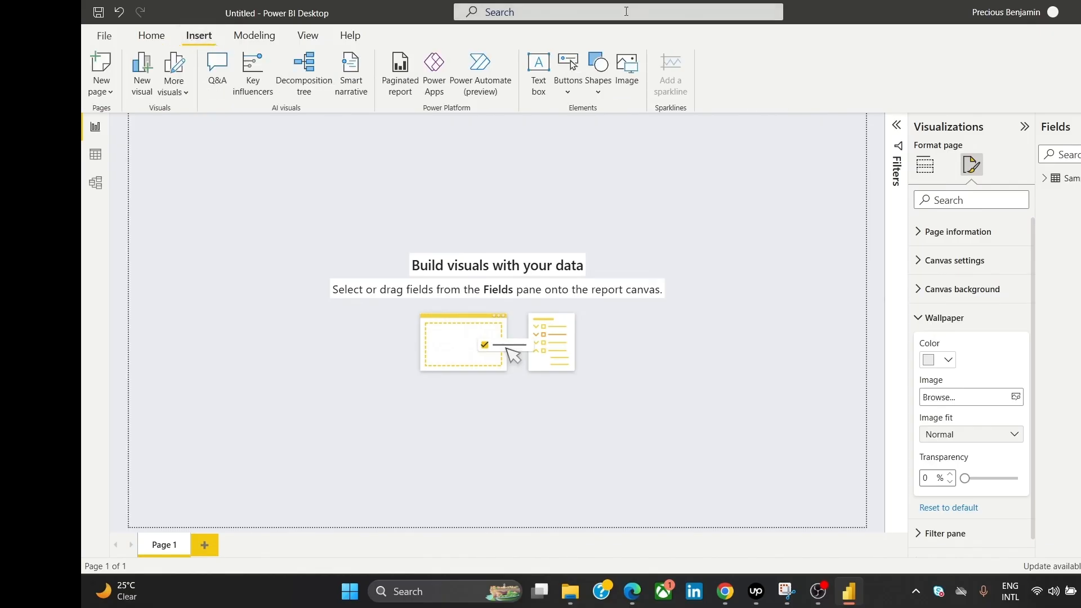
pyautogui.click(603, 68)
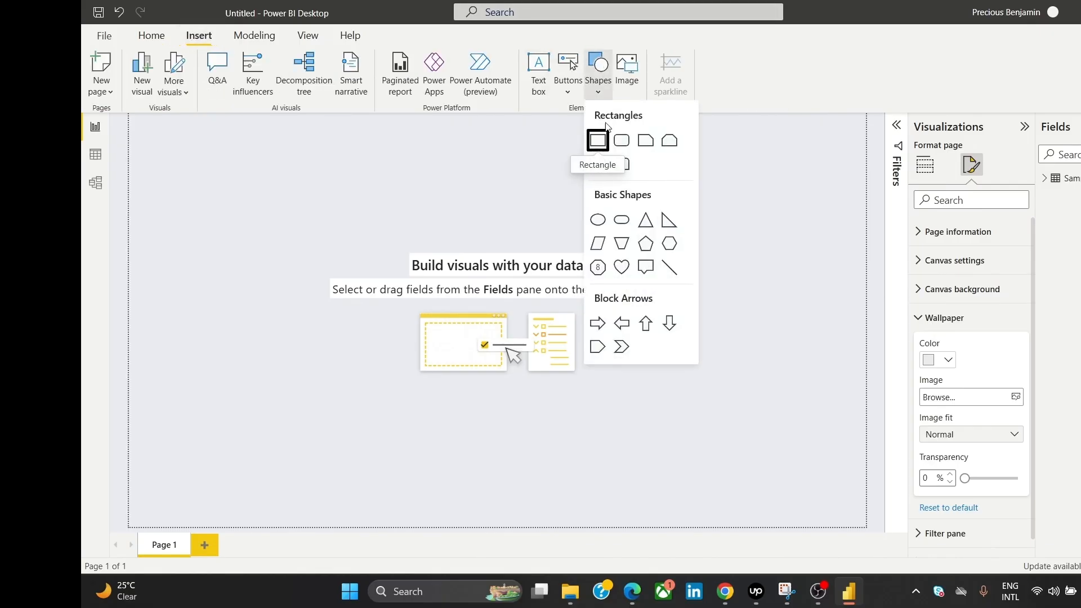
pyautogui.click(595, 144)
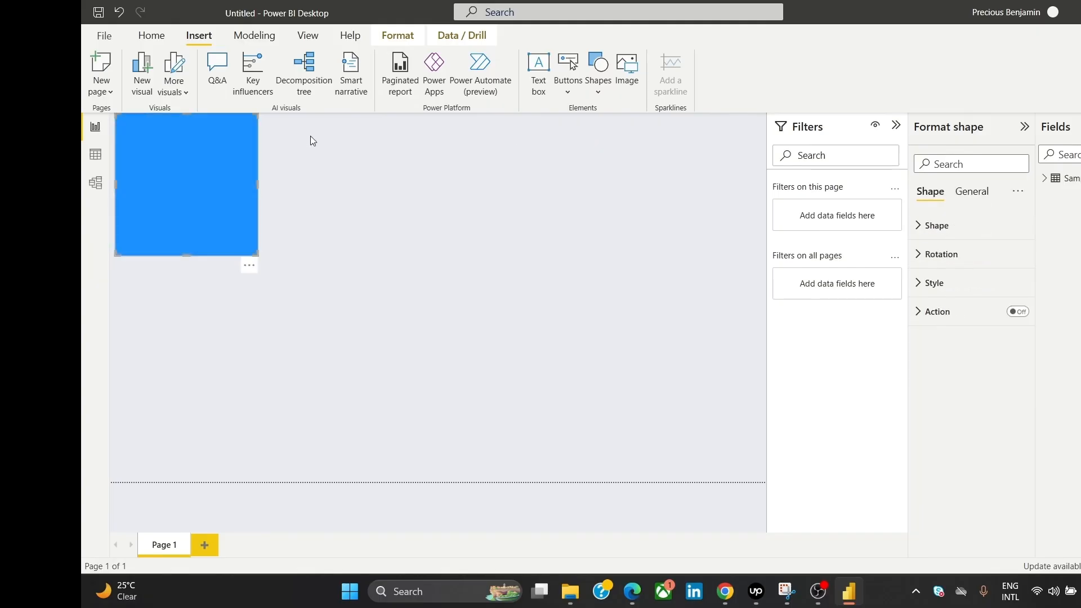
pyautogui.moveTo(204, 147)
pyautogui.mouseDown()
pyautogui.moveTo(272, 249)
pyautogui.moveTo(252, 168)
pyautogui.moveTo(191, 149)
pyautogui.mouseUp()
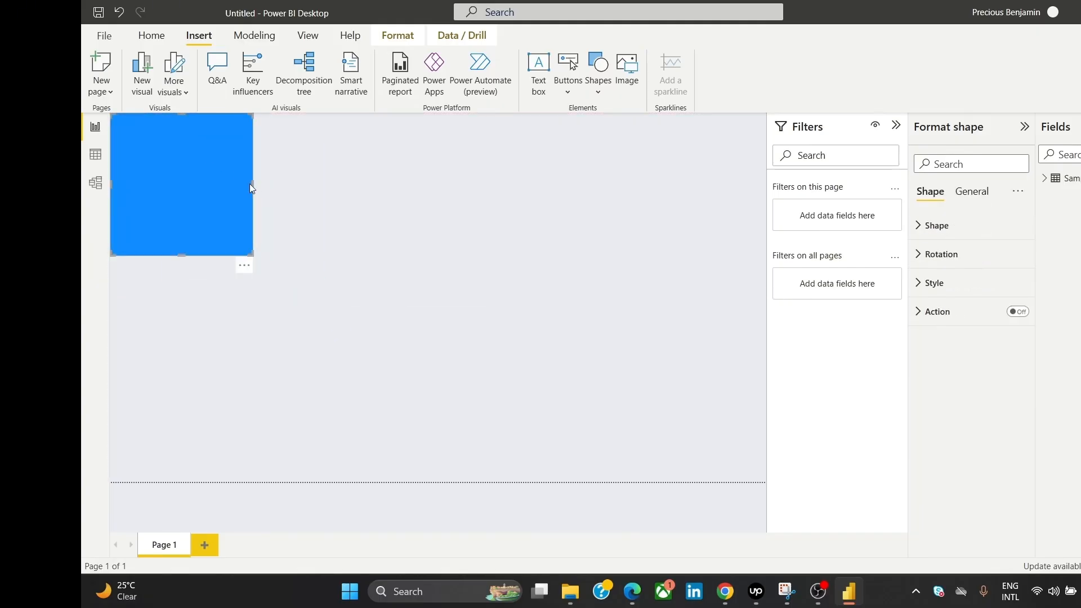
pyautogui.moveTo(254, 184); pyautogui.dragTo(169, 185)
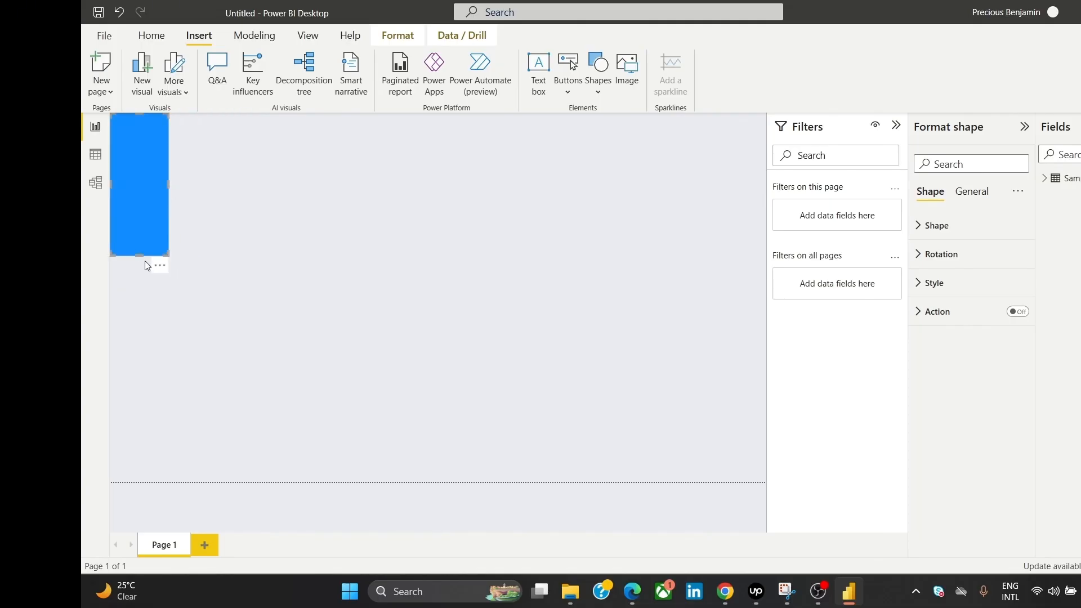
pyautogui.moveTo(141, 256); pyautogui.dragTo(143, 488)
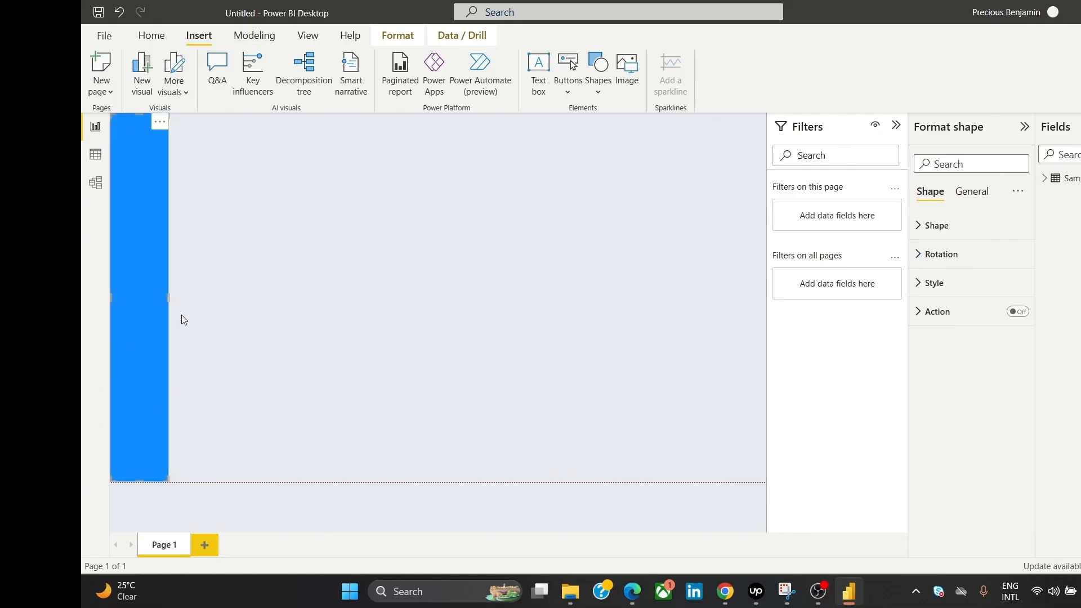
pyautogui.moveTo(166, 298); pyautogui.dragTo(171, 295)
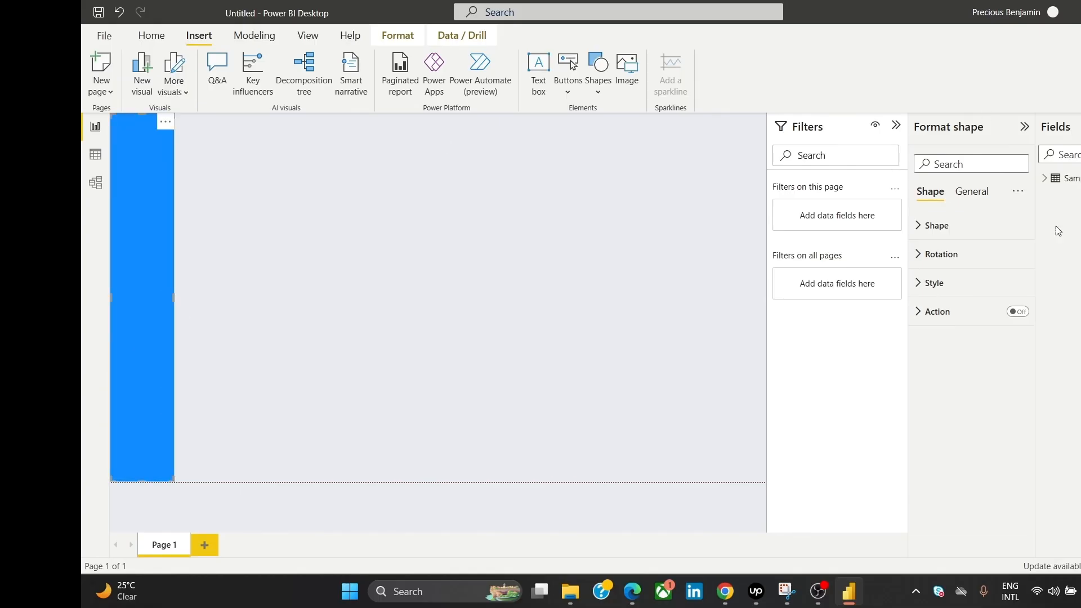
# Step: Round the rectangle's corners to 12 px and leave its border turned off
pyautogui.click(957, 226)
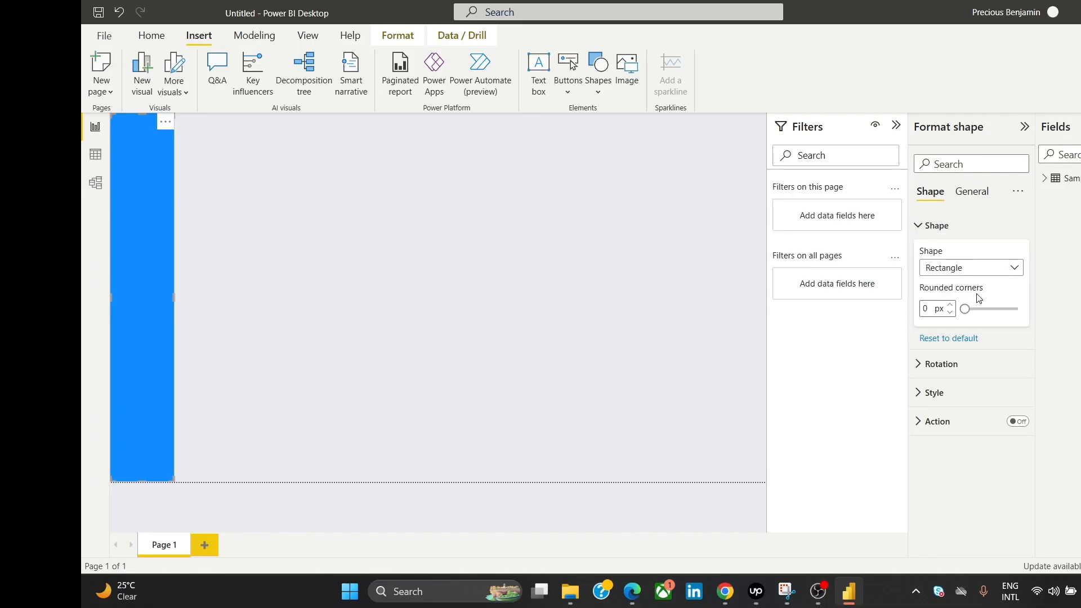
pyautogui.moveTo(965, 309); pyautogui.dragTo(971, 311)
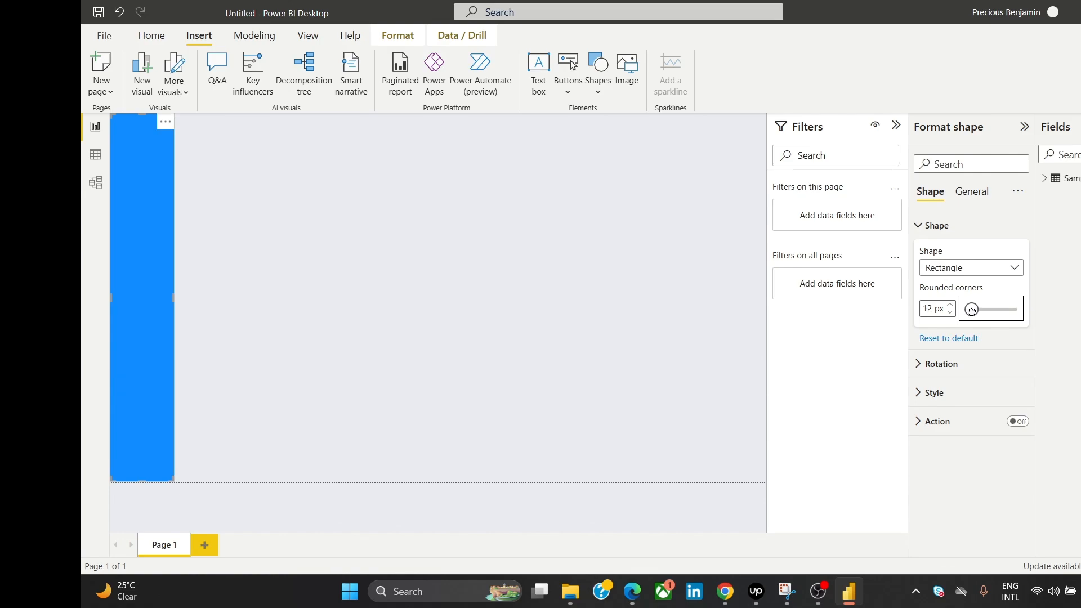
pyautogui.click(924, 228)
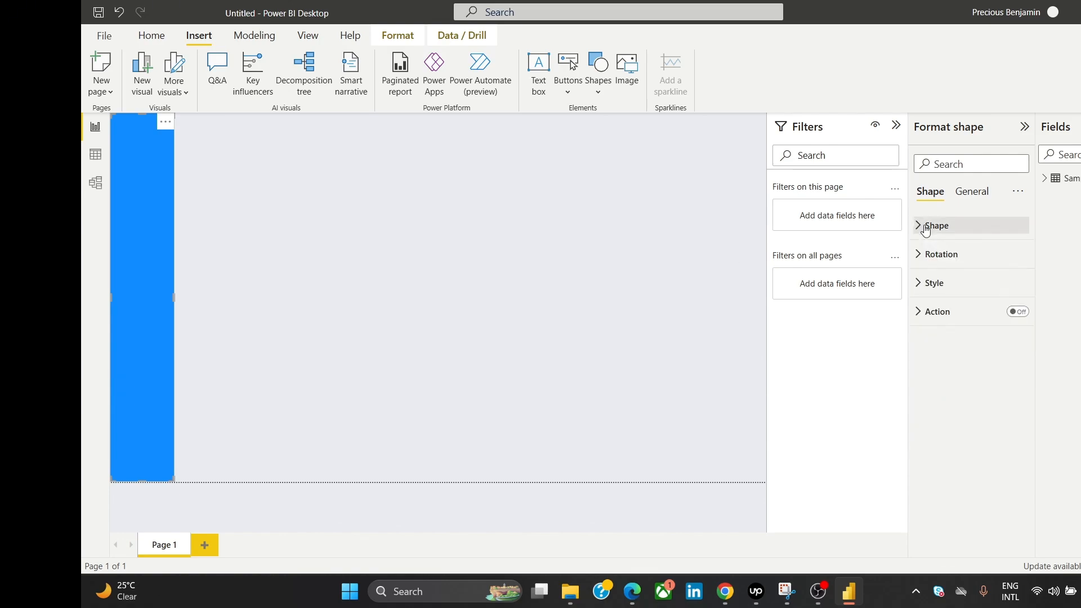
pyautogui.click(960, 286)
pyautogui.click(1009, 429)
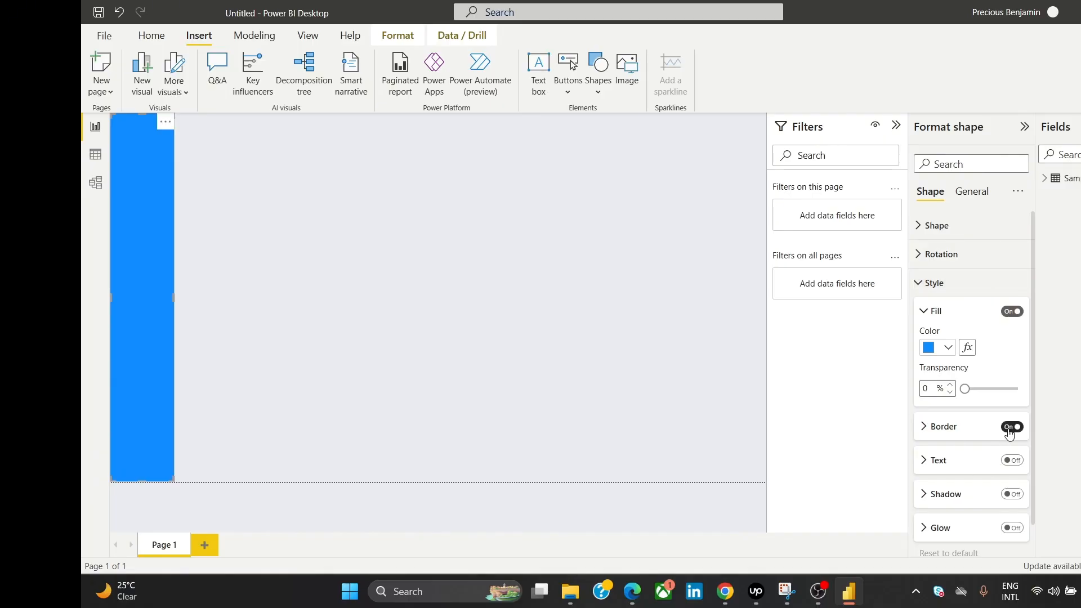
pyautogui.click(1009, 429)
# Step: Copy hot pink FB6F92 from Coolors' Soft Pink Delight palette and return to Power BI
pyautogui.moveTo(732, 591)
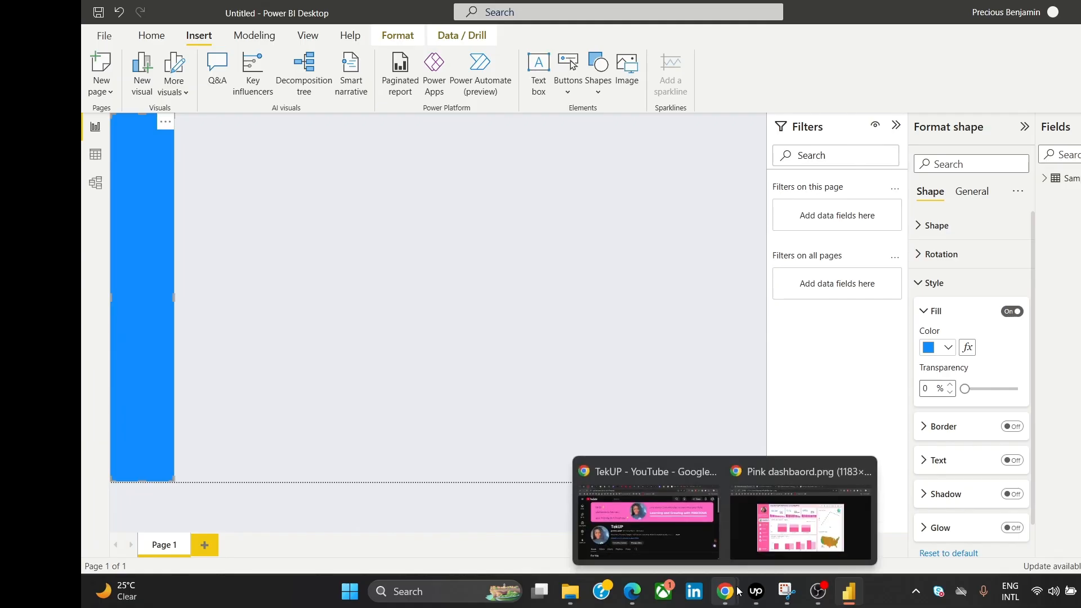
pyautogui.click(800, 523)
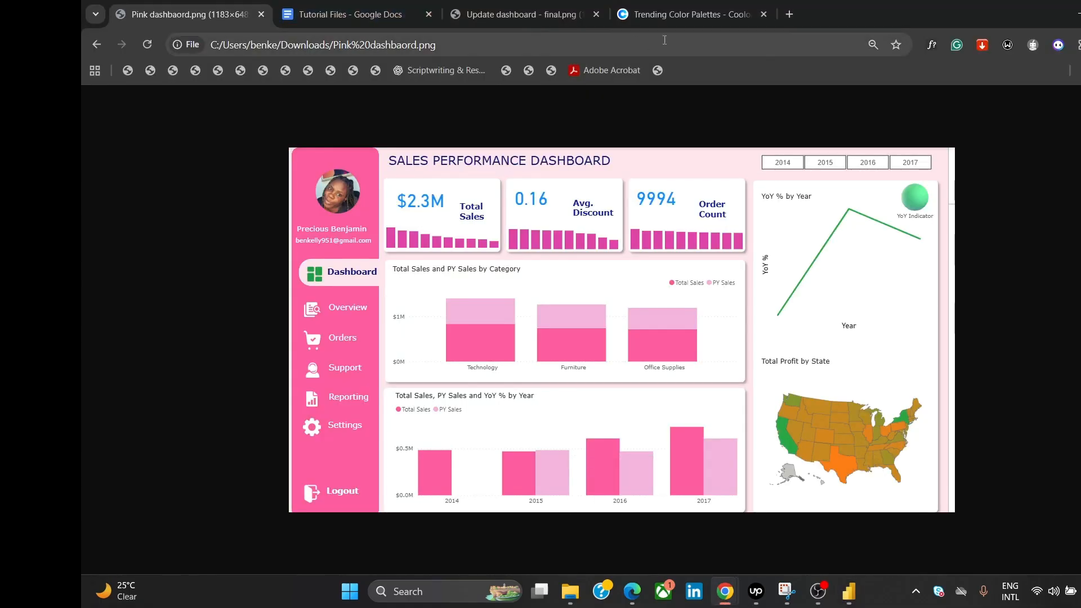
pyautogui.click(676, 17)
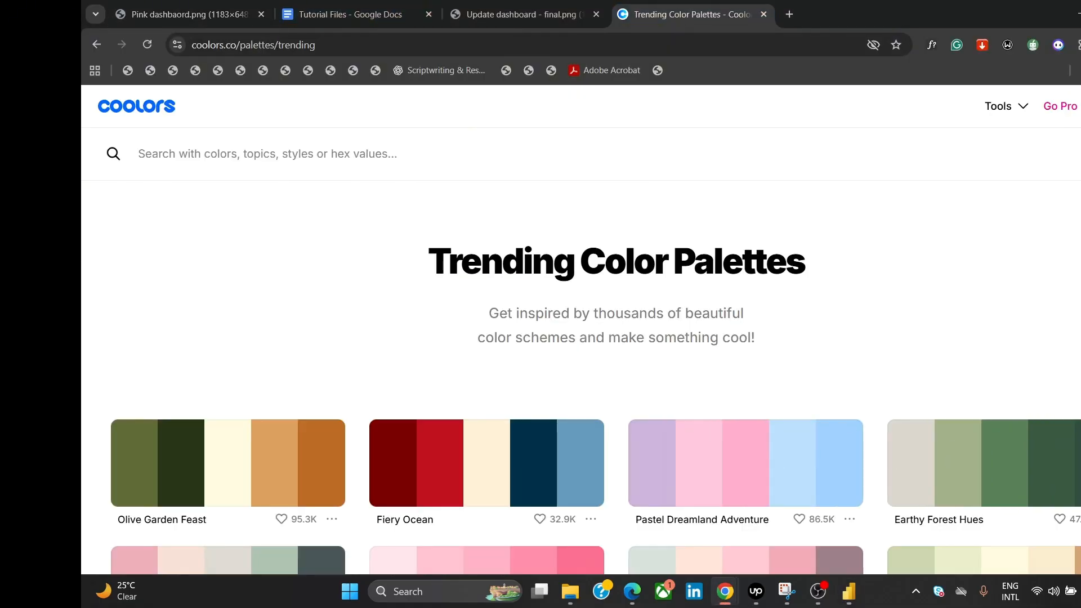
pyautogui.scroll(-4, 579, 377)
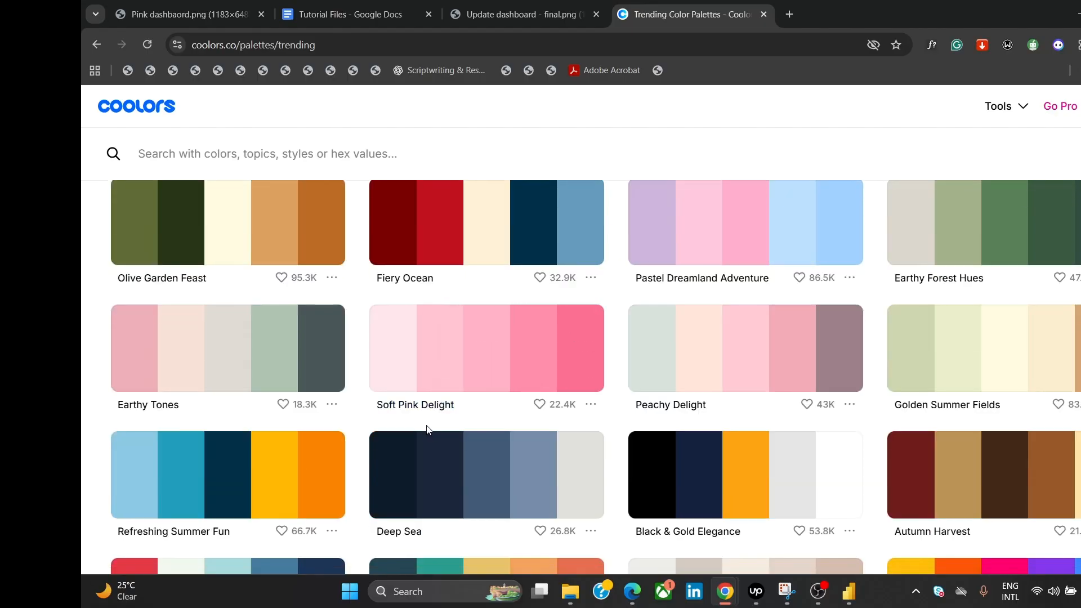
pyautogui.click(572, 367)
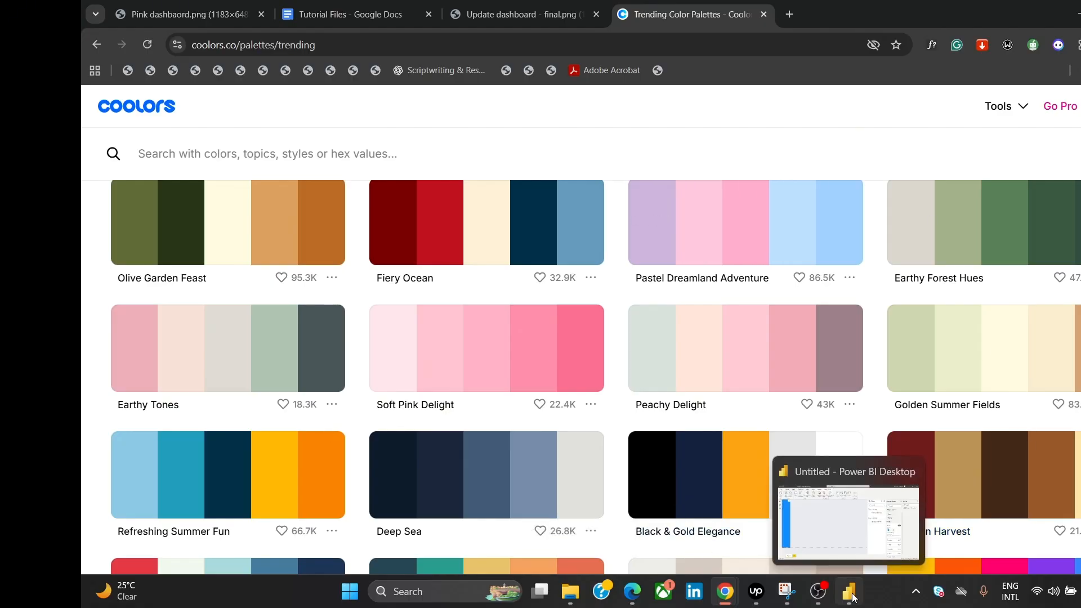
pyautogui.click(854, 549)
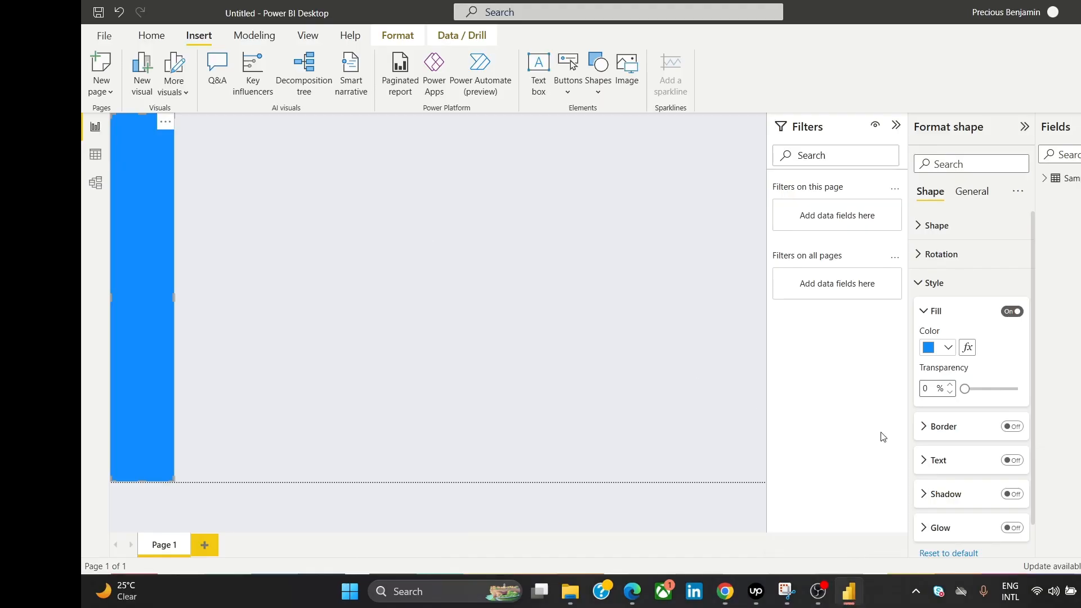
# Step: Fill the sidebar rectangle with hot pink #FB6F92 through the custom colour picker
pyautogui.click(930, 350)
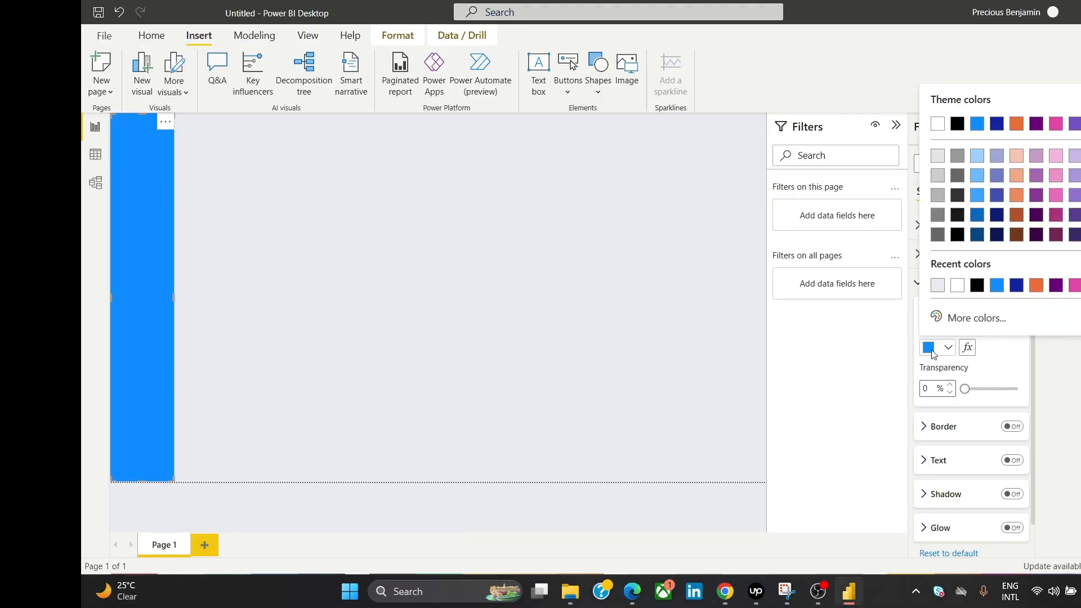
pyautogui.click(930, 350)
pyautogui.click(930, 350)
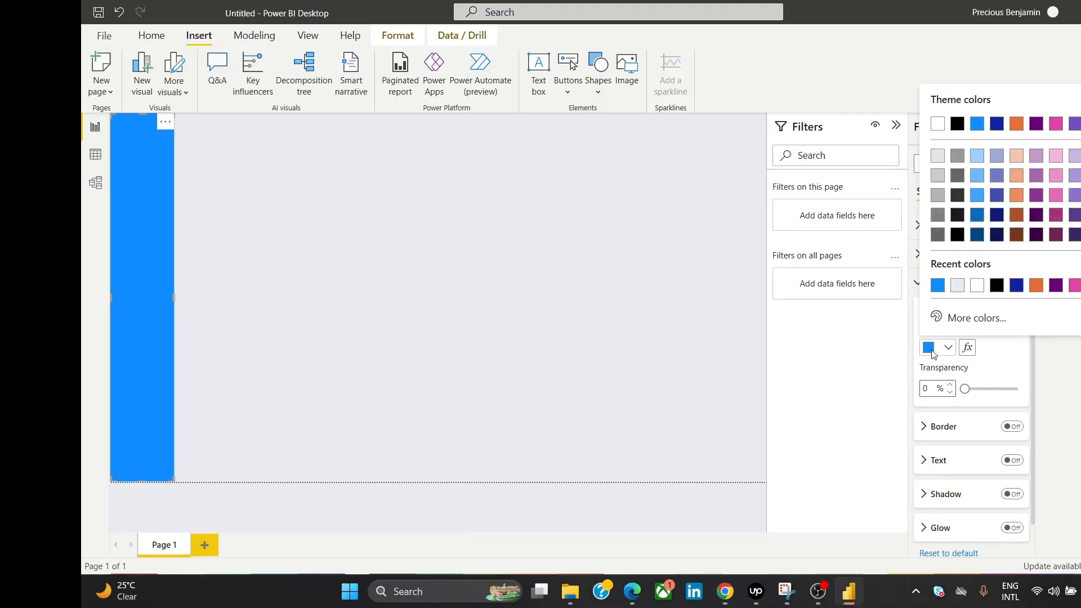
pyautogui.click(946, 324)
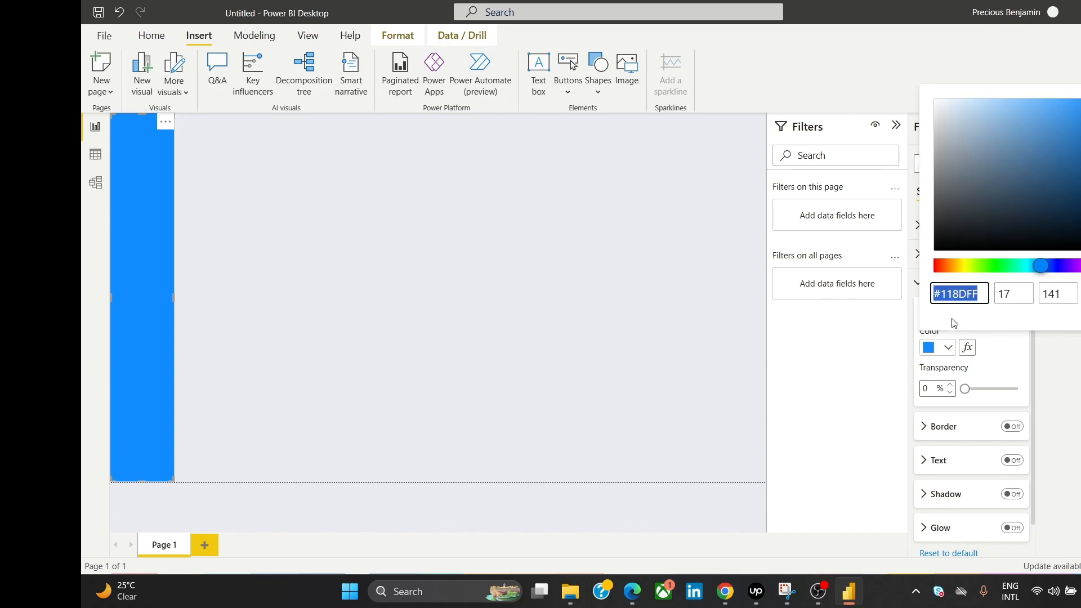
pyautogui.hotkey('ctrl', 'v')
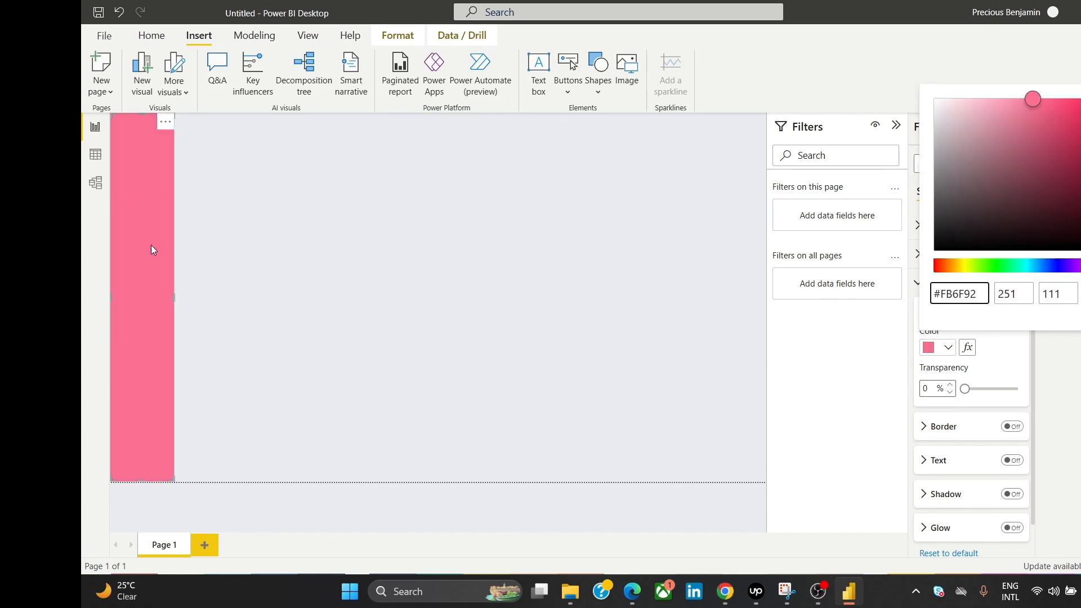
pyautogui.press('Return')
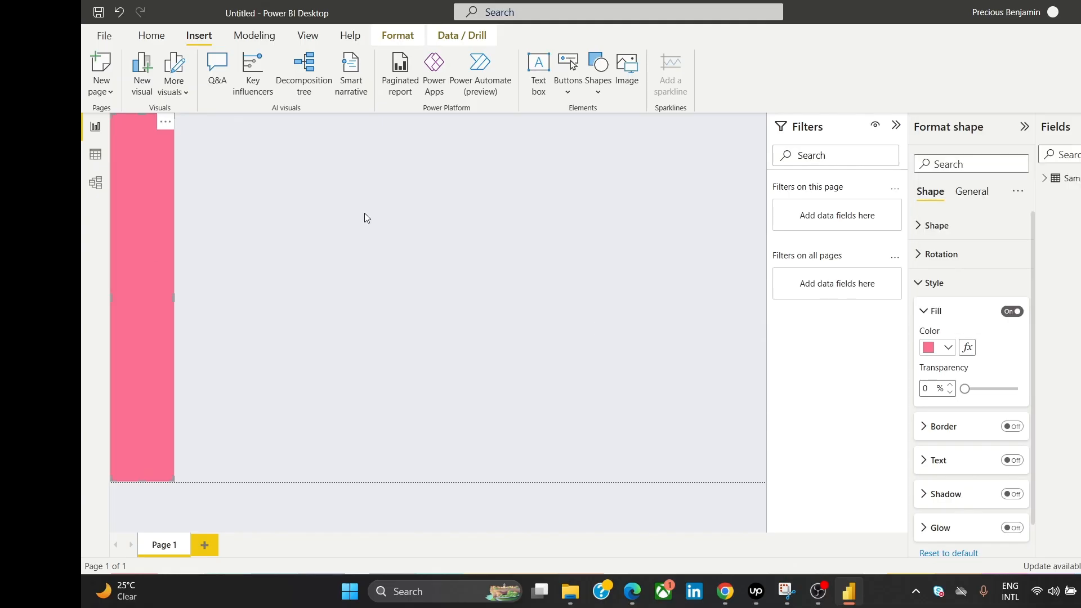
# Step: Check the pink dashboard reference in Chrome, then return to the Power BI report
pyautogui.moveTo(726, 576)
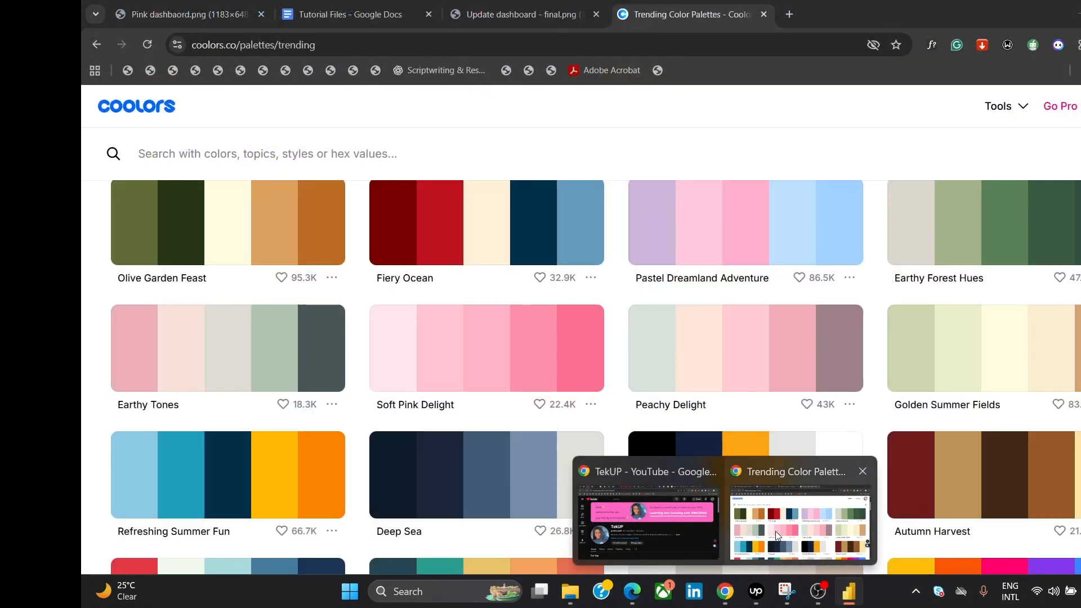
pyautogui.click(775, 531)
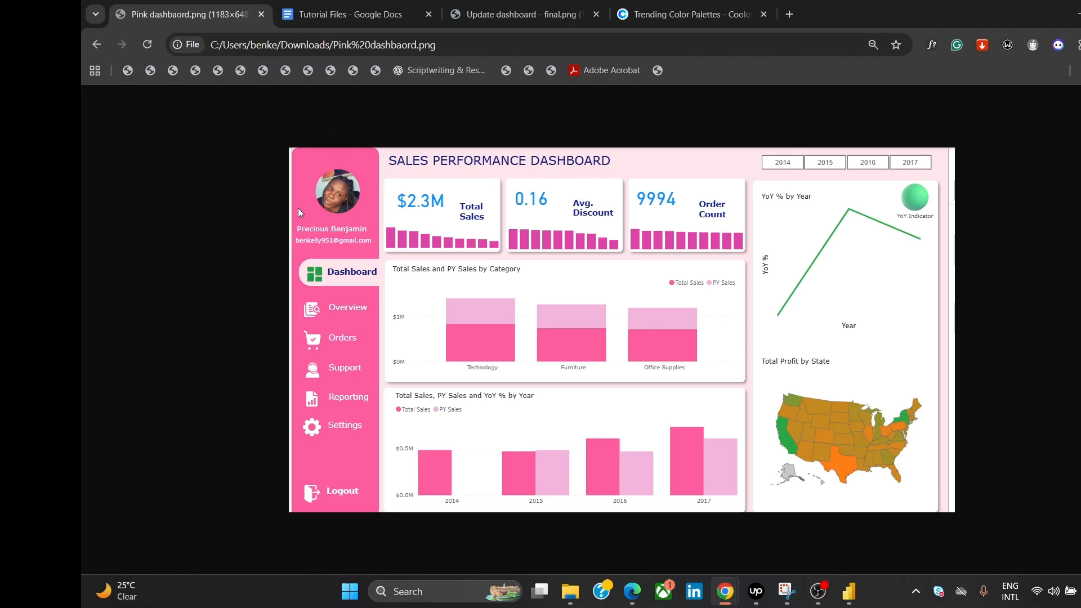
pyautogui.click(849, 591)
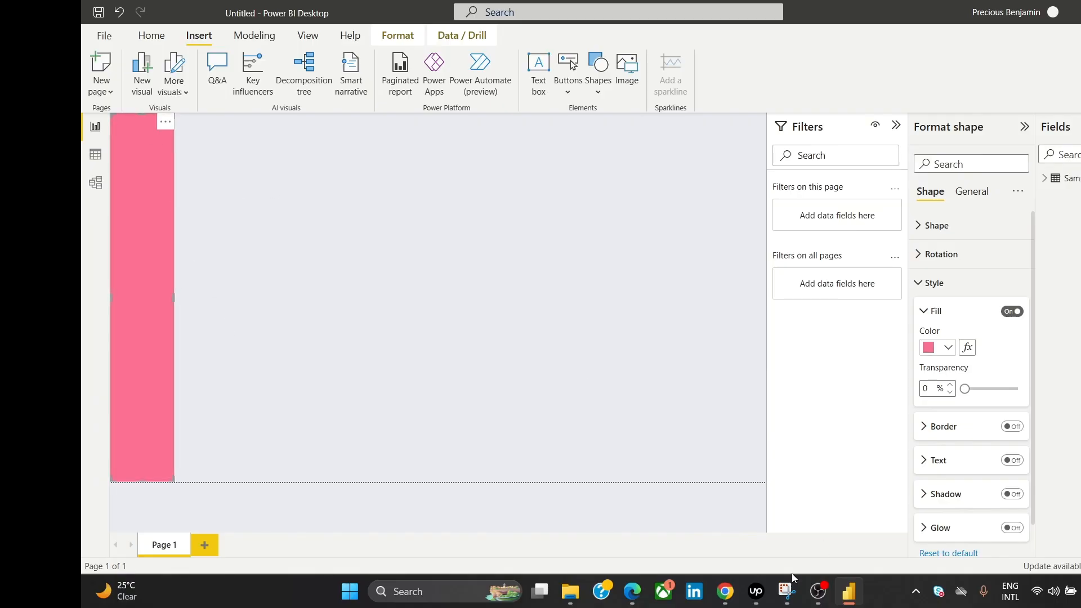
# Step: Open the finished Pink dashbaird report from the recent reports list
pyautogui.moveTo(725, 591)
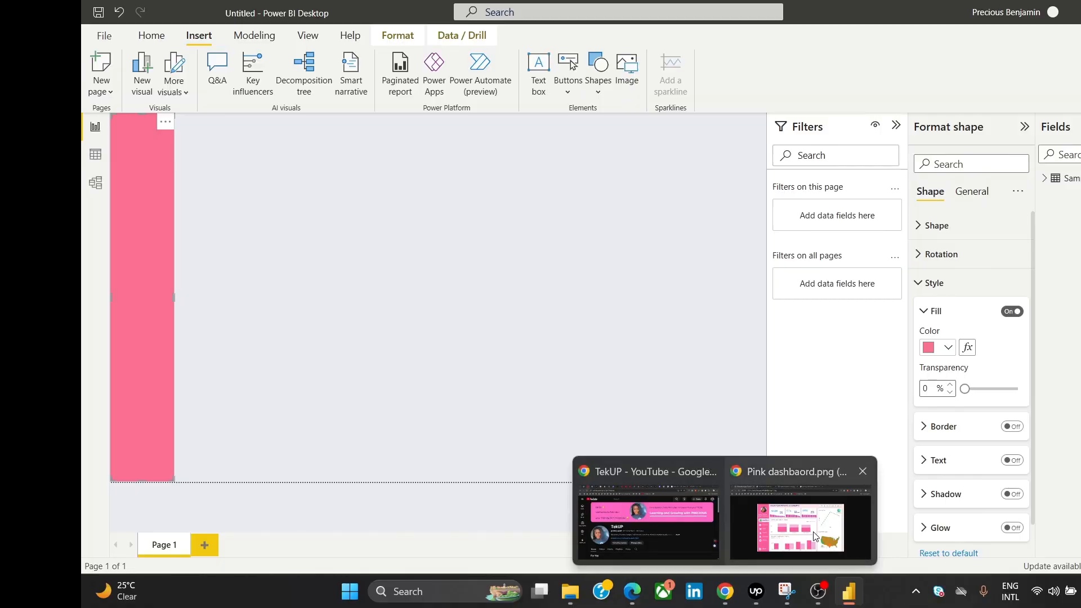
pyautogui.moveTo(816, 537)
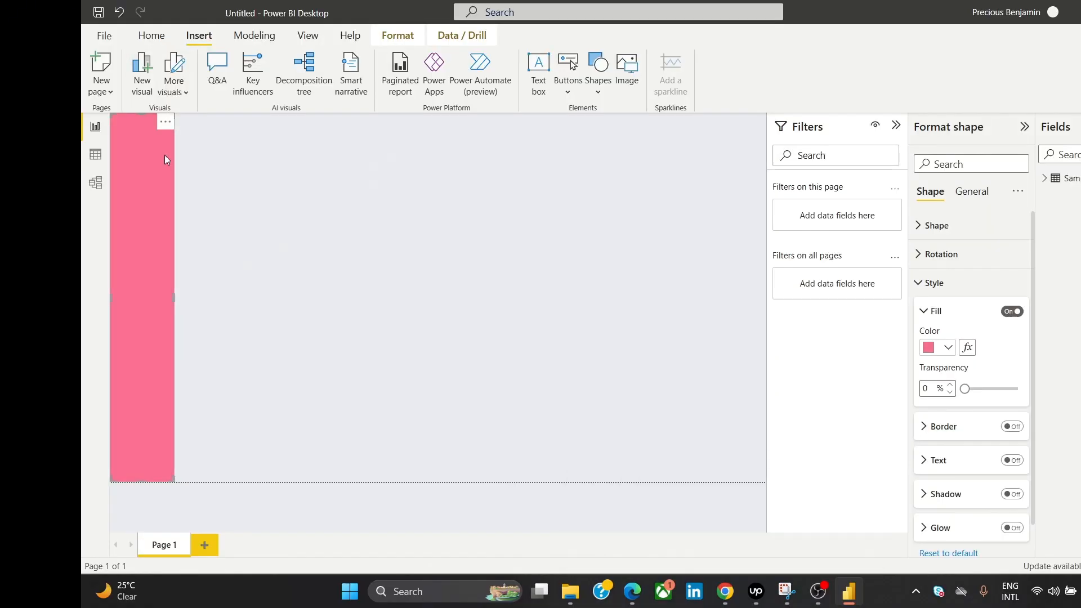
pyautogui.click(237, 192)
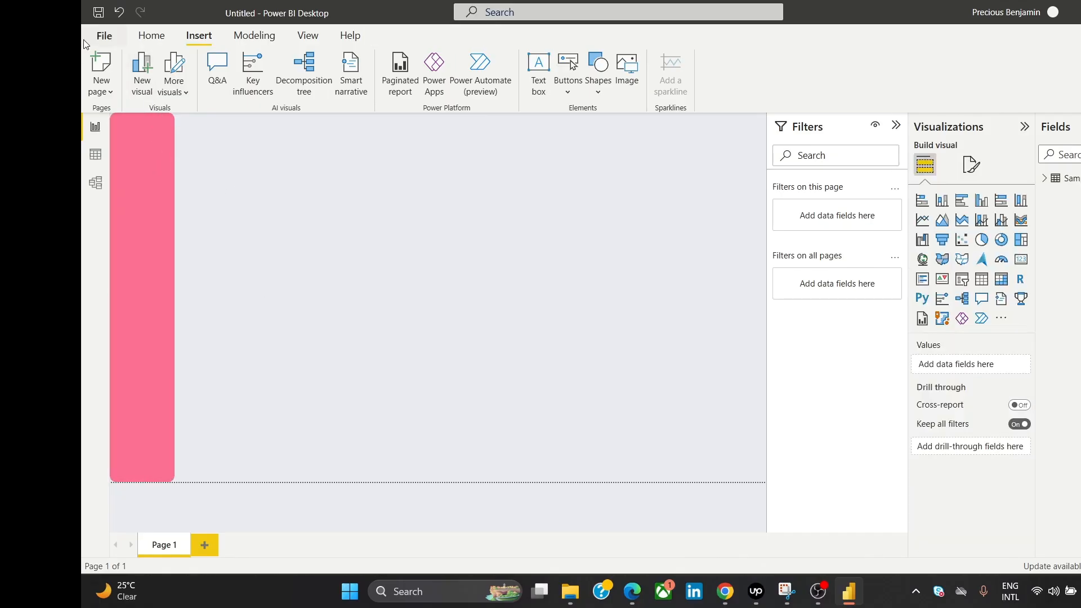
pyautogui.click(107, 37)
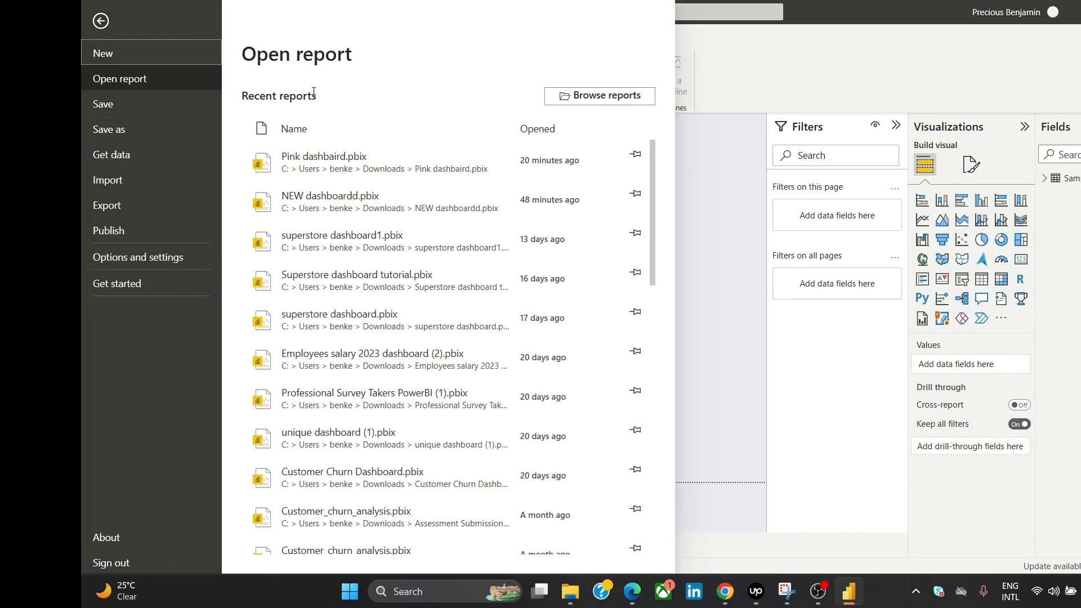
pyautogui.click(351, 161)
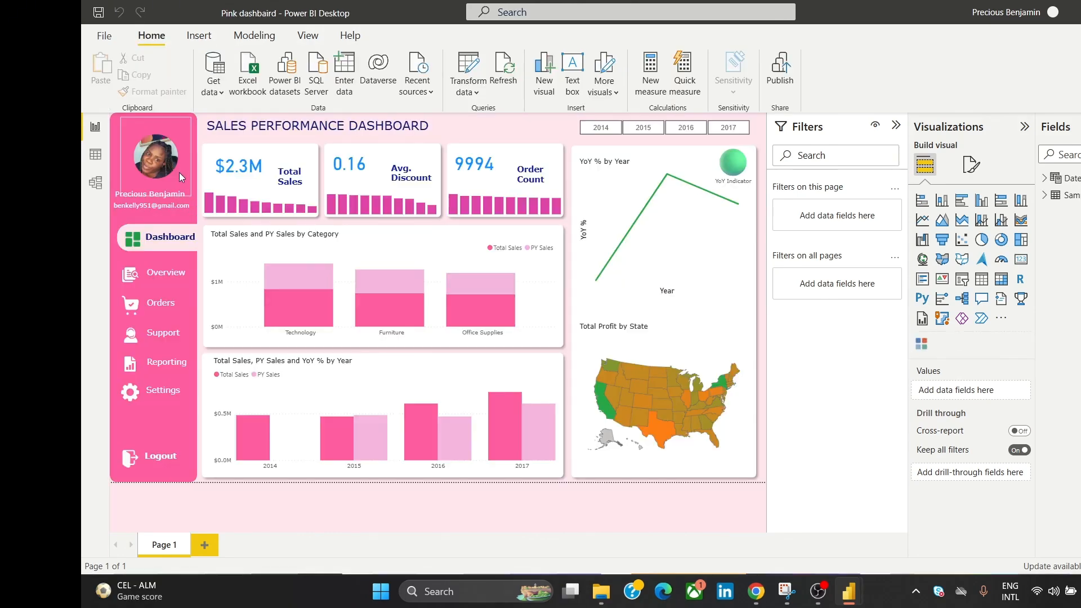
# Step: Reveal the sidebar shape's fill colour and select its hex code #FE5D9F for copying
pyautogui.click(194, 138)
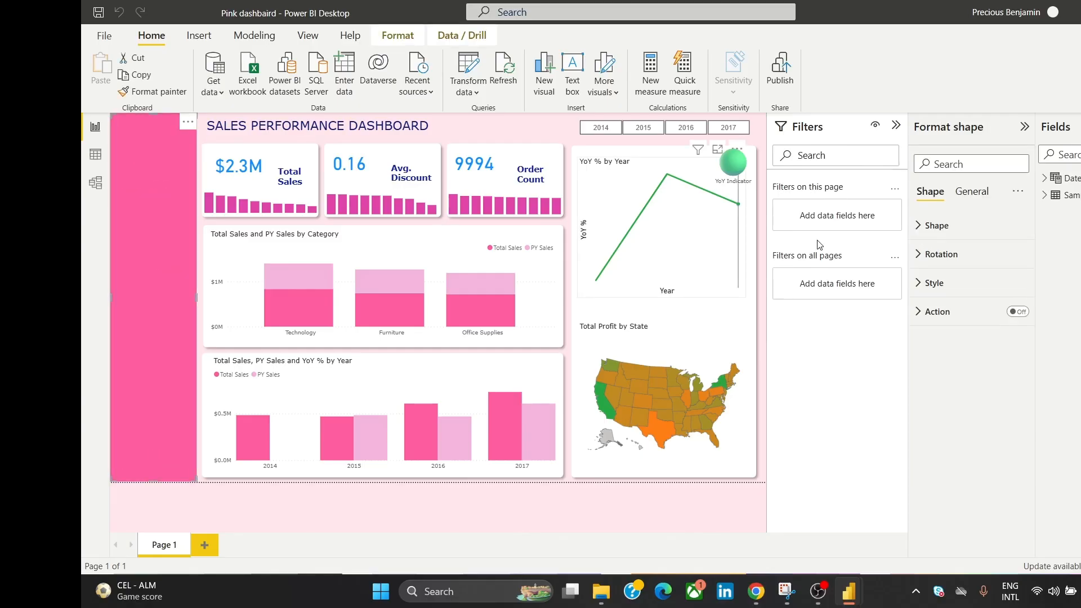
pyautogui.click(954, 286)
pyautogui.click(936, 348)
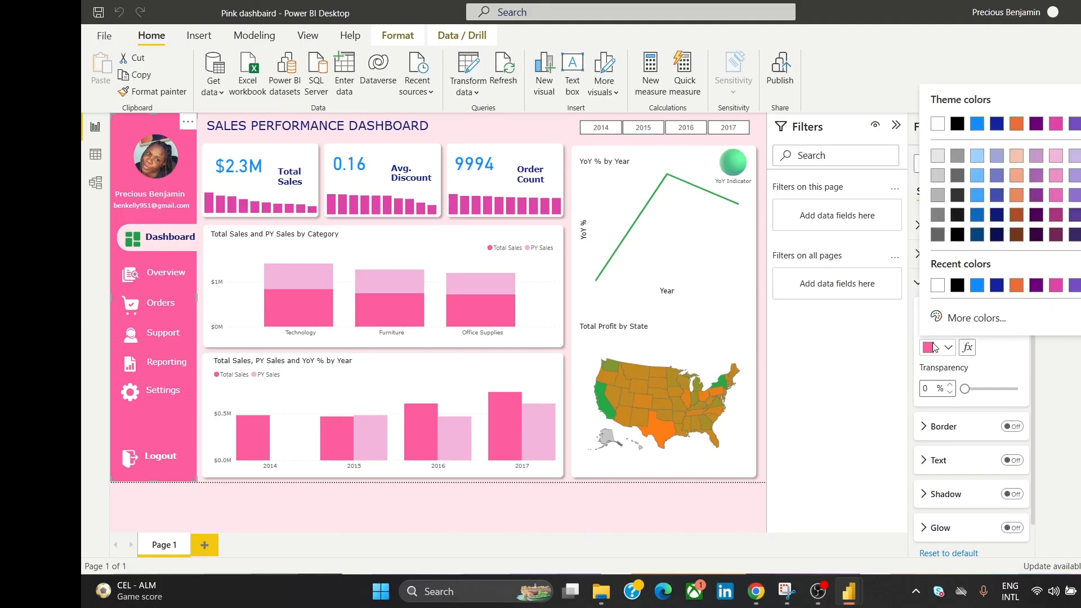
pyautogui.click(966, 319)
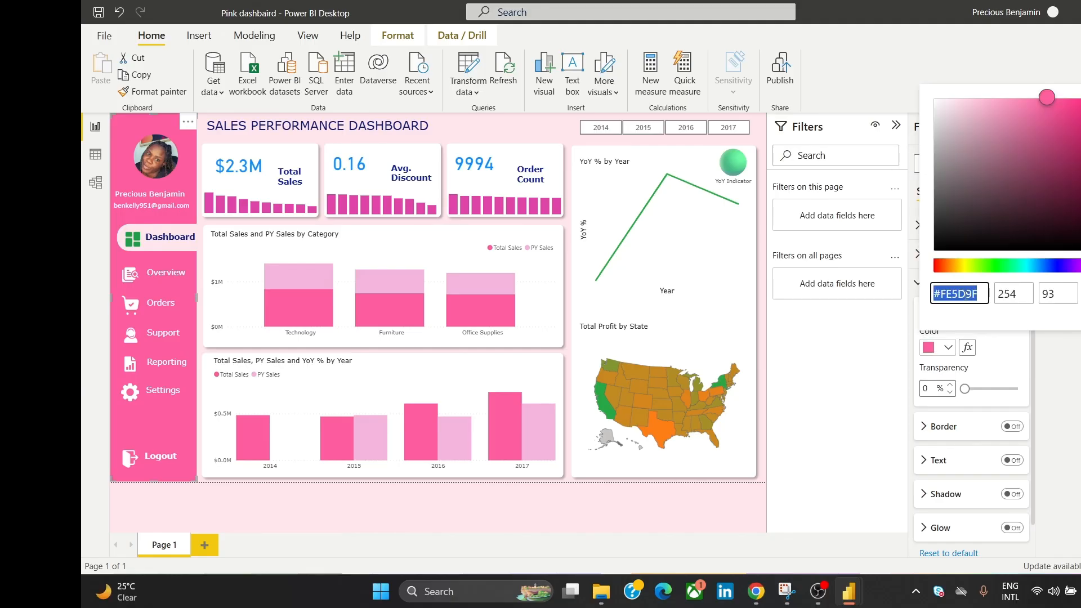
pyautogui.click(965, 290)
pyautogui.doubleClick(965, 288)
pyautogui.hotkey('ctrl', 'c')
# Step: In the Tutorial BI report, fill the sidebar rectangle with the copied pink #FE5D9F
pyautogui.moveTo(854, 598)
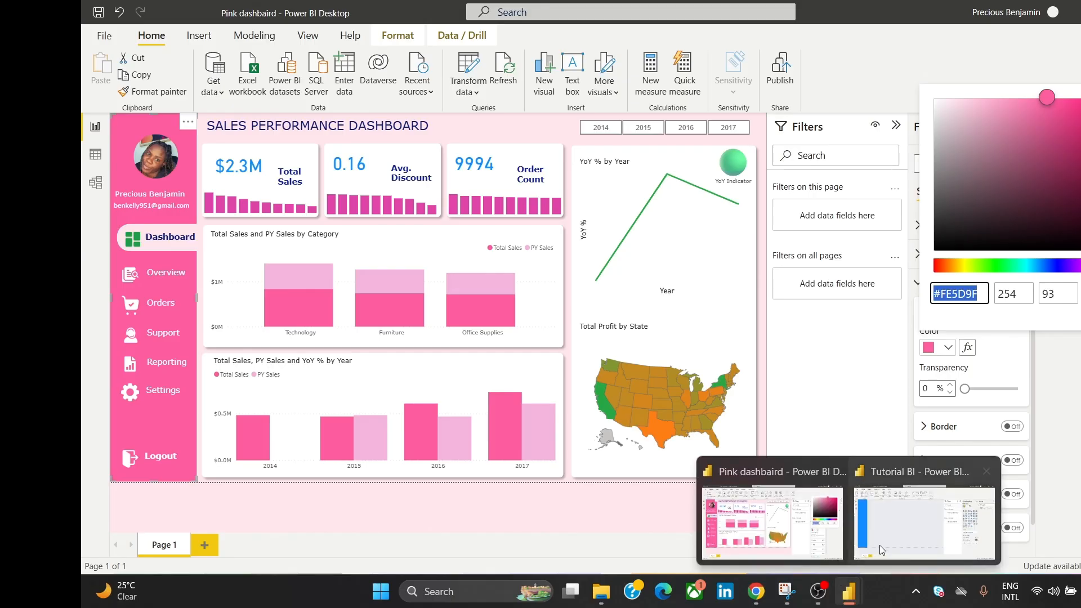
pyautogui.click(887, 532)
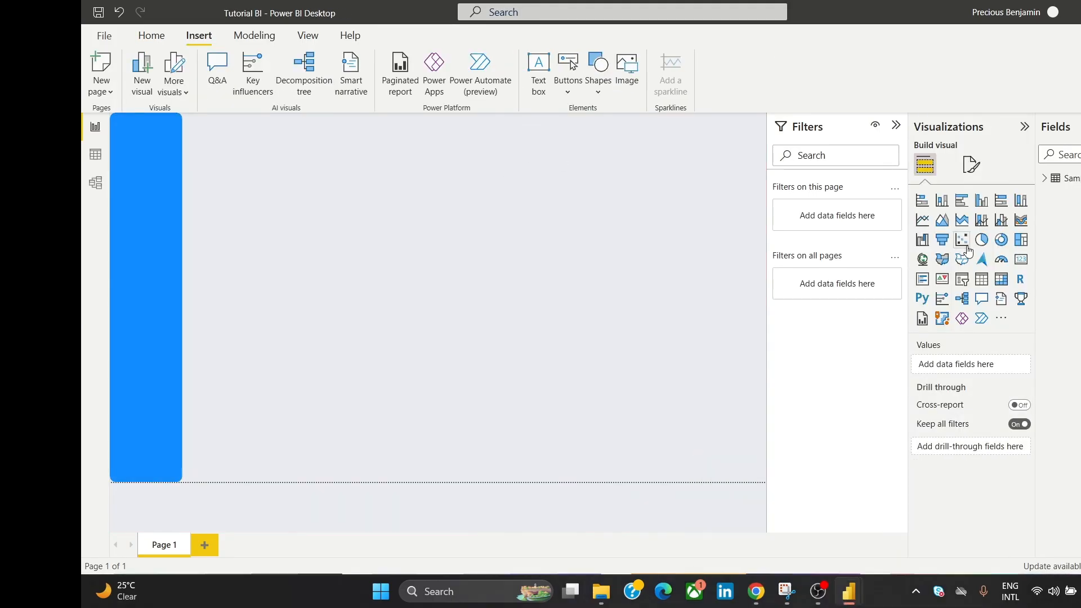
pyautogui.click(157, 168)
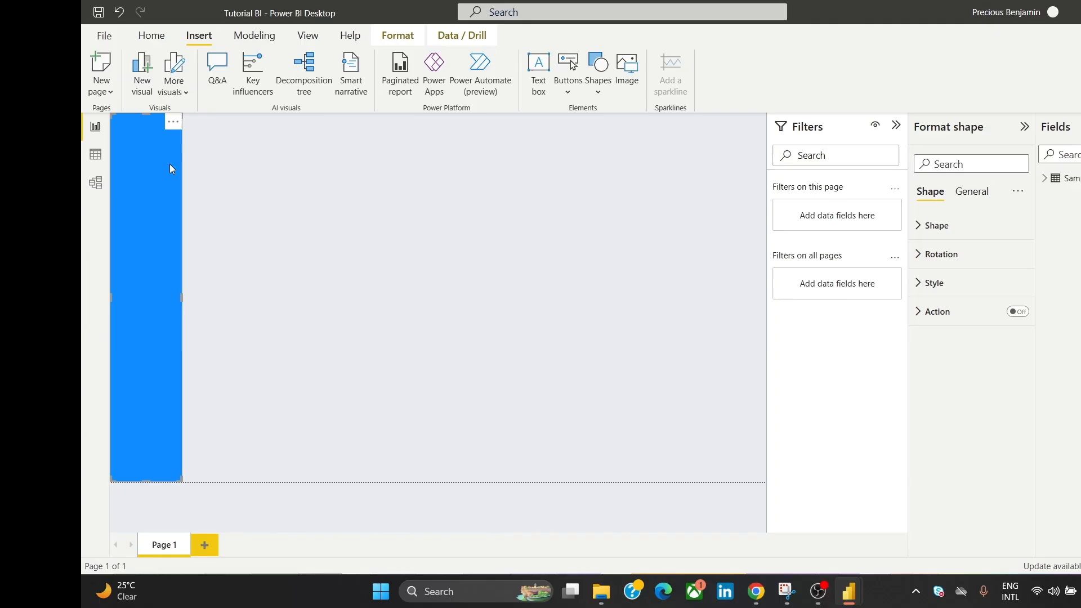
pyautogui.click(957, 284)
pyautogui.click(929, 352)
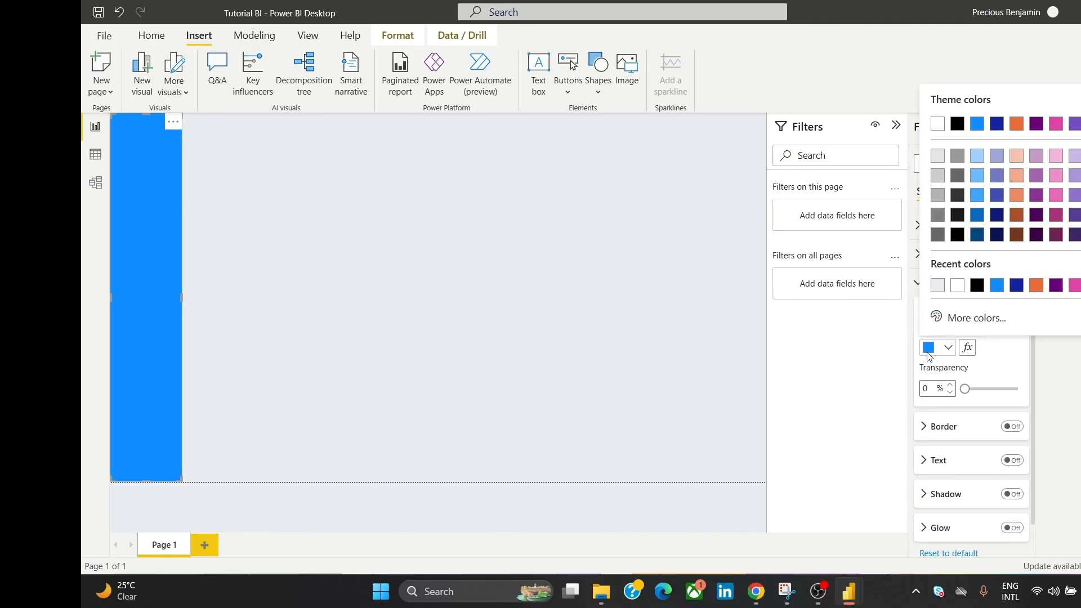
pyautogui.click(946, 320)
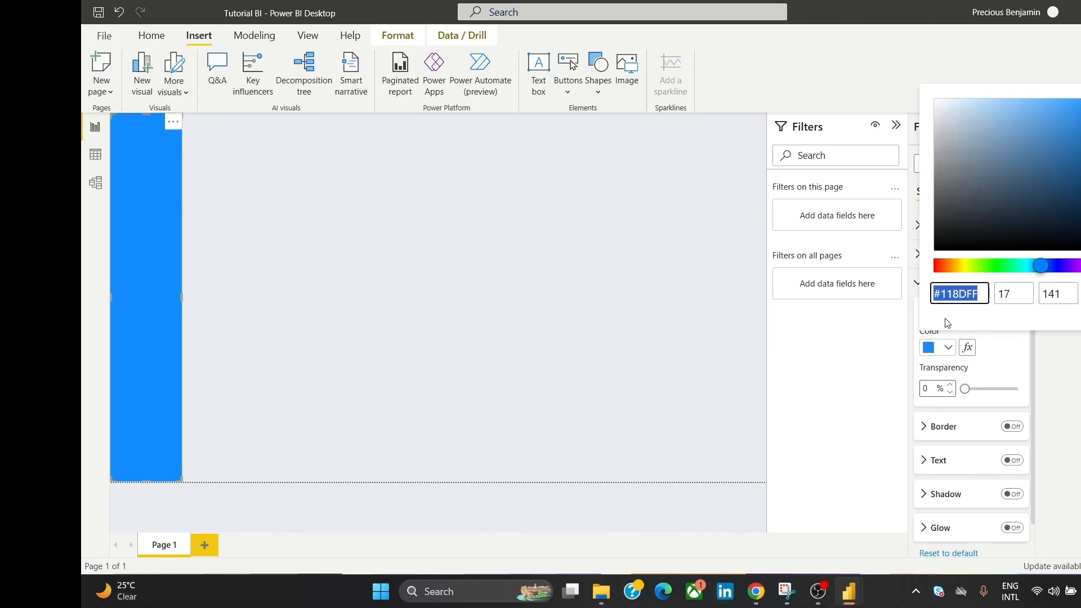
pyautogui.hotkey('ctrl', 'v')
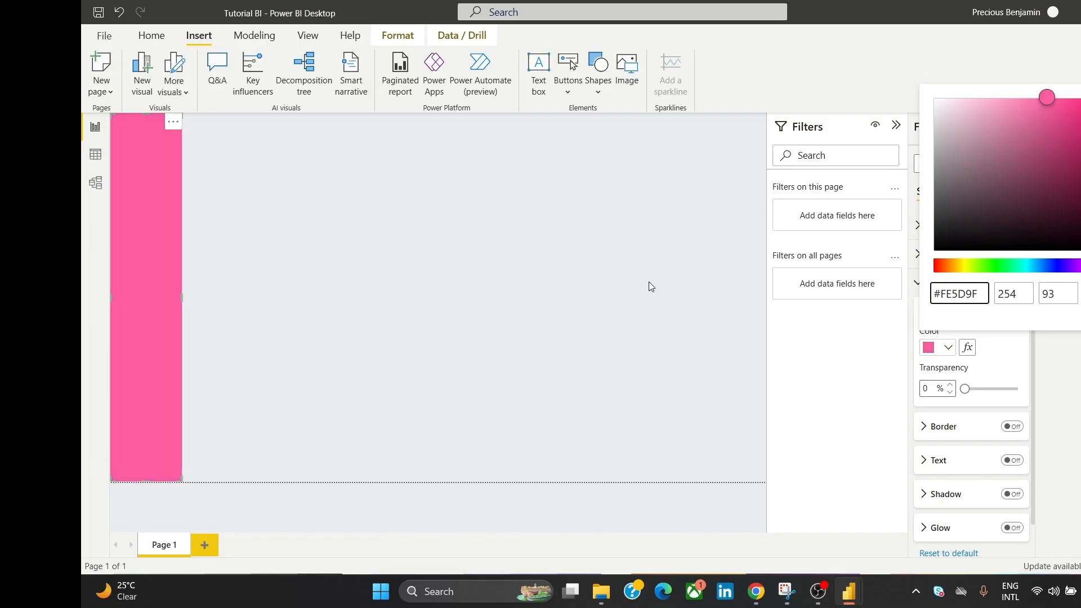
pyautogui.click(499, 259)
pyautogui.click(353, 188)
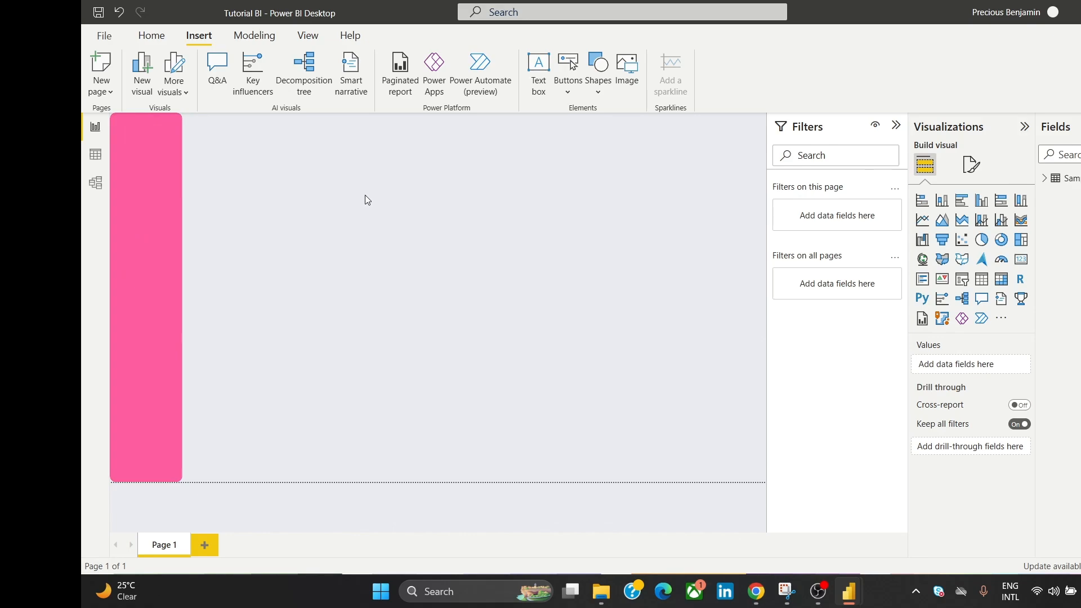
# Step: Compare with the pink dashboard reference image in Chrome, then return to Tutorial BI
pyautogui.click(772, 545)
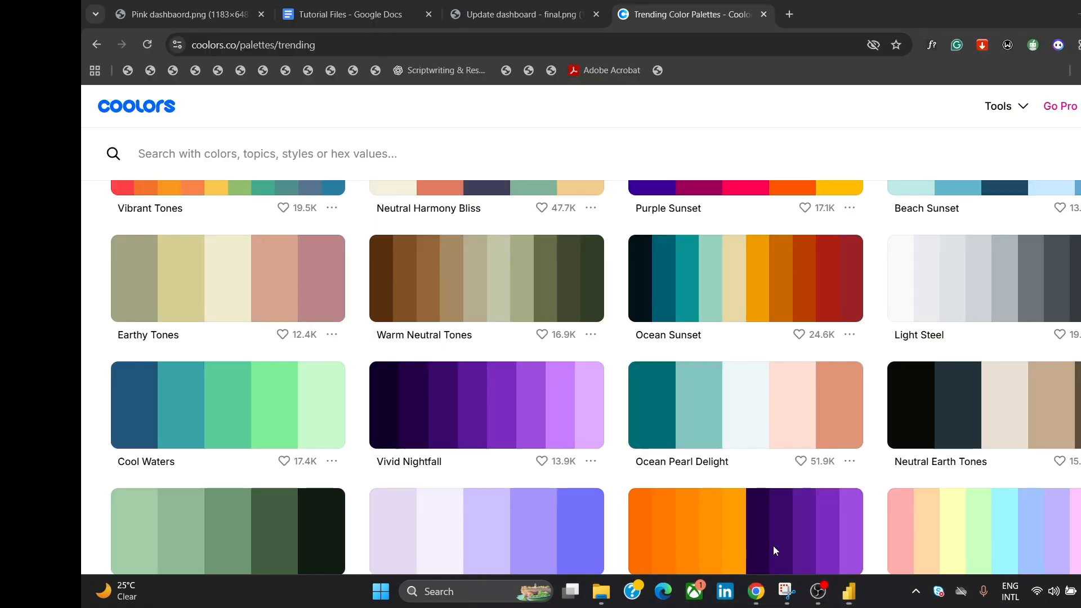
pyautogui.click(268, 7)
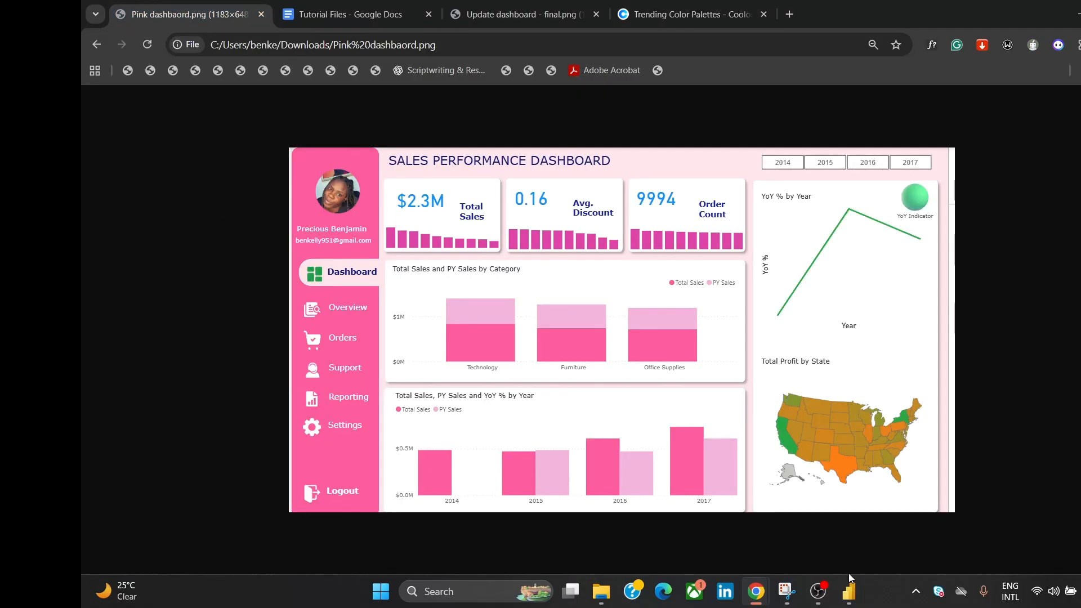
pyautogui.moveTo(849, 592)
pyautogui.click(891, 517)
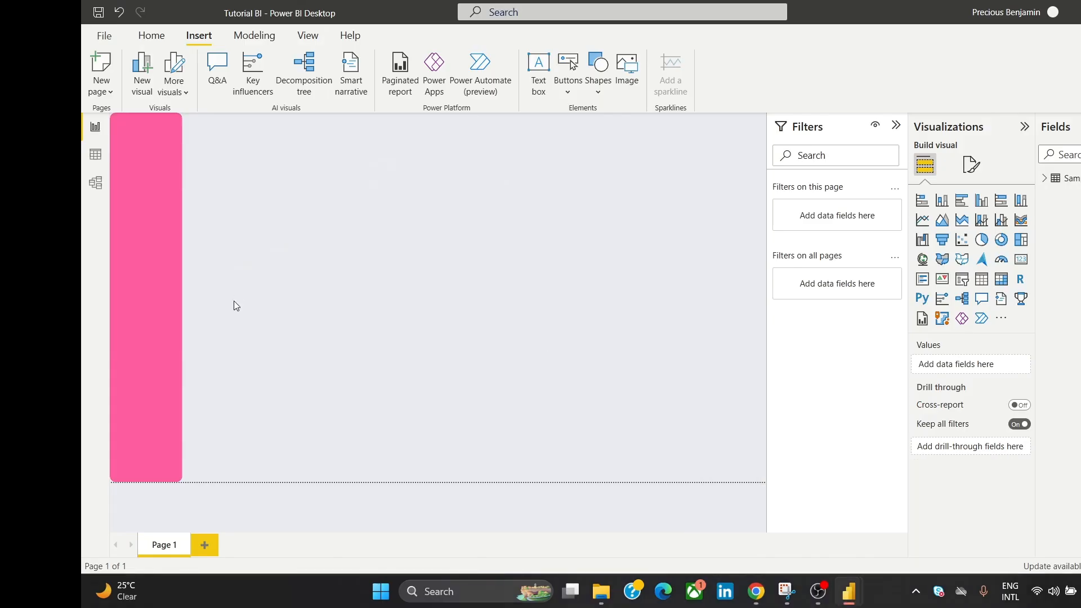
# Step: Widen the pink sidebar slightly, then start inserting an image from a file
pyautogui.click(176, 245)
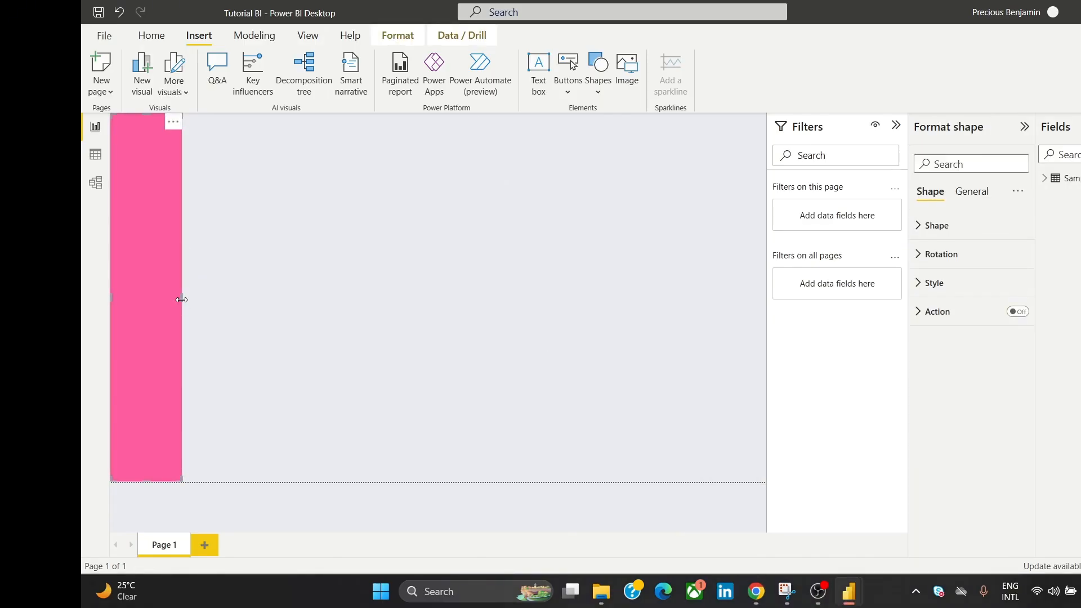
pyautogui.moveTo(182, 298); pyautogui.dragTo(185, 299)
pyautogui.click(257, 217)
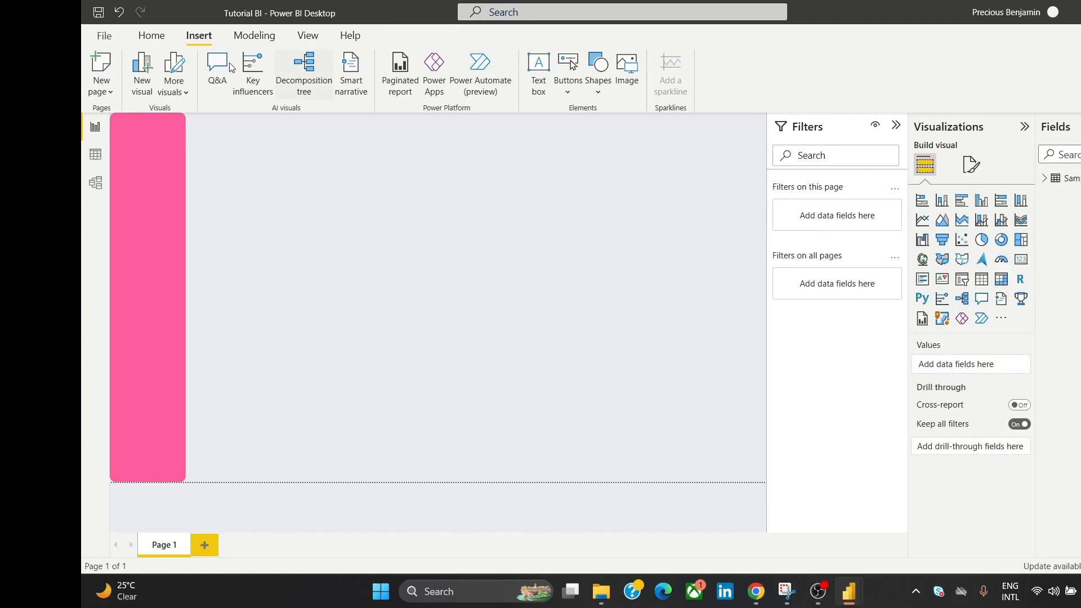
pyautogui.click(638, 66)
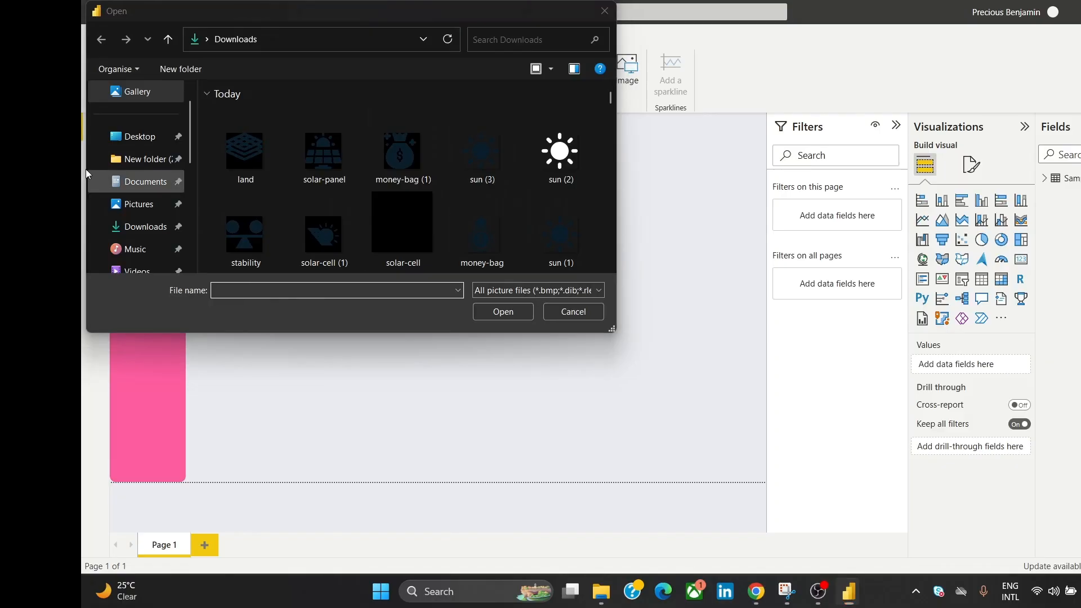
# Step: Insert the round profile photo from the Downloads folder onto the report
pyautogui.click(158, 234)
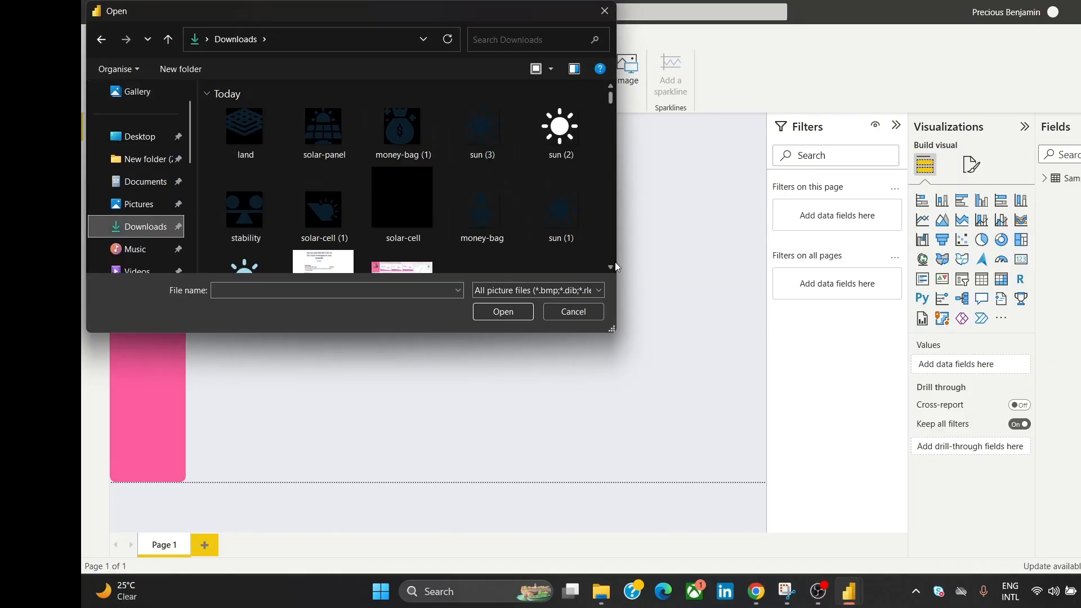
pyautogui.scroll(-10, 611, 266)
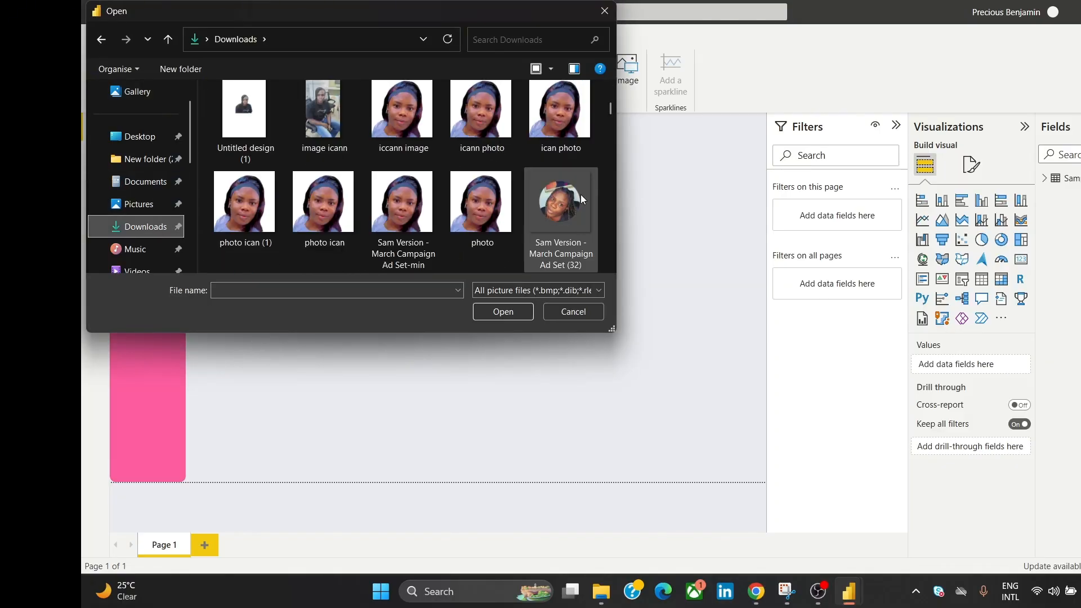
pyautogui.click(572, 208)
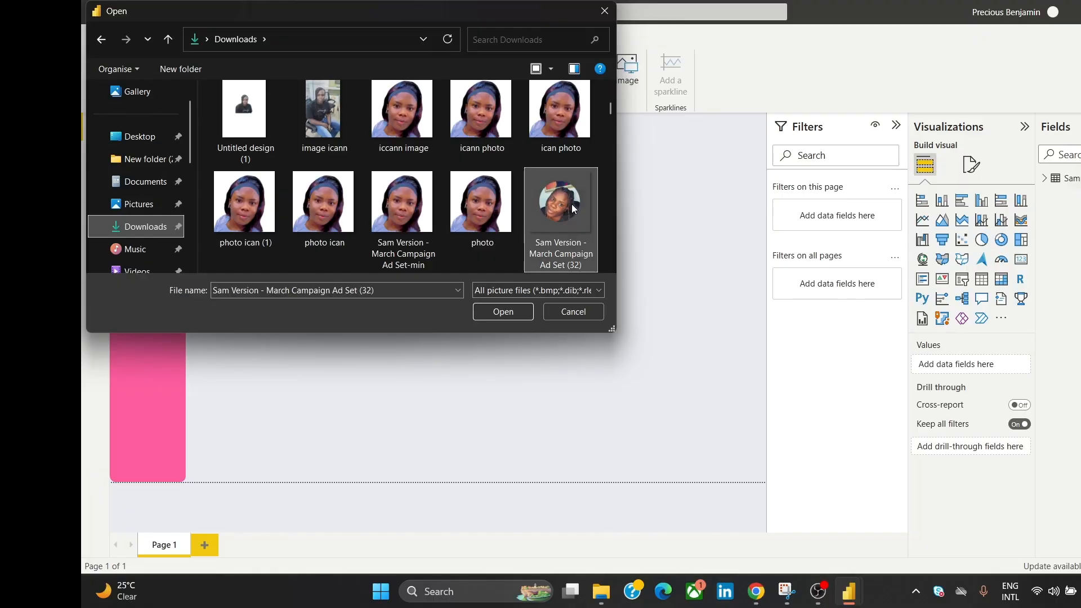
pyautogui.click(496, 313)
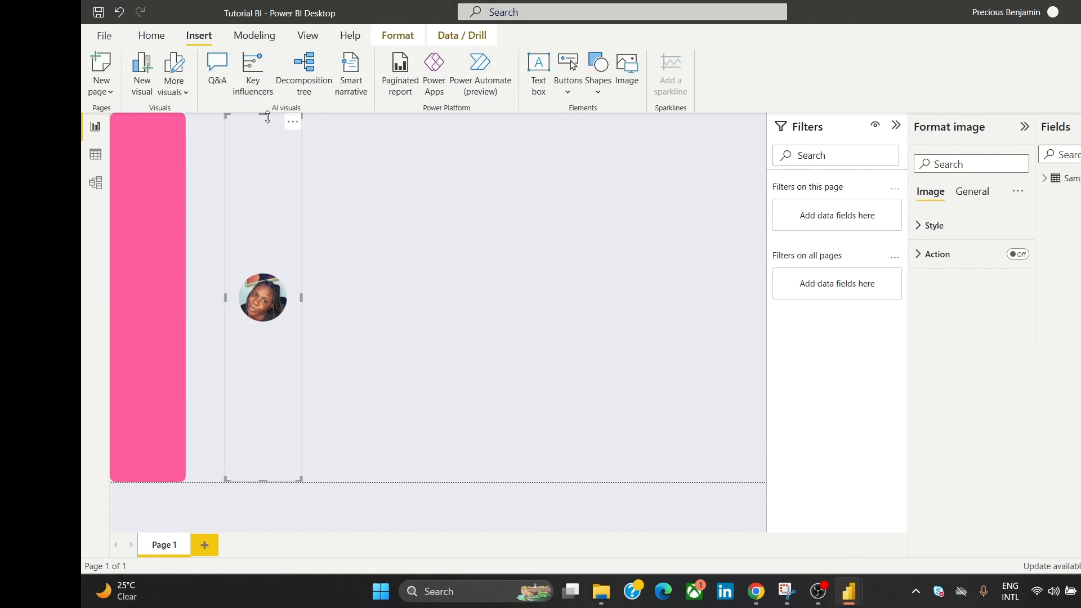
# Step: Shrink the photo visual and place it at the top of the pink sidebar
pyautogui.moveTo(292, 122); pyautogui.dragTo(165, 166)
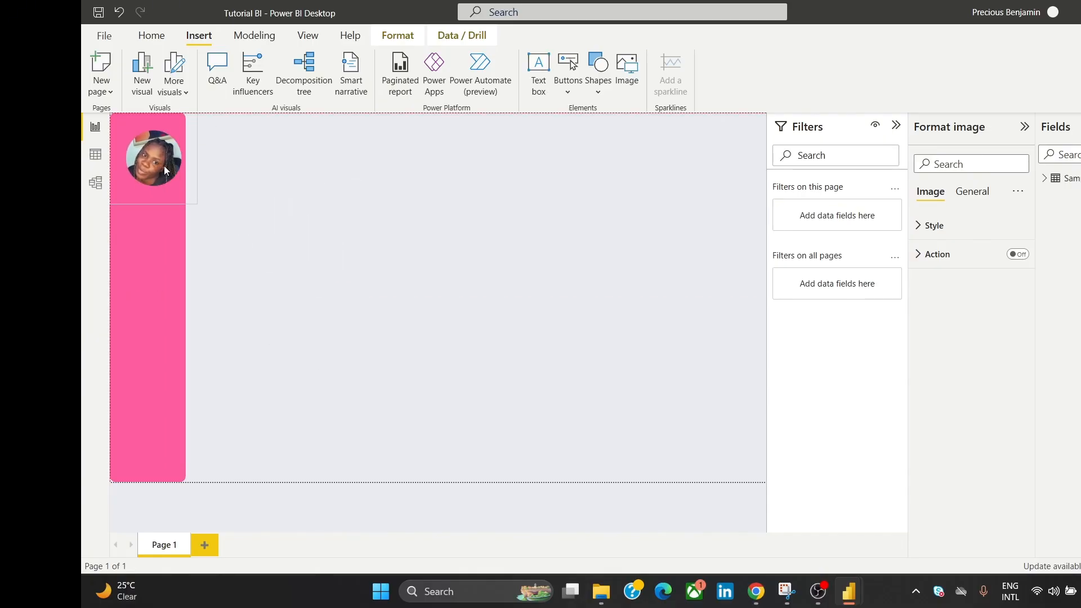
pyautogui.click(269, 153)
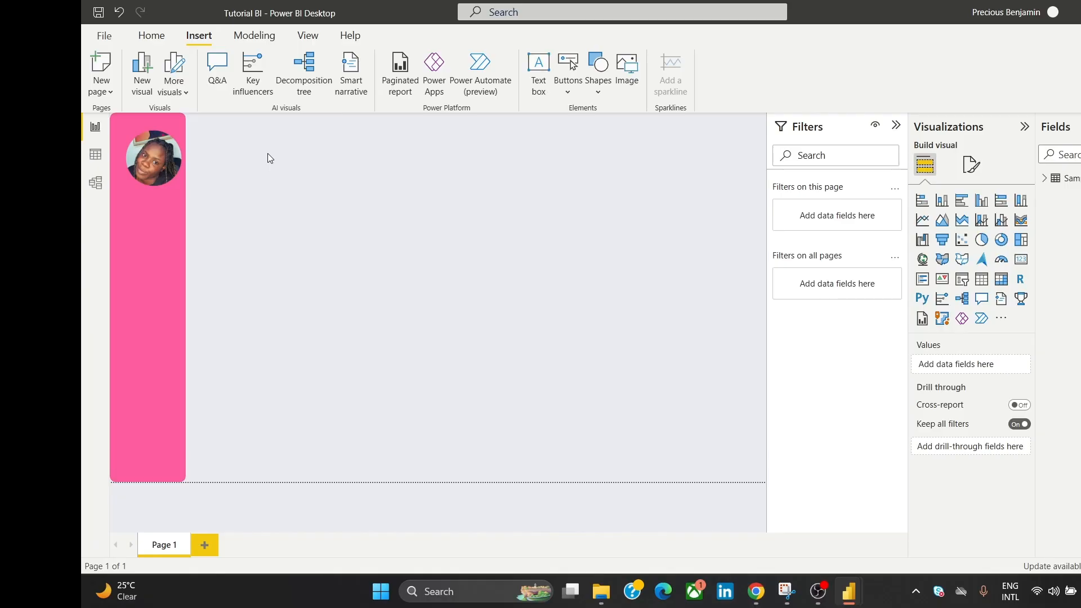
pyautogui.click(157, 158)
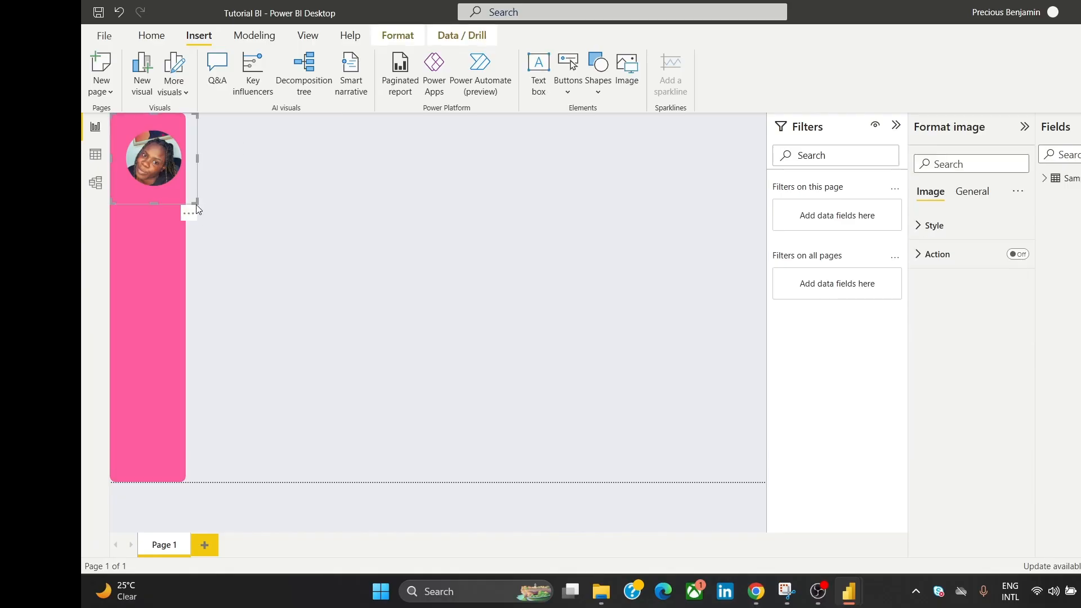
pyautogui.moveTo(197, 201); pyautogui.dragTo(187, 188)
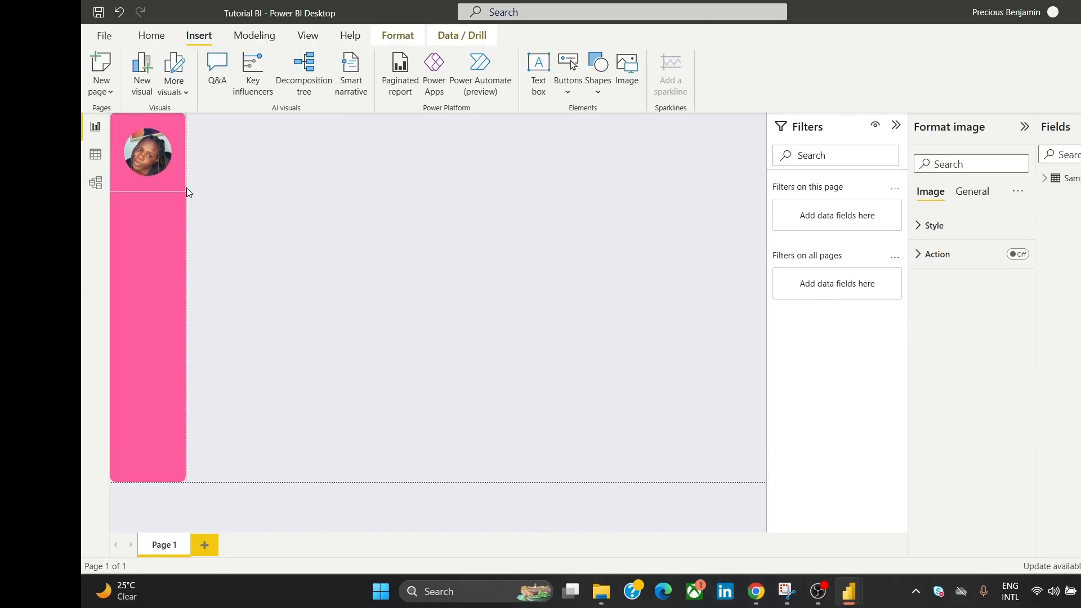
pyautogui.moveTo(157, 134); pyautogui.dragTo(159, 139)
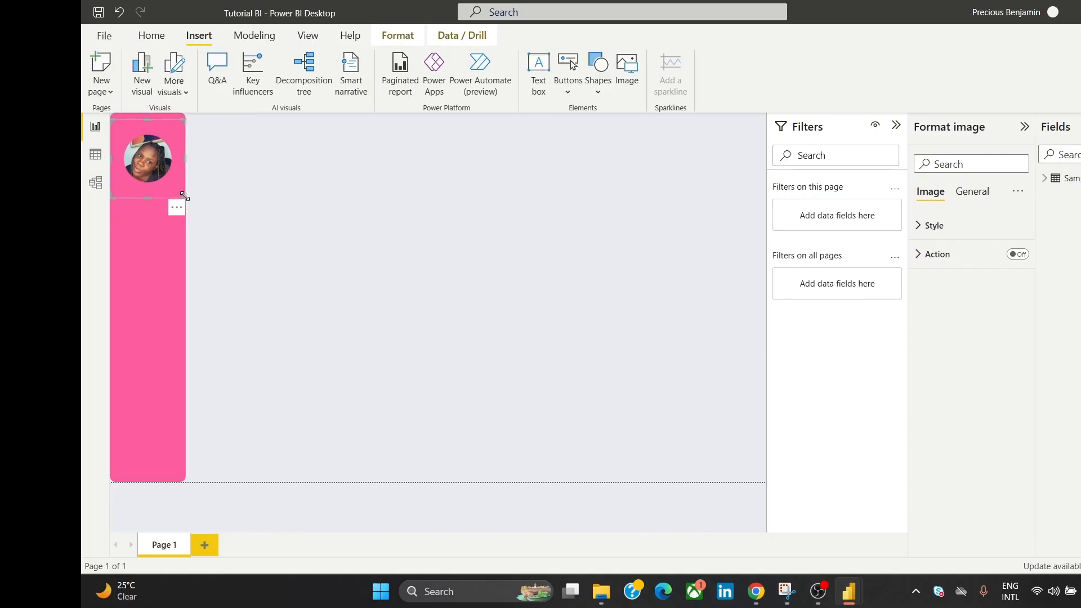
pyautogui.moveTo(184, 196); pyautogui.dragTo(180, 187)
pyautogui.moveTo(151, 153); pyautogui.dragTo(152, 145)
pyautogui.click(259, 180)
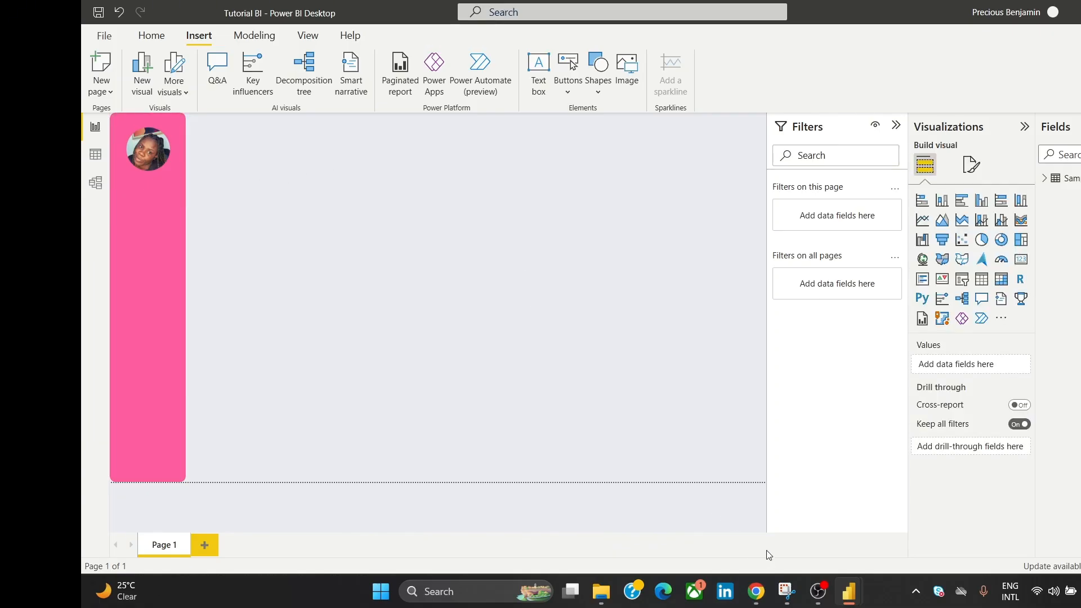
pyautogui.click(757, 592)
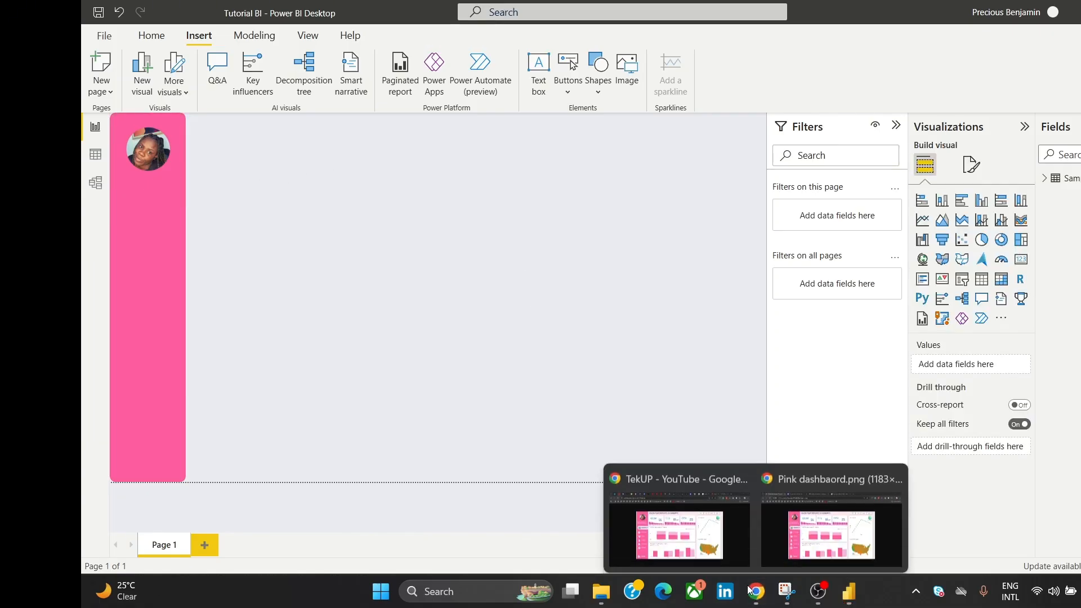
pyautogui.click(788, 525)
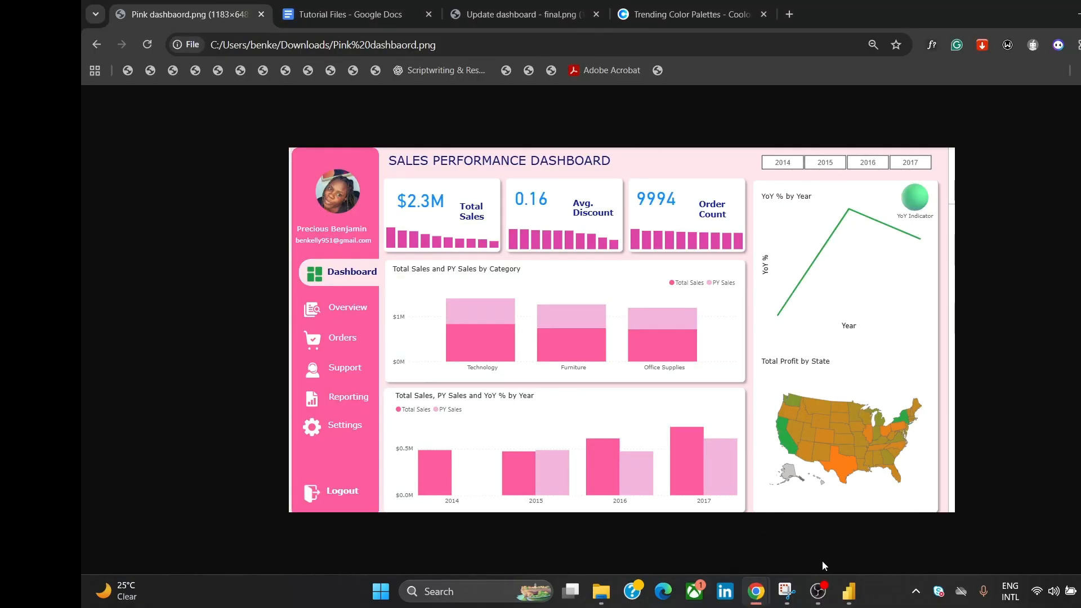
pyautogui.moveTo(850, 593)
pyautogui.click(879, 544)
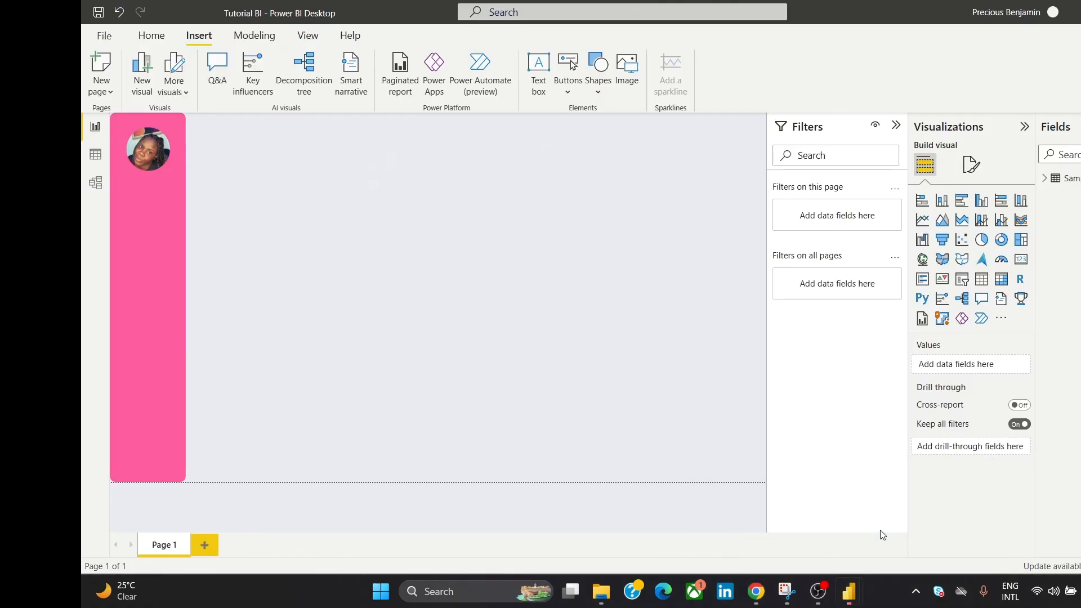
# Step: Add a text box, type the author's name and set its font to Cambria
pyautogui.click(535, 76)
pyautogui.moveTo(263, 114); pyautogui.dragTo(265, 415)
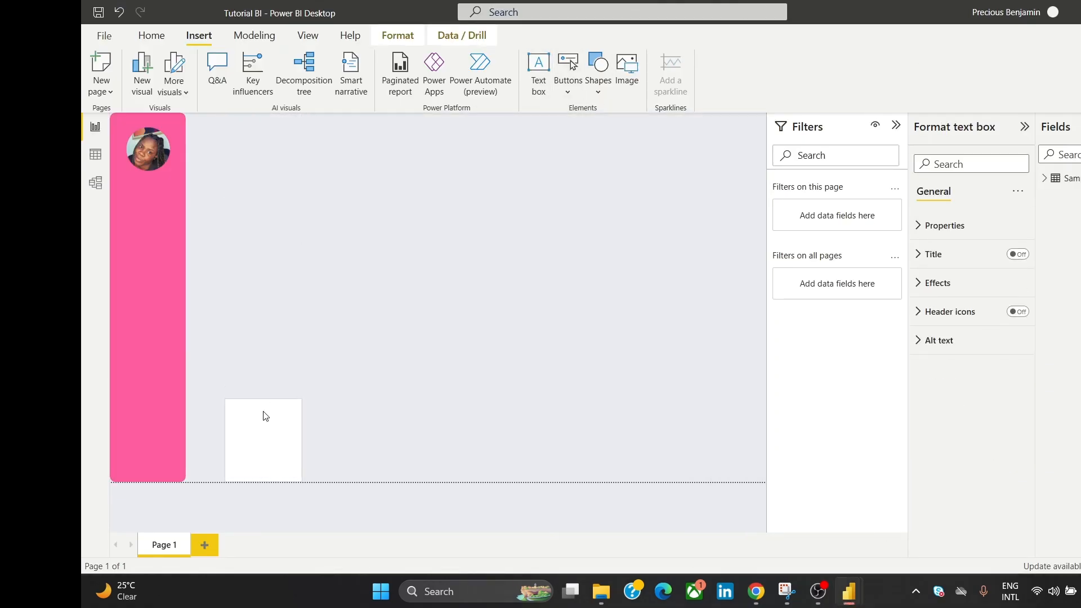
pyautogui.click(256, 450)
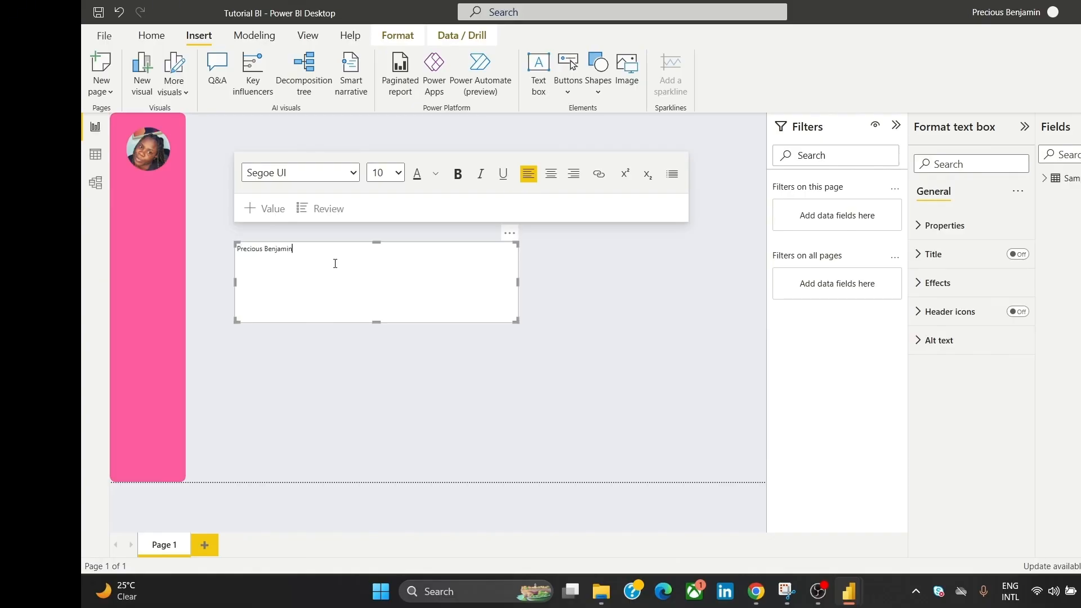
pyautogui.click(315, 172)
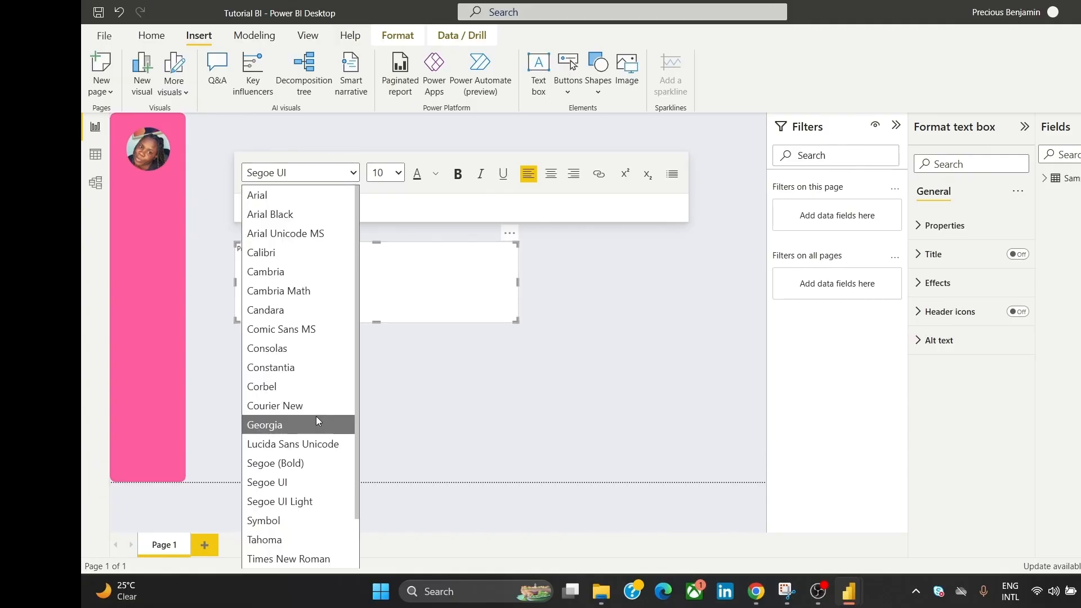
pyautogui.moveTo(358, 323); pyautogui.dragTo(361, 351)
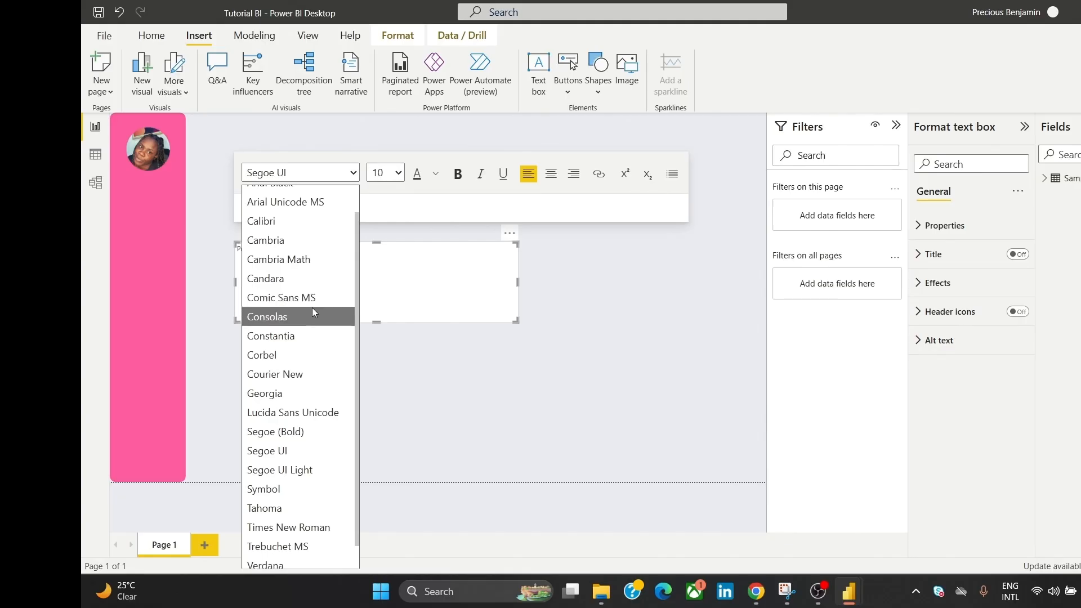
pyautogui.click(294, 242)
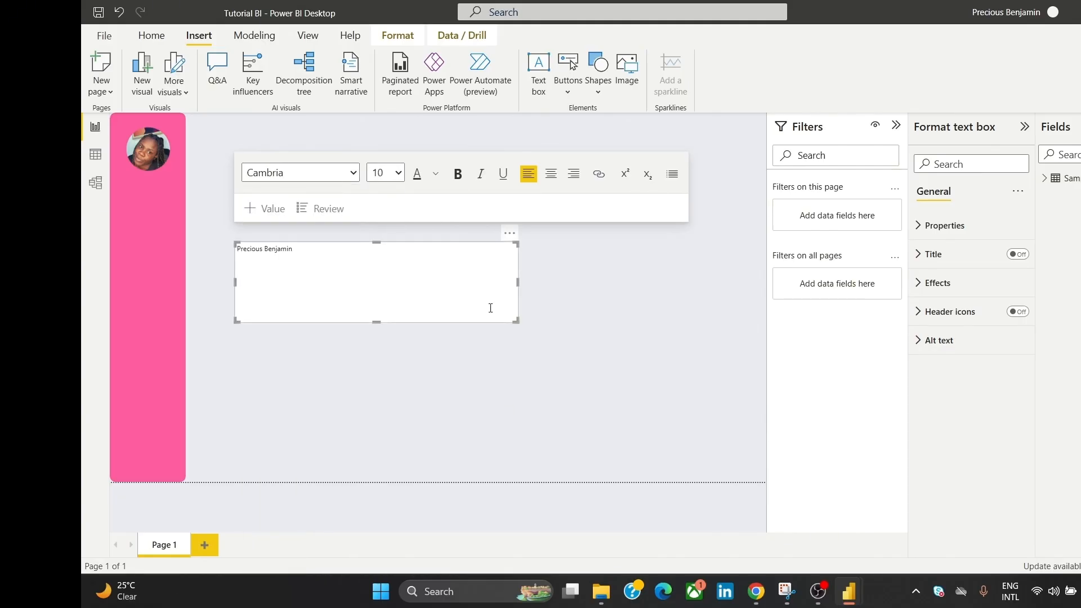
# Step: Turn off the name box's white background and shrink the box around the name
pyautogui.click(551, 284)
pyautogui.click(449, 289)
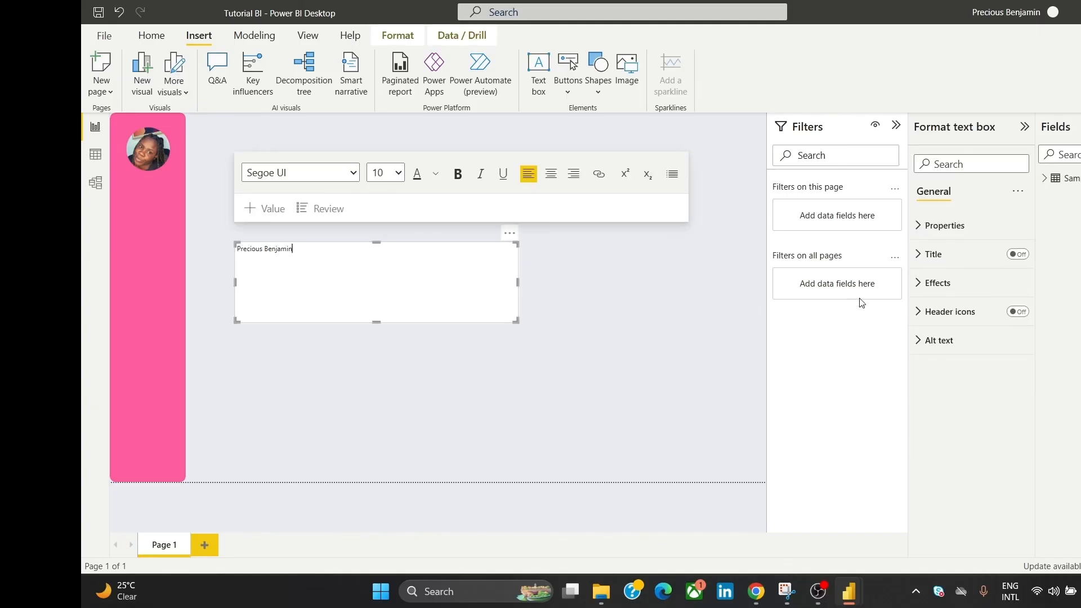
pyautogui.click(967, 284)
pyautogui.click(1011, 311)
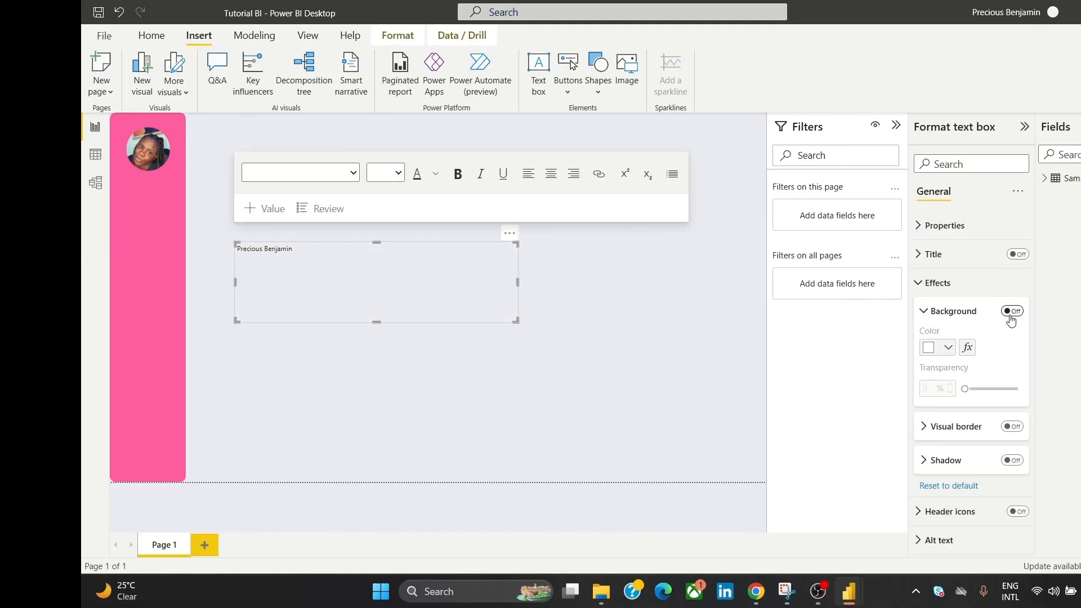
pyautogui.moveTo(373, 323); pyautogui.dragTo(369, 262)
pyautogui.moveTo(516, 251); pyautogui.dragTo(433, 246)
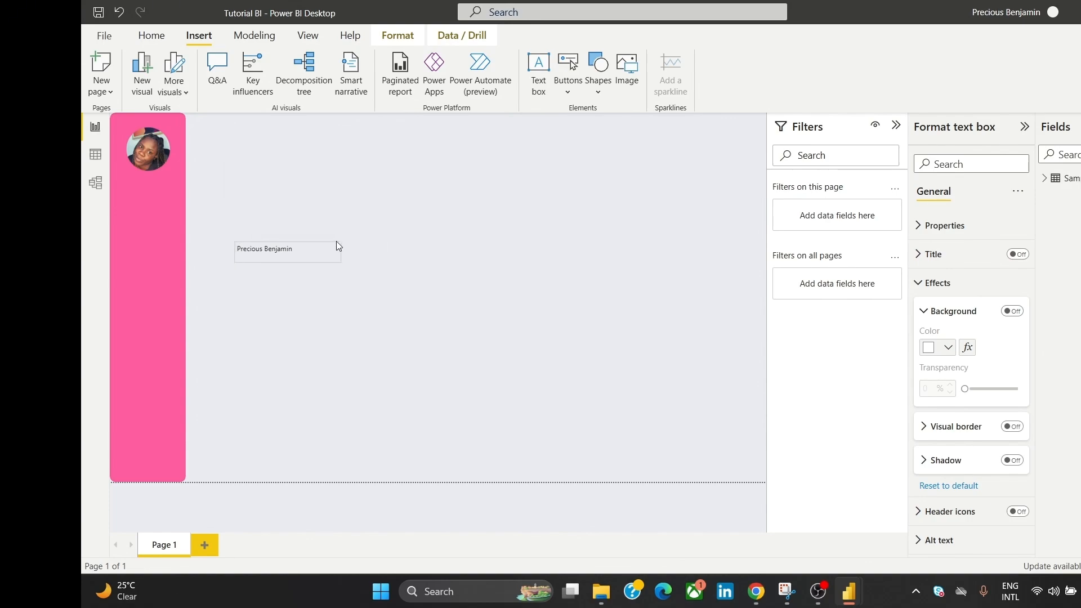
pyautogui.moveTo(336, 246); pyautogui.dragTo(333, 247)
# Step: Make the name text white in Cambria font
pyautogui.hotkey('ctrl', 'a')
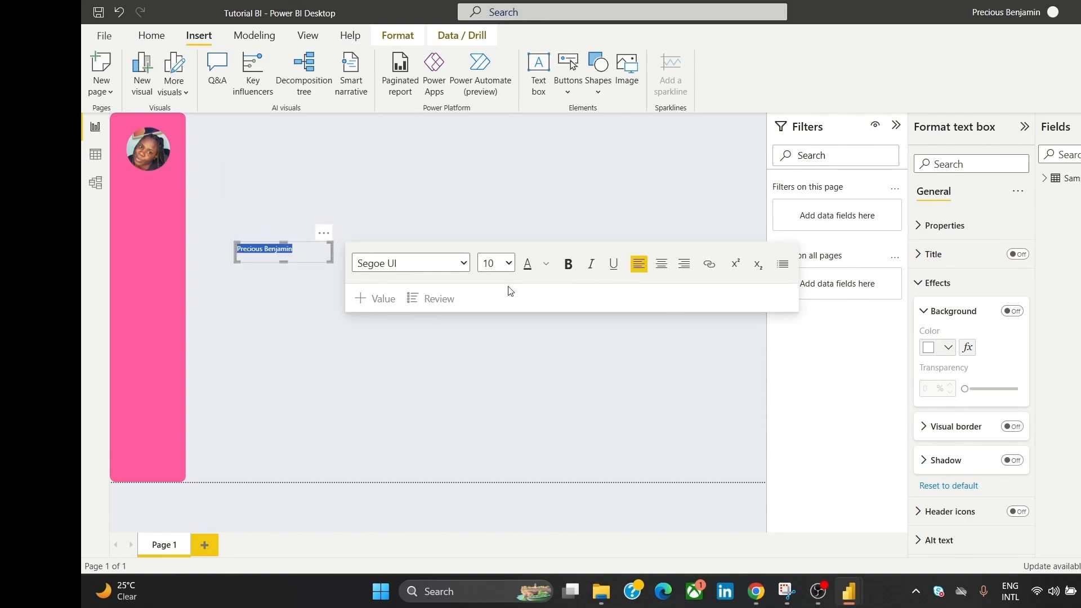
pyautogui.click(546, 264)
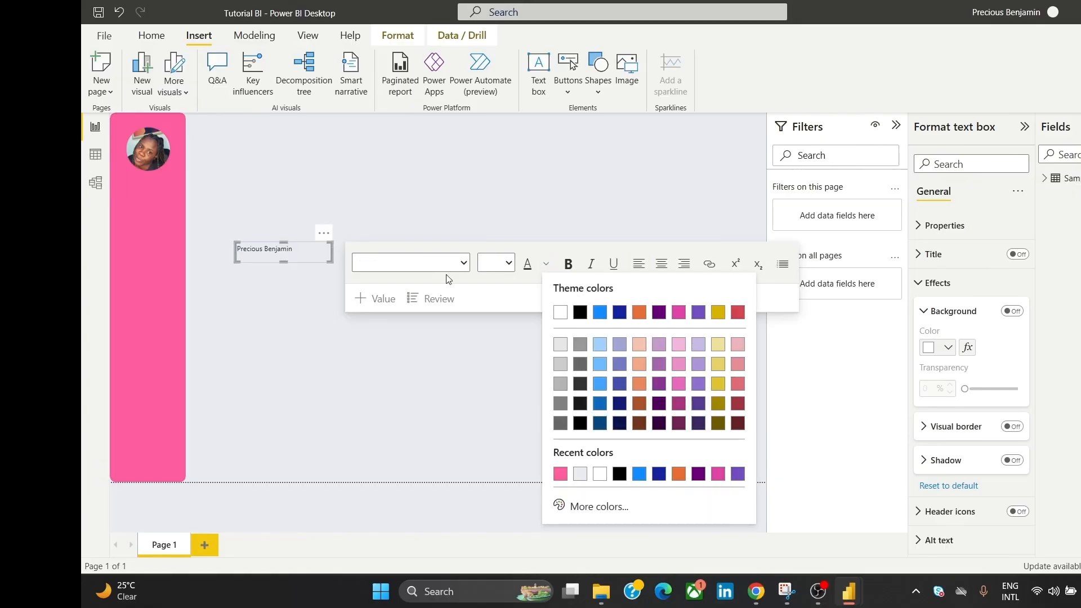
pyautogui.click(274, 253)
pyautogui.hotkey('ctrl', 'a')
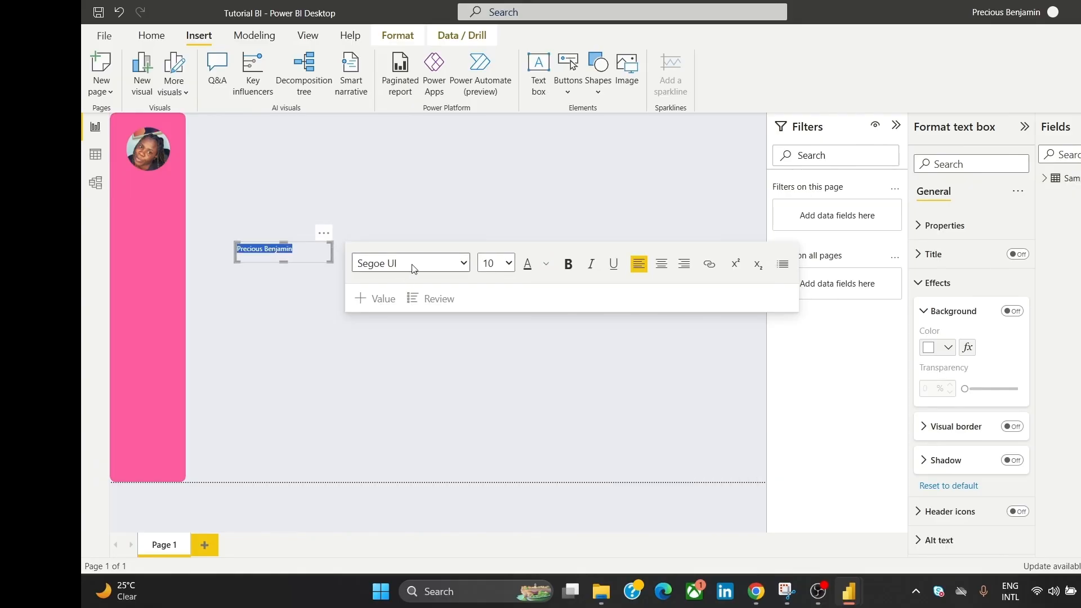
pyautogui.click(463, 262)
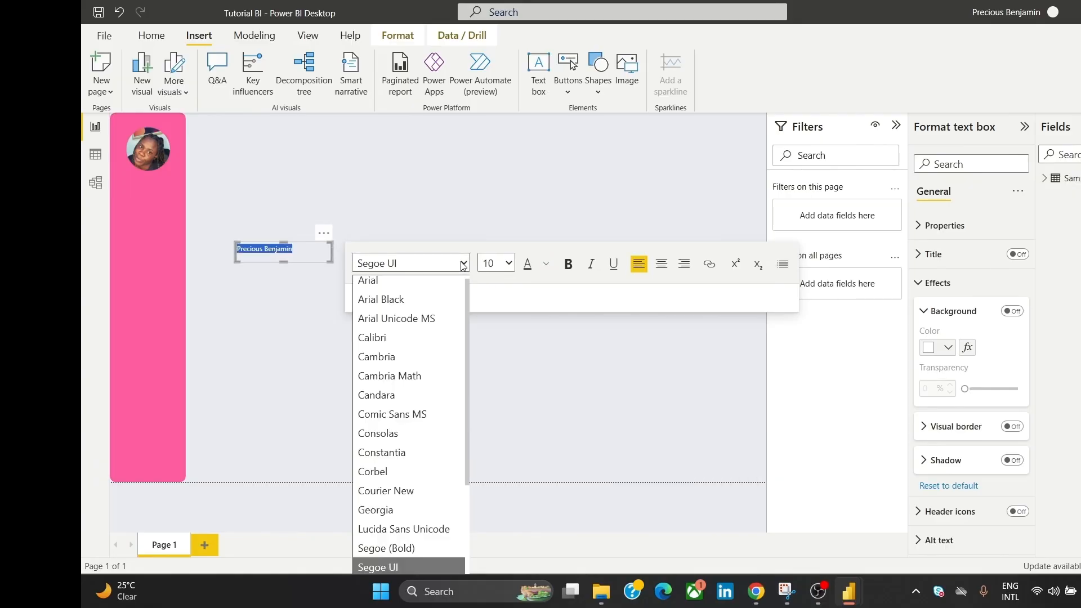
pyautogui.click(424, 361)
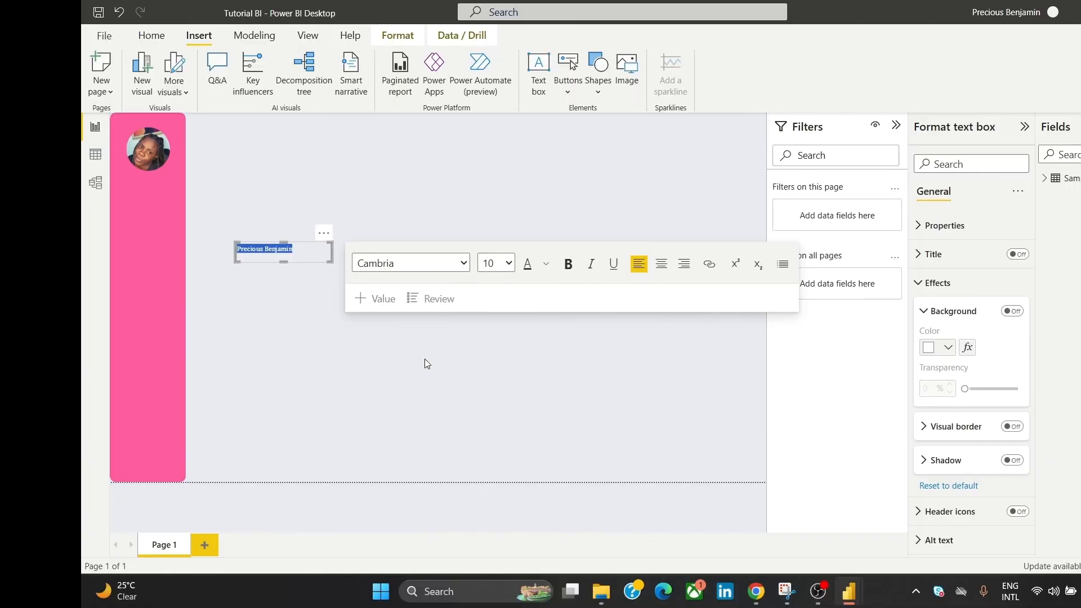
pyautogui.click(546, 264)
pyautogui.click(560, 313)
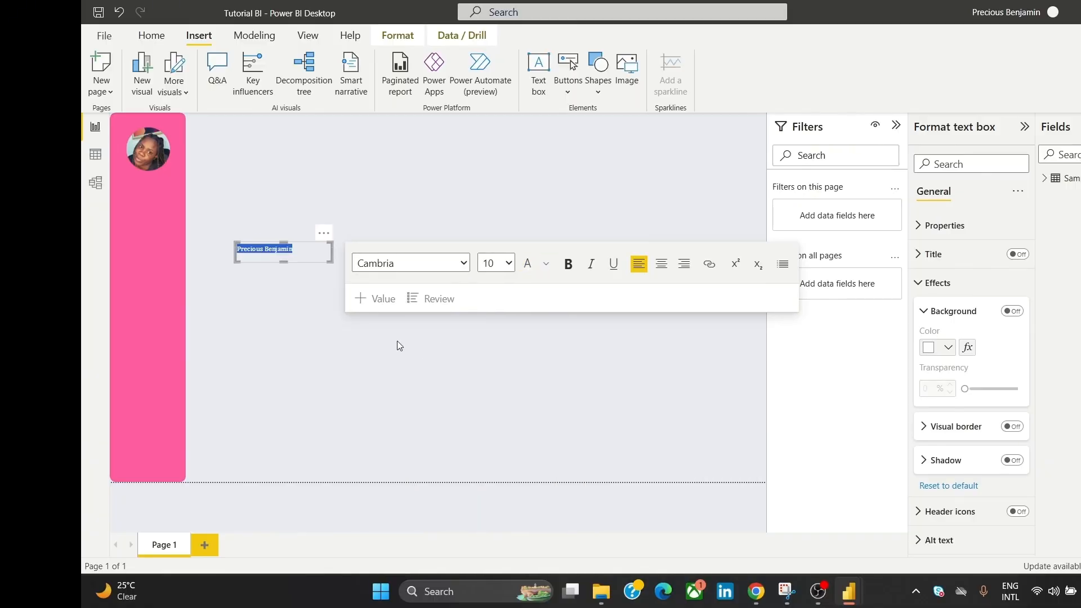
pyautogui.click(294, 308)
# Step: Move the name box into the sidebar and set the name's font size to 11
pyautogui.click(312, 231)
pyautogui.moveTo(312, 231); pyautogui.dragTo(204, 170)
pyautogui.click(200, 185)
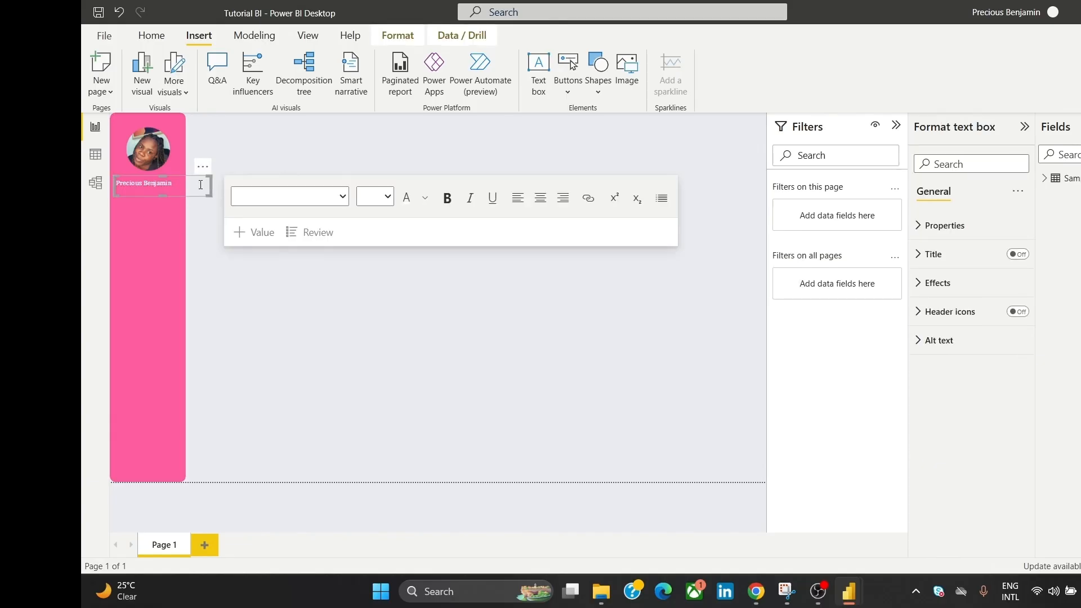
pyautogui.click(169, 183)
pyautogui.moveTo(187, 187); pyautogui.dragTo(115, 183)
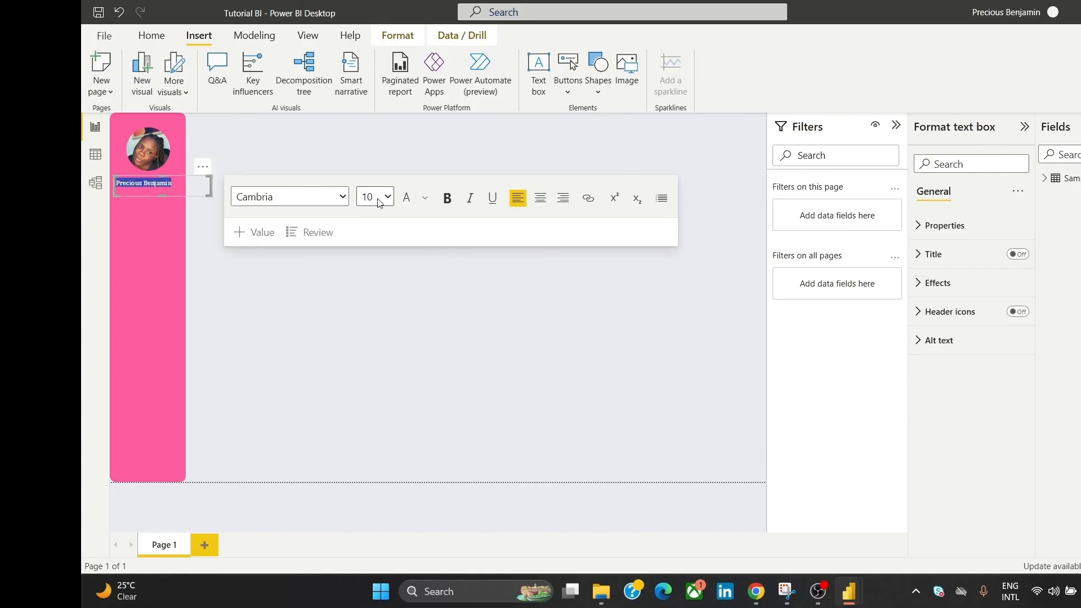
pyautogui.click(387, 197)
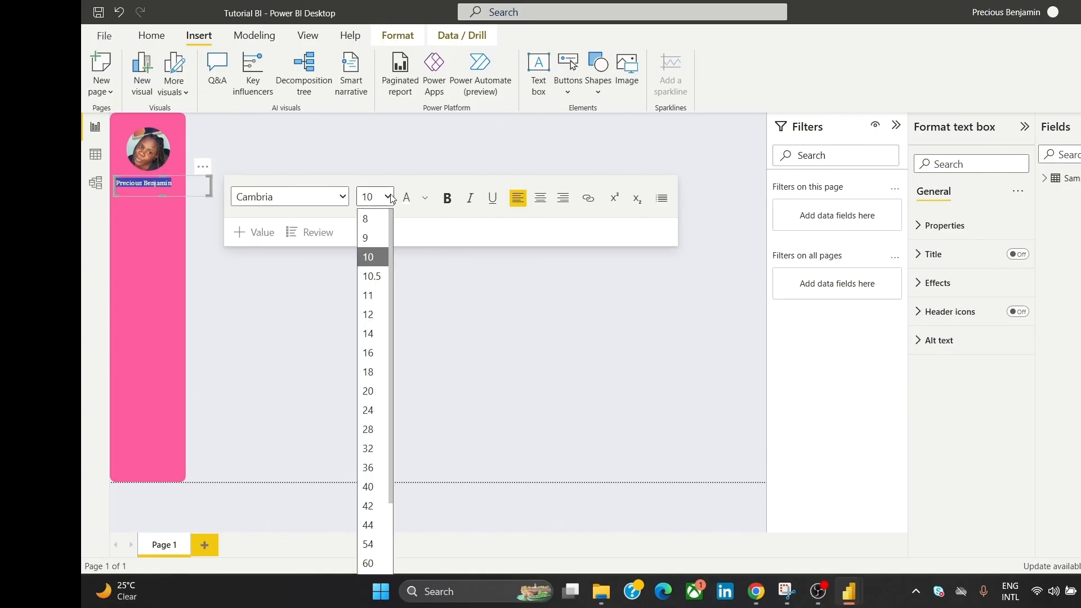
pyautogui.click(371, 300)
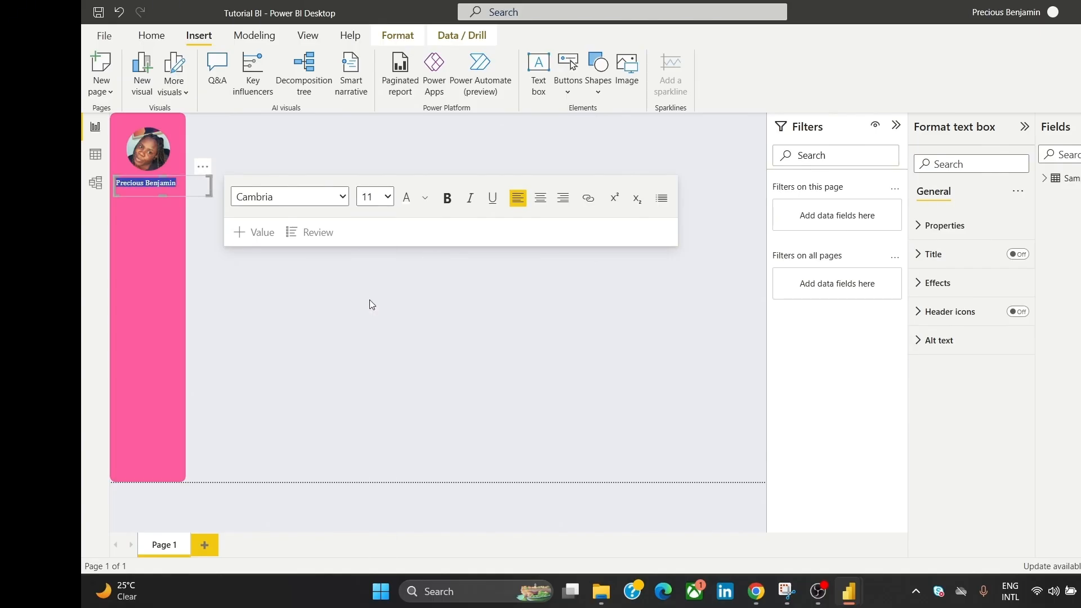
# Step: Settle the name text box directly under the profile photo
pyautogui.click(322, 128)
pyautogui.click(154, 184)
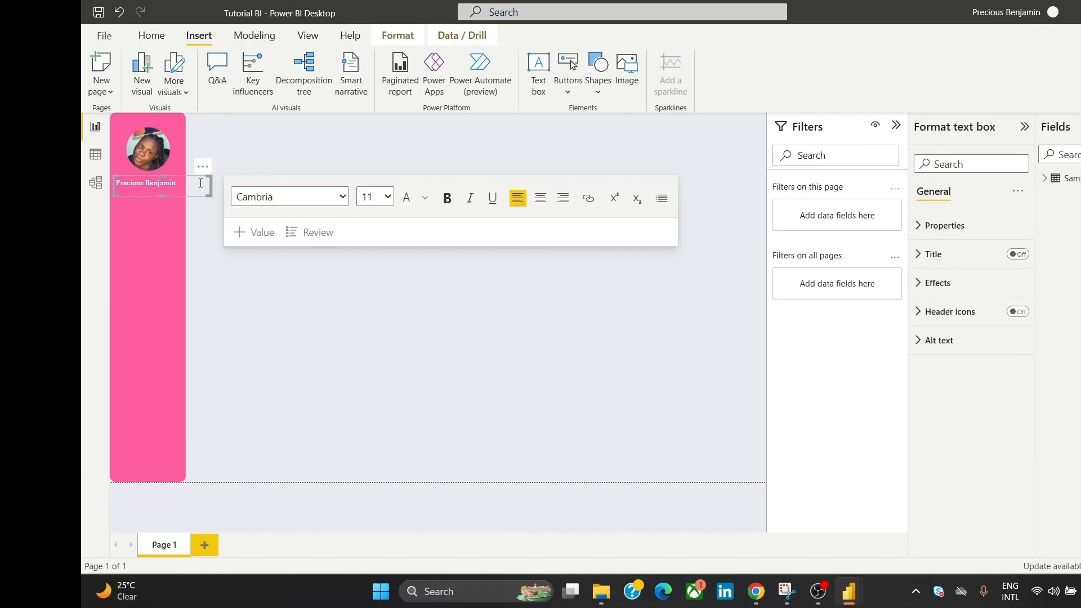
pyautogui.moveTo(203, 167); pyautogui.dragTo(203, 168)
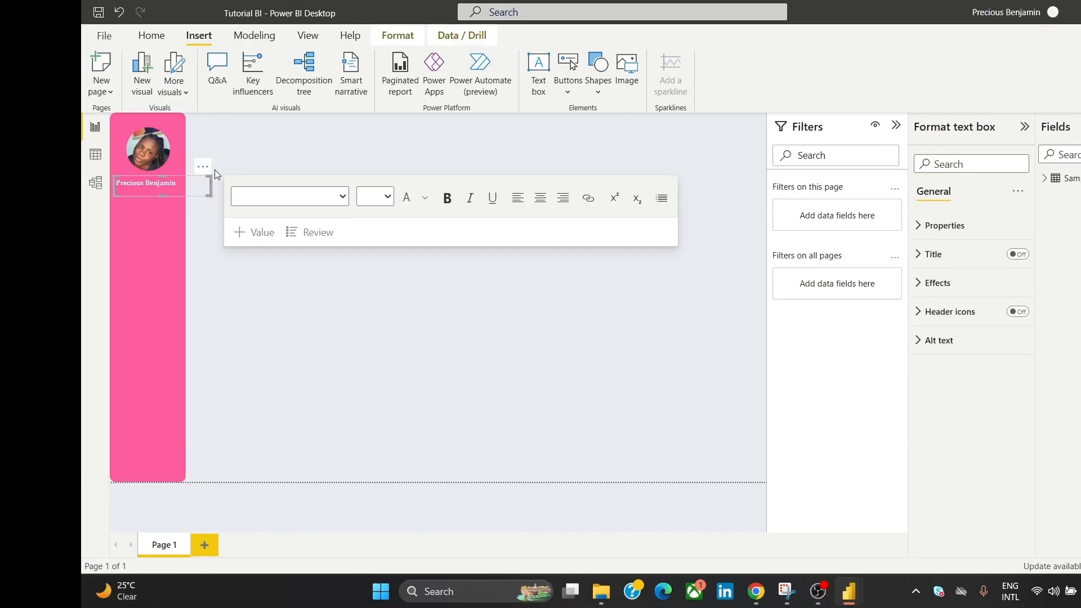
pyautogui.click(256, 157)
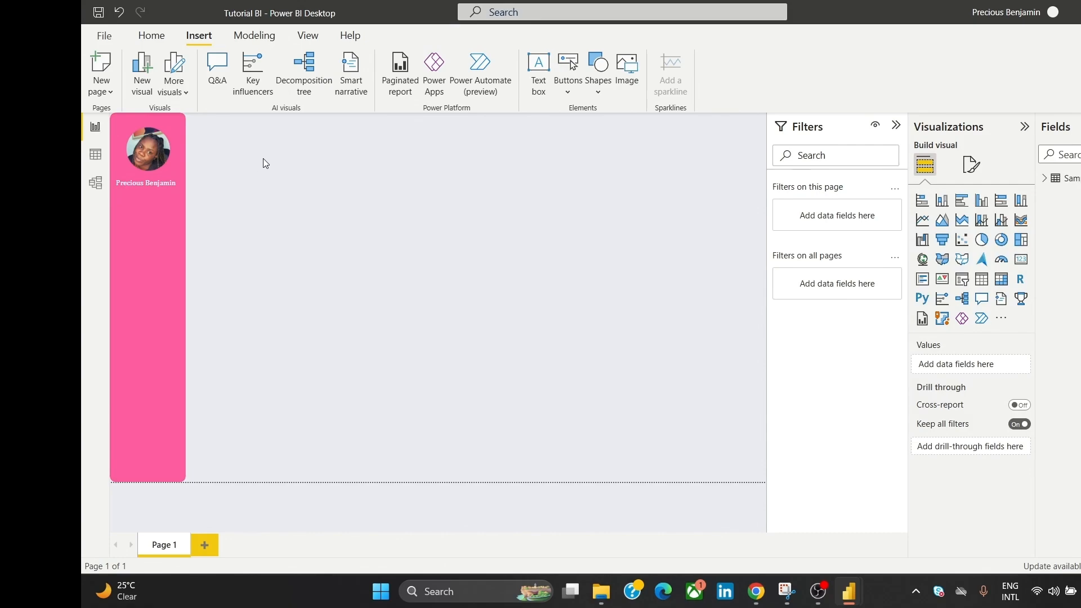
# Step: Insert a new text box, size it, and type the author's e-mail address
pyautogui.click(538, 70)
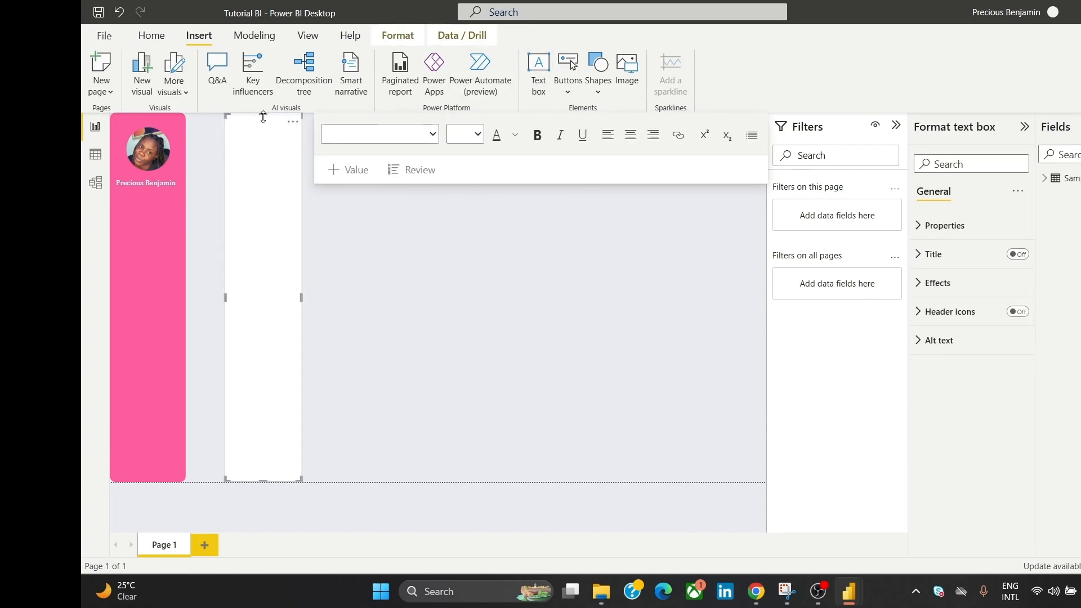
pyautogui.moveTo(263, 113); pyautogui.dragTo(292, 330)
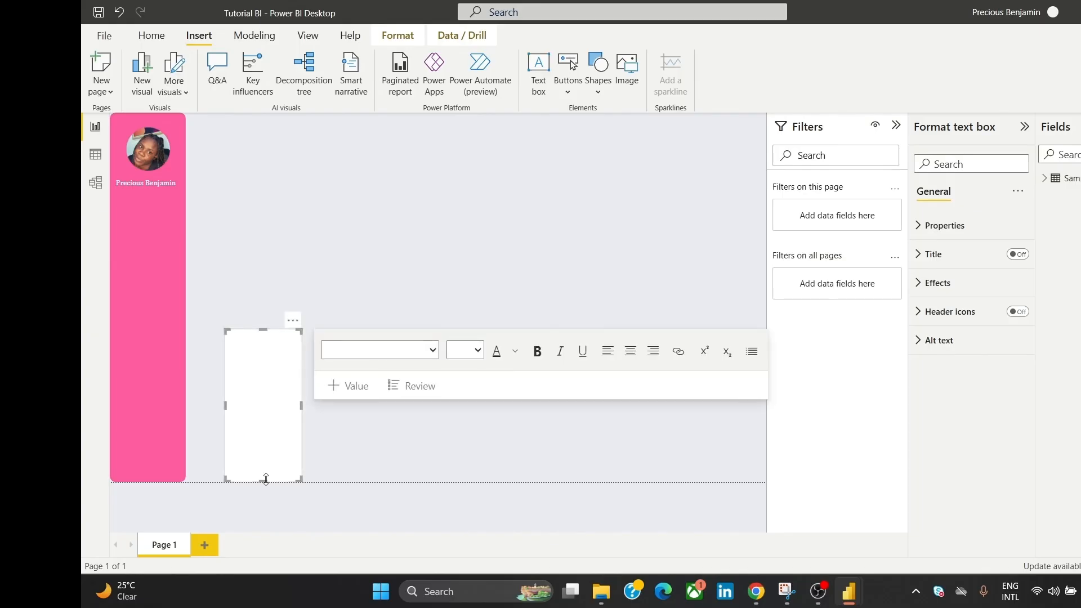
pyautogui.moveTo(268, 480); pyautogui.dragTo(399, 345)
pyautogui.click(271, 341)
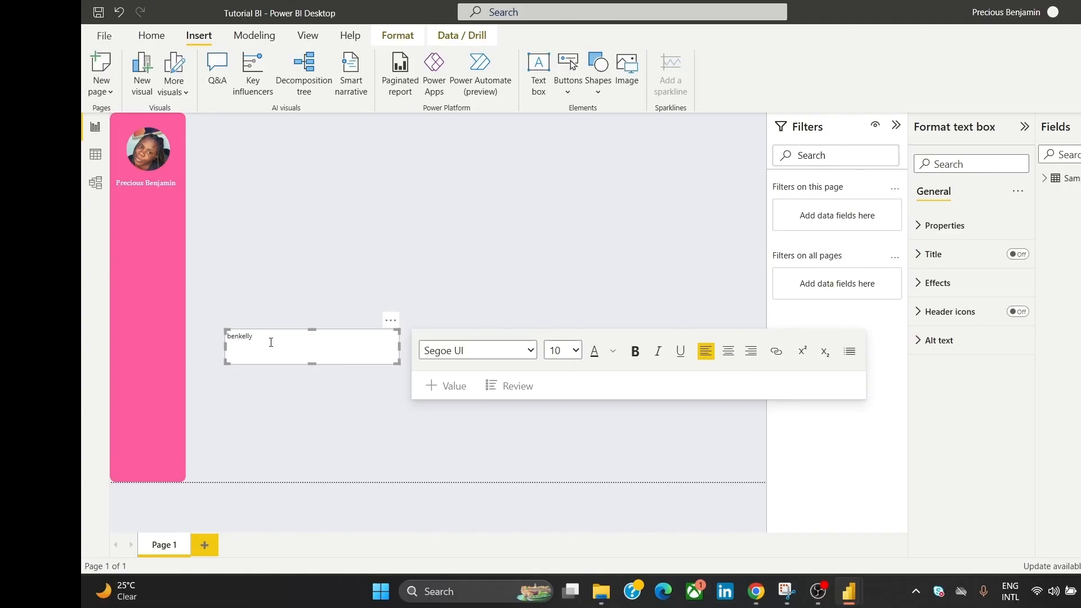
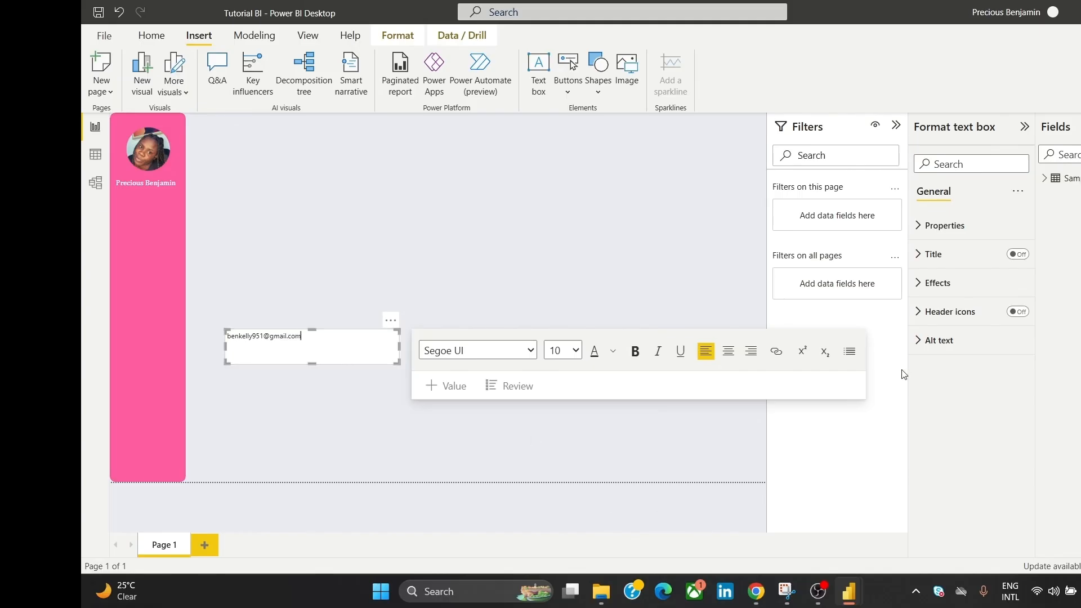
# Step: Set the e-mail text to Cambria and remove the box's white background
pyautogui.hotkey('ctrl', 'a')
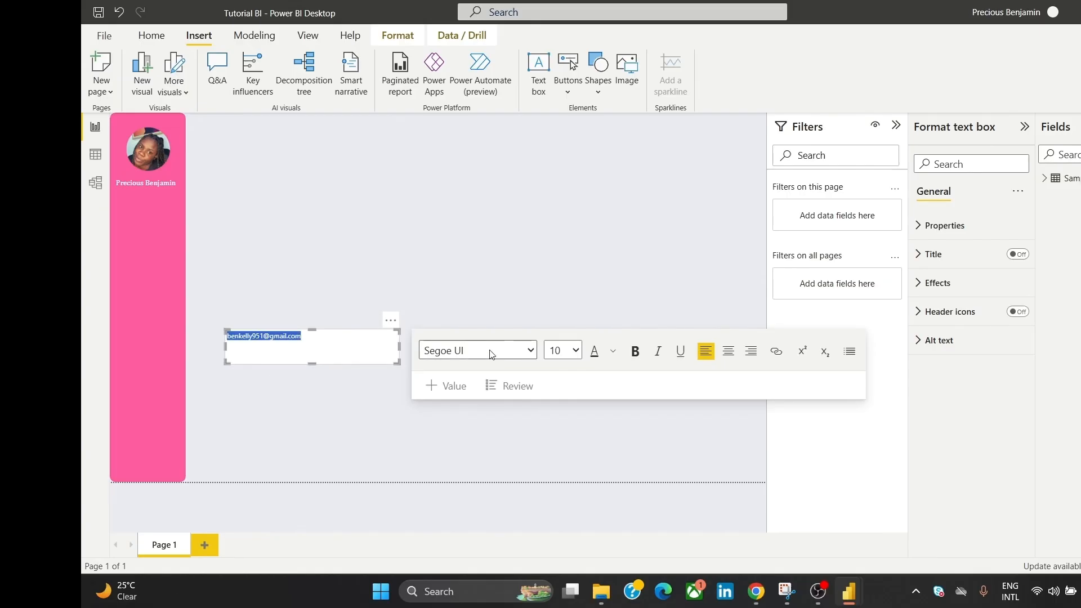
pyautogui.click(521, 351)
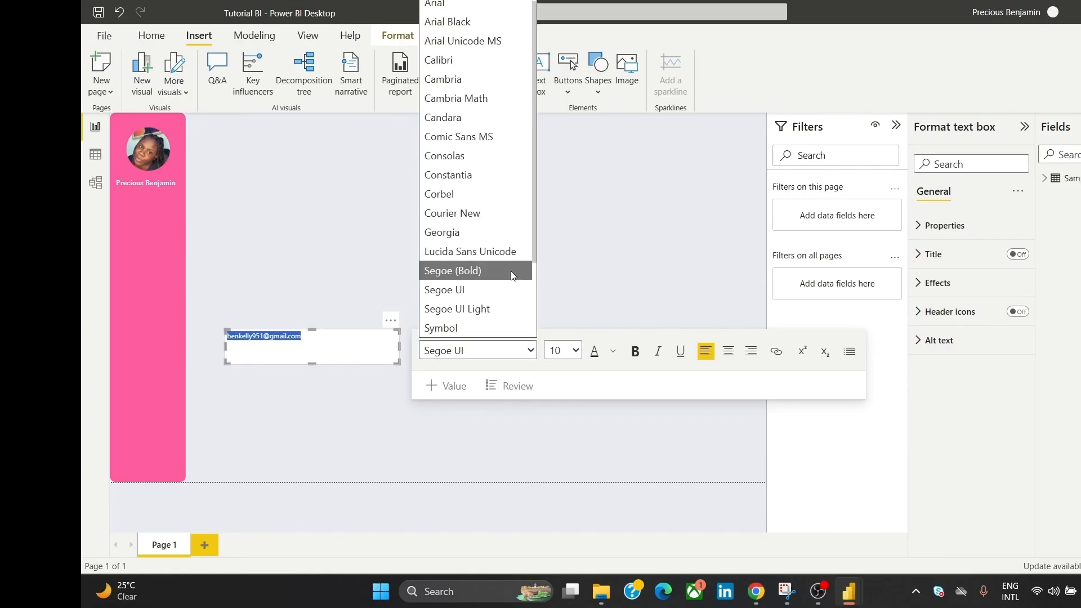
pyautogui.click(457, 81)
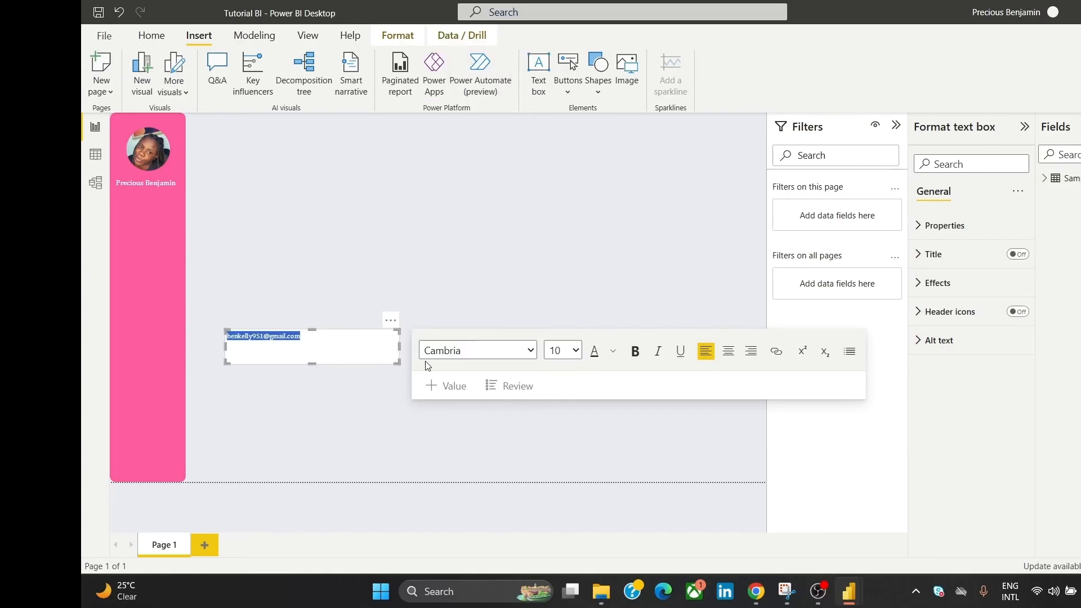
pyautogui.click(964, 285)
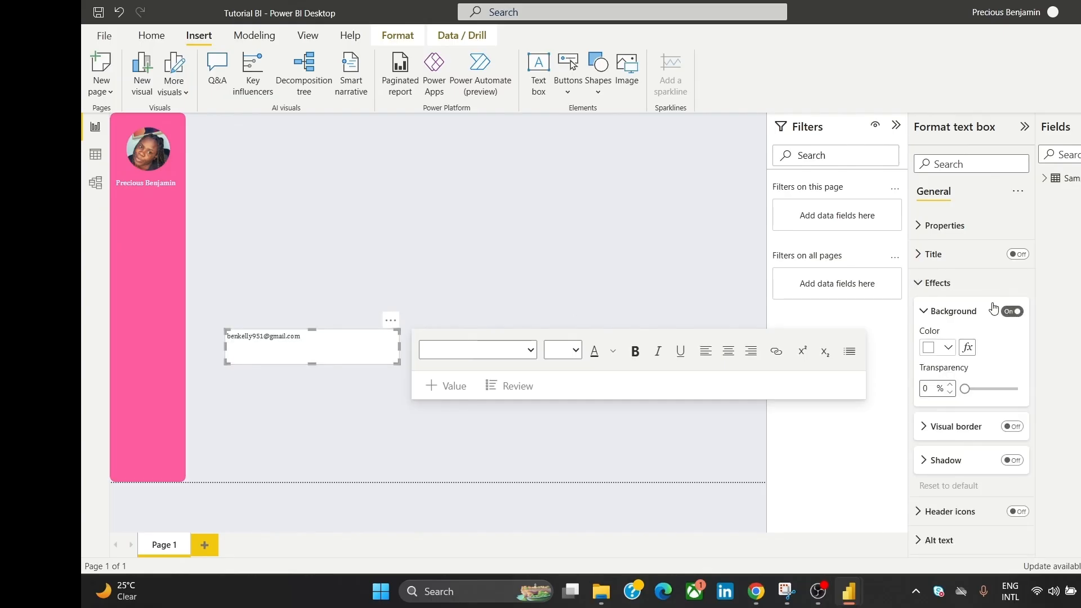
pyautogui.click(1012, 313)
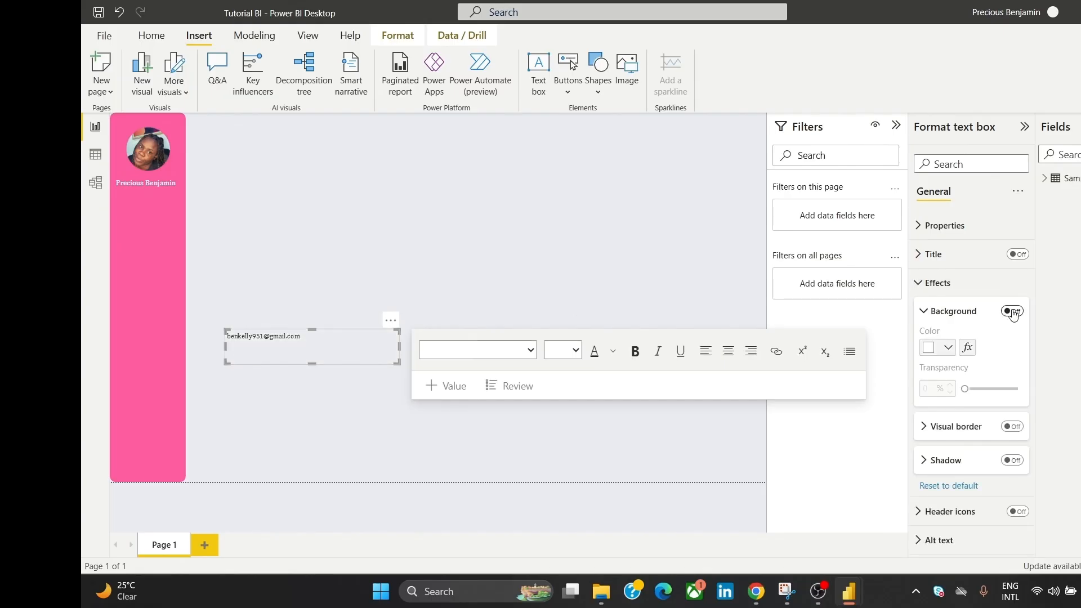
# Step: Change the e-mail text colour to white
pyautogui.click(373, 270)
pyautogui.click(333, 363)
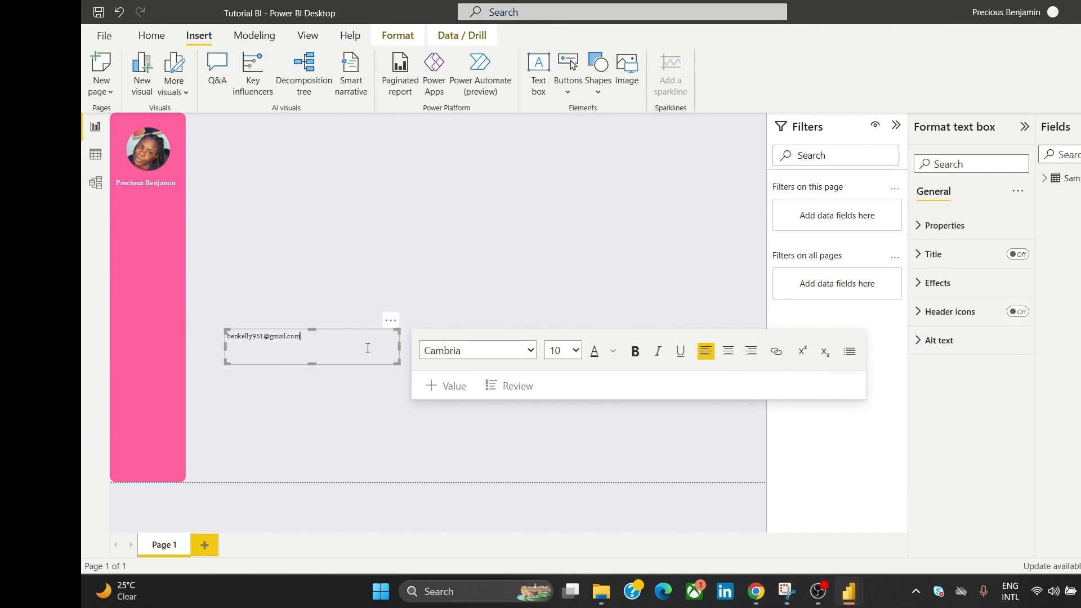
pyautogui.hotkey('ctrl', 'a')
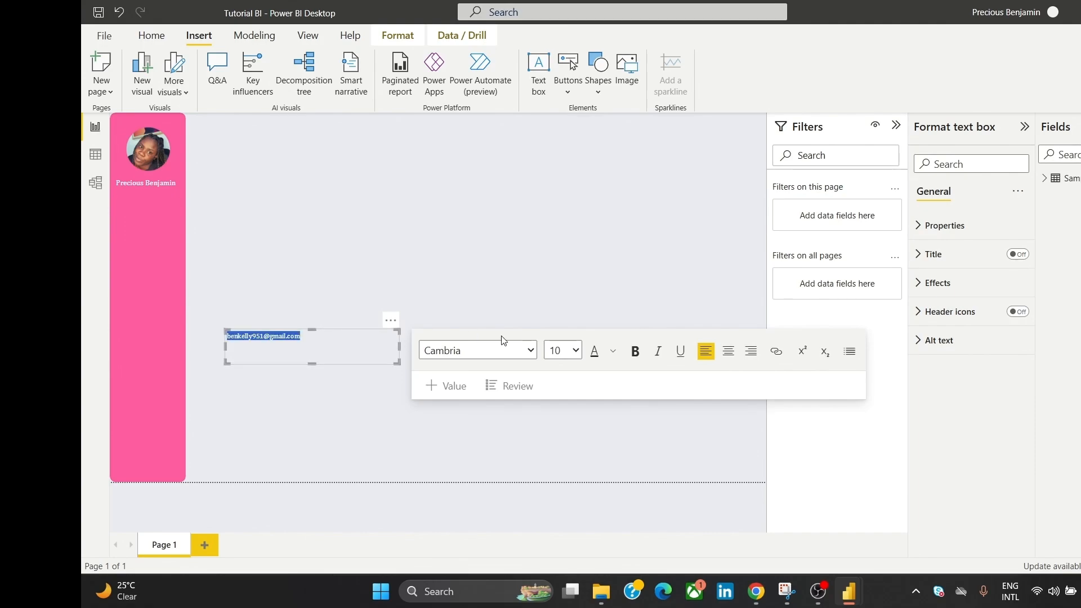
pyautogui.click(613, 351)
pyautogui.click(626, 128)
# Step: Shrink the e-mail box and move it under the name in the sidebar
pyautogui.click(306, 297)
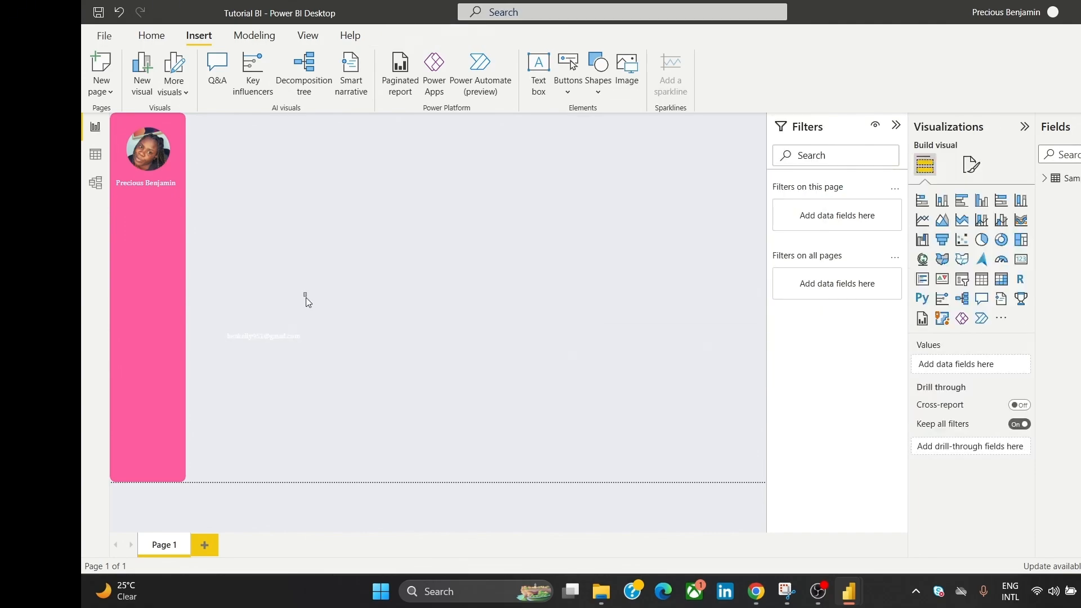
pyautogui.click(306, 358)
pyautogui.moveTo(312, 365); pyautogui.dragTo(322, 350)
pyautogui.moveTo(400, 340); pyautogui.dragTo(203, 181)
# Step: Set the e-mail text font size to 9
pyautogui.click(279, 174)
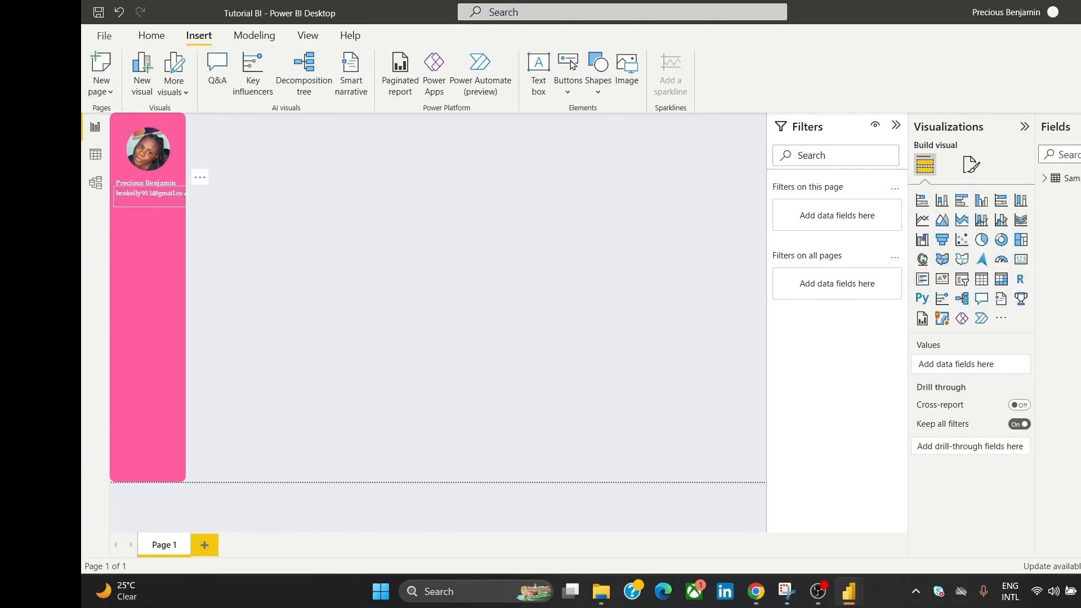
pyautogui.click(162, 193)
pyautogui.tripleClick(162, 194)
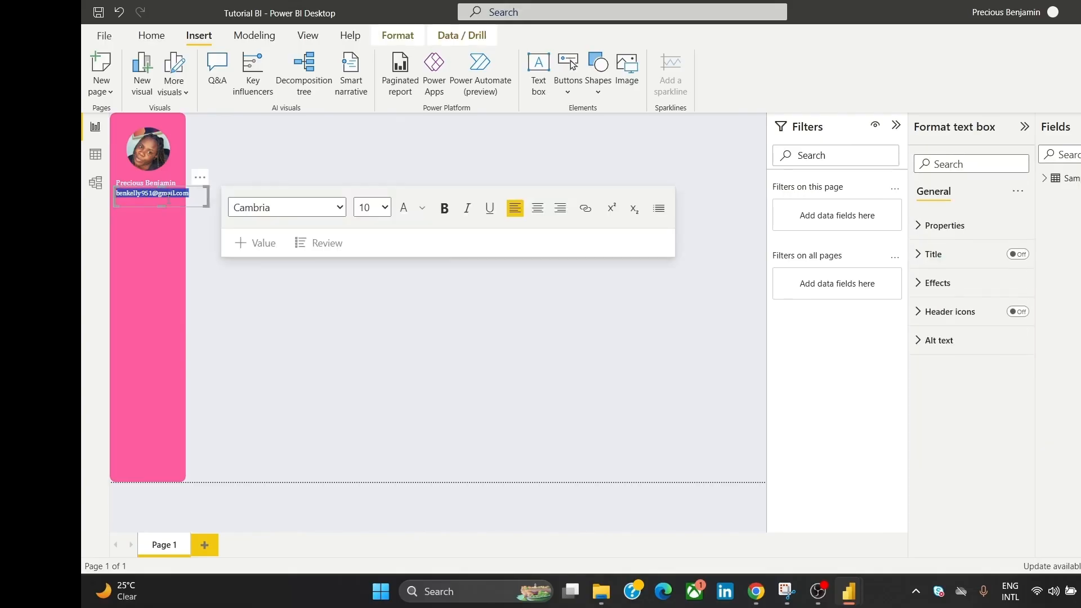
pyautogui.click(385, 207)
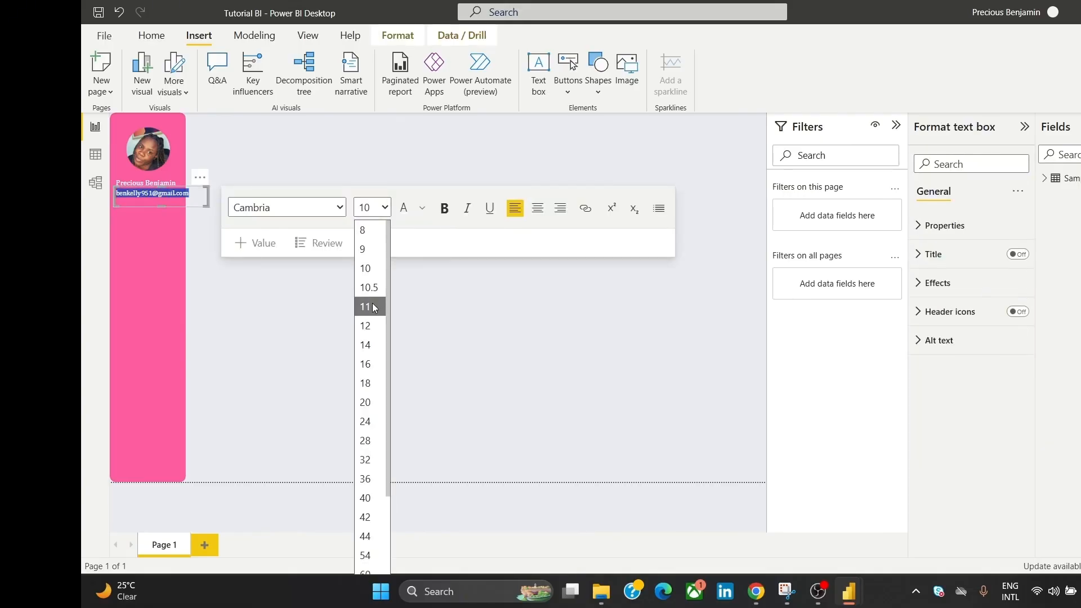
pyautogui.click(367, 250)
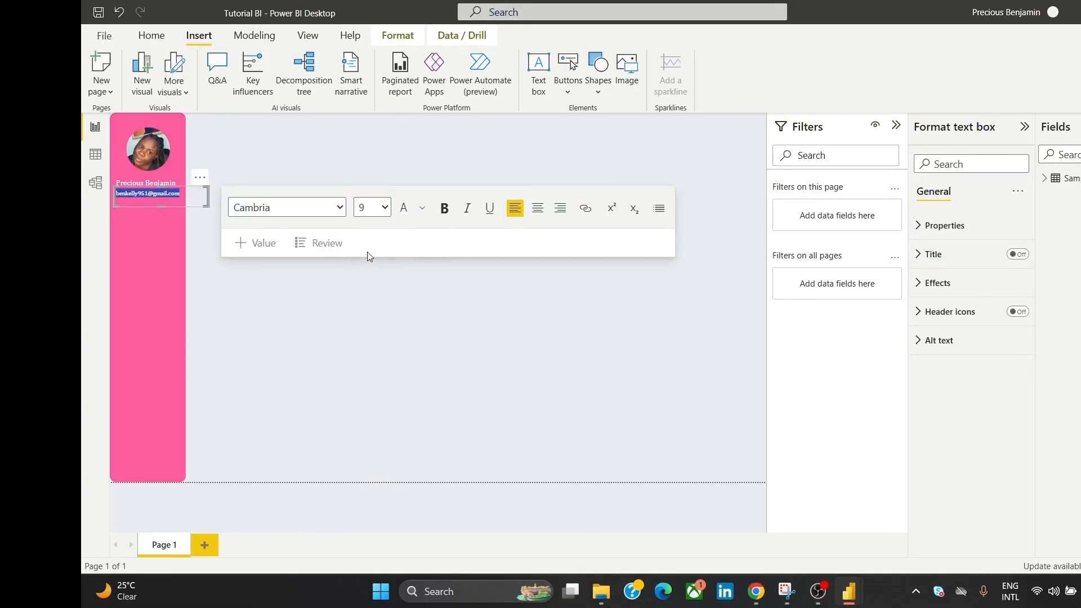
# Step: Select the photo, name and e-mail together and apply Align center
pyautogui.click(313, 150)
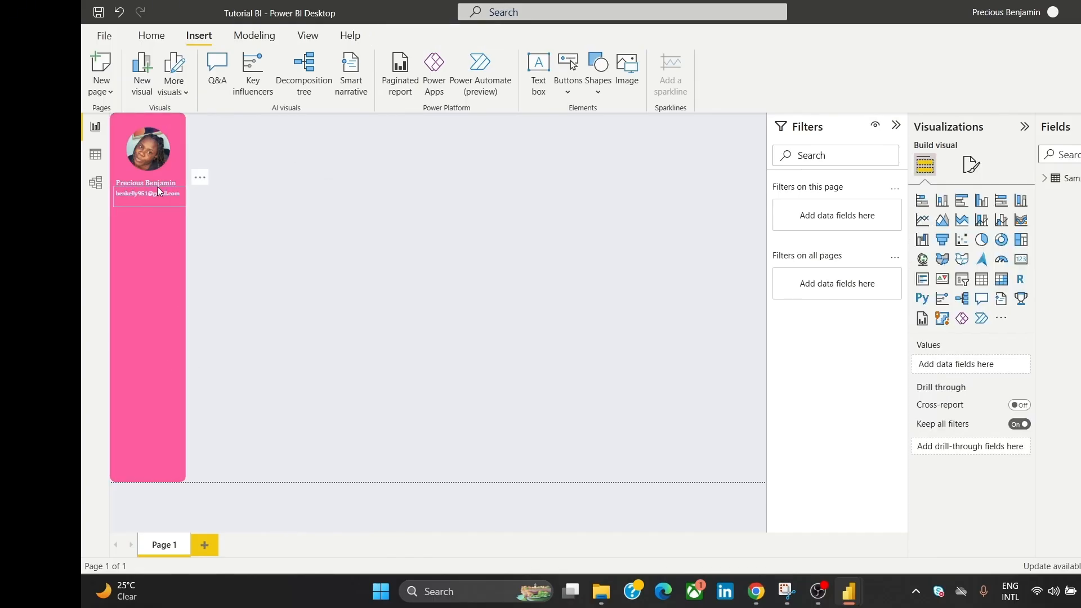
pyautogui.click(158, 152)
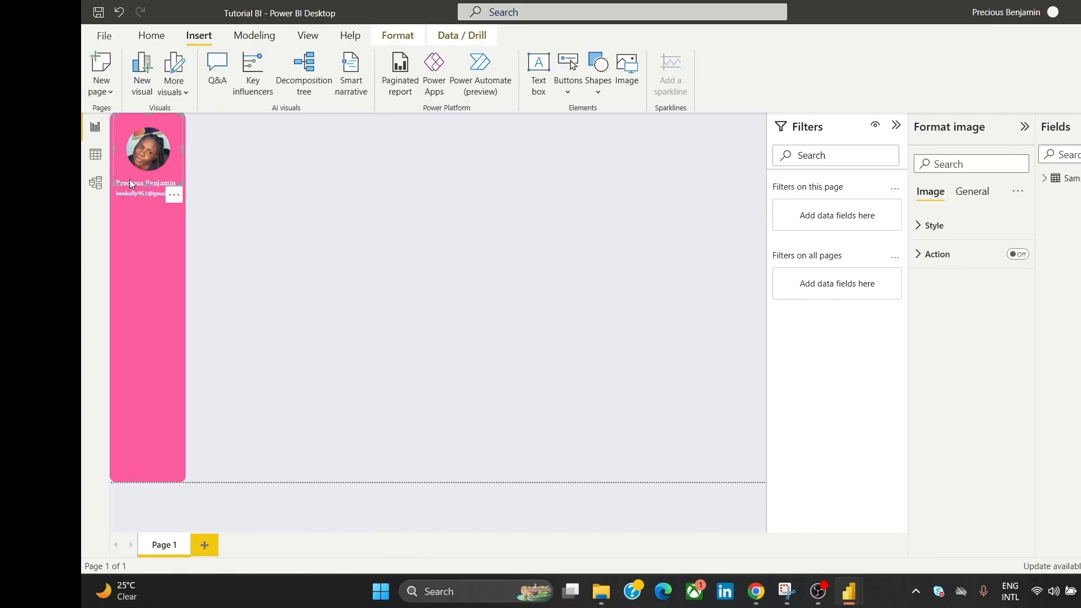
pyautogui.click(243, 178)
pyautogui.click(140, 193)
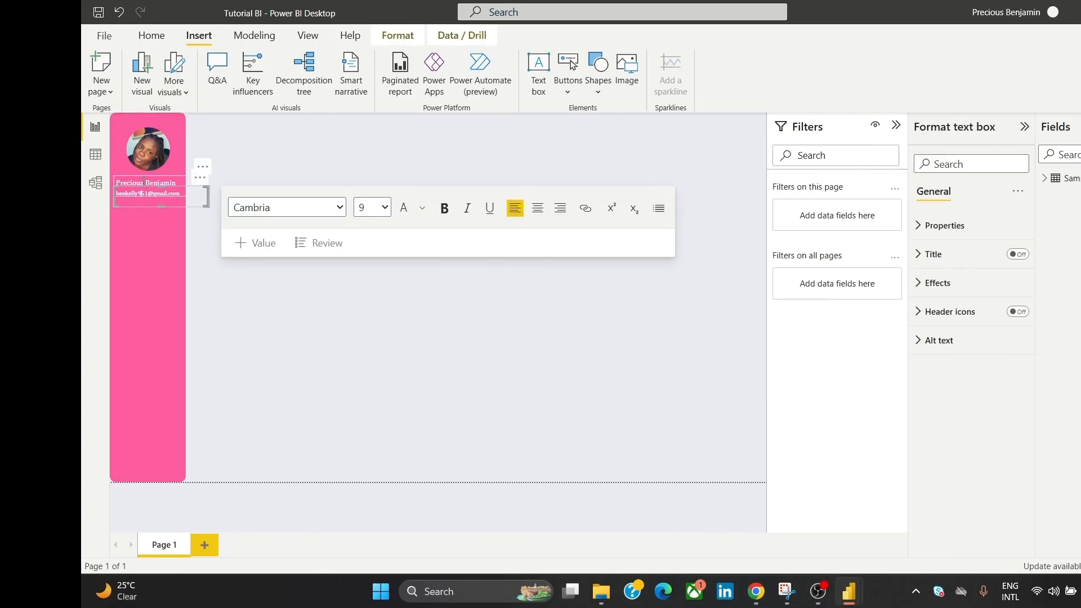
pyautogui.keyDown('ctrl'); pyautogui.click(143, 182); pyautogui.keyUp('ctrl')
pyautogui.keyDown('ctrl'); pyautogui.click(160, 155); pyautogui.keyUp('ctrl')
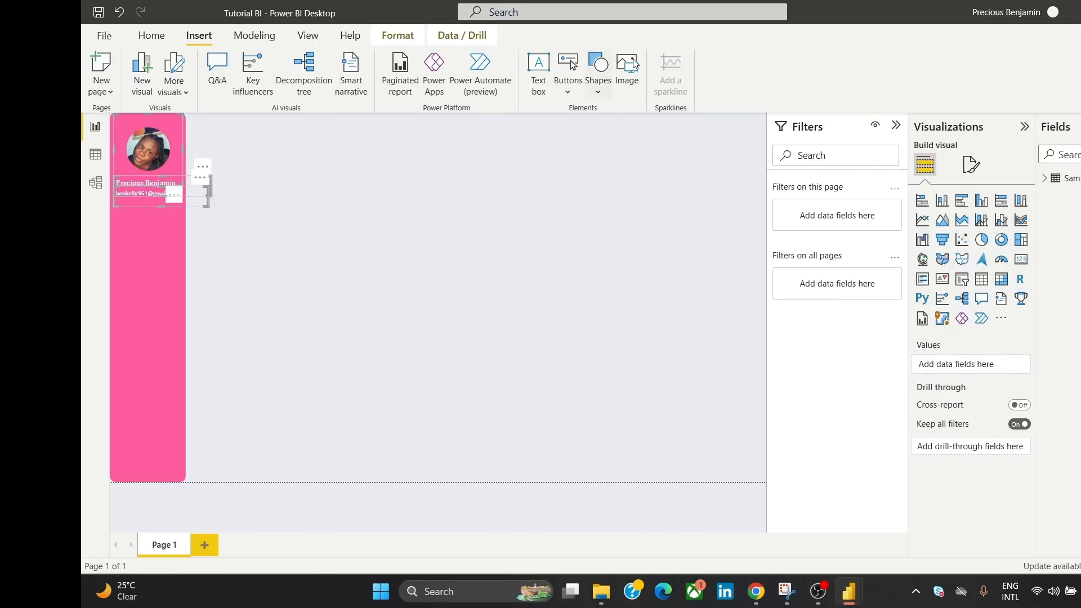
pyautogui.click(411, 34)
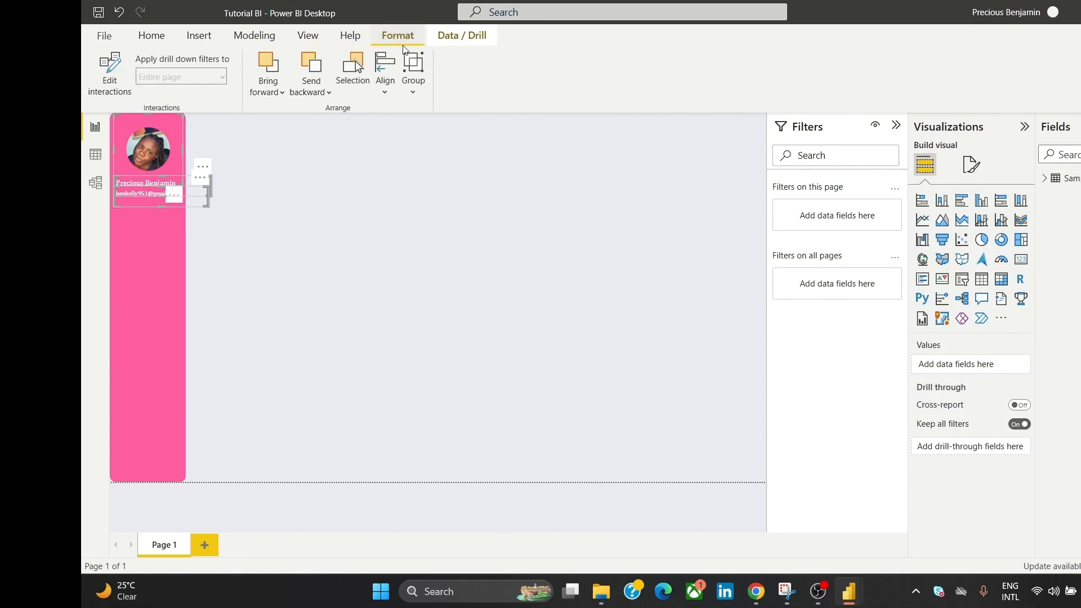
pyautogui.click(386, 73)
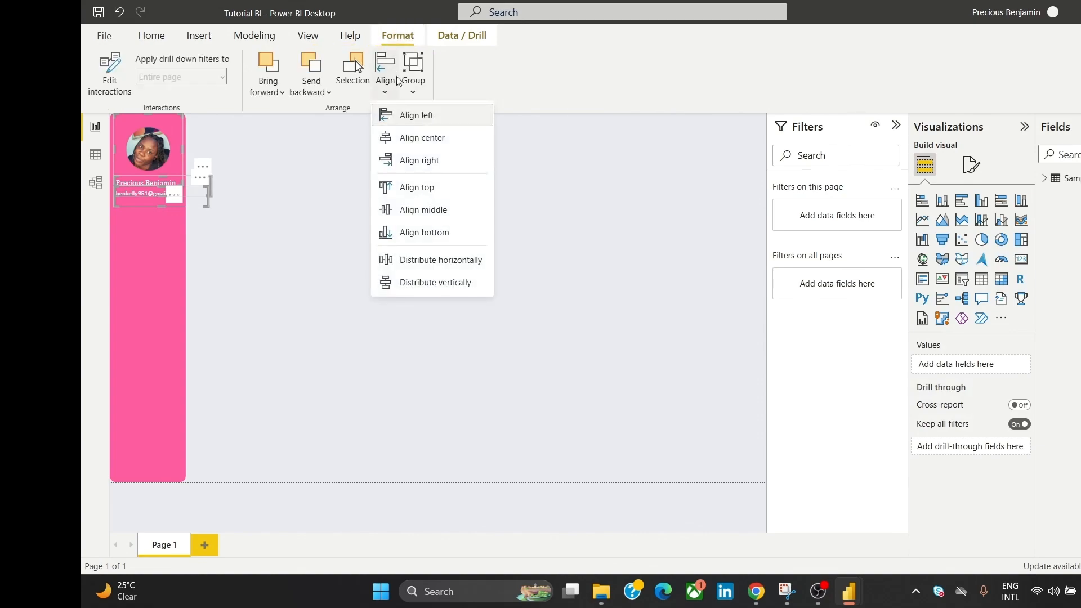
pyautogui.click(447, 137)
# Step: Trim the profile photo's frame and set it back in the sidebar
pyautogui.click(265, 134)
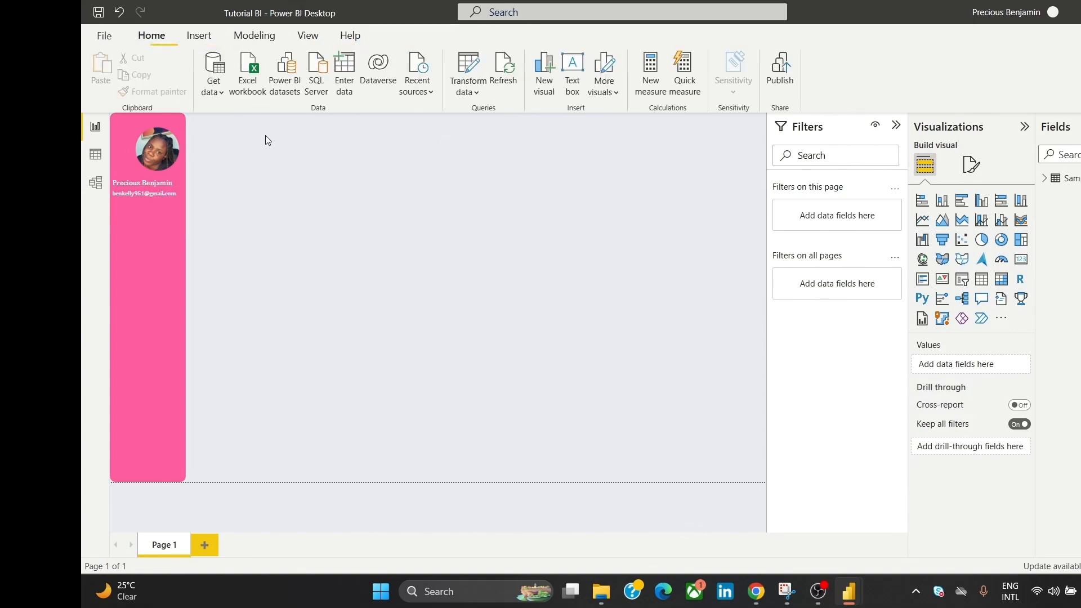
pyautogui.moveTo(133, 151); pyautogui.dragTo(325, 187)
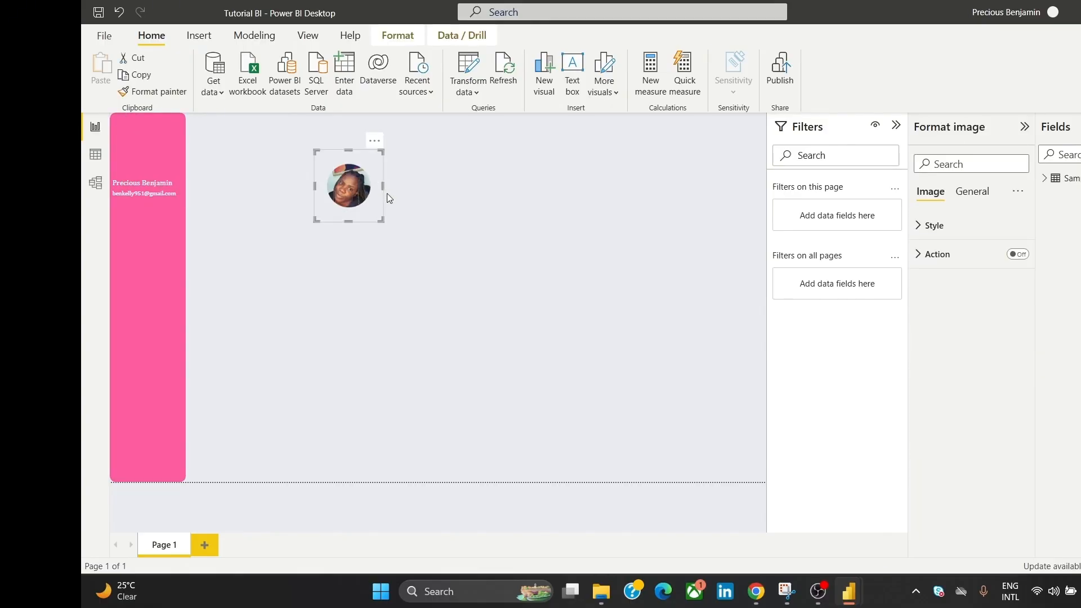
pyautogui.moveTo(382, 188); pyautogui.dragTo(367, 186)
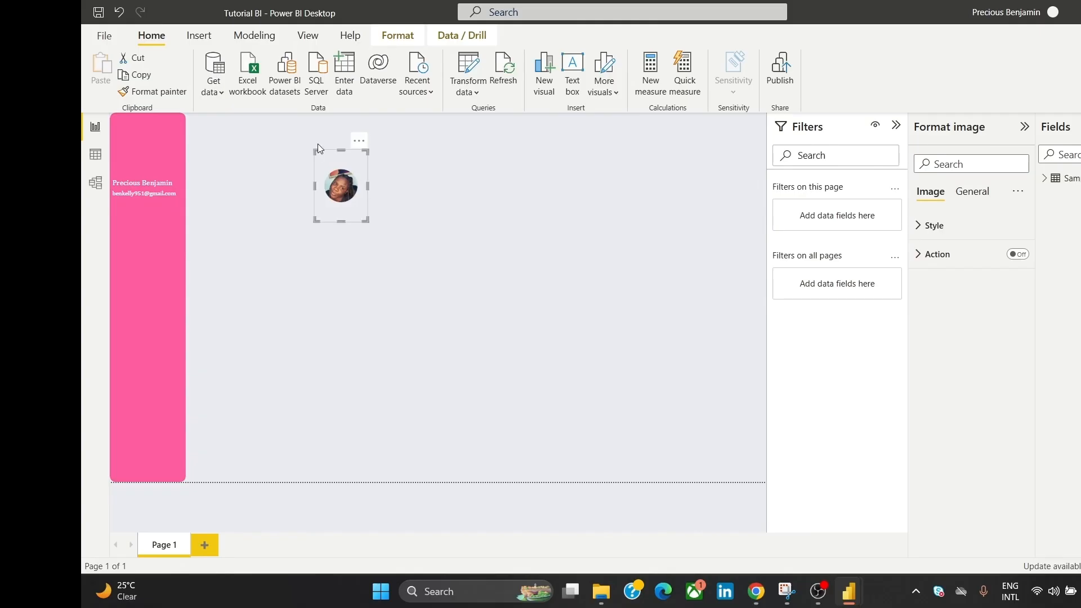
pyautogui.moveTo(341, 151); pyautogui.dragTo(153, 150)
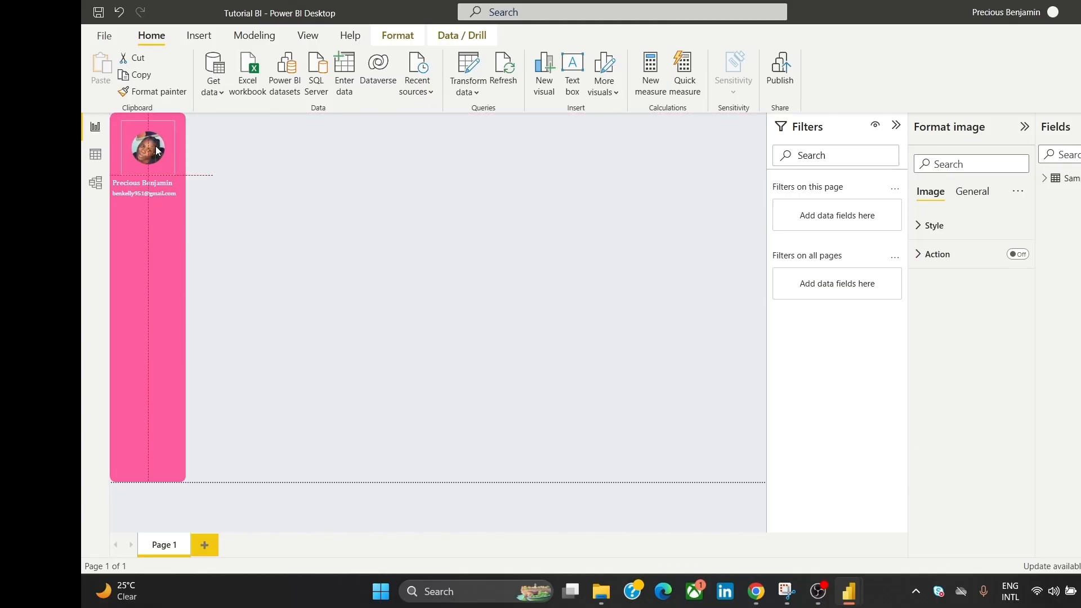
pyautogui.click(282, 161)
# Step: Narrow the name box to the sidebar edge and nudge the e-mail text down
pyautogui.click(150, 161)
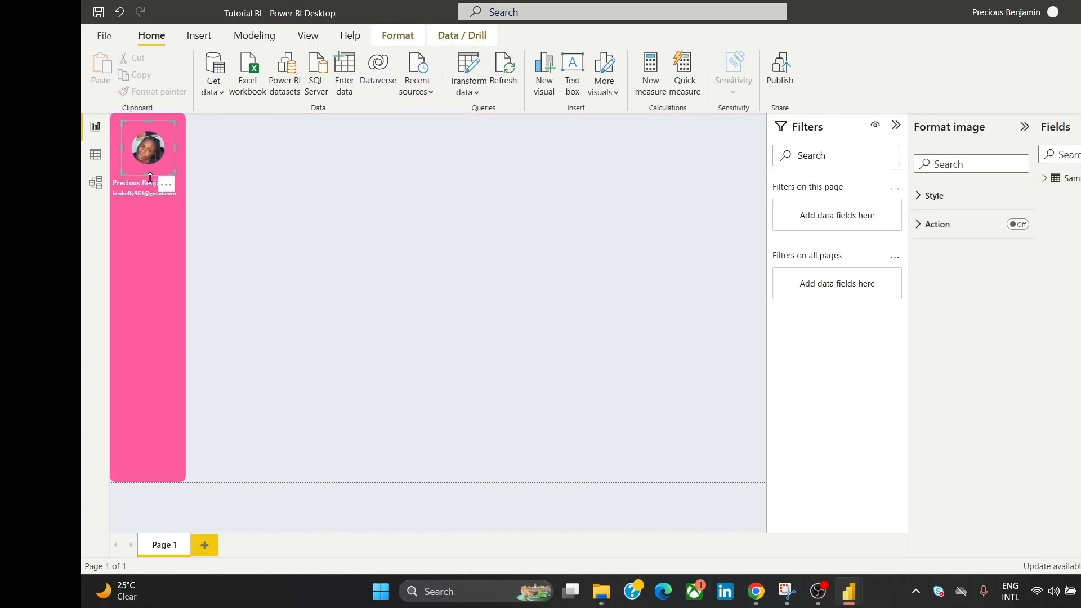
pyautogui.click(139, 187)
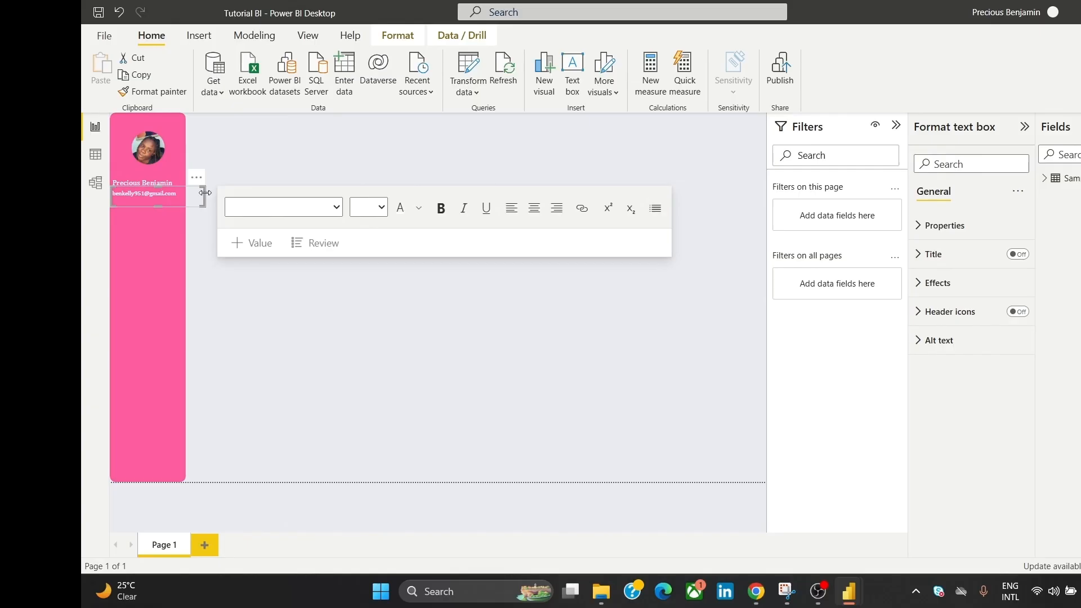
pyautogui.moveTo(204, 192); pyautogui.dragTo(182, 187)
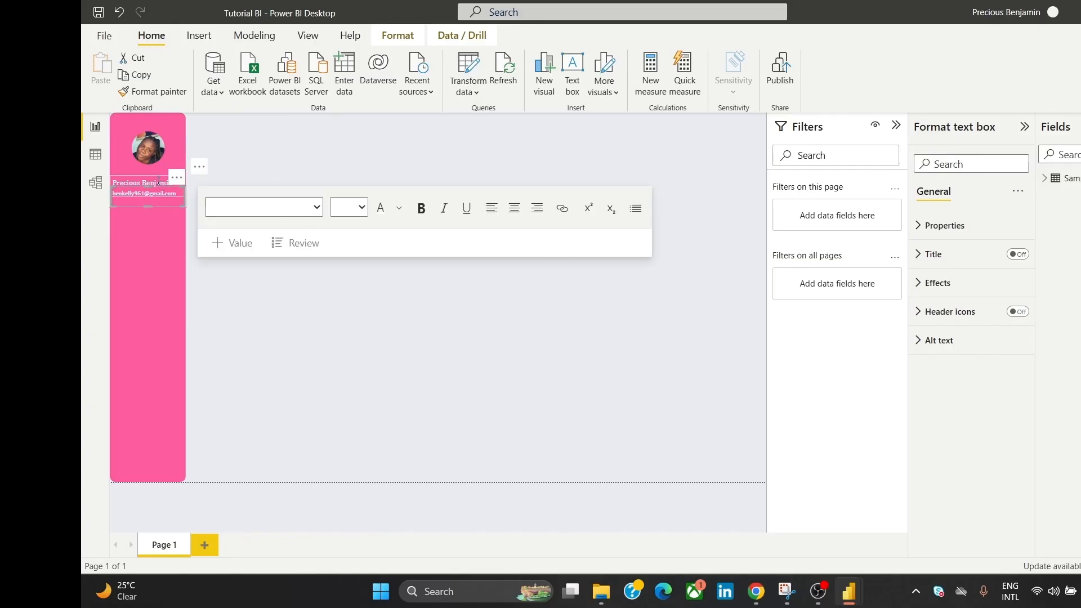
pyautogui.click(207, 180)
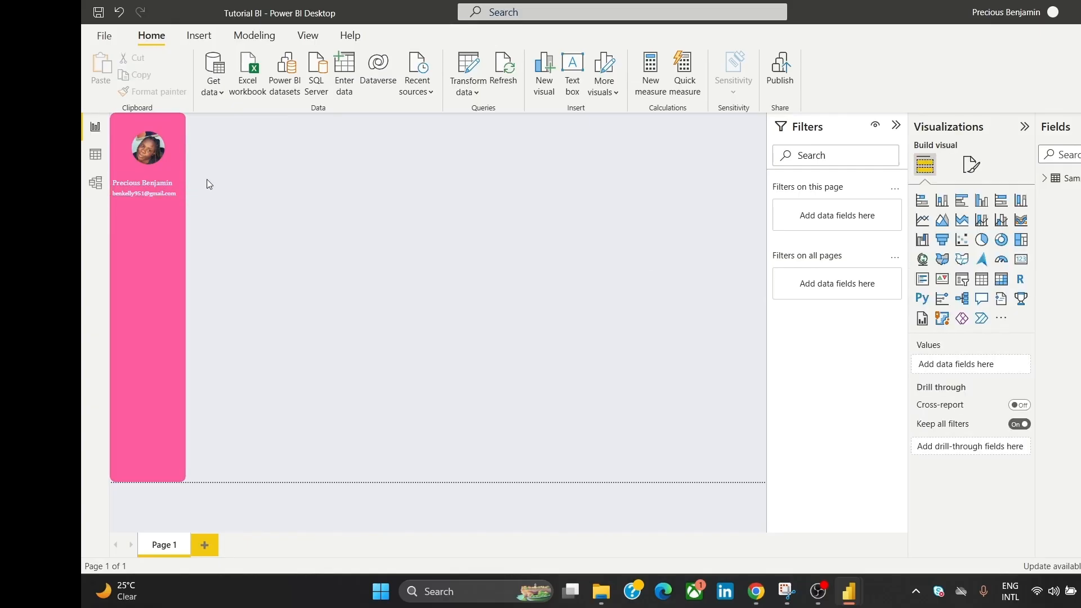
pyautogui.click(181, 188)
pyautogui.moveTo(182, 179)
pyautogui.mouseDown()
pyautogui.moveTo(183, 194)
pyautogui.moveTo(188, 182)
pyautogui.moveTo(177, 181)
pyautogui.mouseUp()
# Step: Adjust the e-mail box height, then select photo, name and e-mail together
pyautogui.click(169, 187)
pyautogui.click(158, 209)
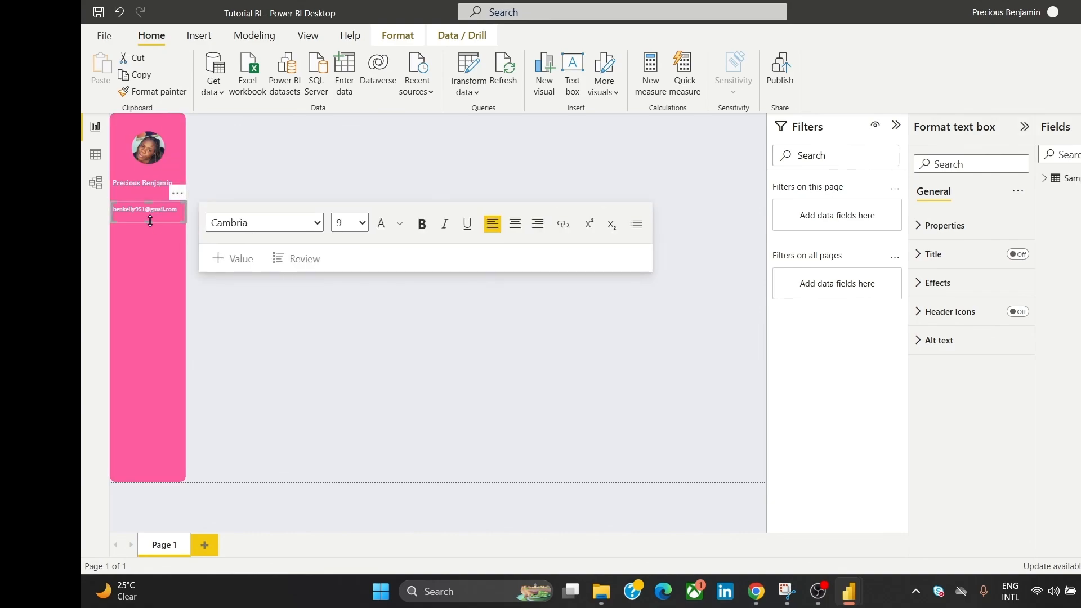
pyautogui.moveTo(150, 222); pyautogui.dragTo(151, 192)
pyautogui.click(150, 185)
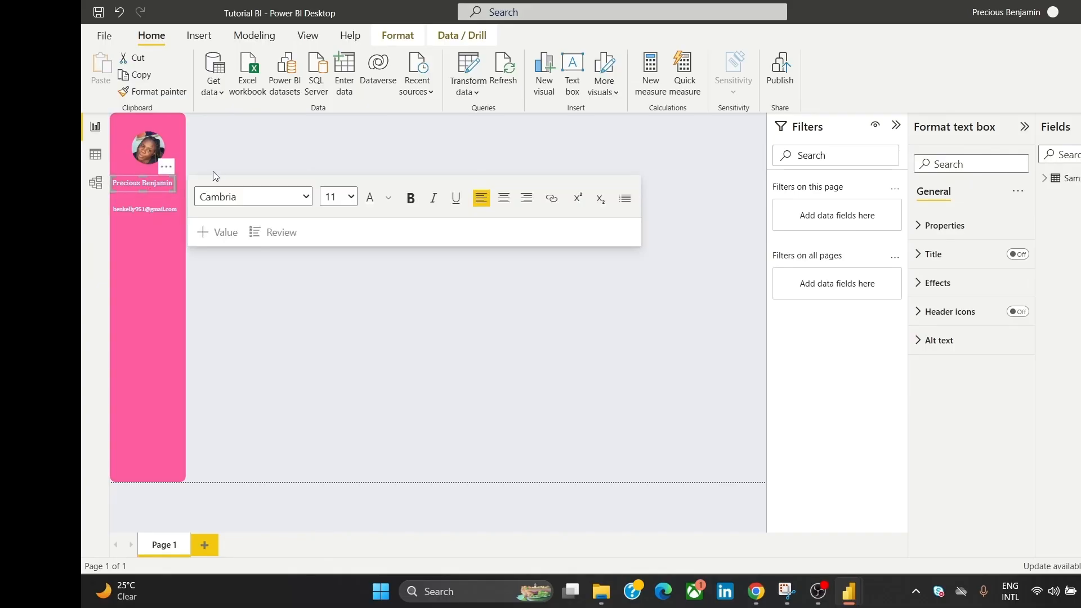
pyautogui.click(218, 157)
pyautogui.click(146, 151)
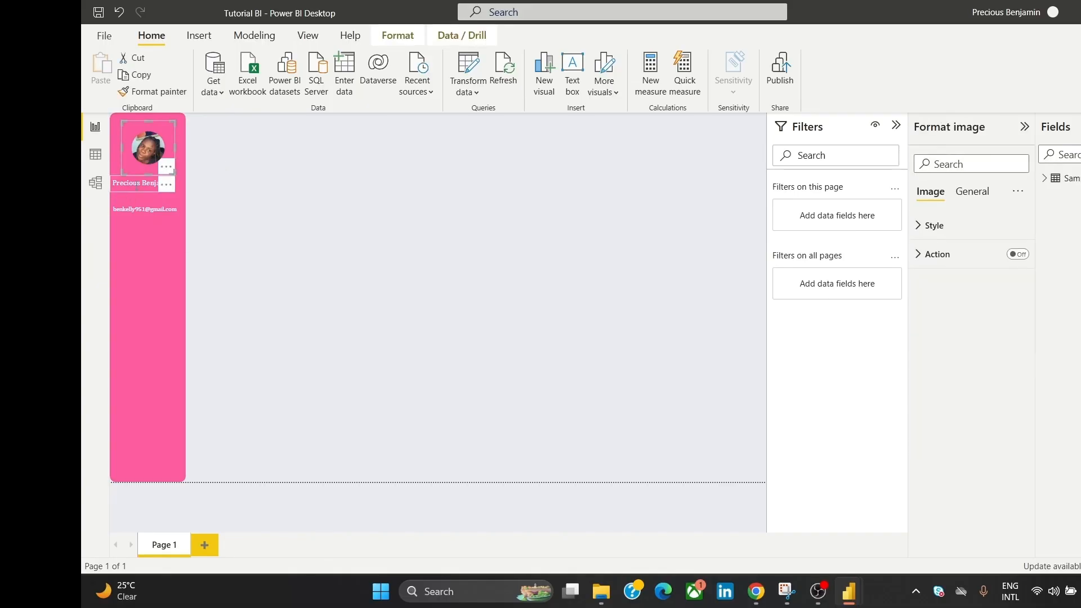
pyautogui.keyDown('ctrl'); pyautogui.click(137, 184); pyautogui.keyUp('ctrl')
pyautogui.keyDown('ctrl'); pyautogui.click(132, 211); pyautogui.keyUp('ctrl')
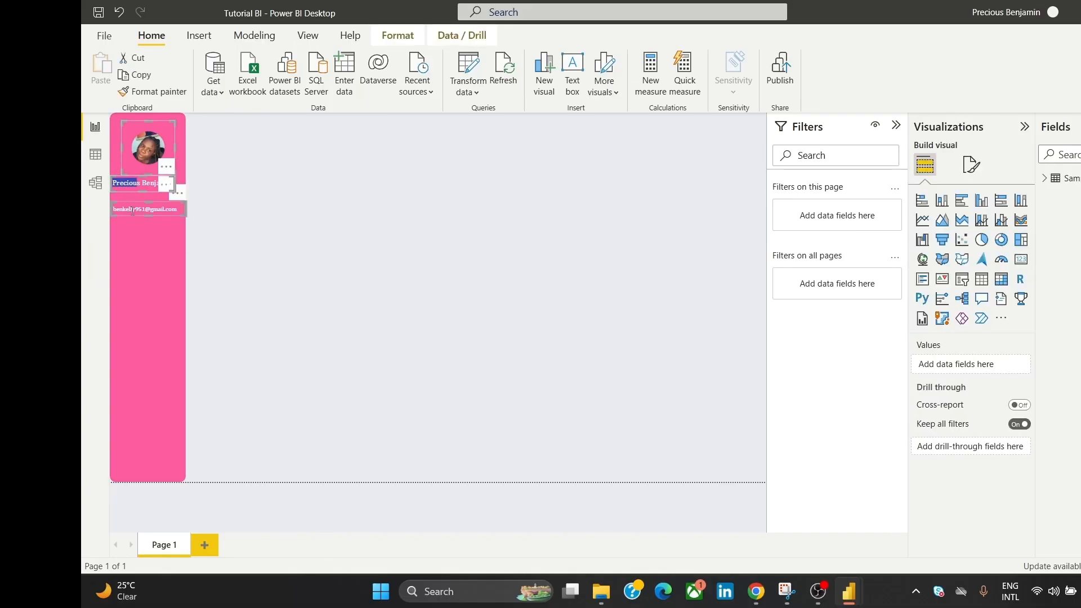
# Step: Centre-align the photo, name and e-mail, undoing a trial horizontal distribution
pyautogui.click(395, 36)
pyautogui.click(385, 73)
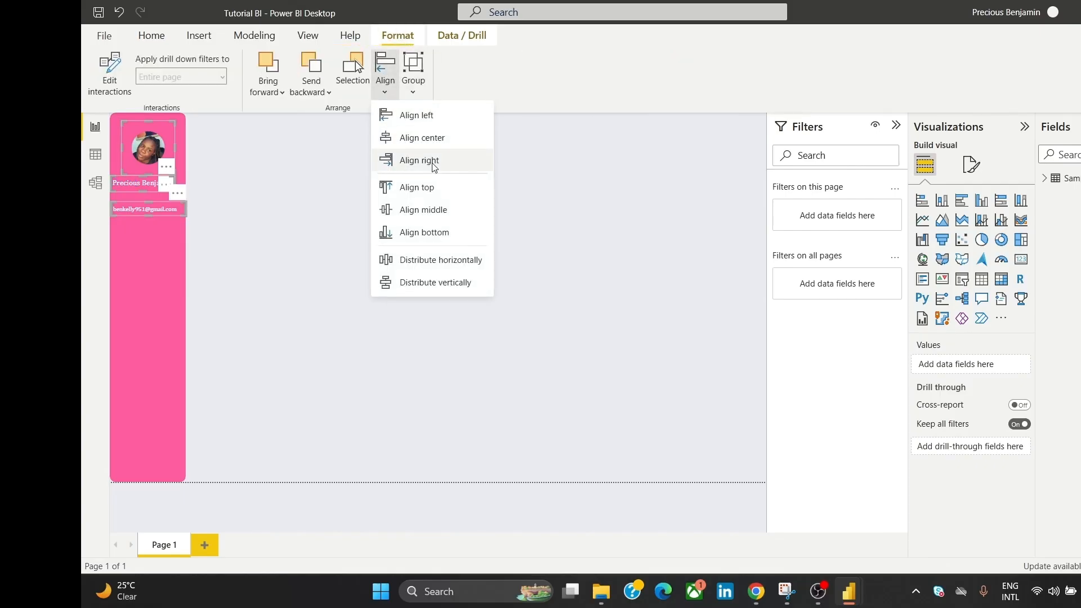
pyautogui.click(440, 141)
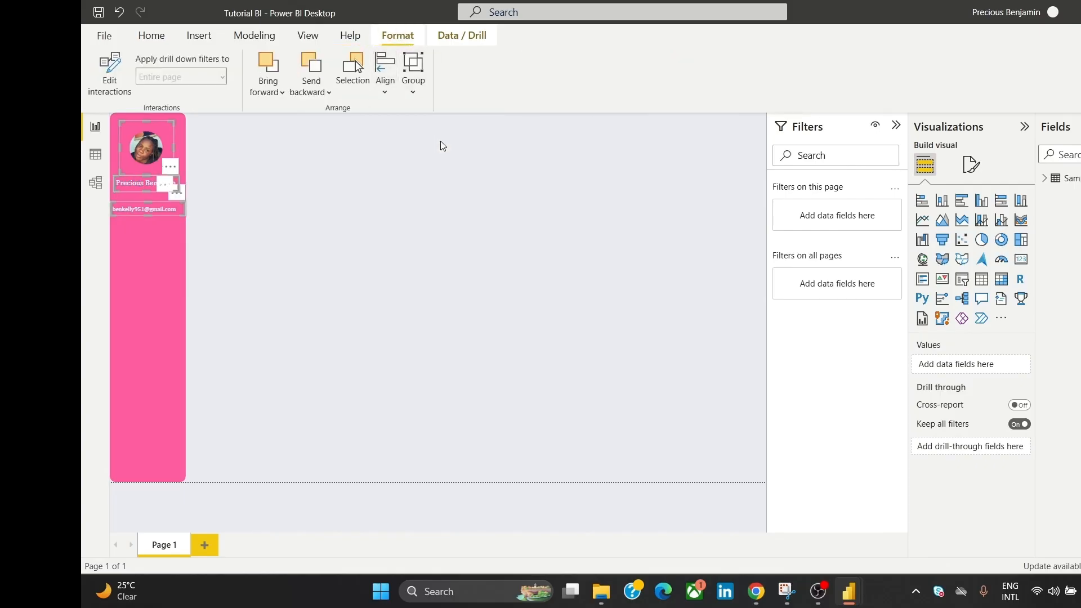
pyautogui.click(385, 60)
pyautogui.click(445, 258)
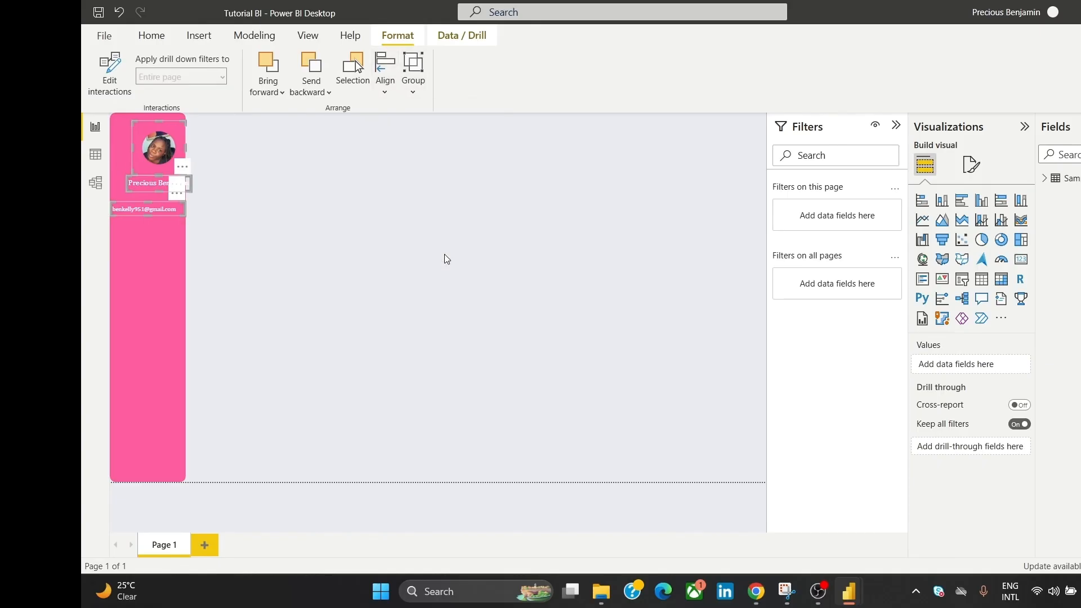
pyautogui.hotkey('ctrl', 'z')
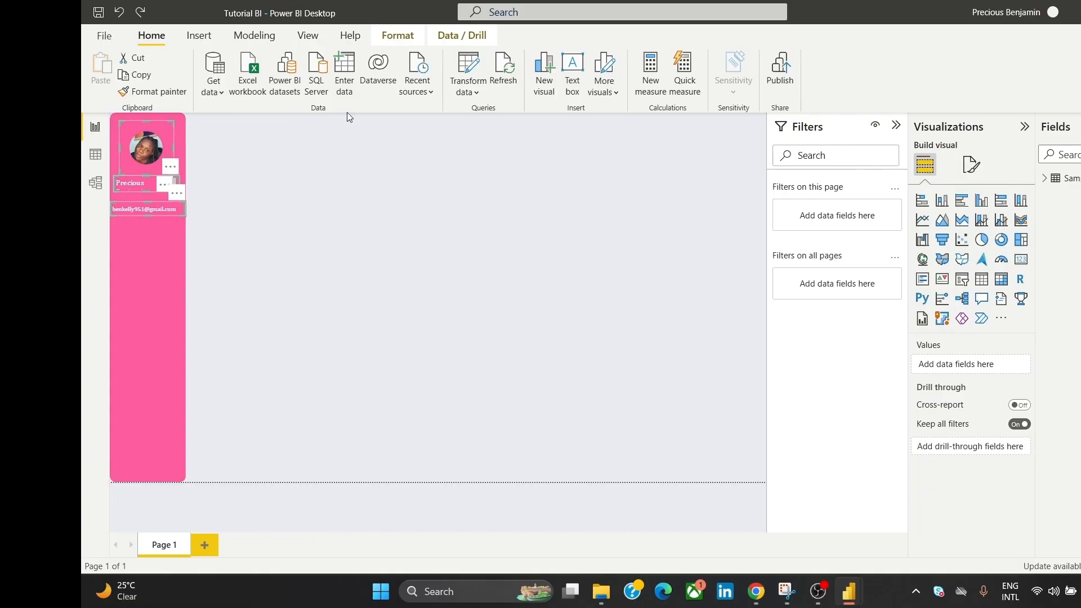
# Step: Distribute the photo, name and e-mail boxes evenly vertically
pyautogui.click(397, 35)
pyautogui.click(385, 64)
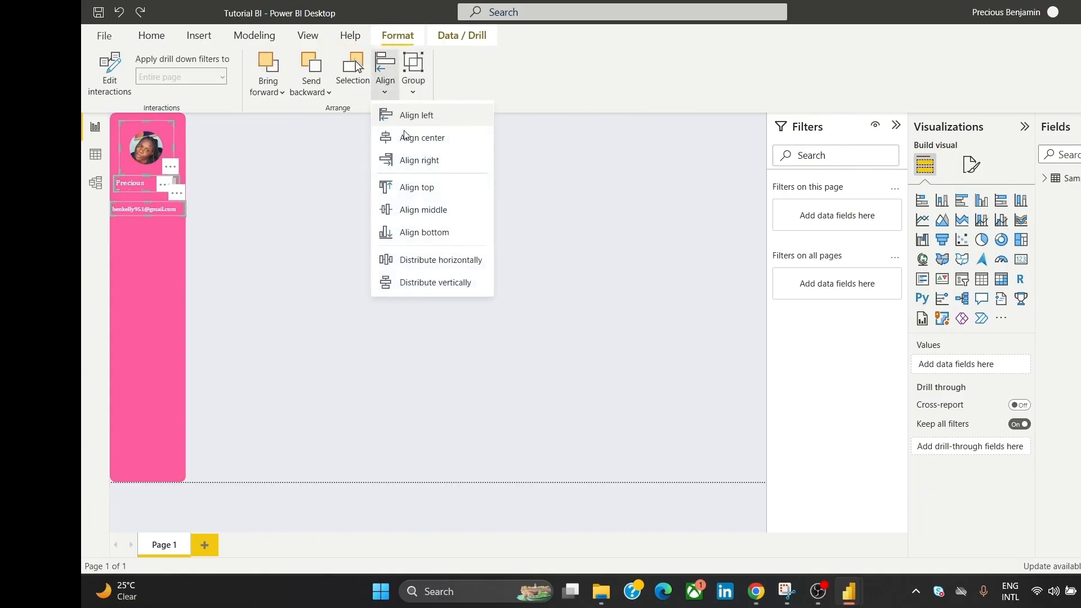
pyautogui.click(414, 282)
pyautogui.click(367, 208)
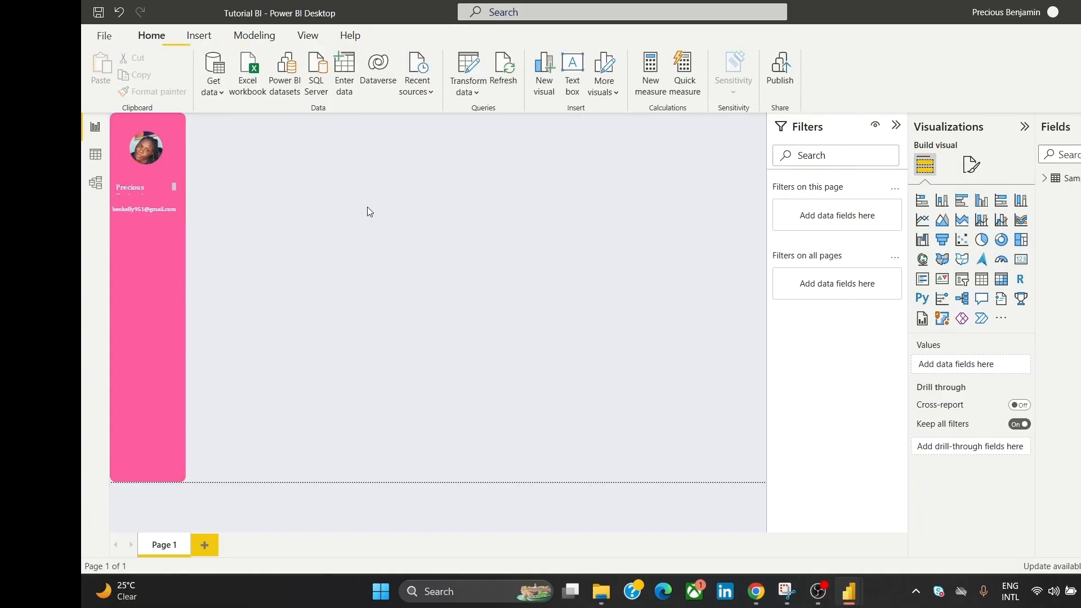
pyautogui.click(150, 182)
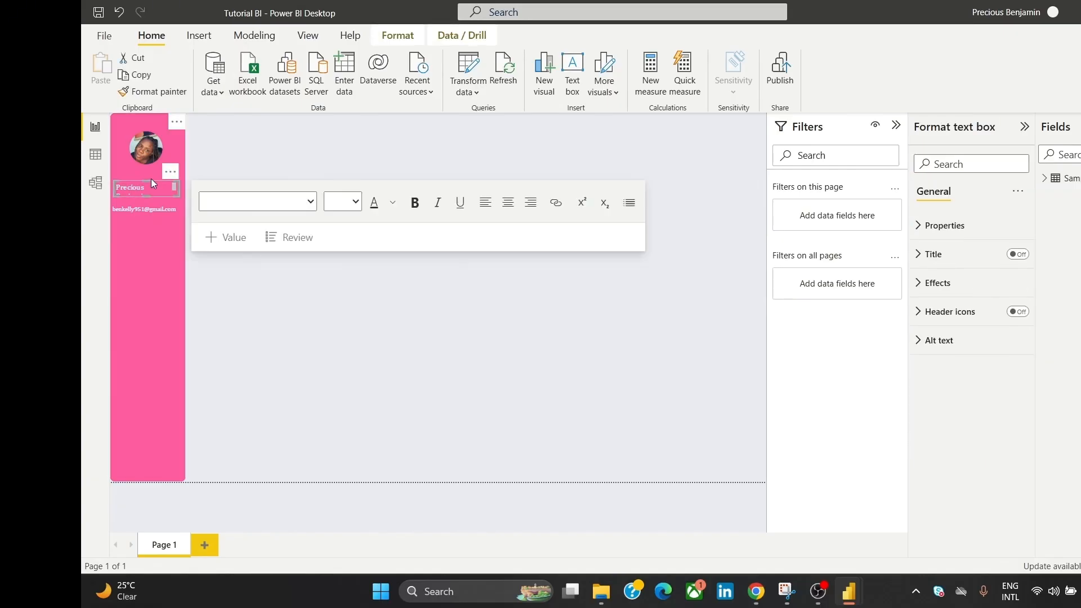
# Step: Widen the name text box so the full name fits on one line
pyautogui.moveTo(150, 181); pyautogui.dragTo(154, 174)
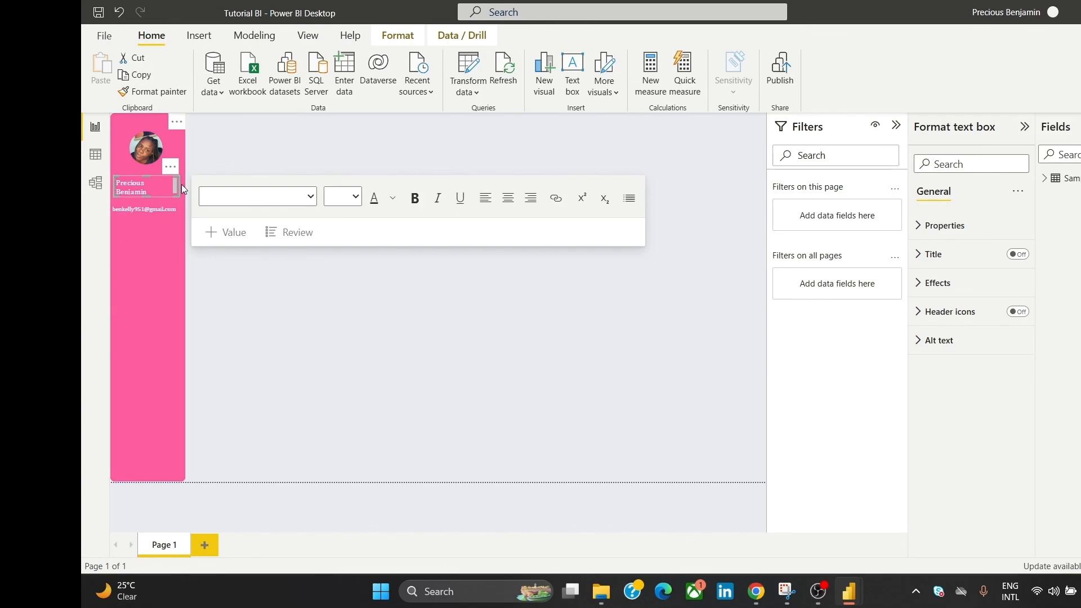
pyautogui.moveTo(179, 184); pyautogui.dragTo(190, 184)
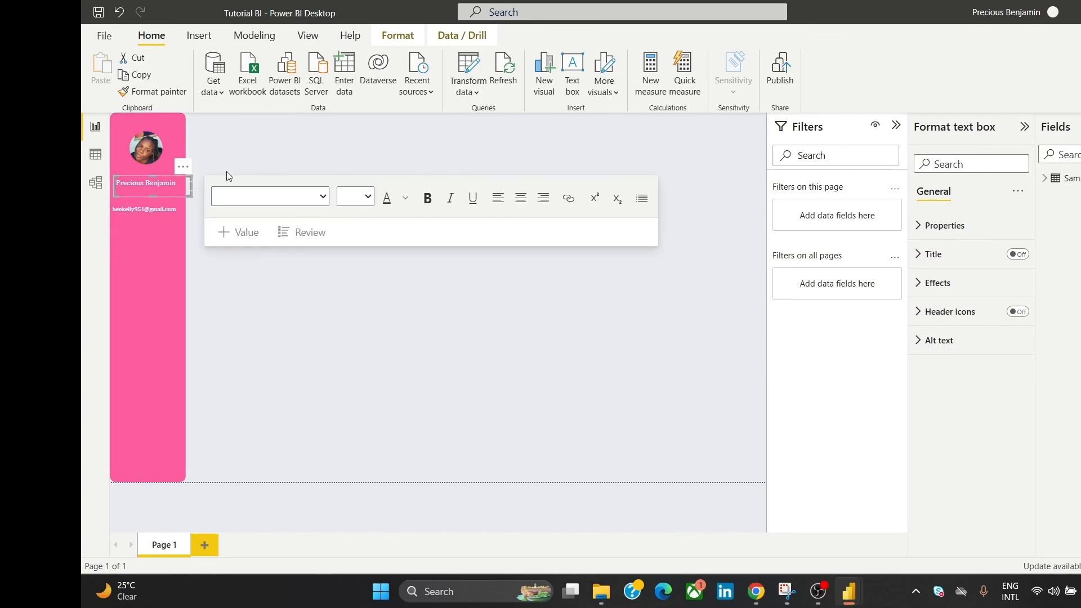
pyautogui.click(227, 171)
pyautogui.click(170, 182)
pyautogui.click(183, 168)
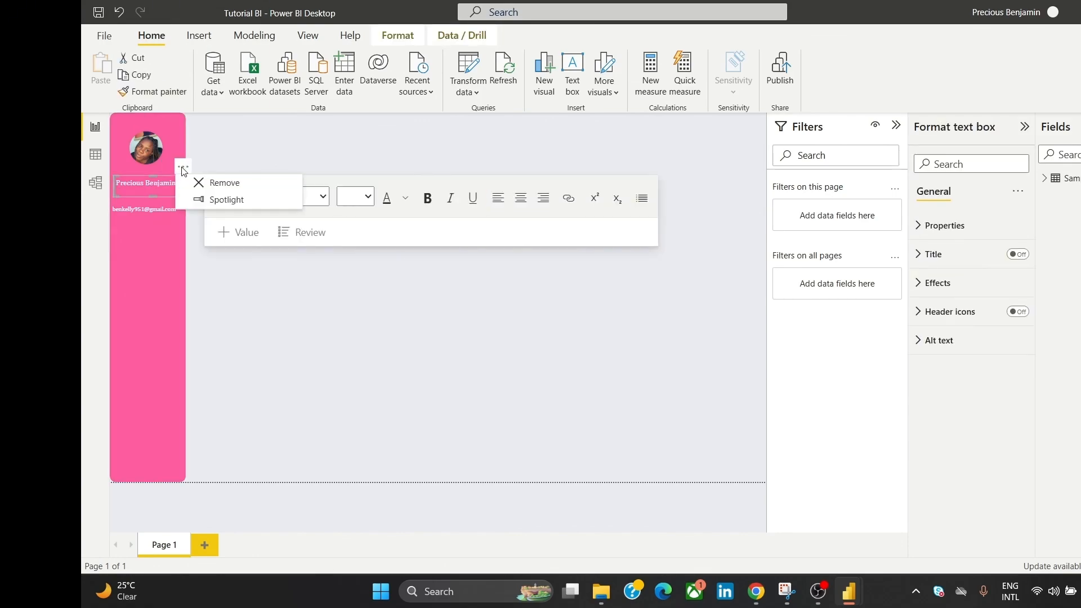
pyautogui.click(245, 158)
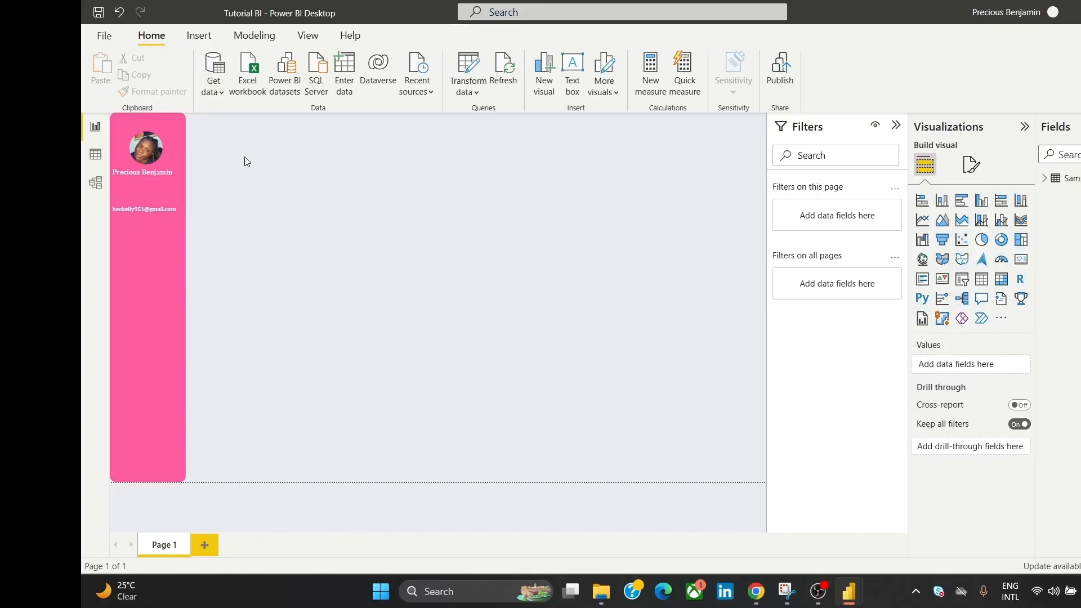
# Step: Move the e-mail text box up directly beneath the name
pyautogui.click(161, 222)
pyautogui.click(240, 204)
pyautogui.click(175, 207)
pyautogui.moveTo(177, 194); pyautogui.dragTo(179, 171)
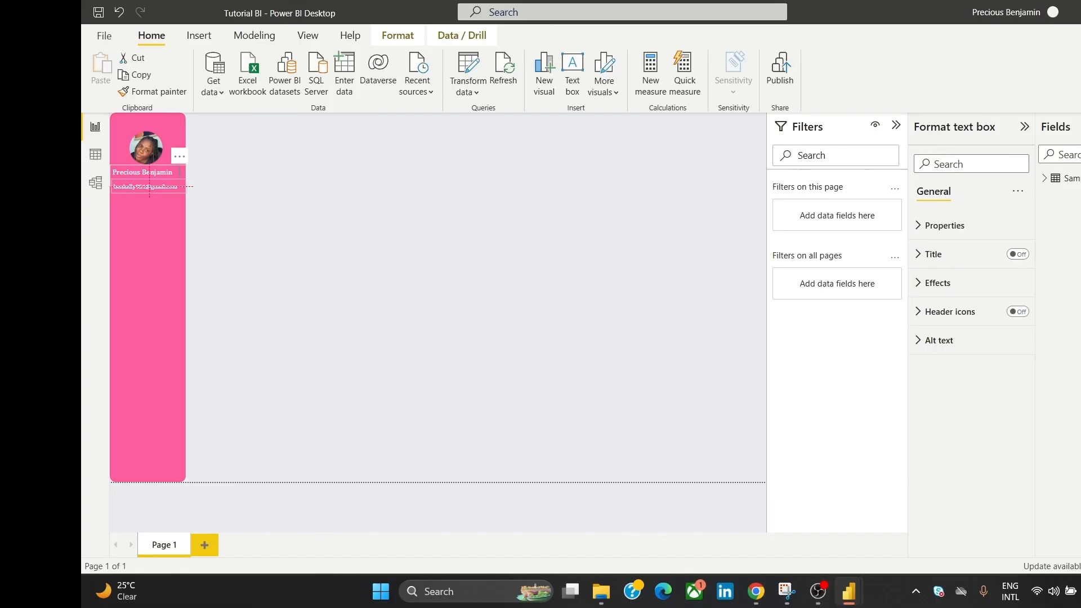
pyautogui.click(249, 146)
pyautogui.click(157, 151)
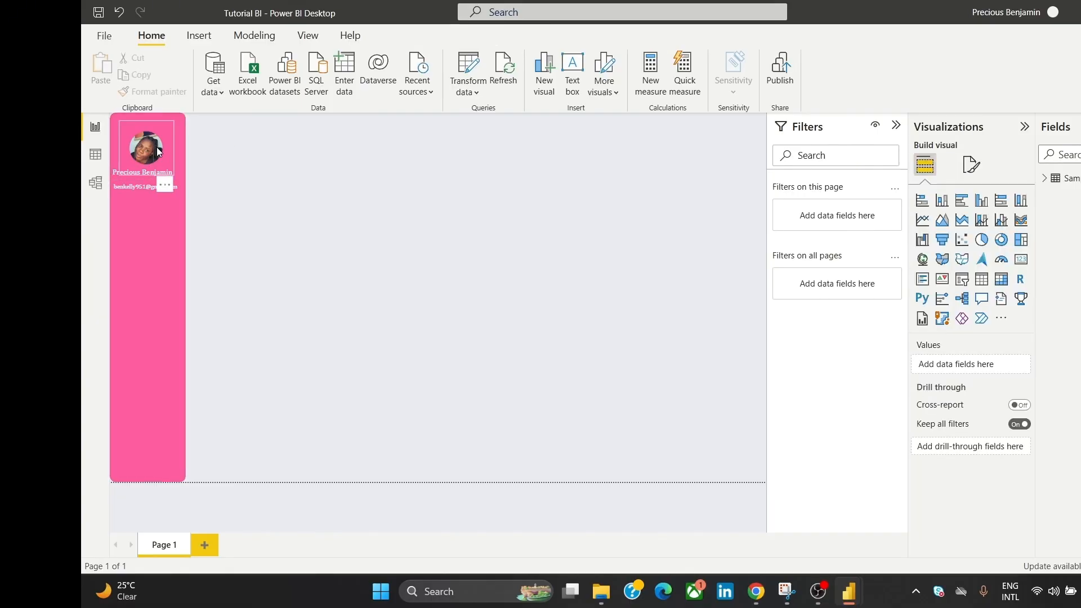
# Step: Centre-align the profile photo and name text box
pyautogui.click(115, 172)
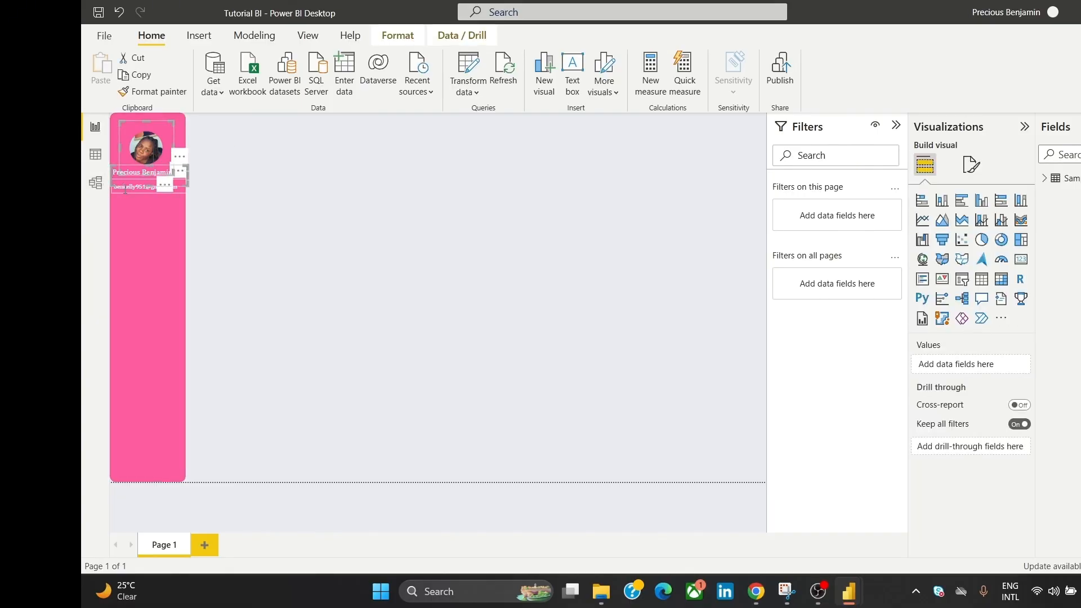
pyautogui.click(397, 35)
pyautogui.click(379, 85)
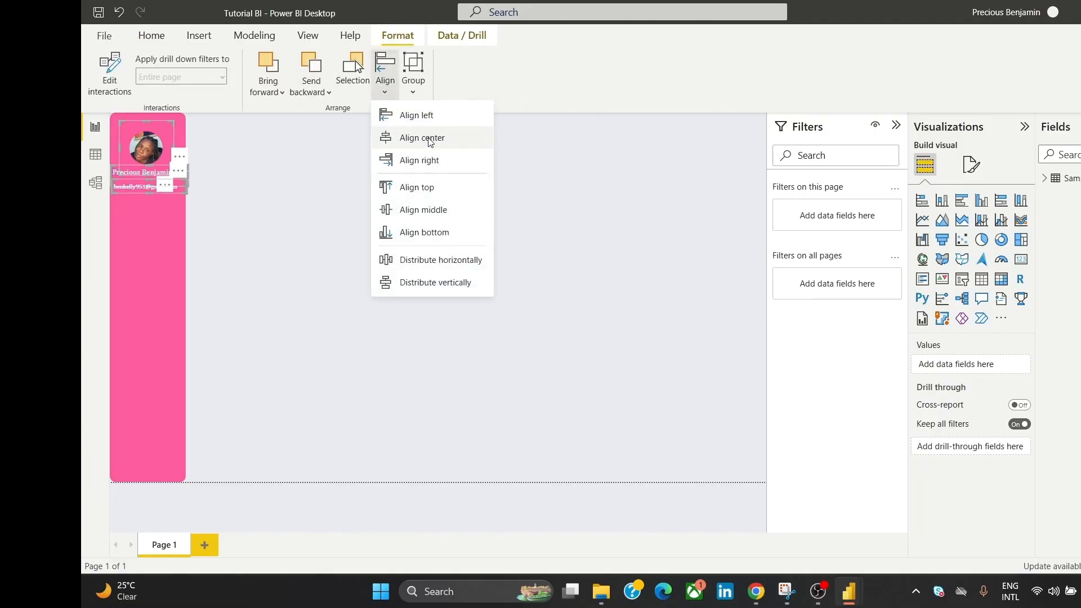
pyautogui.click(425, 137)
pyautogui.click(336, 209)
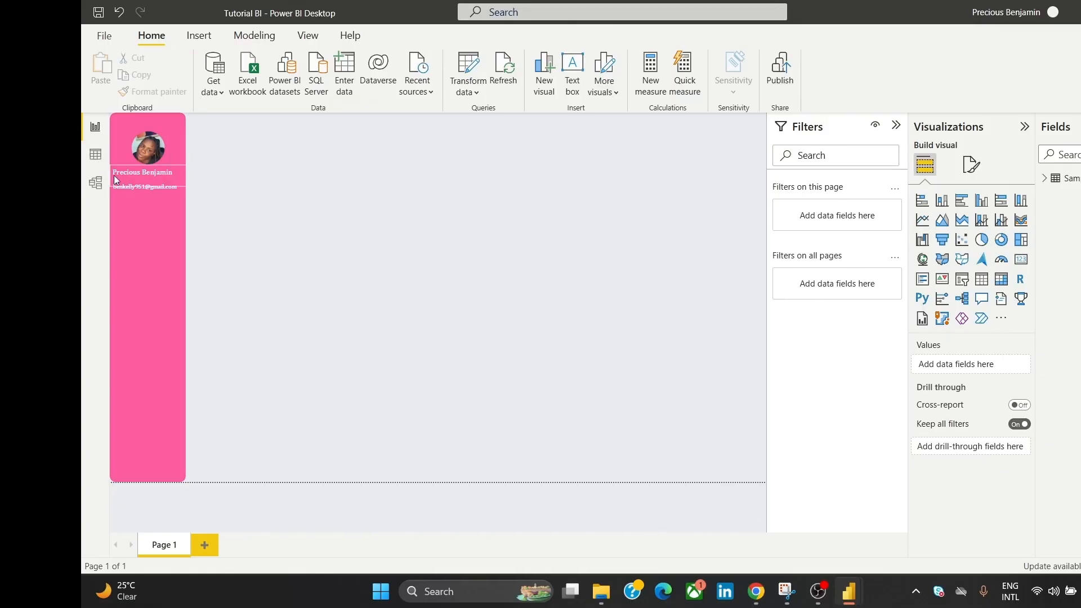
# Step: Drag the pink sidebar's right edge to make it slightly wider
pyautogui.click(184, 222)
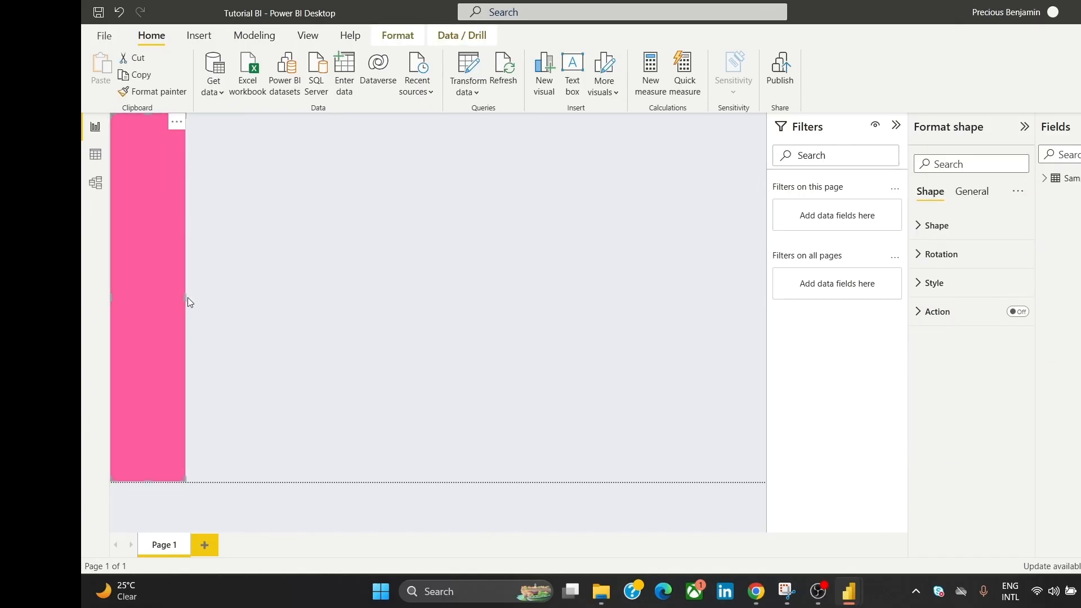
pyautogui.moveTo(188, 298); pyautogui.dragTo(190, 298)
pyautogui.click(222, 199)
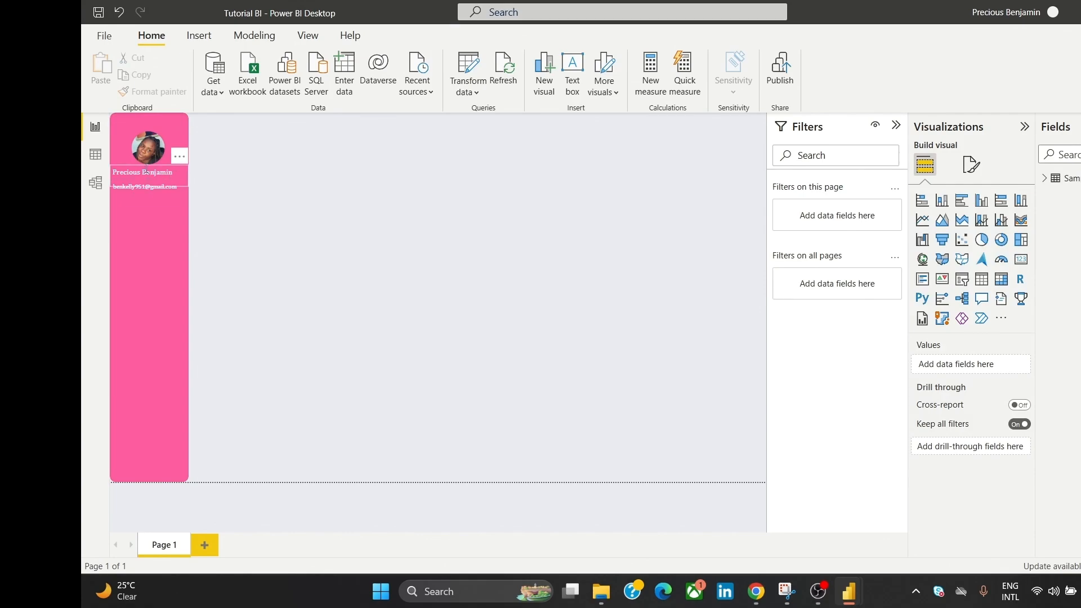
# Step: Re-apply Align center to the photo, name and e-mail boxes
pyautogui.click(148, 153)
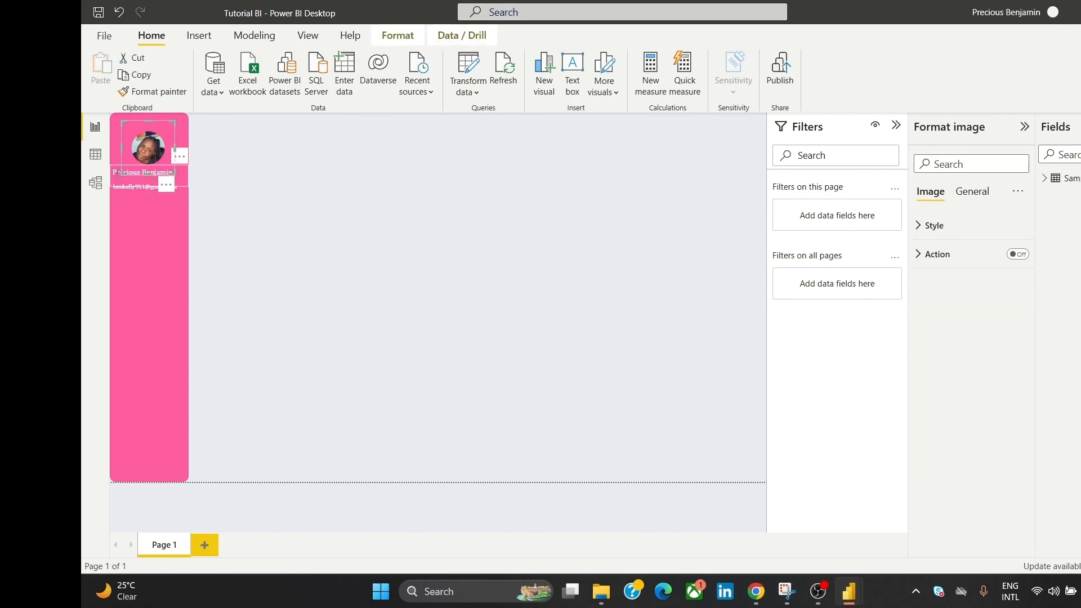
pyautogui.click(123, 185)
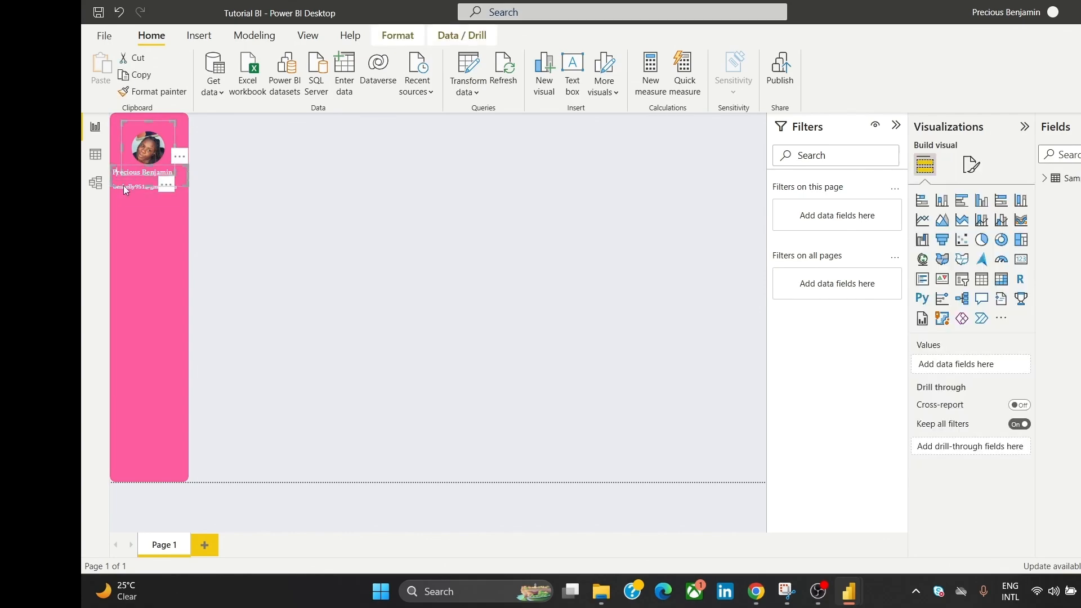
pyautogui.click(395, 37)
pyautogui.click(385, 73)
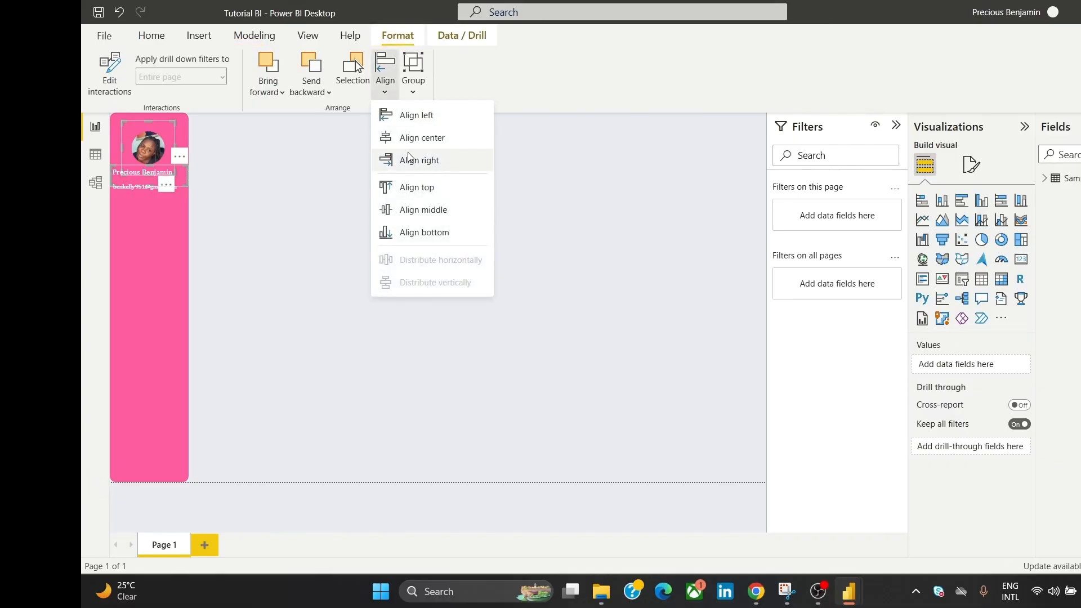
pyautogui.click(410, 137)
pyautogui.click(346, 161)
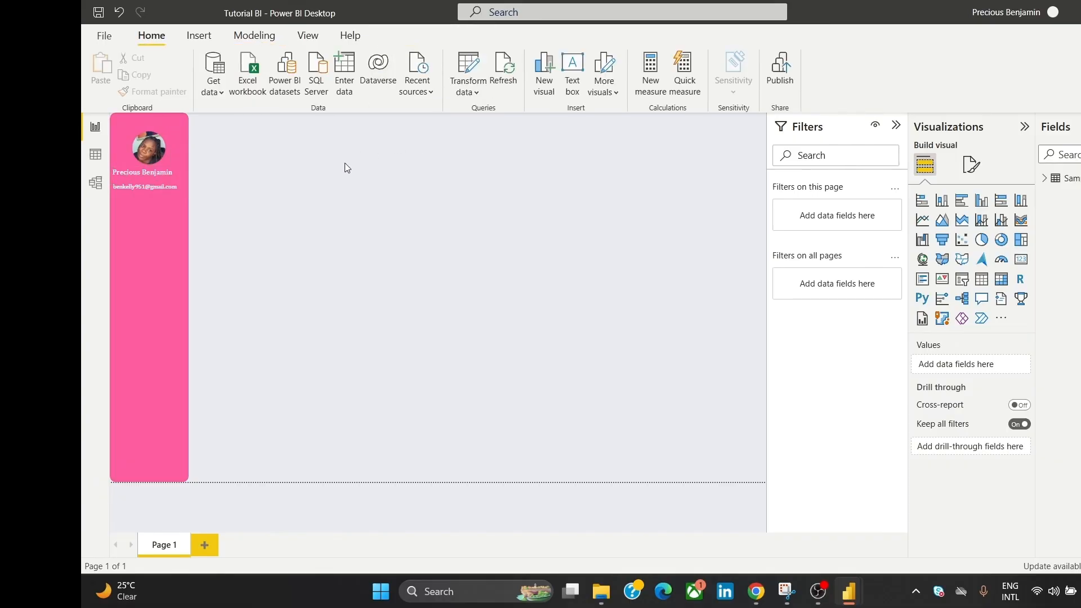
pyautogui.click(183, 166)
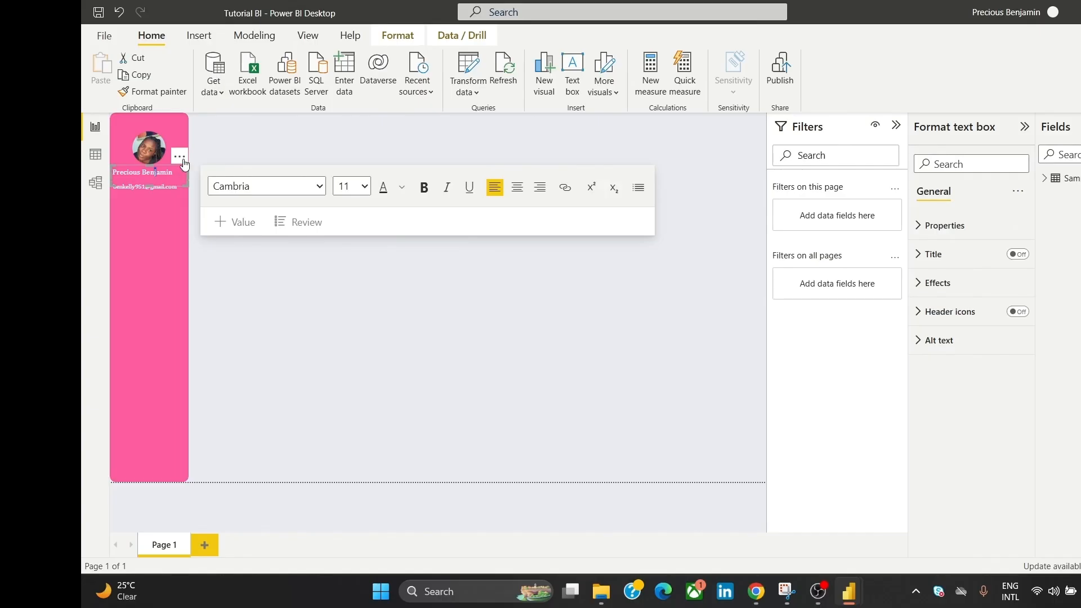
# Step: Resize the name box downward and the e-mail box upward to centre both under the photo
pyautogui.moveTo(184, 160); pyautogui.dragTo(183, 170)
pyautogui.click(218, 150)
pyautogui.click(184, 185)
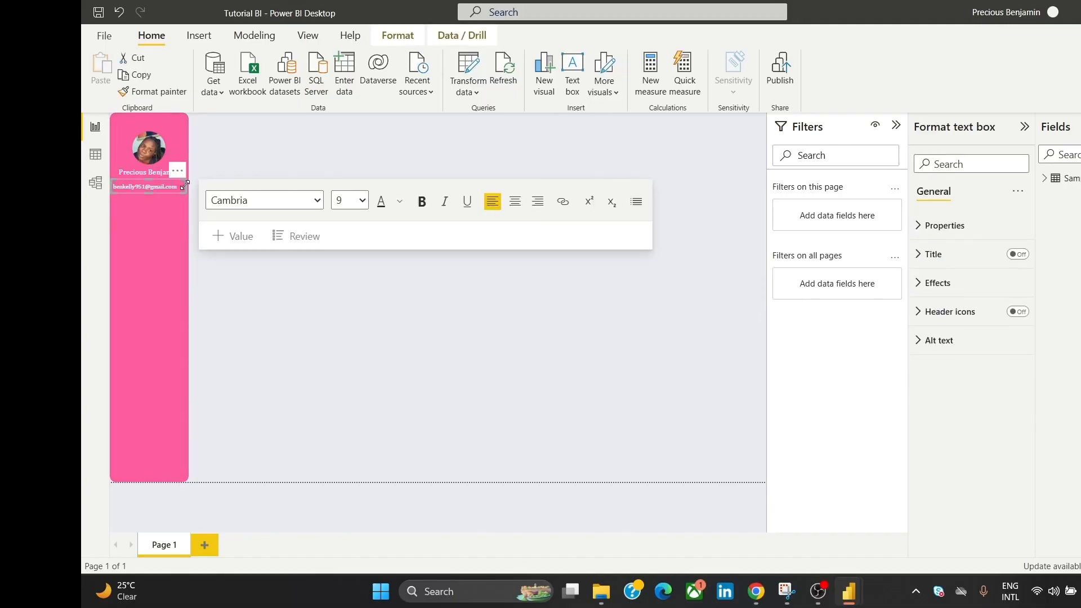
pyautogui.moveTo(184, 185); pyautogui.dragTo(185, 171)
pyautogui.click(262, 155)
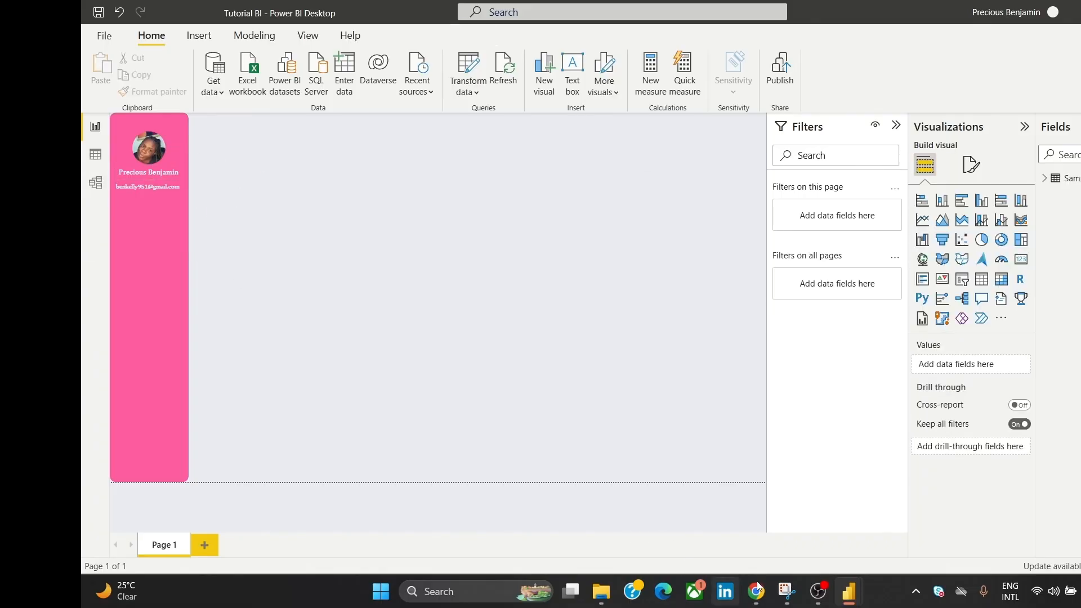
pyautogui.moveTo(763, 590)
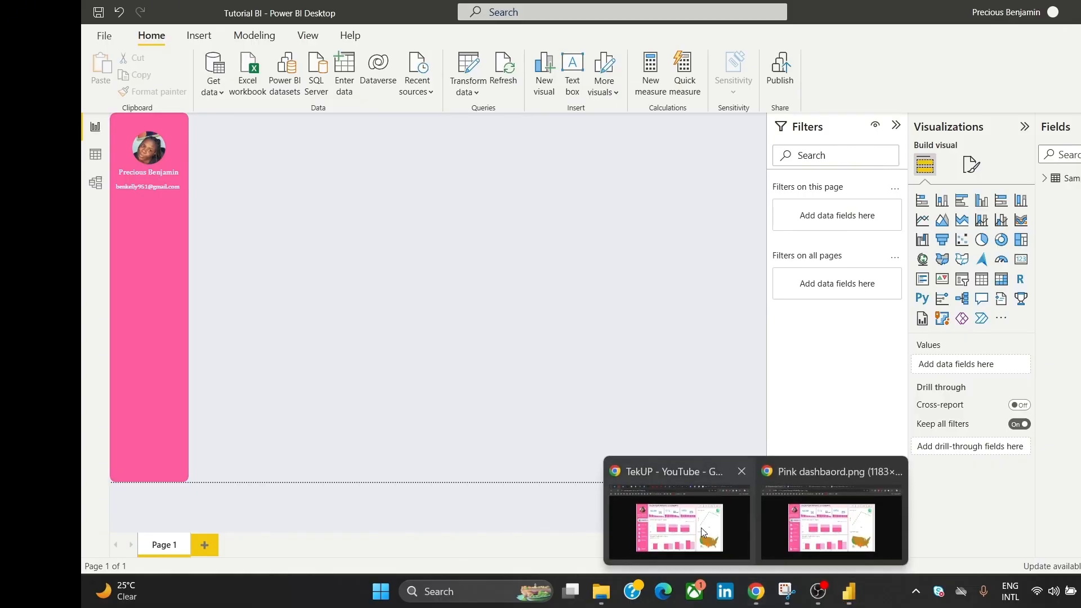
pyautogui.moveTo(702, 532)
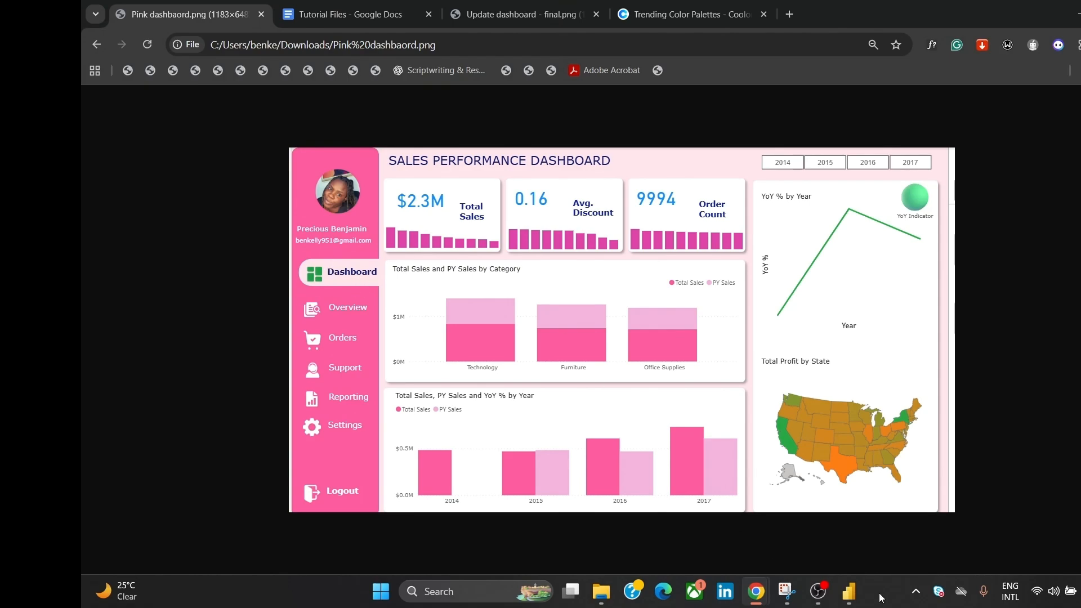
# Step: Insert a rectangle shape and resize it into a wide, short bar near the page top
pyautogui.moveTo(849, 591)
pyautogui.click(895, 526)
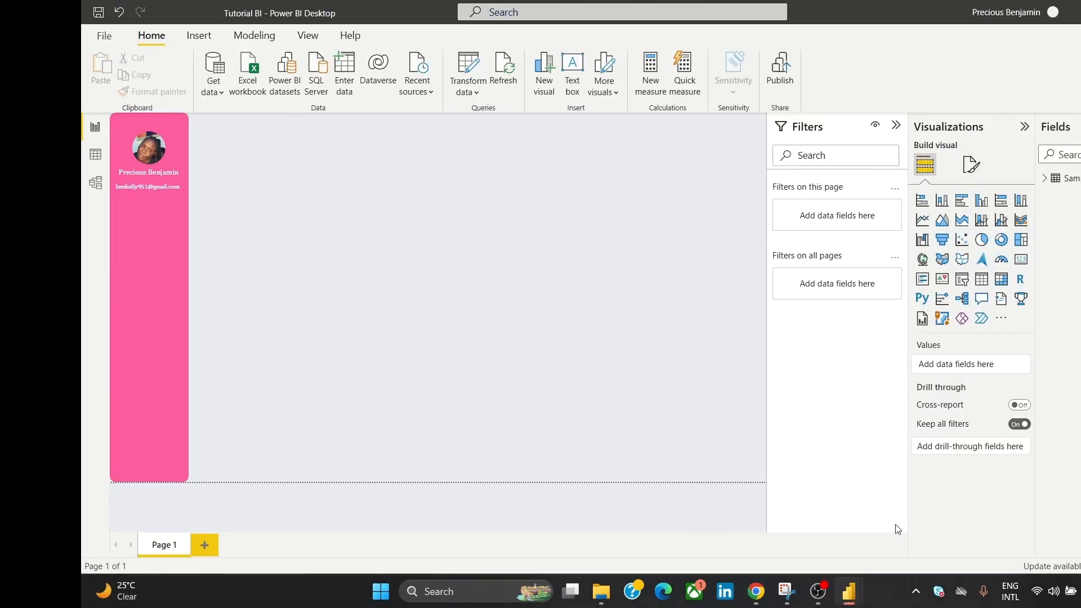
pyautogui.click(196, 36)
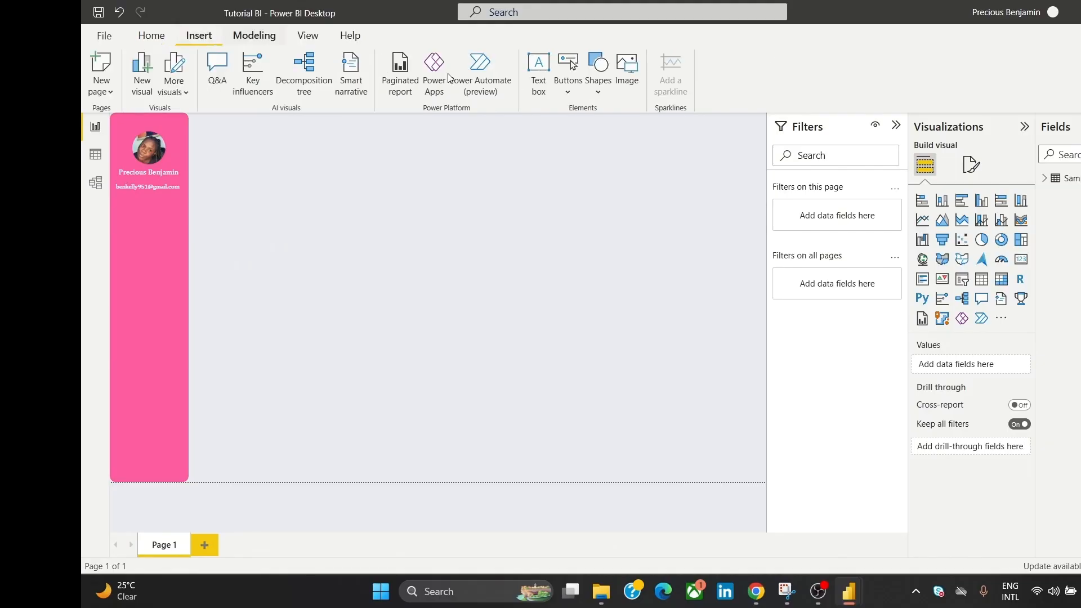
pyautogui.click(597, 85)
pyautogui.click(596, 138)
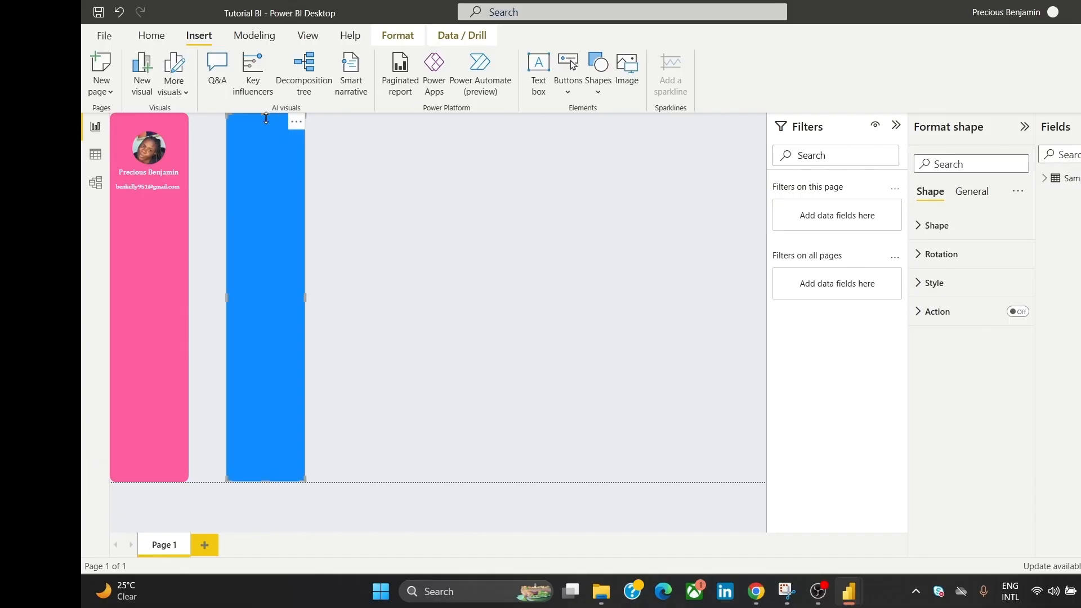
pyautogui.moveTo(266, 118); pyautogui.dragTo(299, 393)
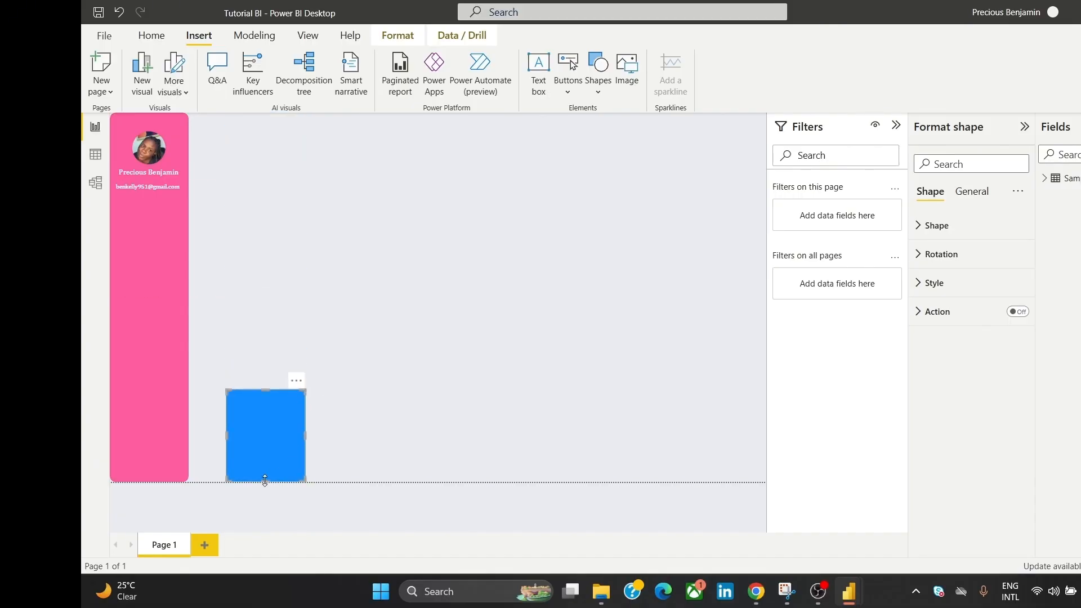
pyautogui.moveTo(264, 481); pyautogui.dragTo(513, 245)
pyautogui.click(664, 171)
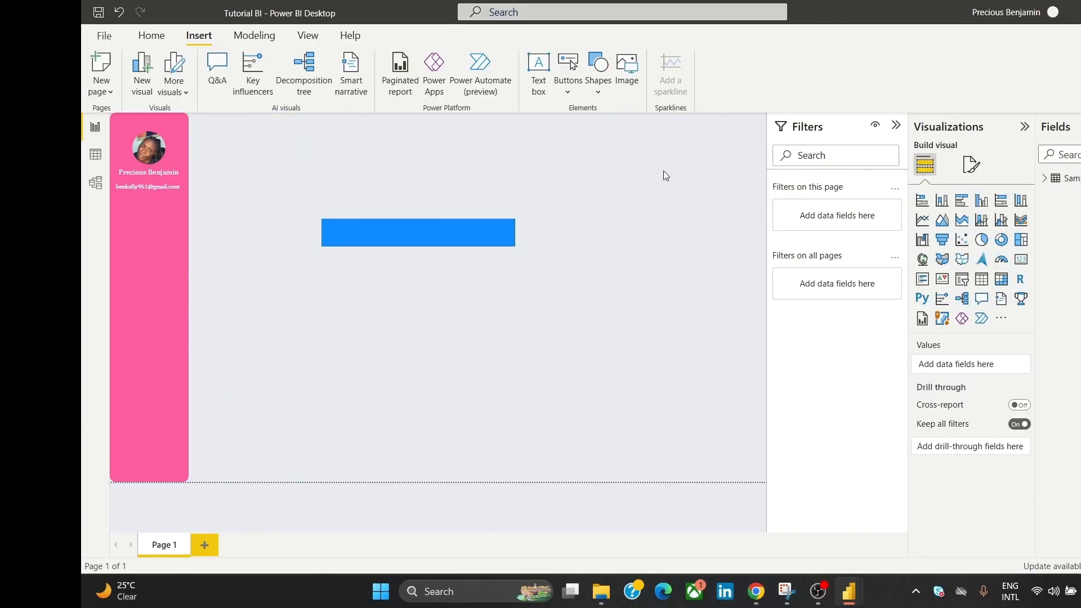
# Step: Open the page wallpaper's custom colour picker, select its whole hex colour code, then reselect the bar
pyautogui.click(969, 169)
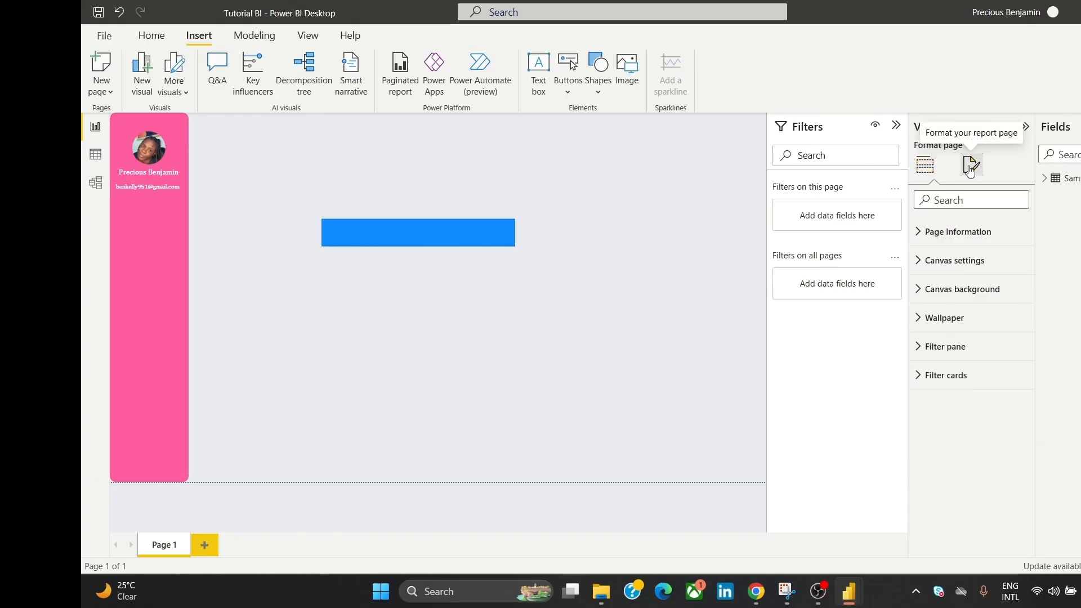
pyautogui.click(917, 318)
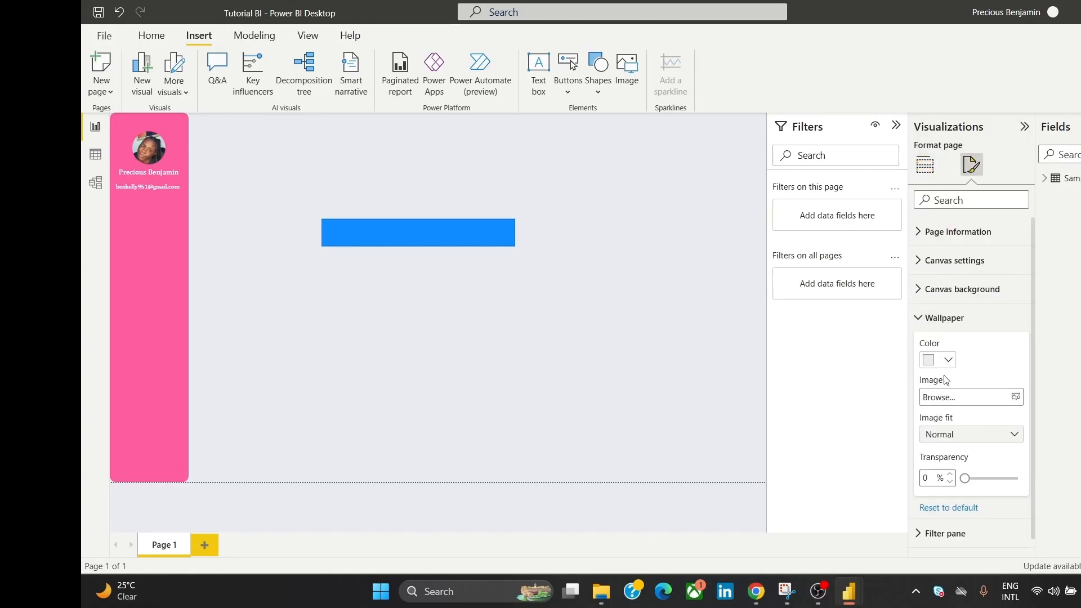
pyautogui.click(929, 363)
pyautogui.click(942, 330)
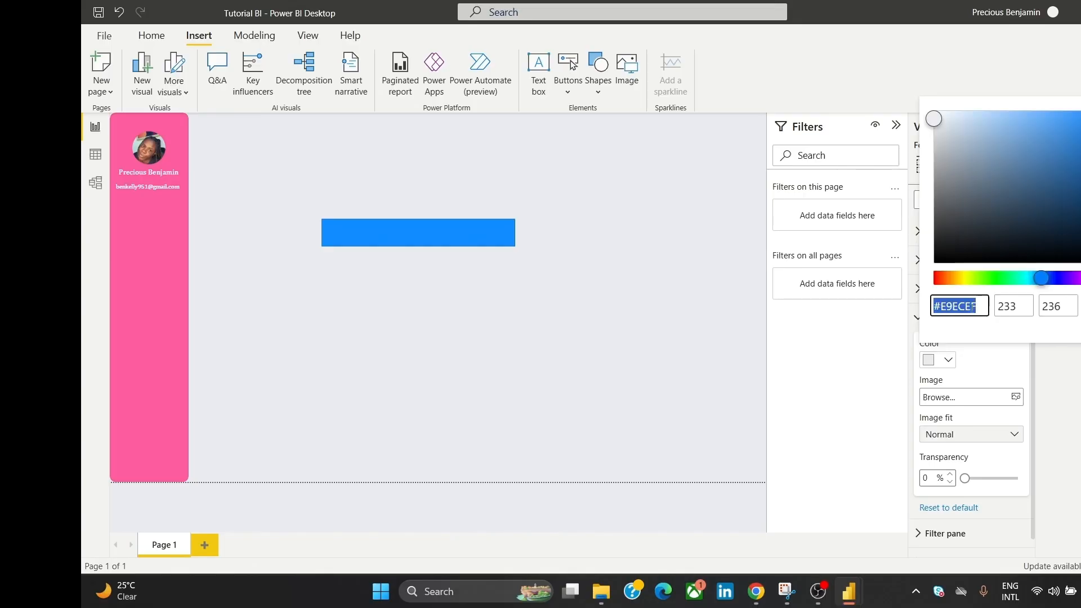
pyautogui.click(972, 306)
pyautogui.hotkey('ctrl', 'a')
pyautogui.click(452, 234)
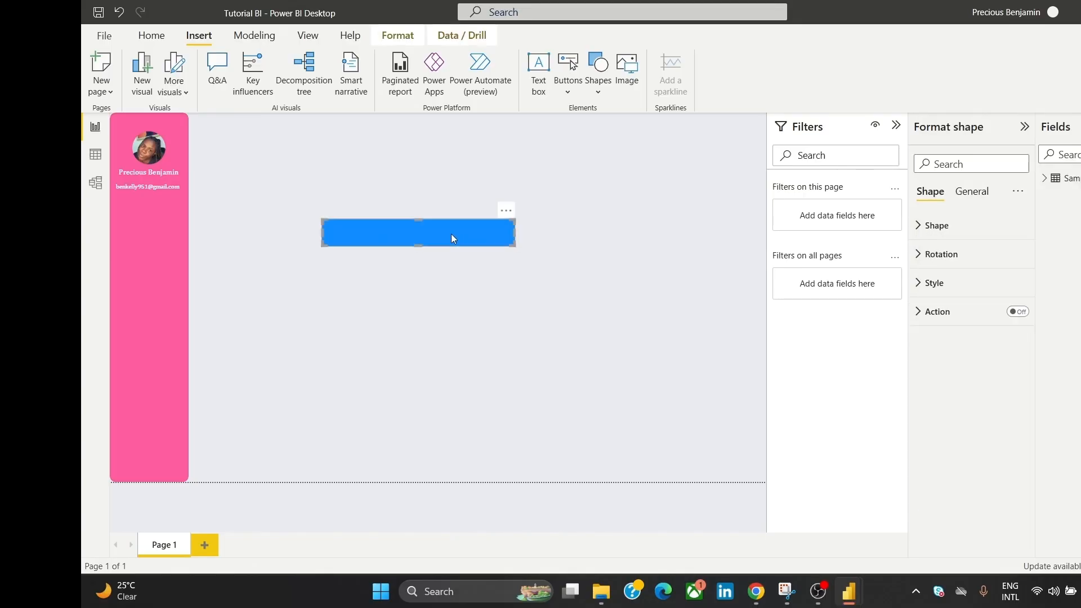
# Step: Turn off the bar's border and fill it with the light grey recent colour
pyautogui.click(940, 284)
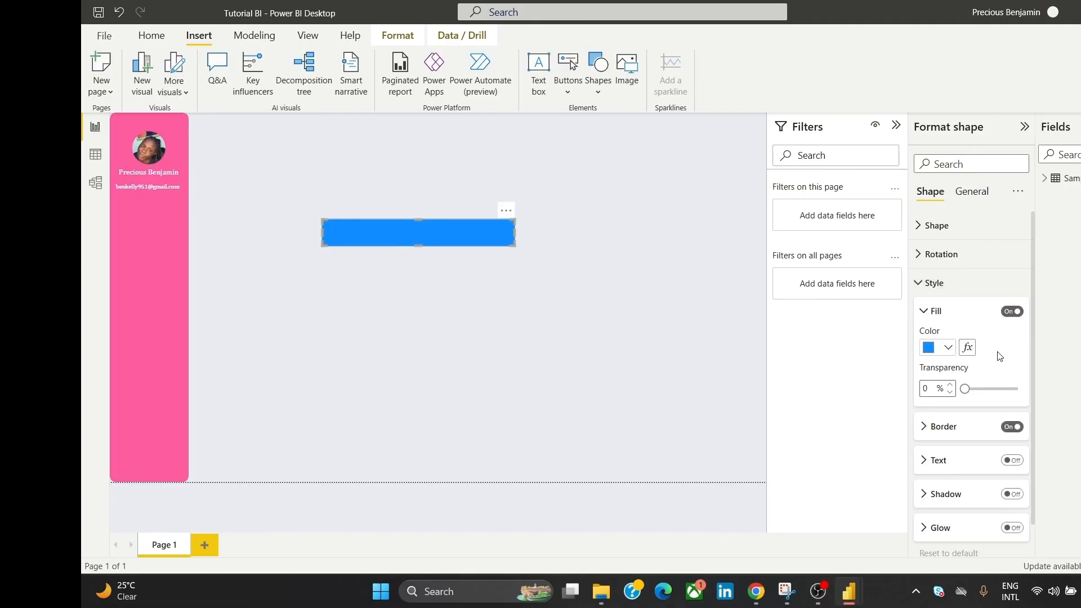
pyautogui.click(1013, 428)
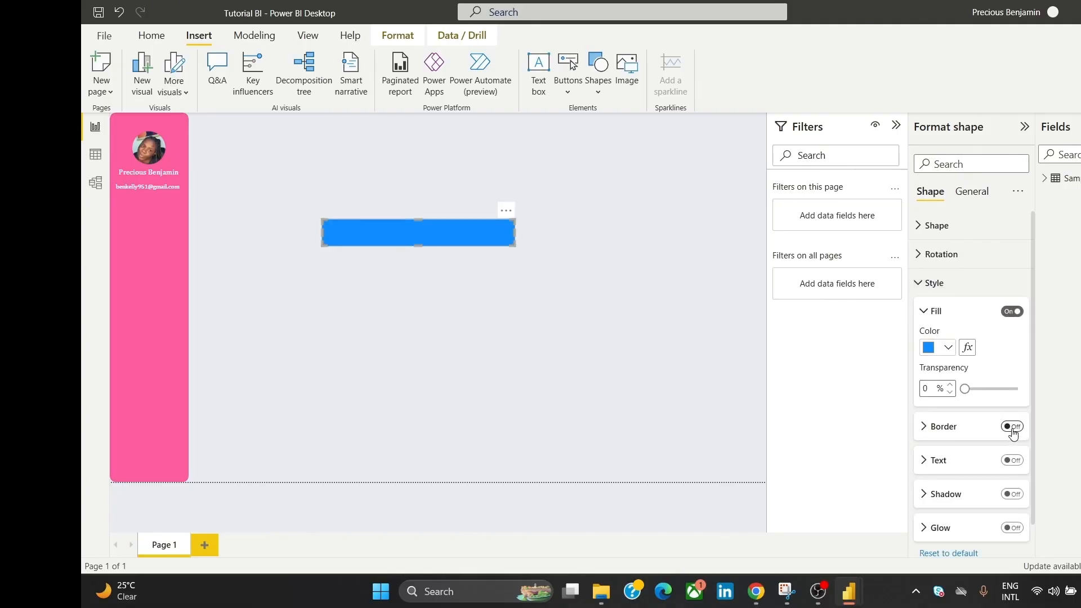
pyautogui.click(934, 349)
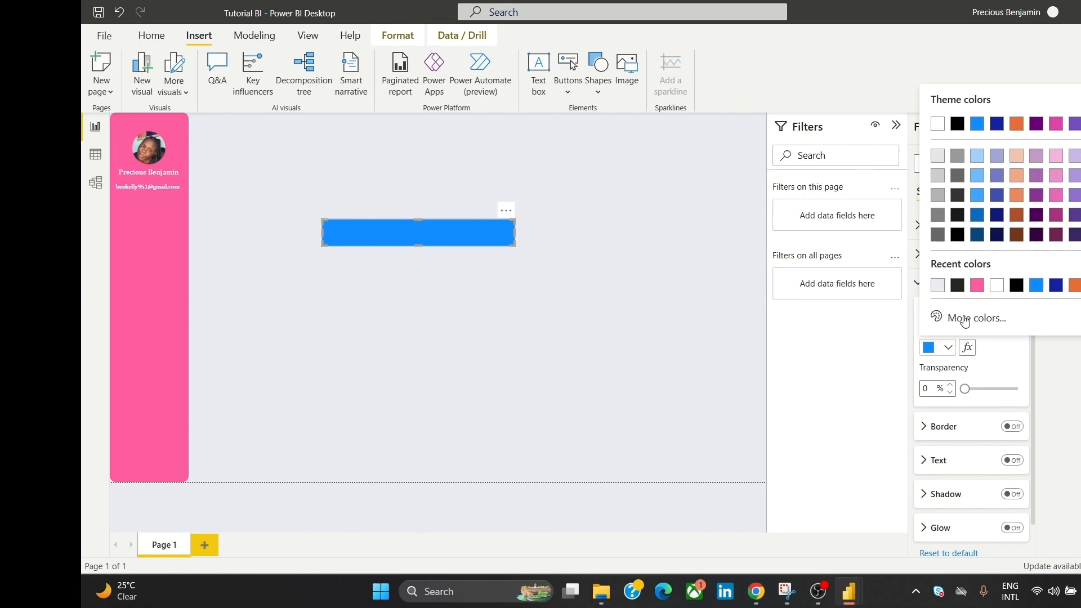
pyautogui.click(937, 286)
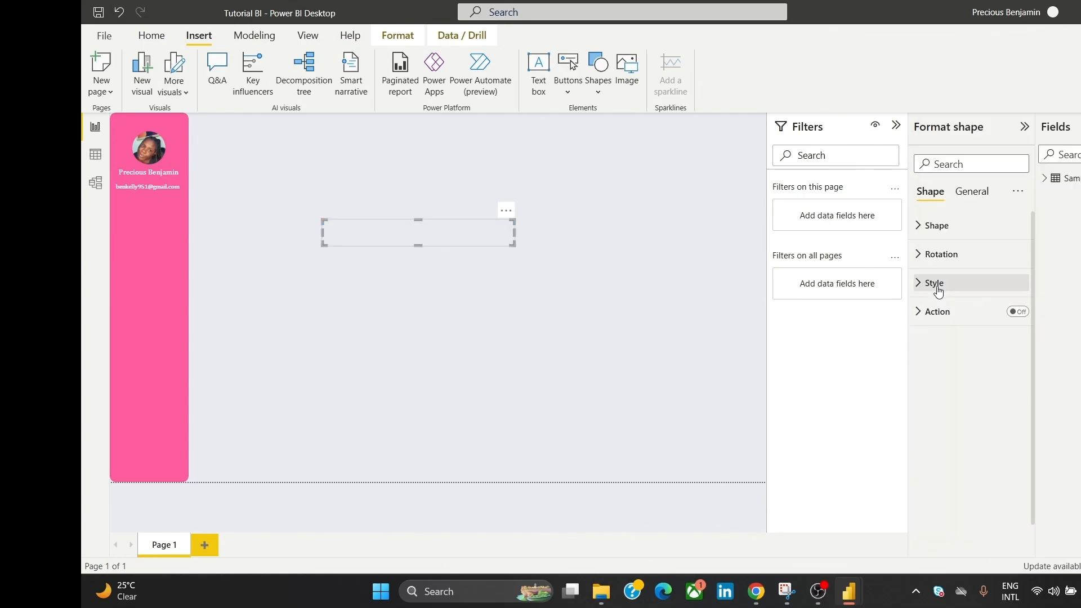
# Step: Round the bar's corners to 63 px and move it onto the pink sidebar
pyautogui.click(944, 226)
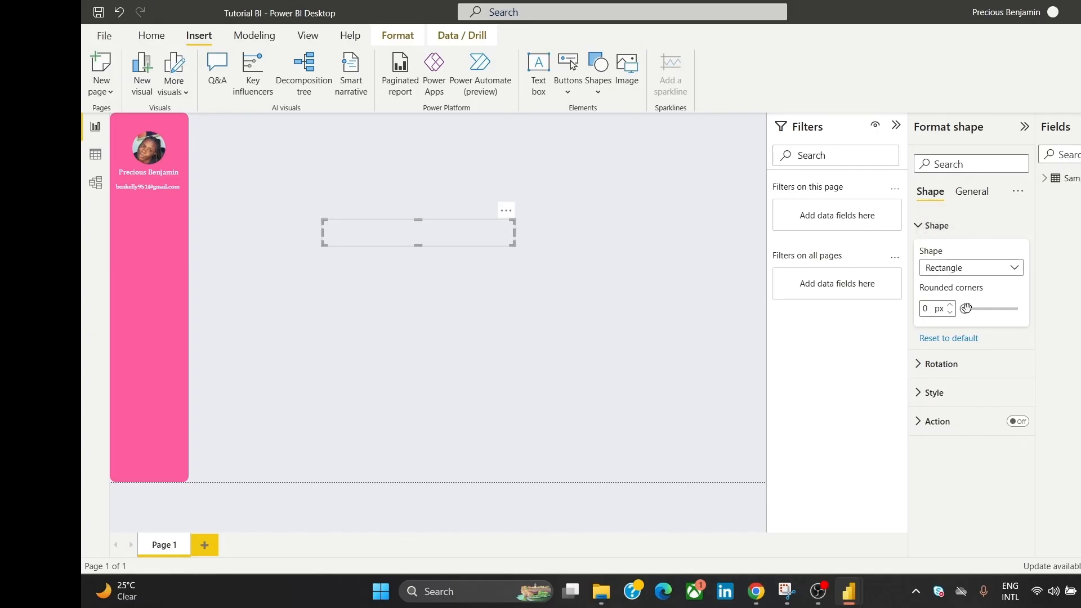
pyautogui.moveTo(966, 308); pyautogui.dragTo(994, 317)
pyautogui.moveTo(485, 234); pyautogui.dragTo(289, 224)
# Step: Nudge the rounded tab about 10 px left on the pink sidebar
pyautogui.click(397, 213)
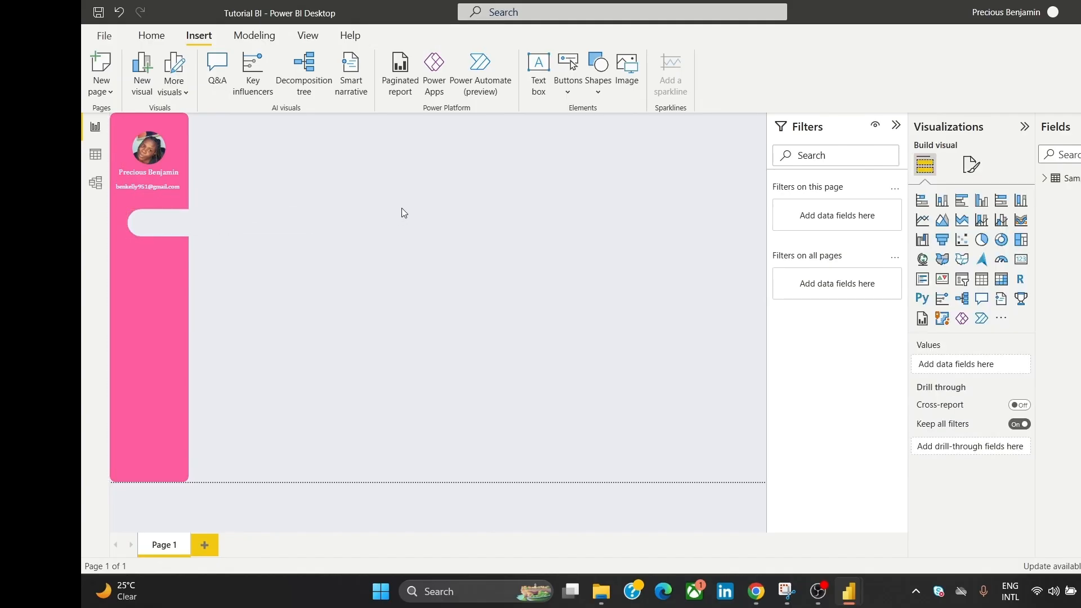
pyautogui.click(207, 224)
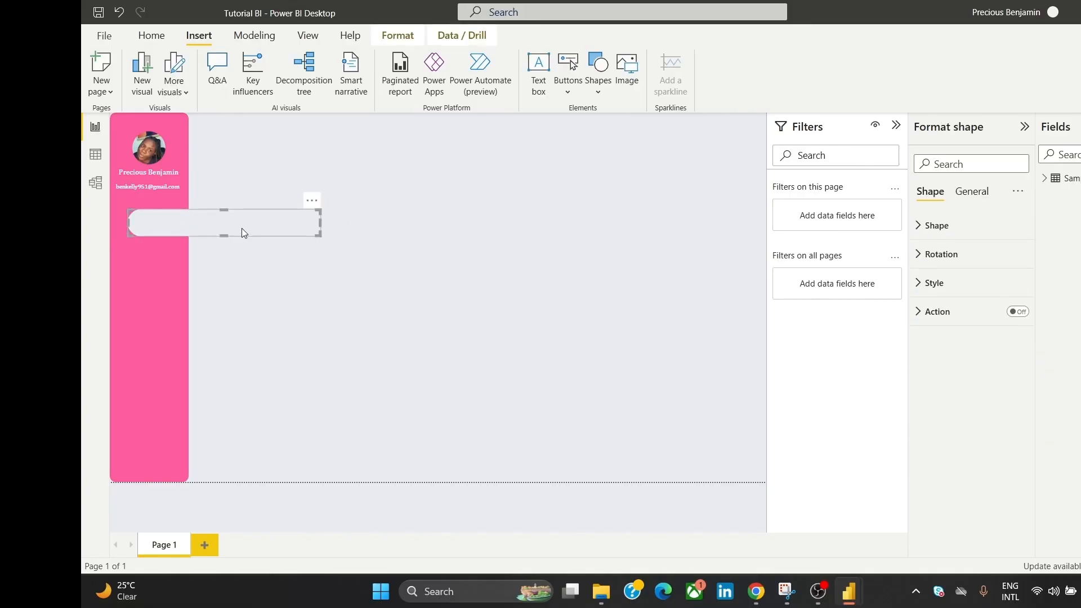
pyautogui.moveTo(238, 227); pyautogui.dragTo(232, 228)
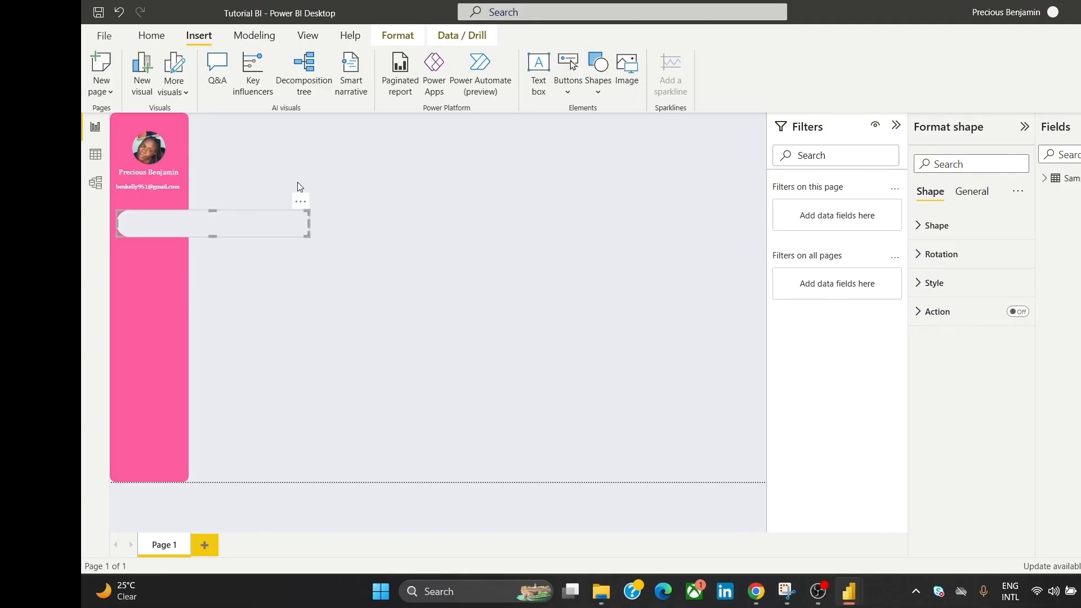
pyautogui.click(296, 168)
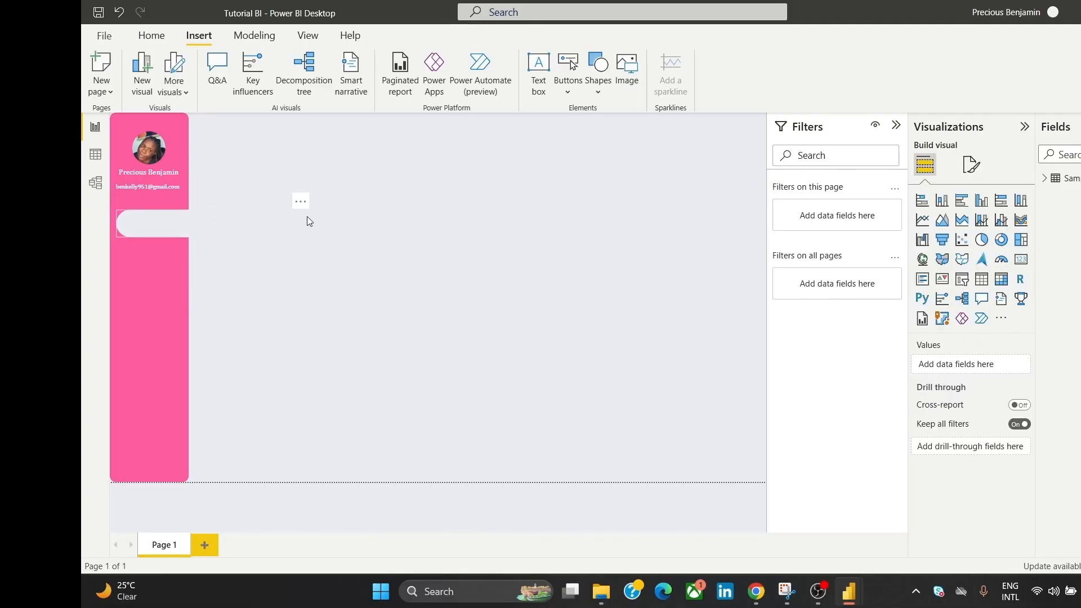
# Step: Check the tab's placement, then view the Pink dashboard.png reference image in Chrome
pyautogui.click(205, 228)
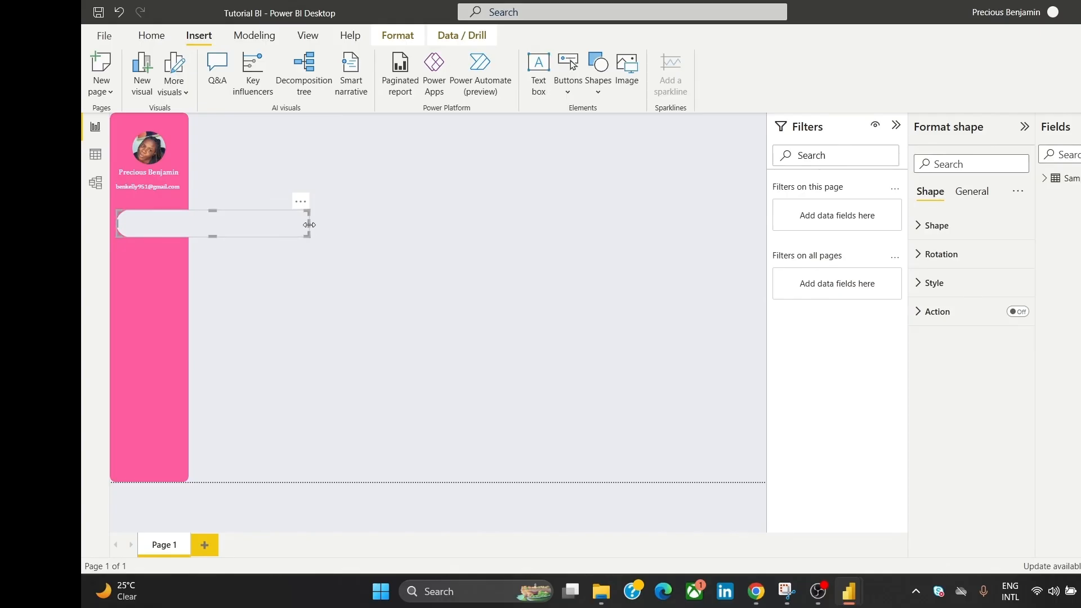
pyautogui.click(336, 195)
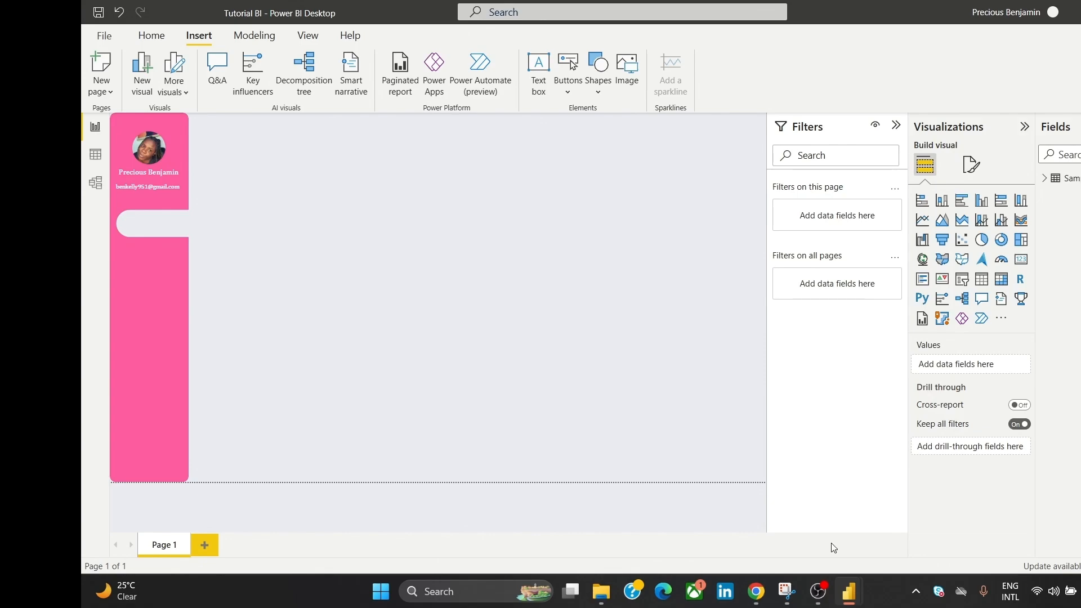
pyautogui.moveTo(744, 576)
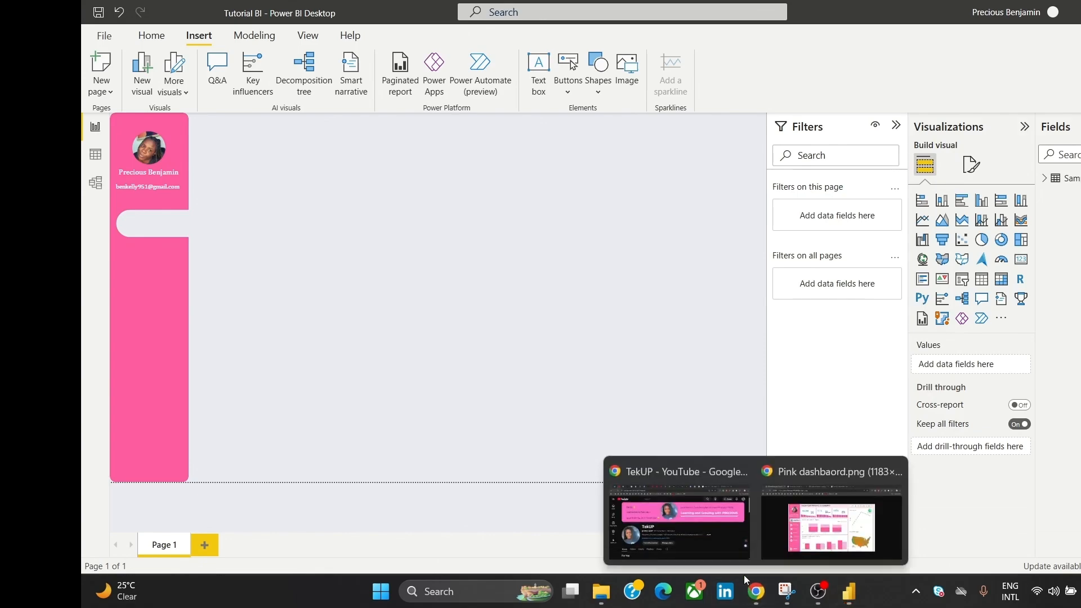
pyautogui.click(802, 532)
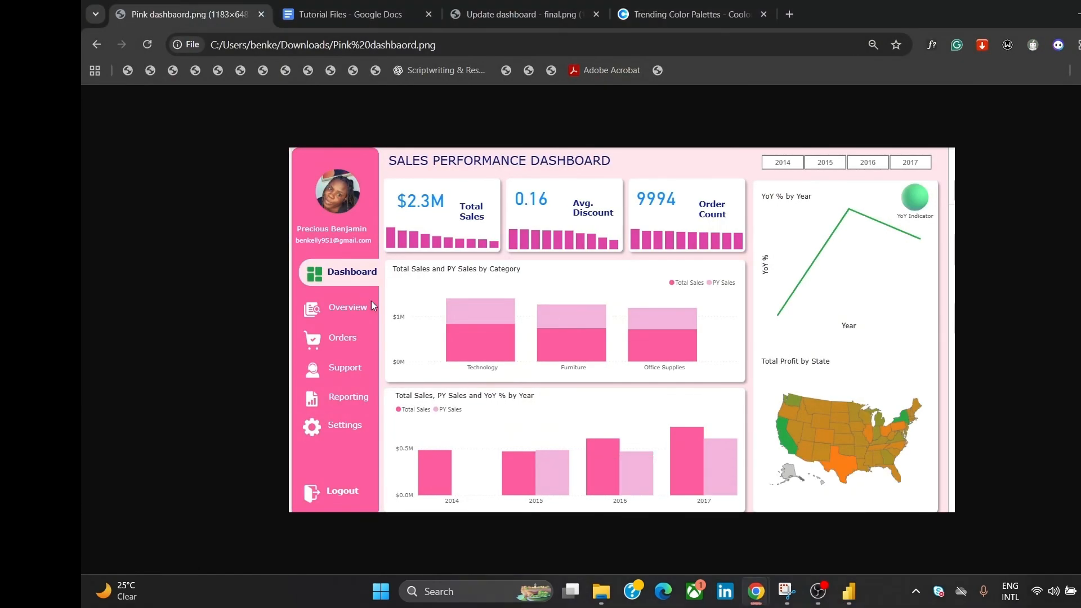
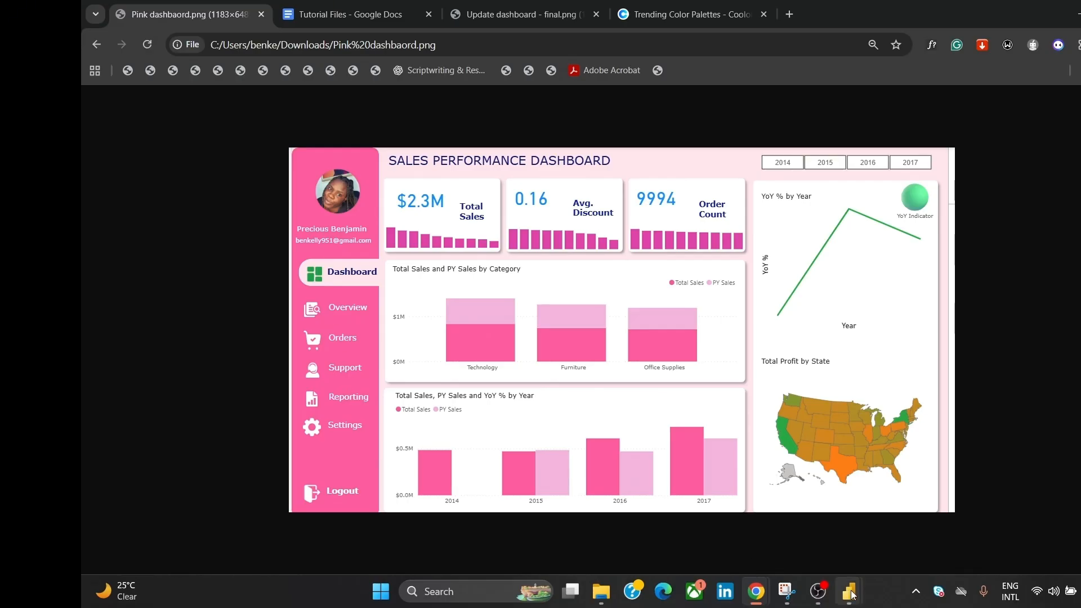
# Step: Switch from the Chrome reference image back to the Tutorial BI report in Power BI Desktop
pyautogui.moveTo(851, 593)
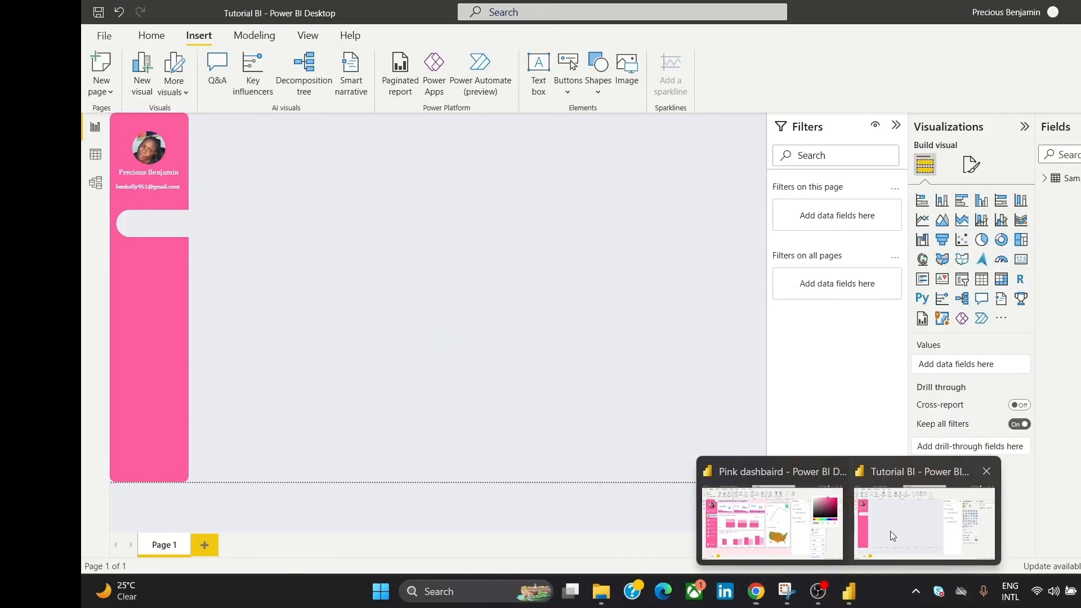
pyautogui.click(890, 531)
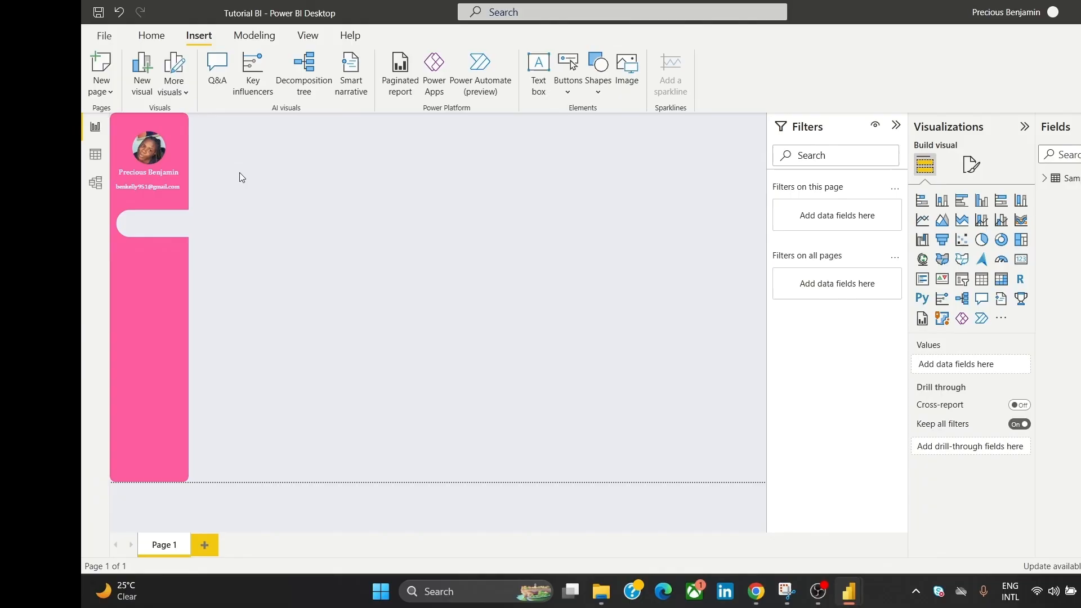
# Step: Add a text box reading 'Overview' in Cambria with its background turned off
pyautogui.click(538, 72)
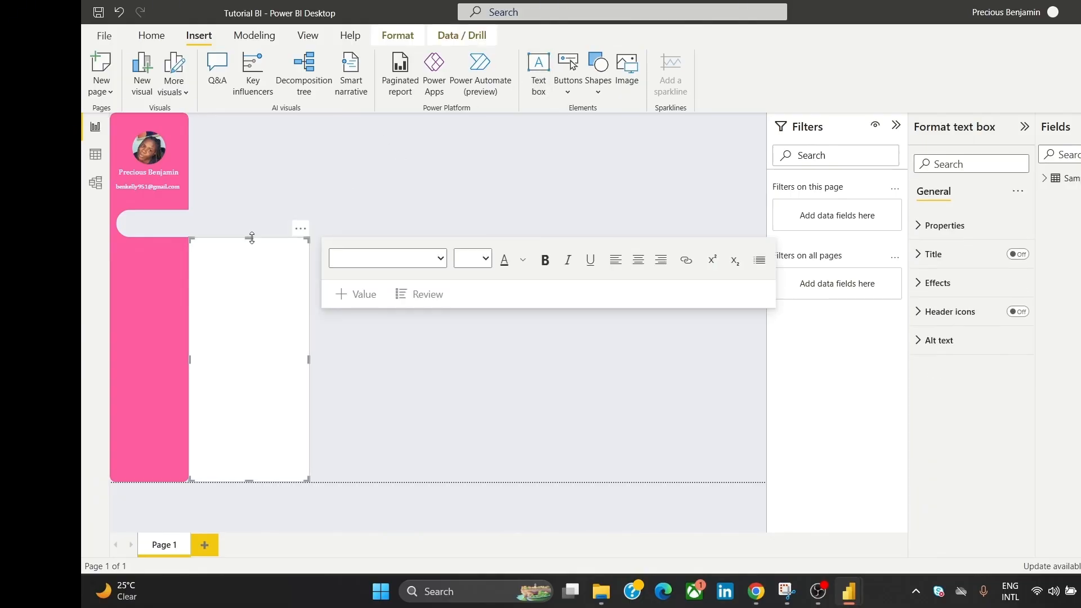
pyautogui.moveTo(249, 238); pyautogui.dragTo(384, 322)
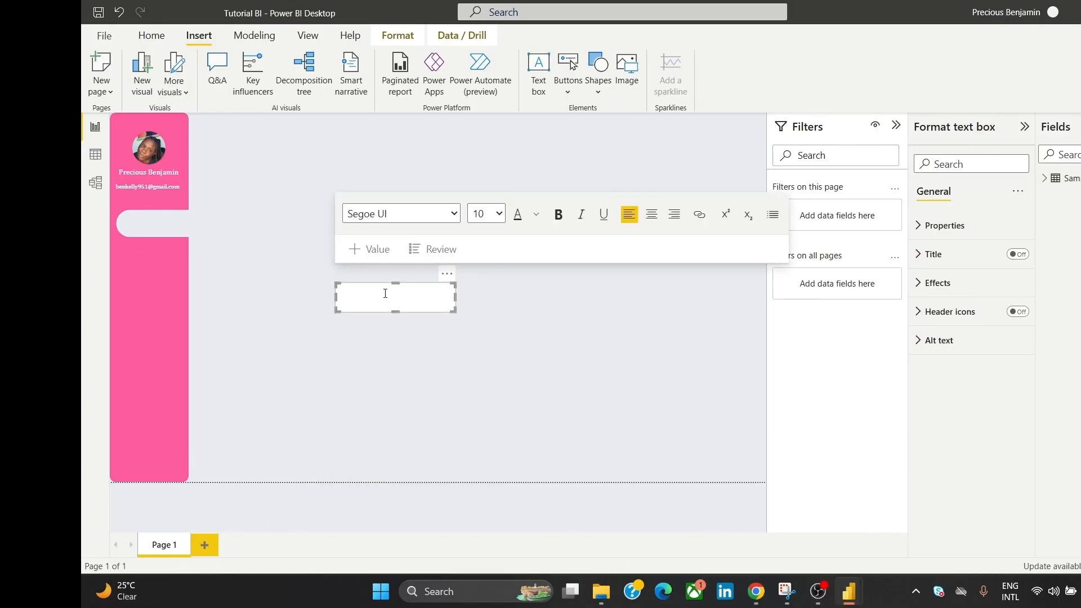
pyautogui.write('Overview')
pyautogui.doubleClick(379, 288)
pyautogui.click(453, 220)
pyautogui.click(385, 314)
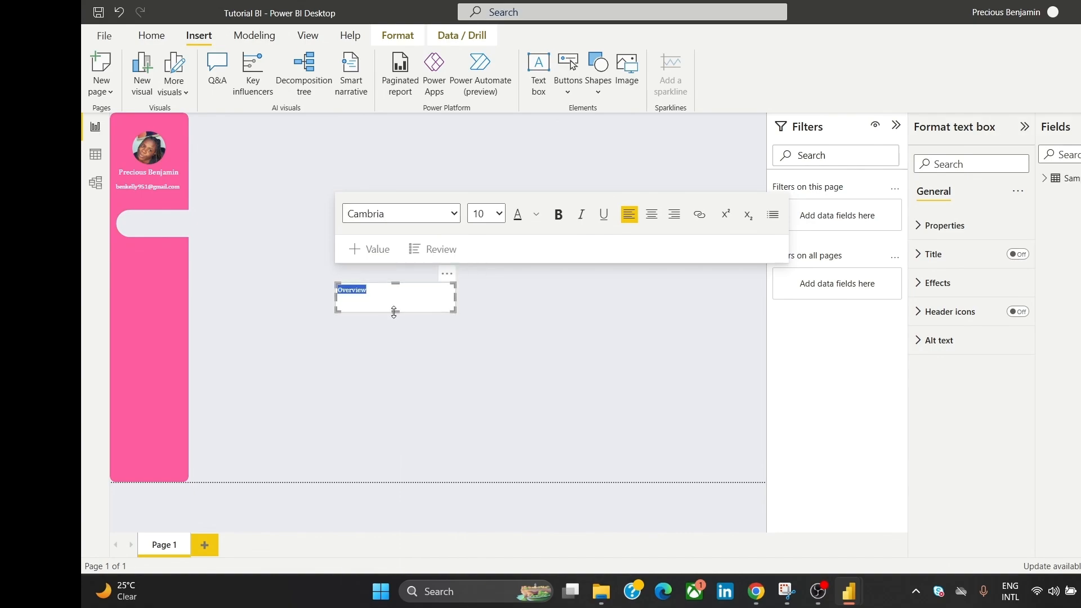
pyautogui.moveTo(394, 312)
pyautogui.mouseDown()
pyautogui.moveTo(401, 299)
pyautogui.moveTo(406, 308)
pyautogui.mouseUp()
pyautogui.click(939, 282)
pyautogui.click(1012, 311)
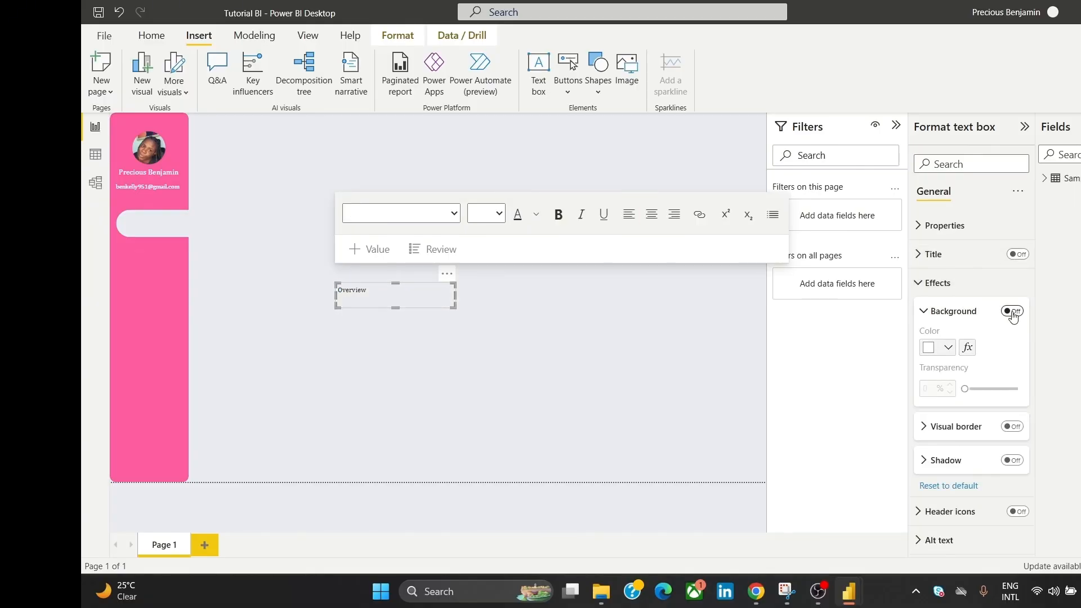
# Step: Make the Overview text white at size 11 and narrow the box into the sidebar
pyautogui.click(410, 292)
pyautogui.doubleClick(409, 293)
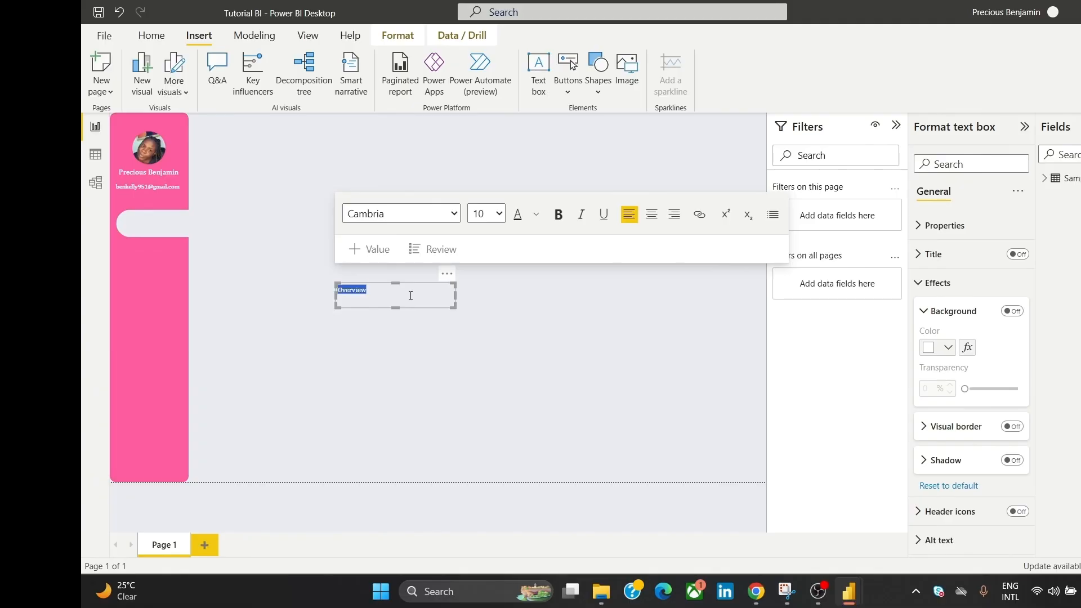
pyautogui.click(537, 224)
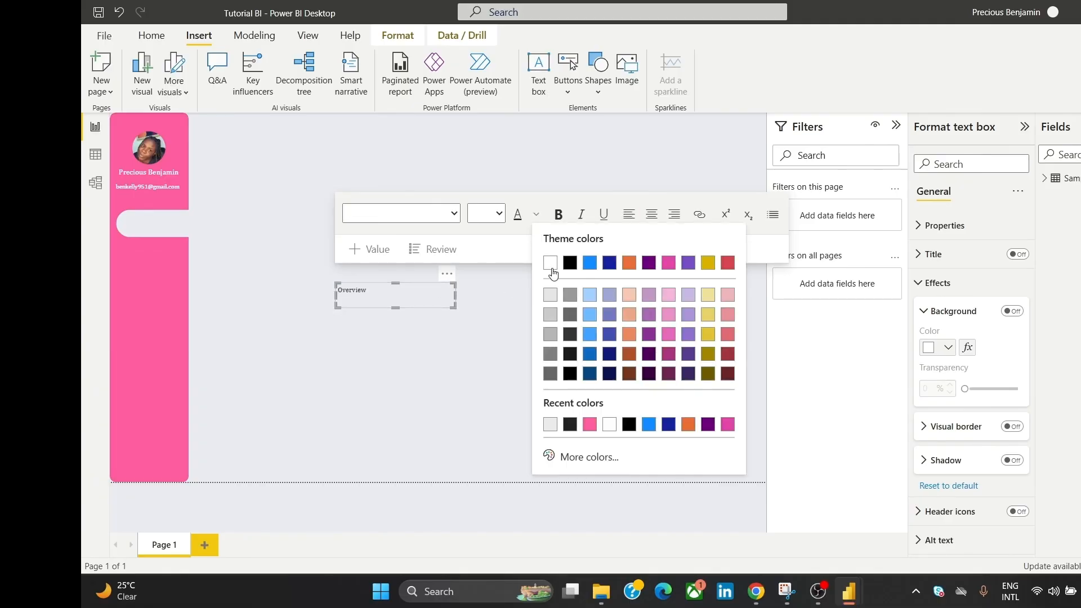
pyautogui.click(550, 271)
pyautogui.click(499, 214)
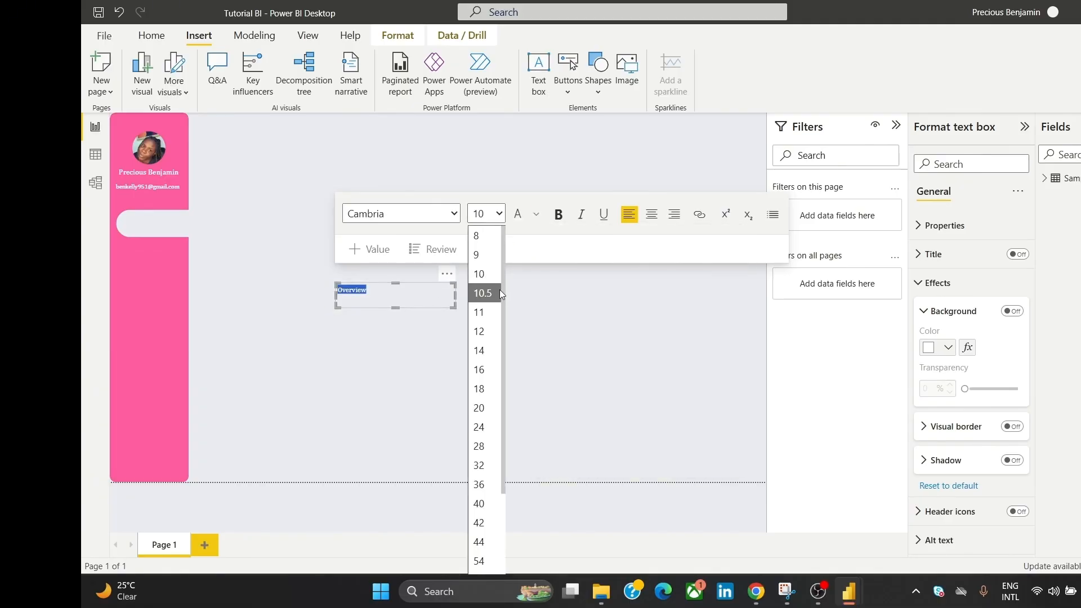
pyautogui.click(494, 313)
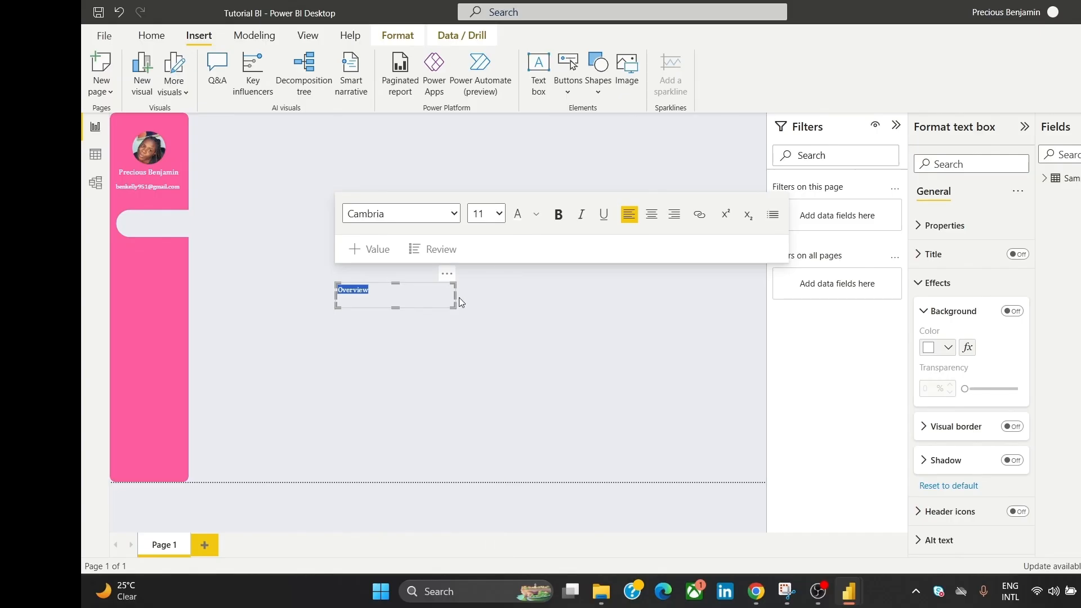
pyautogui.moveTo(457, 296); pyautogui.dragTo(188, 251)
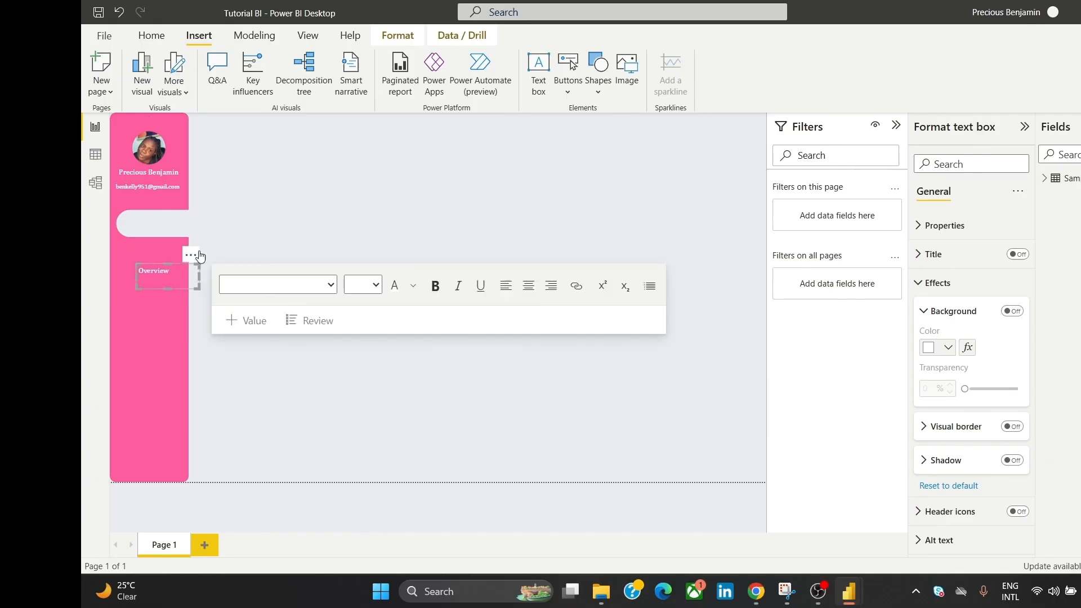
pyautogui.click(263, 206)
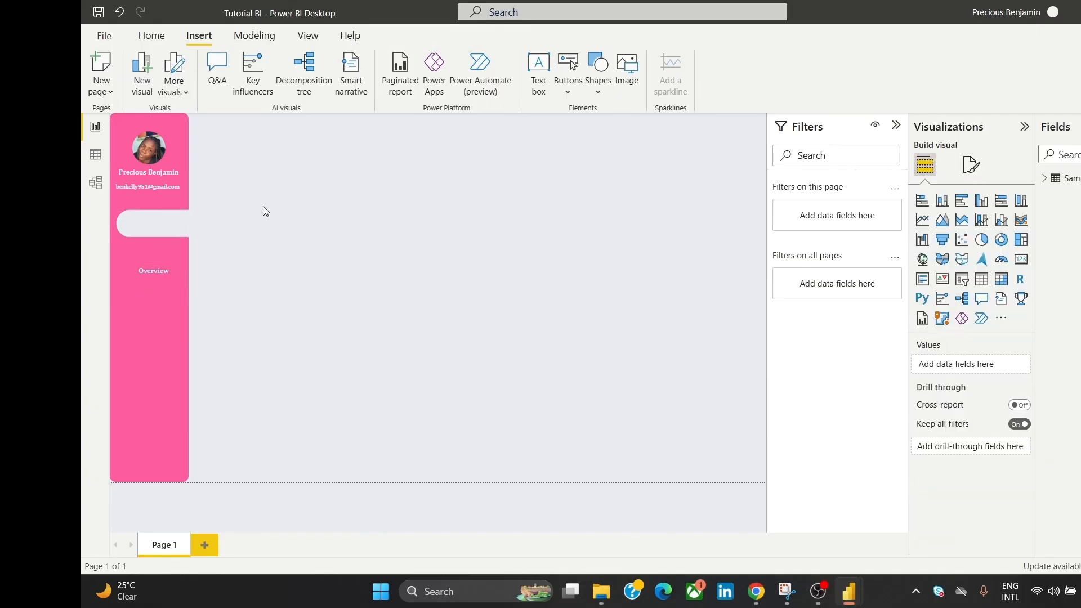
# Step: Enlarge the Overview label's font to 12, then to 14
pyautogui.click(165, 270)
pyautogui.doubleClick(165, 270)
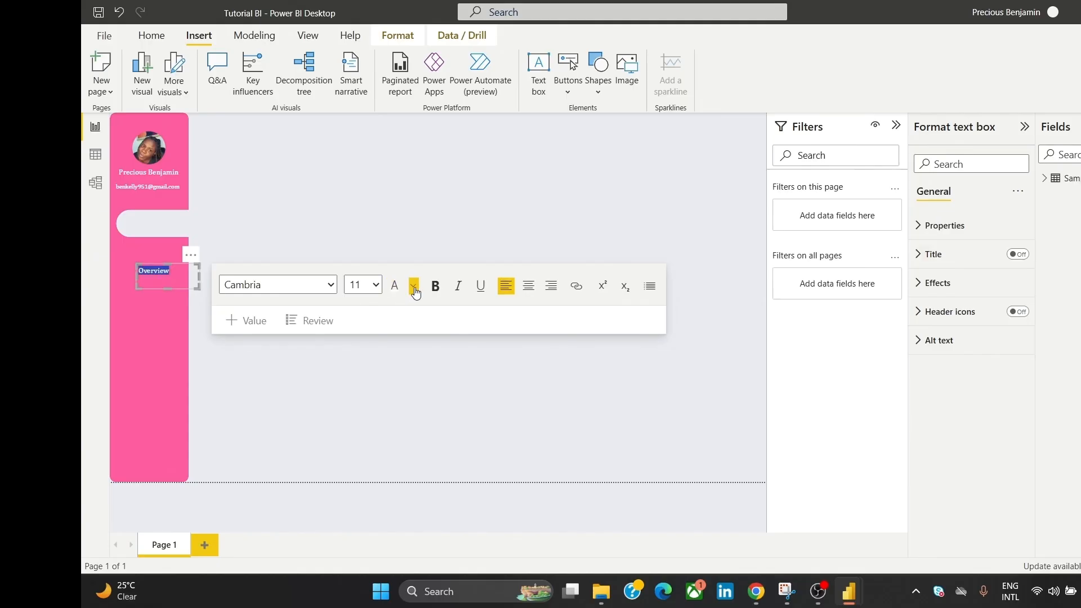
pyautogui.click(375, 285)
pyautogui.click(366, 403)
pyautogui.click(360, 251)
pyautogui.click(156, 269)
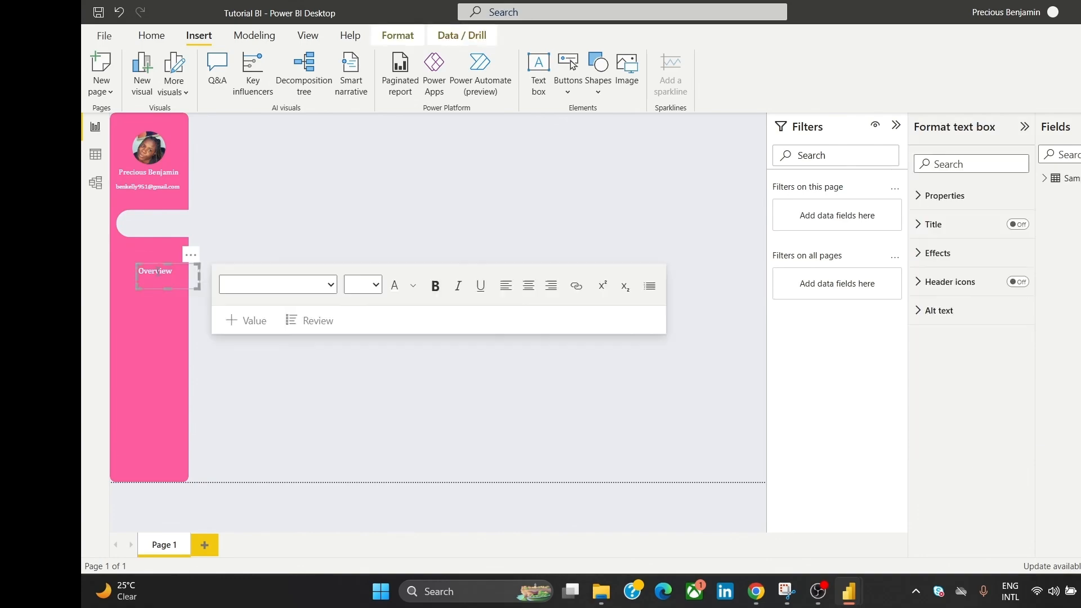
pyautogui.doubleClick(156, 270)
pyautogui.click(376, 285)
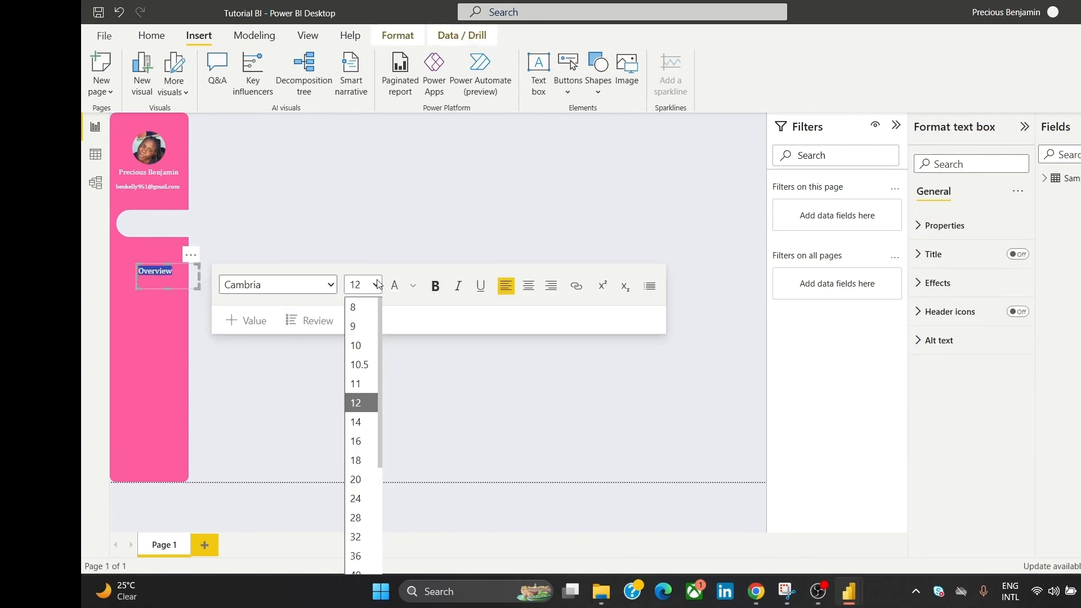
pyautogui.click(360, 421)
pyautogui.click(364, 222)
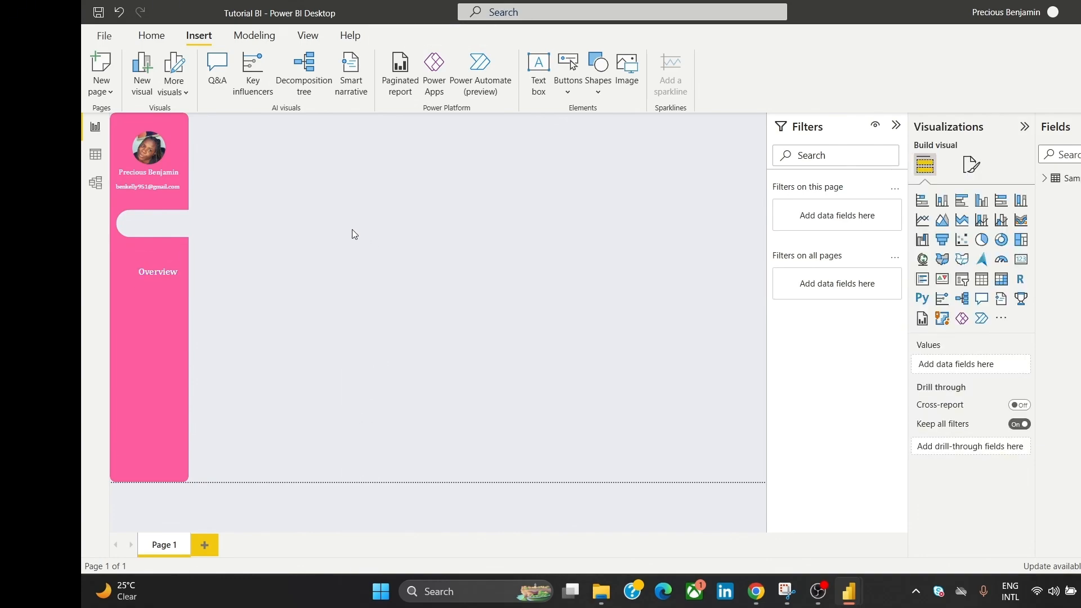
# Step: Narrow the Overview label slightly and paste a copy just below it
pyautogui.click(169, 272)
pyautogui.moveTo(201, 275); pyautogui.dragTo(186, 276)
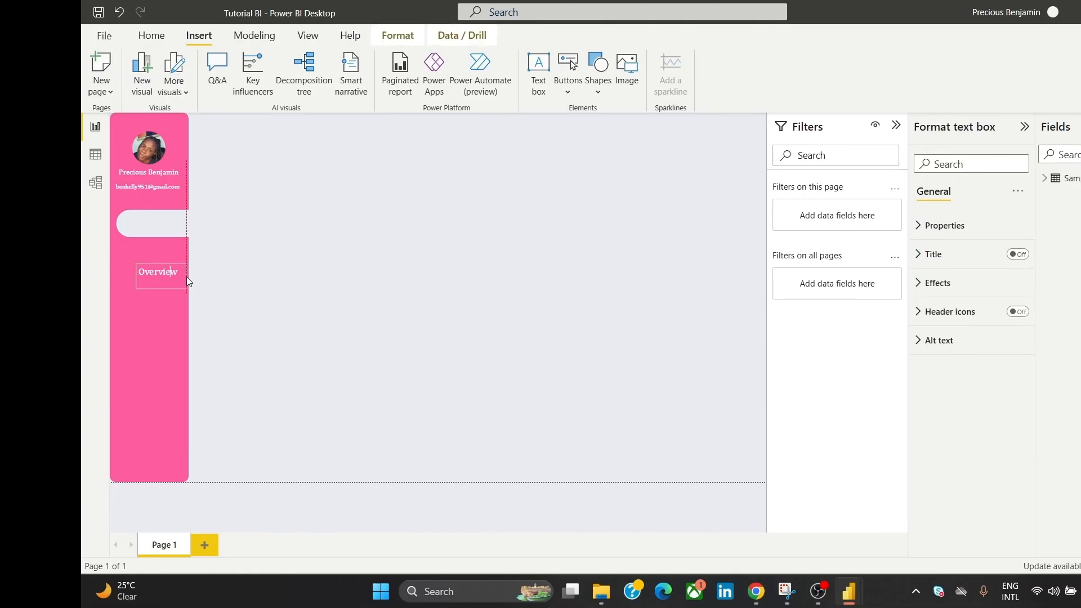
pyautogui.click(216, 231)
pyautogui.click(176, 285)
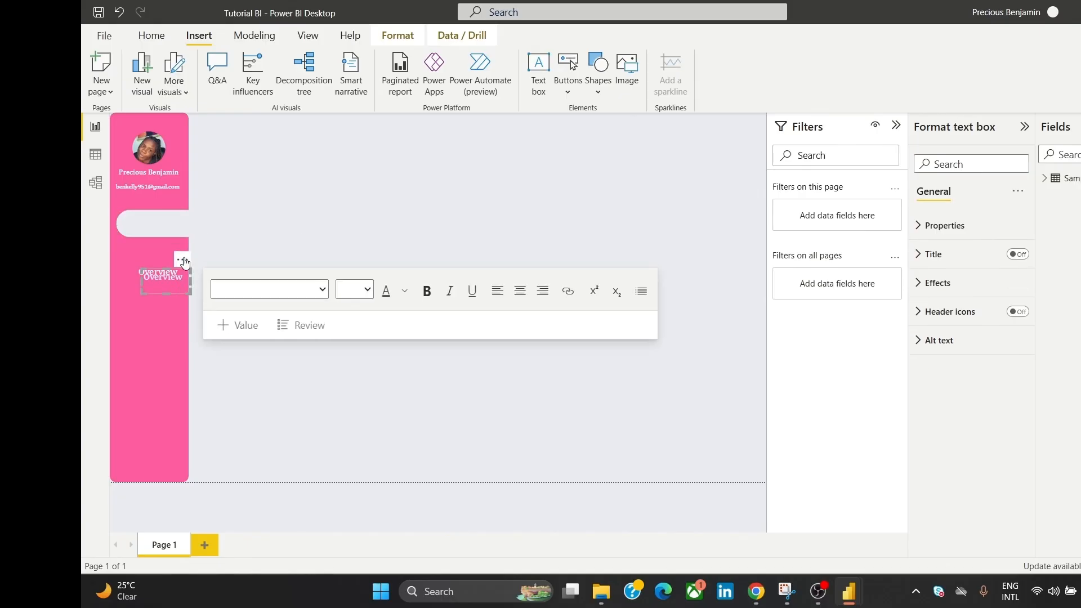
pyautogui.hotkey('ctrl', 'v')
pyautogui.moveTo(181, 277); pyautogui.dragTo(178, 275)
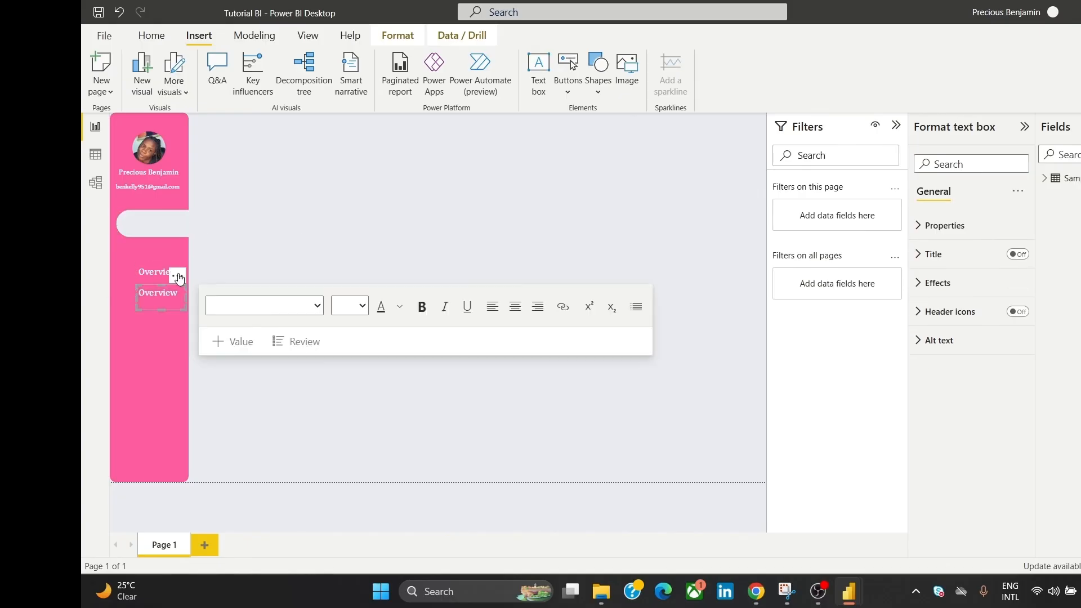
# Step: Rename the copy to 'Orders' and nudge the white tab slightly up
pyautogui.moveTo(756, 591)
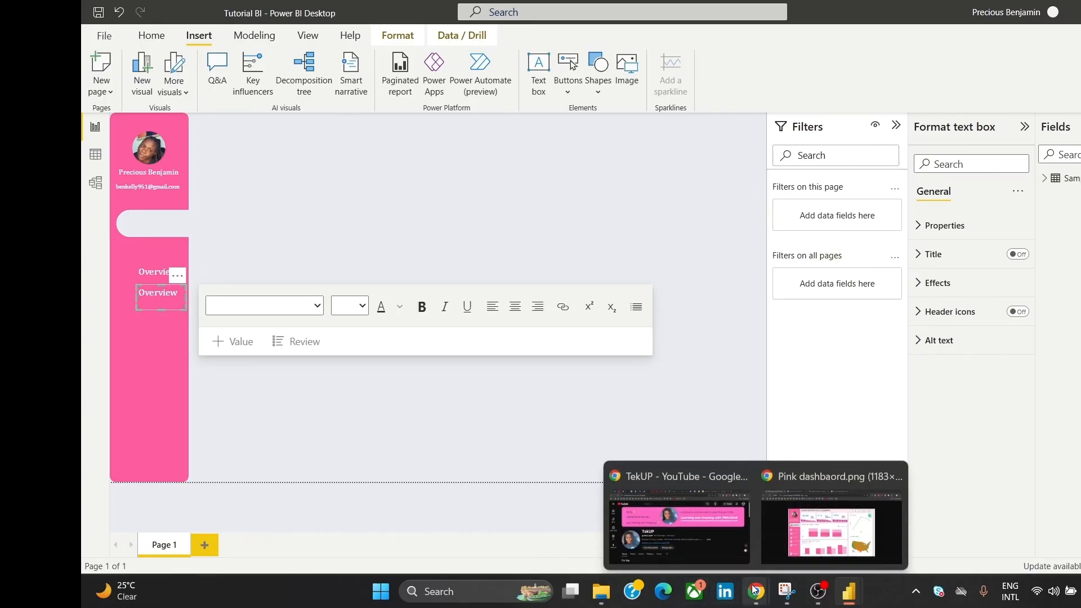
pyautogui.moveTo(793, 522)
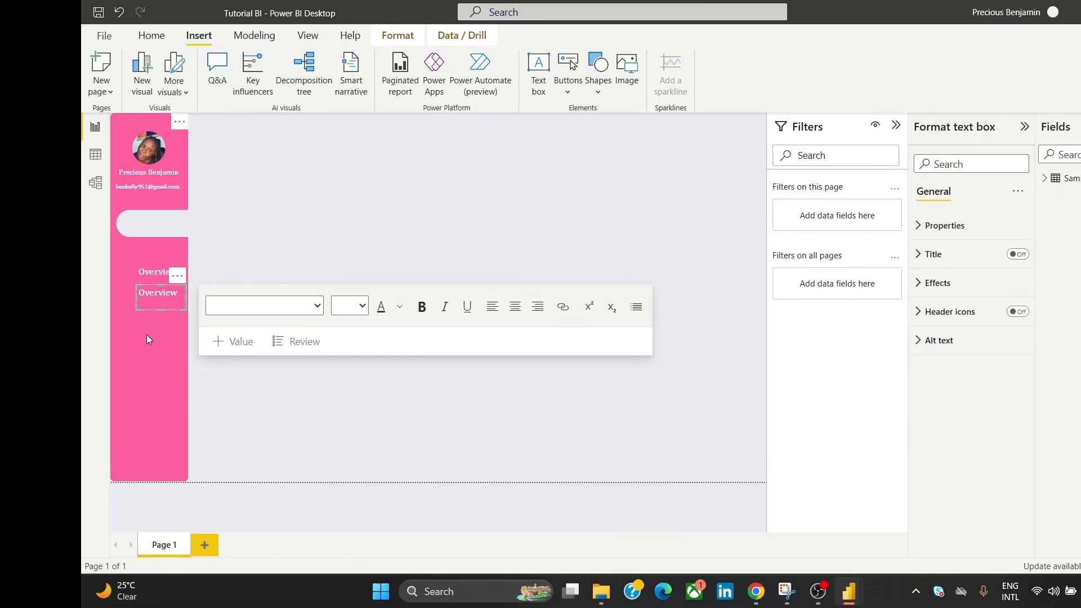
pyautogui.doubleClick(150, 292)
pyautogui.write('Orders')
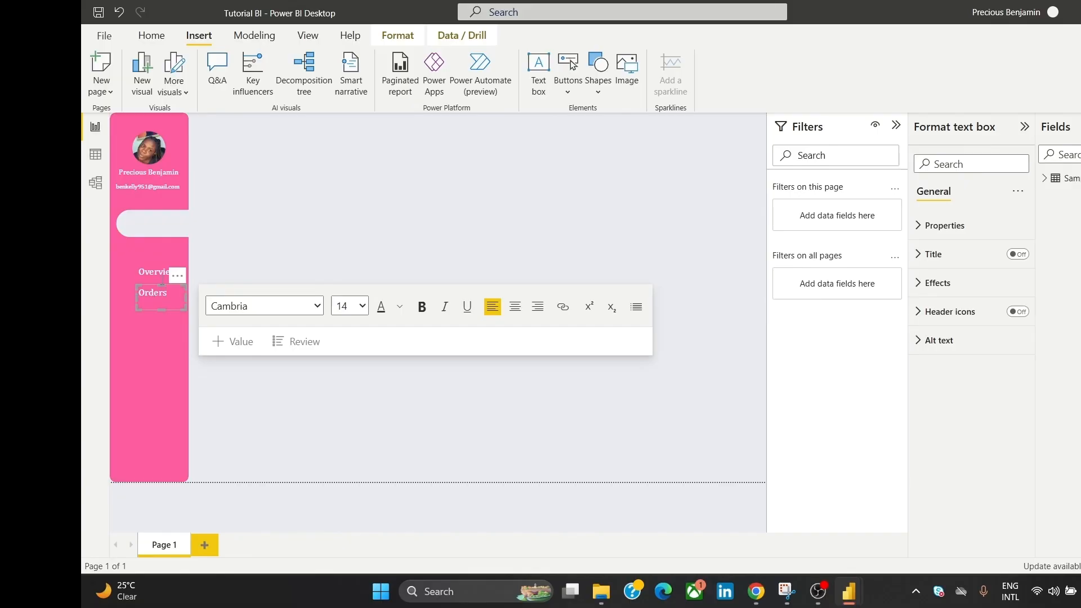
pyautogui.click(245, 229)
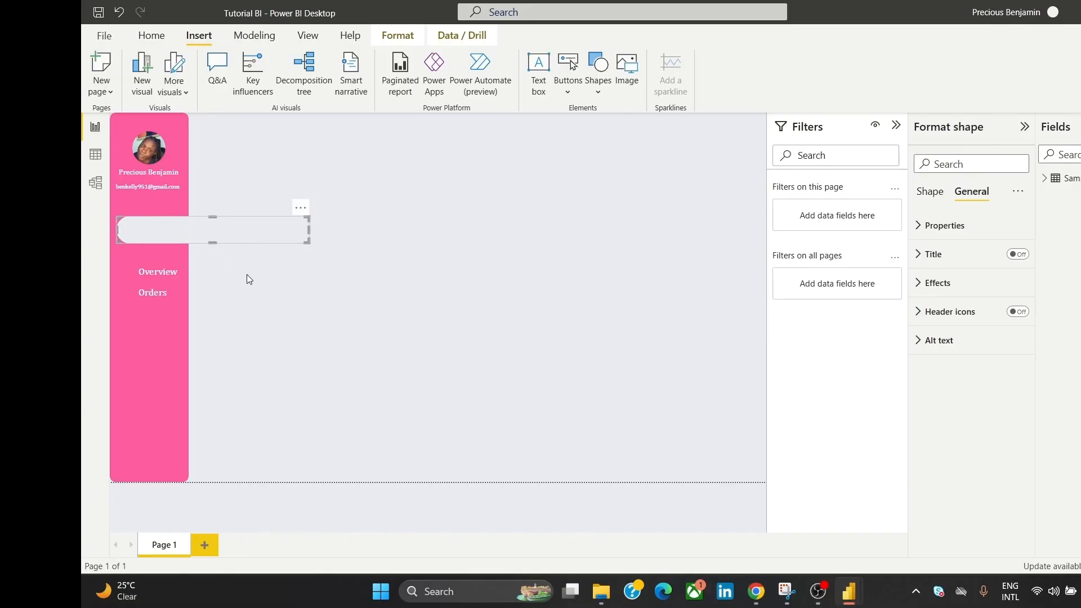
pyautogui.hotkey('ctrl', 'z')
# Step: Paste another Overview copy below Orders and select its text for replacement
pyautogui.hotkey('ctrl', 'v')
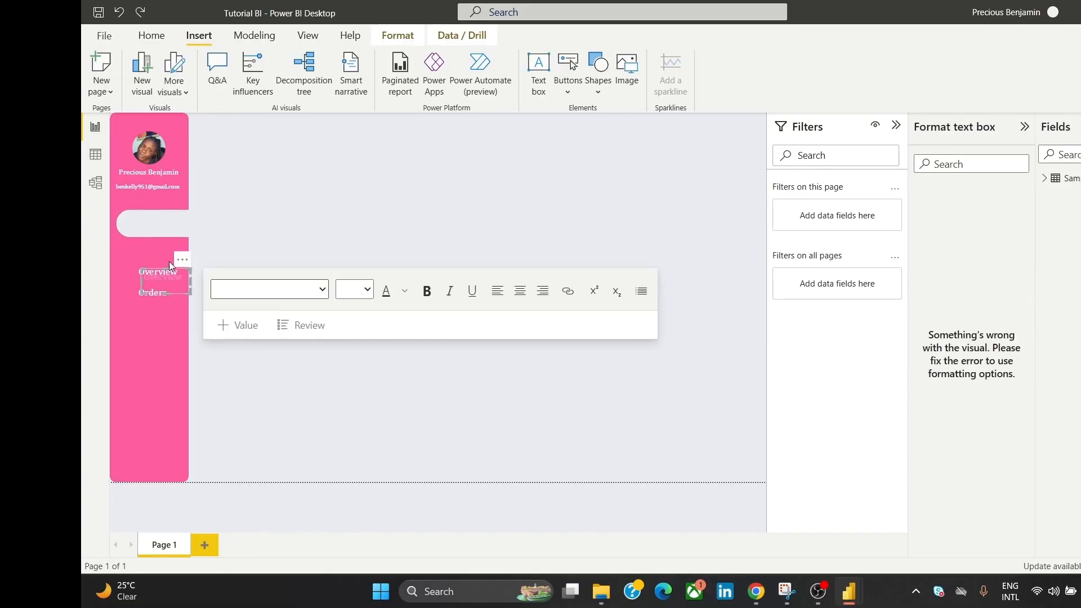
pyautogui.moveTo(185, 264); pyautogui.dragTo(180, 299)
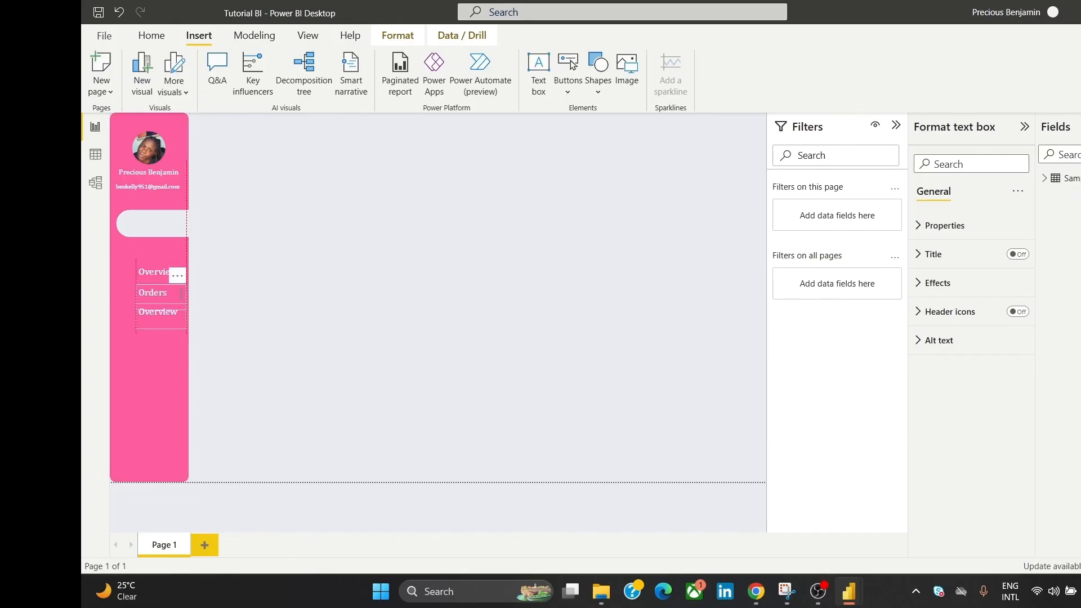
pyautogui.click(234, 273)
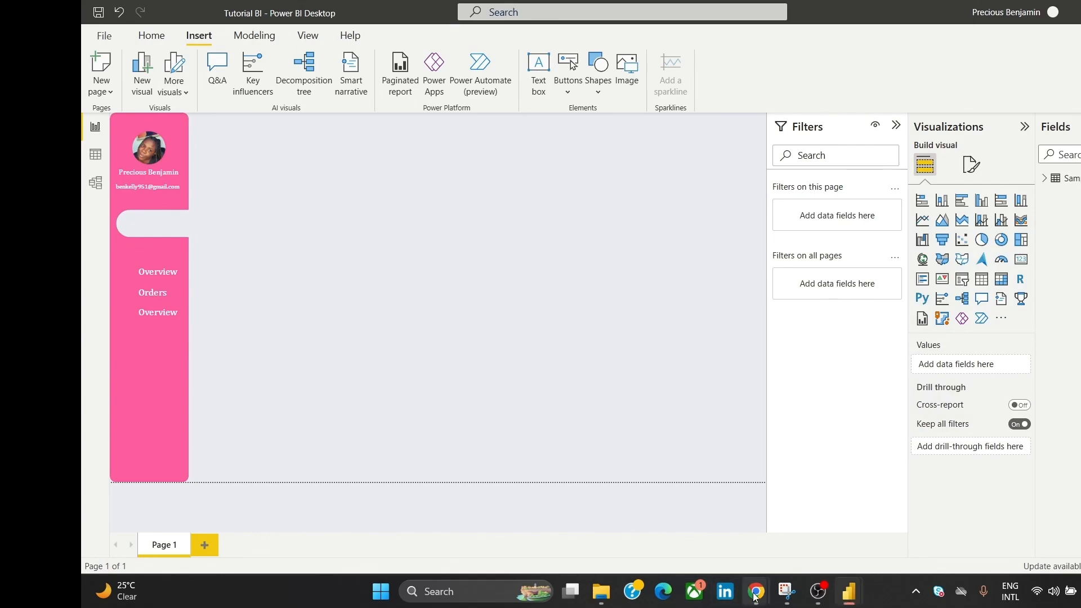
pyautogui.moveTo(756, 591)
pyautogui.moveTo(784, 539)
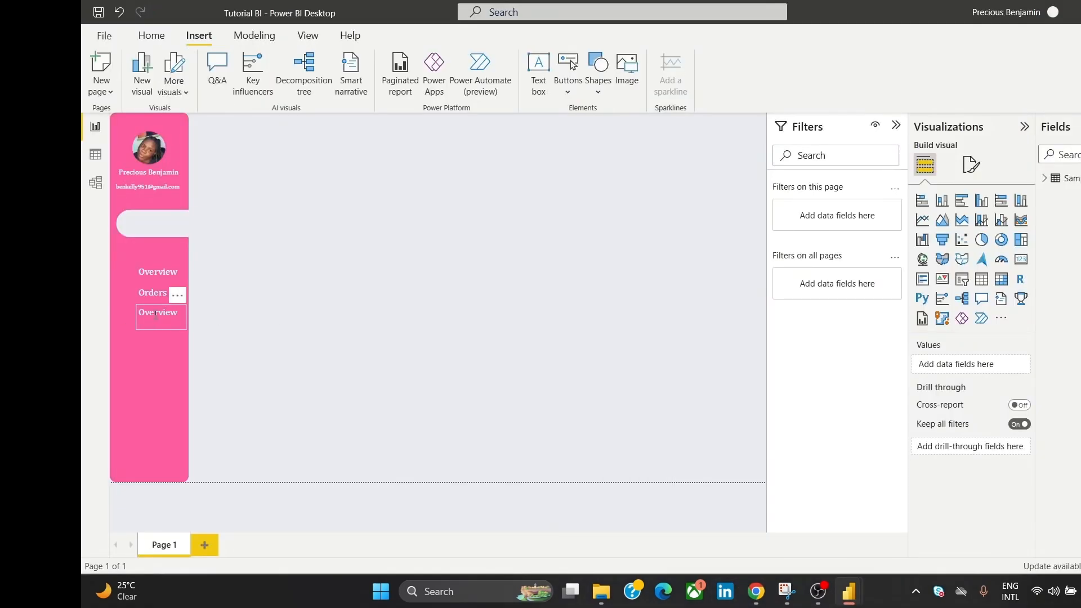
pyautogui.doubleClick(156, 313)
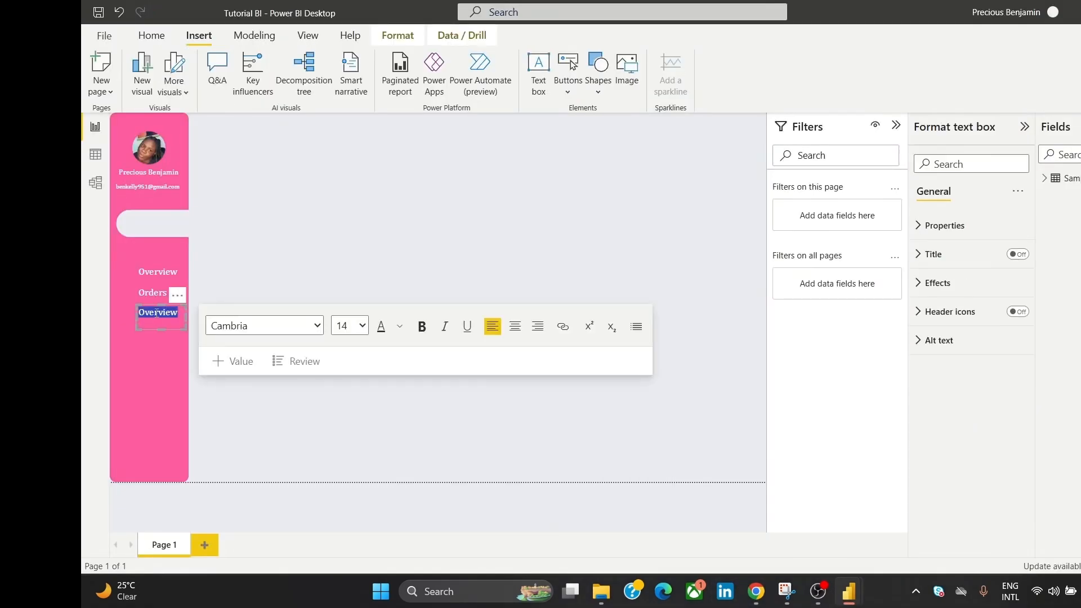
# Step: Rename the third label 'Support' and add a 'Reporting' label below it
pyautogui.write('Support')
pyautogui.click(243, 270)
pyautogui.hotkey('ctrl', 'v')
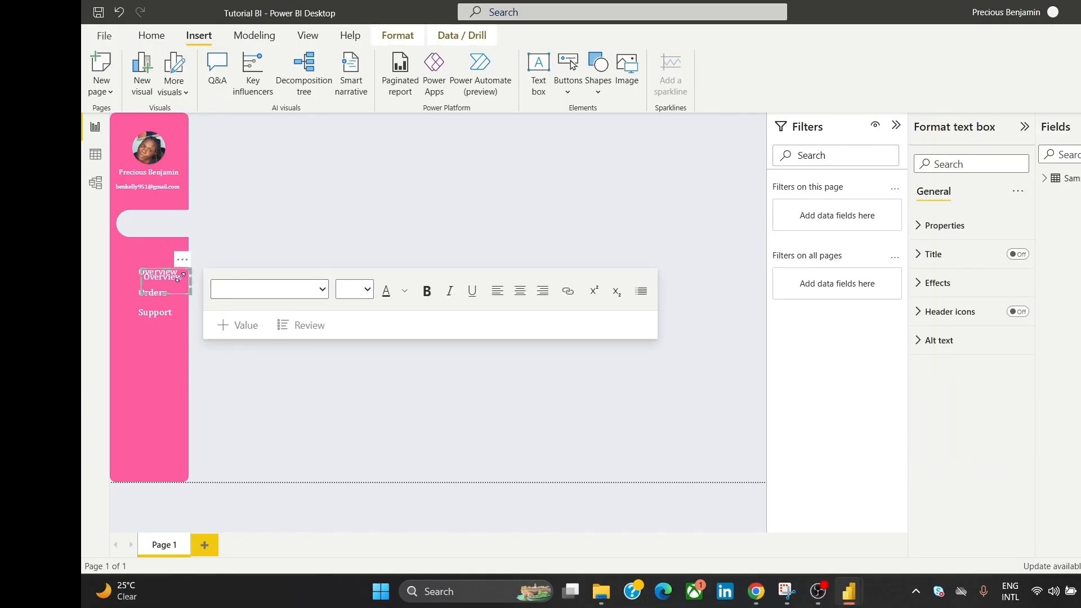
pyautogui.moveTo(179, 269); pyautogui.dragTo(172, 318)
pyautogui.click(167, 331)
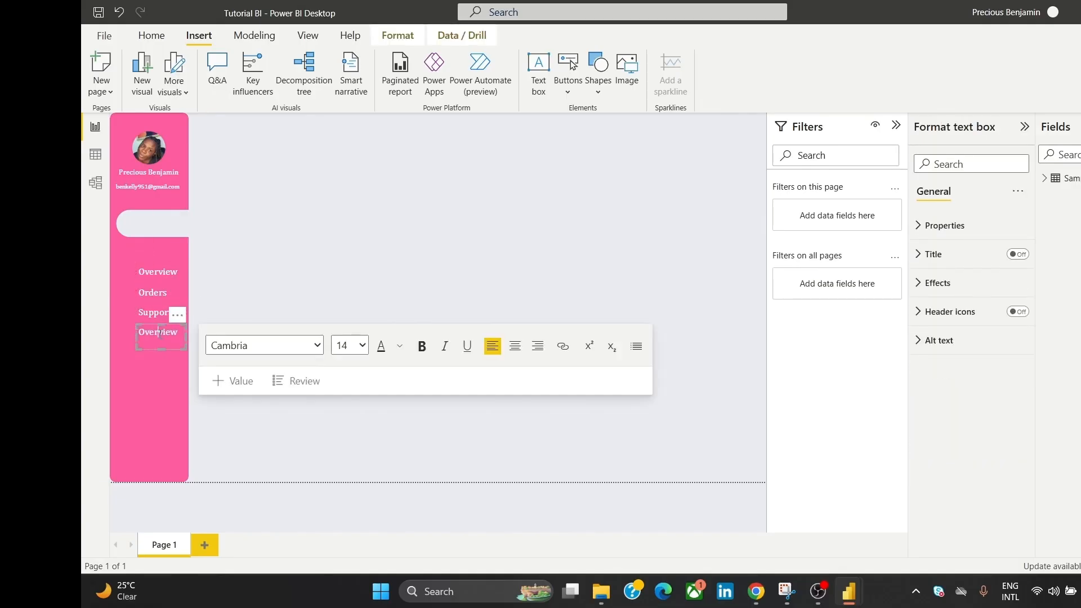
pyautogui.doubleClick(167, 331)
pyautogui.write('Reporting')
pyautogui.click(291, 213)
# Step: Paste another label copy below Reporting and rename it 'Settings'
pyautogui.click(259, 323)
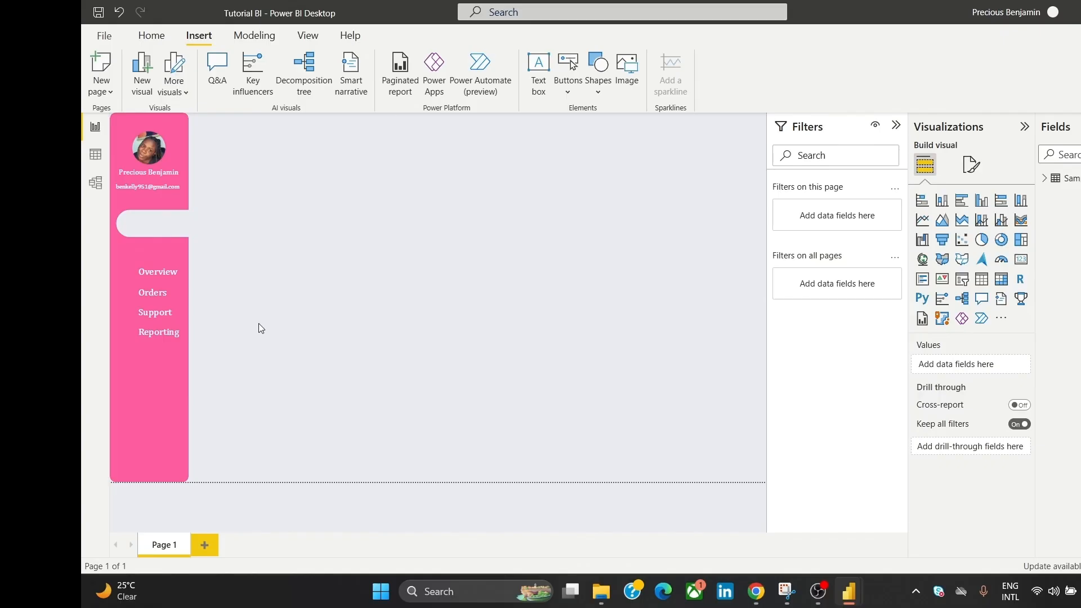
pyautogui.hotkey('ctrl', 'v')
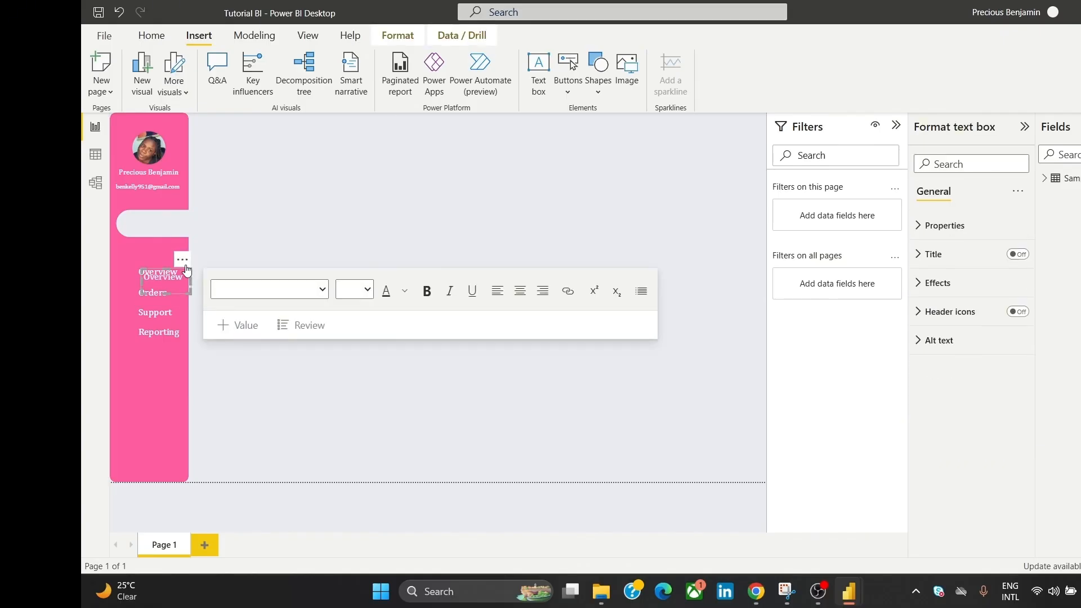
pyautogui.moveTo(187, 270); pyautogui.dragTo(177, 343)
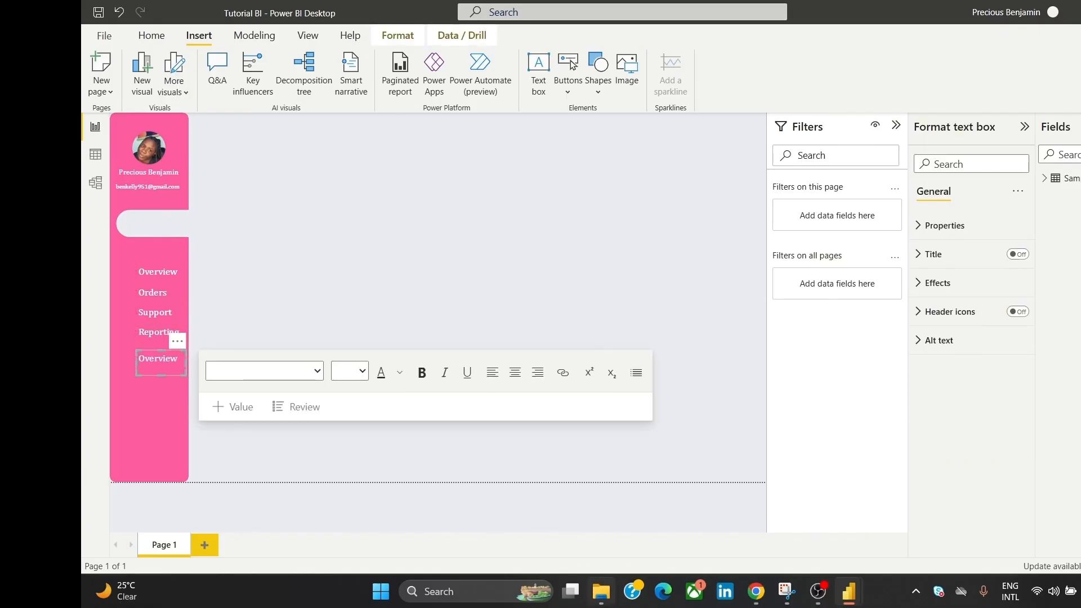
pyautogui.moveTo(755, 591)
pyautogui.moveTo(799, 542)
pyautogui.doubleClick(160, 361)
pyautogui.write('Se')
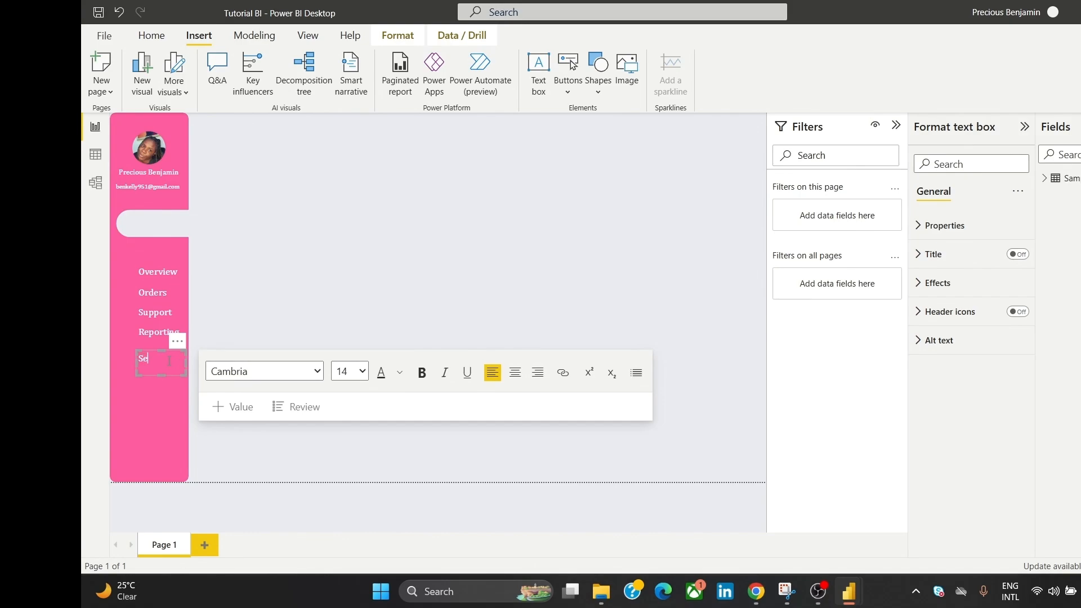
pyautogui.write('ttings')
pyautogui.click(290, 314)
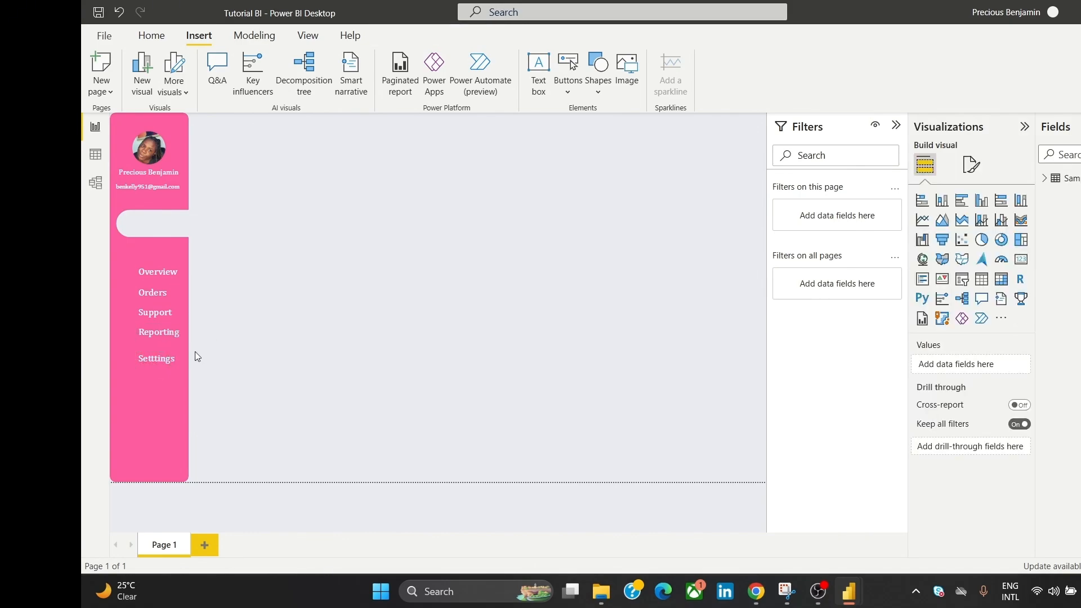
pyautogui.click(158, 358)
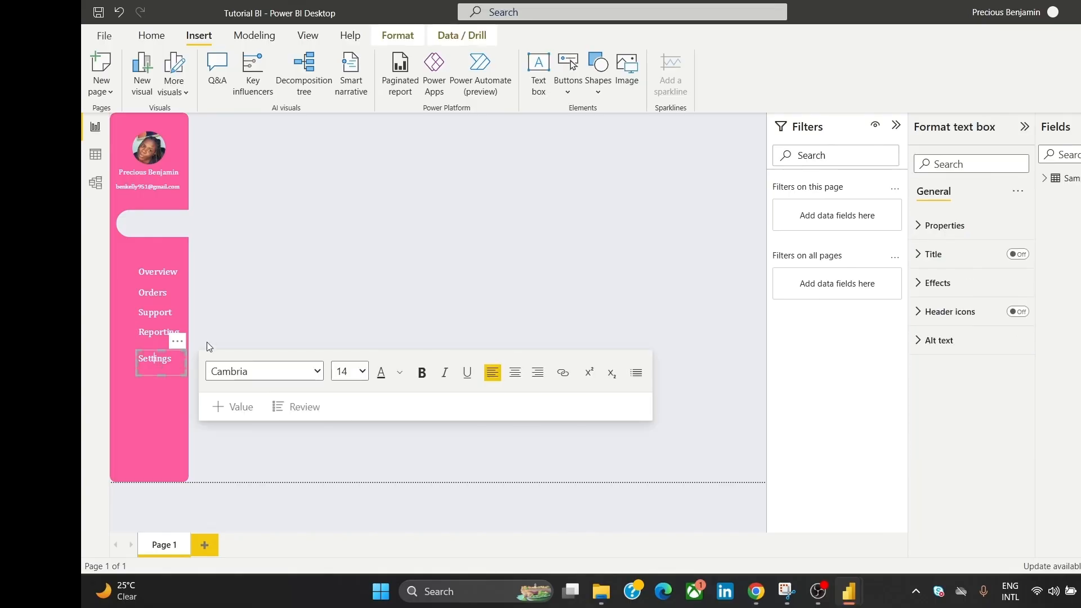
pyautogui.click(236, 318)
# Step: Place a bold 'Logout' label near the bottom of the pink sidebar
pyautogui.hotkey('ctrl', 'v')
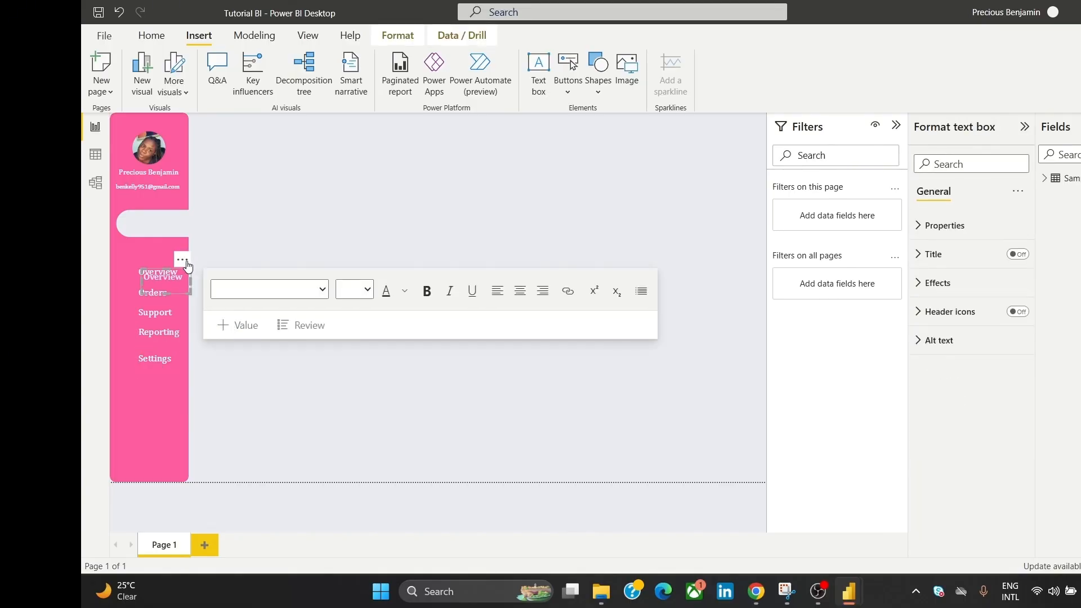
pyautogui.moveTo(186, 266); pyautogui.dragTo(178, 440)
pyautogui.click(167, 455)
pyautogui.doubleClick(172, 454)
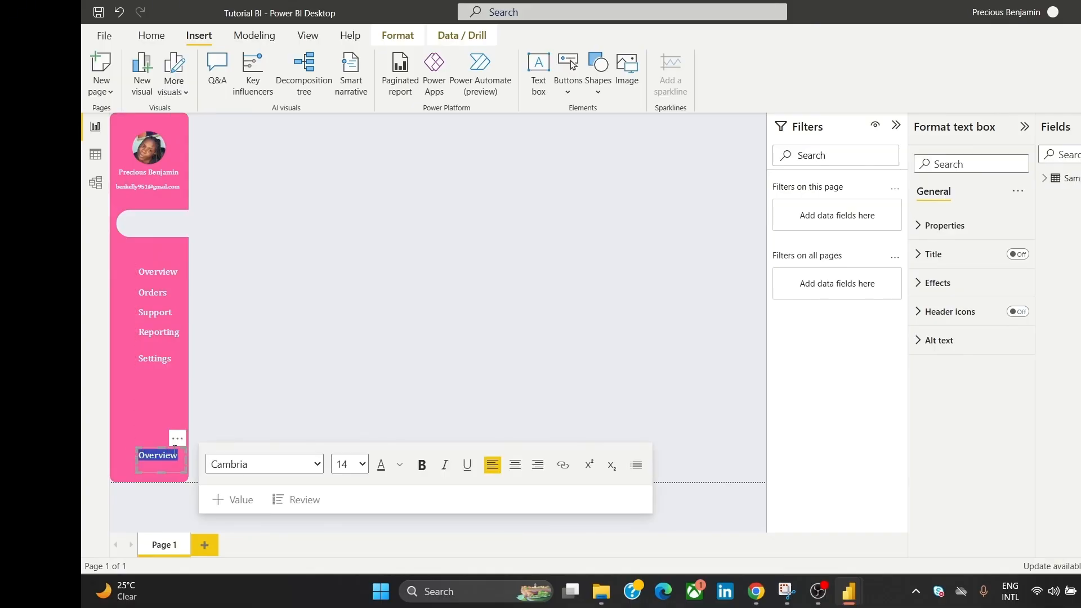
pyautogui.write('Lg')
pyautogui.write('ogout')
pyautogui.hotkey('ctrl', 'a')
pyautogui.click(421, 472)
pyautogui.click(380, 364)
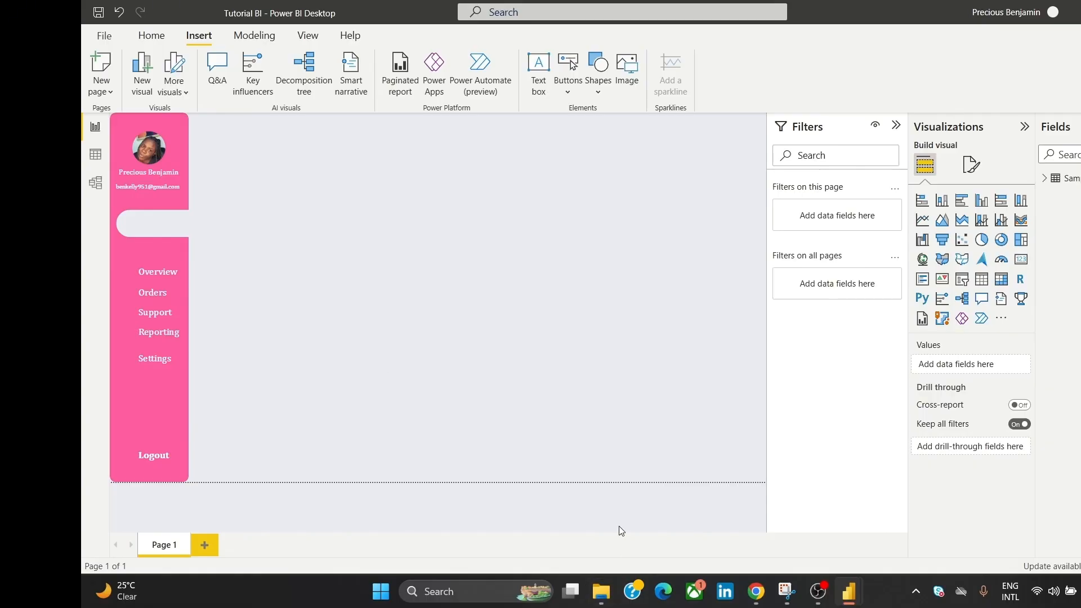
pyautogui.click(600, 603)
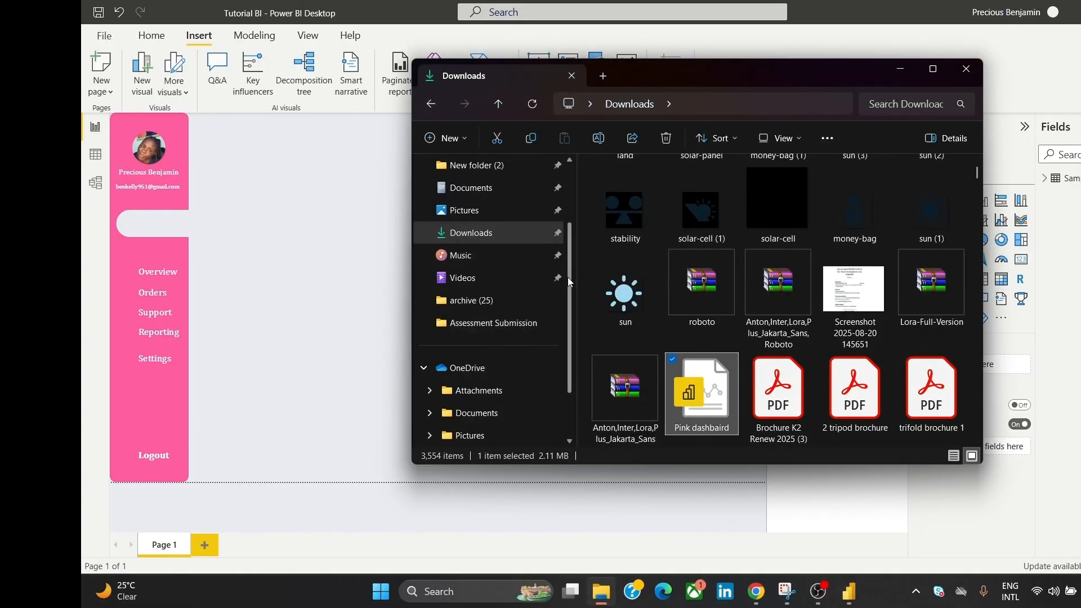
pyautogui.moveTo(570, 297); pyautogui.dragTo(584, 228)
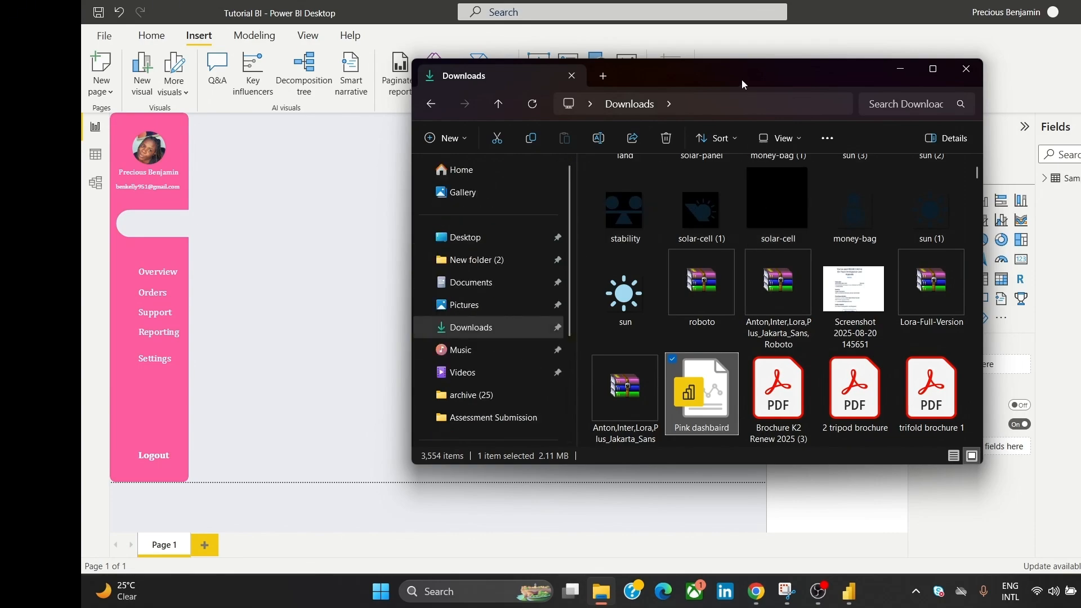
pyautogui.moveTo(742, 79); pyautogui.dragTo(641, 64)
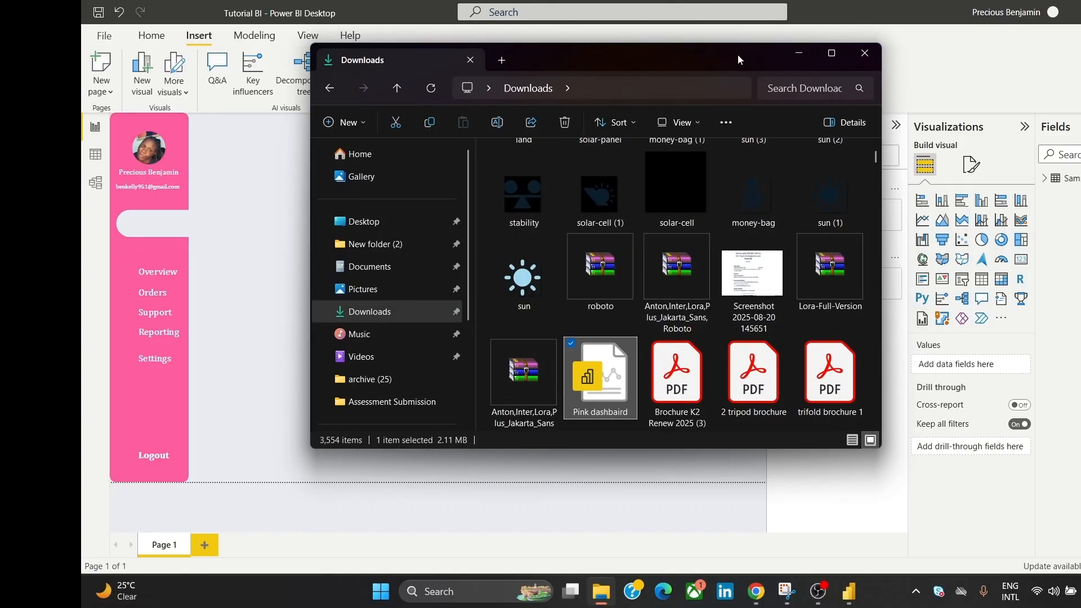
pyautogui.scroll(-5, 876, 426)
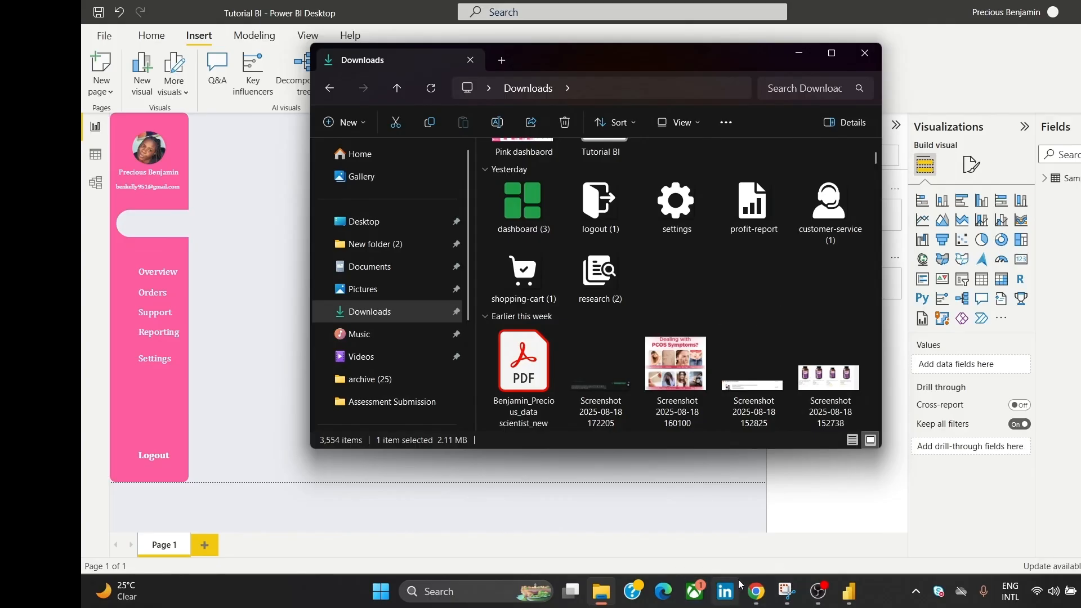
pyautogui.moveTo(753, 589)
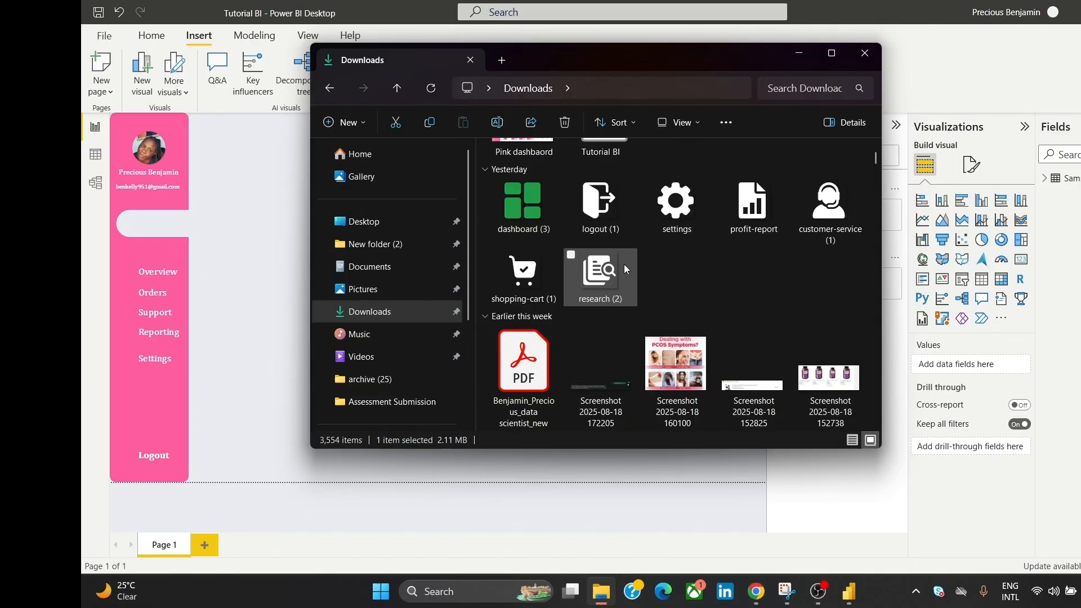
pyautogui.click(623, 265)
pyautogui.click(263, 178)
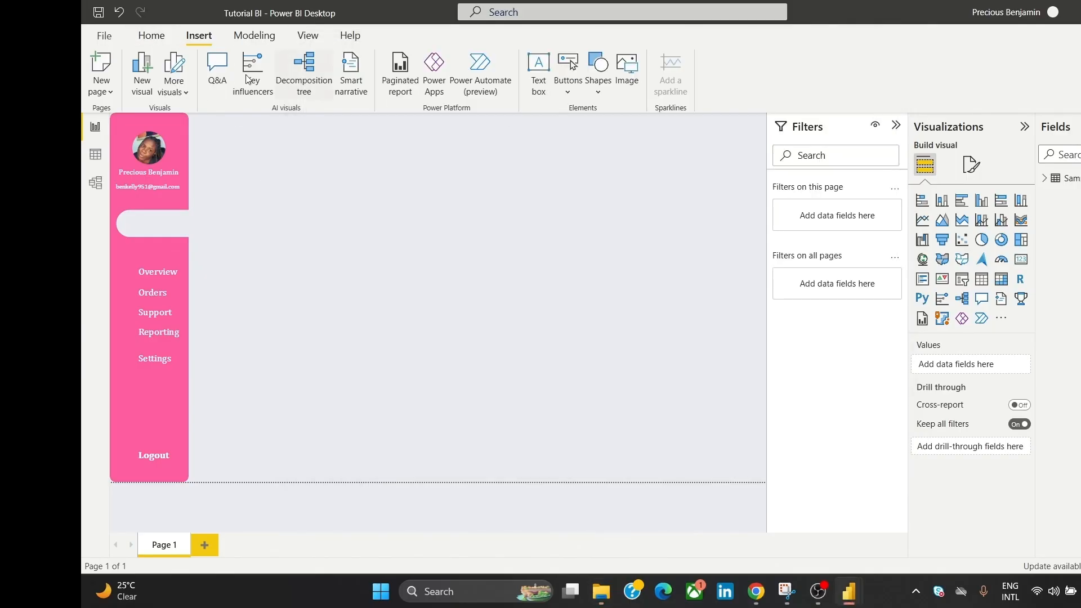
# Step: Insert the research (2) image from the Downloads folder
pyautogui.click(619, 71)
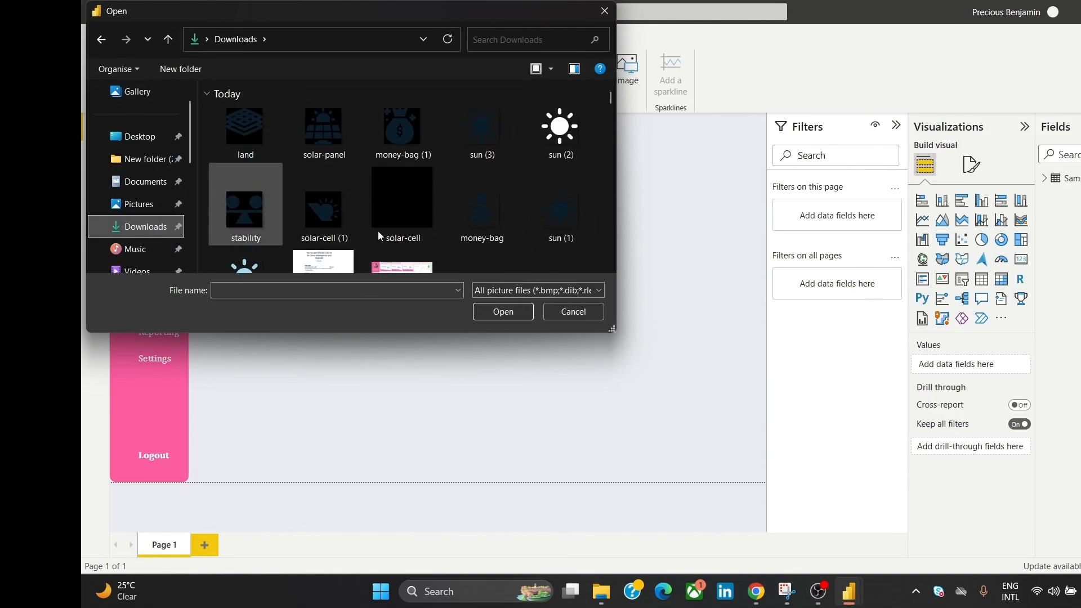
pyautogui.click(612, 268)
pyautogui.click(611, 268)
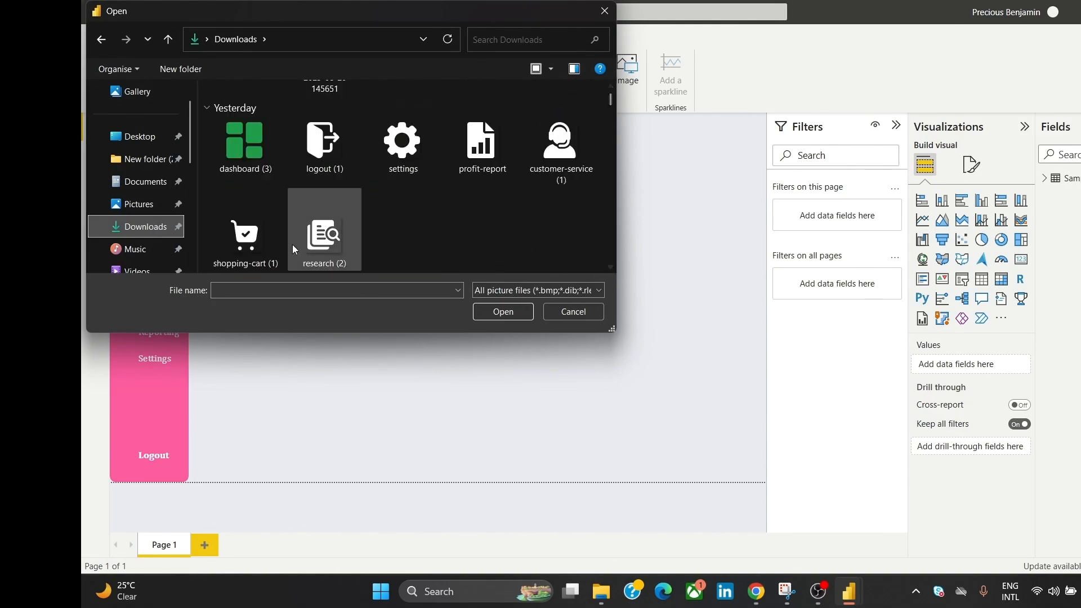
pyautogui.click(326, 235)
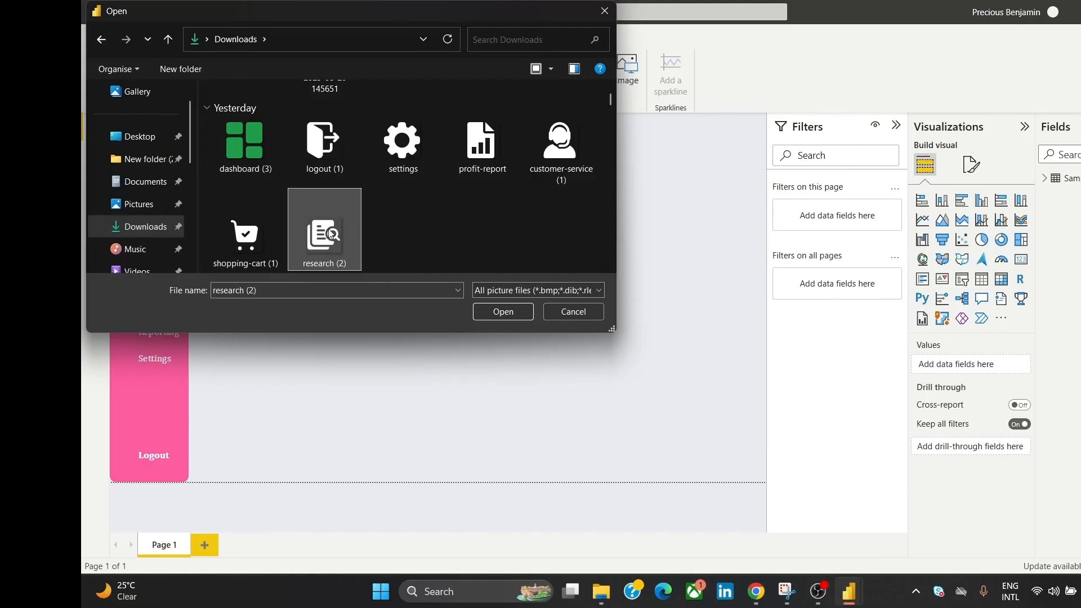
pyautogui.click(502, 313)
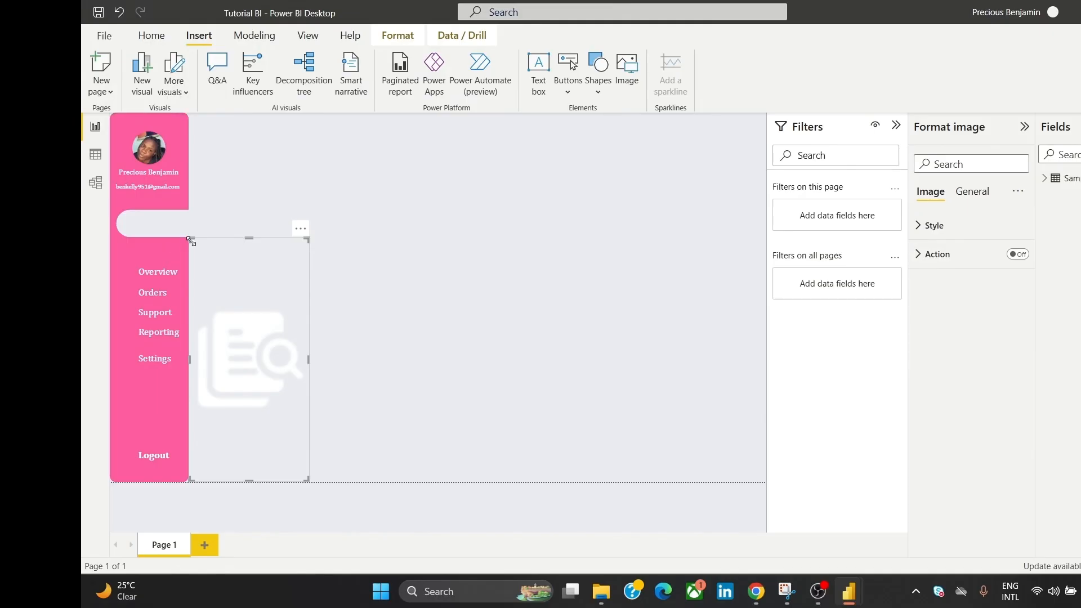
# Step: Shrink the research image and move it up toward the navigation labels
pyautogui.moveTo(191, 241); pyautogui.dragTo(269, 402)
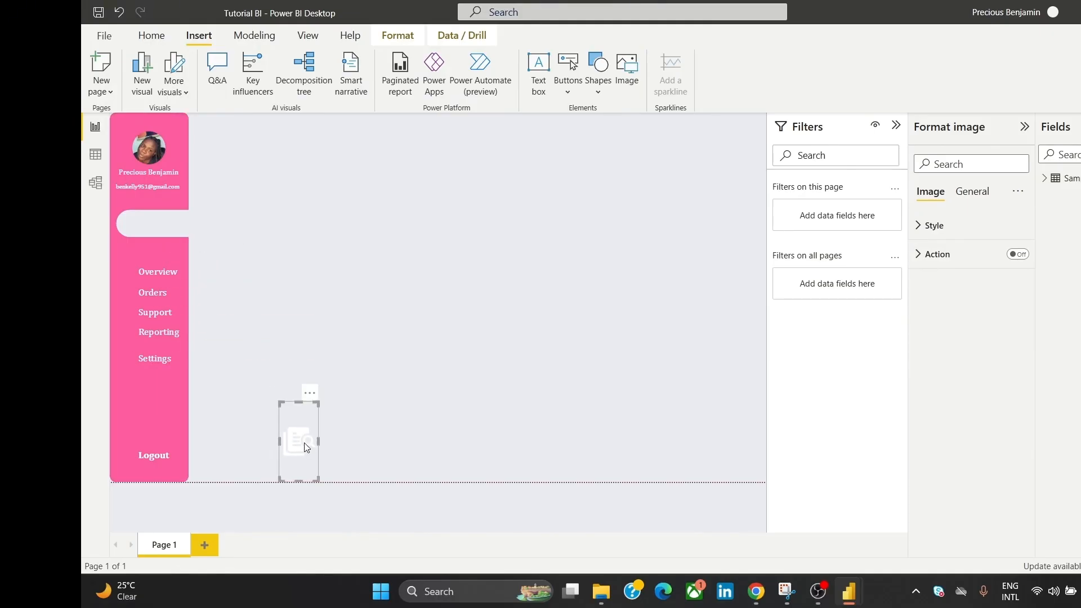
pyautogui.moveTo(304, 439); pyautogui.dragTo(275, 292)
pyautogui.moveTo(270, 330); pyautogui.dragTo(127, 273)
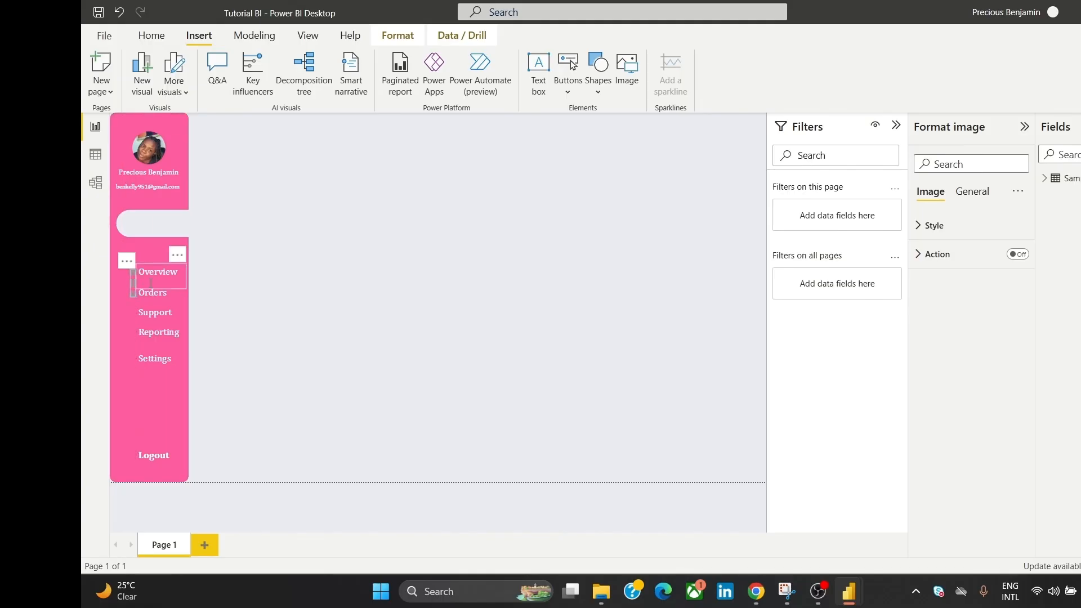
pyautogui.hotkey('ctrl', 'z')
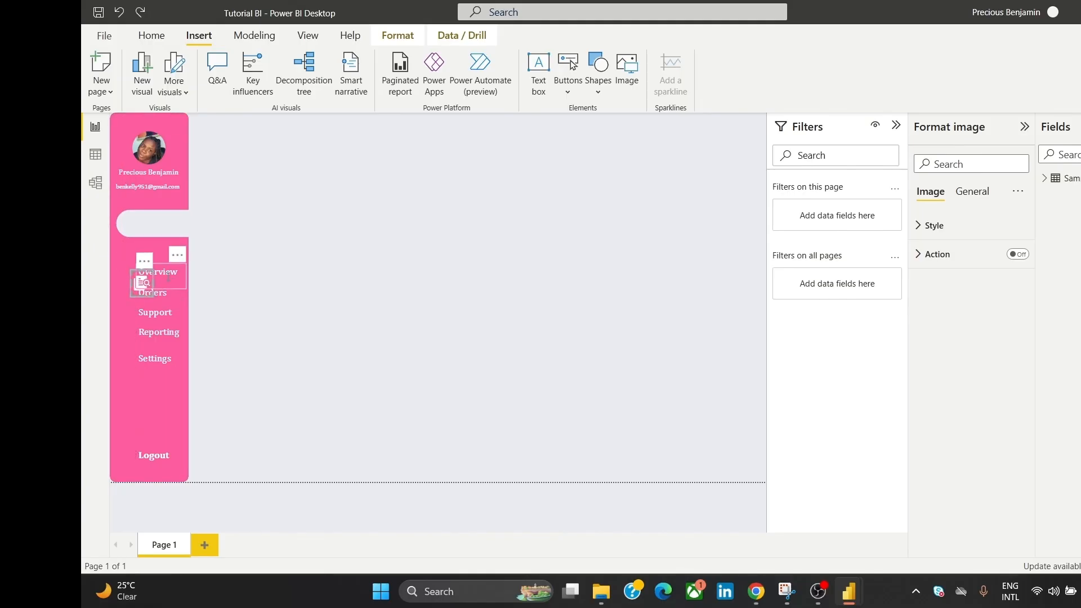
pyautogui.moveTo(153, 283); pyautogui.dragTo(135, 278)
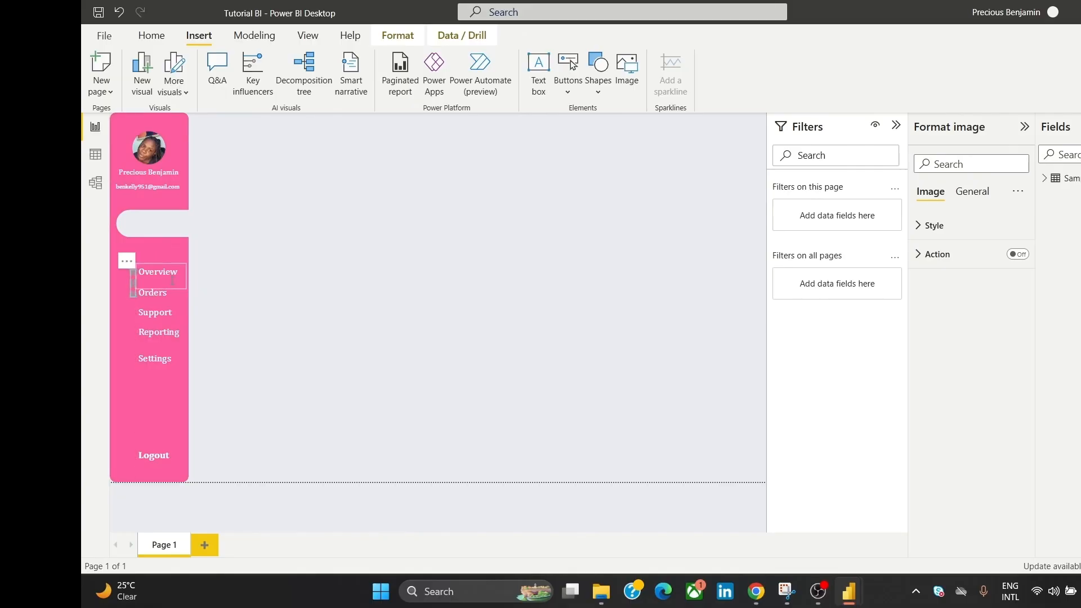
pyautogui.click(233, 244)
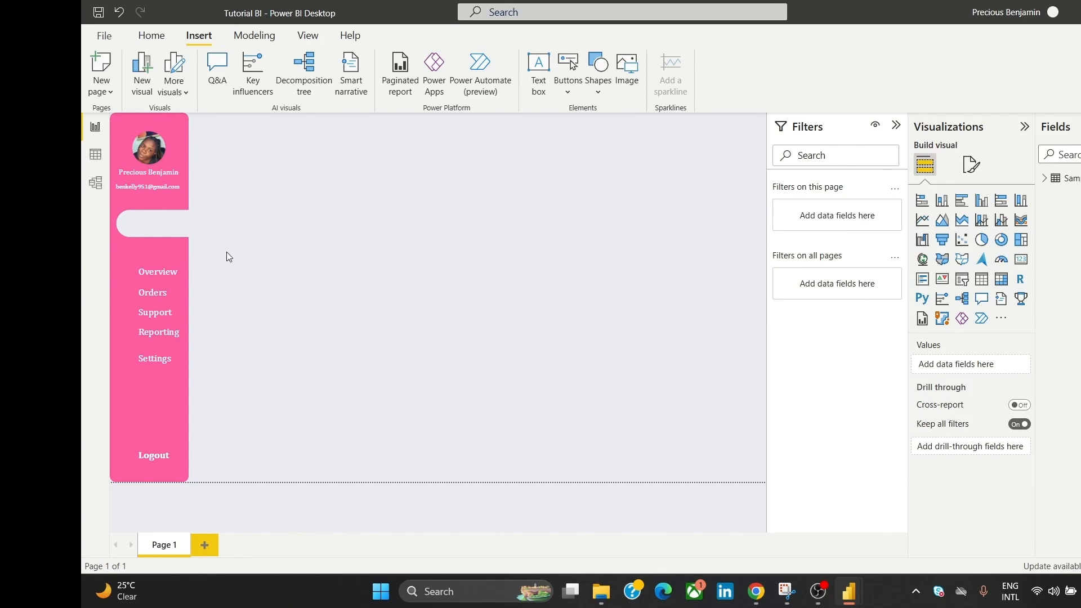
pyautogui.hotkey('ctrl', 'z')
# Step: Position the research icon beside Overview and shrink it slightly
pyautogui.click(258, 262)
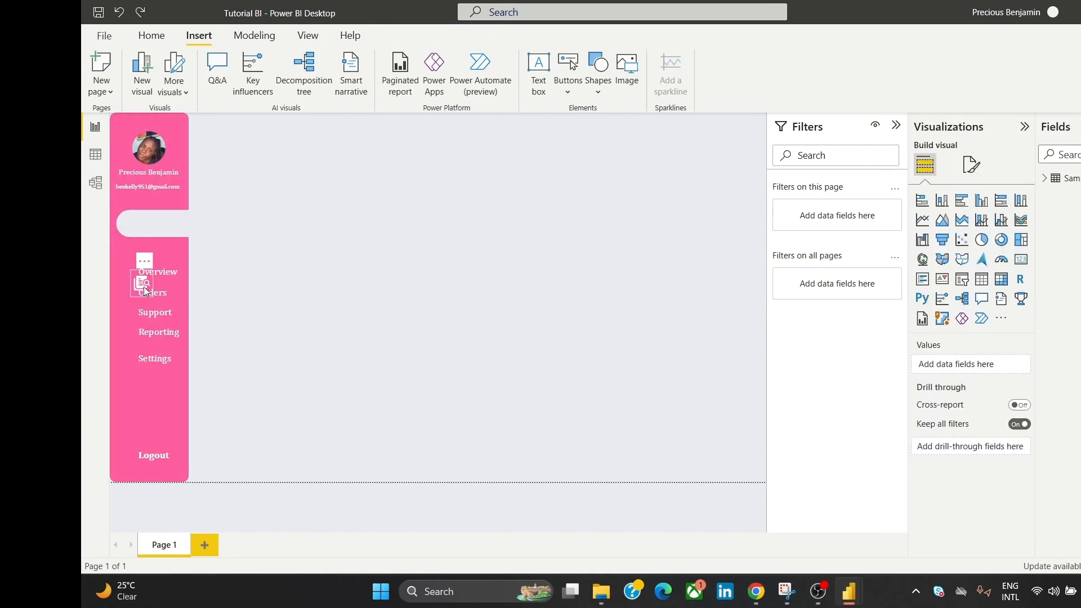
pyautogui.moveTo(145, 291); pyautogui.dragTo(128, 275)
pyautogui.click(286, 257)
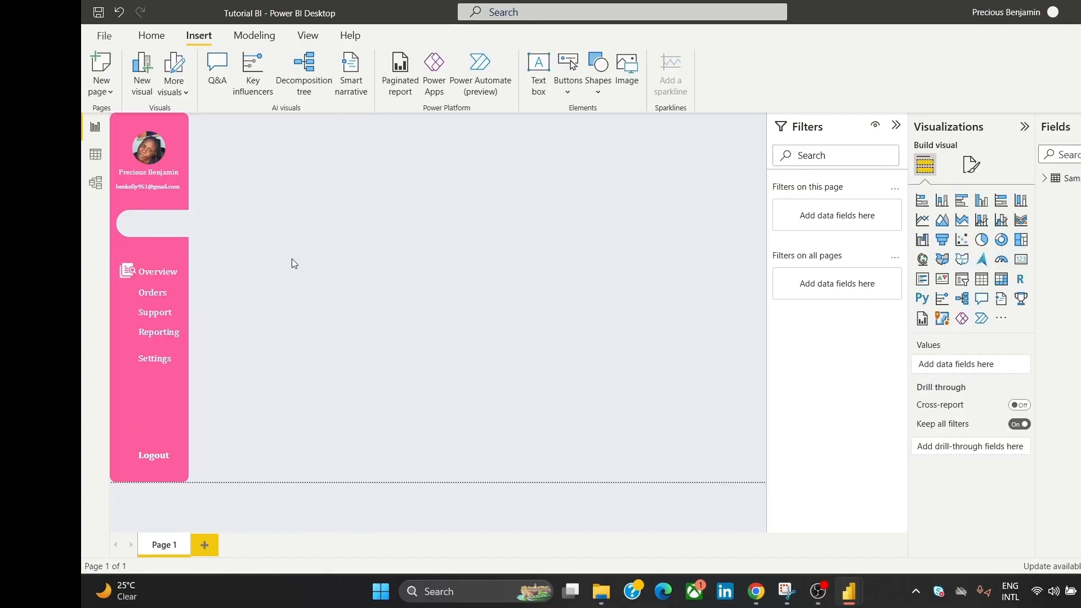
pyautogui.click(130, 277)
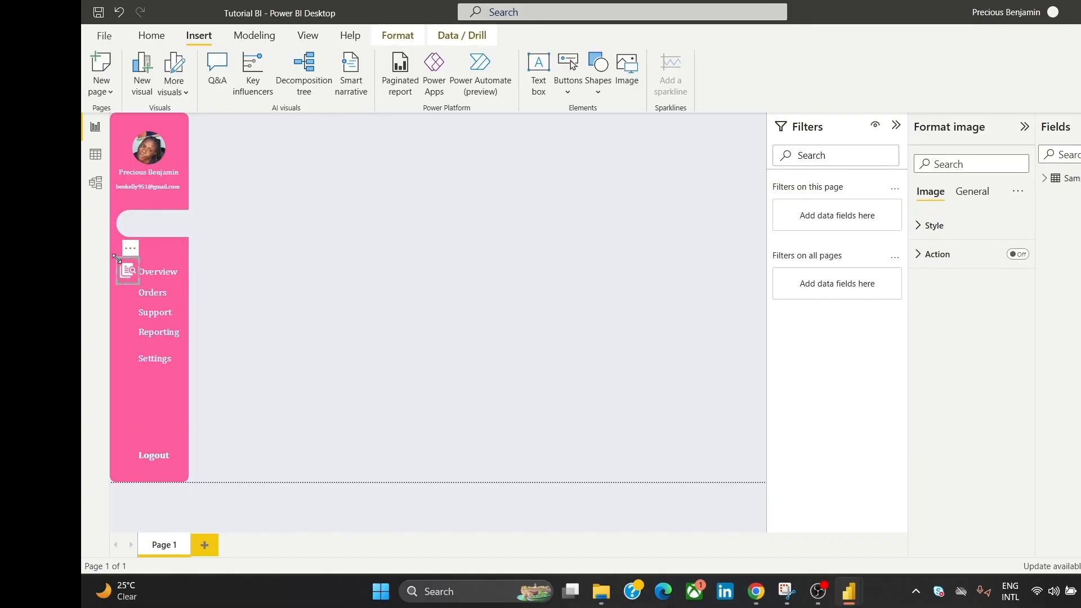
pyautogui.moveTo(116, 257); pyautogui.dragTo(120, 259)
pyautogui.click(291, 243)
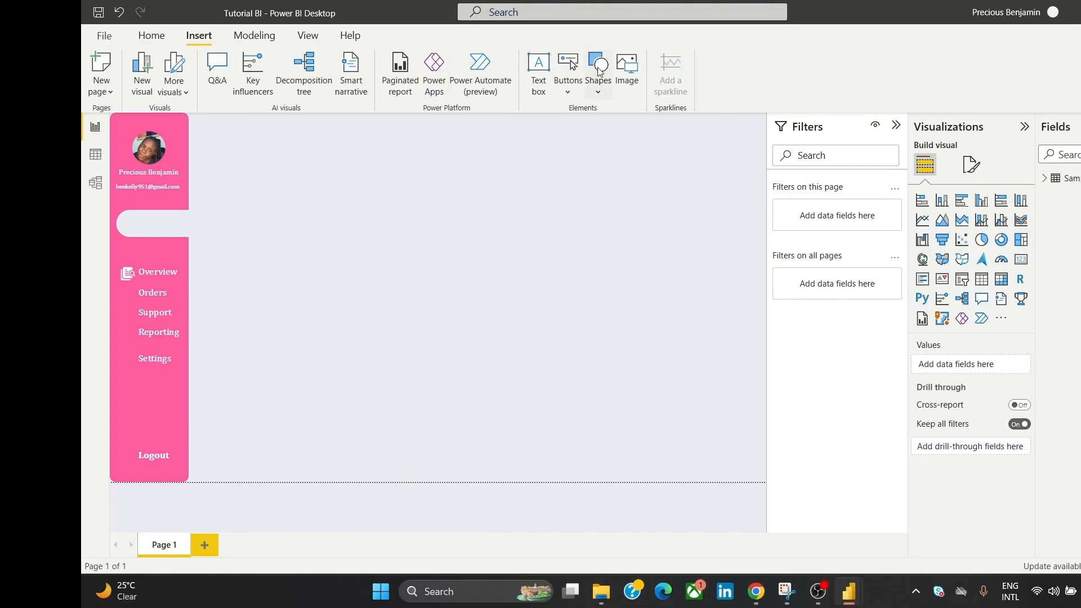
# Step: Insert the shopping-cart (1) image into the report
pyautogui.click(634, 61)
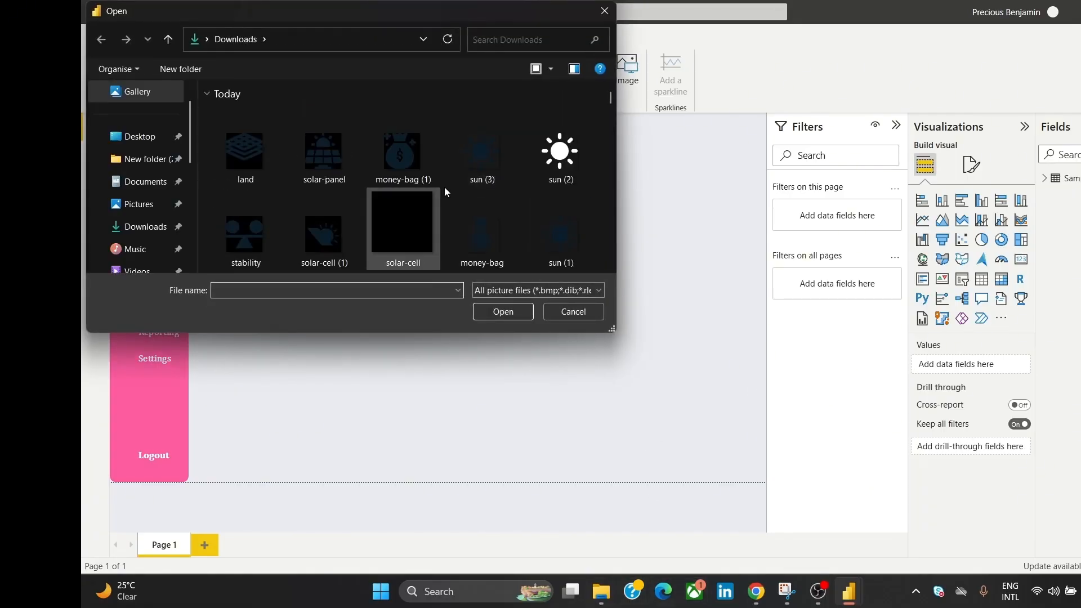
pyautogui.scroll(-5, 612, 265)
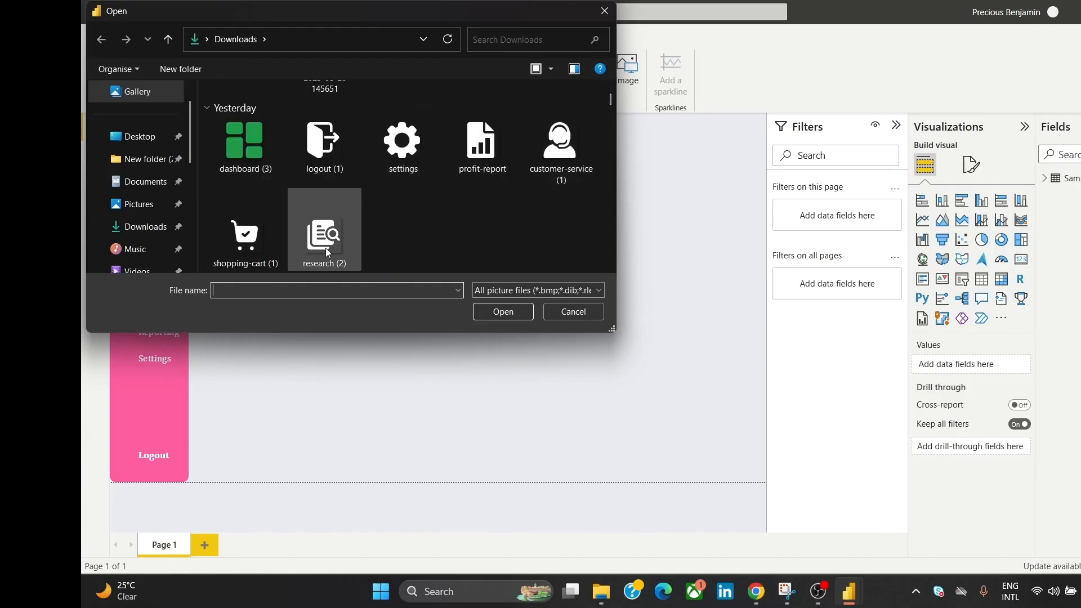
pyautogui.click(265, 238)
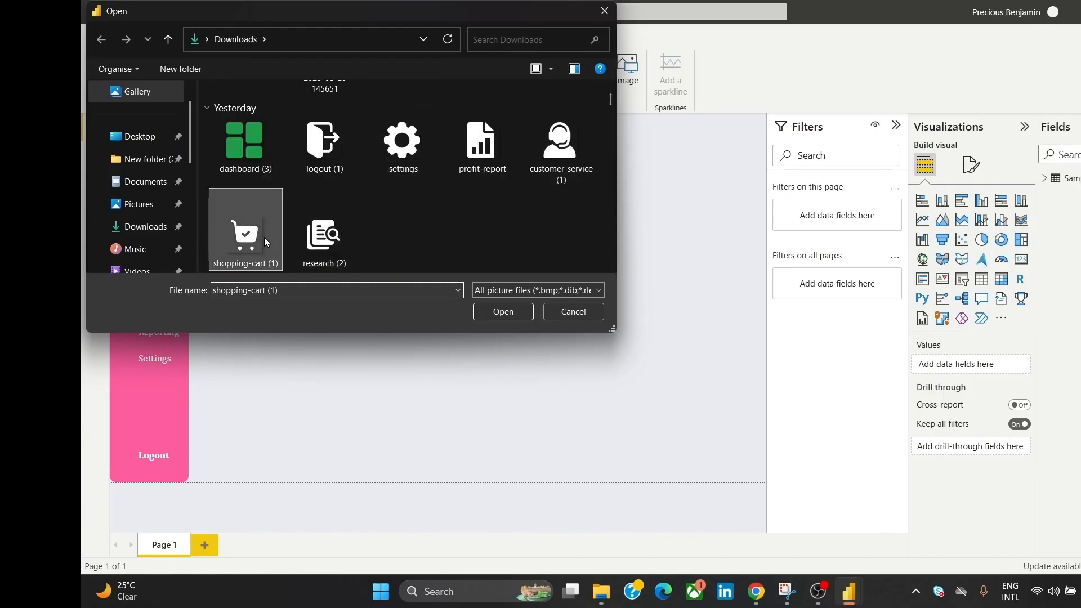
pyautogui.click(497, 313)
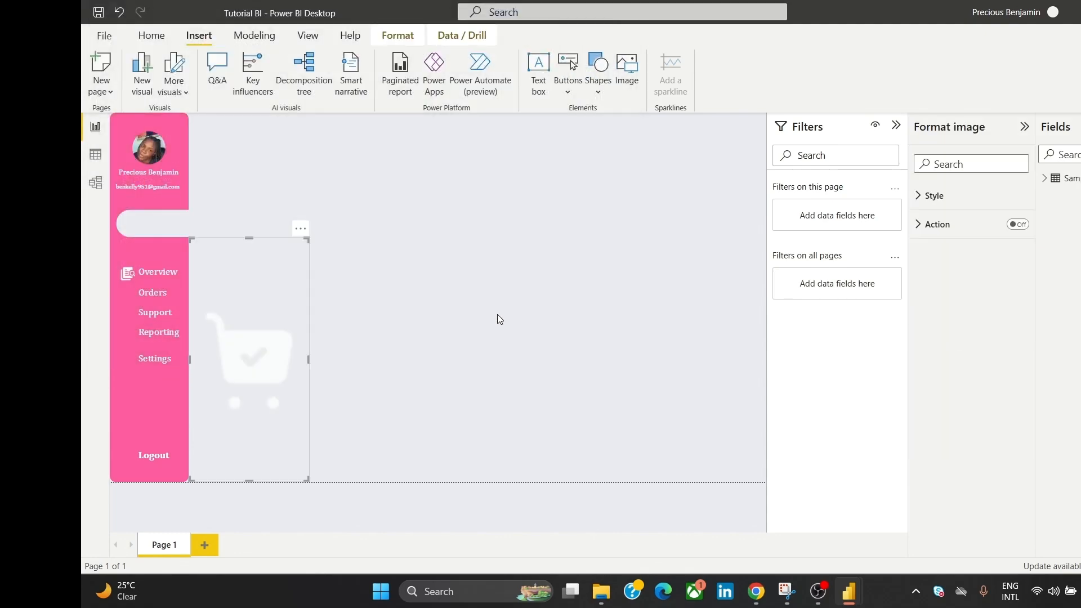
# Step: Place the cart icon beside the Orders label in the sidebar
pyautogui.click(251, 237)
pyautogui.moveTo(262, 266); pyautogui.dragTo(128, 276)
pyautogui.hotkey('ctrl', 'z')
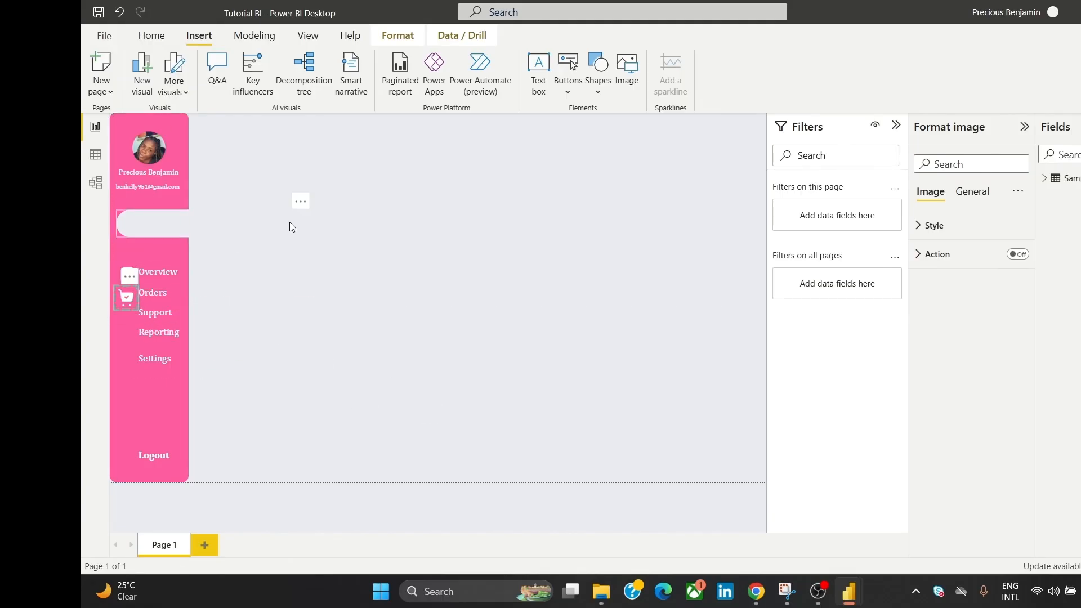
pyautogui.click(293, 222)
pyautogui.click(342, 289)
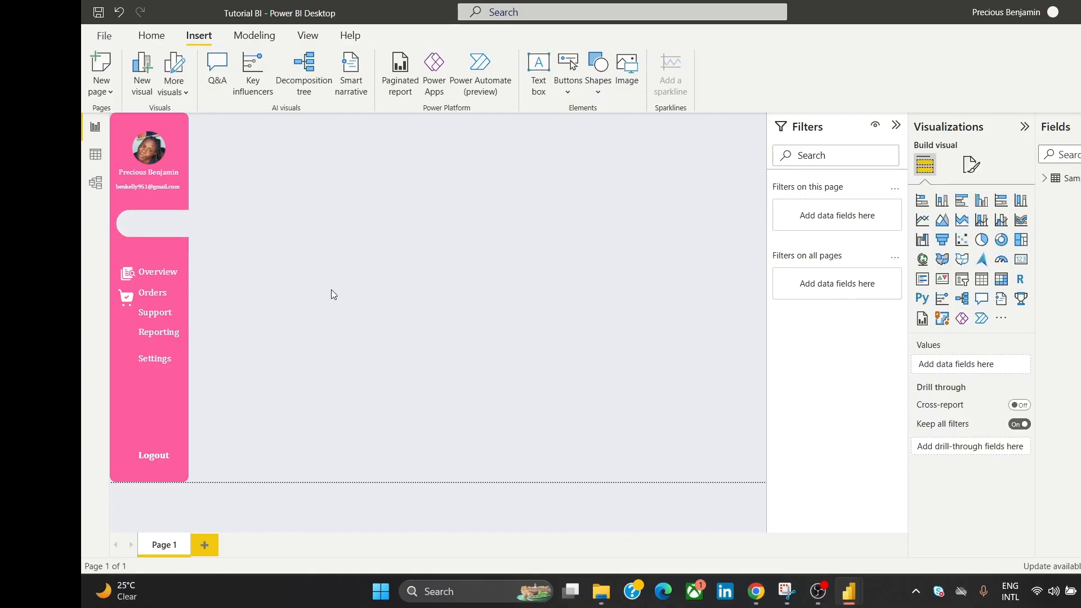
pyautogui.click(634, 76)
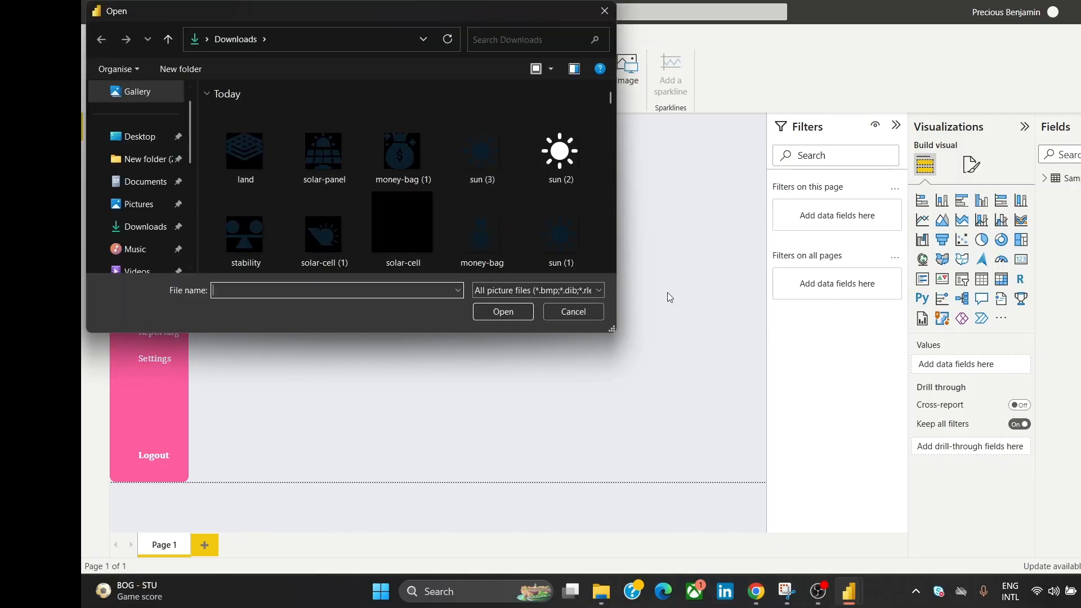
# Step: Insert the customer-service (1) headset image, shrink it to icon size and place it beside Reporting
pyautogui.scroll(-5, 610, 264)
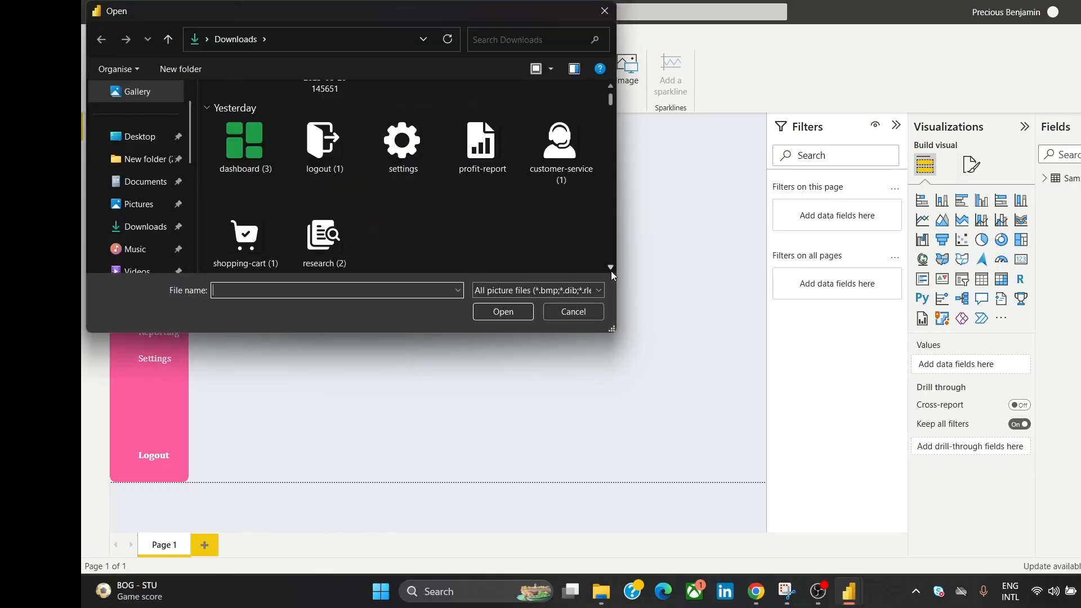
pyautogui.click(585, 160)
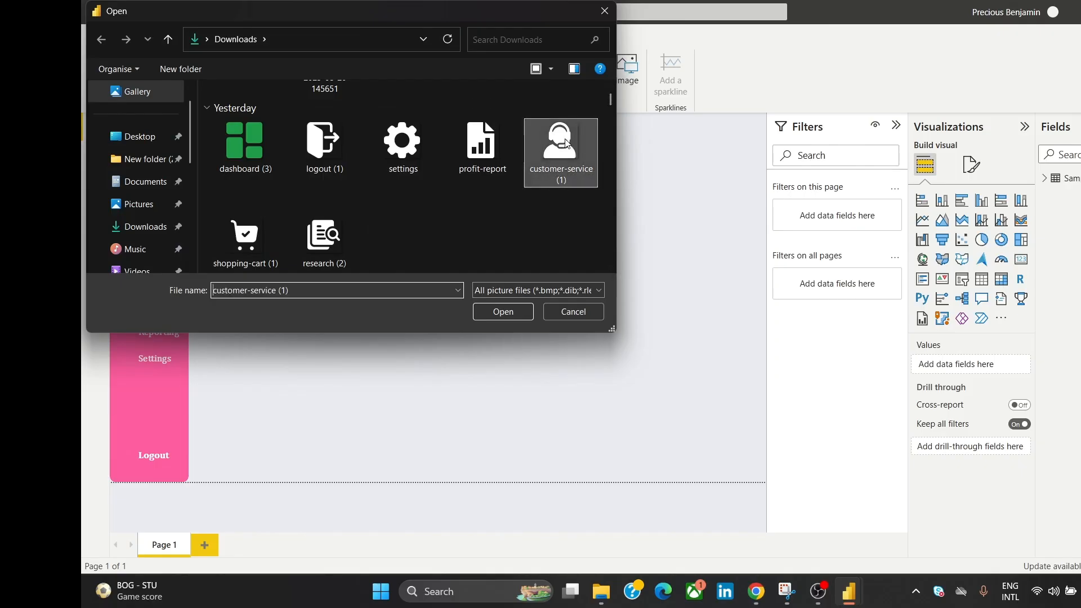
pyautogui.click(515, 310)
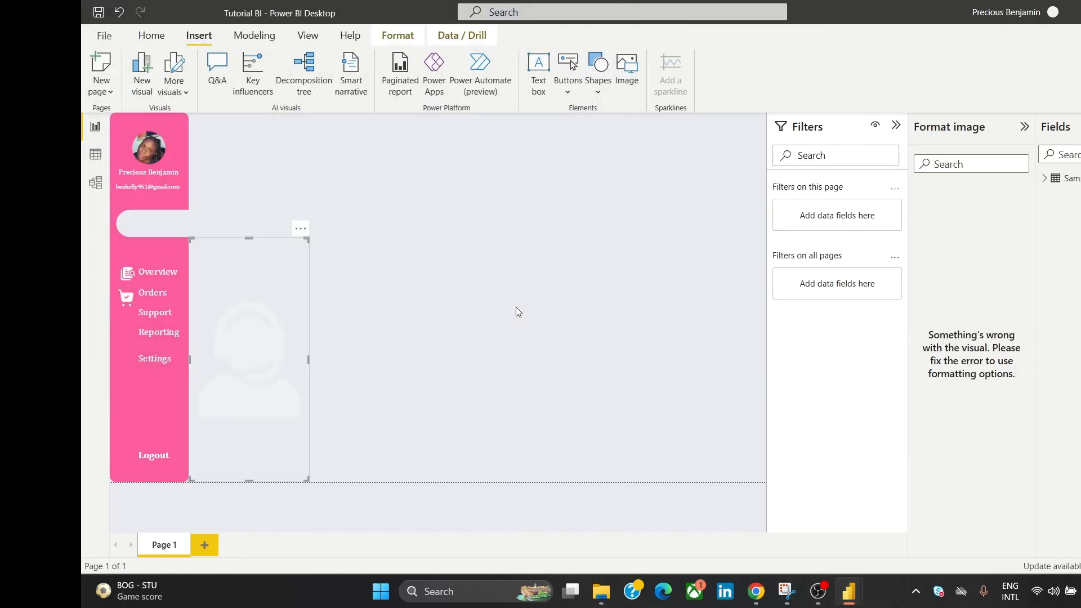
pyautogui.moveTo(248, 240); pyautogui.dragTo(371, 293)
pyautogui.moveTo(309, 263); pyautogui.dragTo(399, 351)
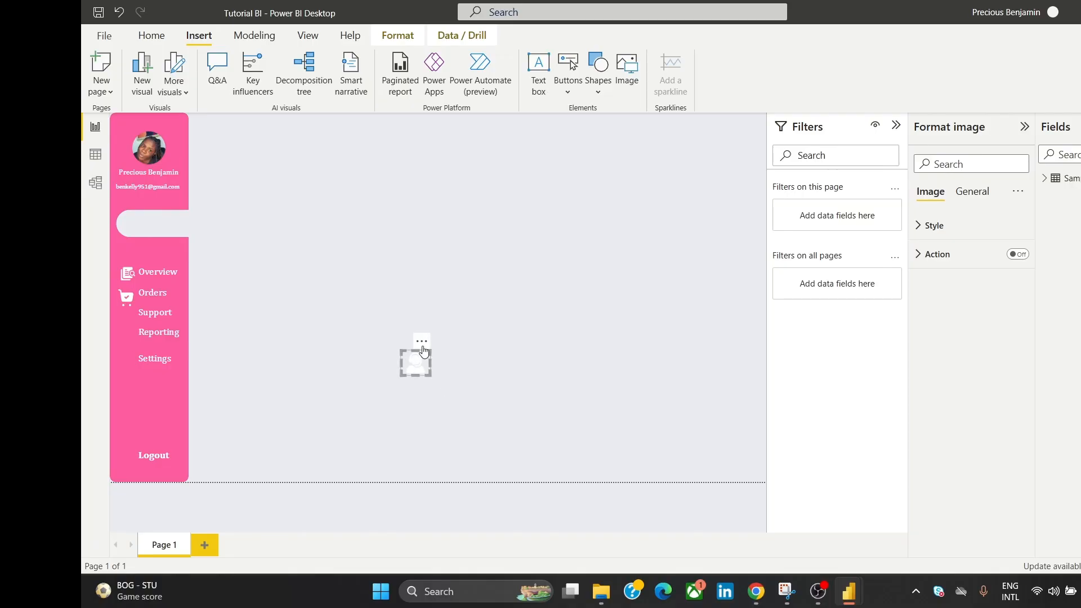
pyautogui.moveTo(413, 339); pyautogui.dragTo(124, 325)
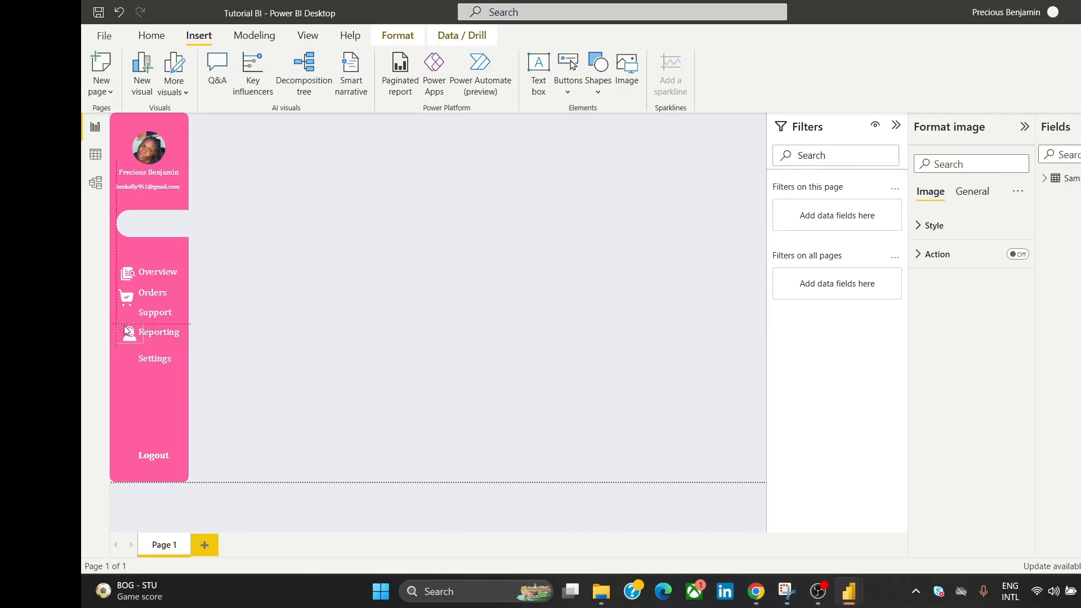
pyautogui.click(315, 270)
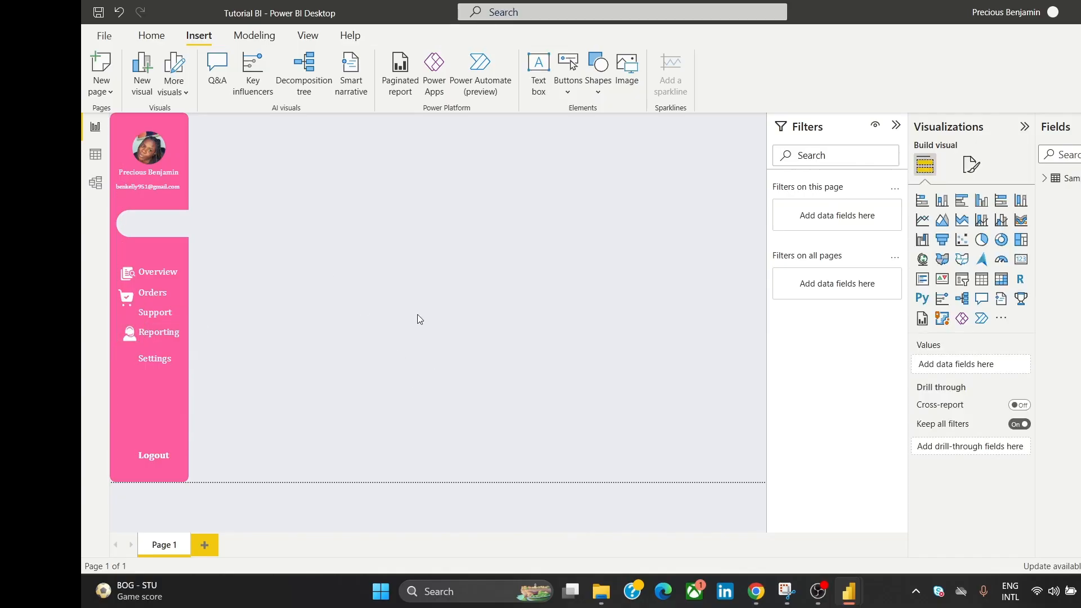
# Step: Centre the Overview, cart and headset icons on one vertical line
pyautogui.click(130, 278)
pyautogui.keyDown('ctrl'); pyautogui.click(129, 294); pyautogui.keyUp('ctrl')
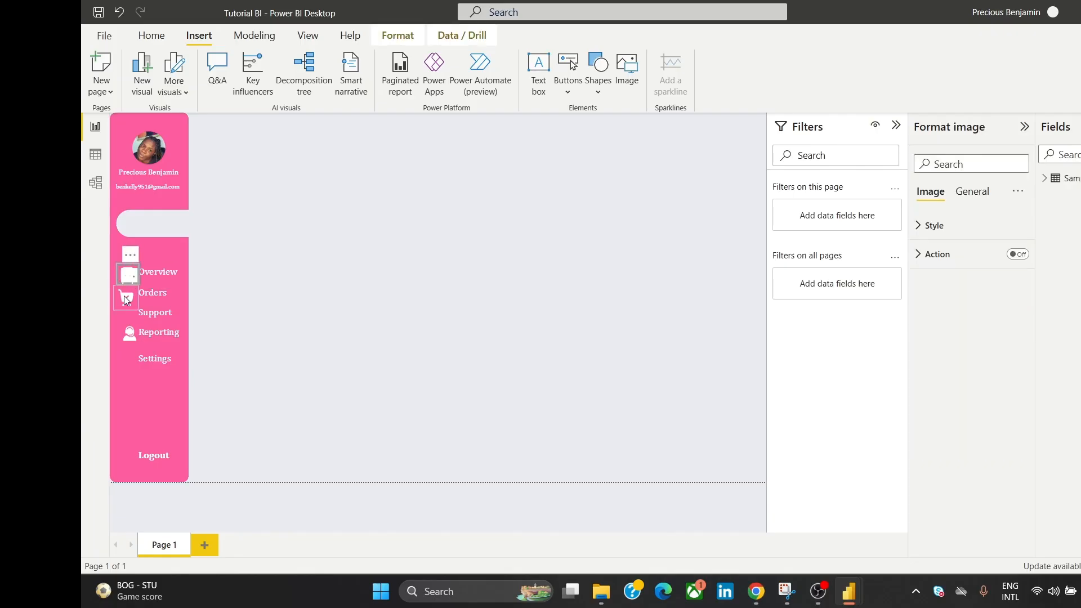
pyautogui.keyDown('ctrl'); pyautogui.click(127, 336); pyautogui.keyUp('ctrl')
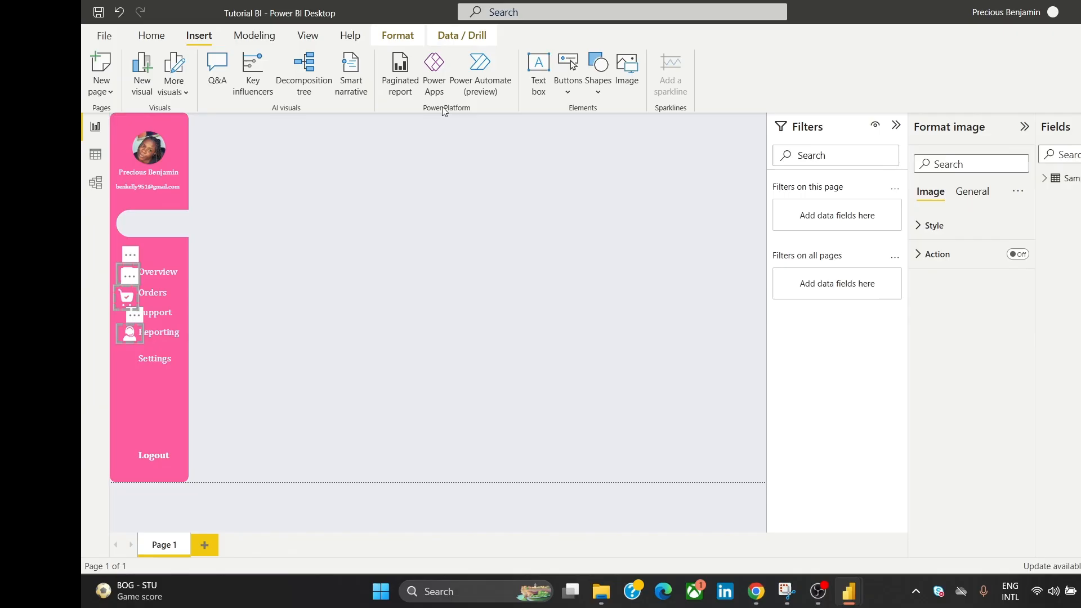
pyautogui.click(396, 38)
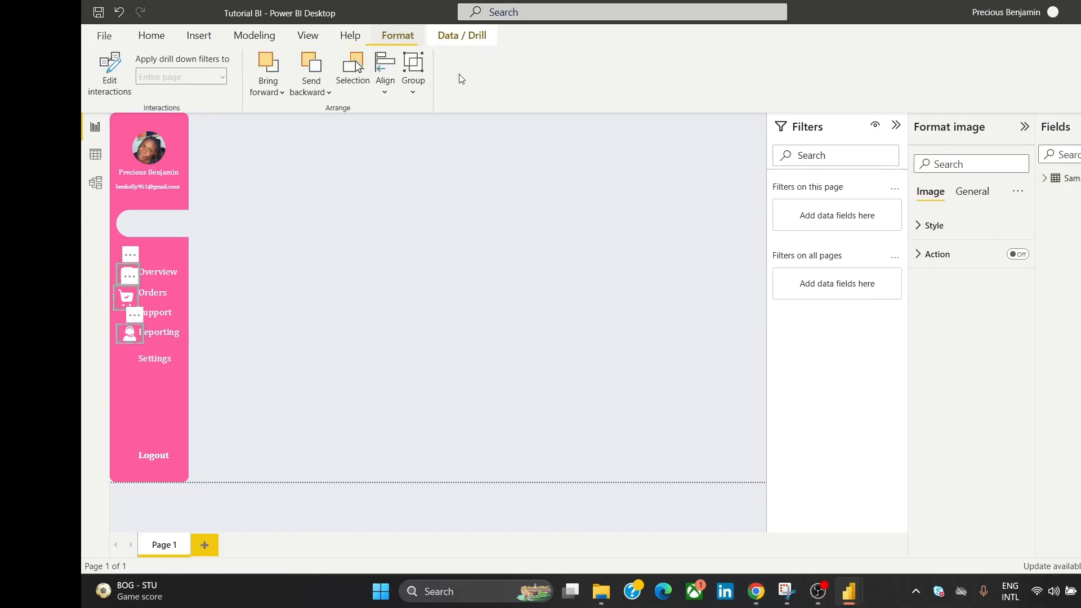
pyautogui.click(386, 68)
pyautogui.click(418, 142)
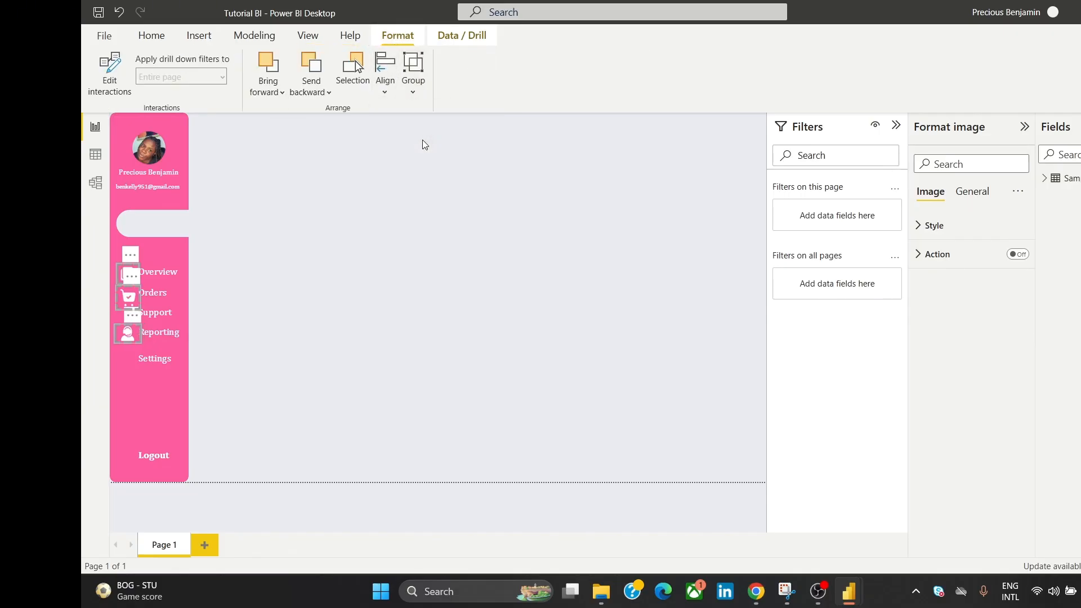
# Step: Distribute the three nav icons evenly, horizontally and vertically
pyautogui.click(386, 61)
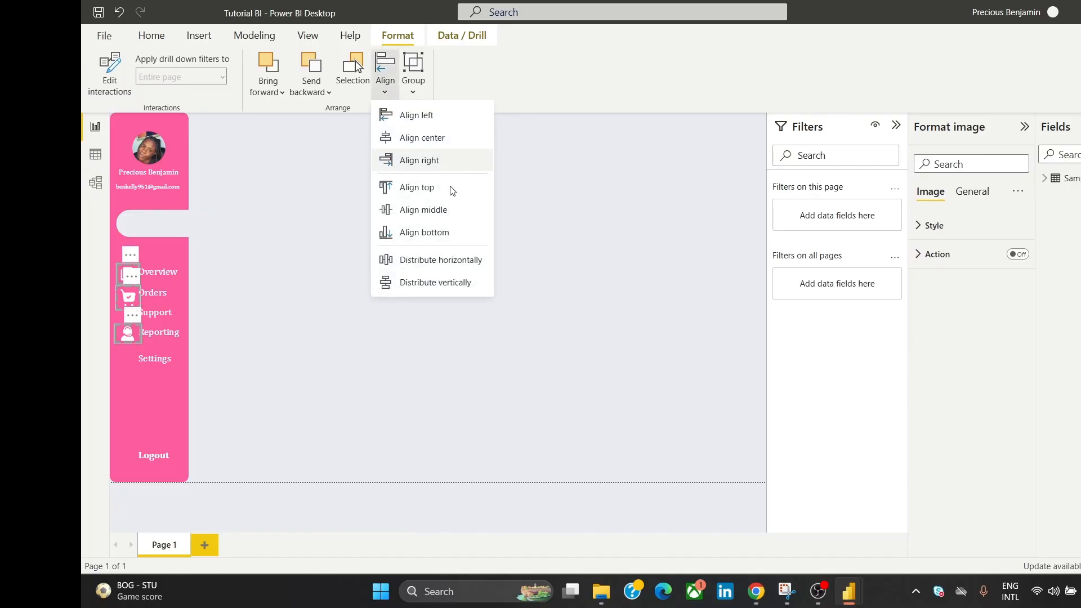
pyautogui.click(455, 260)
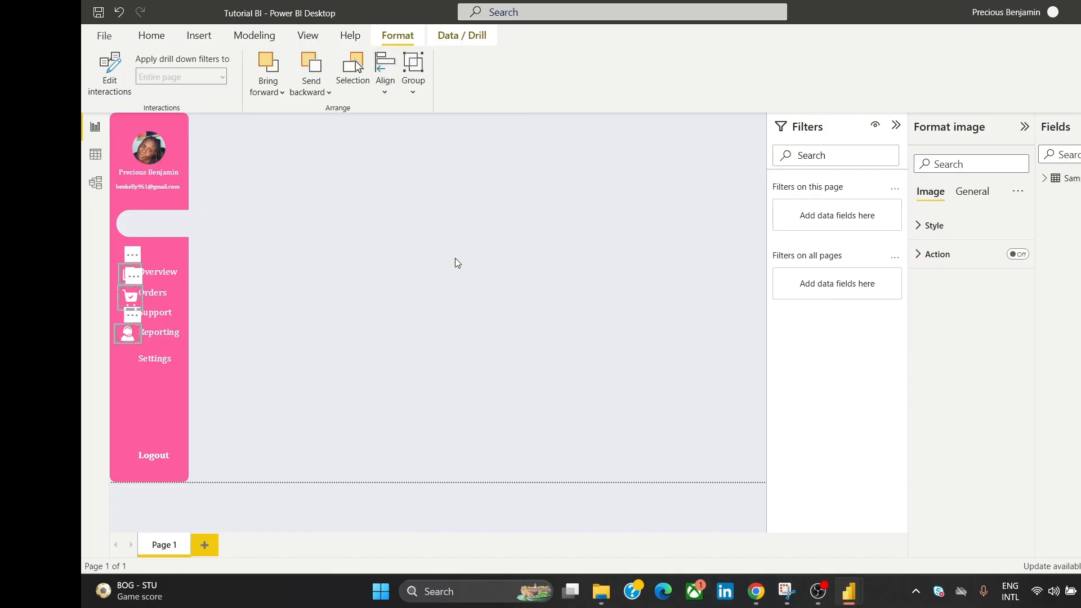
pyautogui.click(385, 67)
pyautogui.click(437, 281)
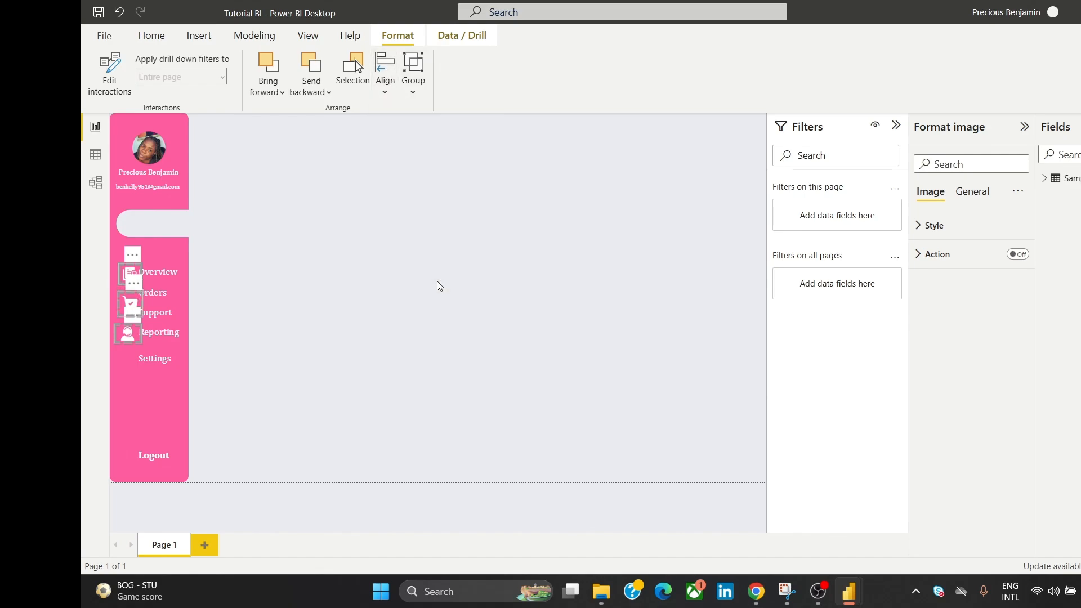
pyautogui.click(406, 245)
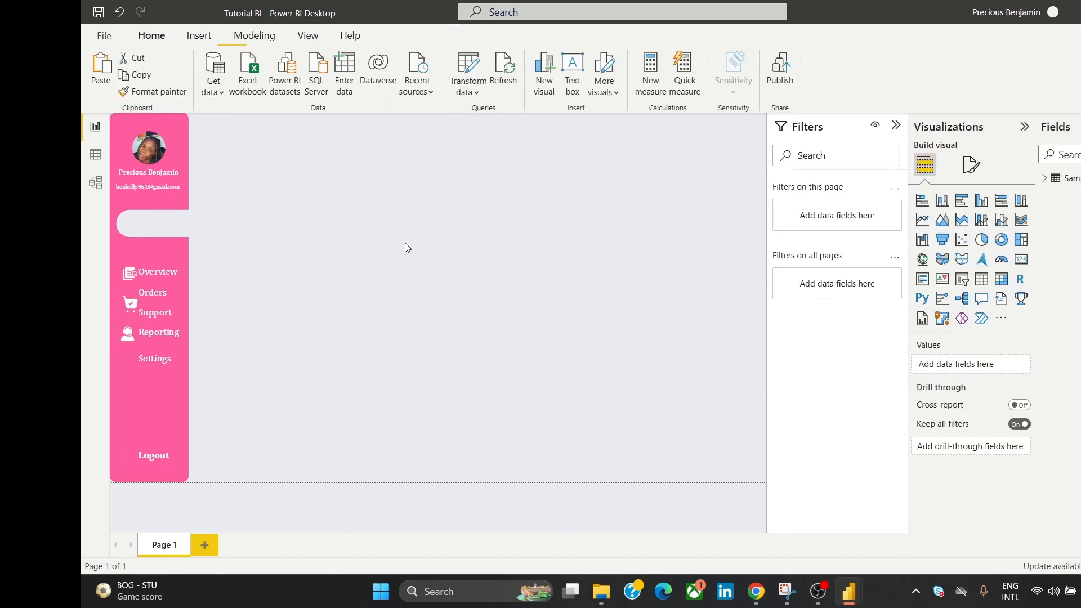
pyautogui.click(128, 279)
pyautogui.keyDown('ctrl'); pyautogui.click(131, 306); pyautogui.keyUp('ctrl')
pyautogui.keyDown('ctrl'); pyautogui.click(129, 334); pyautogui.keyUp('ctrl')
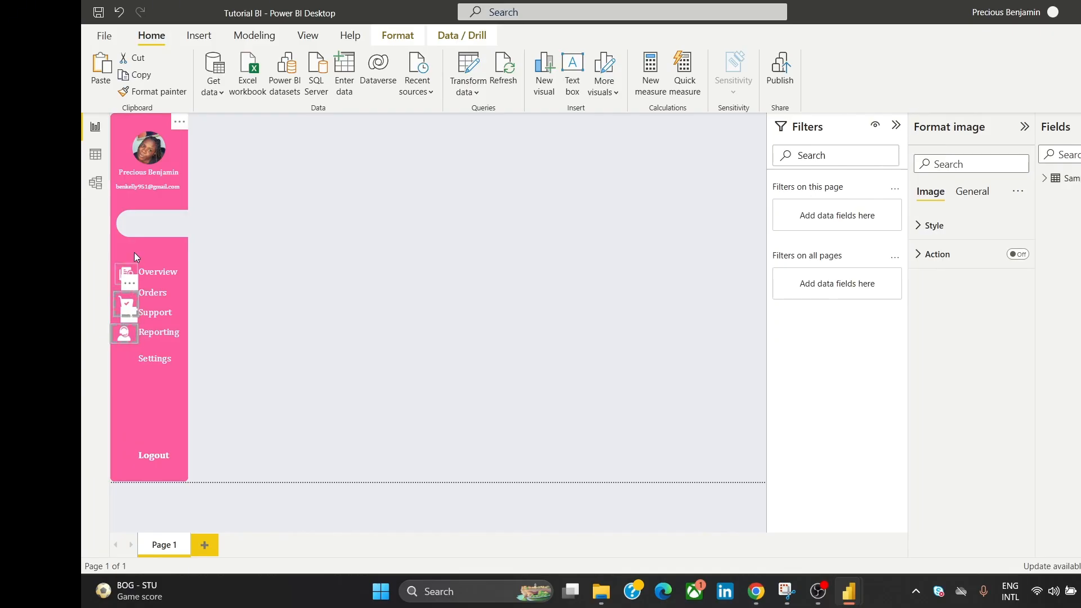
pyautogui.click(296, 269)
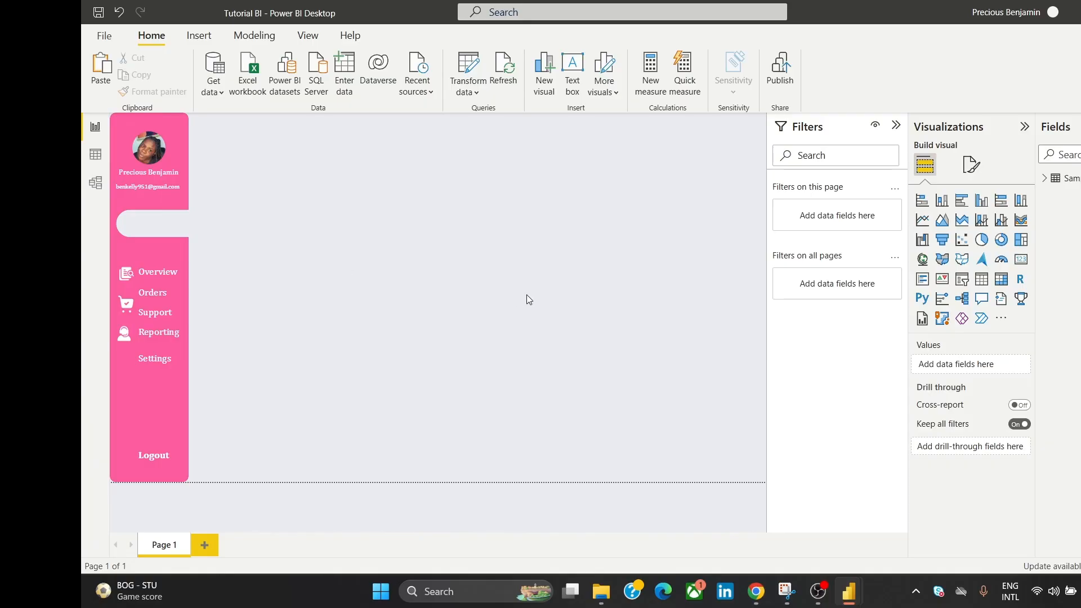
# Step: Shorten the Overview text box from the bottom
pyautogui.click(124, 278)
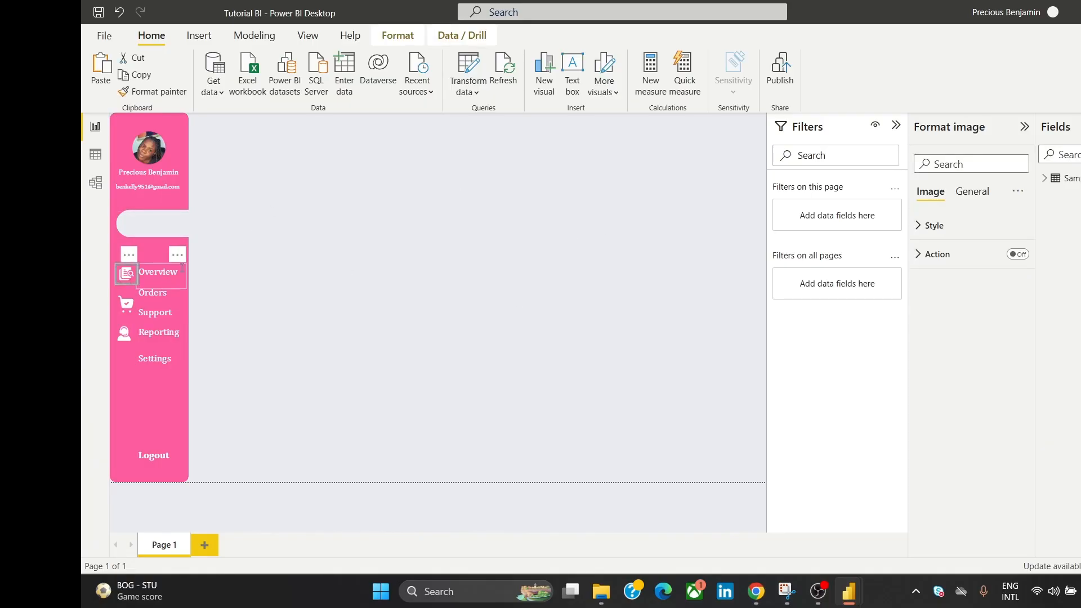
pyautogui.click(161, 287)
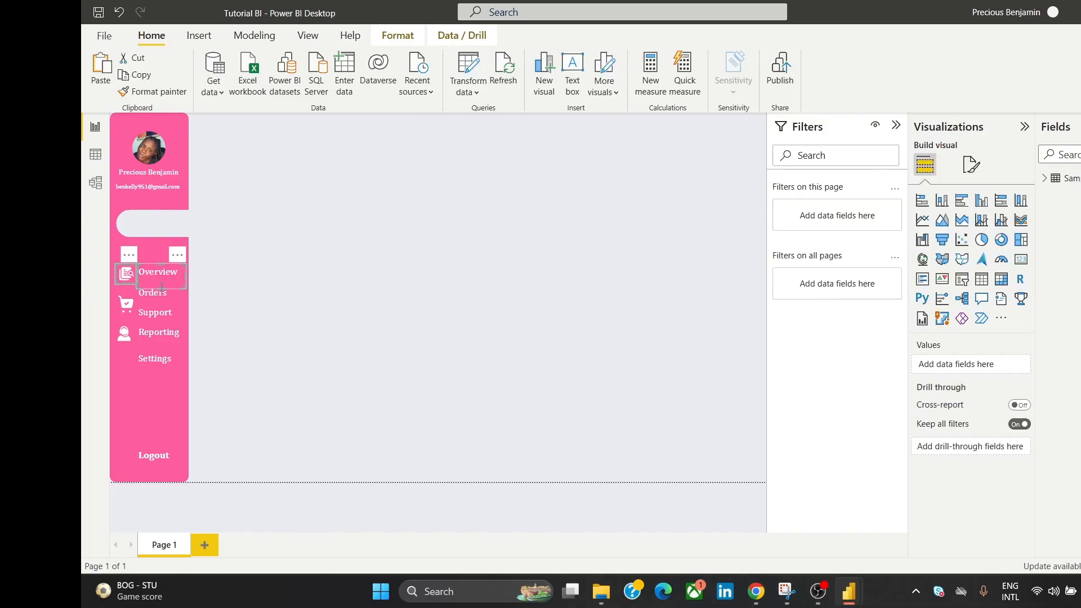
pyautogui.click(245, 250)
pyautogui.click(162, 285)
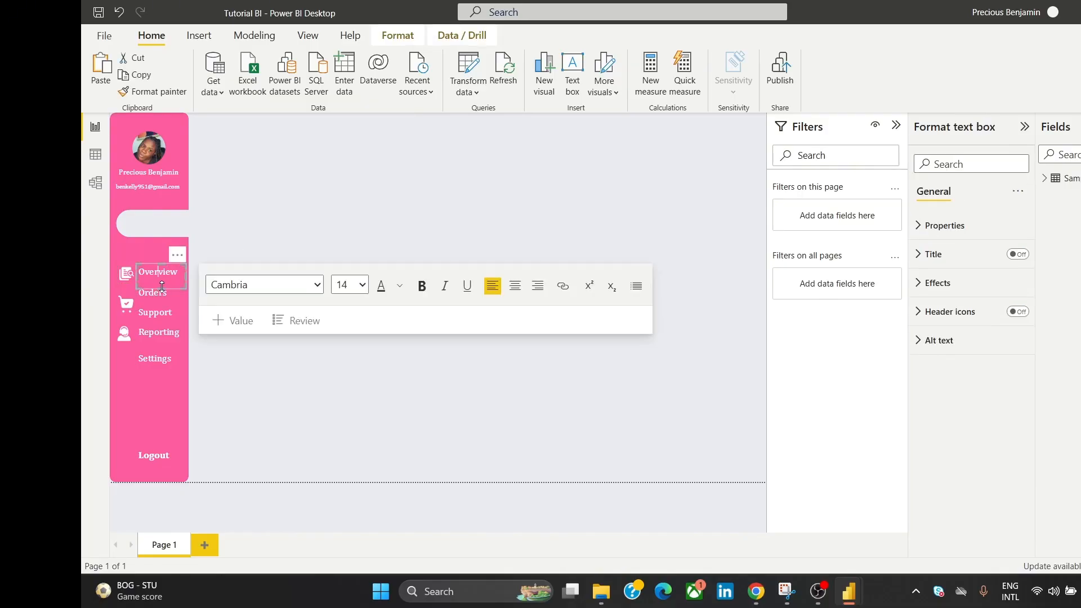
pyautogui.moveTo(162, 287); pyautogui.dragTo(166, 277)
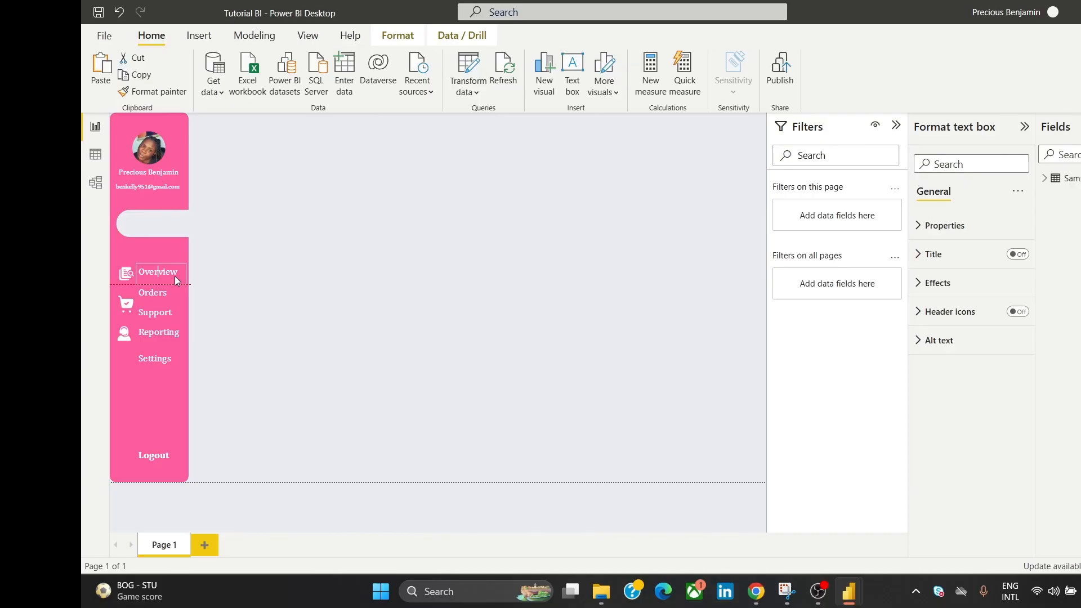
pyautogui.click(245, 235)
pyautogui.click(244, 269)
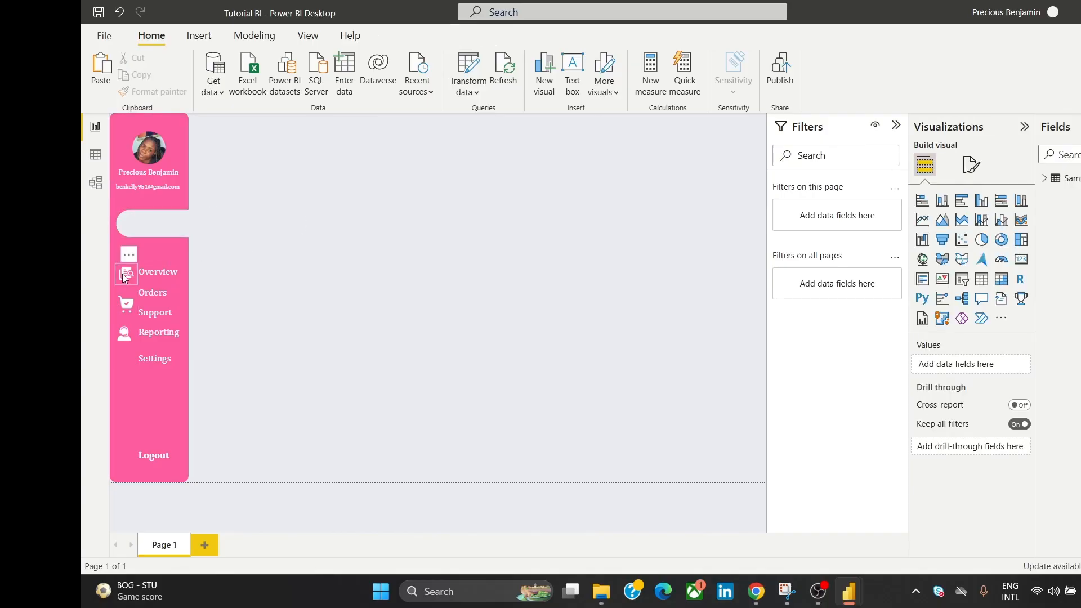
# Step: Align the Overview icon and label by their middles
pyautogui.click(124, 278)
pyautogui.click(158, 277)
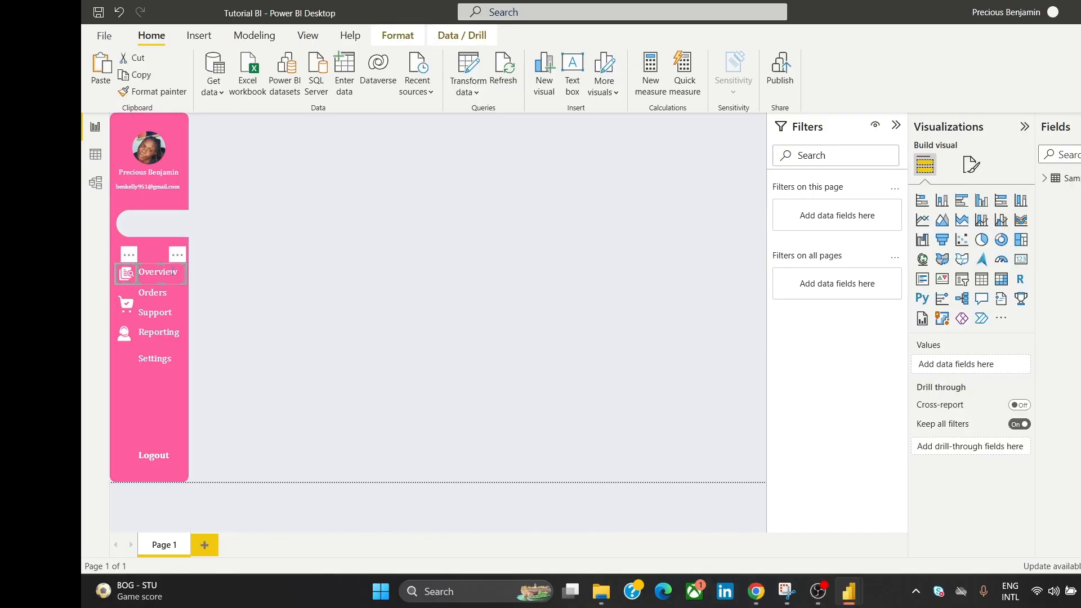
pyautogui.click(397, 35)
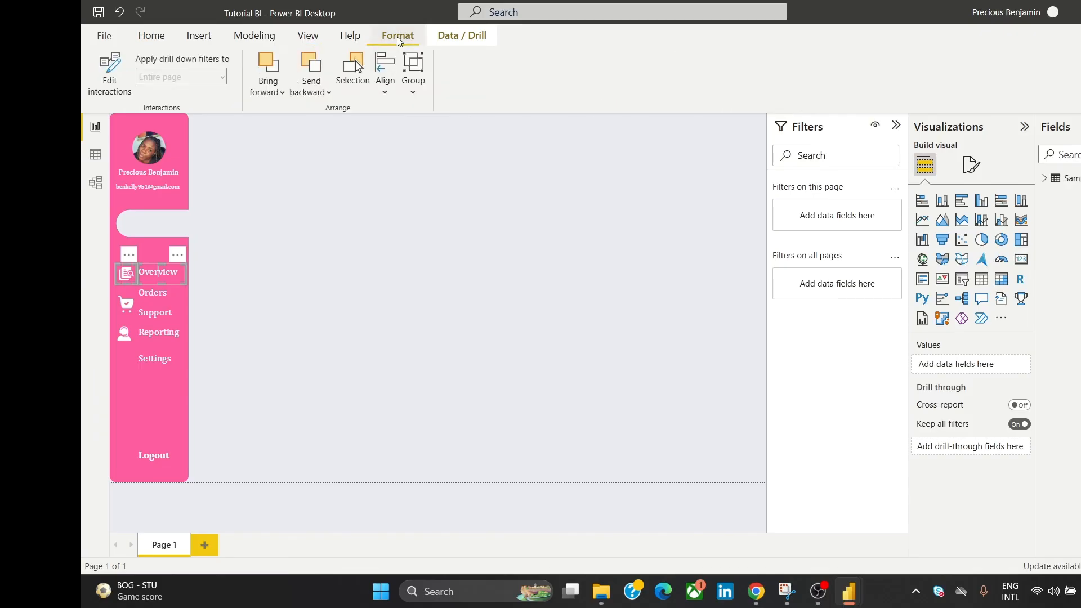
pyautogui.click(385, 69)
pyautogui.click(460, 210)
pyautogui.click(430, 210)
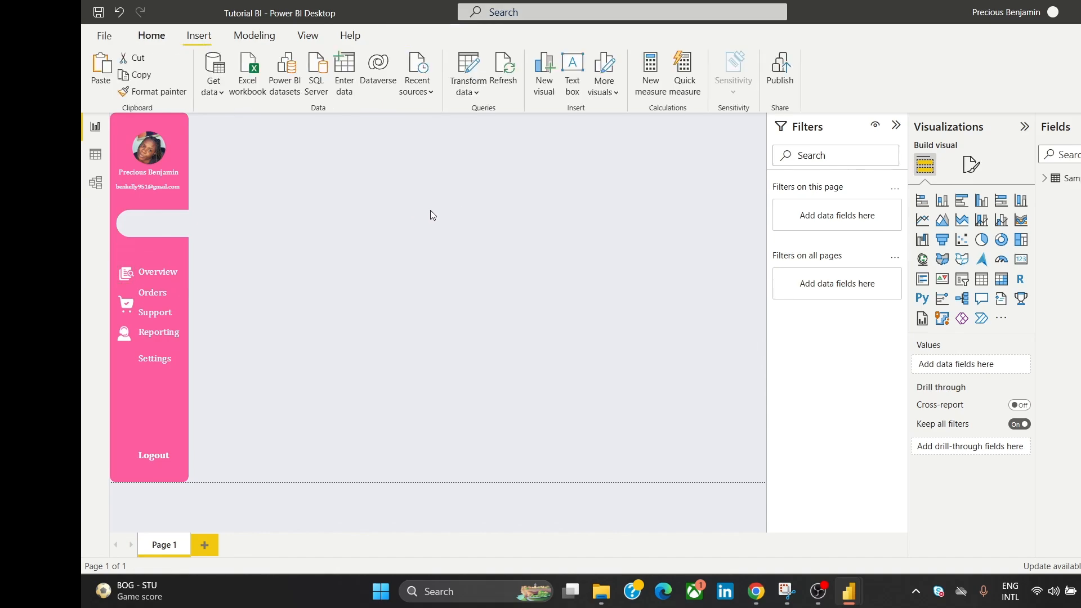
# Step: Shorten the Orders text box from the bottom
pyautogui.click(126, 306)
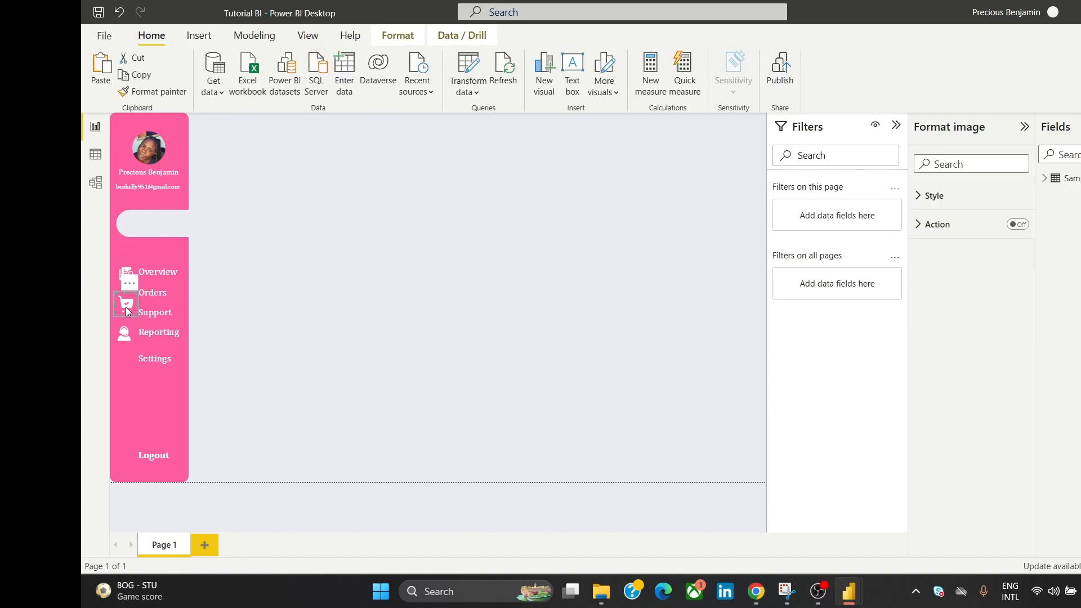
pyautogui.click(162, 292)
pyautogui.click(208, 300)
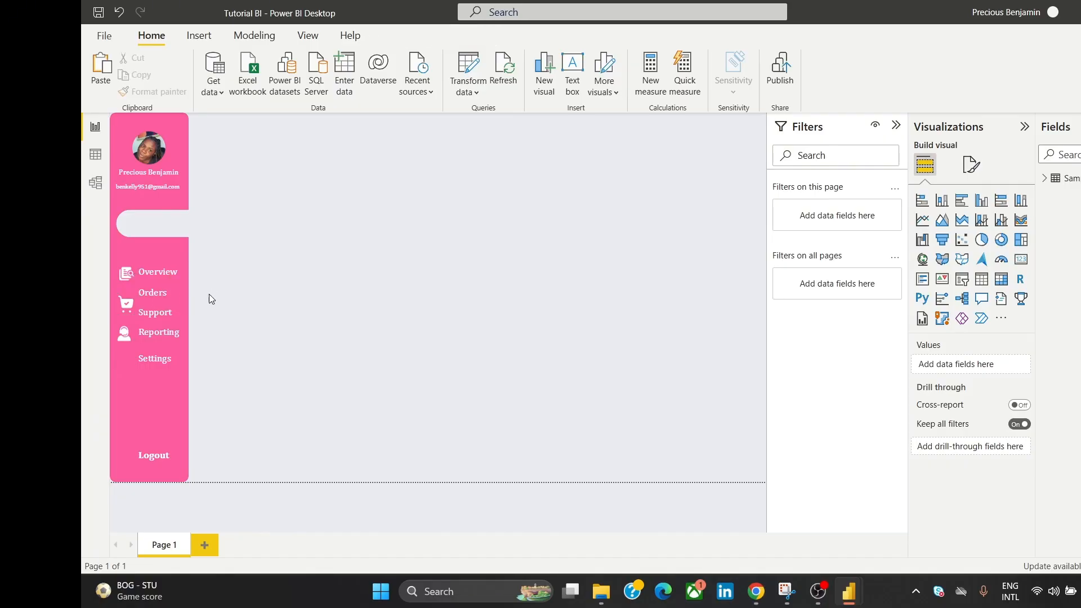
pyautogui.click(157, 305)
pyautogui.moveTo(160, 305); pyautogui.dragTo(174, 298)
pyautogui.click(312, 249)
# Step: Align the cart icon and Orders label by their middles
pyautogui.click(128, 307)
pyautogui.click(214, 249)
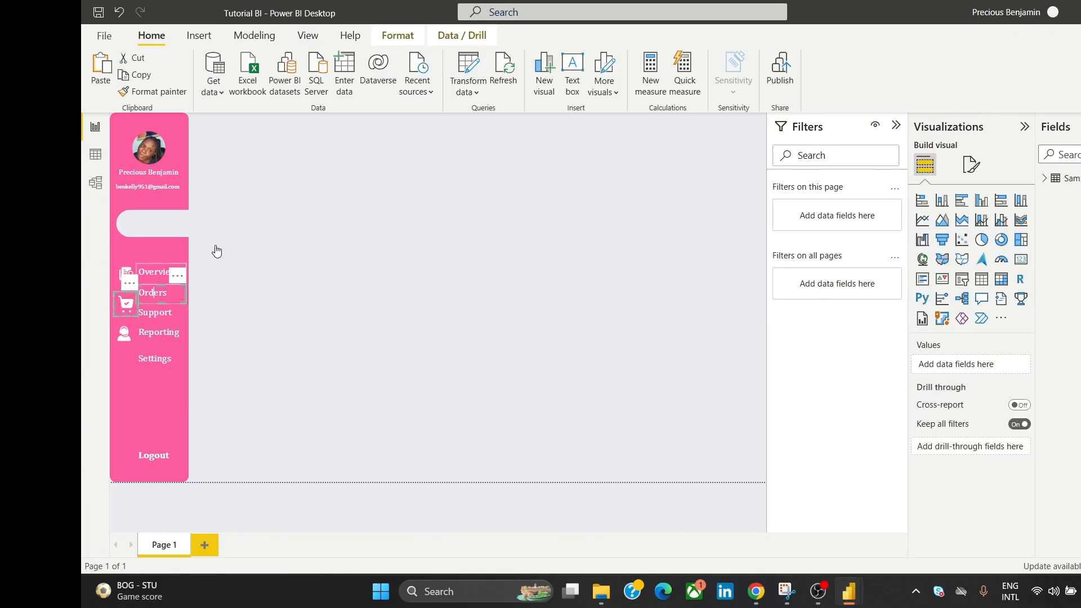
pyautogui.click(153, 293)
pyautogui.click(397, 35)
pyautogui.click(385, 78)
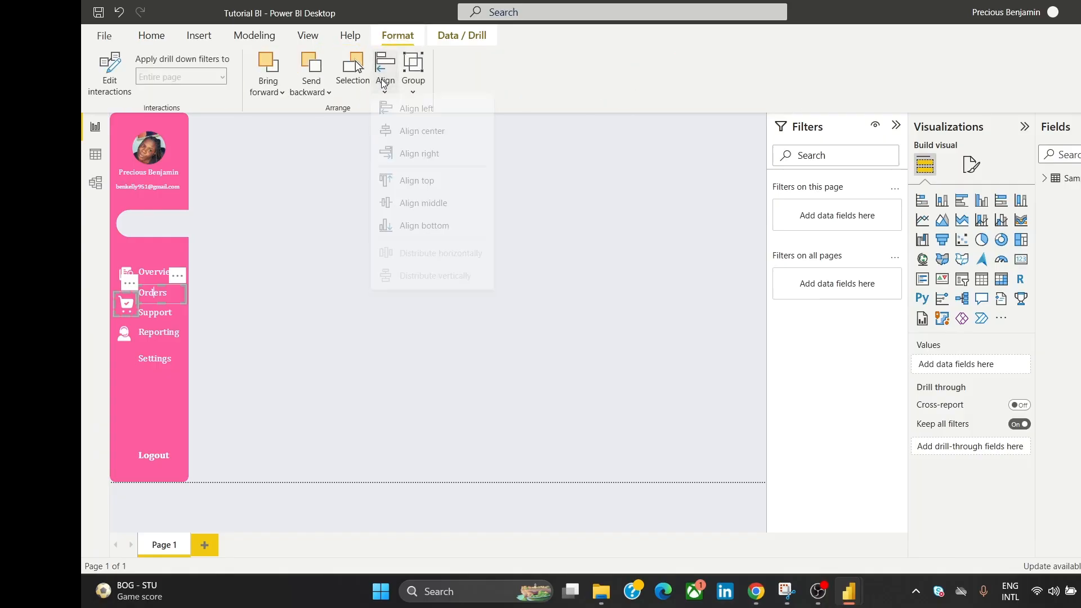
pyautogui.click(425, 211)
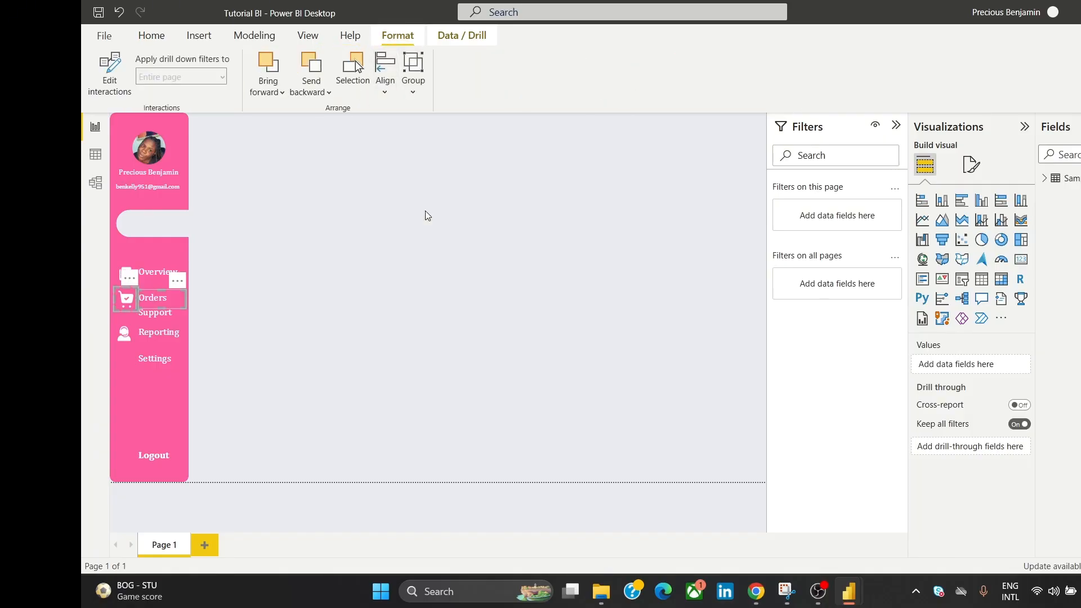
pyautogui.click(400, 251)
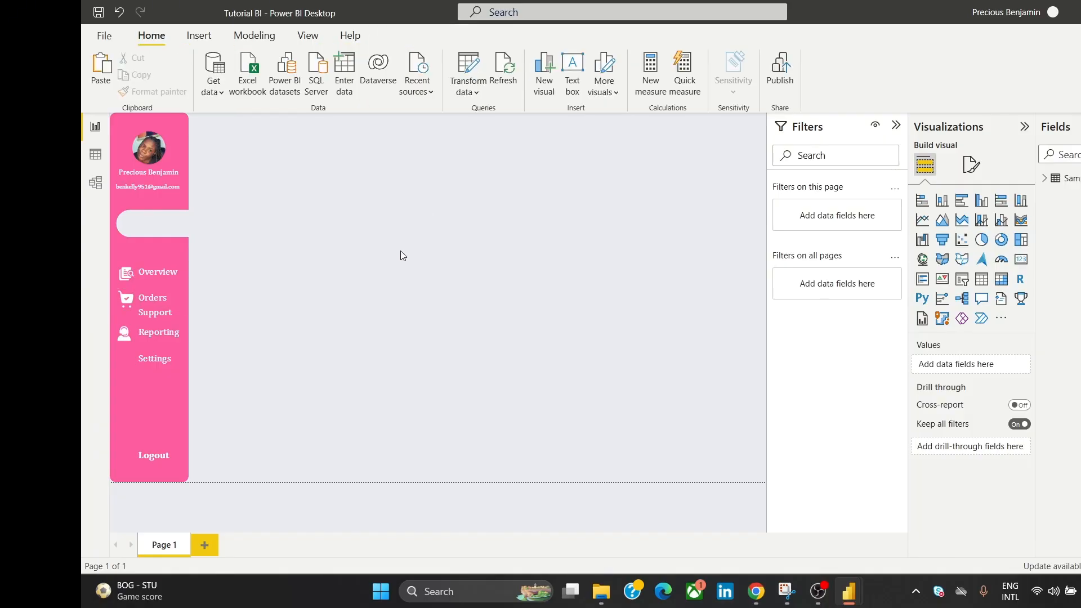
# Step: Align the Support label with its headset icon by their middles
pyautogui.click(130, 334)
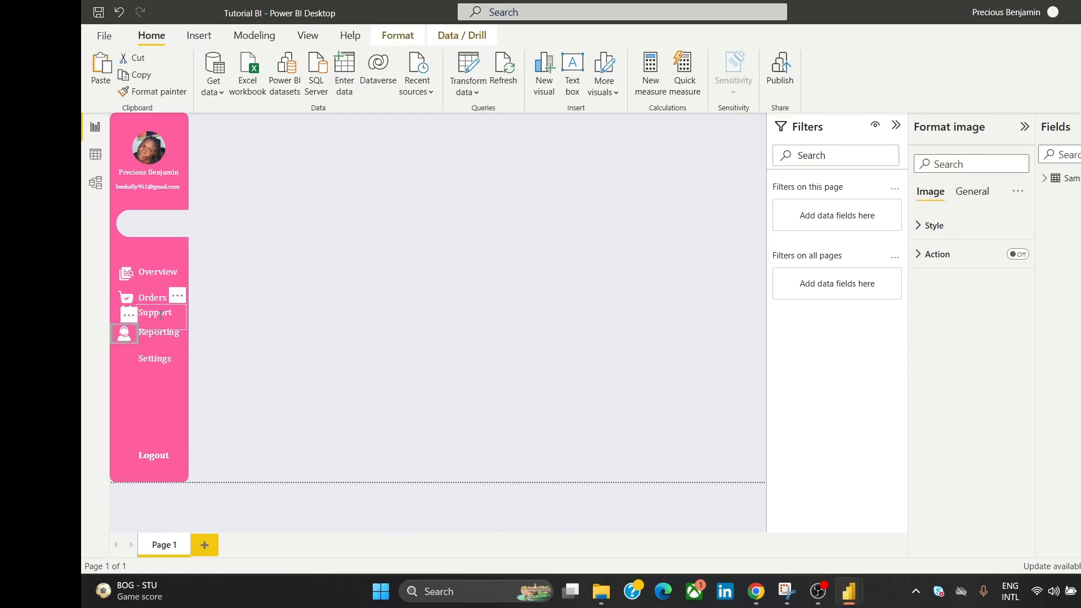
pyautogui.click(161, 314)
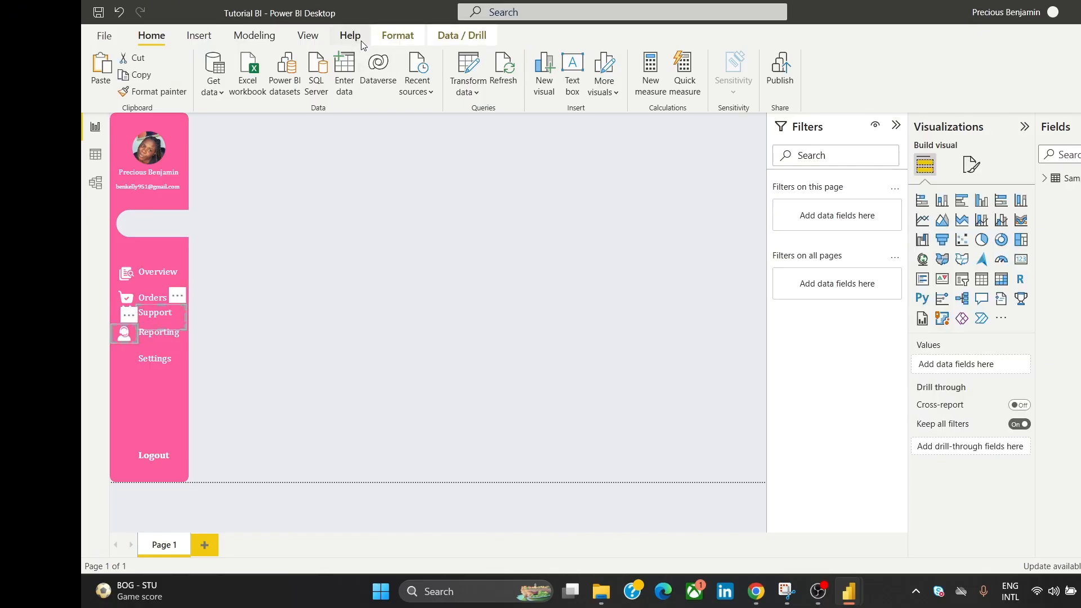
pyautogui.click(398, 35)
pyautogui.click(385, 72)
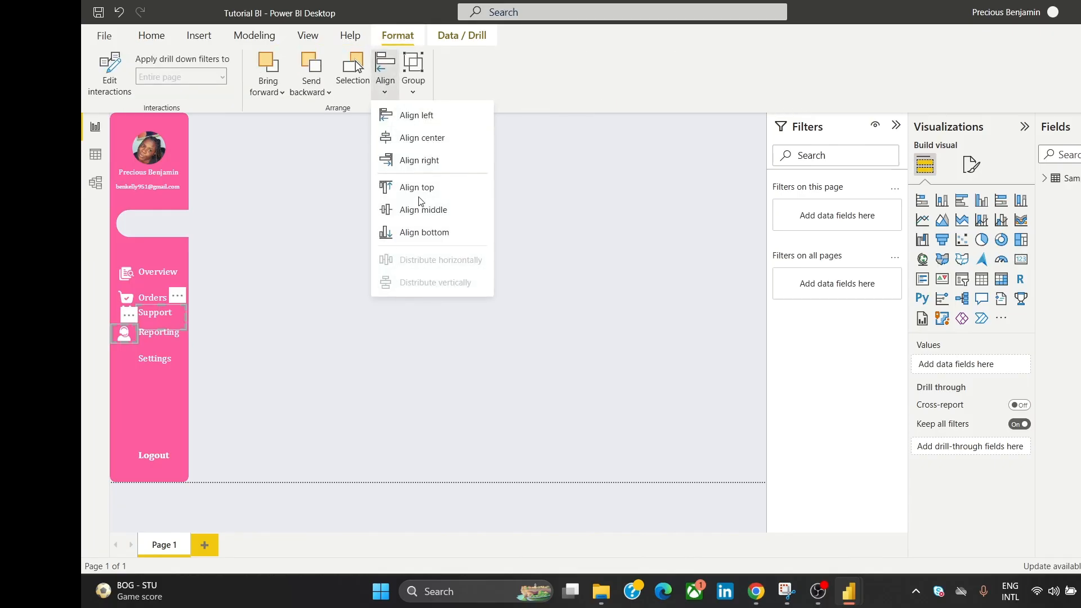
pyautogui.click(426, 220)
pyautogui.click(393, 238)
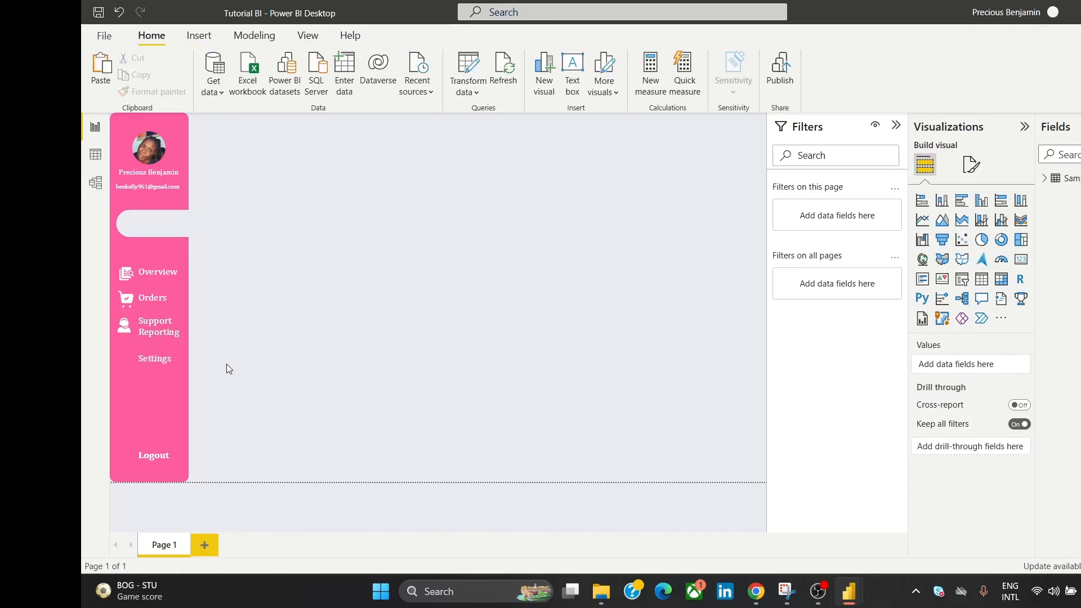
# Step: Move the Reporting and Settings labels down below Support
pyautogui.click(150, 334)
pyautogui.moveTo(179, 318); pyautogui.dragTo(185, 357)
pyautogui.click(316, 273)
pyautogui.click(176, 360)
pyautogui.click(274, 272)
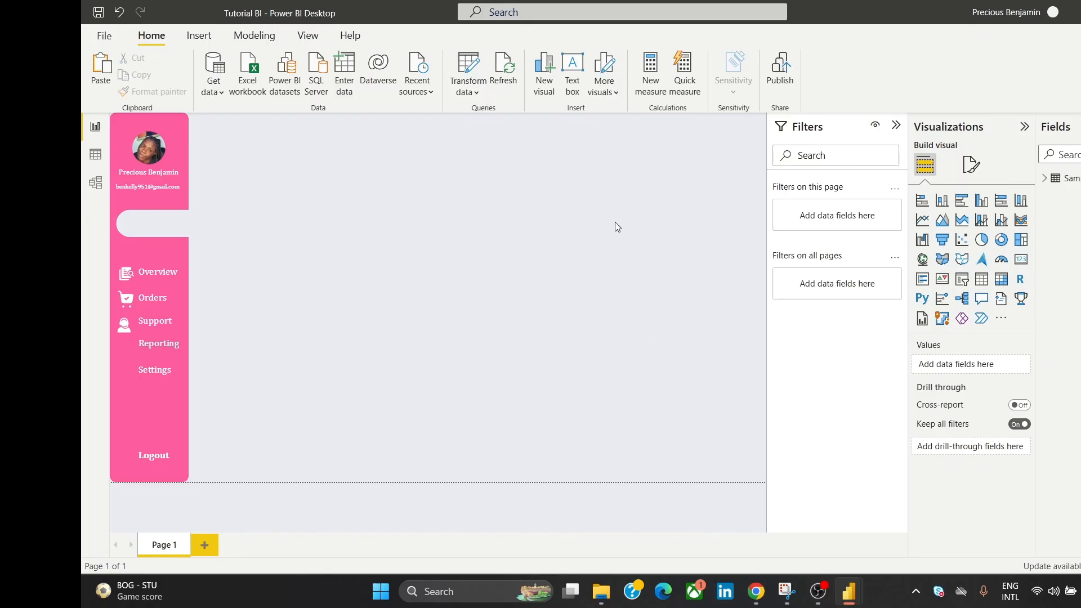
# Step: Insert the profit-report image onto the report canvas
pyautogui.click(201, 40)
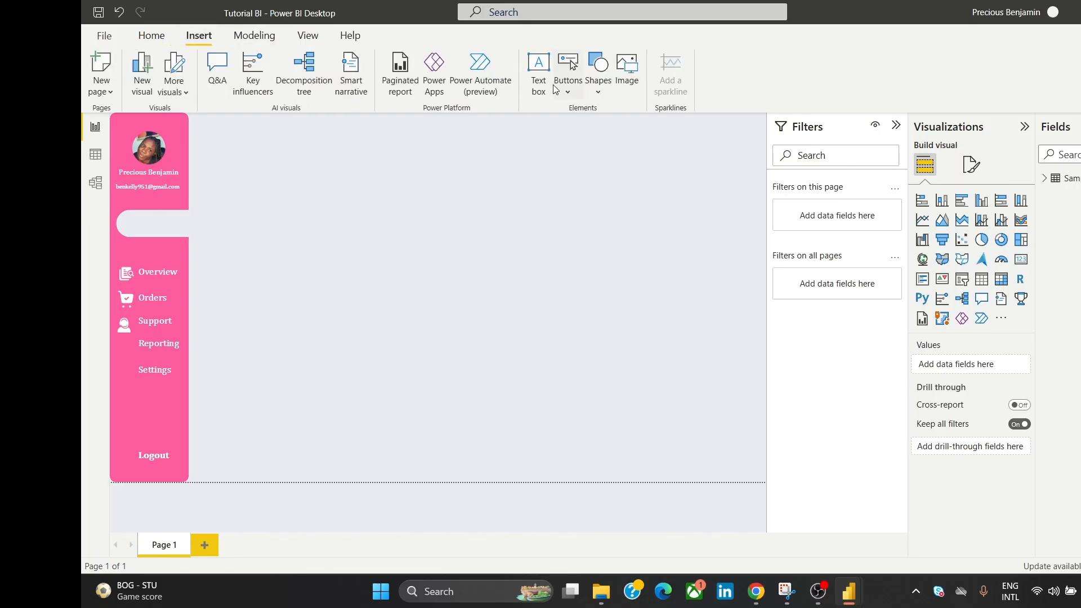
pyautogui.click(628, 70)
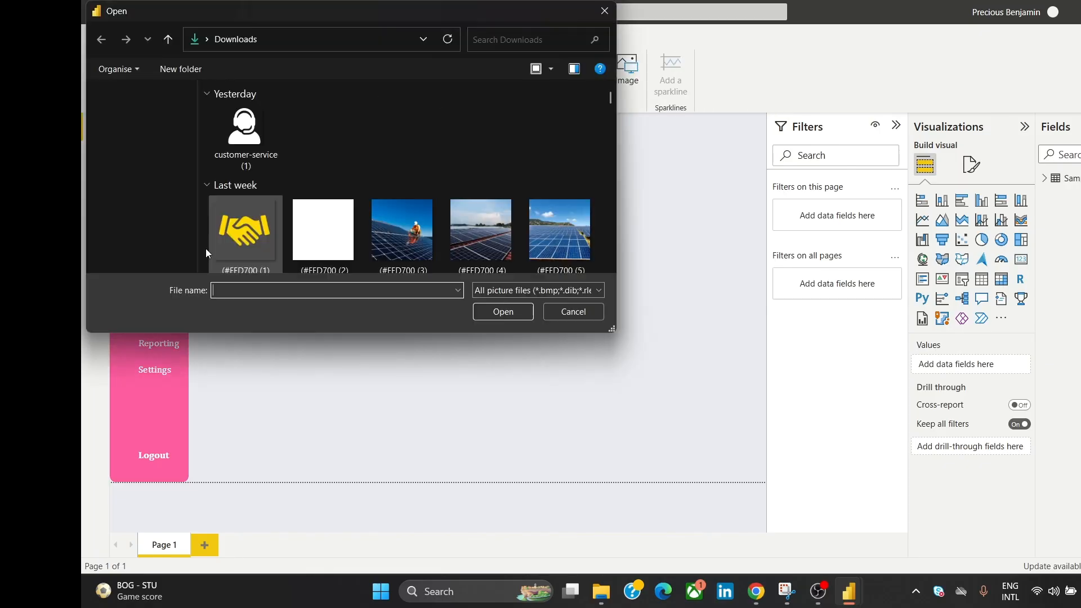
pyautogui.scroll(-5, 608, 268)
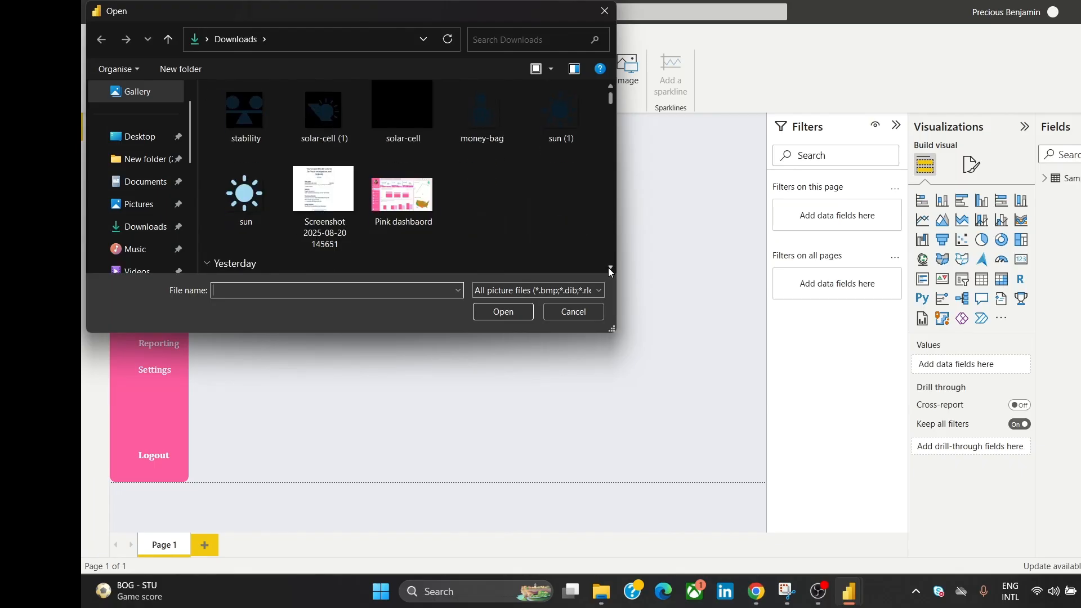
pyautogui.click(610, 268)
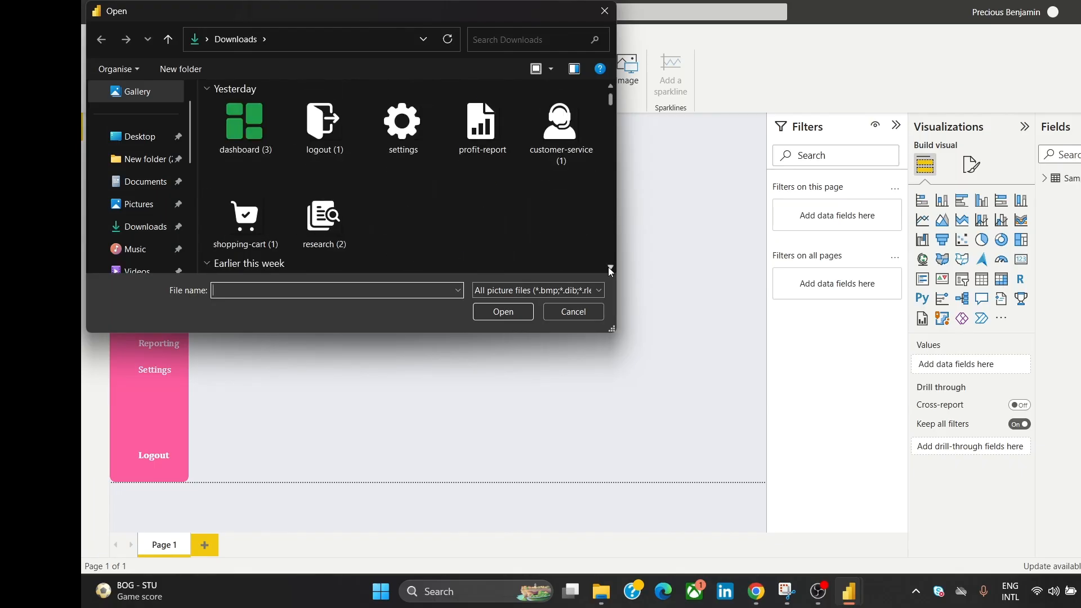
pyautogui.click(472, 131)
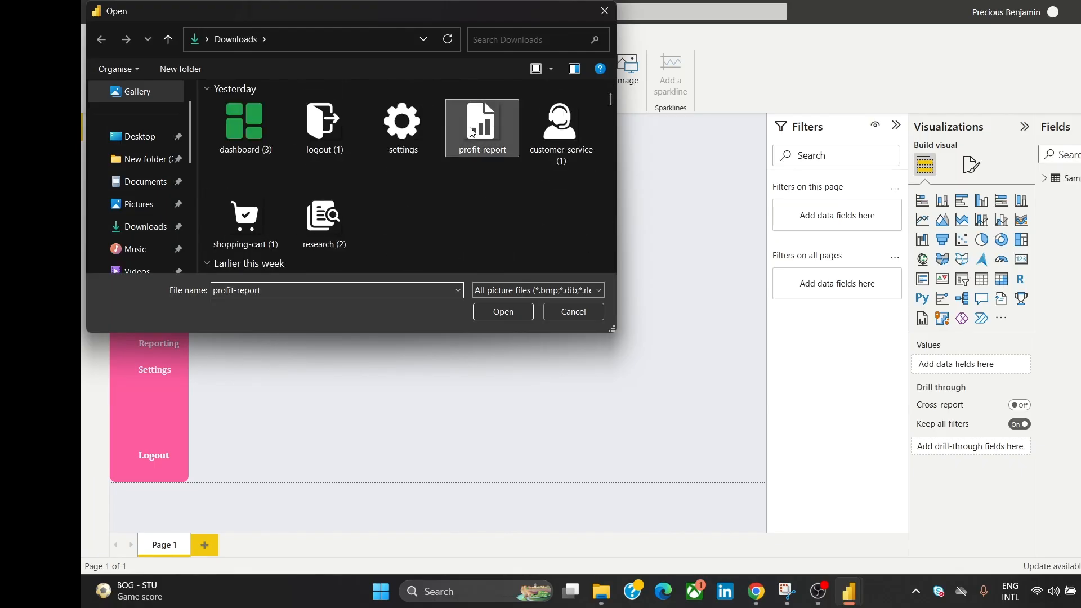
pyautogui.click(506, 312)
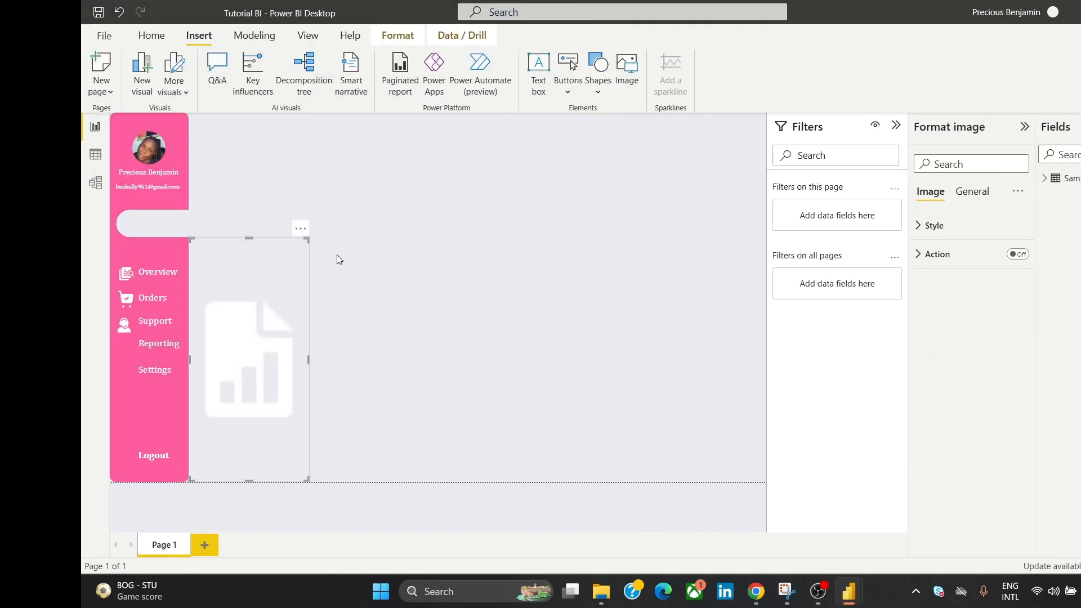
# Step: Shrink the profit-report image to icon size and place it beside Reporting
pyautogui.moveTo(261, 249); pyautogui.dragTo(445, 279)
pyautogui.moveTo(363, 260); pyautogui.dragTo(463, 370)
pyautogui.moveTo(438, 352); pyautogui.dragTo(129, 340)
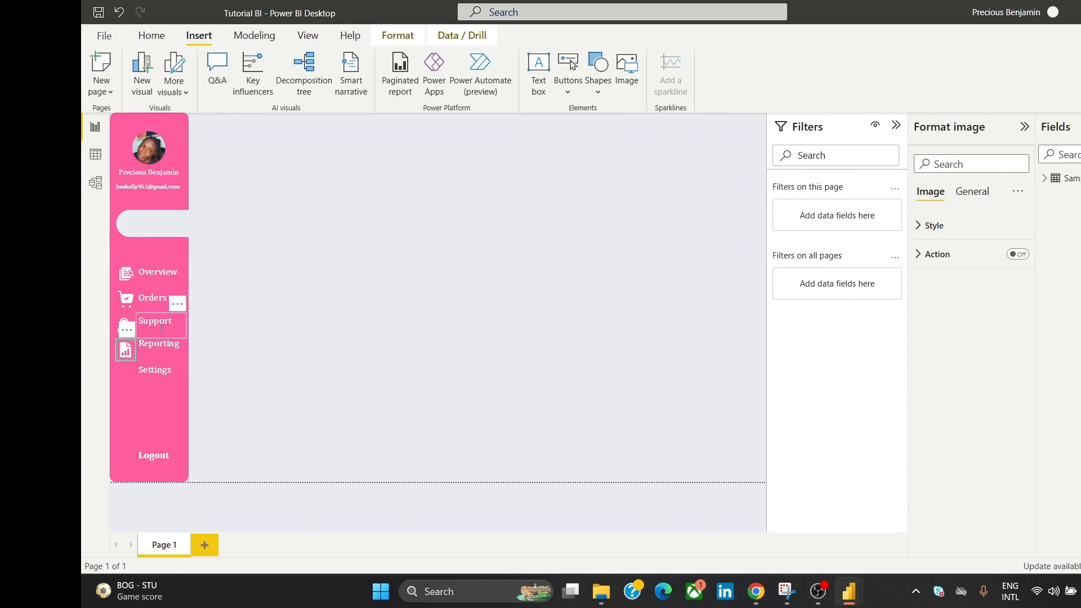
pyautogui.click(296, 303)
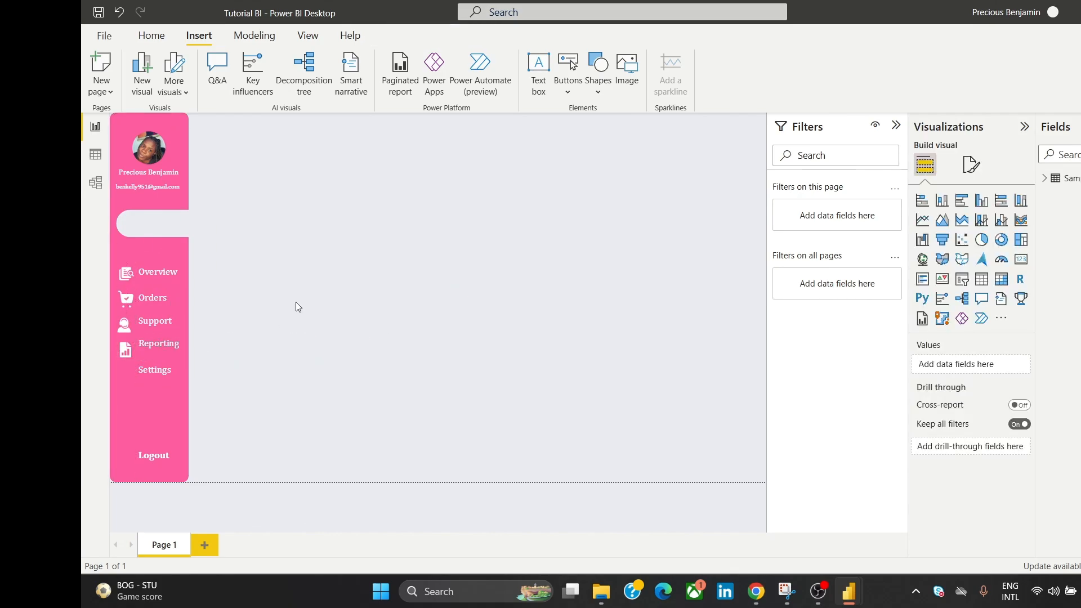
# Step: Nudge the Reporting label beside its chart icon and align their middles
pyautogui.click(160, 349)
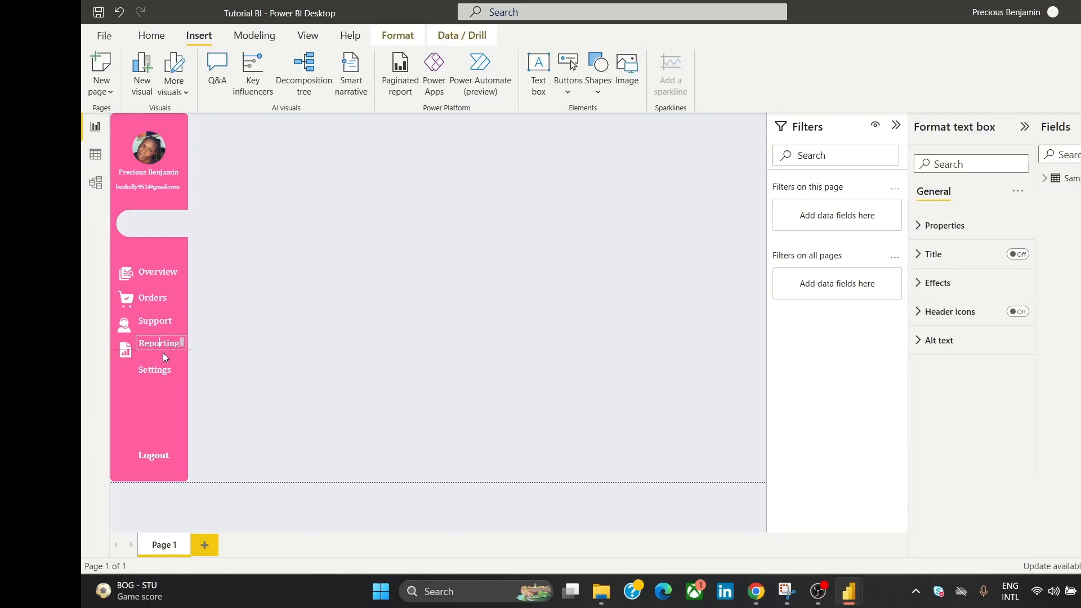
pyautogui.moveTo(164, 349); pyautogui.dragTo(168, 349)
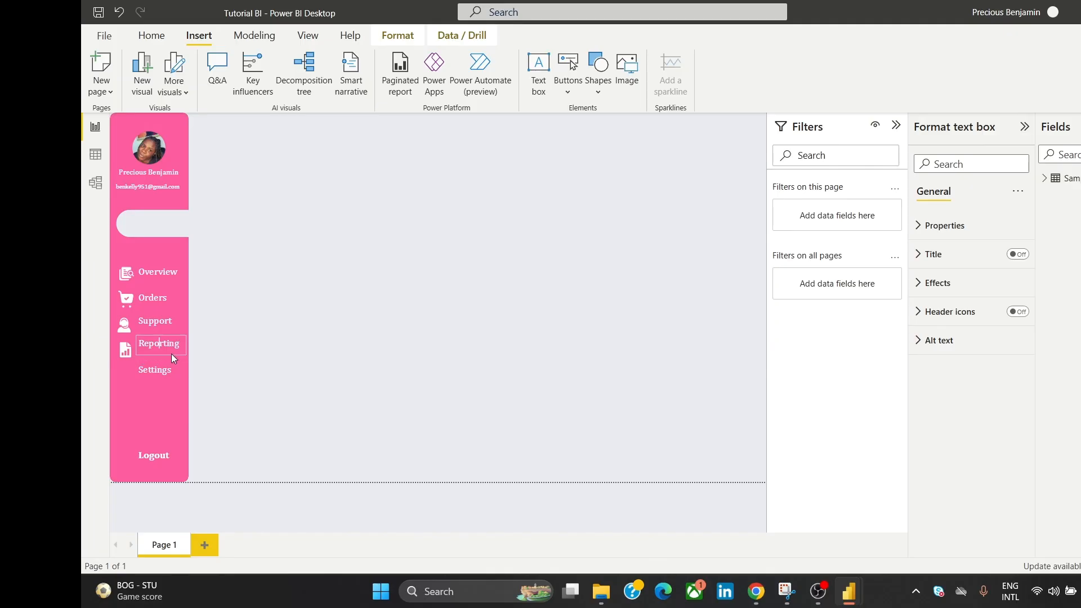
pyautogui.click(122, 356)
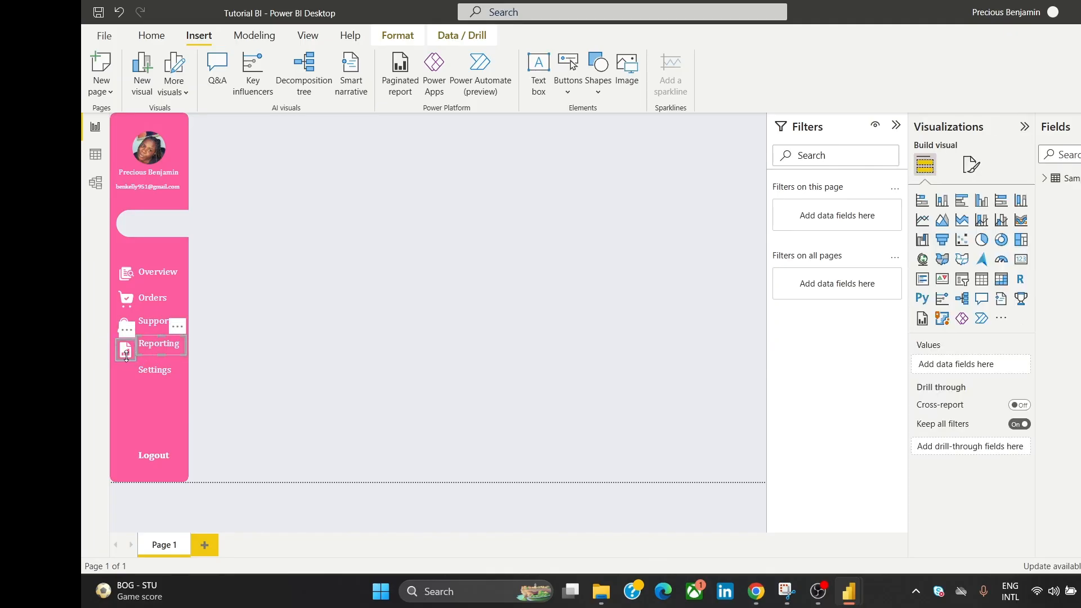
pyautogui.click(397, 36)
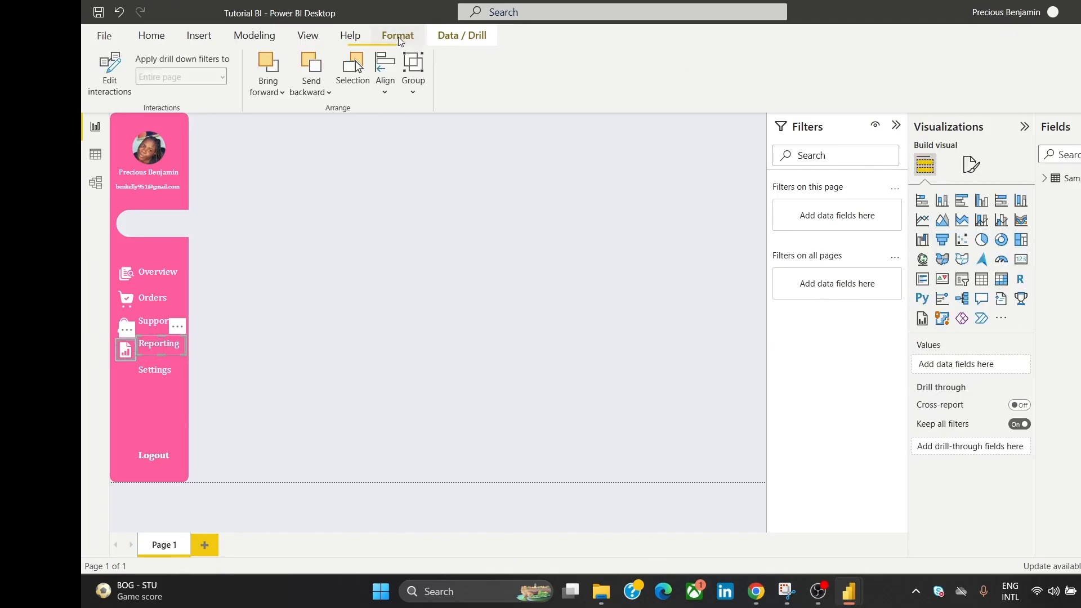
pyautogui.click(386, 79)
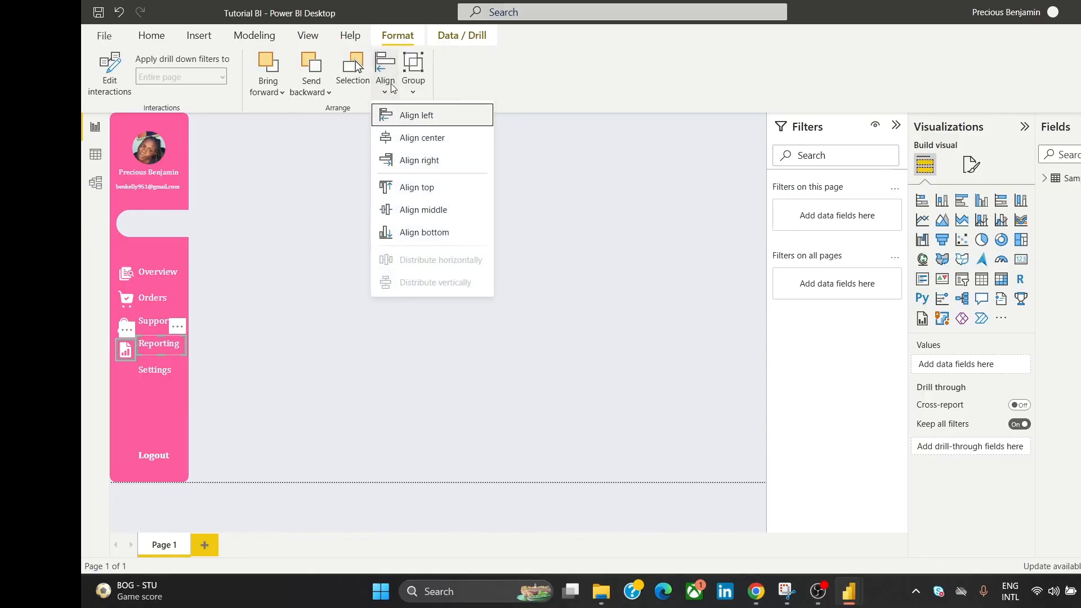
pyautogui.click(448, 212)
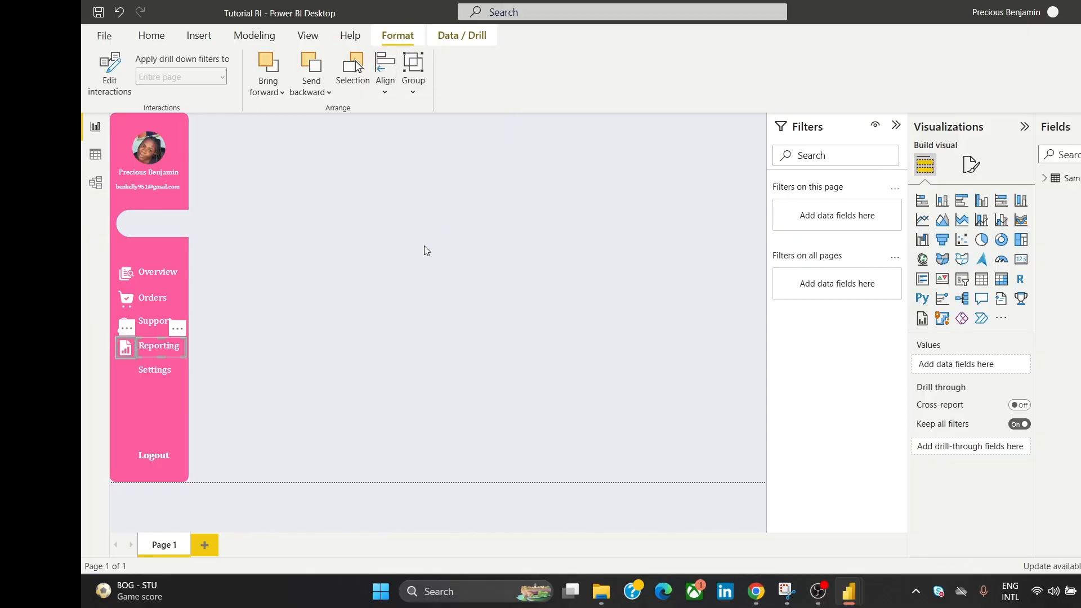
pyautogui.click(407, 262)
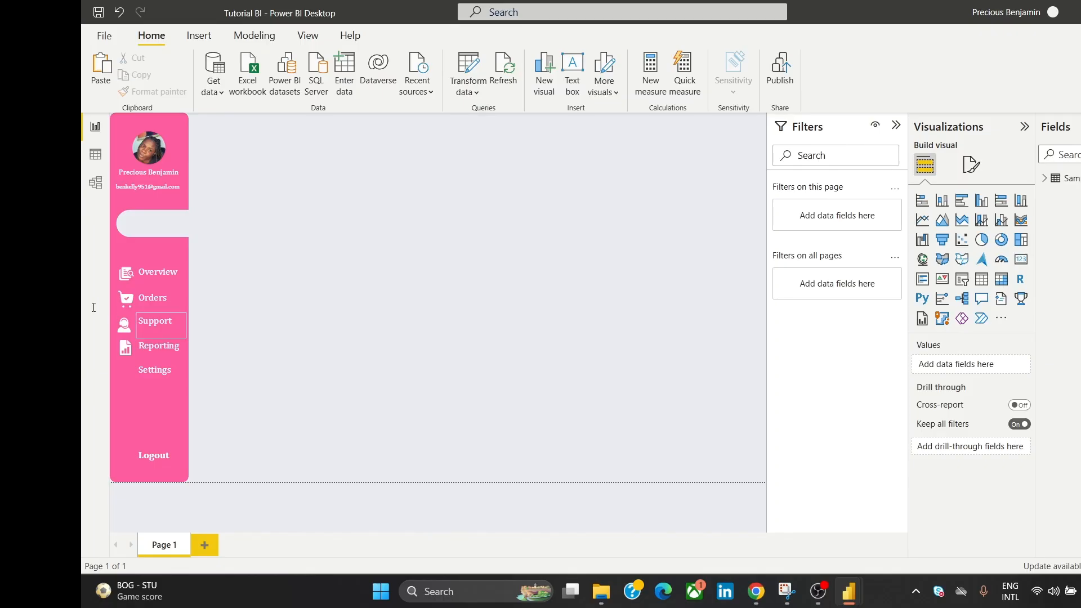
pyautogui.click(130, 271)
# Step: Centre the nav icons in one column and distribute them evenly across and vertically
pyautogui.keyDown('ctrl'); pyautogui.click(118, 308); pyautogui.keyUp('ctrl')
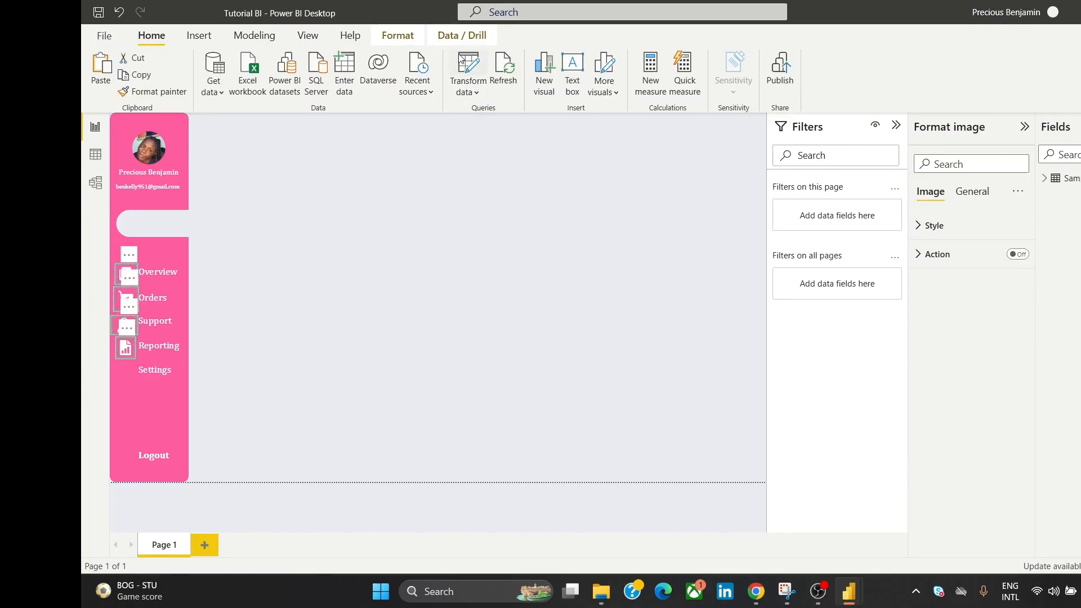
pyautogui.click(401, 40)
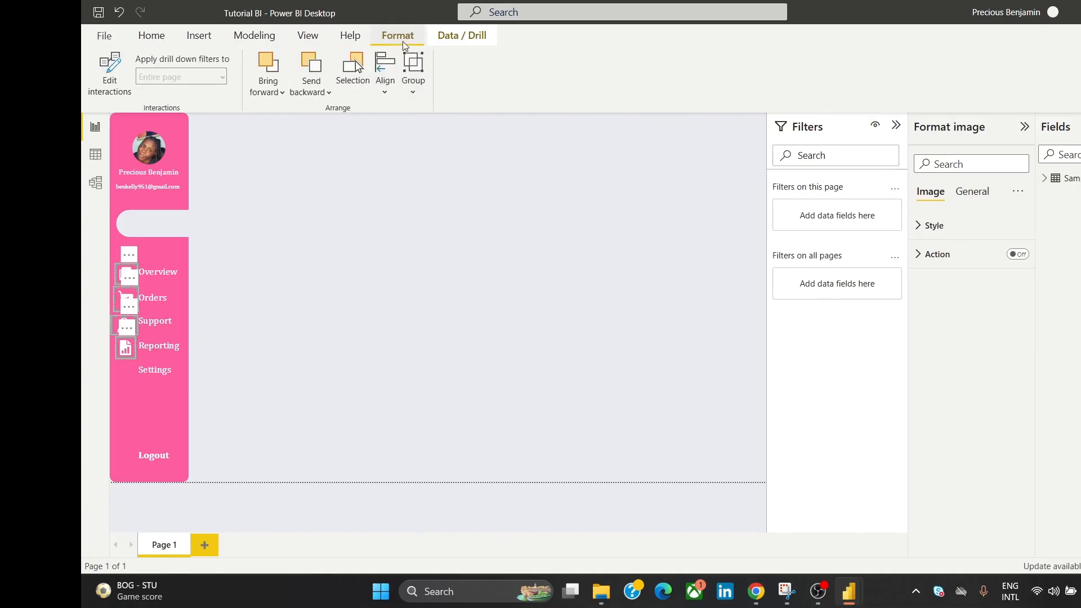
pyautogui.click(385, 79)
pyautogui.click(430, 138)
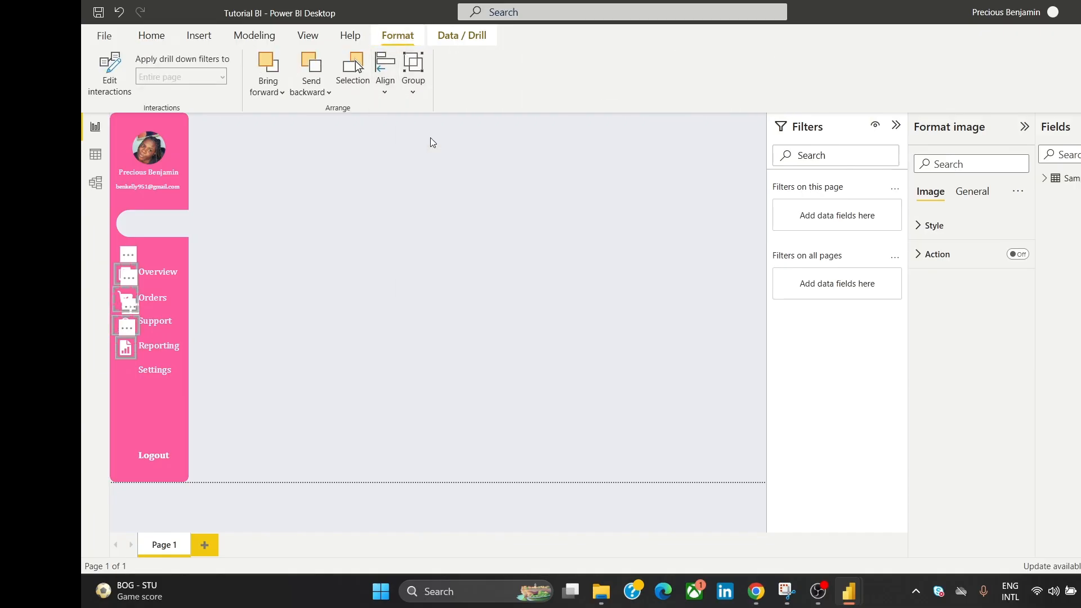
pyautogui.click(385, 85)
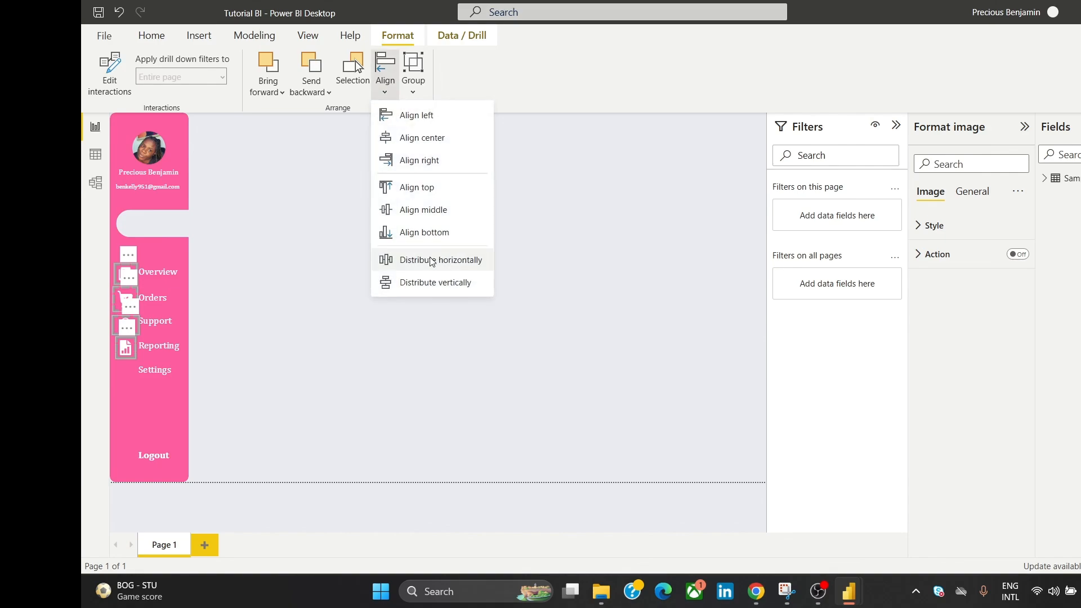
pyautogui.click(430, 260)
pyautogui.click(381, 71)
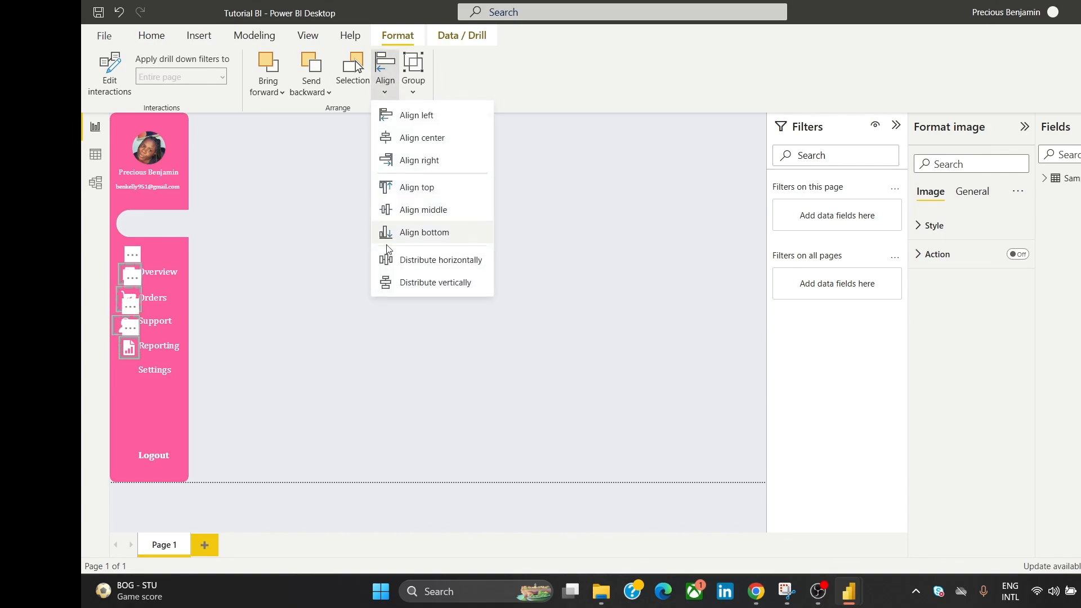
pyautogui.click(385, 284)
pyautogui.click(363, 245)
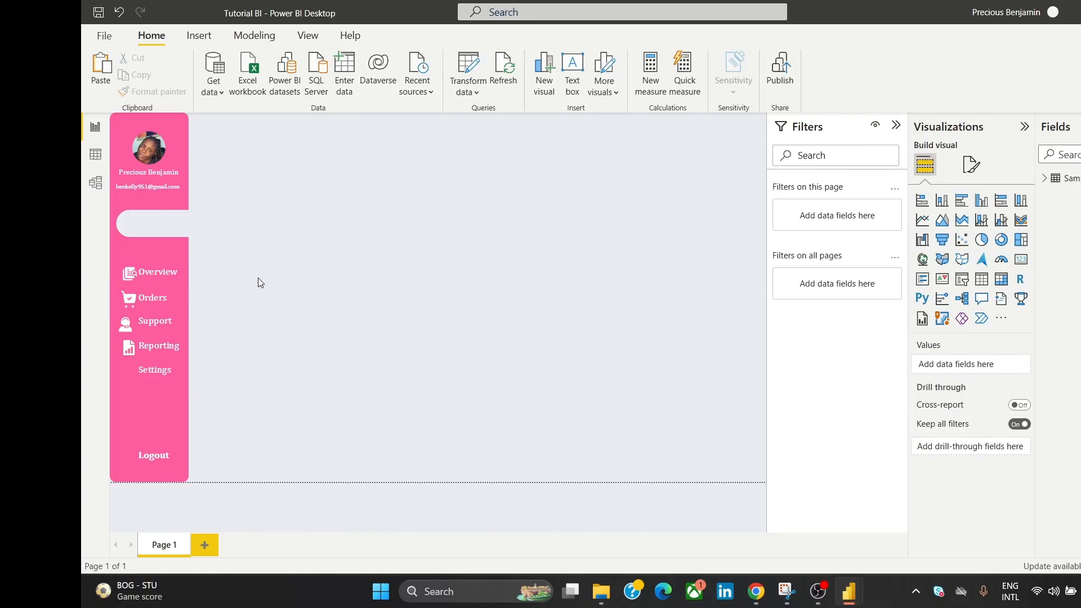
# Step: Undo the last two arrangement changes to restore the aligned icon column
pyautogui.hotkey('ctrl', 'z')
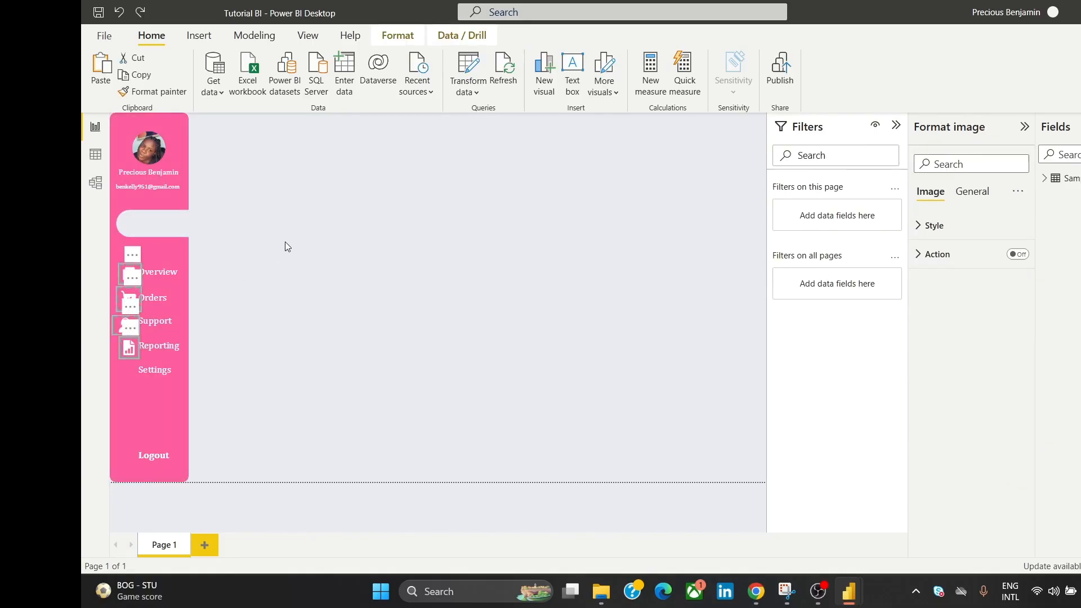
pyautogui.click(287, 241)
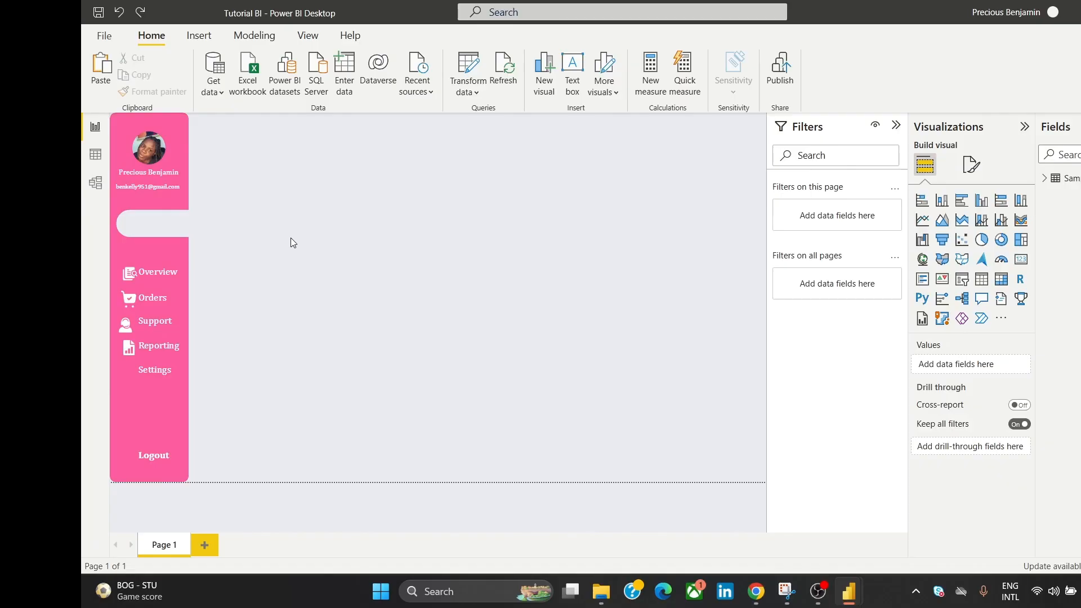
pyautogui.hotkey('ctrl', 'z')
pyautogui.click(325, 285)
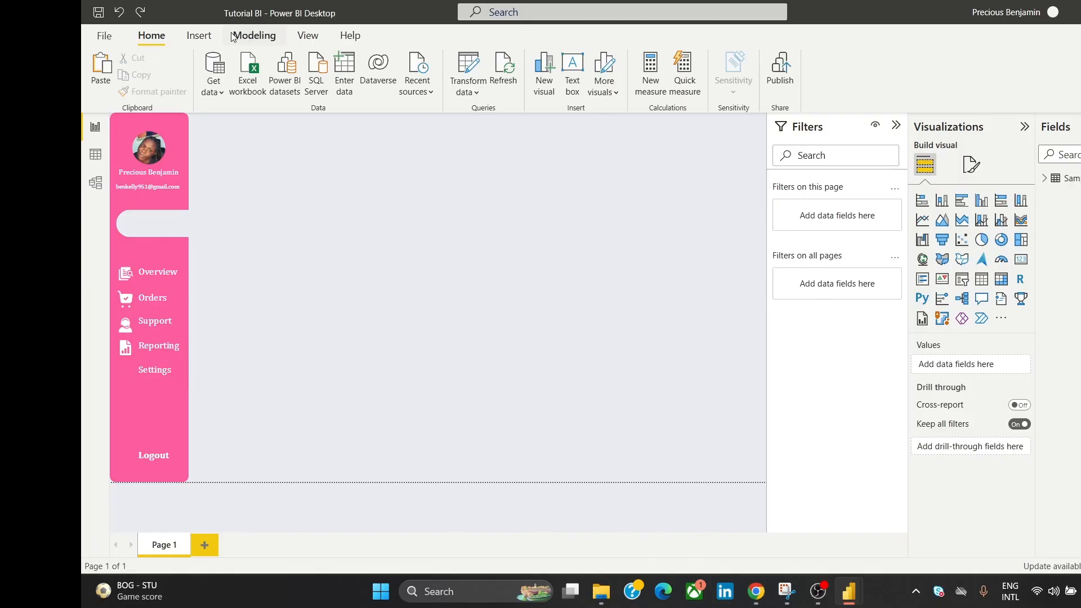
# Step: Insert the settings gear image onto the page
pyautogui.click(199, 36)
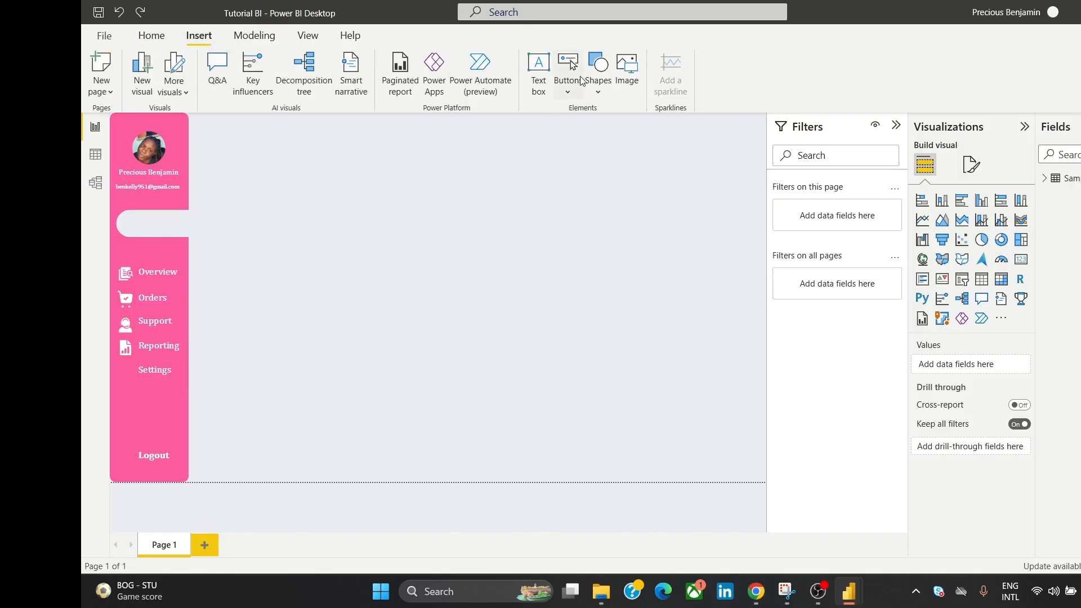
pyautogui.click(626, 71)
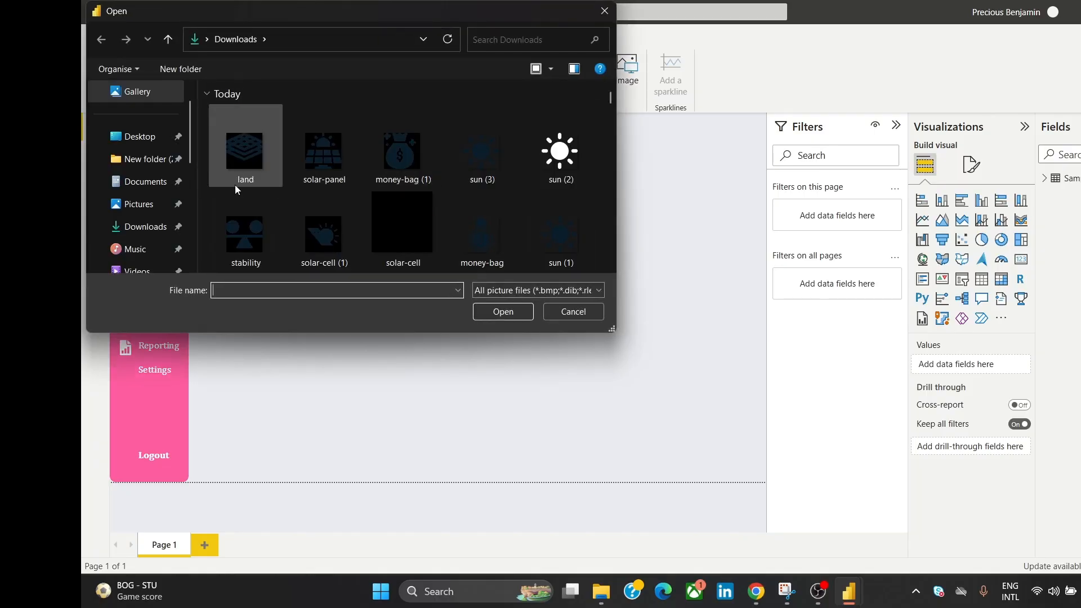
pyautogui.scroll(-5, 610, 264)
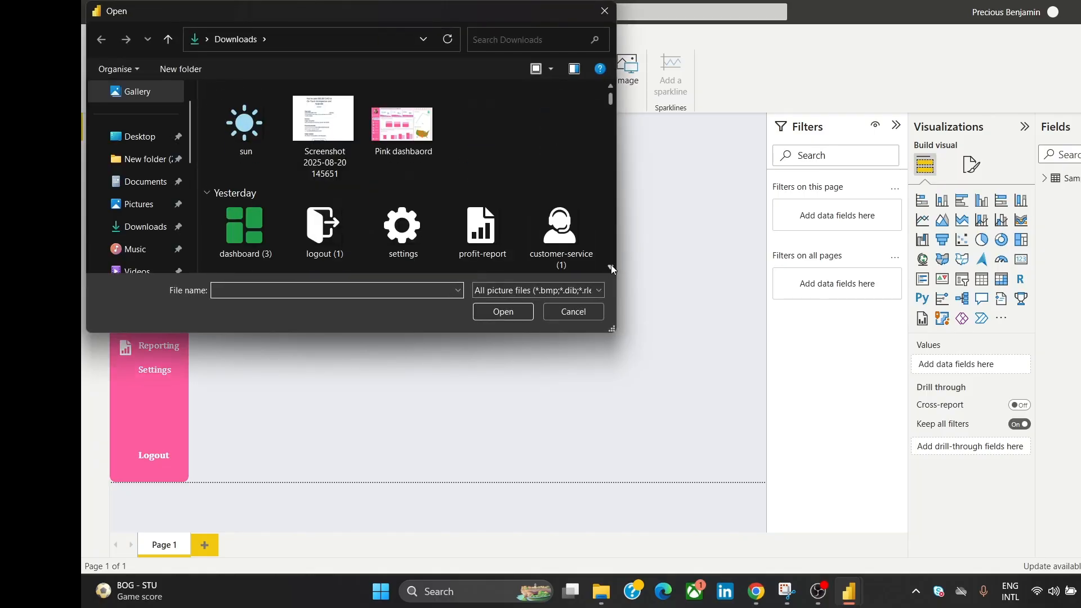
pyautogui.click(410, 159)
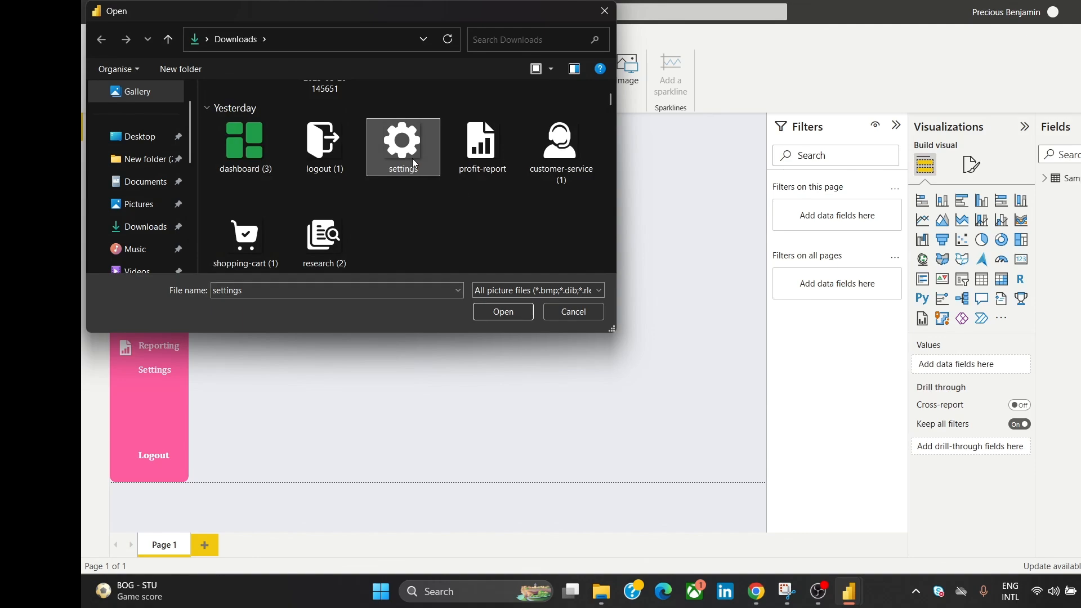
pyautogui.click(514, 311)
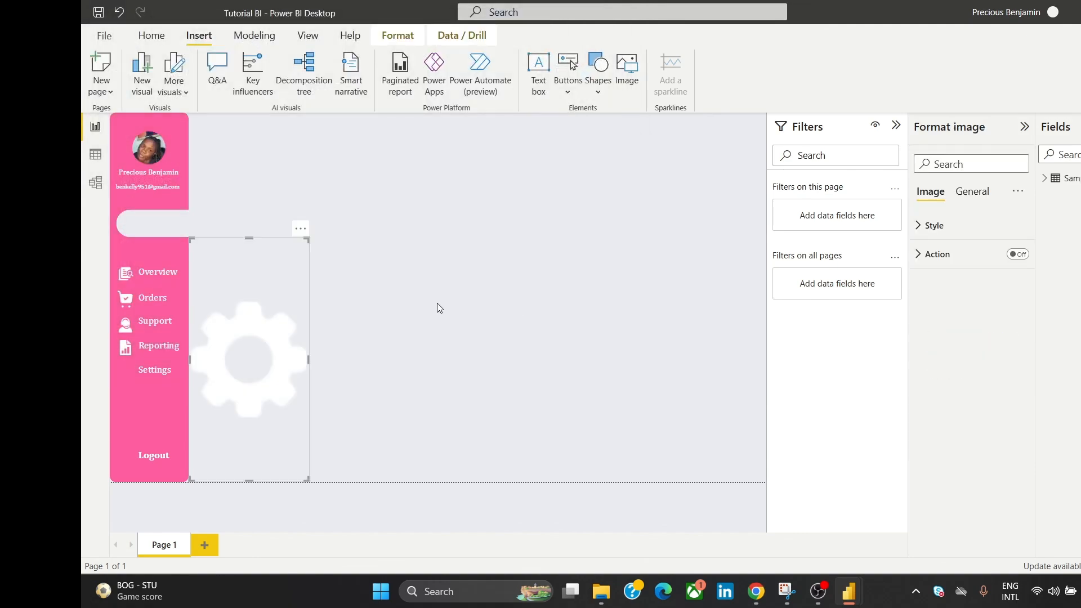
# Step: Move the gear image beside the Settings label and shrink it slightly
pyautogui.moveTo(249, 273); pyautogui.dragTo(541, 392)
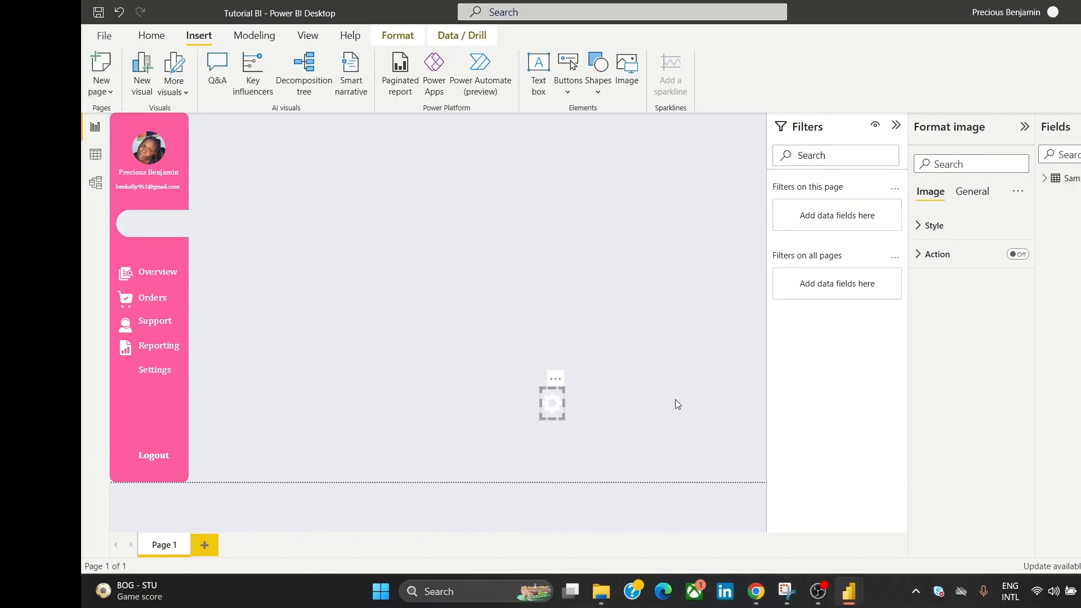
pyautogui.moveTo(556, 378); pyautogui.dragTo(131, 365)
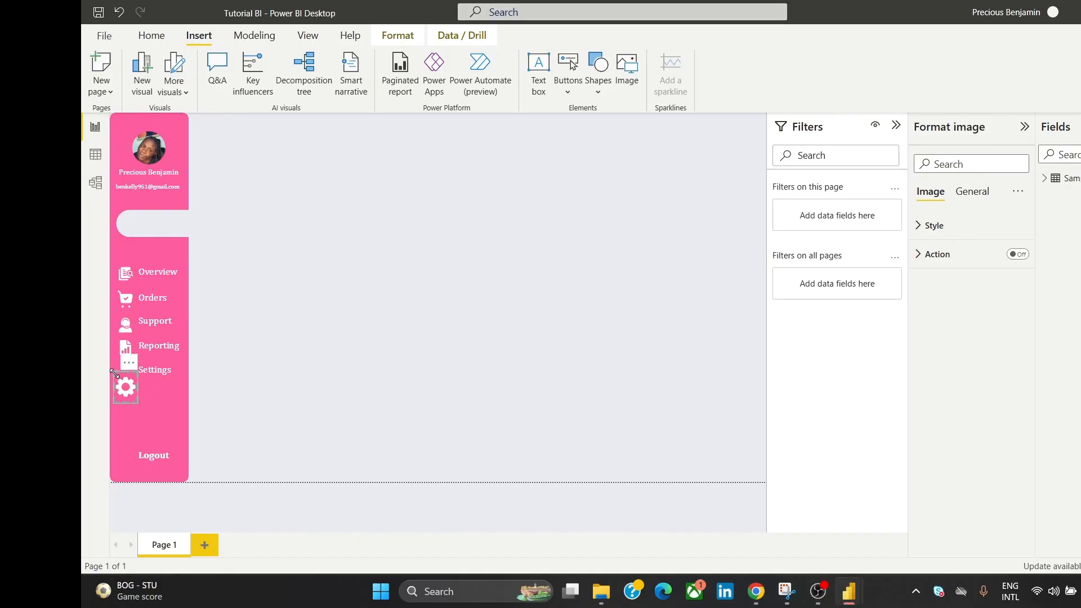
pyautogui.moveTo(114, 374); pyautogui.dragTo(125, 373)
pyautogui.click(333, 331)
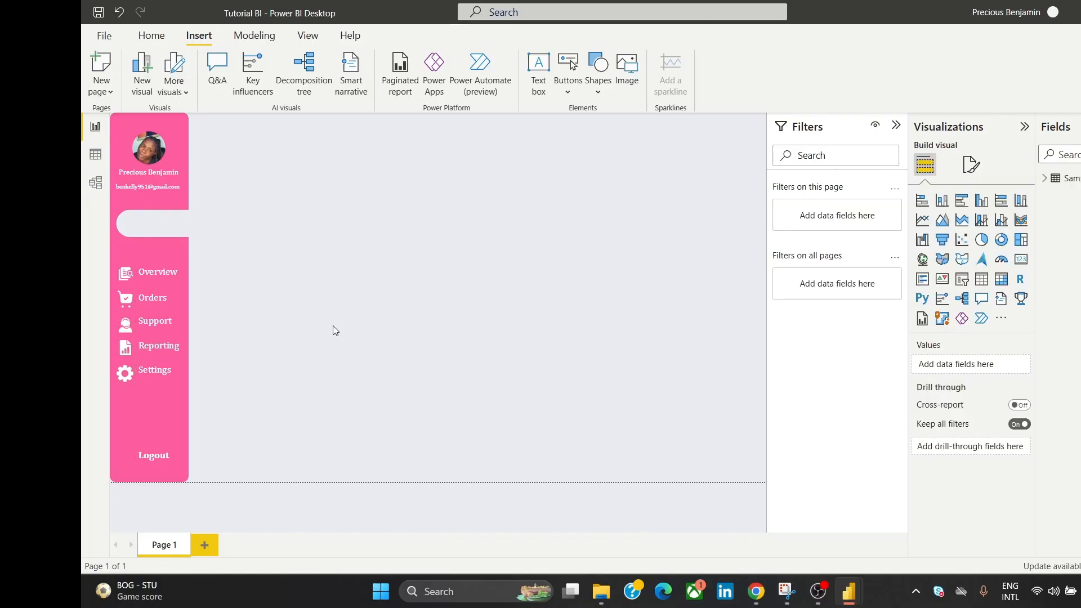
# Step: Align the gear icon and Settings label by their middles
pyautogui.click(127, 376)
pyautogui.keyDown('ctrl'); pyautogui.click(158, 369); pyautogui.keyUp('ctrl')
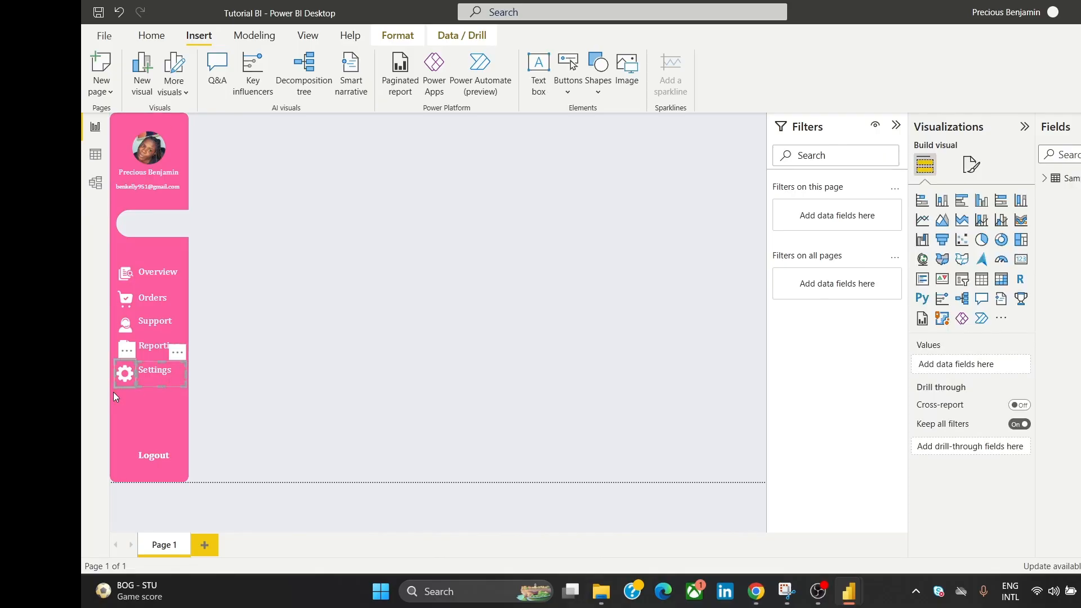
pyautogui.click(403, 32)
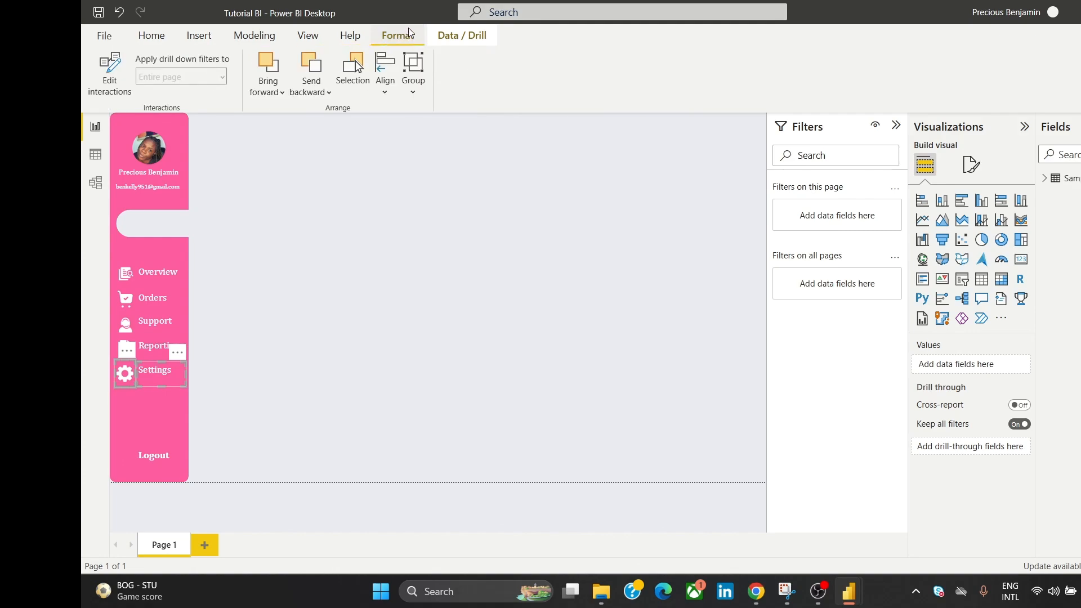
pyautogui.click(381, 69)
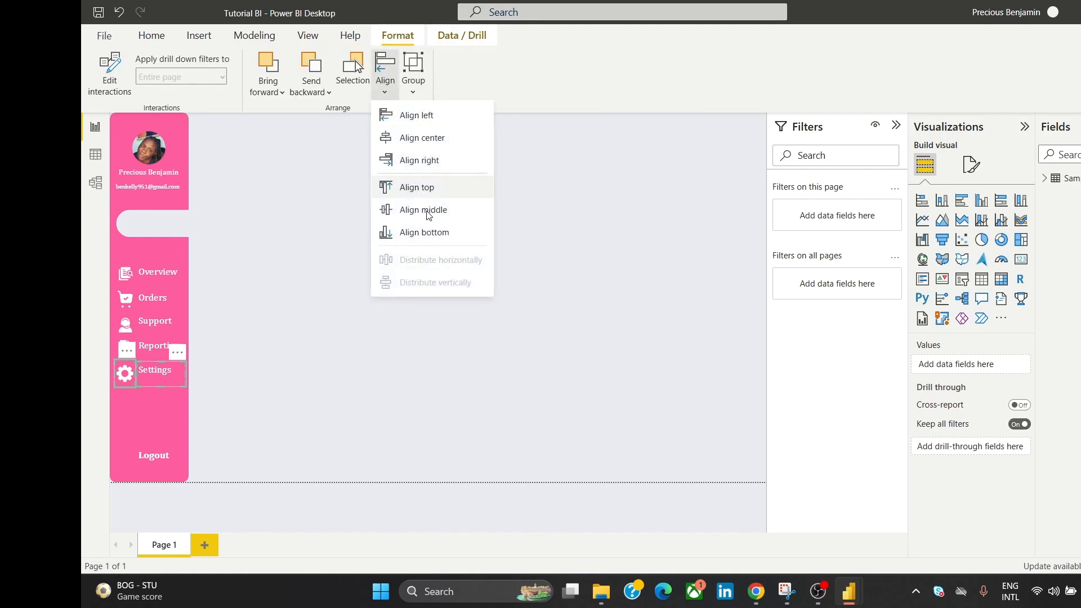
pyautogui.click(430, 214)
pyautogui.click(404, 285)
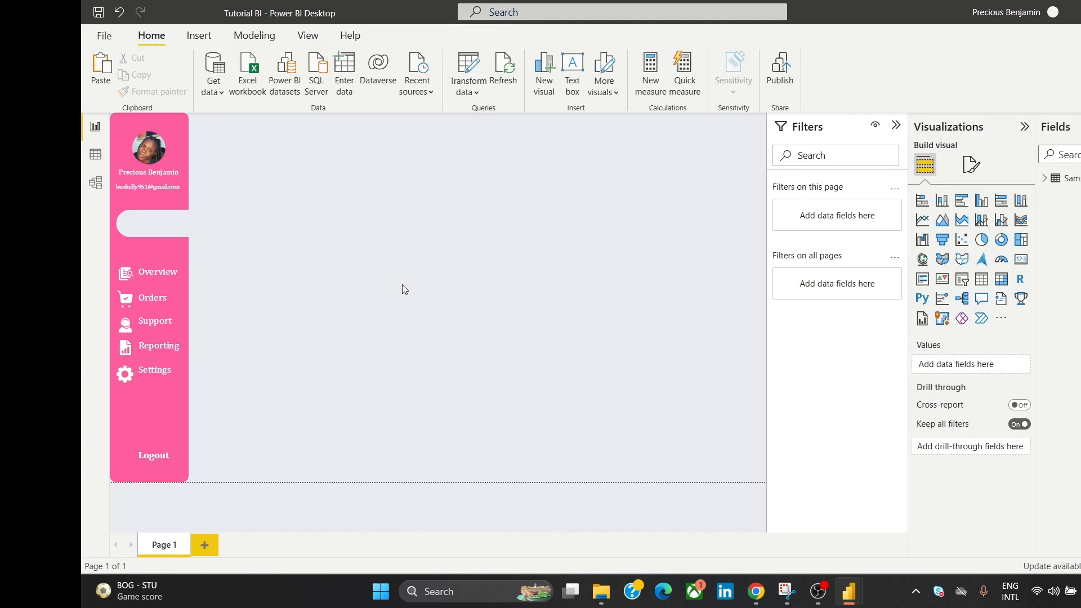
# Step: Reselect the gear and Settings label and apply Align middle again
pyautogui.click(150, 370)
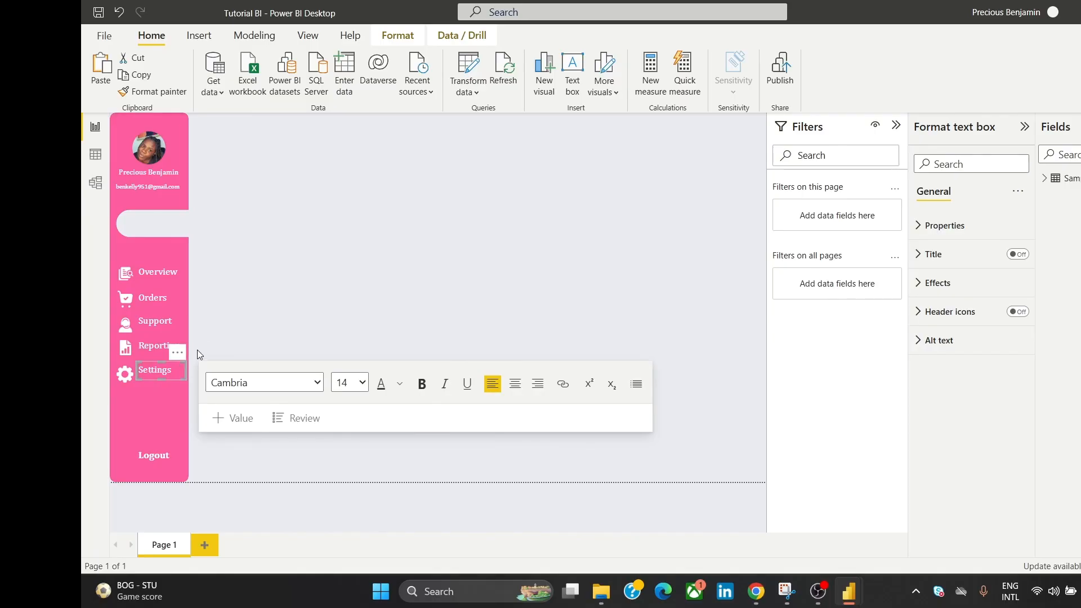
pyautogui.click(243, 330)
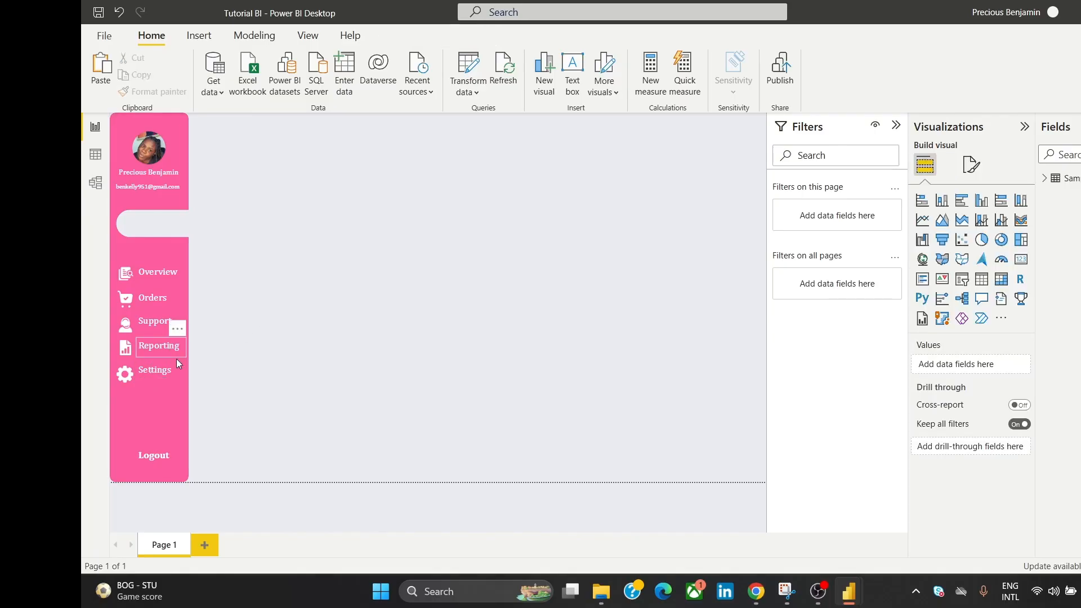
pyautogui.click(126, 376)
pyautogui.keyDown('ctrl'); pyautogui.click(160, 372); pyautogui.keyUp('ctrl')
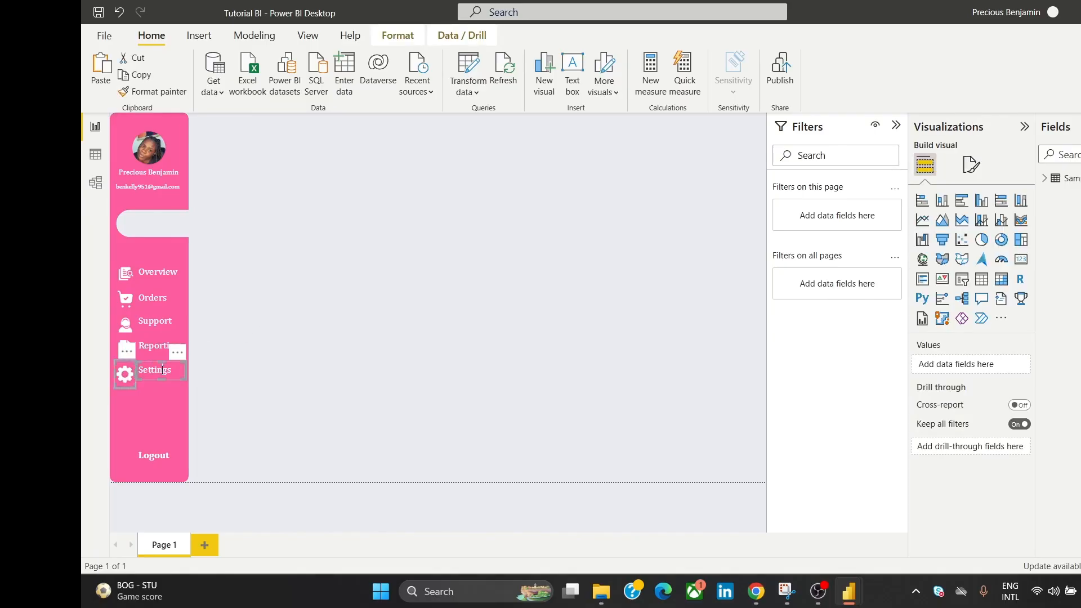
pyautogui.click(396, 38)
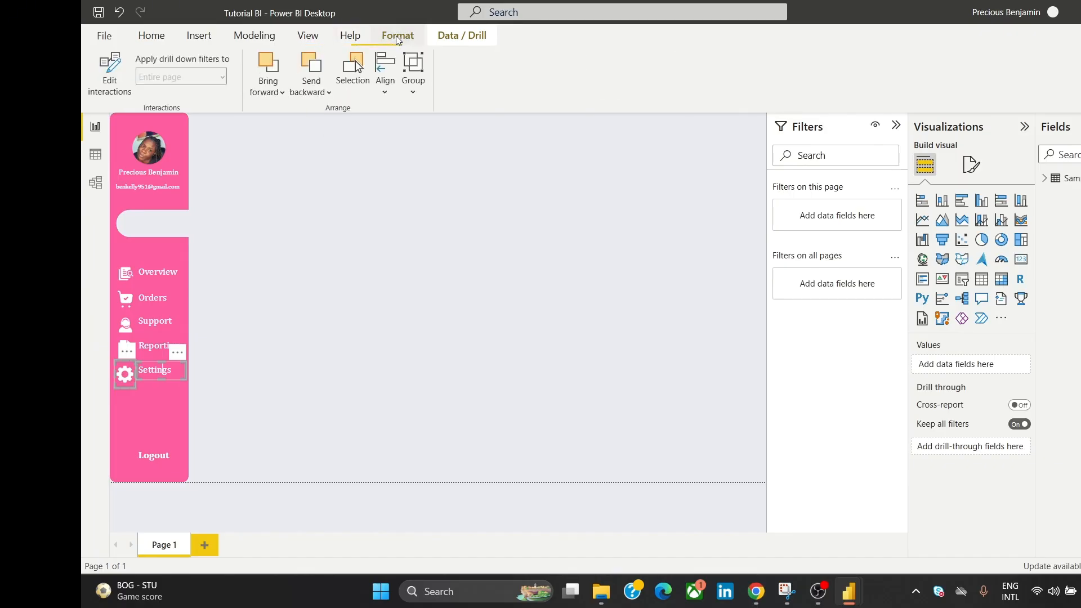
pyautogui.click(383, 66)
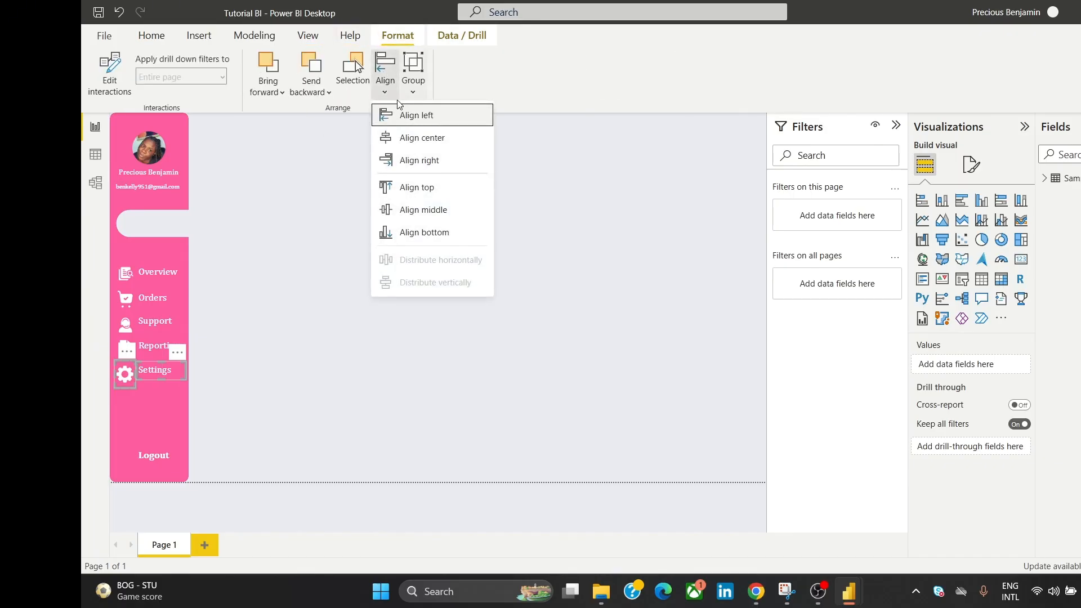
pyautogui.click(434, 214)
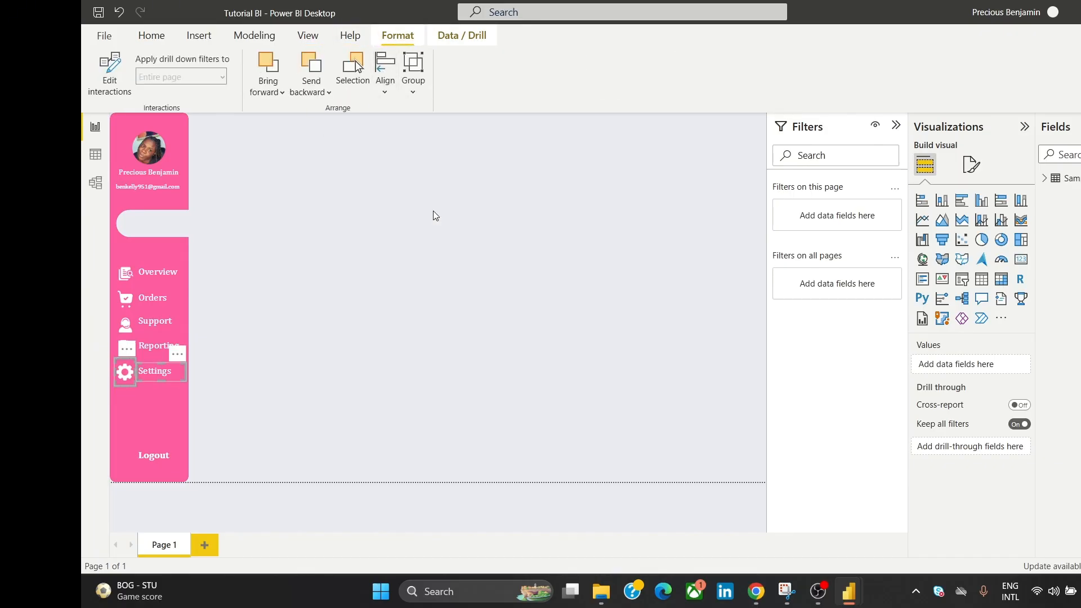
pyautogui.click(425, 300)
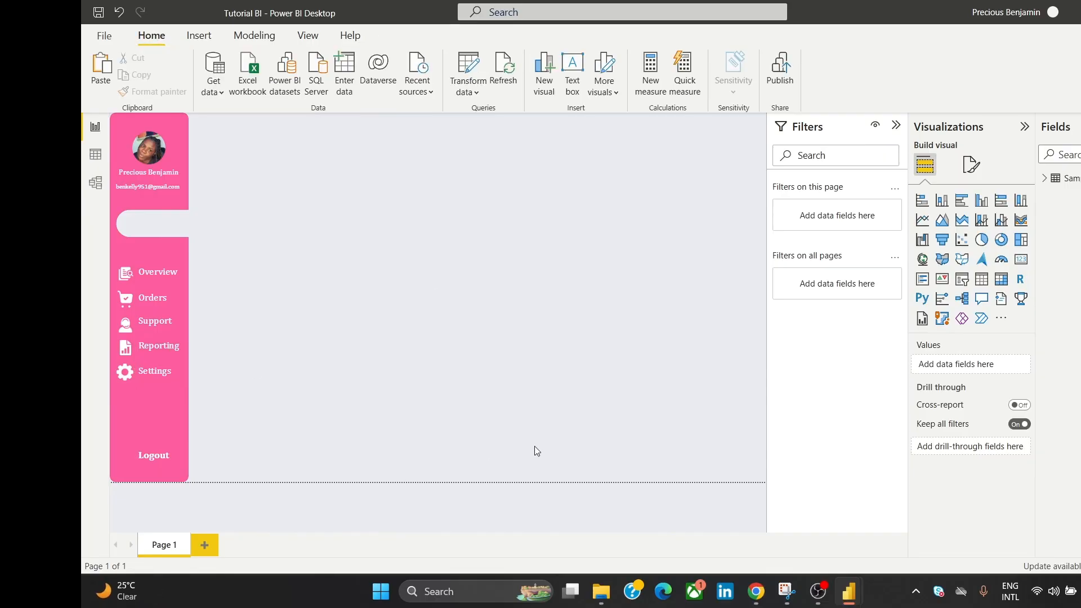
# Step: Insert the logout (1) image onto the page
pyautogui.click(198, 36)
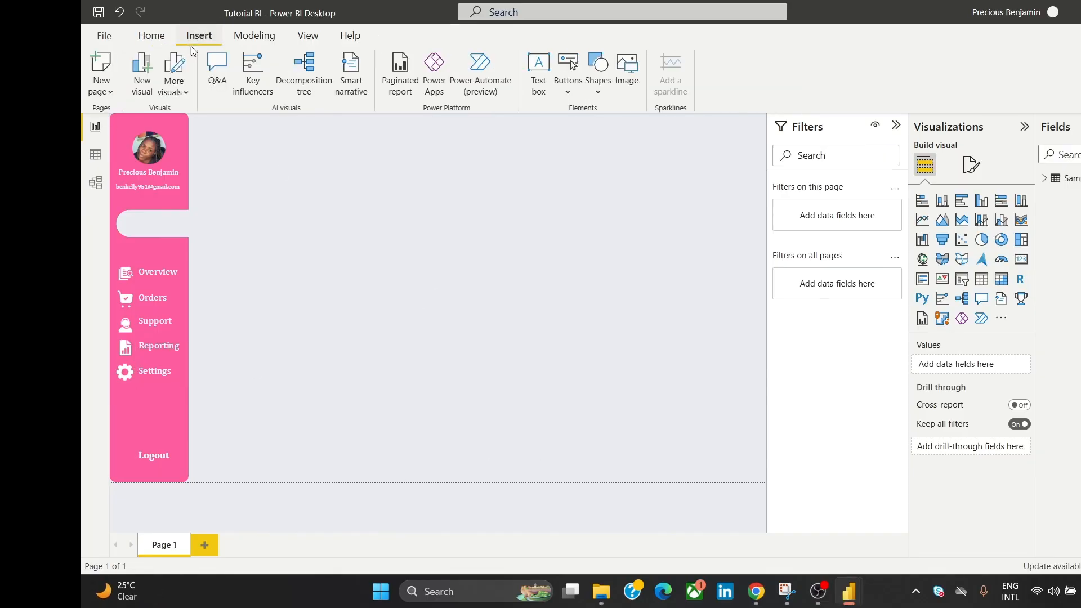
pyautogui.click(605, 85)
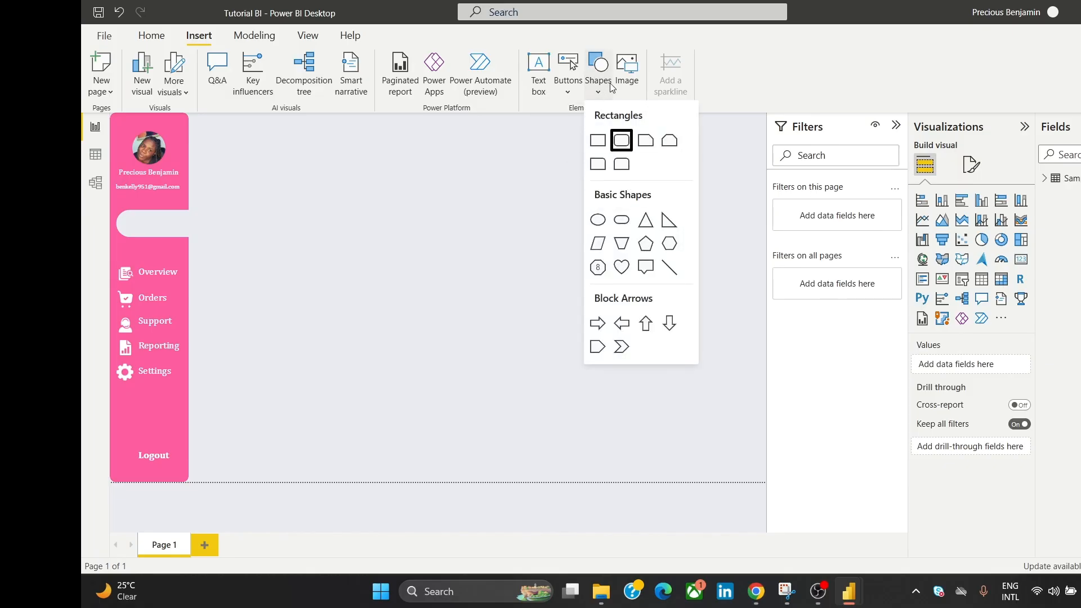
pyautogui.click(627, 82)
pyautogui.click(628, 82)
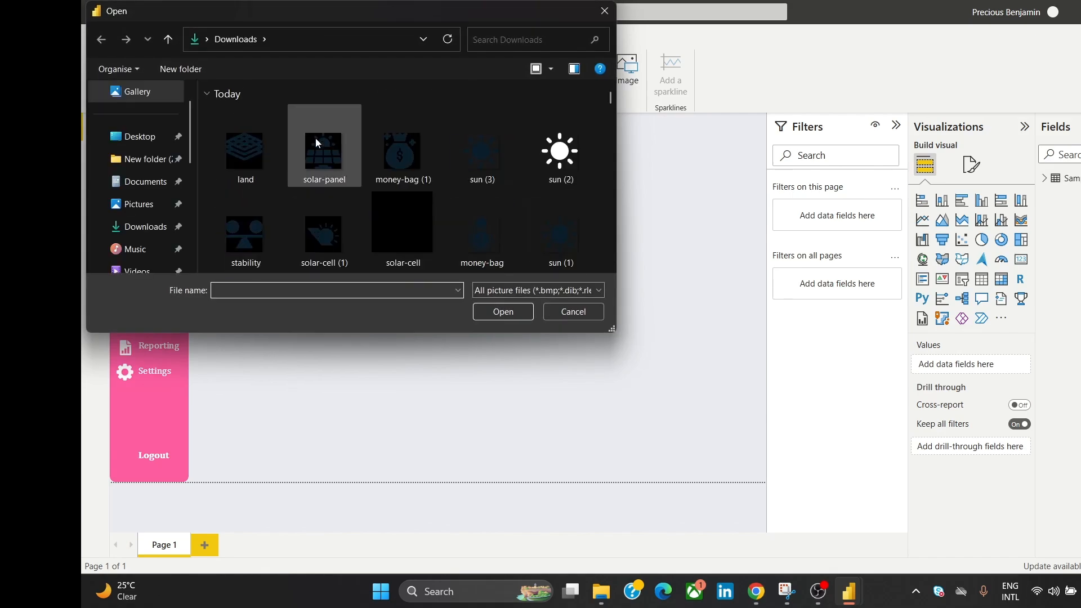
pyautogui.scroll(-5, 612, 267)
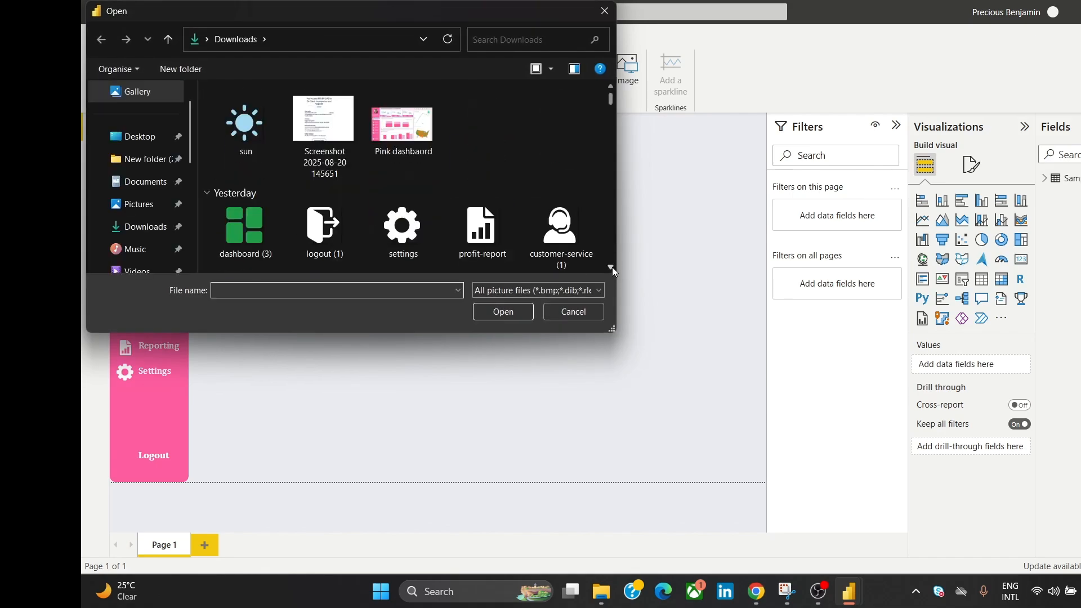
pyautogui.click(326, 149)
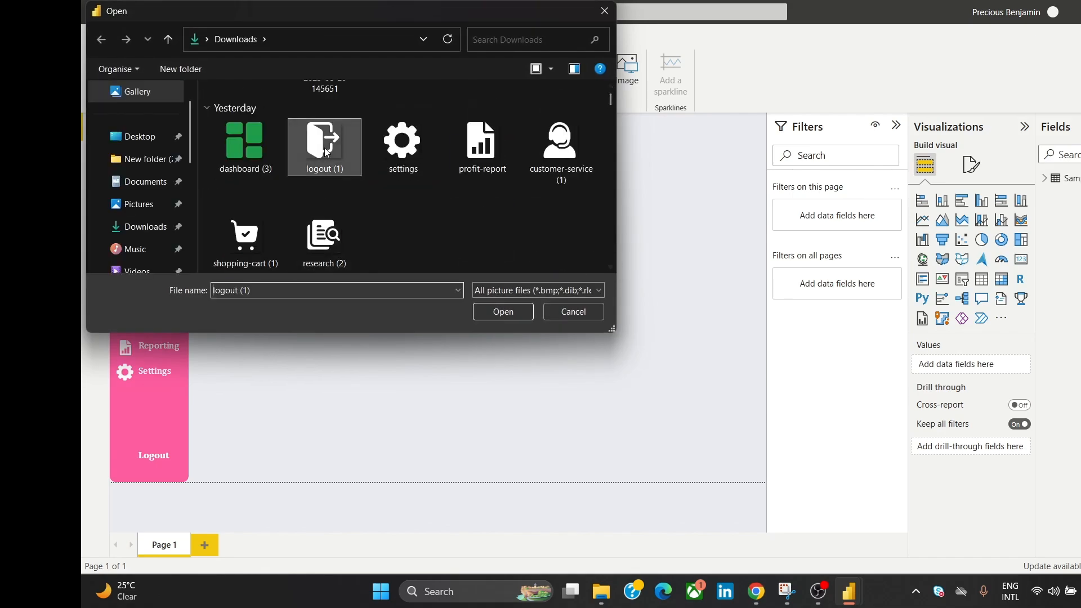
pyautogui.click(505, 312)
# Step: Resize the logout image, undo the squashed resize, and place it beside Logout
pyautogui.moveTo(273, 313); pyautogui.dragTo(482, 262)
pyautogui.moveTo(459, 187); pyautogui.dragTo(470, 276)
pyautogui.moveTo(461, 432); pyautogui.dragTo(417, 301)
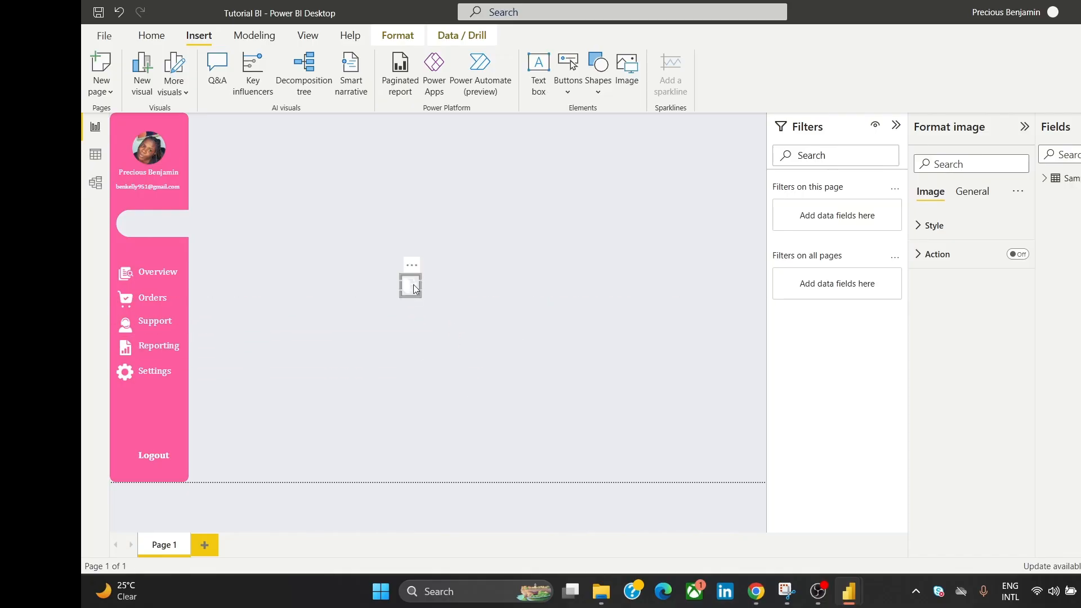
pyautogui.moveTo(345, 316); pyautogui.dragTo(344, 316)
pyautogui.hotkey('ctrl', 'z')
pyautogui.click(448, 273)
pyautogui.click(407, 285)
pyautogui.moveTo(413, 276); pyautogui.dragTo(127, 439)
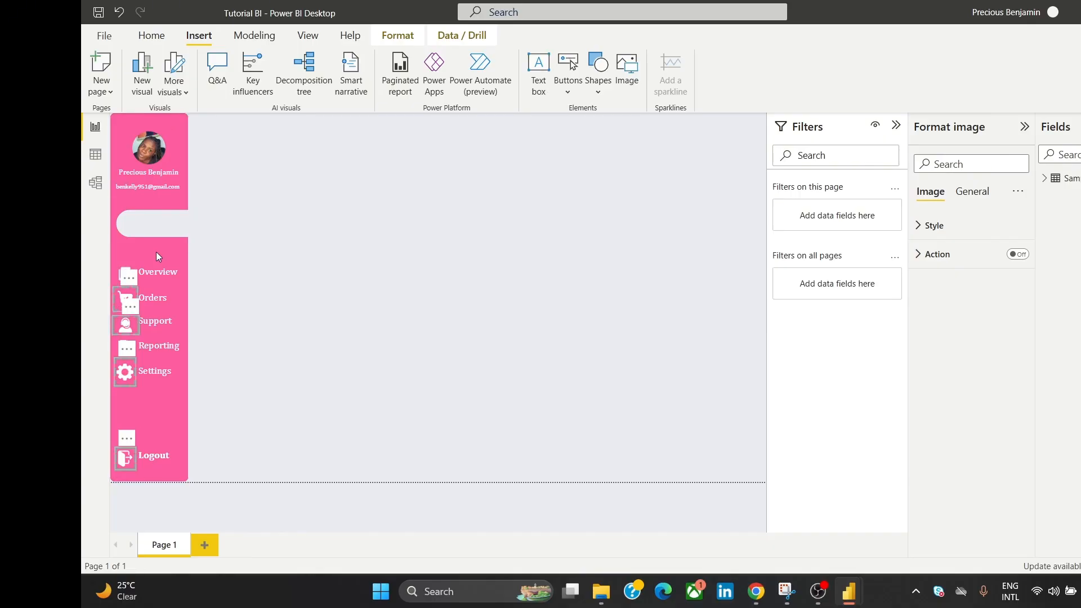
# Step: Align the selected sidebar icons into one column with Align center
pyautogui.click(403, 33)
pyautogui.click(388, 76)
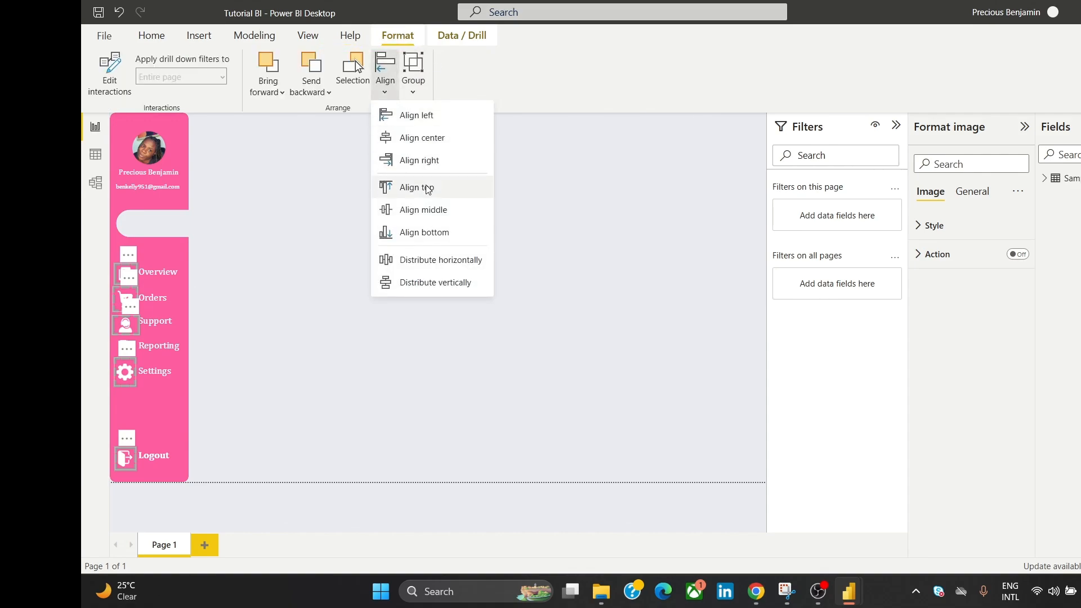
pyautogui.click(434, 148)
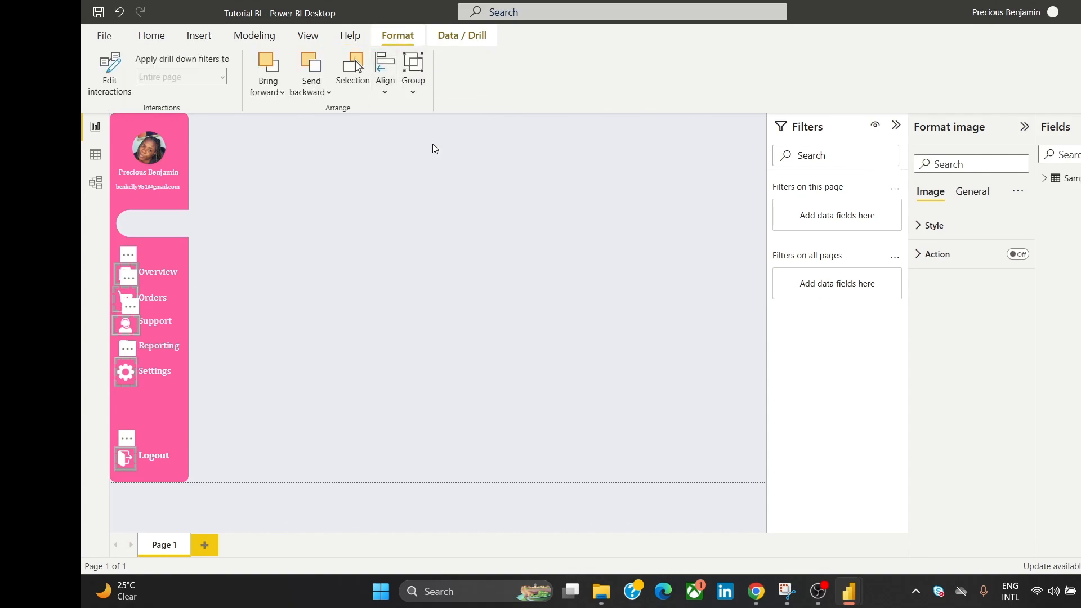
pyautogui.click(399, 269)
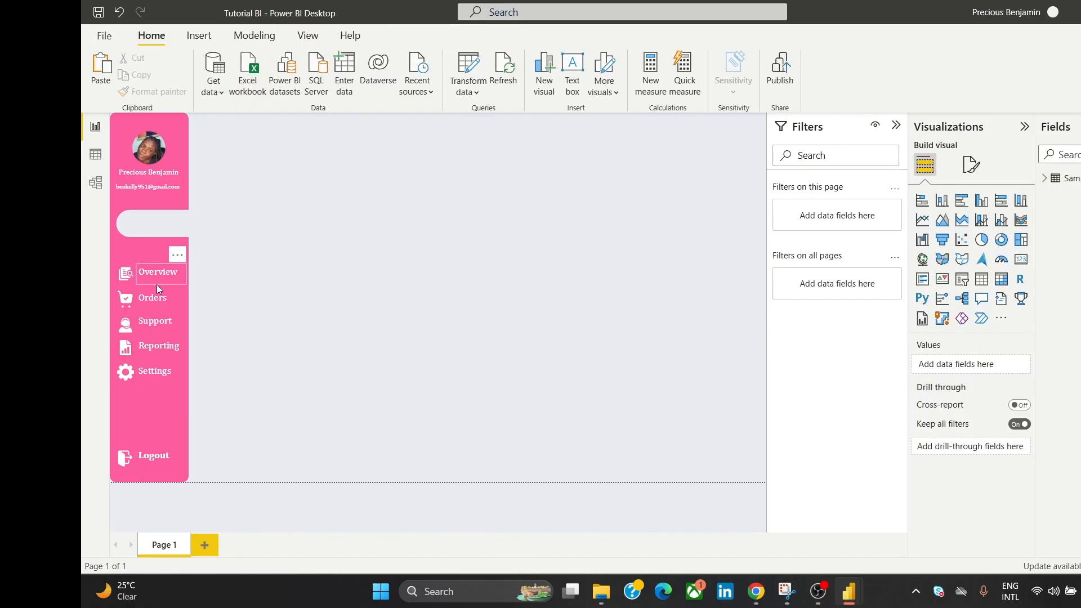
# Step: Align the logout icon and Logout label by their middles
pyautogui.click(130, 460)
pyautogui.keyDown('ctrl'); pyautogui.click(144, 455); pyautogui.keyUp('ctrl')
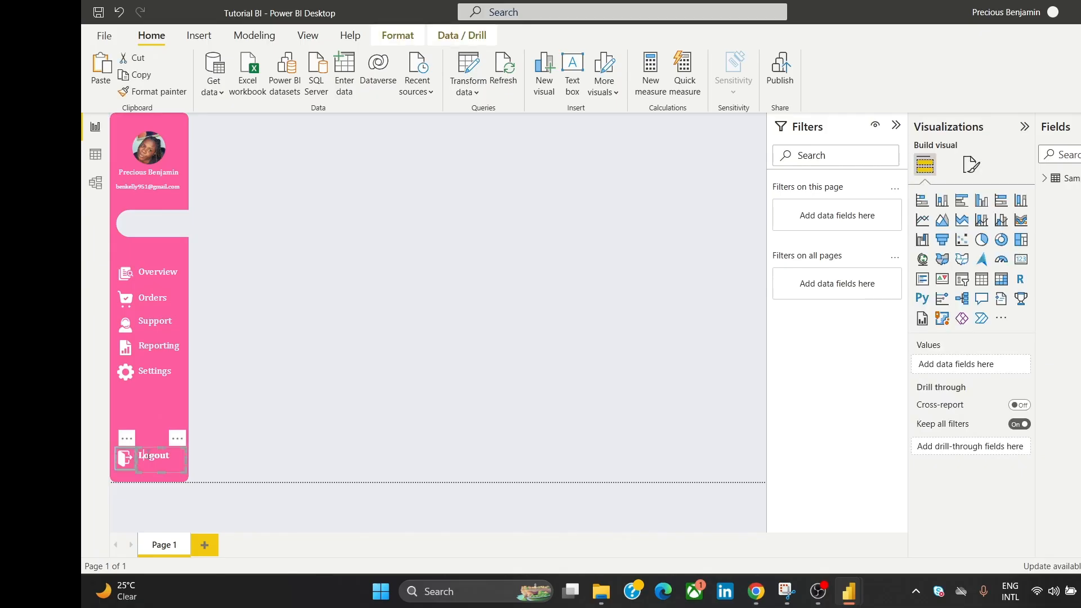
pyautogui.click(394, 35)
pyautogui.click(384, 69)
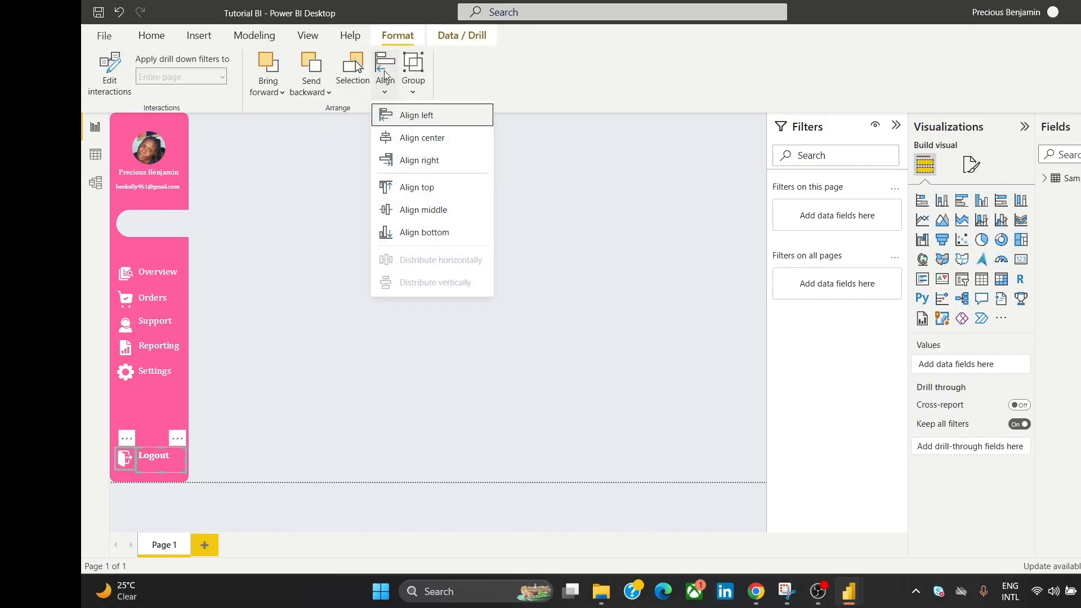
pyautogui.click(437, 212)
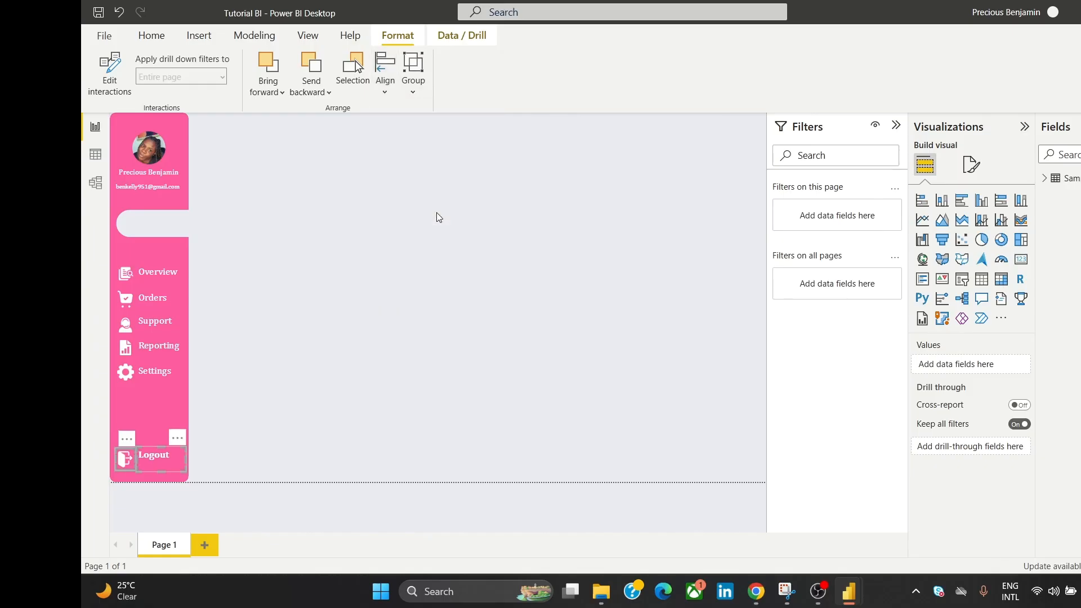
pyautogui.click(434, 220)
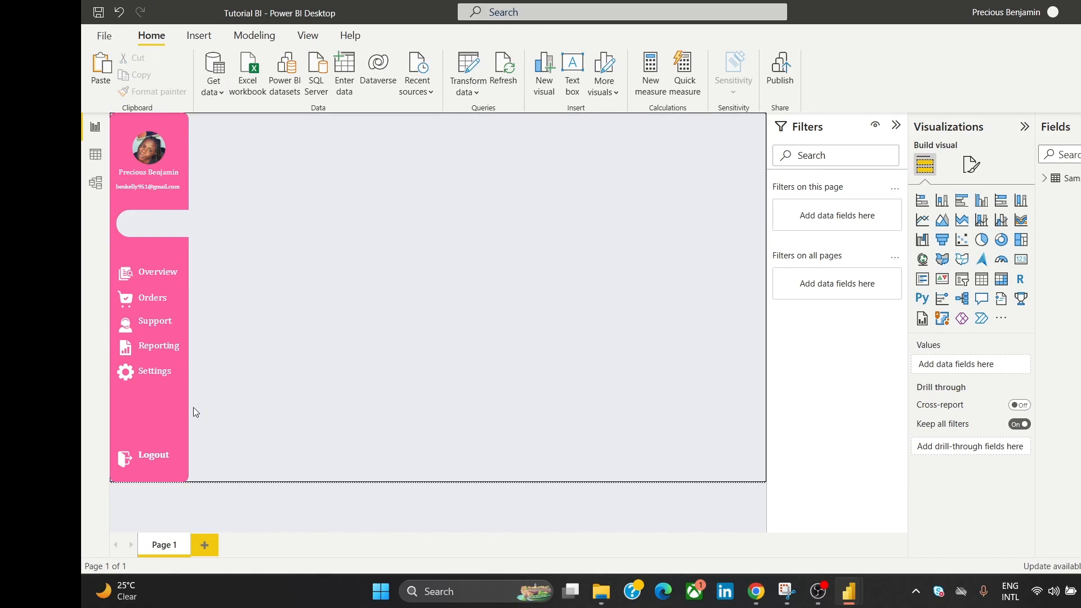
# Step: Nudge the Settings and Reporting icons, together with their labels, downward
pyautogui.click(129, 376)
pyautogui.click(151, 372)
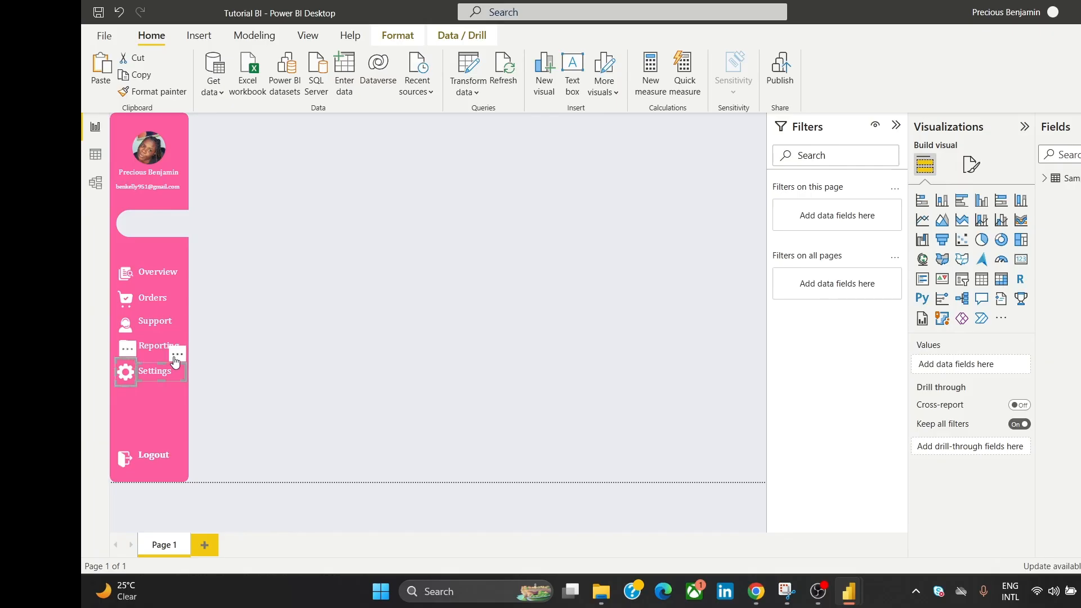
pyautogui.press('Down')
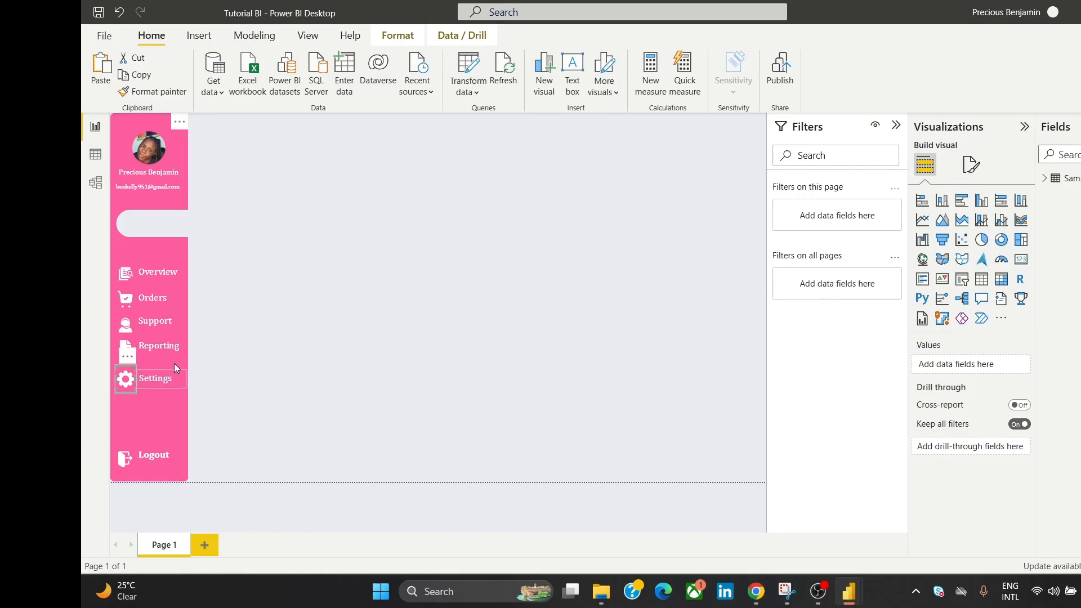
pyautogui.click(245, 329)
pyautogui.click(130, 353)
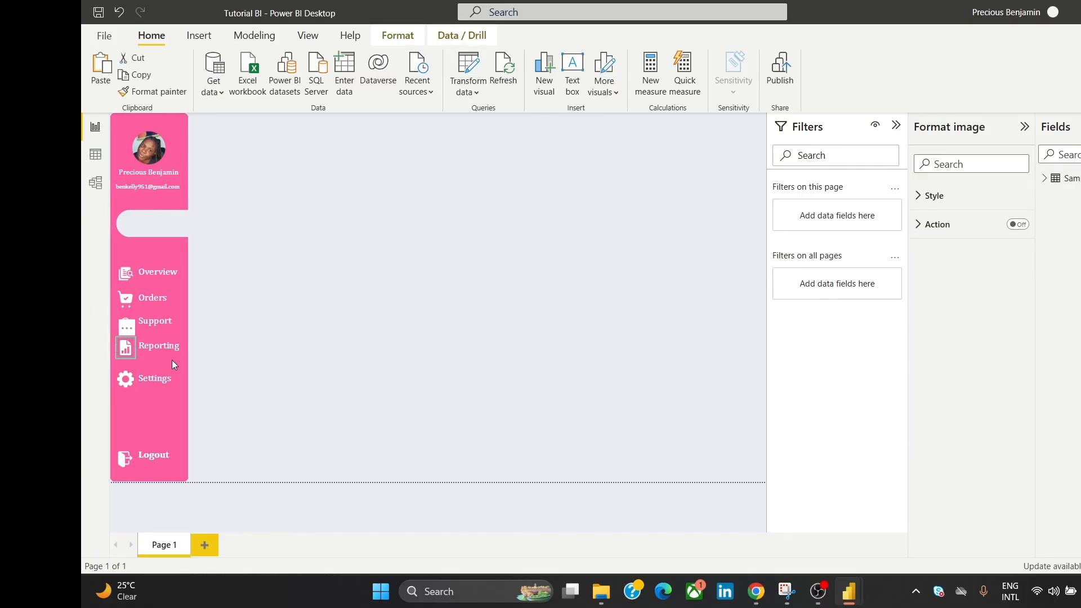
pyautogui.keyDown('ctrl'); pyautogui.click(174, 349); pyautogui.keyUp('ctrl')
pyautogui.press('Down')
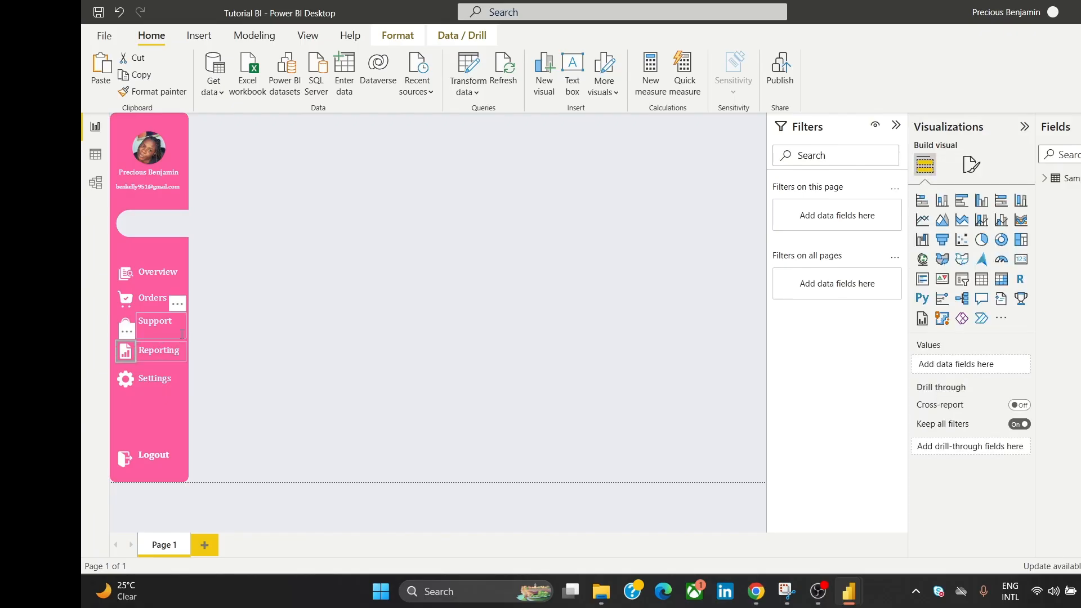
pyautogui.press('Down')
pyautogui.click(237, 319)
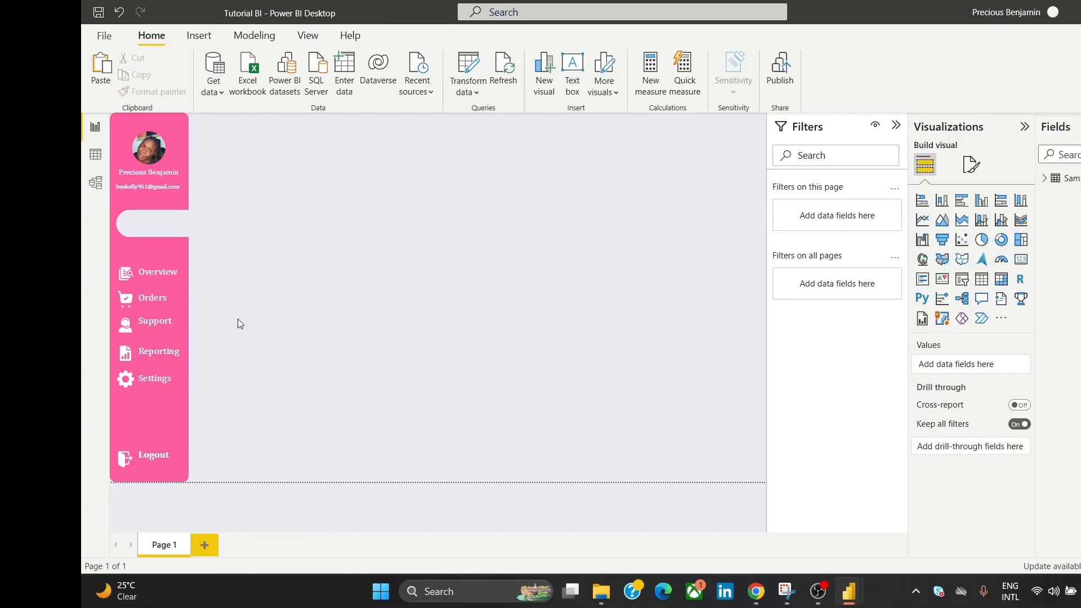
# Step: Nudge the Support icon down and left, and the Orders icon and label down
pyautogui.click(133, 329)
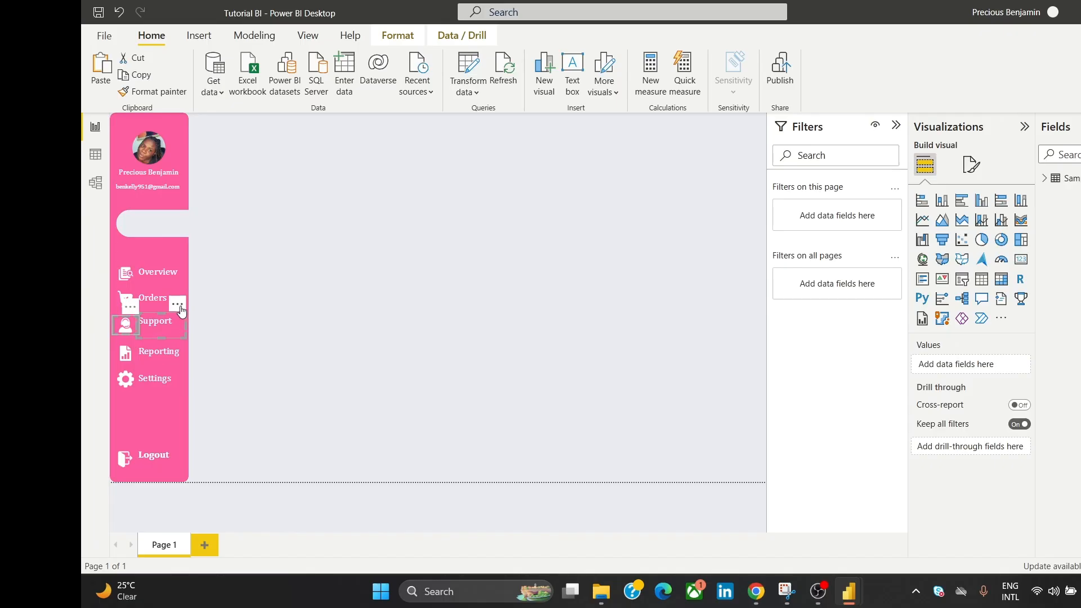
pyautogui.press('Down')
pyautogui.press('Left')
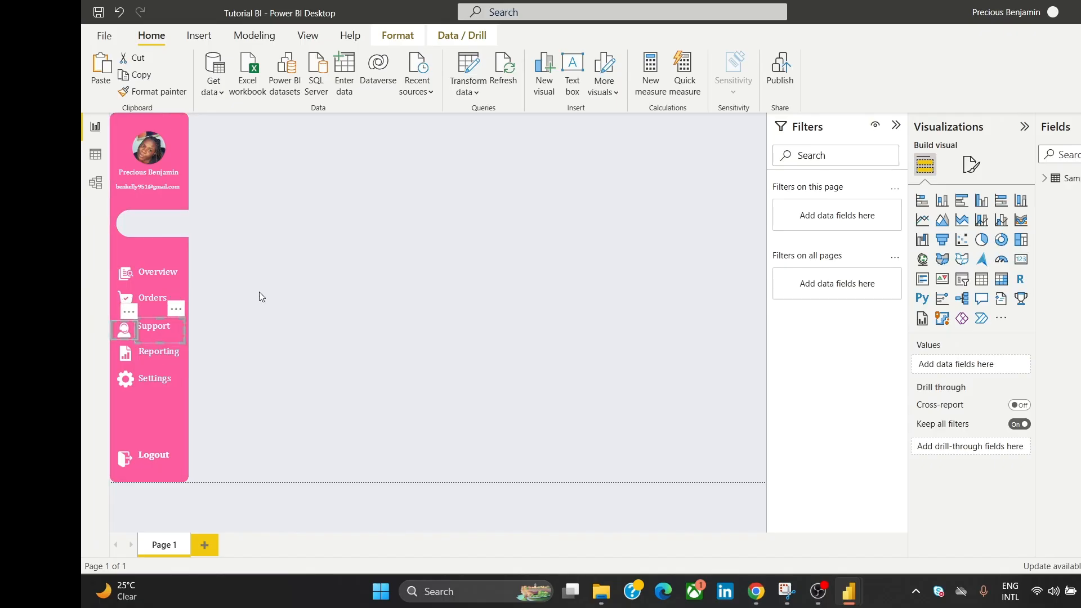
pyautogui.click(125, 298)
pyautogui.keyDown('ctrl'); pyautogui.click(165, 305); pyautogui.keyUp('ctrl')
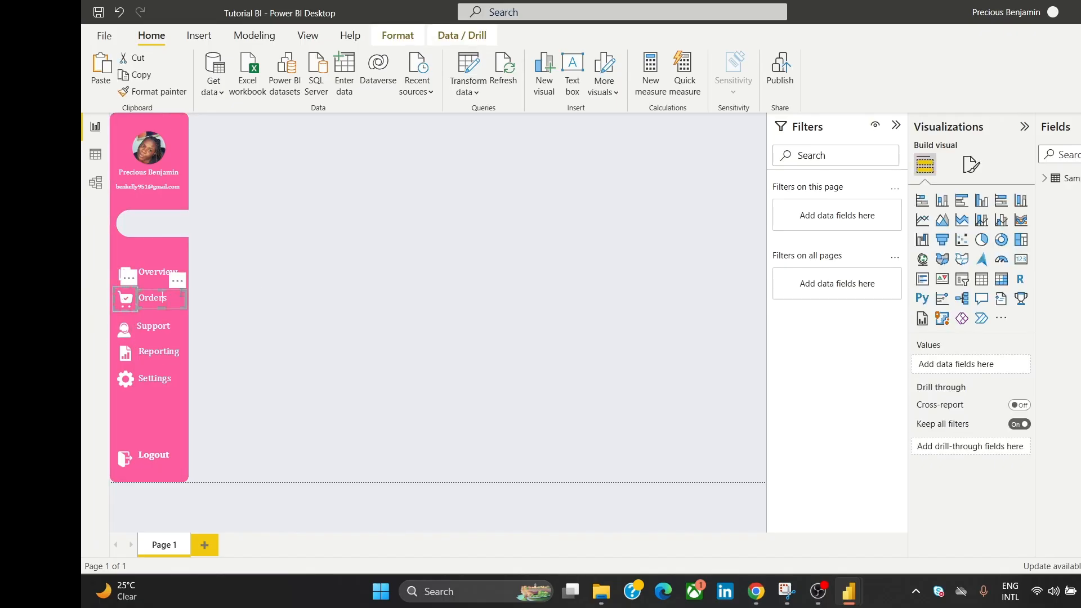
pyautogui.press('Down')
pyautogui.press('Down')
pyautogui.press('Down')
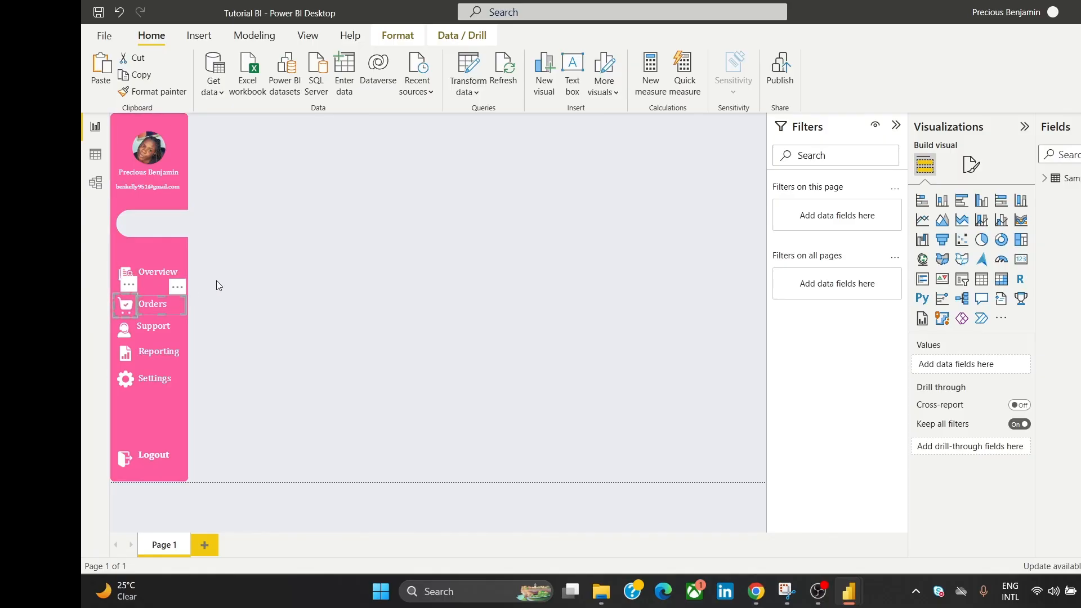
pyautogui.click(231, 275)
# Step: Nudge the Overview icon and label up and drag the label into line
pyautogui.click(126, 274)
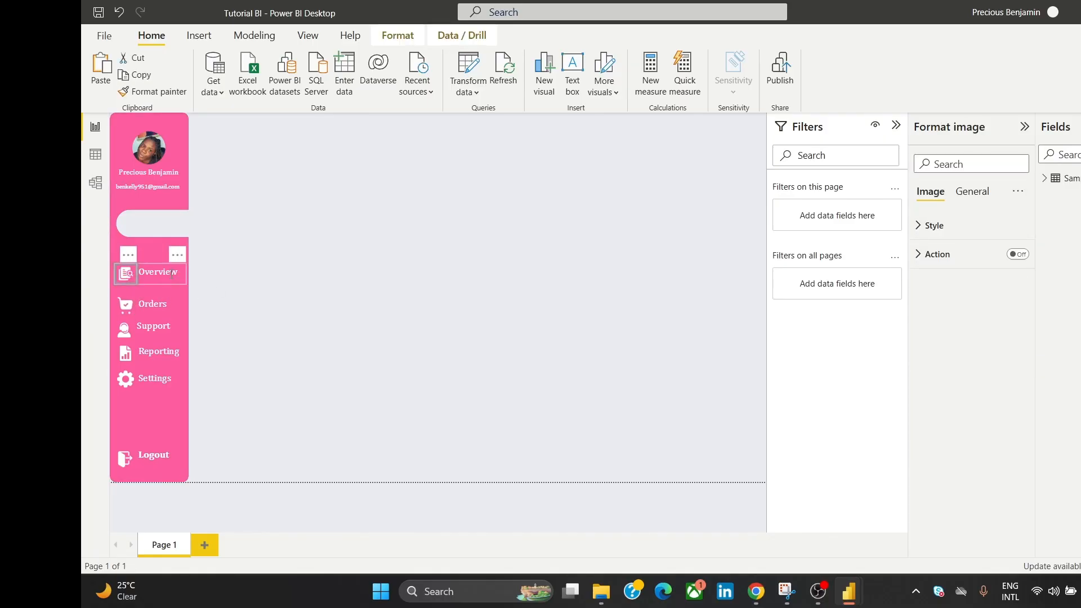
pyautogui.keyDown('ctrl'); pyautogui.click(175, 266); pyautogui.keyUp('ctrl')
pyautogui.press('Up')
pyautogui.press('Up')
pyautogui.press('Up')
pyautogui.moveTo(177, 249); pyautogui.dragTo(178, 258)
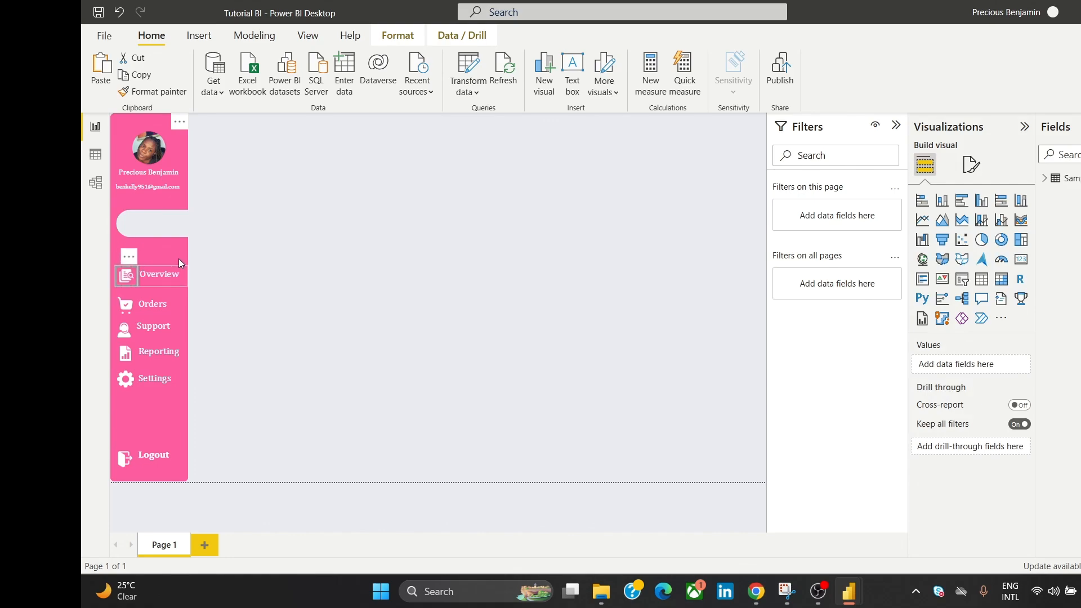
pyautogui.click(268, 244)
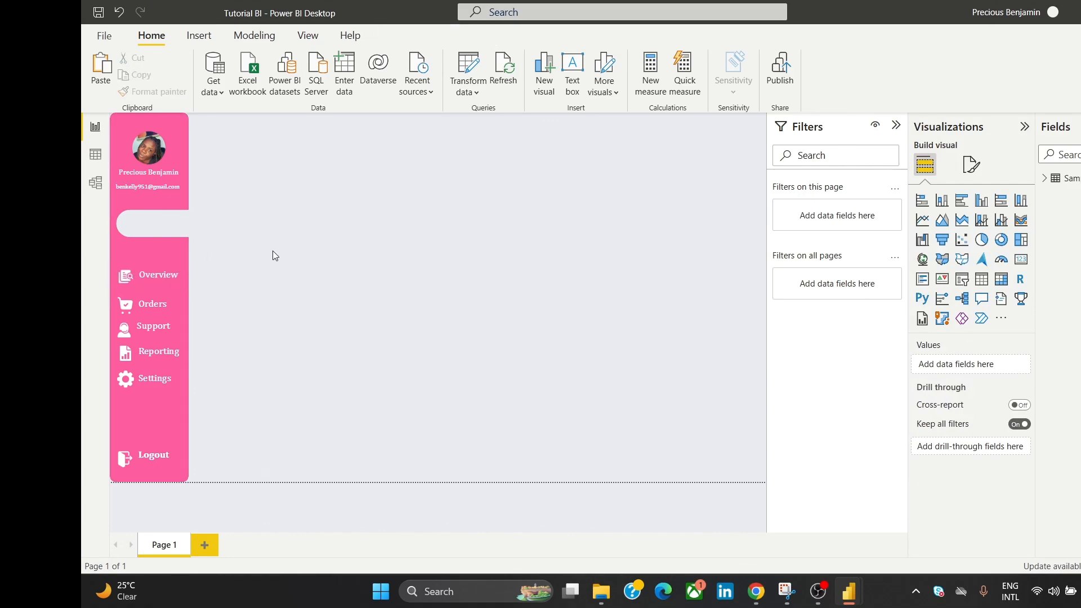
# Step: Middle-align the Overview icon with its label
pyautogui.click(126, 276)
pyautogui.keyDown('ctrl'); pyautogui.click(150, 275); pyautogui.keyUp('ctrl')
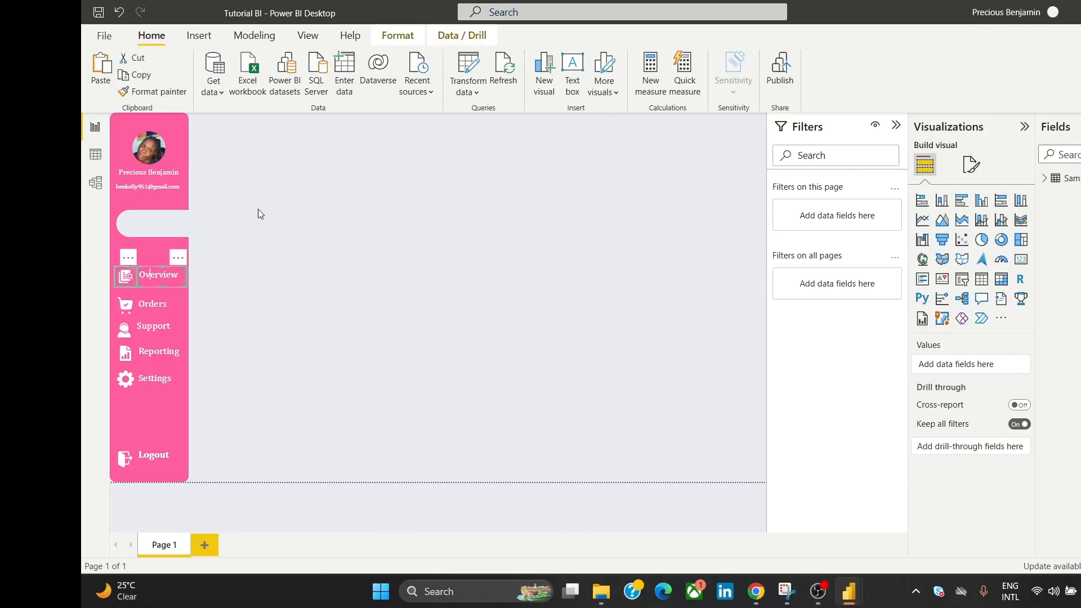
pyautogui.click(411, 40)
pyautogui.click(385, 79)
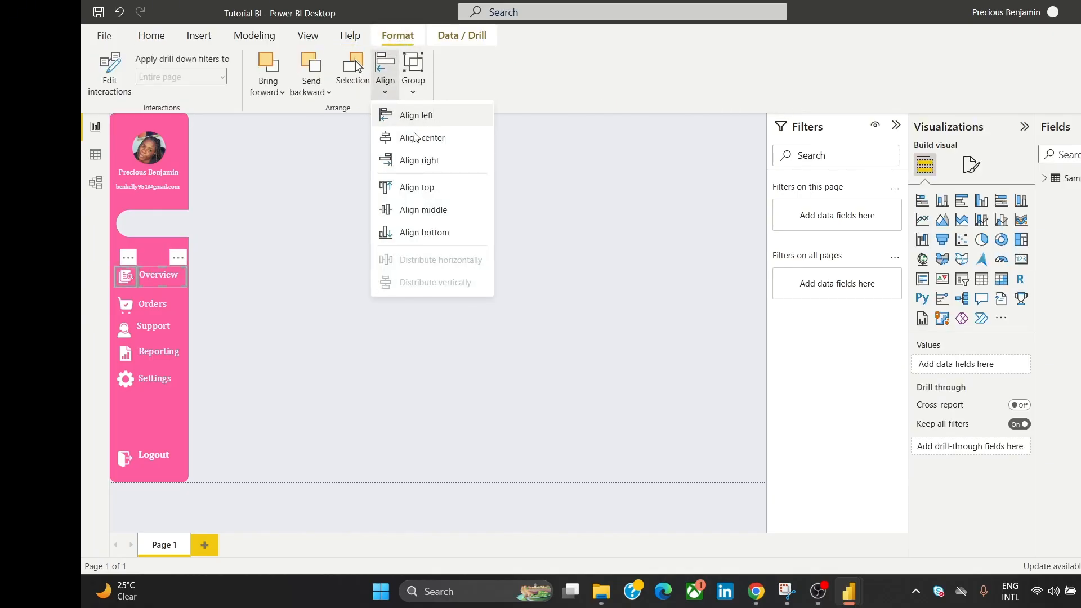
pyautogui.click(417, 211)
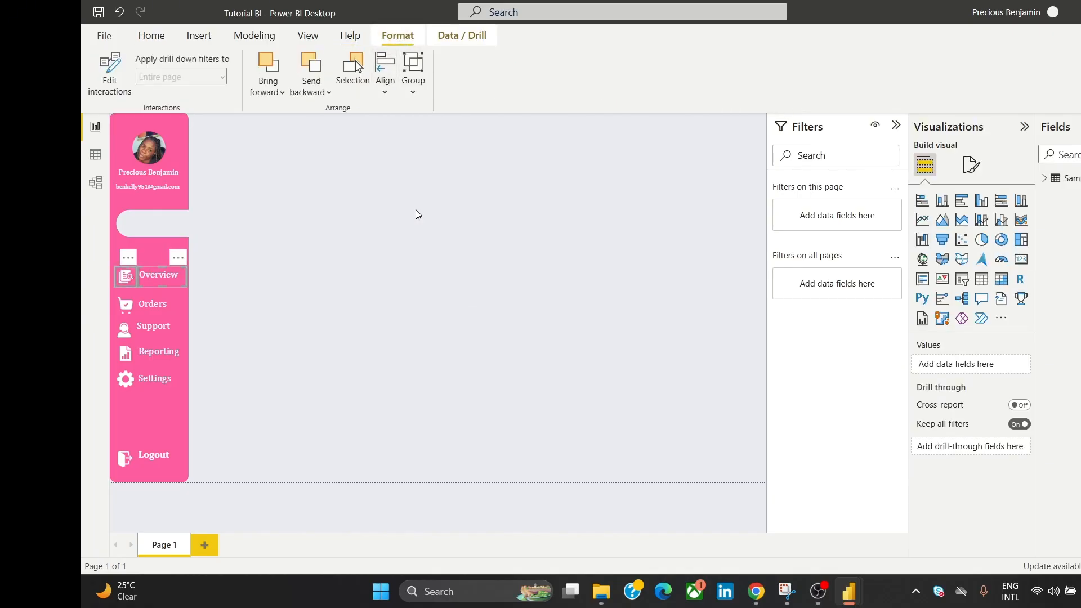
pyautogui.click(258, 301)
# Step: Align the Orders icon and label, then undo the centre alignment that stacked them
pyautogui.click(125, 304)
pyautogui.keyDown('ctrl'); pyautogui.click(164, 305); pyautogui.keyUp('ctrl')
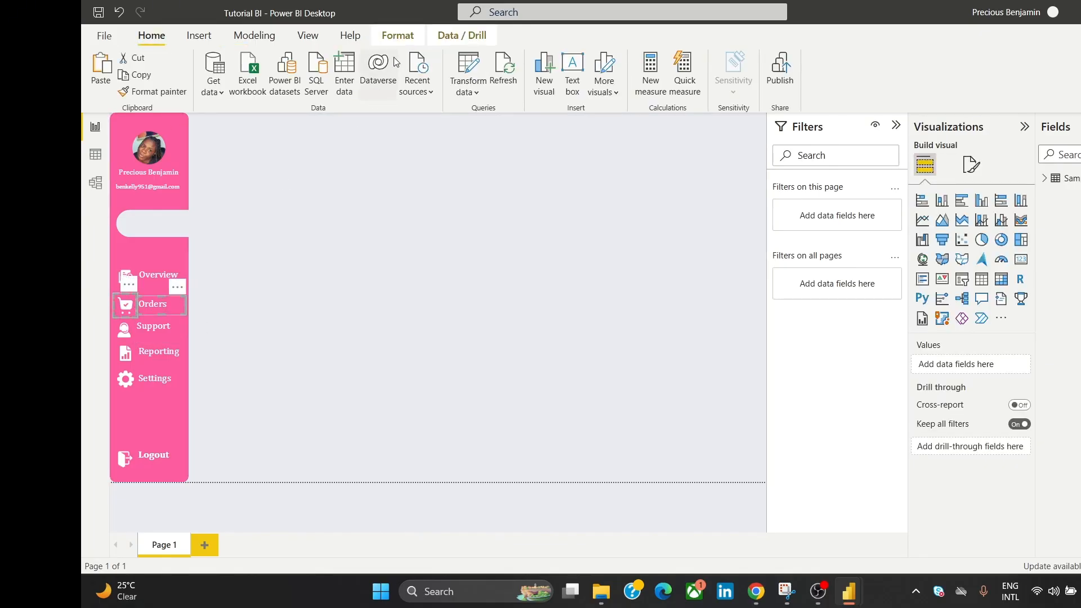
pyautogui.click(410, 34)
pyautogui.click(387, 83)
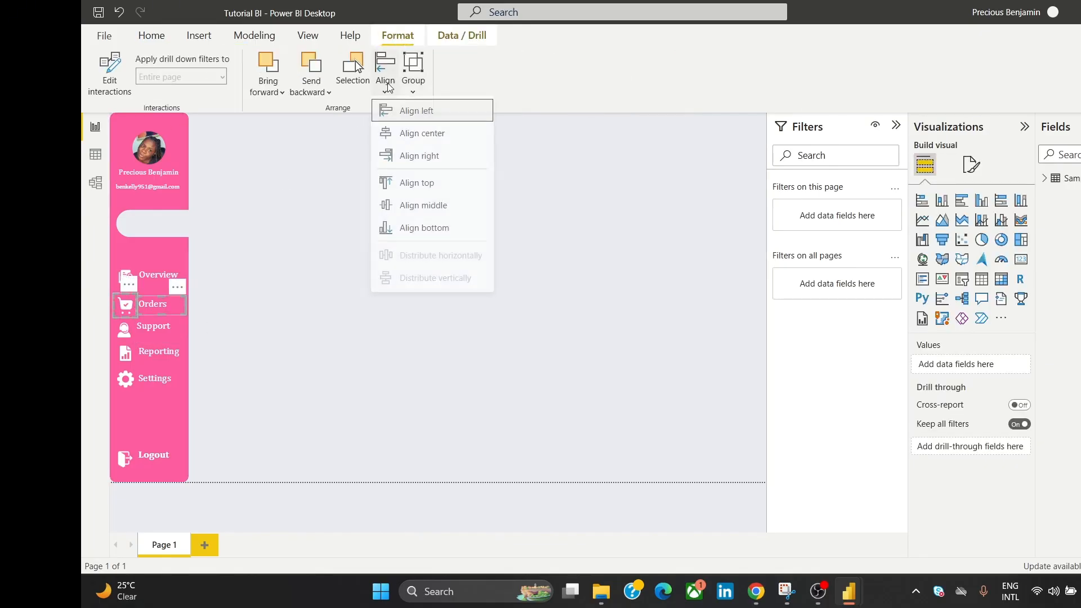
pyautogui.click(431, 139)
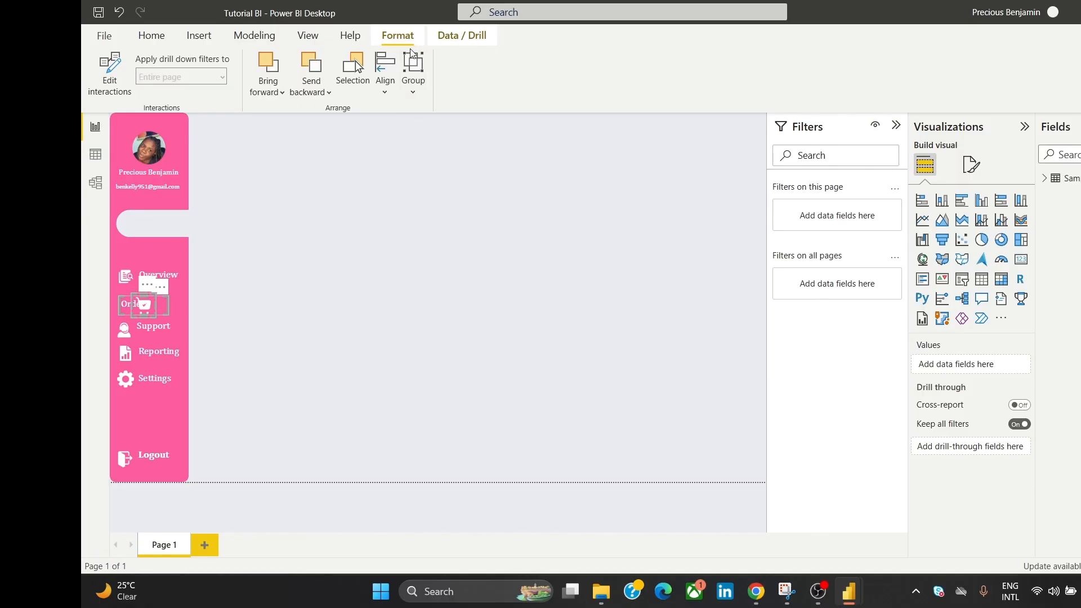
pyautogui.click(390, 69)
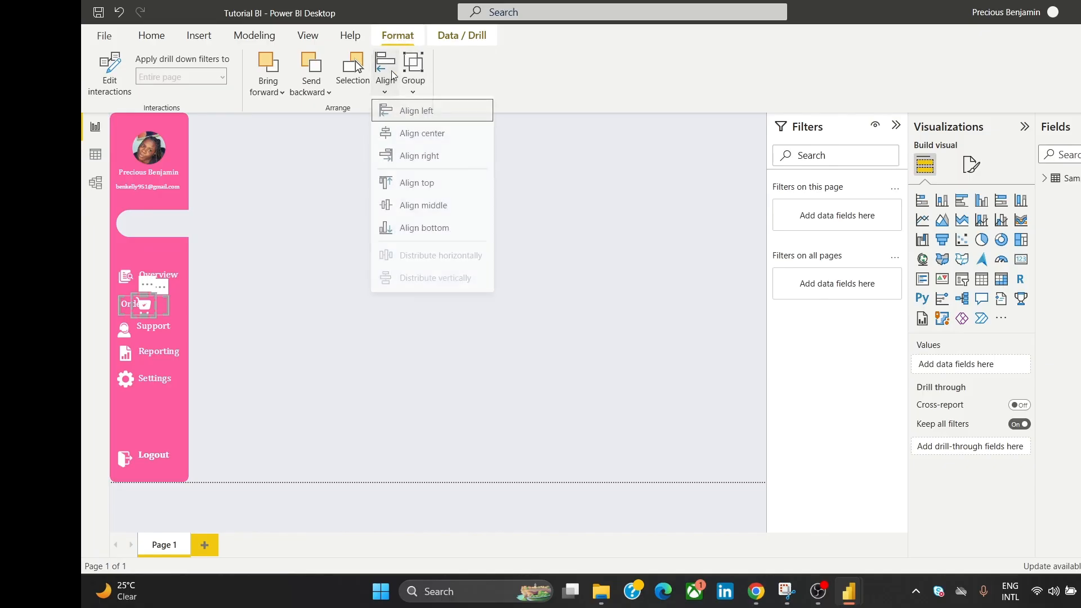
pyautogui.click(438, 210)
pyautogui.click(395, 223)
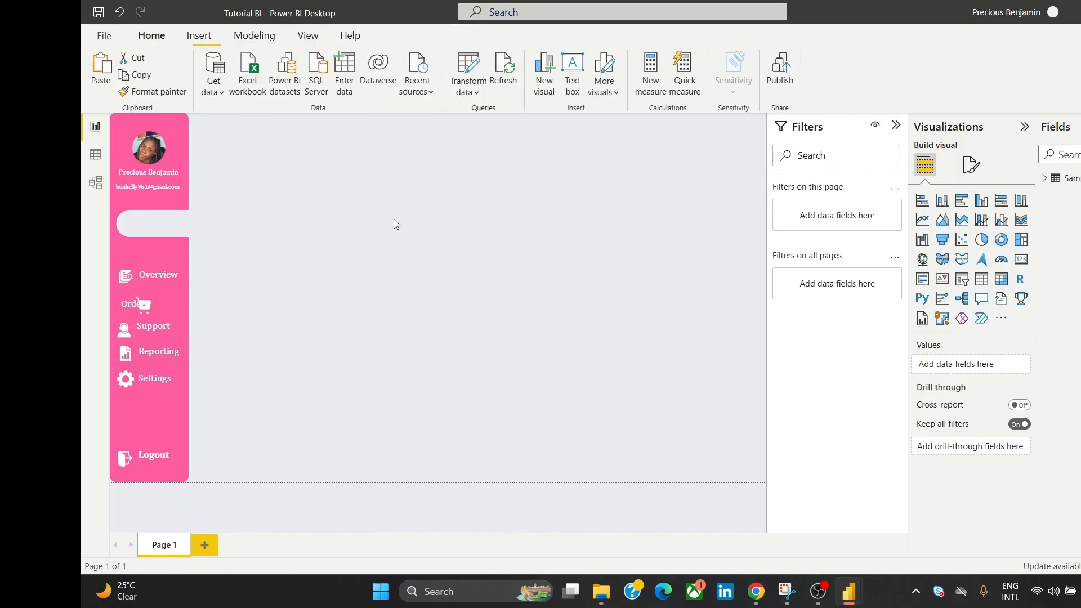
pyautogui.hotkey('ctrl', 'z')
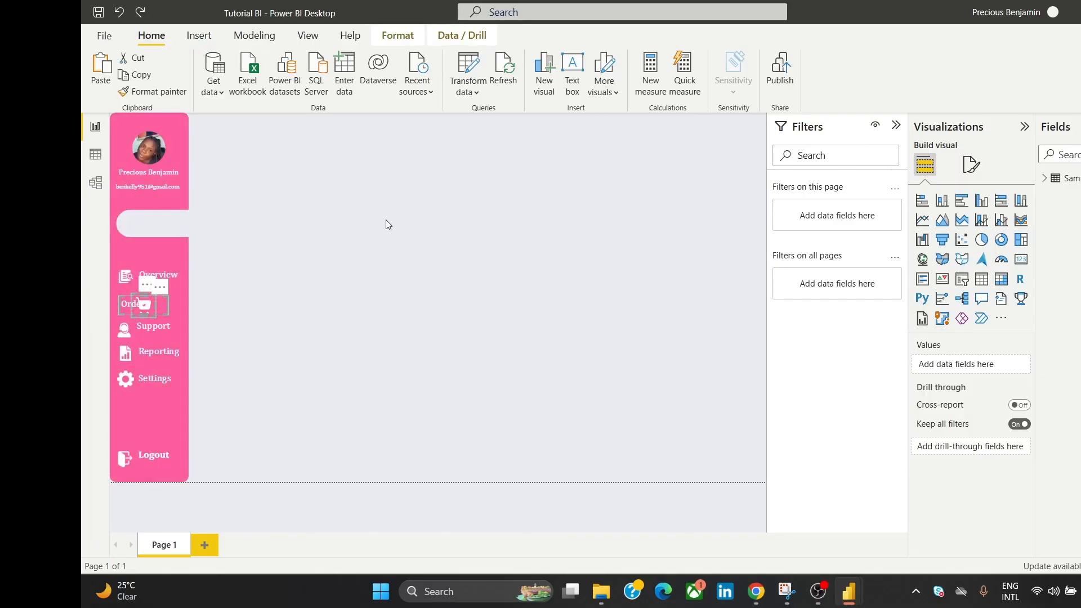
pyautogui.hotkey('ctrl', 'z')
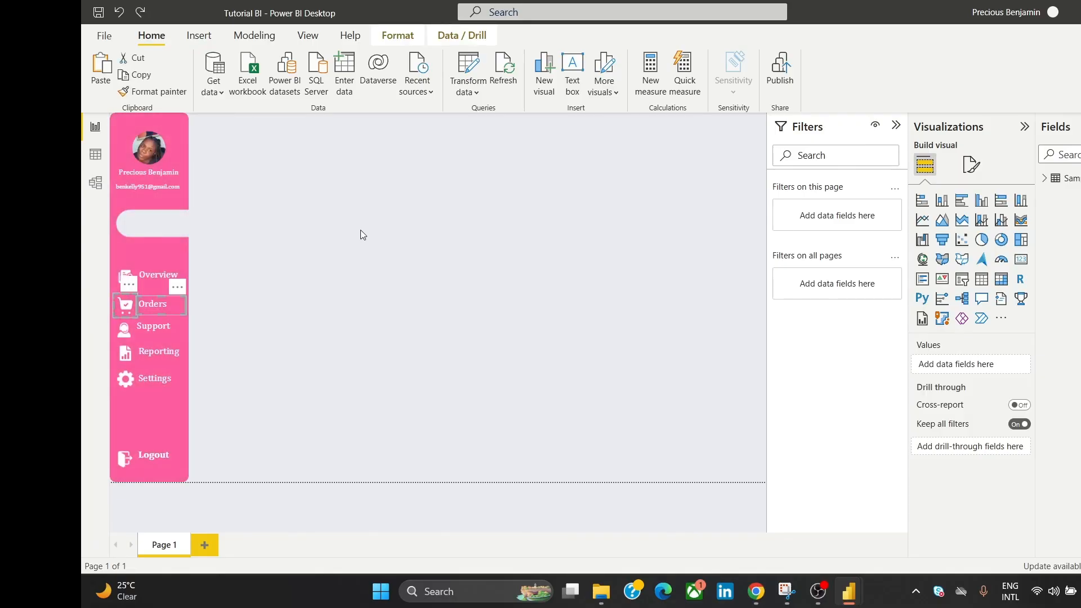
# Step: Middle-align the Orders and Support icons with their labels
pyautogui.click(396, 37)
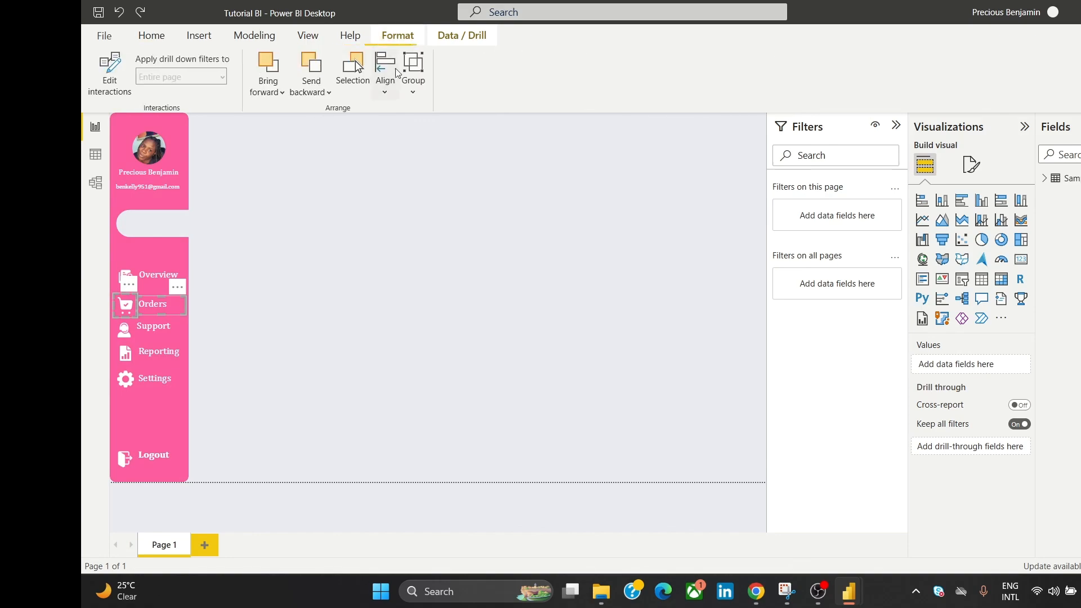
pyautogui.click(385, 71)
pyautogui.click(441, 210)
pyautogui.click(294, 338)
pyautogui.click(126, 334)
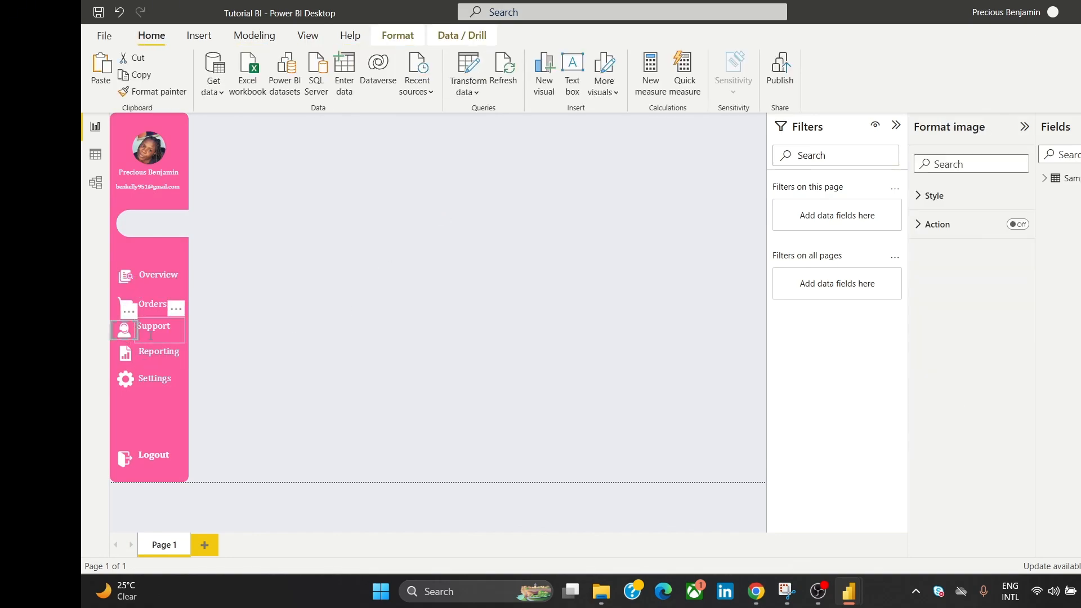
pyautogui.keyDown('ctrl'); pyautogui.click(152, 328); pyautogui.keyUp('ctrl')
pyautogui.click(397, 36)
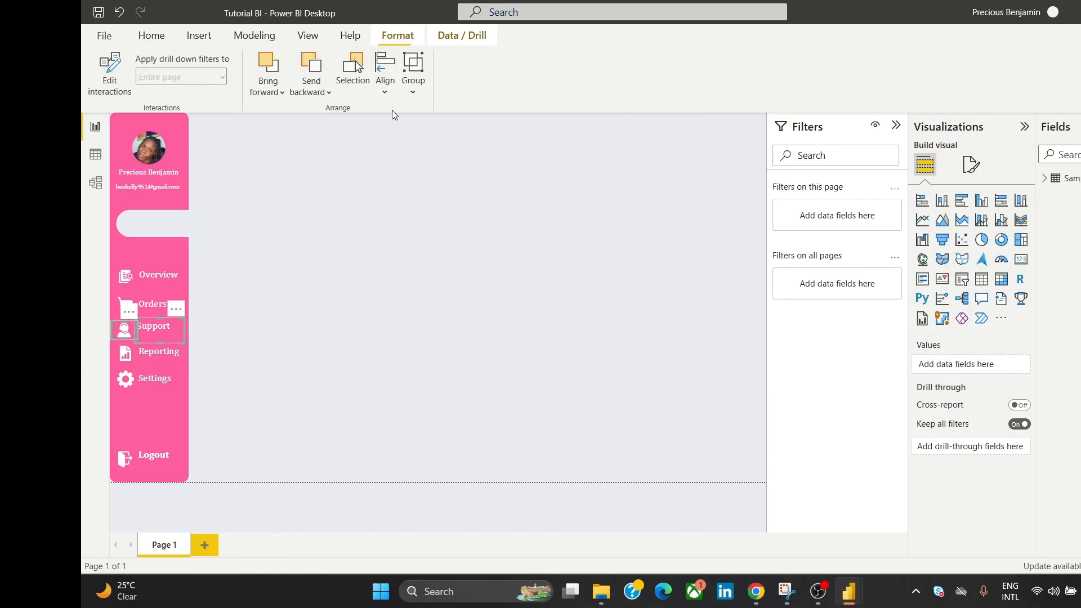
pyautogui.click(388, 80)
pyautogui.click(411, 210)
pyautogui.click(322, 346)
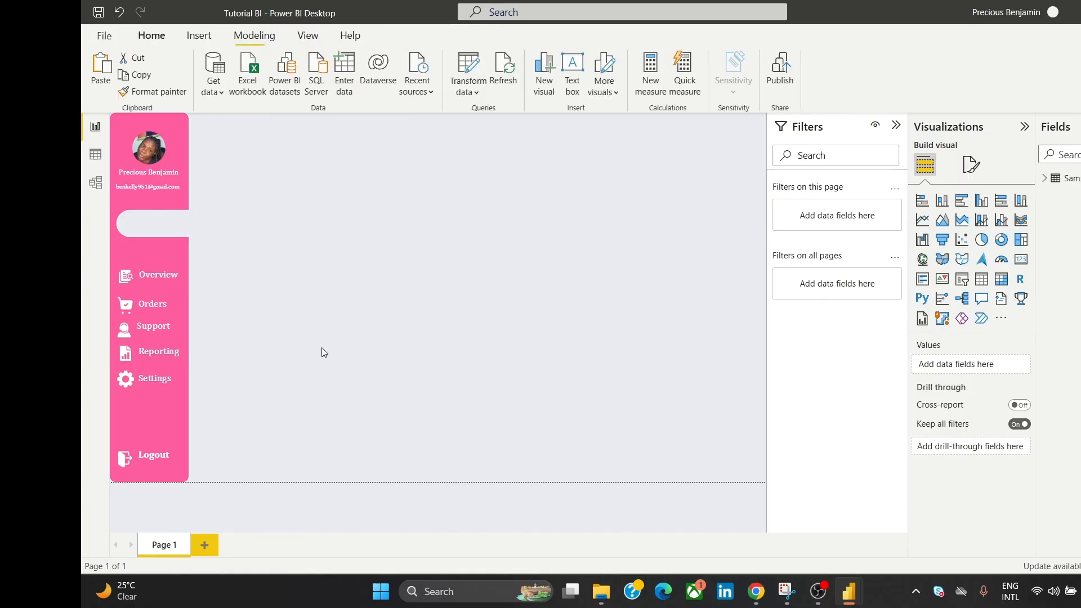
# Step: Reselect the Support label and icon and middle-align them again
pyautogui.click(155, 329)
pyautogui.click(153, 327)
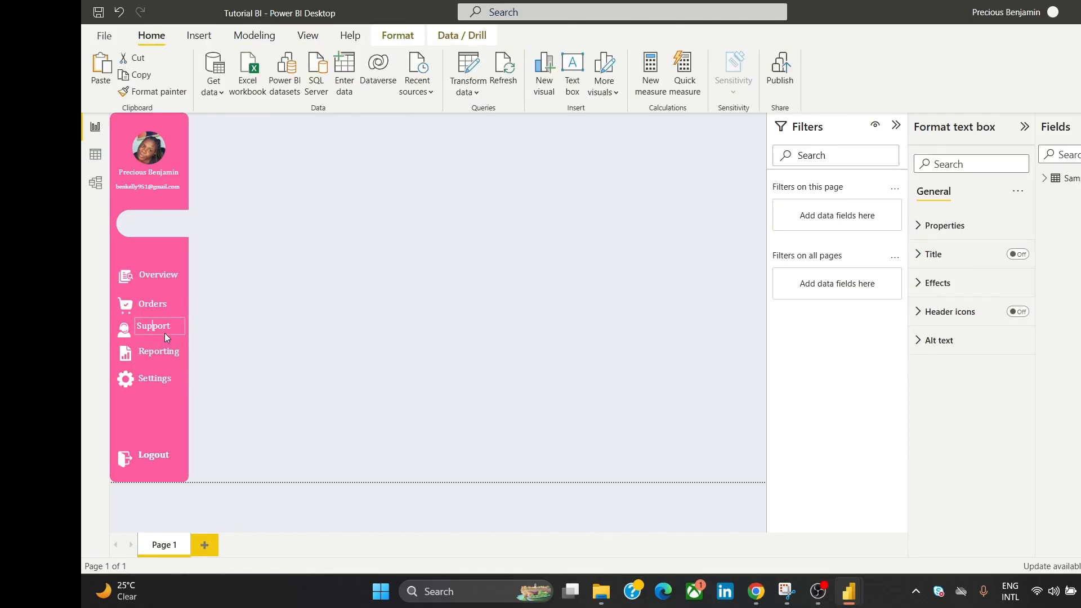
pyautogui.click(122, 333)
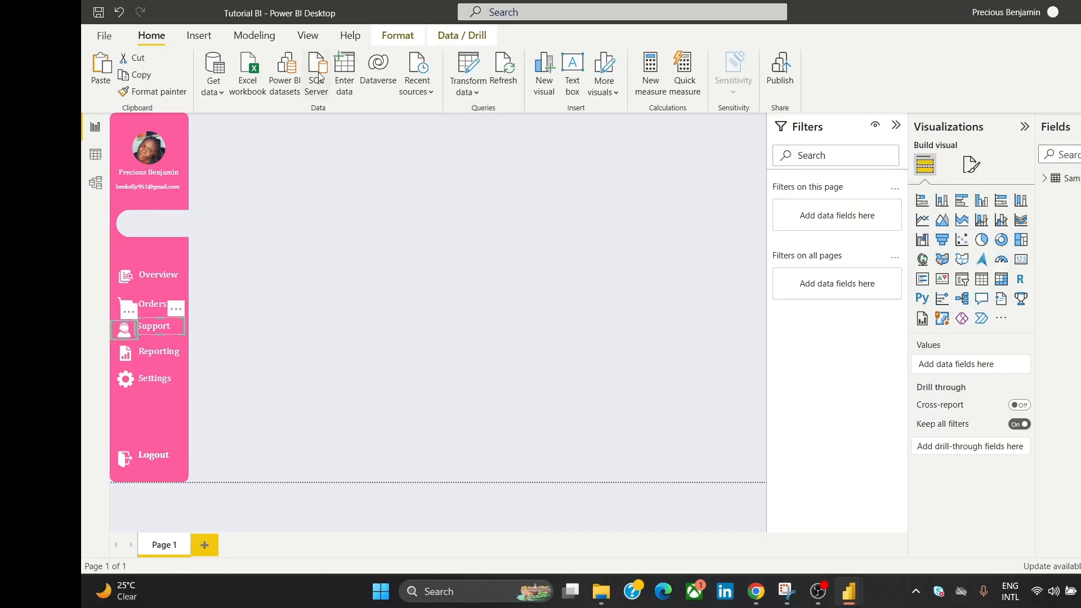
pyautogui.click(397, 35)
pyautogui.click(387, 73)
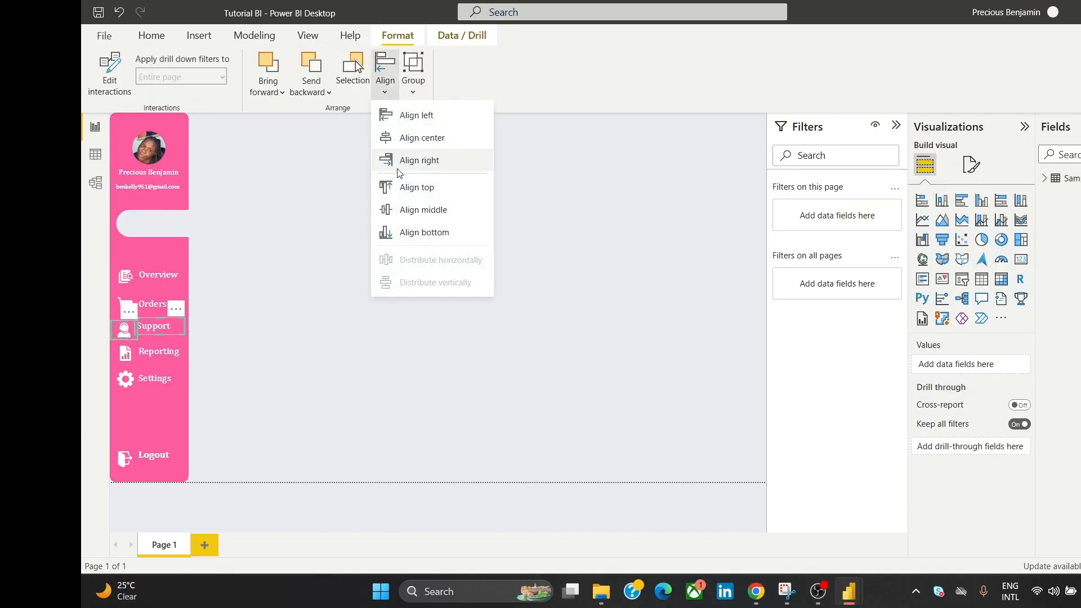
pyautogui.click(414, 204)
pyautogui.click(410, 208)
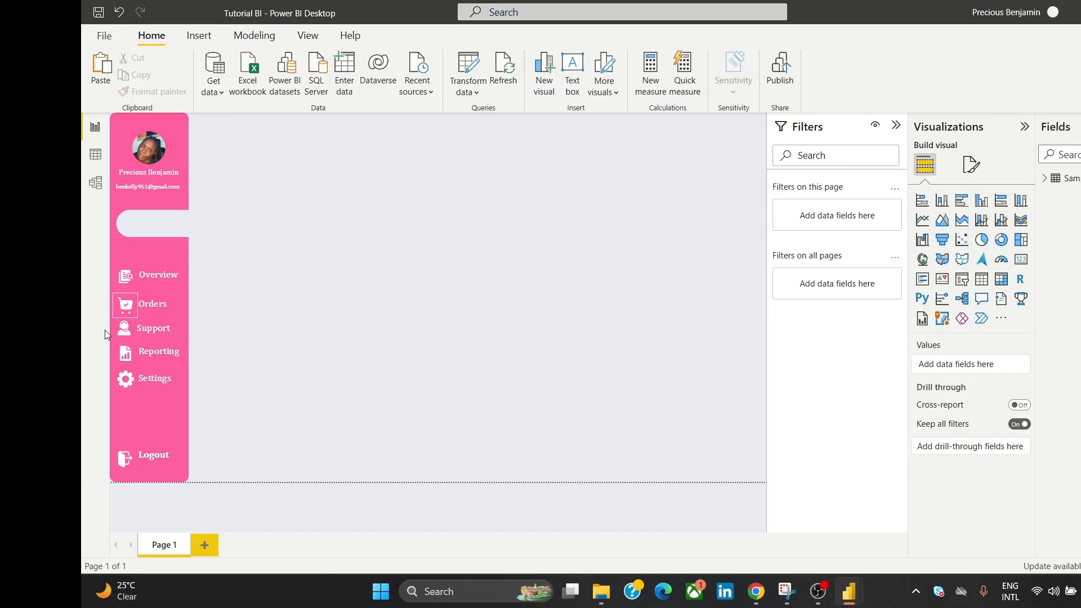
# Step: Middle-align the Reporting icon with its label
pyautogui.click(116, 352)
pyautogui.keyDown('ctrl'); pyautogui.click(159, 351); pyautogui.keyUp('ctrl')
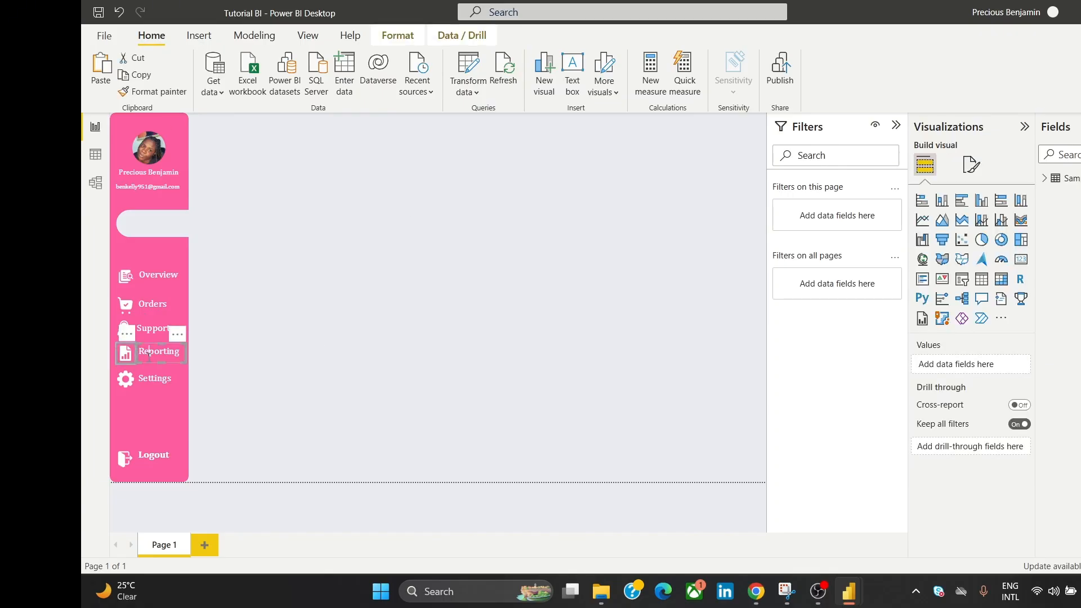
pyautogui.click(398, 35)
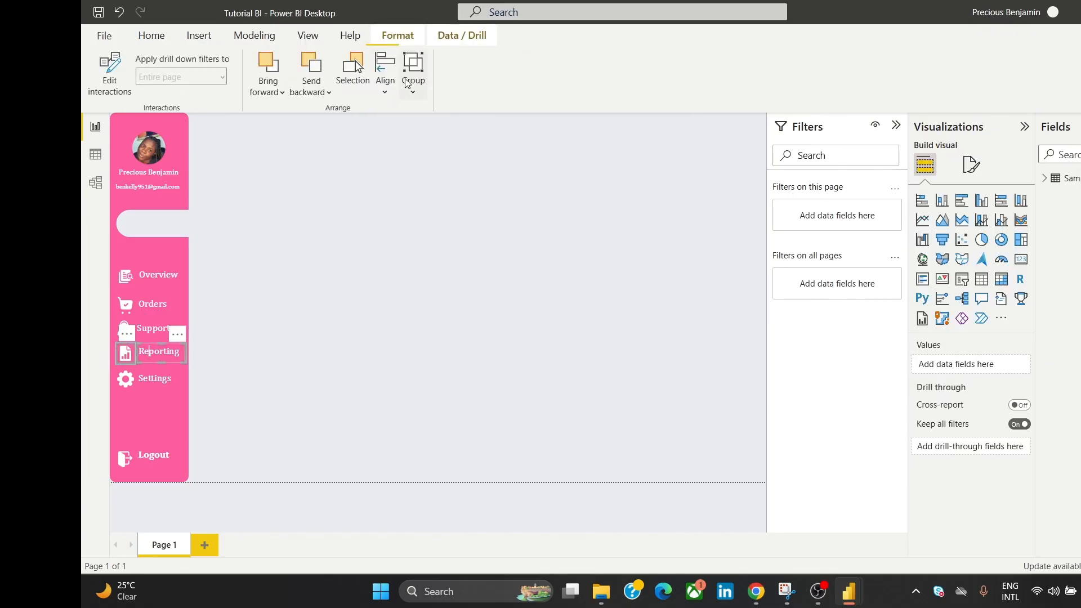
pyautogui.click(387, 70)
pyautogui.click(422, 213)
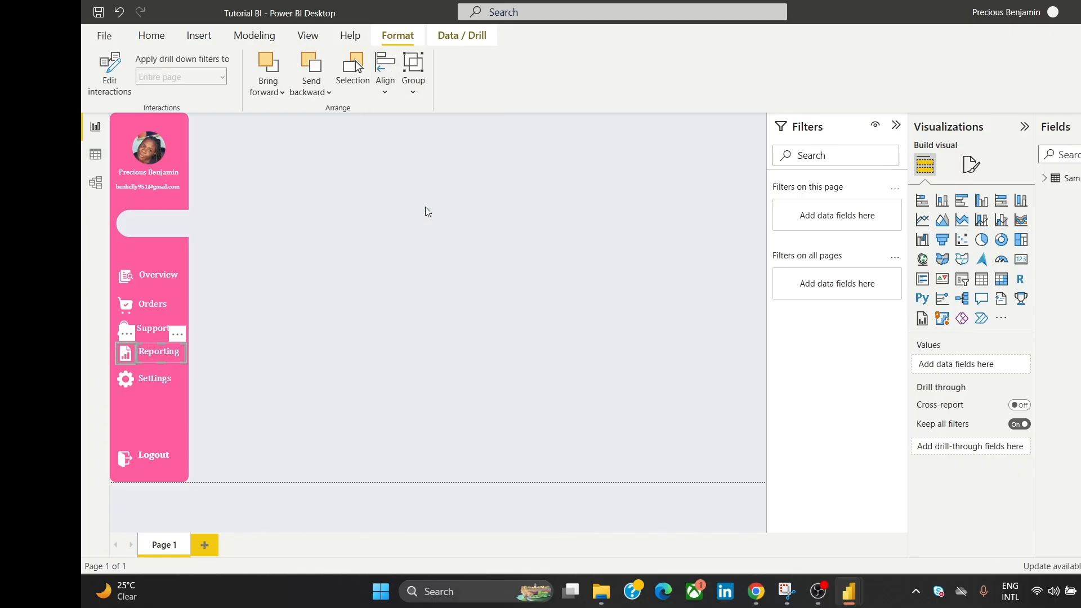
pyautogui.click(394, 248)
# Step: Drag the Reporting label and middle-align it, which sends it up over Orders
pyautogui.click(160, 359)
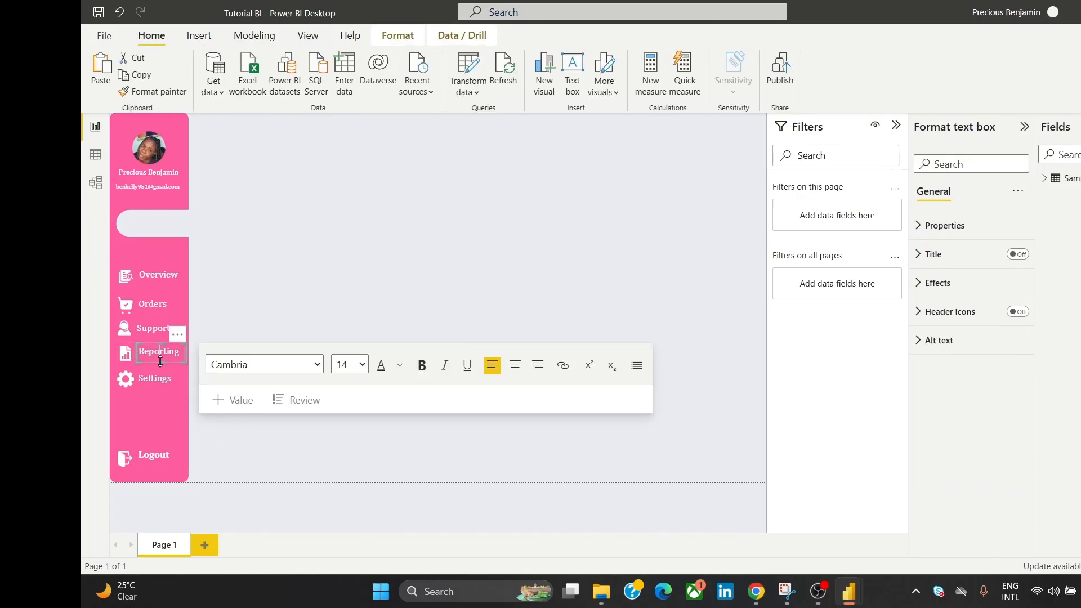
pyautogui.moveTo(159, 361); pyautogui.dragTo(166, 356)
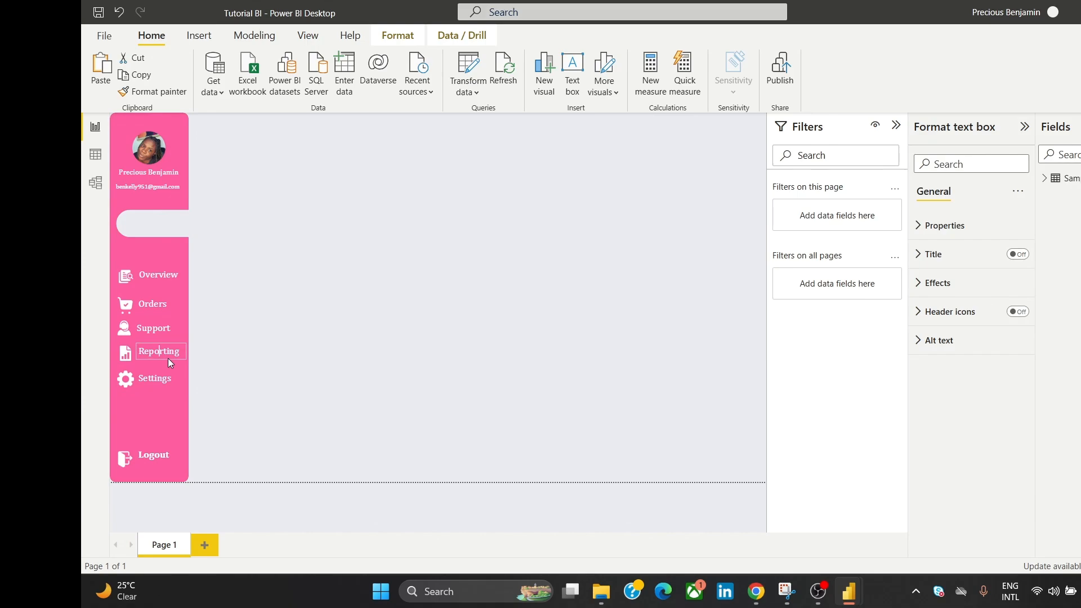
pyautogui.rightClick(121, 363)
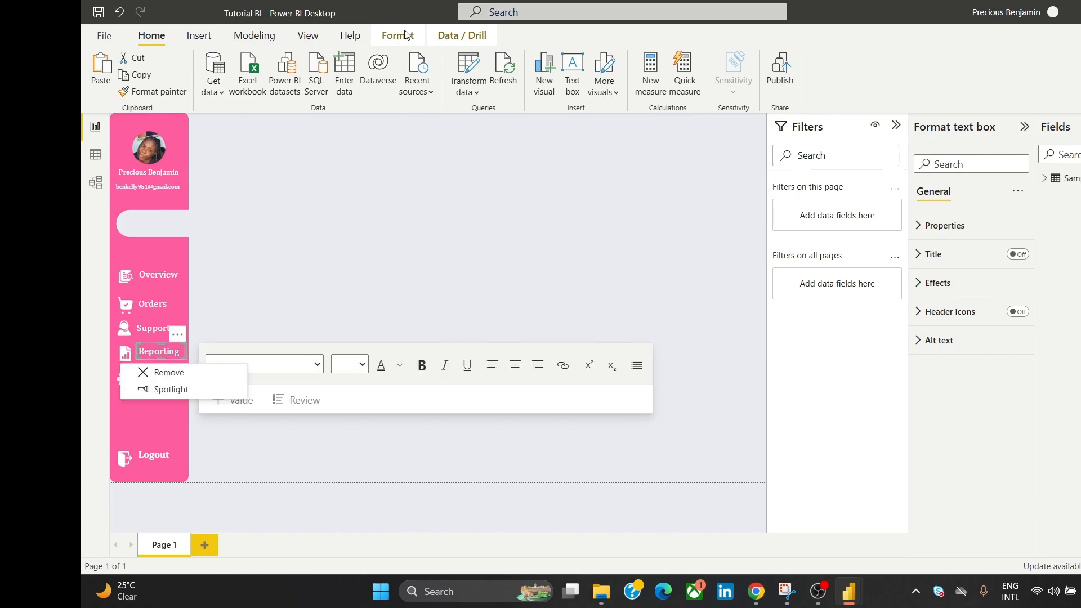
pyautogui.click(406, 35)
pyautogui.click(385, 76)
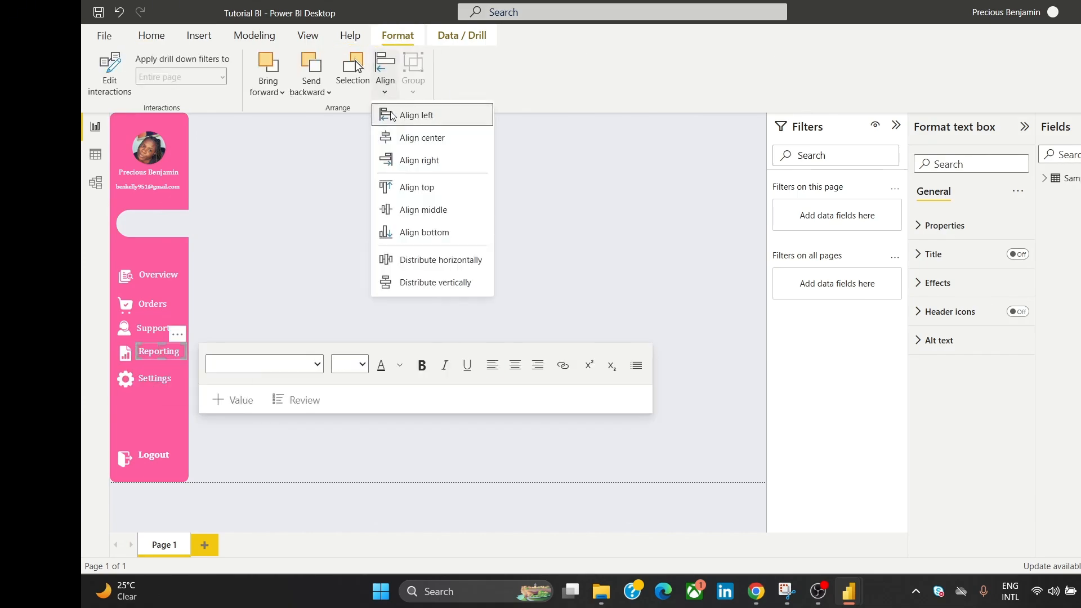
pyautogui.click(426, 210)
# Step: Undo the misplaced Reporting alignment and middle-align the Reporting icon with its label
pyautogui.click(282, 294)
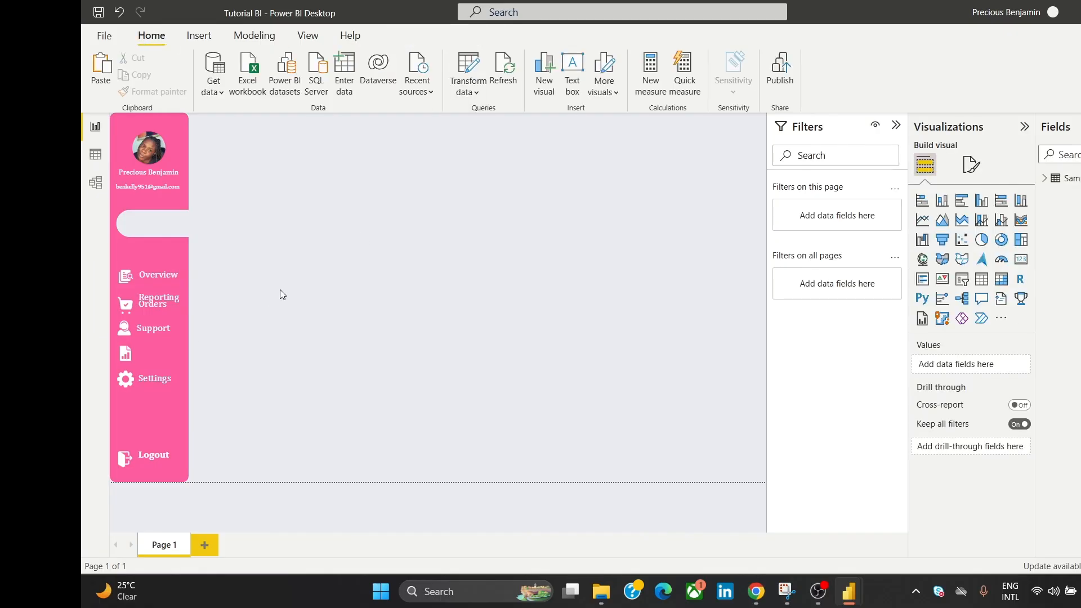
pyautogui.hotkey('ctrl', 'z')
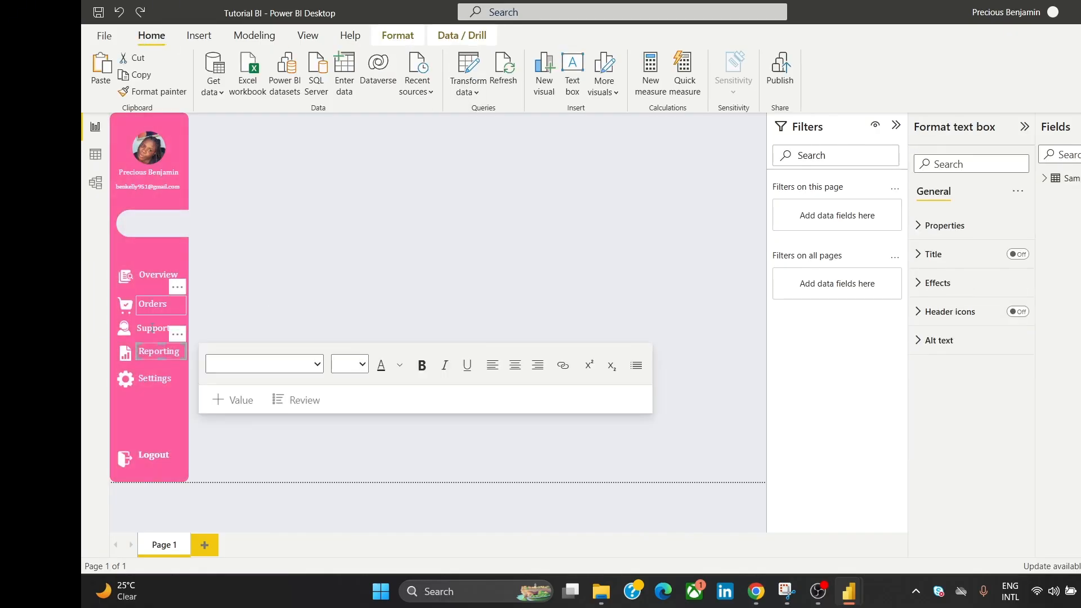
pyautogui.click(127, 361)
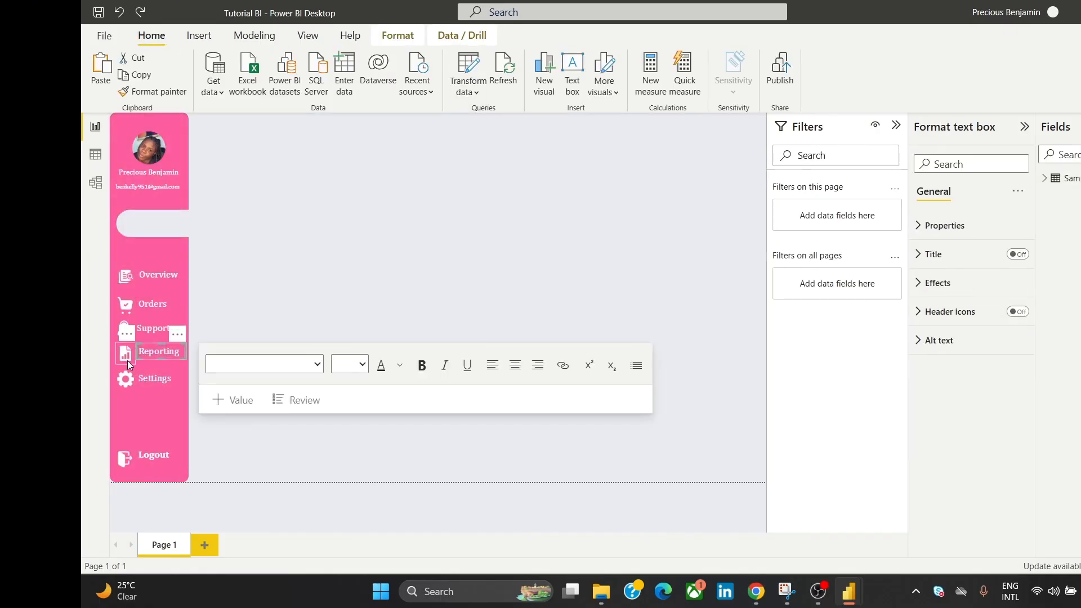
pyautogui.click(409, 44)
pyautogui.click(386, 84)
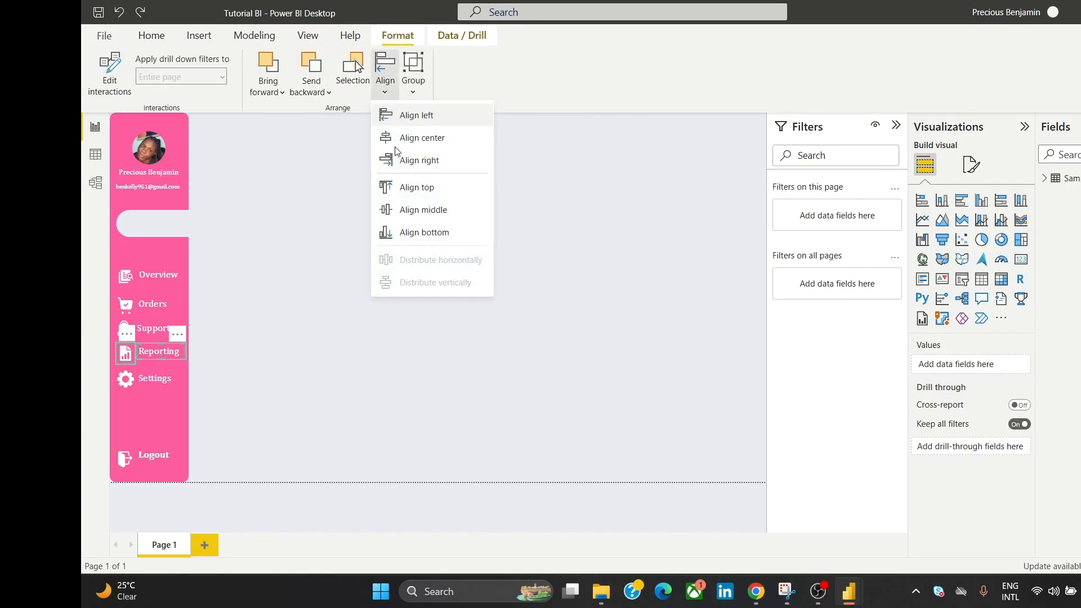
pyautogui.click(398, 210)
pyautogui.click(330, 245)
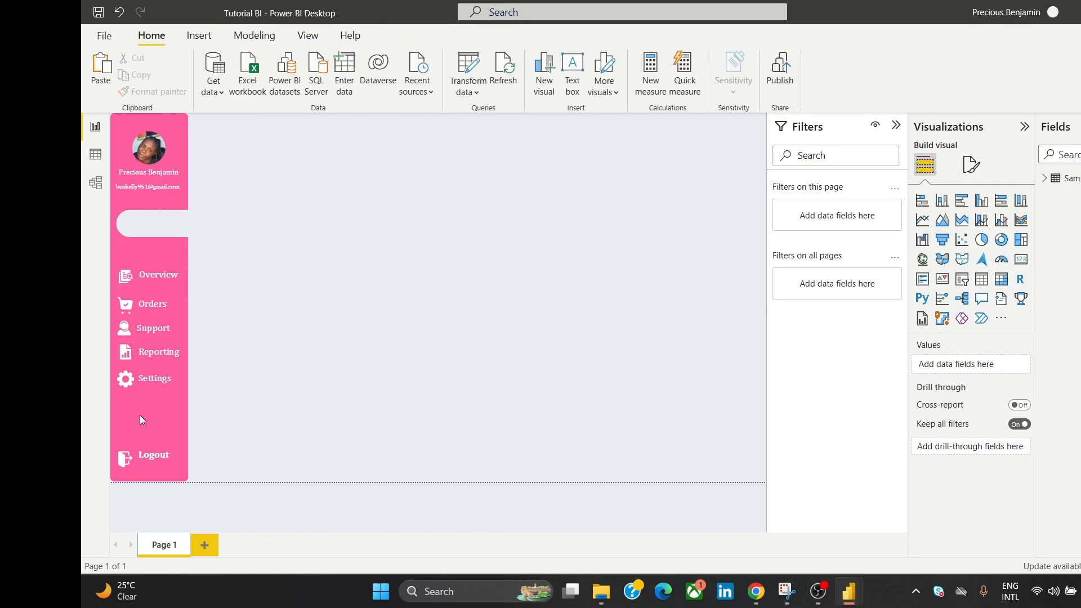
# Step: Middle-align the Settings gear icon with its label
pyautogui.click(151, 379)
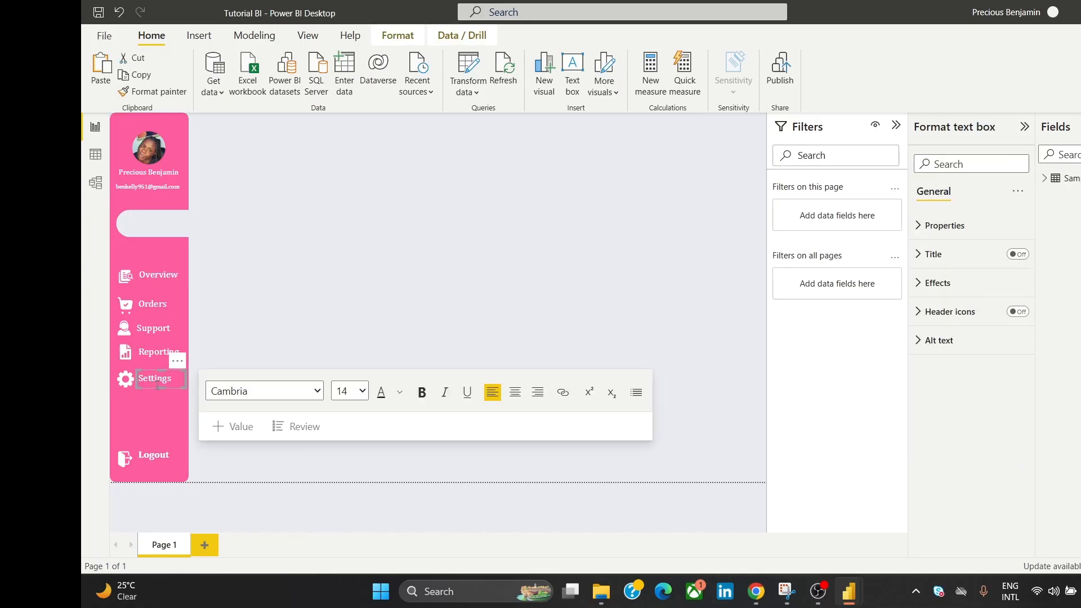
pyautogui.click(125, 379)
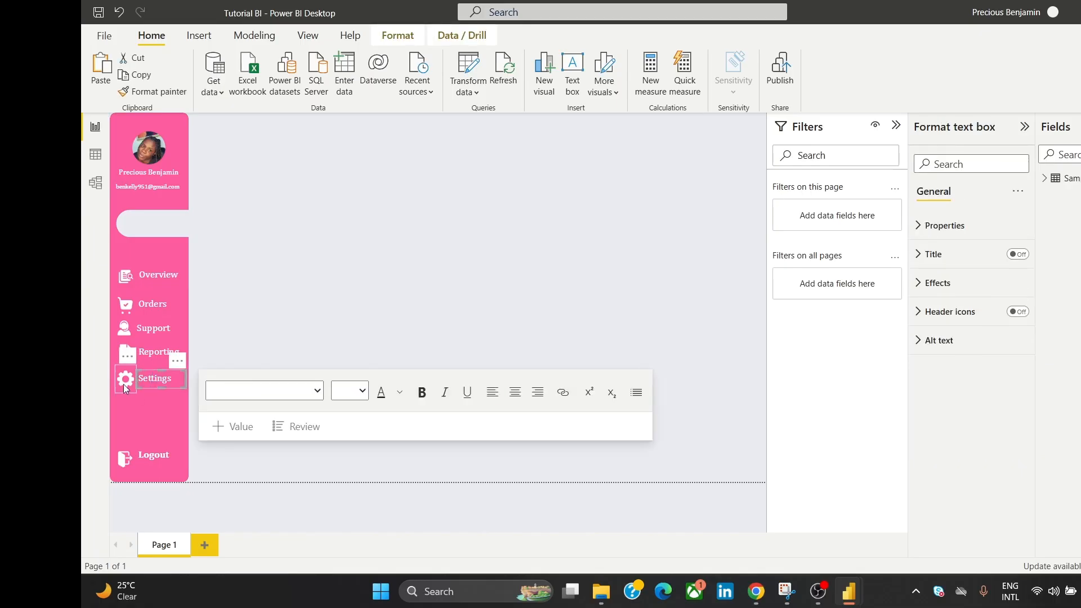
pyautogui.click(389, 33)
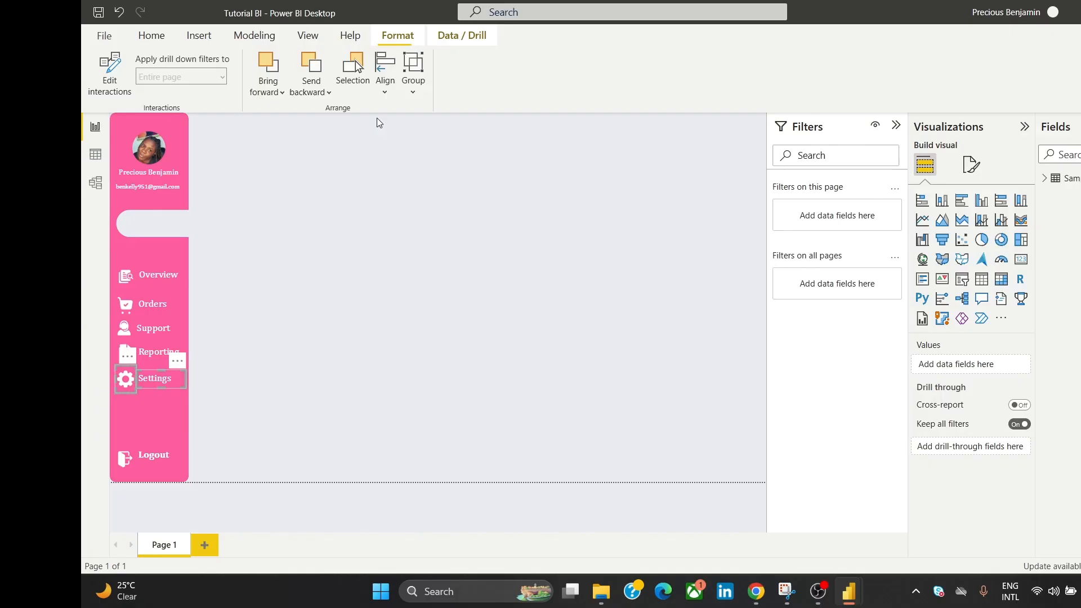
pyautogui.click(386, 70)
pyautogui.click(409, 209)
pyautogui.click(398, 219)
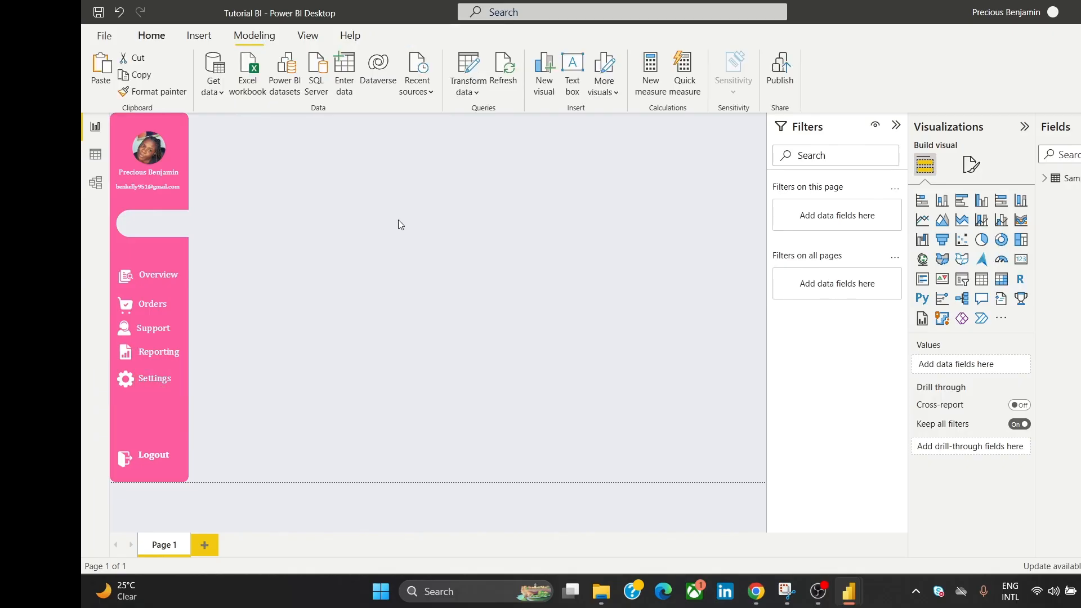
pyautogui.click(123, 277)
# Step: Centre the nav icons in one column and distribute them vertically
pyautogui.keyDown('ctrl'); pyautogui.click(125, 311); pyautogui.keyUp('ctrl')
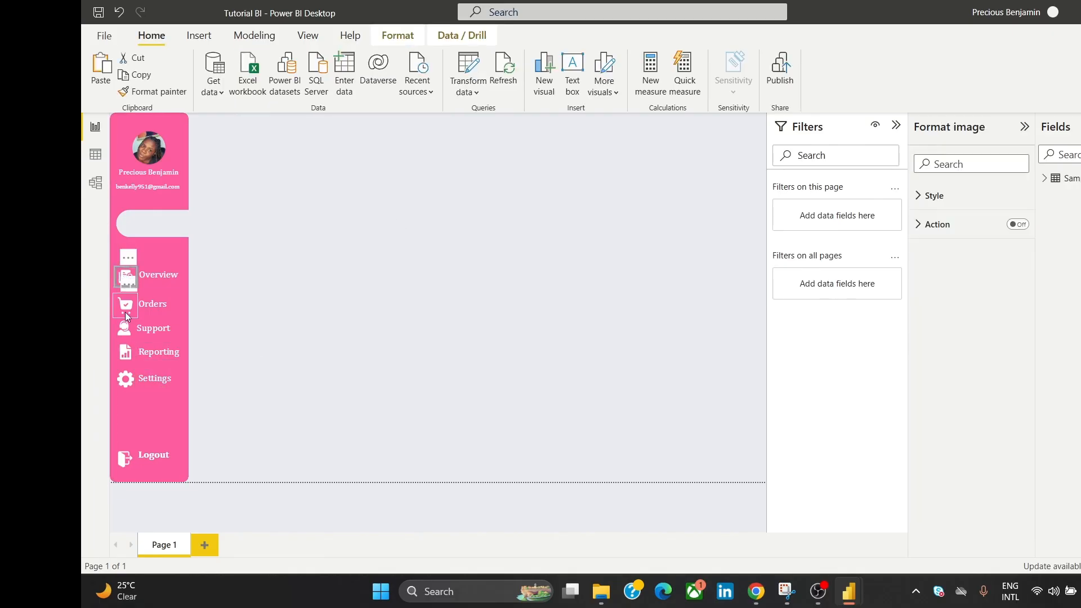
pyautogui.keyDown('ctrl'); pyautogui.click(121, 333); pyautogui.keyUp('ctrl')
pyautogui.keyDown('ctrl'); pyautogui.click(123, 354); pyautogui.keyUp('ctrl')
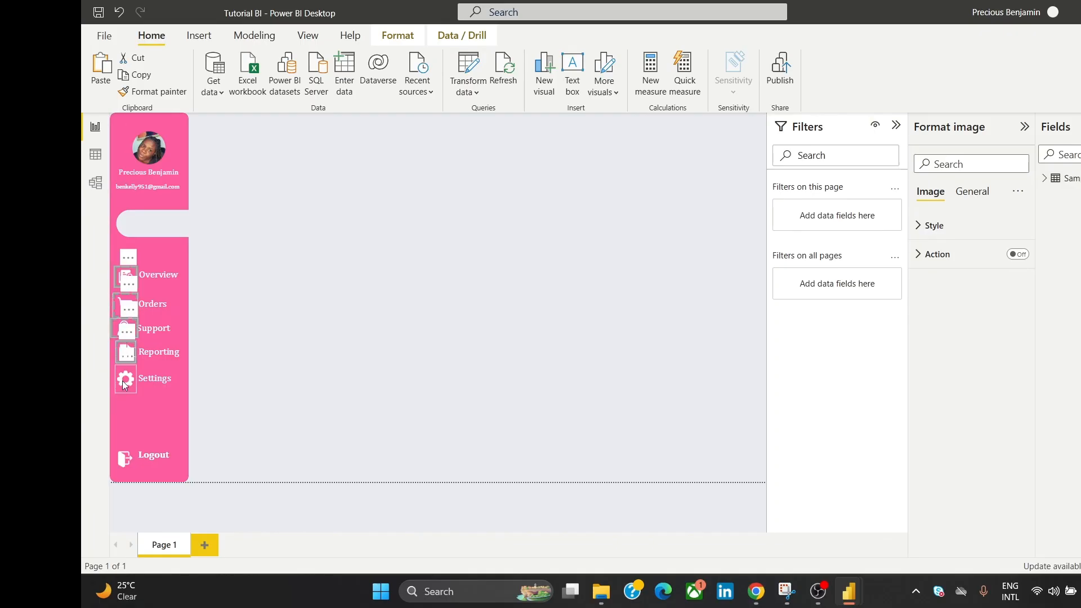
pyautogui.click(403, 39)
pyautogui.click(380, 95)
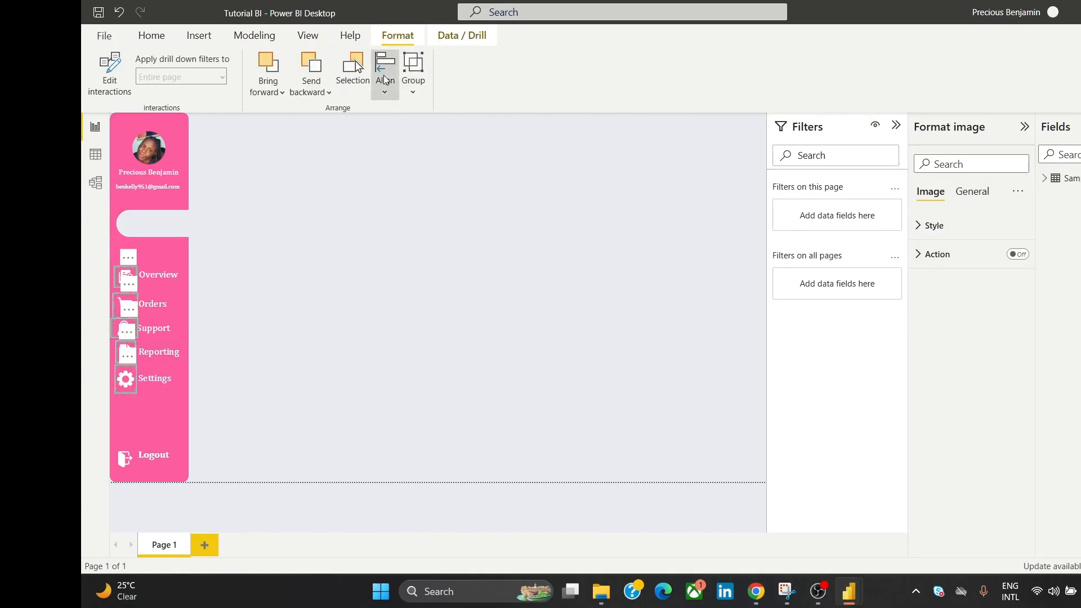
pyautogui.click(433, 138)
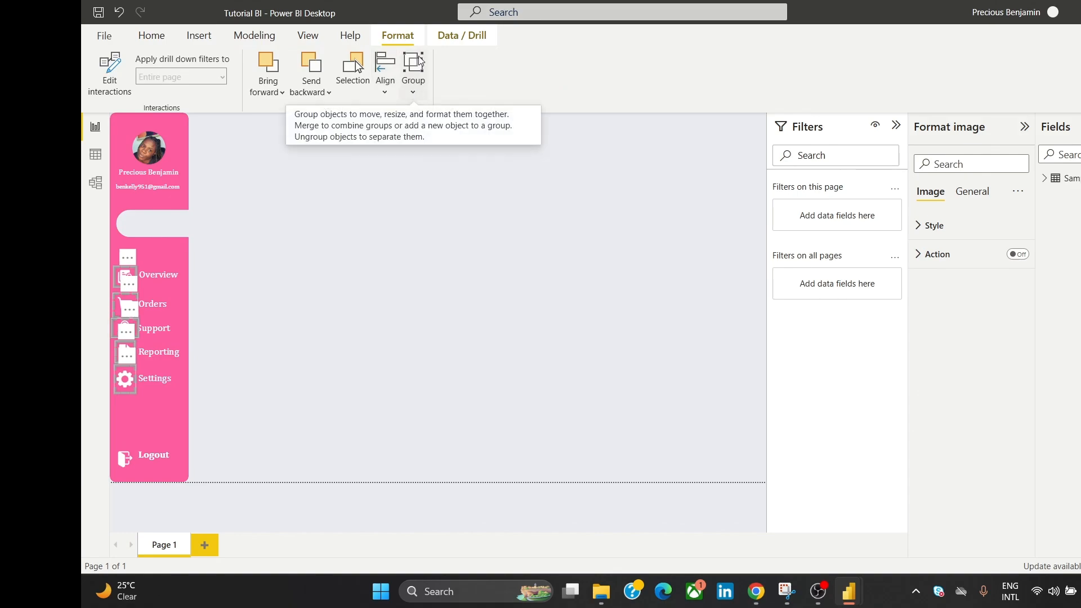
pyautogui.click(385, 79)
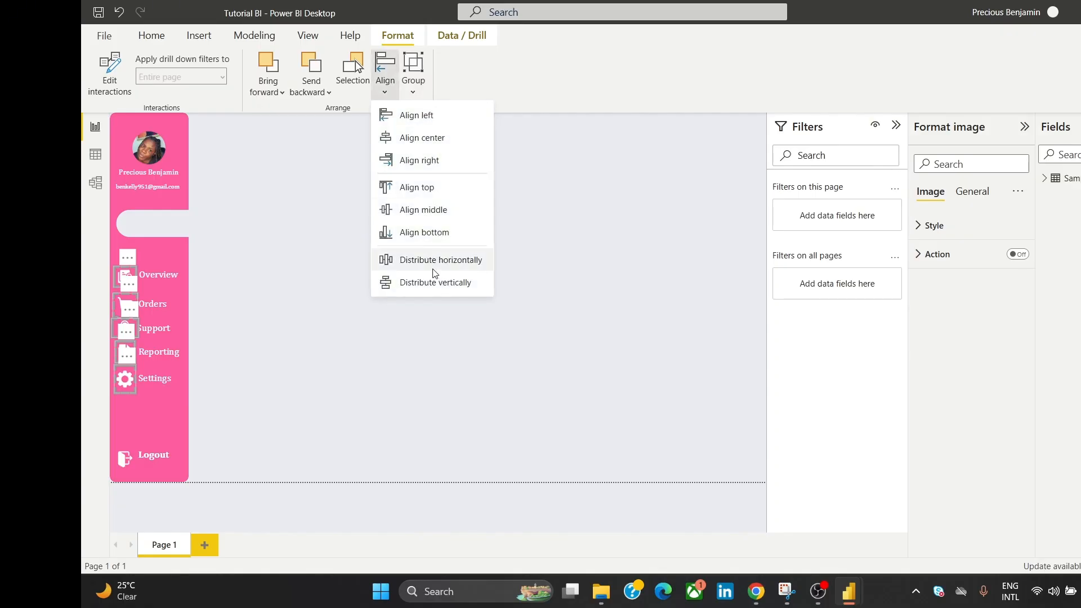
pyautogui.click(430, 284)
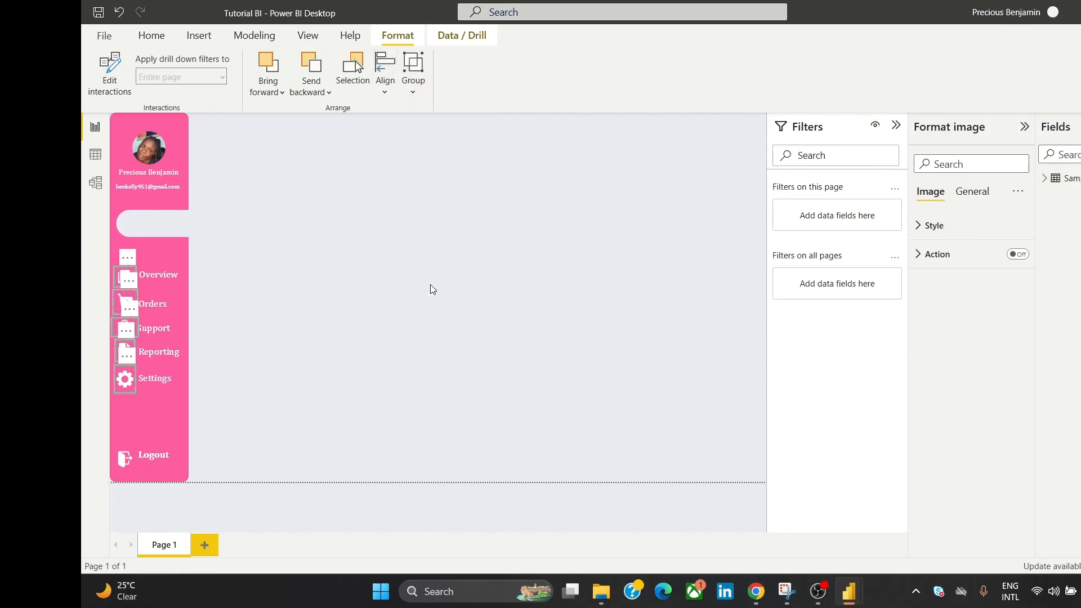
pyautogui.click(383, 220)
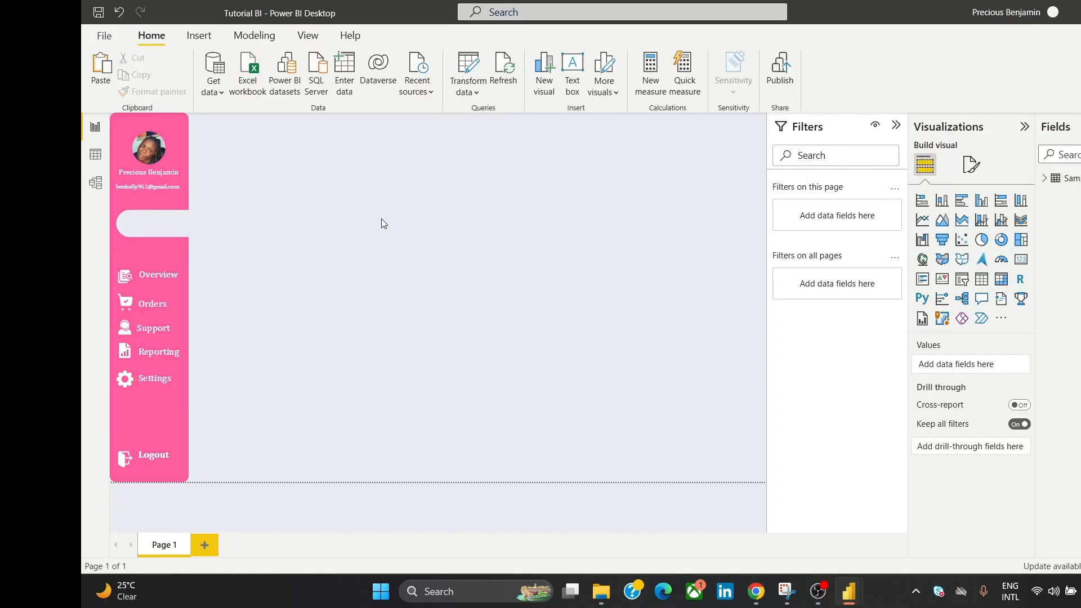
# Step: Distribute the Overview through Settings labels evenly from top to bottom
pyautogui.click(172, 274)
pyautogui.keyDown('ctrl'); pyautogui.click(156, 304); pyautogui.keyUp('ctrl')
pyautogui.keyDown('ctrl'); pyautogui.click(156, 328); pyautogui.keyUp('ctrl')
pyautogui.keyDown('ctrl'); pyautogui.click(158, 352); pyautogui.keyUp('ctrl')
pyautogui.keyDown('ctrl'); pyautogui.click(158, 371); pyautogui.keyUp('ctrl')
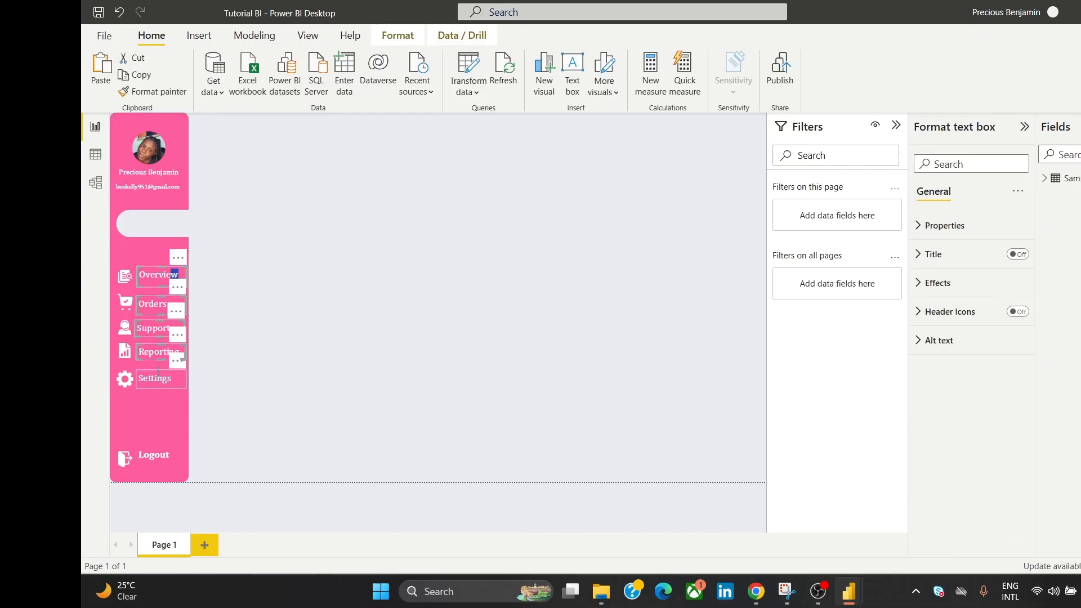
pyautogui.keyDown('ctrl'); pyautogui.click(157, 372); pyautogui.keyUp('ctrl')
pyautogui.click(397, 35)
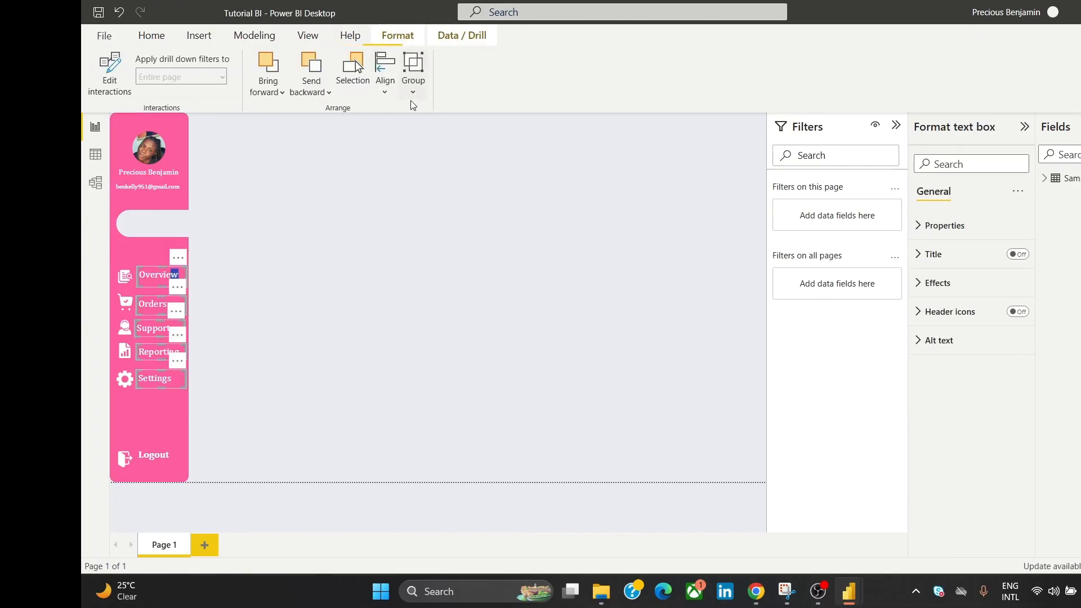
pyautogui.click(384, 84)
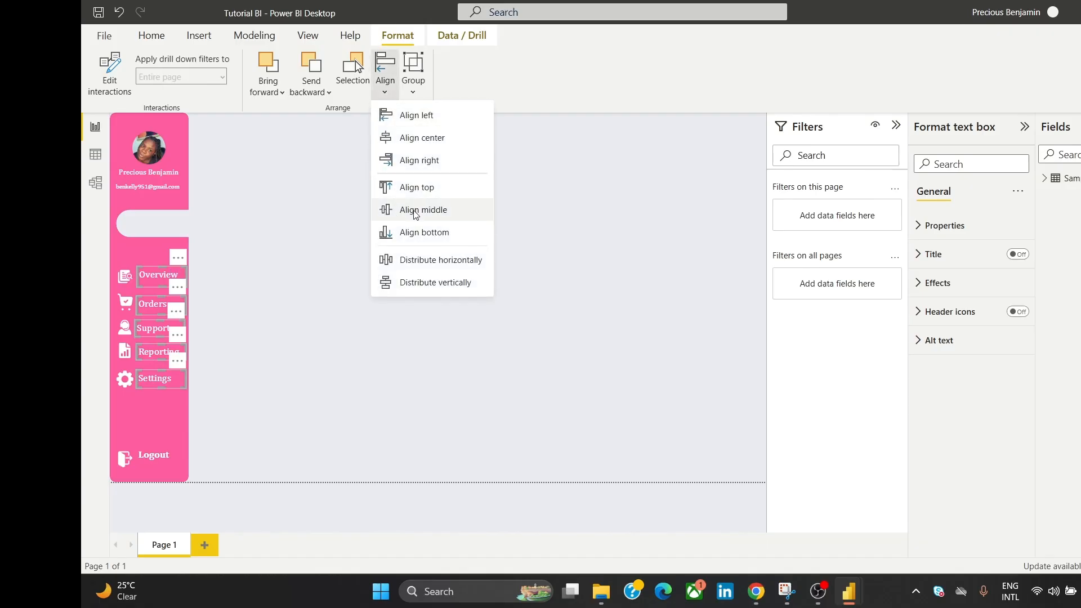
pyautogui.click(434, 282)
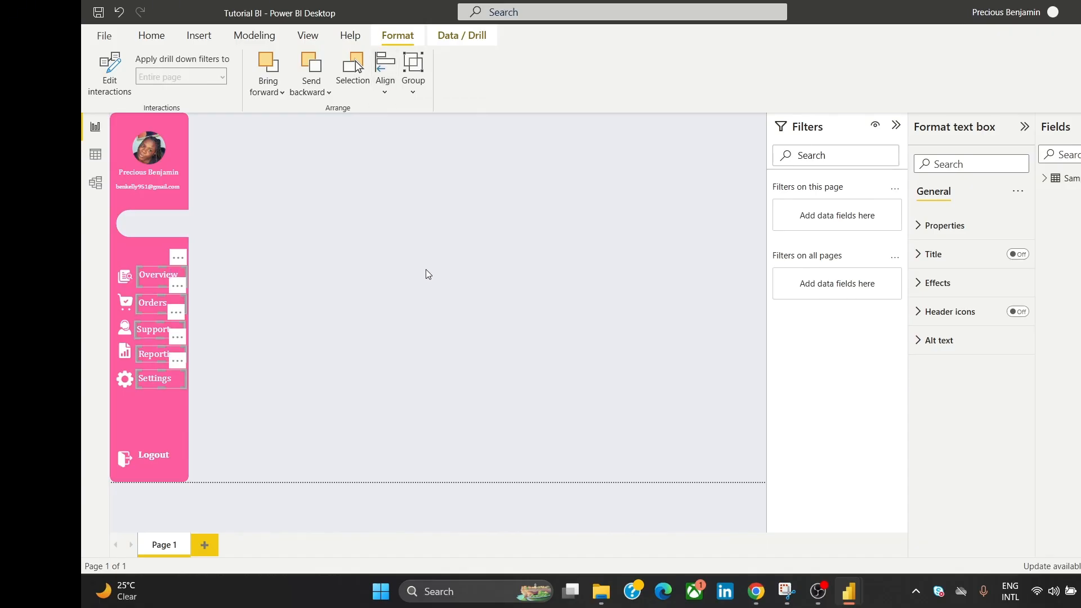
pyautogui.click(426, 260)
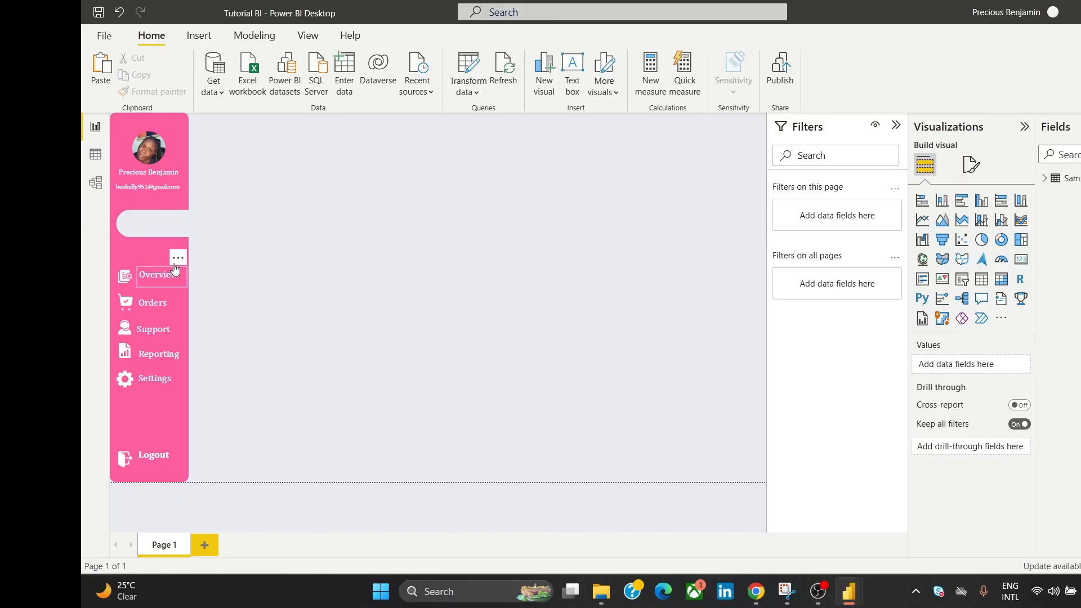
# Step: Centre-align all sidebar icons, Overview through Settings plus Logout, in one column
pyautogui.click(127, 284)
pyautogui.keyDown('ctrl'); pyautogui.click(130, 326); pyautogui.keyUp('ctrl')
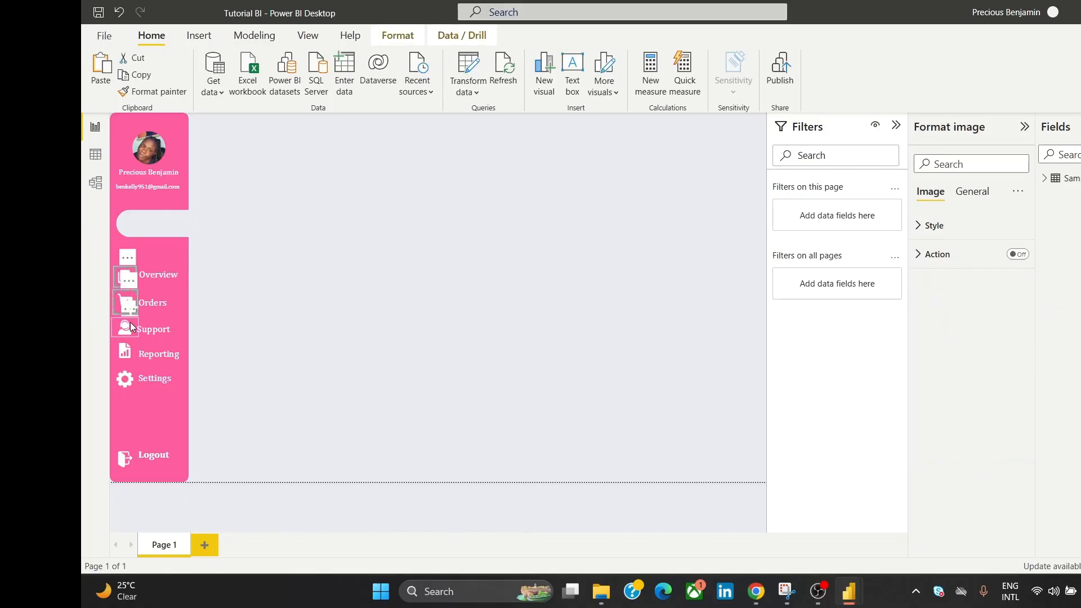
pyautogui.keyDown('ctrl'); pyautogui.click(121, 358); pyautogui.keyUp('ctrl')
pyautogui.keyDown('ctrl'); pyautogui.click(123, 381); pyautogui.keyUp('ctrl')
pyautogui.keyDown('ctrl'); pyautogui.click(121, 459); pyautogui.keyUp('ctrl')
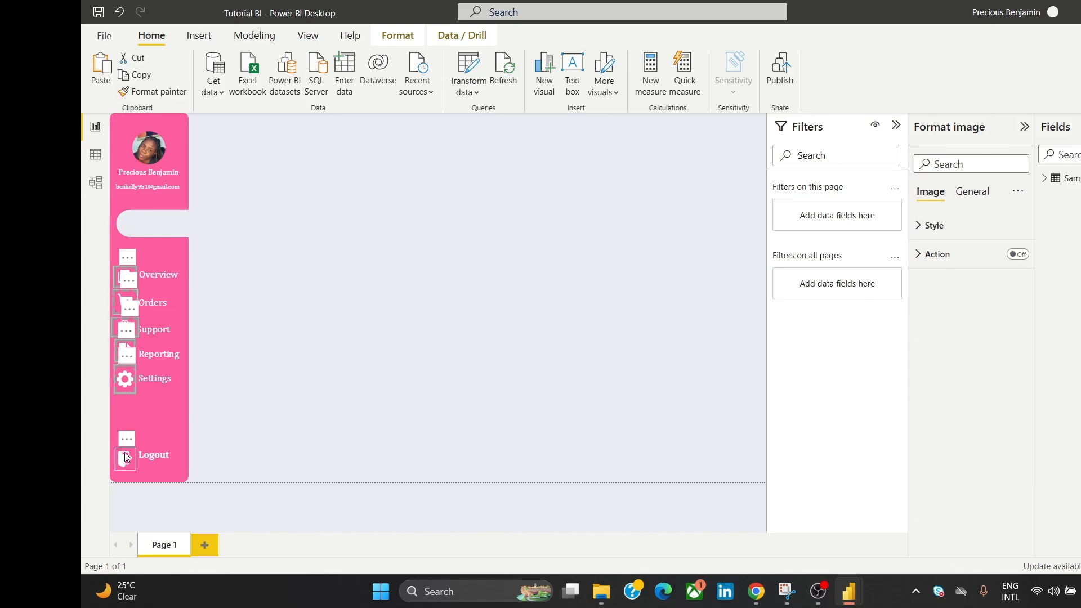
pyautogui.click(401, 36)
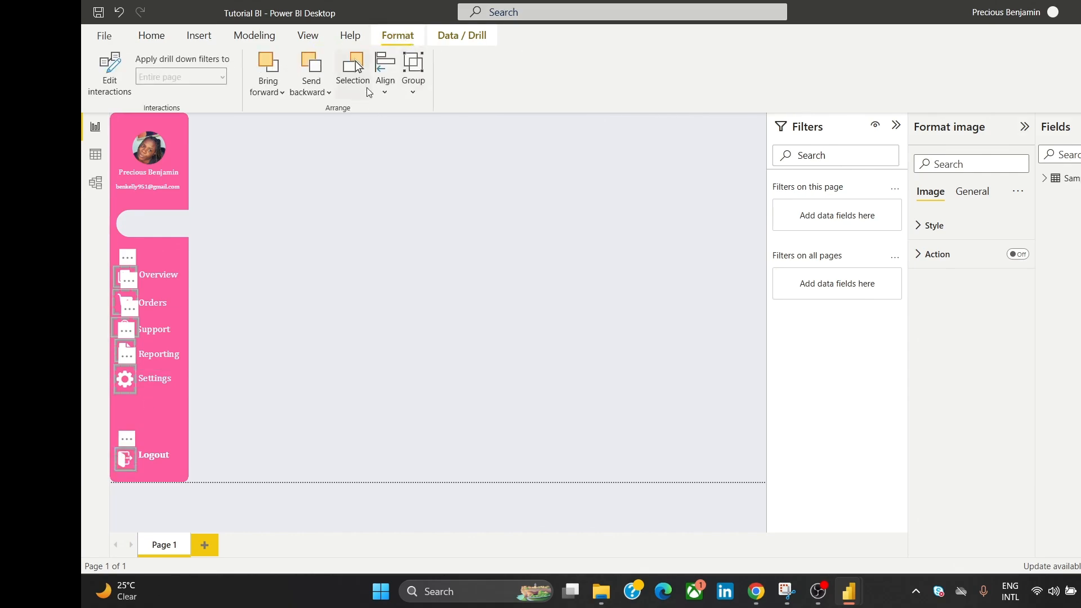
pyautogui.click(385, 71)
pyautogui.click(414, 138)
pyautogui.click(351, 212)
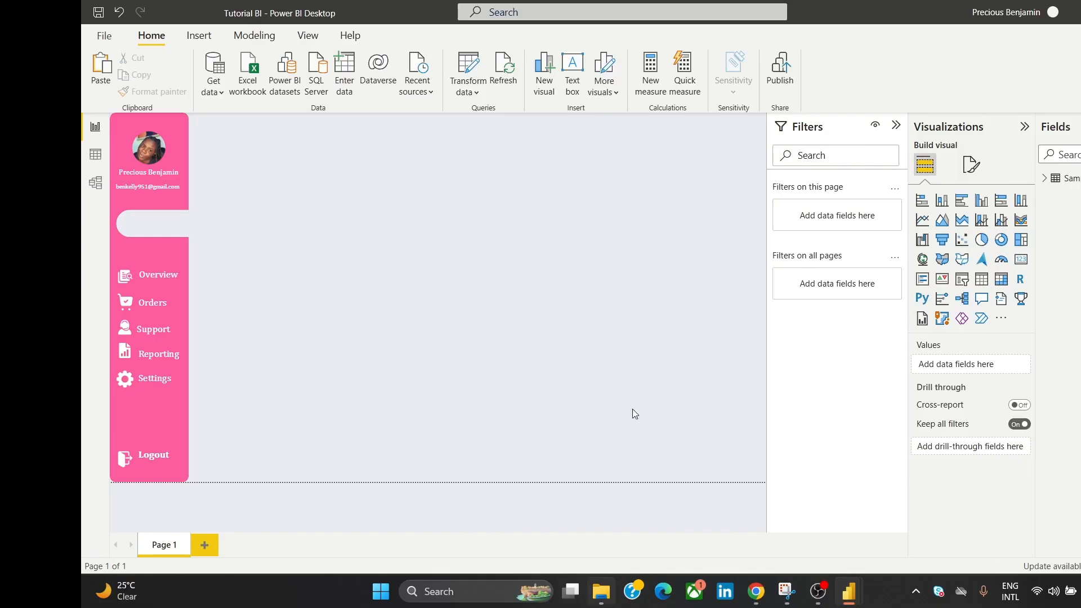
# Step: Insert the 'dashboard (3)' picture and shrink it to icon size inside the white tab
pyautogui.click(200, 28)
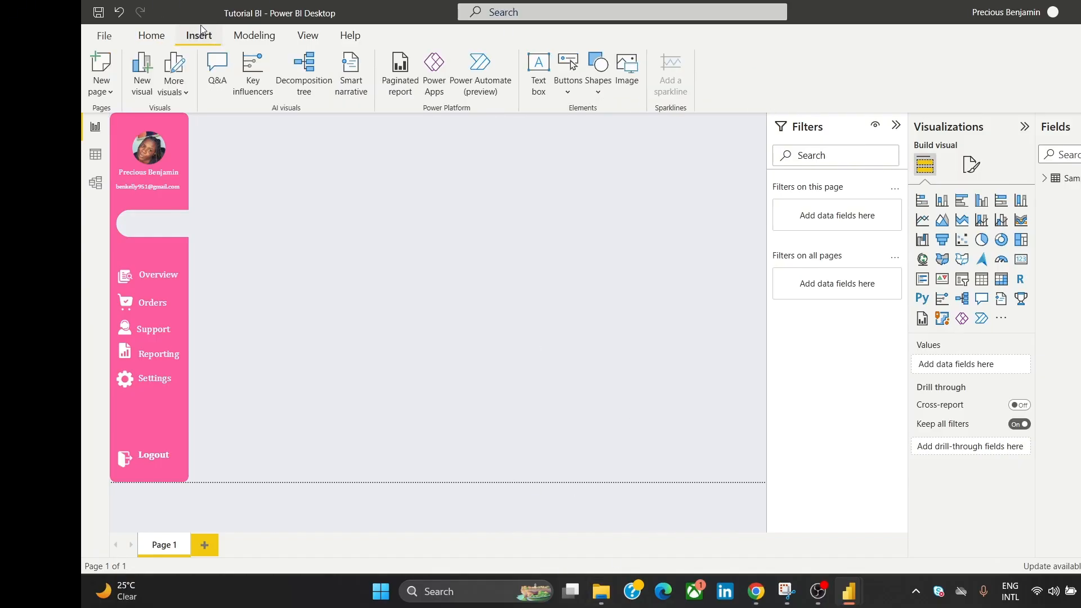
pyautogui.click(626, 69)
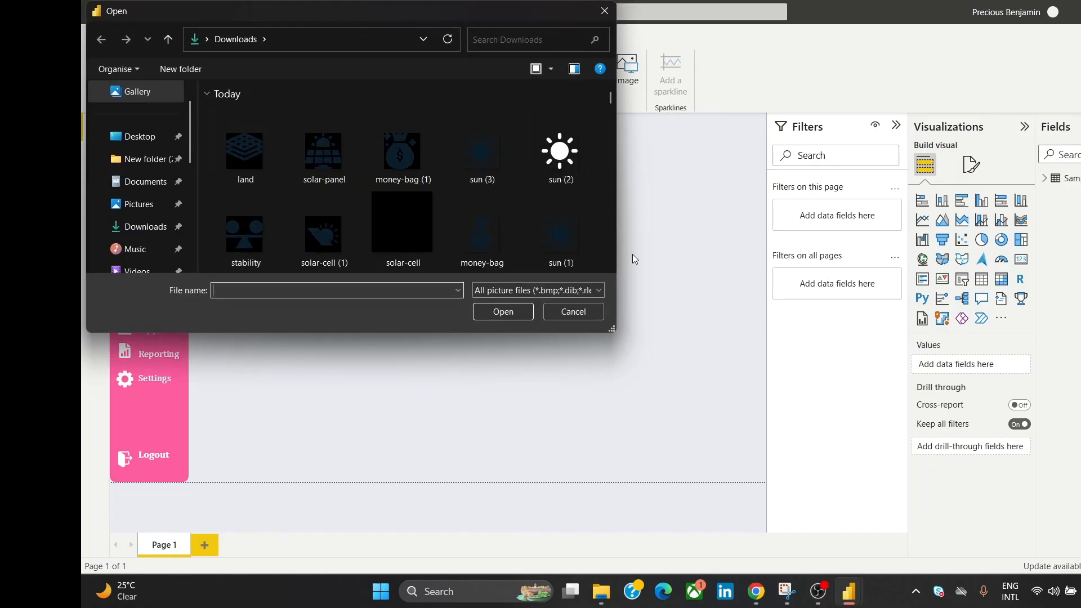
pyautogui.scroll(-5, 610, 268)
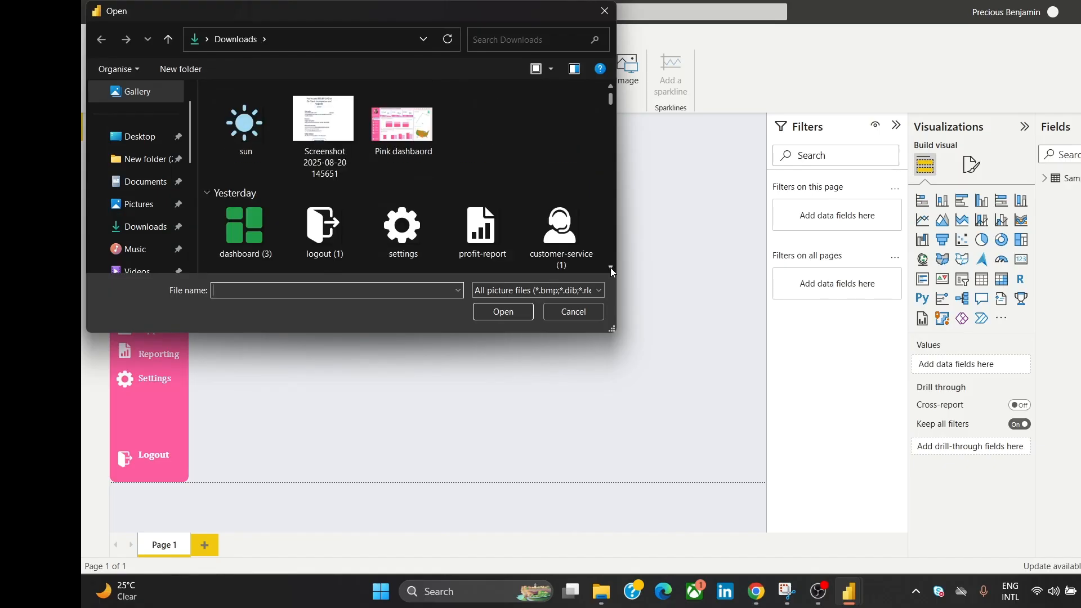
pyautogui.click(251, 145)
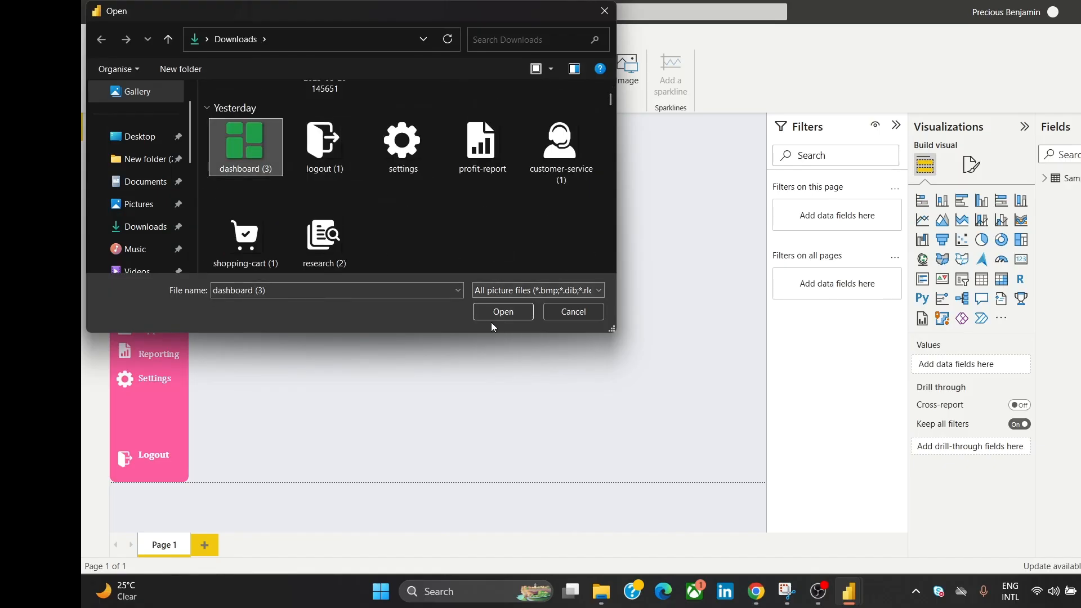
pyautogui.click(501, 309)
pyautogui.moveTo(270, 362); pyautogui.dragTo(486, 246)
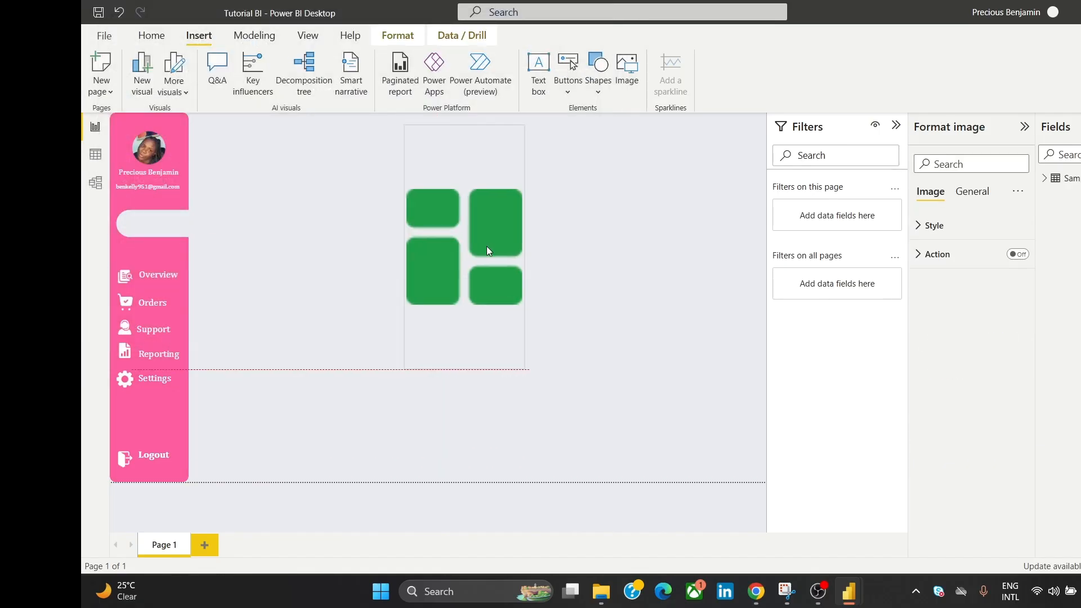
pyautogui.moveTo(471, 140); pyautogui.dragTo(478, 242)
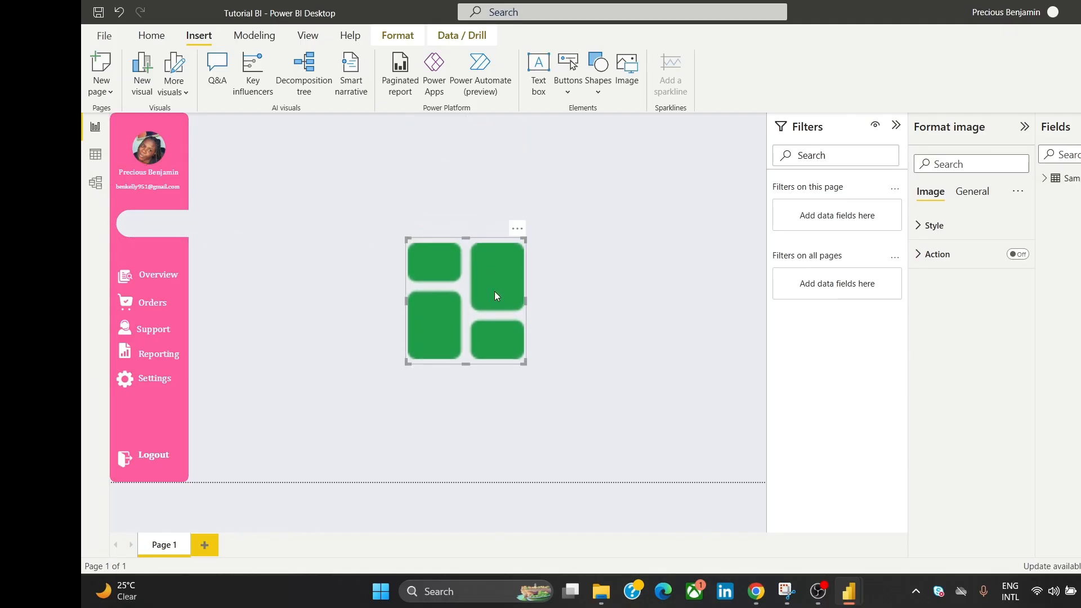
pyautogui.moveTo(528, 364); pyautogui.dragTo(143, 200)
pyautogui.click(298, 143)
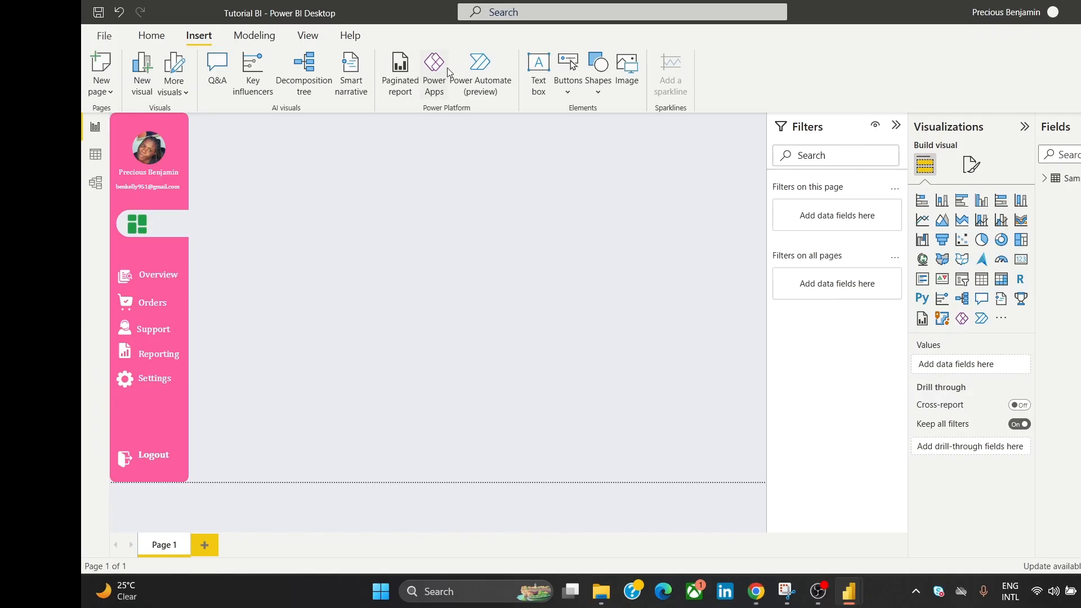
# Step: Add a text box reading 'Dashboard' and set its font to Cambria
pyautogui.click(538, 73)
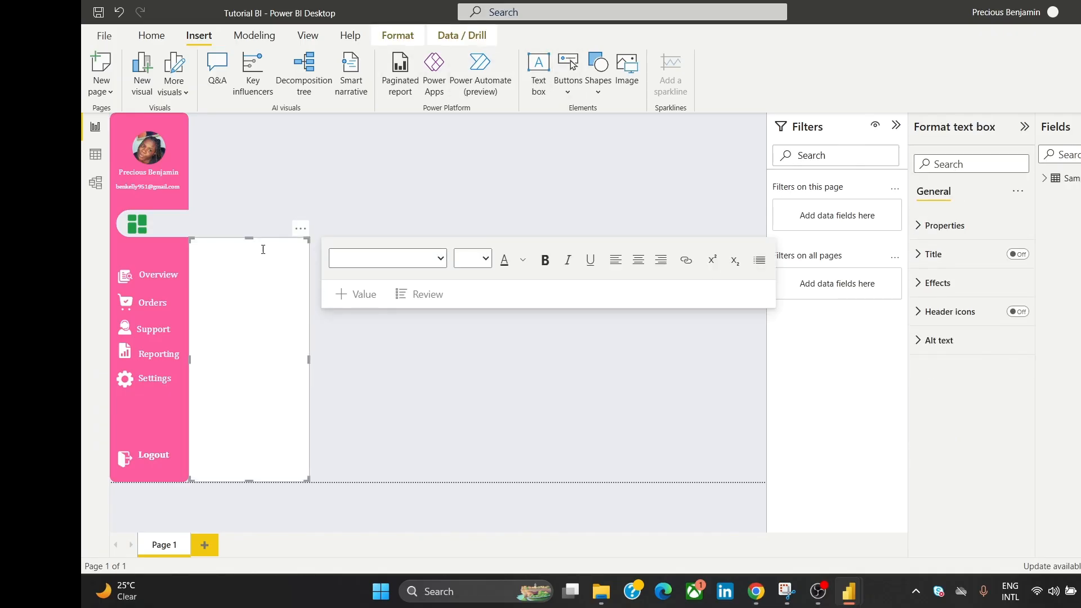
pyautogui.moveTo(253, 239); pyautogui.dragTo(419, 204)
pyautogui.click(360, 234)
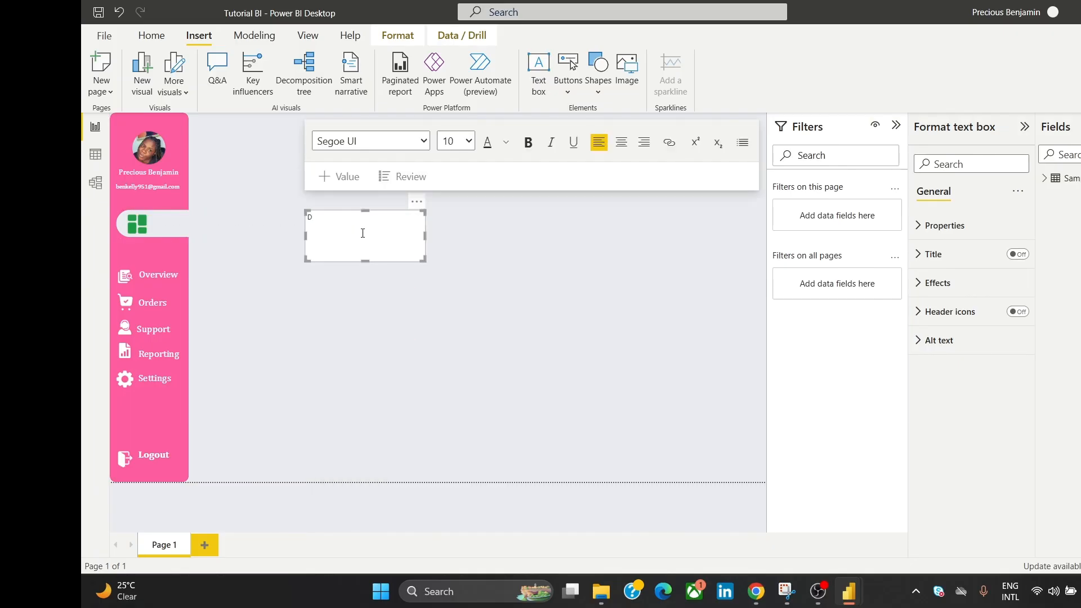
pyautogui.write('Dashboard')
pyautogui.hotkey('ctrl', 'a')
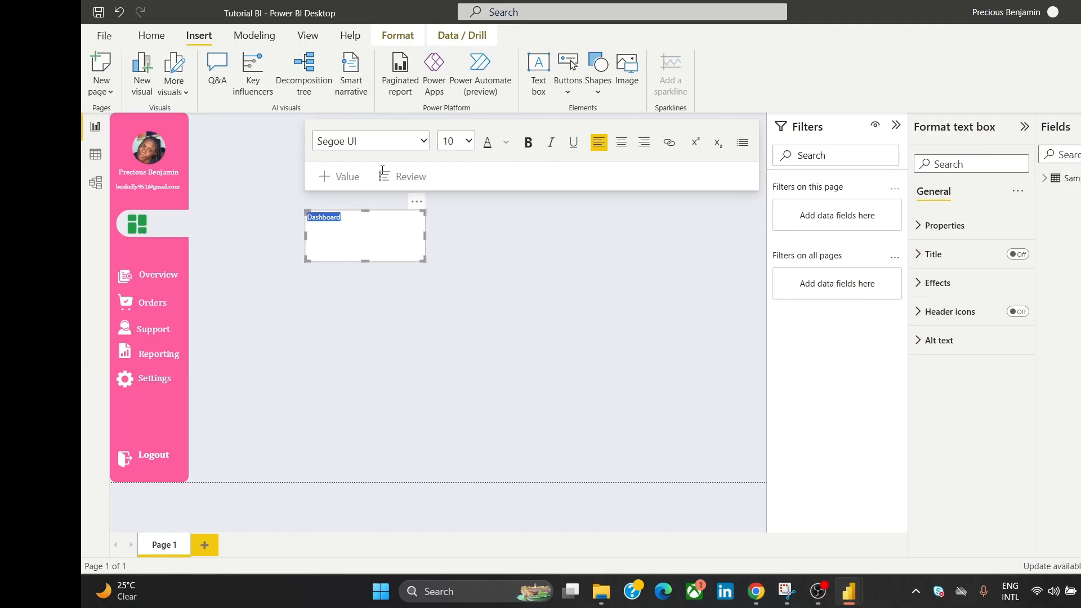
pyautogui.click(425, 140)
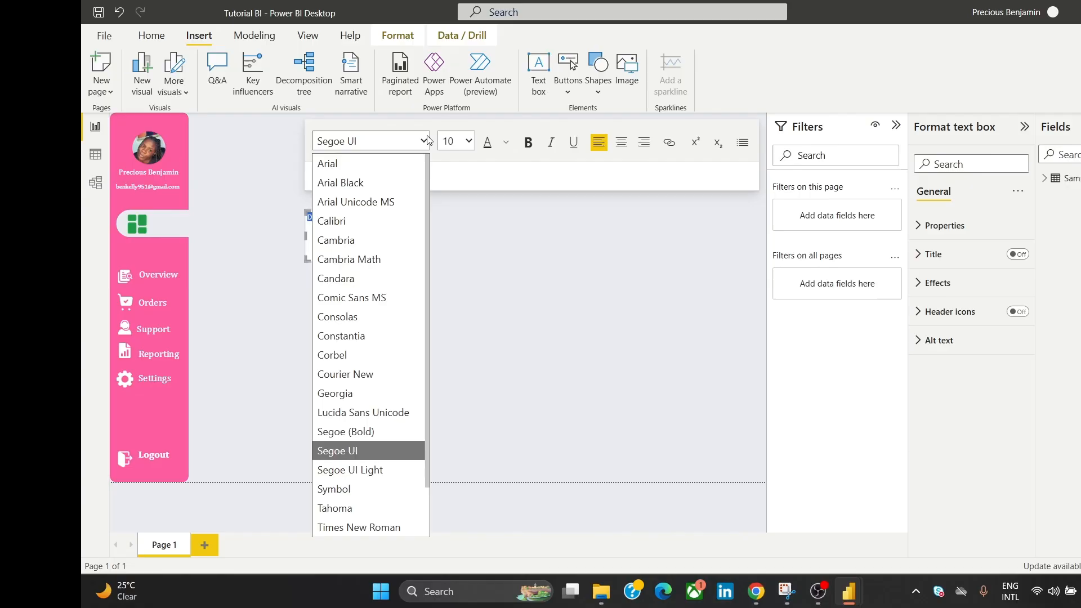
pyautogui.click(367, 242)
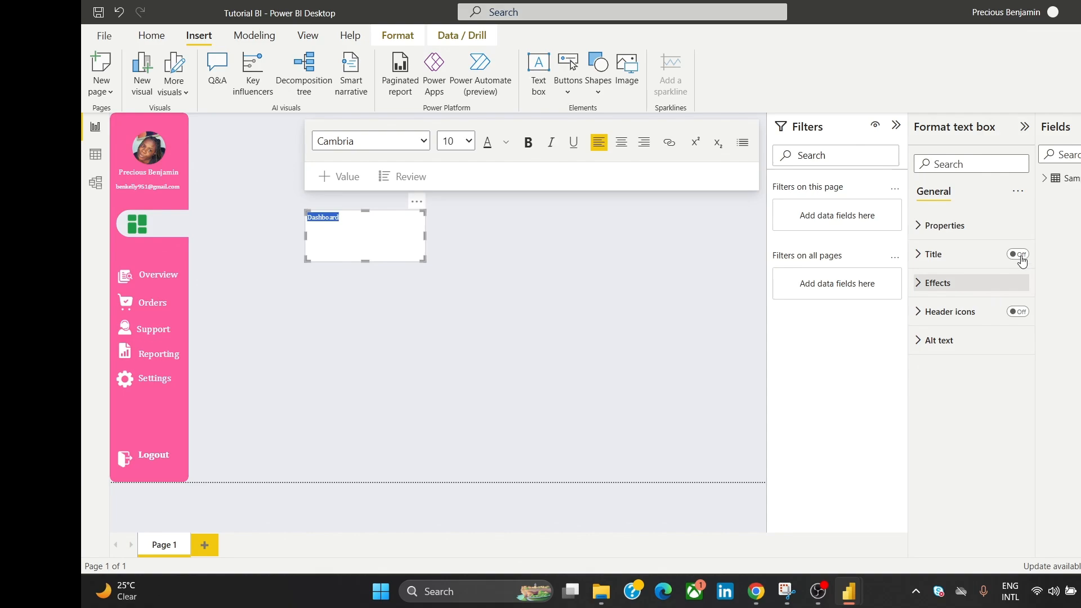
# Step: Turn off the Dashboard text box background and shrink it to a narrow strip
pyautogui.click(1007, 284)
pyautogui.click(1011, 313)
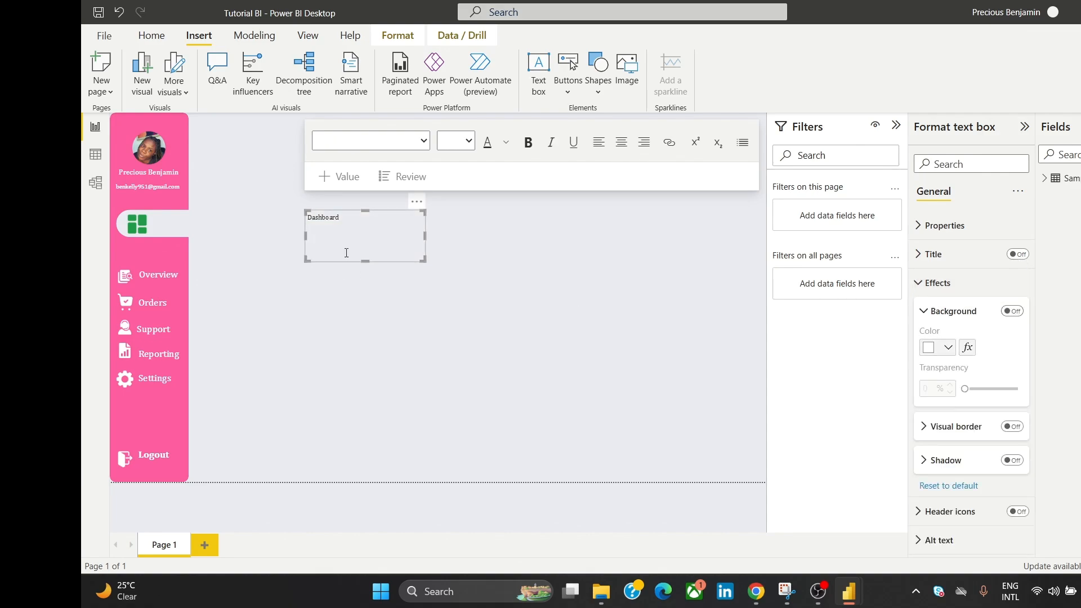
pyautogui.moveTo(367, 261)
pyautogui.mouseDown()
pyautogui.moveTo(375, 222)
pyautogui.moveTo(385, 242)
pyautogui.moveTo(376, 245)
pyautogui.mouseUp()
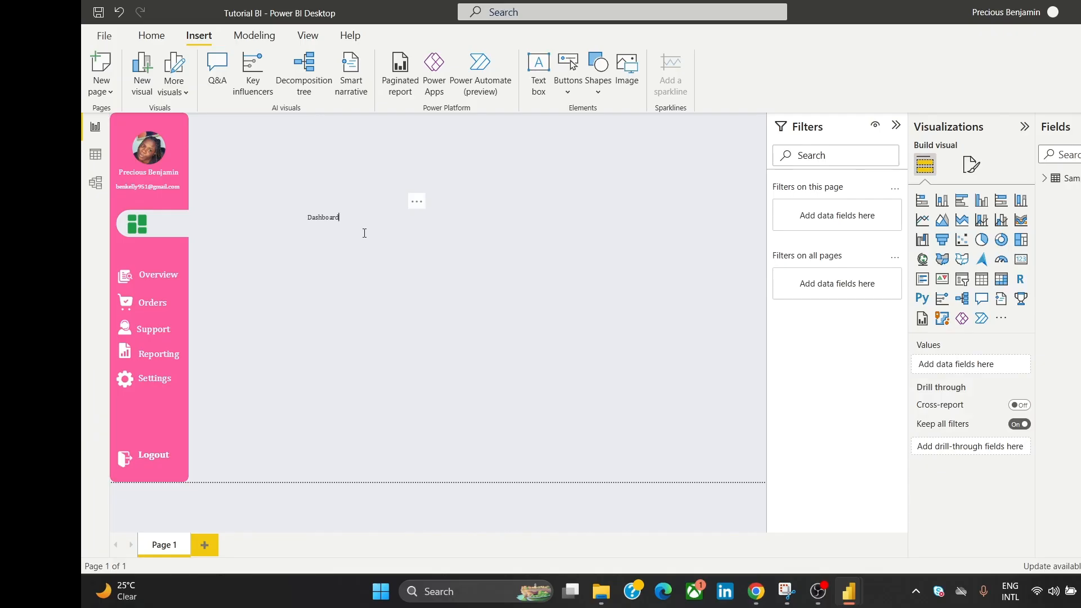
pyautogui.click(384, 212)
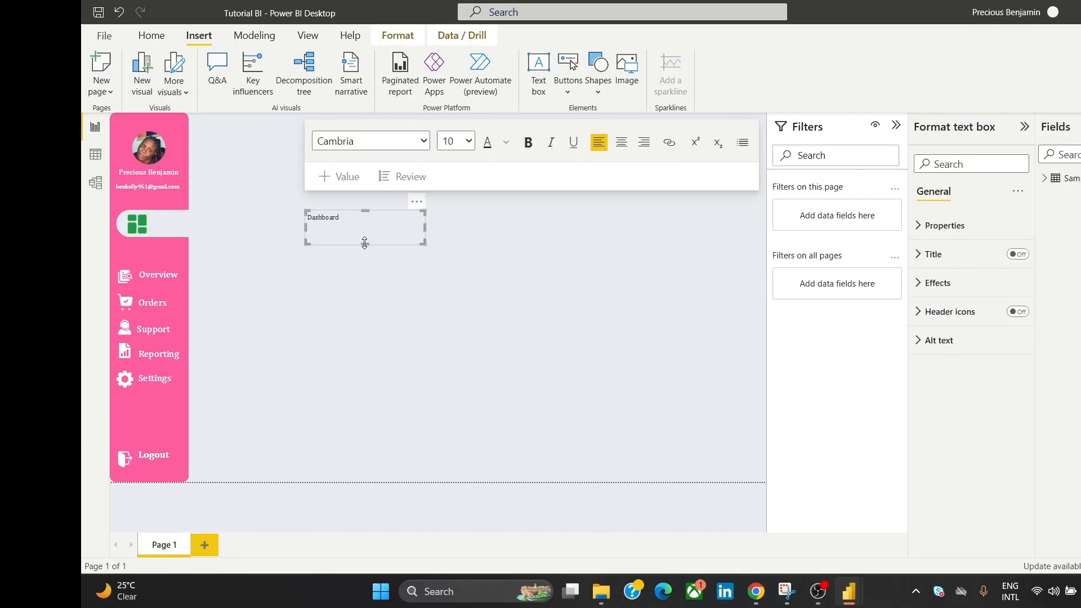
# Step: Shorten the Dashboard text box and make its text white
pyautogui.moveTo(364, 242); pyautogui.dragTo(354, 217)
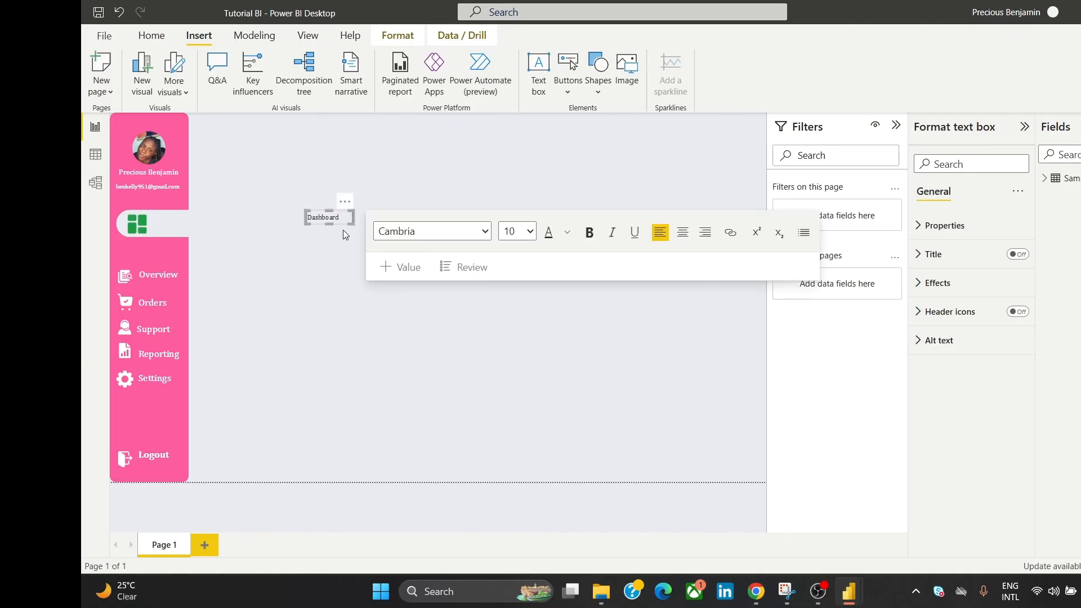
pyautogui.click(326, 284)
pyautogui.click(336, 217)
pyautogui.doubleClick(335, 217)
pyautogui.click(341, 217)
pyautogui.hotkey('ctrl', 'a')
pyautogui.click(567, 233)
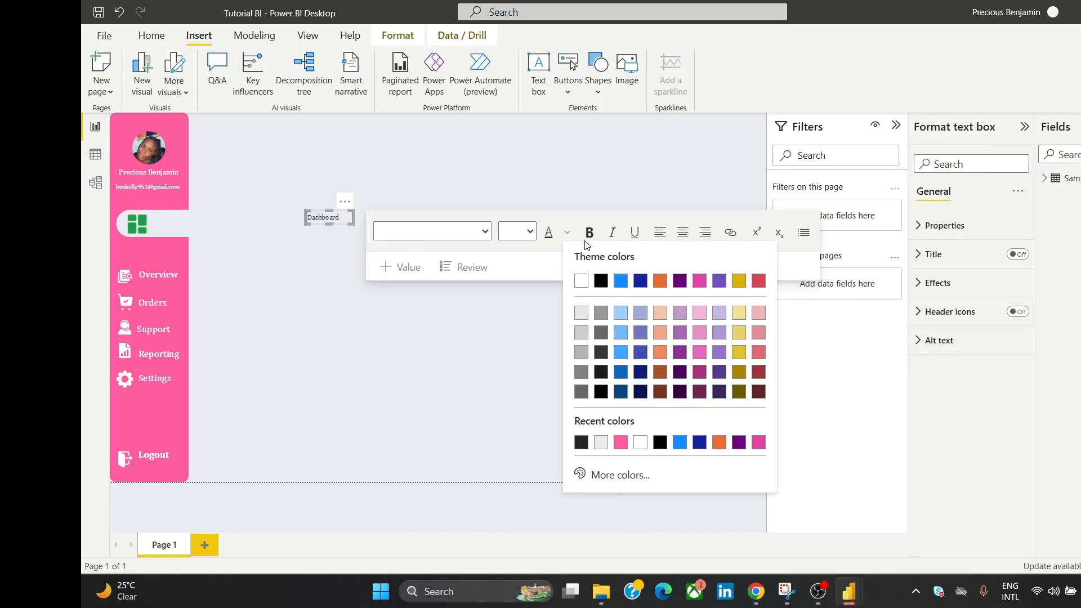
pyautogui.click(580, 281)
pyautogui.click(387, 330)
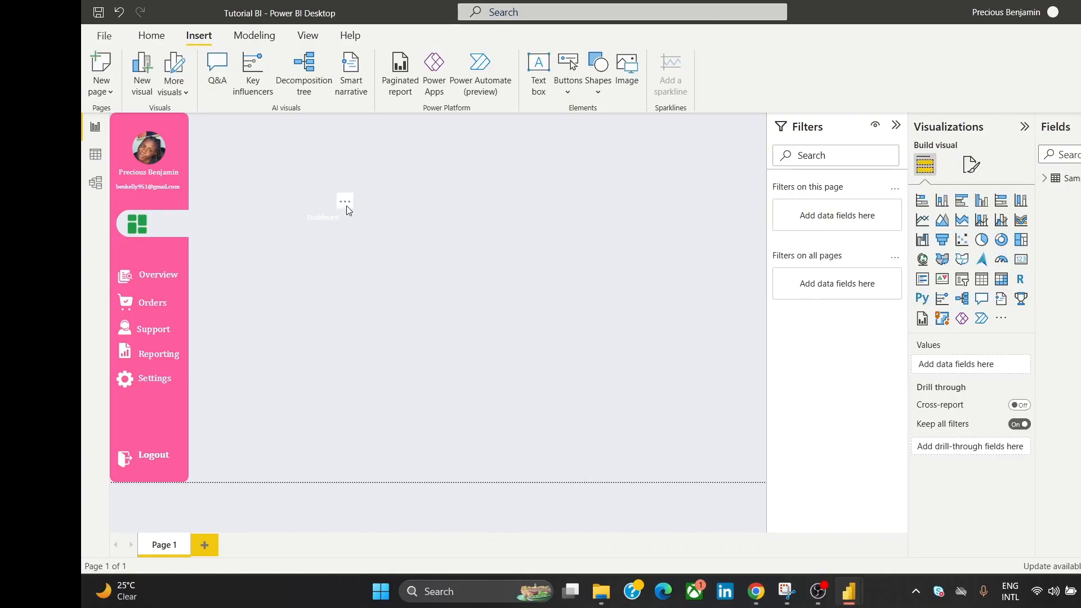
# Step: Move the Dashboard label into the sidebar's white tab and recolour its text black
pyautogui.click(347, 211)
pyautogui.moveTo(347, 210); pyautogui.dragTo(192, 211)
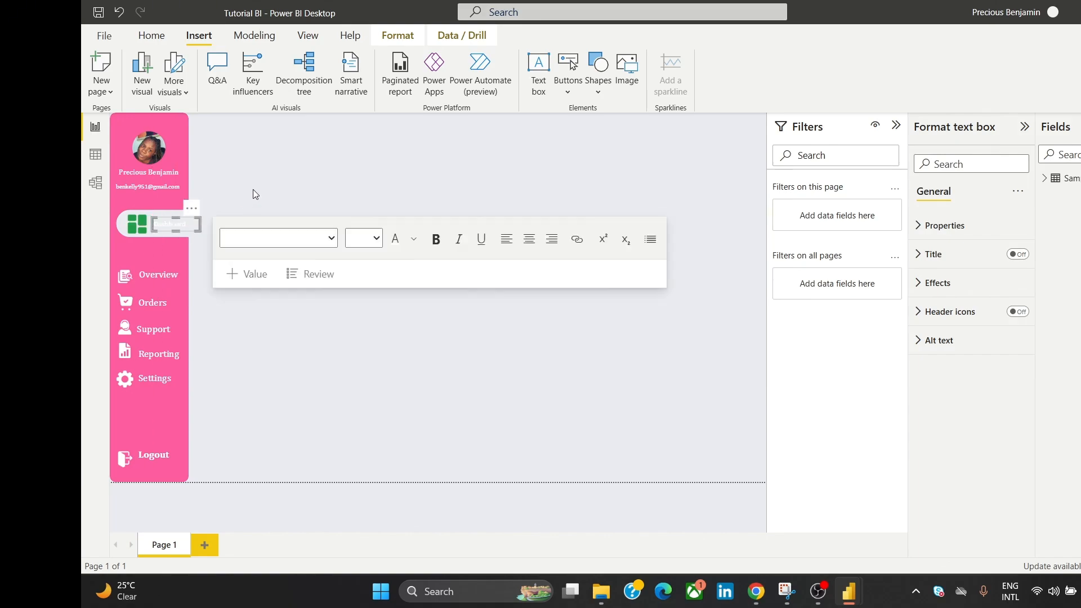
pyautogui.click(253, 193)
pyautogui.click(180, 224)
pyautogui.tripleClick(180, 224)
pyautogui.click(414, 239)
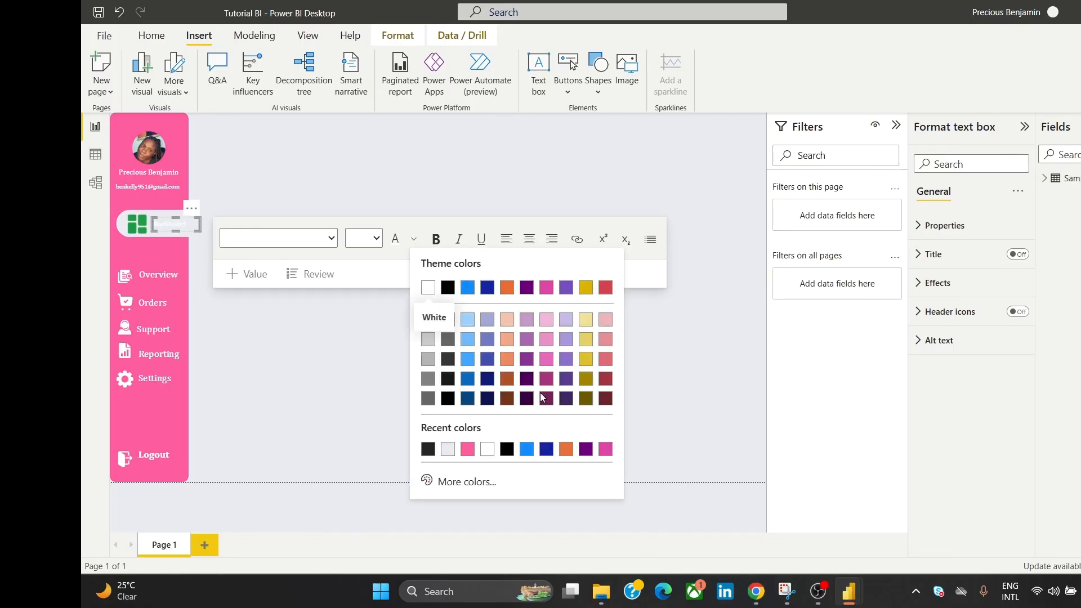
pyautogui.click(504, 447)
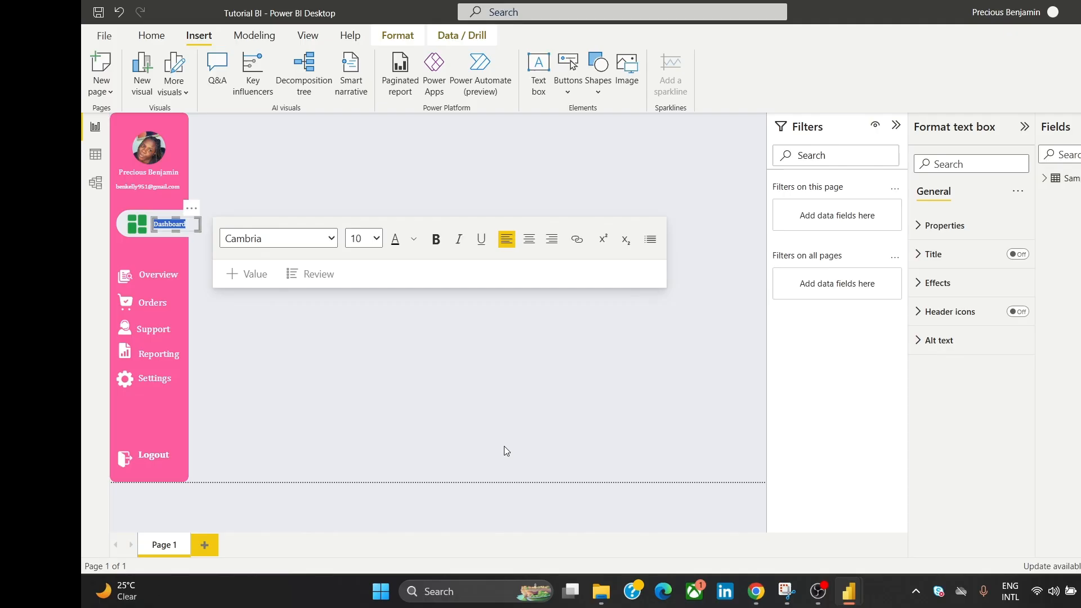
pyautogui.click(408, 189)
pyautogui.doubleClick(405, 189)
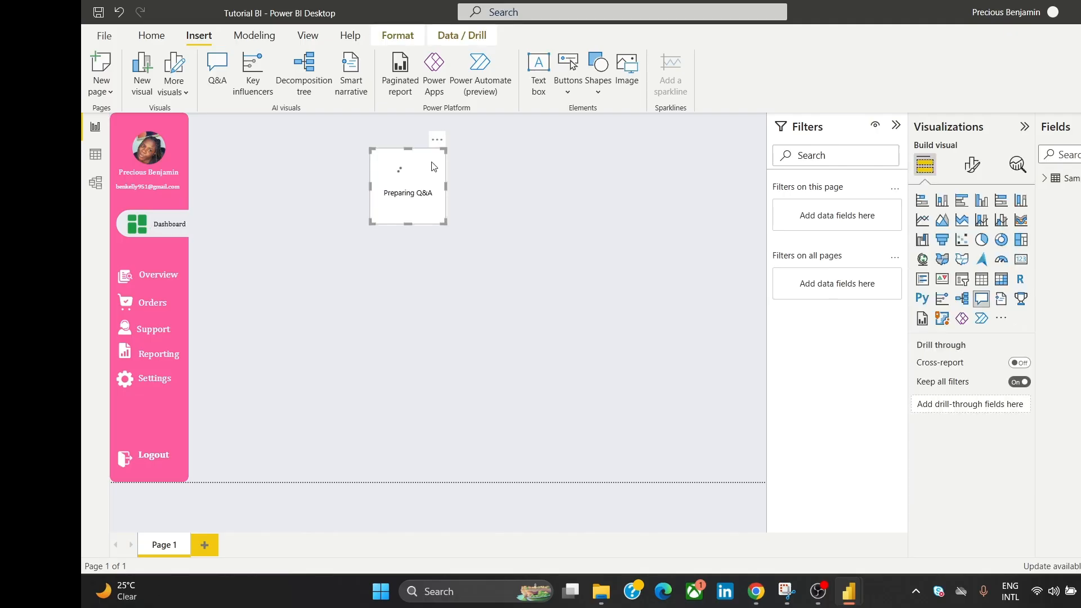
# Step: Delete the stray Q&A visuals and make the Dashboard label bold dark blue
pyautogui.click(437, 140)
pyautogui.click(450, 153)
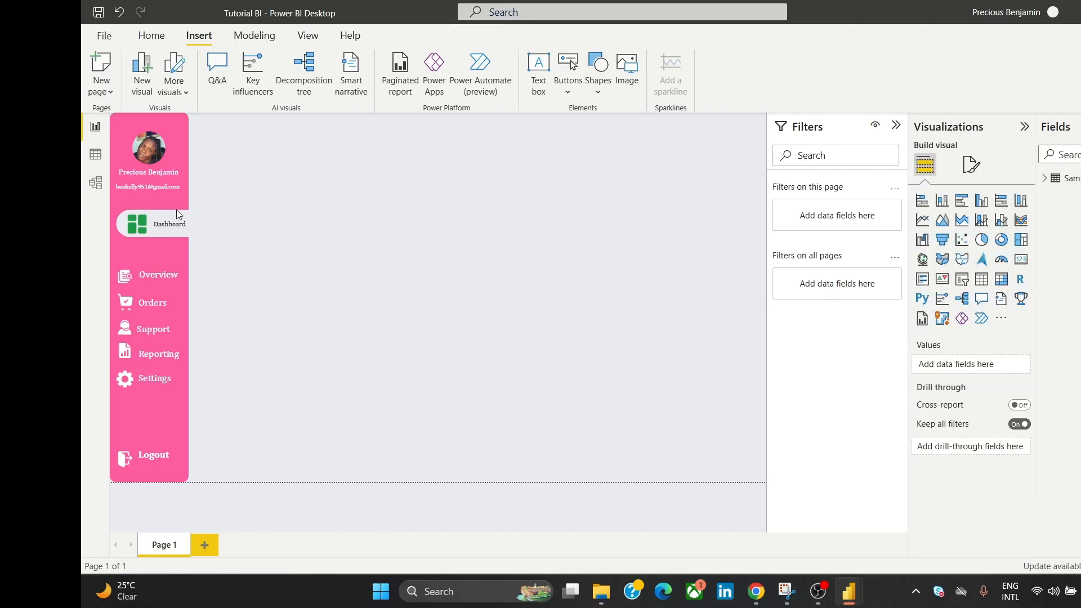
pyautogui.doubleClick(172, 223)
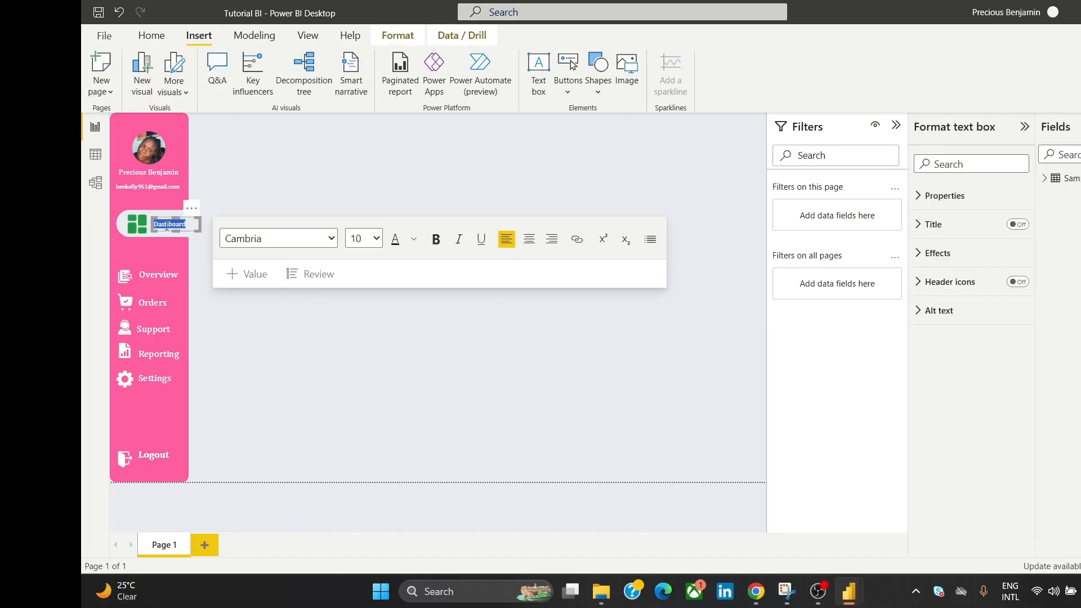
pyautogui.click(414, 239)
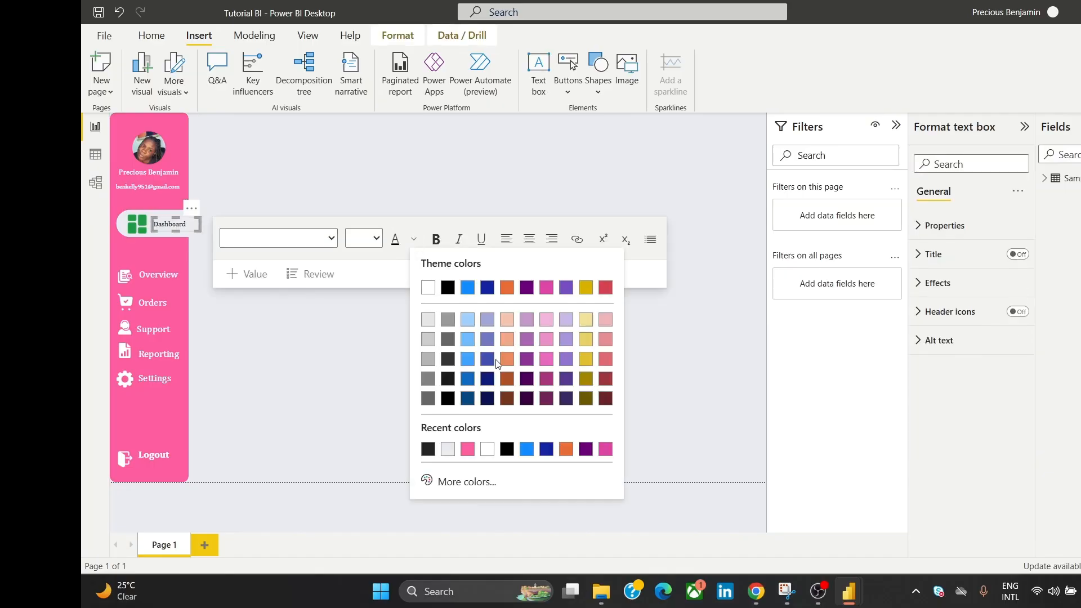
pyautogui.click(489, 290)
pyautogui.doubleClick(358, 163)
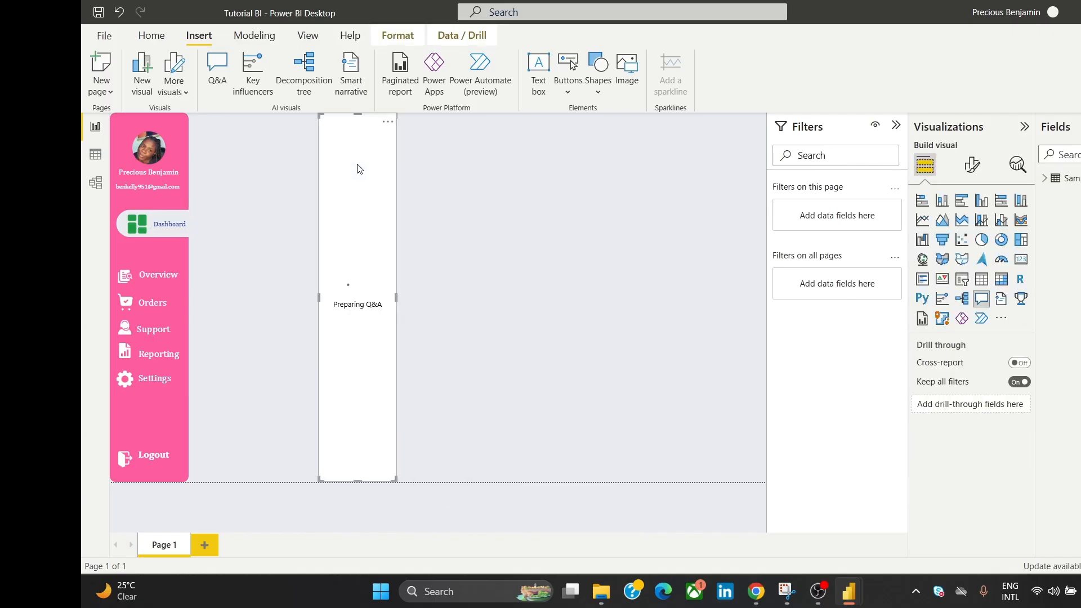
pyautogui.click(388, 122)
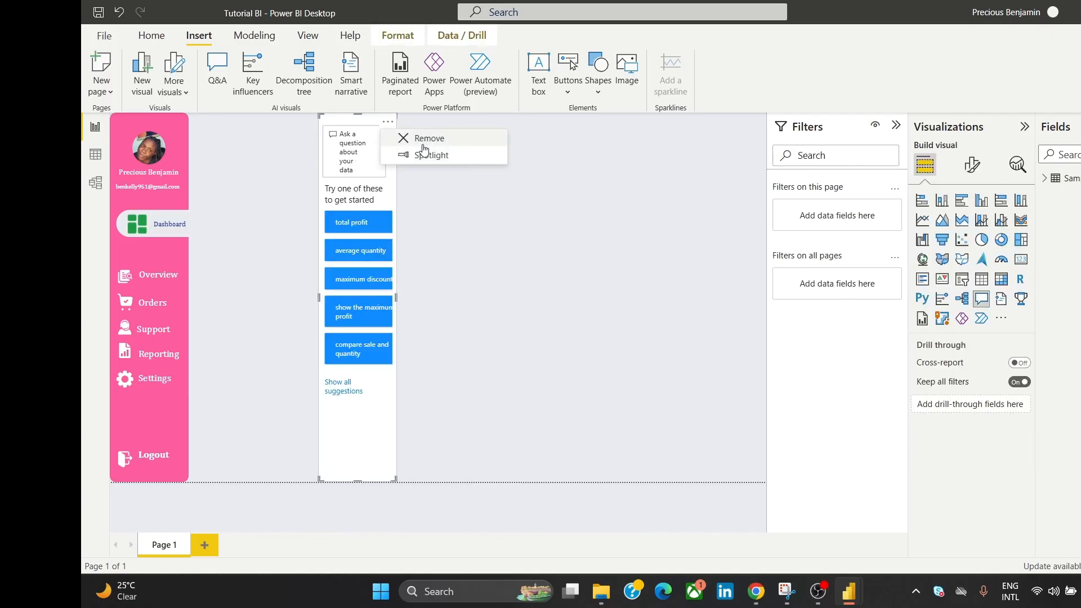
pyautogui.click(429, 135)
pyautogui.click(177, 225)
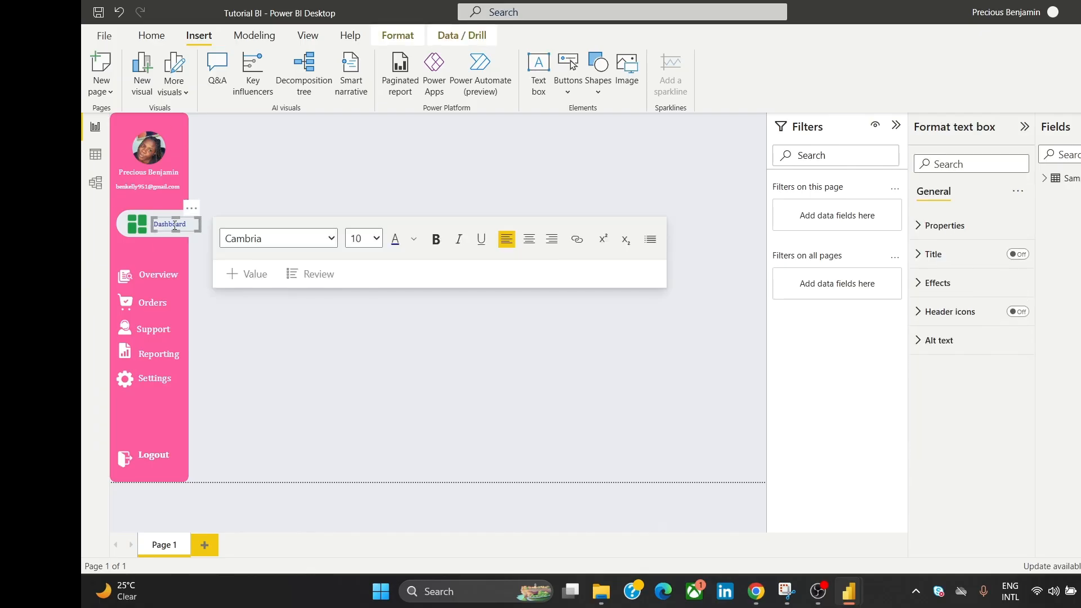
pyautogui.hotkey('ctrl', 'a')
pyautogui.click(437, 243)
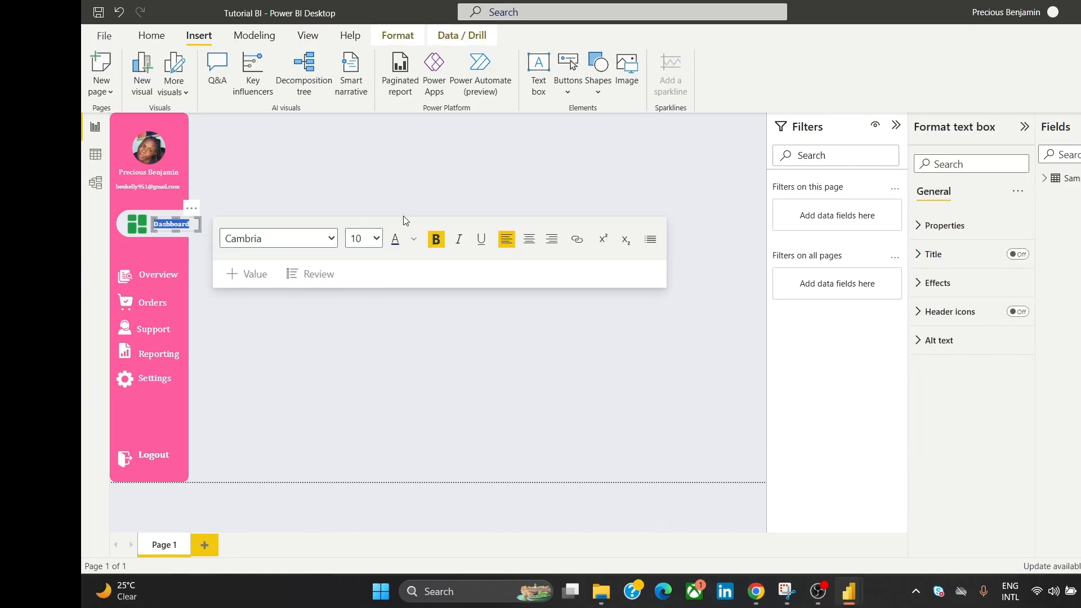
pyautogui.click(375, 188)
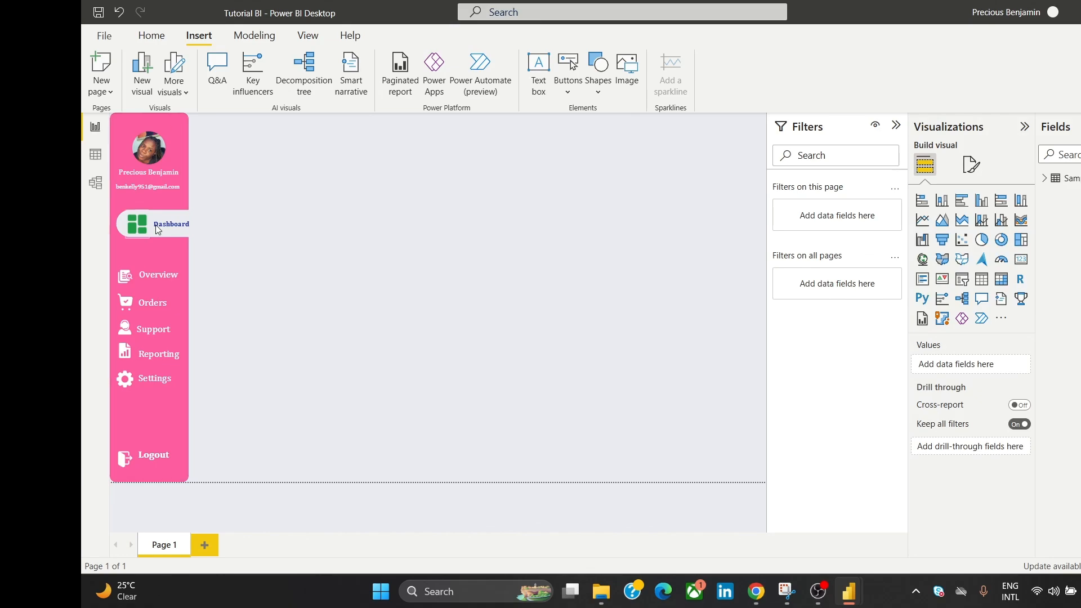
# Step: Shrink the green icon, nudge the label left beside it, and view the reference image in Chrome
pyautogui.click(137, 227)
pyautogui.moveTo(126, 212)
pyautogui.mouseDown()
pyautogui.moveTo(135, 220)
pyautogui.moveTo(126, 216)
pyautogui.moveTo(136, 204)
pyautogui.mouseUp()
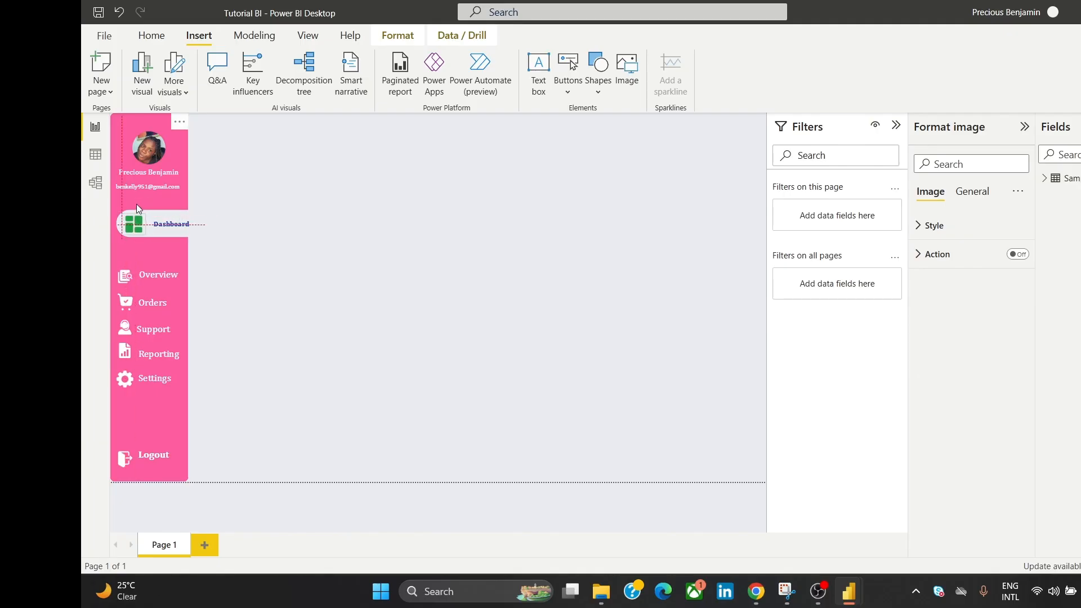
pyautogui.click(260, 198)
pyautogui.click(191, 216)
pyautogui.moveTo(191, 215); pyautogui.dragTo(184, 214)
pyautogui.click(275, 197)
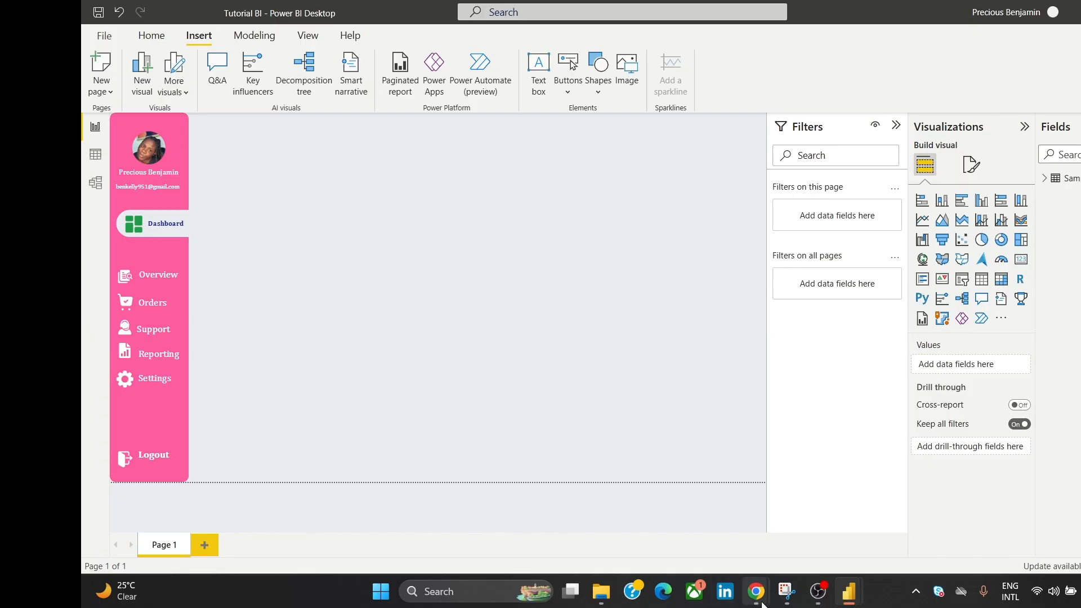
pyautogui.moveTo(756, 594)
pyautogui.click(792, 534)
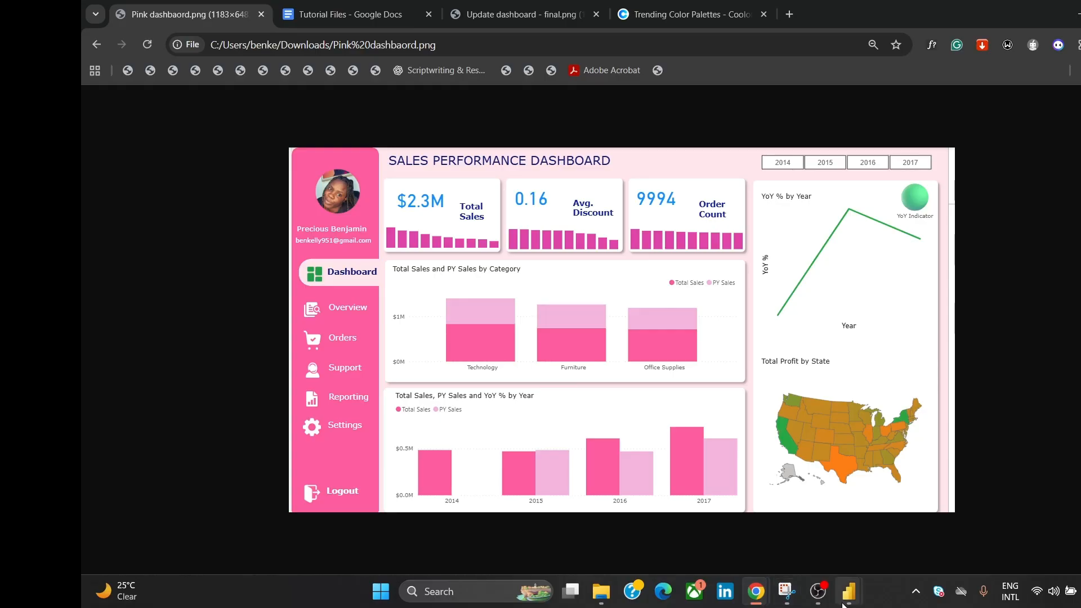
# Step: Switch from the Chrome reference image back to the Tutorial BI report in Power BI Desktop
pyautogui.moveTo(848, 591)
pyautogui.click(895, 528)
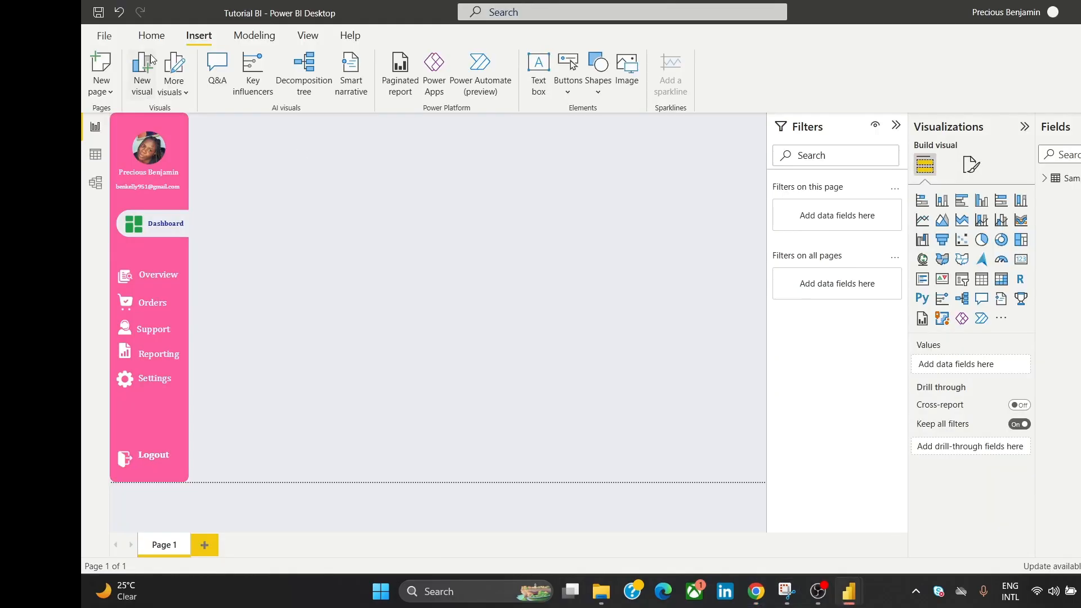
# Step: Insert a rectangle shape and size it into a small tile at the top beside the pink sidebar
pyautogui.click(600, 64)
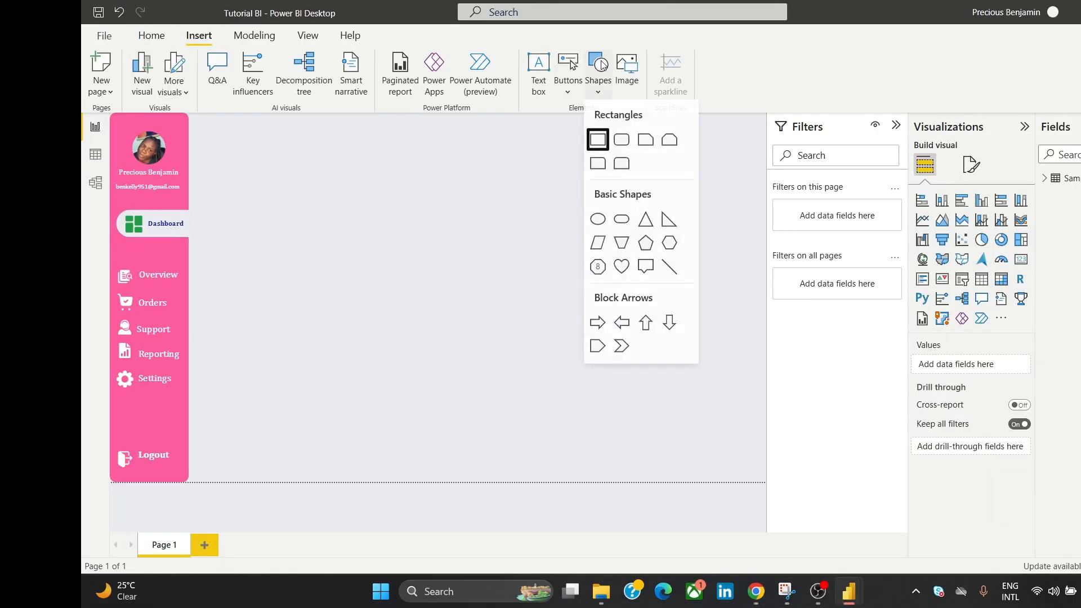
pyautogui.click(597, 140)
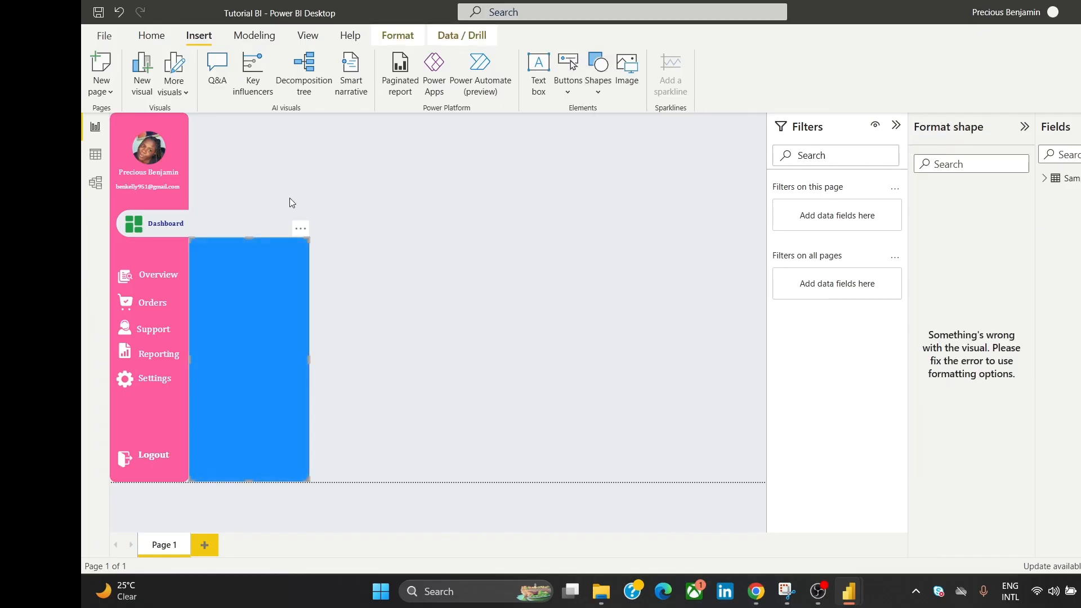
pyautogui.moveTo(249, 244); pyautogui.dragTo(313, 115)
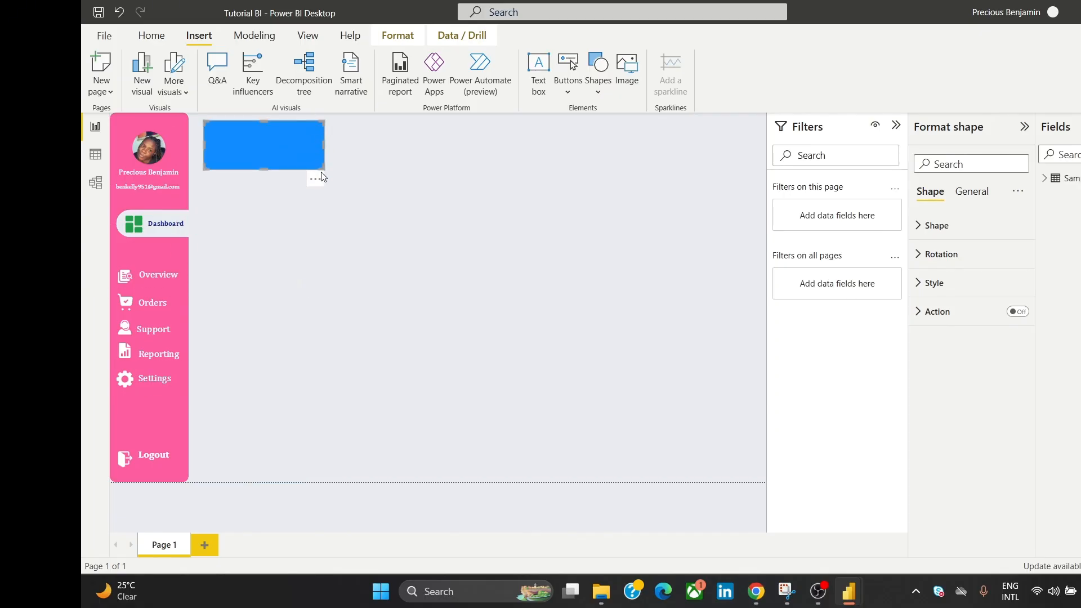
pyautogui.moveTo(315, 180); pyautogui.dragTo(313, 204)
pyautogui.moveTo(309, 140); pyautogui.dragTo(306, 143)
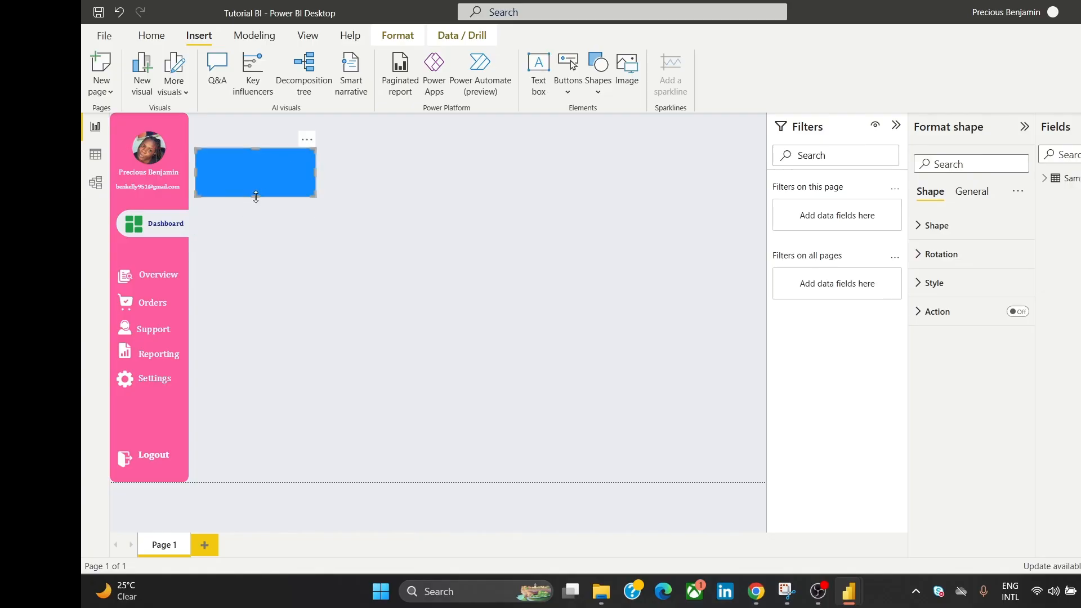
pyautogui.moveTo(256, 195); pyautogui.dragTo(261, 206)
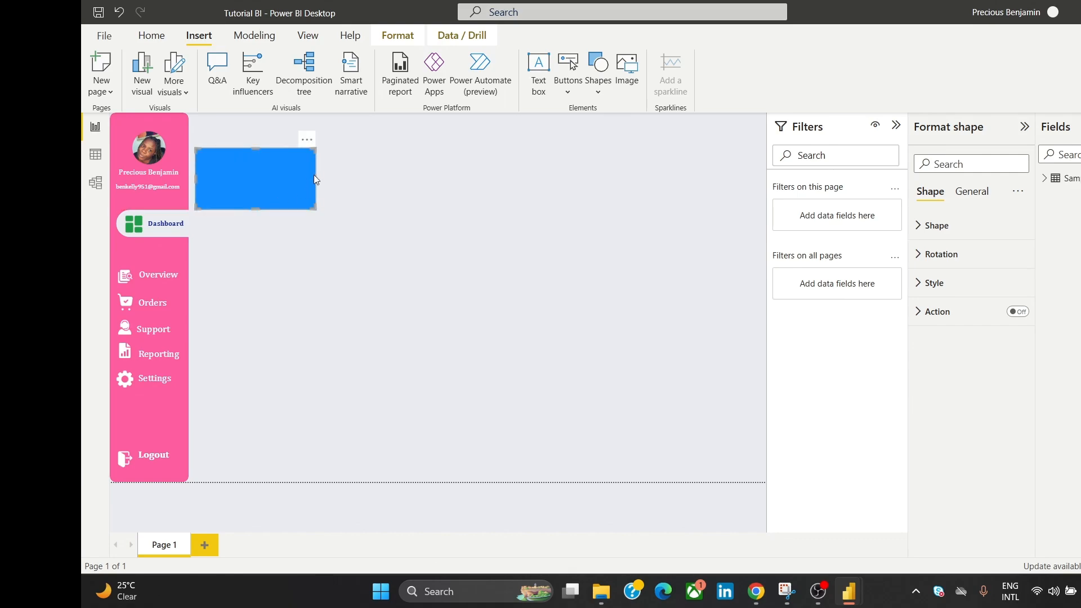
pyautogui.moveTo(318, 176); pyautogui.dragTo(322, 177)
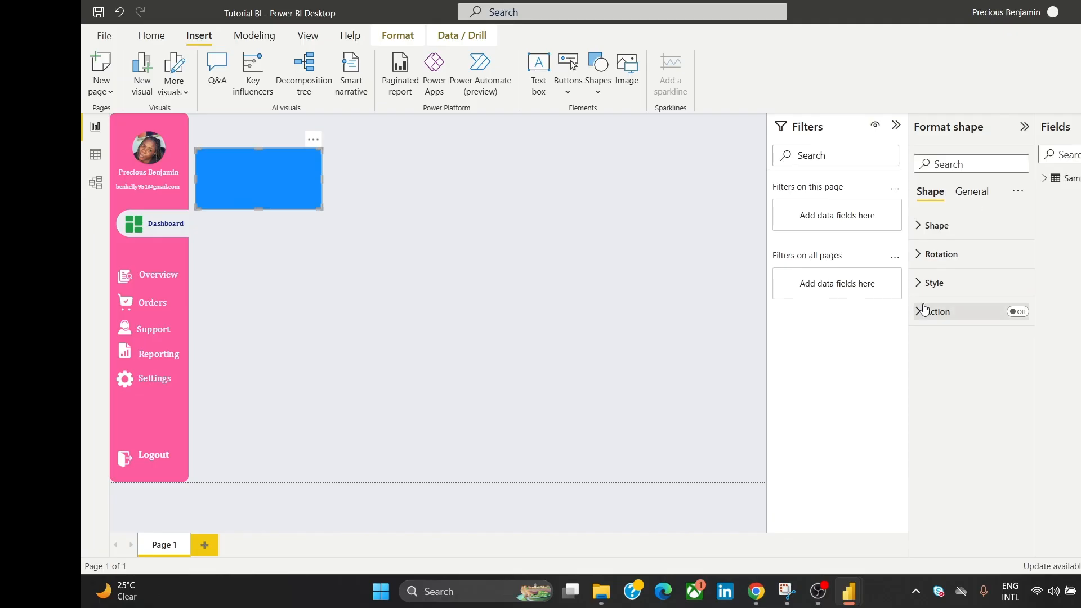
# Step: Make the rectangle a borderless white-filled card with a drop shadow
pyautogui.click(934, 282)
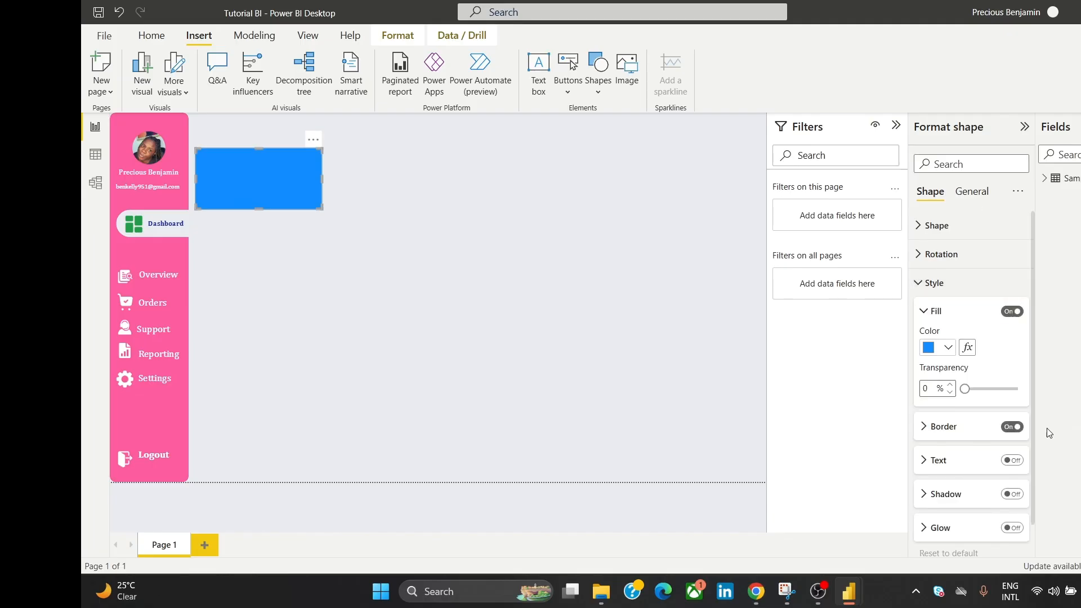
pyautogui.click(1017, 428)
pyautogui.click(929, 348)
pyautogui.click(936, 125)
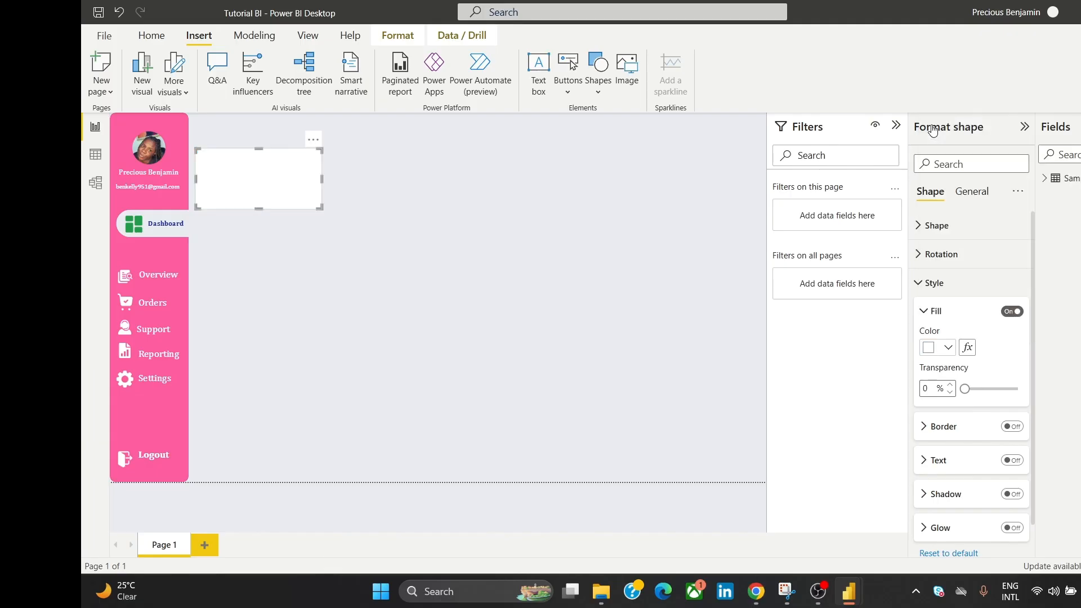
pyautogui.click(975, 502)
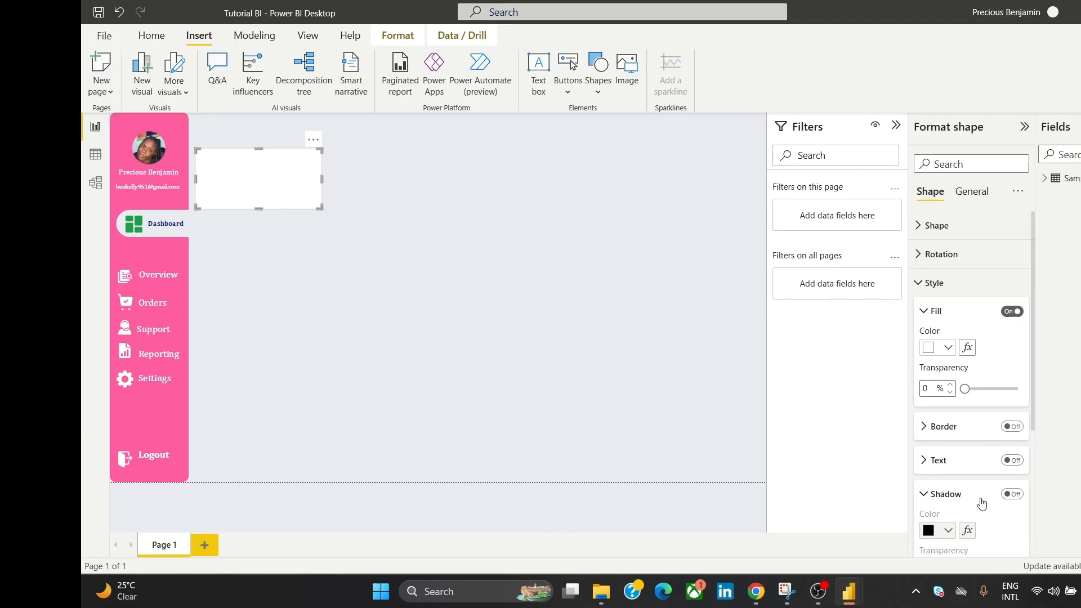
pyautogui.click(1009, 495)
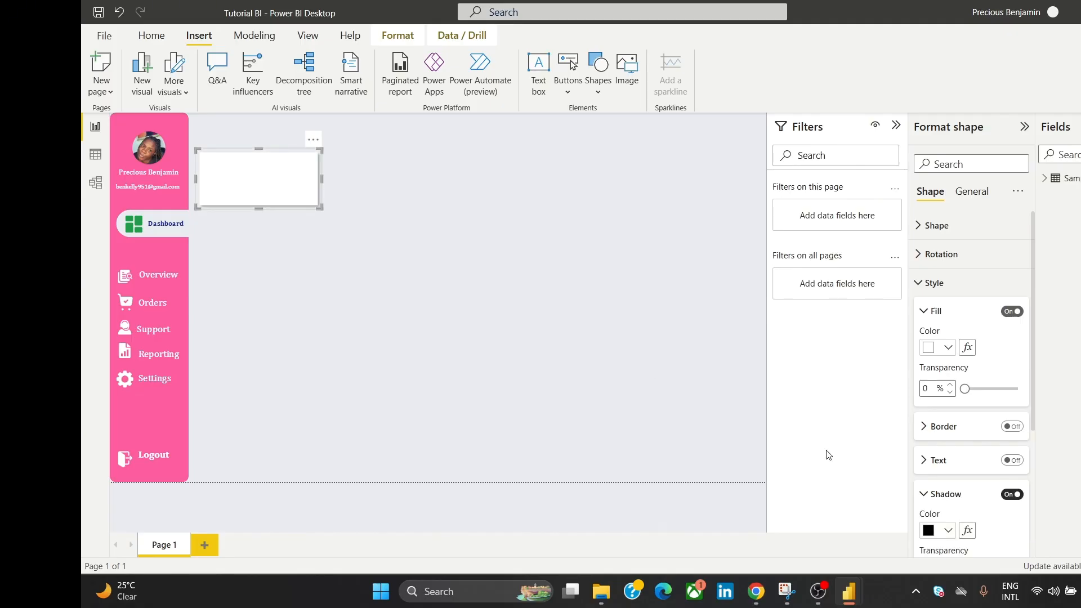
pyautogui.click(561, 255)
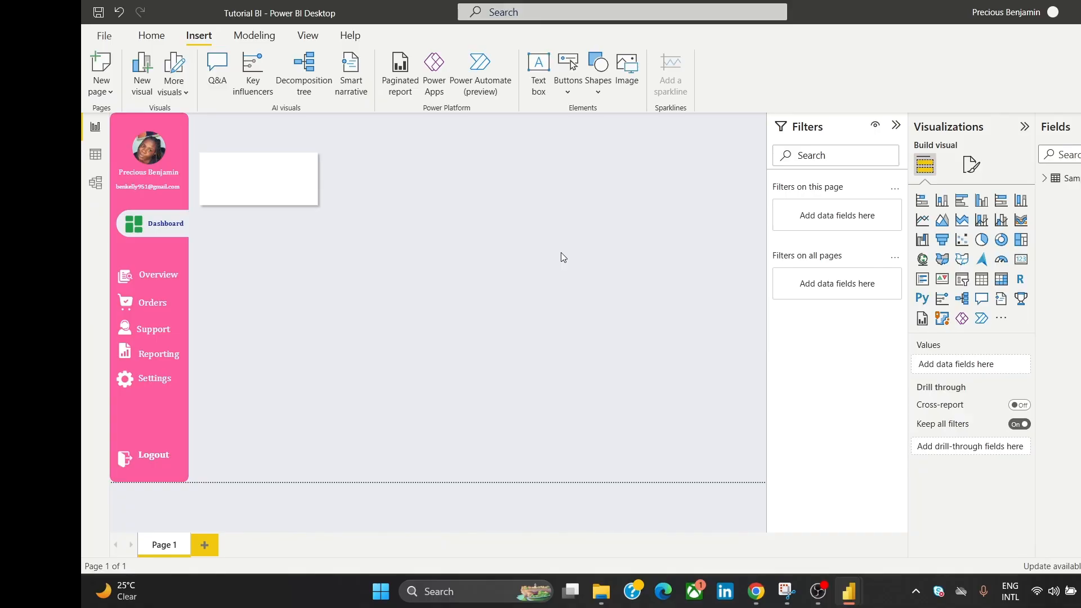
# Step: Select the white tile and check its options menu on the canvas
pyautogui.click(295, 181)
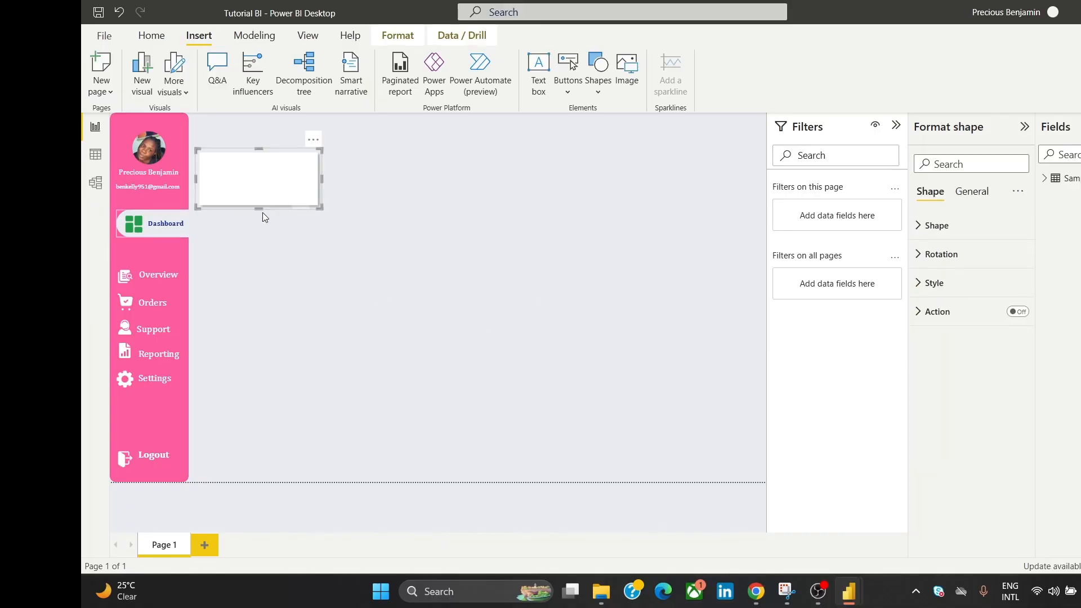
pyautogui.click(374, 179)
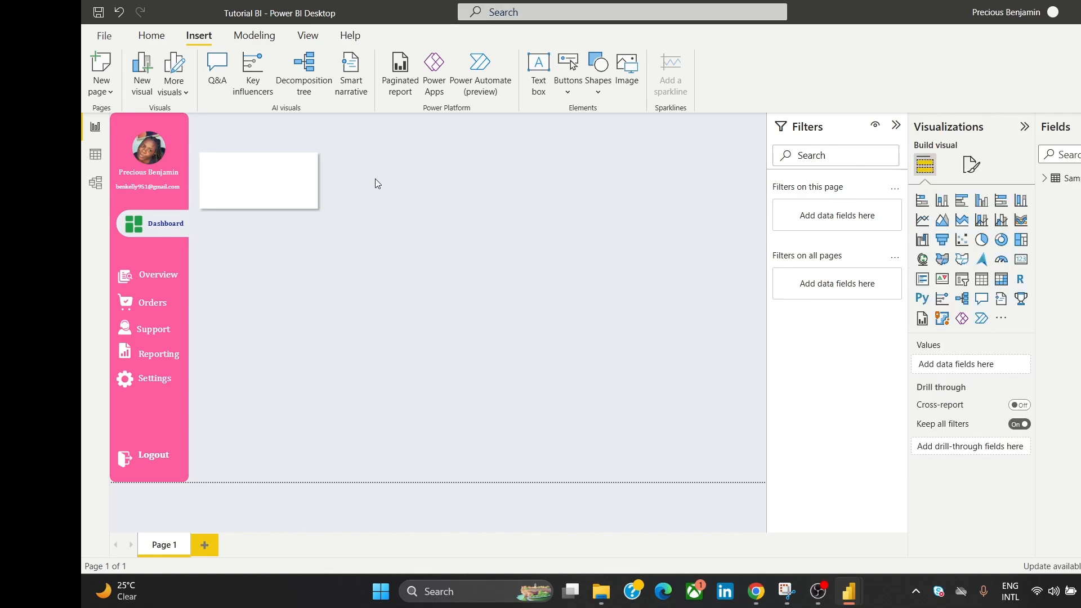
pyautogui.click(286, 194)
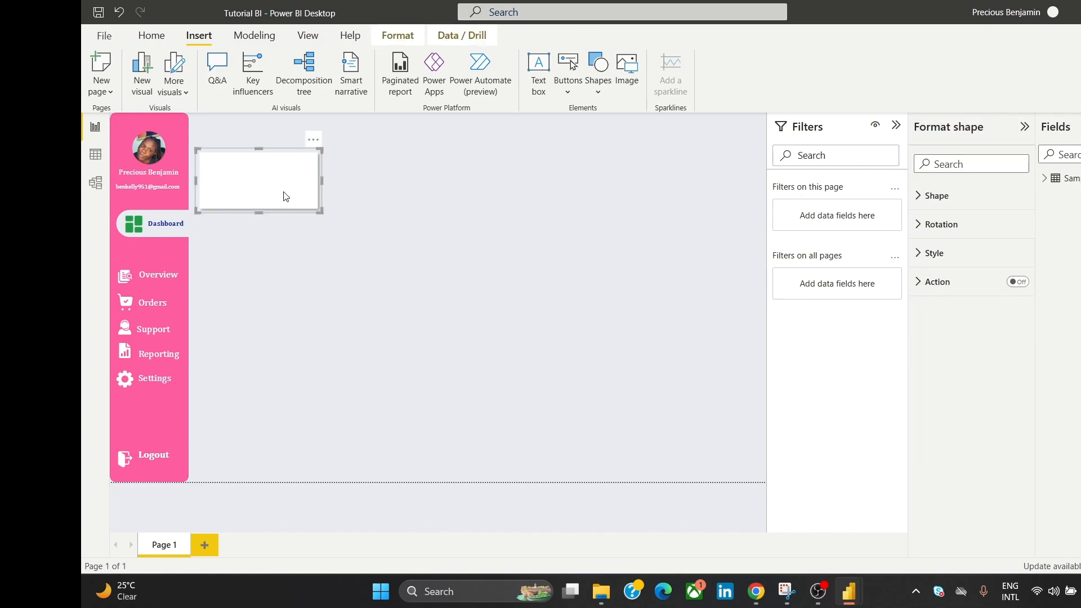
pyautogui.click(262, 217)
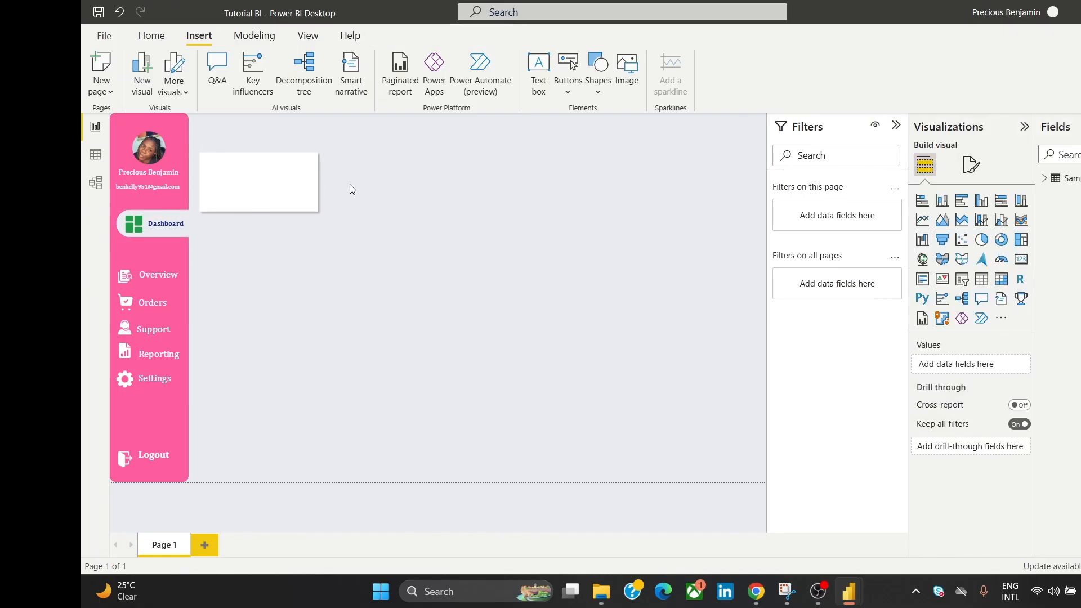
pyautogui.click(285, 197)
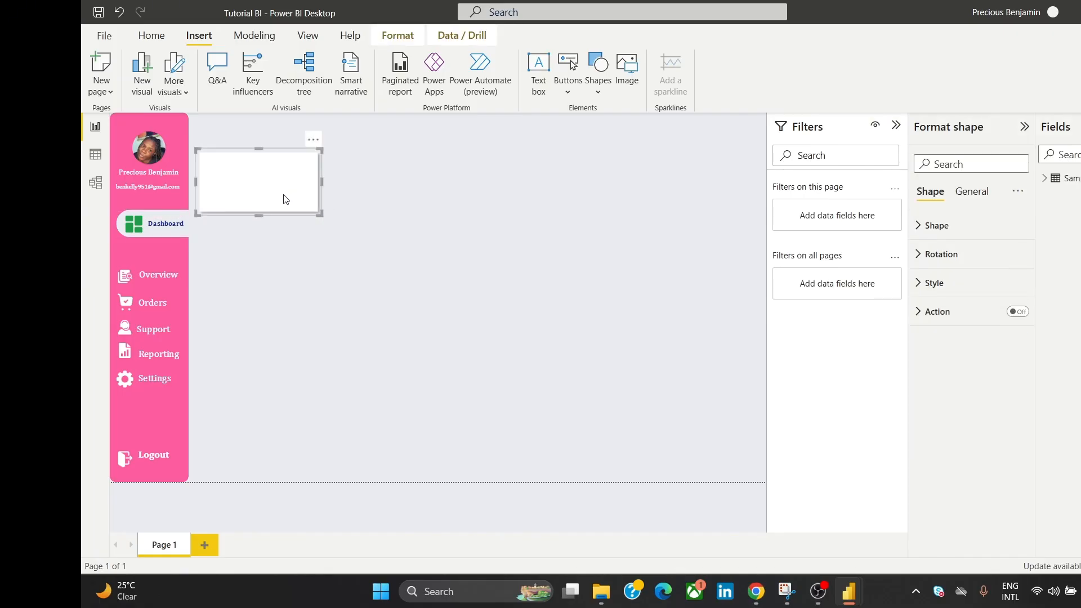
pyautogui.rightClick(293, 163)
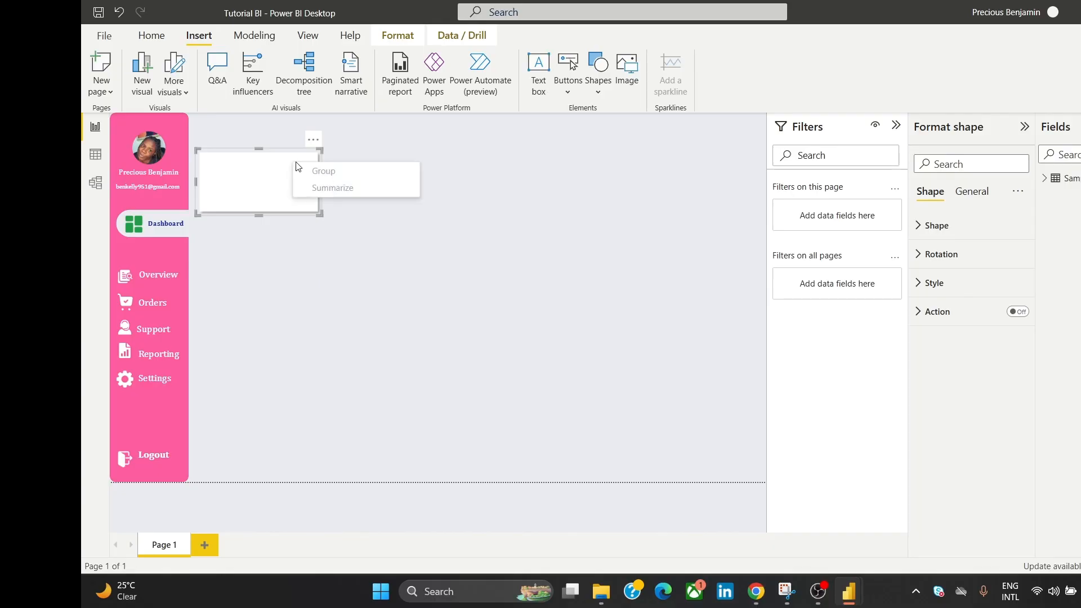
pyautogui.click(271, 189)
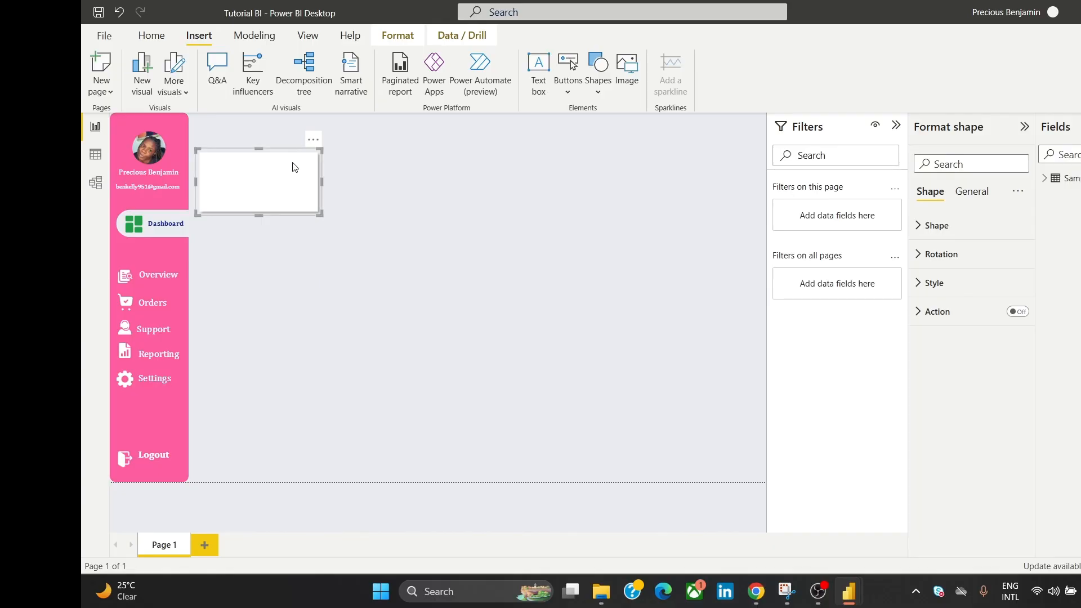
pyautogui.rightClick(292, 163)
pyautogui.click(273, 181)
# Step: Copy the tile twice to form a row of three tiles across the top
pyautogui.moveTo(319, 168); pyautogui.dragTo(423, 186)
pyautogui.click(345, 285)
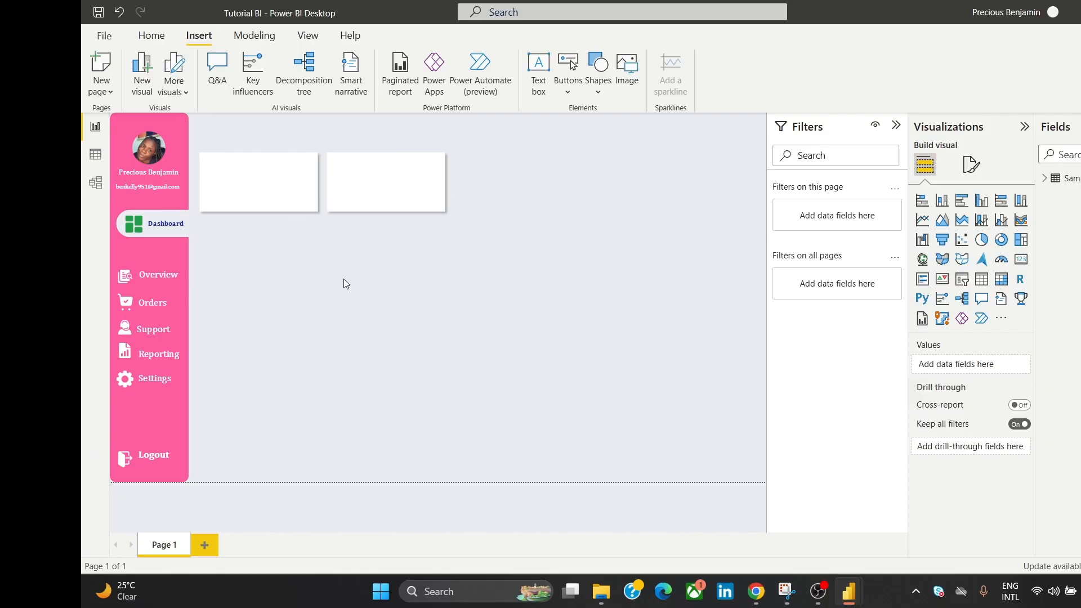
pyautogui.click(392, 192)
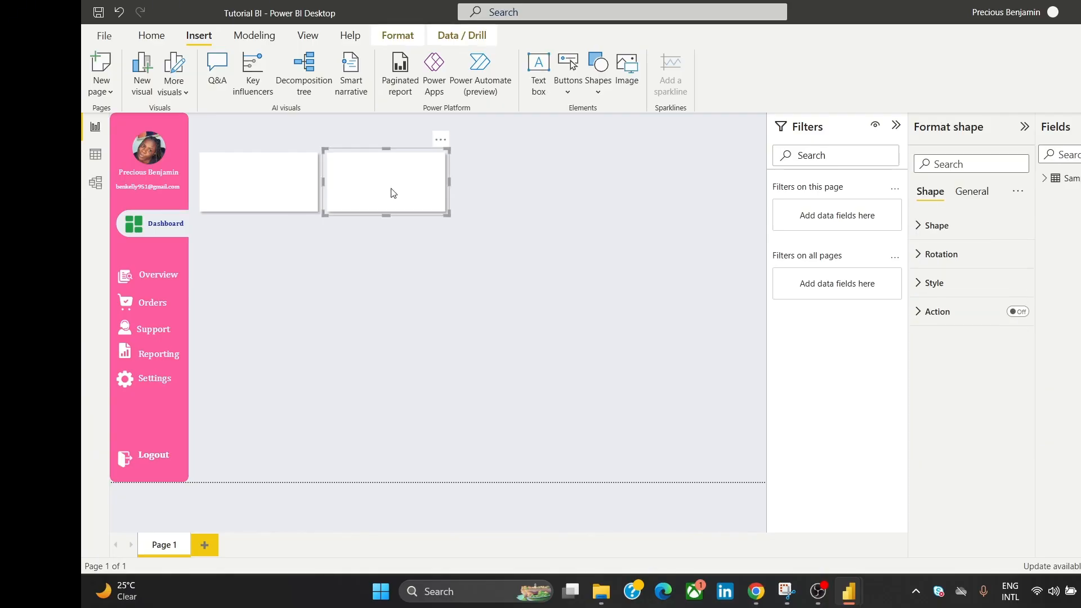
pyautogui.keyDown('ctrl'); pyautogui.moveTo(392, 193); pyautogui.dragTo(537, 197); pyautogui.keyUp('ctrl')
pyautogui.click(394, 293)
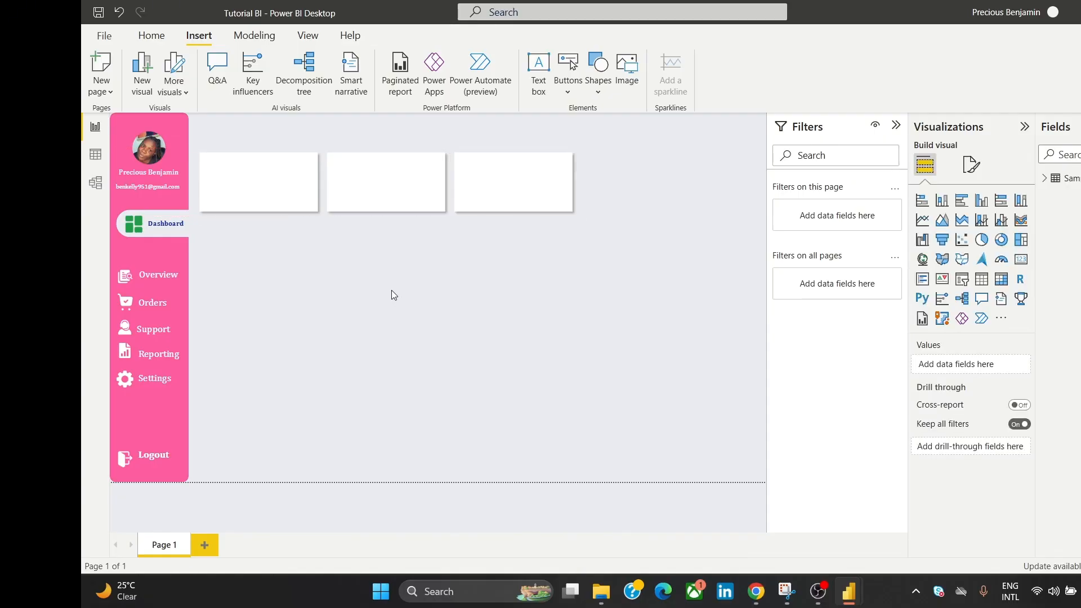
# Step: Nudge all three tiles left together with the arrow key
pyautogui.click(282, 196)
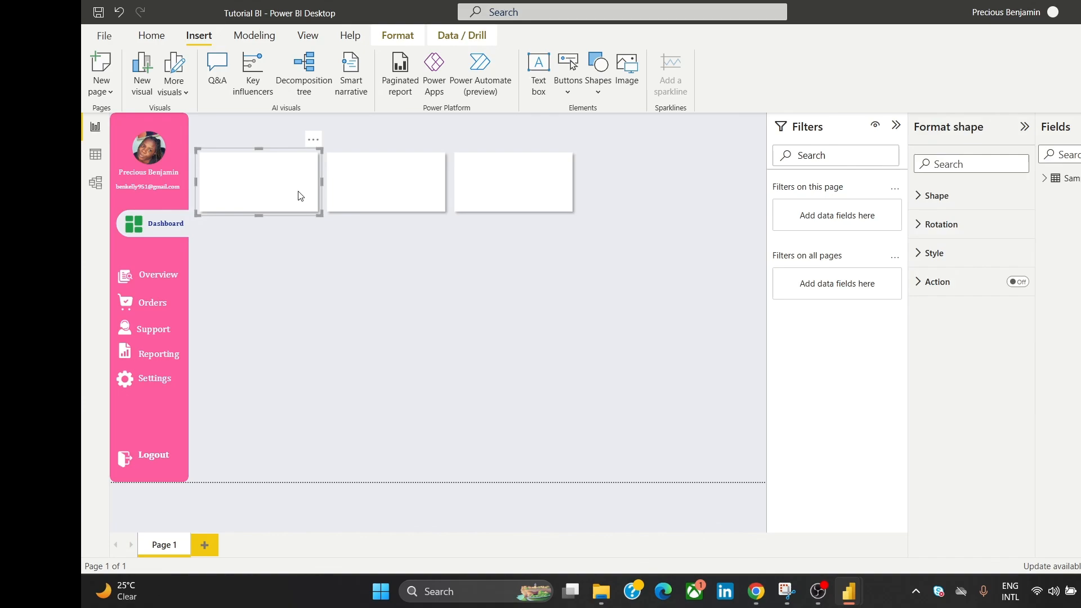
pyautogui.keyDown('ctrl'); pyautogui.click(346, 194); pyautogui.keyUp('ctrl')
pyautogui.keyDown('ctrl'); pyautogui.click(457, 200); pyautogui.keyUp('ctrl')
pyautogui.press('Left')
pyautogui.press('Left')
pyautogui.press('Left')
pyautogui.press('Left')
pyautogui.press('Left')
pyautogui.press('Left')
pyautogui.press('Left')
pyautogui.press('Left')
pyautogui.press('Left')
pyautogui.press('Left')
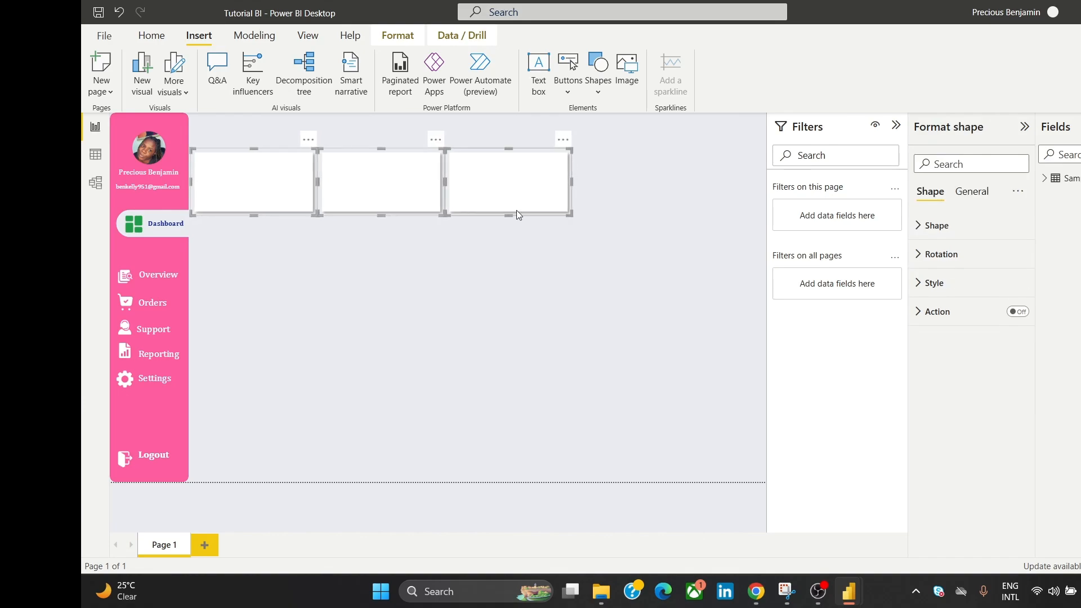
pyautogui.click(639, 177)
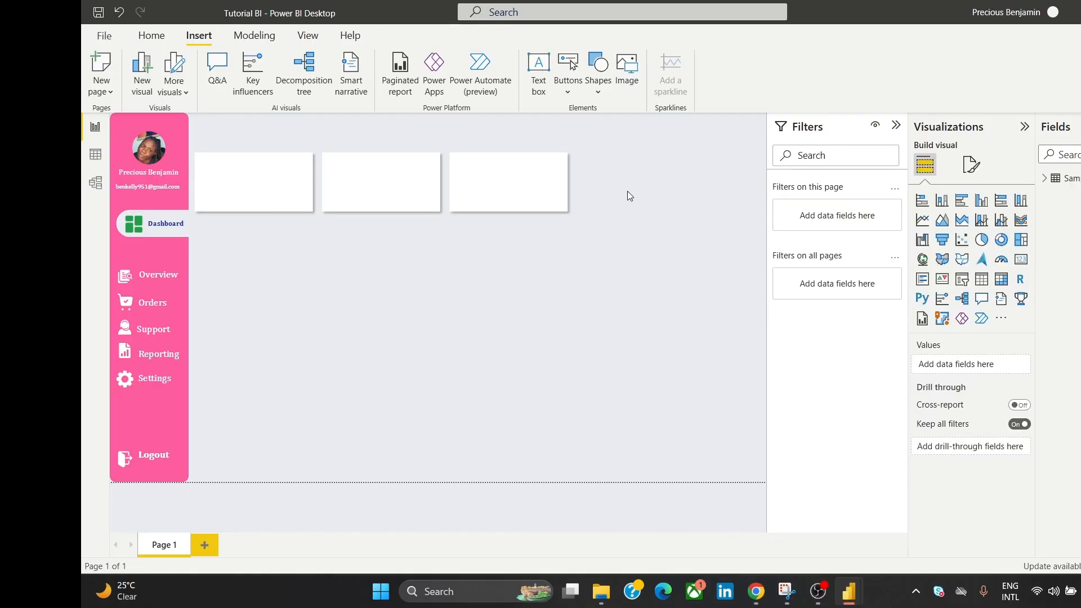
pyautogui.click(471, 201)
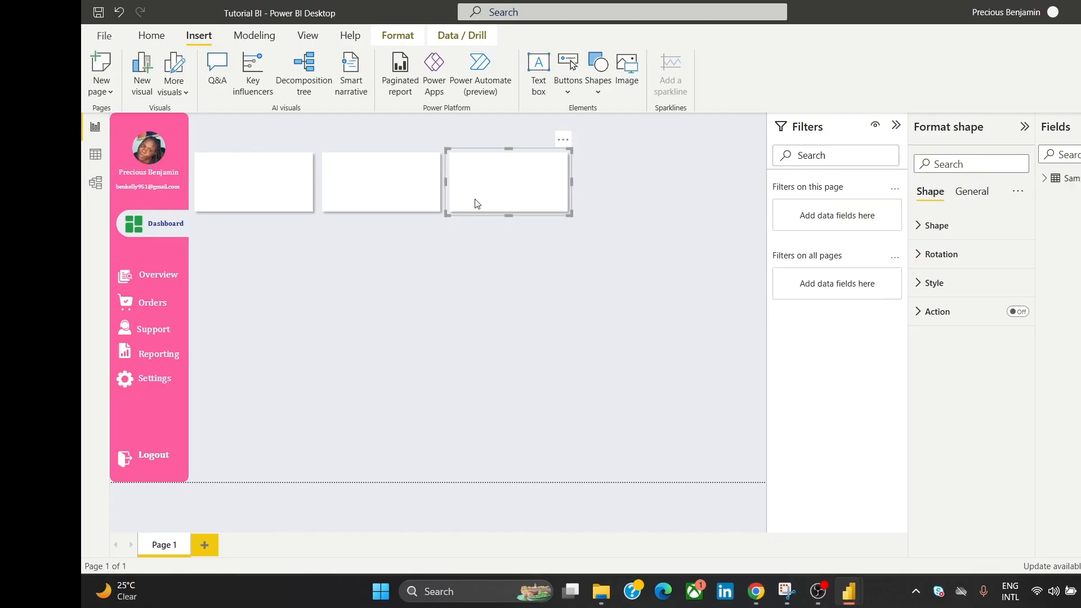
pyautogui.click(446, 269)
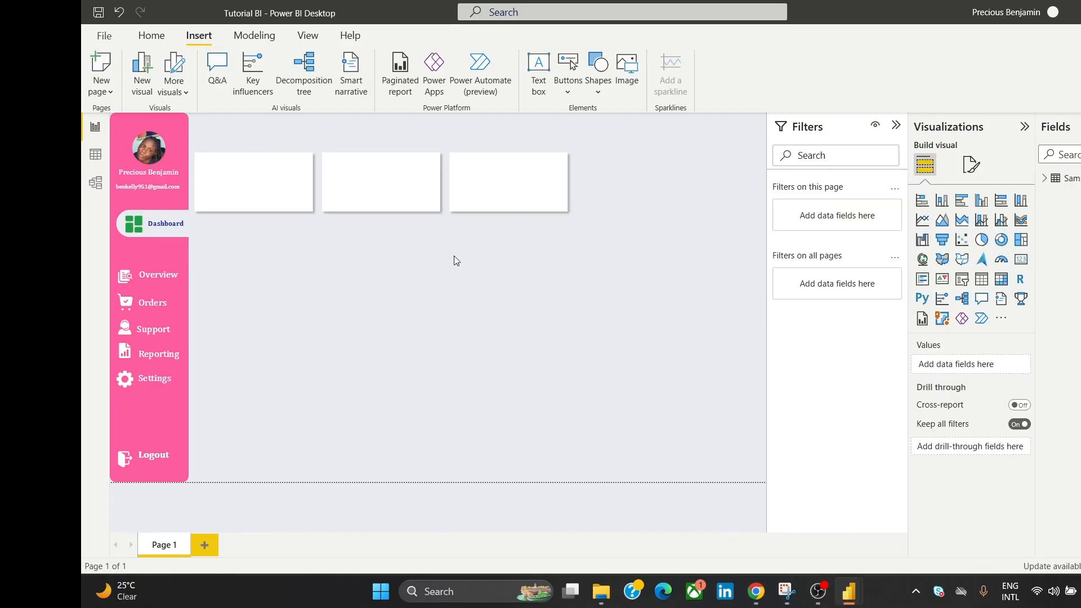
# Step: Paste another tile right of the row and stretch it to the canvas's bottom and right edges
pyautogui.hotkey('ctrl', 'v')
pyautogui.moveTo(265, 189); pyautogui.dragTo(646, 172)
pyautogui.moveTo(637, 221); pyautogui.dragTo(680, 482)
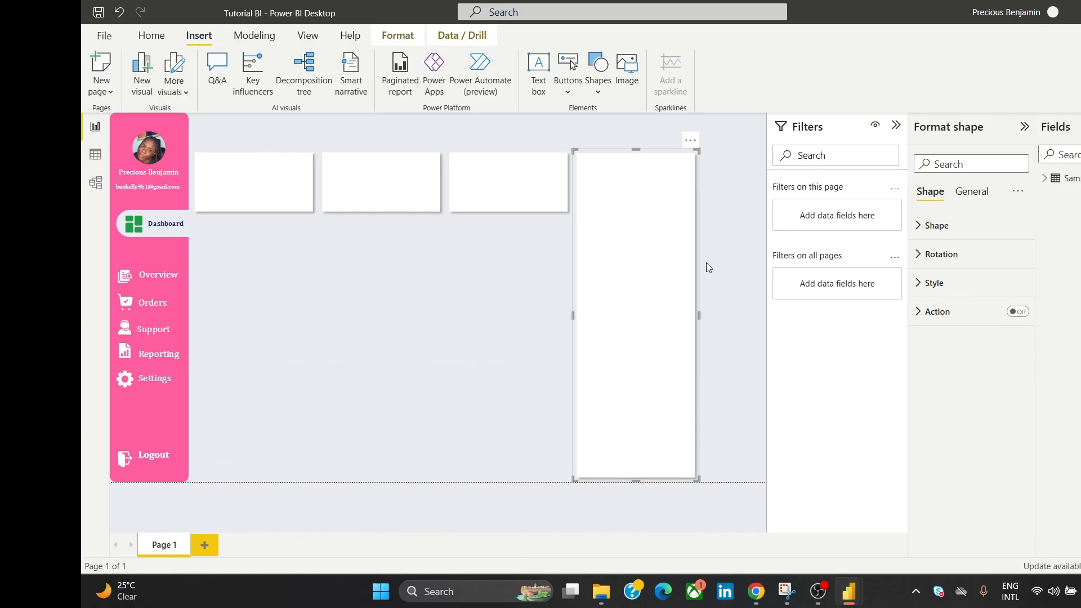
pyautogui.moveTo(702, 313); pyautogui.dragTo(770, 313)
pyautogui.click(524, 369)
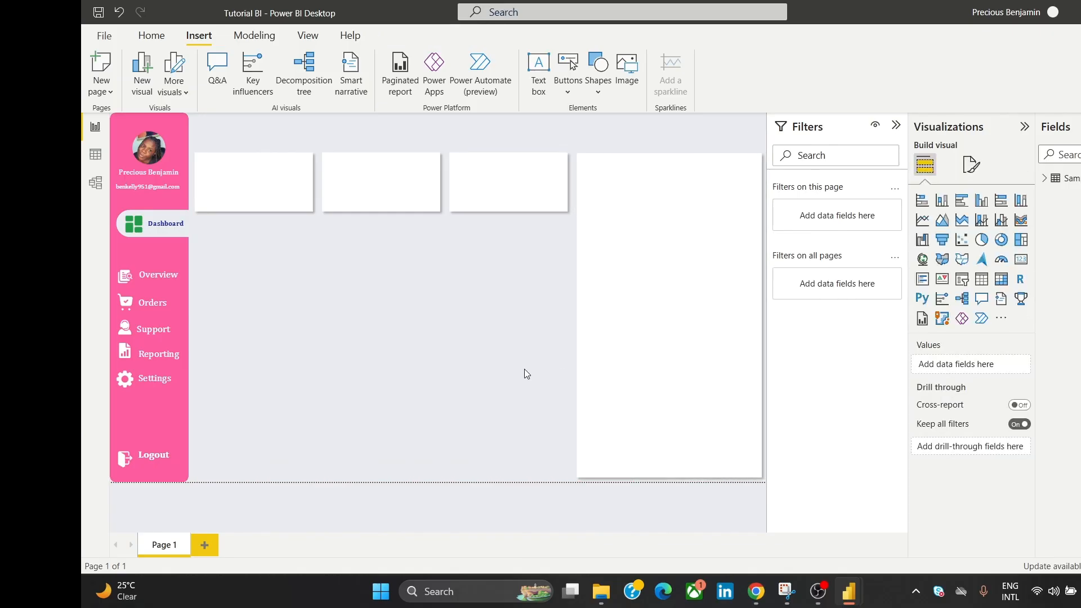
# Step: Copy the first tile below the row and stretch it wide across all three tiles
pyautogui.click(509, 202)
pyautogui.click(397, 280)
pyautogui.click(231, 208)
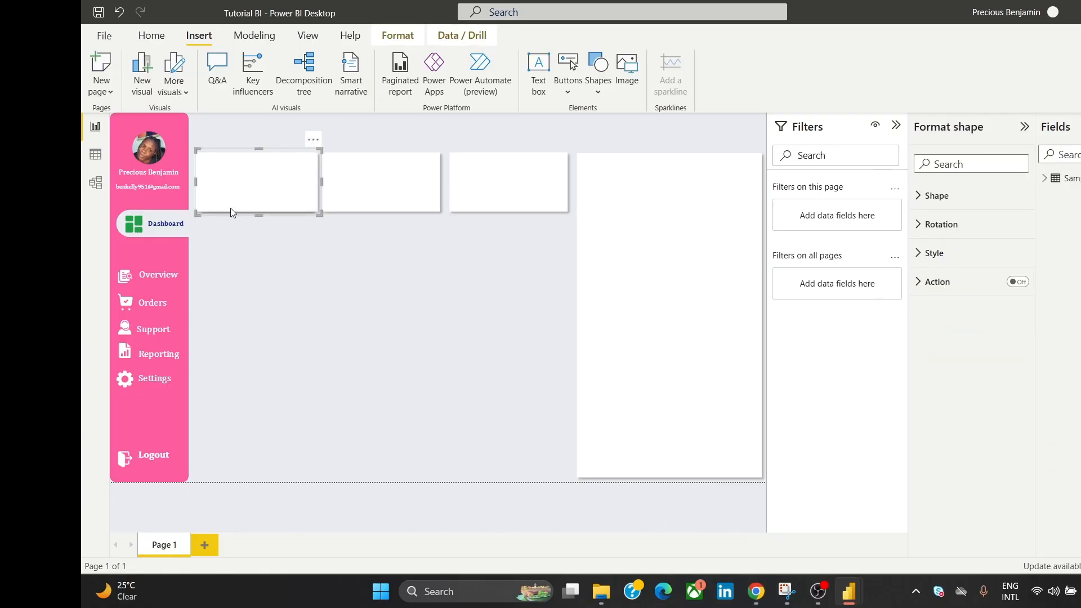
pyautogui.moveTo(243, 176); pyautogui.dragTo(243, 266)
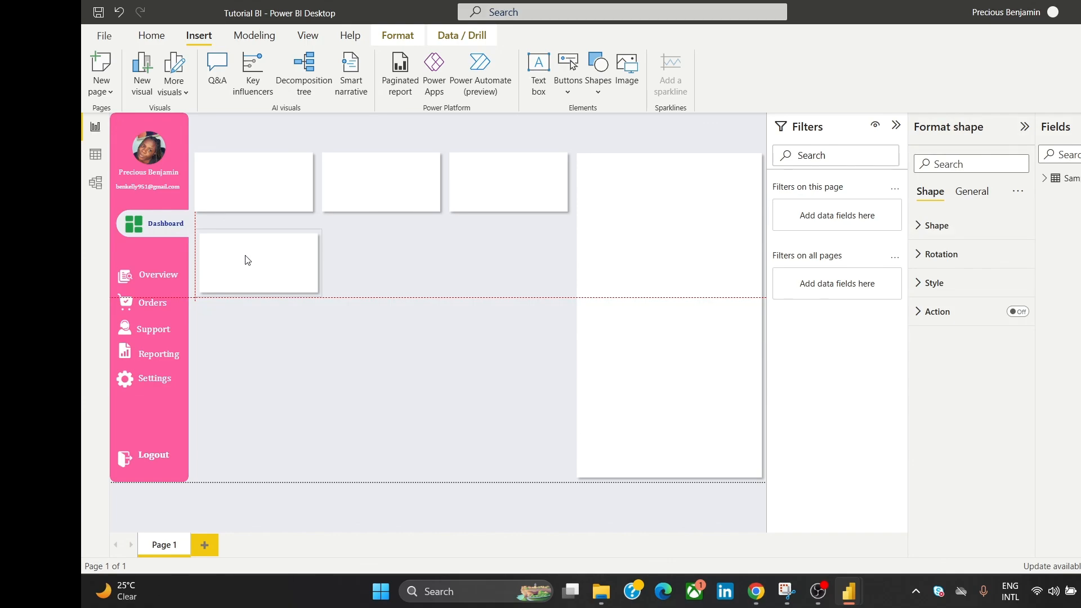
pyautogui.moveTo(321, 269); pyautogui.dragTo(572, 301)
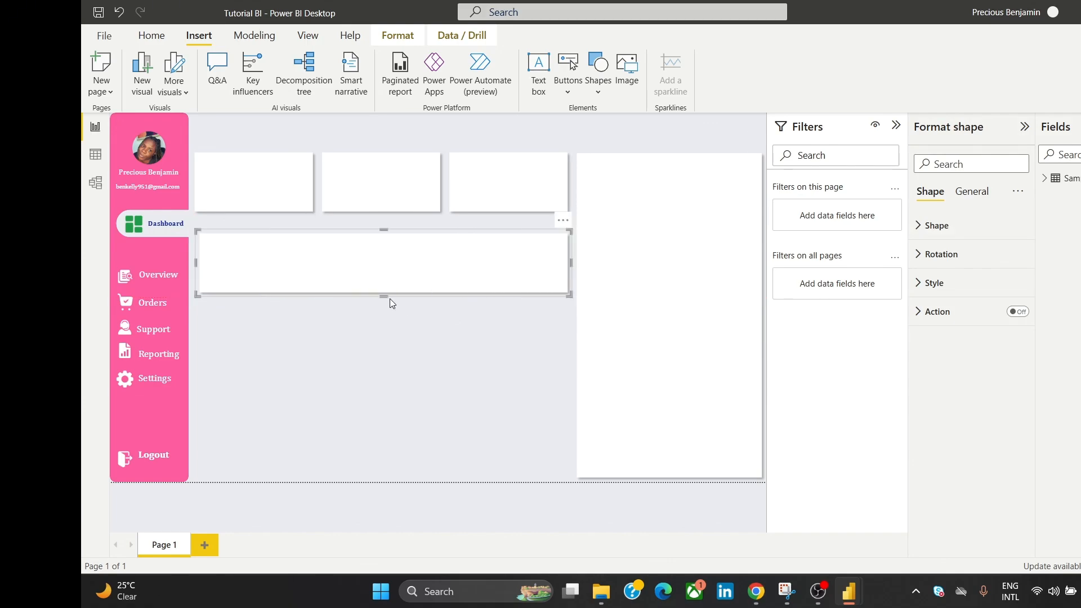
pyautogui.moveTo(389, 299); pyautogui.dragTo(410, 362)
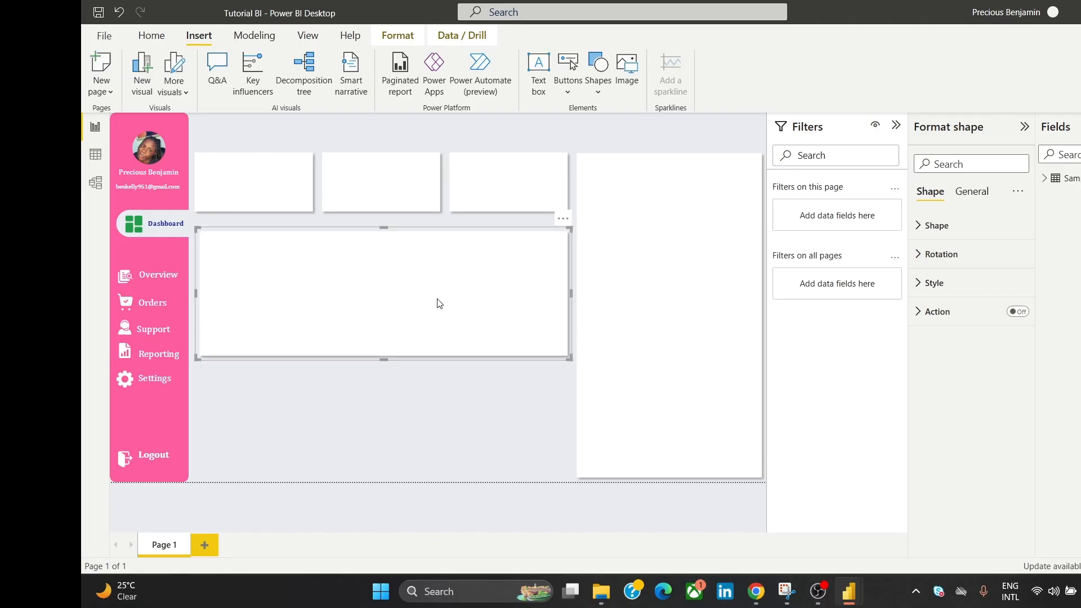
pyautogui.press('Up')
pyautogui.press('Up')
pyautogui.press('Up')
pyautogui.press('Up')
pyautogui.press('Up')
pyautogui.press('Up')
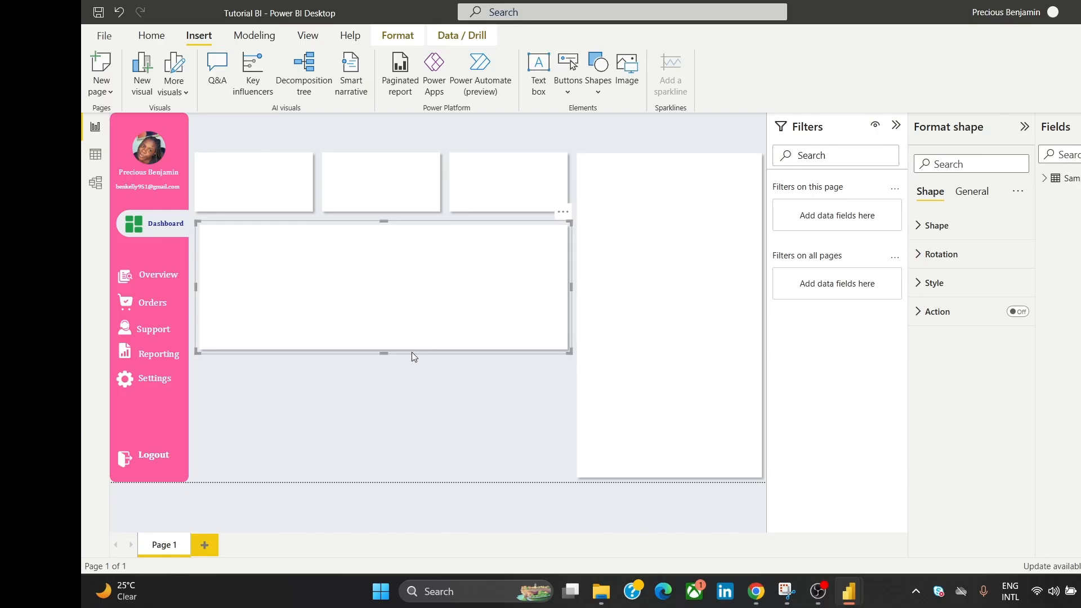
pyautogui.moveTo(411, 353); pyautogui.dragTo(388, 360)
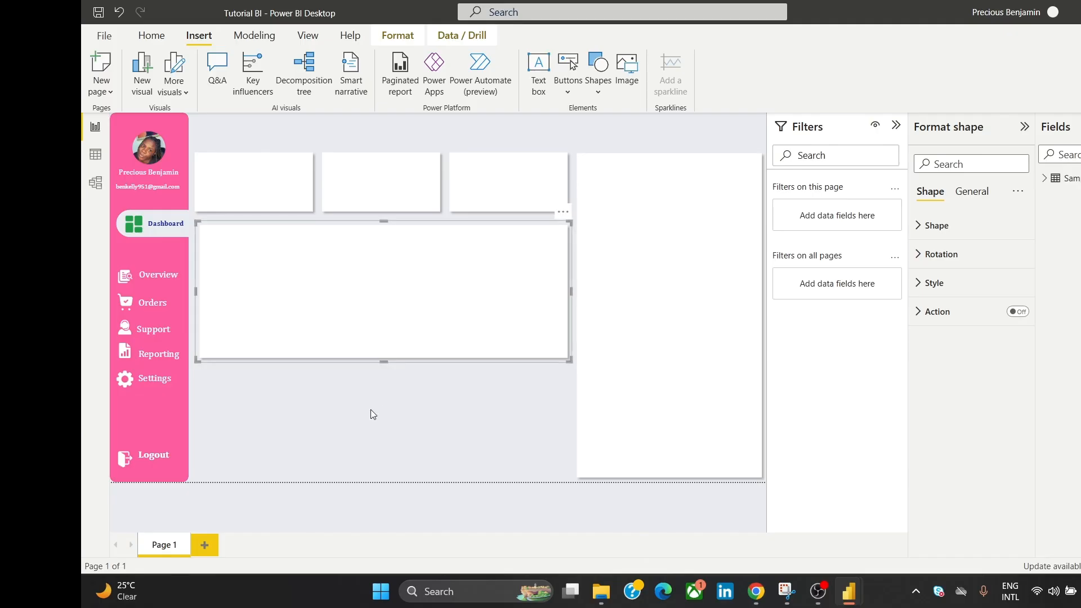
pyautogui.click(371, 415)
pyautogui.click(377, 330)
# Step: Add a second wide rectangle lower down, then nudge the top tiles and upper rectangle up
pyautogui.moveTo(424, 299); pyautogui.dragTo(434, 422)
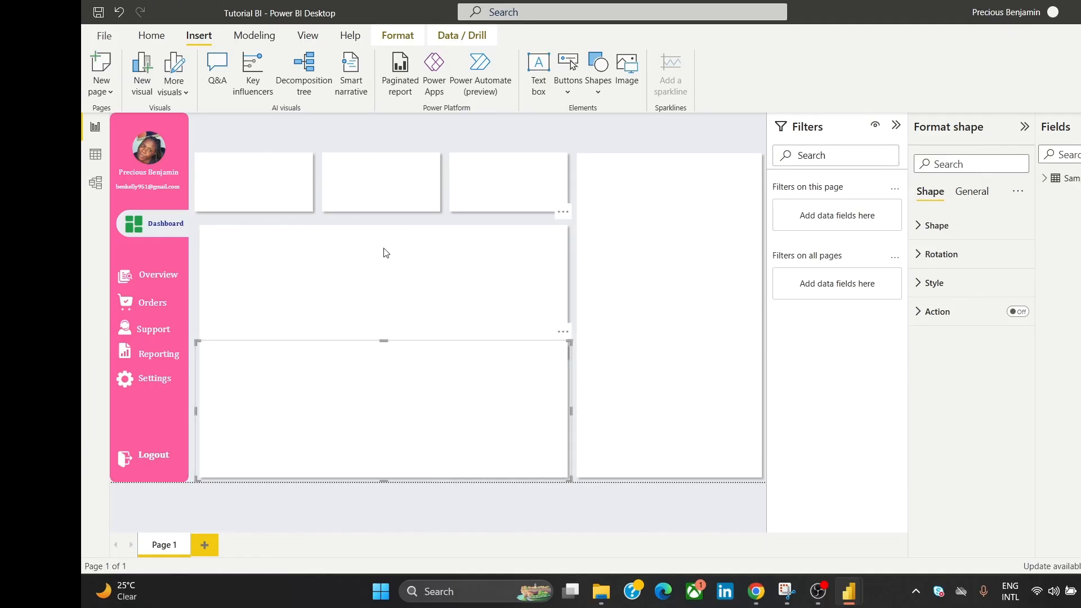
pyautogui.click(263, 184)
pyautogui.keyDown('ctrl'); pyautogui.click(406, 185); pyautogui.keyUp('ctrl')
pyautogui.keyDown('ctrl'); pyautogui.click(483, 193); pyautogui.keyUp('ctrl')
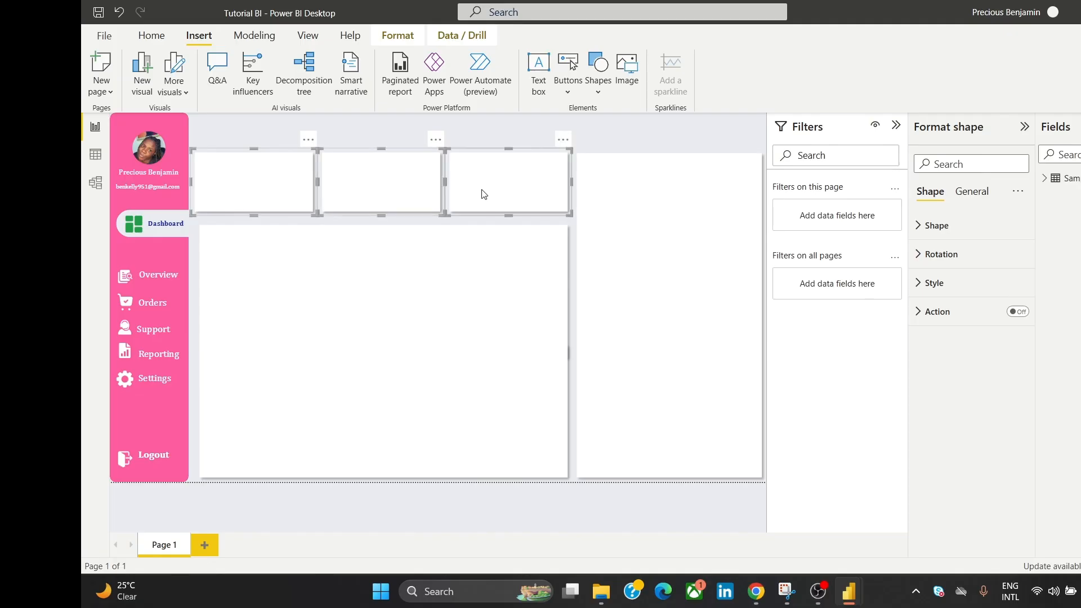
pyautogui.press('Up')
pyautogui.press('Up')
pyautogui.press('Up')
pyautogui.press('Up')
pyautogui.press('Up')
pyautogui.press('Up')
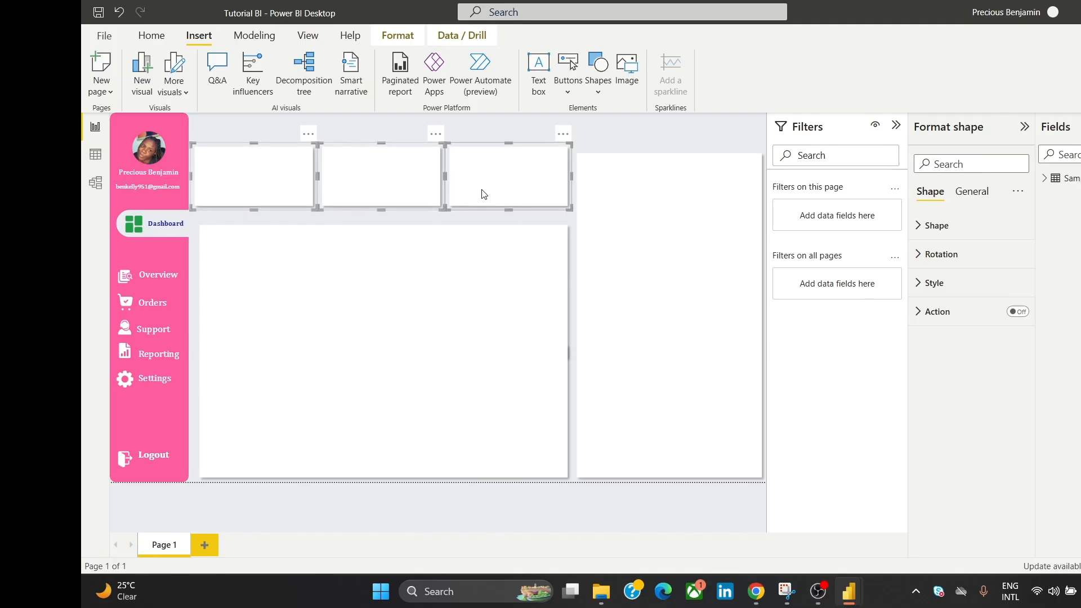
pyautogui.click(341, 268)
pyautogui.press('Up')
pyautogui.press('Up')
pyautogui.press('Up')
pyautogui.press('Up')
pyautogui.press('Up')
pyautogui.press('Up')
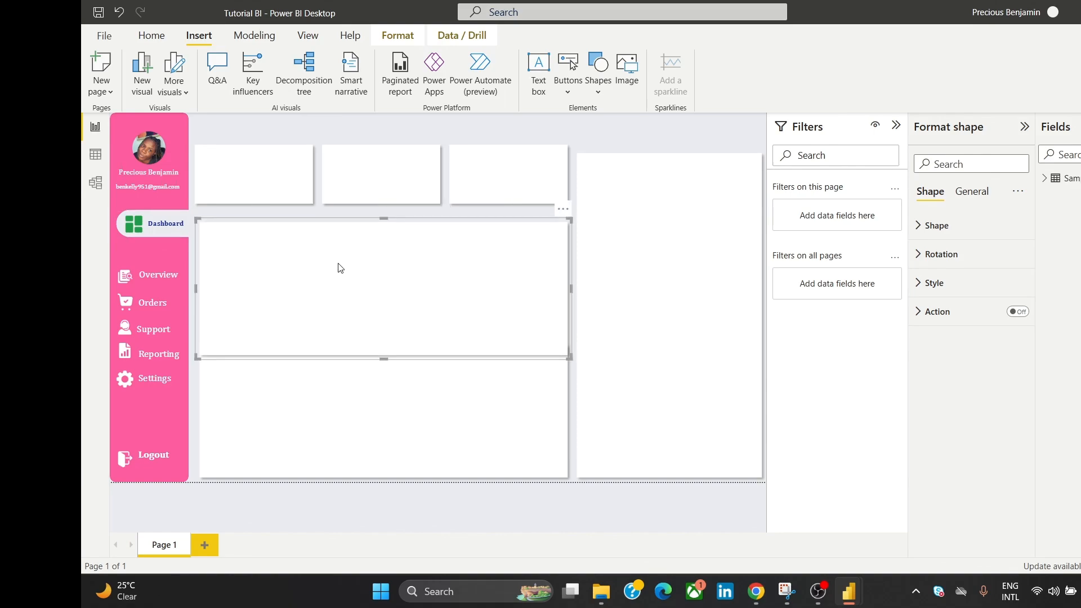
pyautogui.press('Up')
pyautogui.press('Up')
pyautogui.press('Up')
pyautogui.press('Up')
pyautogui.press('Up')
pyautogui.press('Up')
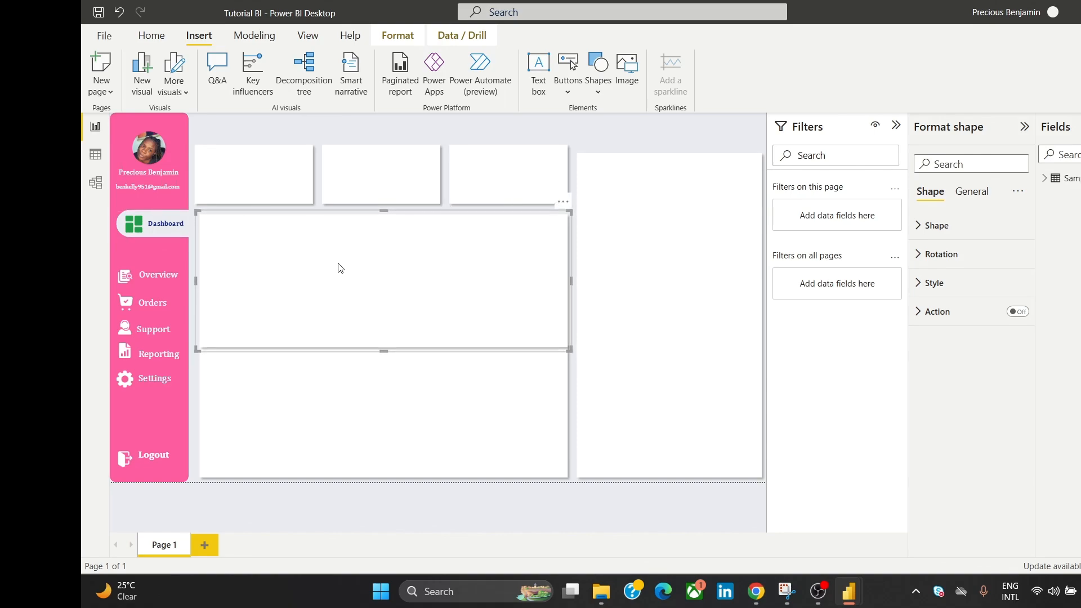
pyautogui.press('Up')
pyautogui.press('Up')
pyautogui.press('Up')
pyautogui.press('Up')
pyautogui.press('Up')
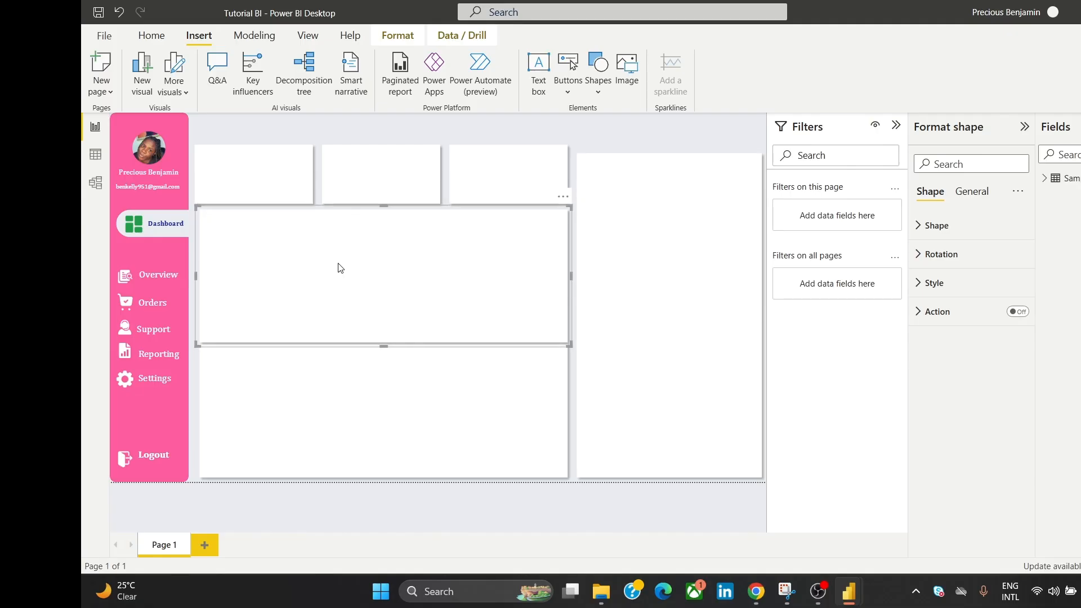
pyautogui.press('Down')
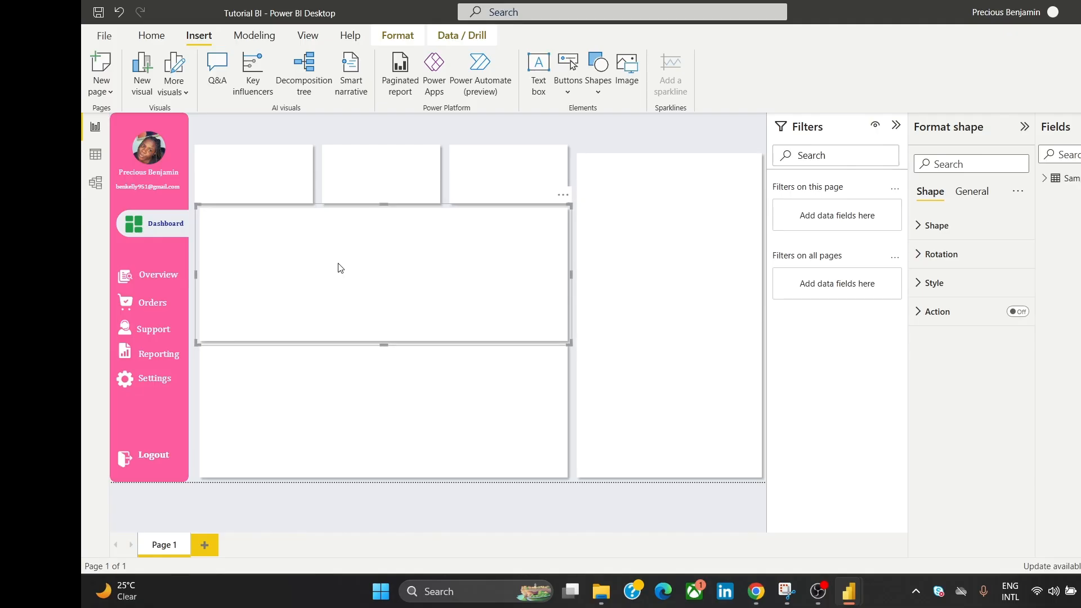
pyautogui.click(576, 137)
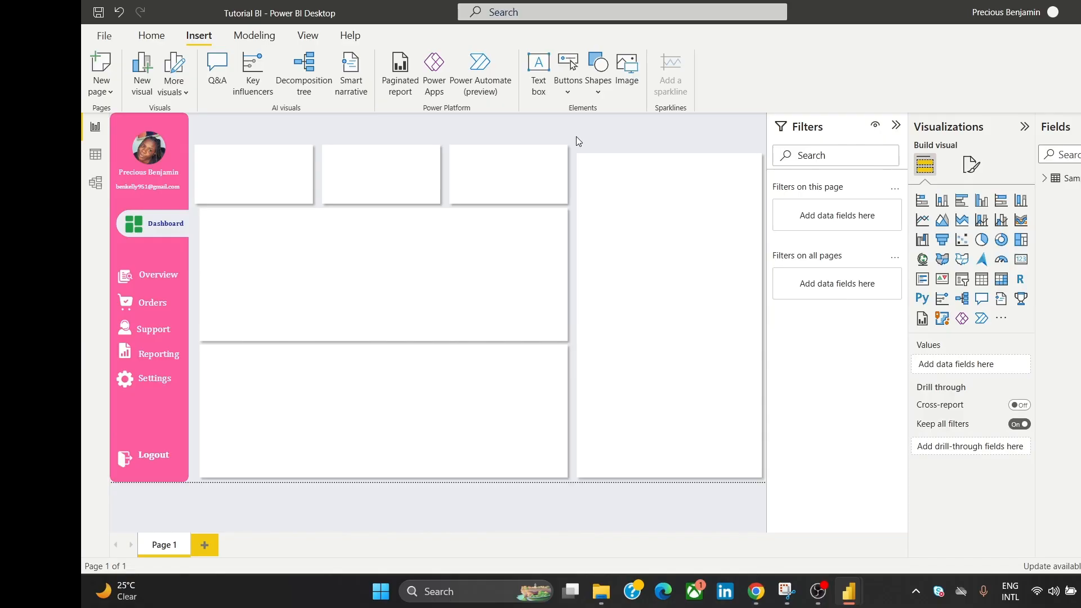
# Step: Raise the top tiles and middle rectangle further, shortening the middle rectangle to leave a gap
pyautogui.click(447, 396)
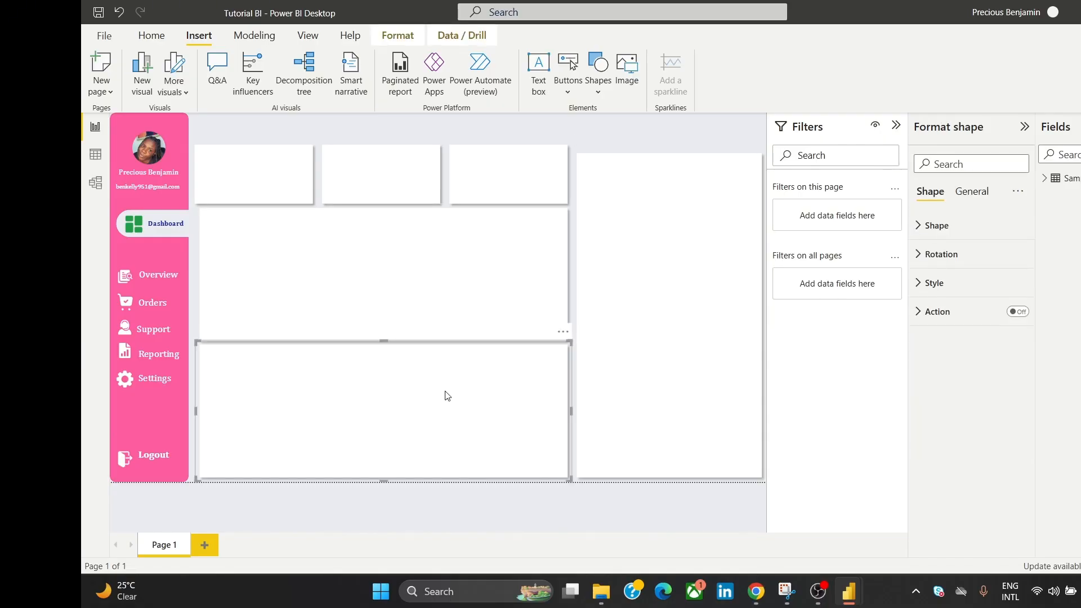
pyautogui.click(254, 167)
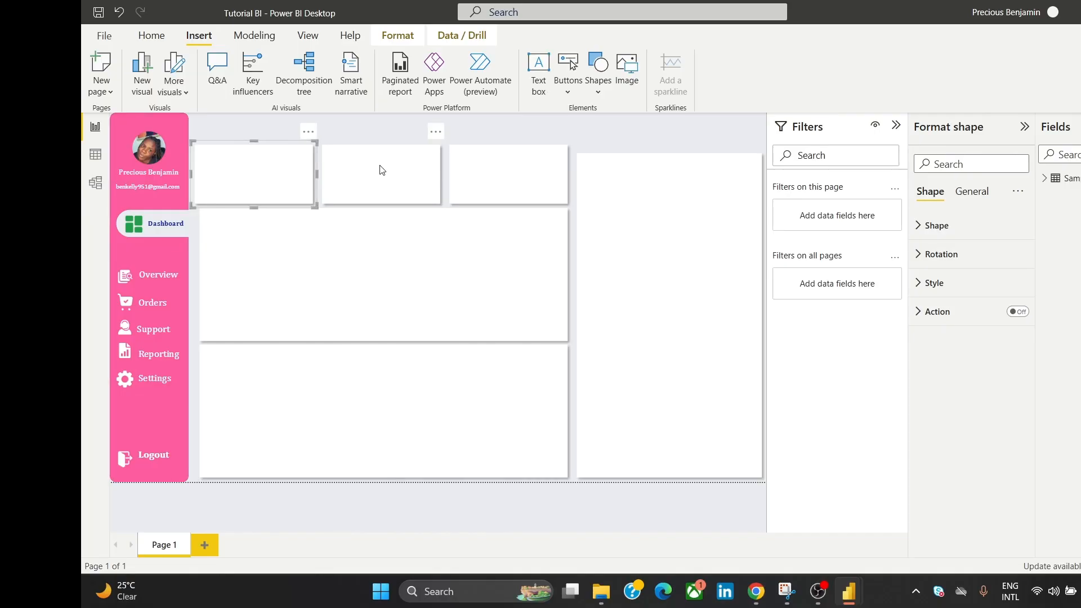
pyautogui.keyDown('ctrl'); pyautogui.click(385, 170); pyautogui.keyUp('ctrl')
pyautogui.keyDown('ctrl'); pyautogui.click(508, 160); pyautogui.keyUp('ctrl')
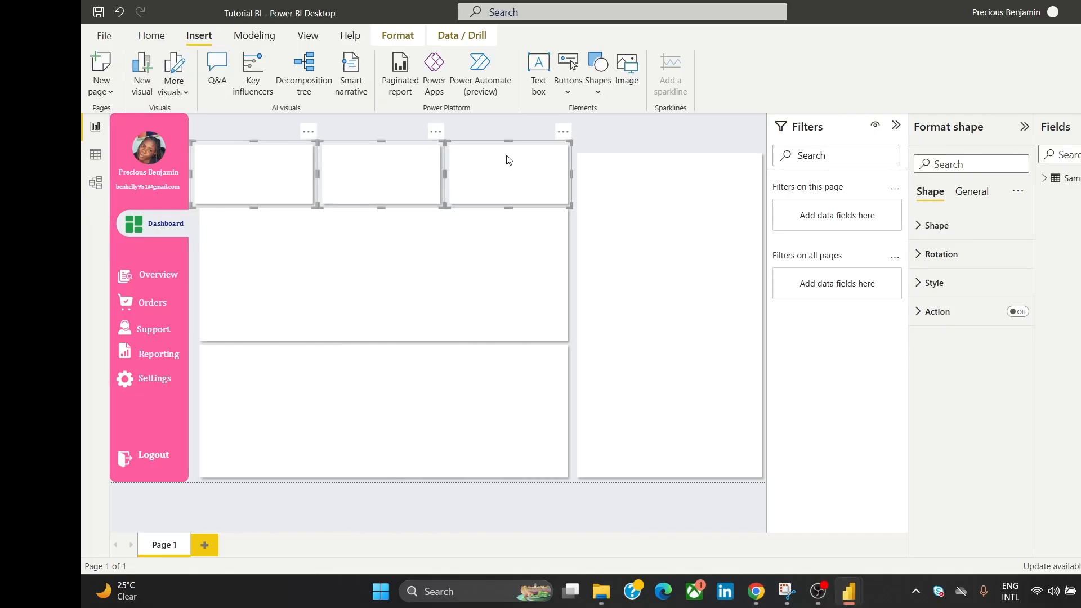
pyautogui.press('Up')
pyautogui.press('Up')
pyautogui.press('Up')
pyautogui.press('Up')
pyautogui.press('Up')
pyautogui.press('Up')
pyautogui.press('Up')
pyautogui.press('Up')
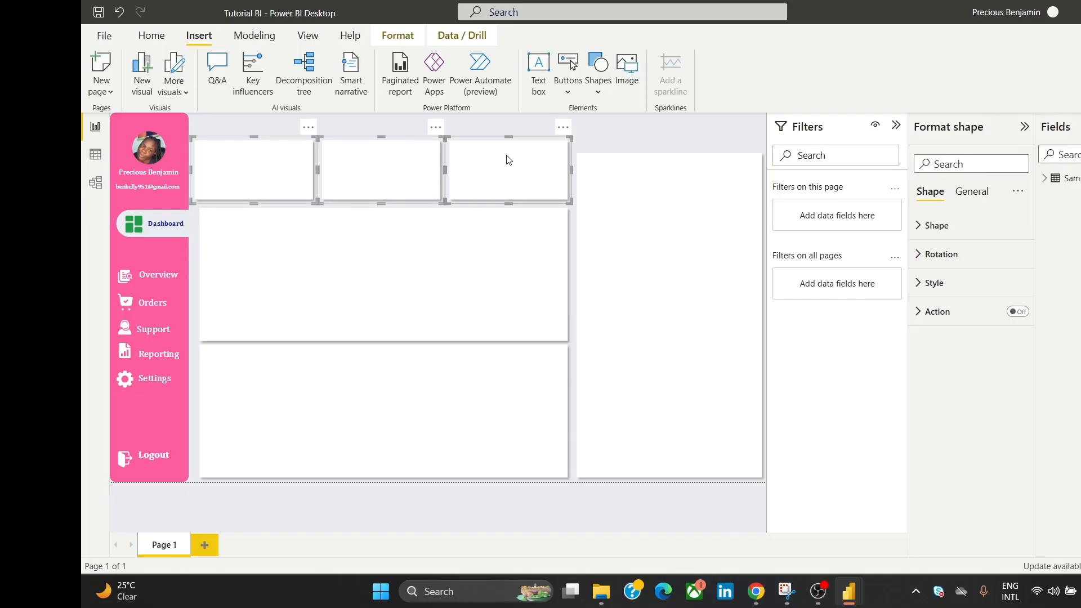
pyautogui.click(616, 134)
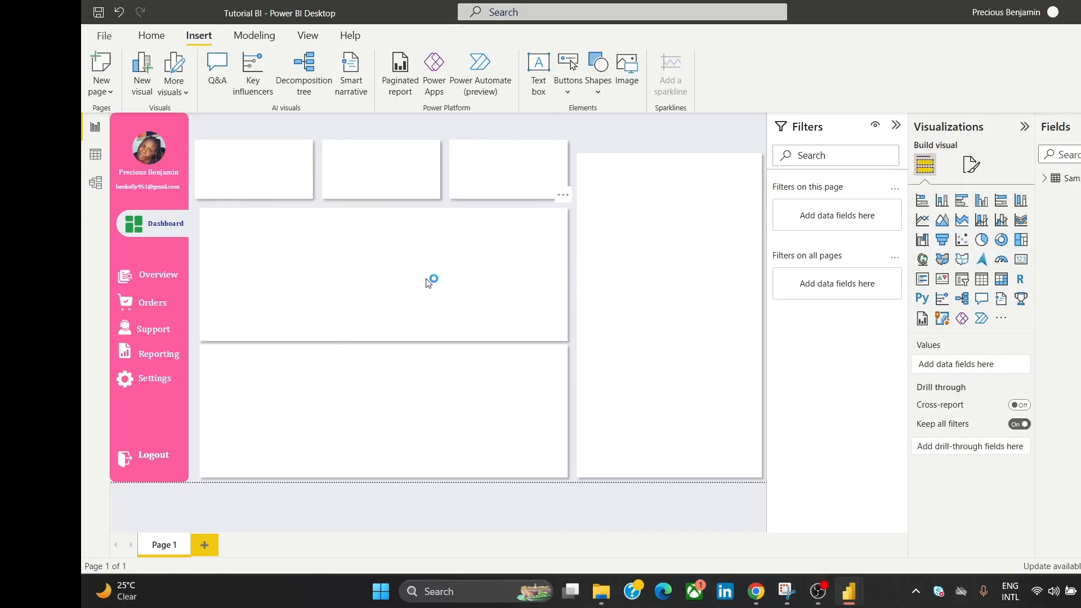
pyautogui.click(399, 284)
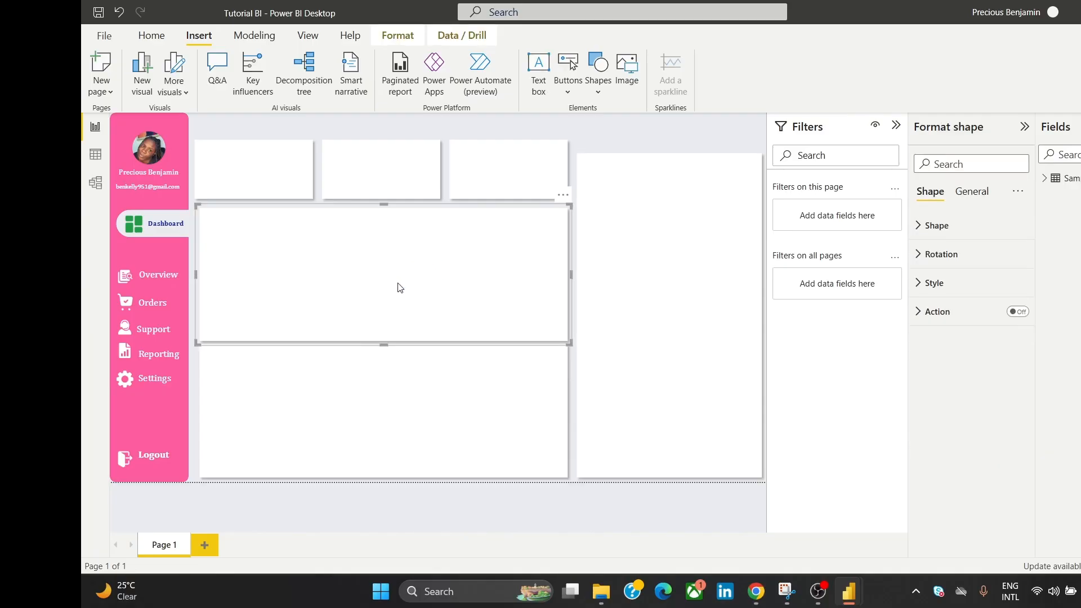
pyautogui.press('Up')
pyautogui.press('Up')
pyautogui.press('Up')
pyautogui.press('Up')
pyautogui.press('Up')
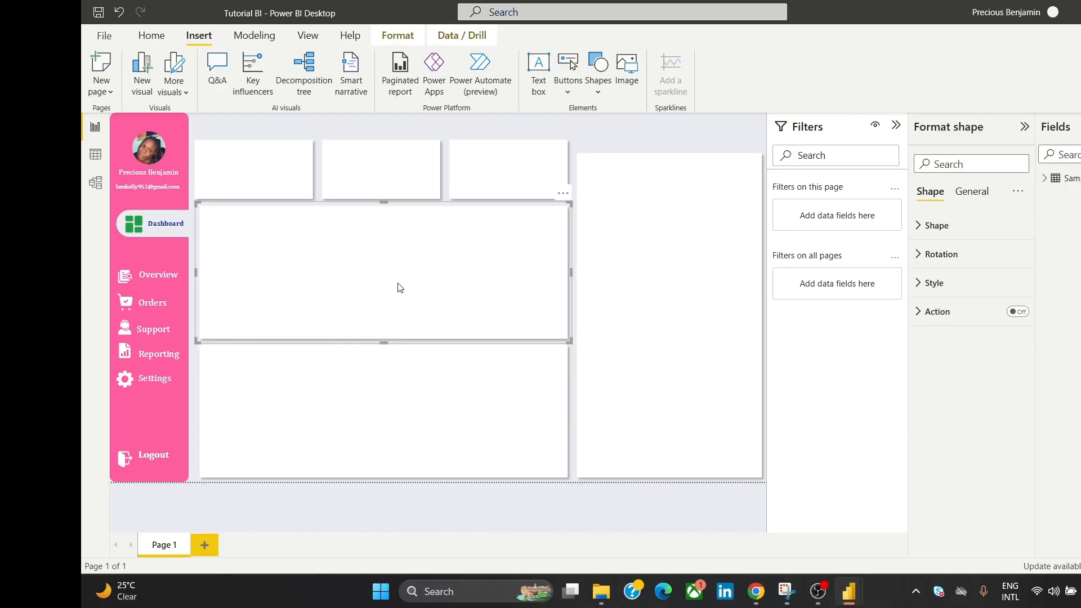
pyautogui.click(639, 134)
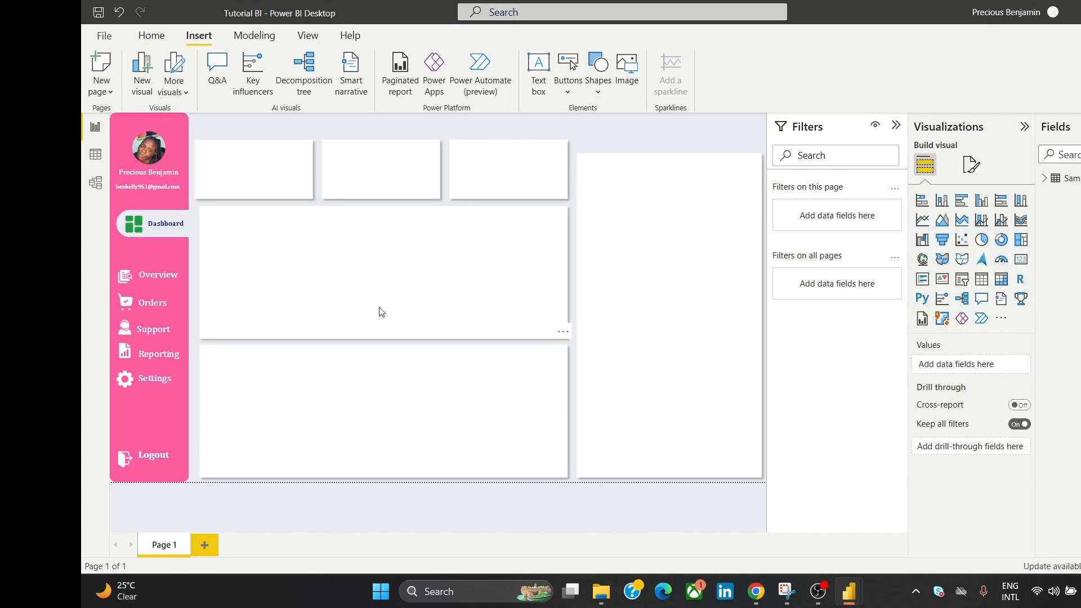
pyautogui.click(380, 336)
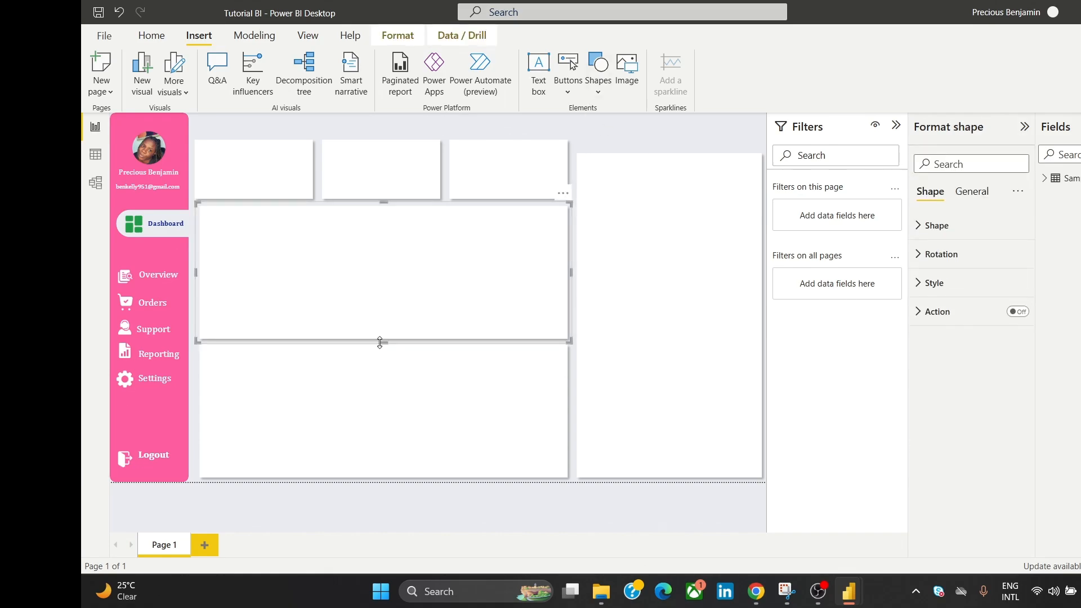
pyautogui.moveTo(381, 338); pyautogui.dragTo(381, 336)
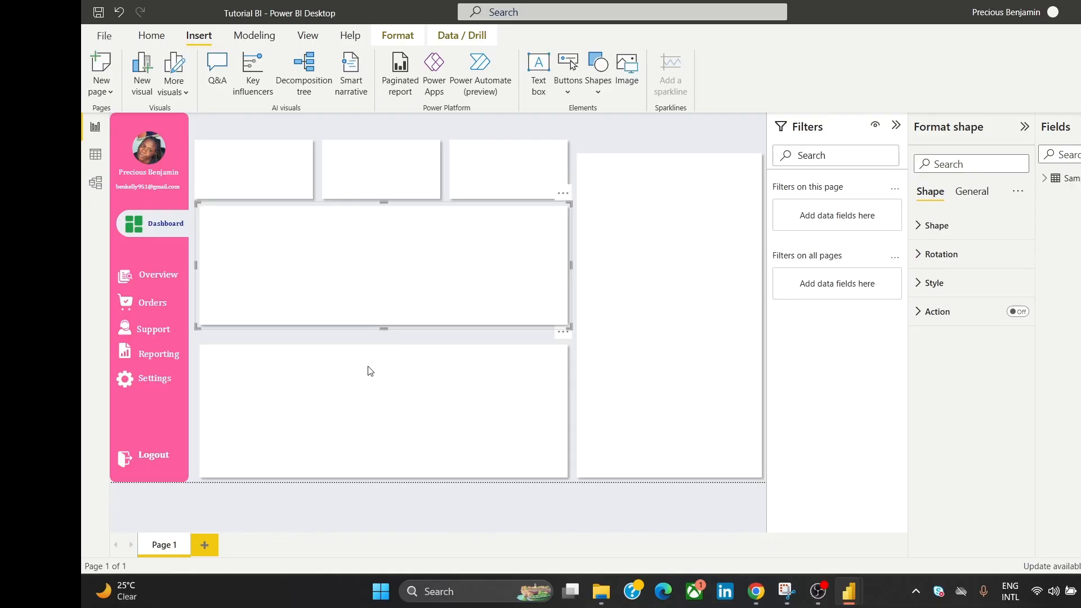
pyautogui.click(642, 142)
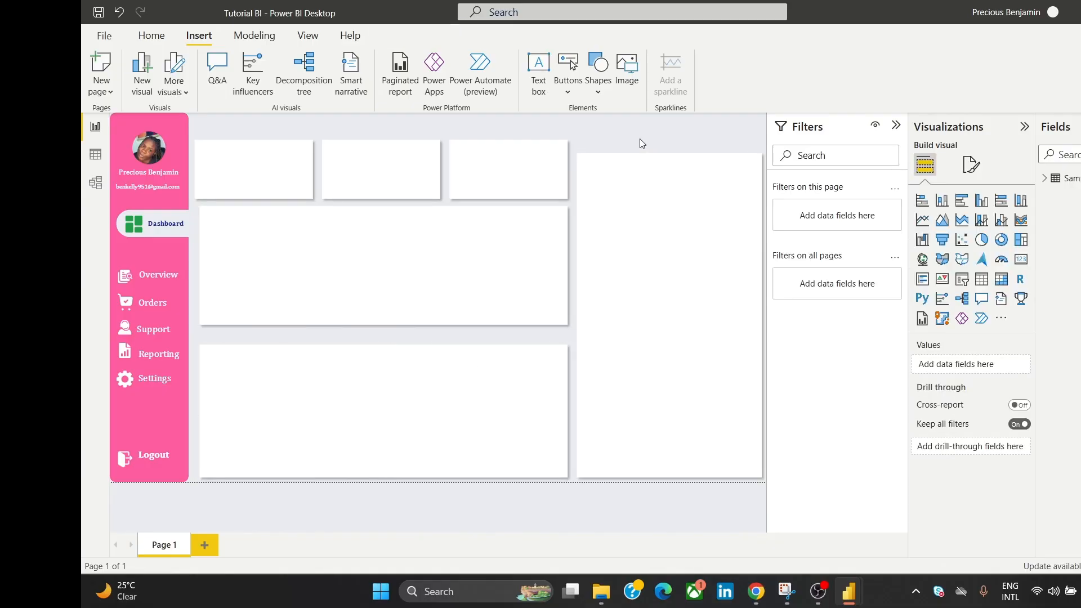
pyautogui.click(455, 404)
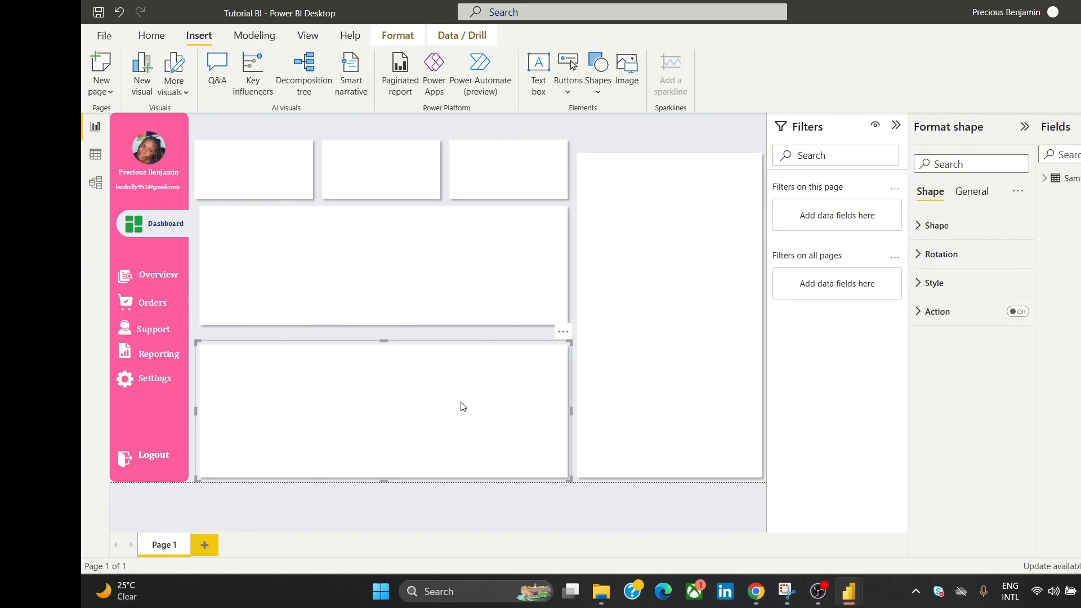
# Step: Remove the bottom rectangle and stretch the remaining wide rectangle slightly downward
pyautogui.click(562, 334)
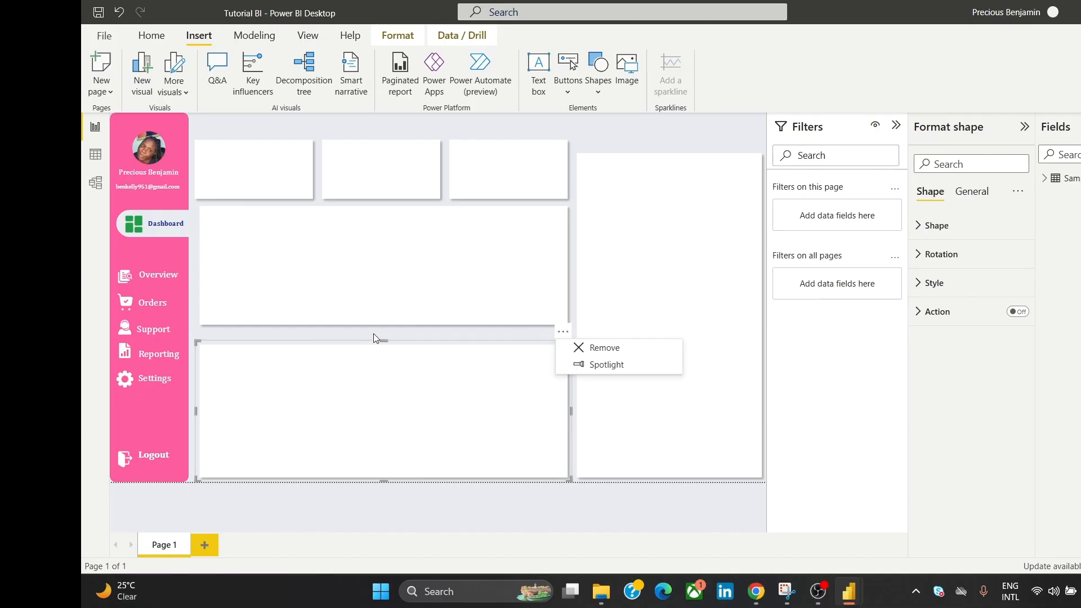
pyautogui.click(580, 349)
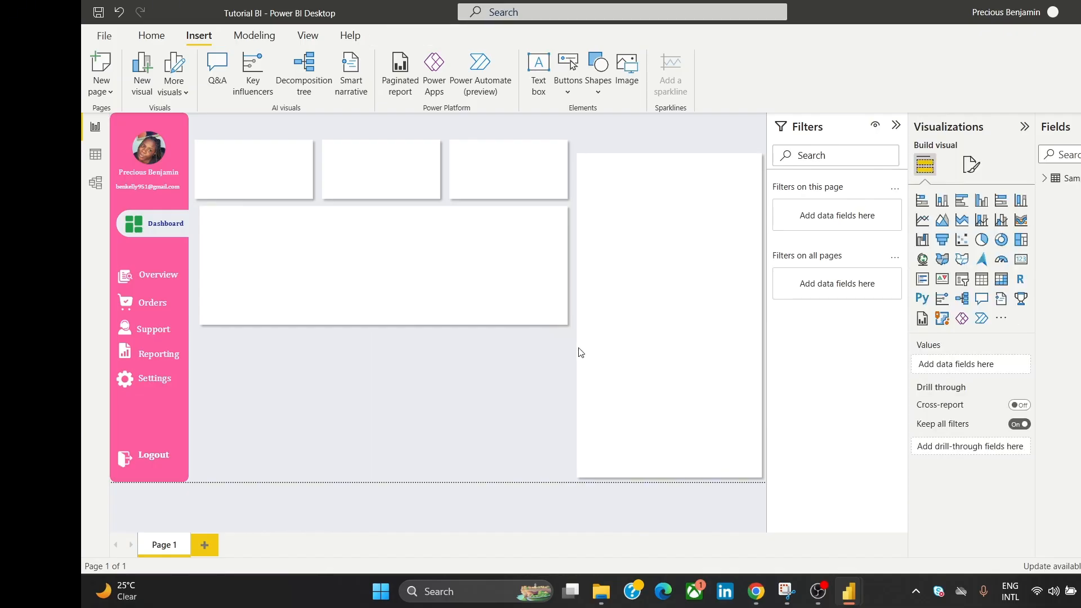
pyautogui.click(454, 309)
pyautogui.moveTo(386, 331); pyautogui.dragTo(387, 335)
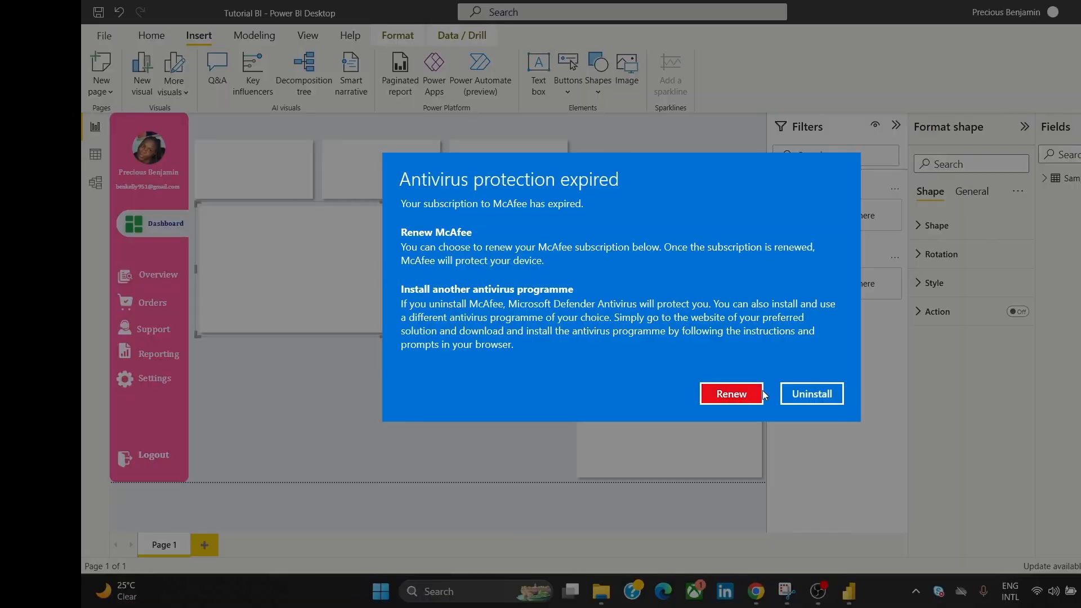
pyautogui.click(744, 394)
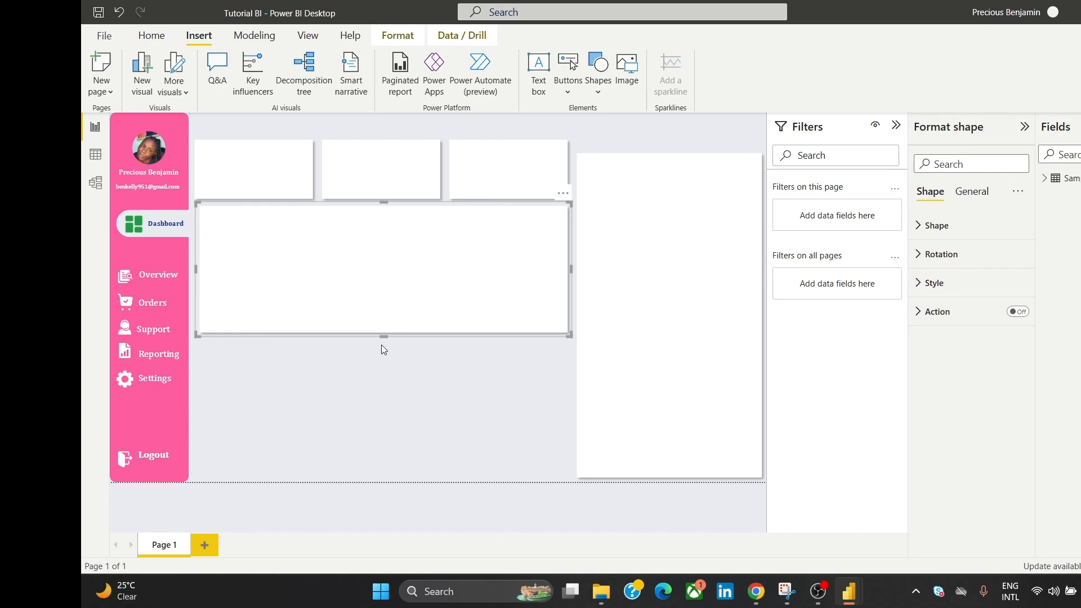
# Step: Duplicate the wide rectangle and place the copy just below it
pyautogui.hotkey('ctrl', 'c')
pyautogui.hotkey('ctrl', 'v')
pyautogui.moveTo(388, 388)
pyautogui.mouseDown()
pyautogui.moveTo(386, 398)
pyautogui.moveTo(399, 383)
pyautogui.mouseUp()
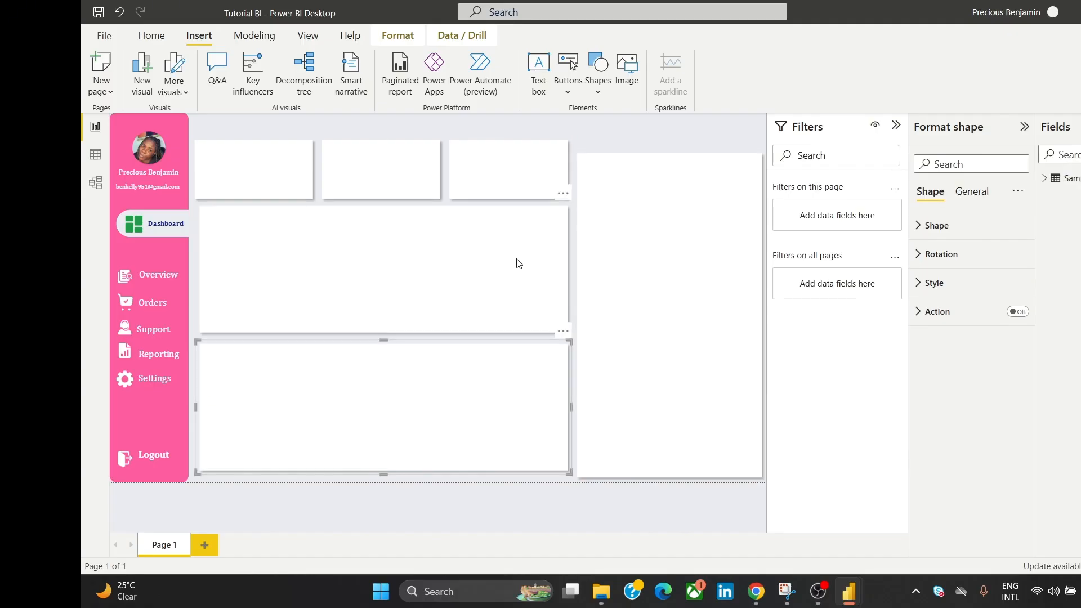
pyautogui.click(613, 149)
# Step: Nudge the middle panel and the three top cards down slightly
pyautogui.click(456, 294)
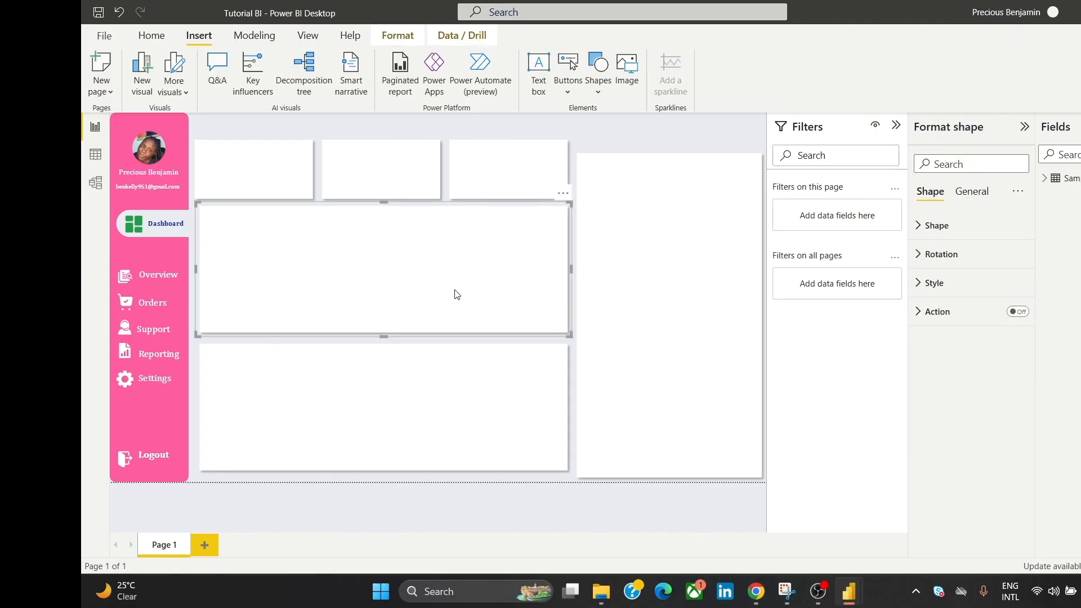
pyautogui.press('Down')
pyautogui.press('Down')
pyautogui.press('Down')
pyautogui.press('Down')
pyautogui.press('Down')
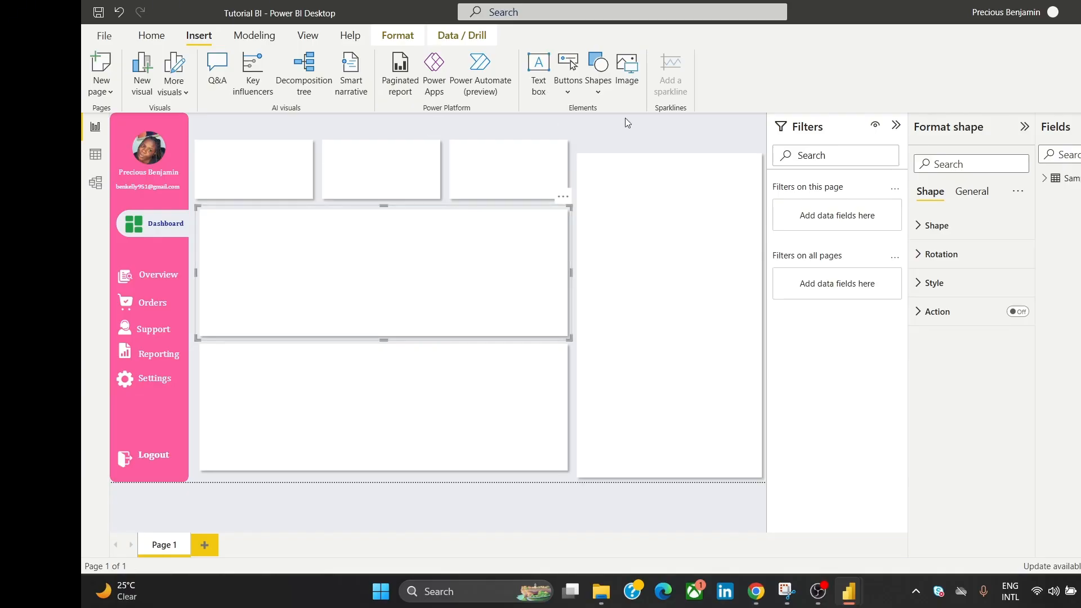
pyautogui.click(627, 135)
pyautogui.click(269, 170)
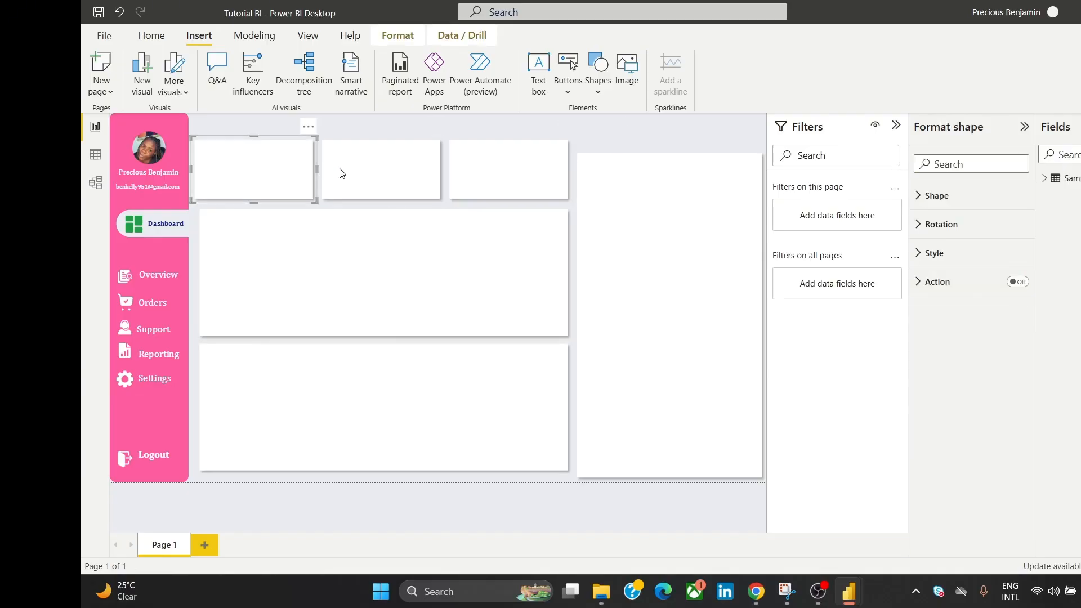
pyautogui.keyDown('ctrl'); pyautogui.click(342, 171); pyautogui.keyUp('ctrl')
pyautogui.keyDown('ctrl'); pyautogui.click(493, 158); pyautogui.keyUp('ctrl')
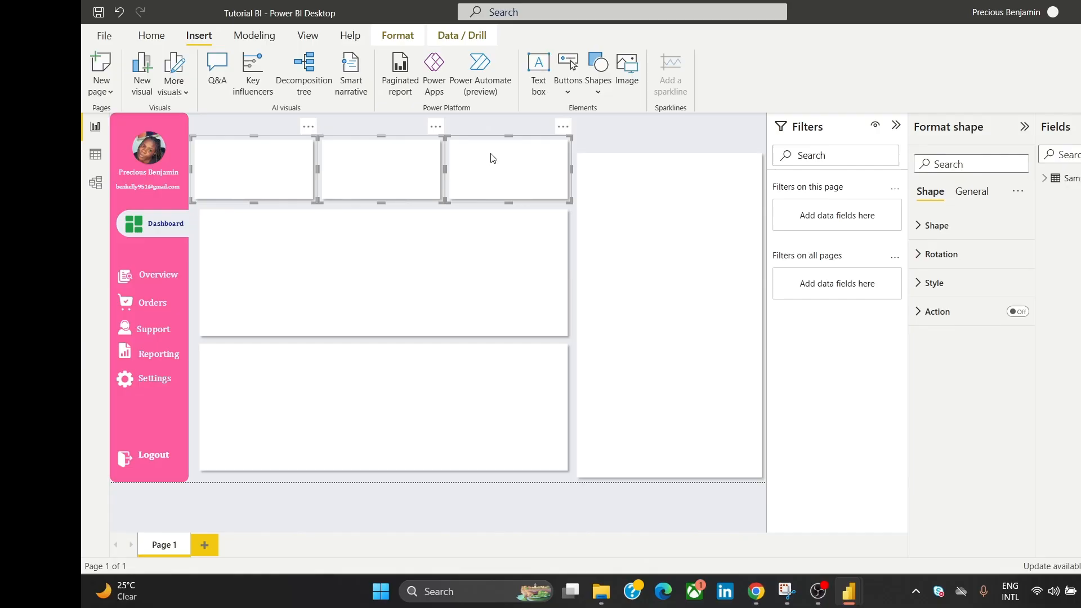
pyautogui.press('Down')
pyautogui.press('Down')
pyautogui.press('Down')
pyautogui.press('Down')
pyautogui.press('Down')
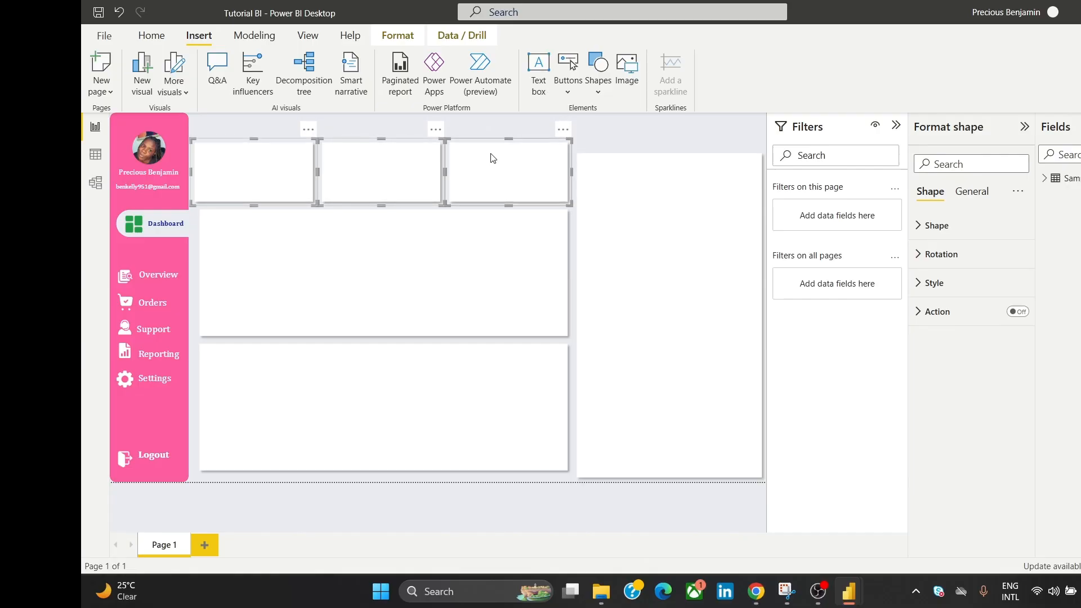
pyautogui.click(496, 126)
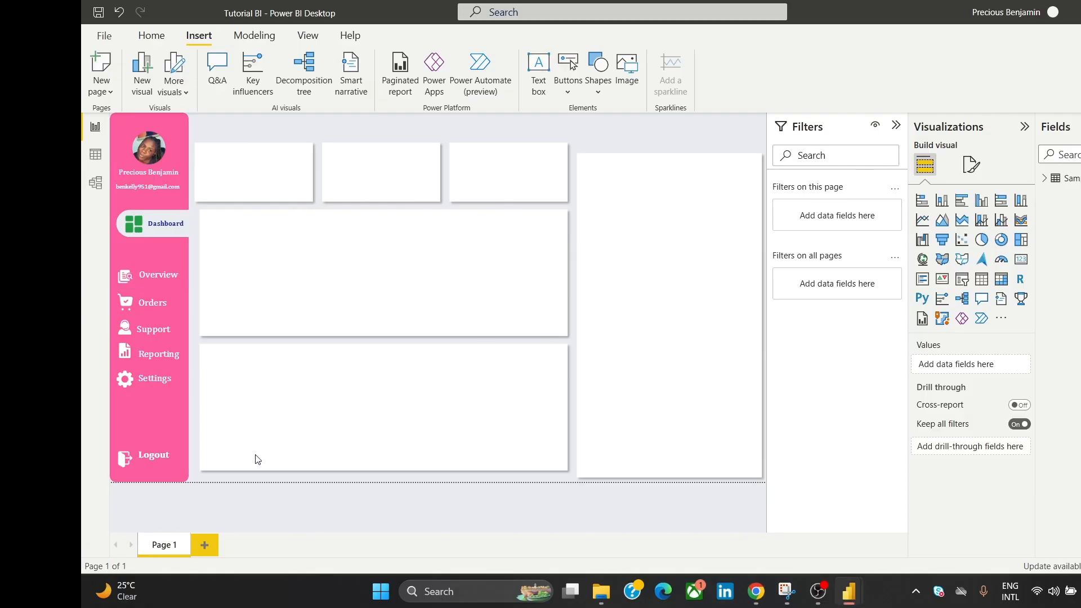
# Step: Turn off the drop shadow on all six panels and round their corners to about 7 px
pyautogui.click(228, 184)
pyautogui.keyDown('ctrl'); pyautogui.click(363, 192); pyautogui.keyUp('ctrl')
pyautogui.keyDown('ctrl'); pyautogui.click(510, 177); pyautogui.keyUp('ctrl')
pyautogui.keyDown('ctrl'); pyautogui.click(467, 259); pyautogui.keyUp('ctrl')
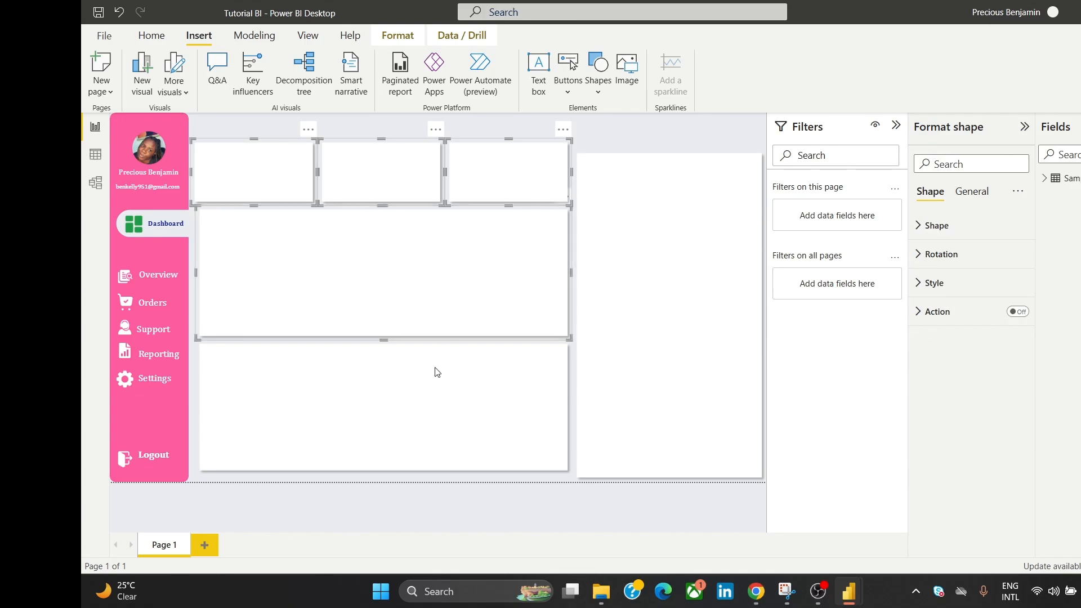
pyautogui.keyDown('ctrl'); pyautogui.click(434, 390); pyautogui.keyUp('ctrl')
pyautogui.keyDown('ctrl'); pyautogui.click(647, 297); pyautogui.keyUp('ctrl')
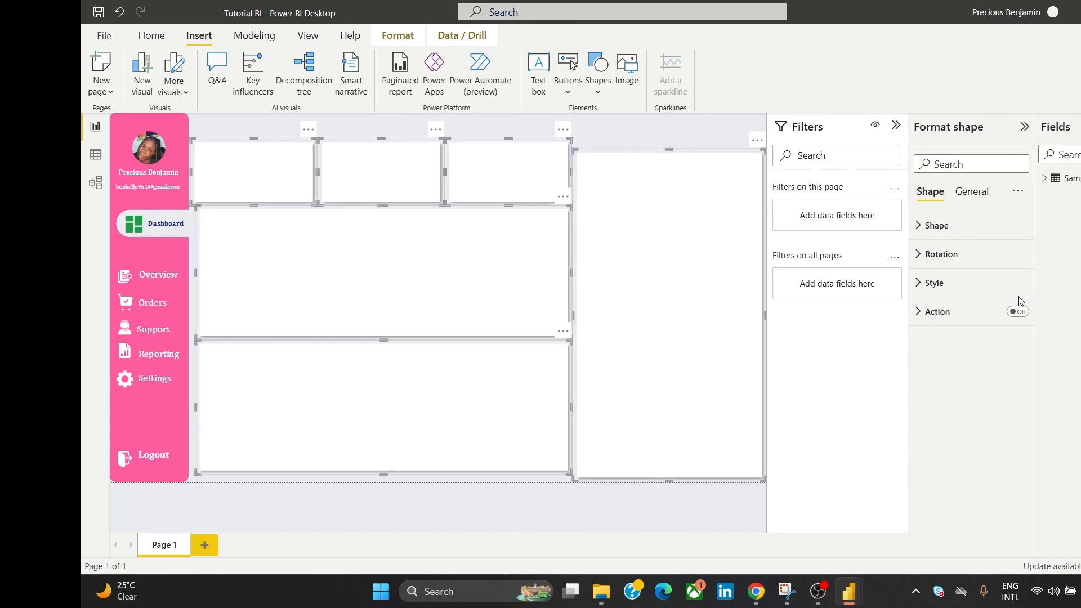
pyautogui.click(969, 283)
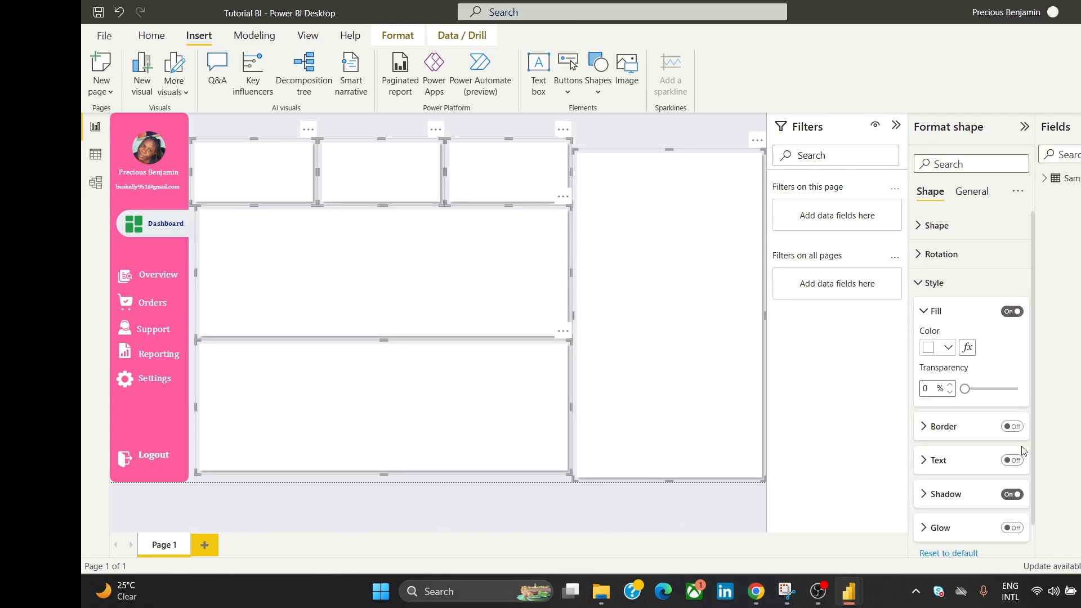
pyautogui.click(1011, 494)
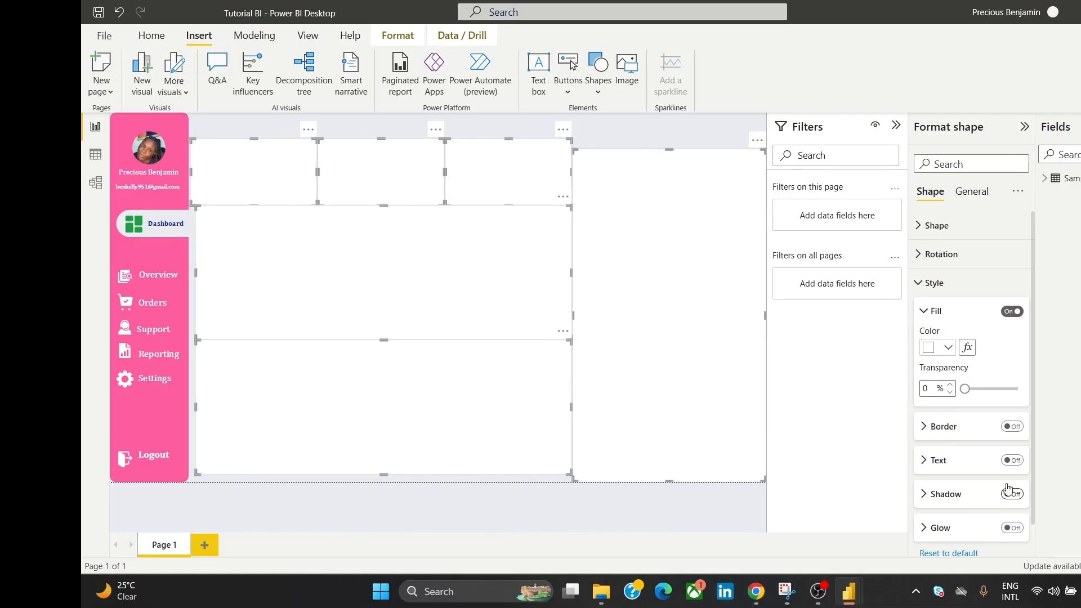
pyautogui.click(936, 226)
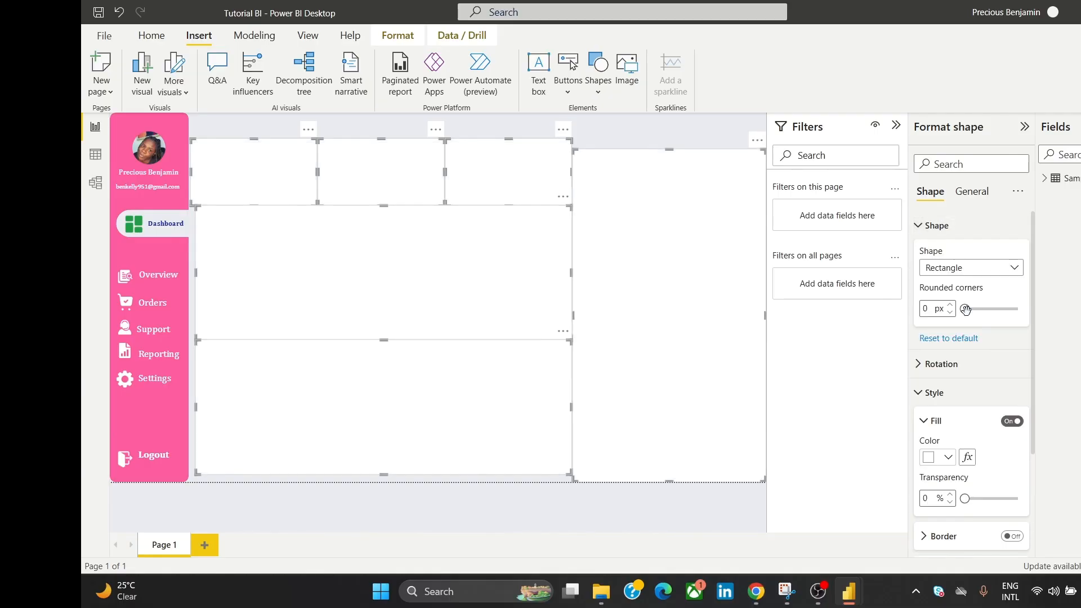
pyautogui.moveTo(966, 309); pyautogui.dragTo(968, 309)
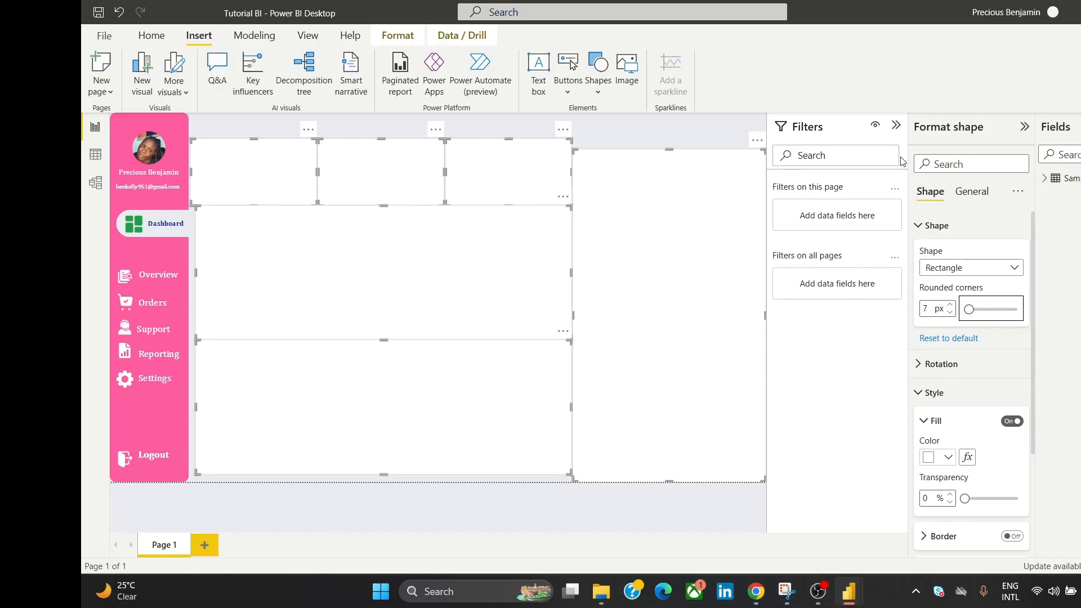
pyautogui.click(681, 137)
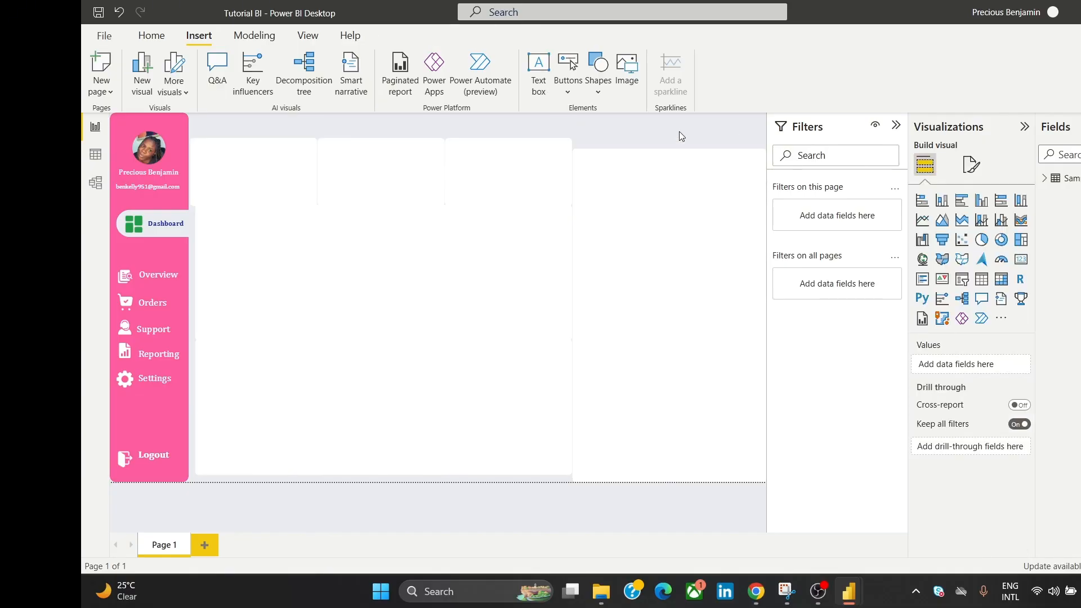
# Step: Fine-tune the corner rounding on all six panels, then lower the middle panel's top edge
pyautogui.click(298, 190)
pyautogui.click(362, 196)
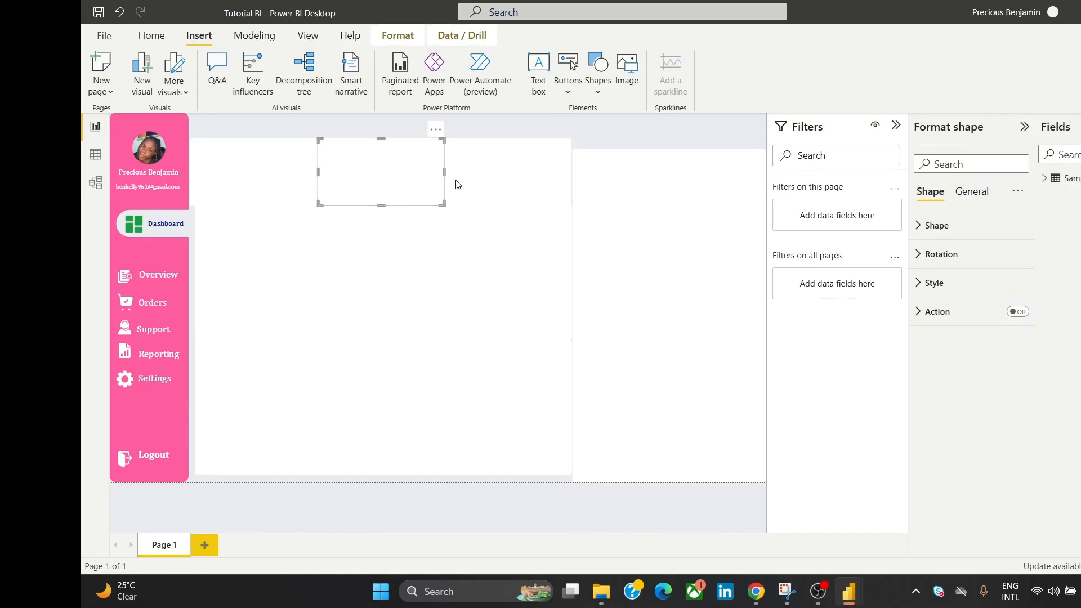
pyautogui.click(280, 179)
pyautogui.keyDown('ctrl'); pyautogui.click(357, 172); pyautogui.keyUp('ctrl')
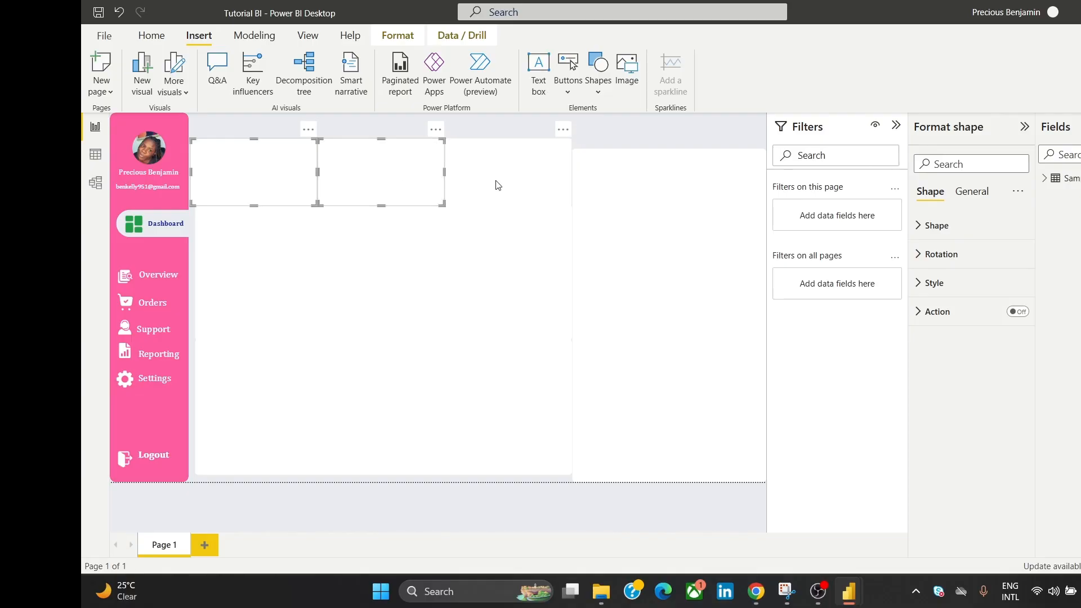
pyautogui.keyDown('ctrl'); pyautogui.click(498, 185); pyautogui.keyUp('ctrl')
pyautogui.keyDown('ctrl'); pyautogui.click(429, 262); pyautogui.keyUp('ctrl')
pyautogui.keyDown('ctrl'); pyautogui.click(400, 389); pyautogui.keyUp('ctrl')
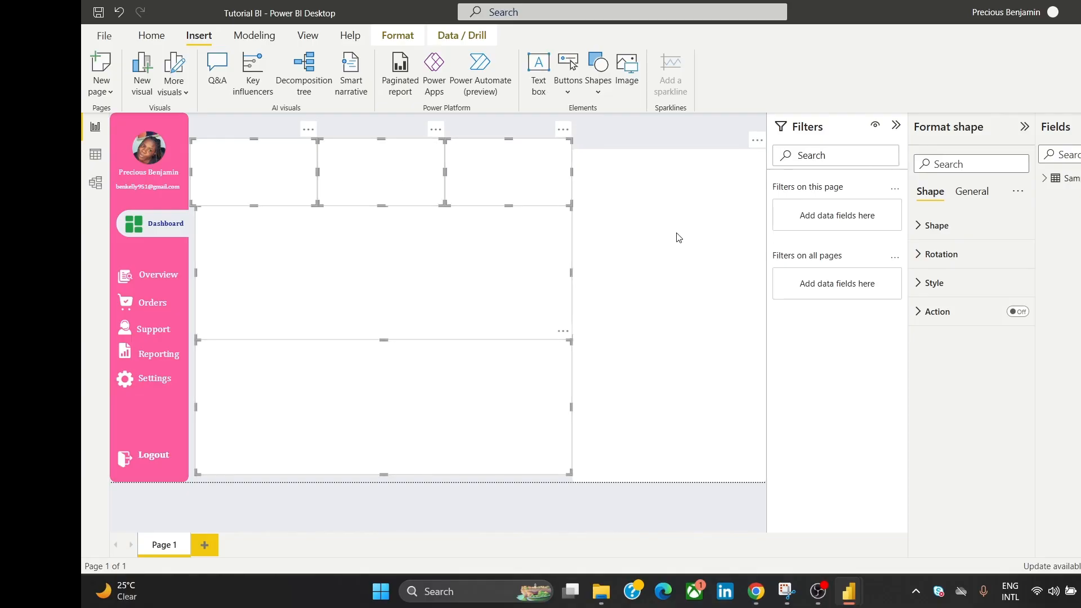
pyautogui.keyDown('ctrl'); pyautogui.click(676, 235); pyautogui.keyUp('ctrl')
pyautogui.click(956, 230)
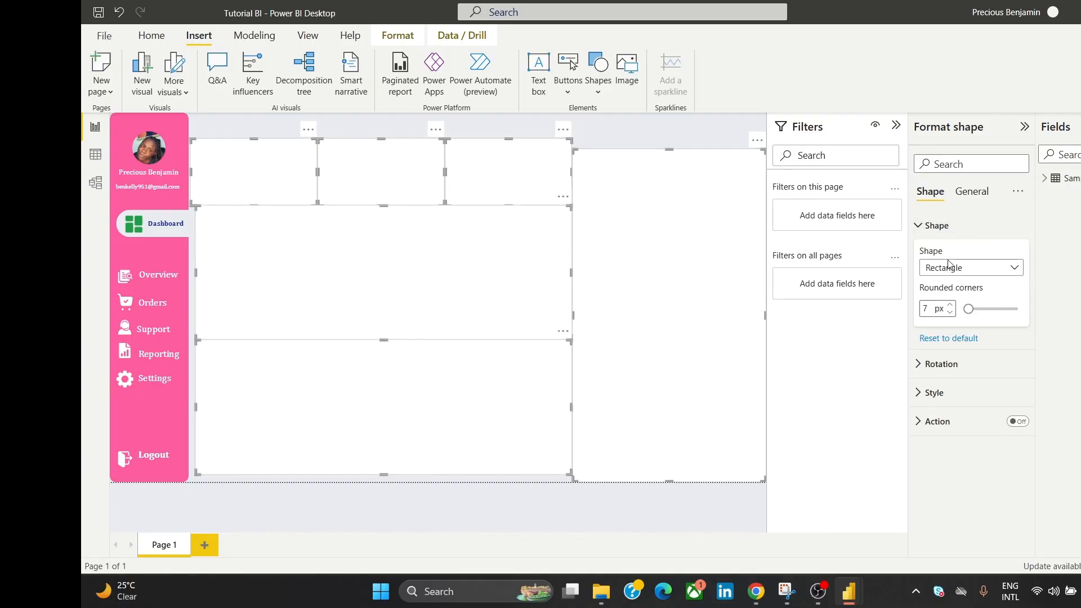
pyautogui.moveTo(969, 308); pyautogui.dragTo(968, 309)
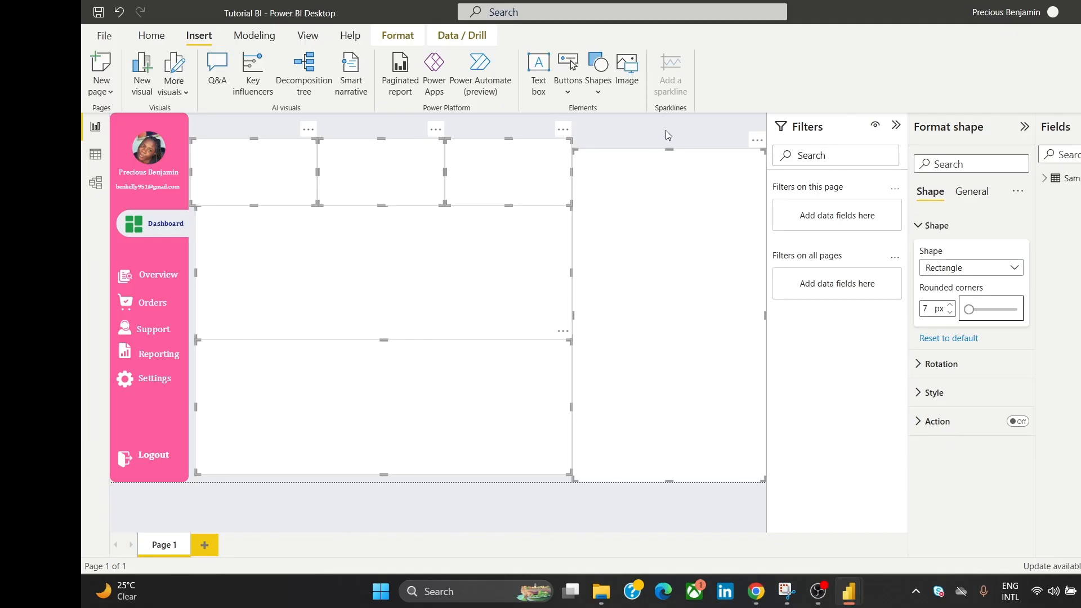
pyautogui.click(666, 135)
pyautogui.click(333, 251)
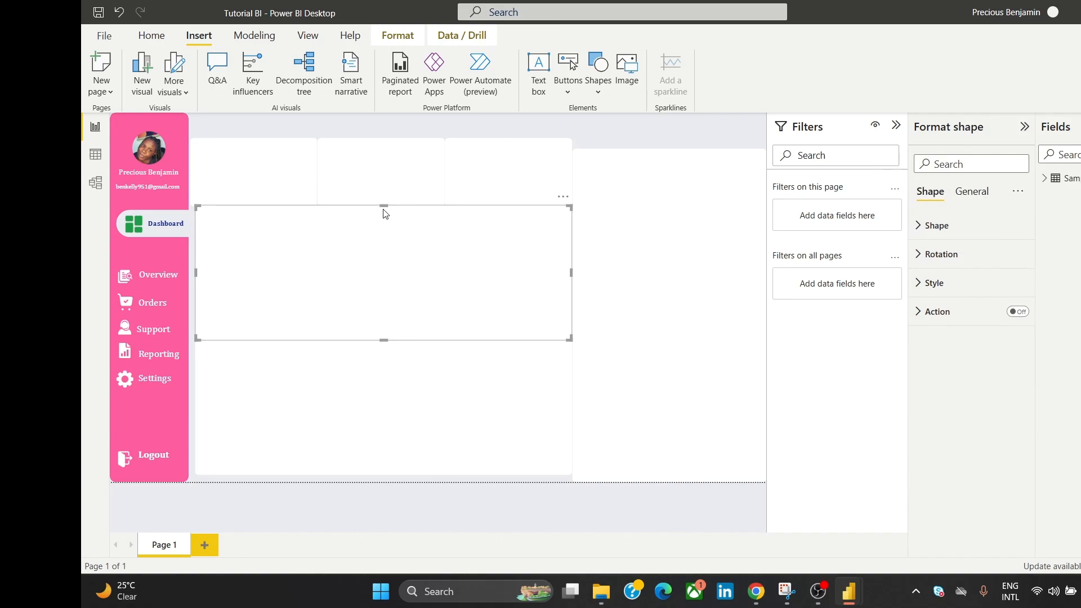
pyautogui.moveTo(384, 206); pyautogui.dragTo(388, 213)
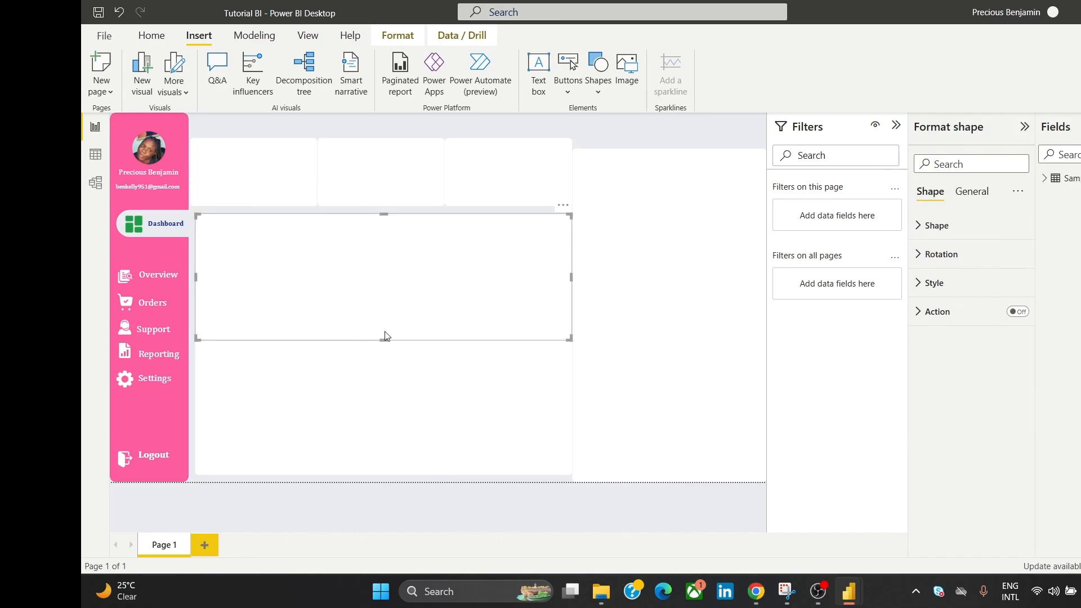
# Step: Raise the middle panel's bottom edge and narrow the top-left card
pyautogui.moveTo(383, 340); pyautogui.dragTo(386, 330)
pyautogui.click(538, 182)
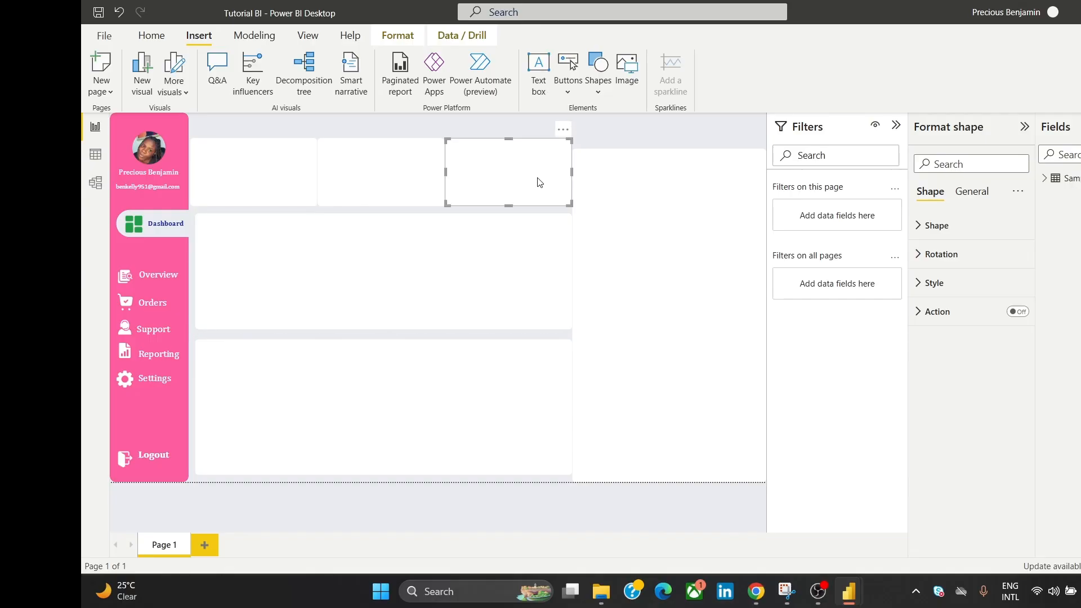
pyautogui.click(275, 179)
pyautogui.moveTo(316, 174)
pyautogui.mouseDown()
pyautogui.moveTo(291, 180)
pyautogui.moveTo(304, 176)
pyautogui.mouseUp()
# Step: Remove the top-middle and top-right cards
pyautogui.click(388, 181)
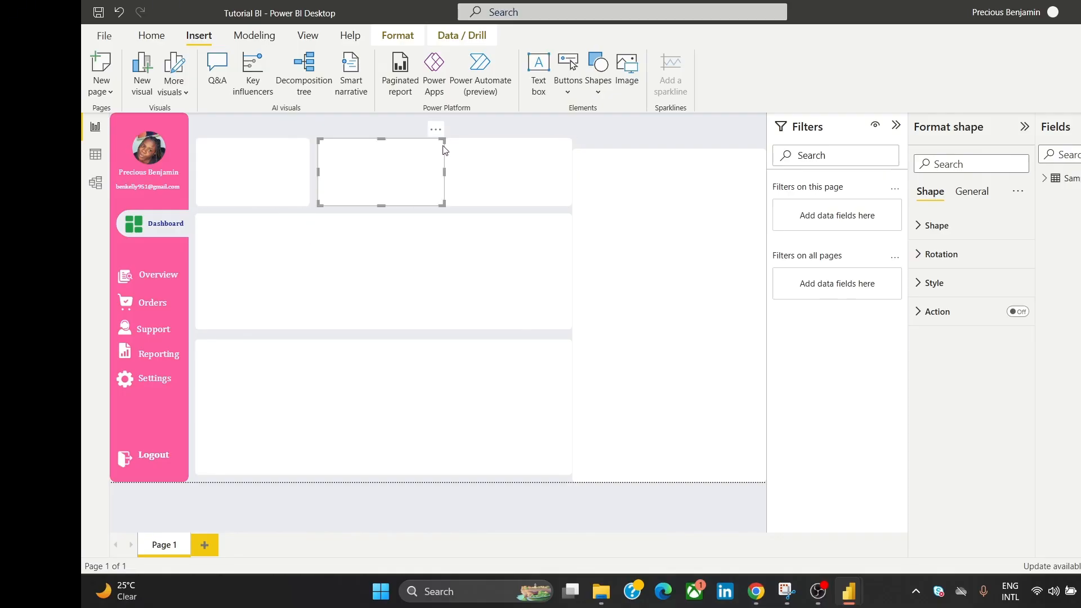
pyautogui.click(437, 131)
pyautogui.click(478, 148)
pyautogui.click(495, 160)
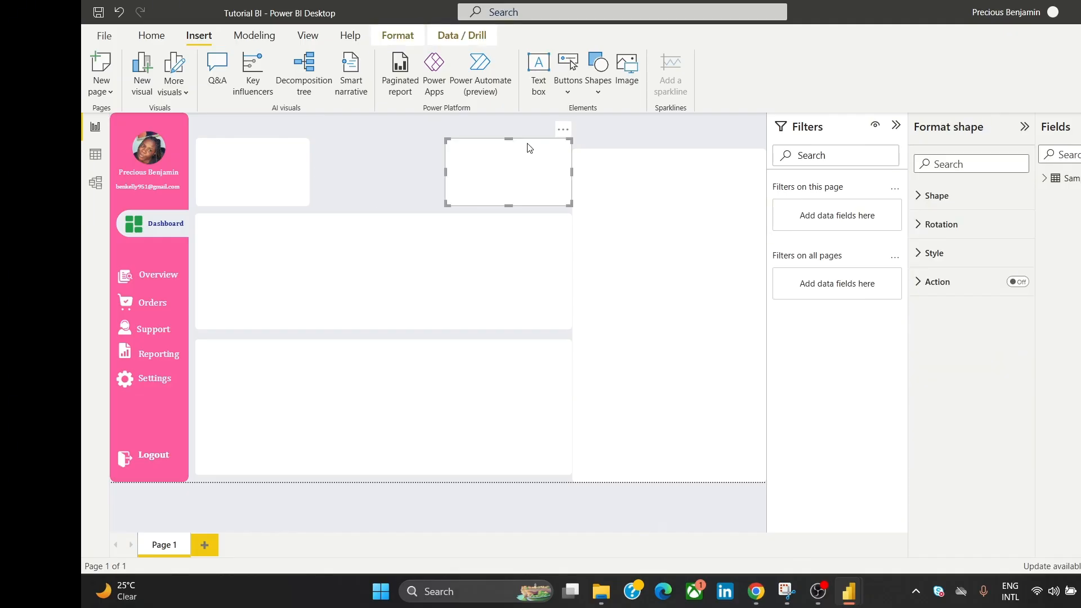
pyautogui.click(563, 137)
pyautogui.click(588, 145)
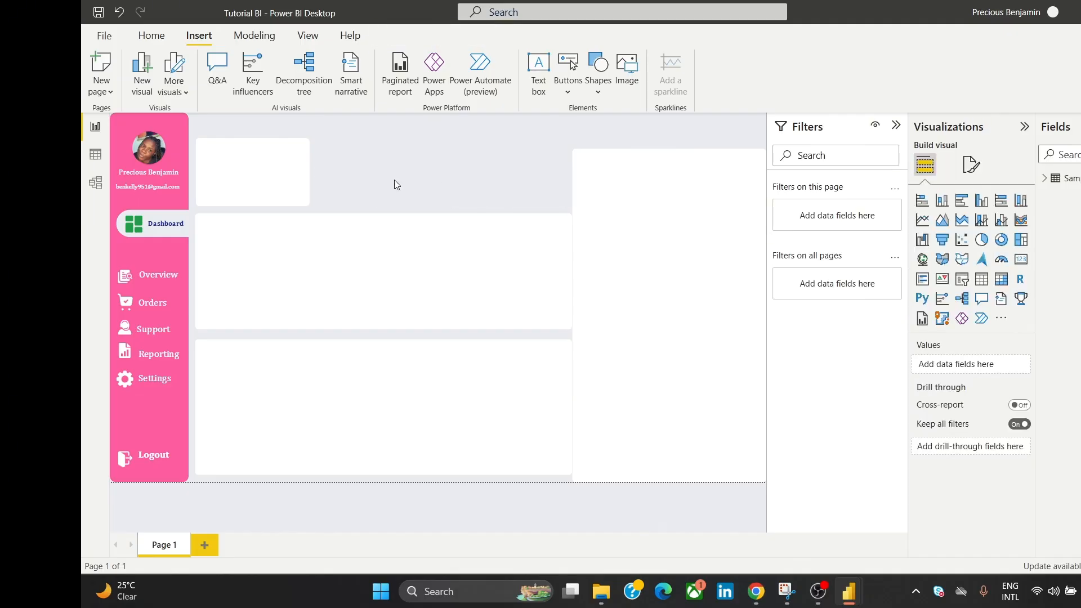
# Step: Copy the top-left card twice and space the copies evenly in a row beside it
pyautogui.click(274, 168)
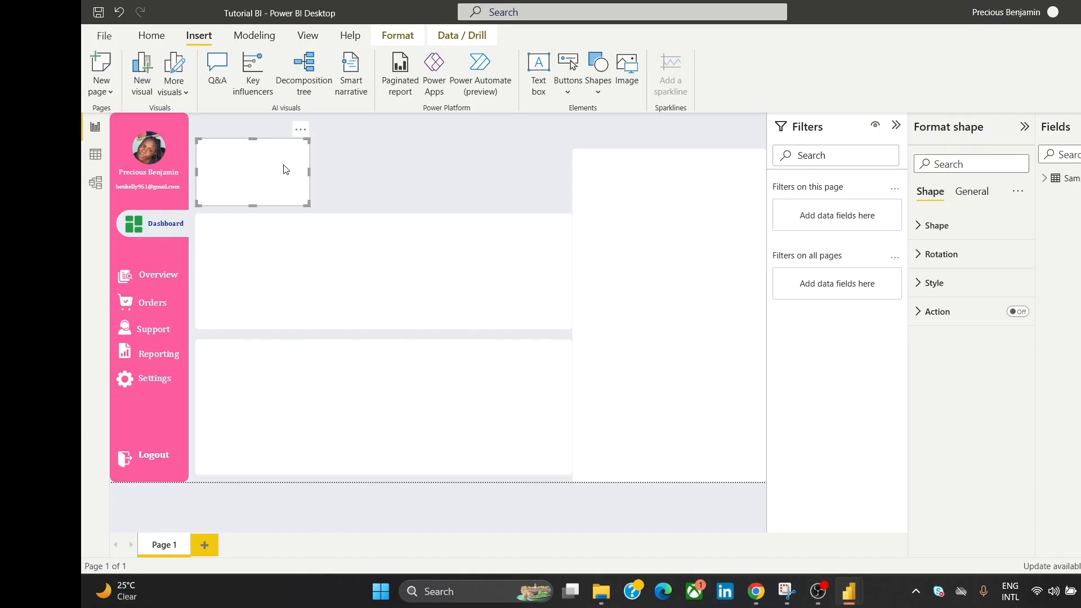
pyautogui.hotkey('ctrl', 'c')
pyautogui.hotkey('ctrl', 'v')
pyautogui.moveTo(289, 178); pyautogui.dragTo(406, 177)
pyautogui.hotkey('ctrl', 'v')
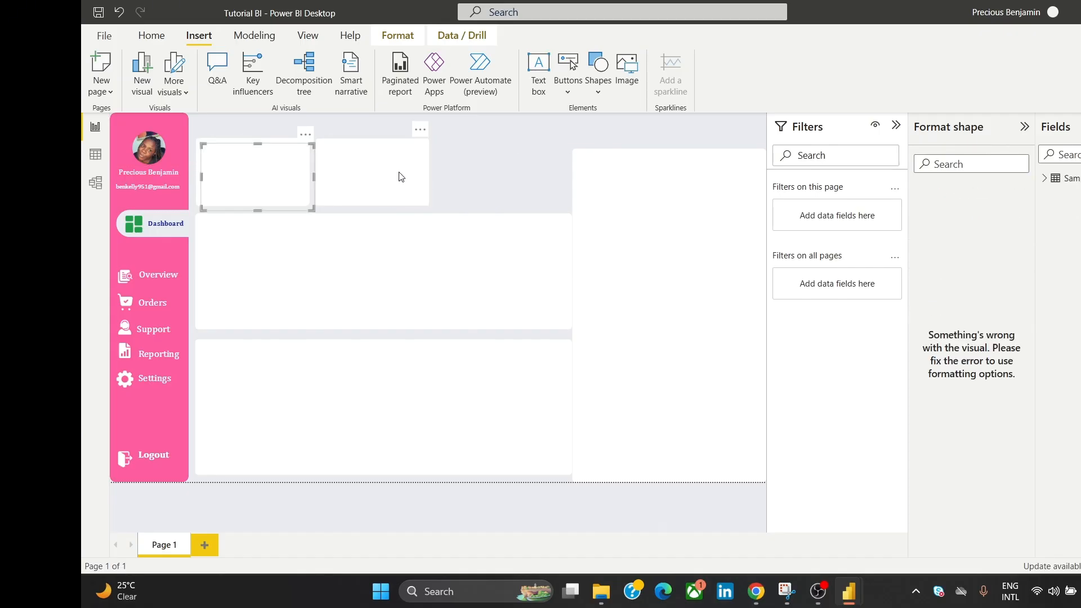
pyautogui.moveTo(288, 186); pyautogui.dragTo(524, 181)
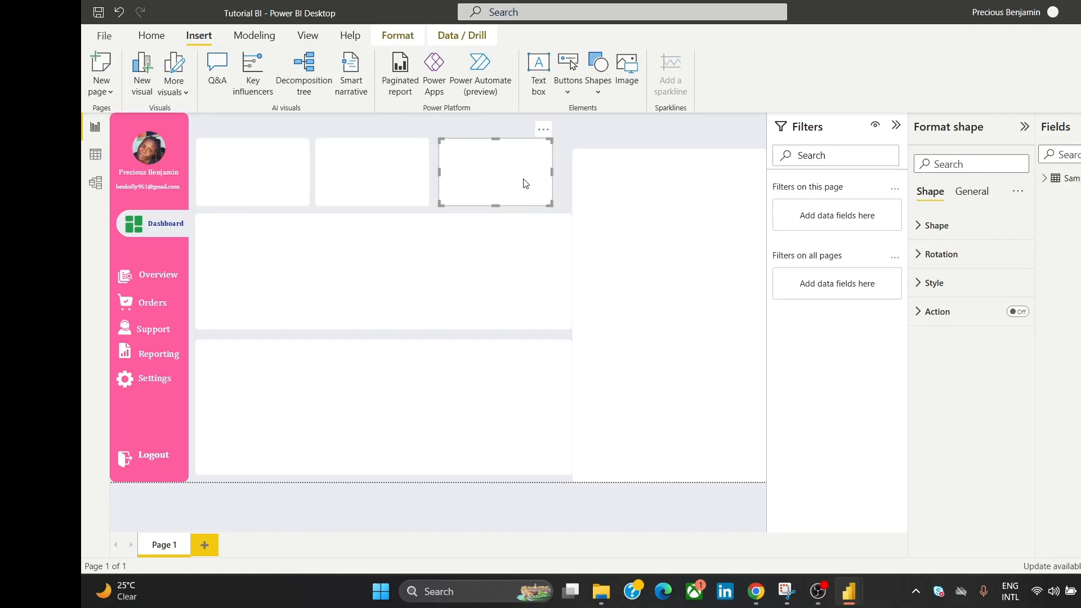
pyautogui.moveTo(392, 184); pyautogui.dragTo(401, 177)
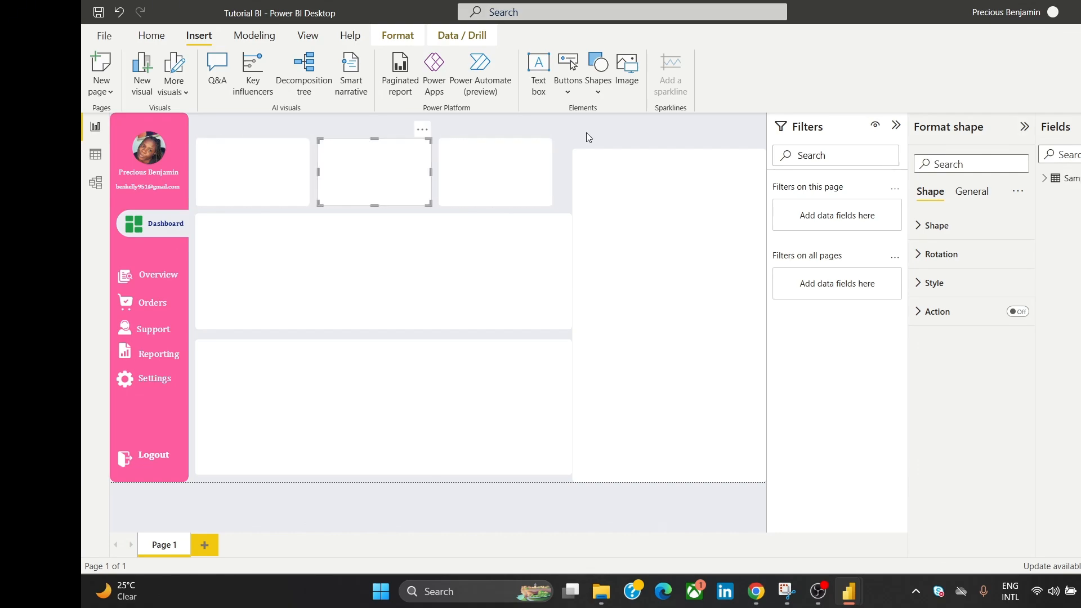
pyautogui.click(586, 133)
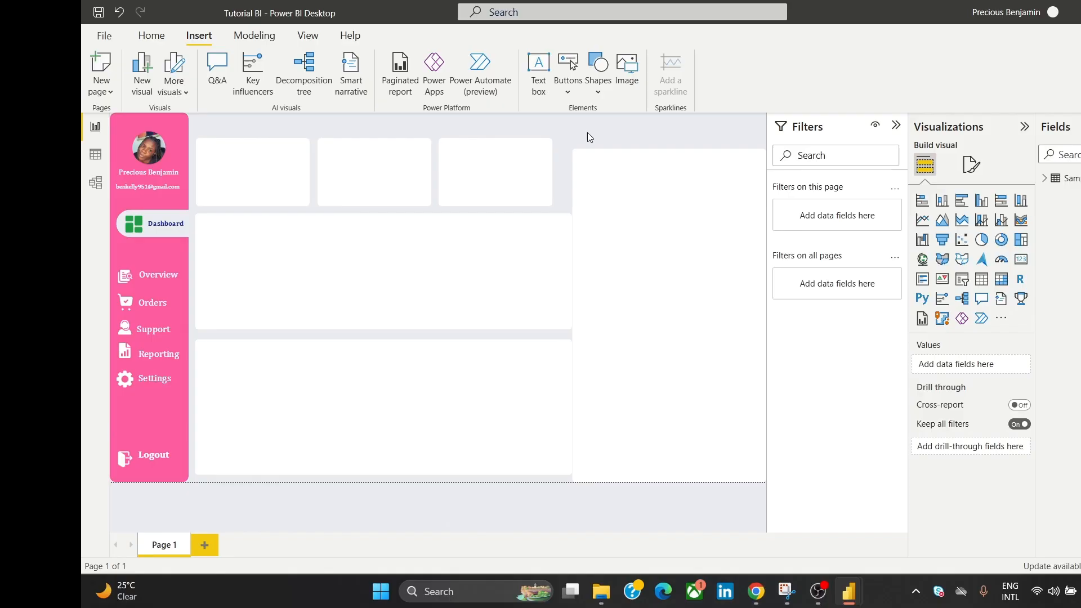
# Step: Narrow the middle panel to line up with the top tiles and delete the bottom panel
pyautogui.click(526, 261)
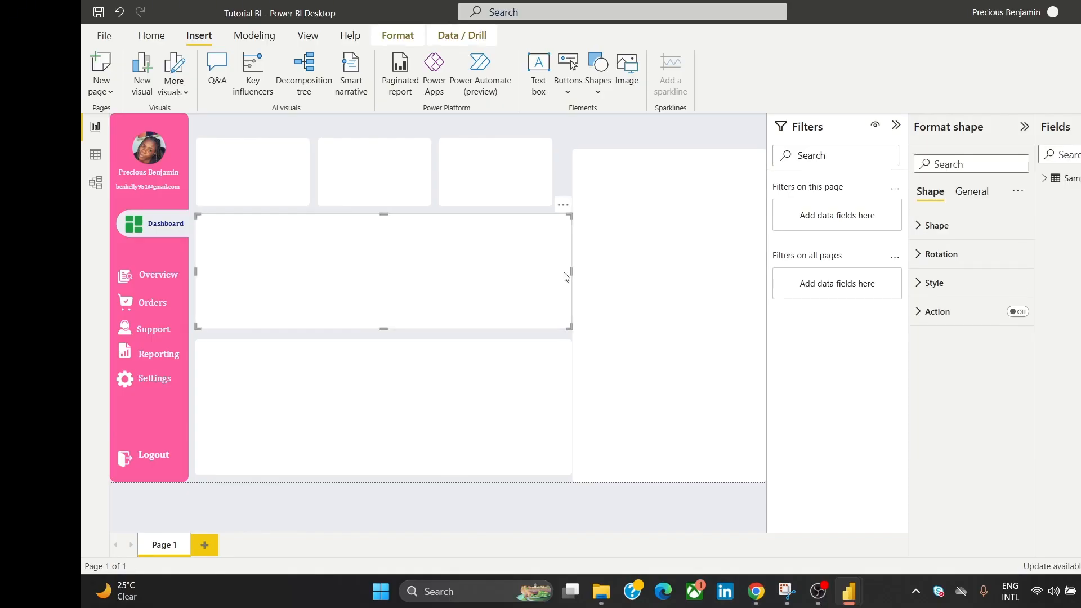
pyautogui.moveTo(564, 272); pyautogui.dragTo(553, 272)
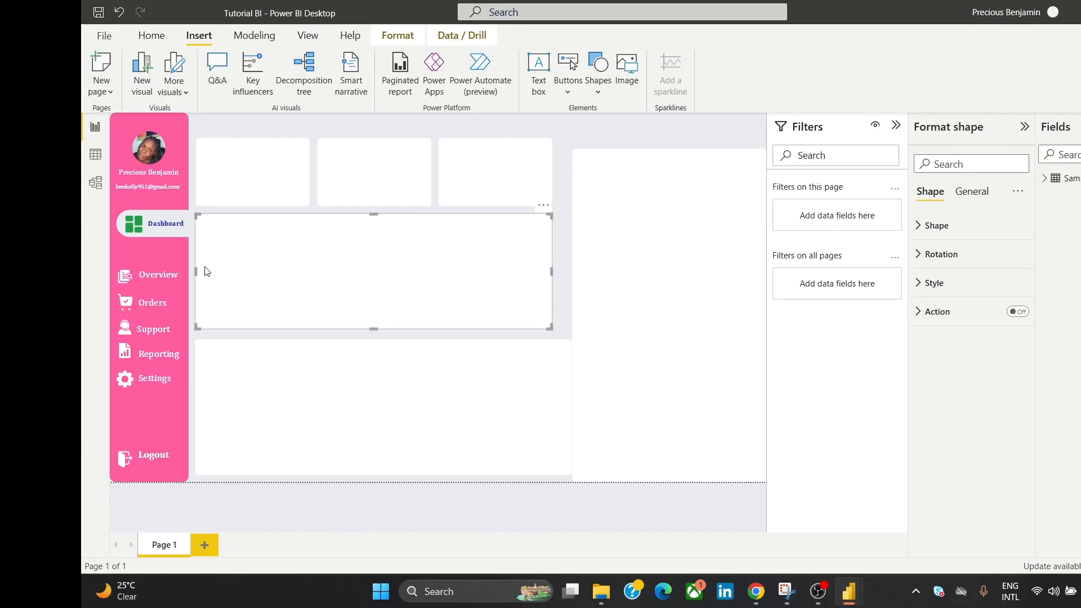
pyautogui.click(417, 397)
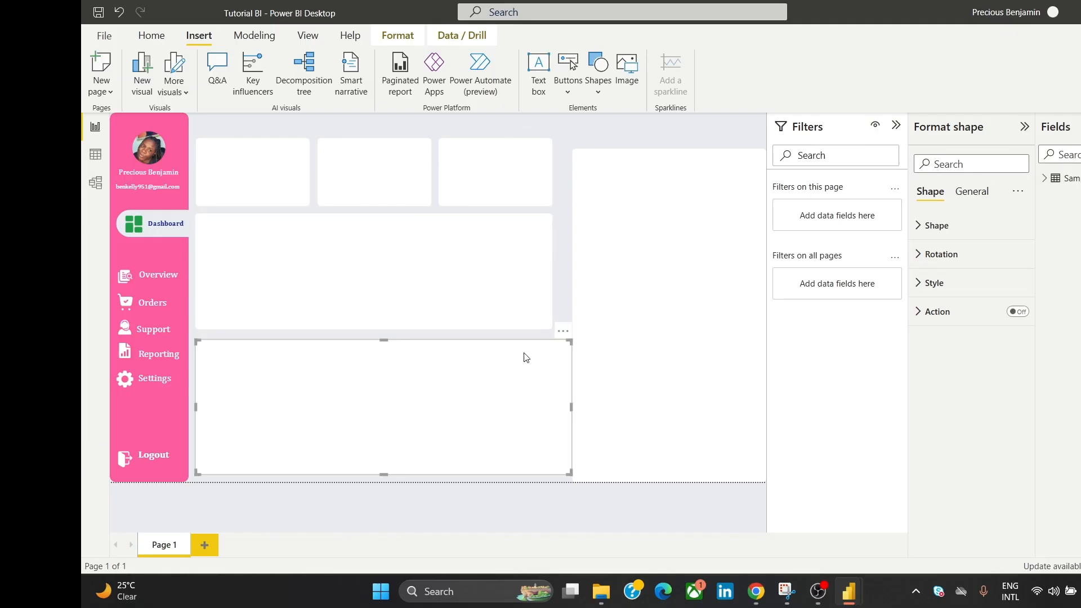
pyautogui.click(562, 333)
pyautogui.click(588, 348)
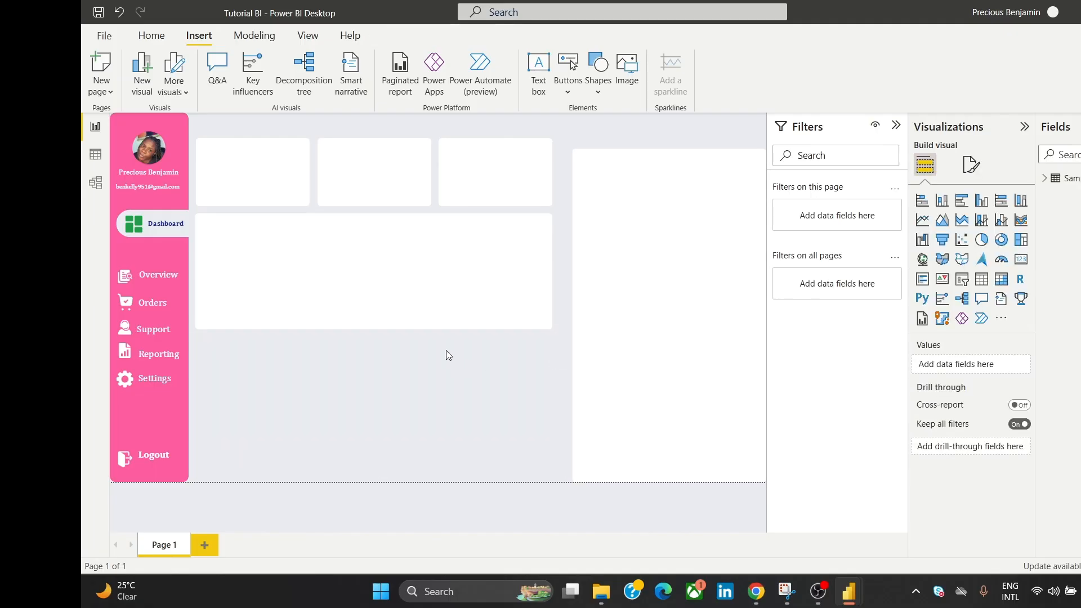
# Step: Make the middle panel slightly taller and place a duplicate of it directly beneath
pyautogui.click(421, 316)
pyautogui.moveTo(381, 329); pyautogui.dragTo(384, 336)
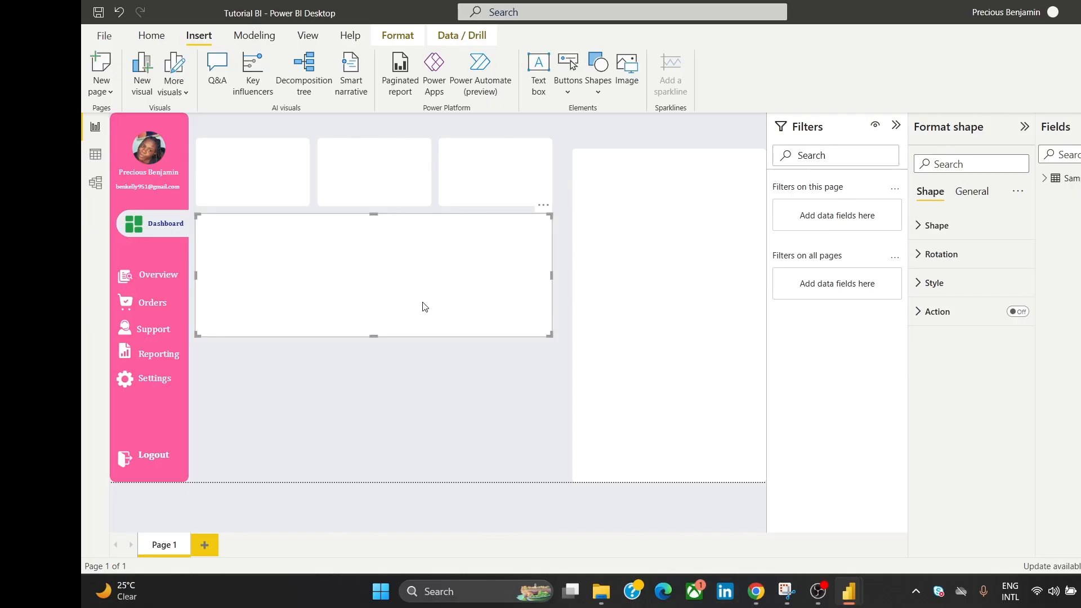
pyautogui.moveTo(424, 306); pyautogui.dragTo(415, 379)
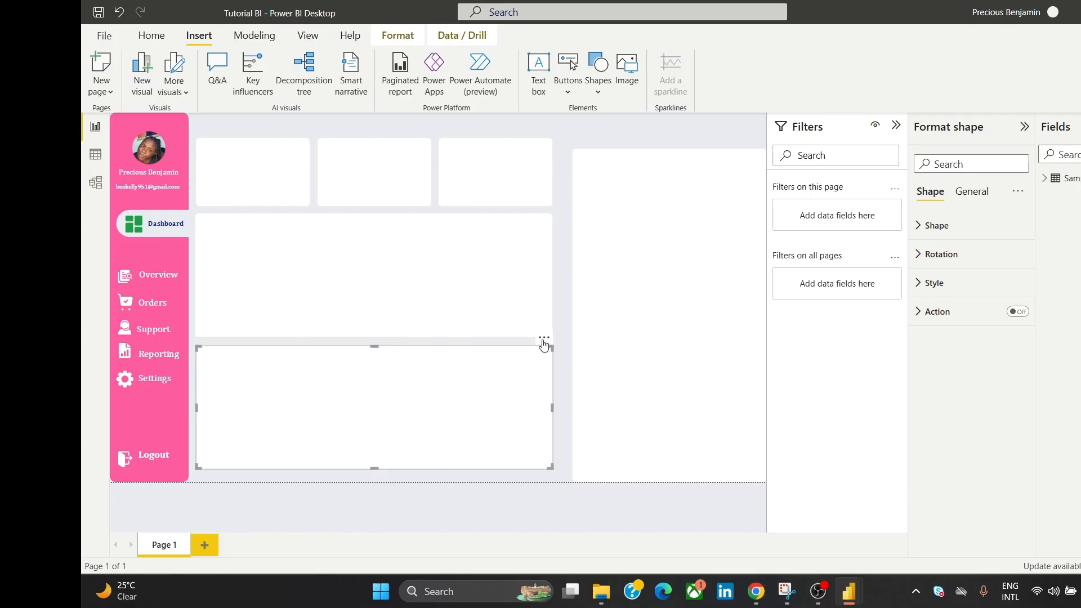
pyautogui.click(544, 337)
pyautogui.click(571, 354)
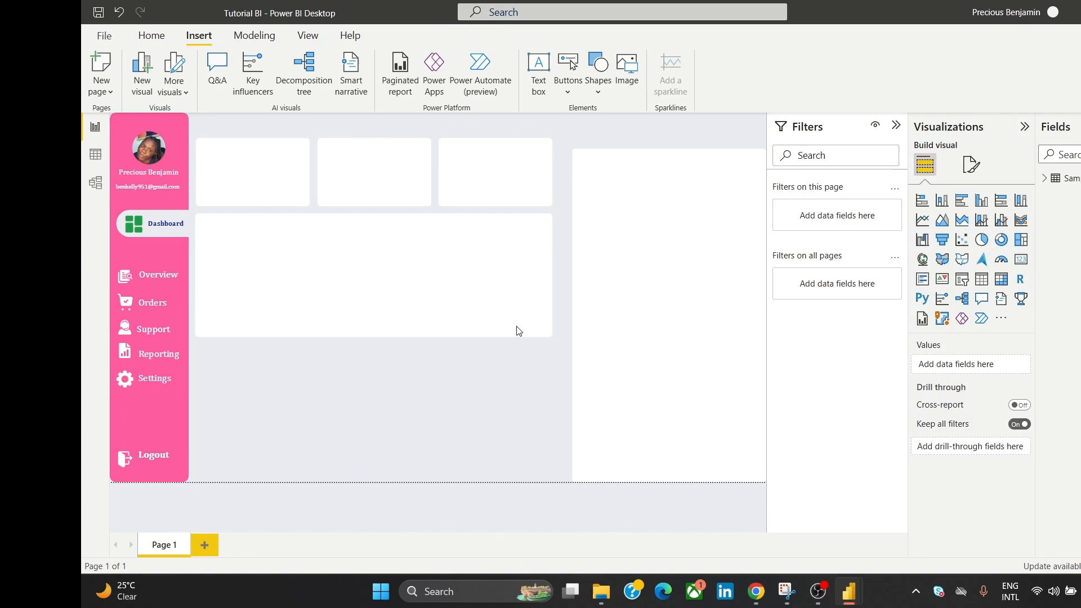
pyautogui.click(452, 302)
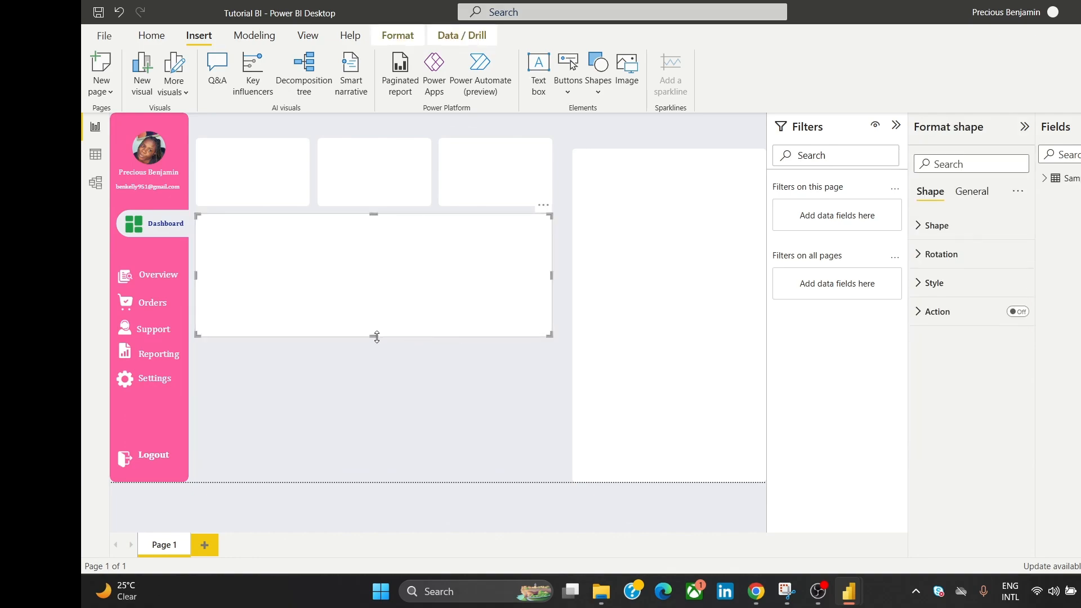
pyautogui.moveTo(374, 336); pyautogui.dragTo(380, 340)
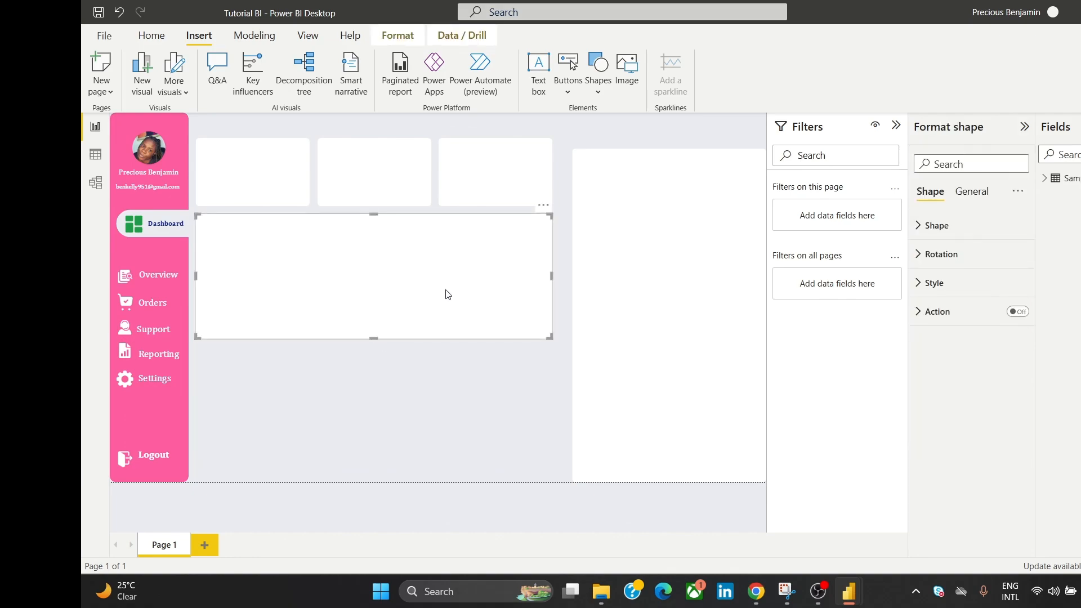
pyautogui.hotkey('ctrl', 'v')
pyautogui.moveTo(442, 277); pyautogui.dragTo(437, 400)
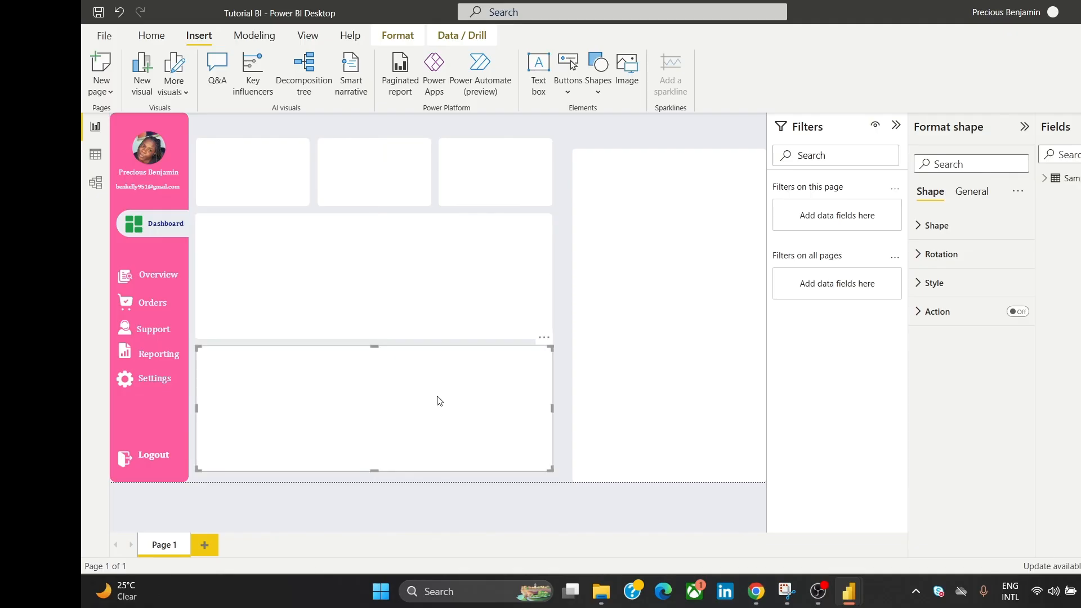
# Step: Shift the tall right panel left and widen it toward the left column
pyautogui.click(596, 143)
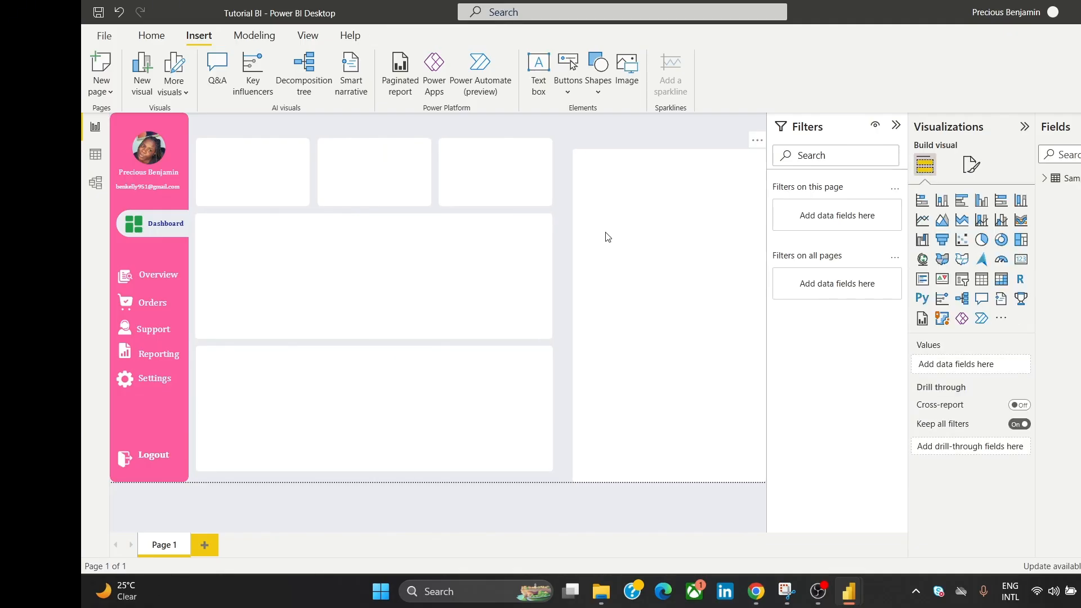
pyautogui.click(613, 237)
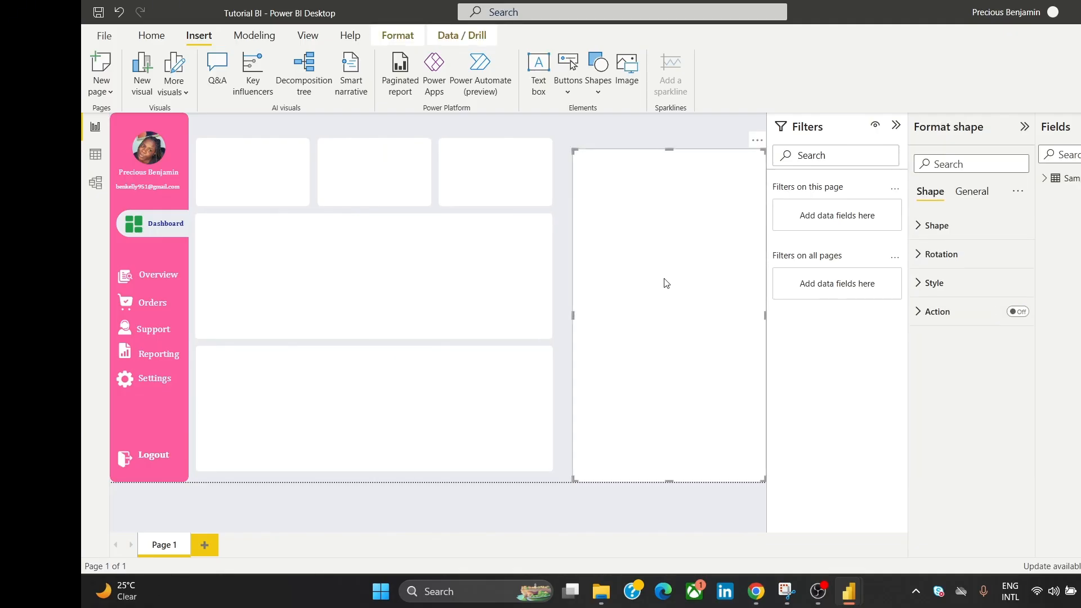
pyautogui.moveTo(665, 278); pyautogui.dragTo(658, 282)
pyautogui.press('Left')
pyautogui.press('Left')
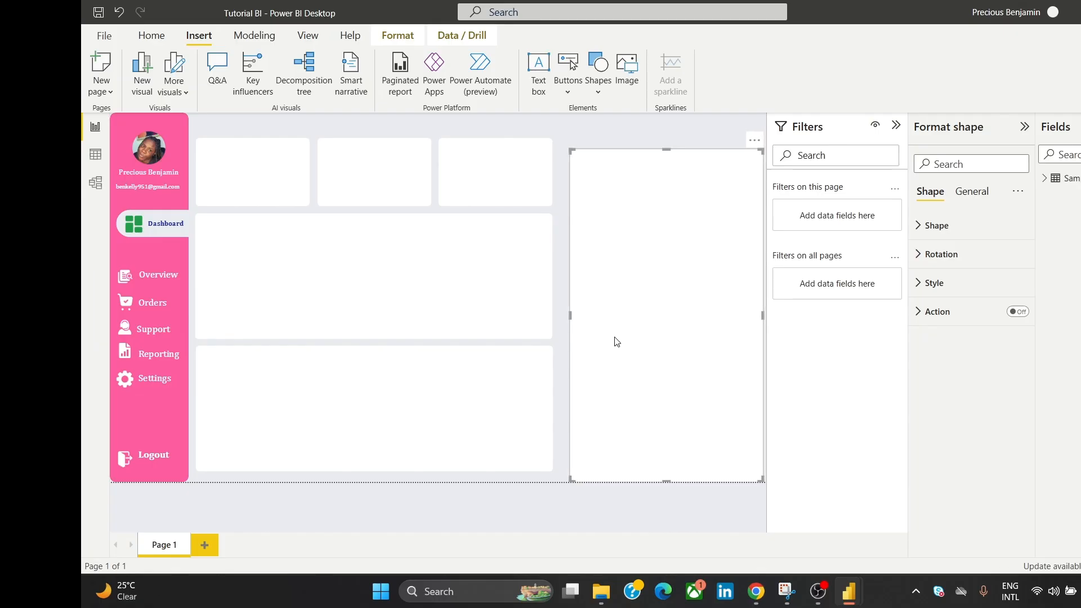
pyautogui.moveTo(570, 315); pyautogui.dragTo(562, 319)
# Step: Delete the bottom-left panel and stretch the middle panel down to the canvas bottom
pyautogui.click(505, 380)
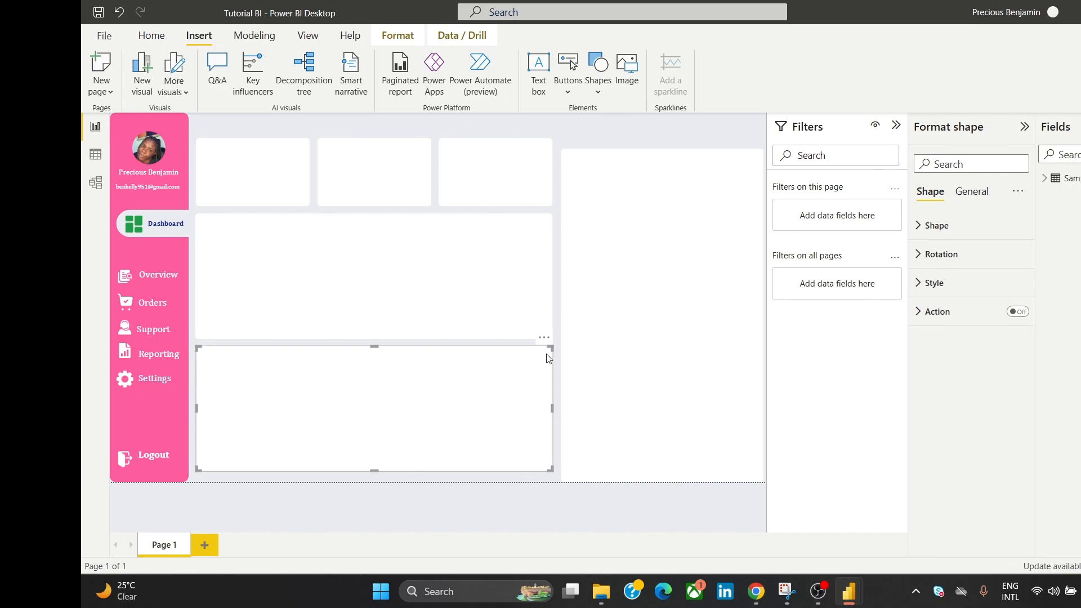
pyautogui.click(544, 338)
pyautogui.click(576, 354)
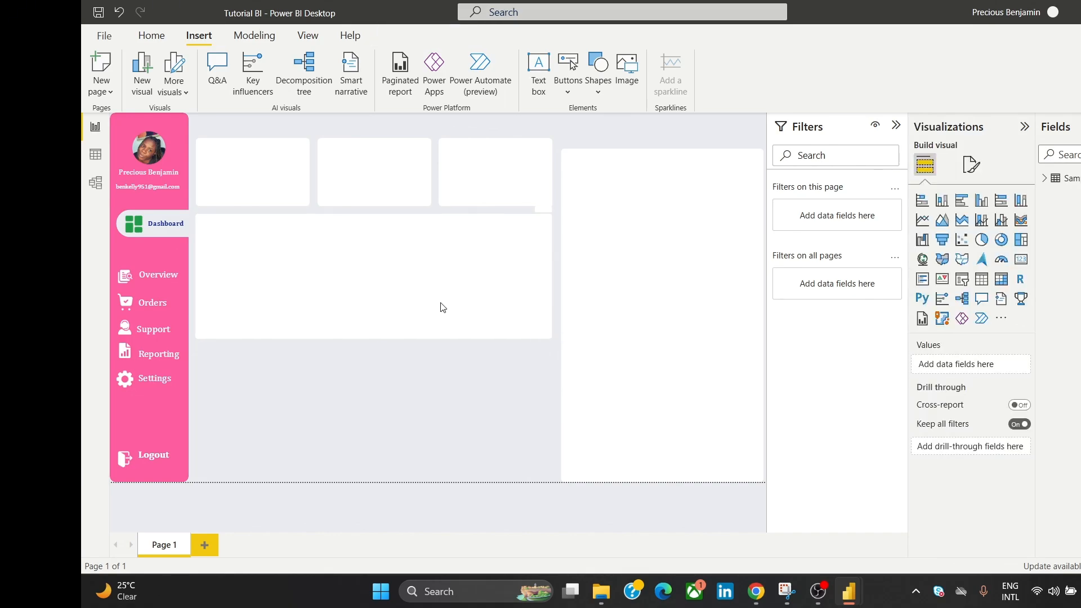
pyautogui.click(441, 306)
pyautogui.moveTo(370, 338); pyautogui.dragTo(422, 428)
pyautogui.click(640, 131)
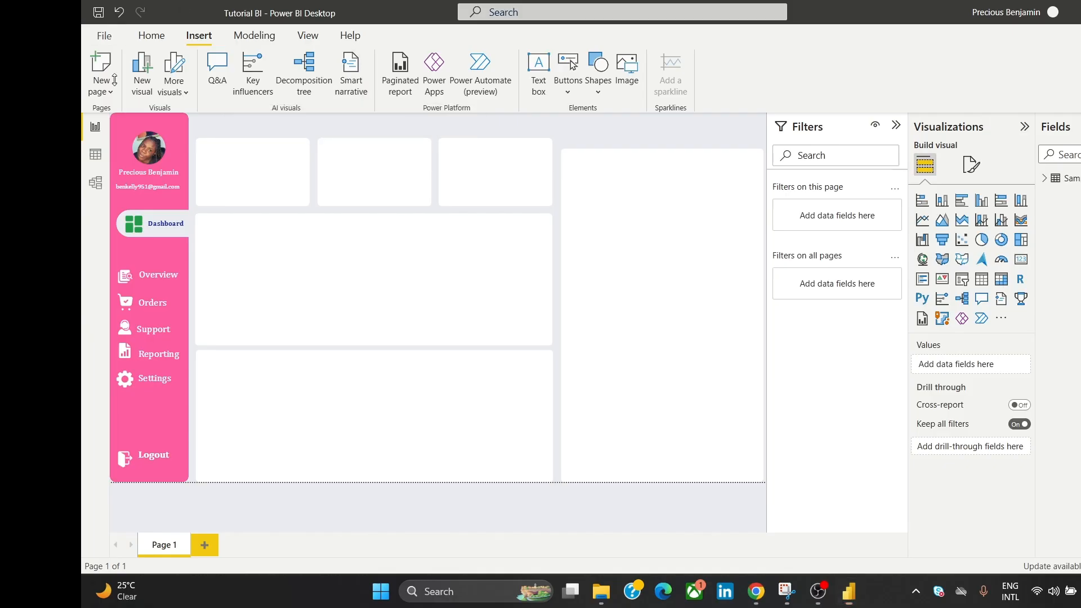
pyautogui.click(159, 33)
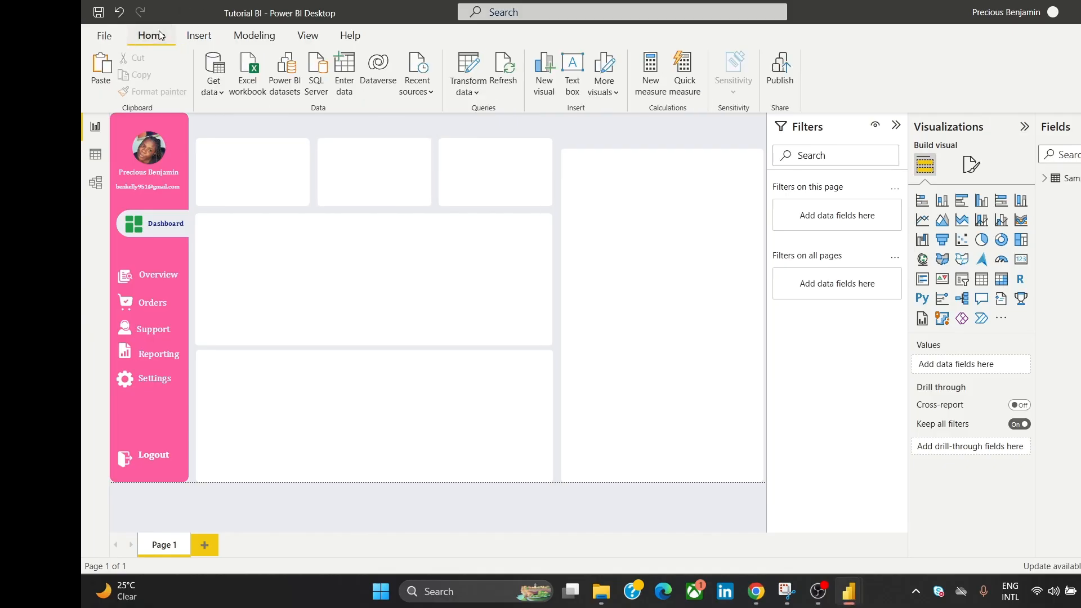
# Step: Create a Total Sales measure defined as SUM('Sample - Superstore'[Sales])
pyautogui.click(651, 63)
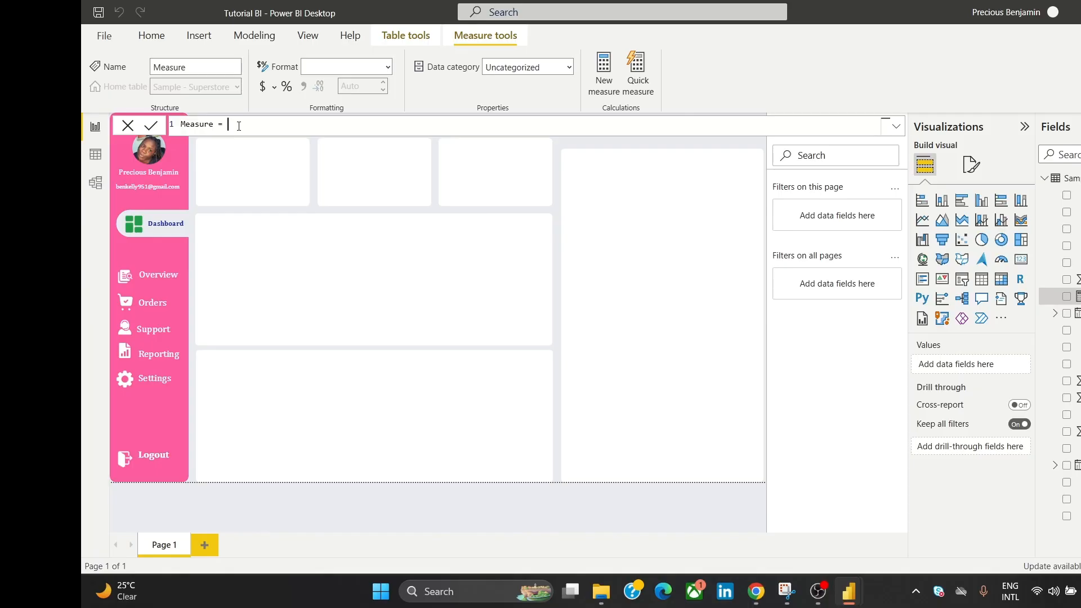
pyautogui.hotkey('ctrl', 'a')
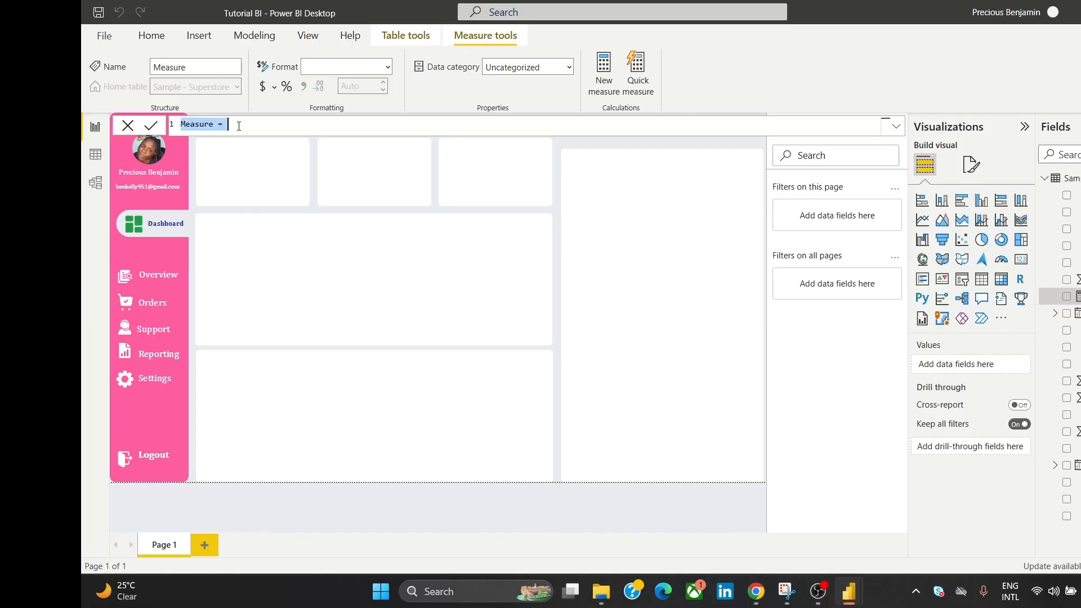
pyautogui.write('Tota')
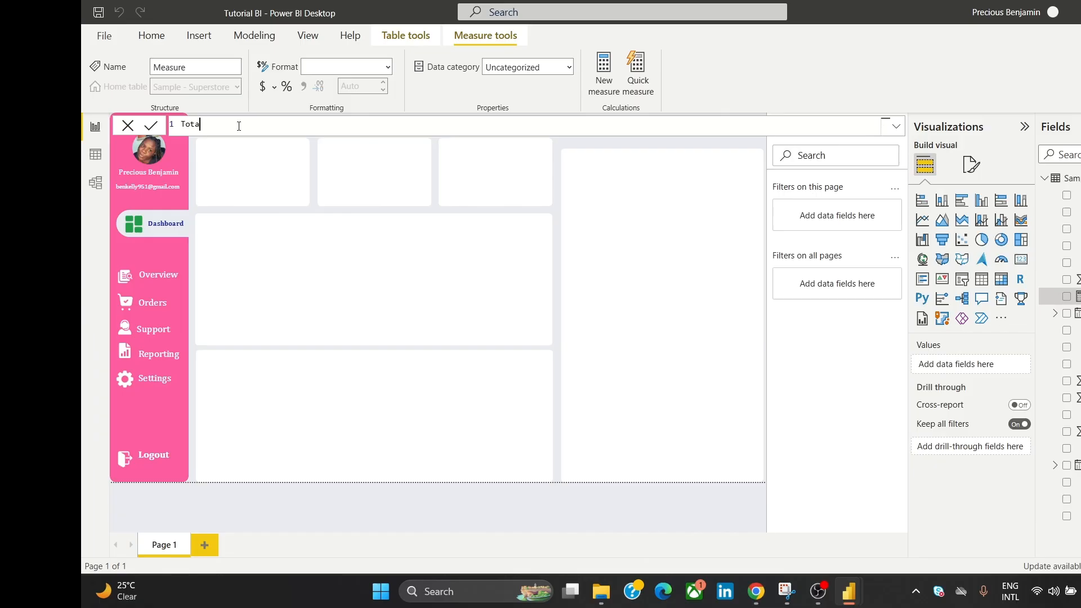
pyautogui.write('l Sales = SUM')
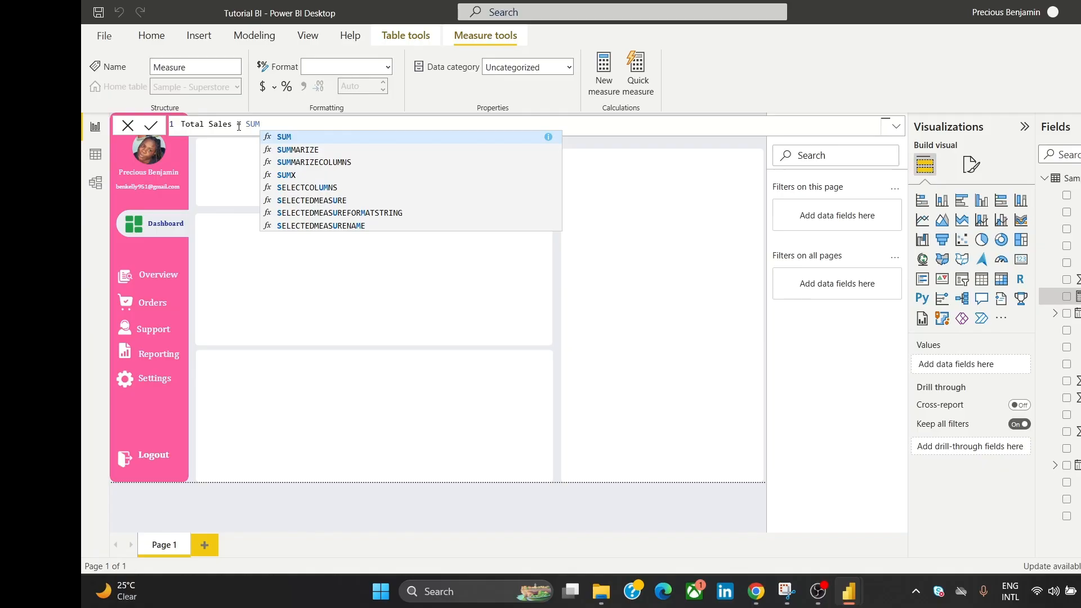
pyautogui.write('(')
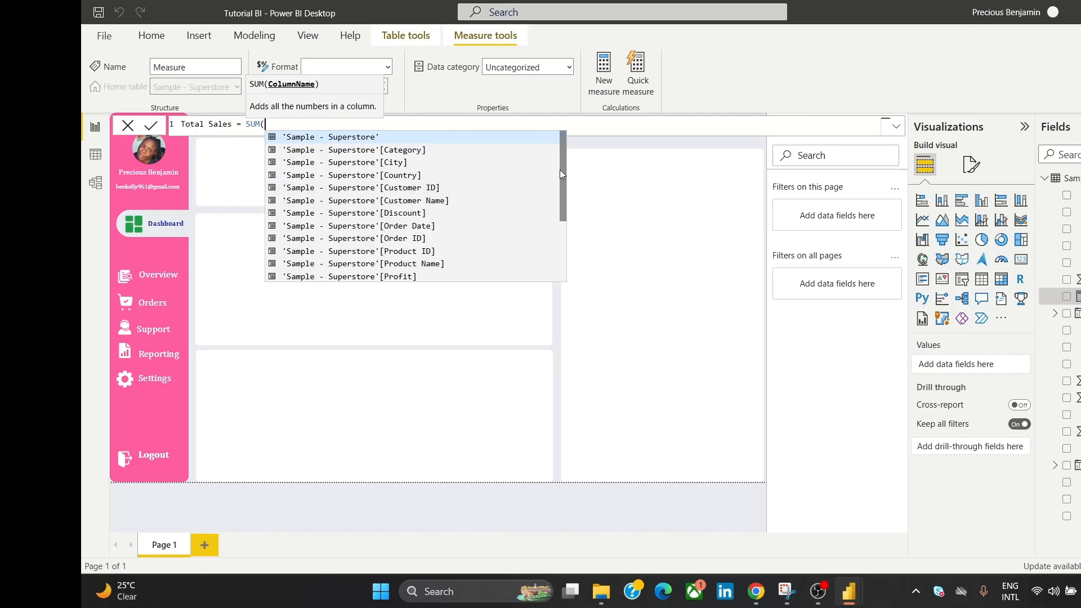
pyautogui.moveTo(562, 172); pyautogui.dragTo(565, 224)
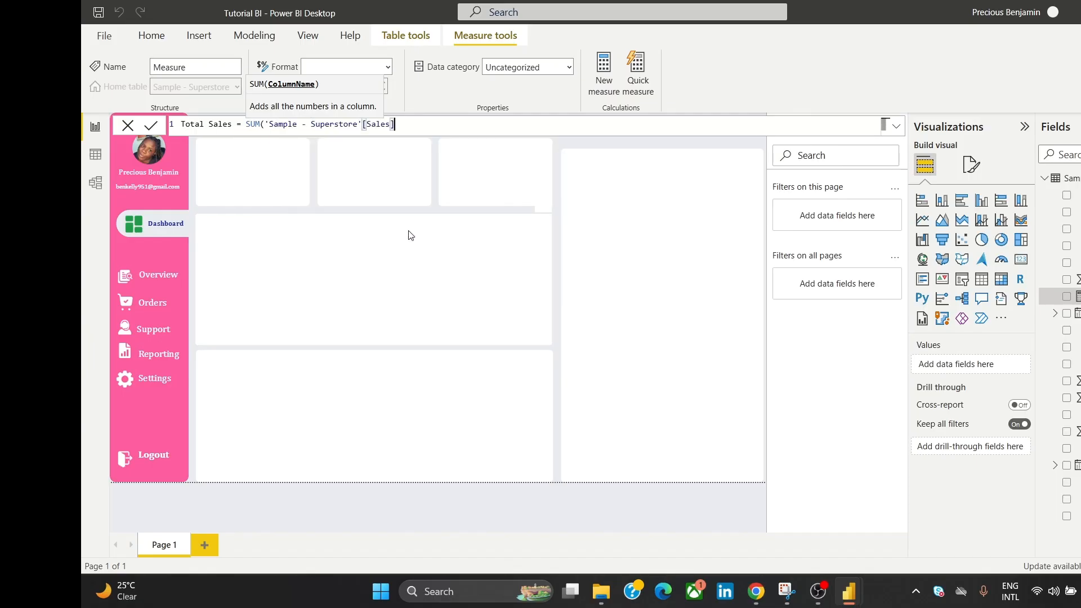
pyautogui.click(408, 235)
pyautogui.write(')')
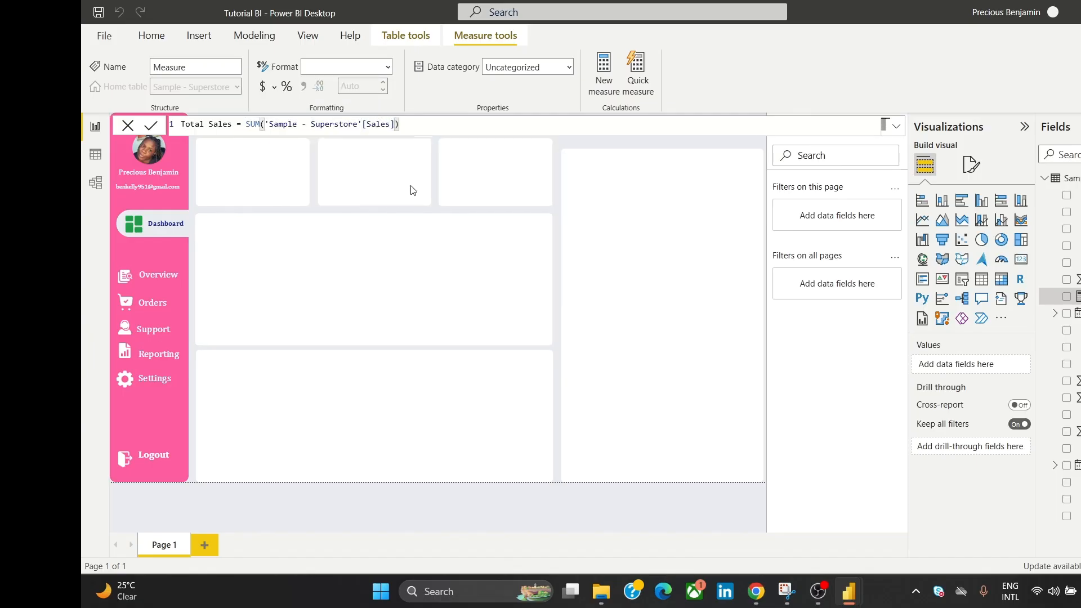
pyautogui.click(151, 128)
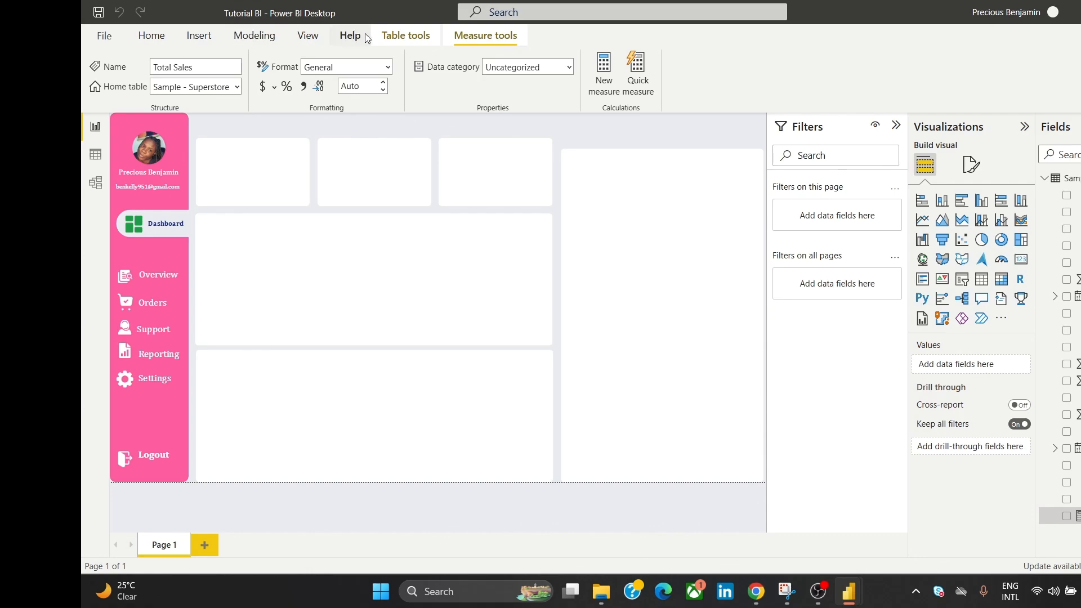
pyautogui.click(172, 36)
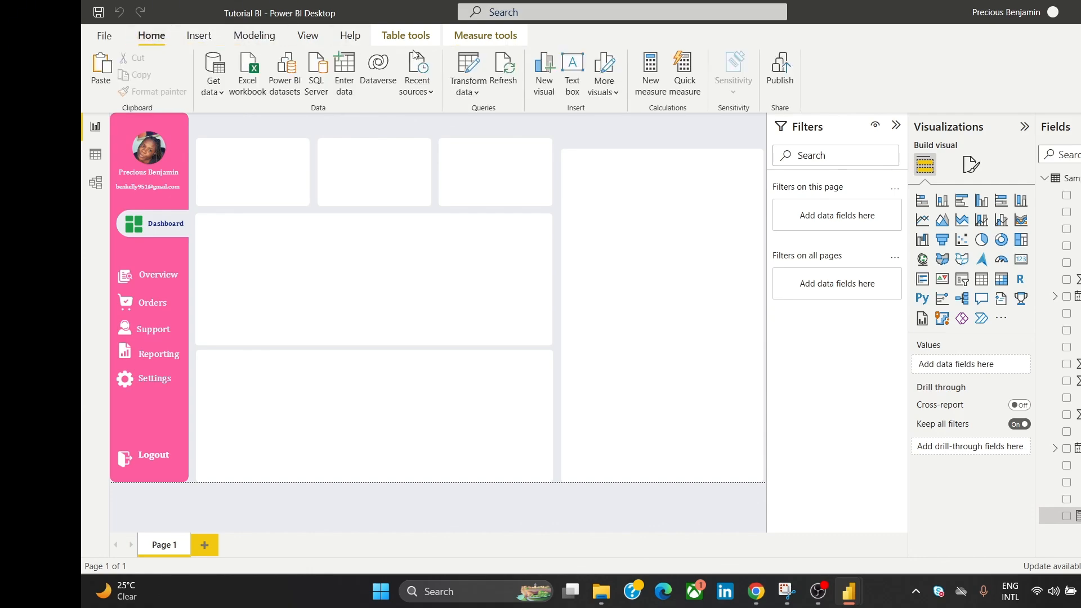
# Step: Create an Avg. Discount measure defined as AVERAGE('Sample - Superstore'[Discount])
pyautogui.click(648, 76)
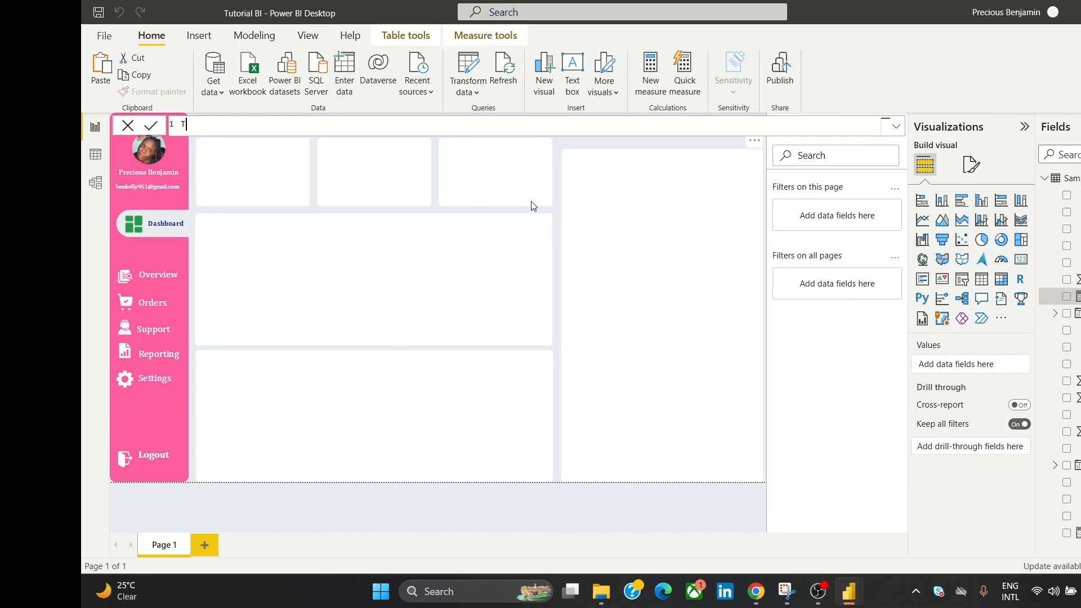
pyautogui.write('T')
pyautogui.write('vg')
pyautogui.write('. Dis')
pyautogui.press('BackSpace')
pyautogui.press('BackSpace')
pyautogui.write('iscount = AV')
pyautogui.click(375, 141)
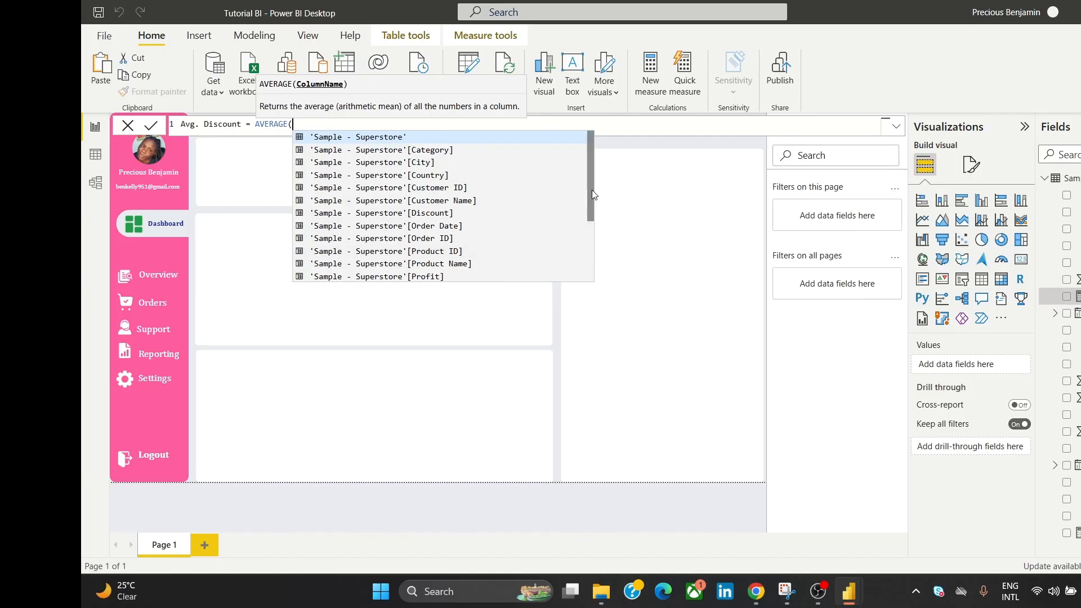
pyautogui.moveTo(595, 194); pyautogui.dragTo(589, 219)
pyautogui.click(432, 162)
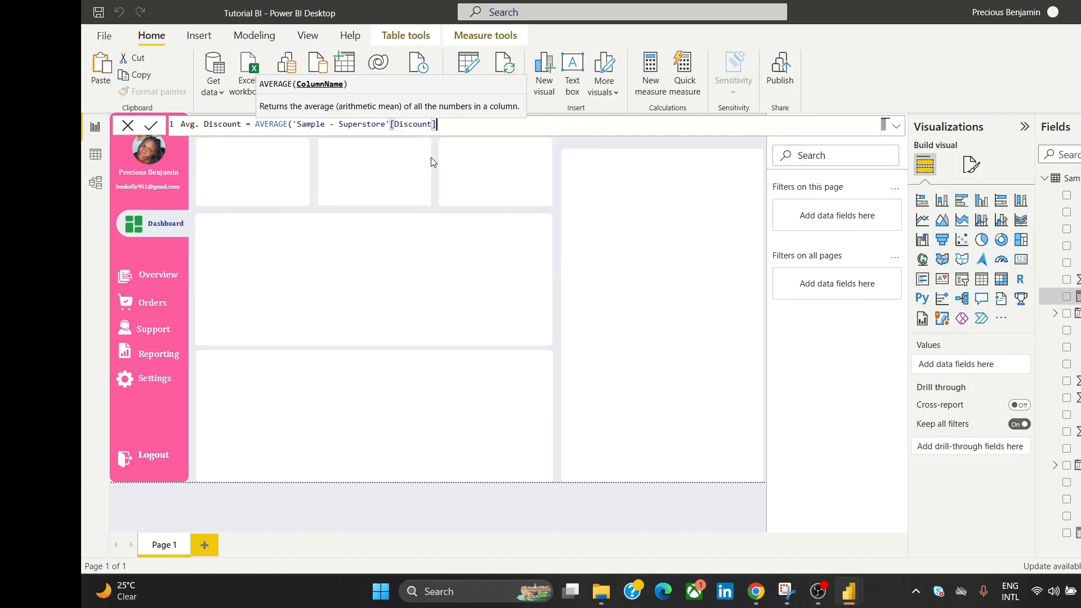
pyautogui.write(')')
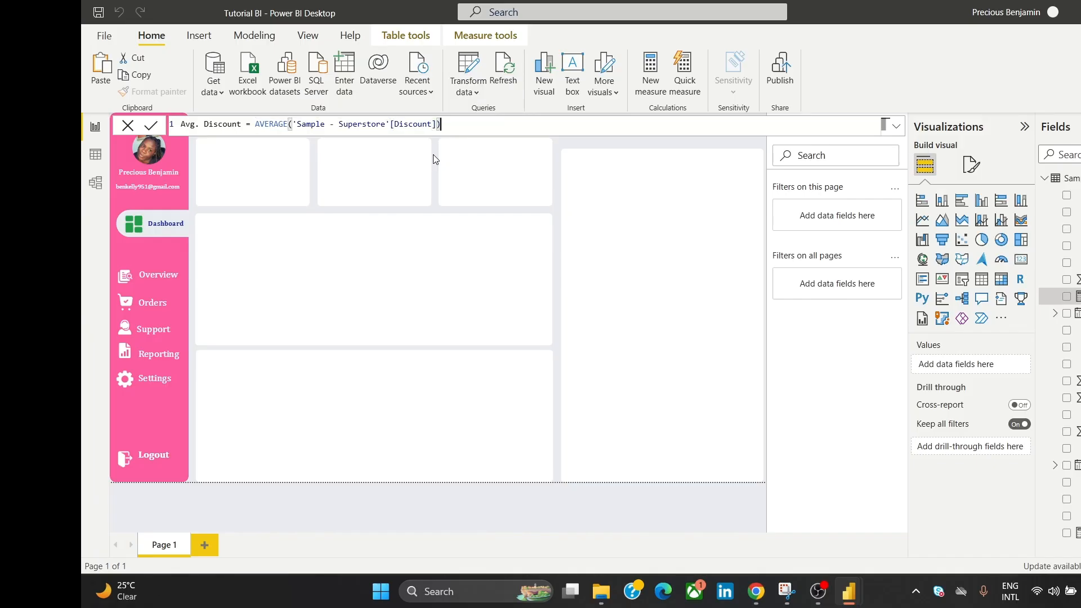
pyautogui.click(152, 129)
# Step: Create an Order Count measure as COUNTROWS('Sample - Superstore') and close the formula bar
pyautogui.click(608, 506)
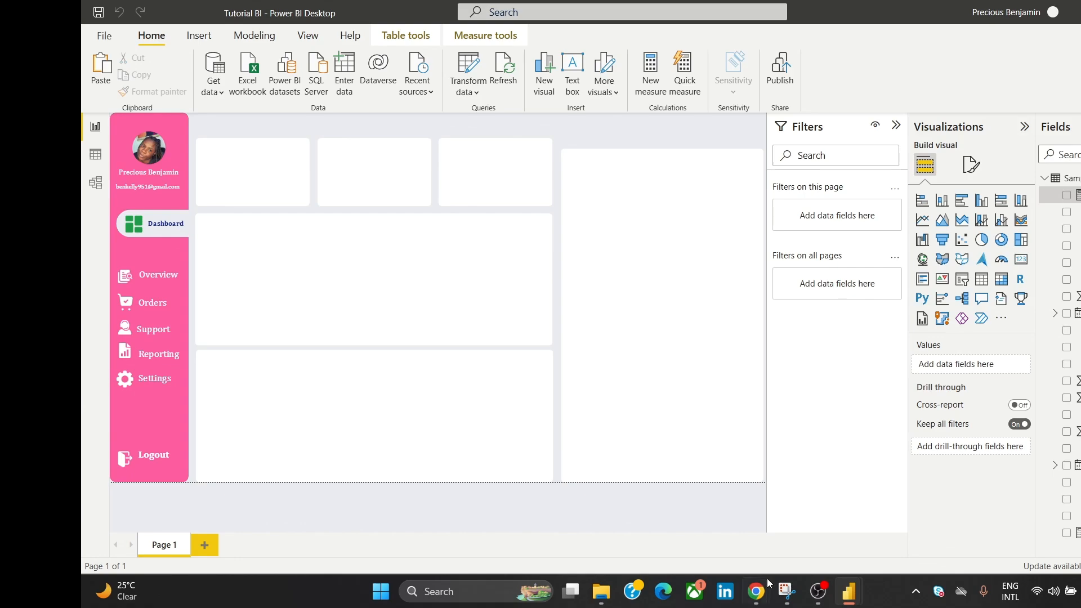
pyautogui.moveTo(768, 591)
pyautogui.moveTo(808, 529)
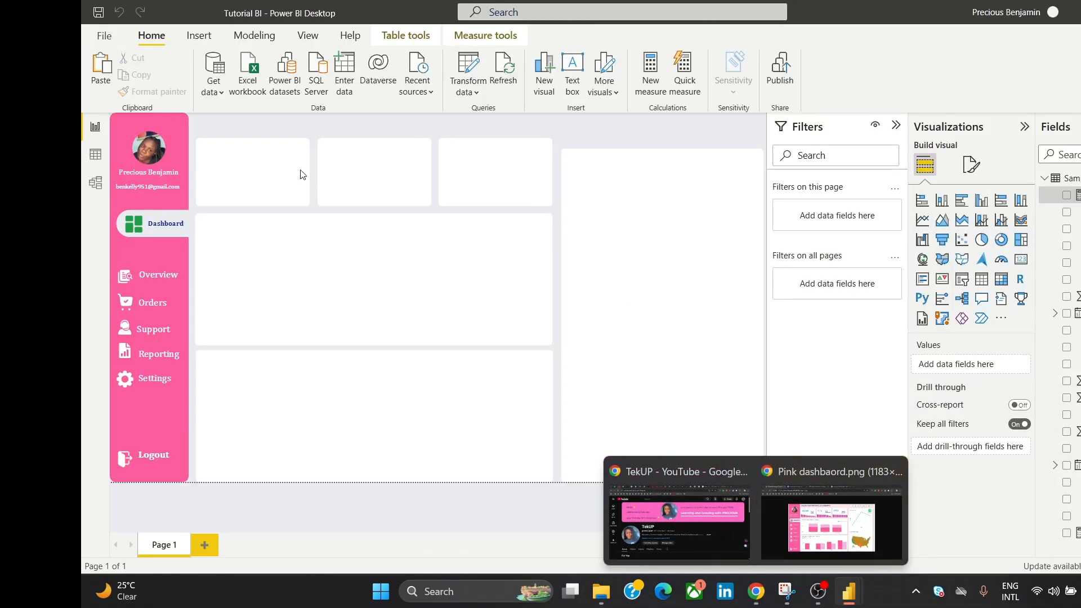
pyautogui.click(650, 68)
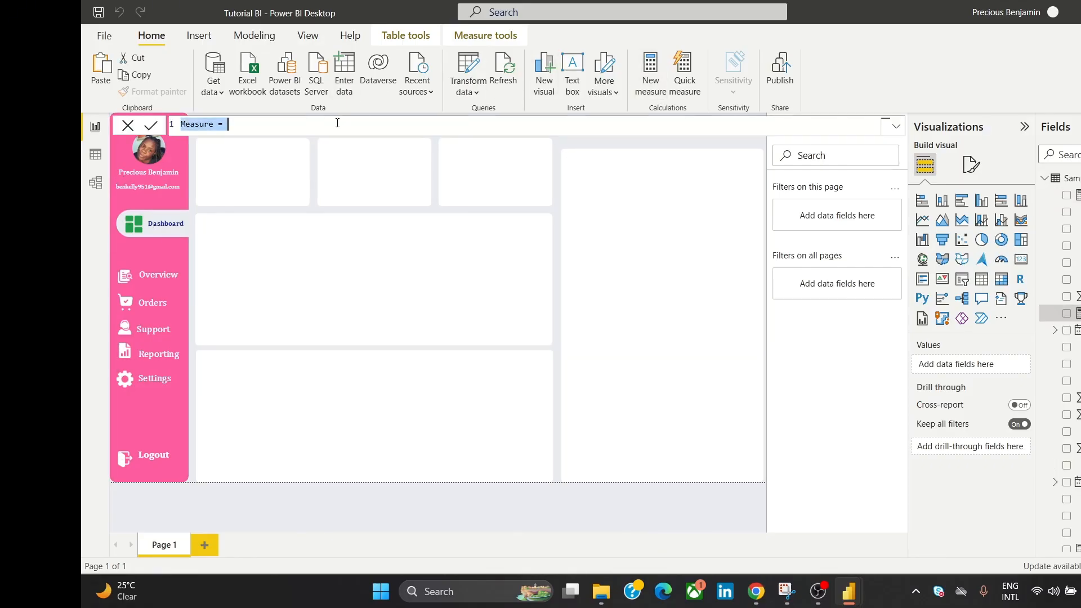
pyautogui.write('Or')
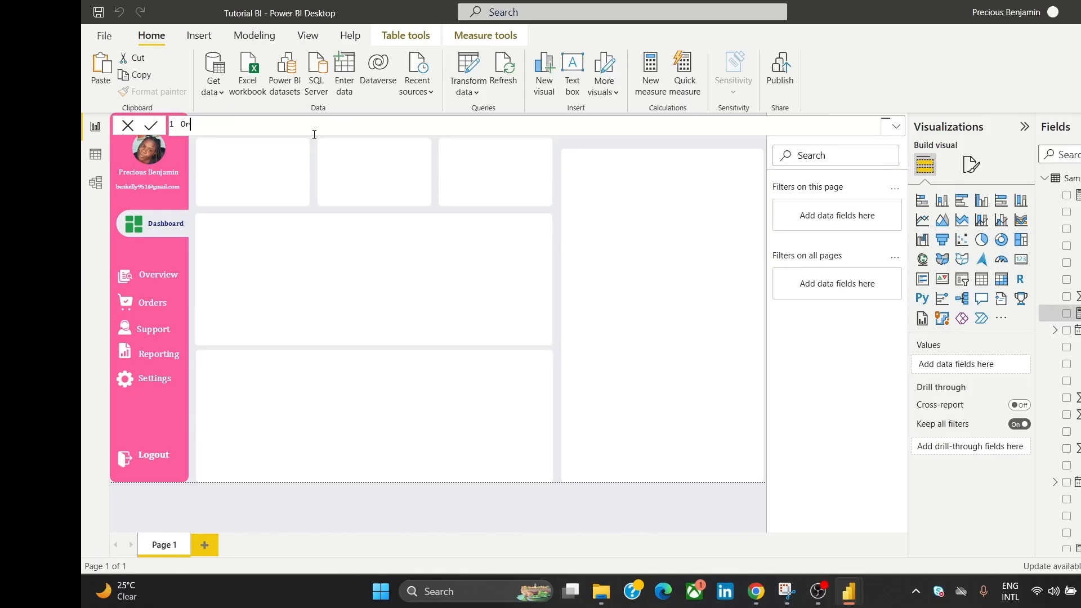
pyautogui.write('der Count = COUN')
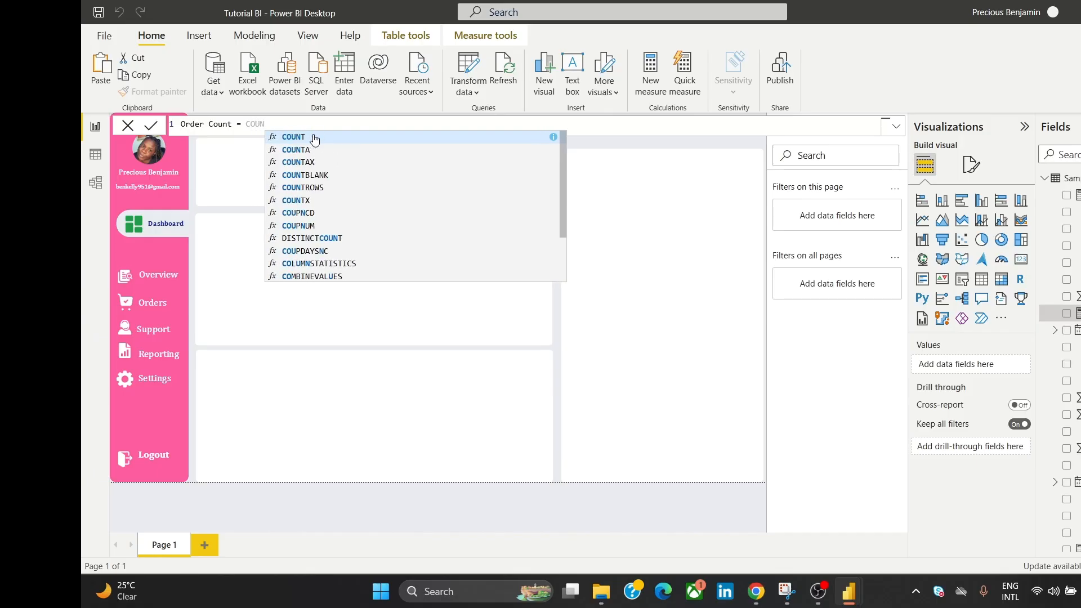
pyautogui.write('TRO')
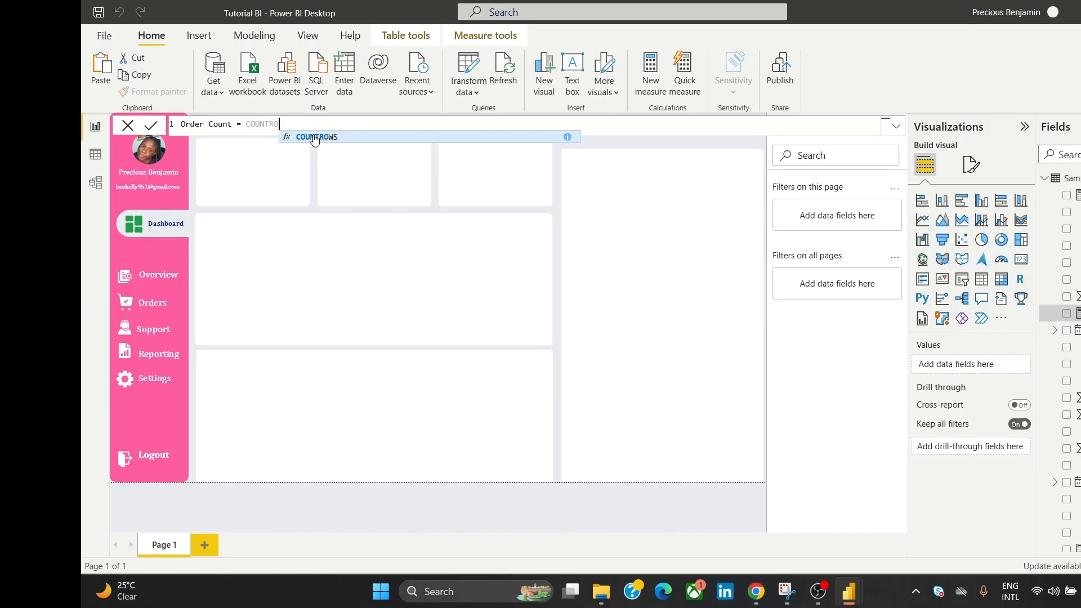
pyautogui.click(315, 139)
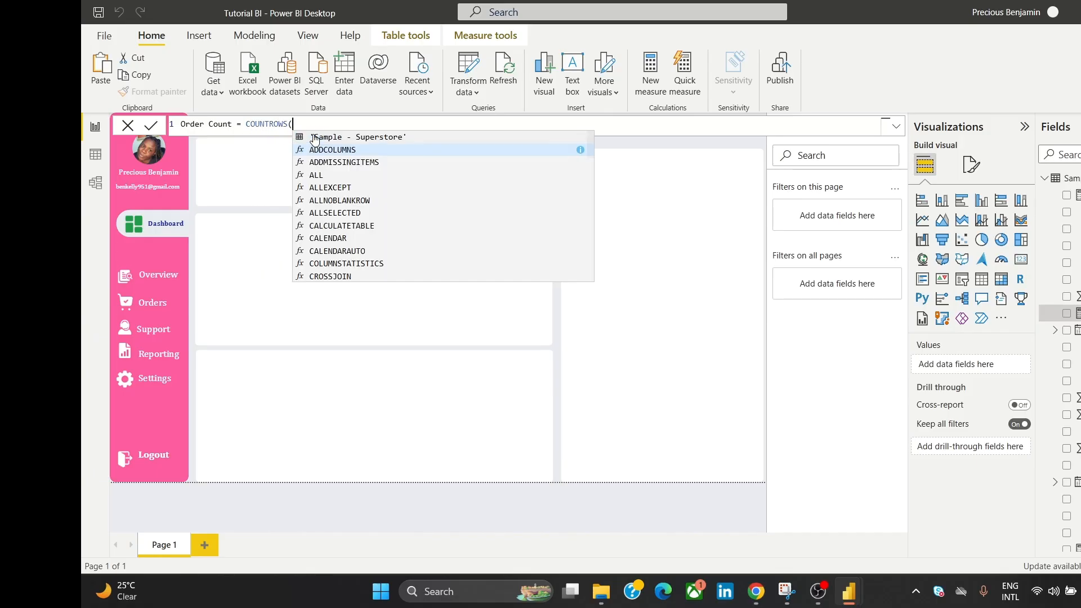
pyautogui.click(384, 138)
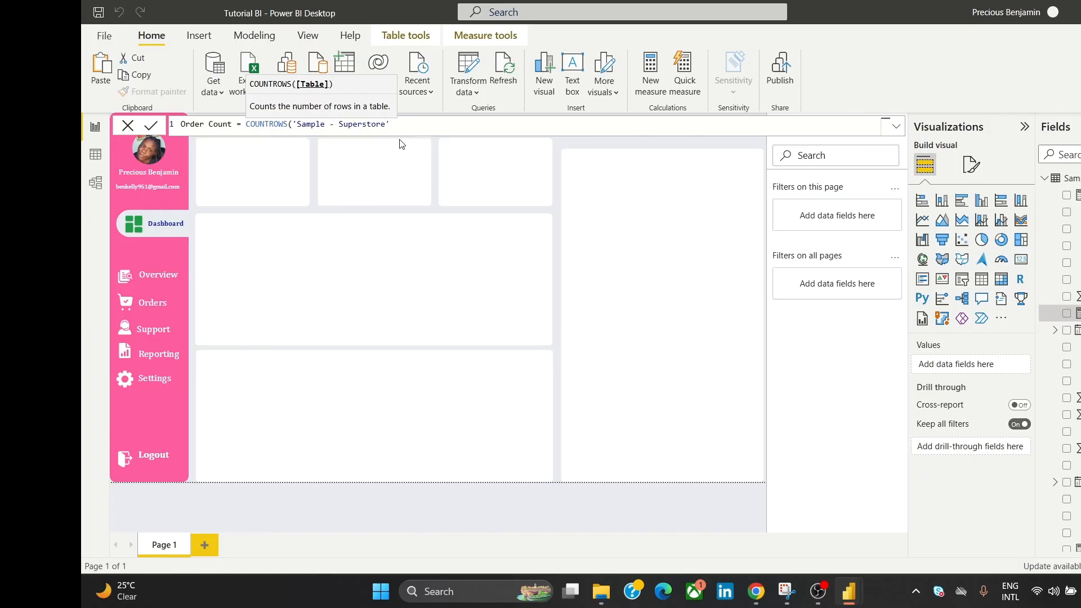
pyautogui.write(')')
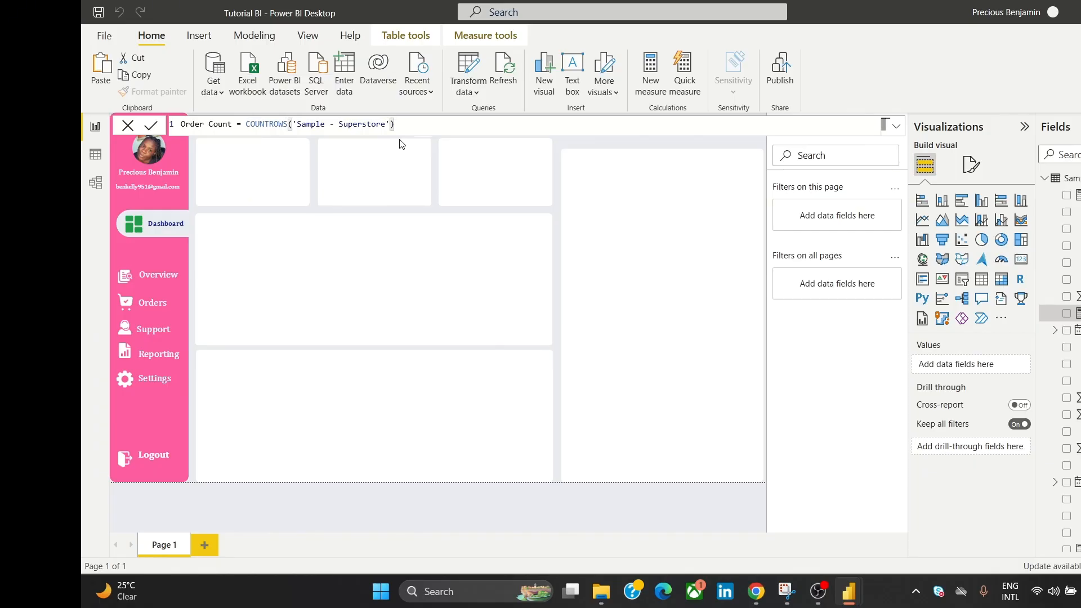
pyautogui.click(153, 128)
pyautogui.click(127, 126)
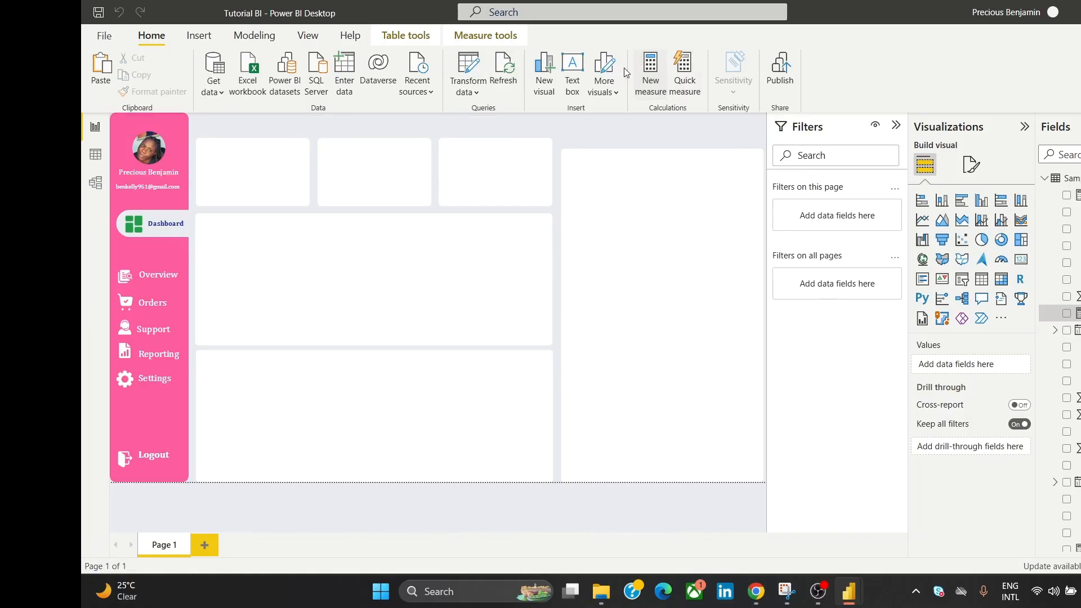
# Step: Add a Total Profit measure as SUM('Sample - Superstore'[Profit]) and close the formula bar
pyautogui.click(648, 72)
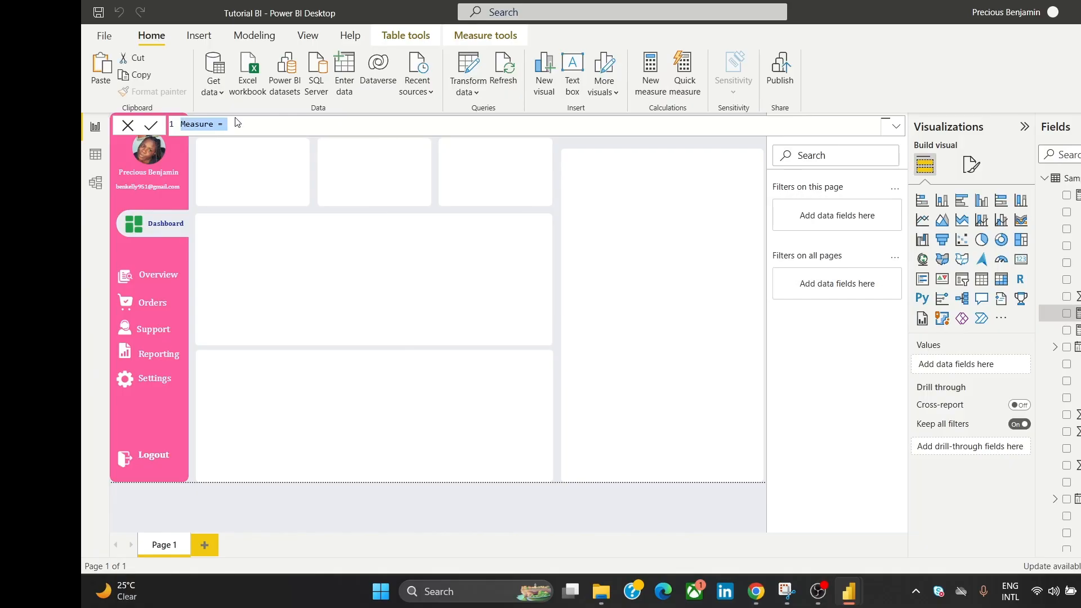
pyautogui.write('Total Profit = SUM(')
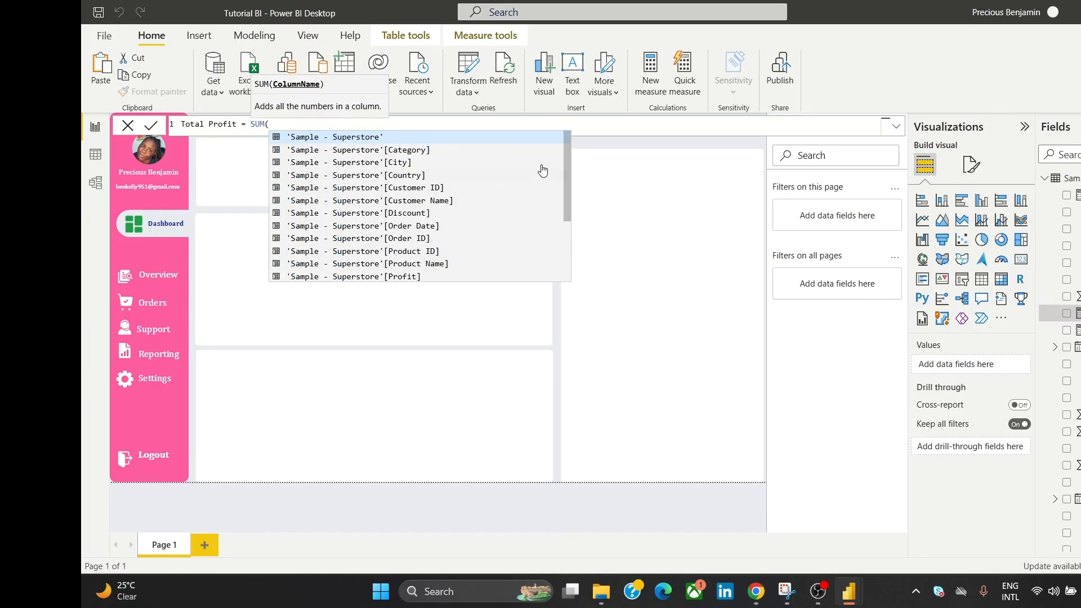
pyautogui.moveTo(567, 150); pyautogui.dragTo(560, 228)
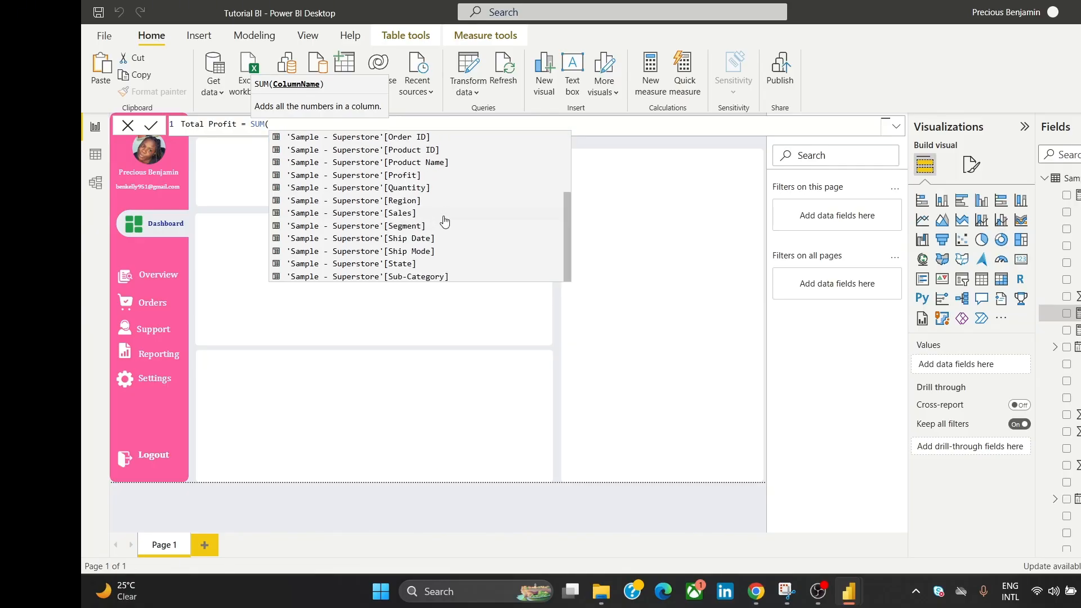
pyautogui.click(425, 175)
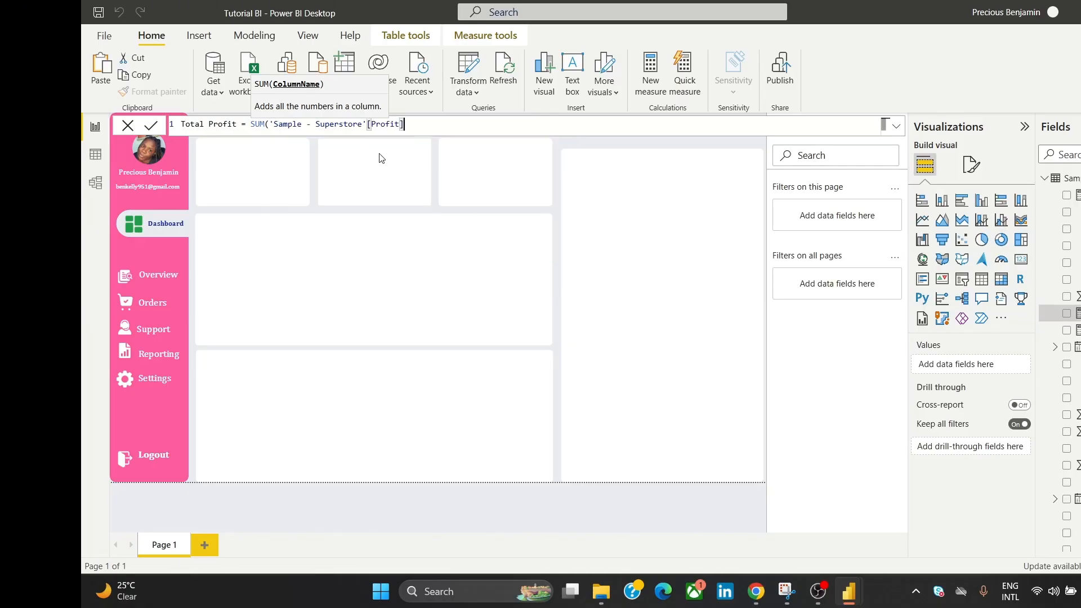
pyautogui.write(')')
pyautogui.click(154, 127)
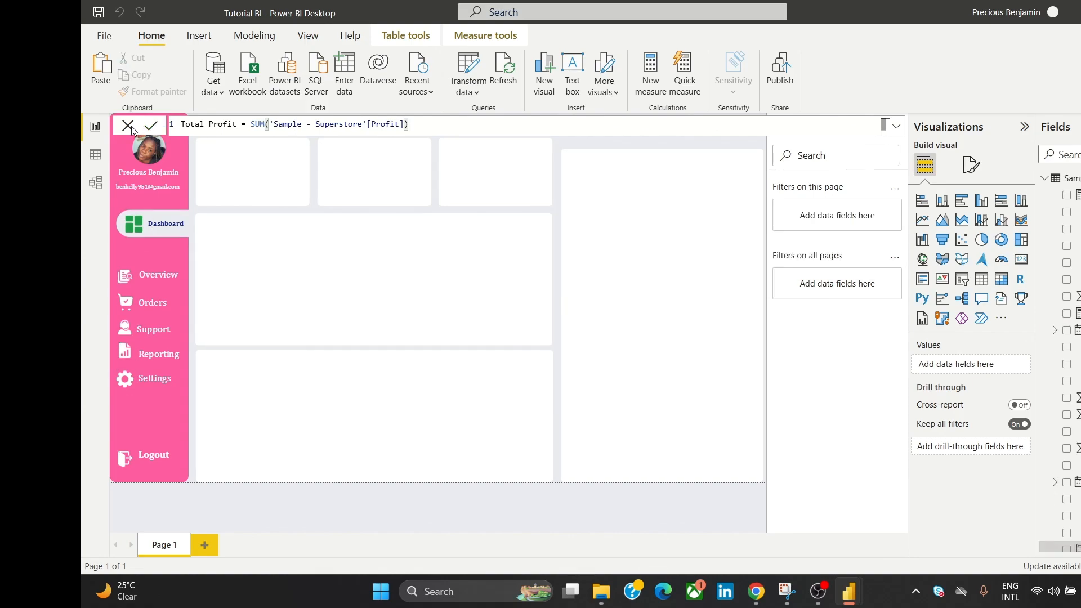
pyautogui.click(130, 127)
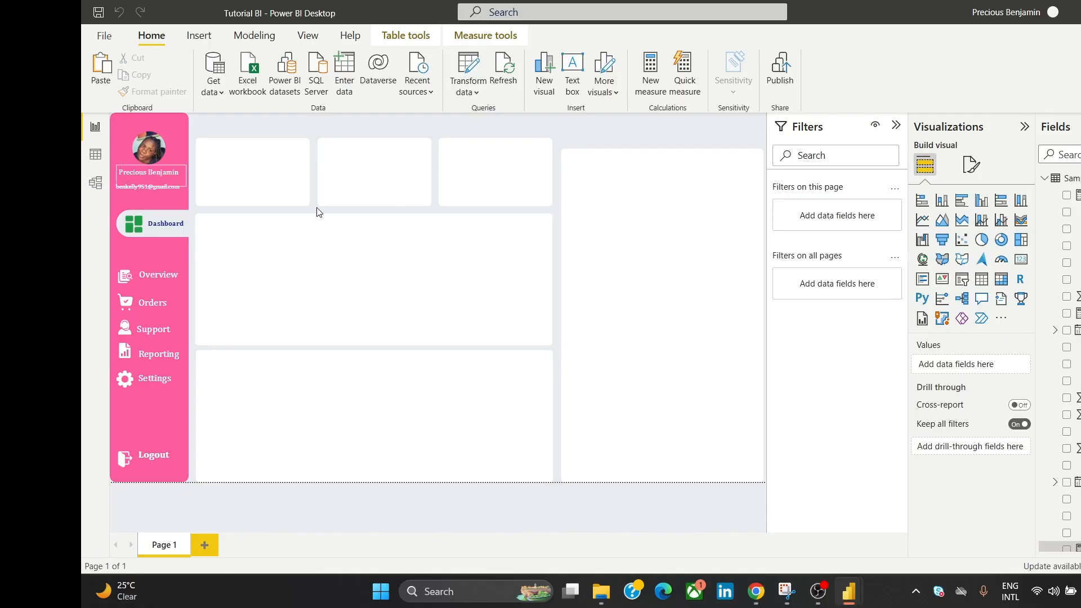
pyautogui.click(407, 254)
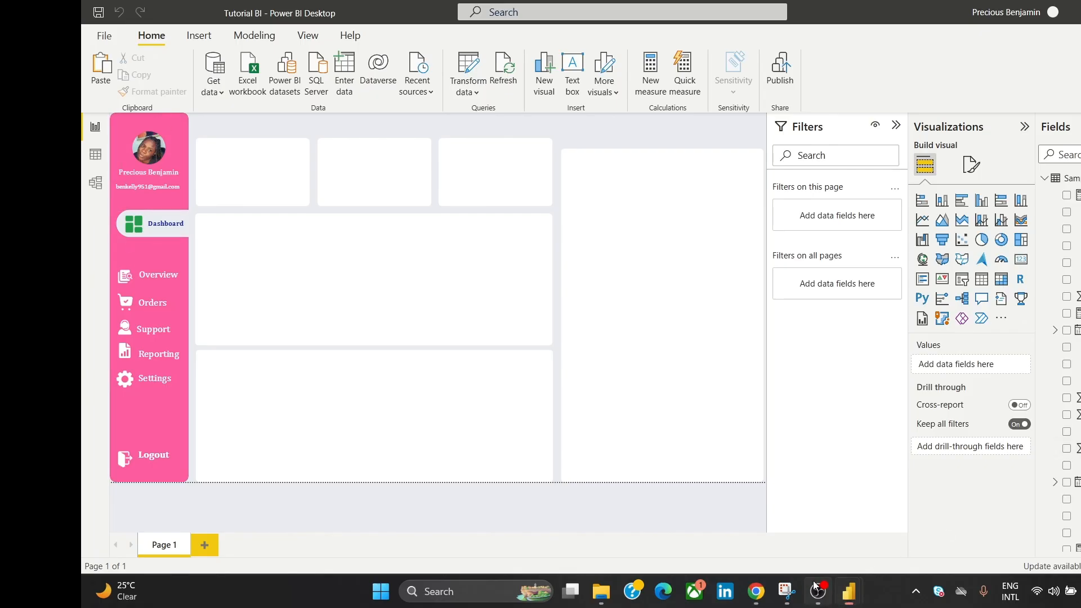
# Step: Select the OrderYearMonth formula line in the Tutorial Files notes, then return to Tutorial BI
pyautogui.moveTo(756, 591)
pyautogui.click(812, 542)
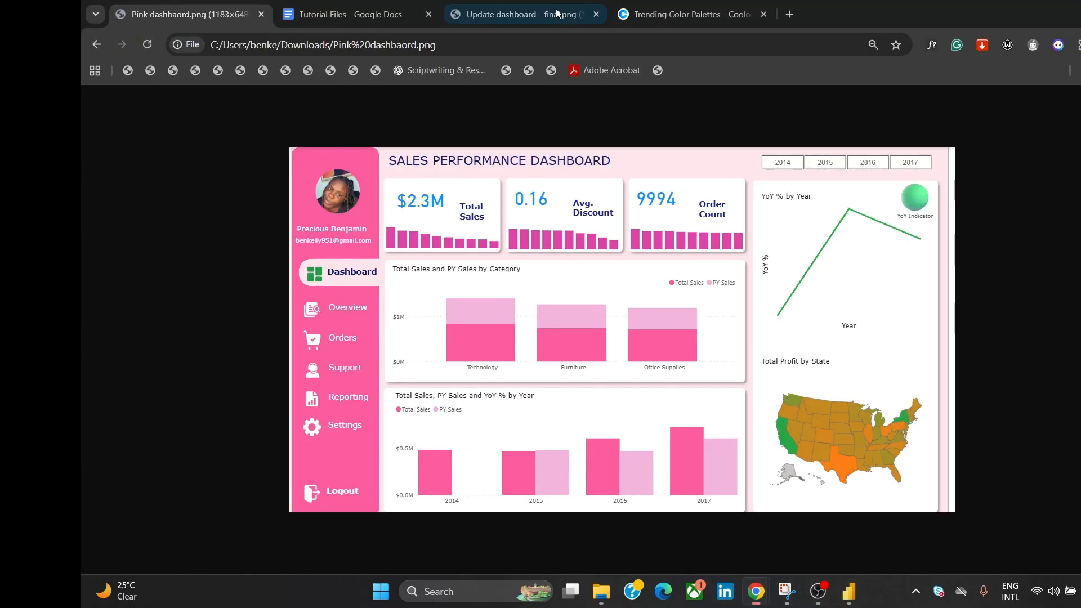
pyautogui.click(343, 16)
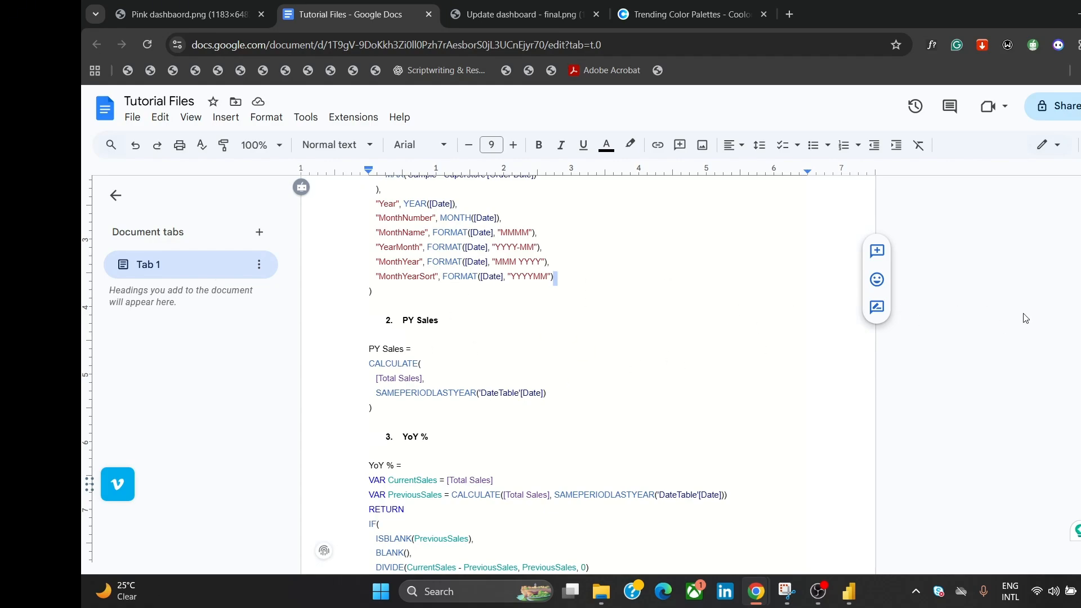
pyautogui.moveTo(1078, 285); pyautogui.dragTo(1070, 459)
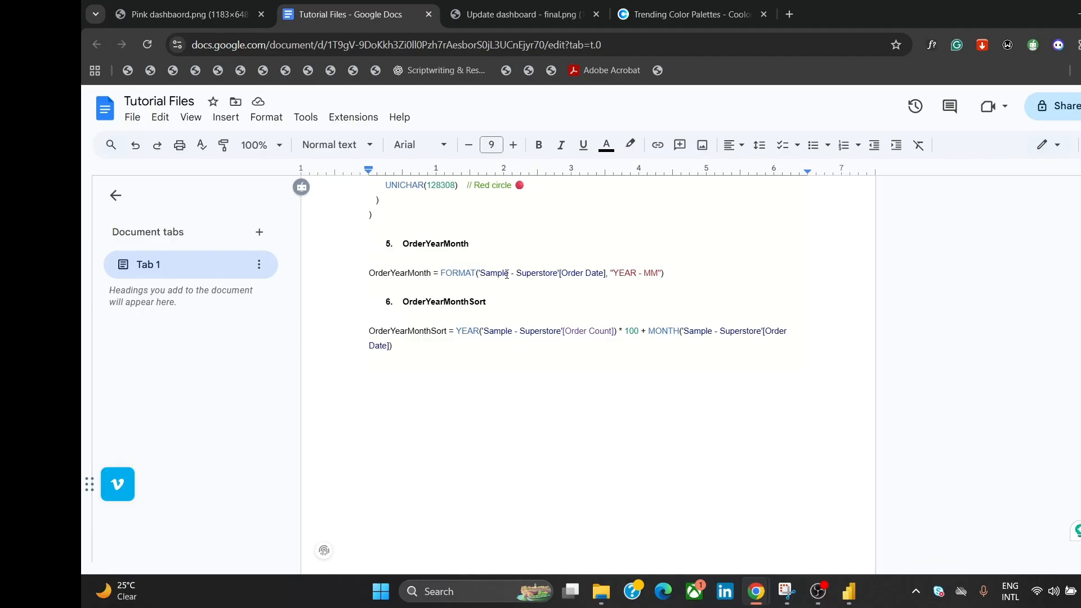
pyautogui.moveTo(670, 273); pyautogui.dragTo(369, 273)
pyautogui.hotkey('ctrl', 'c')
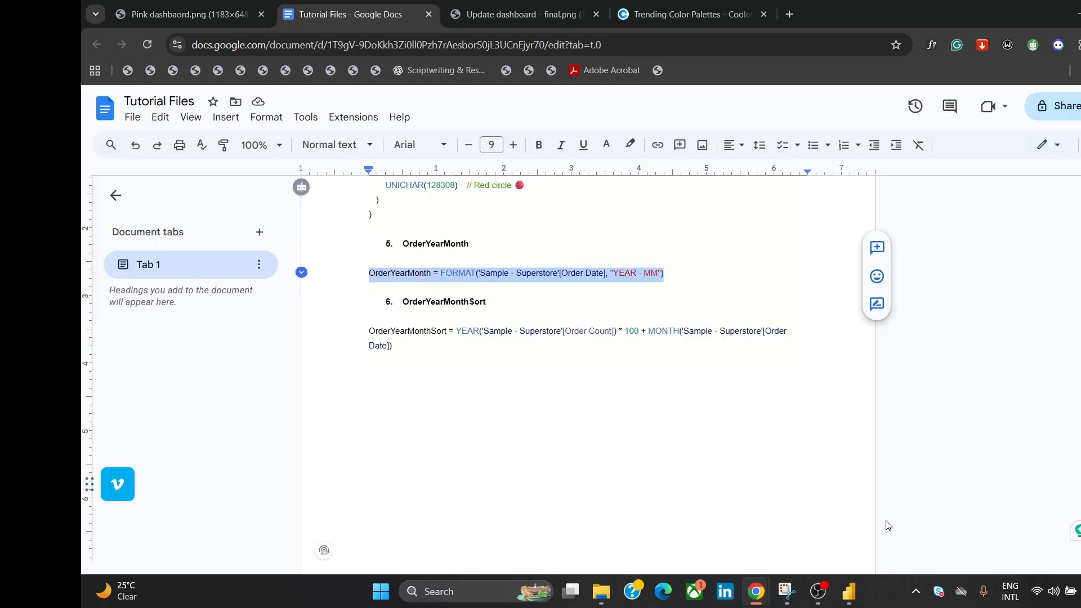
pyautogui.moveTo(849, 596)
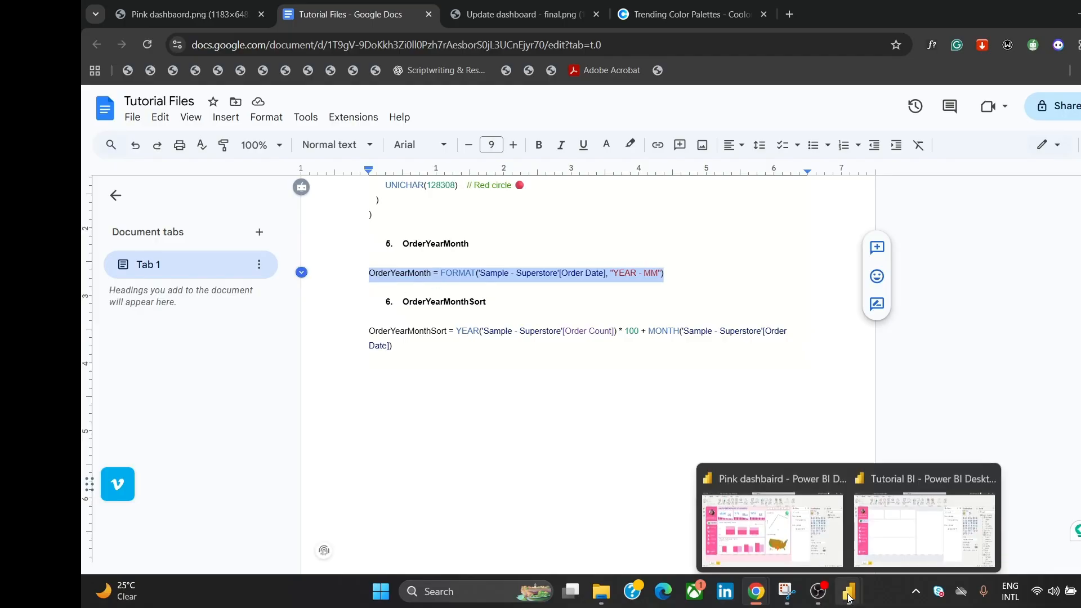
pyautogui.click(902, 536)
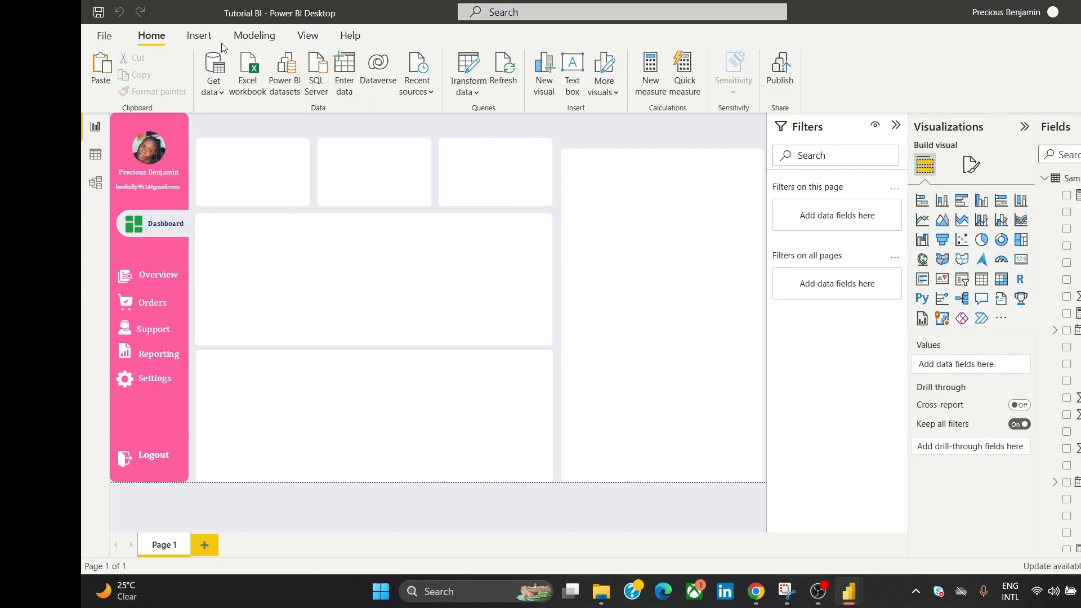
# Step: Add the OrderYearMonth calculated column from the pasted FORMAT formula, then return to the notes
pyautogui.click(261, 36)
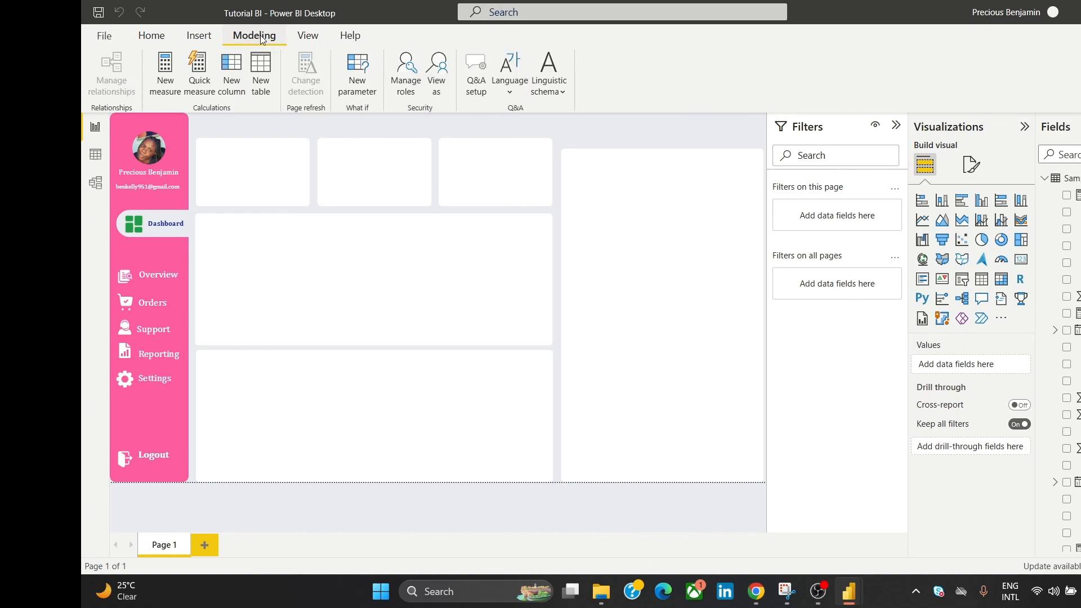
pyautogui.click(236, 70)
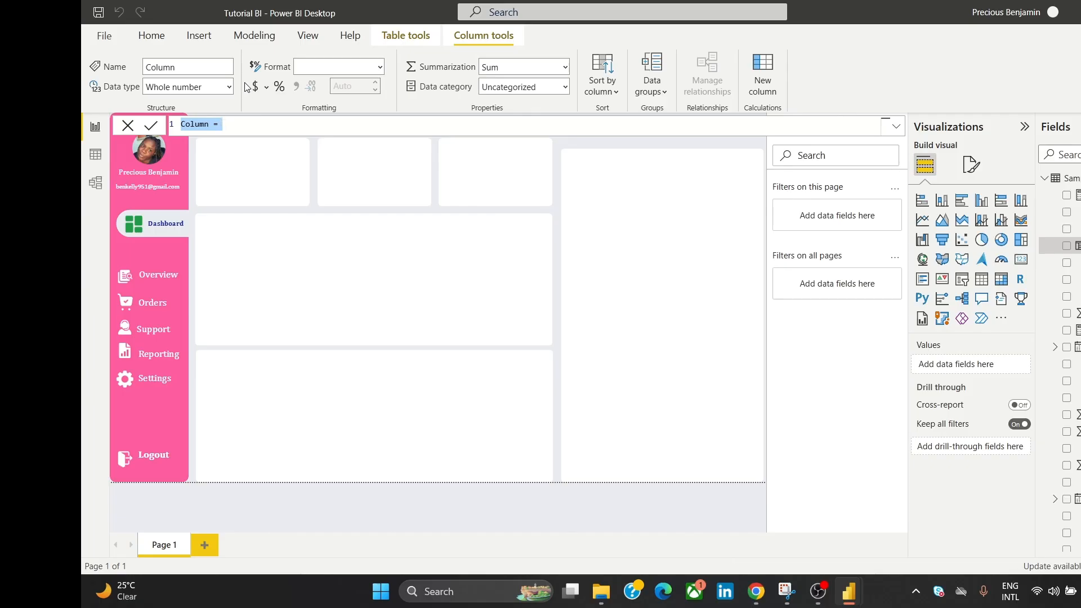
pyautogui.hotkey('ctrl', 'v')
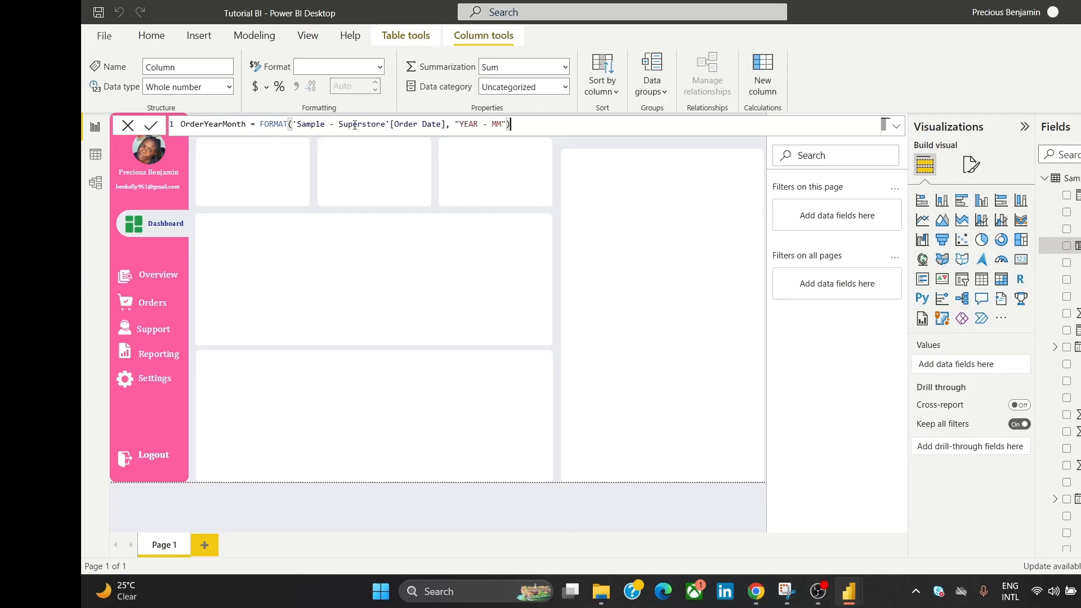
pyautogui.click(153, 127)
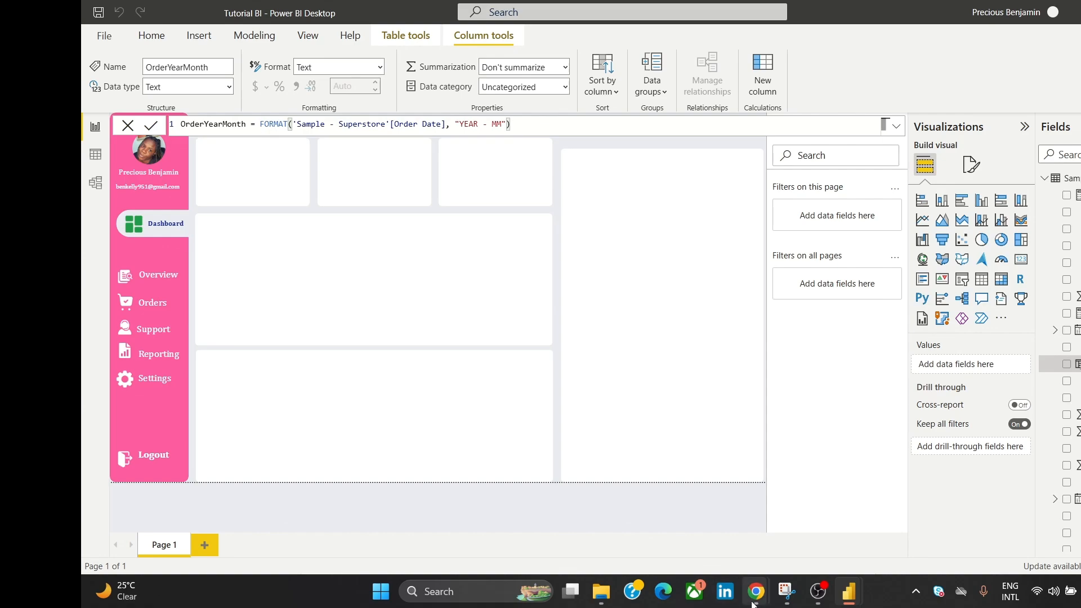
pyautogui.moveTo(755, 591)
pyautogui.click(788, 559)
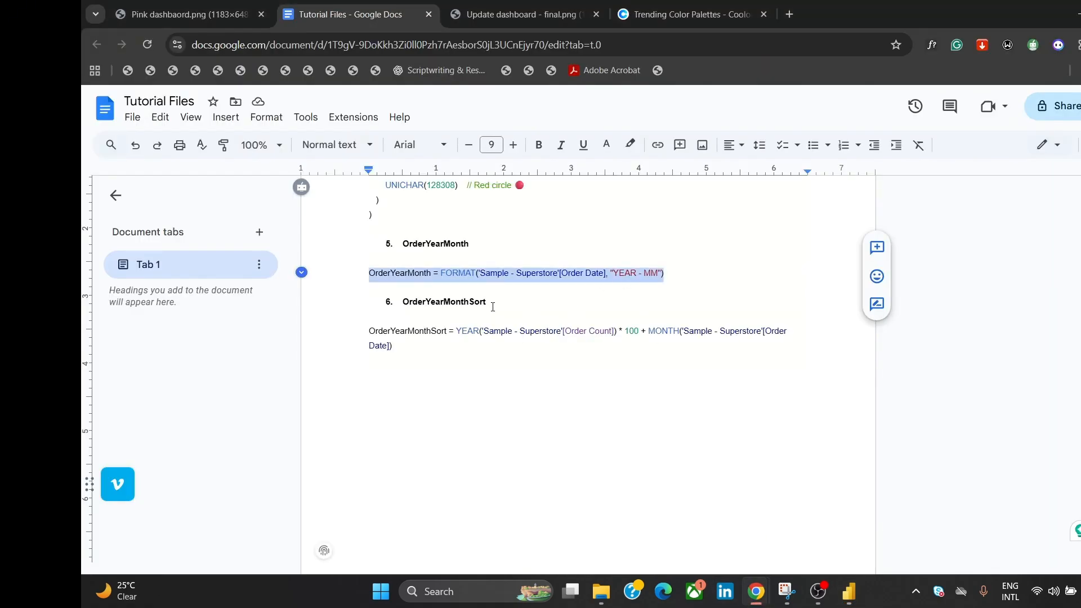
# Step: Select the full OrderYearMonthSort formula line in the Tutorial Files document
pyautogui.moveTo(371, 333); pyautogui.dragTo(410, 348)
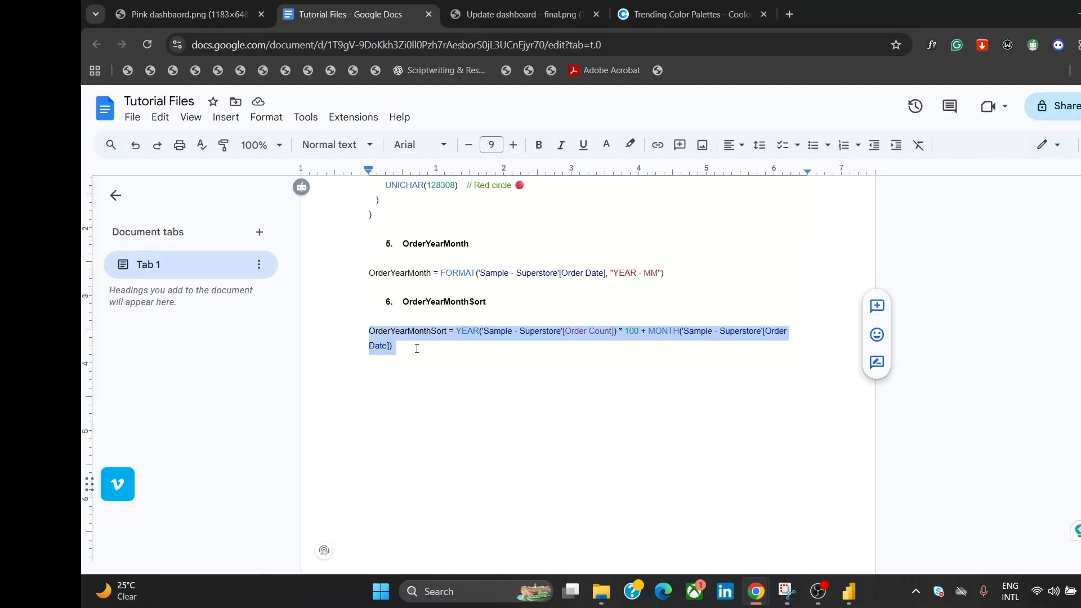
pyautogui.click(420, 348)
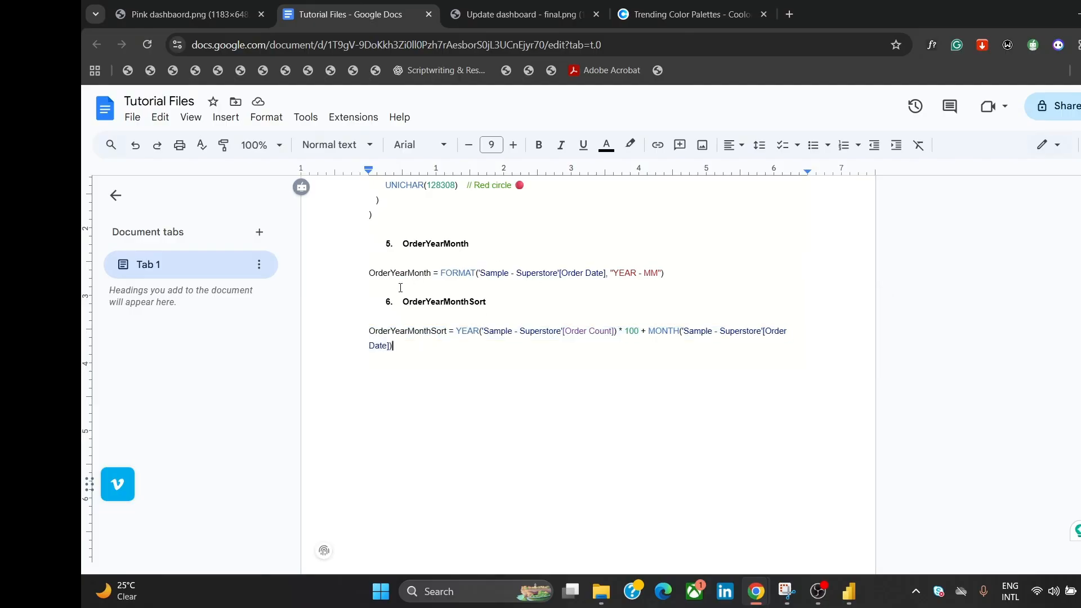
pyautogui.click(439, 276)
pyautogui.moveTo(446, 353); pyautogui.dragTo(363, 337)
pyautogui.hotkey('ctrl', 'c')
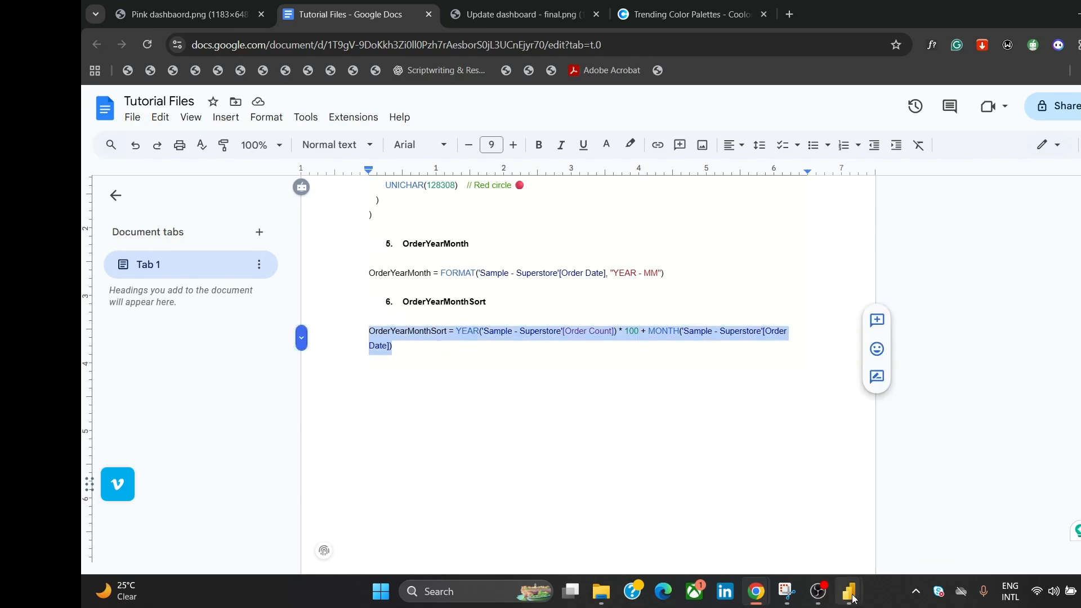
# Step: Discard the open formula and add an OrderYearMonthSort column from the pasted YEAR*100+MONTH formula
pyautogui.moveTo(849, 590)
pyautogui.click(880, 544)
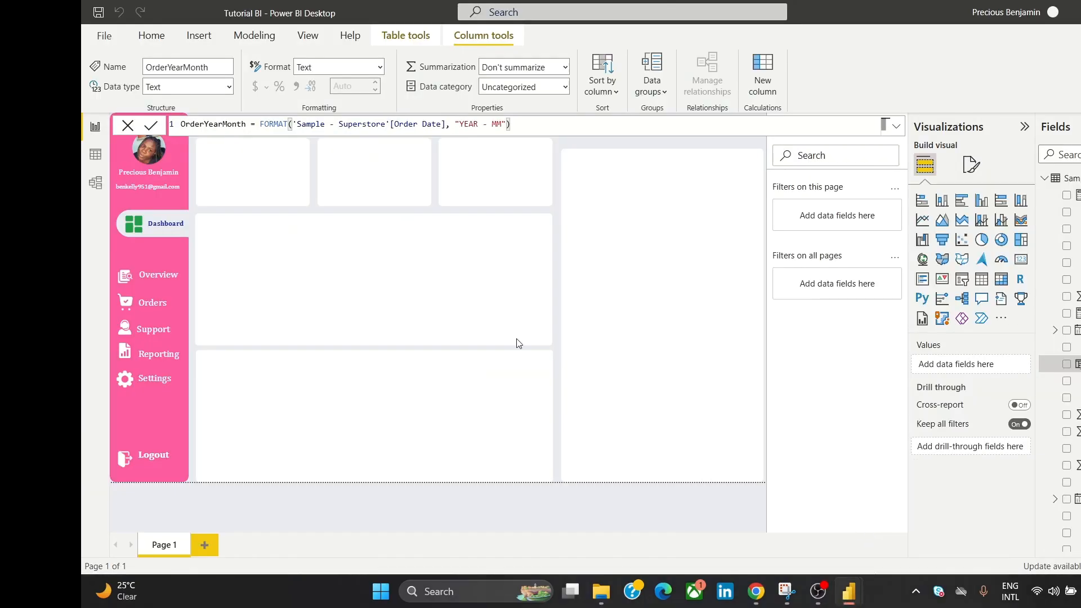
pyautogui.click(128, 126)
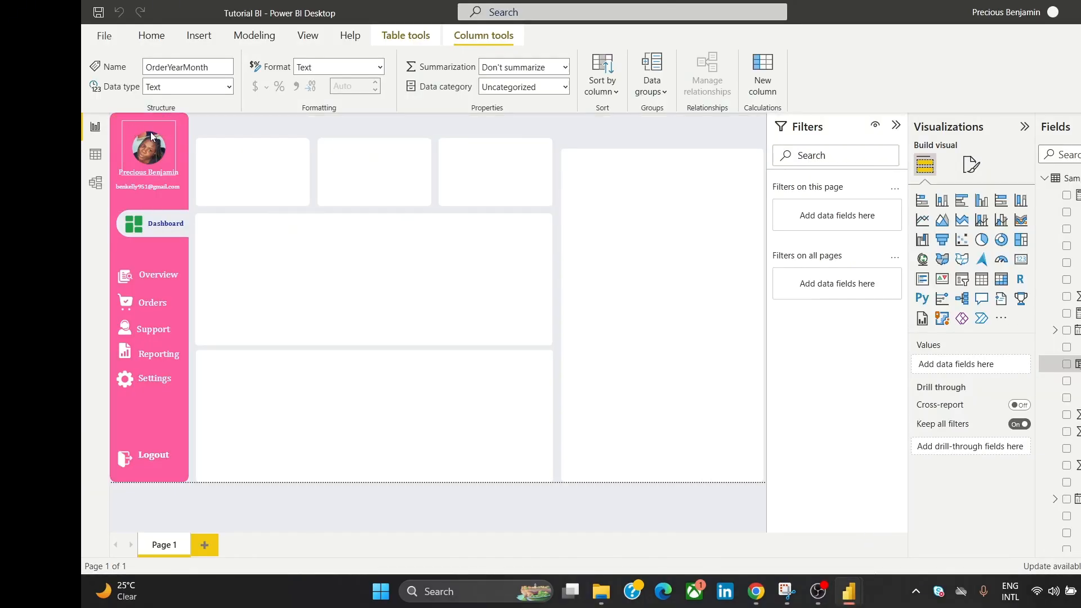
pyautogui.click(262, 40)
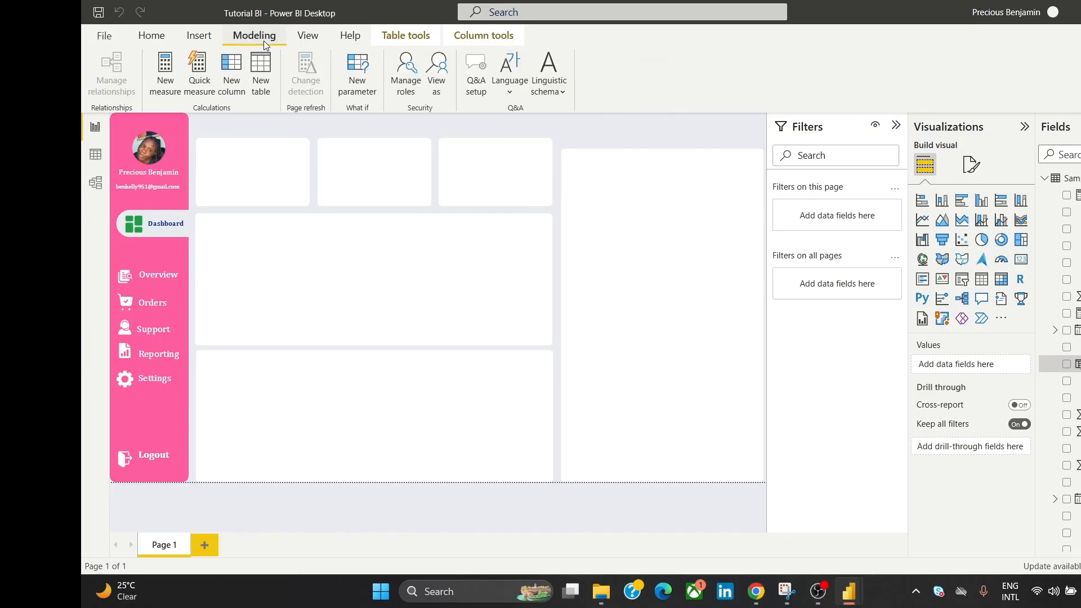
pyautogui.click(228, 75)
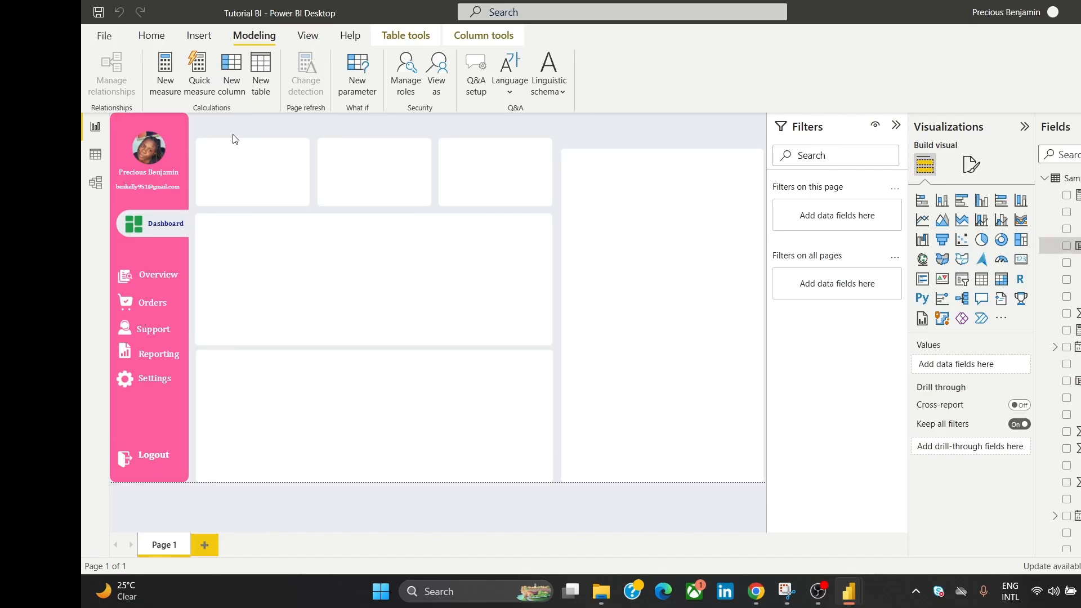
pyautogui.hotkey('ctrl', 'v')
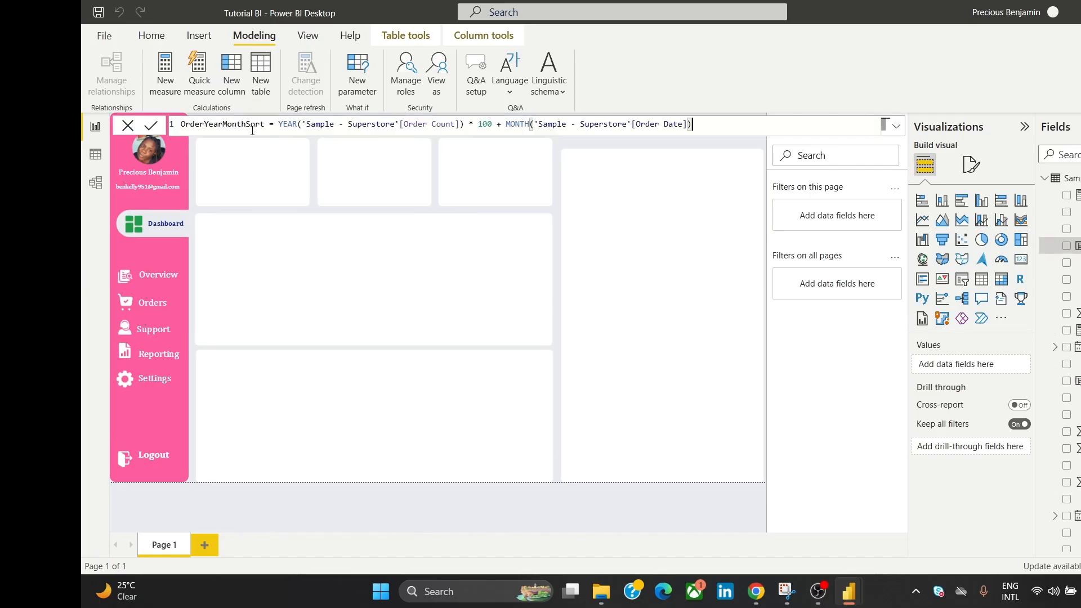
pyautogui.click(150, 125)
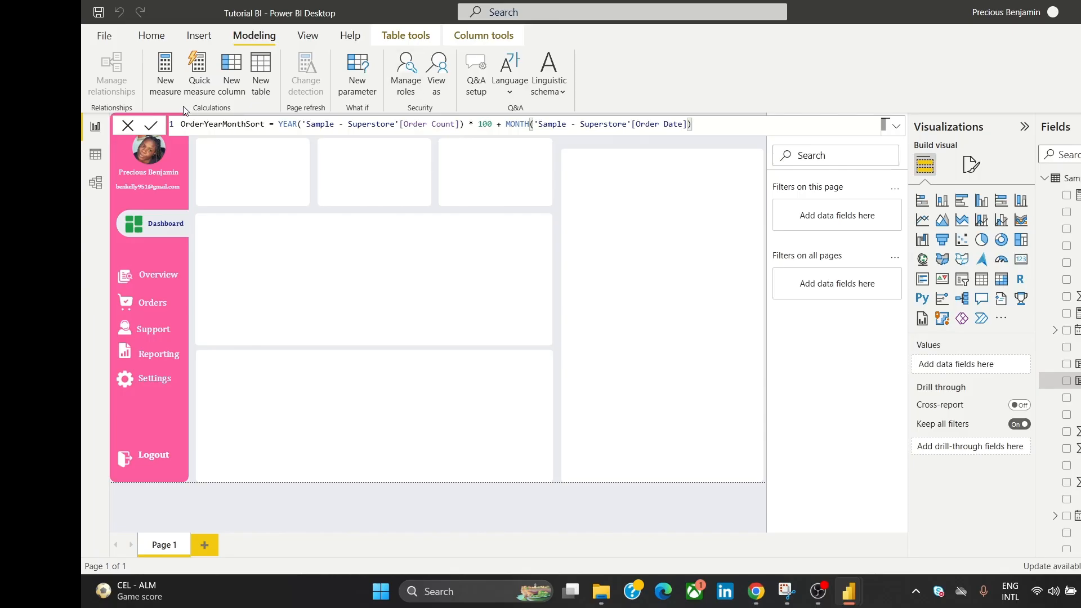
# Step: Close the formula bar, discarding the OrderYearMonthSort edit
pyautogui.click(134, 126)
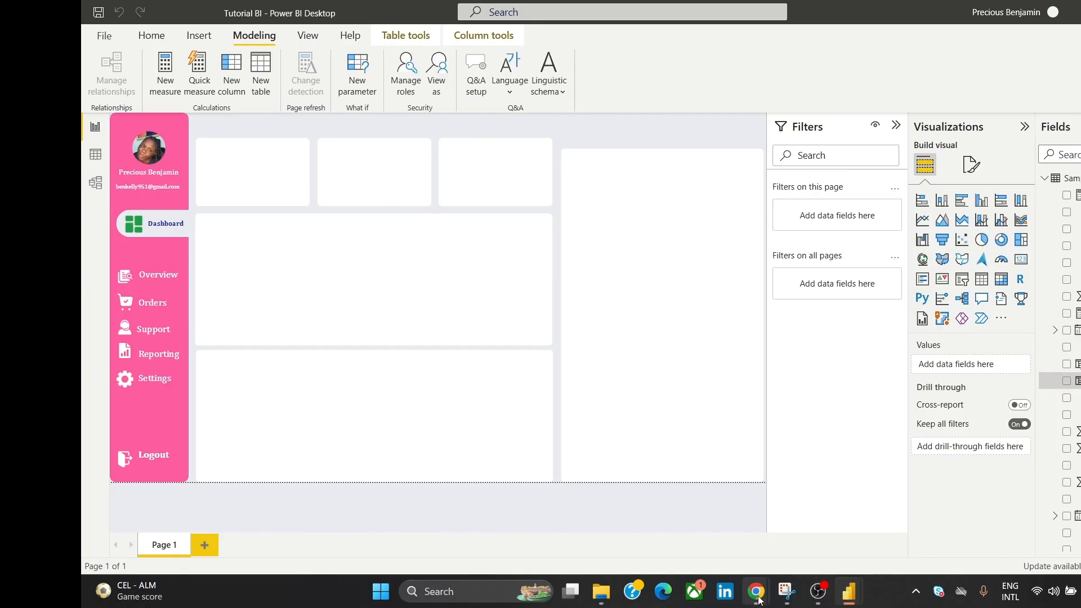
# Step: Select the DateTable ADDCOLUMNS DAX code block in the Tutorial Files notes
pyautogui.moveTo(764, 593)
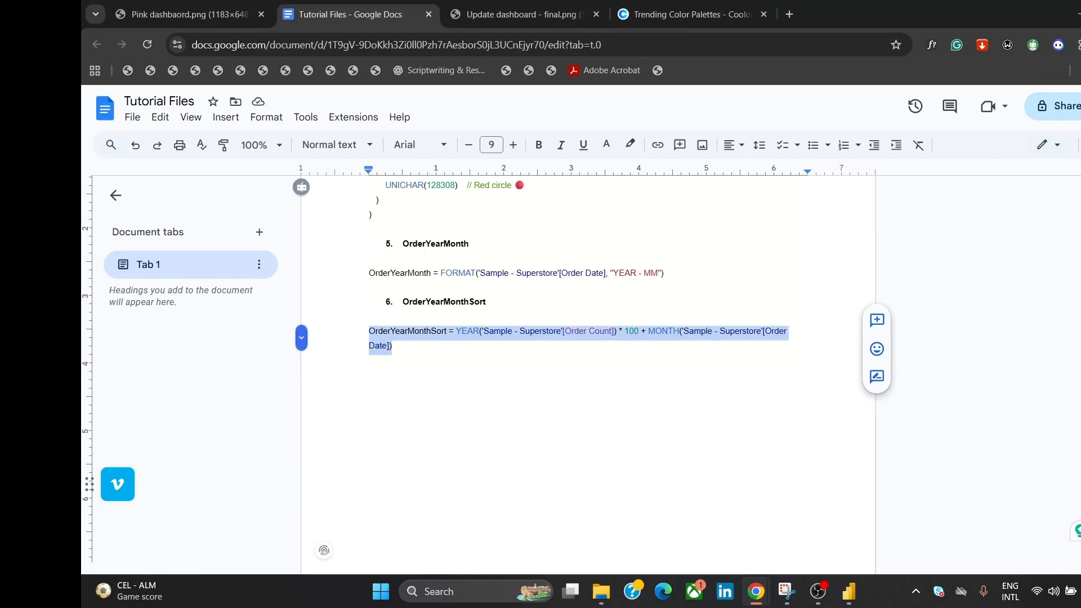
pyautogui.click(831, 521)
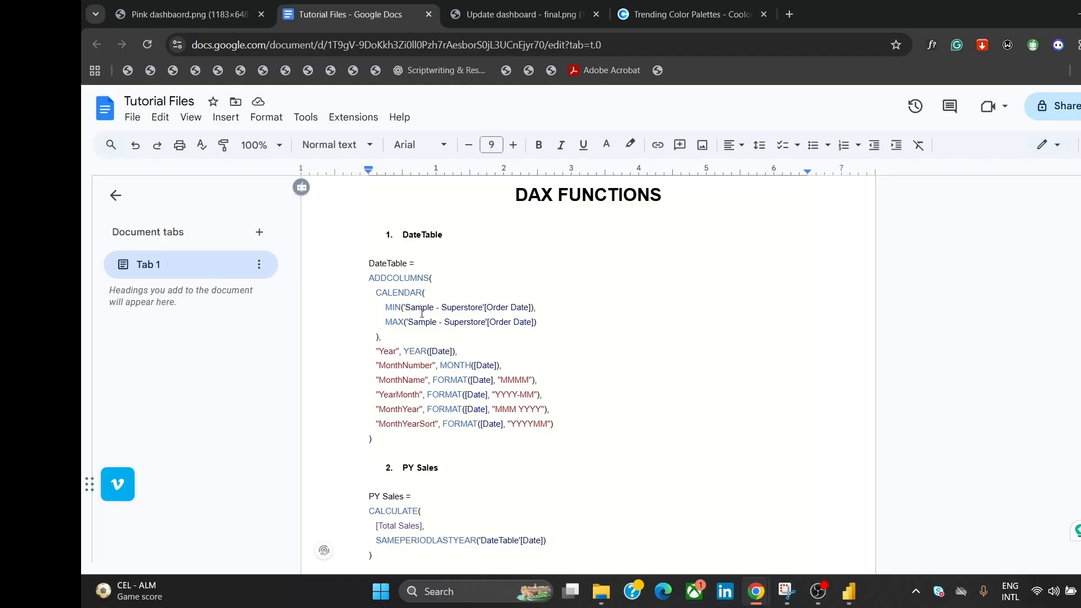
pyautogui.moveTo(370, 263); pyautogui.dragTo(494, 447)
pyautogui.hotkey('ctrl', 'c')
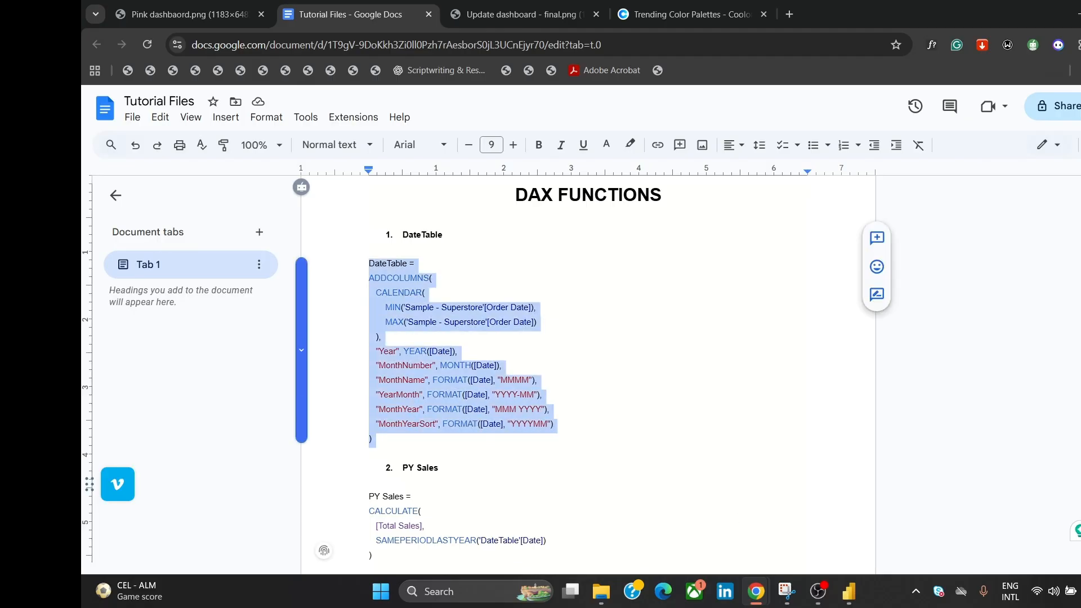
# Step: Create the DateTable calculated table from the pasted CALENDAR DAX and list its fields
pyautogui.moveTo(854, 604)
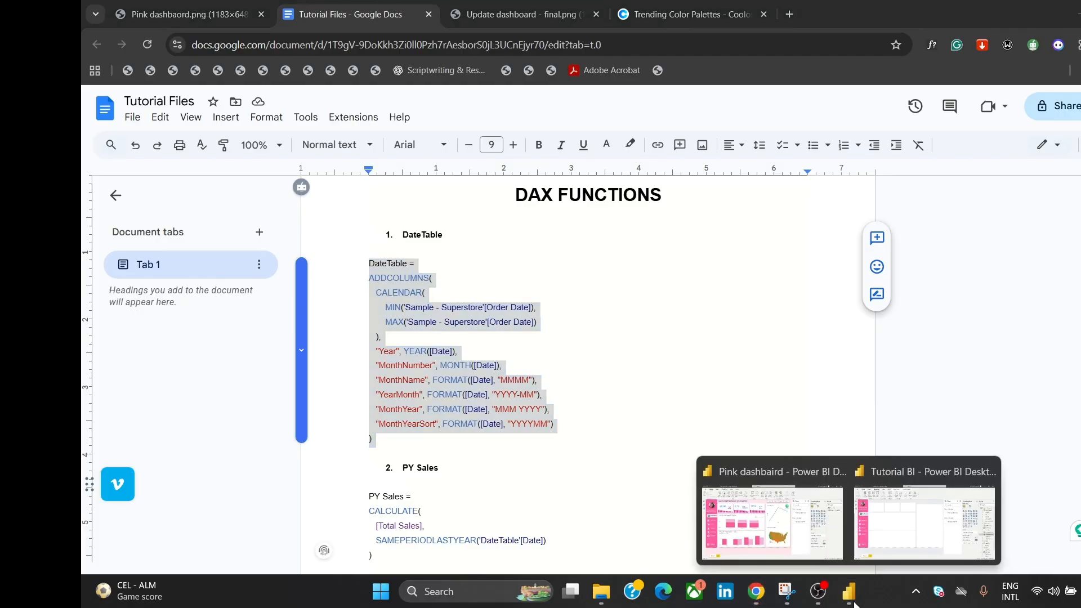
pyautogui.click(890, 555)
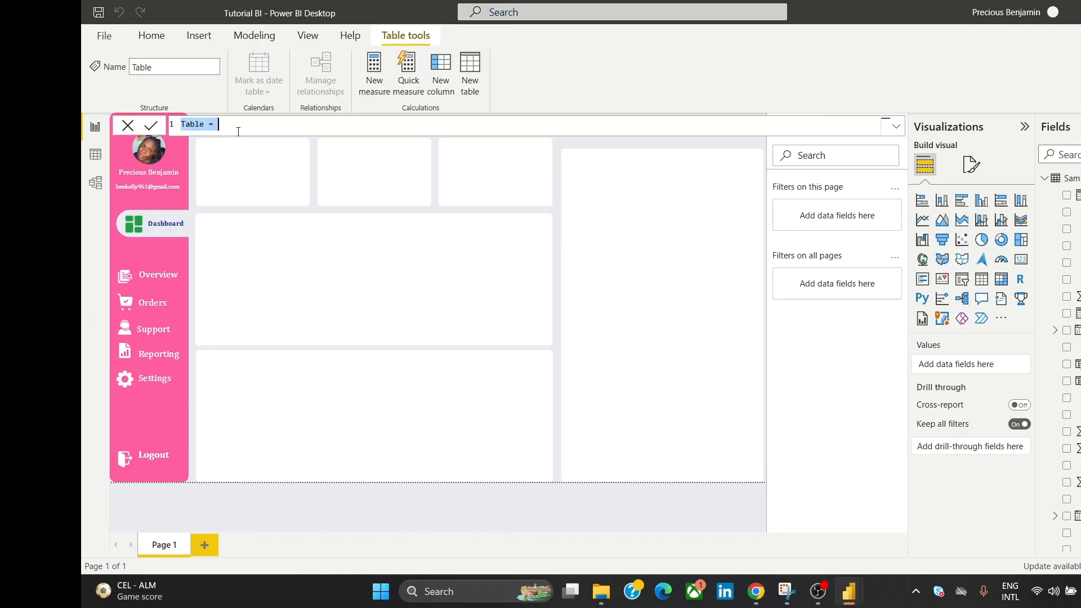
pyautogui.hotkey('ctrl', 'v')
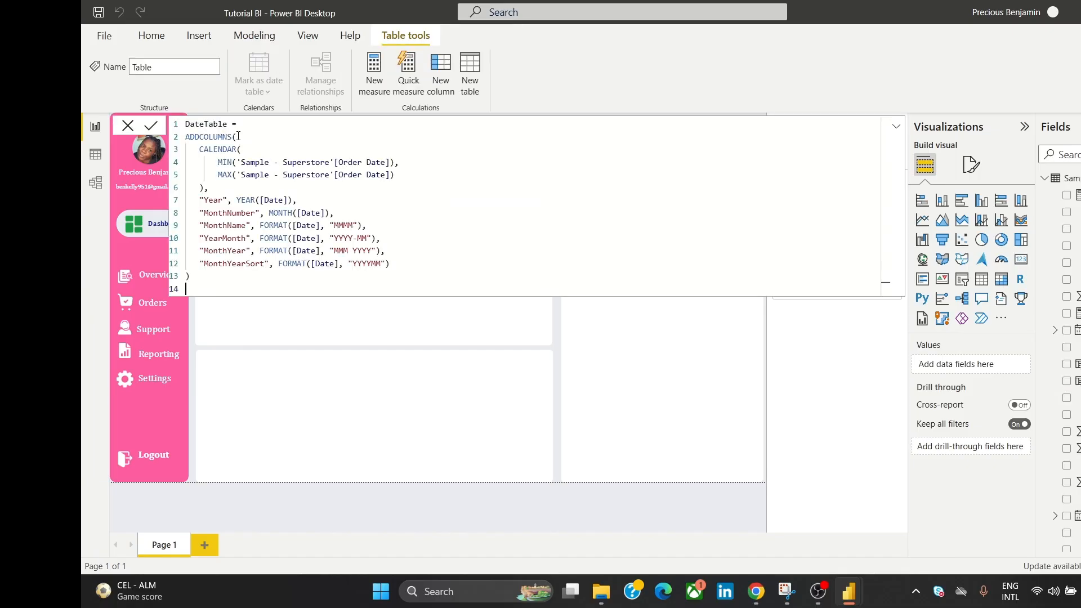
pyautogui.click(151, 127)
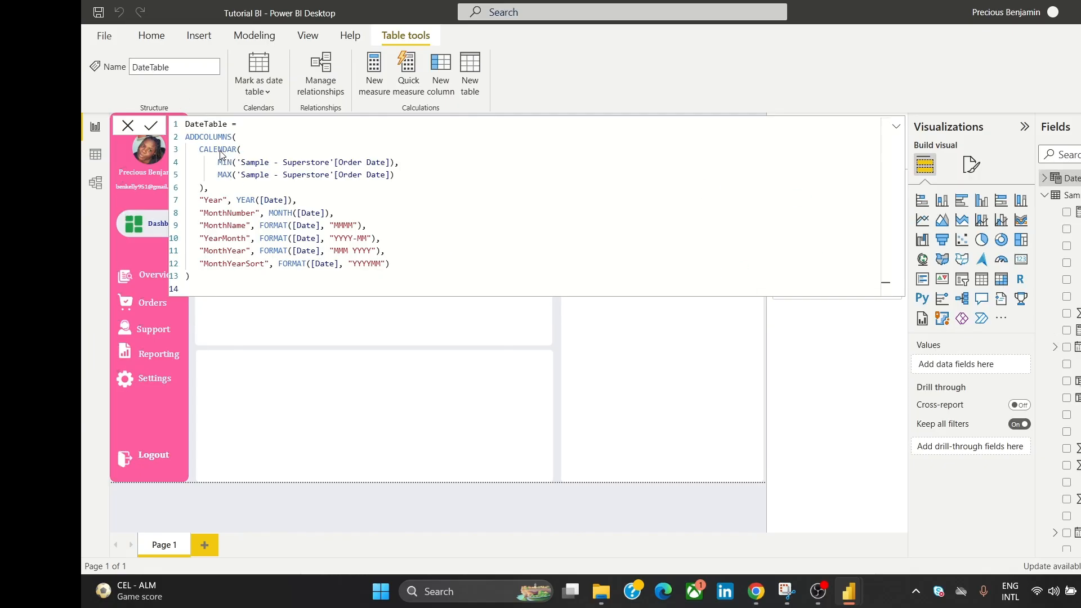
pyautogui.click(1045, 183)
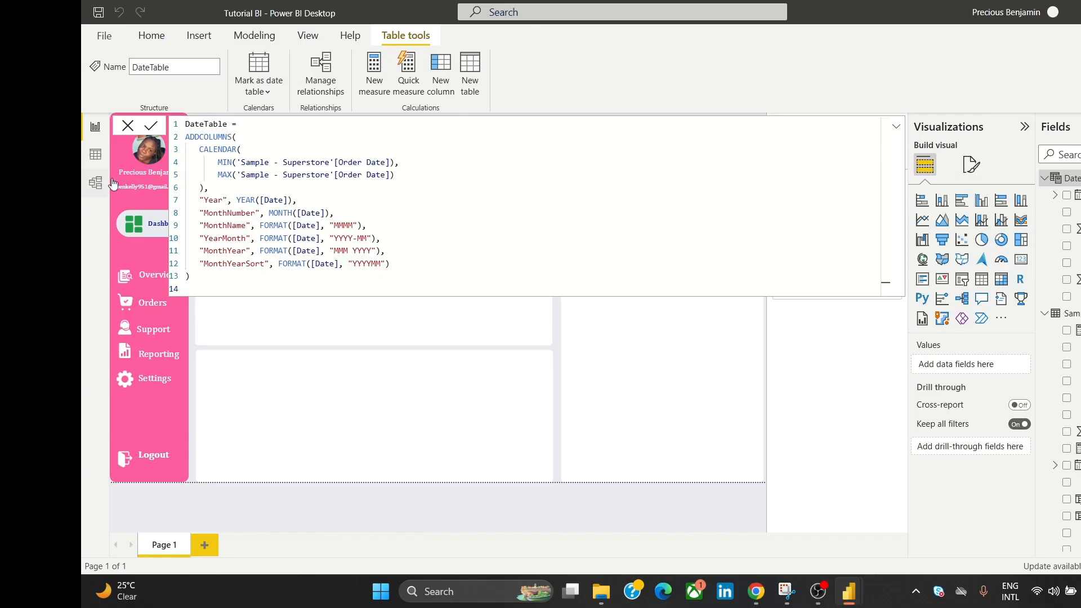
pyautogui.click(129, 129)
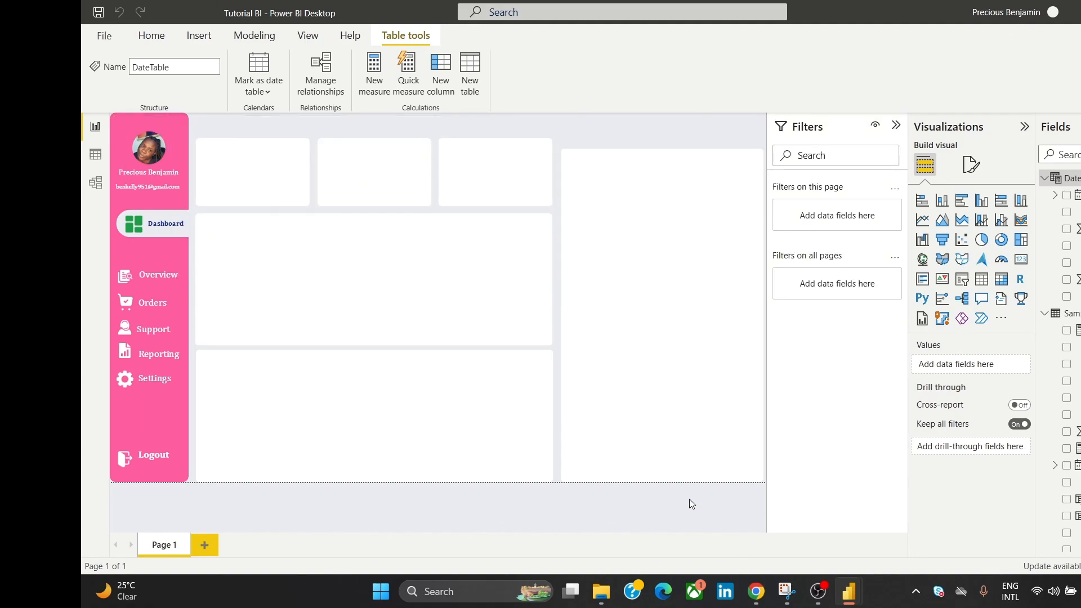
# Step: Add the PY Sales calculation using SAMEPERIODLASTYEAR, pasted from the notes
pyautogui.moveTo(756, 591)
pyautogui.click(814, 538)
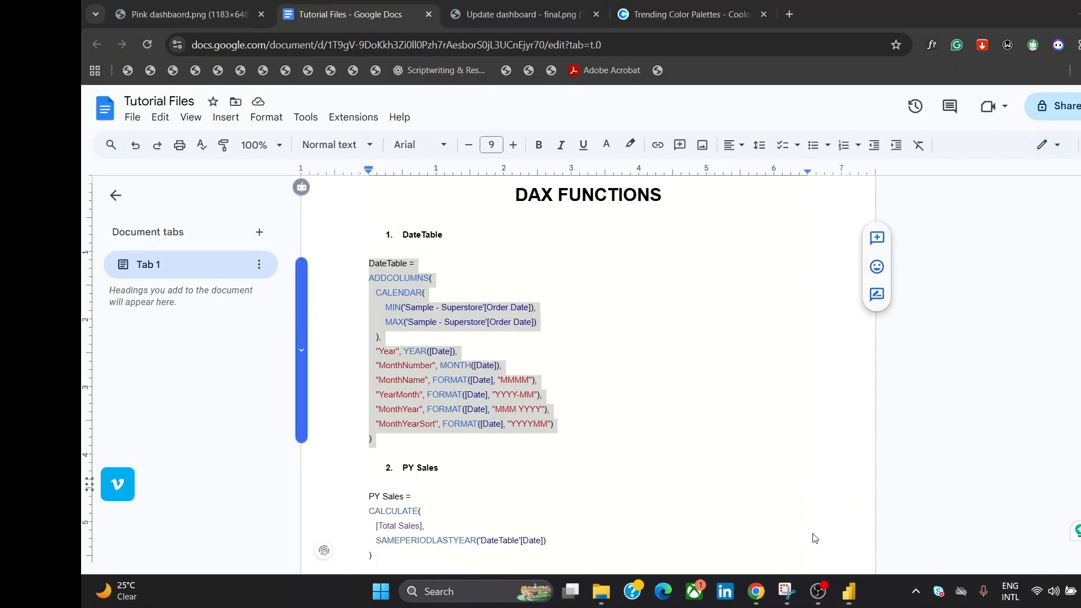
pyautogui.scroll(-5, 396, 231)
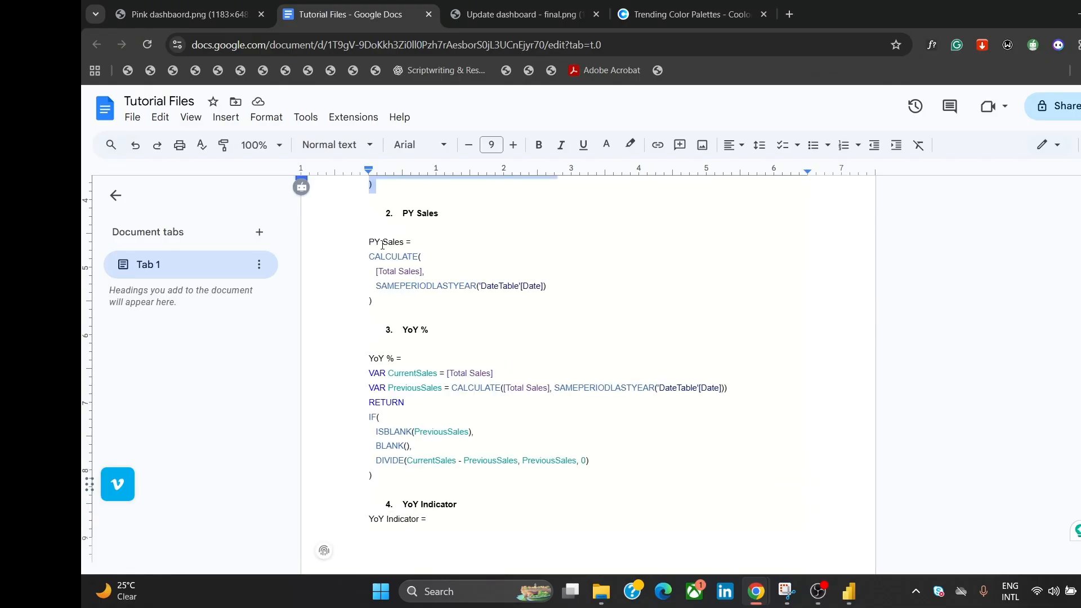
pyautogui.moveTo(364, 245); pyautogui.dragTo(408, 299)
pyautogui.hotkey('ctrl', 'c')
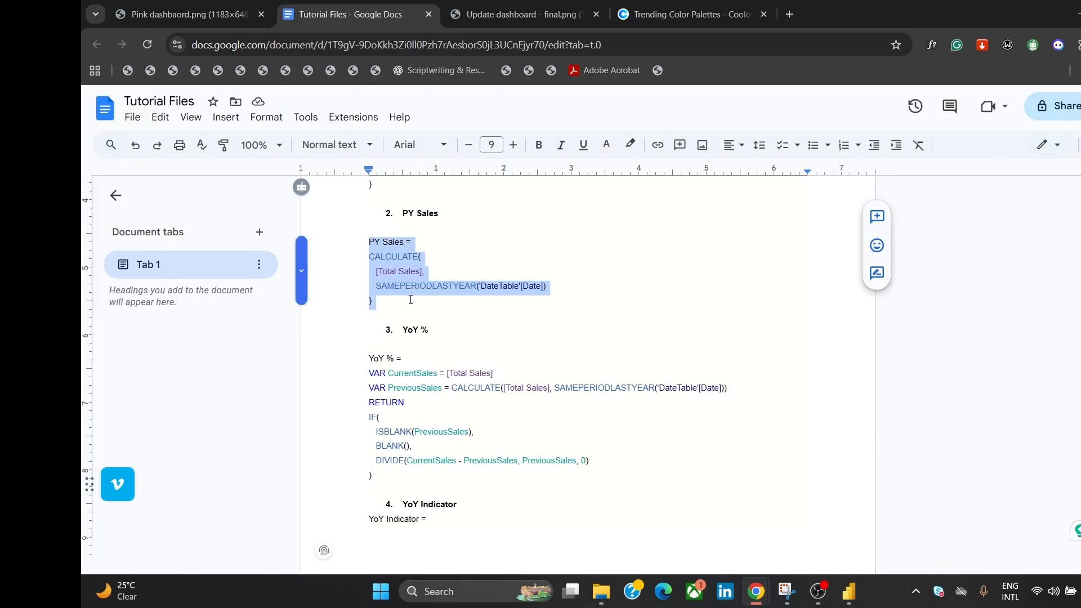
pyautogui.click(847, 592)
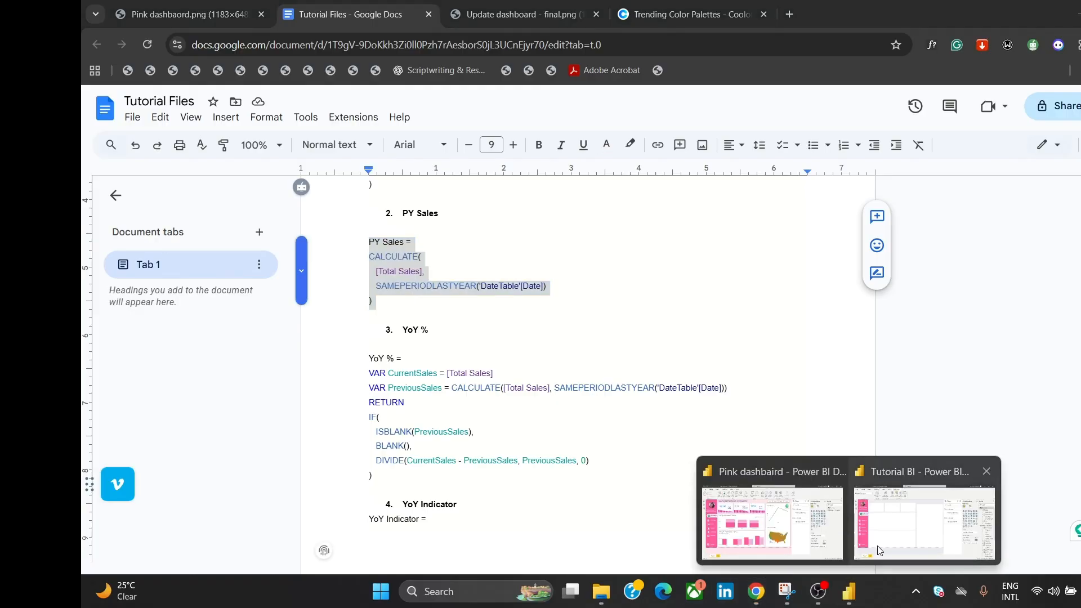
pyautogui.click(936, 529)
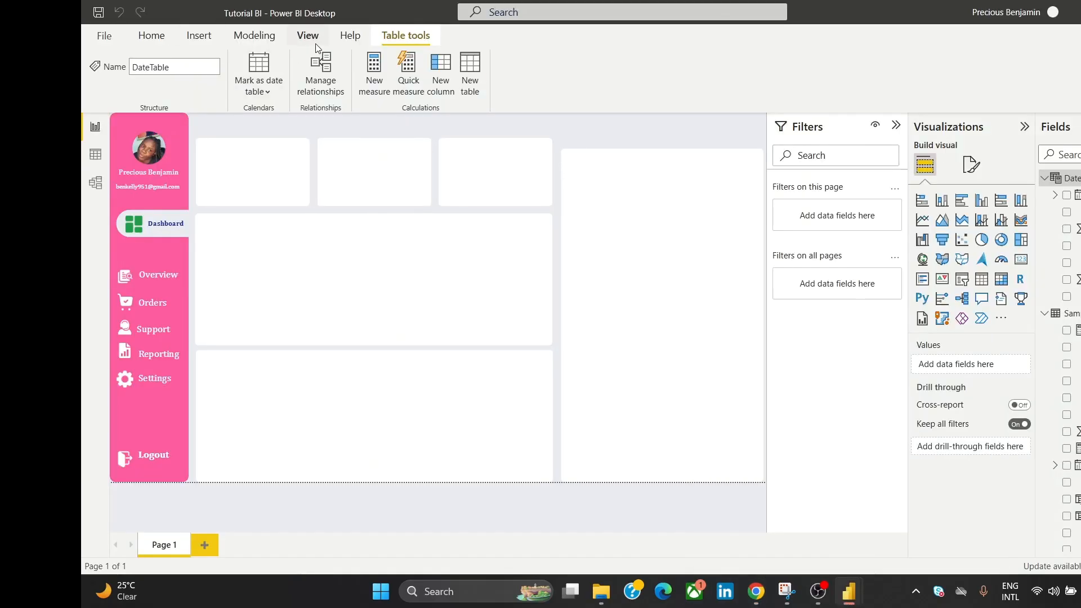
pyautogui.click(254, 44)
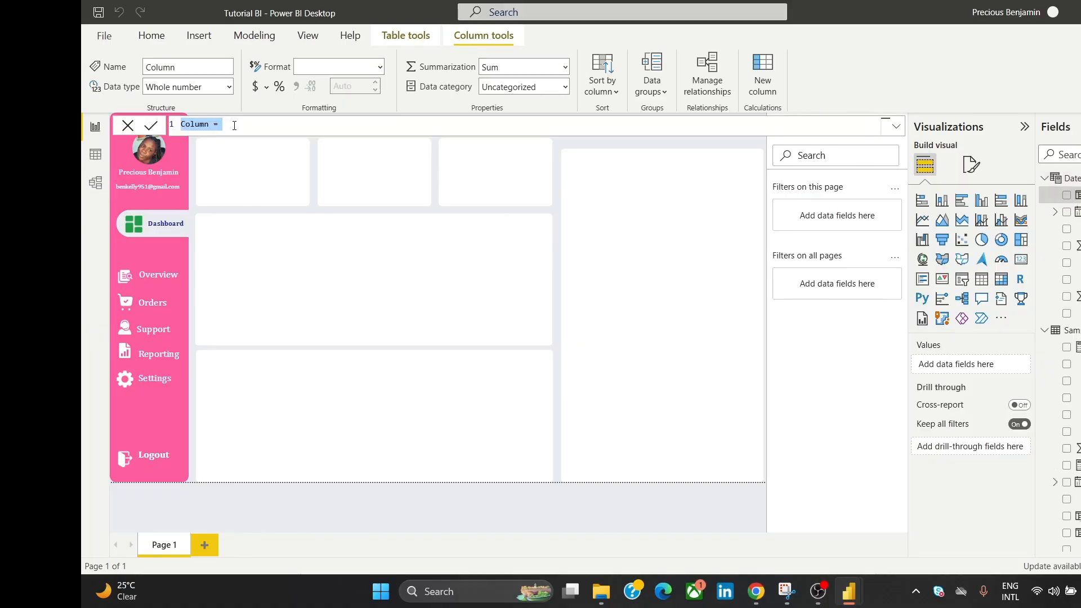
pyautogui.hotkey('ctrl', 'v')
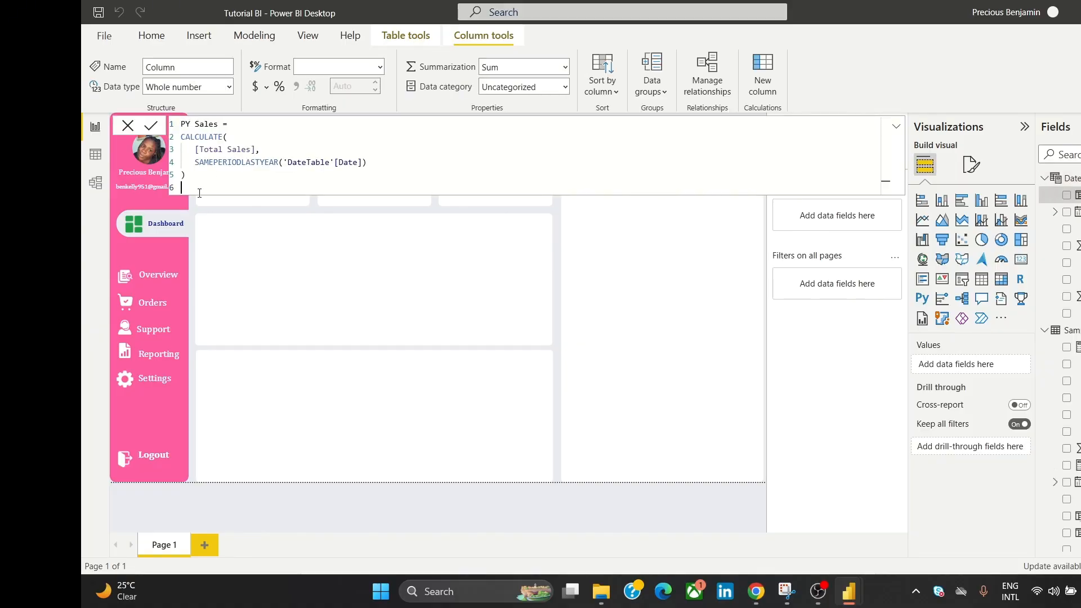
pyautogui.press('BackSpace')
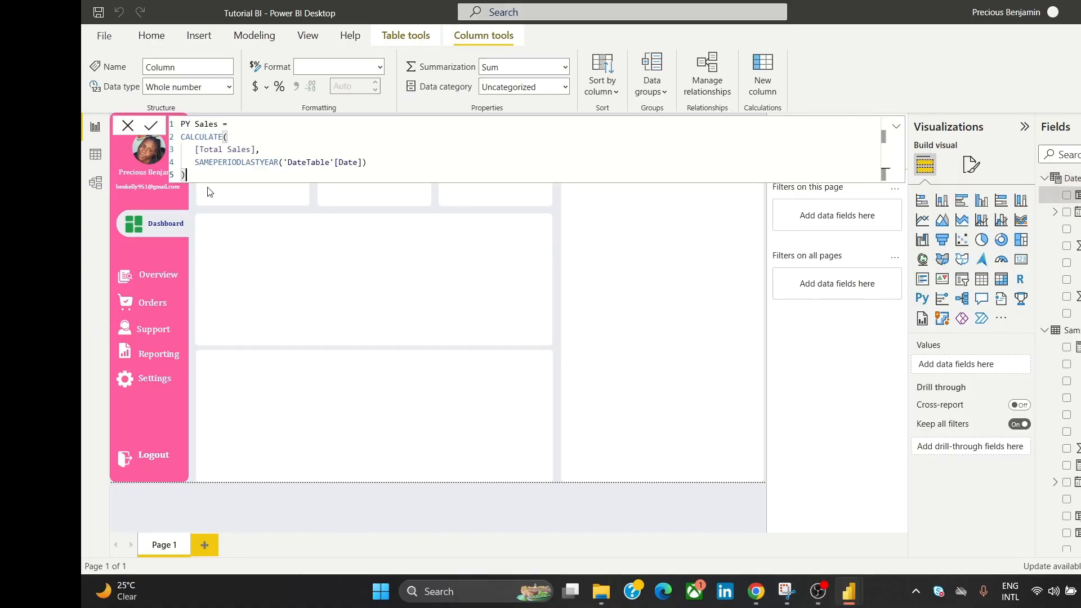
pyautogui.click(153, 128)
# Step: Add the YoY % calculation, pasted from the notes, comparing sales with last year
pyautogui.moveTo(760, 597)
pyautogui.click(833, 540)
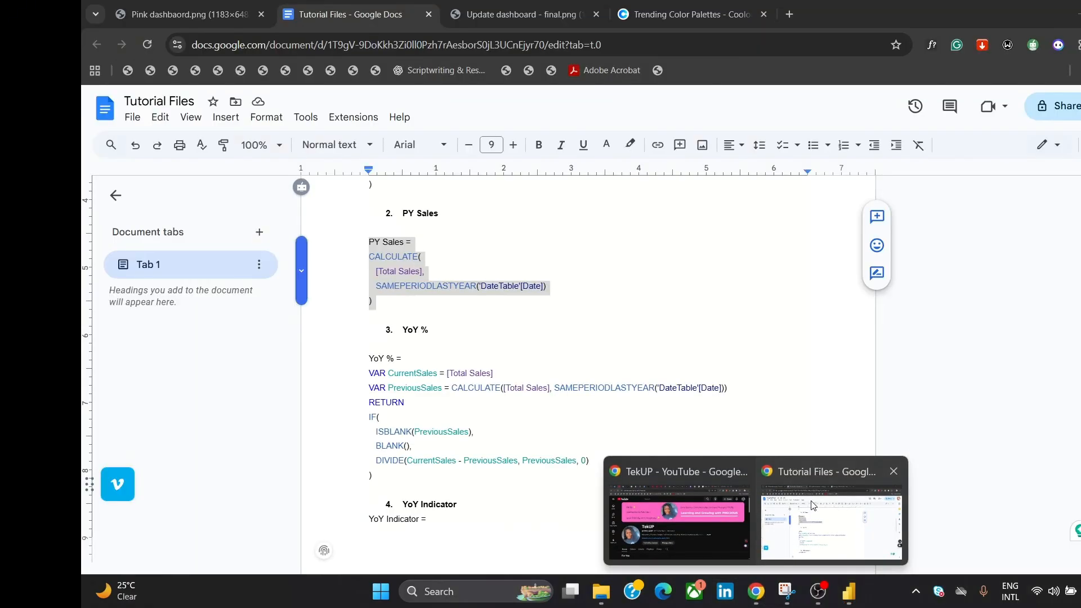
pyautogui.scroll(-2, 600, 242)
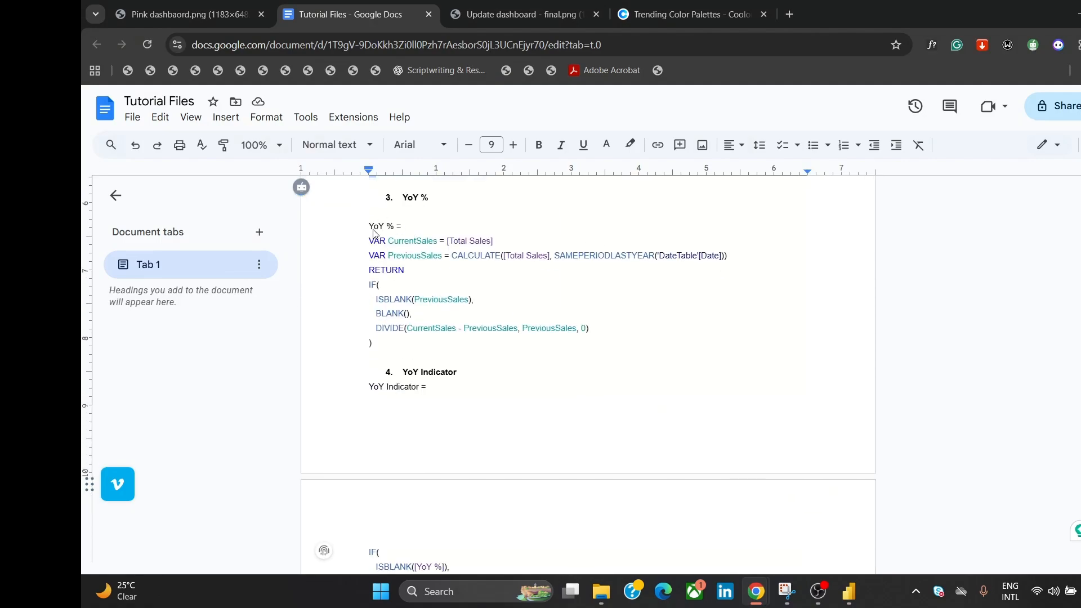
pyautogui.moveTo(369, 228); pyautogui.dragTo(431, 347)
pyautogui.hotkey('ctrl', 'c')
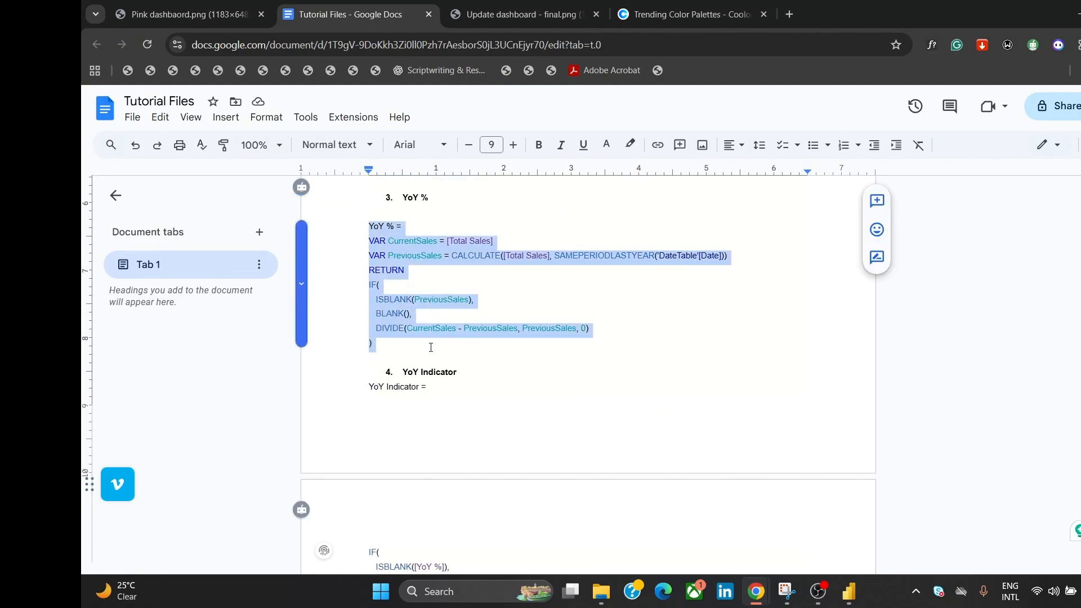
pyautogui.moveTo(849, 591)
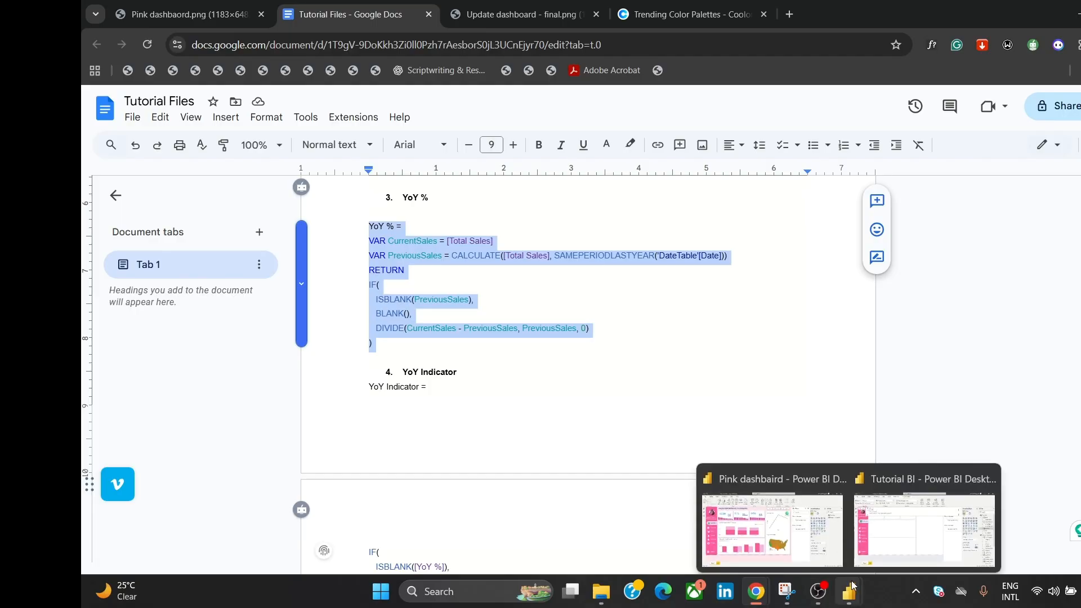
pyautogui.click(901, 549)
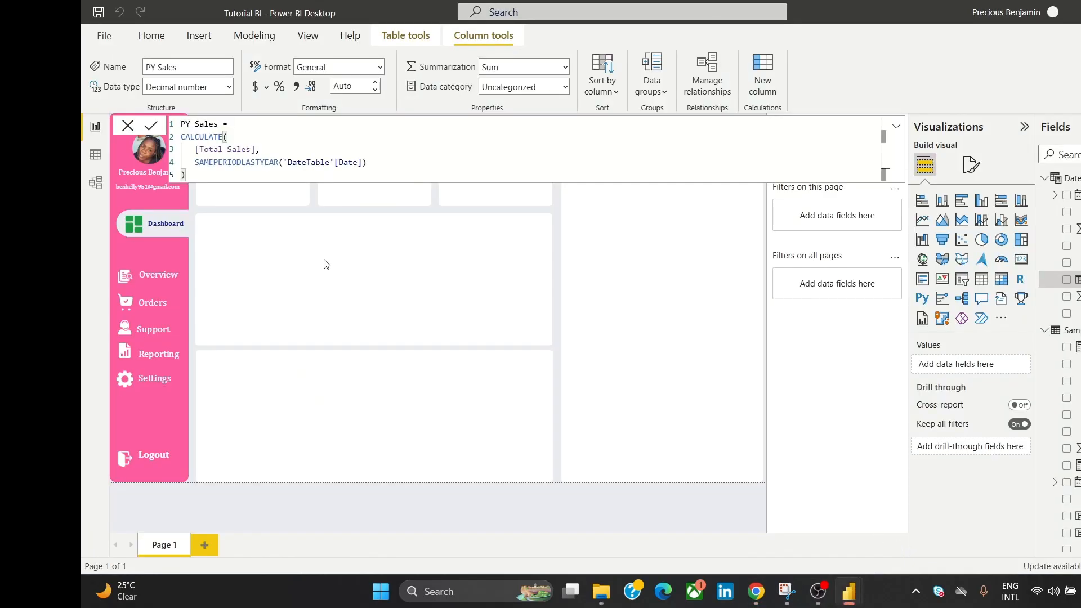
pyautogui.click(127, 125)
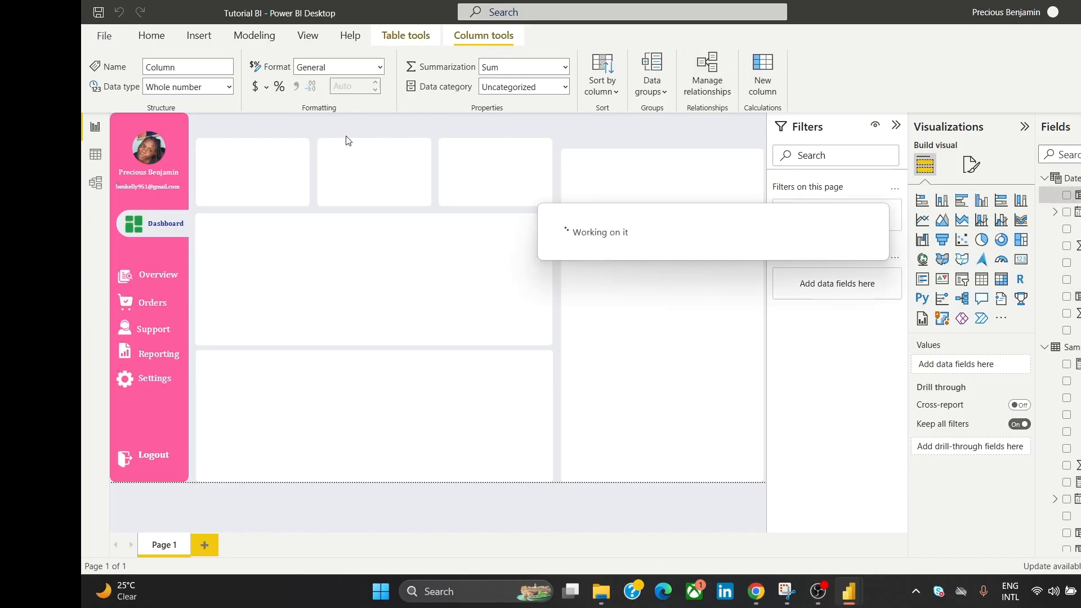
pyautogui.hotkey('ctrl', 'v')
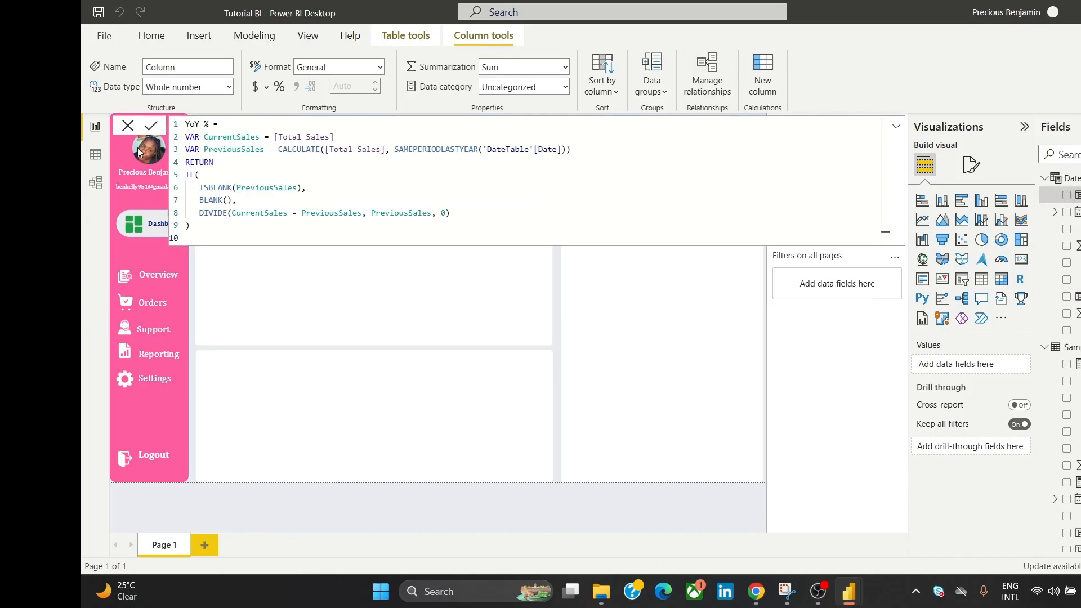
pyautogui.click(153, 129)
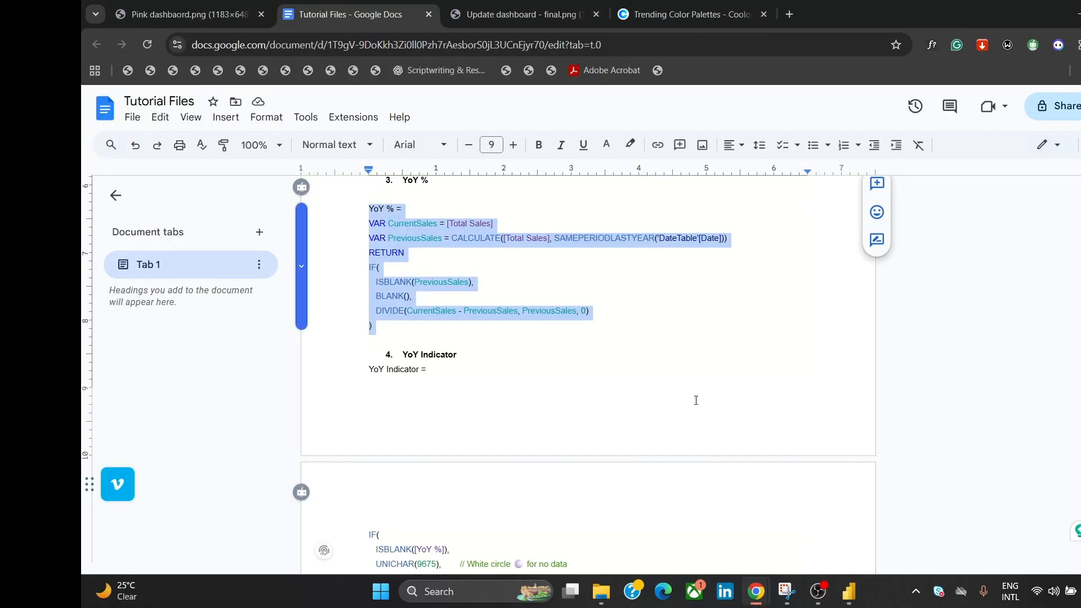
# Step: Paste the YoY Indicator formula as a Text column showing green, red or white circles
pyautogui.click(696, 400)
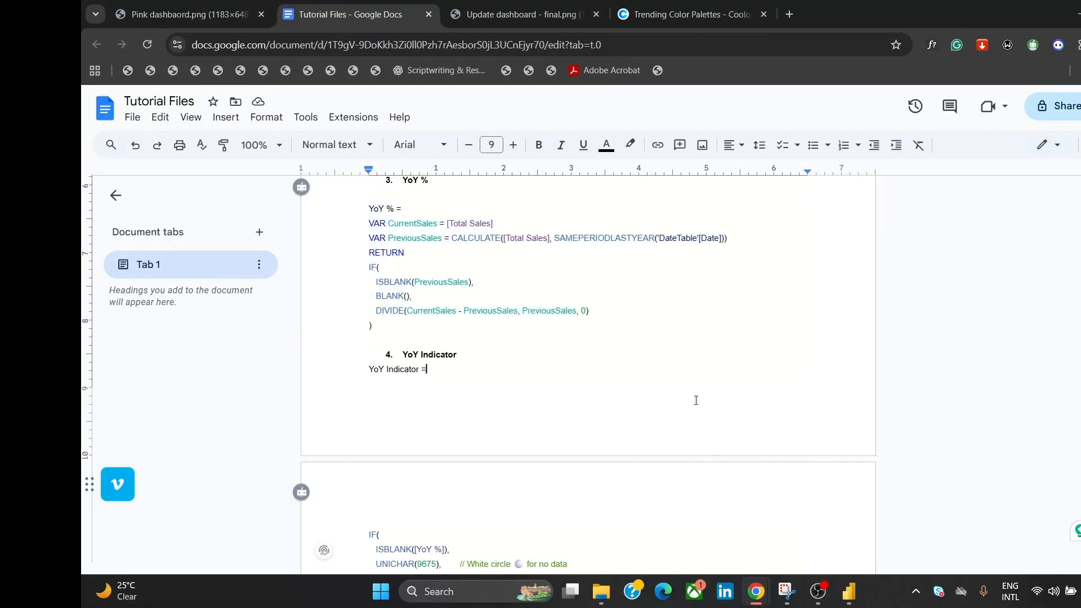
pyautogui.scroll(-1, 1072, 352)
pyautogui.scroll(-3, 588, 372)
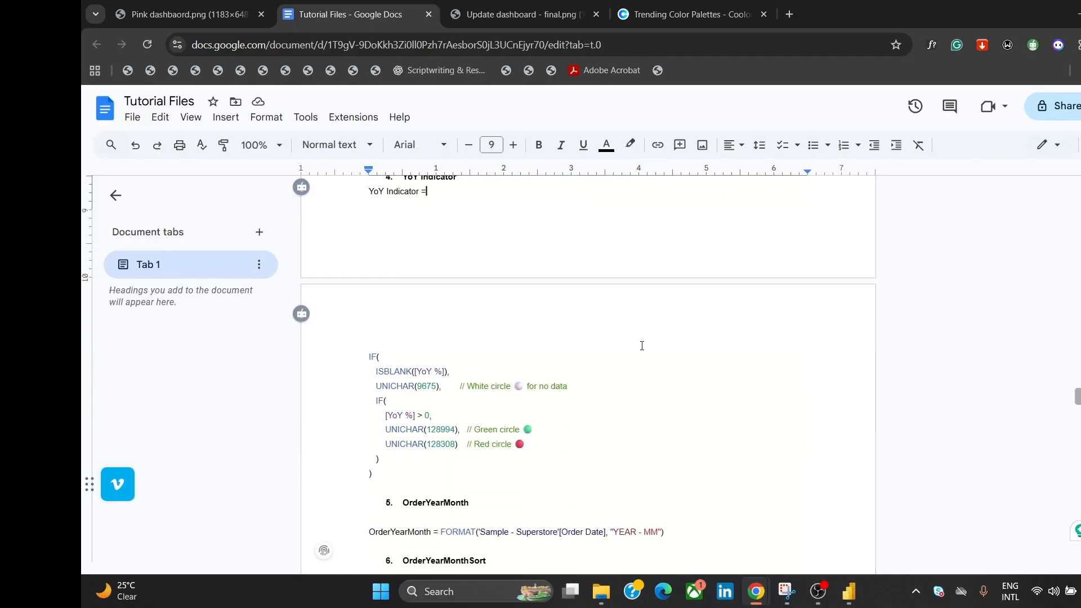
pyautogui.moveTo(382, 205); pyautogui.dragTo(459, 464)
pyautogui.hotkey('ctrl', 'c')
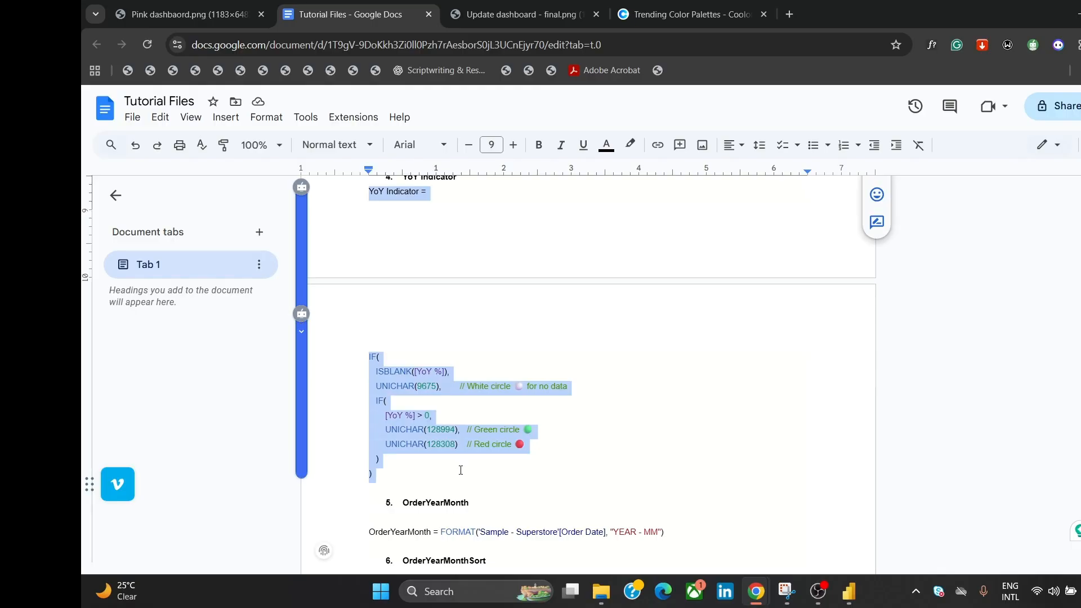
pyautogui.moveTo(843, 599)
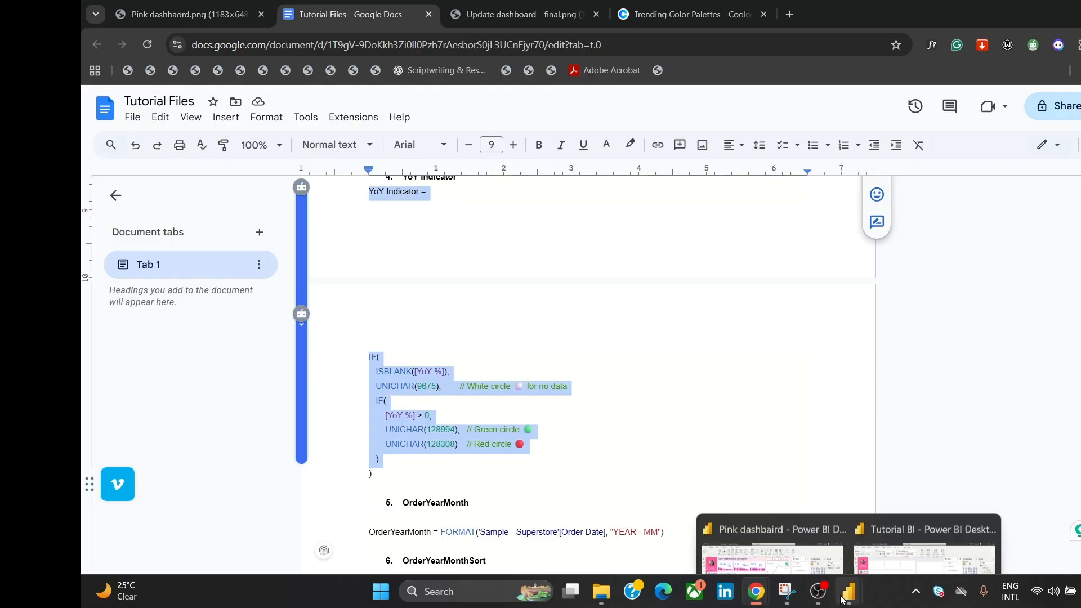
pyautogui.click(896, 548)
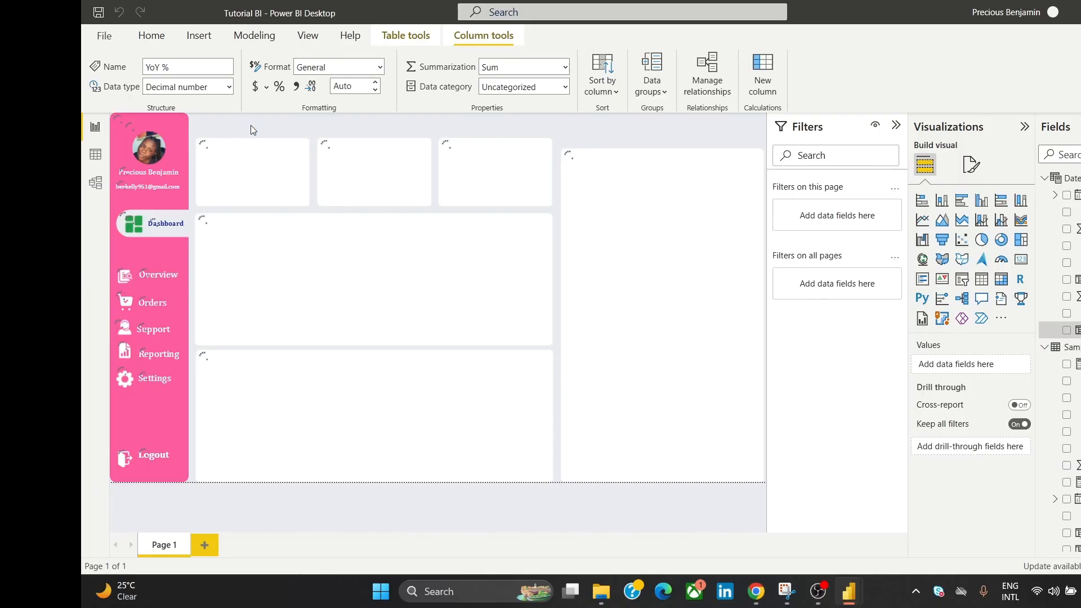
pyautogui.hotkey('ctrl', 'v')
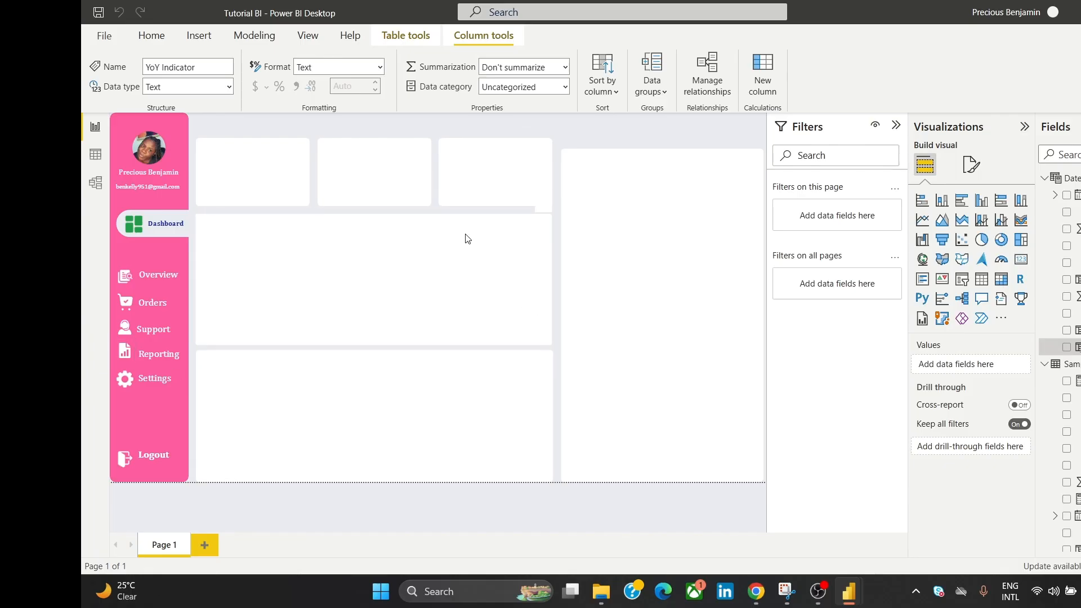
# Step: Add a card visual and size it within the large middle tile
pyautogui.click(1020, 263)
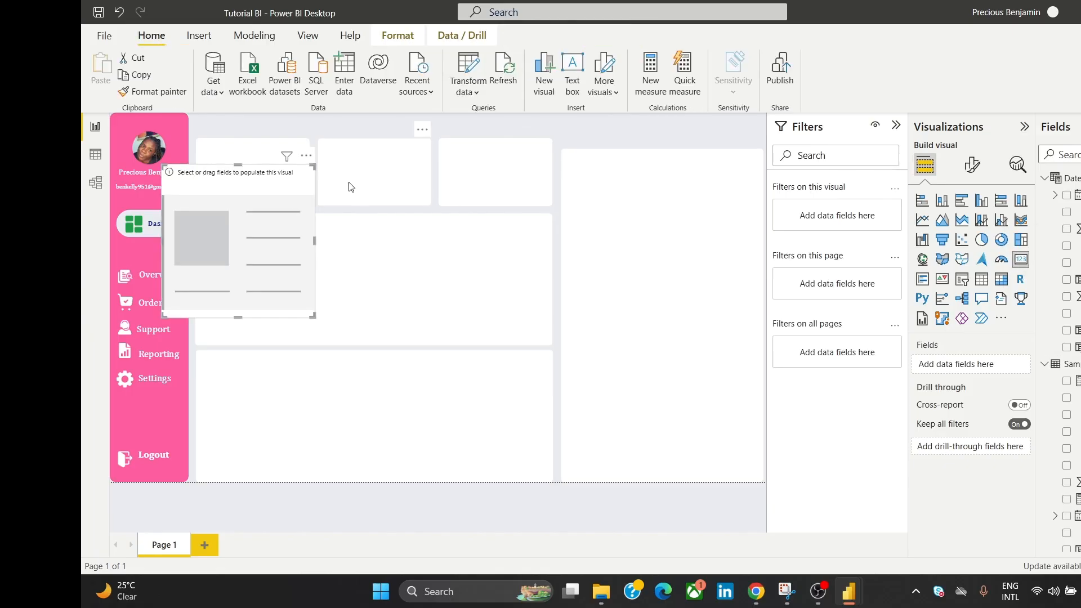
pyautogui.moveTo(245, 183); pyautogui.dragTo(367, 232)
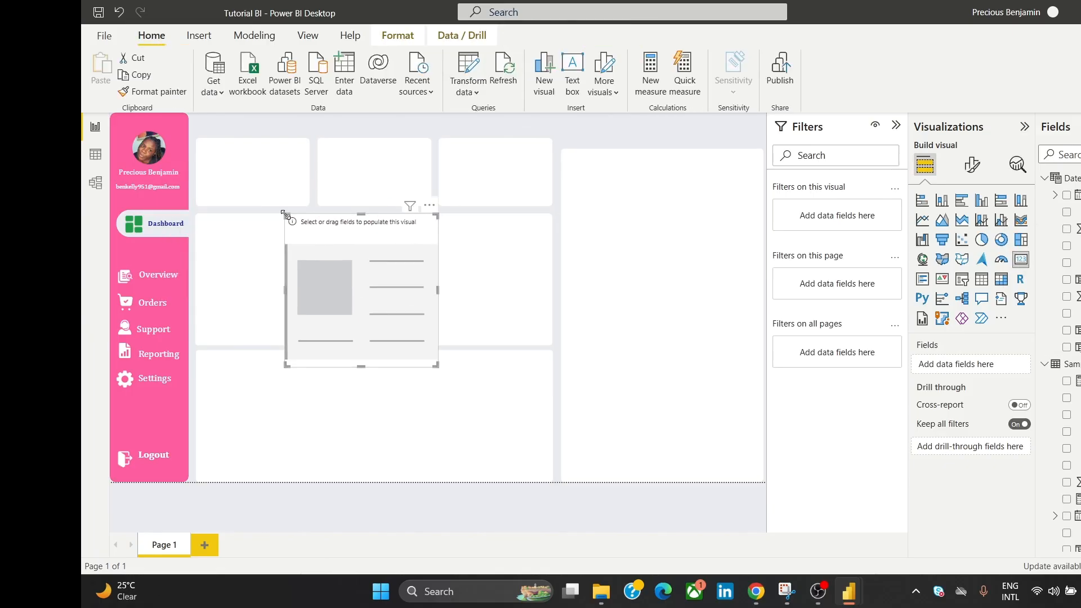
pyautogui.moveTo(287, 213); pyautogui.dragTo(331, 254)
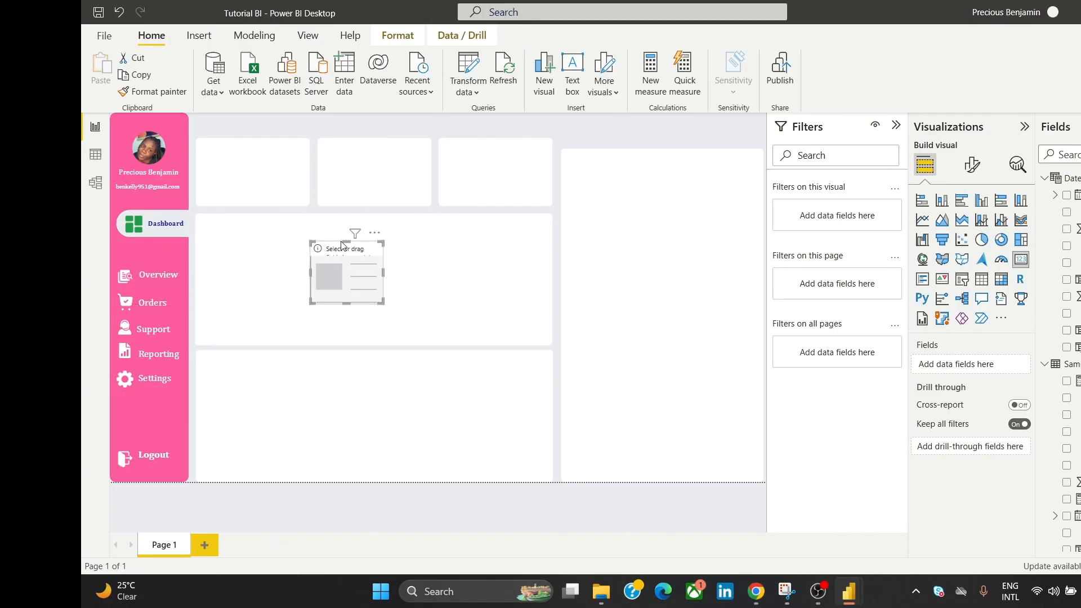
pyautogui.moveTo(346, 241); pyautogui.dragTo(349, 224)
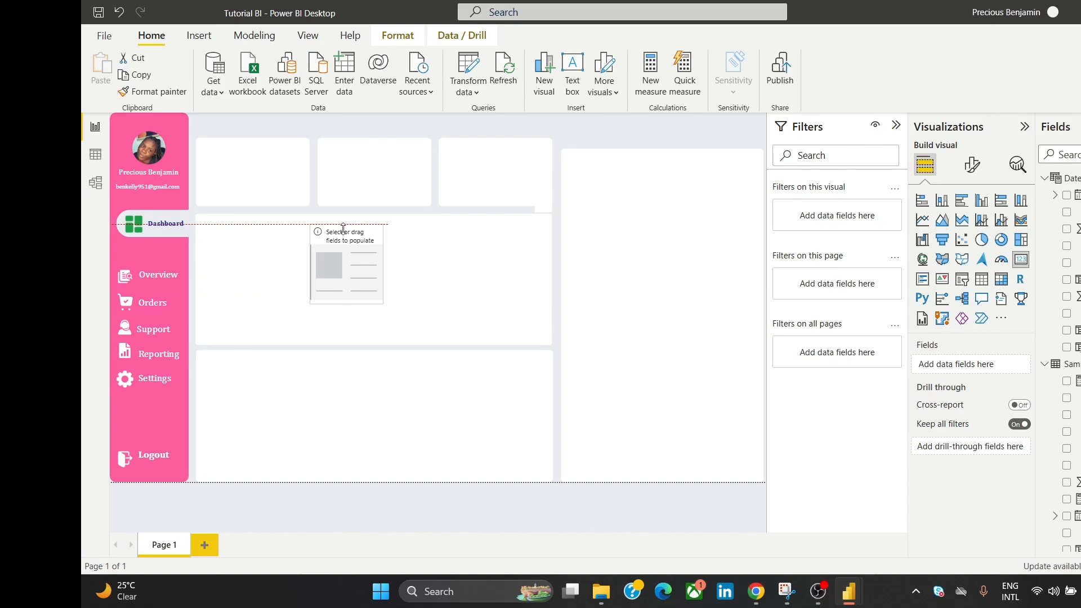
pyautogui.click(309, 269)
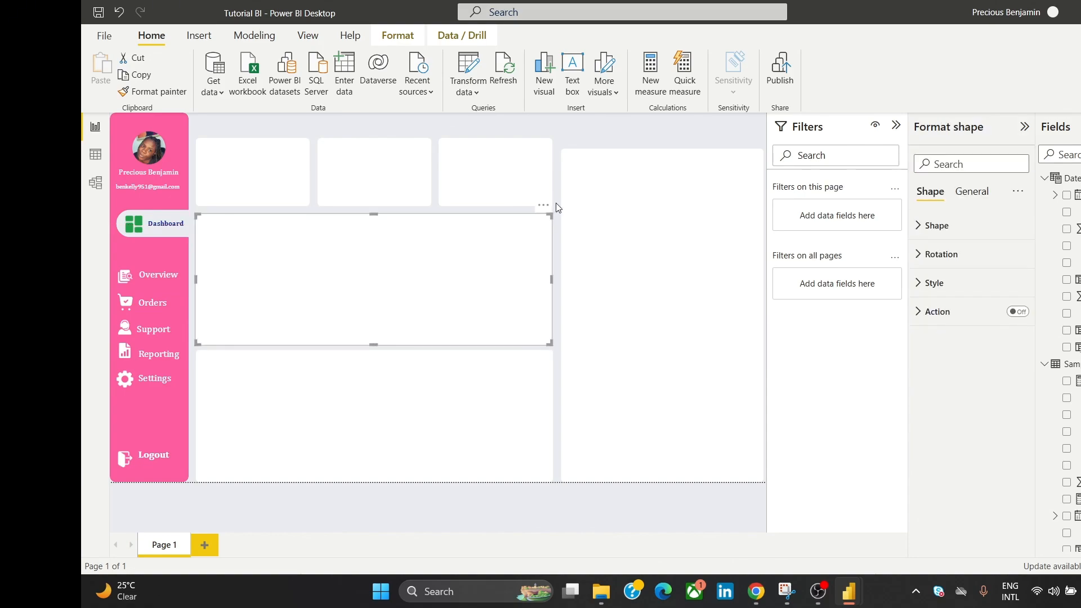
pyautogui.click(579, 134)
pyautogui.click(370, 264)
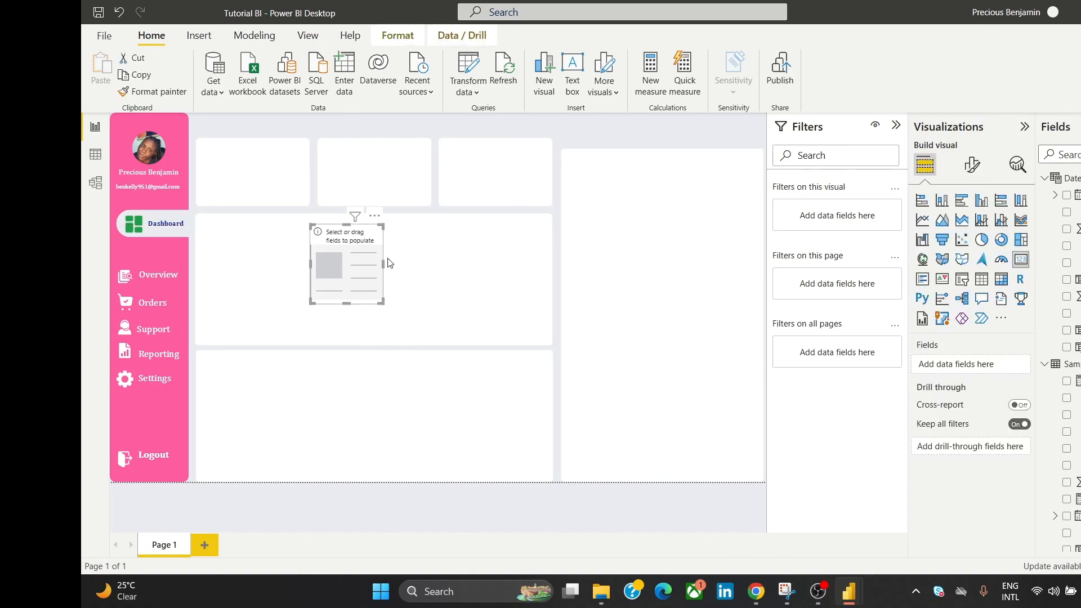
# Step: Show Total Sales (2.30M) in the card and widen it to fit
pyautogui.scroll(-4, 1058, 361)
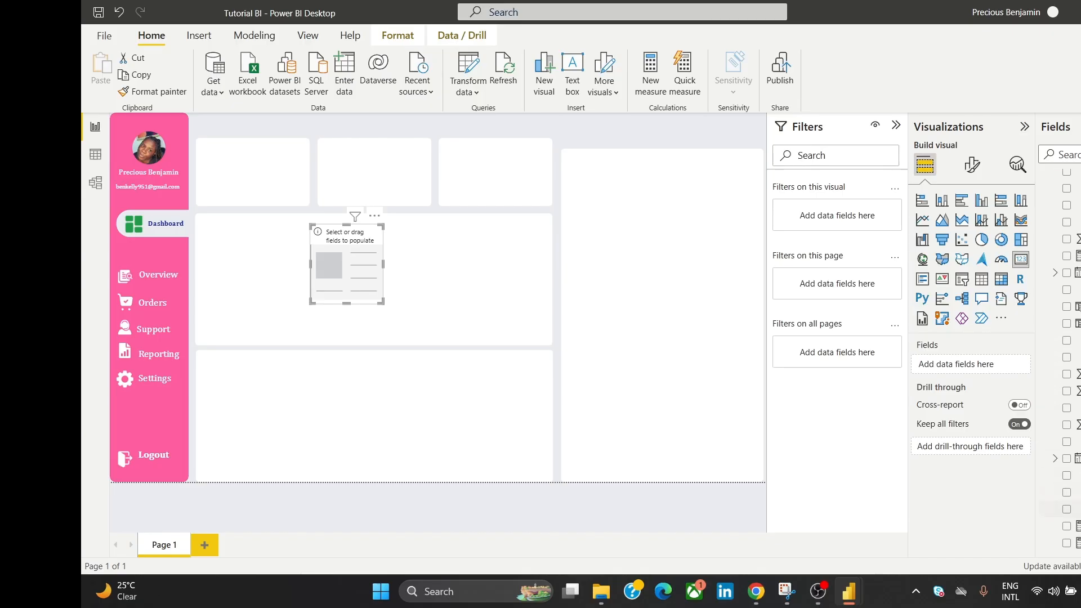
pyautogui.moveTo(1076, 542); pyautogui.dragTo(980, 366)
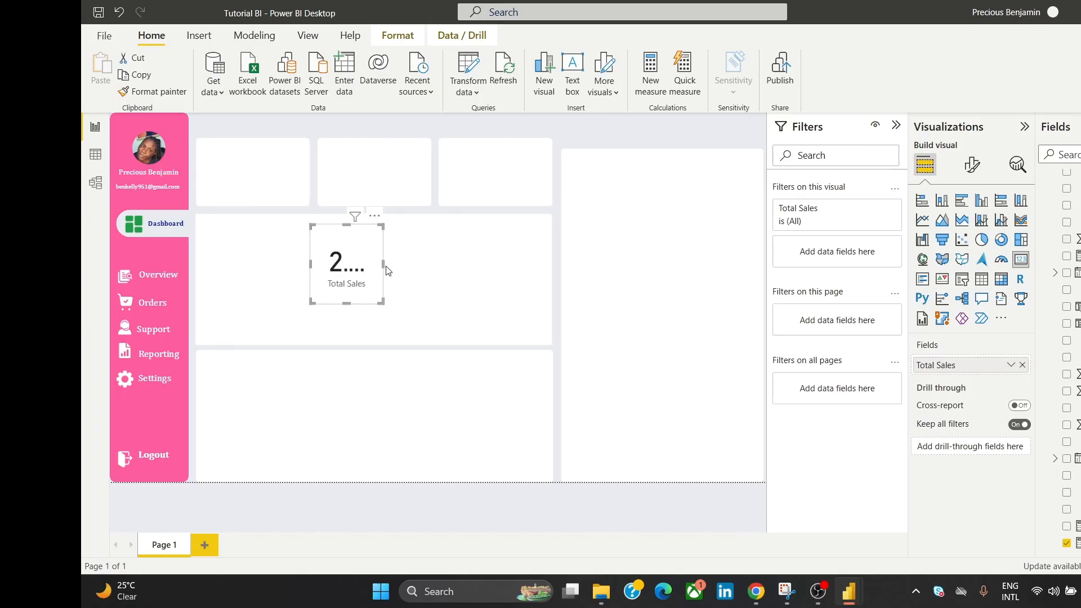
pyautogui.moveTo(382, 267); pyautogui.dragTo(431, 265)
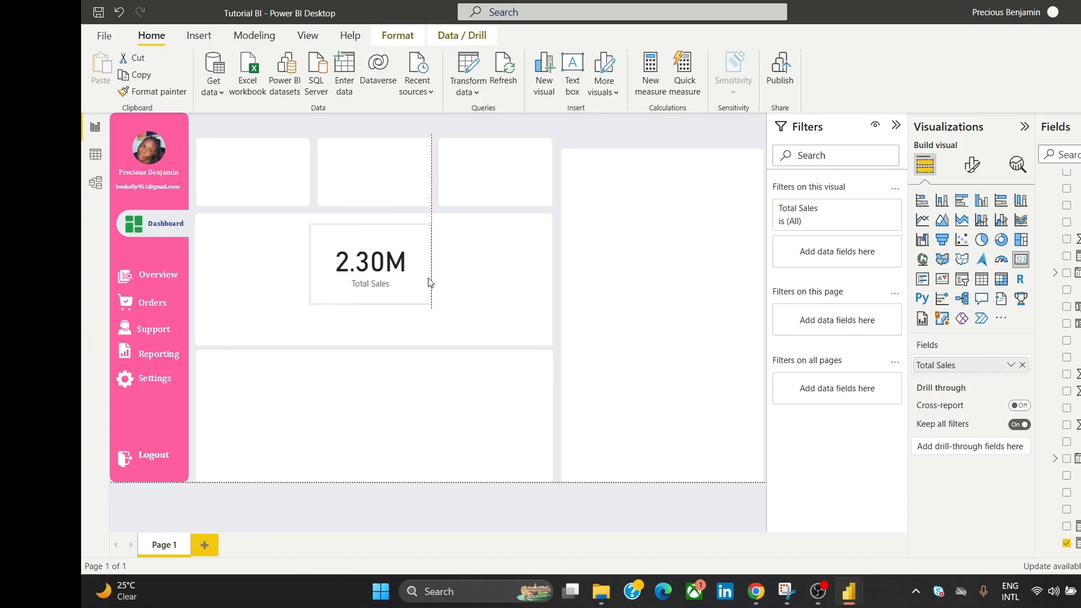
pyautogui.moveTo(429, 218); pyautogui.dragTo(697, 164)
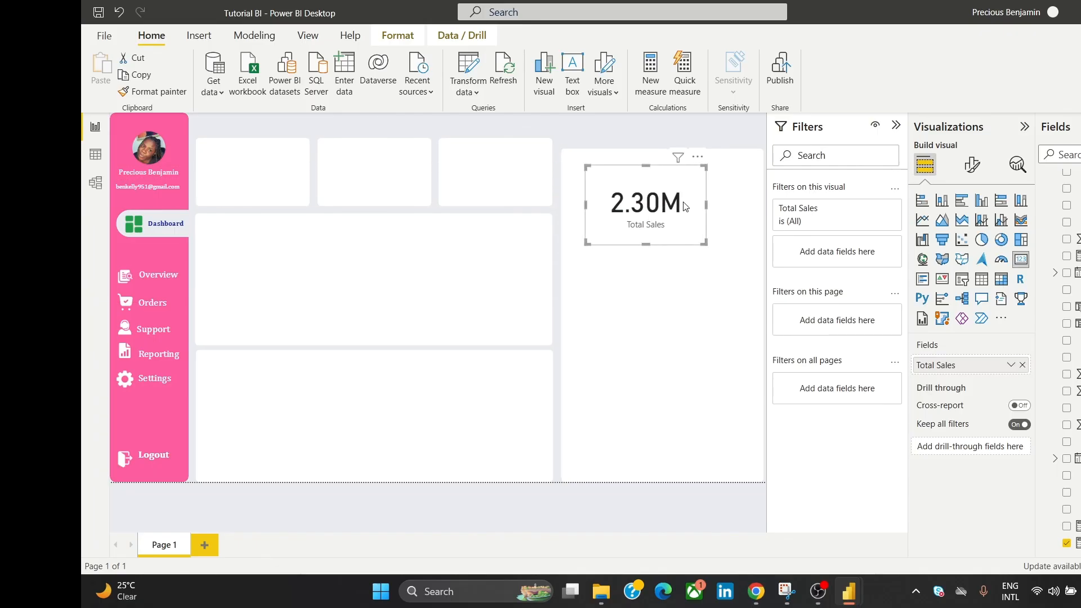
pyautogui.moveTo(690, 183); pyautogui.dragTo(397, 248)
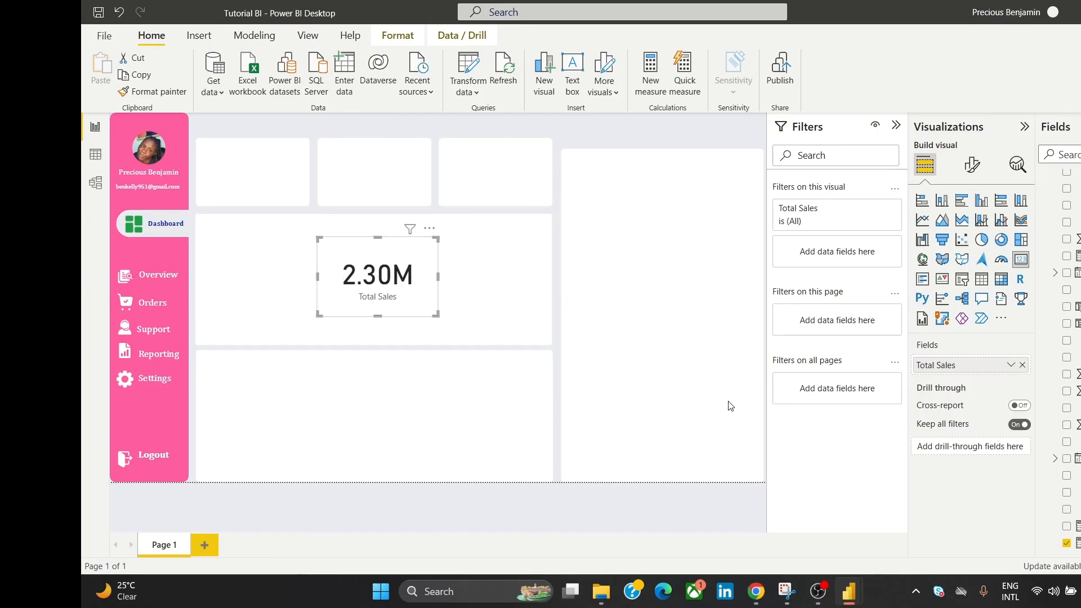
# Step: View the Pink dashboard.png reference image in Chrome
pyautogui.moveTo(756, 591)
pyautogui.click(786, 541)
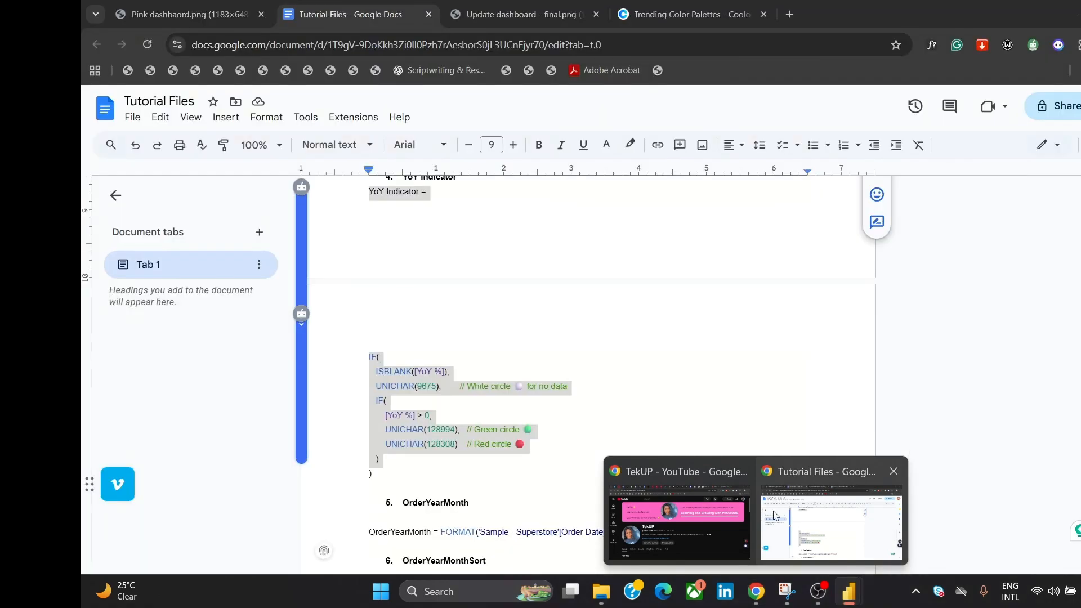
pyautogui.click(215, 16)
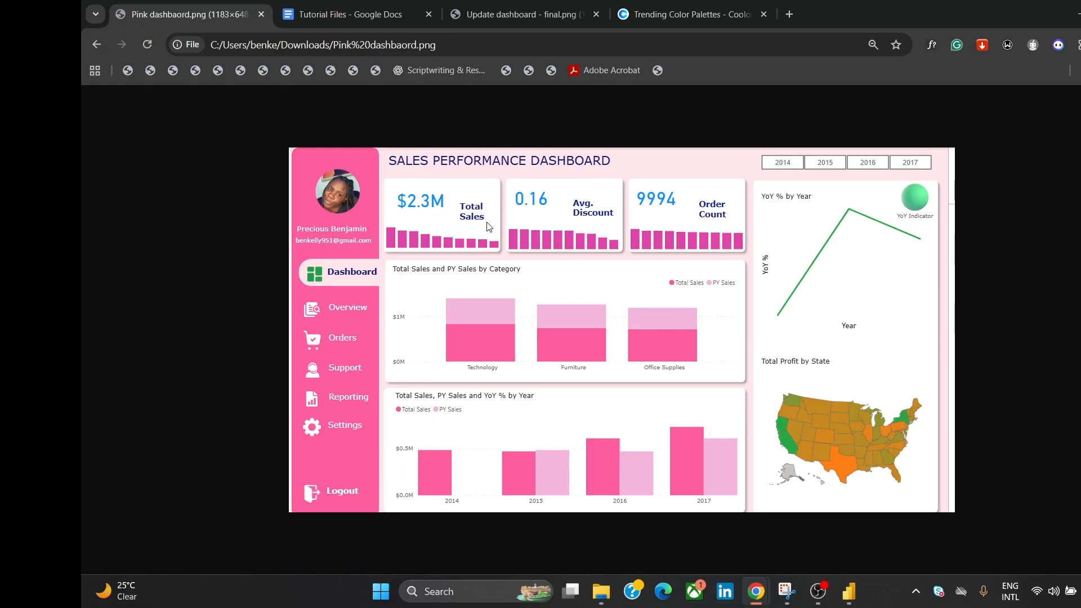
# Step: Return to the Tutorial BI report in Power BI Desktop
pyautogui.moveTo(861, 582)
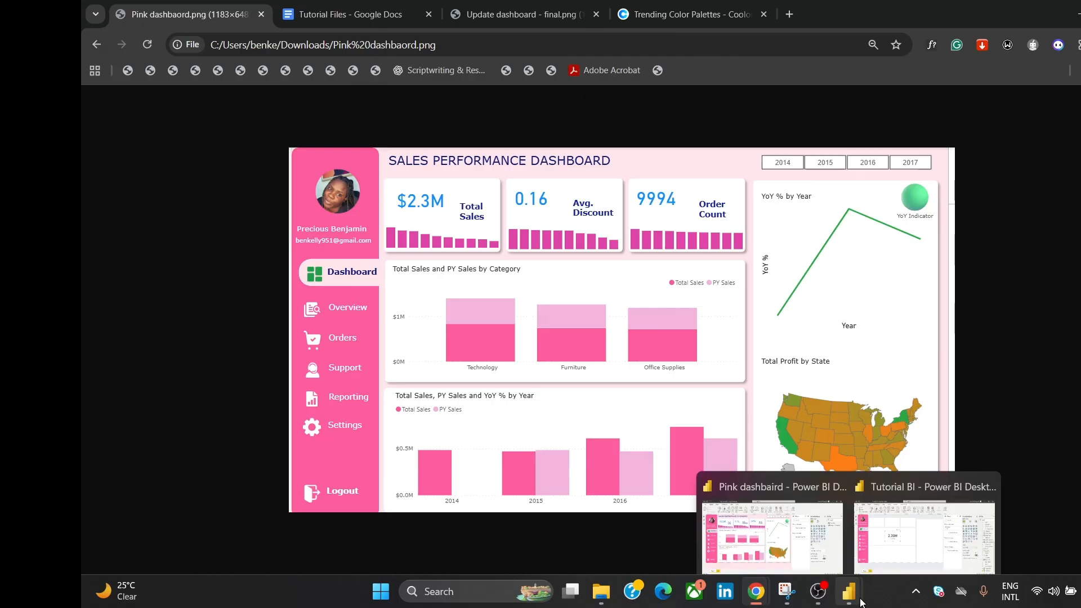
pyautogui.click(913, 545)
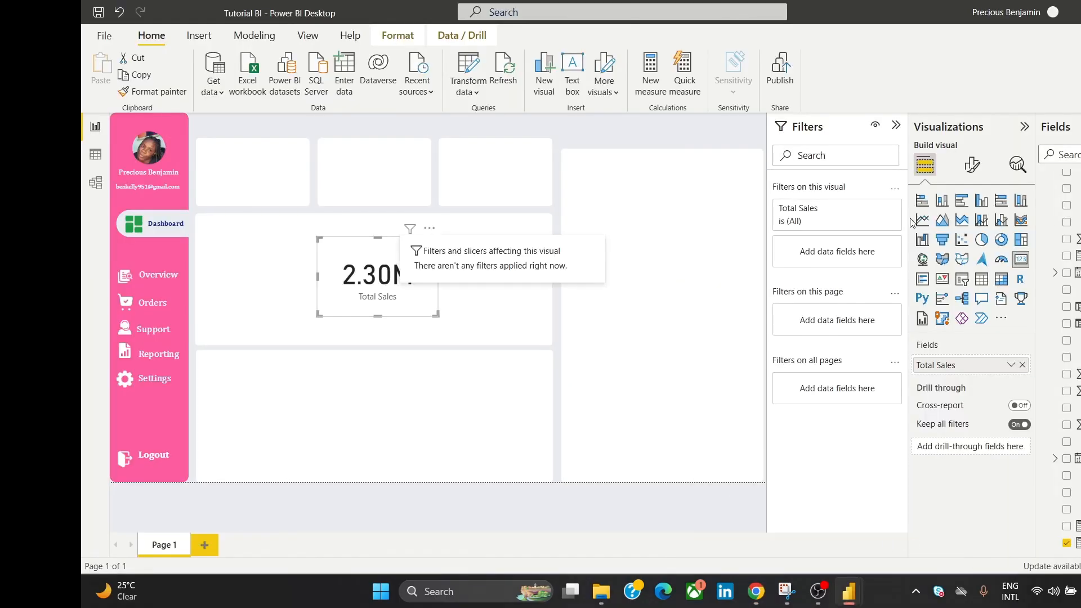
# Step: Hide the card's category label and set the callout value font size to 30
pyautogui.click(972, 164)
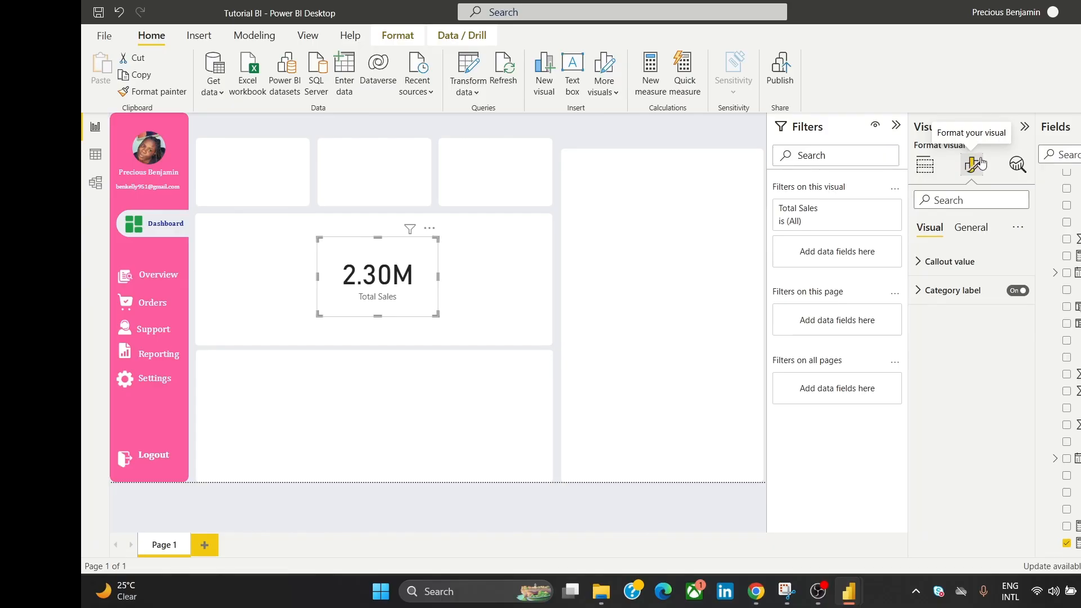
pyautogui.click(1019, 293)
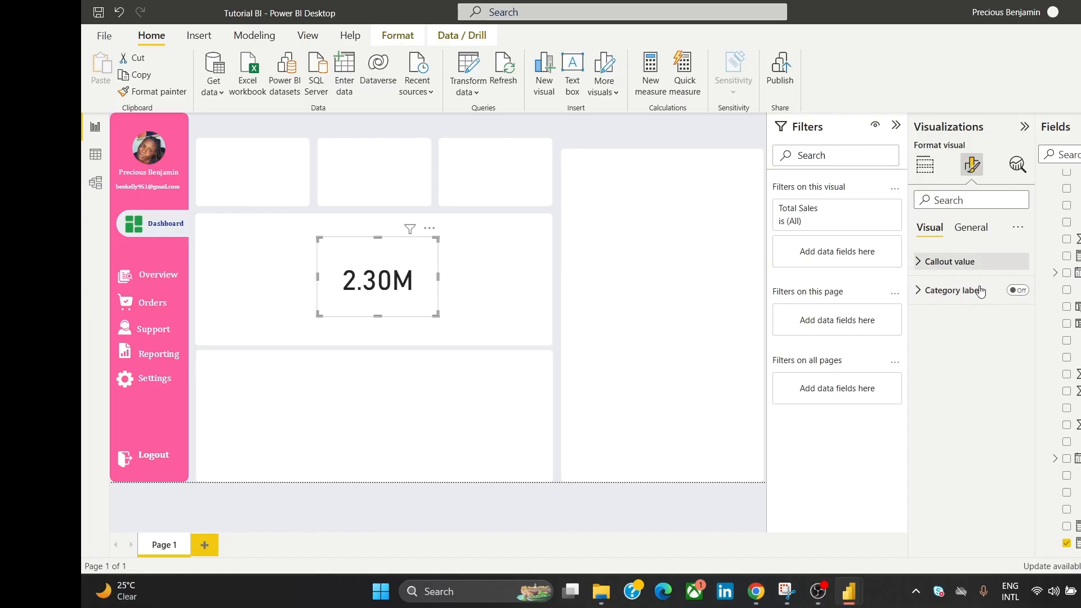
pyautogui.click(949, 262)
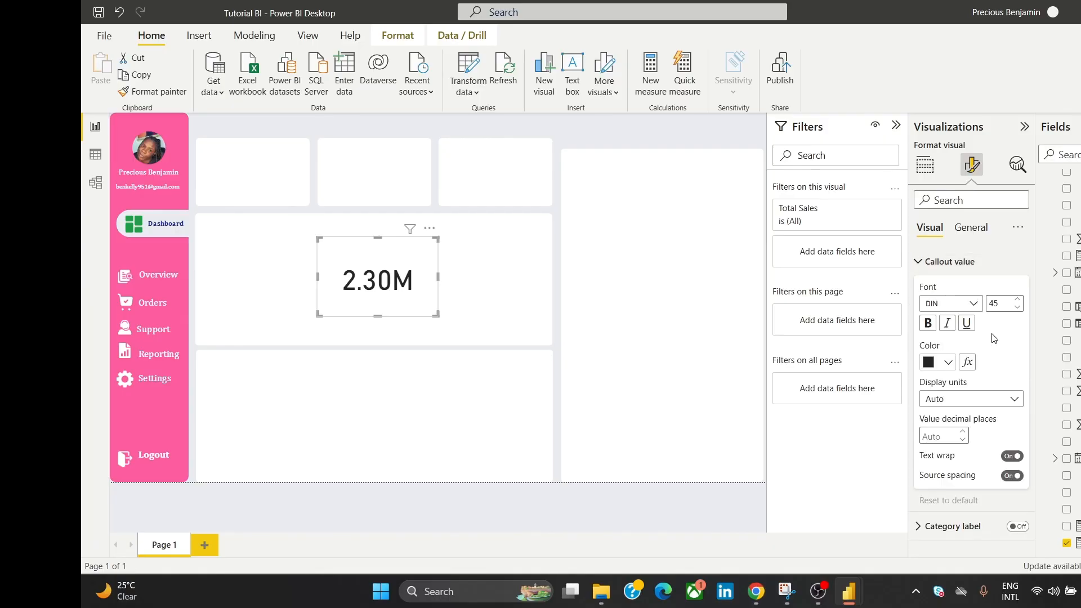
pyautogui.click(1018, 308)
pyautogui.click(1017, 307)
pyautogui.click(1017, 308)
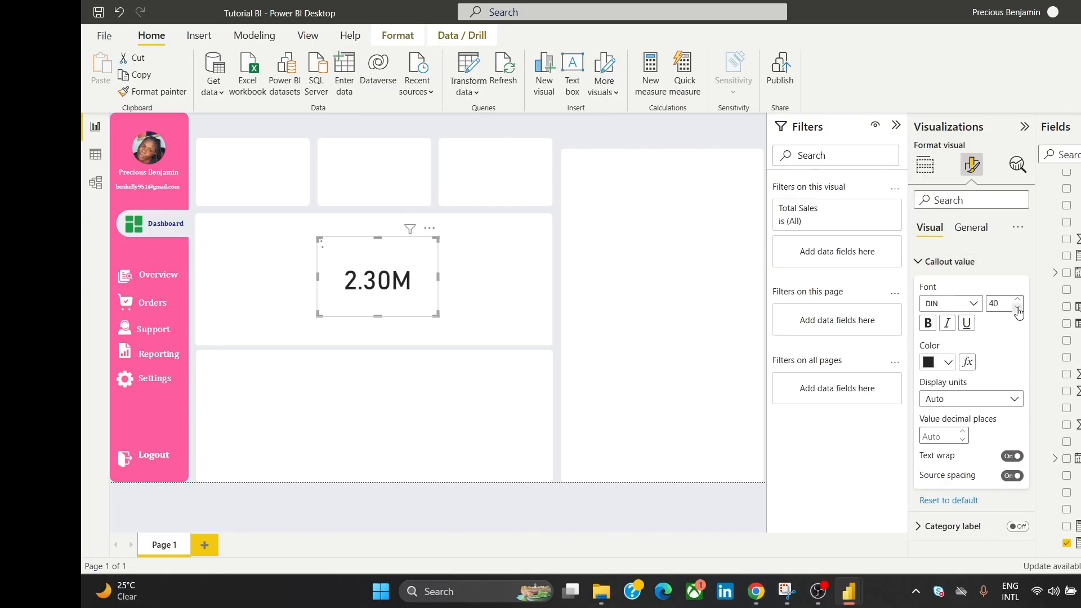
pyautogui.click(1017, 308)
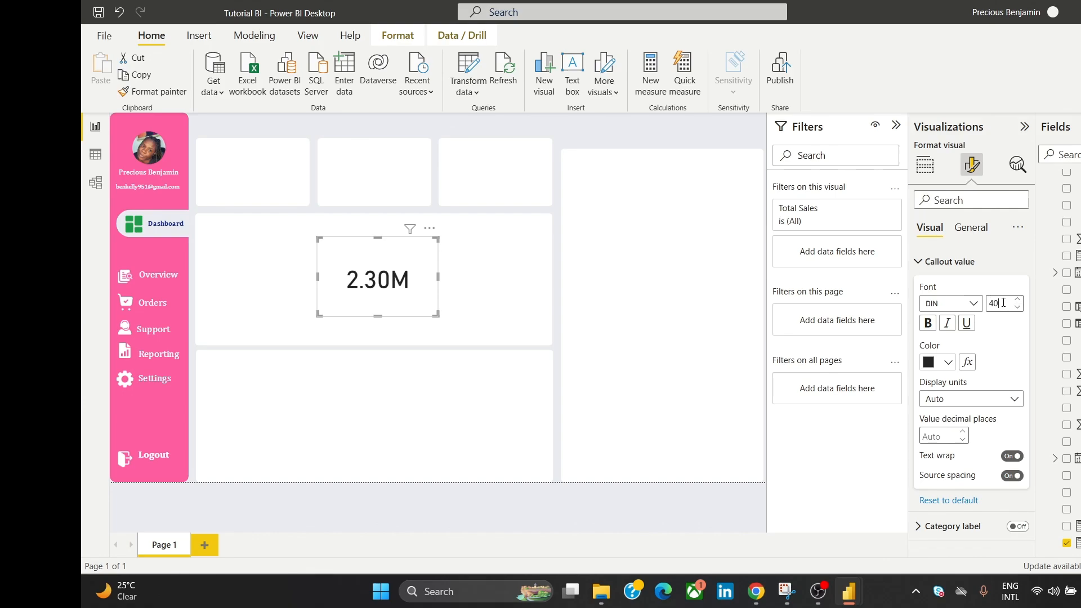
pyautogui.write('36')
pyautogui.press('BackSpace')
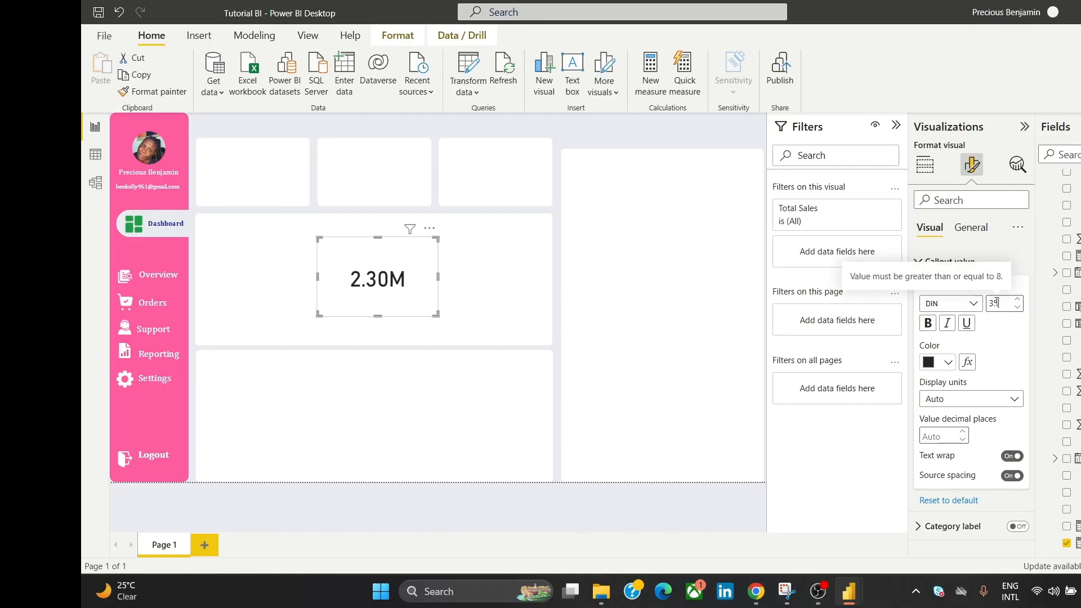
pyautogui.write('0')
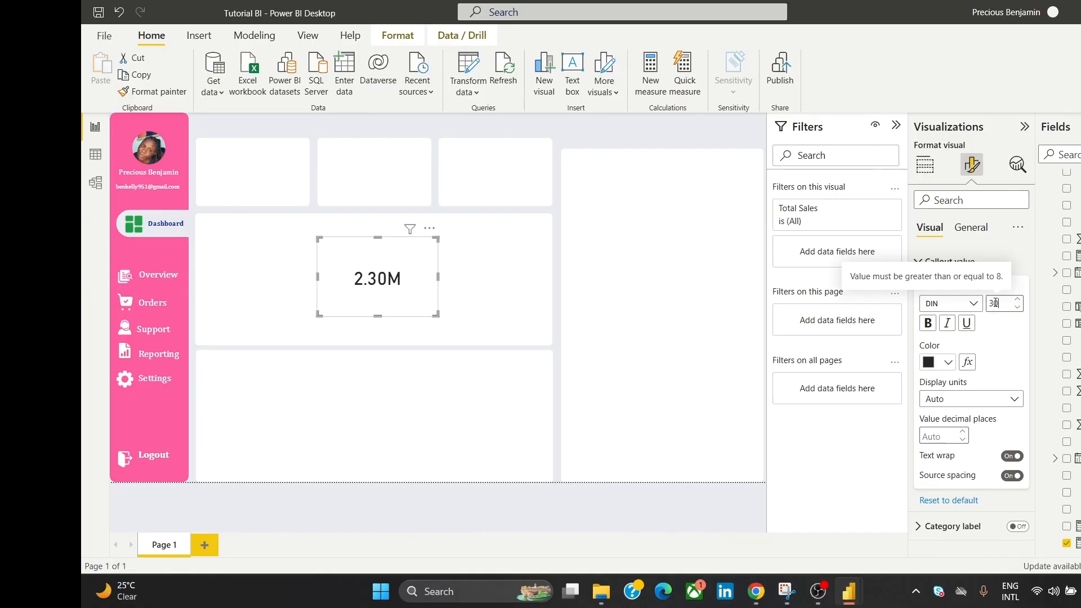
# Step: Turn off the card background, colour the value blue, and fit it into the top-left tile
pyautogui.click(972, 228)
pyautogui.click(966, 320)
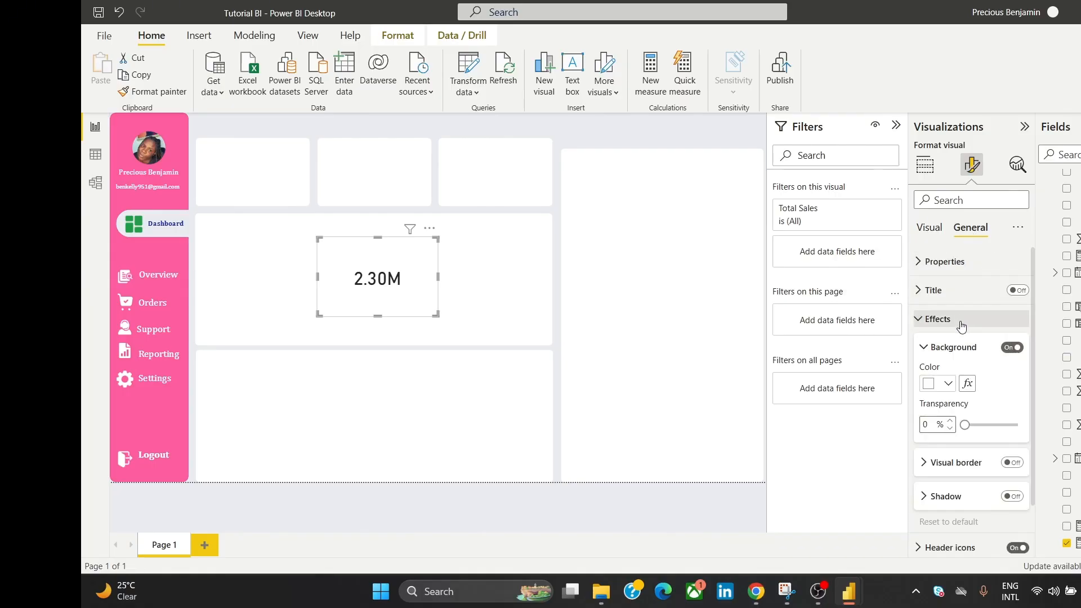
pyautogui.click(1011, 348)
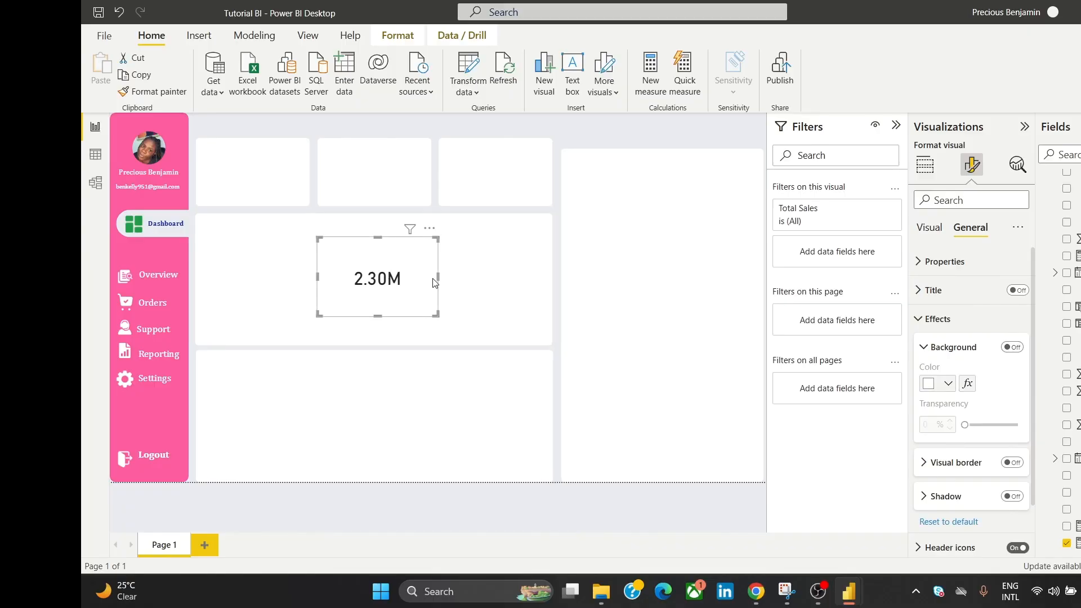
pyautogui.click(939, 232)
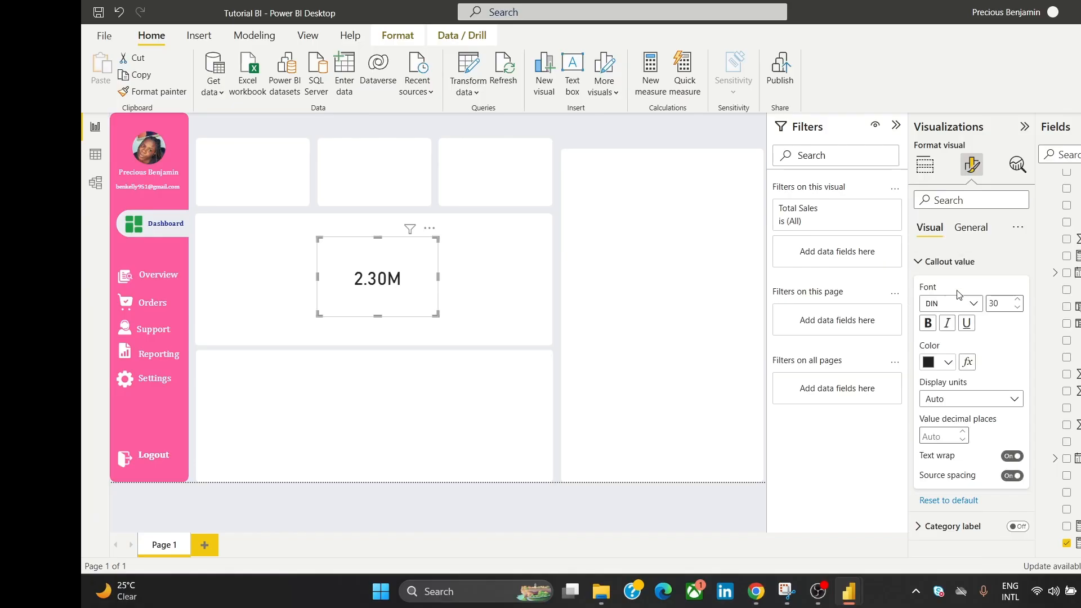
pyautogui.click(939, 365)
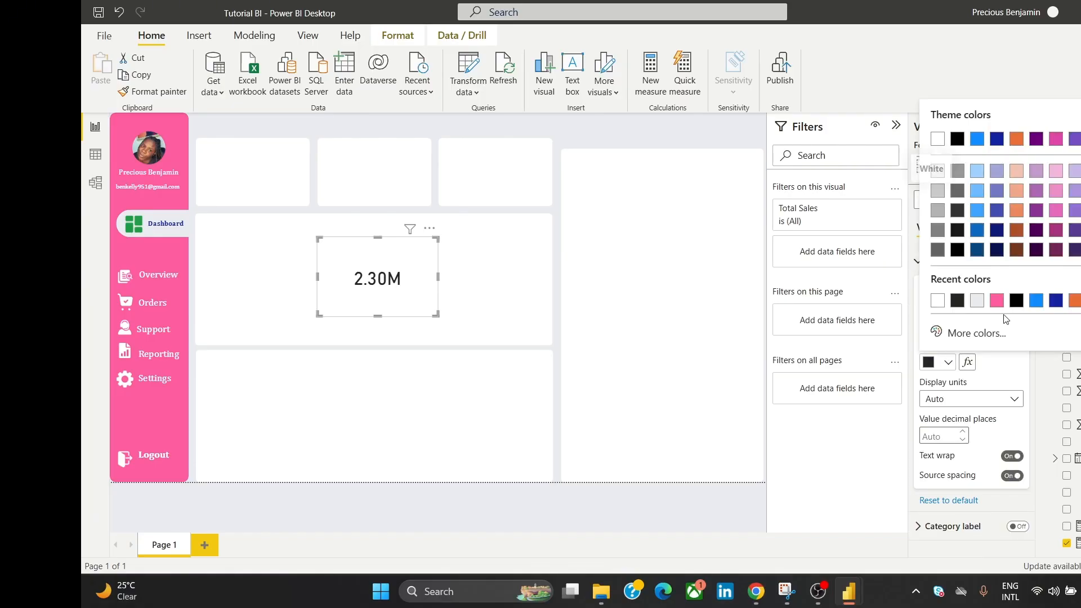
pyautogui.click(1035, 300)
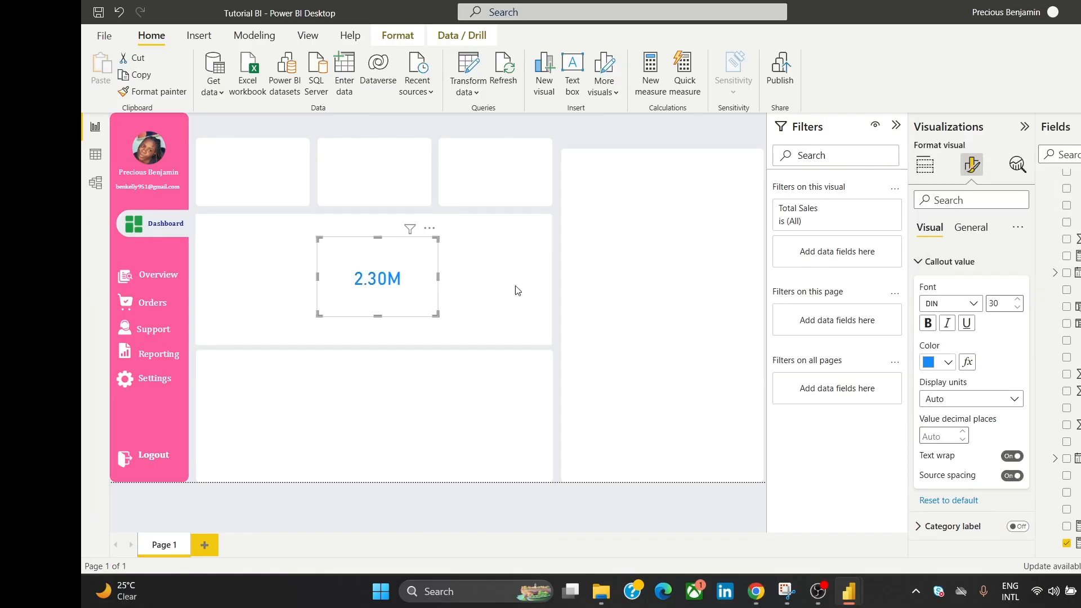
pyautogui.moveTo(436, 315); pyautogui.dragTo(382, 265)
pyautogui.moveTo(362, 223); pyautogui.dragTo(260, 141)
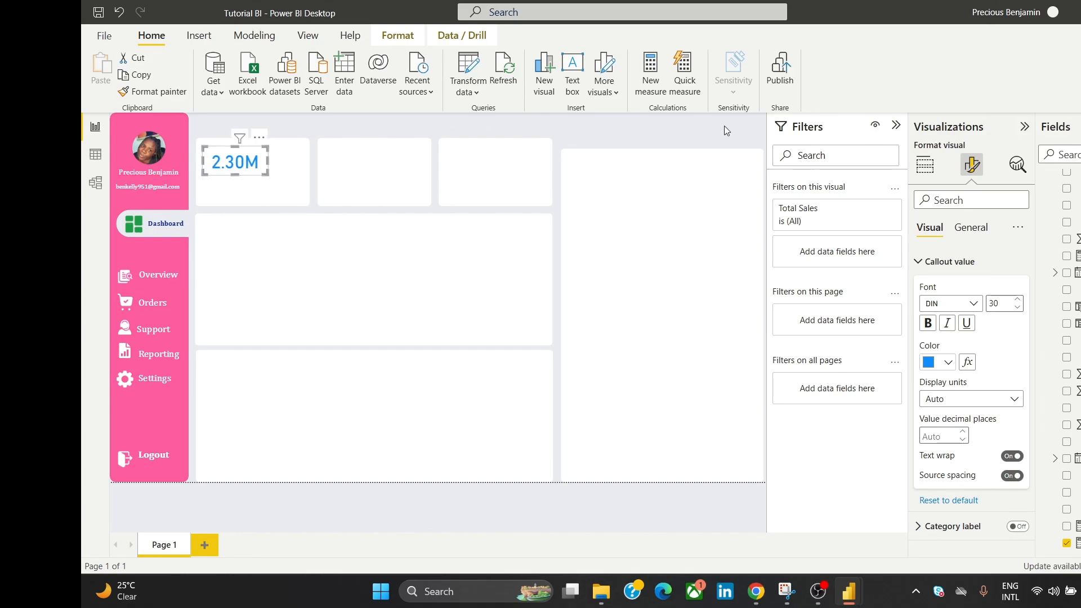
# Step: Duplicate the card into the second tile and switch it to Avg. Discount (0.16)
pyautogui.click(717, 134)
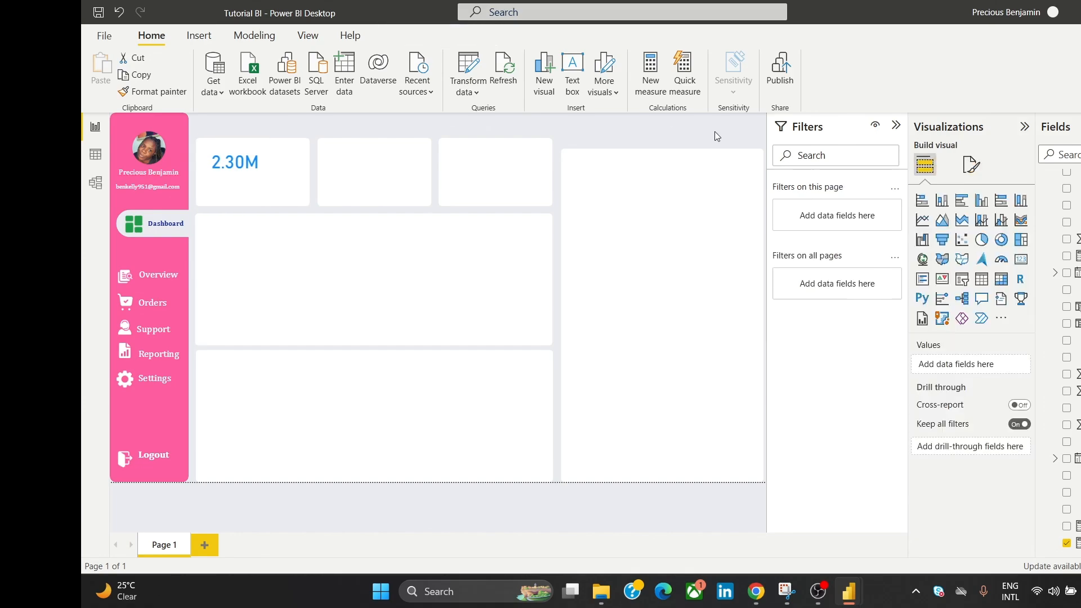
pyautogui.click(246, 157)
pyautogui.hotkey('ctrl', 'c')
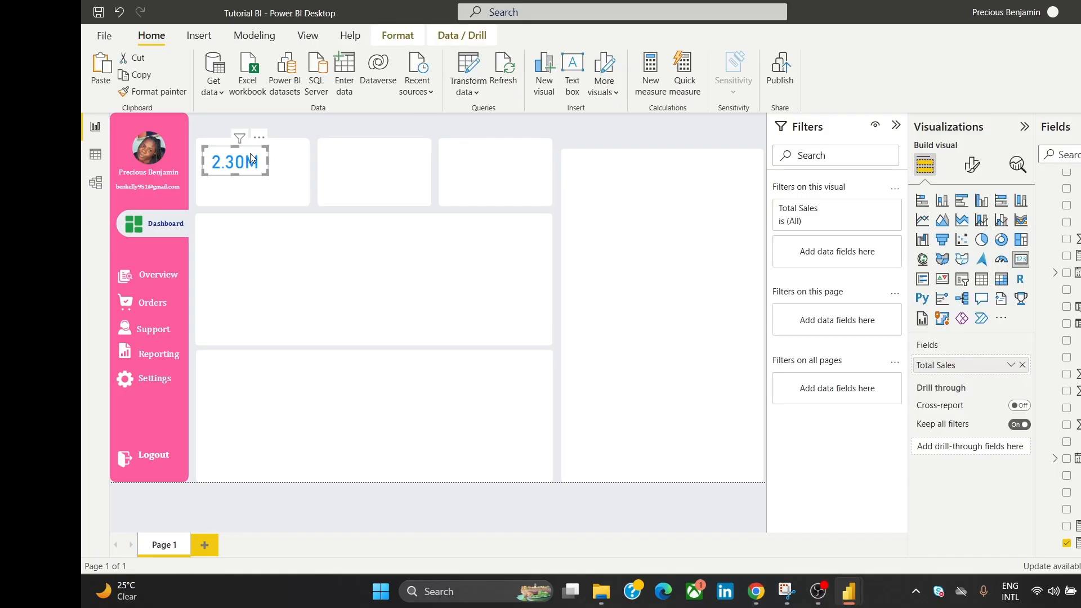
pyautogui.hotkey('ctrl', 'v')
pyautogui.moveTo(263, 148); pyautogui.dragTo(381, 141)
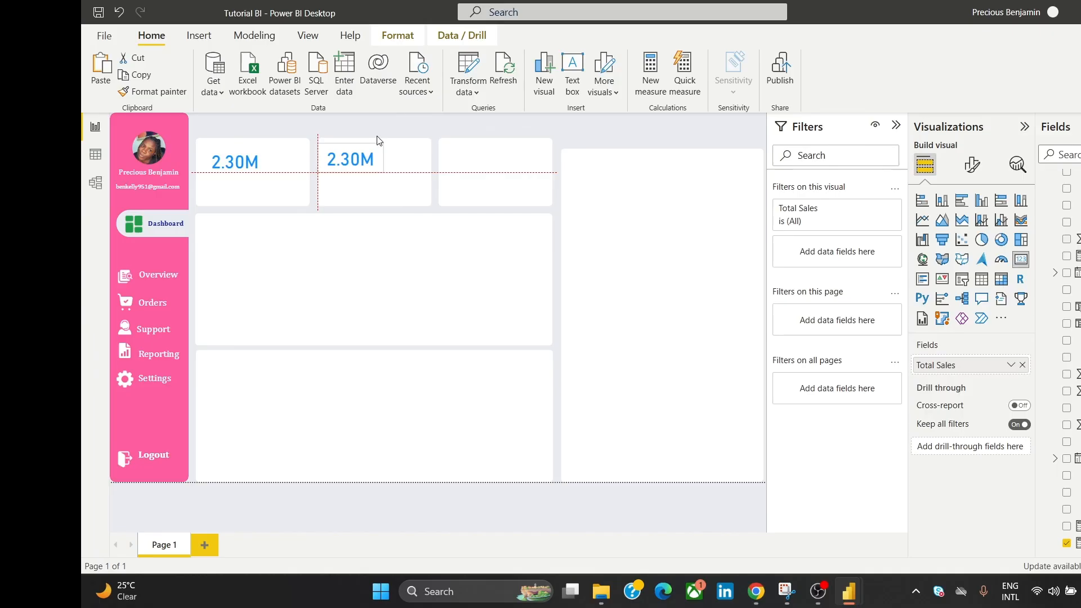
pyautogui.moveTo(378, 141); pyautogui.dragTo(384, 142)
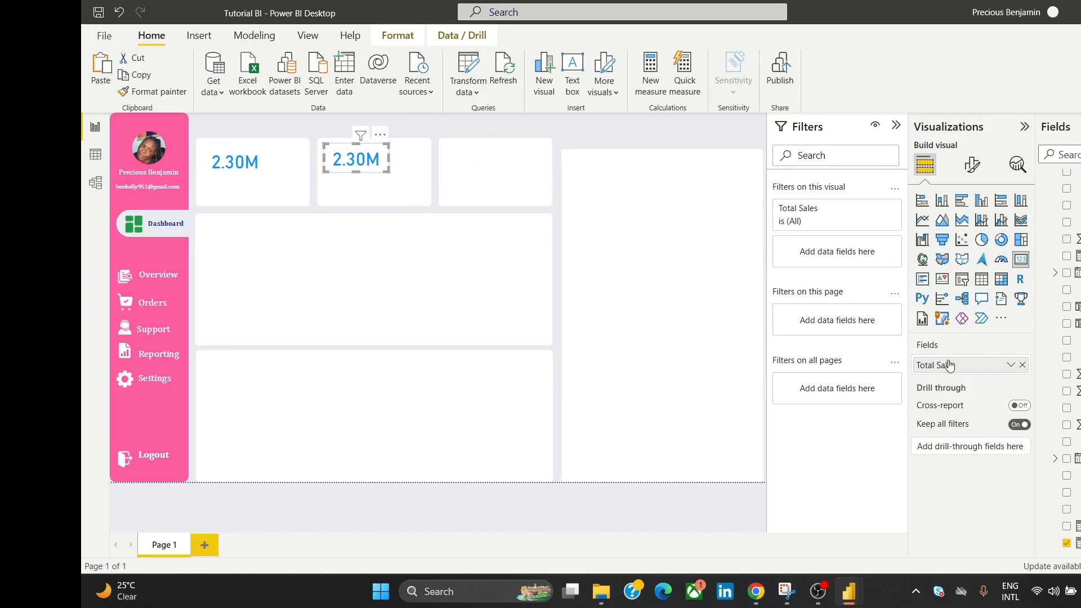
pyautogui.click(1022, 365)
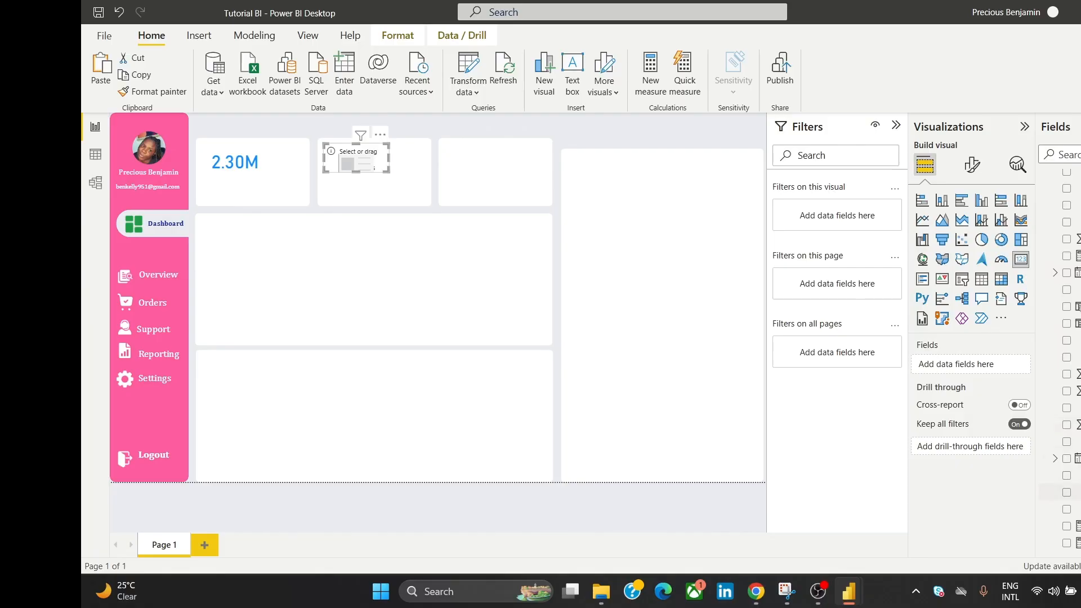
pyautogui.scroll(3, 1066, 360)
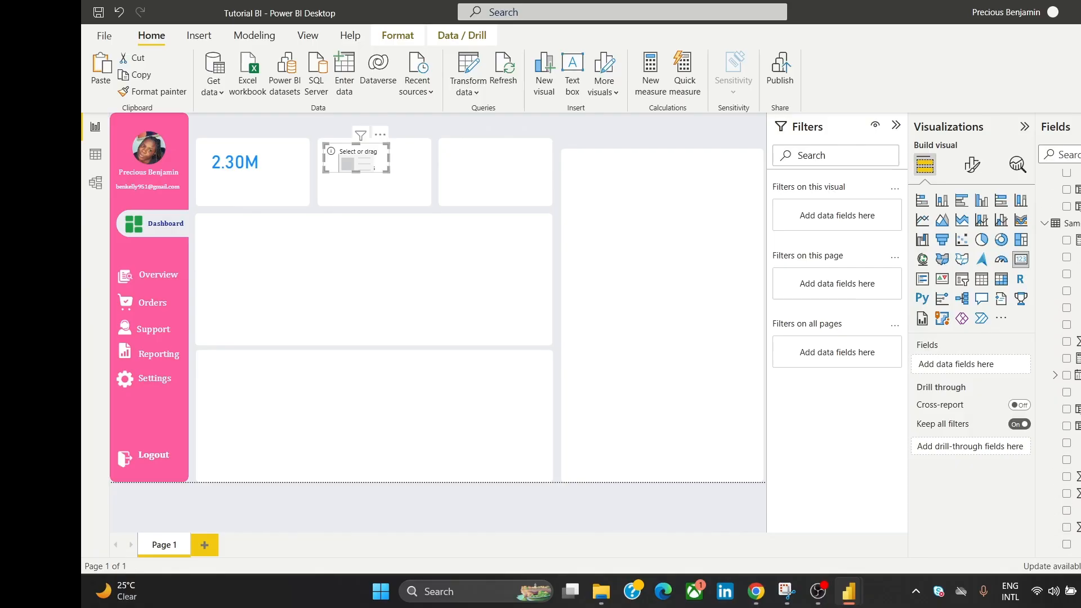
pyautogui.scroll(-1, 1067, 360)
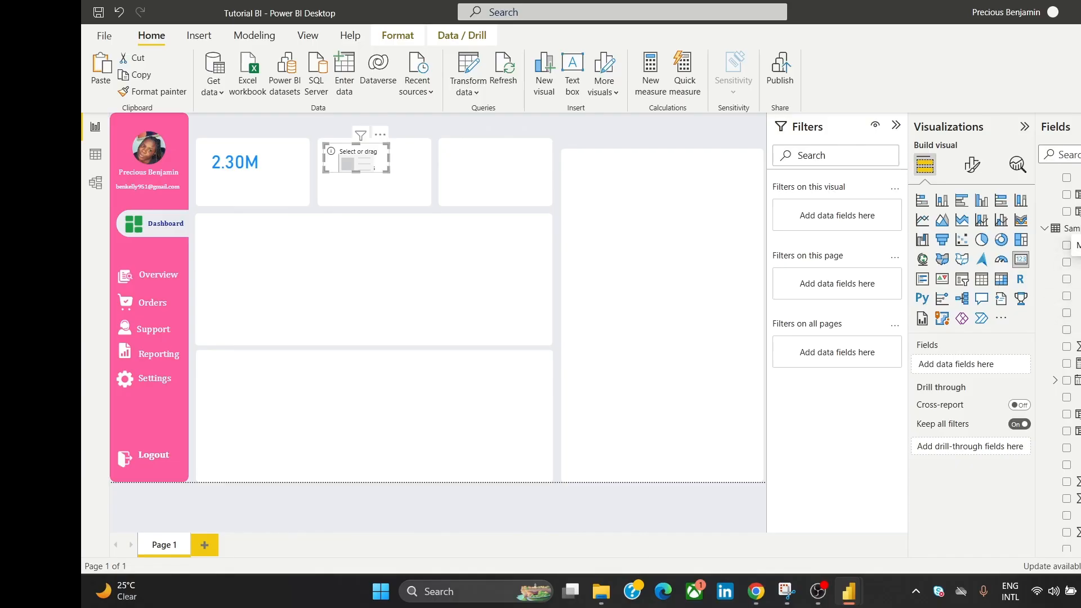
pyautogui.moveTo(1075, 245); pyautogui.dragTo(1005, 373)
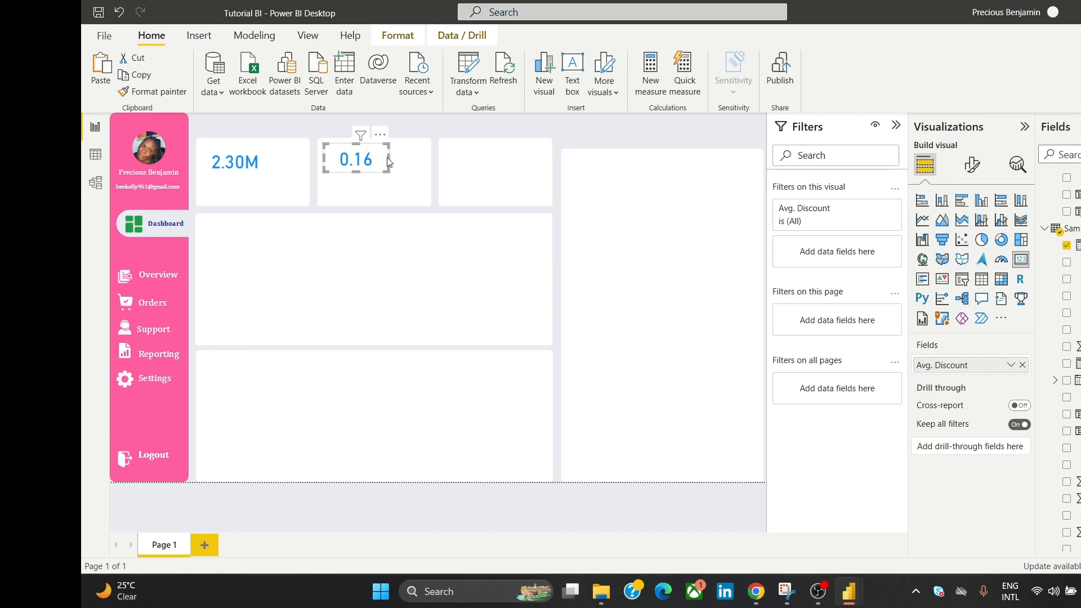
pyautogui.moveTo(388, 158); pyautogui.dragTo(367, 160)
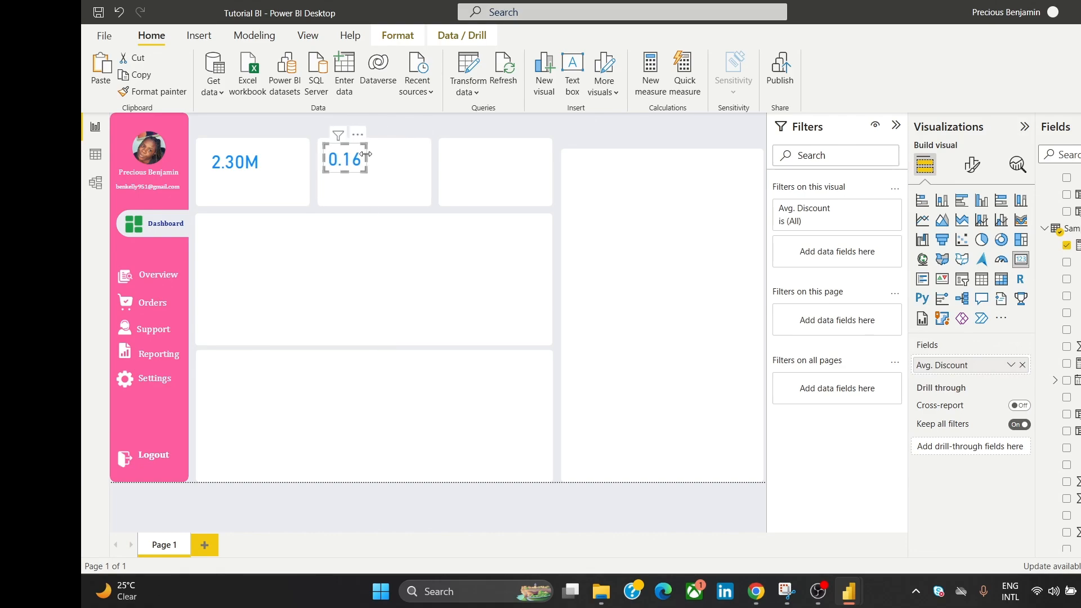
# Step: Paste another card copy into the third tile showing Order Count (9994)
pyautogui.click(398, 128)
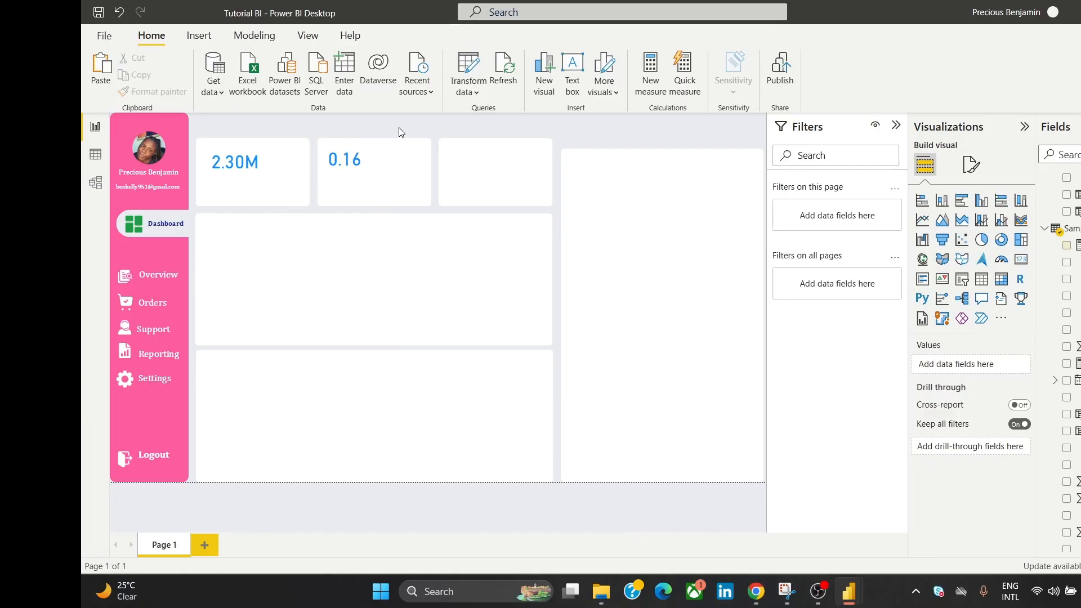
pyautogui.click(366, 154)
pyautogui.hotkey('ctrl', 'v')
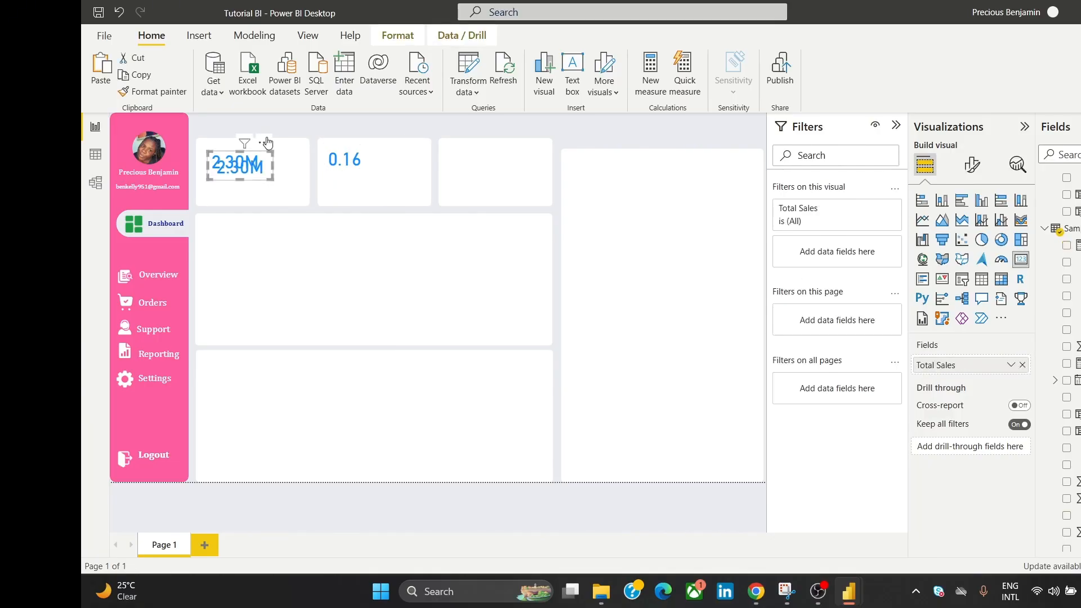
pyautogui.moveTo(266, 143); pyautogui.dragTo(503, 136)
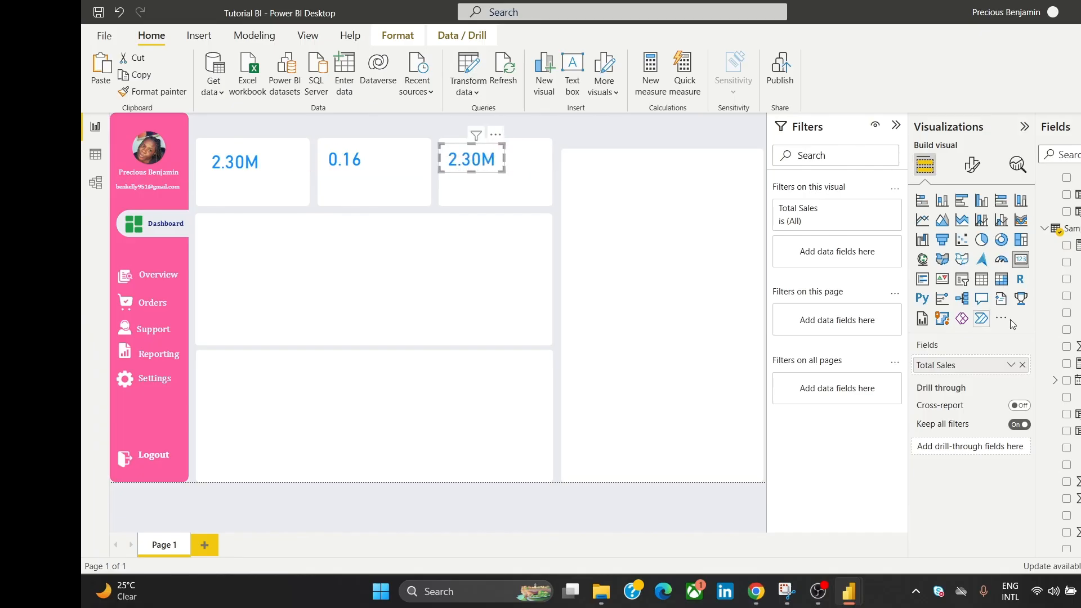
pyautogui.moveTo(1075, 364); pyautogui.dragTo(1004, 372)
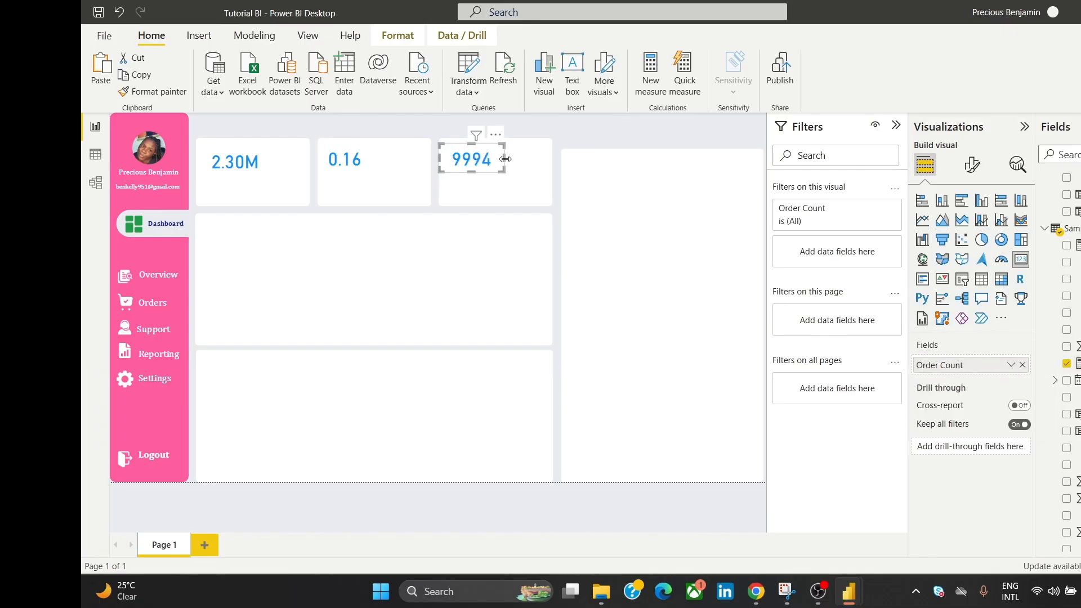
pyautogui.moveTo(504, 156); pyautogui.dragTo(488, 139)
pyautogui.click(584, 137)
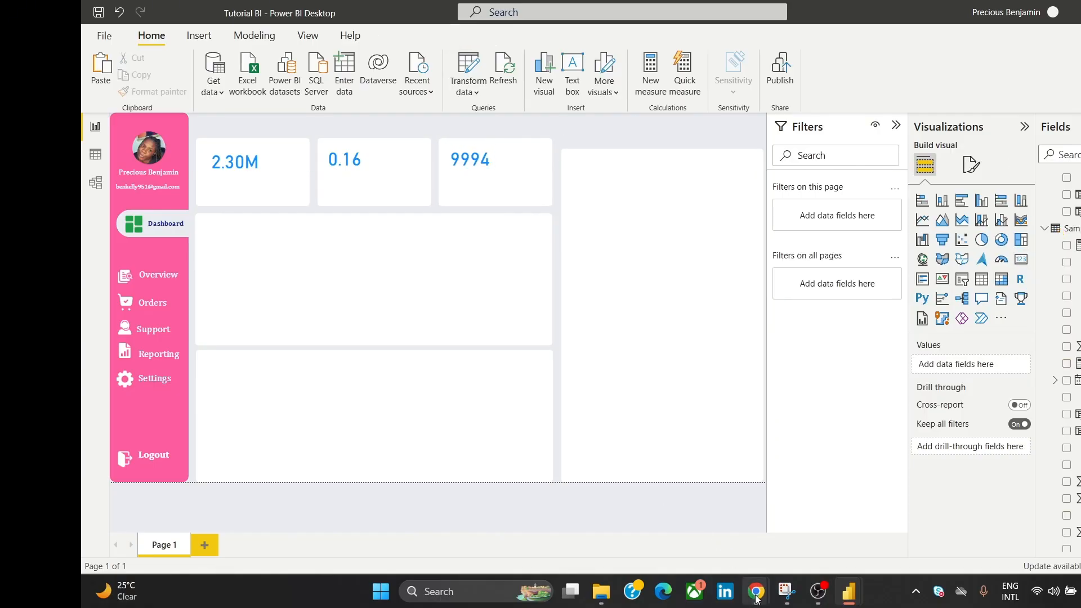
# Step: Set the Total Sales measure's format to Currency so the card shows $2.3M
pyautogui.moveTo(756, 598)
pyautogui.moveTo(815, 517)
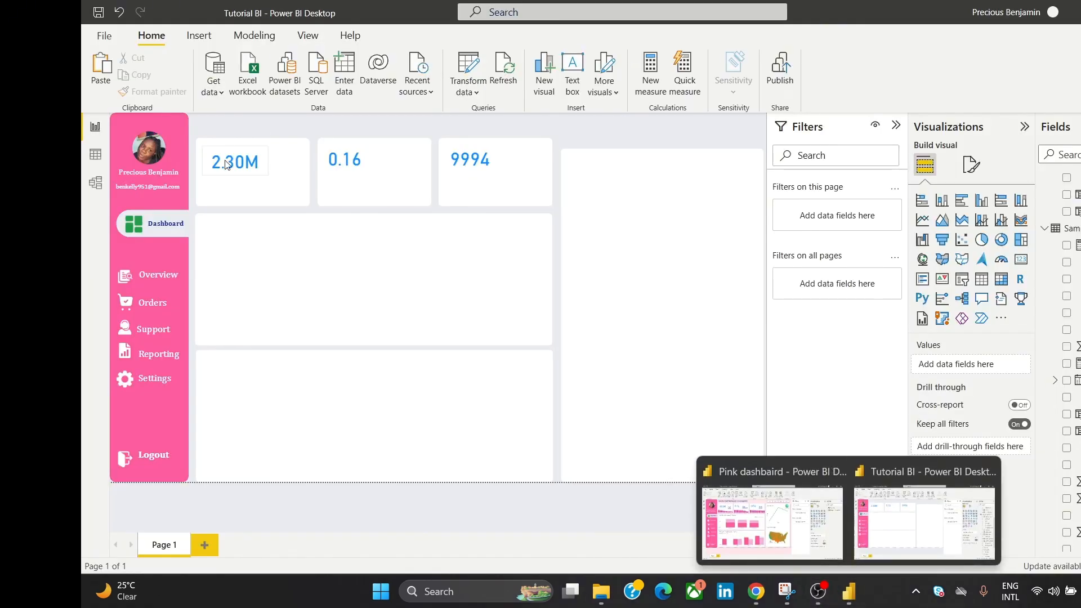
pyautogui.click(256, 158)
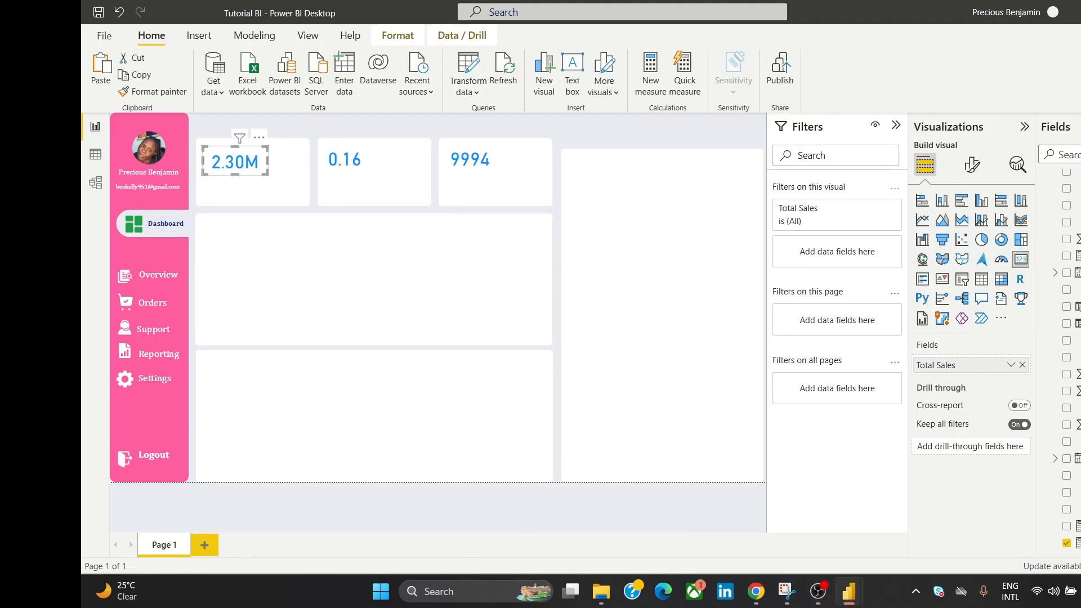
pyautogui.click(1077, 542)
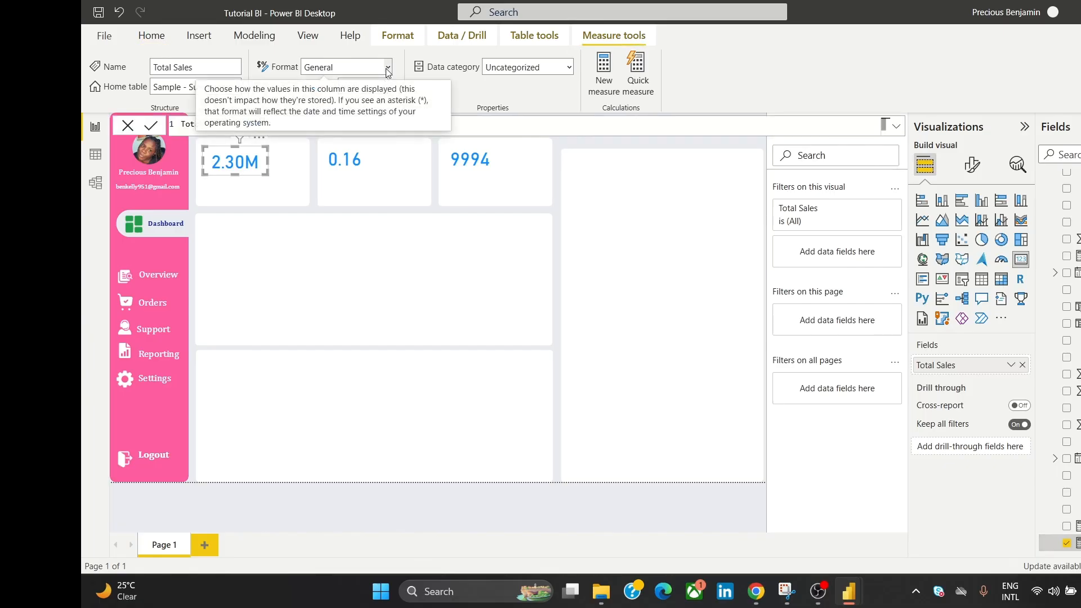
pyautogui.click(349, 68)
pyautogui.click(365, 109)
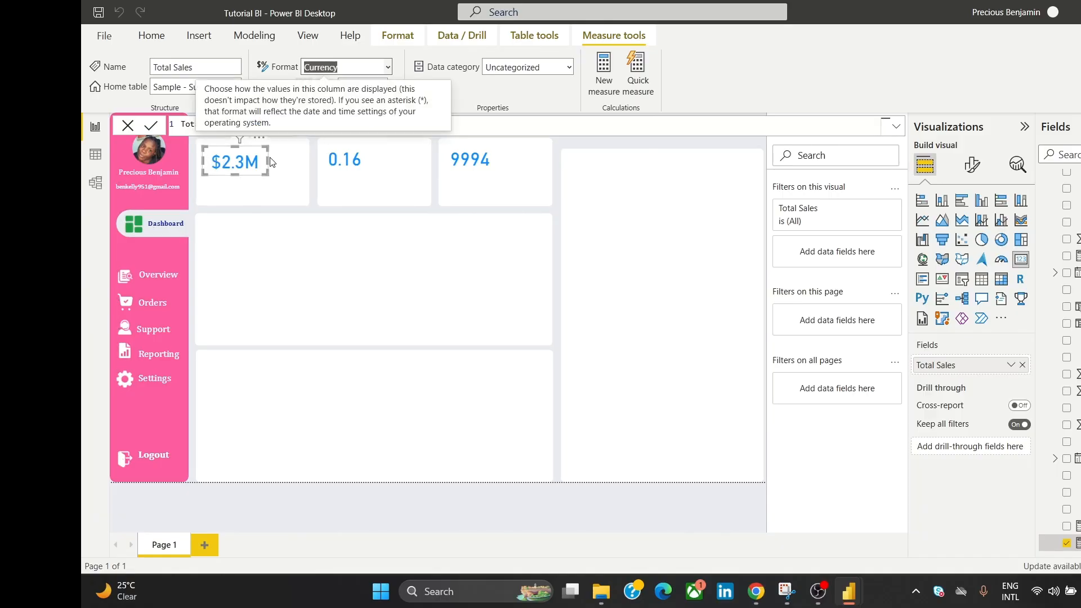
pyautogui.click(589, 148)
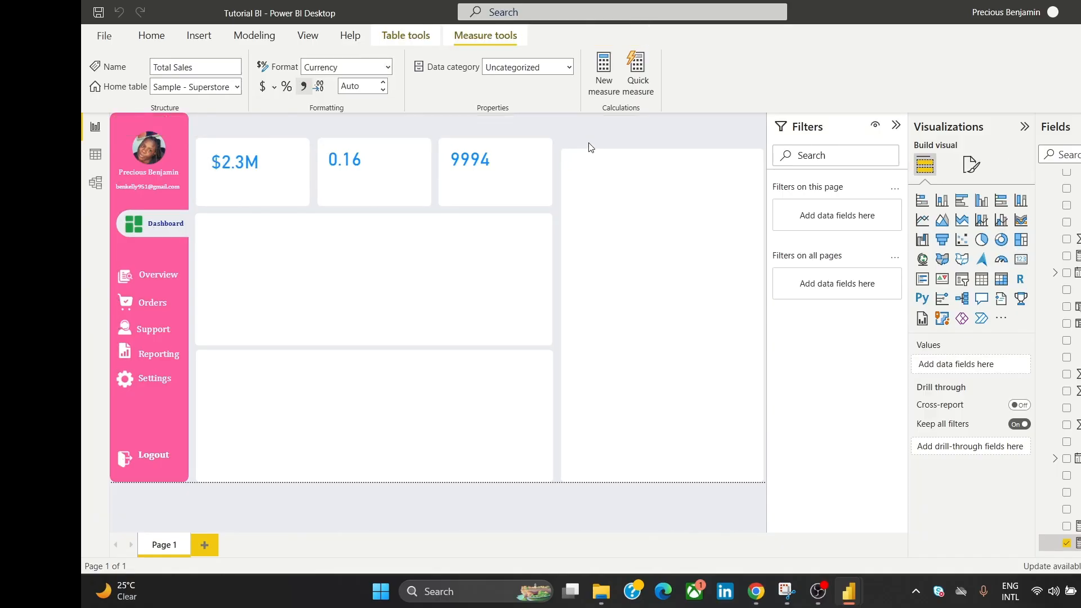
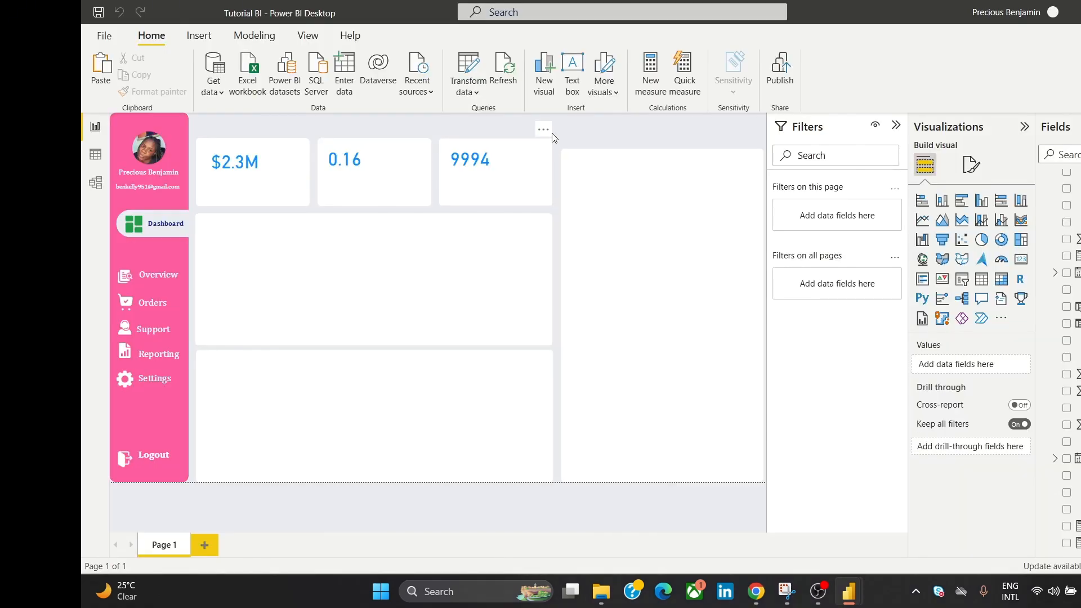
# Step: Add a text box in the middle panel reading 'Total Sales' in bold Arial
pyautogui.click(578, 69)
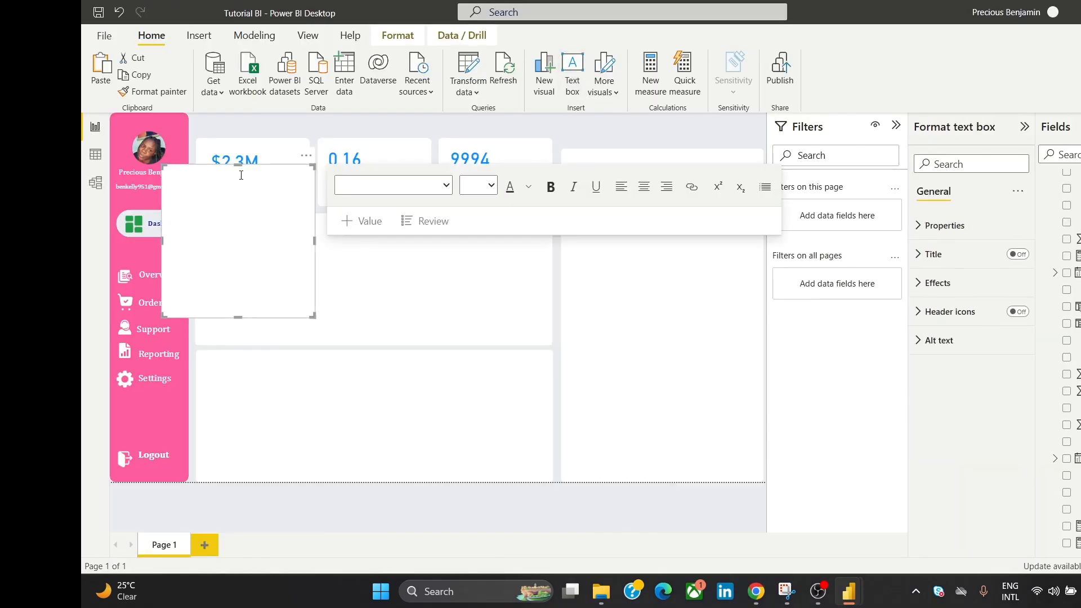
pyautogui.moveTo(238, 170); pyautogui.dragTo(244, 278)
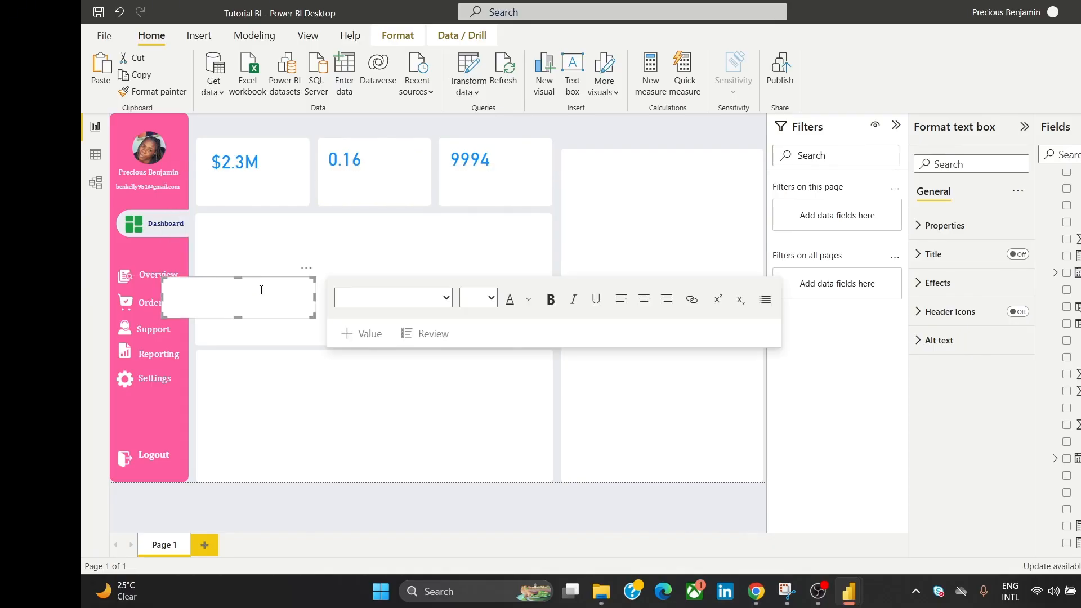
pyautogui.moveTo(309, 269); pyautogui.dragTo(440, 252)
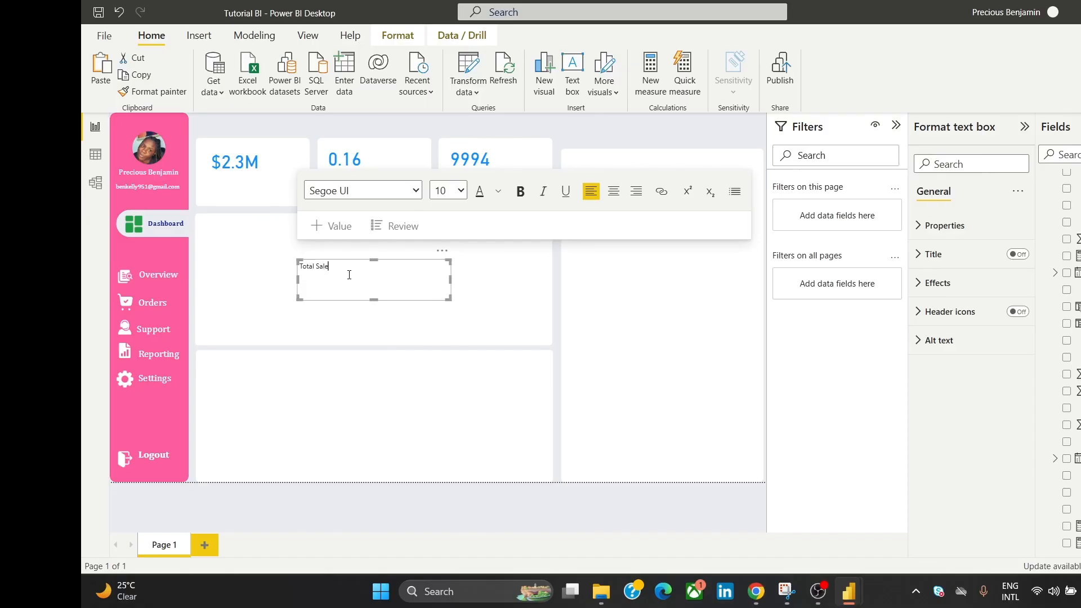
pyautogui.hotkey('ctrl', 'a')
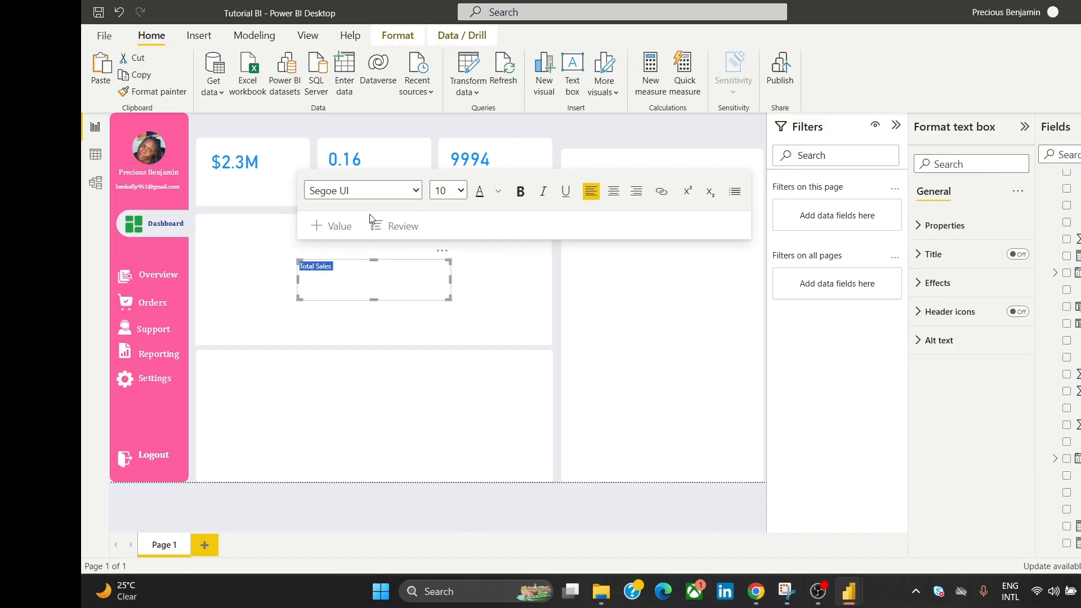
pyautogui.click(413, 192)
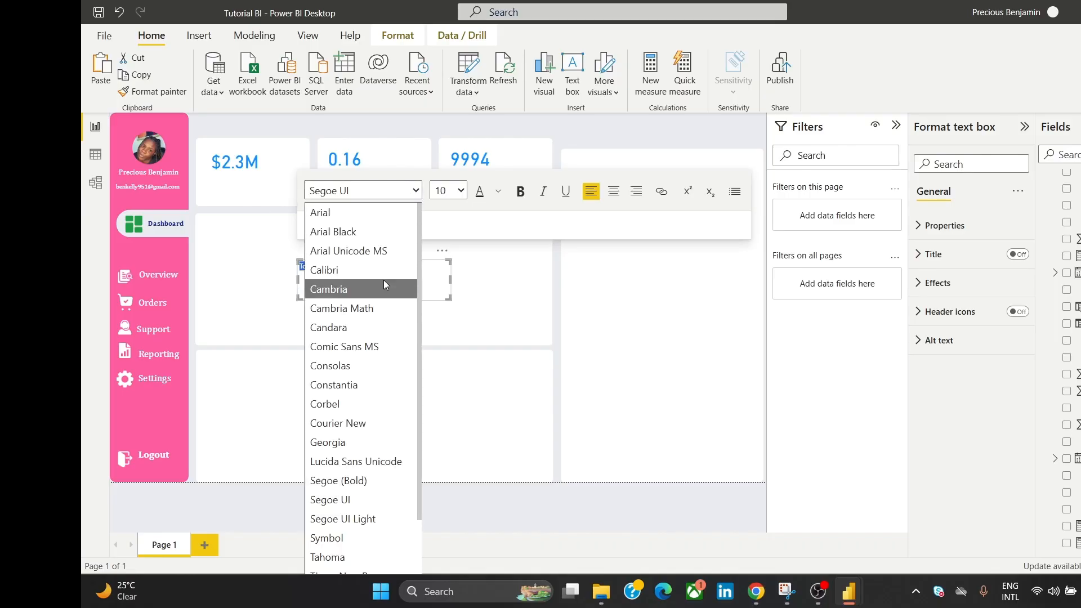
pyautogui.click(393, 212)
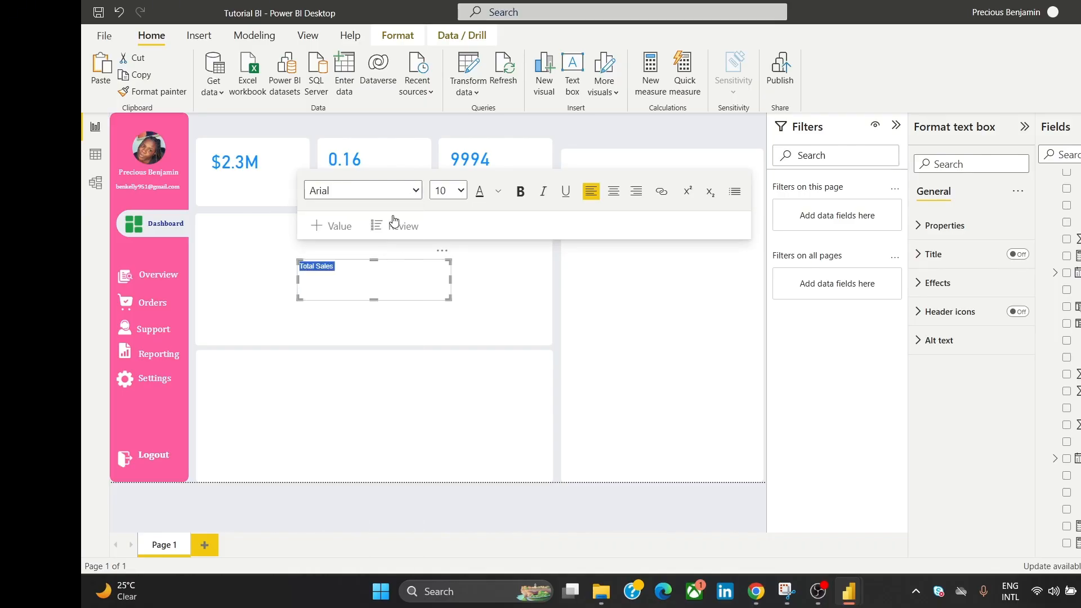
pyautogui.click(520, 195)
# Step: Turn off the text box background and colour the Total Sales text dark navy
pyautogui.click(961, 282)
pyautogui.click(377, 270)
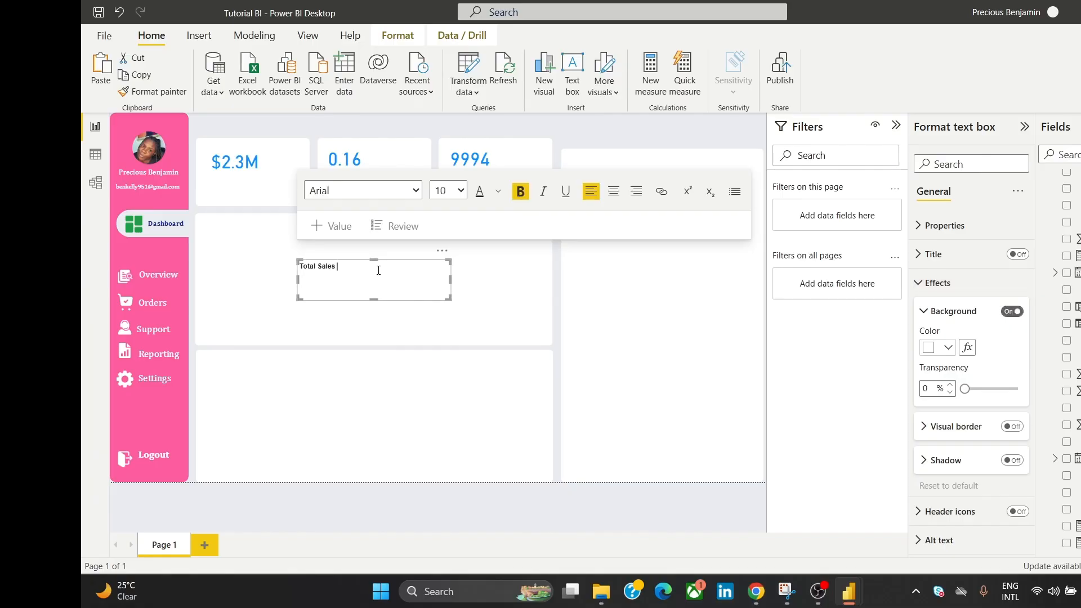
pyautogui.hotkey('ctrl', 'a')
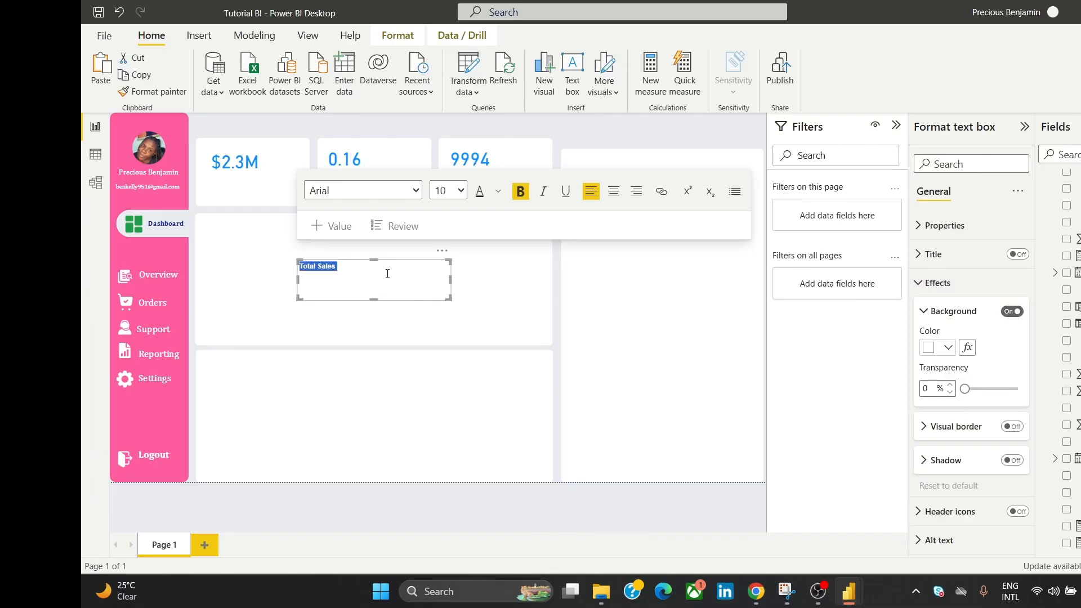
pyautogui.click(1015, 312)
pyautogui.click(318, 265)
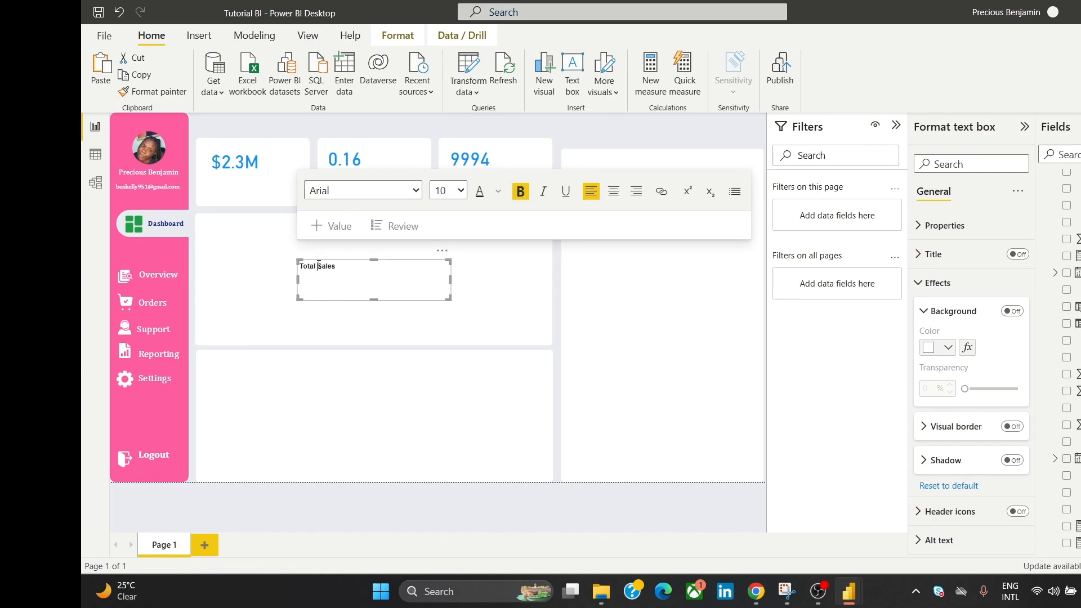
pyautogui.hotkey('ctrl', 'a')
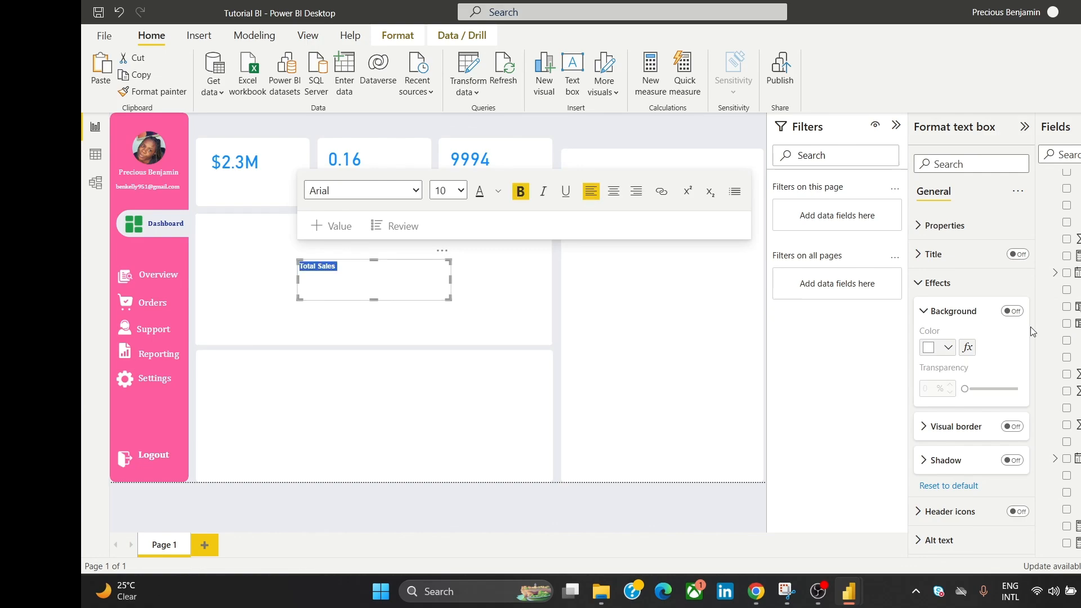
pyautogui.click(964, 282)
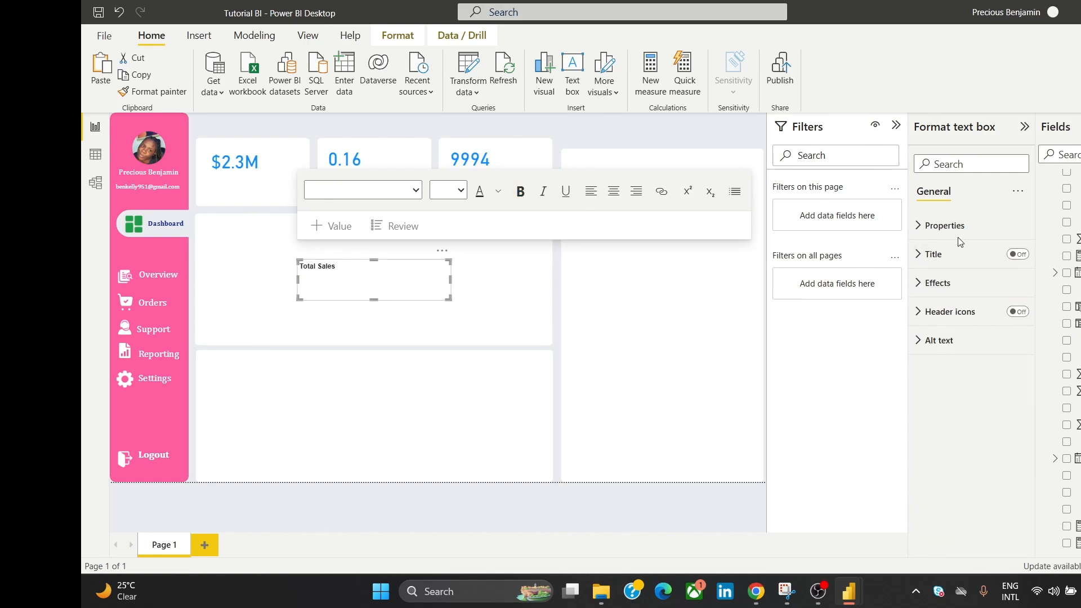
pyautogui.click(340, 272)
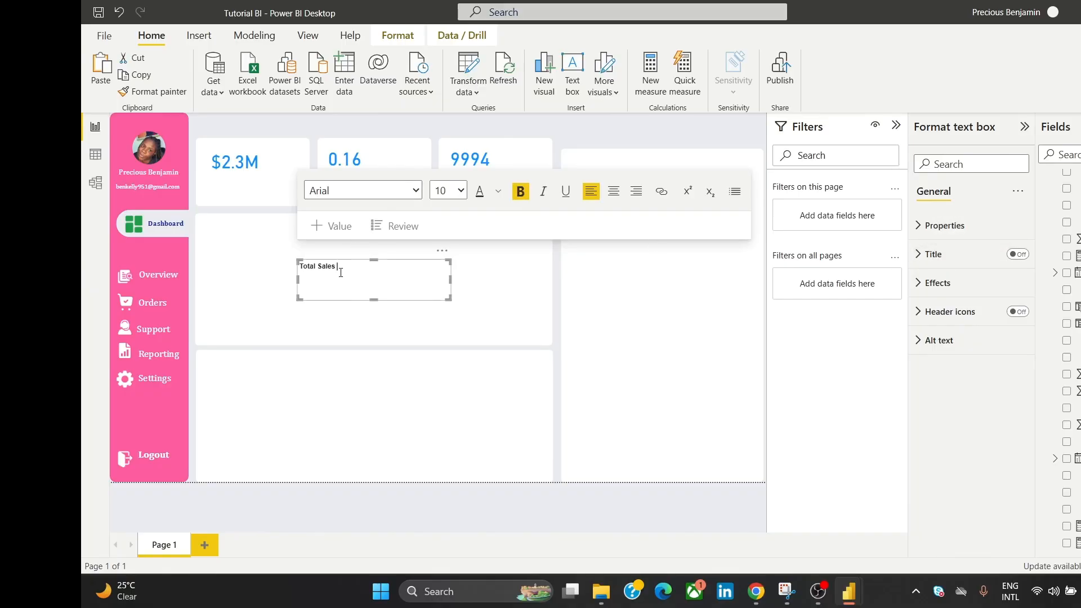
pyautogui.hotkey('ctrl', 'a')
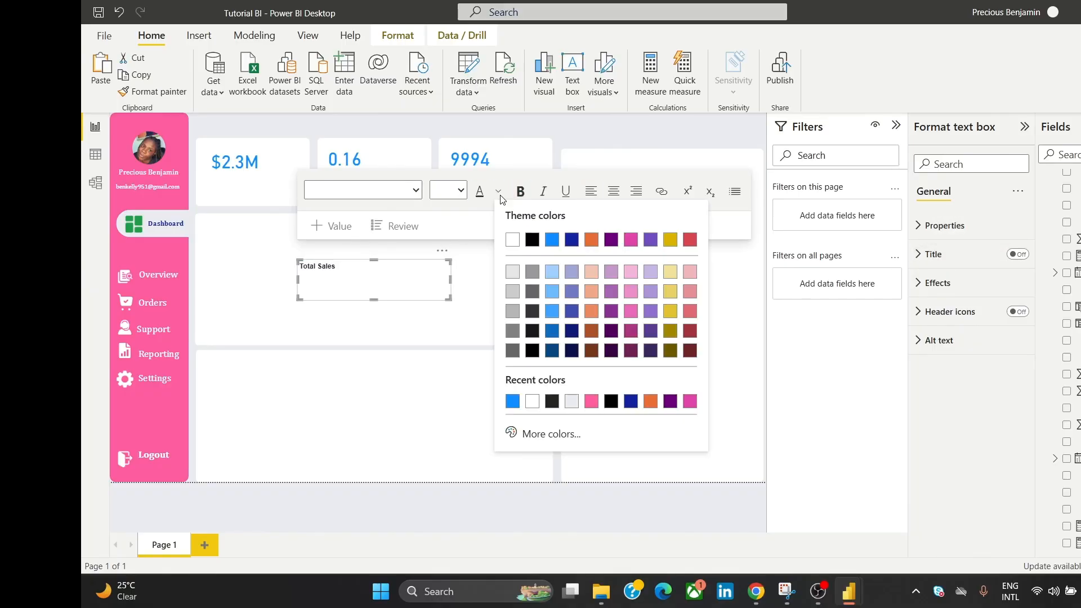
pyautogui.click(498, 192)
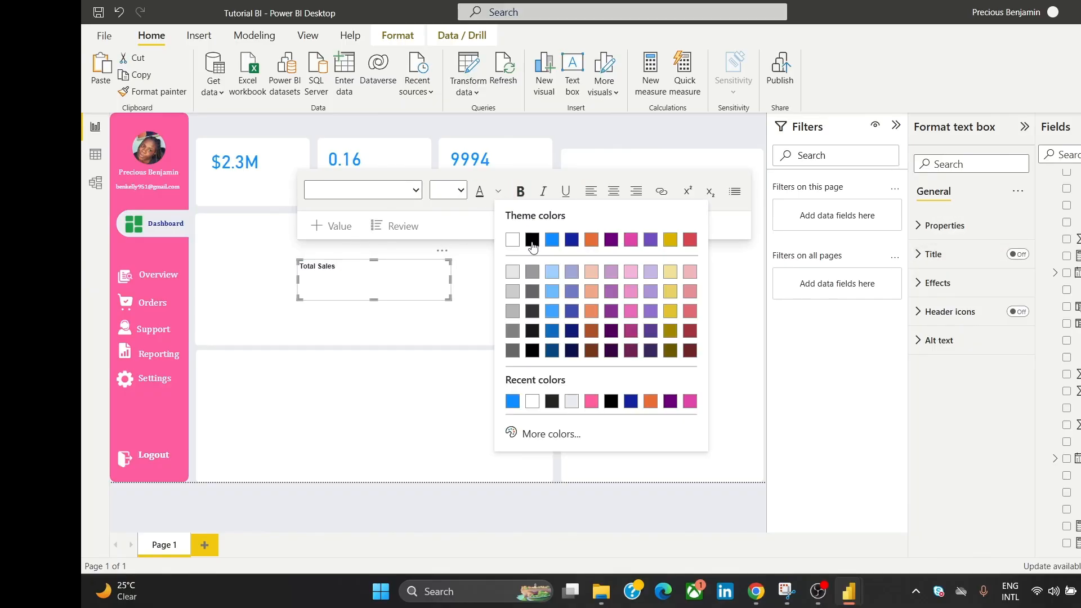
pyautogui.click(573, 352)
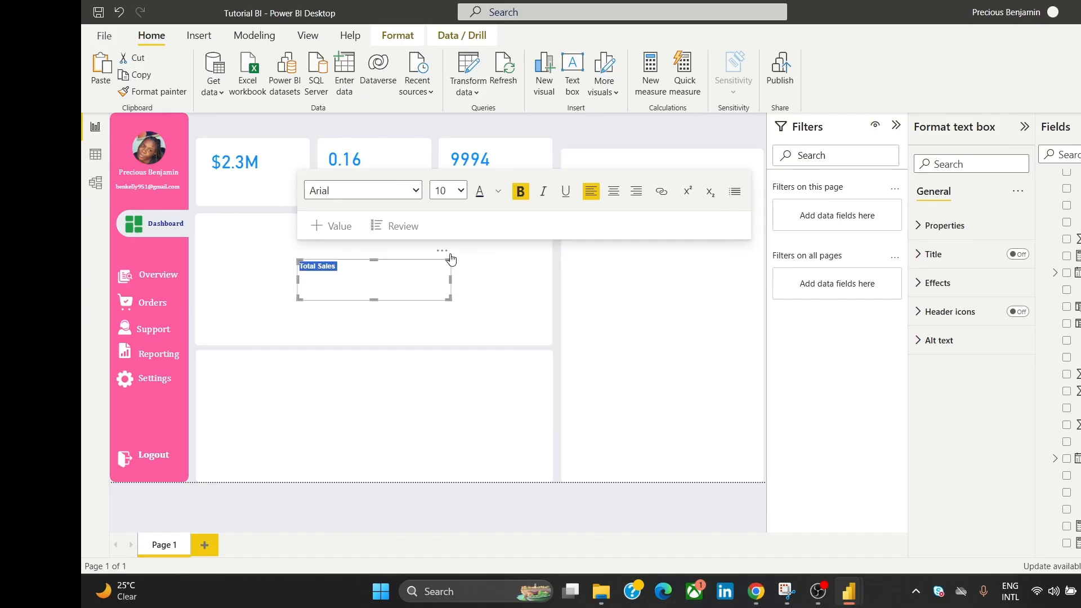
# Step: Narrow the Total Sales label and place a copy relabelled 'Avg. Discount' on the 0.16 card
pyautogui.moveTo(450, 278); pyautogui.dragTo(319, 167)
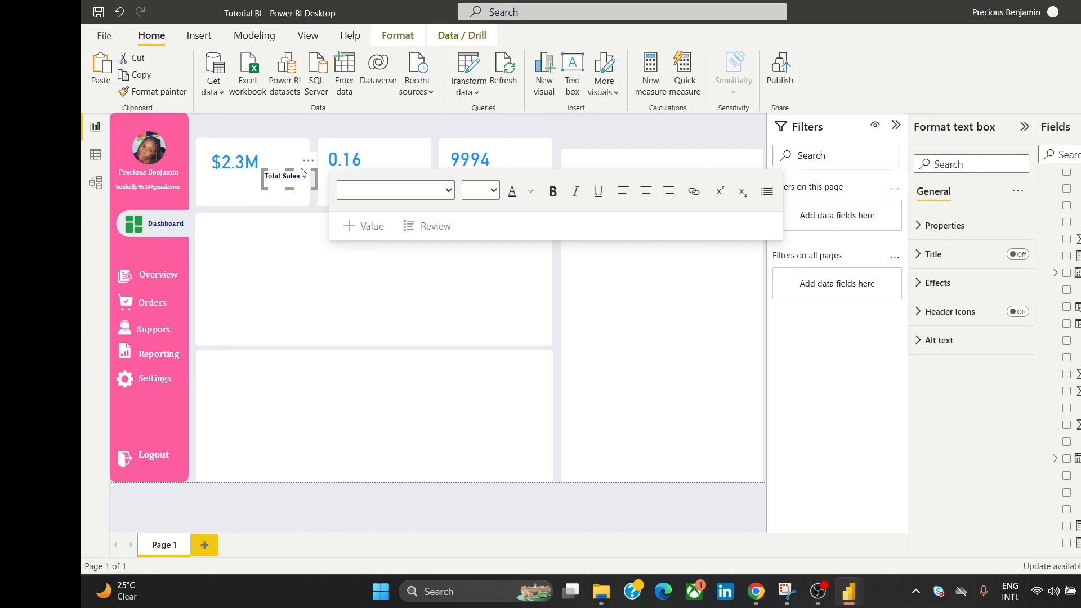
pyautogui.hotkey('ctrl', 'v')
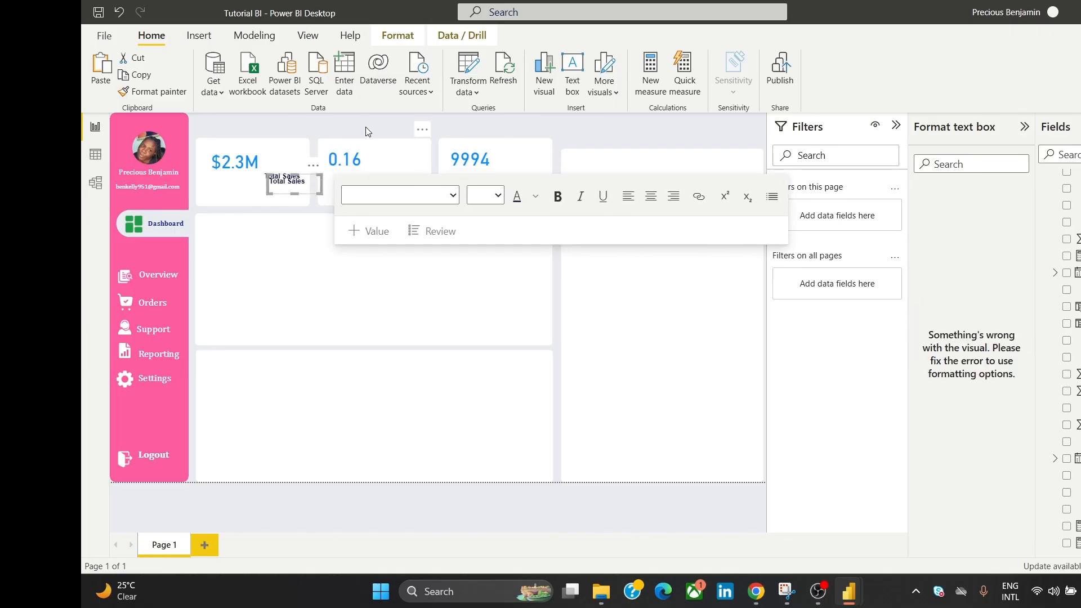
pyautogui.moveTo(314, 166); pyautogui.dragTo(424, 159)
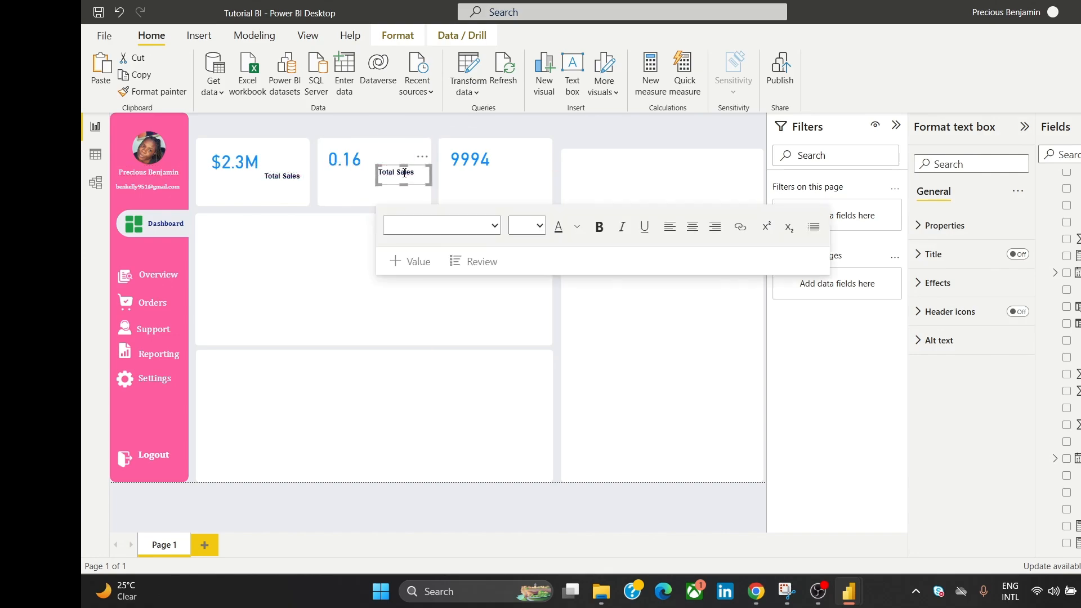
pyautogui.click(402, 175)
pyautogui.hotkey('ctrl', 'a')
pyautogui.write('A')
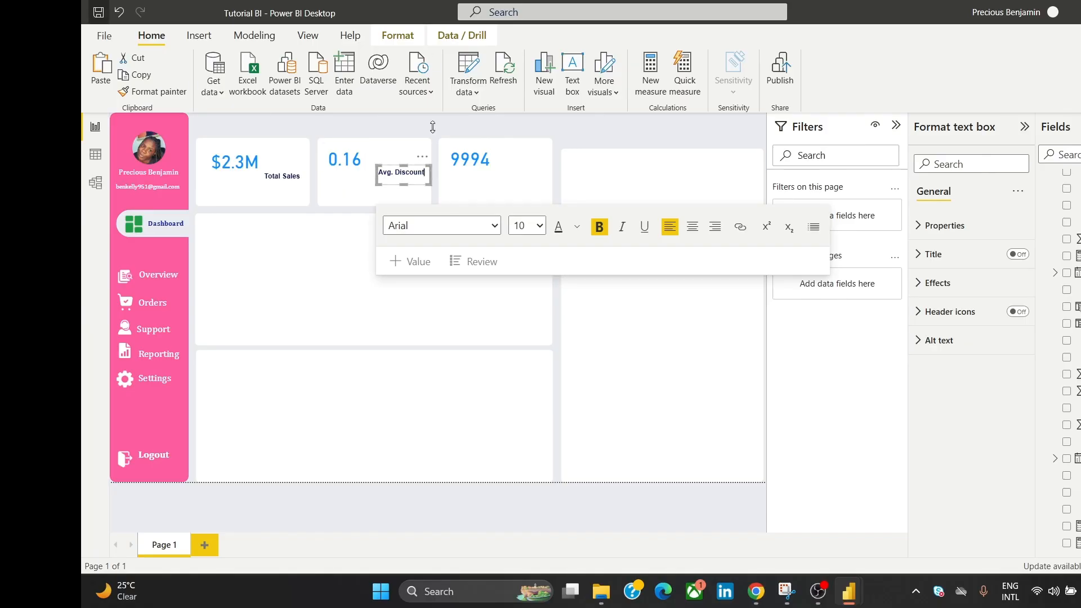
pyautogui.click(402, 120)
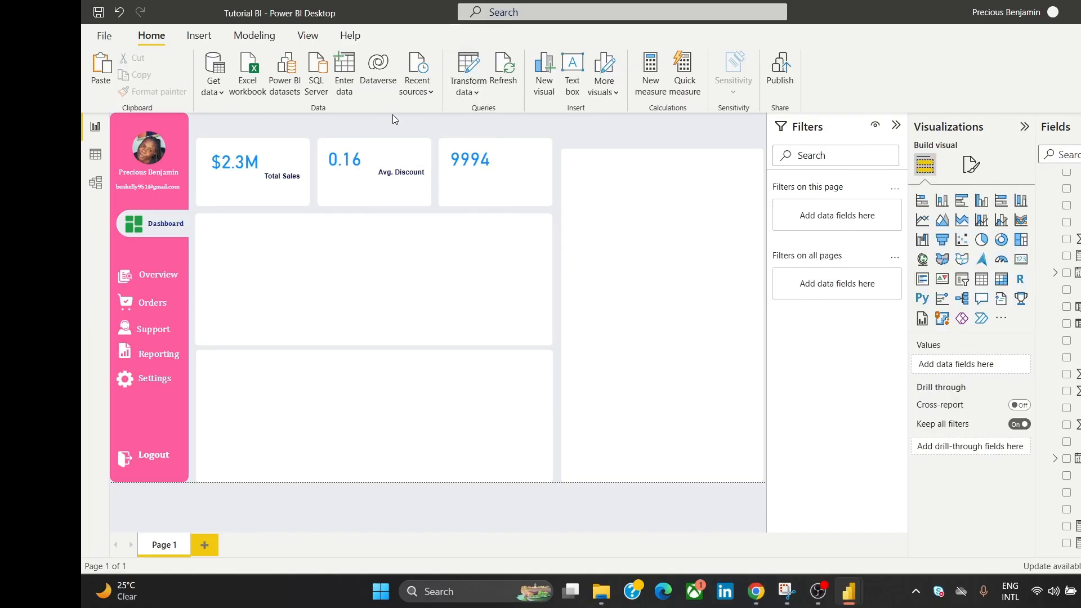
# Step: Move another label copy onto the 9994 card and retype it as 'Order Count'
pyautogui.click(316, 176)
pyautogui.moveTo(315, 175); pyautogui.dragTo(533, 169)
pyautogui.click(530, 169)
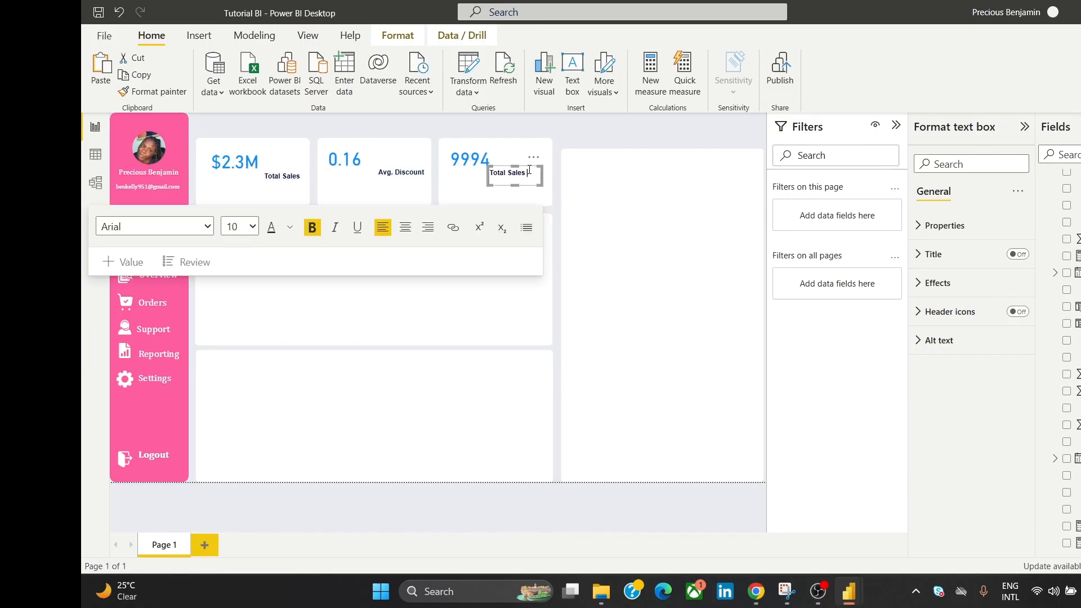
pyautogui.write('Order Count')
pyautogui.click(701, 127)
pyautogui.click(517, 175)
pyautogui.click(544, 128)
pyautogui.moveTo(753, 583)
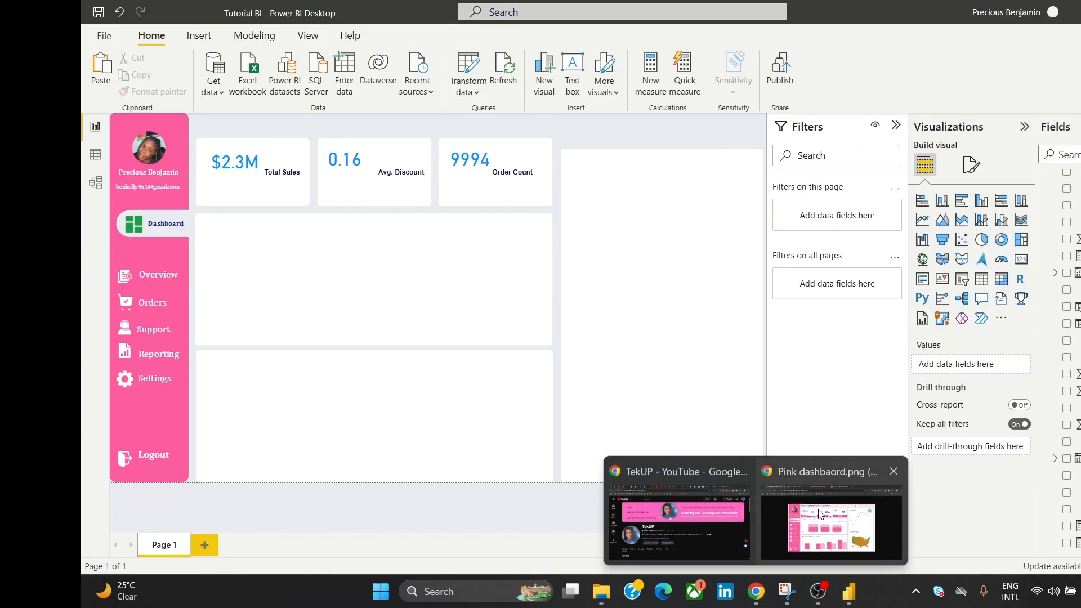
pyautogui.click(831, 521)
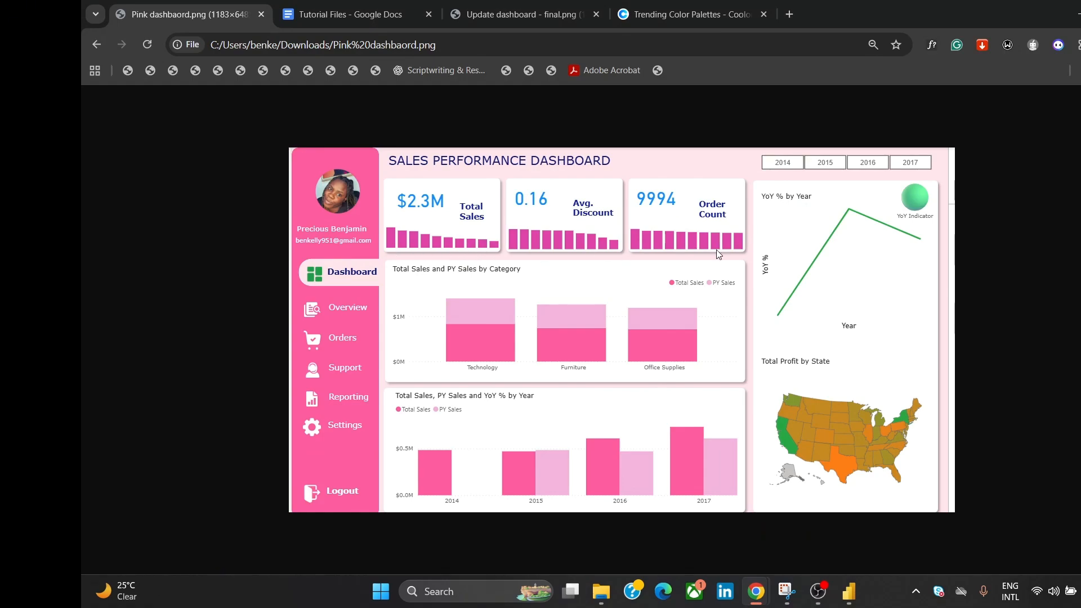
pyautogui.hotkey('alt', 'Tab')
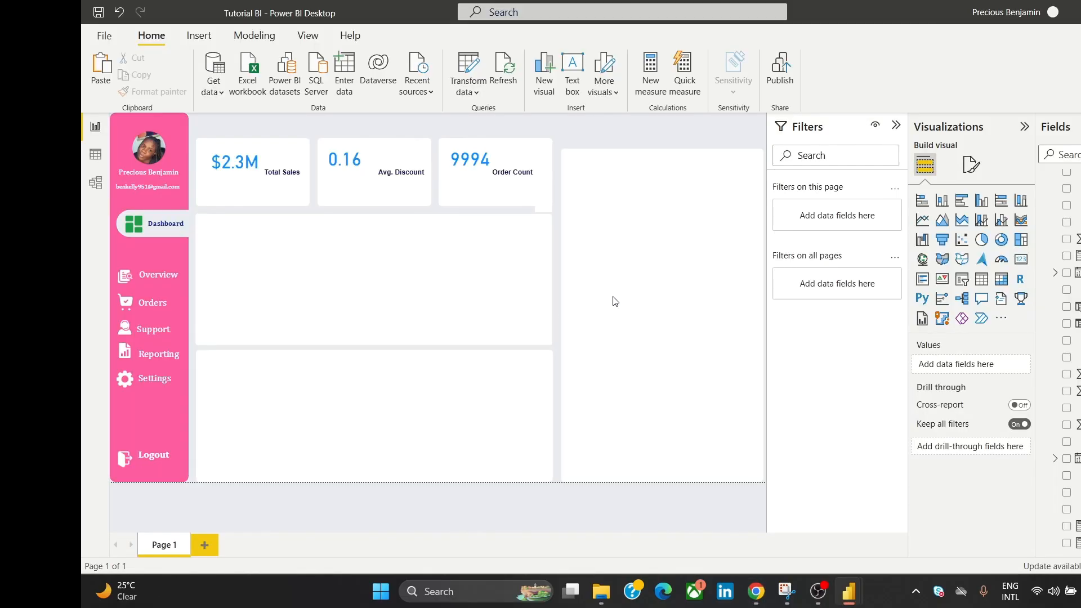
# Step: Add a clustered column chart of Total Sales by OrderYearMonth to the middle panel and widen it
pyautogui.click(981, 201)
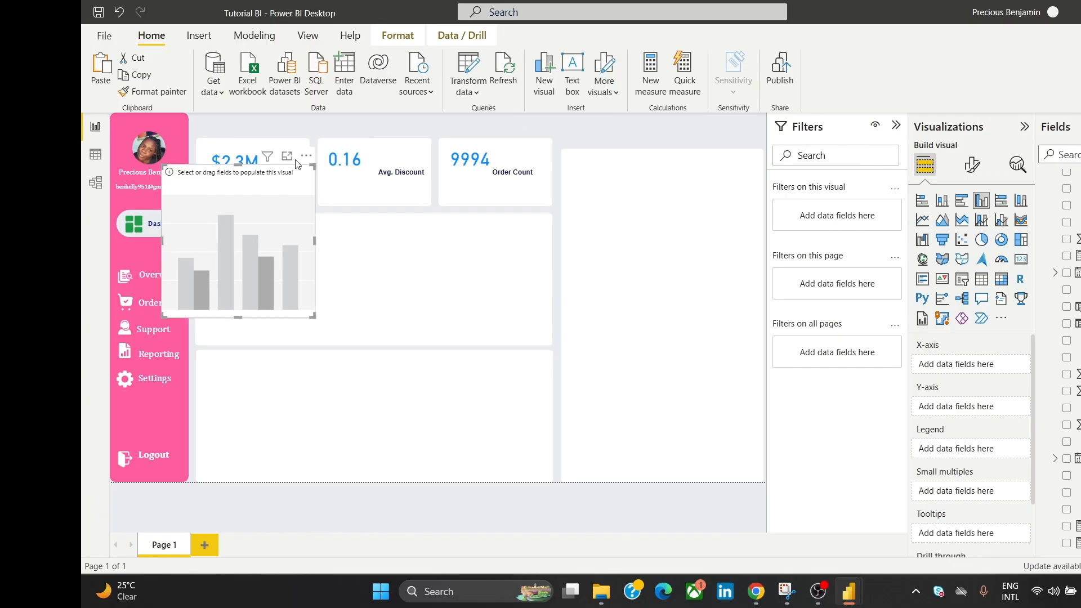
pyautogui.moveTo(293, 167); pyautogui.dragTo(410, 224)
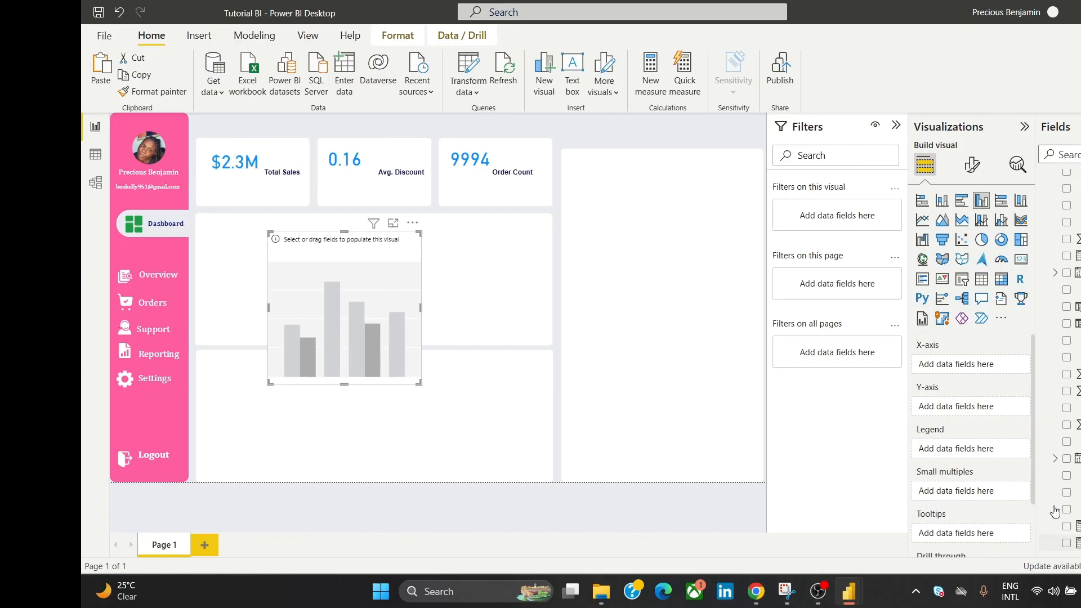
pyautogui.moveTo(1056, 525); pyautogui.dragTo(988, 413)
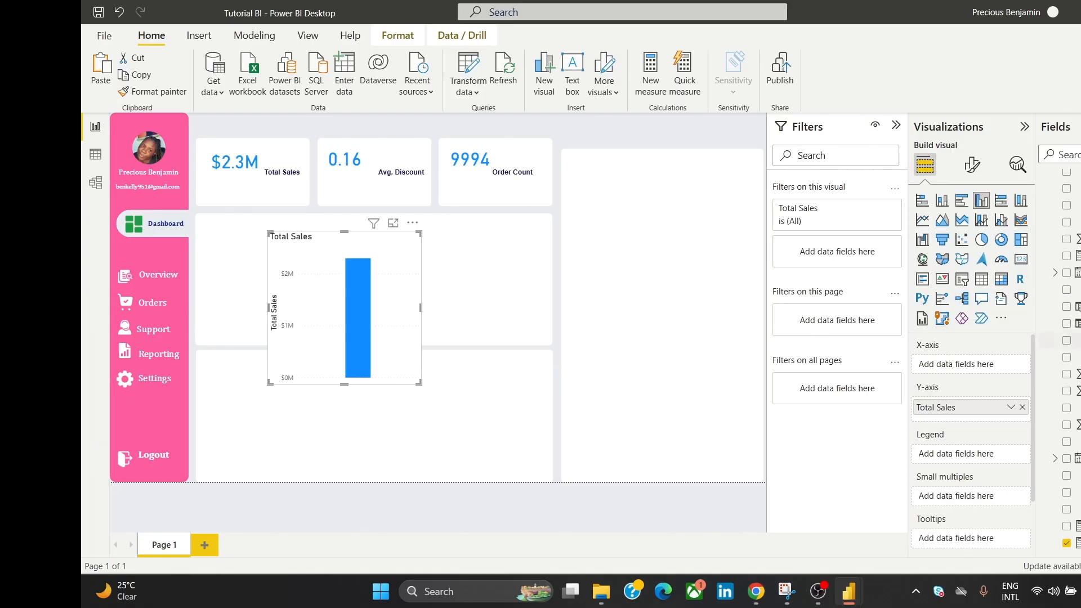
pyautogui.moveTo(1069, 307); pyautogui.dragTo(996, 368)
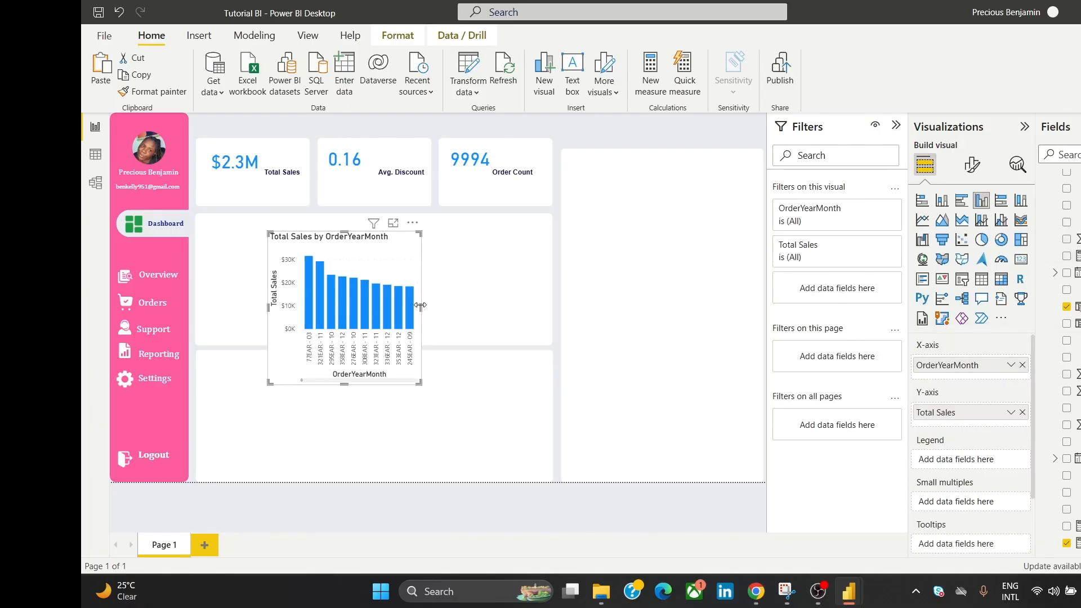
pyautogui.moveTo(421, 308); pyautogui.dragTo(502, 309)
pyautogui.moveTo(506, 308); pyautogui.dragTo(517, 309)
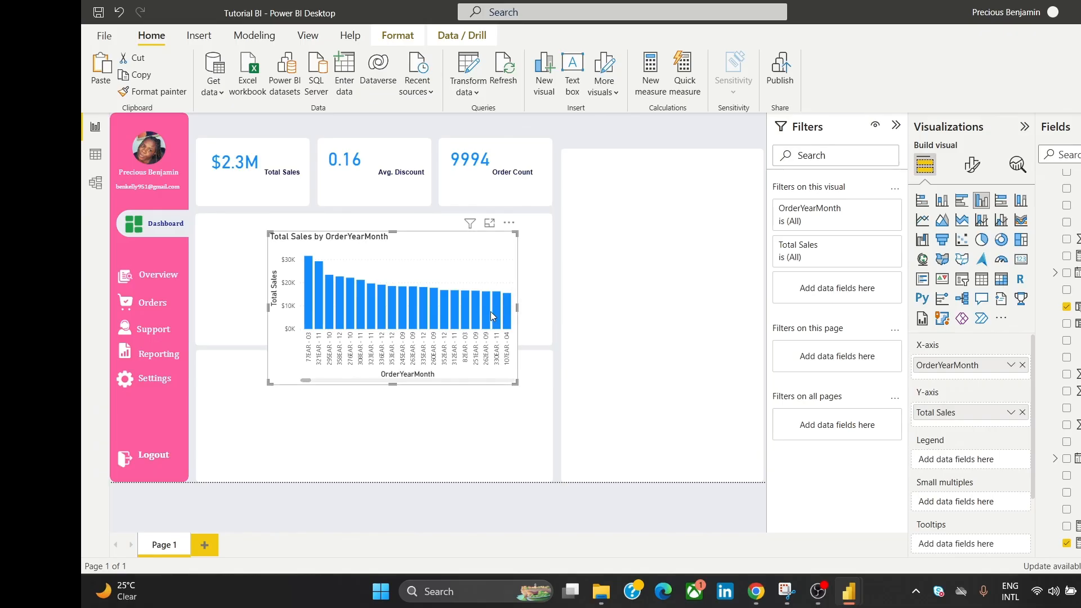
# Step: Switch off the column chart's axes, title and background
pyautogui.click(973, 167)
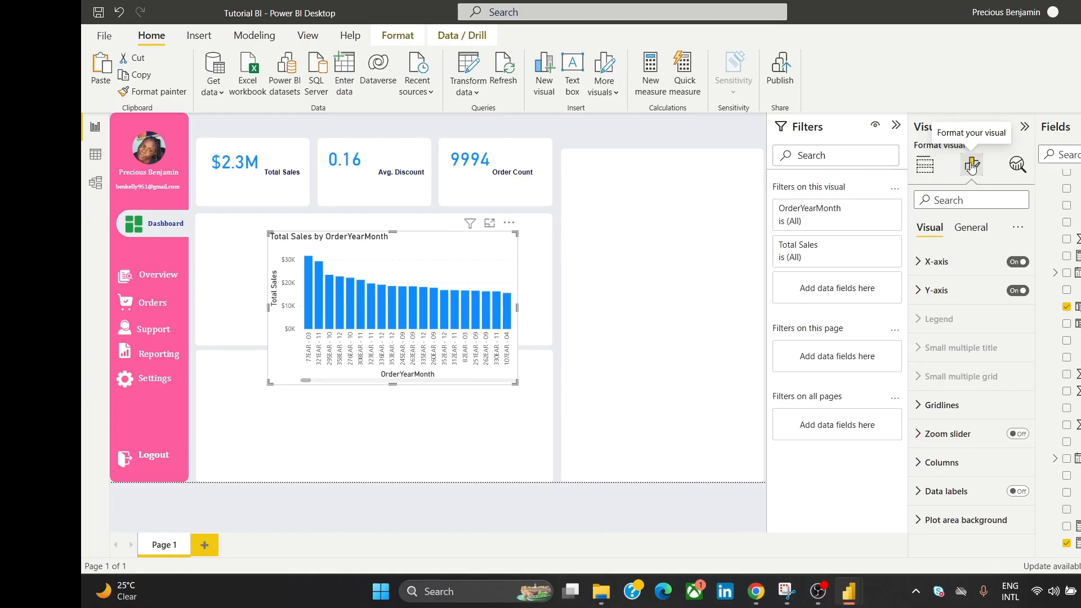
pyautogui.click(1018, 290)
pyautogui.click(1022, 263)
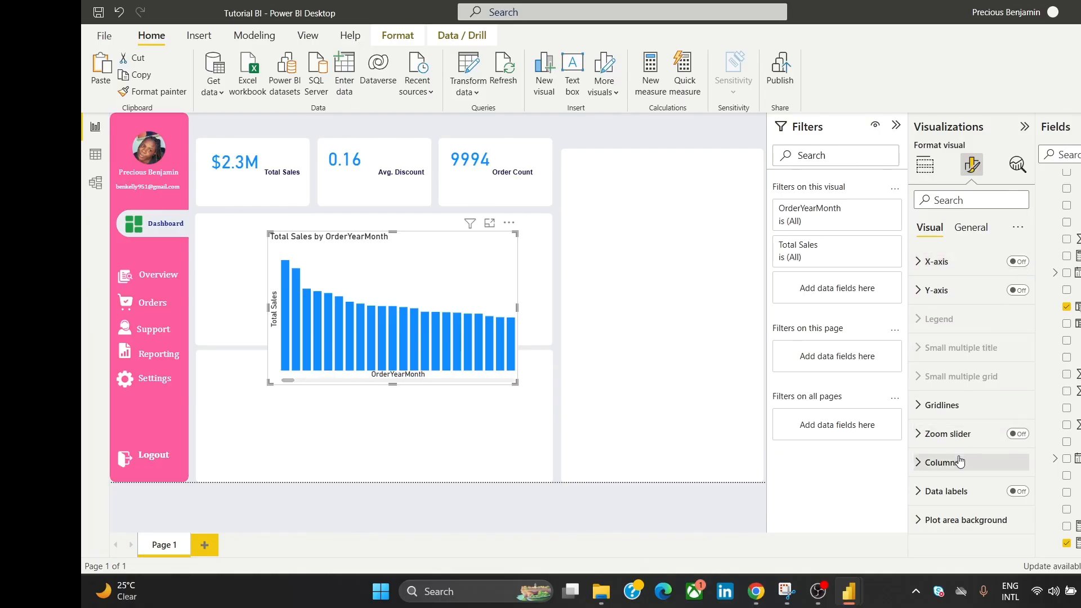
pyautogui.click(960, 493)
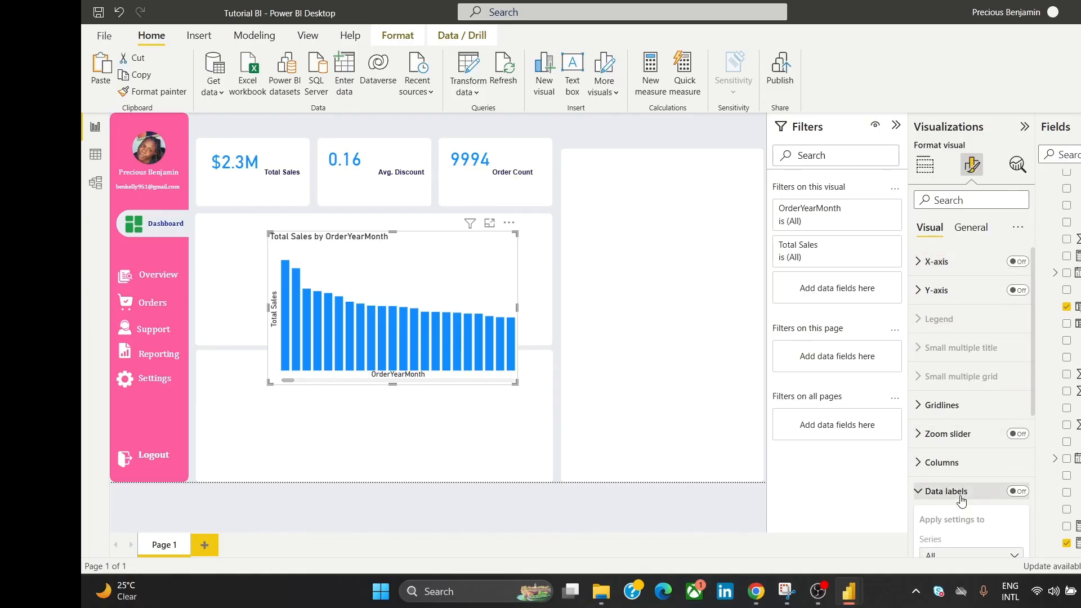
pyautogui.click(961, 493)
pyautogui.click(970, 228)
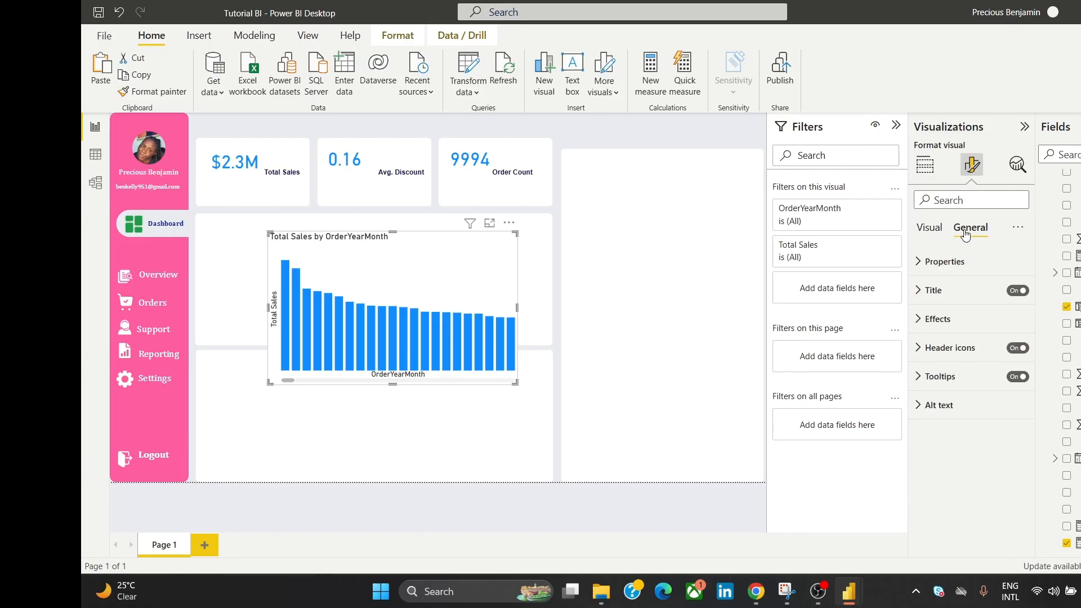
pyautogui.click(1016, 291)
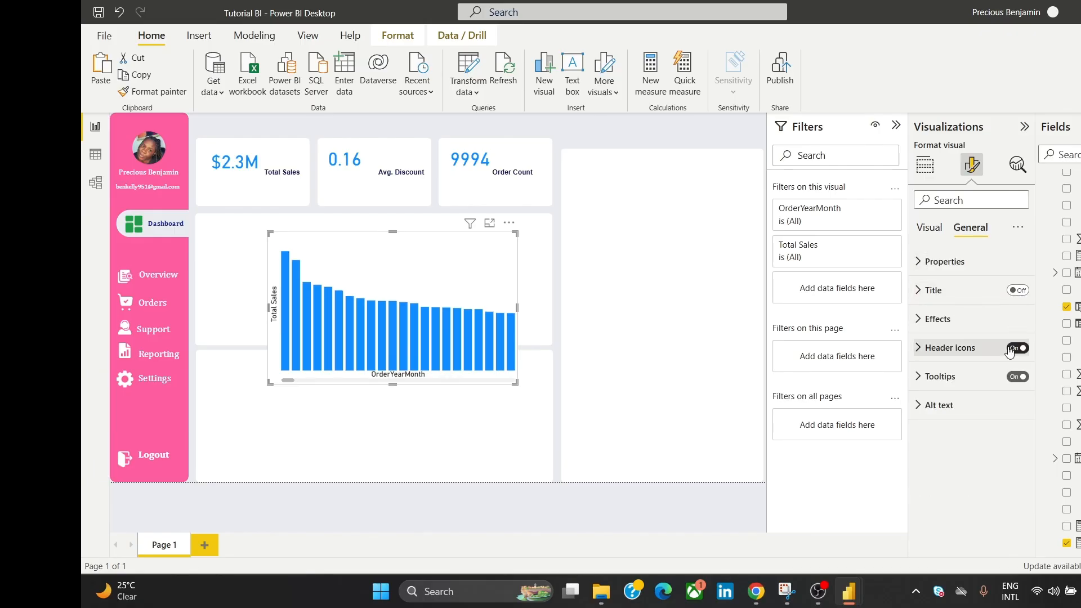
pyautogui.click(982, 318)
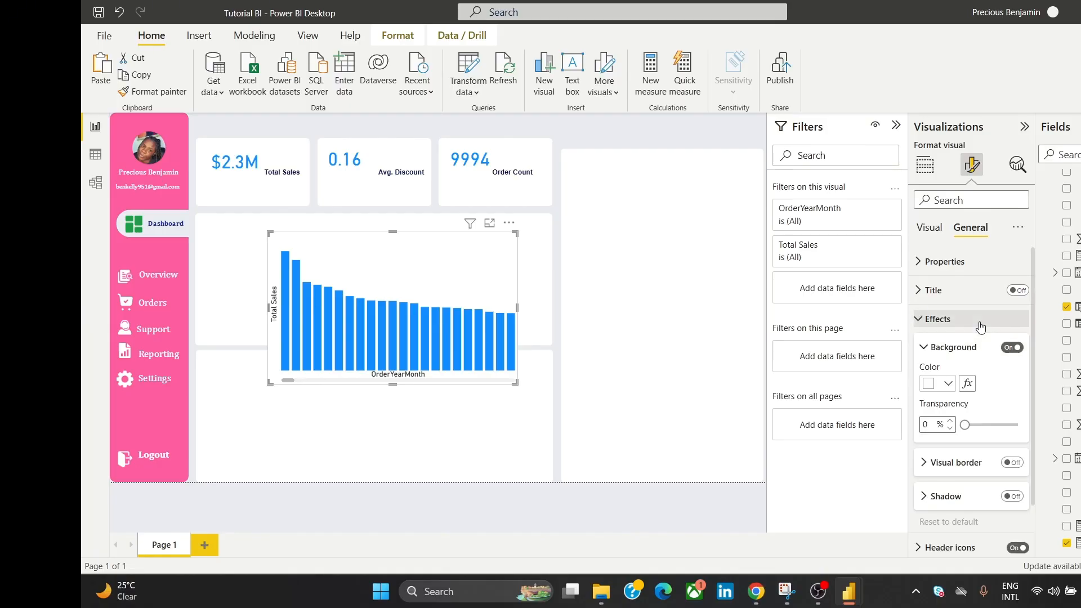
pyautogui.click(1015, 348)
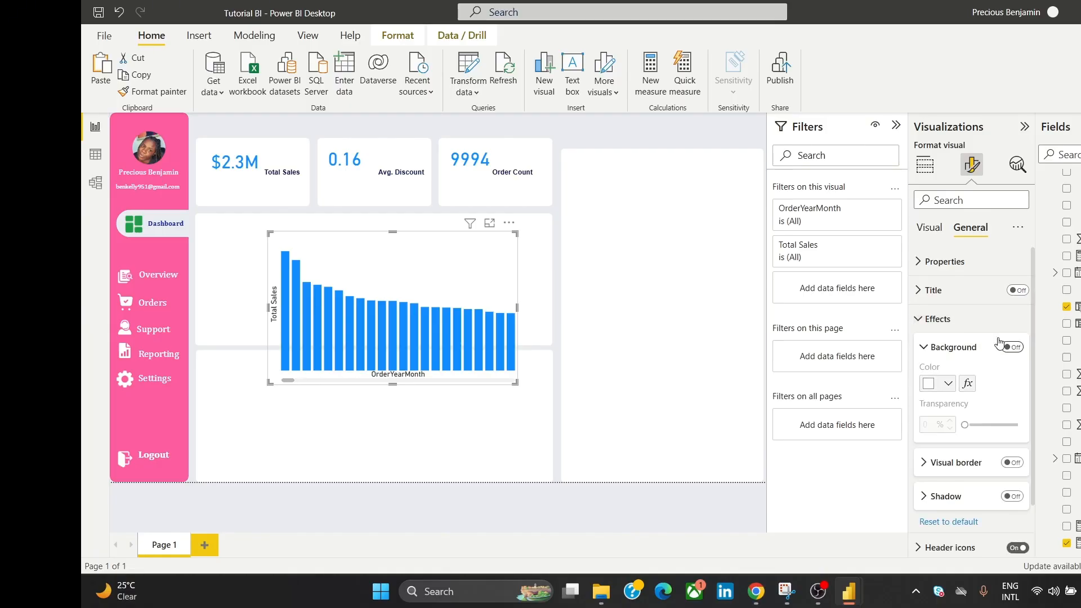
pyautogui.click(966, 320)
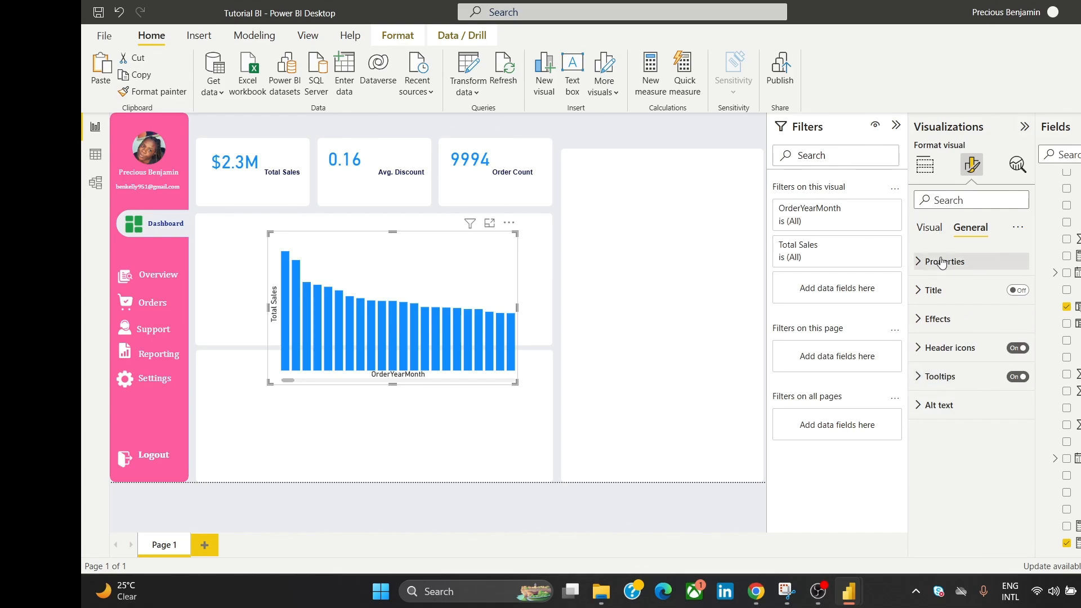
# Step: Remove the X and Y axis titles, then shrink the chart and move it up-left in the middle card
pyautogui.click(932, 227)
pyautogui.click(971, 228)
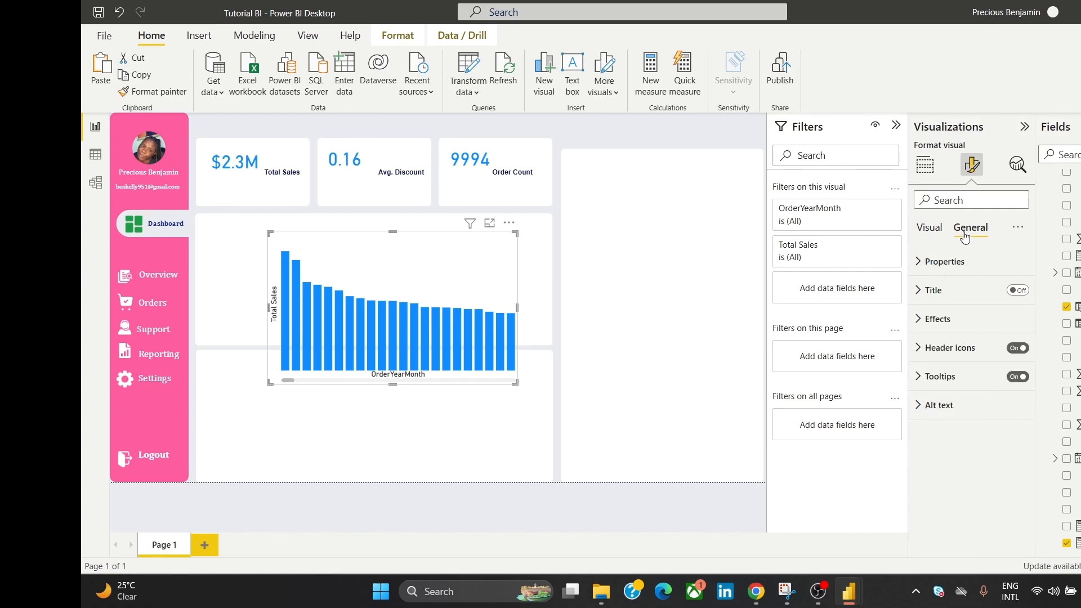
pyautogui.click(940, 291)
pyautogui.click(942, 297)
pyautogui.click(929, 227)
pyautogui.click(945, 269)
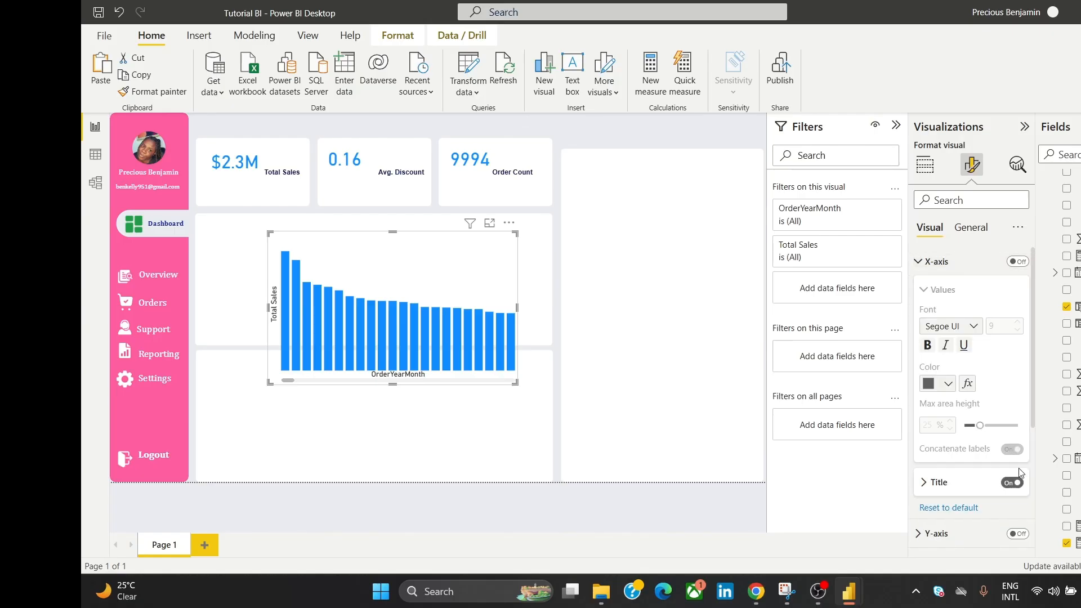
pyautogui.click(1015, 483)
pyautogui.click(937, 262)
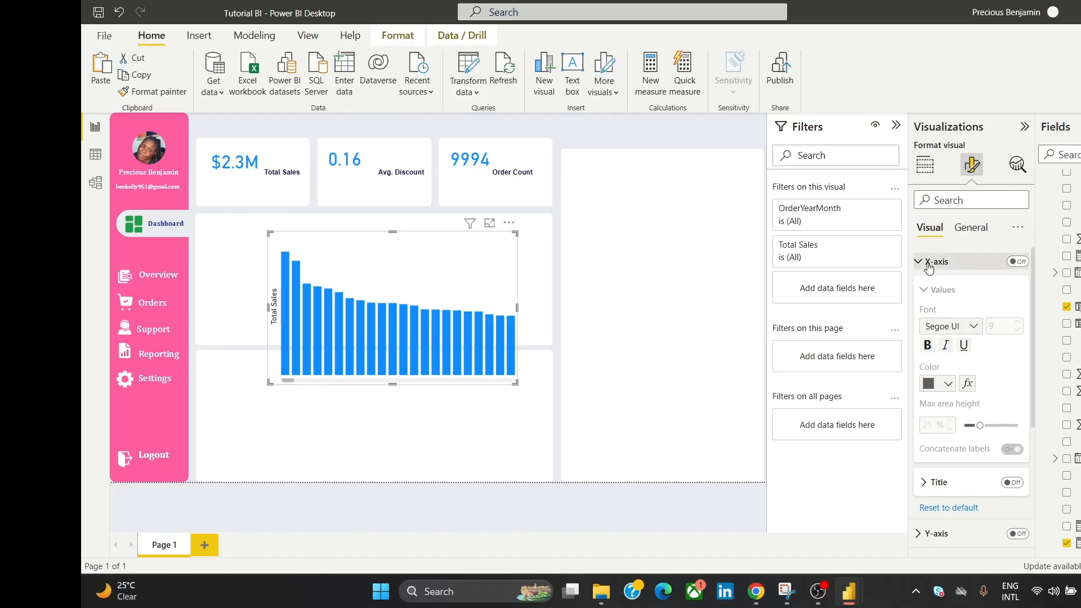
pyautogui.click(936, 290)
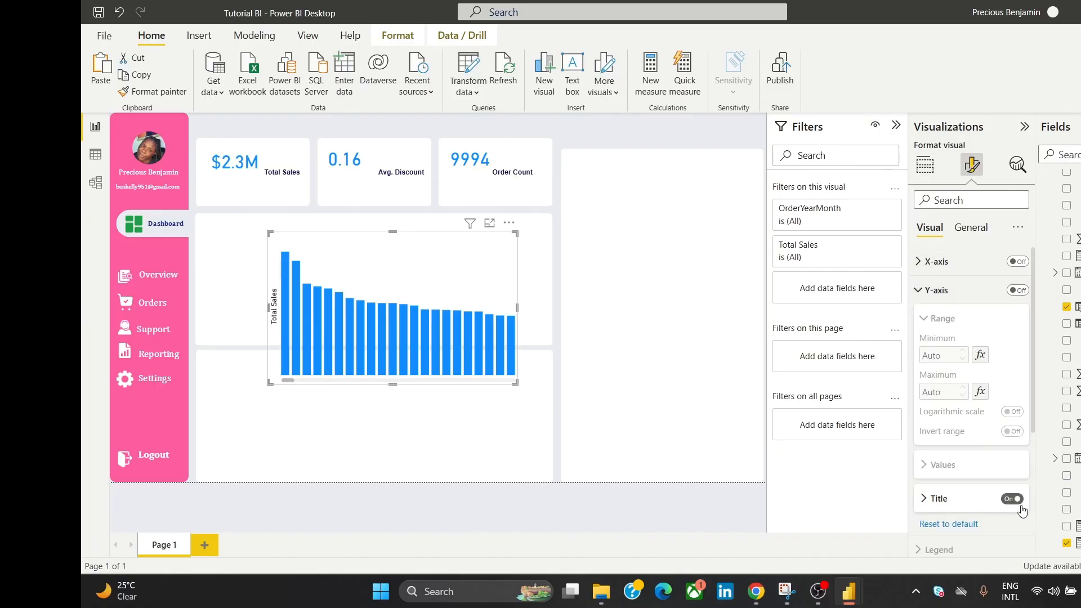
pyautogui.click(1013, 500)
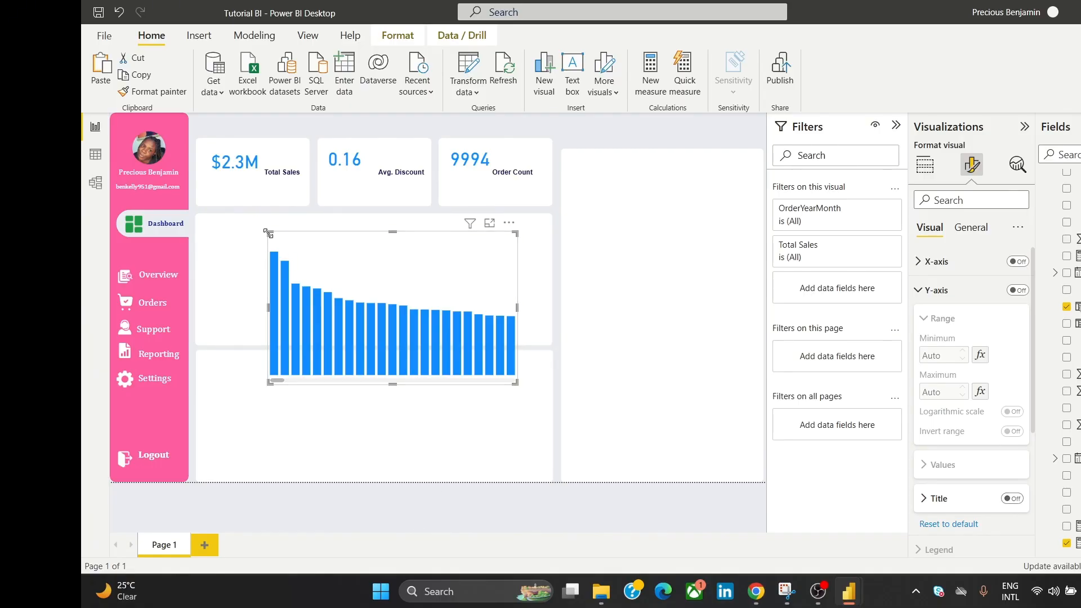
pyautogui.moveTo(269, 233); pyautogui.dragTo(330, 314)
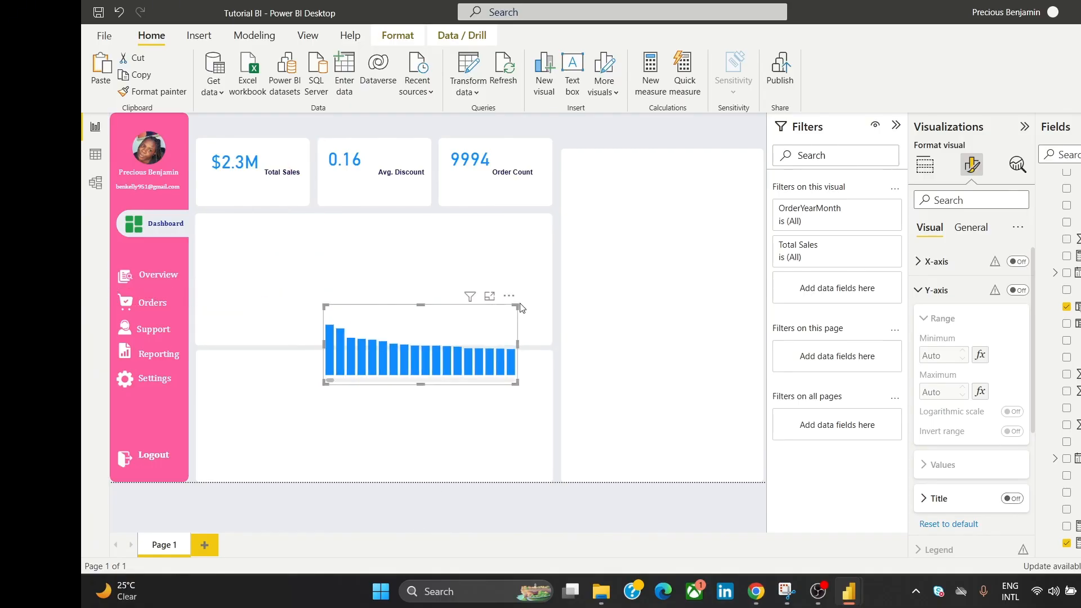
pyautogui.moveTo(512, 306); pyautogui.dragTo(429, 230)
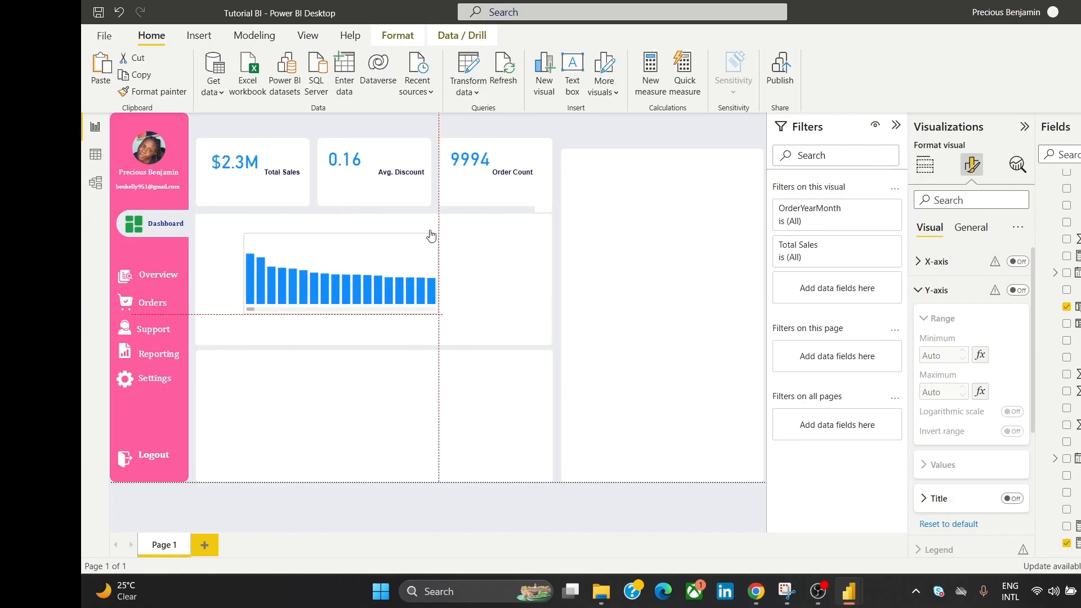
# Step: Set the OrderYearMonth visual filter to Top 10 by OrderYearMonthSort and apply it
pyautogui.click(857, 225)
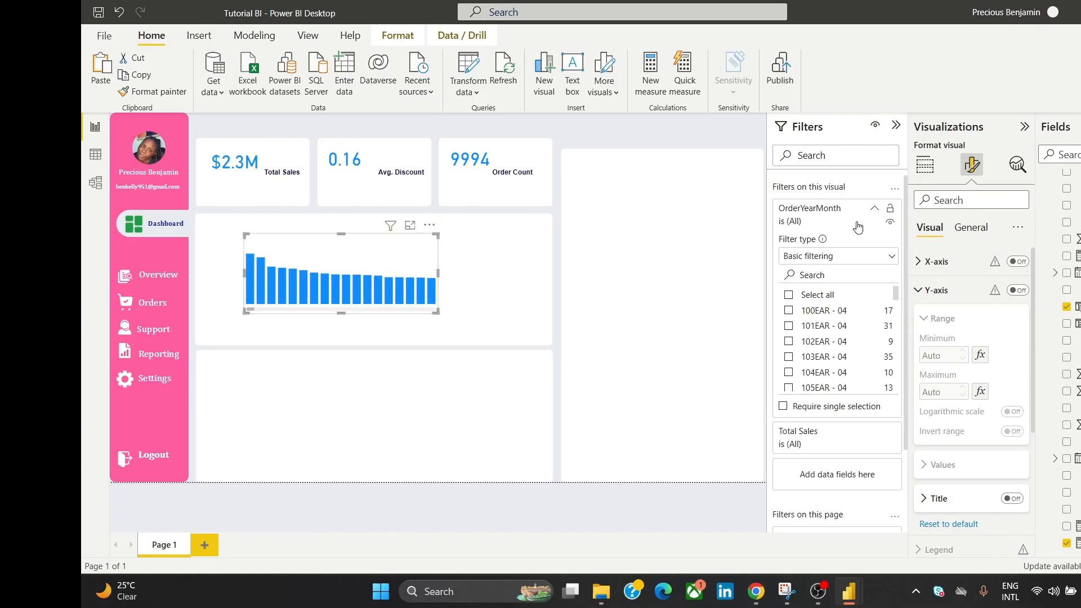
pyautogui.click(877, 261)
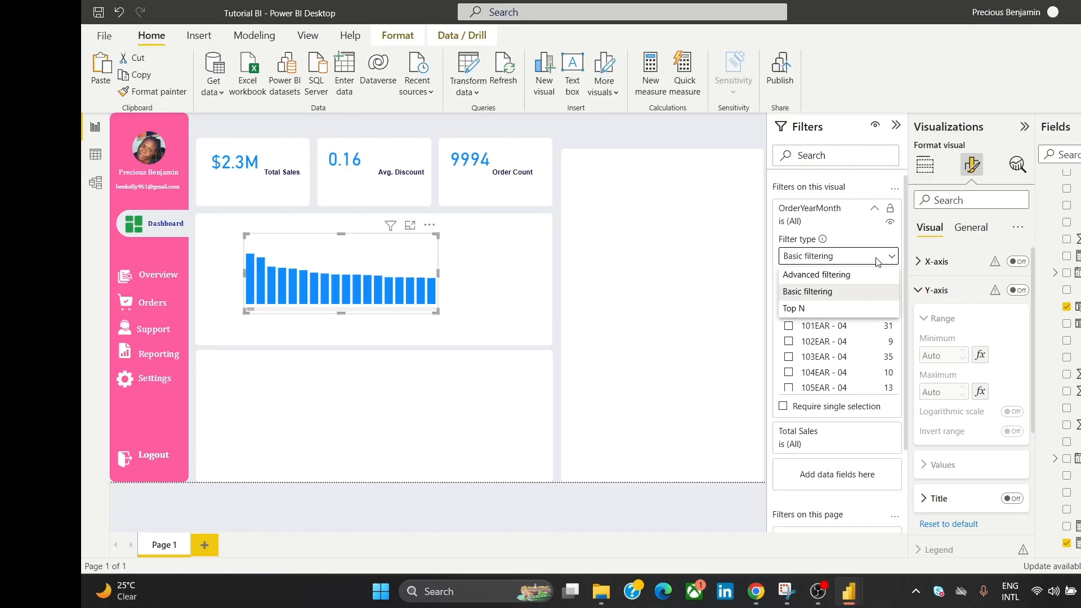
pyautogui.click(850, 311)
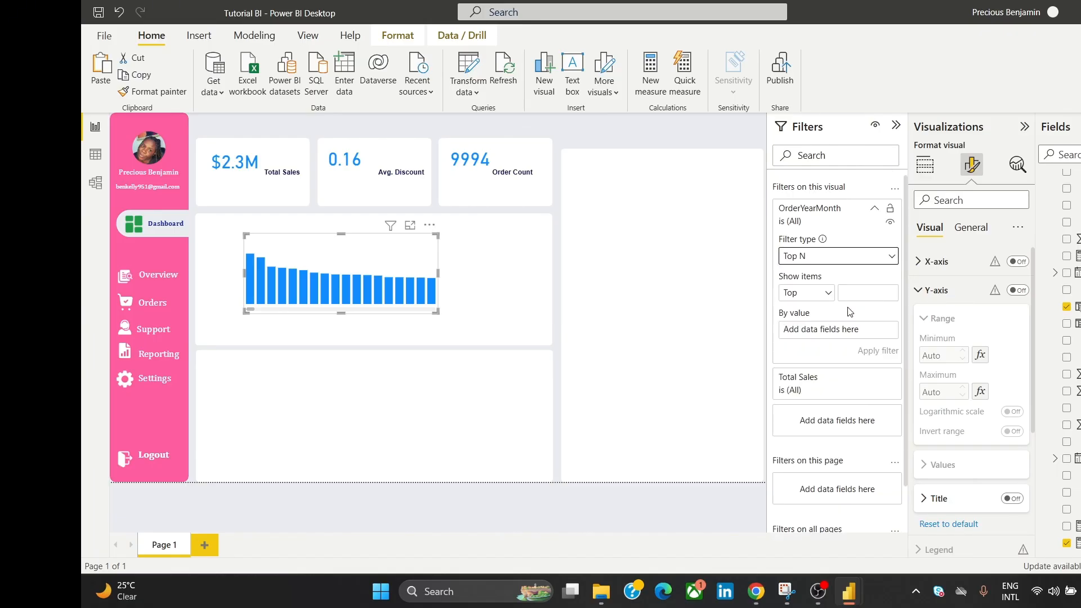
pyautogui.click(863, 294)
pyautogui.scroll(-2, 900, 268)
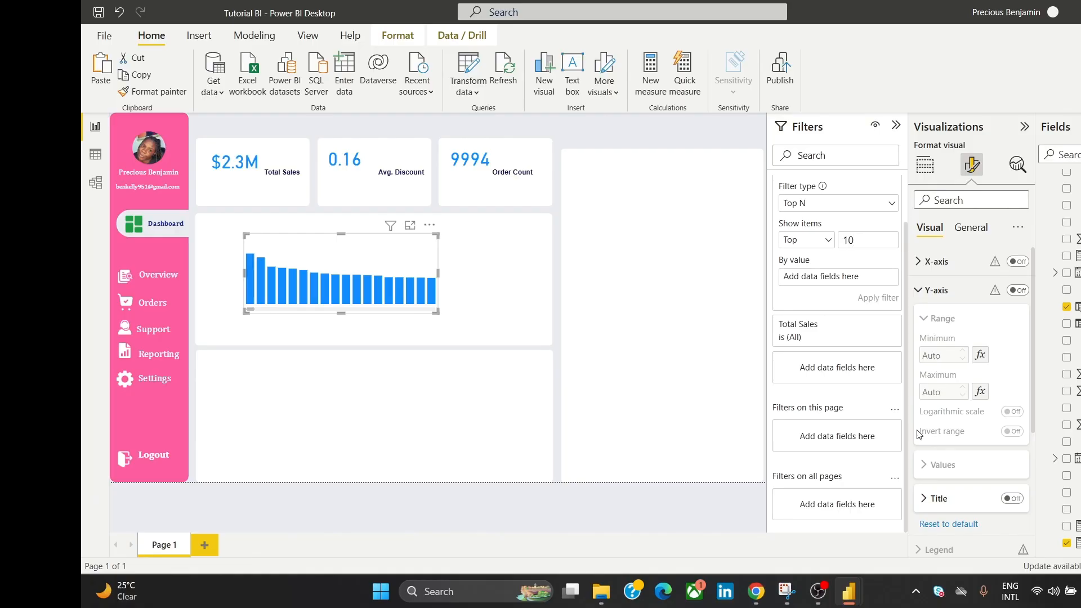
pyautogui.scroll(1, 833, 304)
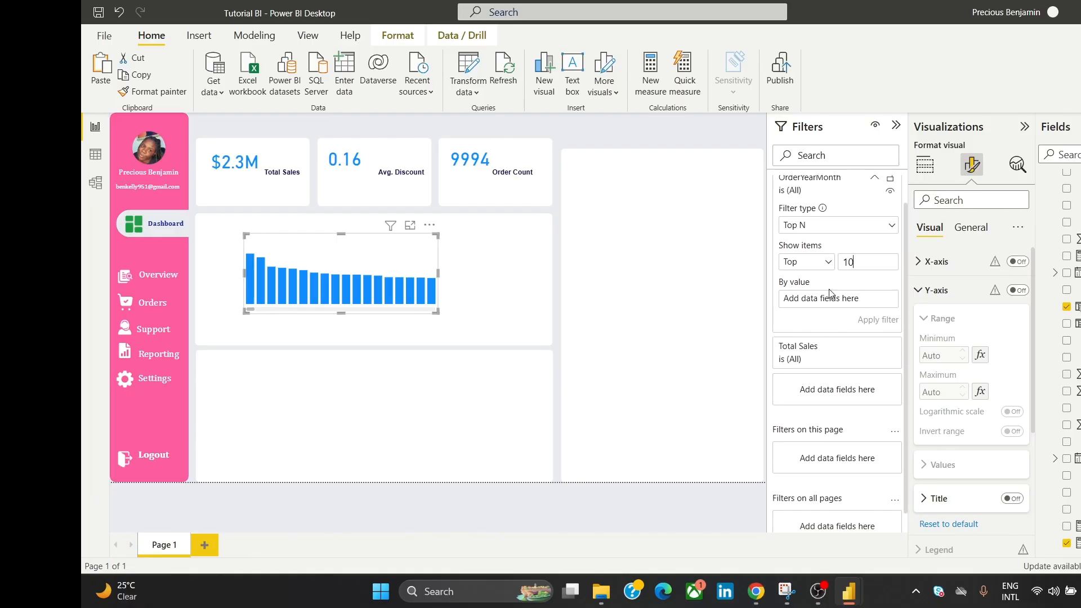
pyautogui.scroll(2, 841, 296)
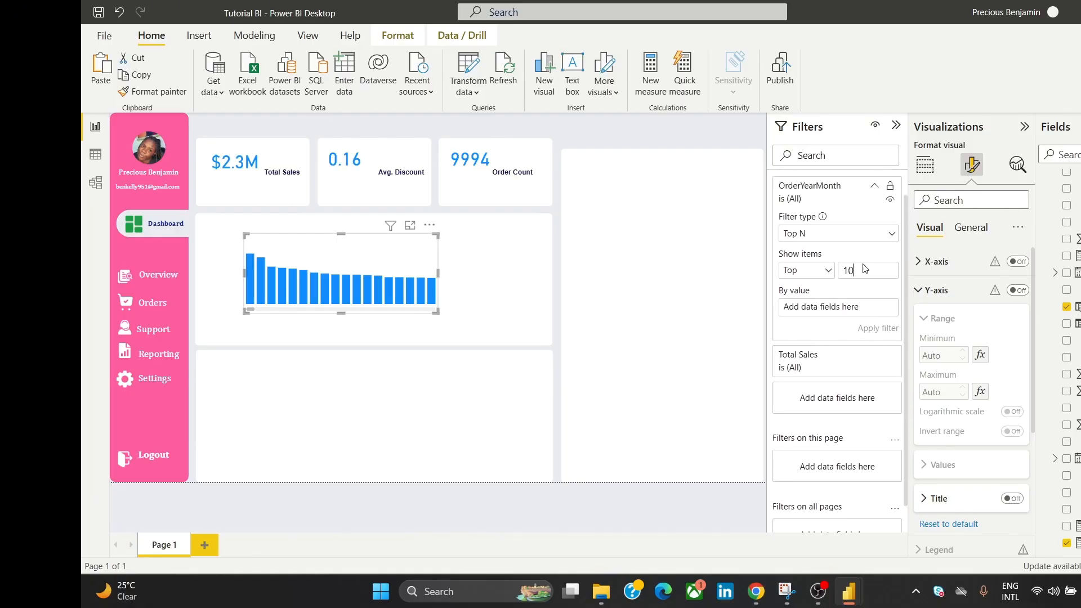
pyautogui.scroll(-2, 900, 253)
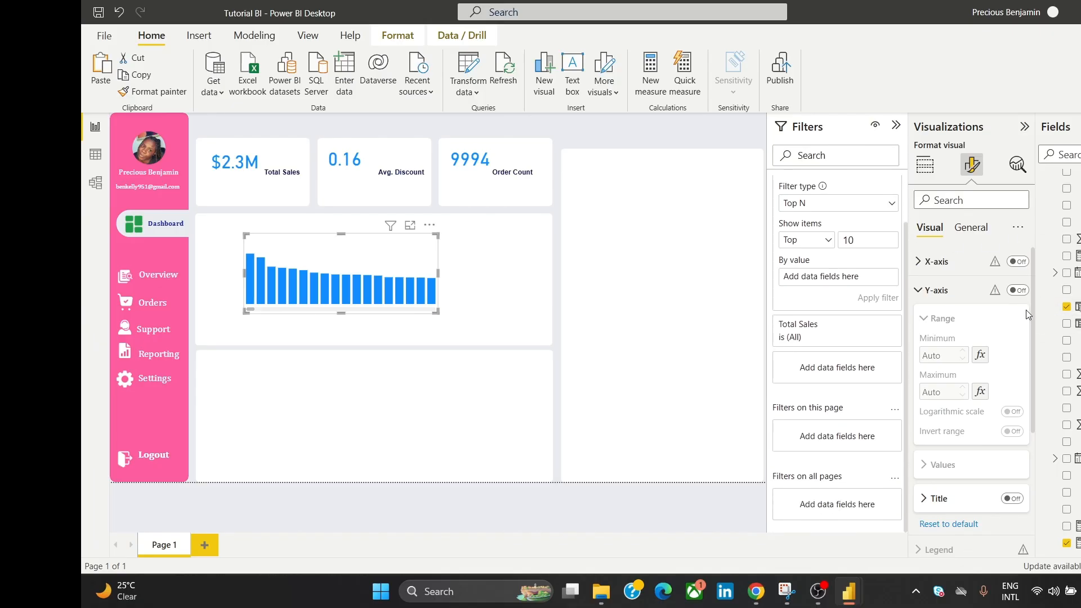
pyautogui.click(1077, 323)
pyautogui.moveTo(1072, 323); pyautogui.dragTo(853, 276)
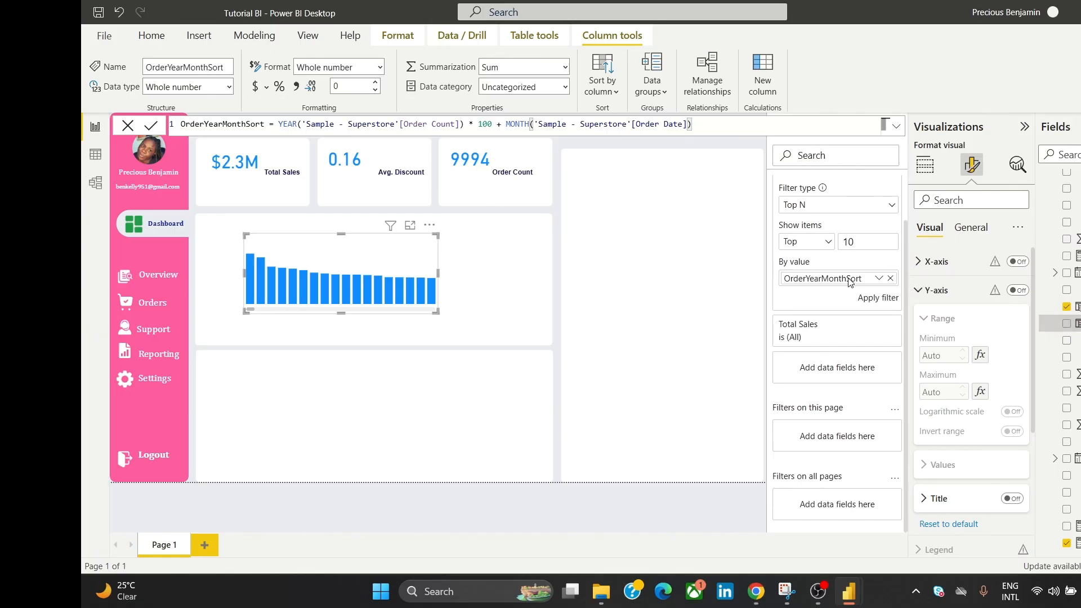
pyautogui.click(878, 299)
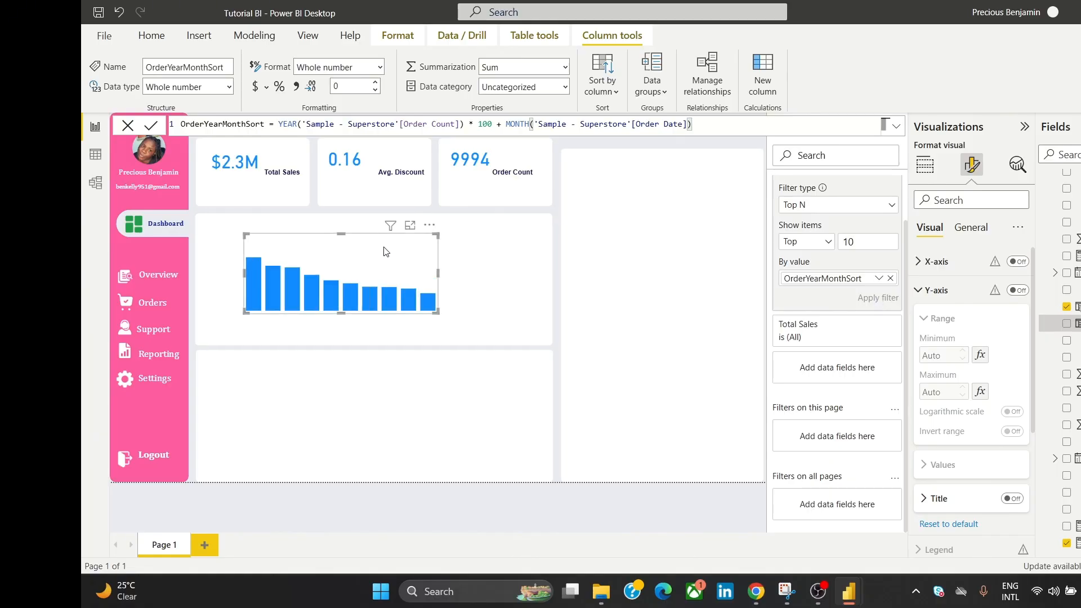
# Step: Move the ten-column chart onto the Total Sales card and resize it to fit beneath $2.3M
pyautogui.click(129, 126)
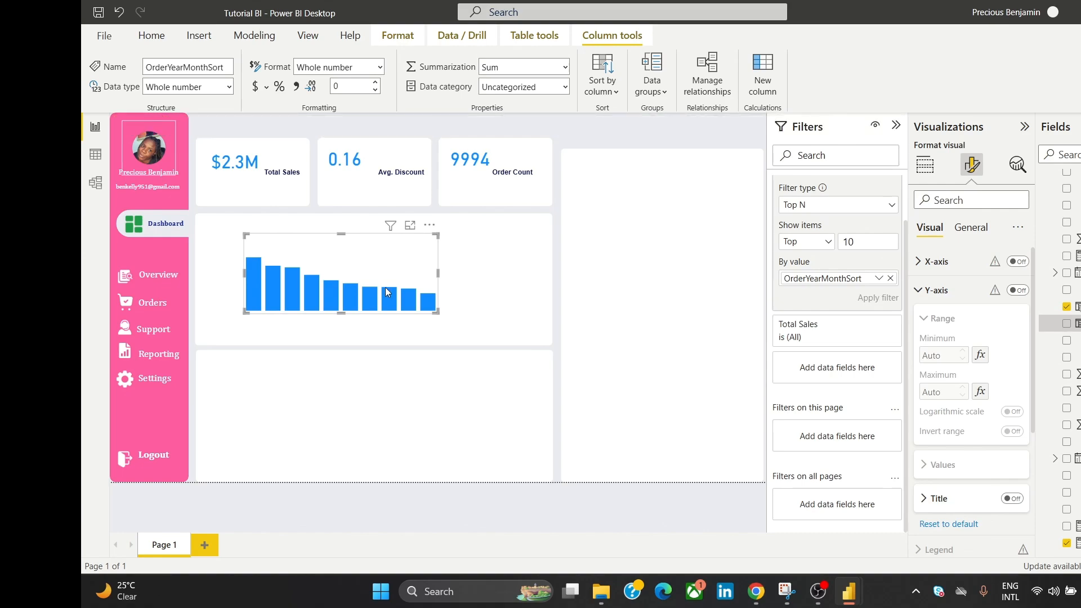
pyautogui.moveTo(411, 298); pyautogui.dragTo(365, 214)
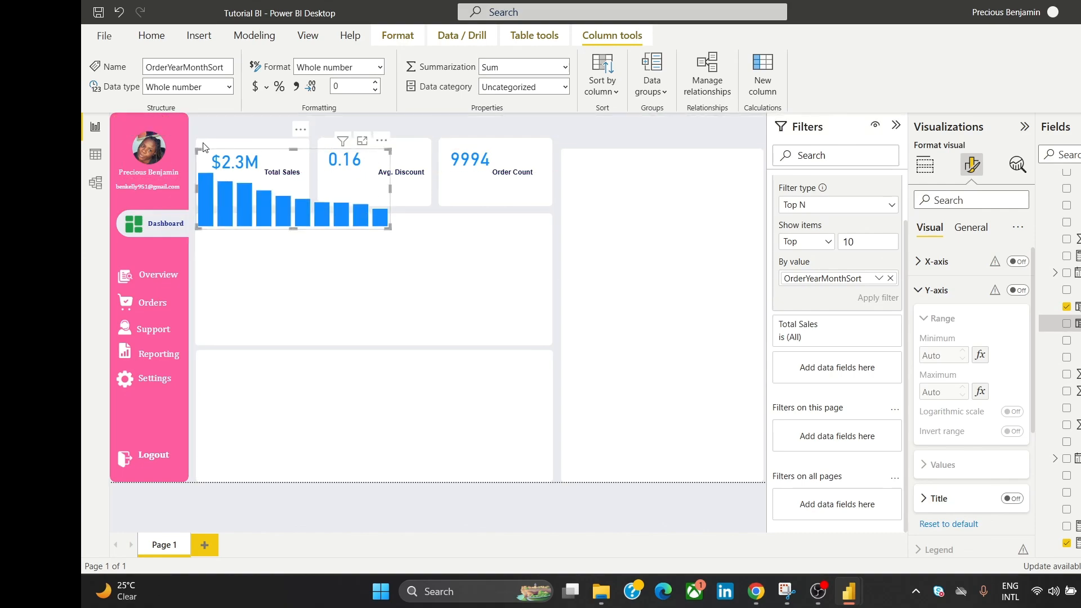
pyautogui.moveTo(203, 145); pyautogui.dragTo(254, 195)
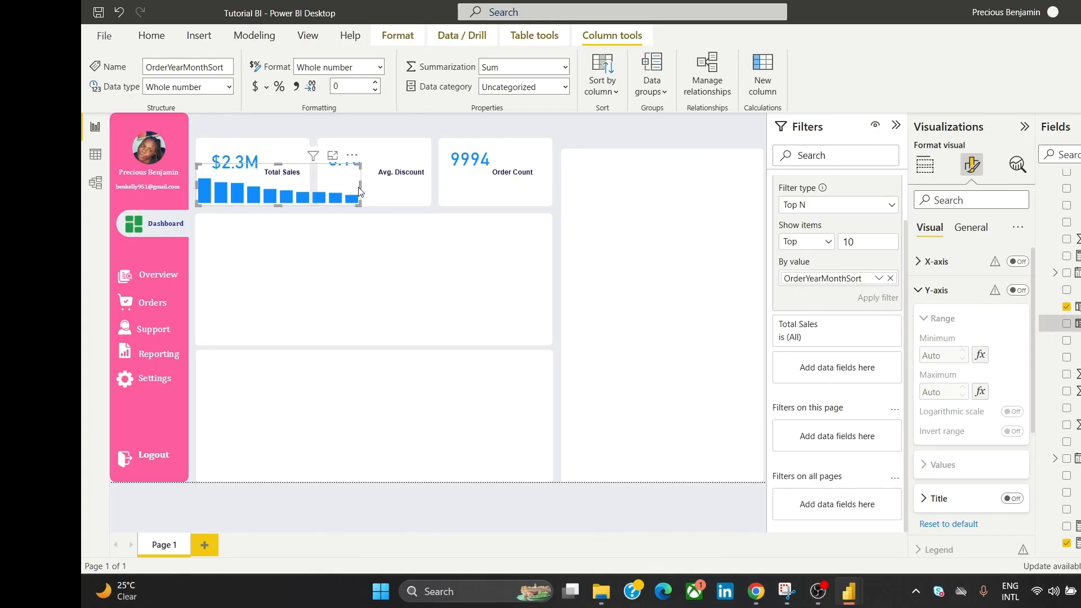
pyautogui.moveTo(361, 186); pyautogui.dragTo(311, 189)
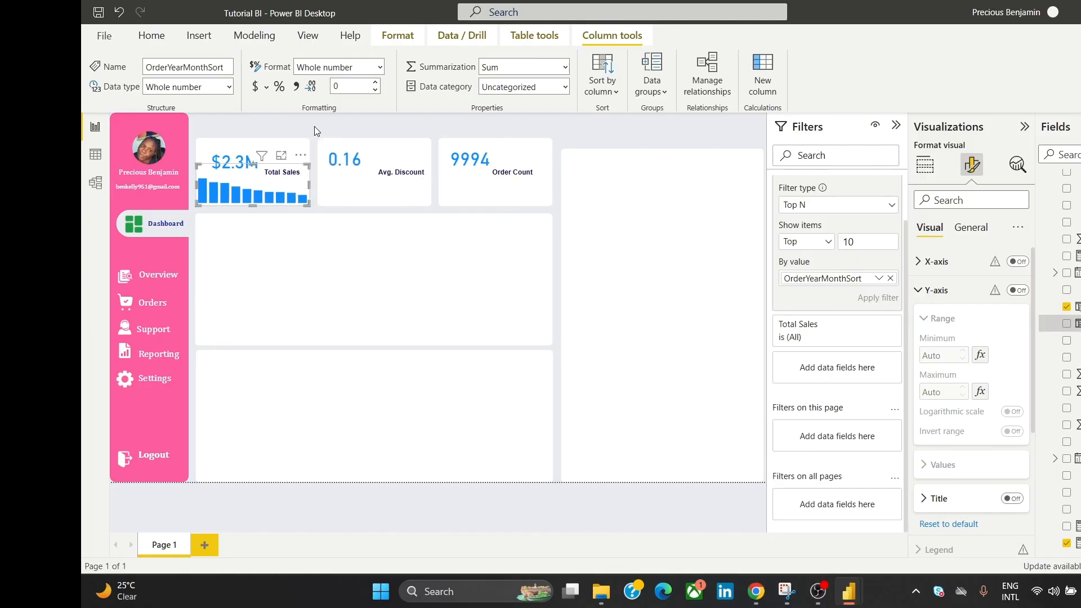
pyautogui.click(363, 125)
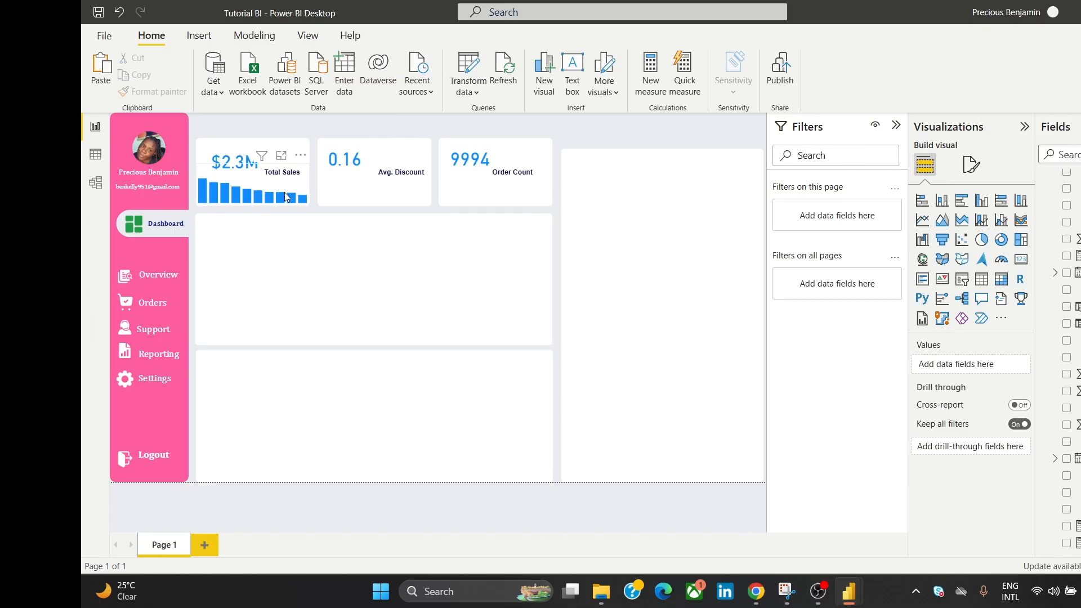
# Step: Set the Total Sales mini chart's default column colour to light pink
pyautogui.click(308, 189)
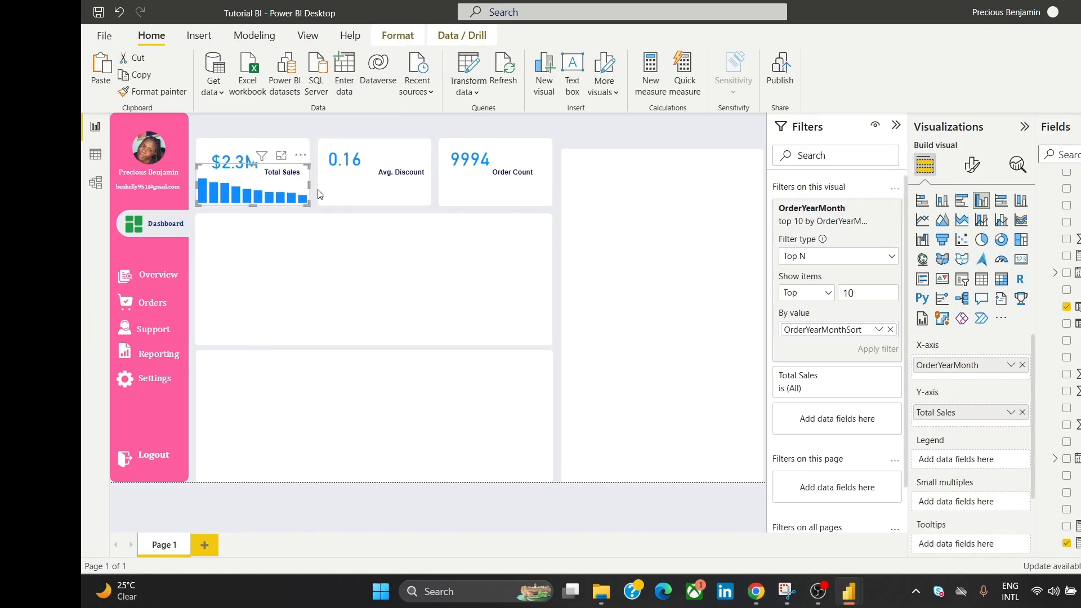
pyautogui.click(964, 164)
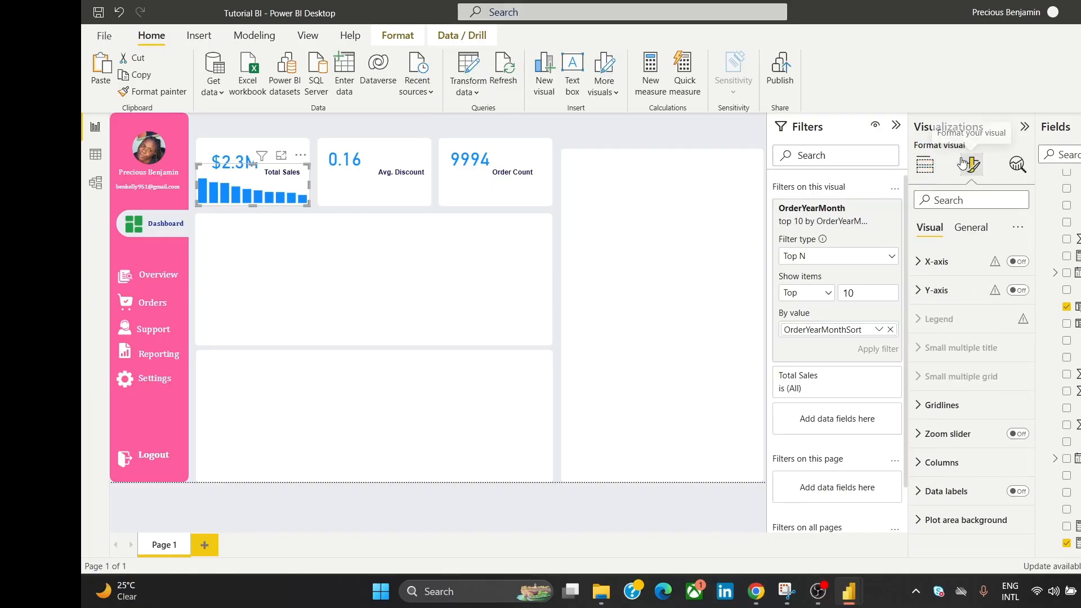
pyautogui.click(986, 456)
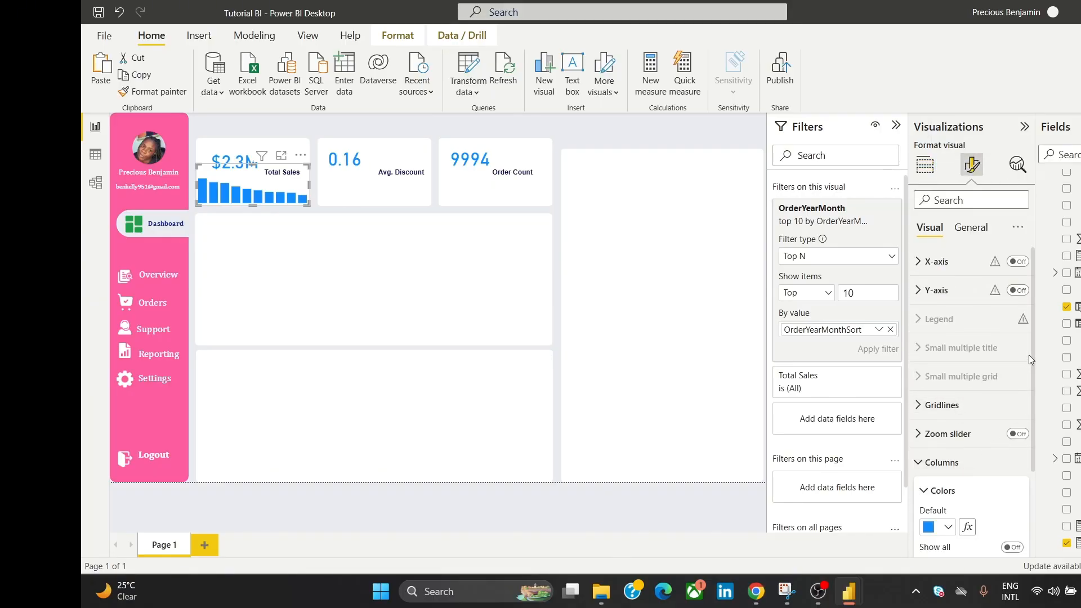
pyautogui.scroll(-3, 1032, 333)
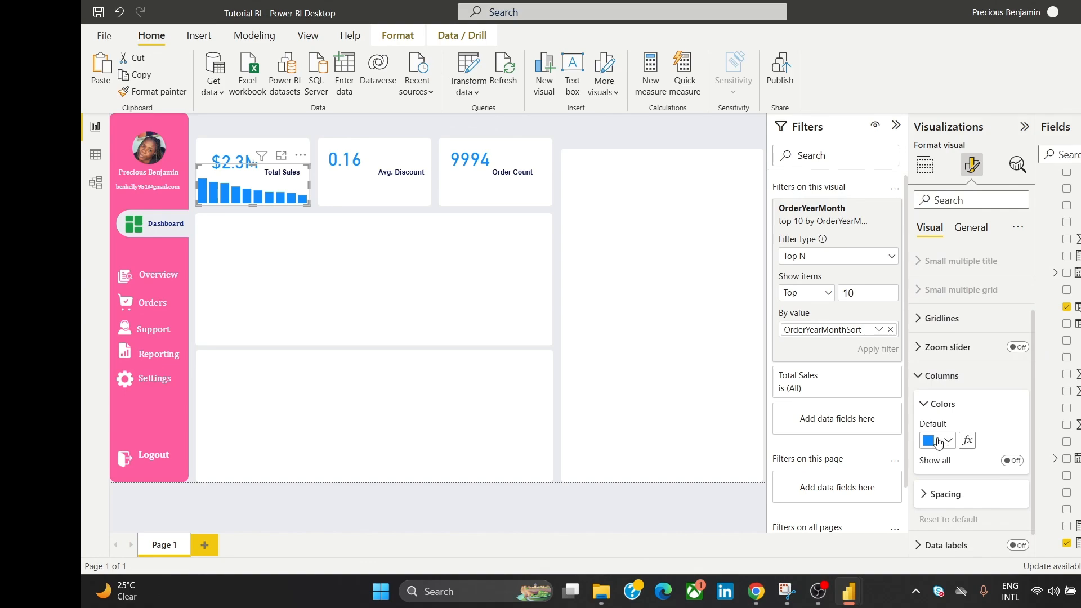
pyautogui.click(946, 444)
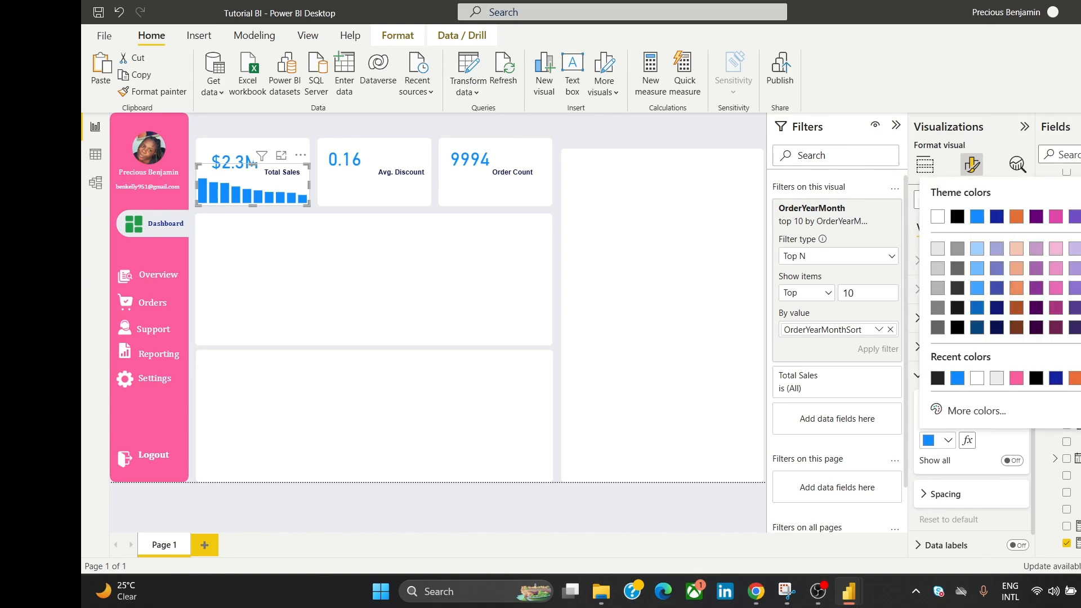
pyautogui.click(1056, 248)
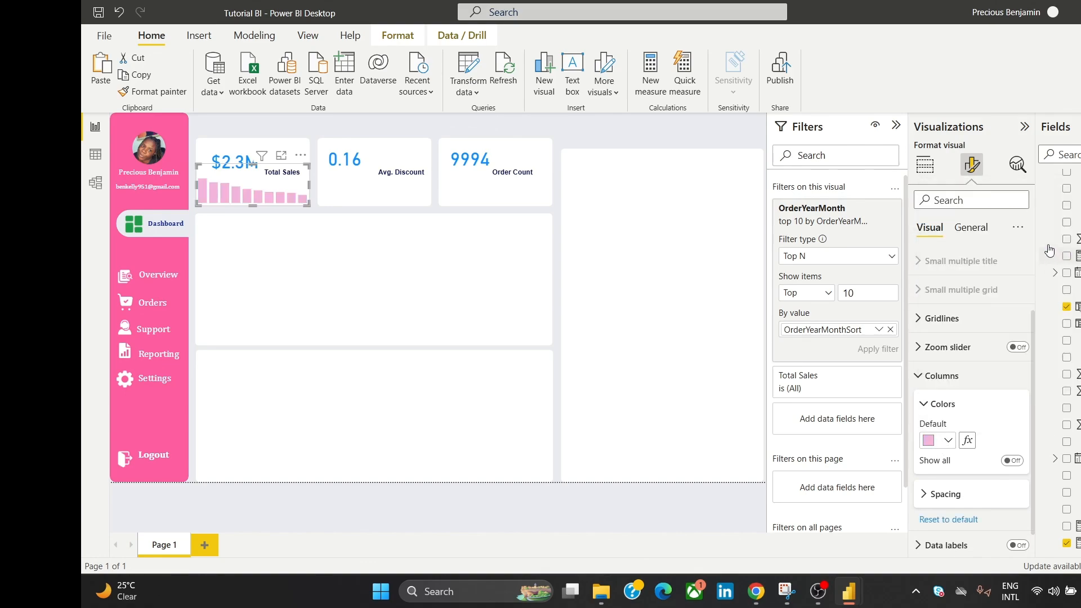
pyautogui.click(631, 126)
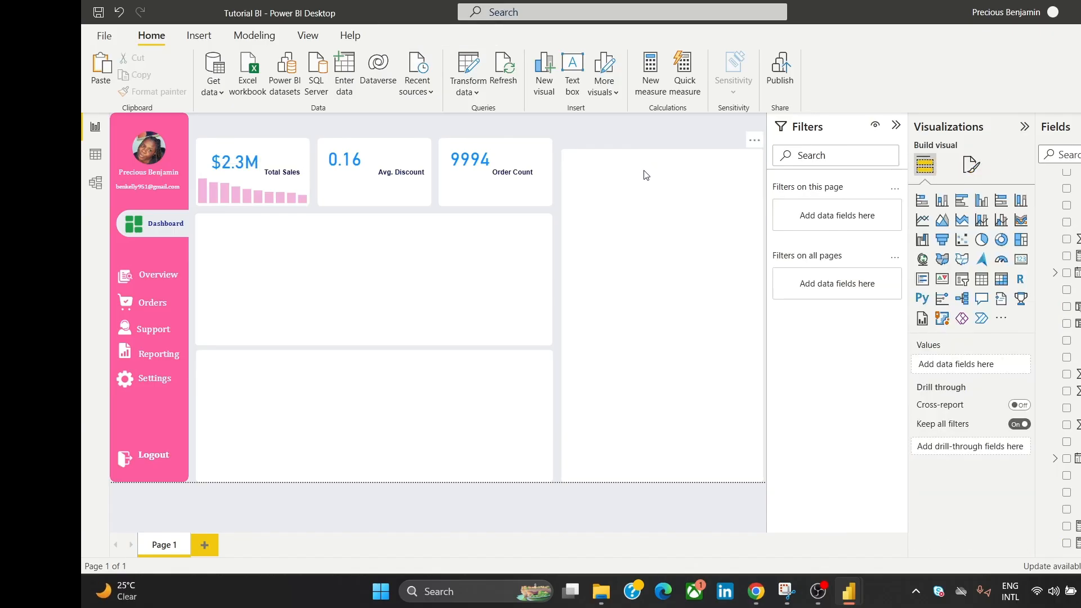
# Step: Paste a copy of the pink chart into the Avg. Discount card and swap its Y-axis to Avg. Discount
pyautogui.click(282, 188)
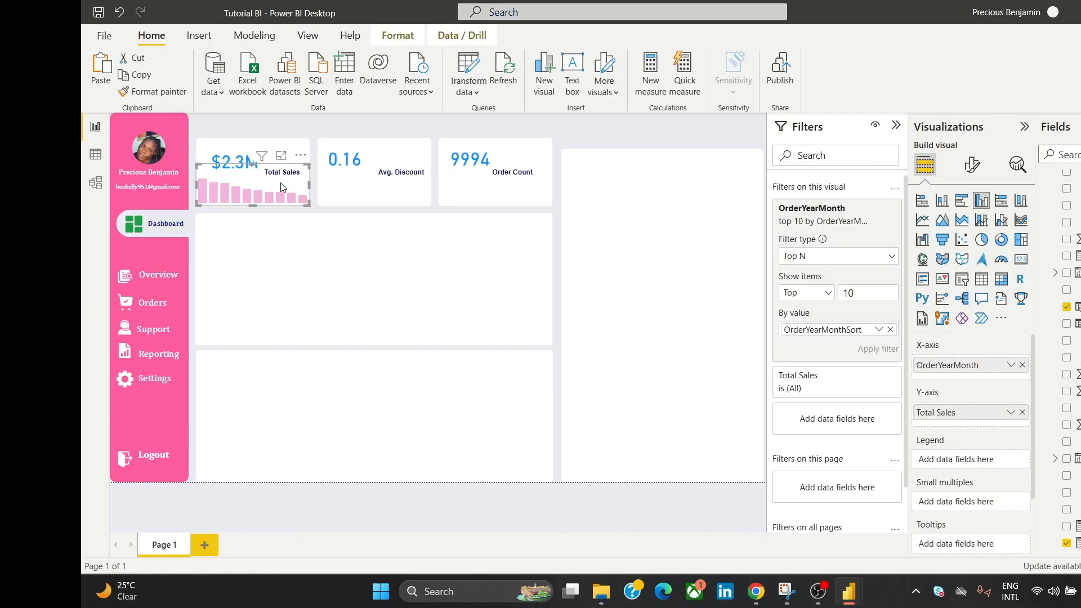
pyautogui.hotkey('ctrl', 'v')
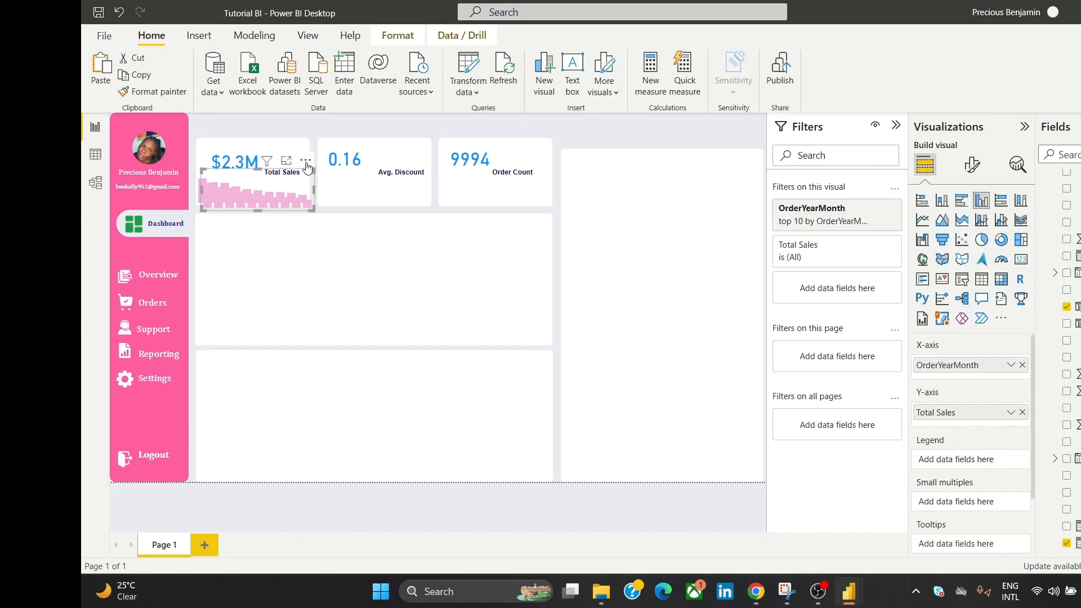
pyautogui.moveTo(310, 167); pyautogui.dragTo(426, 162)
pyautogui.click(603, 133)
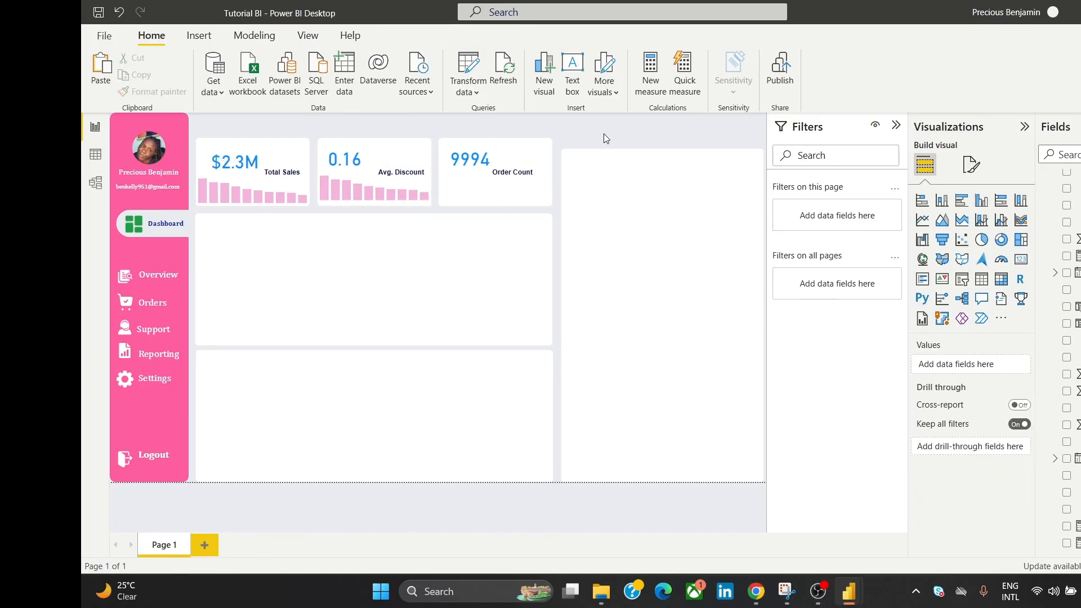
pyautogui.click(375, 181)
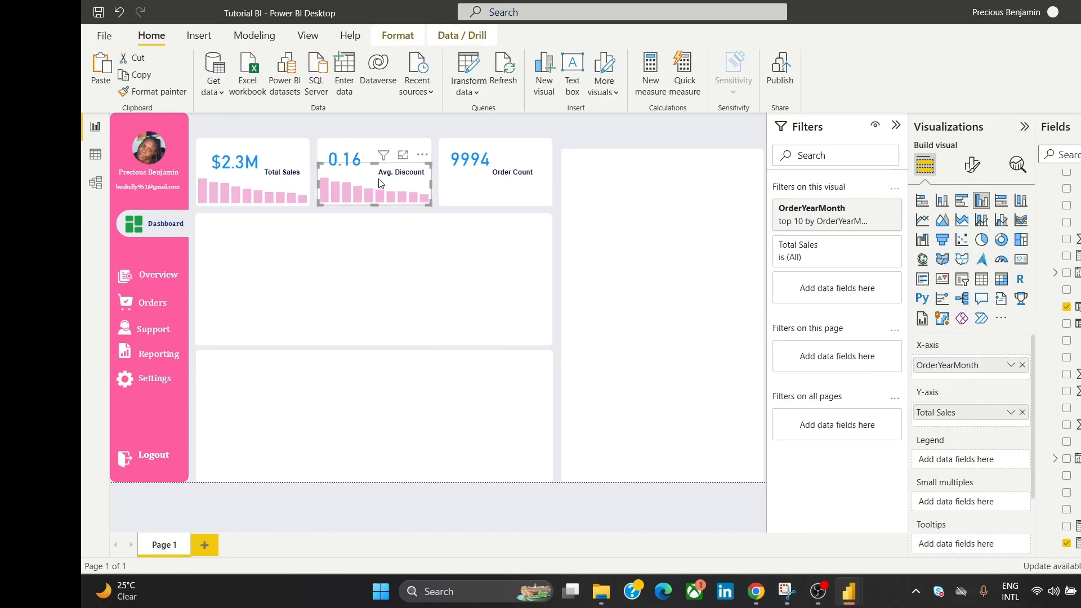
pyautogui.click(607, 141)
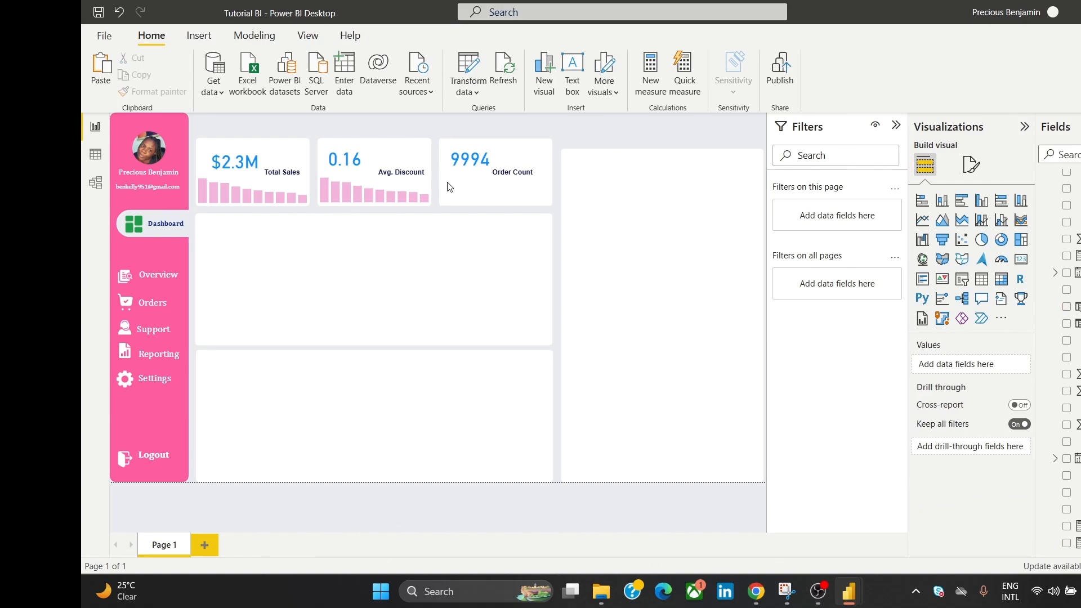
pyautogui.click(418, 187)
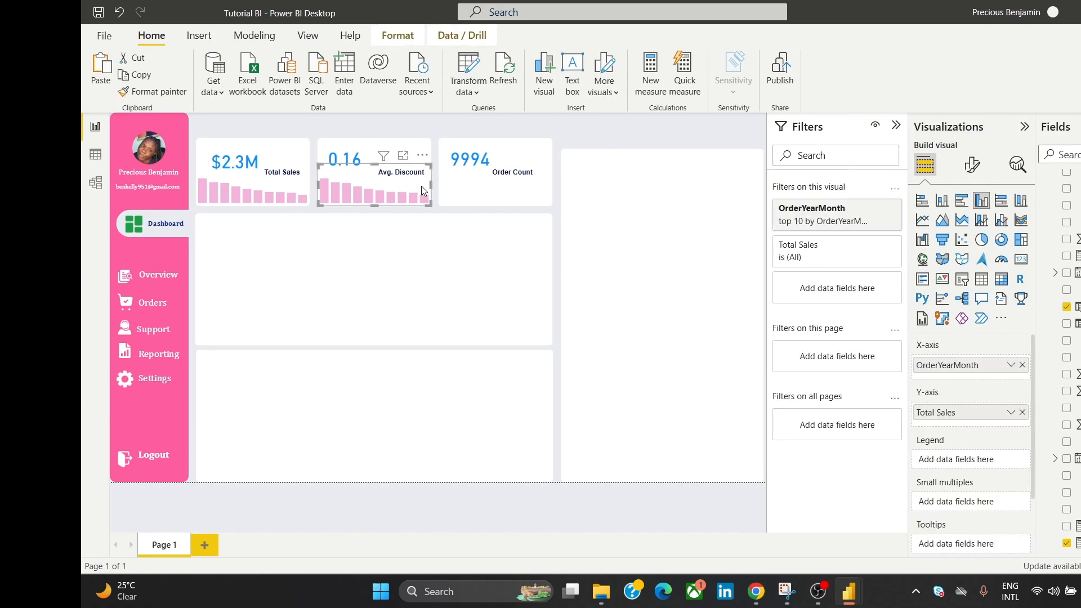
pyautogui.click(1022, 413)
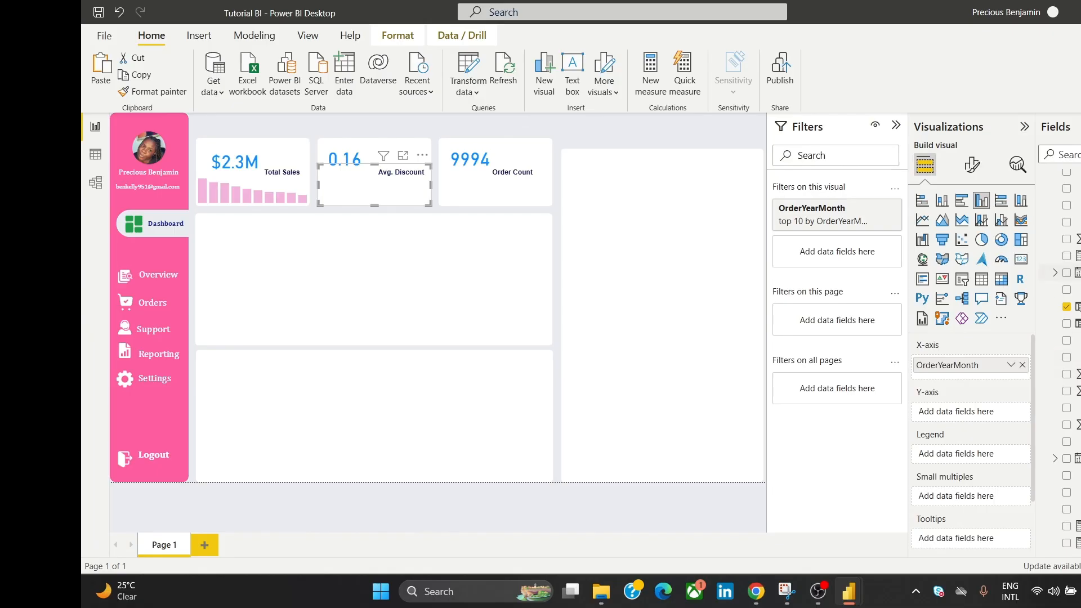
pyautogui.scroll(4, 1066, 360)
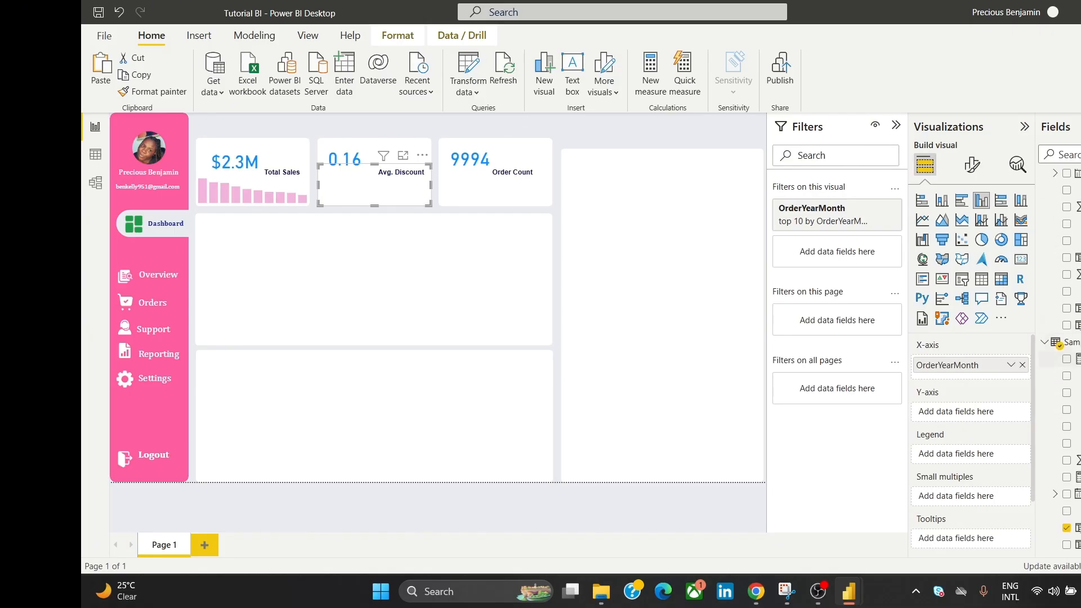
pyautogui.moveTo(1077, 359); pyautogui.dragTo(1003, 418)
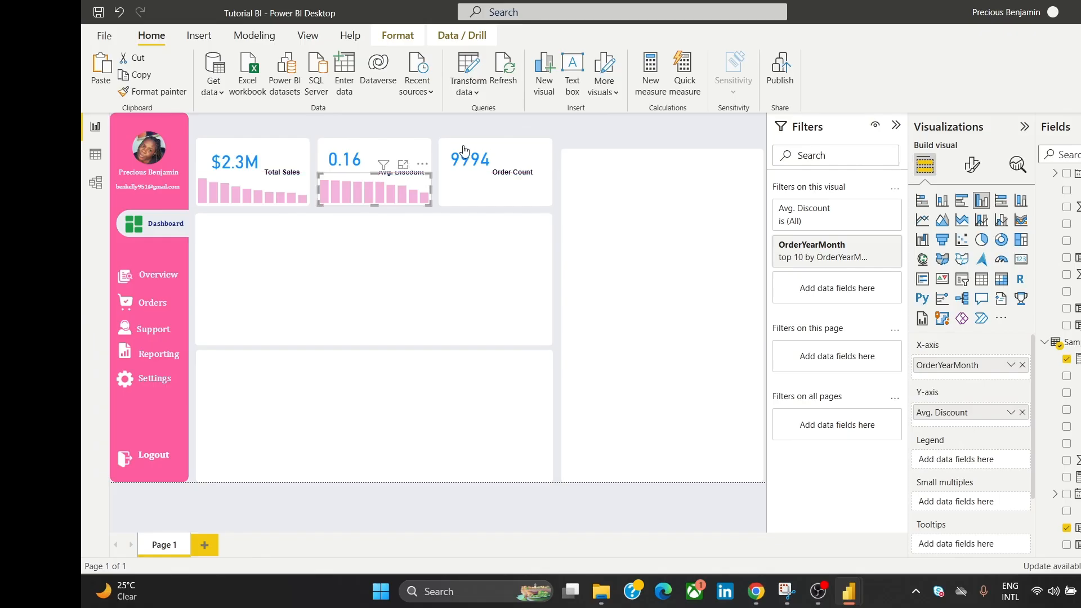
pyautogui.click(651, 142)
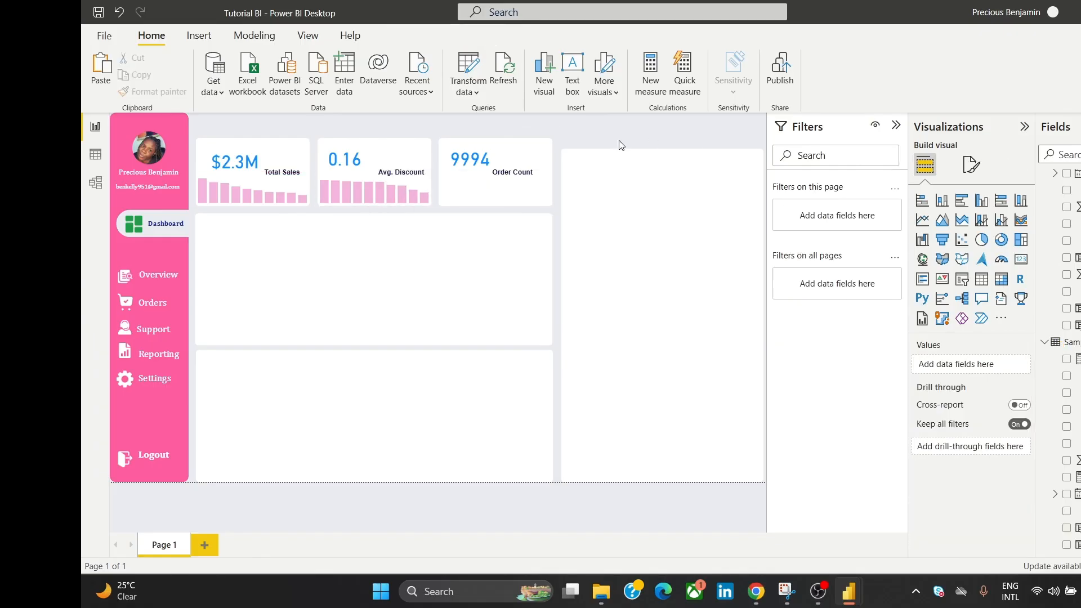
# Step: Place another pink chart copy in the Order Count card, replacing Total Sales with Order Count on its Y-axis
pyautogui.click(294, 184)
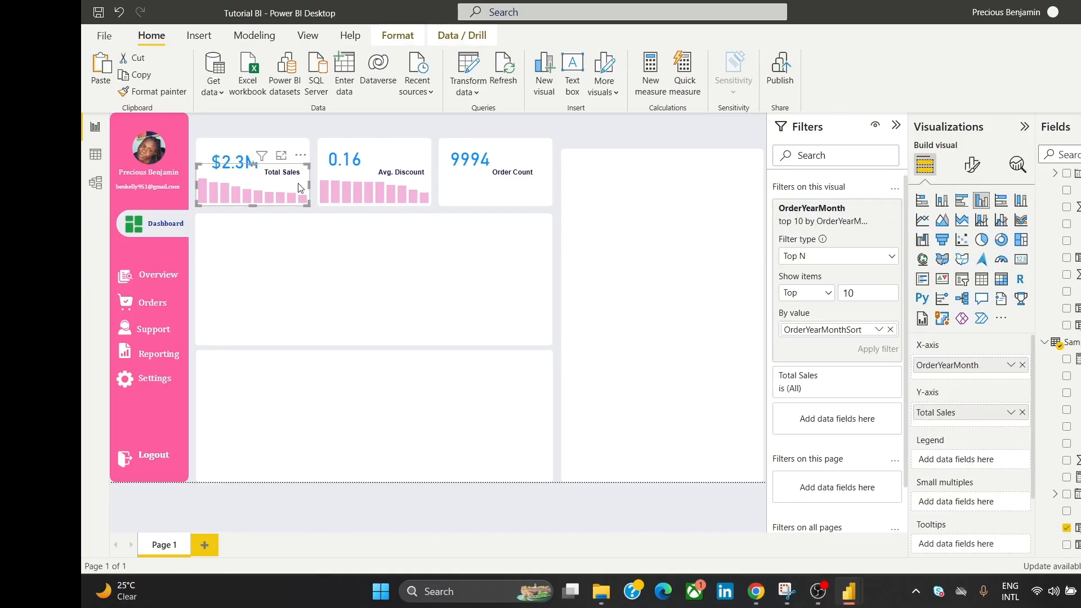
pyautogui.moveTo(299, 185); pyautogui.dragTo(551, 162)
pyautogui.click(592, 138)
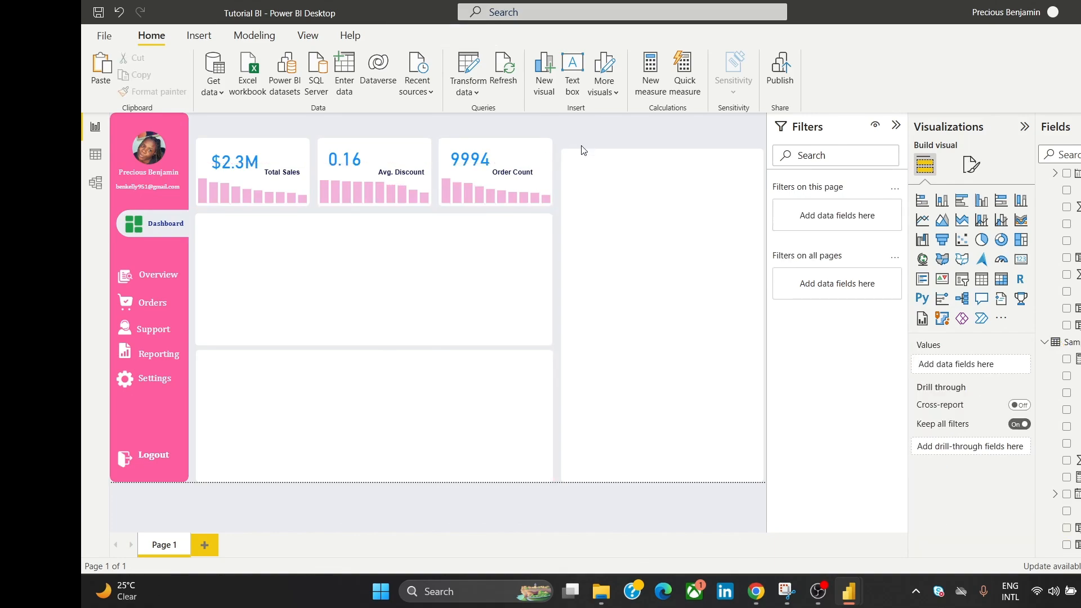
pyautogui.click(536, 192)
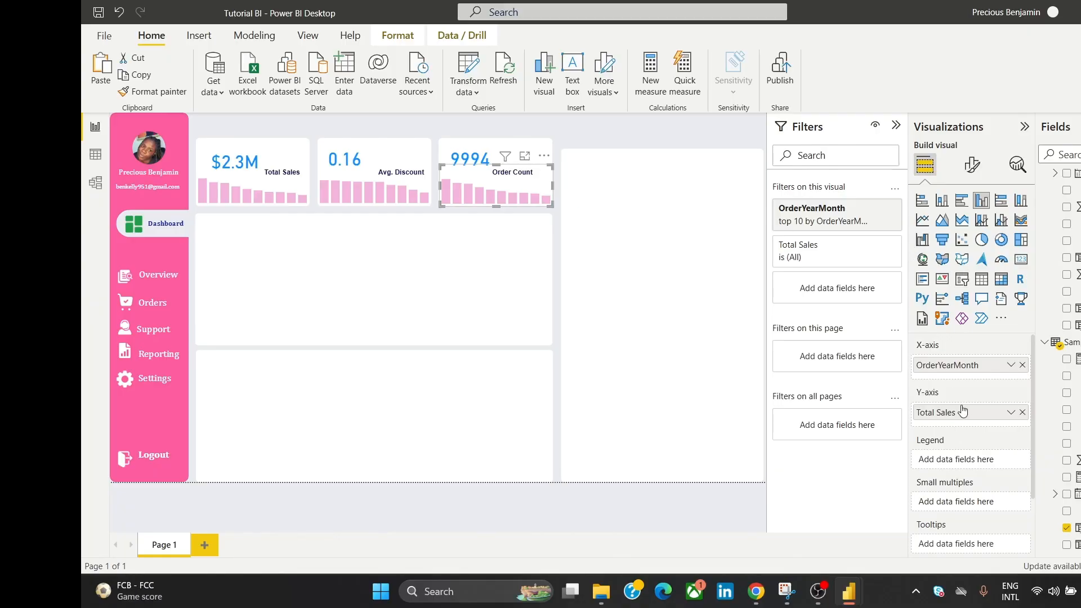
pyautogui.click(1023, 412)
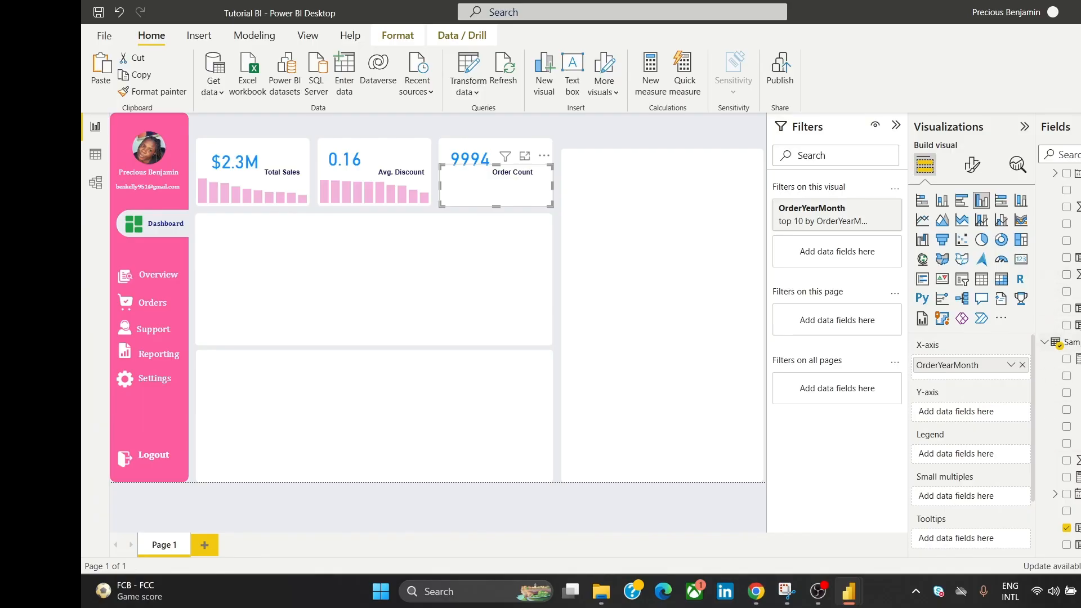
pyautogui.scroll(-3, 1066, 338)
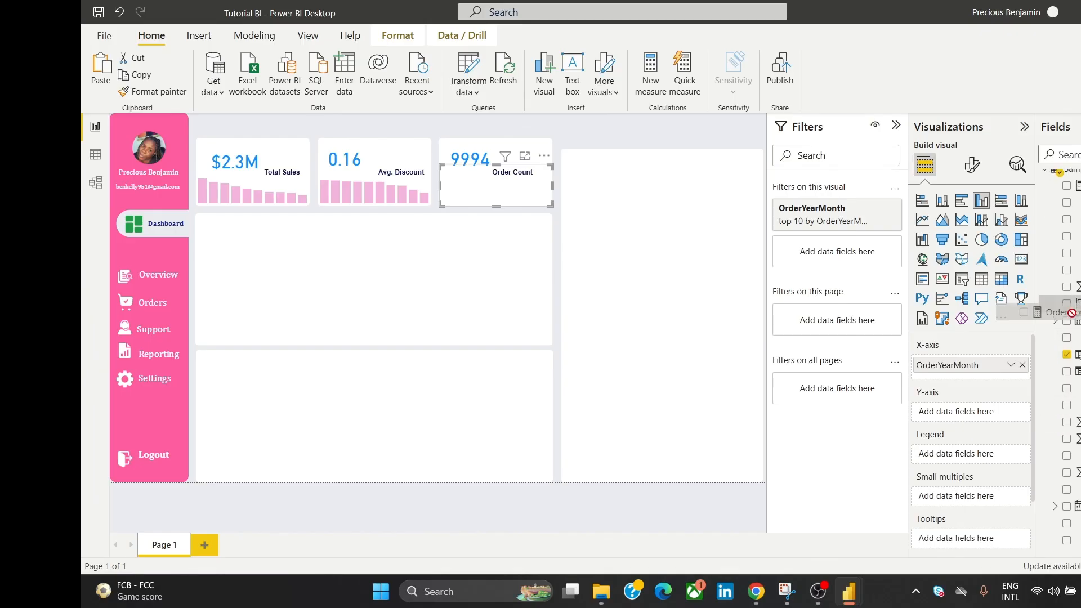
pyautogui.moveTo(1069, 304); pyautogui.dragTo(998, 410)
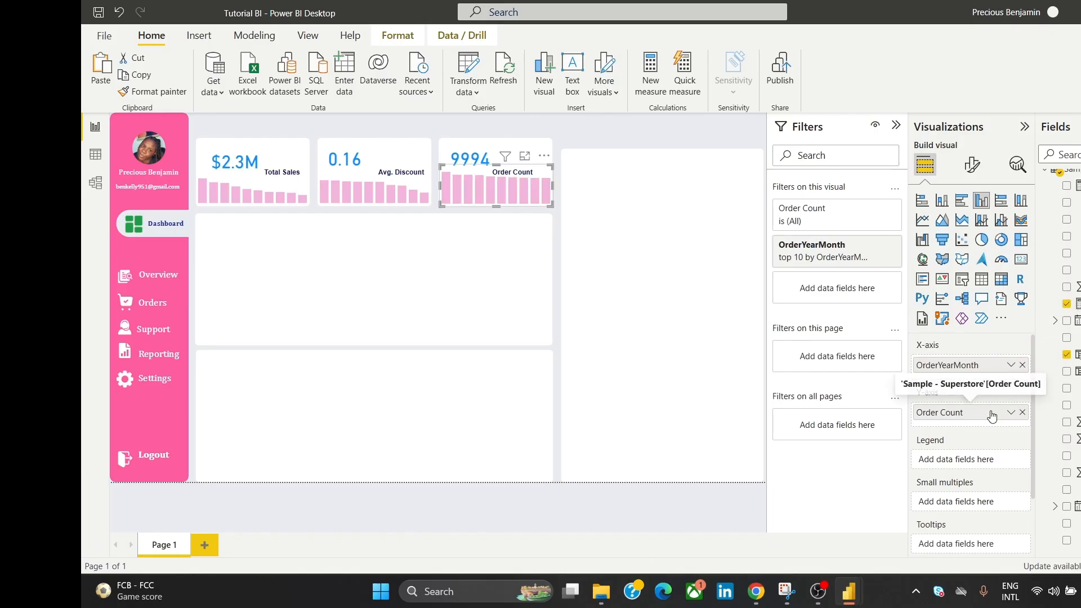
pyautogui.moveTo(504, 157)
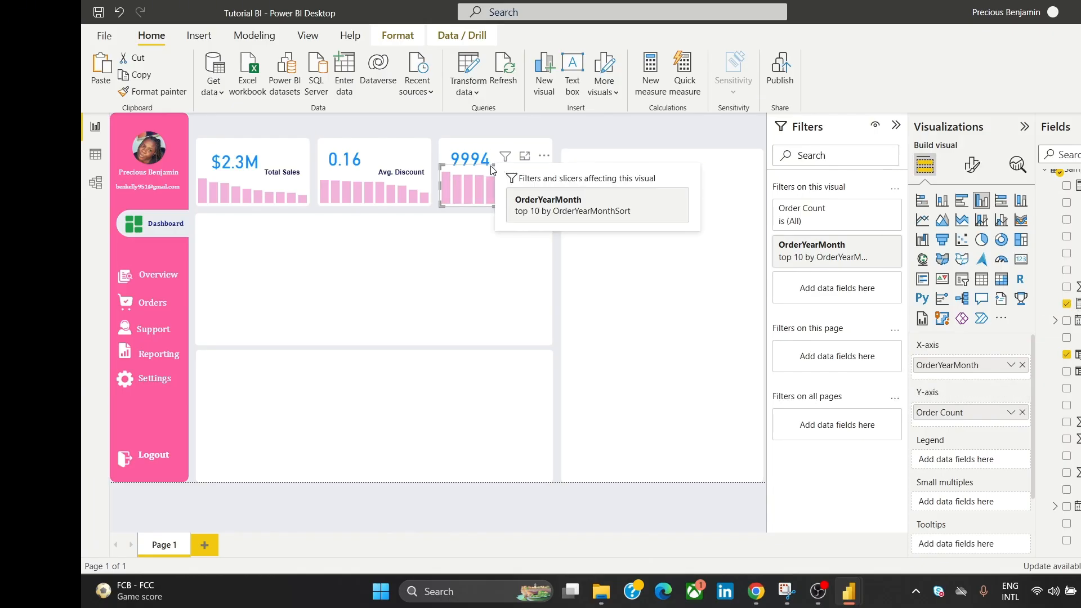
pyautogui.click(561, 131)
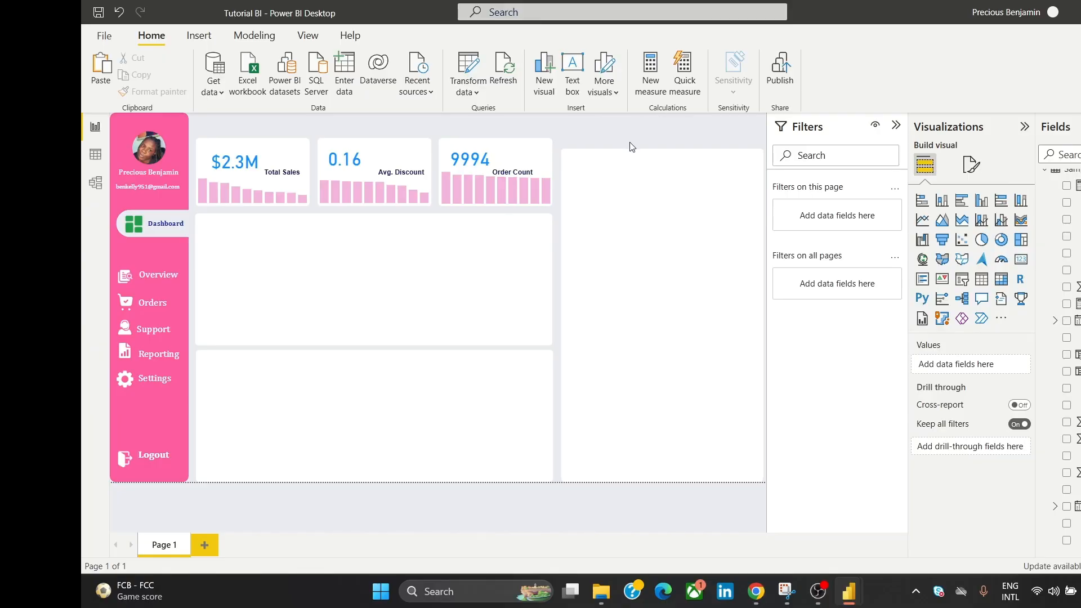
# Step: Replace Order Count with Total Profit in the third number card, now reading 286.40K
pyautogui.click(485, 147)
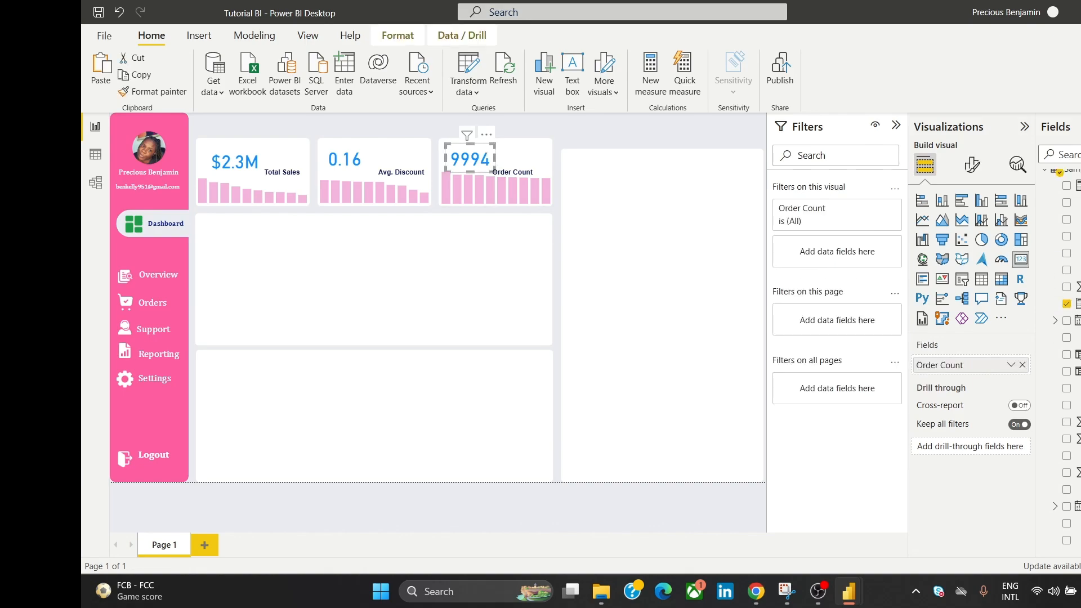
pyautogui.click(1022, 366)
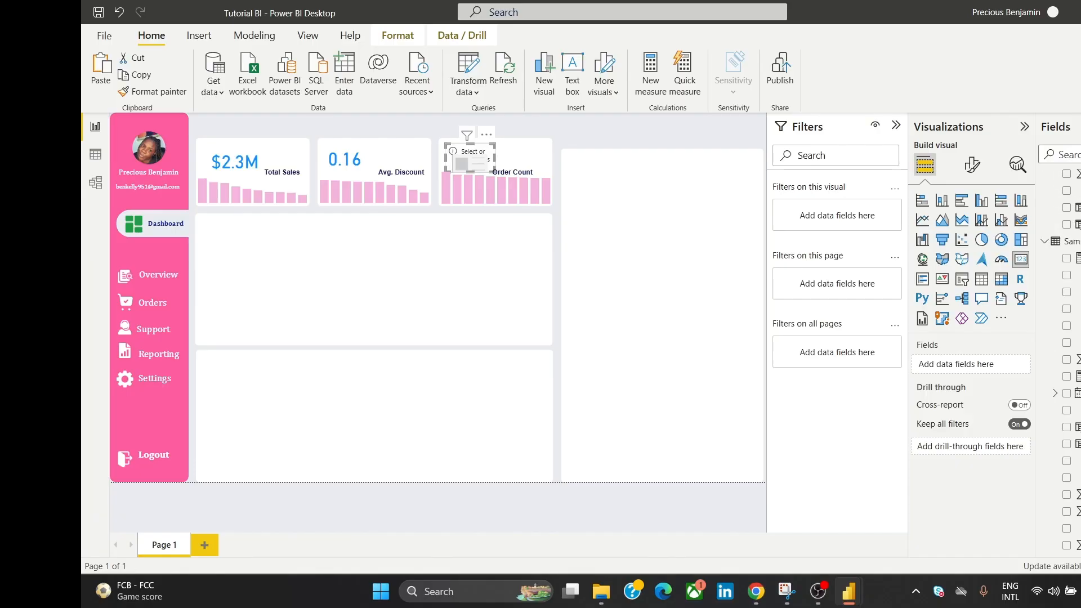
pyautogui.scroll(3, 1069, 293)
pyautogui.scroll(1, 1058, 338)
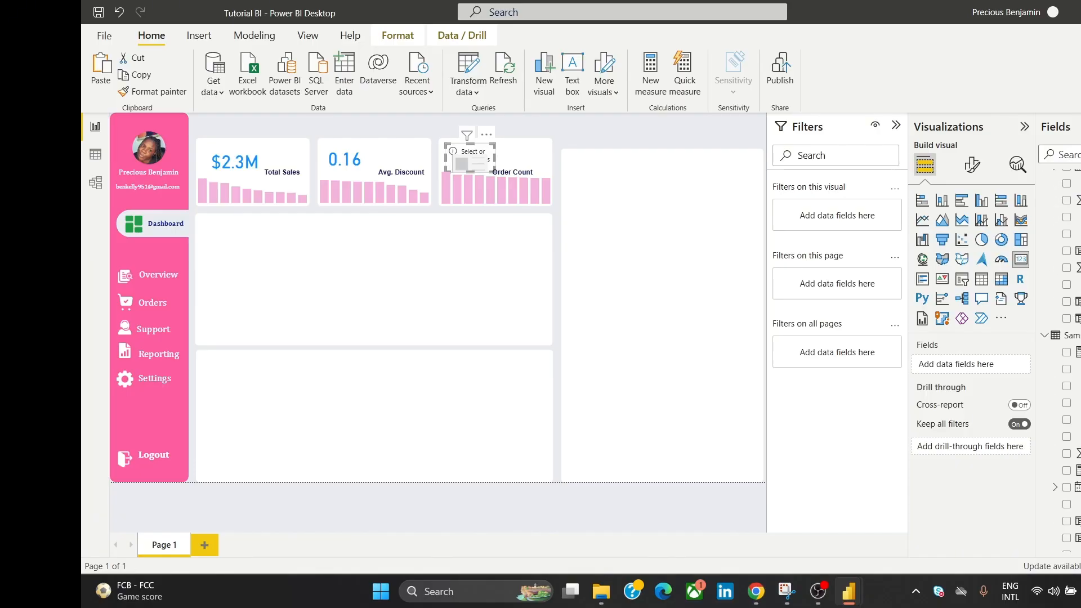
pyautogui.scroll(1, 1058, 338)
pyautogui.scroll(-5, 1064, 360)
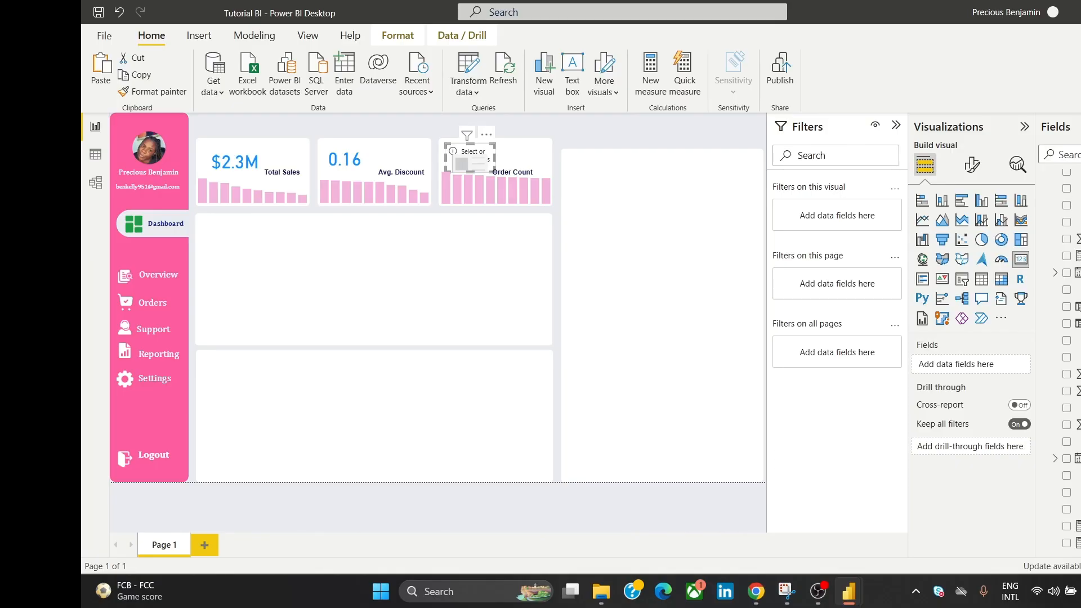
pyautogui.moveTo(1075, 525); pyautogui.dragTo(991, 367)
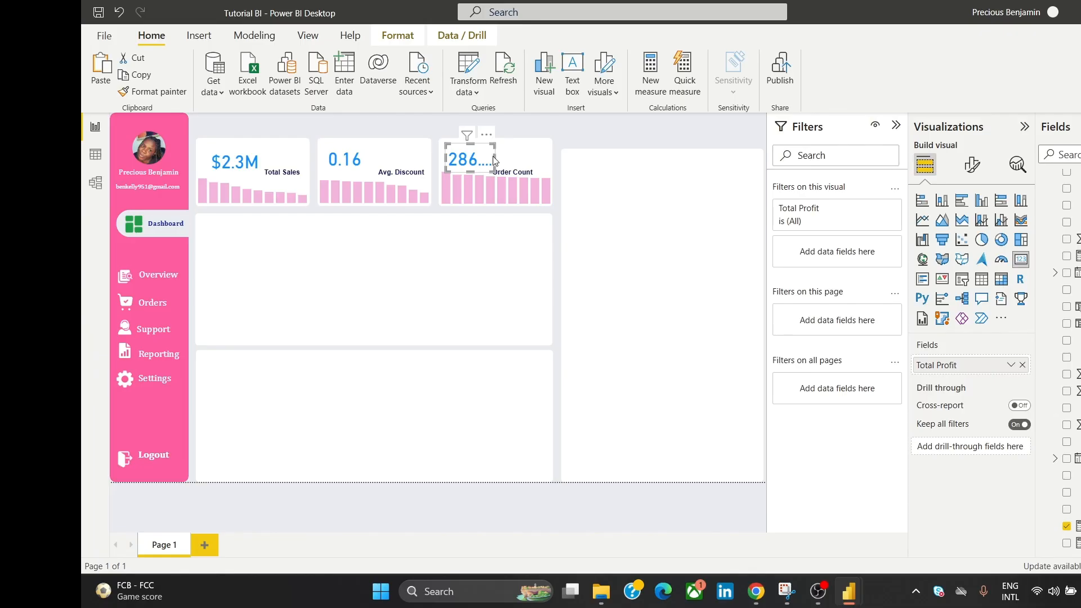
pyautogui.click(552, 178)
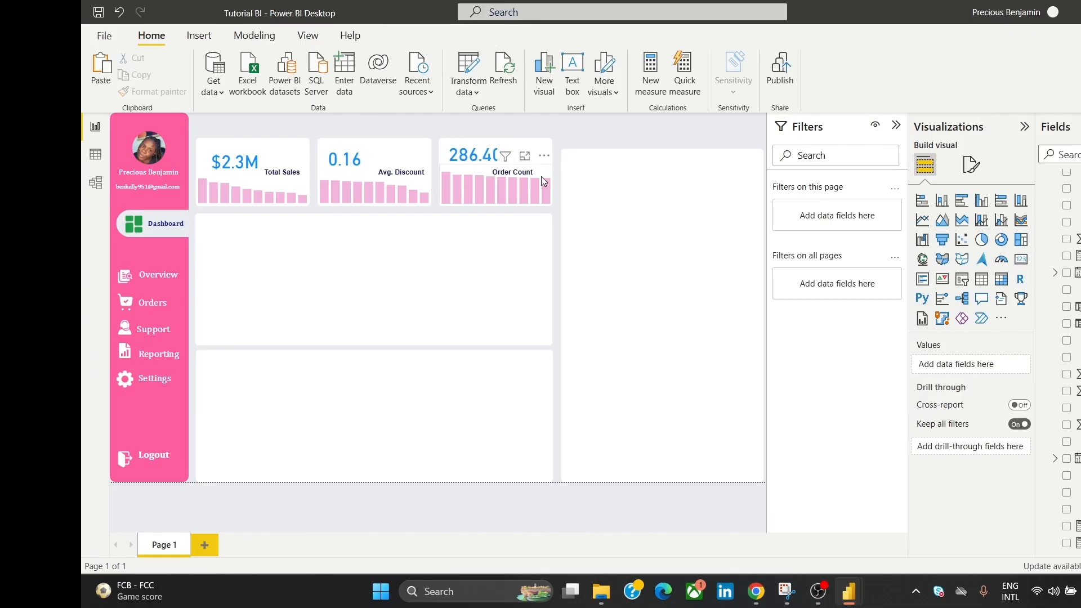
pyautogui.click(542, 177)
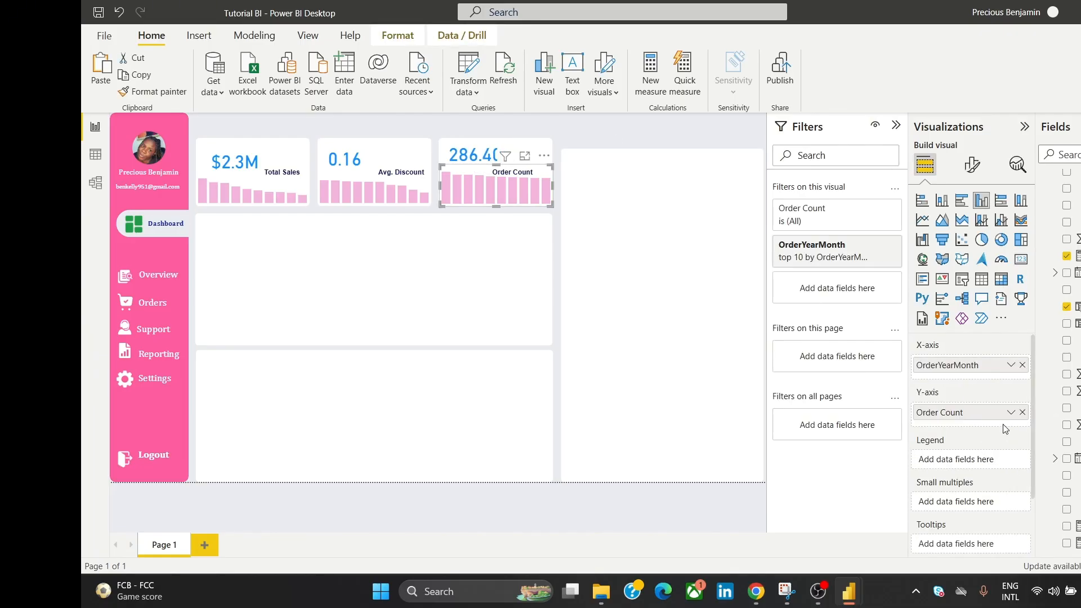
# Step: Replace Order Count with Total Profit on the third card's mini chart Y-axis
pyautogui.click(1022, 412)
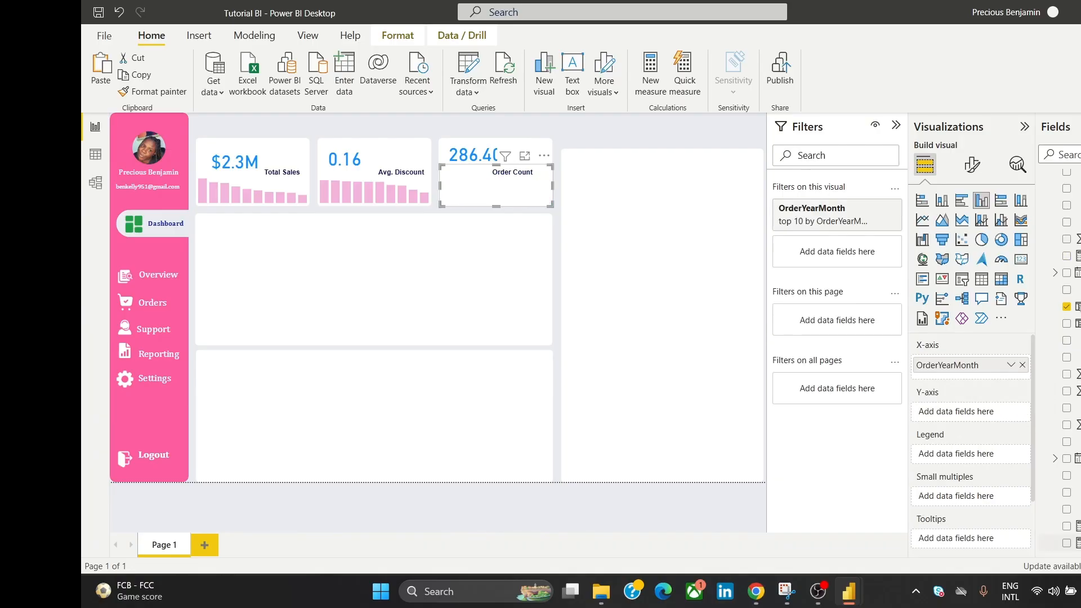
pyautogui.moveTo(1073, 526); pyautogui.dragTo(1006, 416)
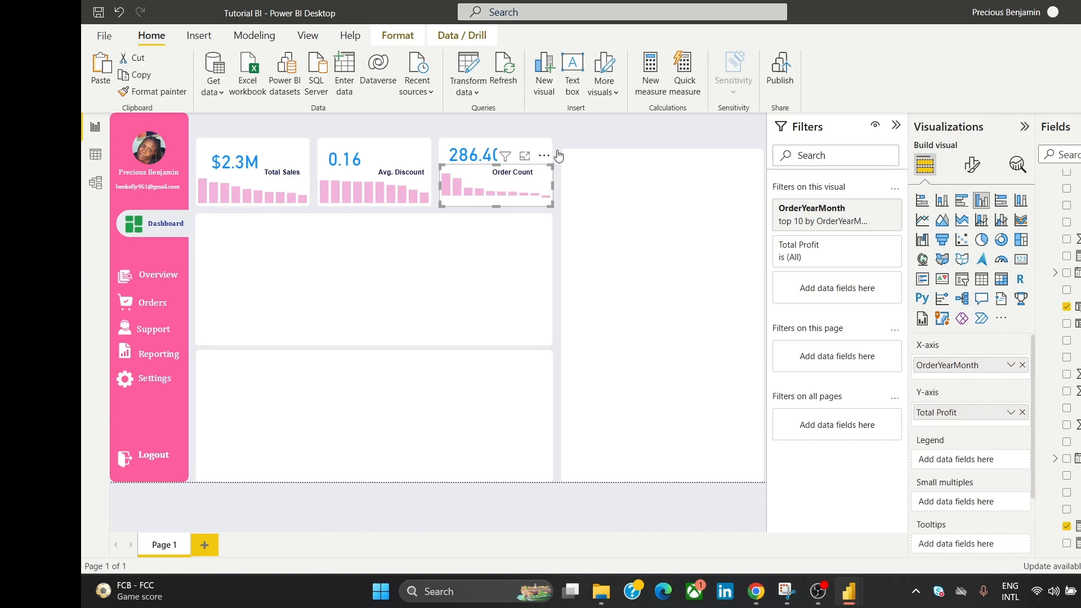
pyautogui.click(586, 133)
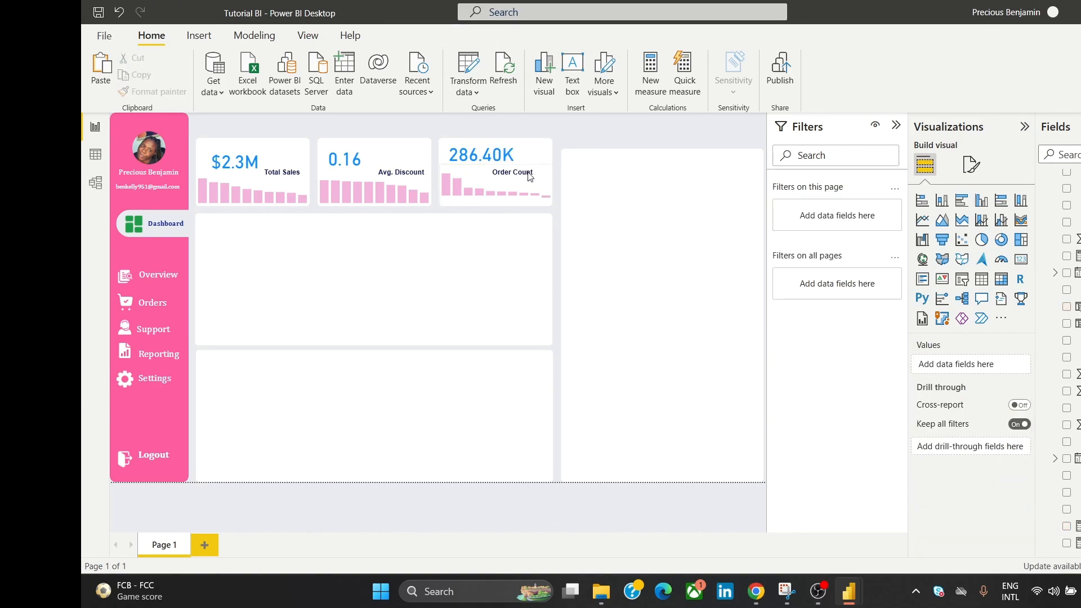
# Step: Nudge the third card's mini chart slightly lower within the card
pyautogui.moveTo(529, 177); pyautogui.dragTo(529, 186)
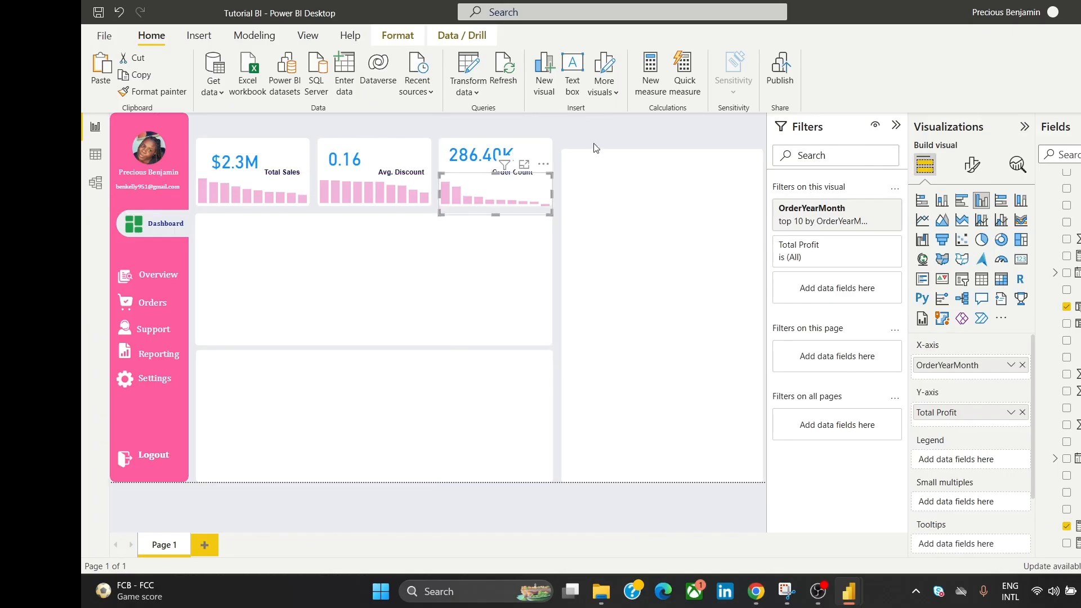
pyautogui.click(593, 145)
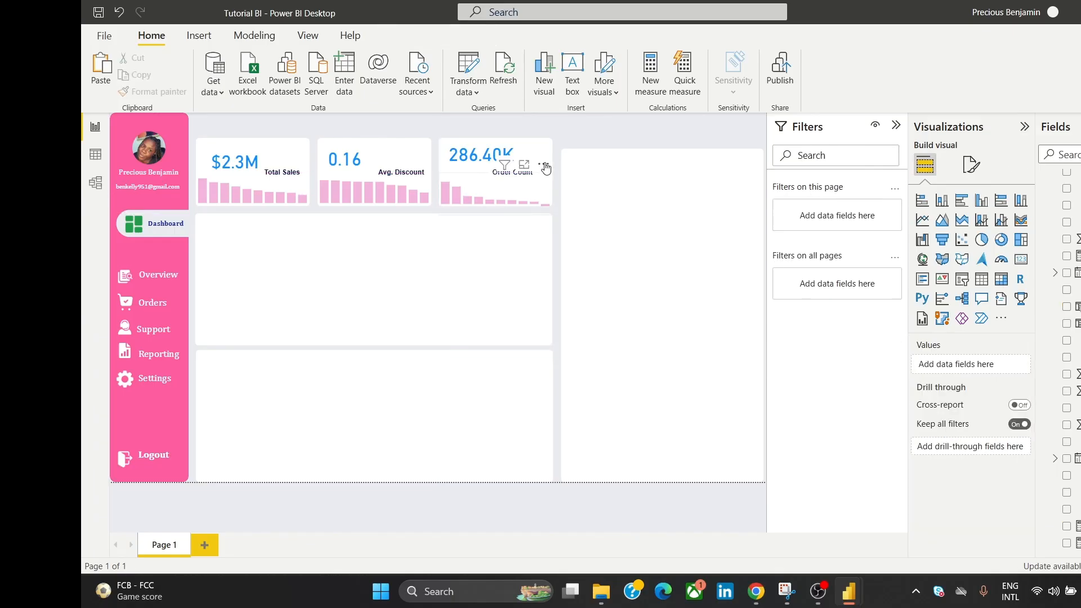
pyautogui.moveTo(495, 176); pyautogui.dragTo(497, 184)
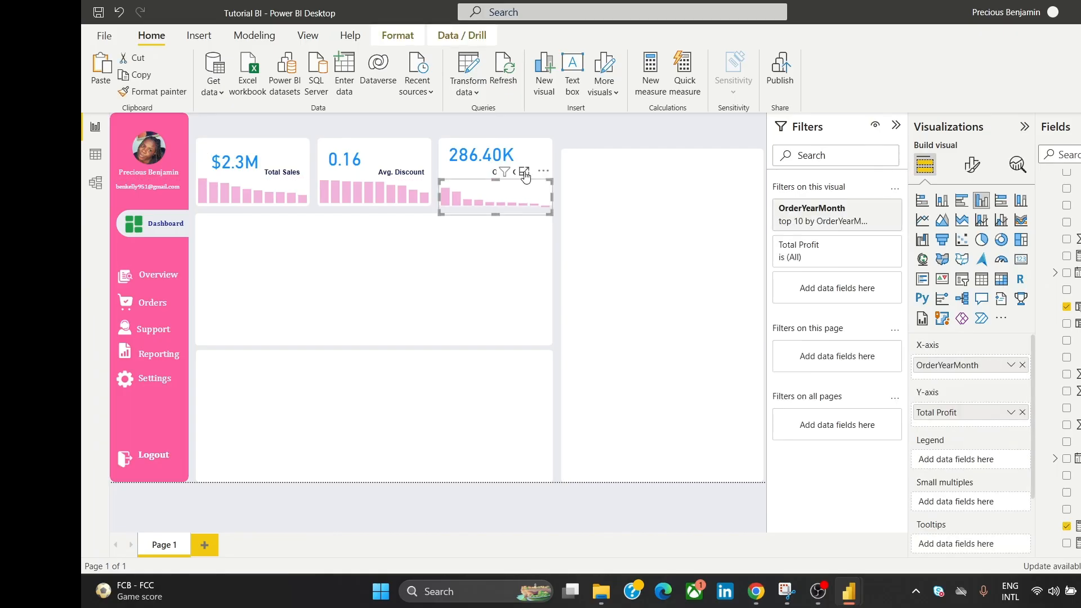
pyautogui.click(573, 147)
# Step: Change the third card's label text from Order Count to Total Profit
pyautogui.click(519, 171)
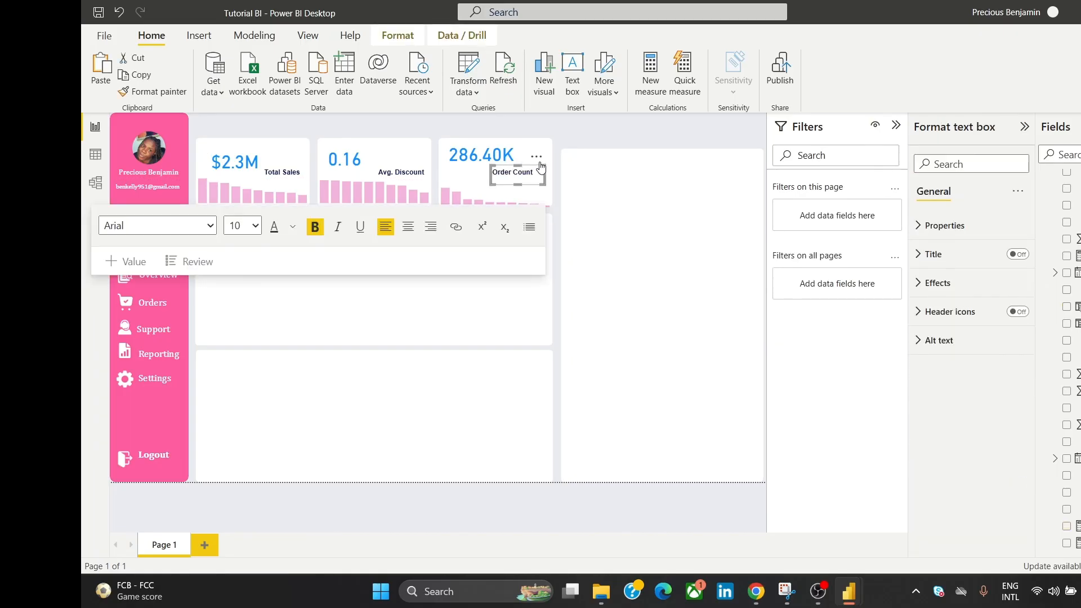
pyautogui.moveTo(539, 165); pyautogui.dragTo(539, 163)
pyautogui.doubleClick(522, 171)
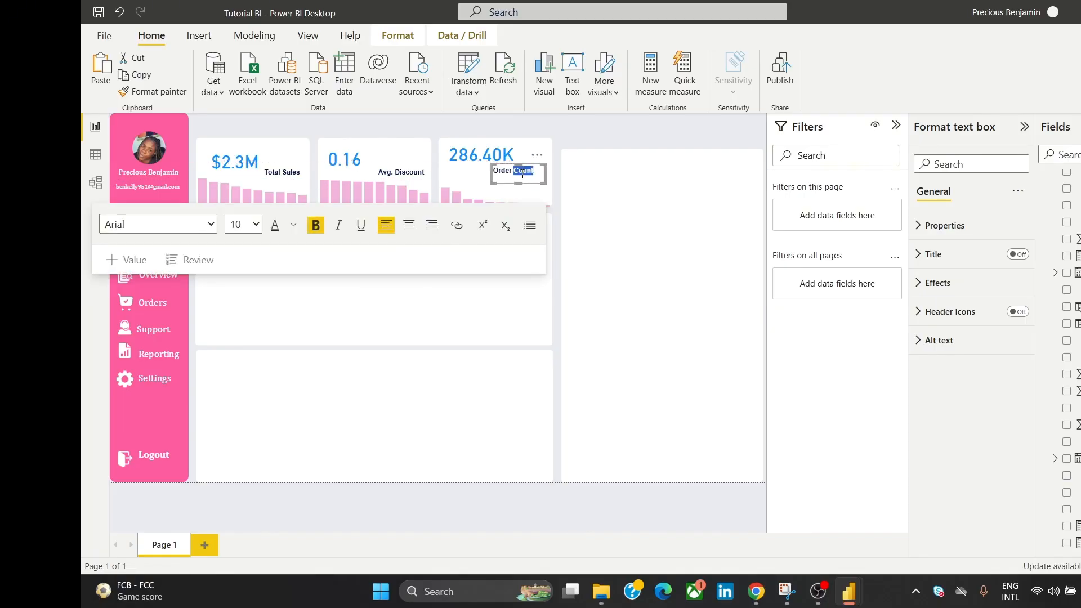
pyautogui.tripleClick(522, 173)
pyautogui.write('Total Profit')
pyautogui.click(570, 128)
# Step: Nudge the Total Profit label slightly down to align it in the card
pyautogui.click(538, 164)
pyautogui.moveTo(537, 164); pyautogui.dragTo(539, 165)
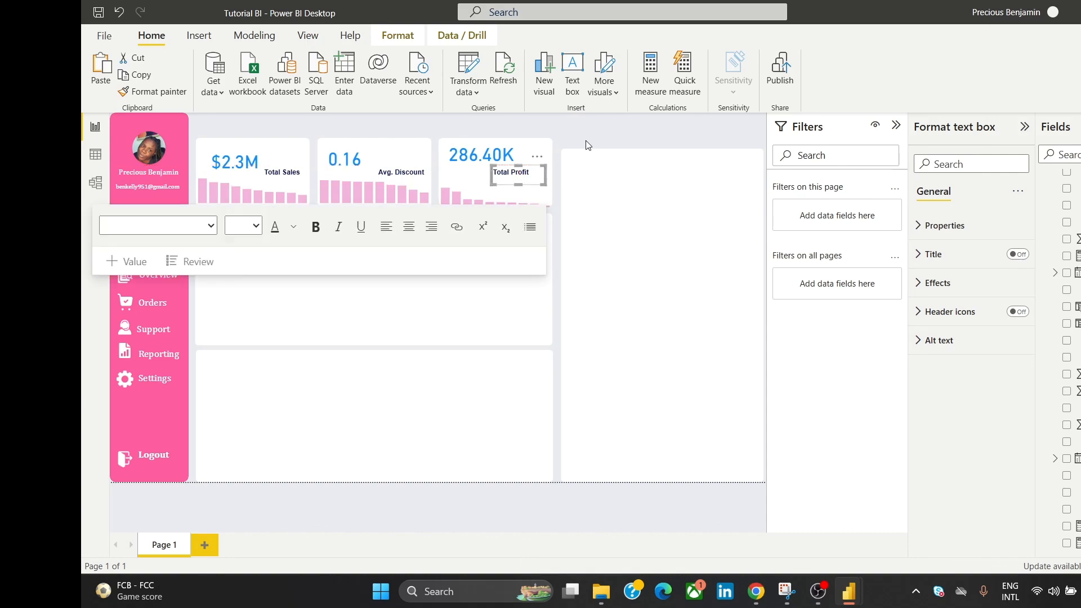
pyautogui.click(584, 145)
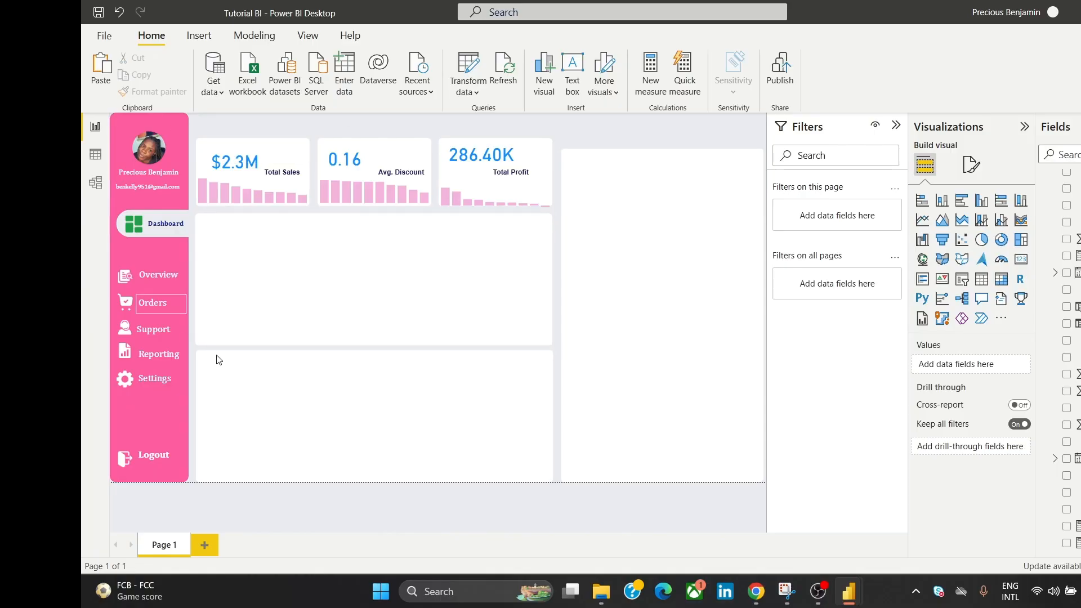
pyautogui.moveTo(756, 591)
pyautogui.click(839, 527)
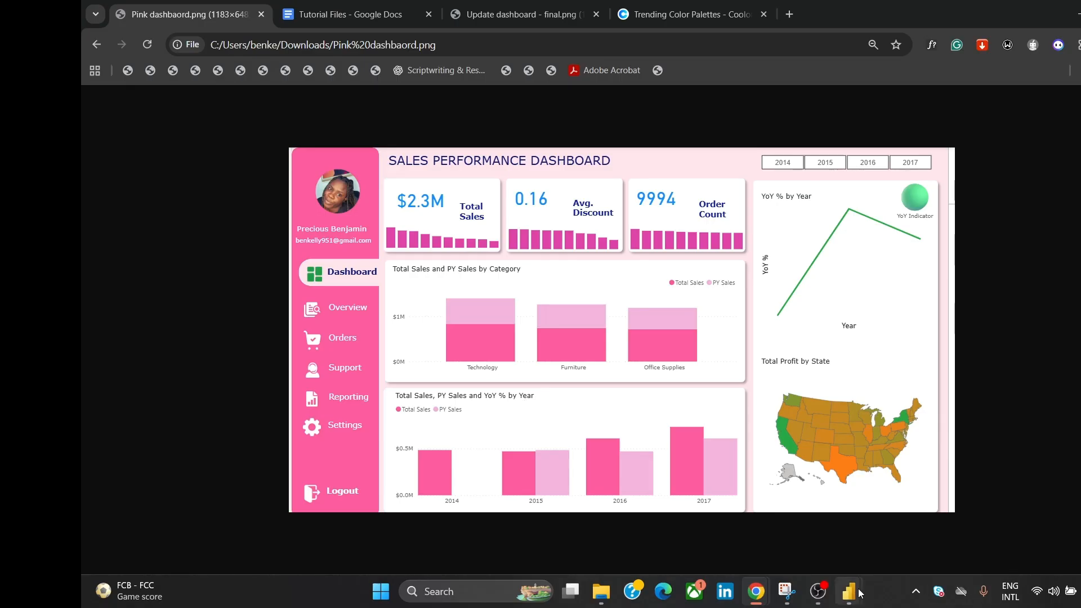
pyautogui.moveTo(849, 591)
pyautogui.click(894, 557)
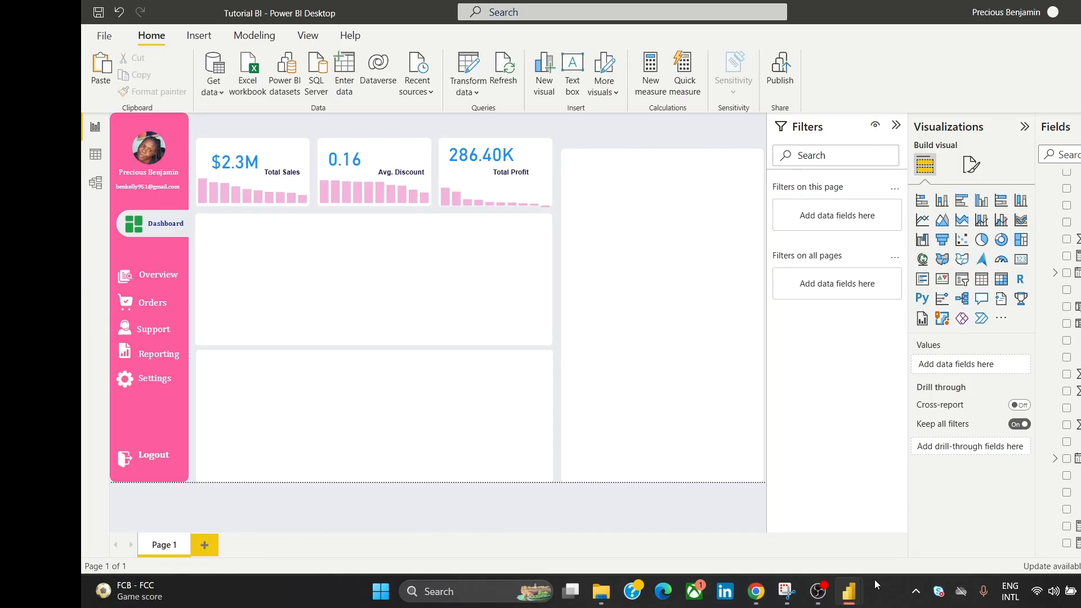
# Step: Add a clustered column chart and stretch it to fill the lower panel beneath the KPI cards
pyautogui.click(983, 203)
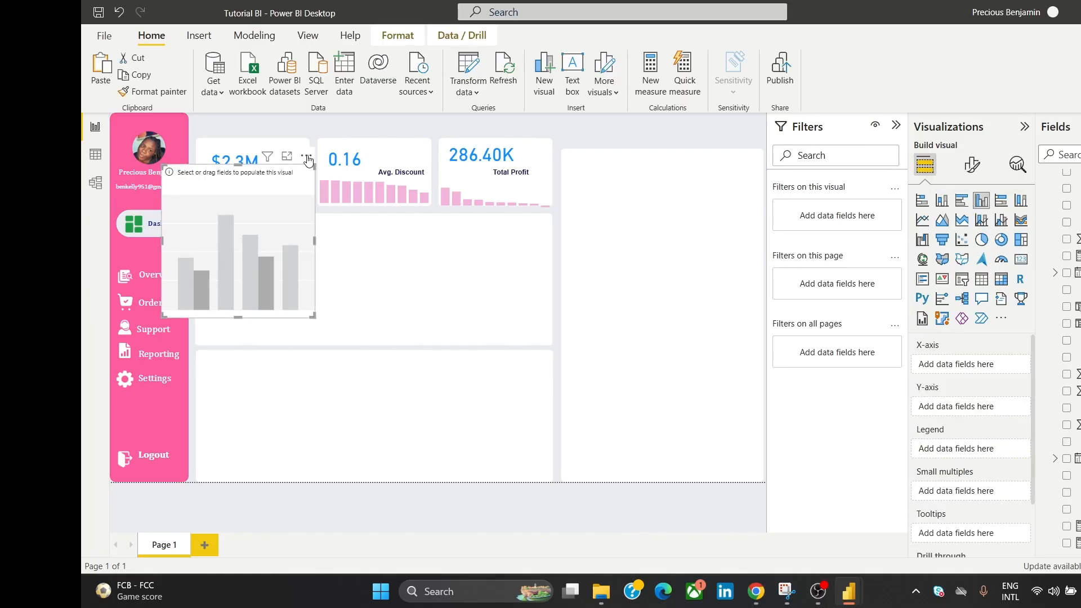
pyautogui.moveTo(275, 209); pyautogui.dragTo(308, 377)
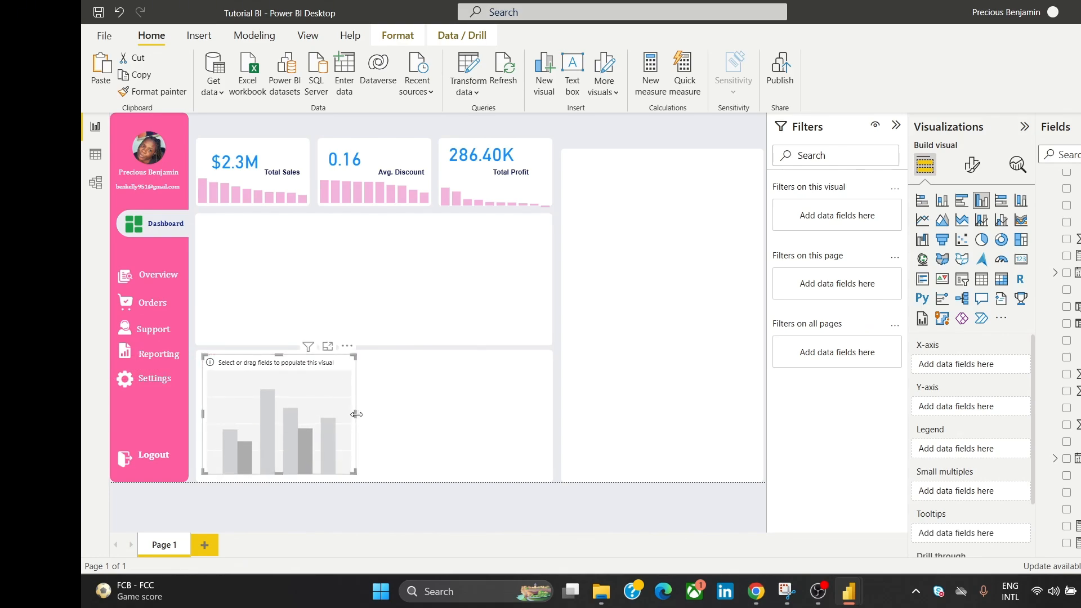
pyautogui.moveTo(356, 415); pyautogui.dragTo(550, 450)
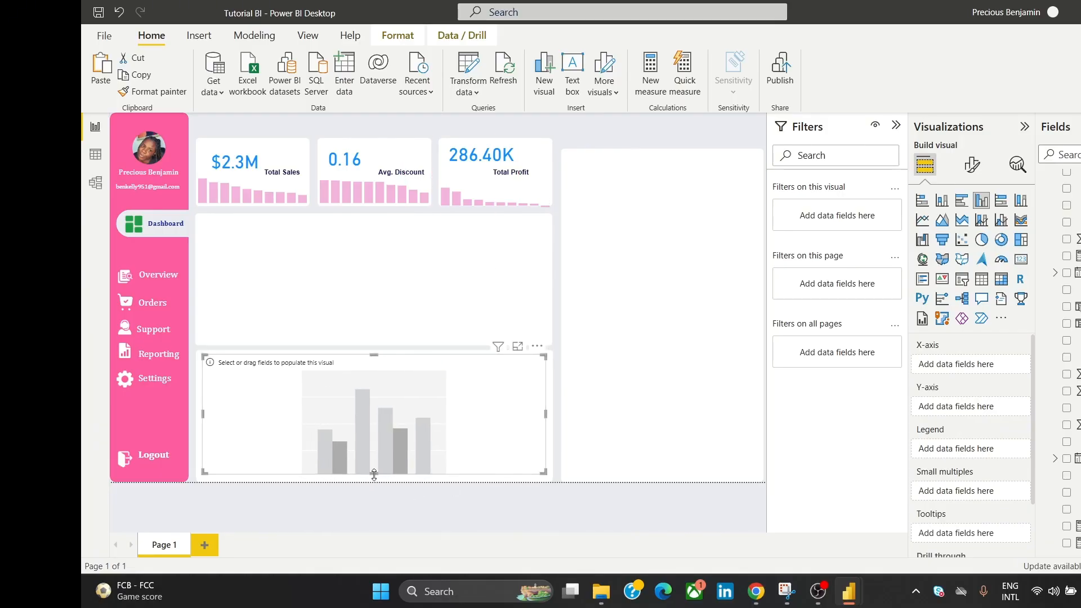
pyautogui.moveTo(374, 475); pyautogui.dragTo(383, 479)
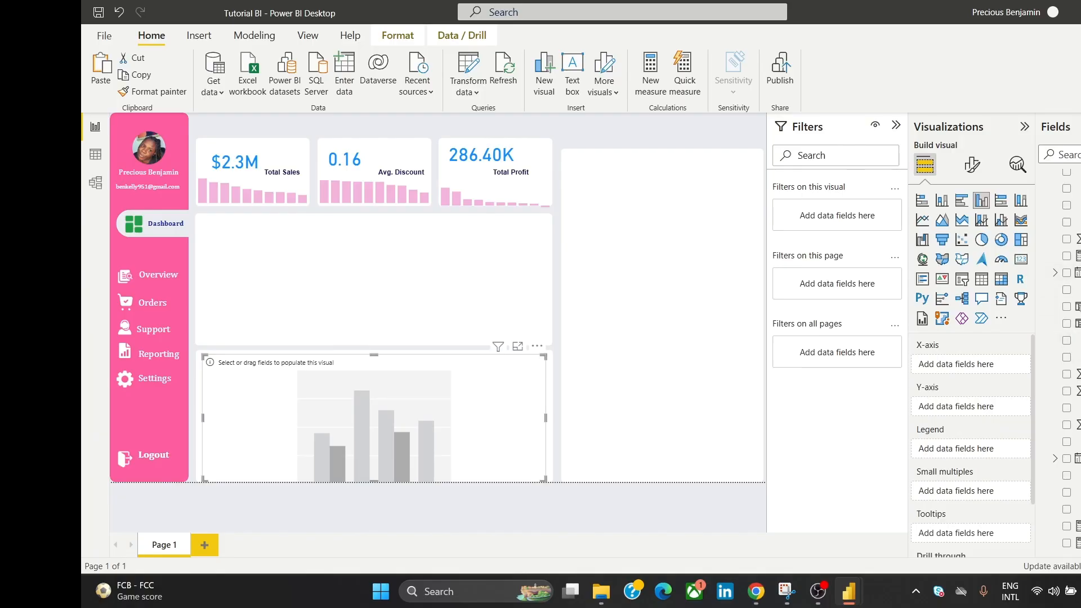
pyautogui.scroll(2, 1061, 360)
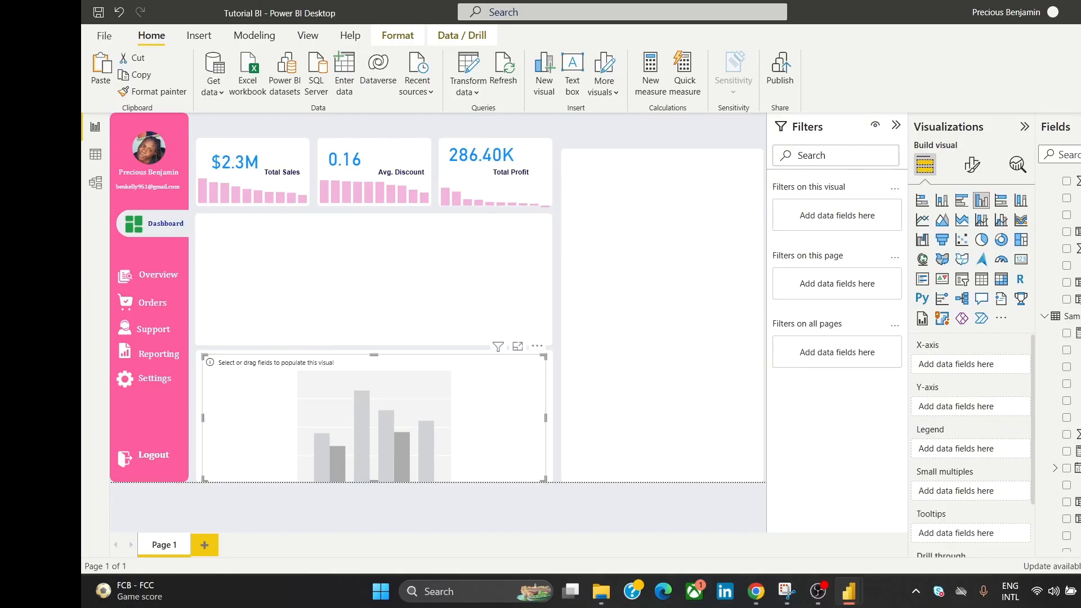
pyautogui.scroll(2, 1061, 361)
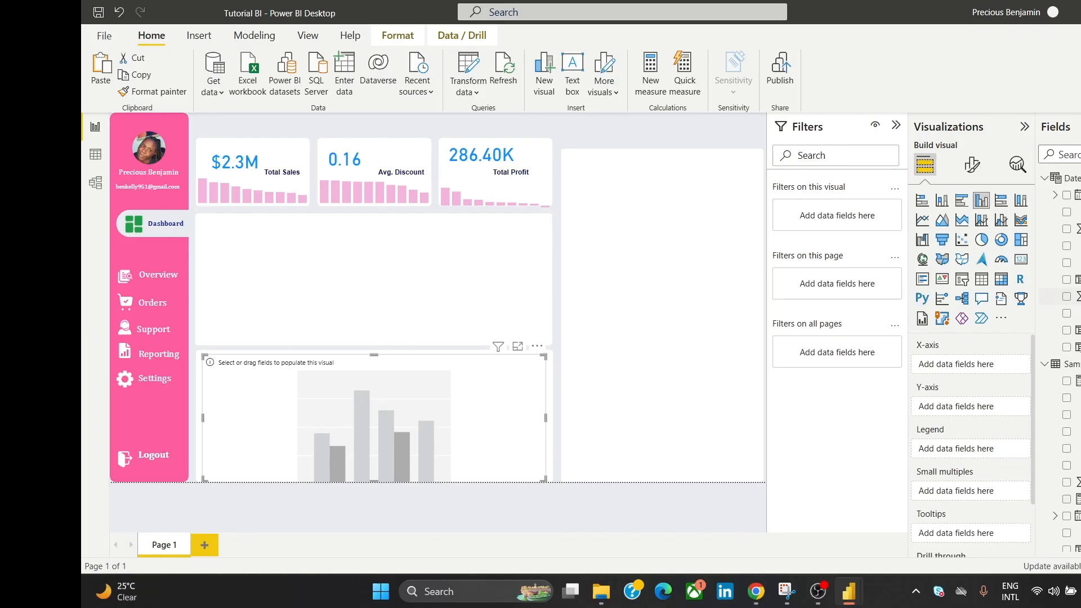
# Step: Put Year on the X-axis, Total Sales and PY Sales as values, and YoY % as tooltip
pyautogui.moveTo(1072, 296); pyautogui.dragTo(995, 366)
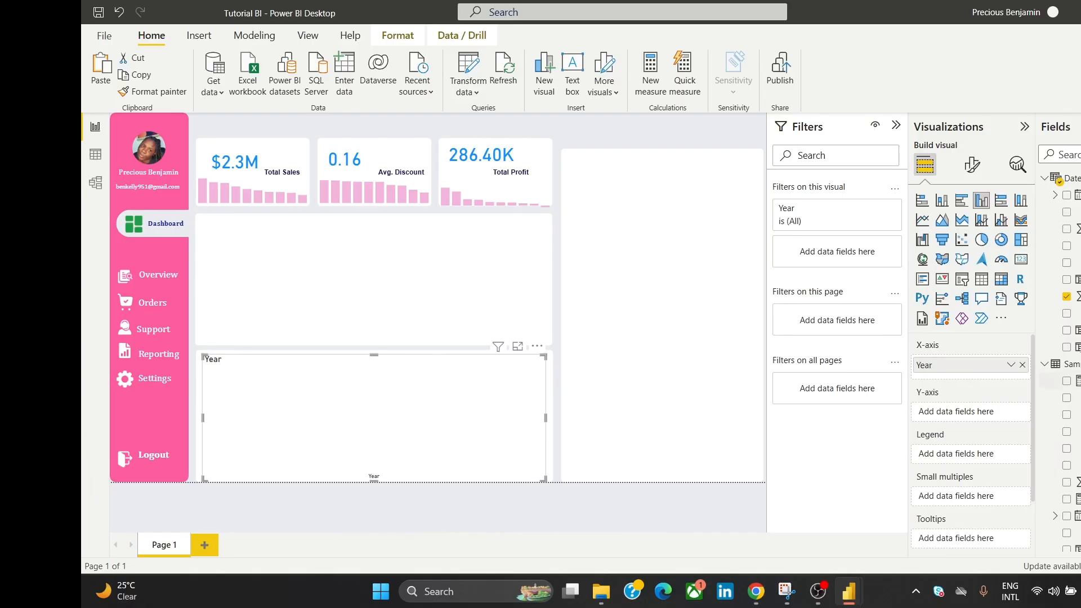
pyautogui.scroll(-5, 1067, 361)
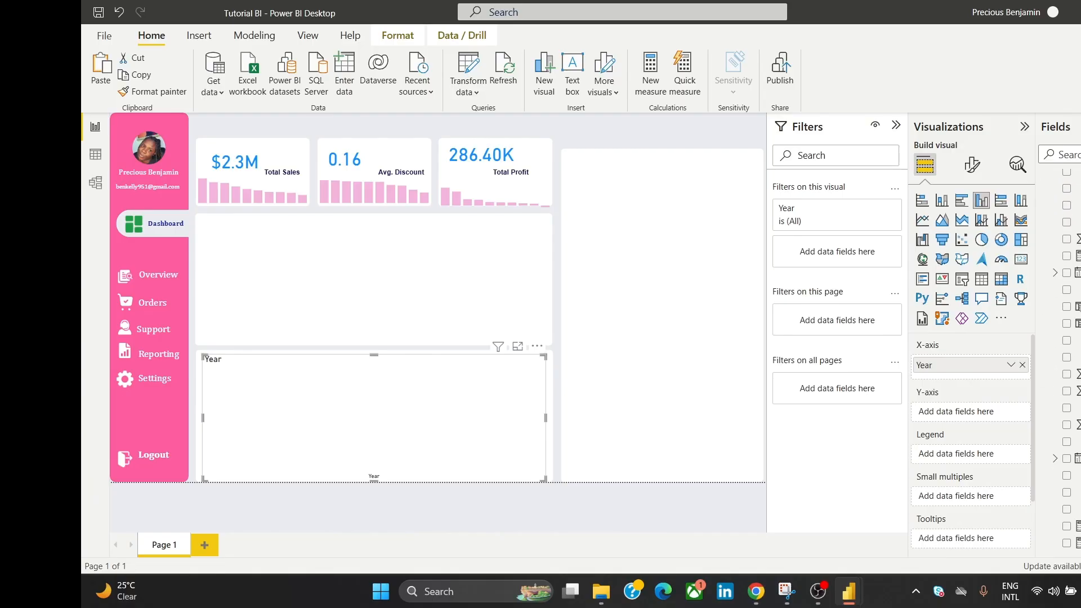
pyautogui.moveTo(1072, 543); pyautogui.dragTo(996, 412)
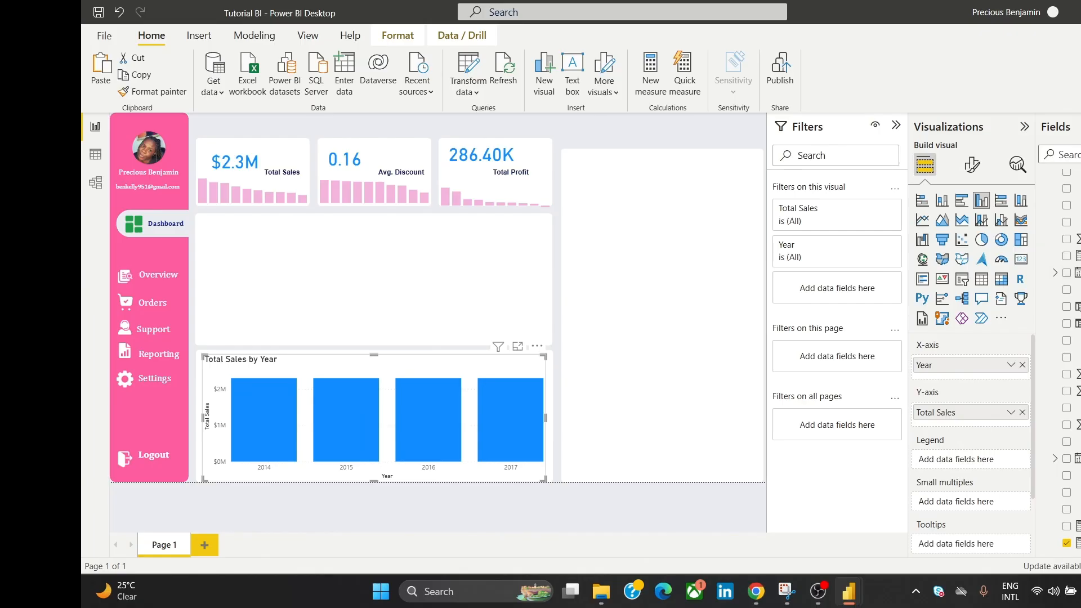
pyautogui.scroll(5, 1066, 361)
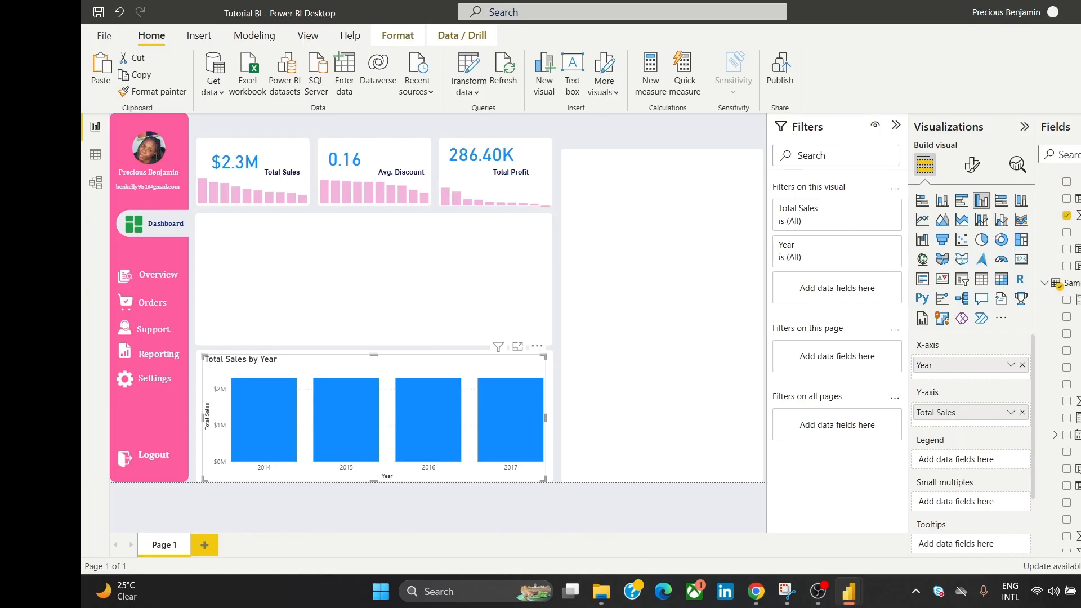
pyautogui.scroll(2, 1066, 338)
pyautogui.moveTo(1070, 237); pyautogui.dragTo(1003, 425)
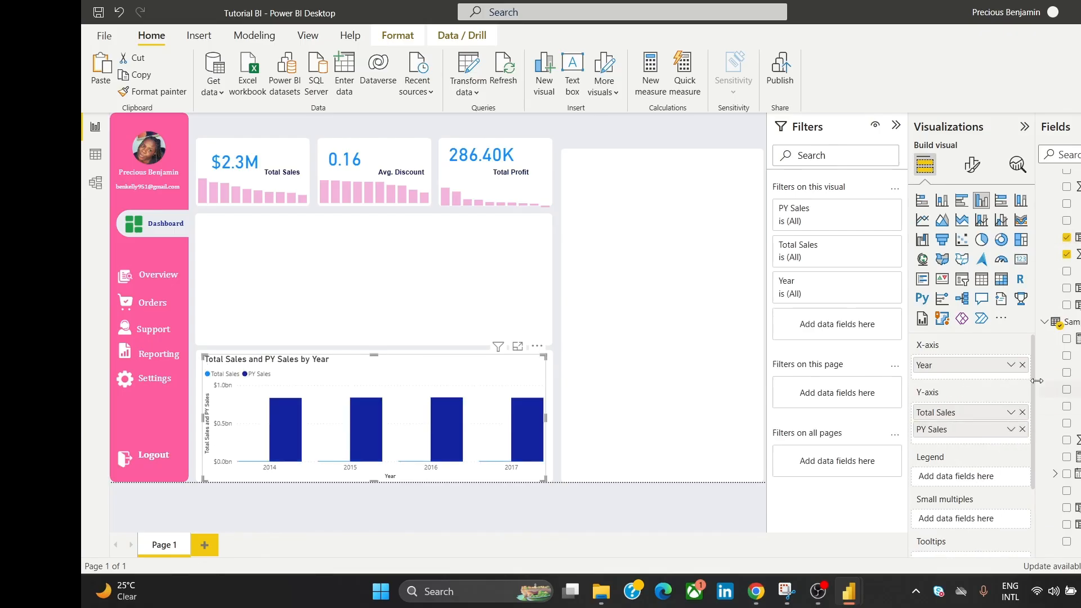
pyautogui.moveTo(1032, 375); pyautogui.dragTo(1031, 469)
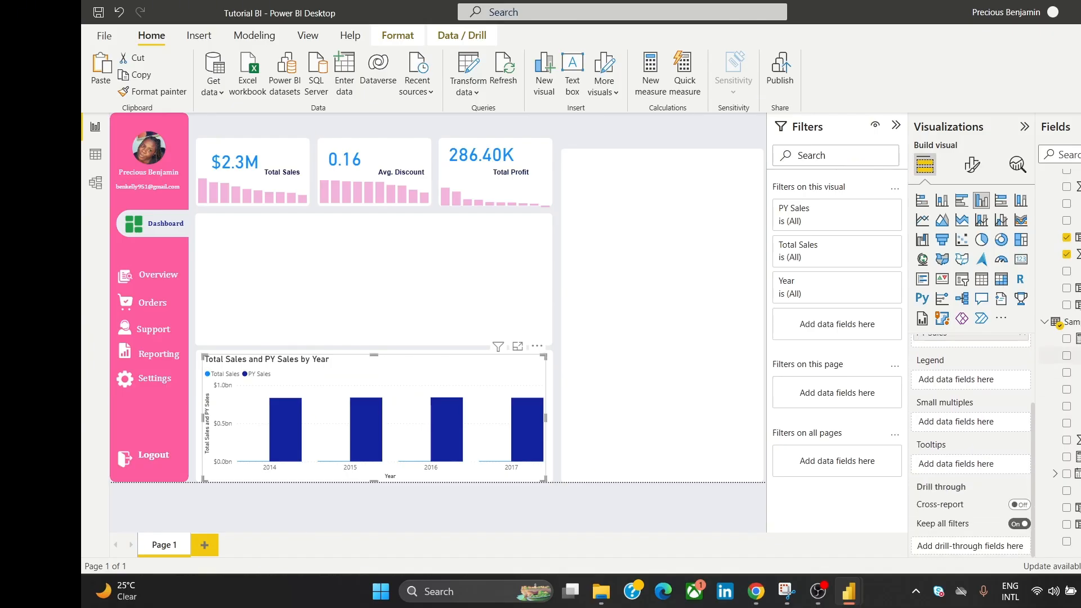
pyautogui.scroll(-5, 1066, 337)
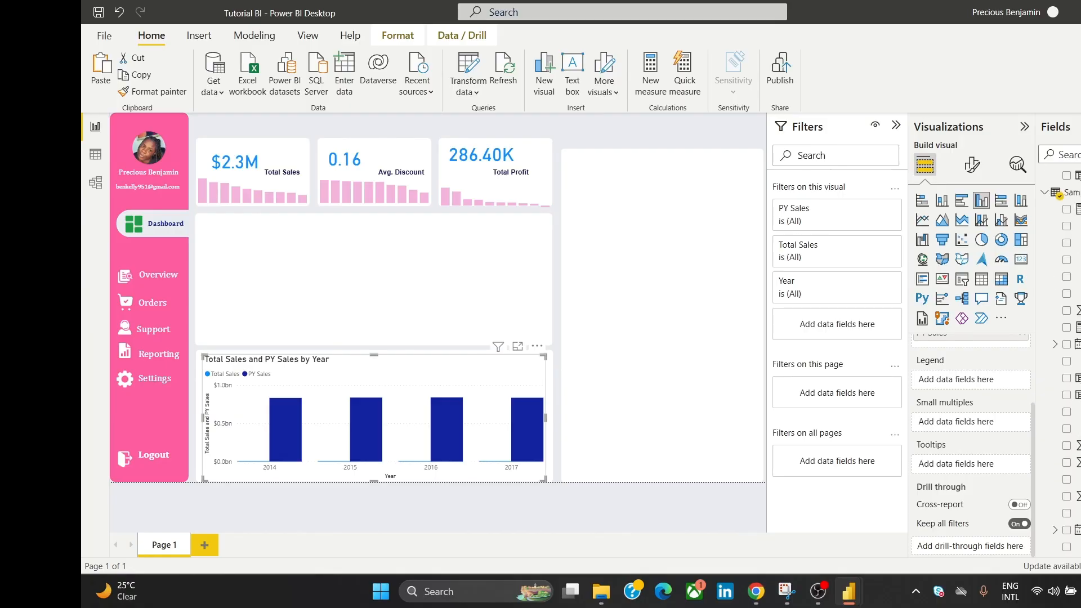
pyautogui.scroll(5, 1066, 360)
pyautogui.moveTo(1075, 237); pyautogui.dragTo(1003, 465)
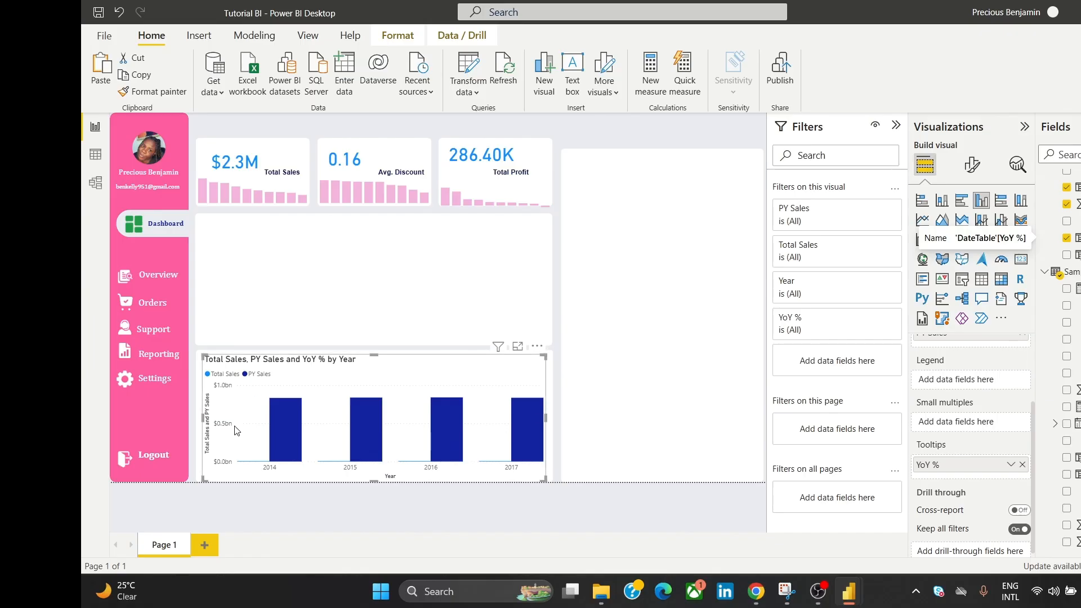
# Step: Reselect the yearly sales chart and inspect its columns
pyautogui.click(578, 190)
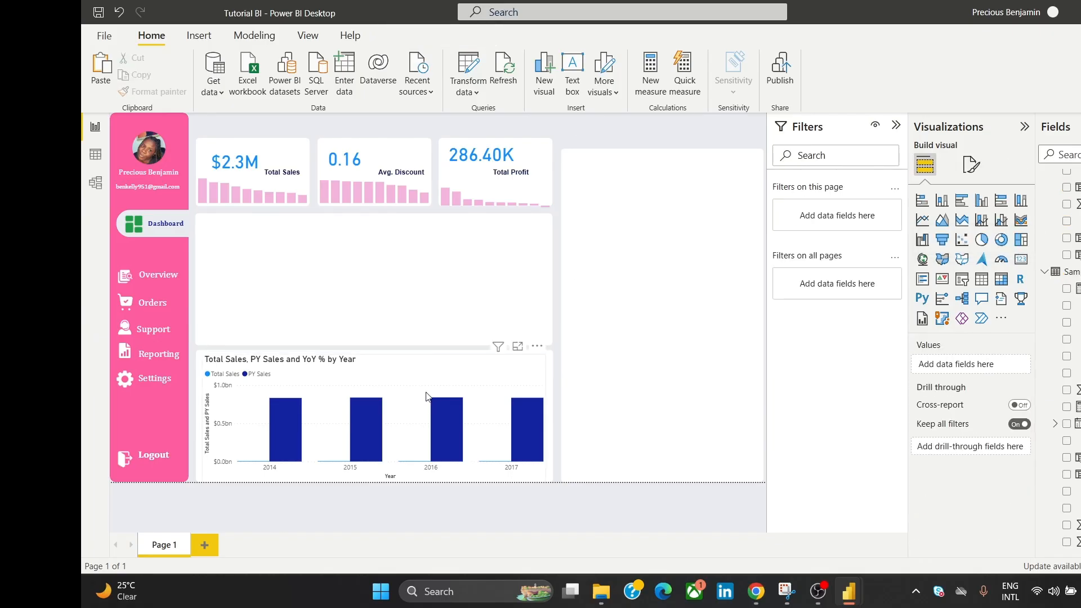
pyautogui.moveTo(417, 396); pyautogui.dragTo(427, 396)
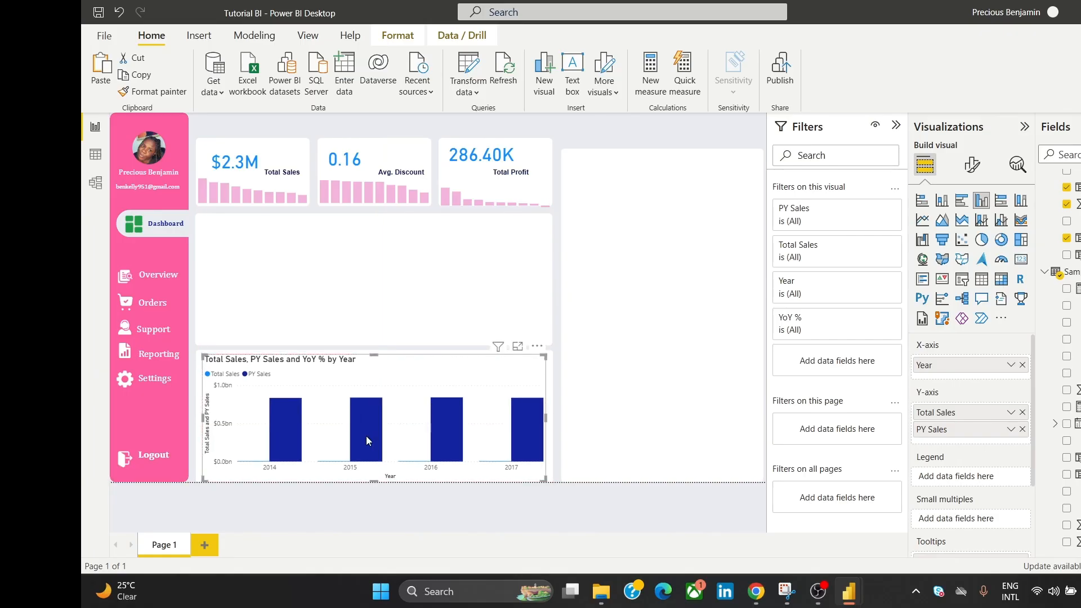
pyautogui.moveTo(367, 436)
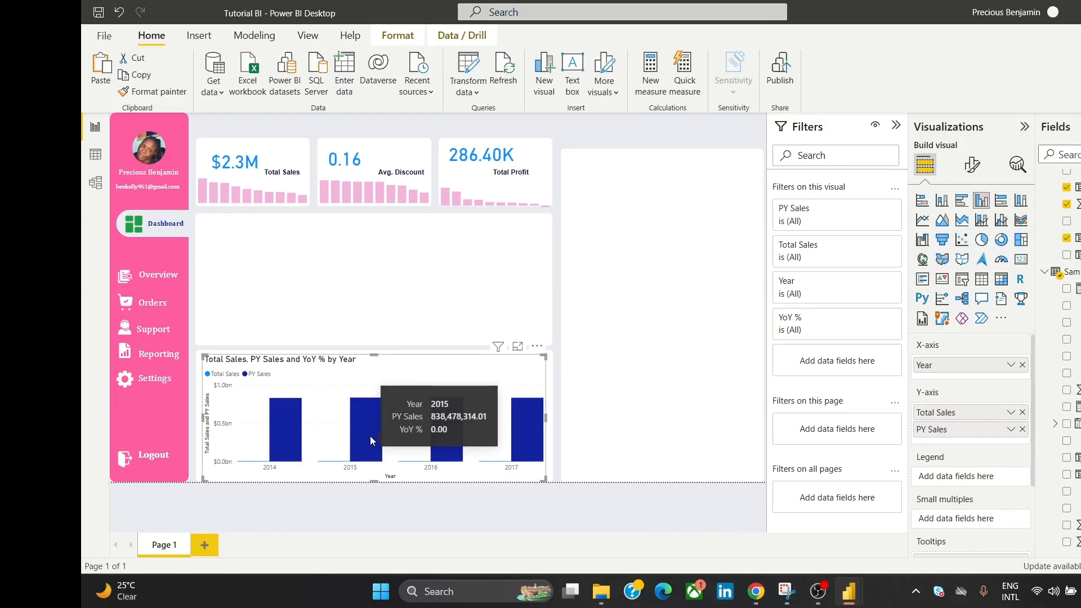
pyautogui.moveTo(443, 450)
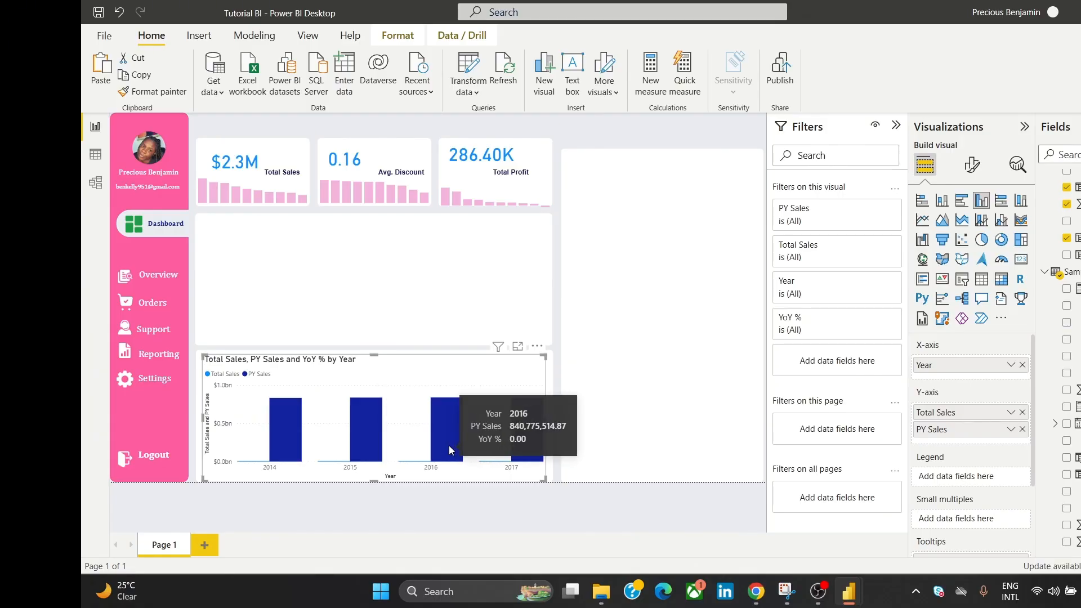
pyautogui.moveTo(526, 448)
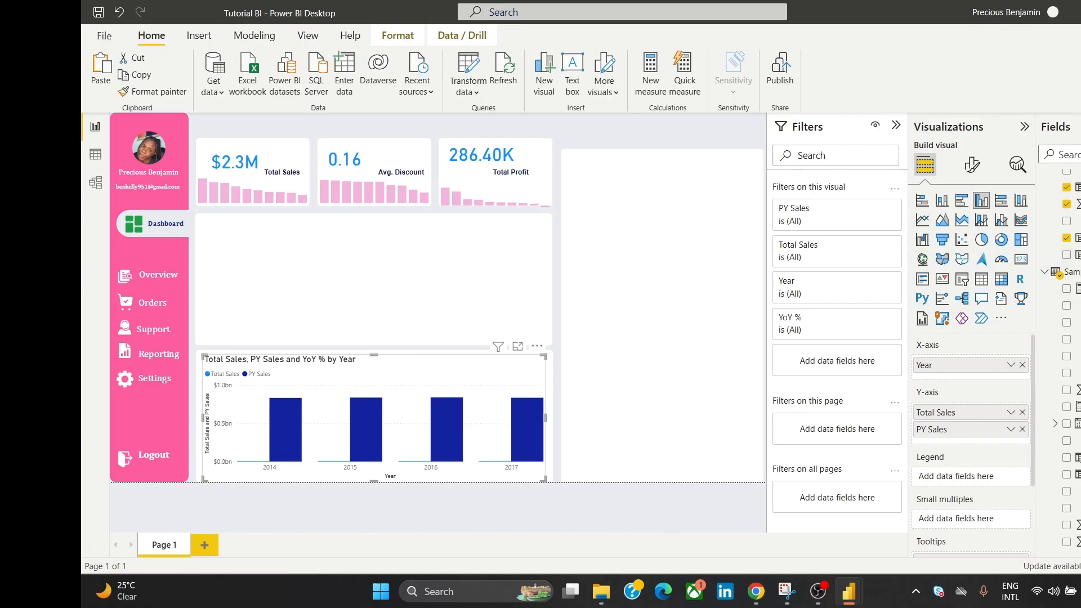
# Step: Collapse the DateTable entry in the Fields list
pyautogui.scroll(3, 1058, 360)
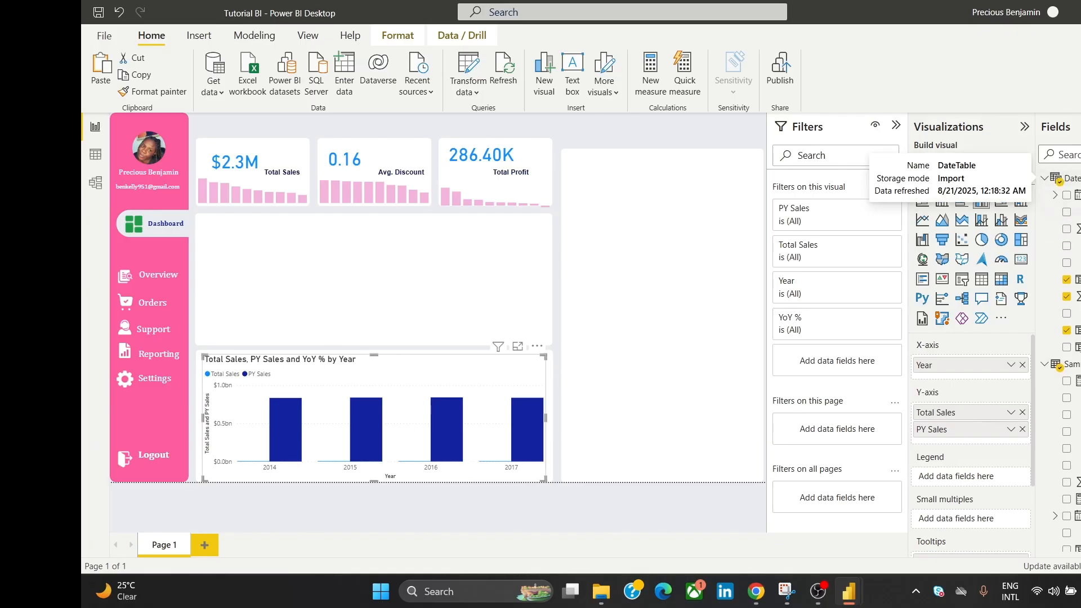
pyautogui.click(1047, 182)
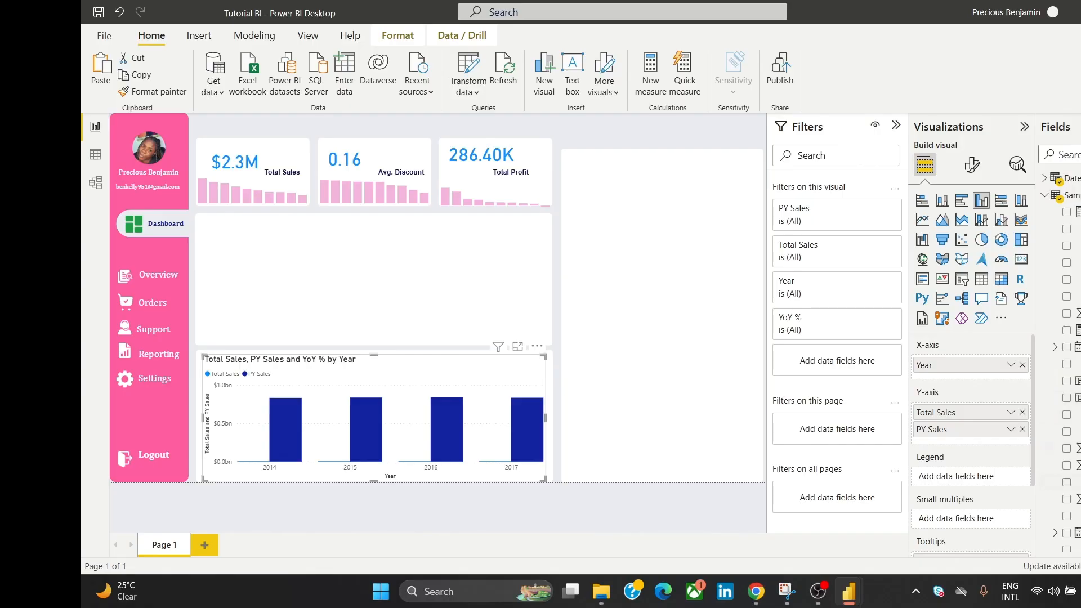
pyautogui.scroll(-3, 1066, 360)
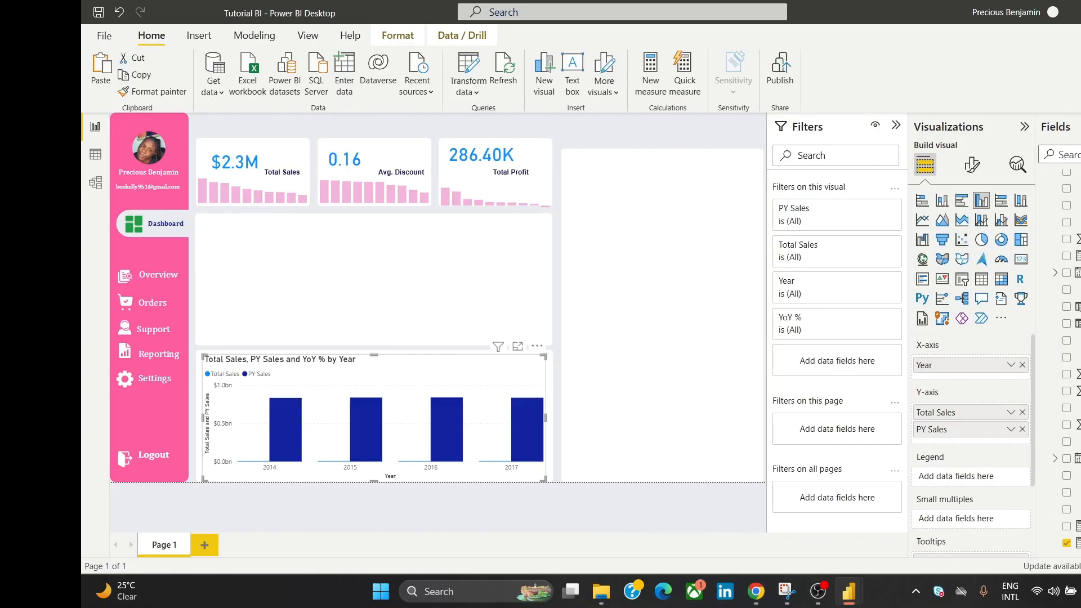
pyautogui.scroll(3, 1065, 360)
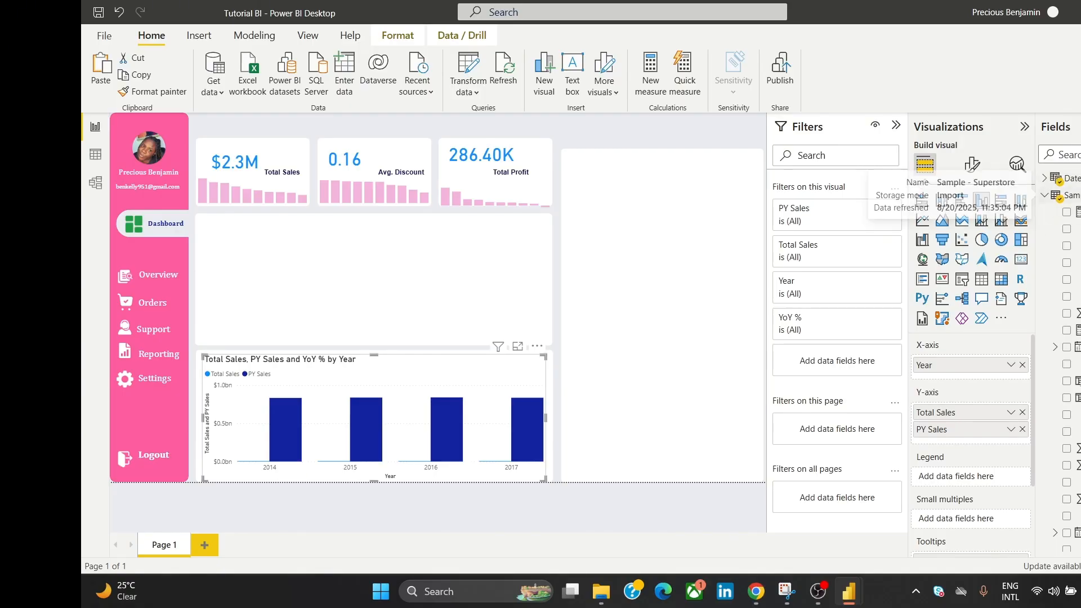
# Step: In Model view, relate DateTable[Date] to Sample - Superstore[Order Date], then return to the report
pyautogui.click(96, 184)
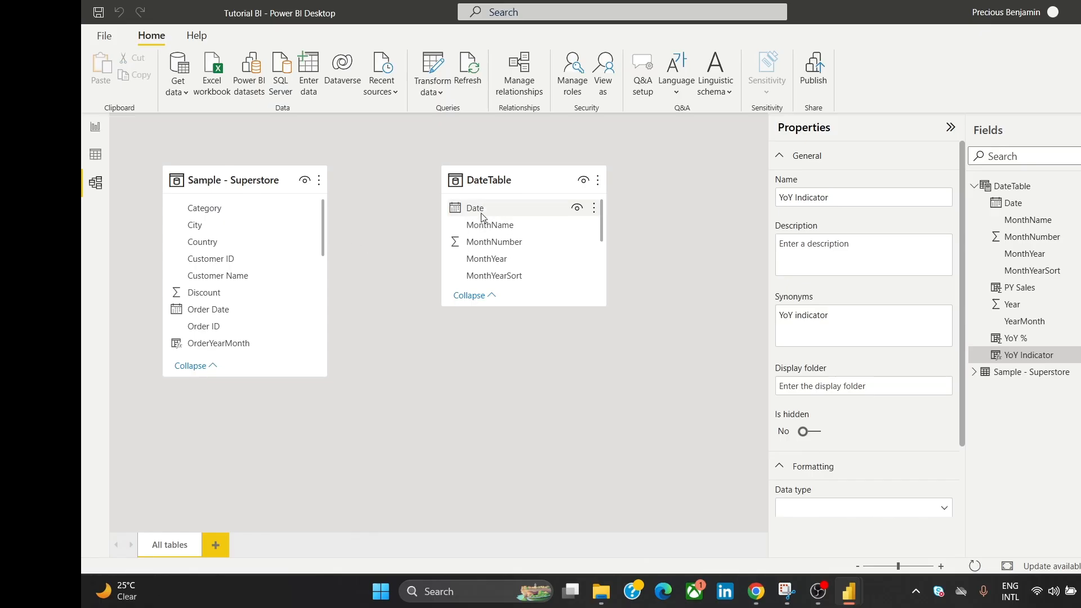
pyautogui.moveTo(481, 217); pyautogui.dragTo(281, 313)
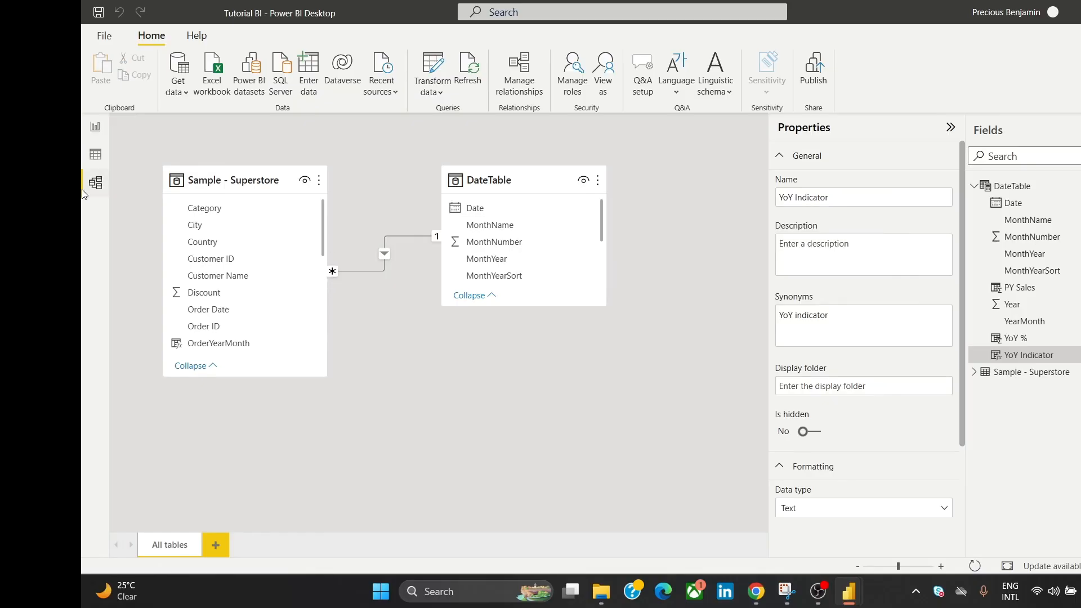
pyautogui.click(94, 129)
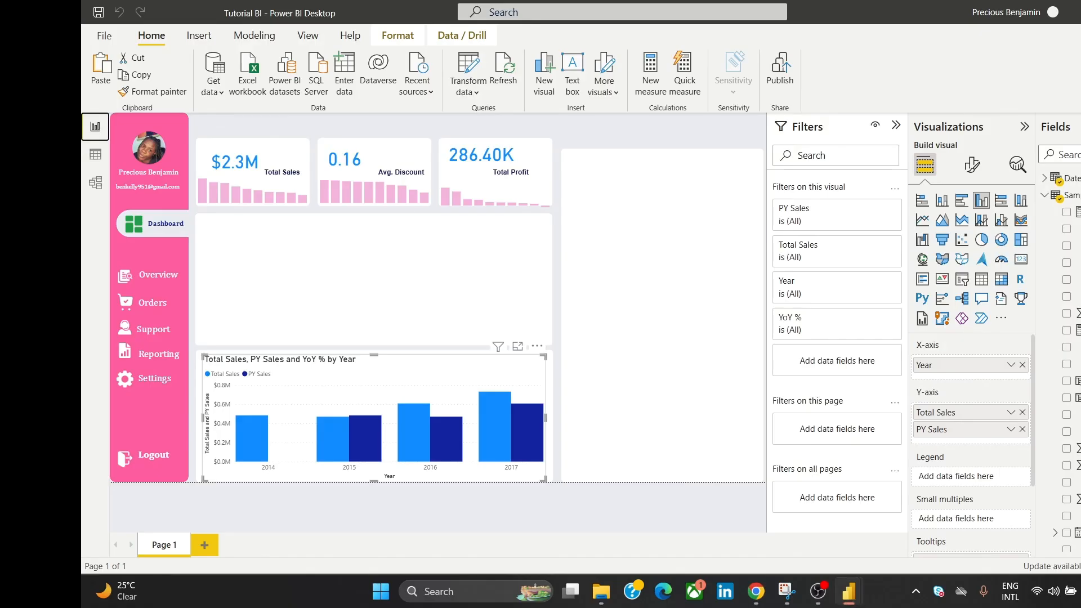
# Step: Mark DateTable as the date table with Date as its date column
pyautogui.click(1067, 177)
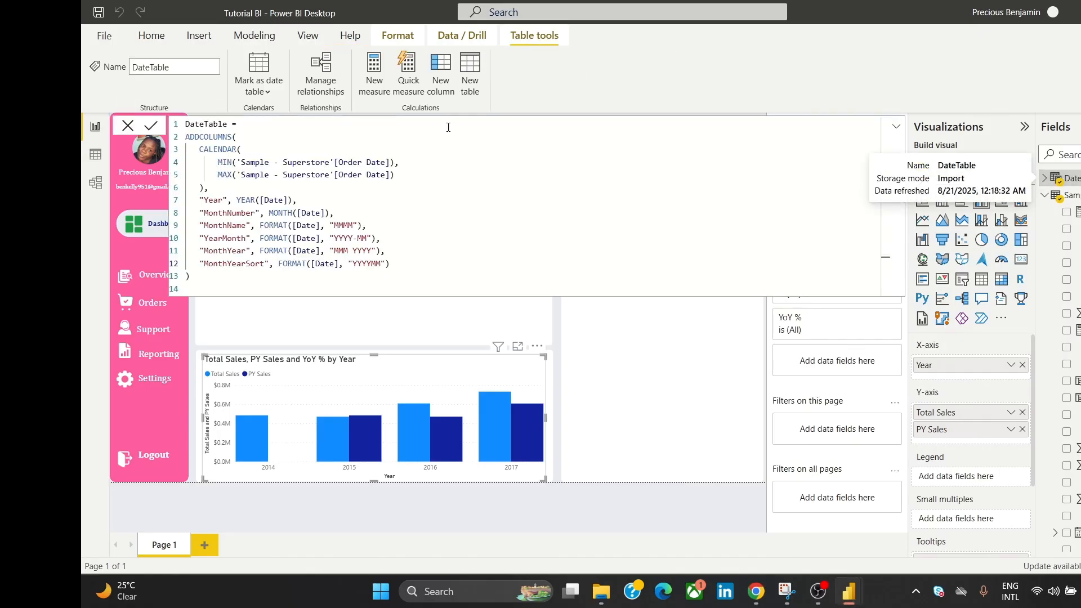
pyautogui.click(259, 79)
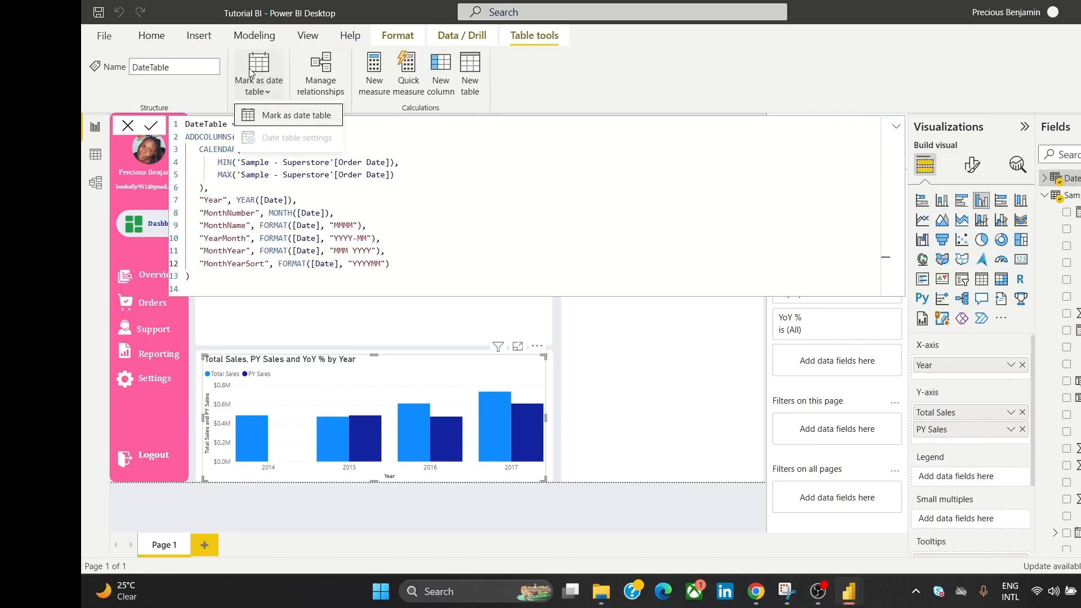
pyautogui.click(286, 117)
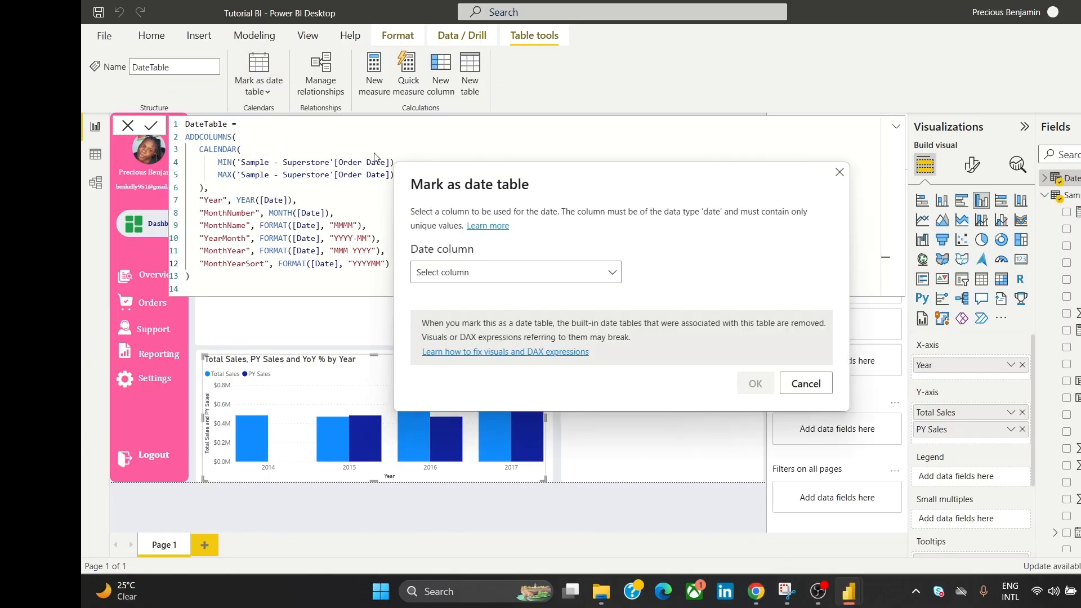
pyautogui.click(592, 275)
pyautogui.click(551, 315)
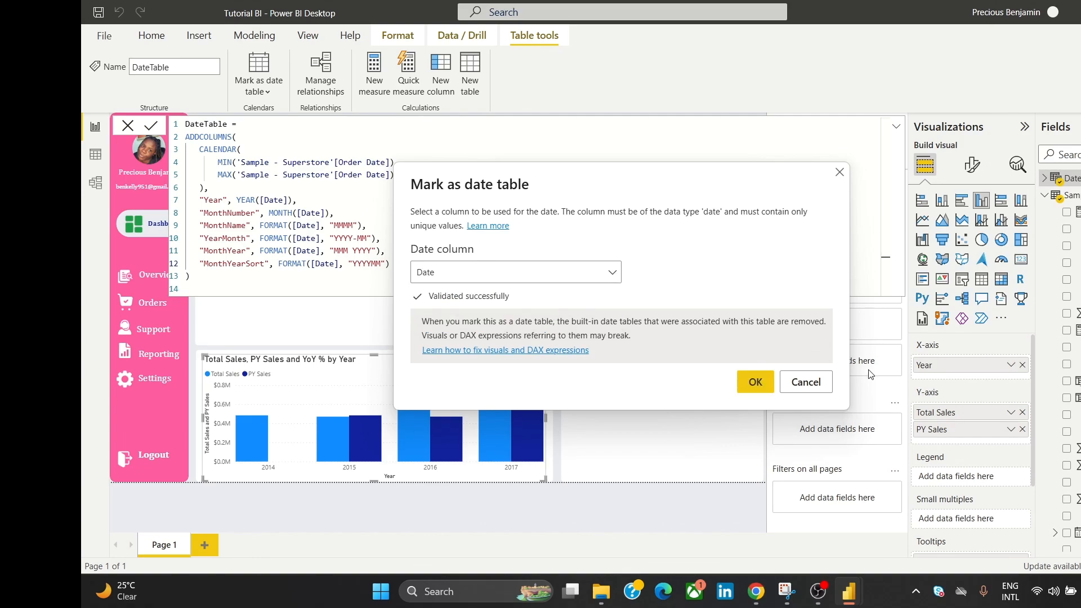
pyautogui.click(754, 383)
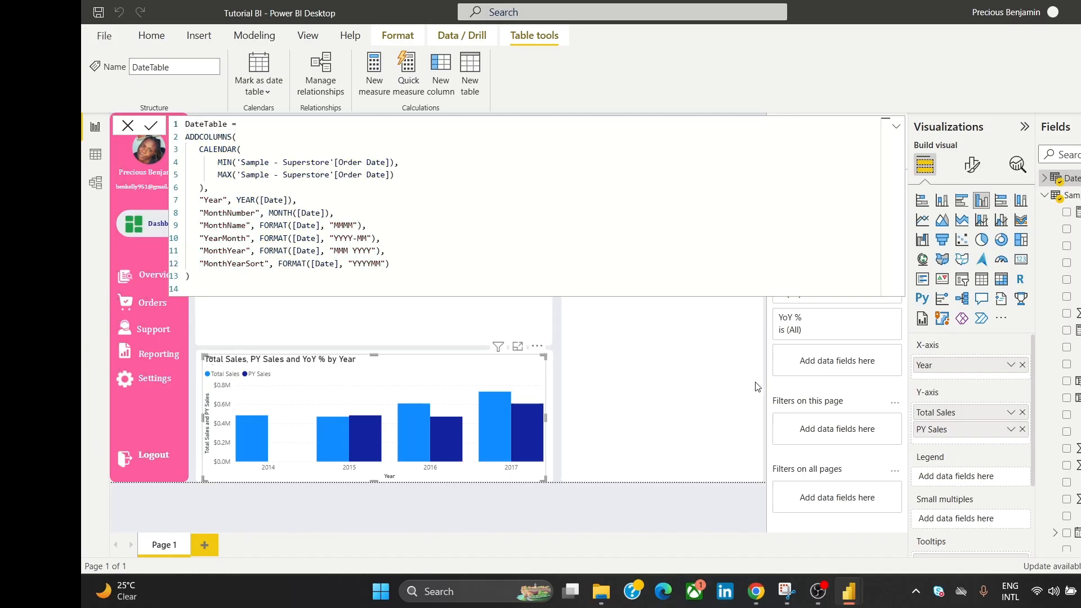
pyautogui.click(128, 126)
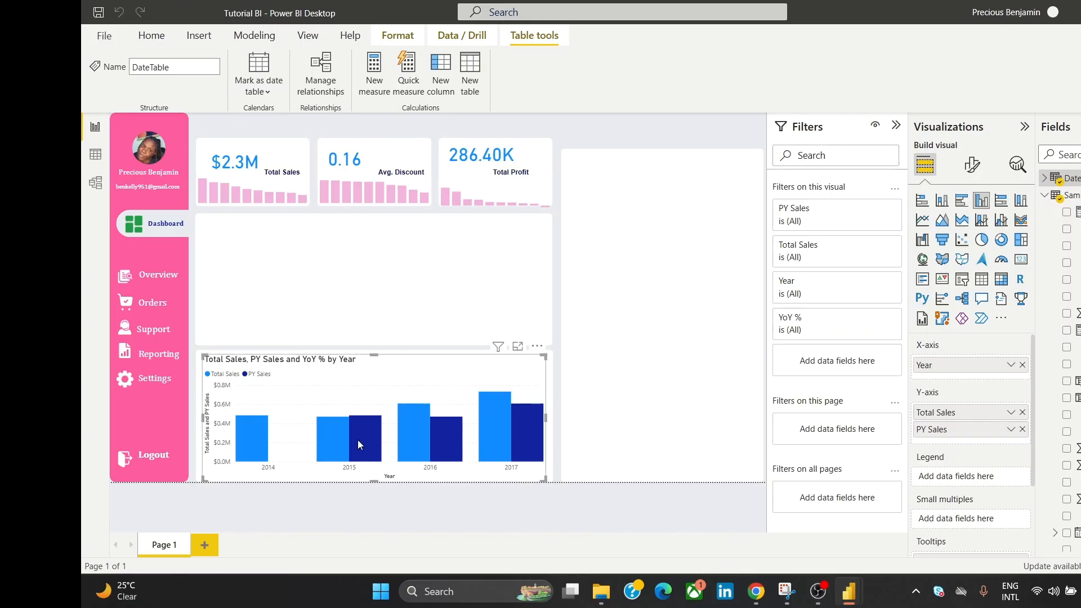
pyautogui.click(611, 188)
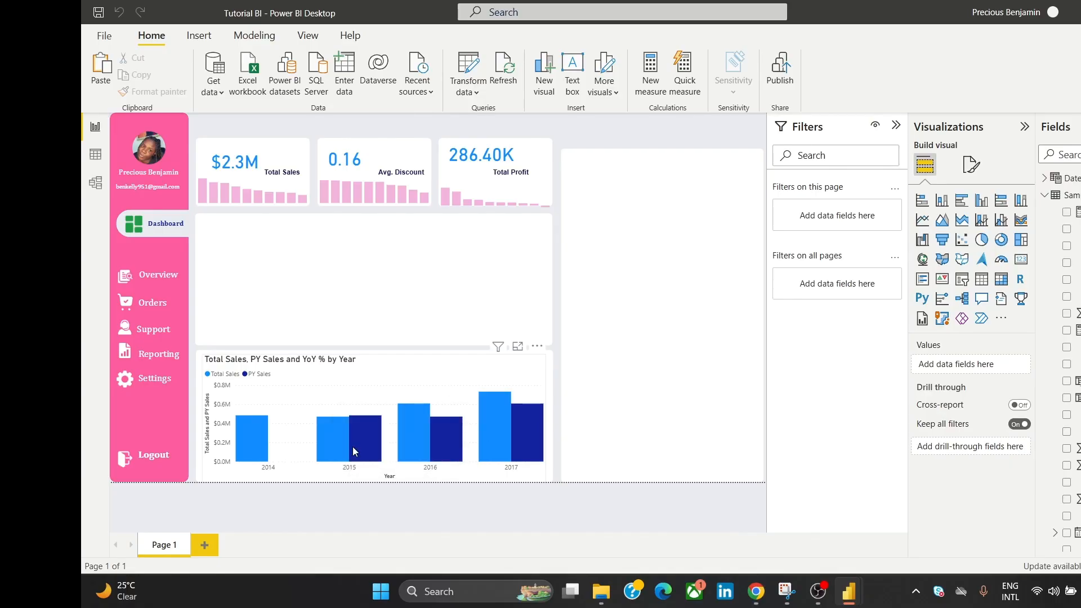
pyautogui.moveTo(353, 447)
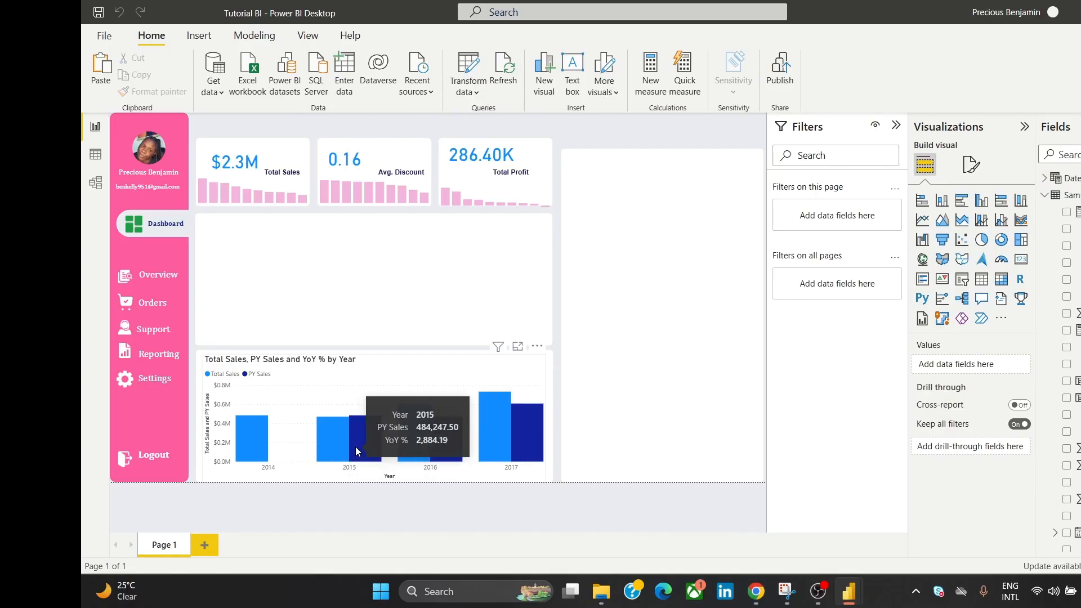
pyautogui.moveTo(449, 436)
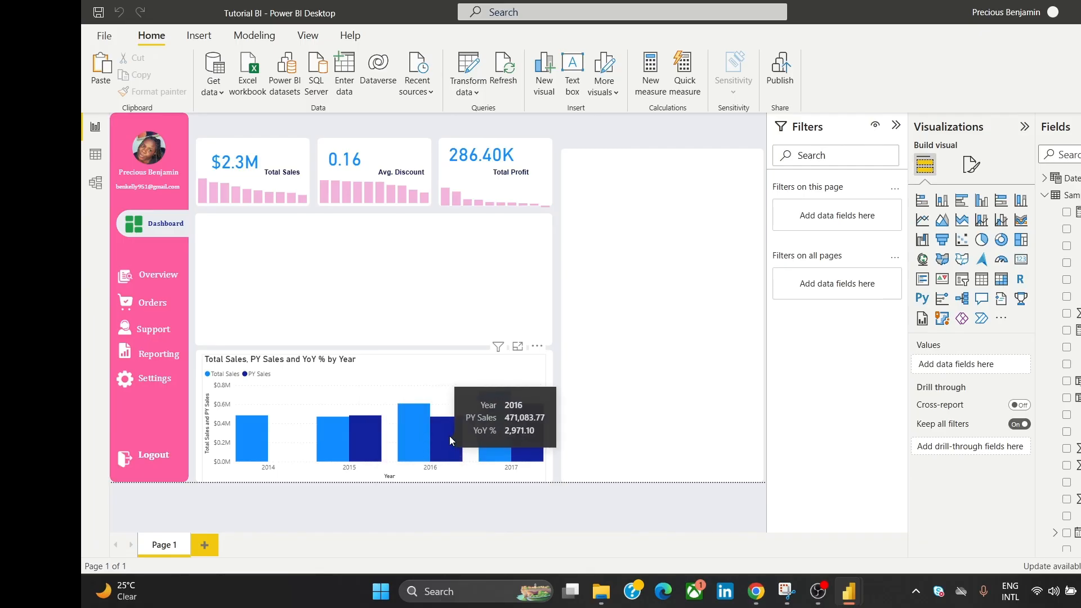
pyautogui.moveTo(268, 449)
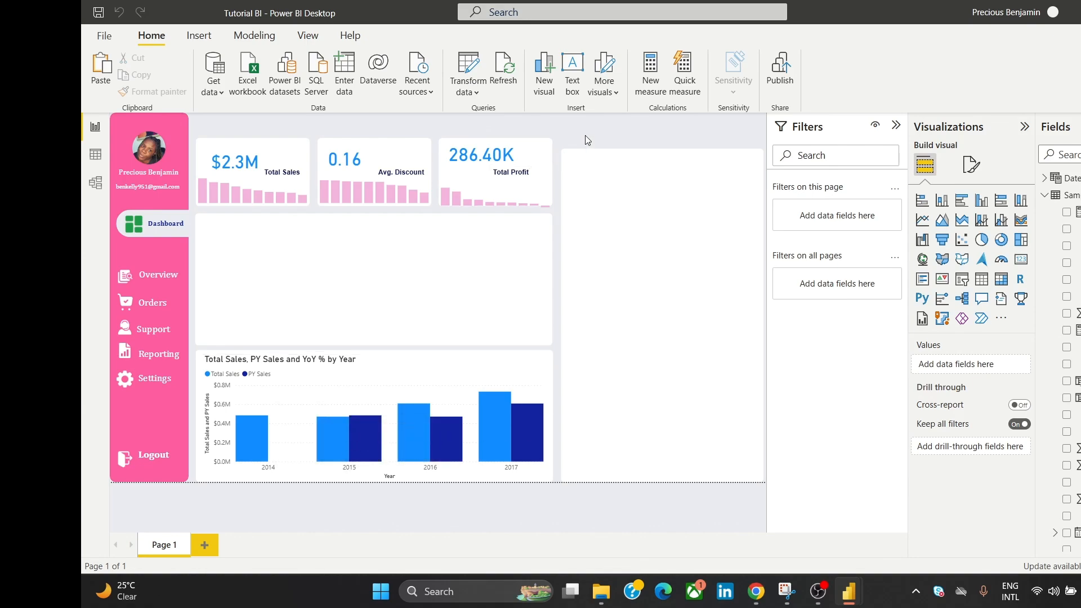
pyautogui.click(398, 380)
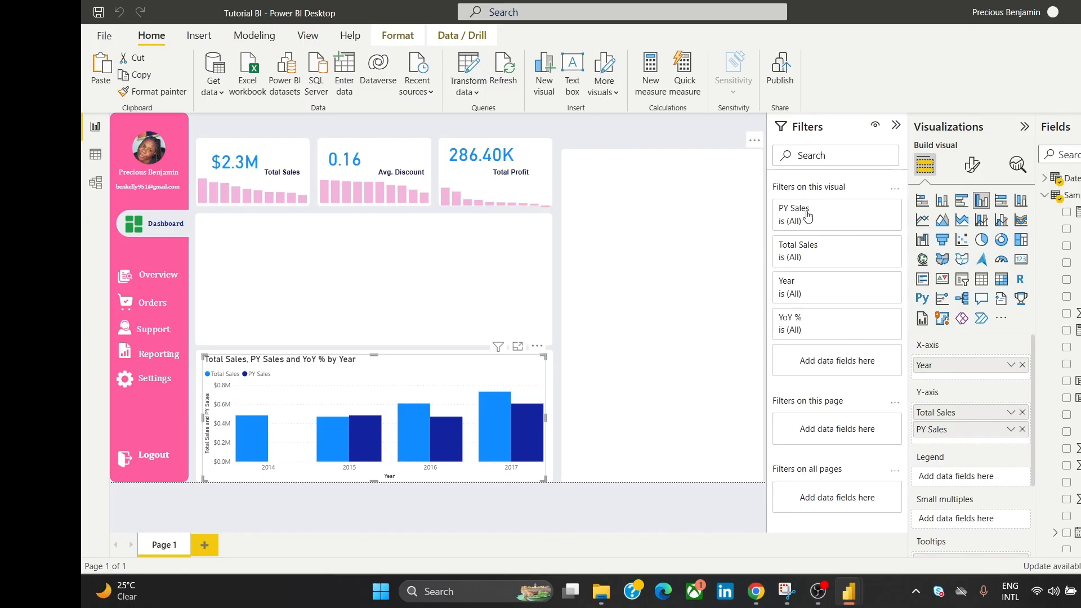
# Step: Color the yearly chart's Total Sales columns light pink and PY Sales columns deeper pink
pyautogui.click(965, 166)
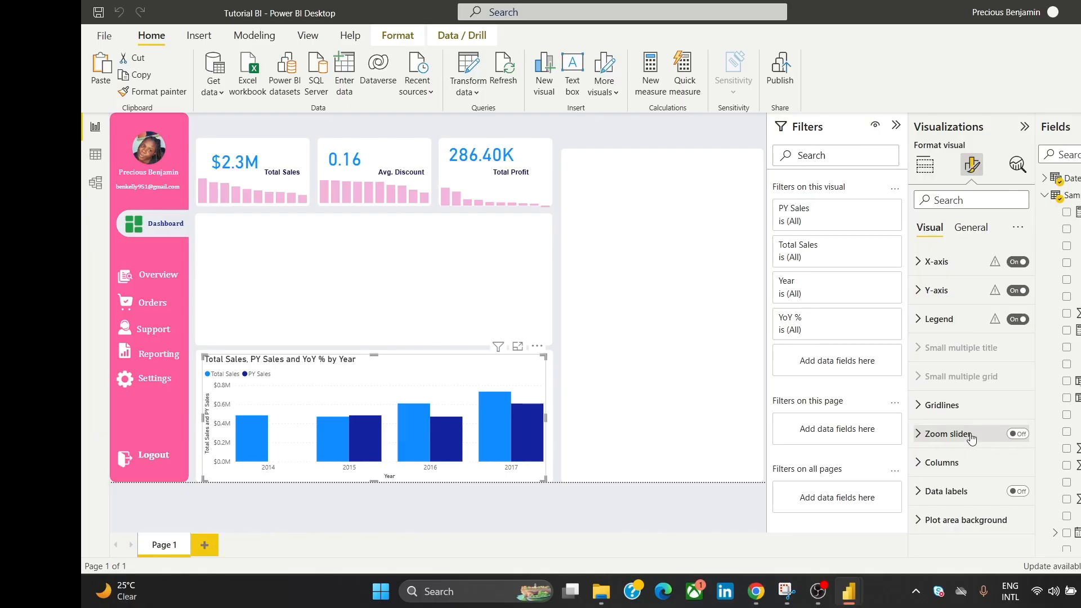
pyautogui.click(953, 464)
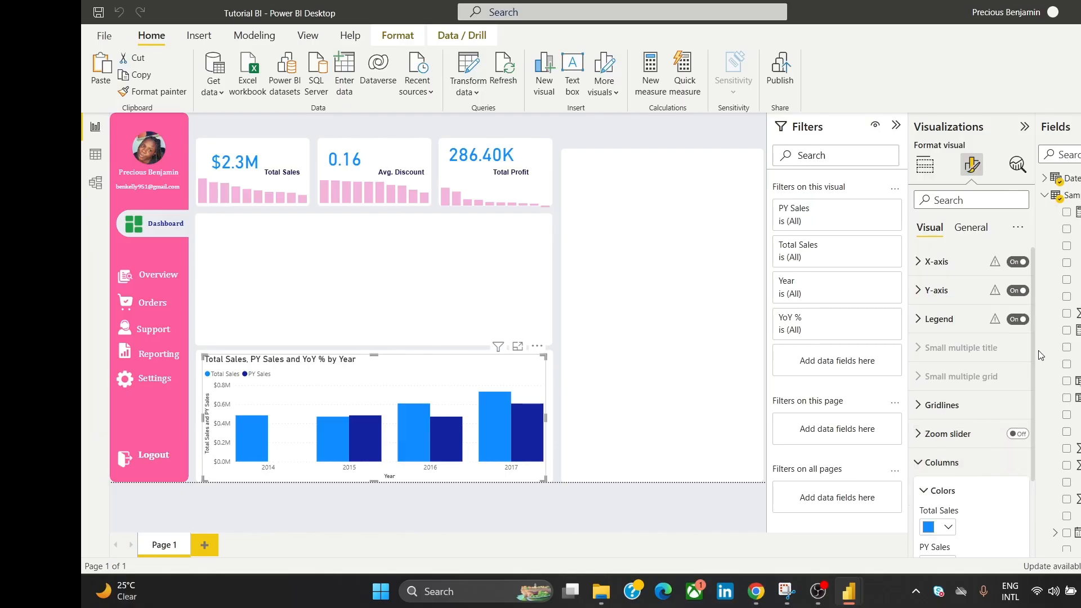
pyautogui.moveTo(1034, 349); pyautogui.dragTo(1020, 418)
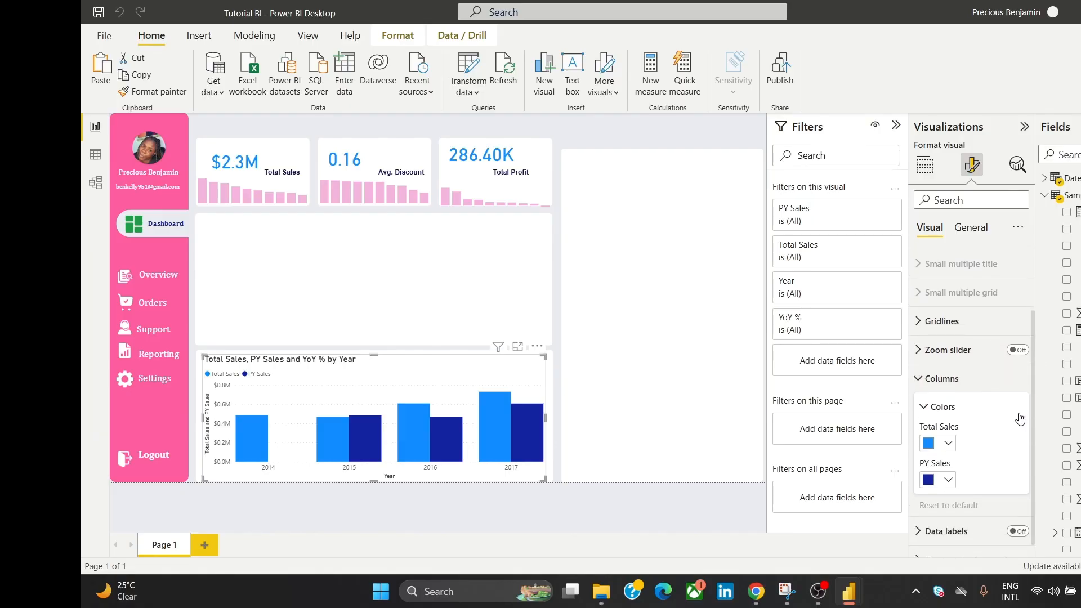
pyautogui.click(929, 444)
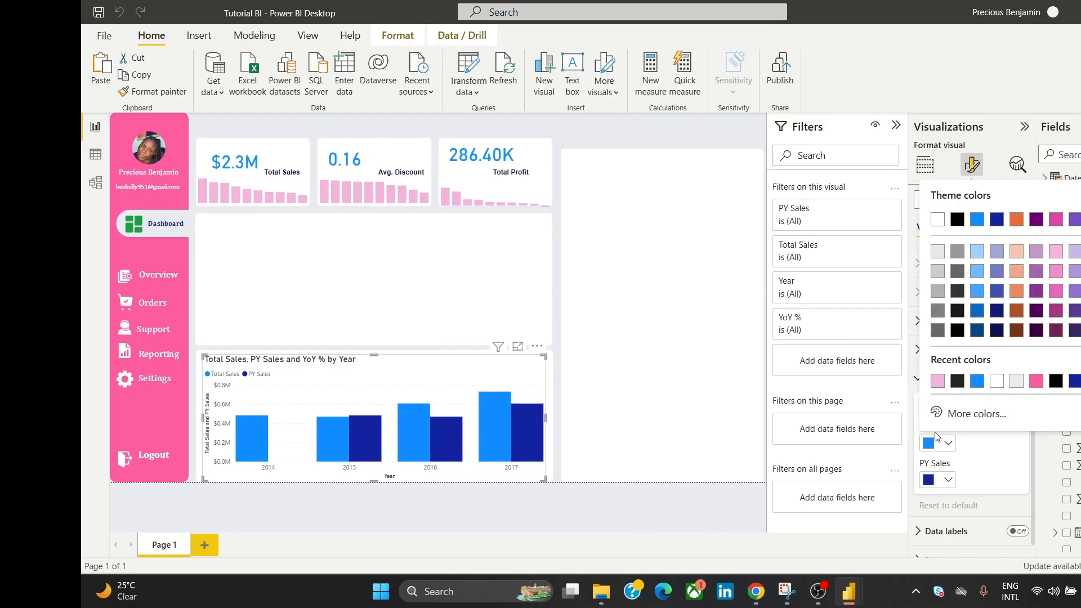
pyautogui.click(937, 381)
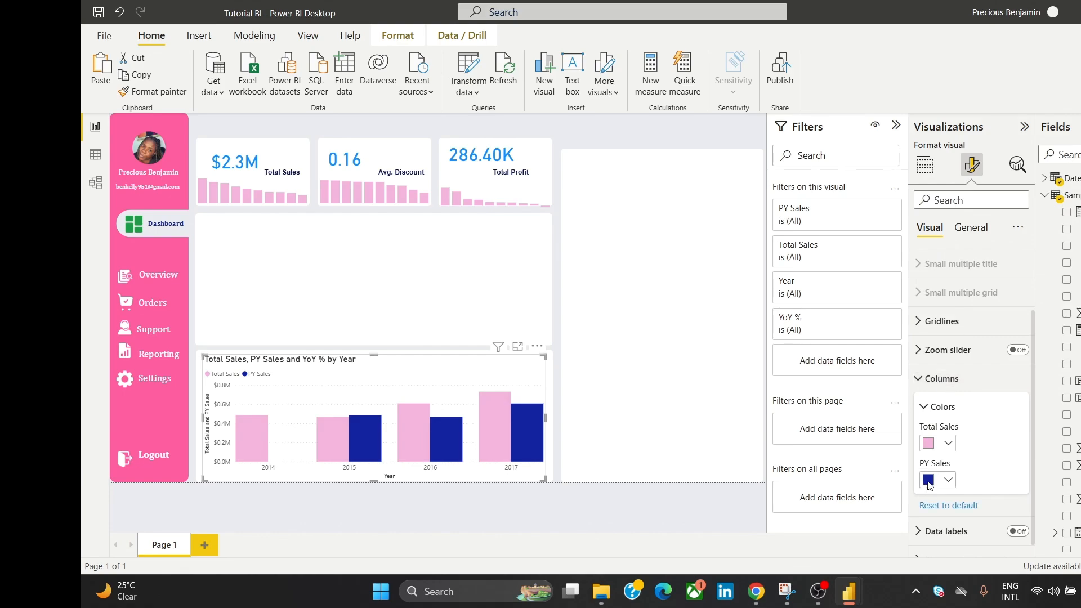
pyautogui.click(930, 482)
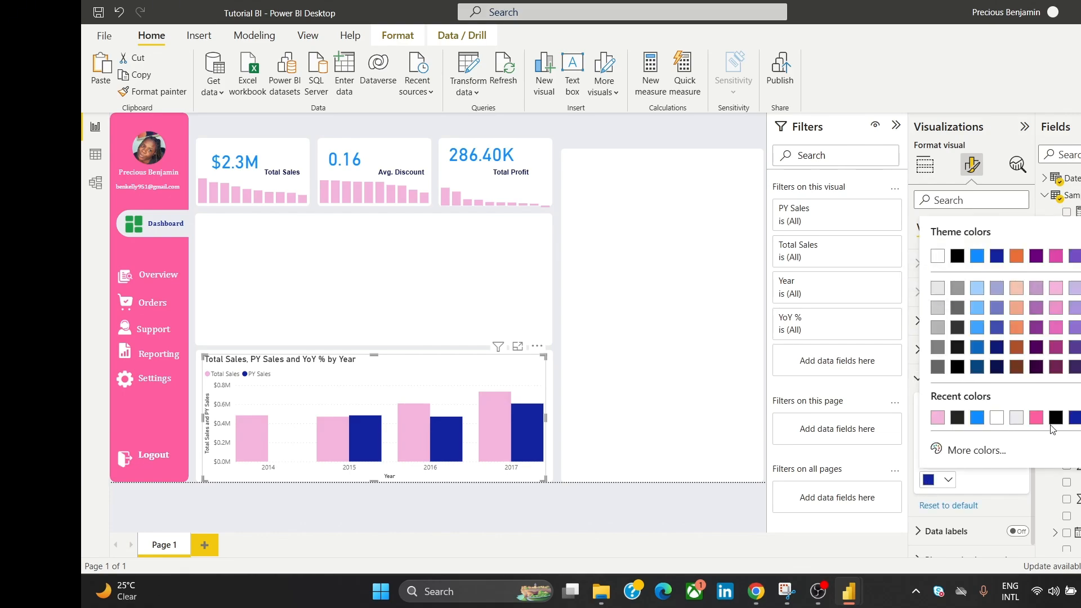
pyautogui.click(1055, 329)
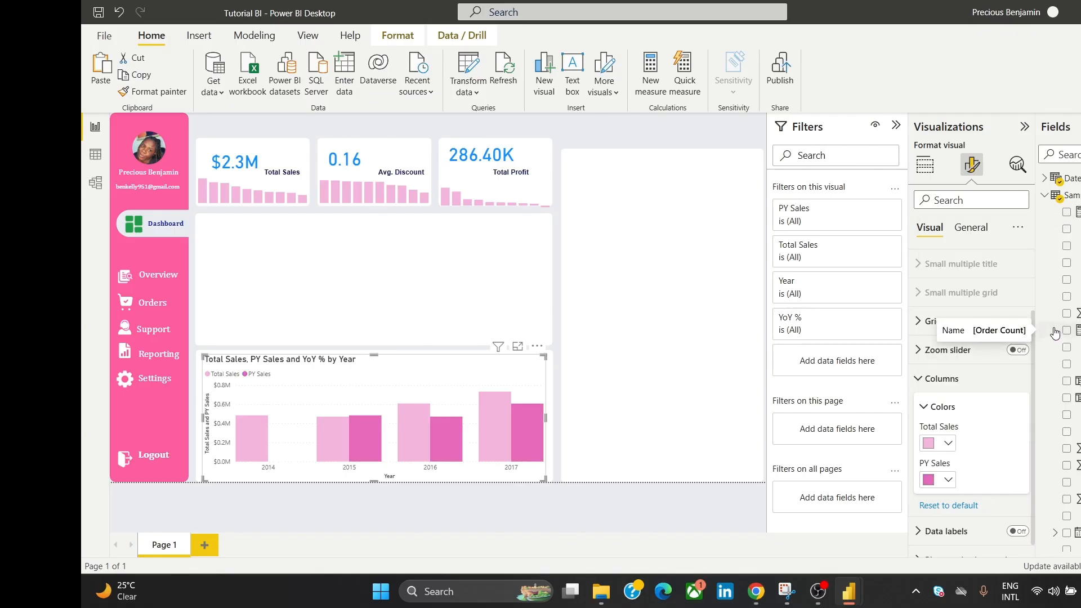
pyautogui.click(709, 134)
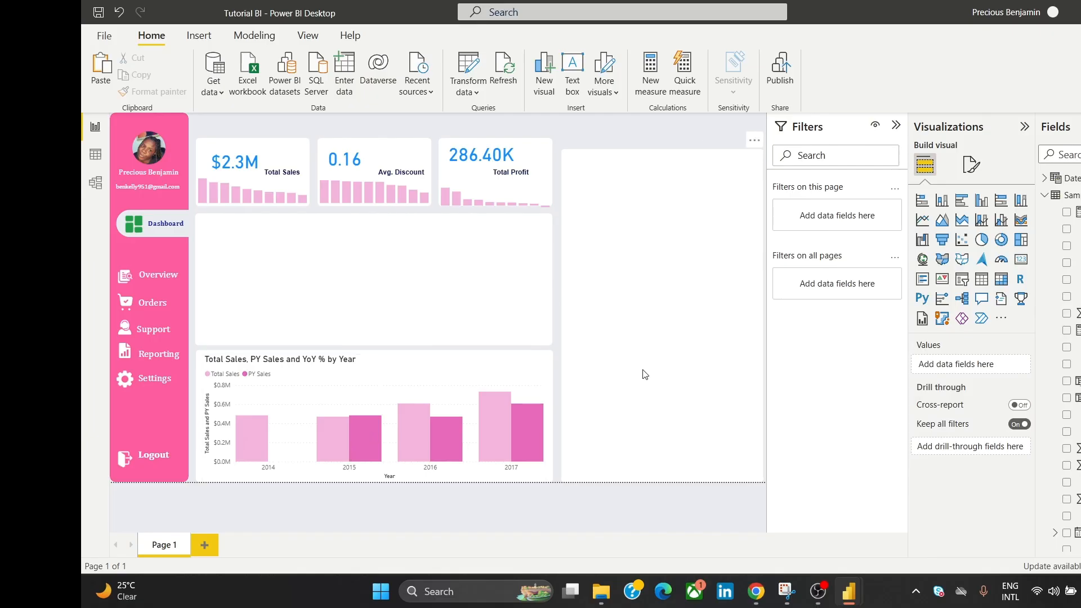
pyautogui.click(968, 166)
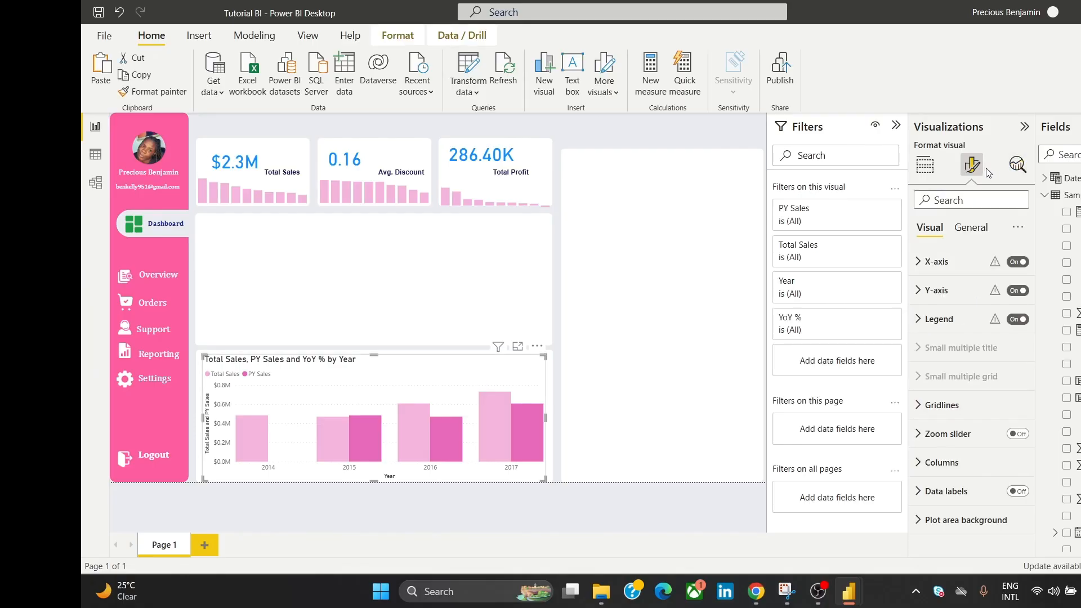
pyautogui.click(937, 291)
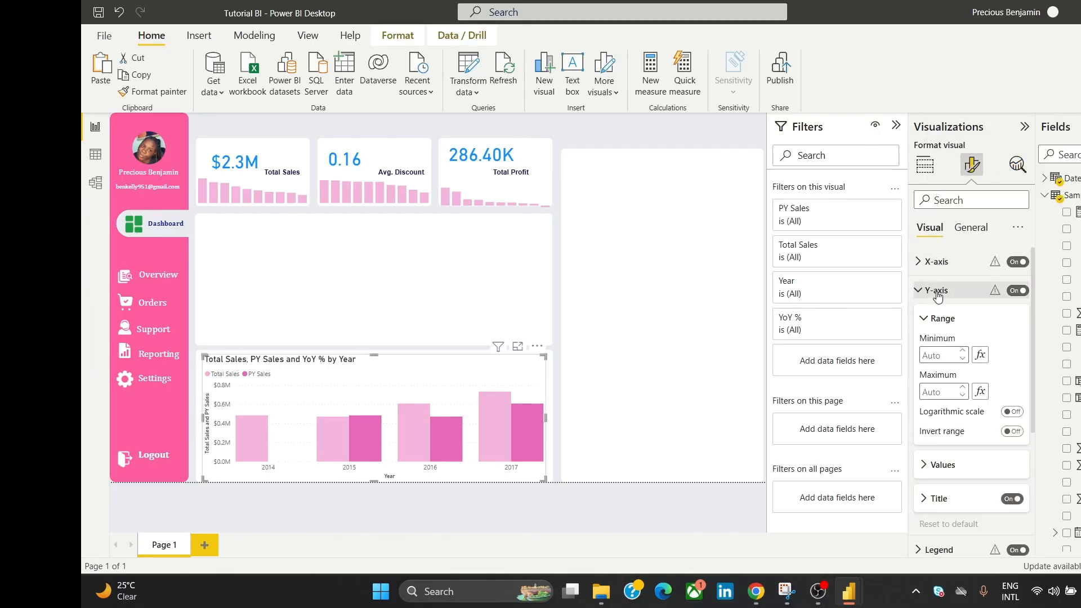
pyautogui.click(1015, 290)
pyautogui.click(1016, 291)
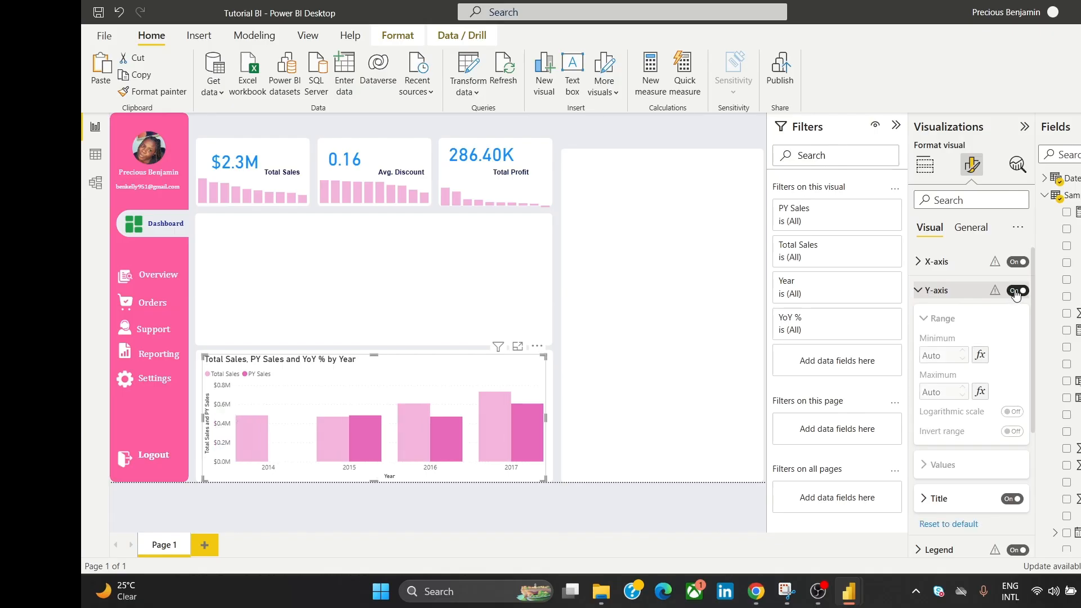
pyautogui.click(1016, 291)
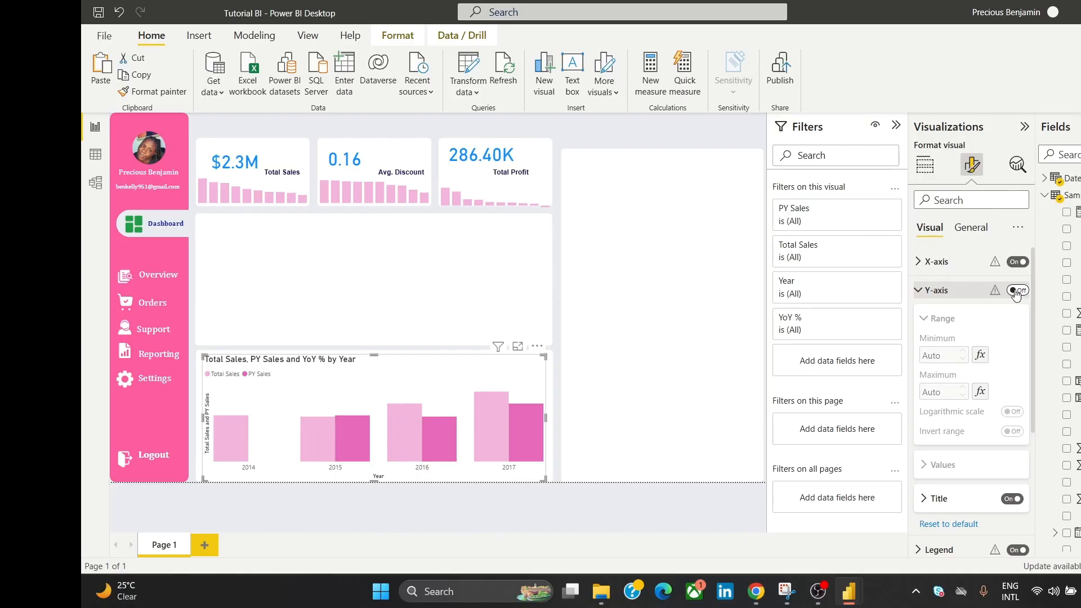
pyautogui.click(922, 294)
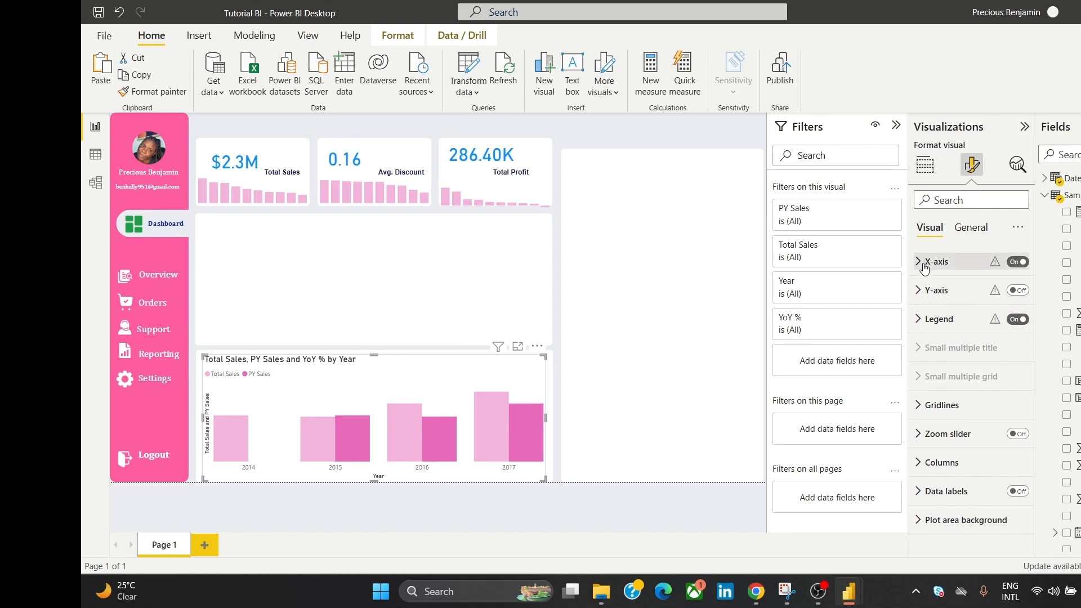
pyautogui.click(926, 265)
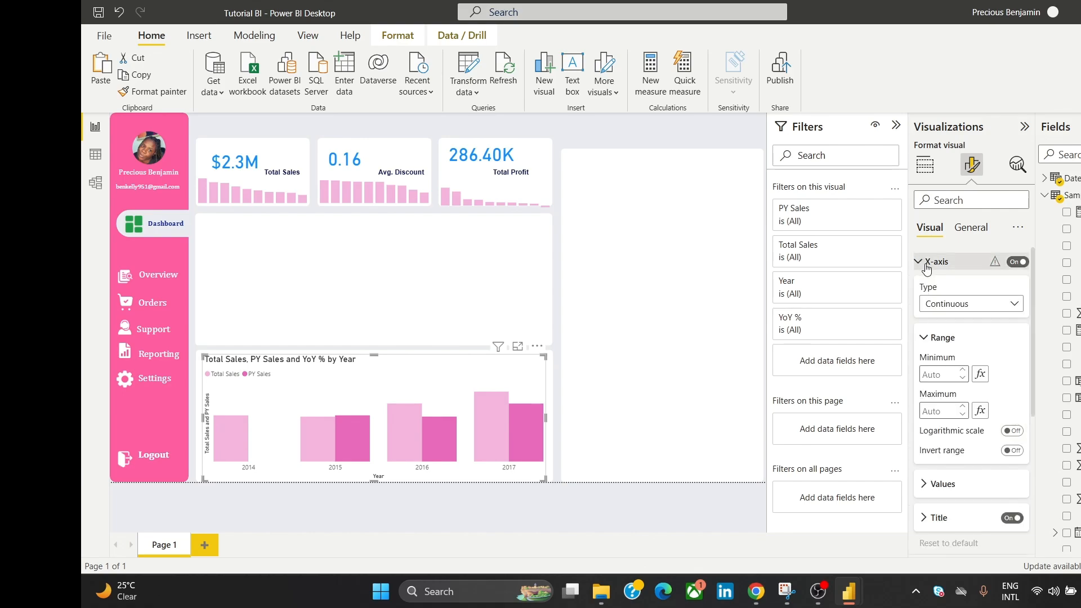
pyautogui.click(1019, 262)
pyautogui.click(1019, 262)
pyautogui.click(1019, 262)
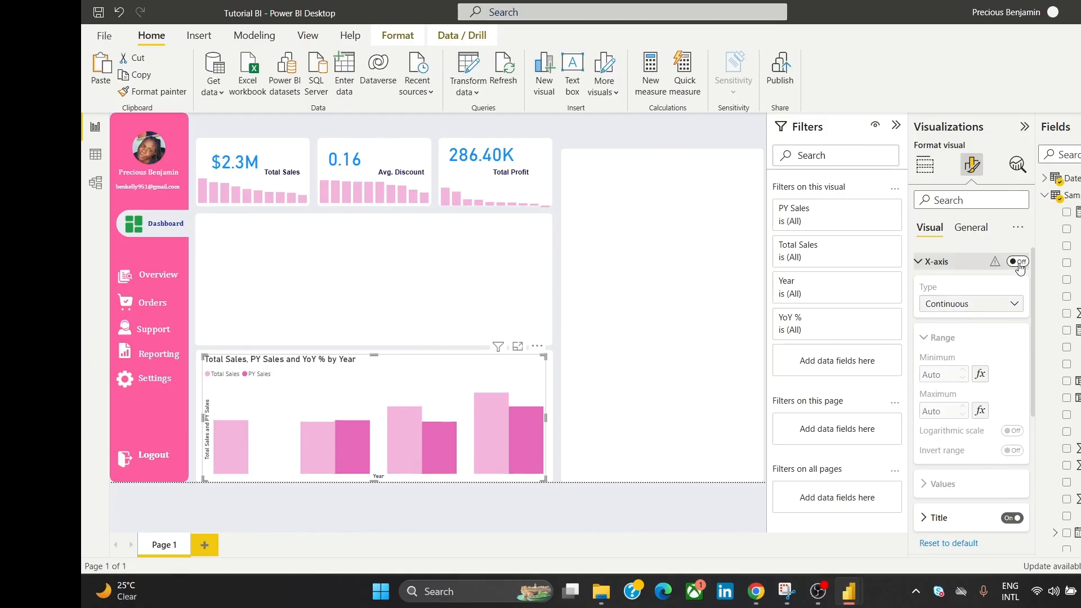
pyautogui.click(1019, 263)
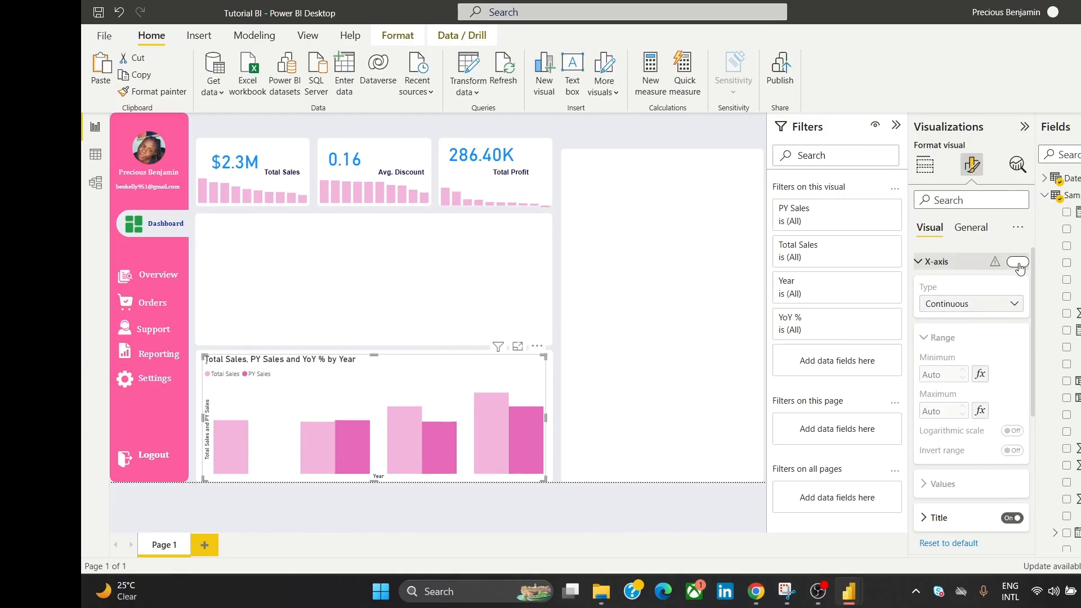
pyautogui.click(923, 268)
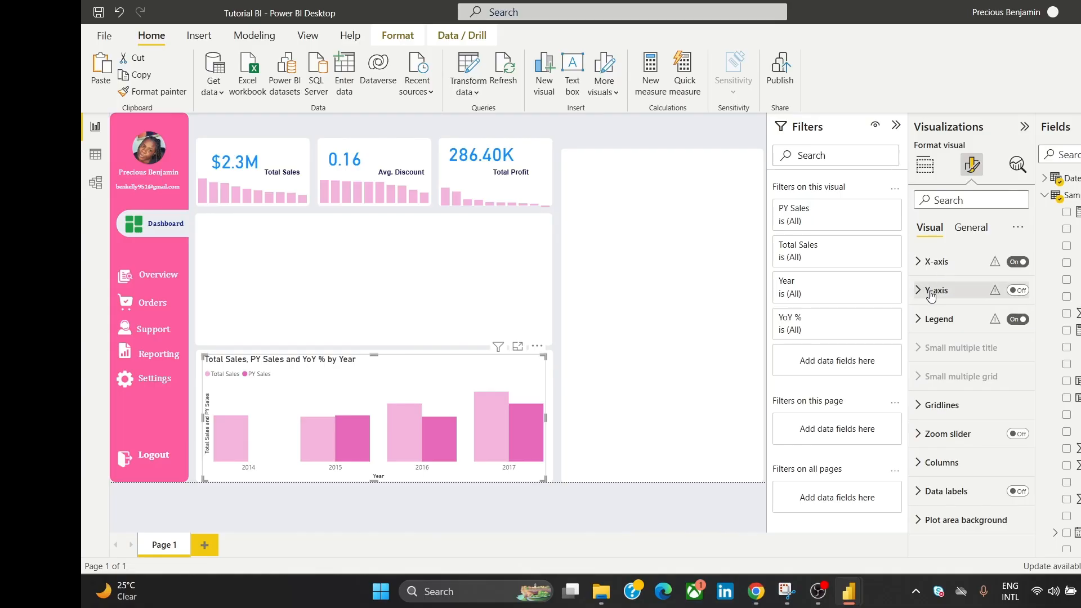
pyautogui.click(940, 264)
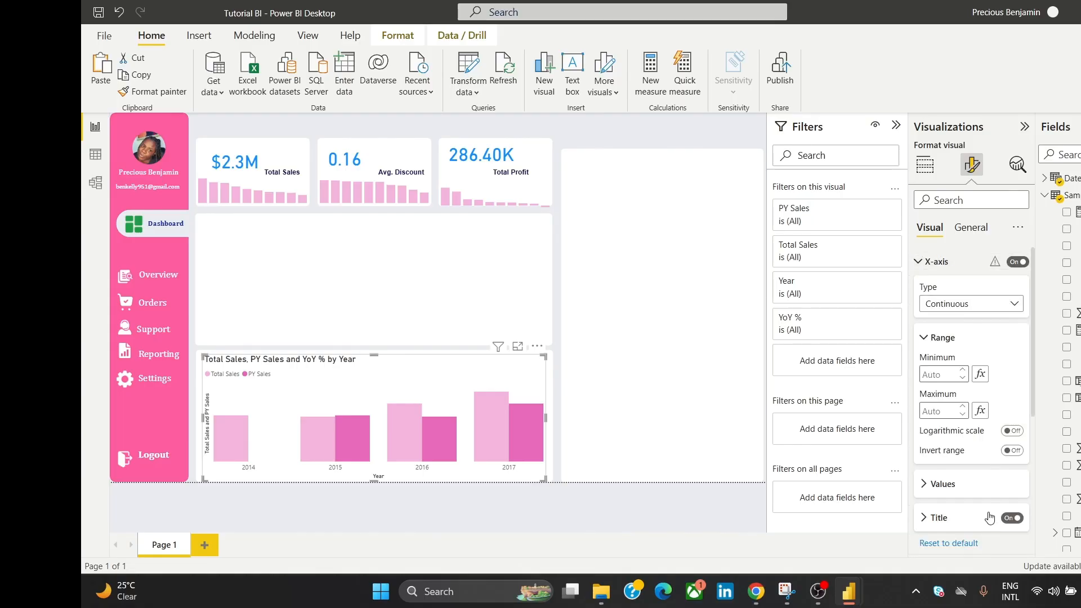
pyautogui.click(1012, 518)
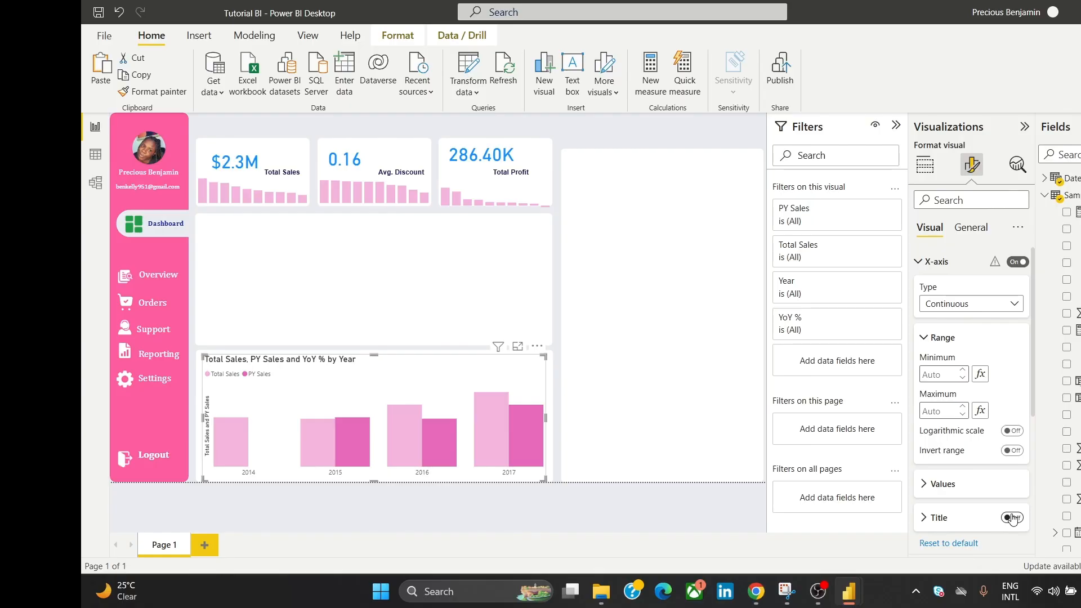
pyautogui.click(1012, 518)
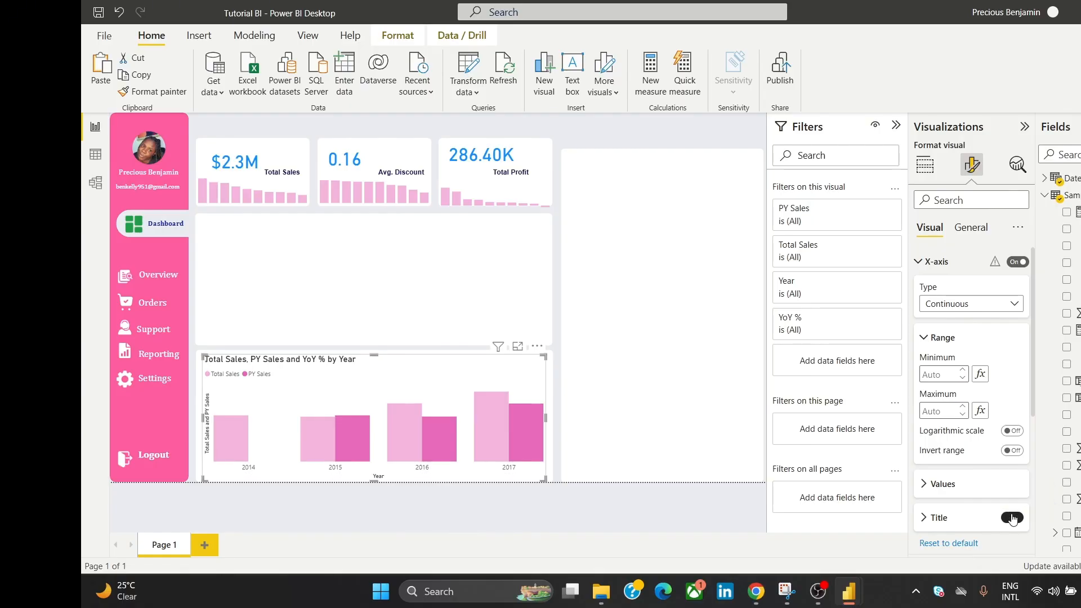
pyautogui.click(1012, 517)
pyautogui.click(1012, 518)
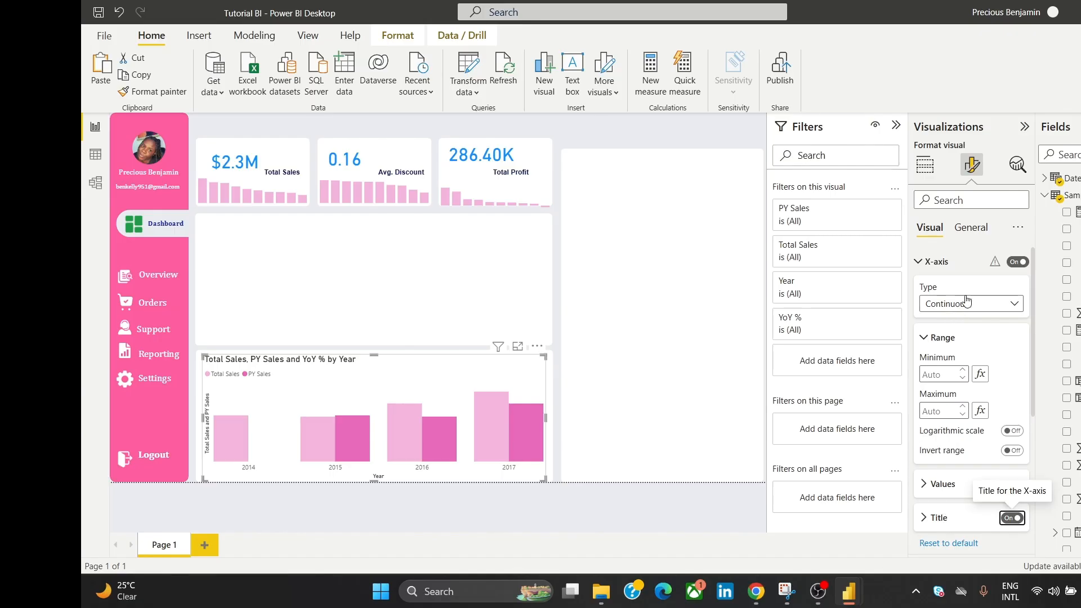
# Step: Set the yearly chart's title font to Cambria at size 10
pyautogui.click(973, 231)
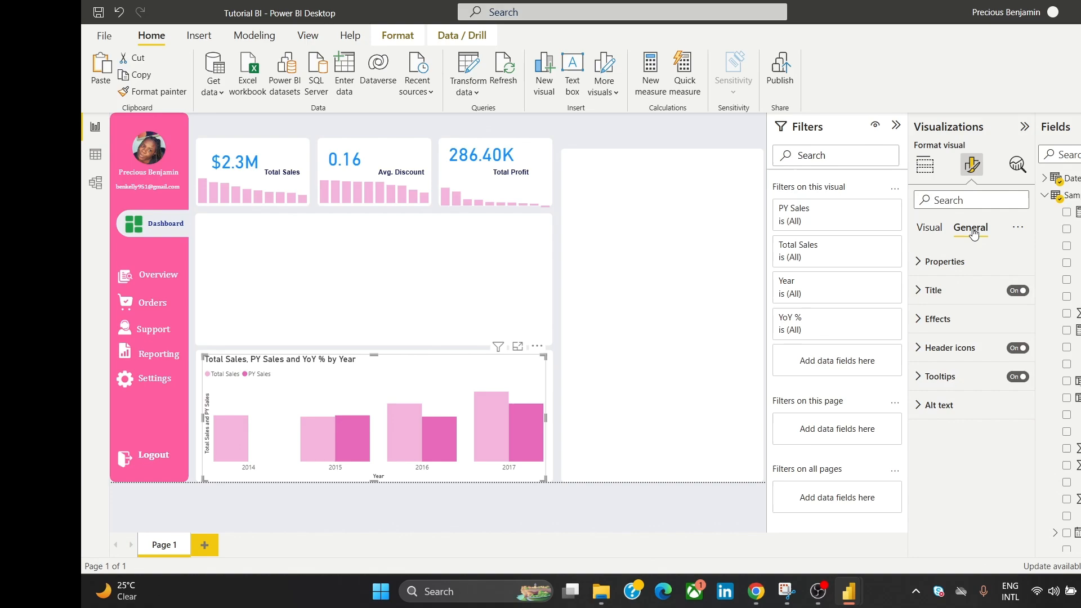
pyautogui.click(951, 290)
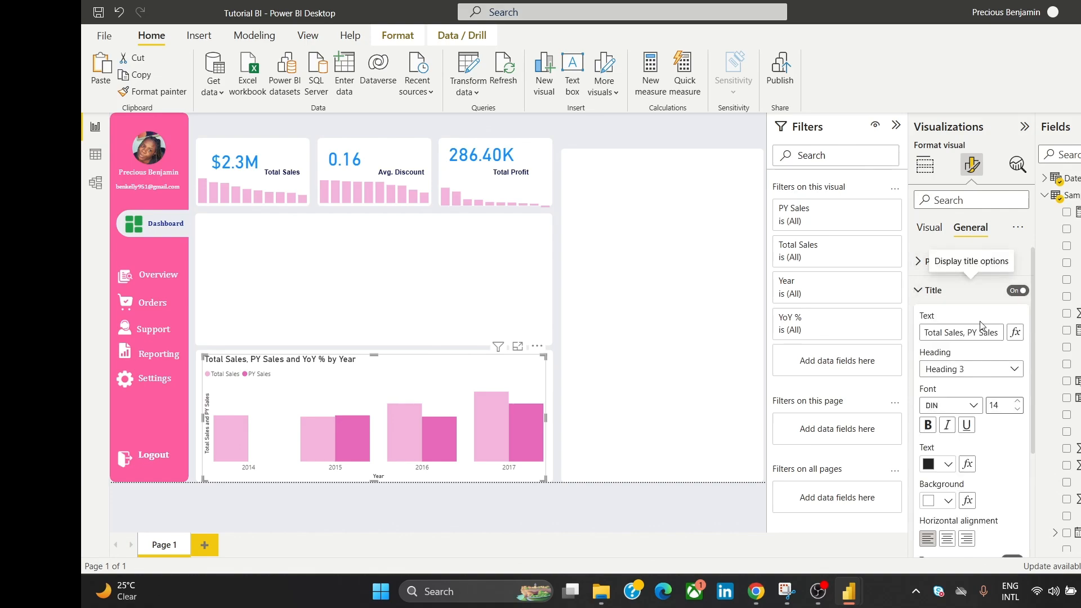
pyautogui.click(972, 405)
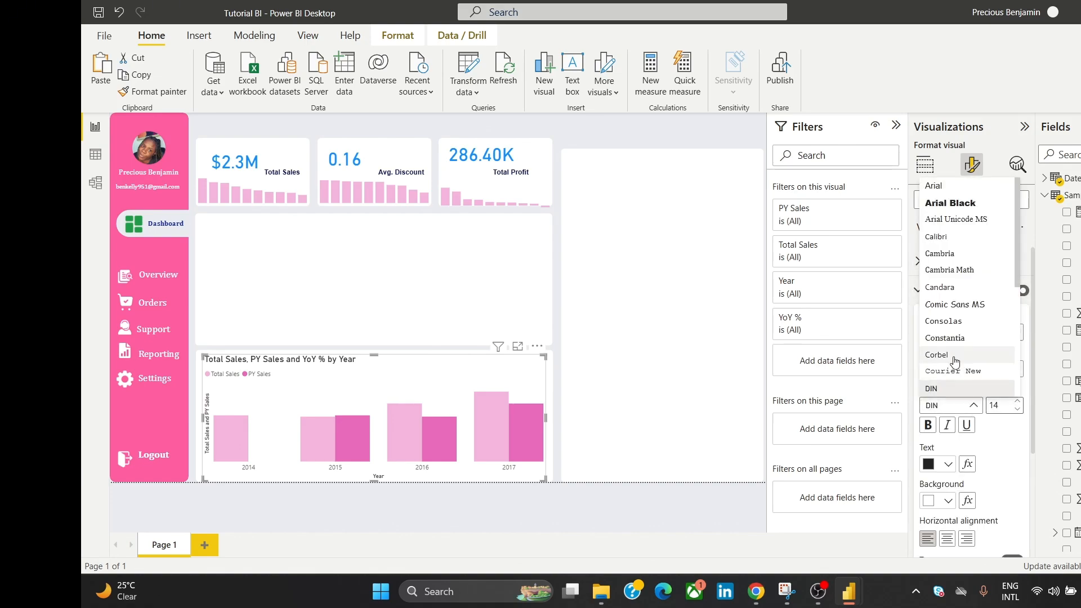
pyautogui.click(950, 253)
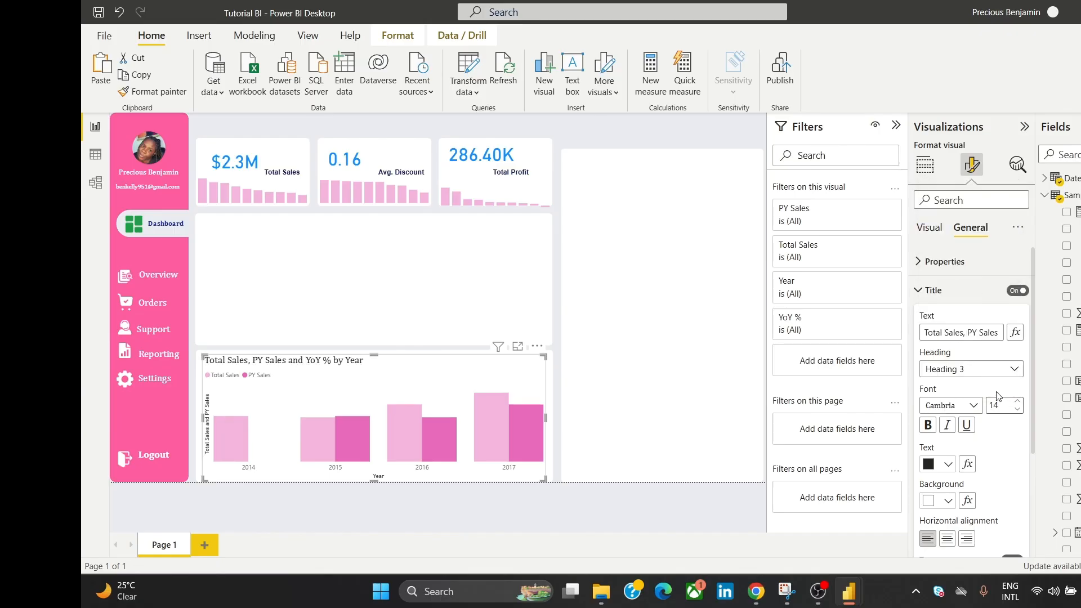
pyautogui.click(1017, 410)
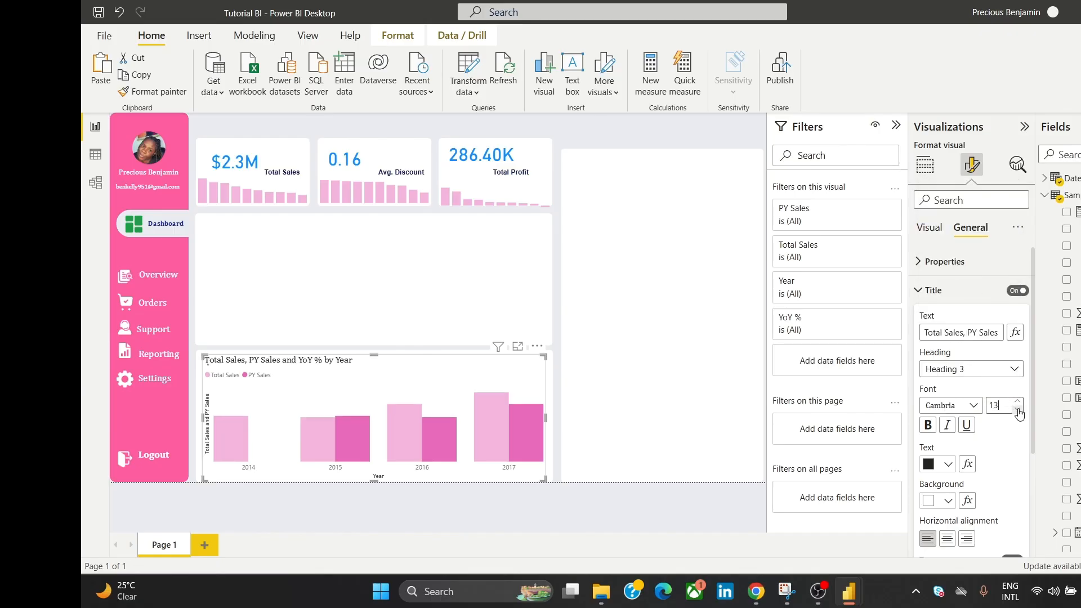
pyautogui.click(1017, 410)
pyautogui.click(1017, 411)
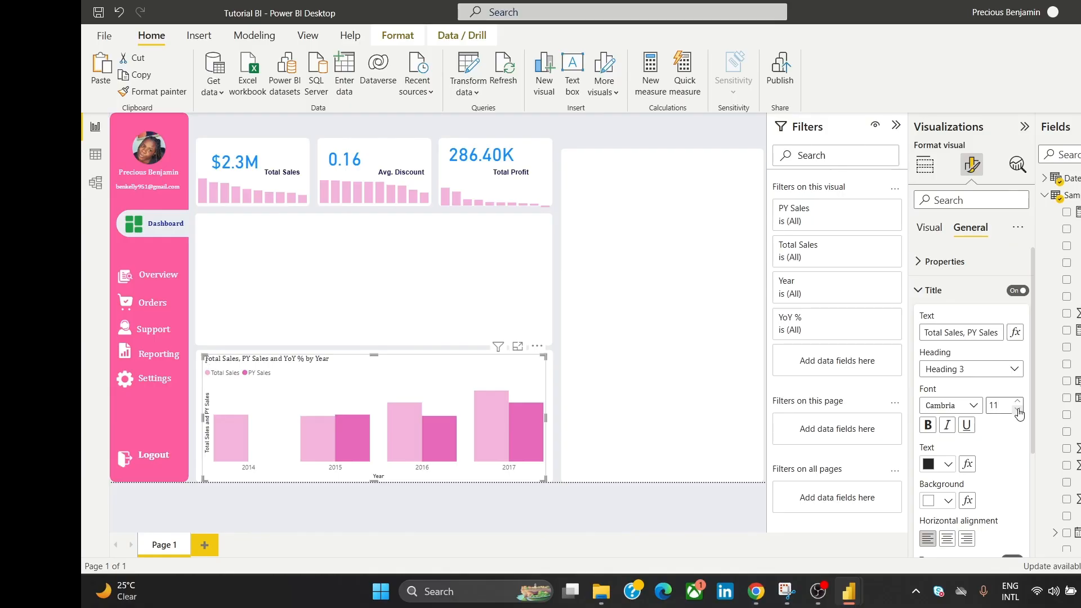
pyautogui.click(1017, 410)
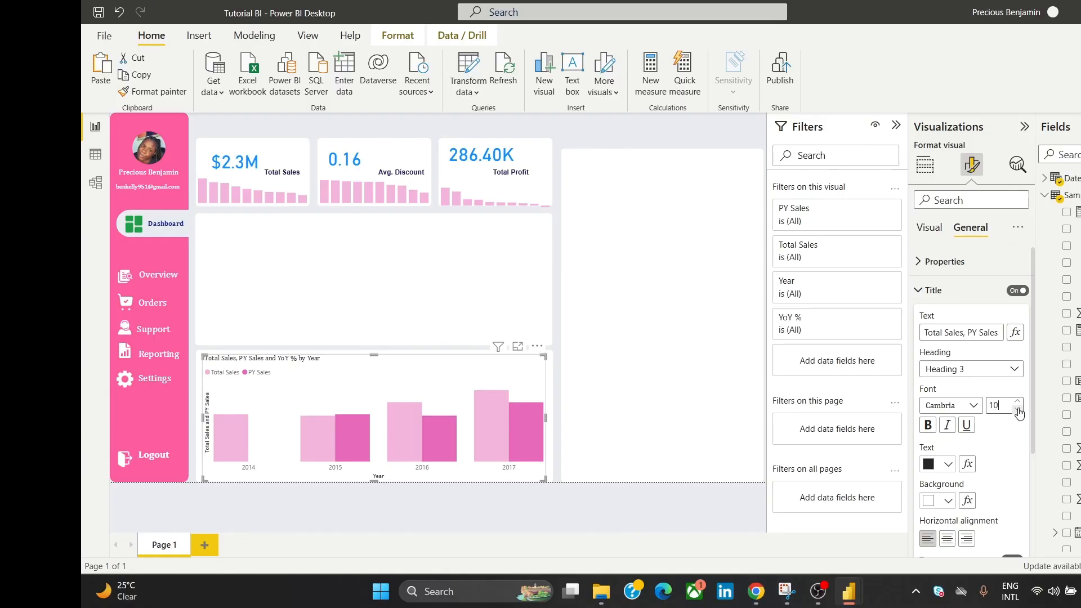
pyautogui.click(627, 131)
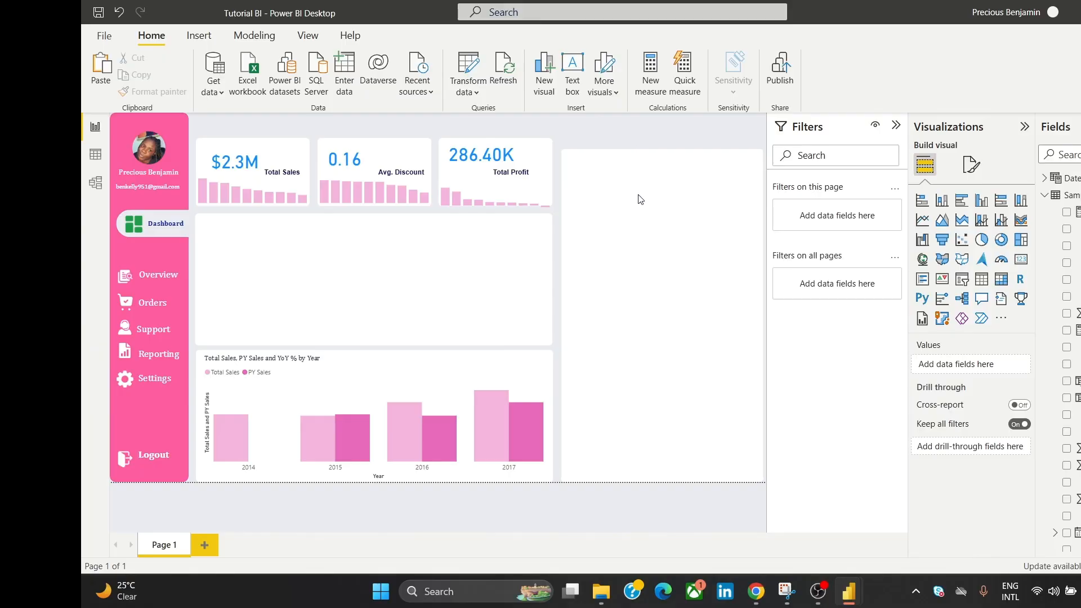
pyautogui.click(529, 386)
pyautogui.click(656, 134)
pyautogui.moveTo(762, 591)
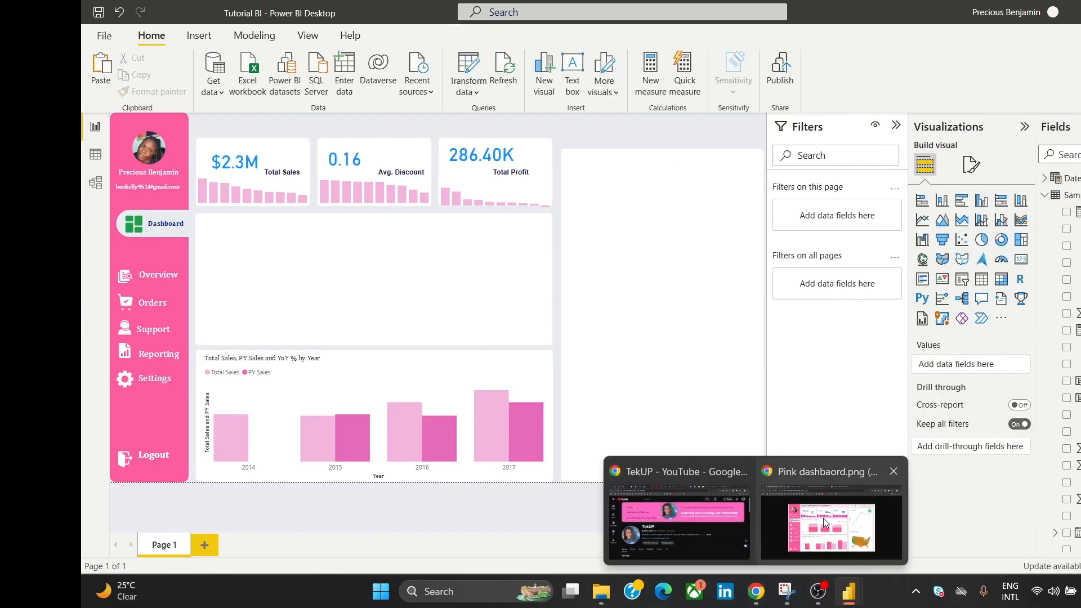
pyautogui.click(760, 537)
pyautogui.click(759, 536)
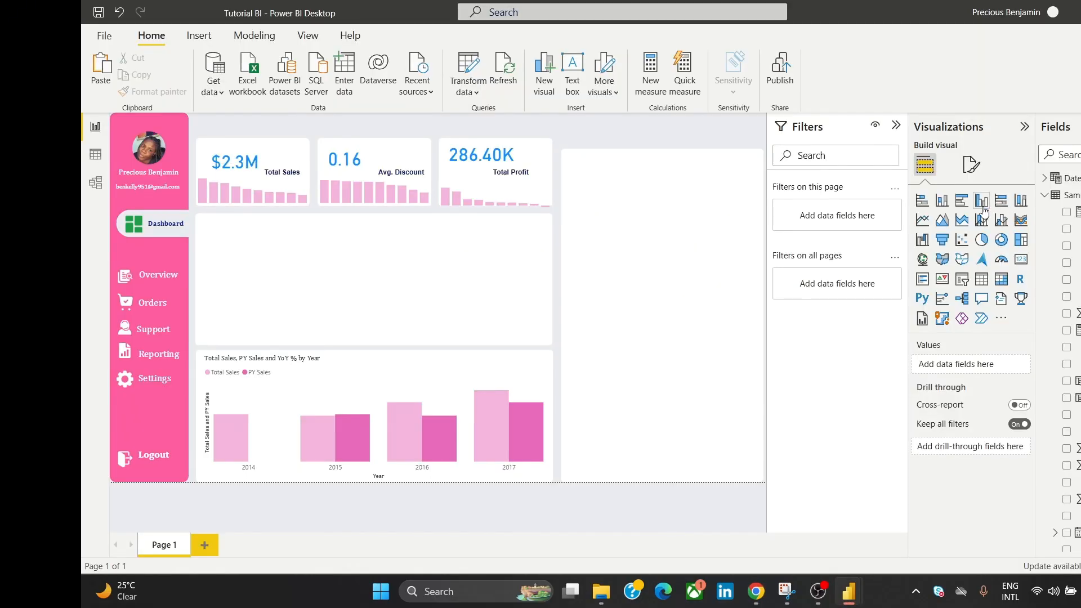
# Step: Add a stacked column chart and fit it across the middle panel
pyautogui.click(948, 203)
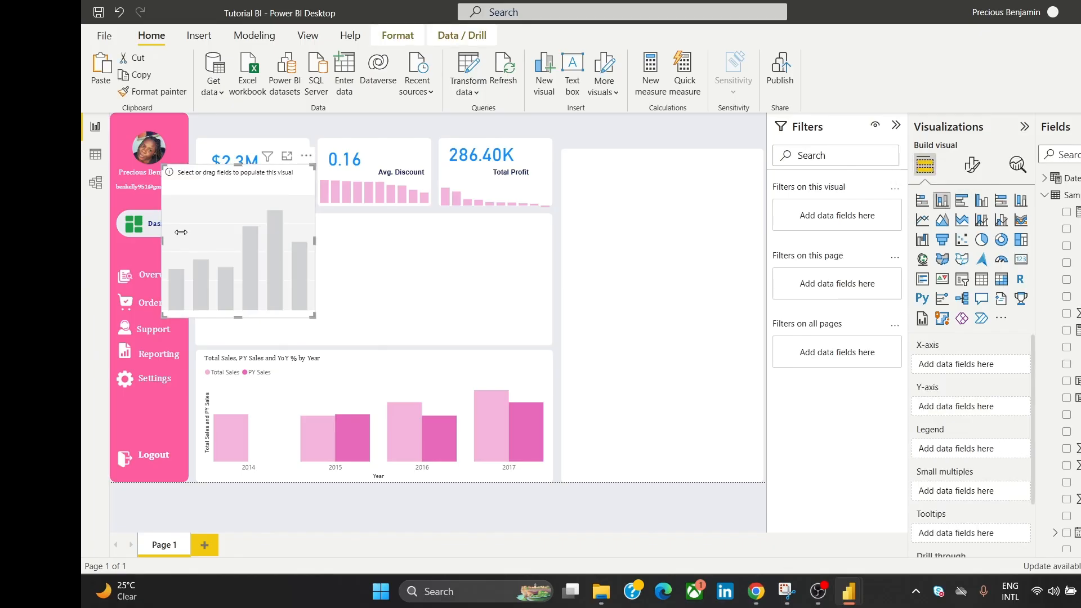
pyautogui.moveTo(227, 209); pyautogui.dragTo(249, 253)
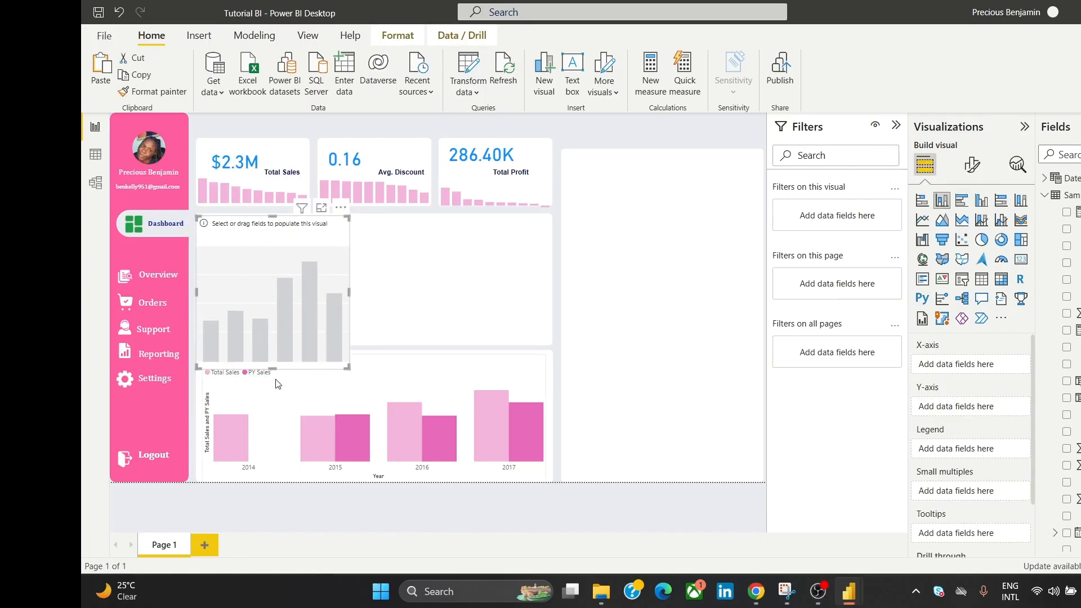
pyautogui.moveTo(283, 357); pyautogui.dragTo(284, 329)
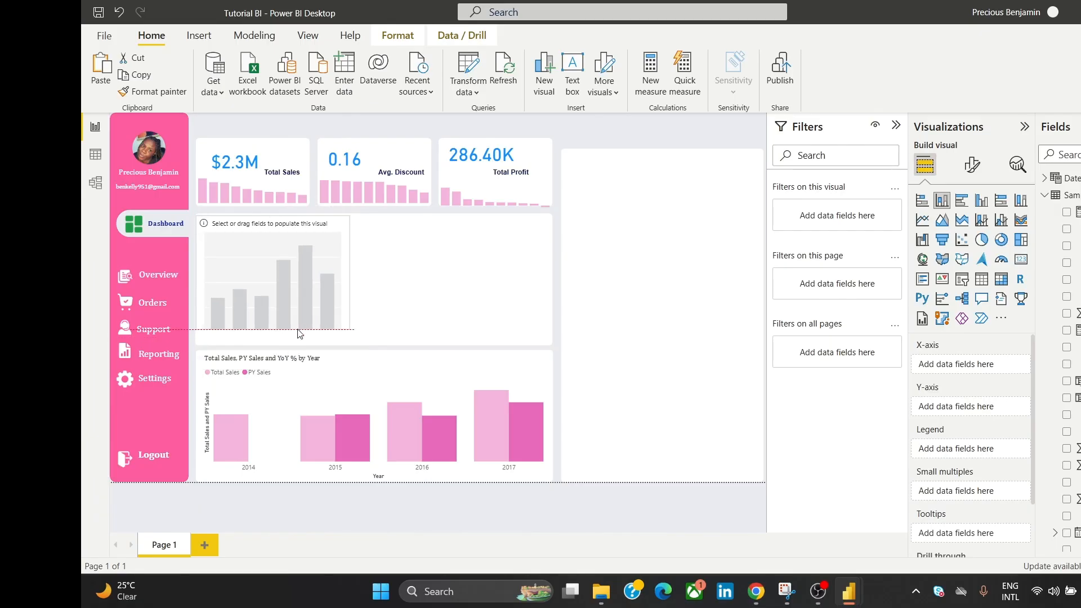
pyautogui.moveTo(288, 237); pyautogui.dragTo(290, 241)
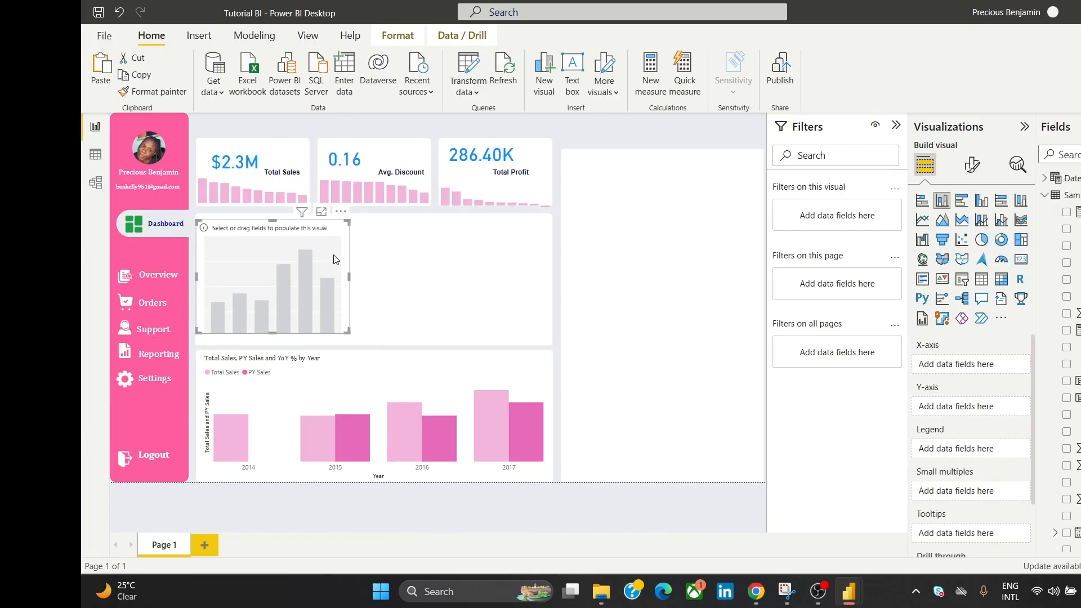
pyautogui.moveTo(350, 276); pyautogui.dragTo(545, 283)
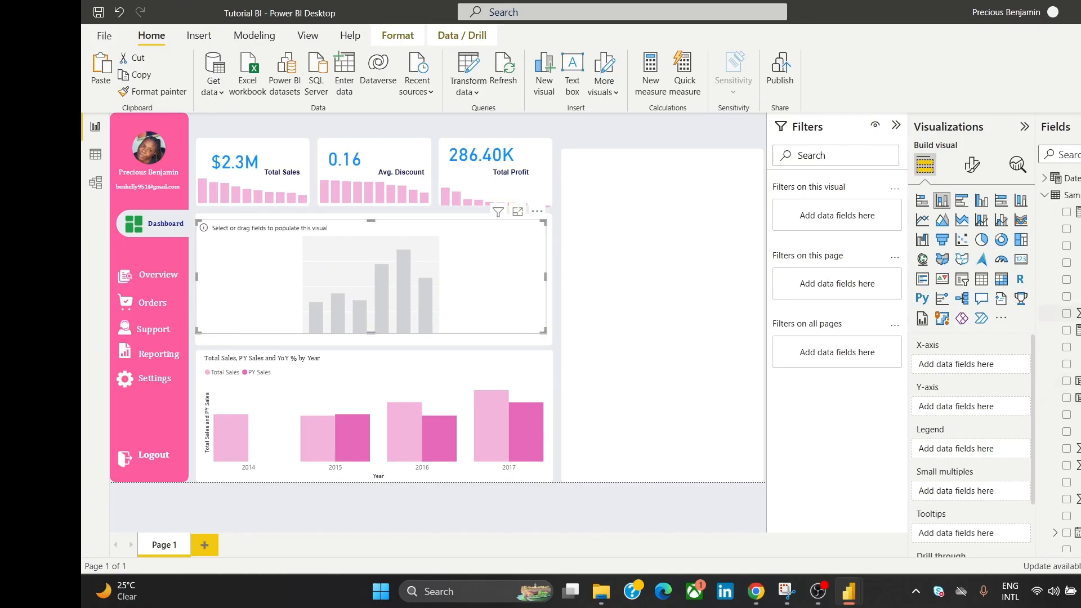
# Step: Plot Total Sales and PY Sales by Category in the new chart
pyautogui.moveTo(1077, 251); pyautogui.dragTo(982, 366)
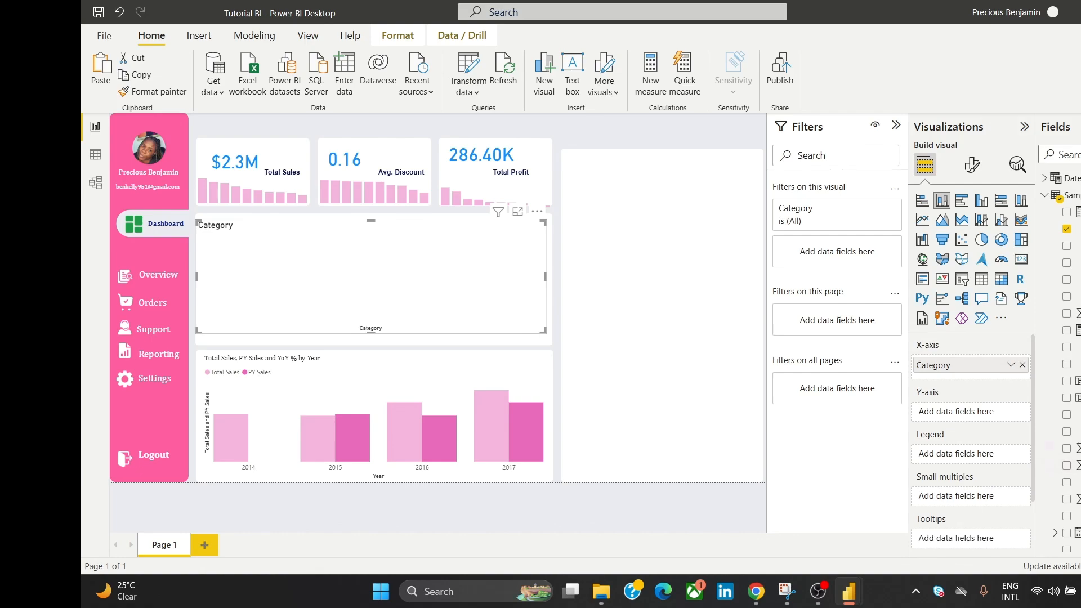
pyautogui.scroll(-3, 1061, 338)
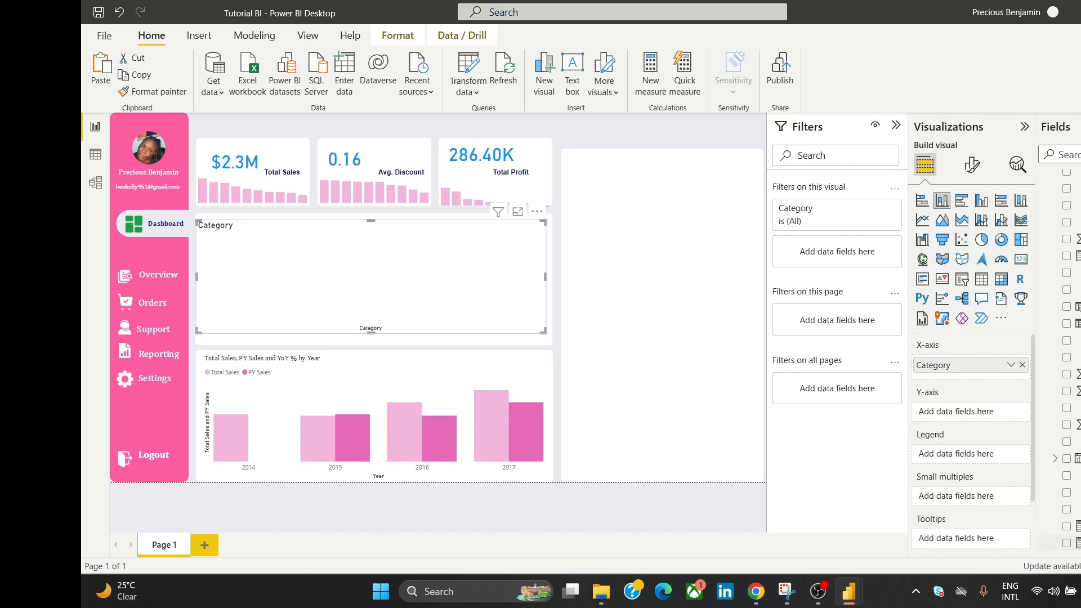
pyautogui.moveTo(1076, 542); pyautogui.dragTo(968, 413)
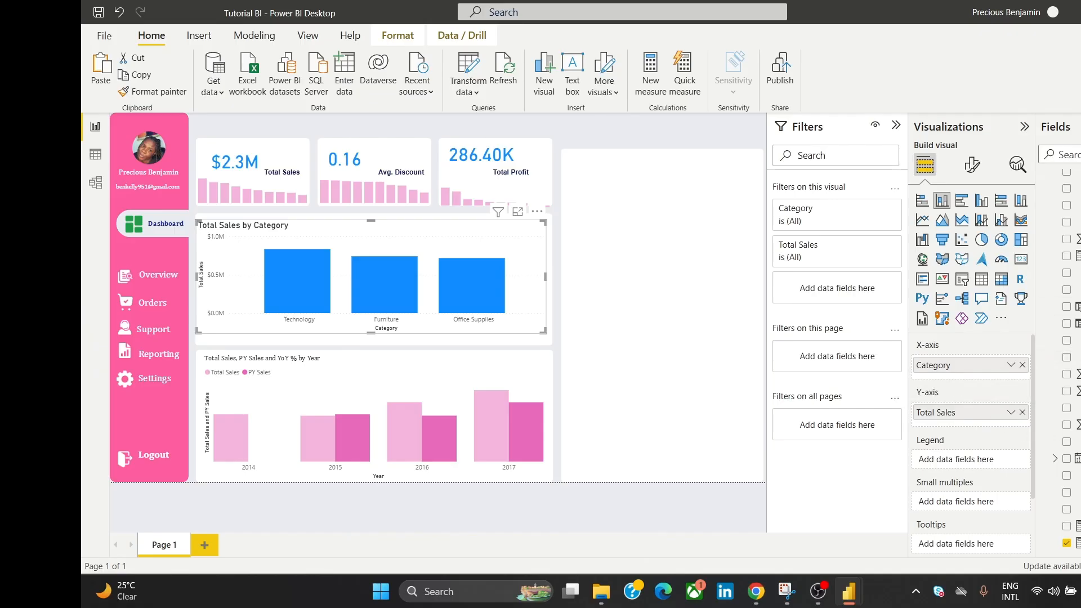
pyautogui.scroll(5, 1063, 360)
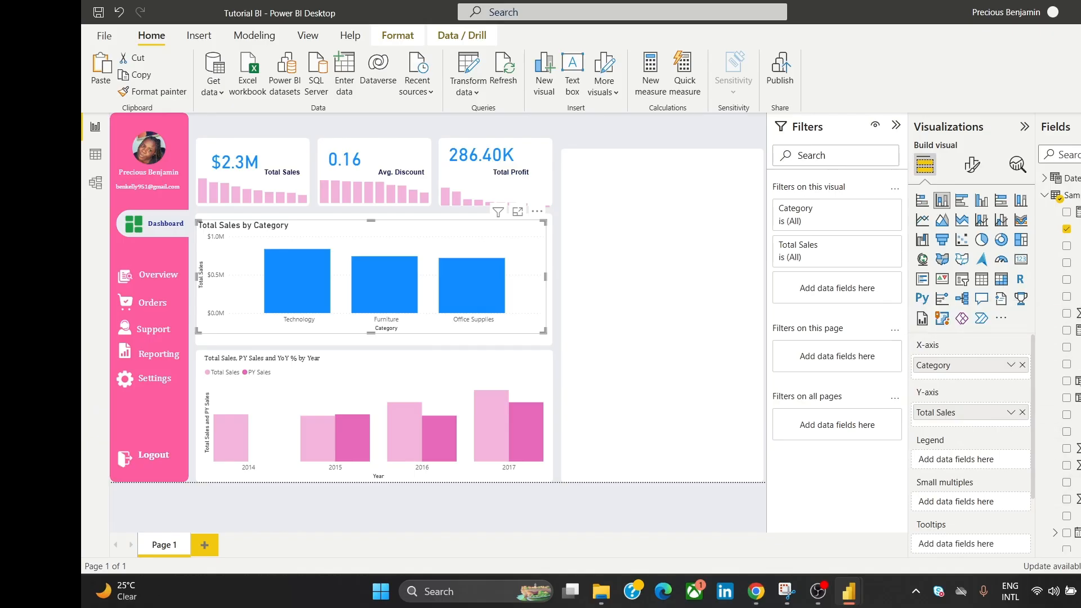
pyautogui.scroll(-3, 1058, 338)
pyautogui.scroll(3, 1059, 338)
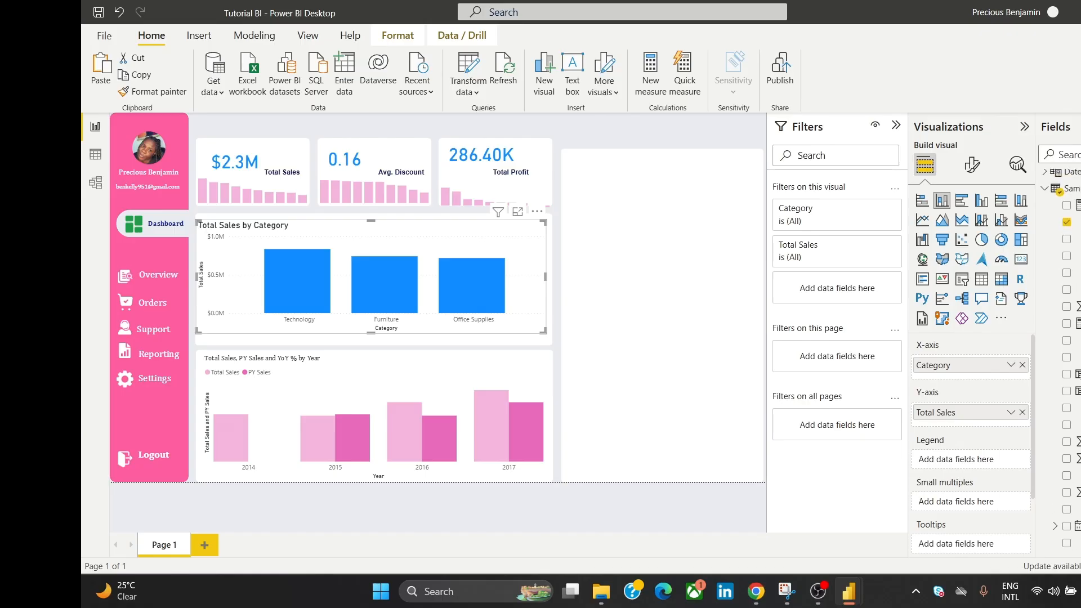
pyautogui.click(1044, 178)
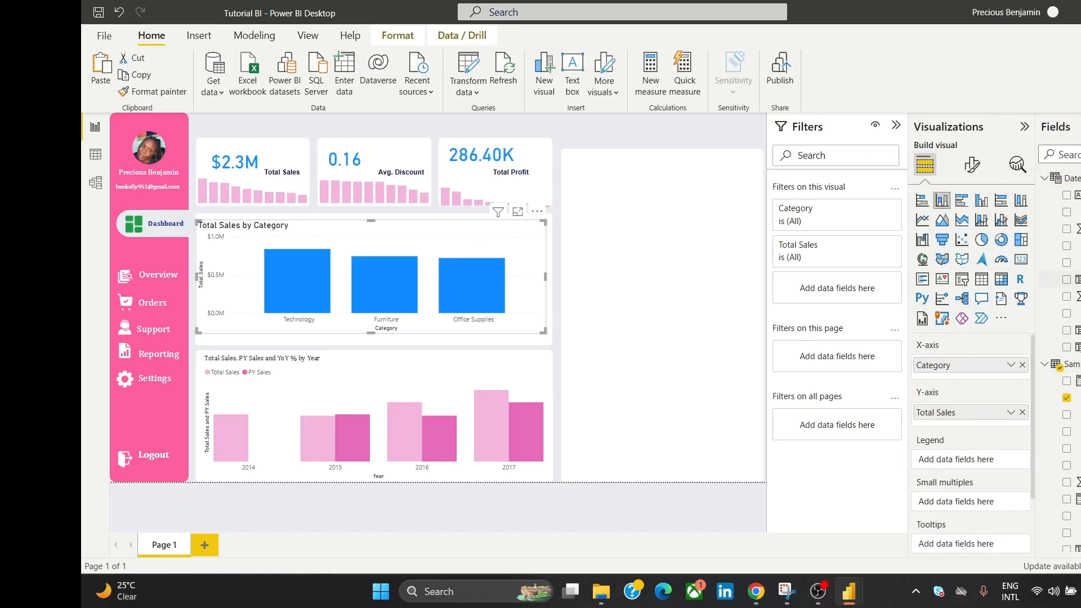
pyautogui.moveTo(1073, 279); pyautogui.dragTo(997, 420)
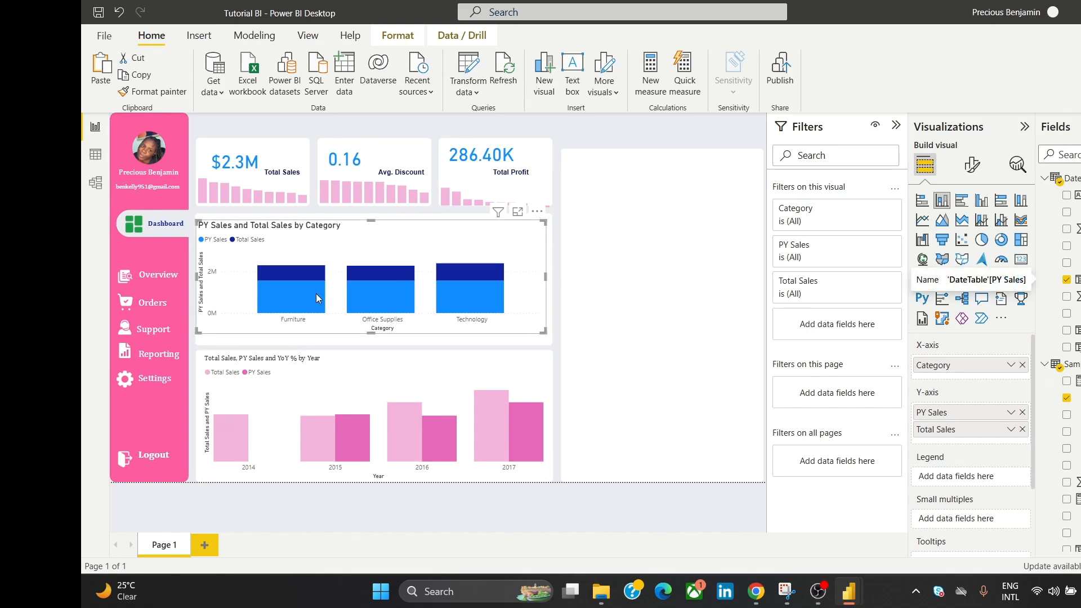
# Step: Color the category chart's PY Sales columns pink and its Total Sales columns light pink
pyautogui.click(972, 164)
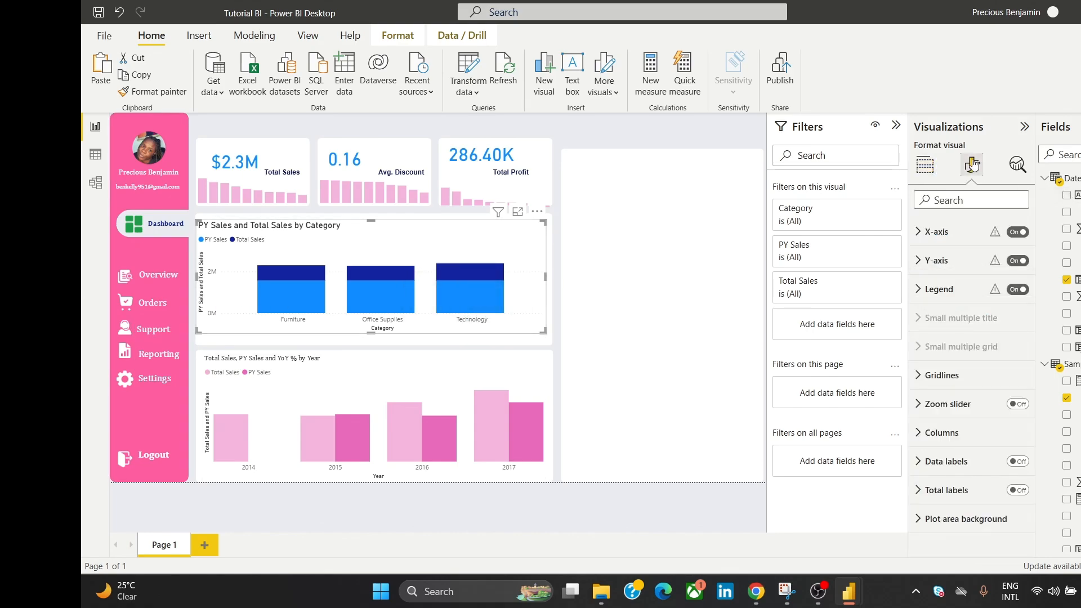
pyautogui.click(973, 405)
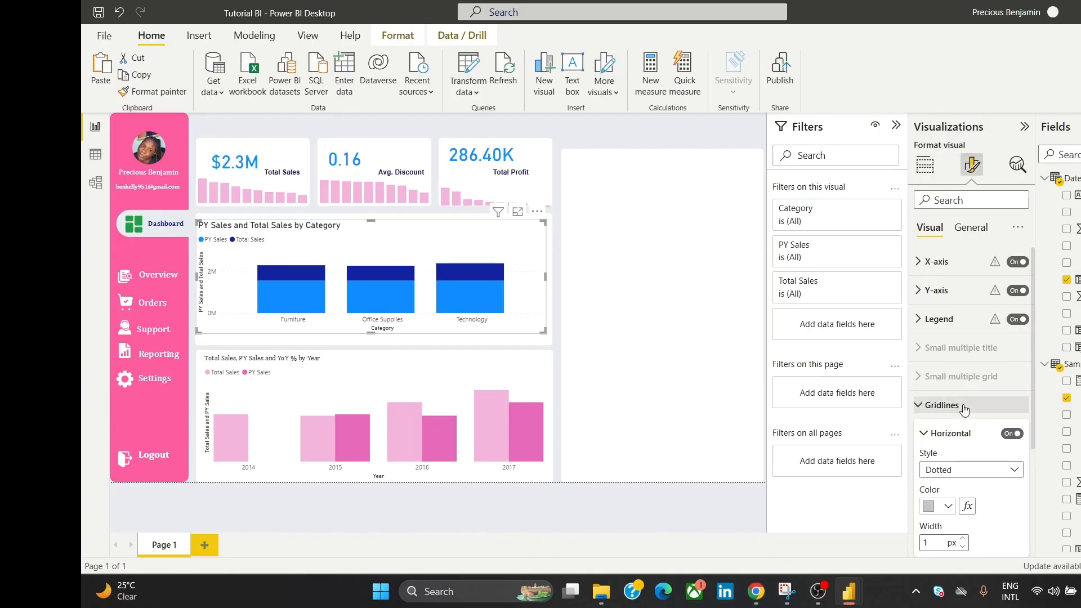
pyautogui.click(974, 406)
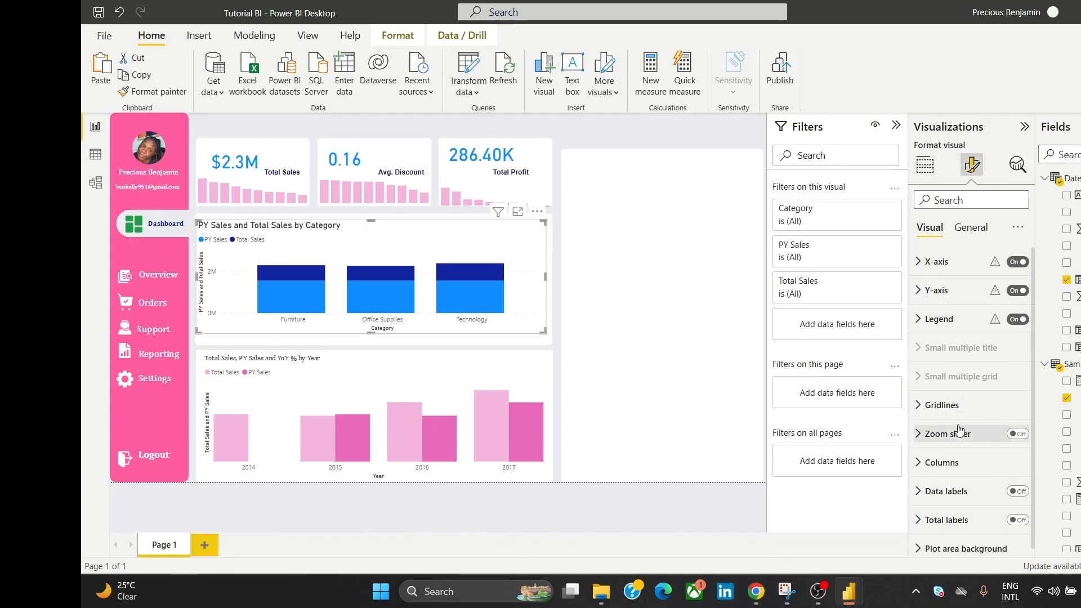
pyautogui.click(950, 463)
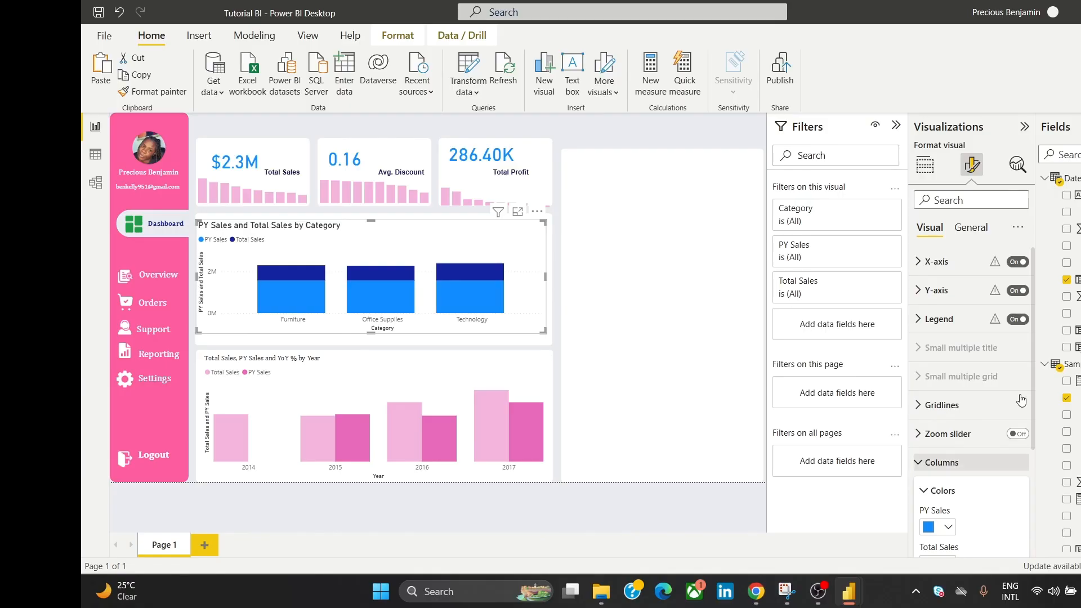
pyautogui.moveTo(1034, 371); pyautogui.dragTo(1030, 421)
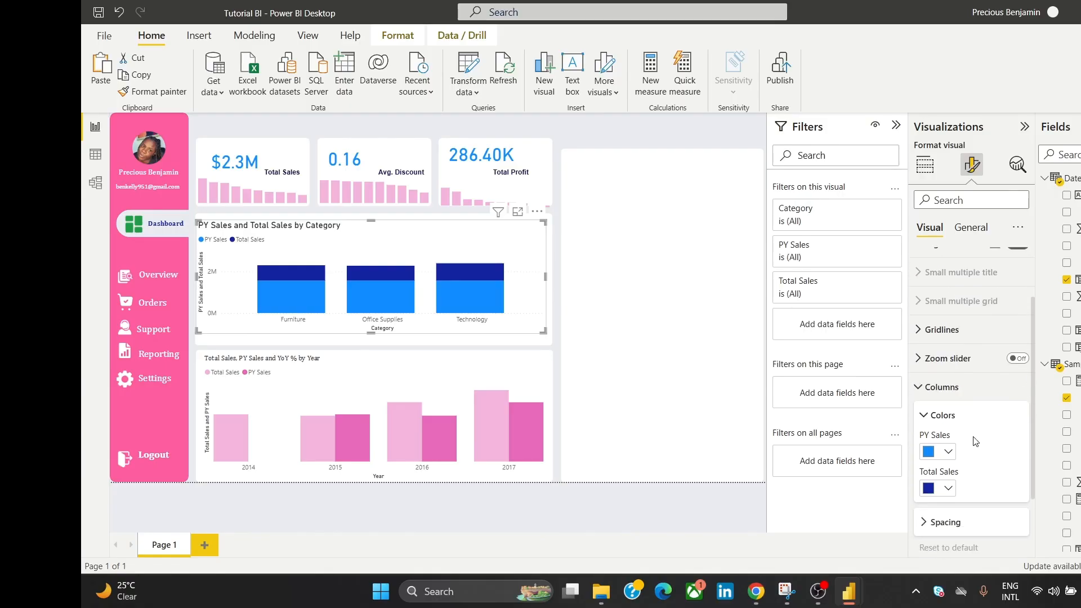
pyautogui.click(932, 451)
pyautogui.click(934, 395)
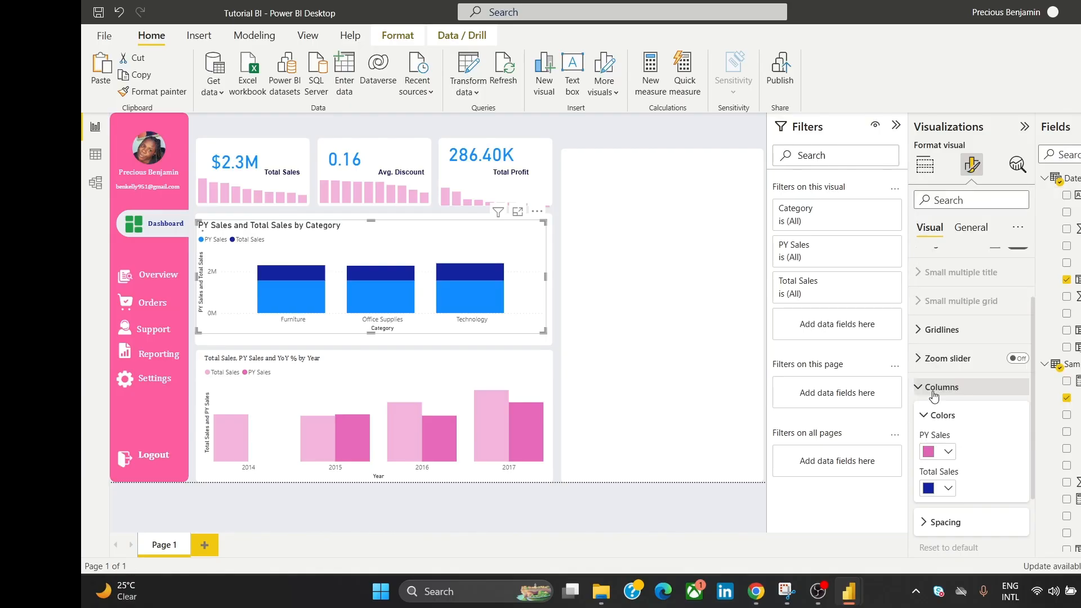
pyautogui.click(936, 486)
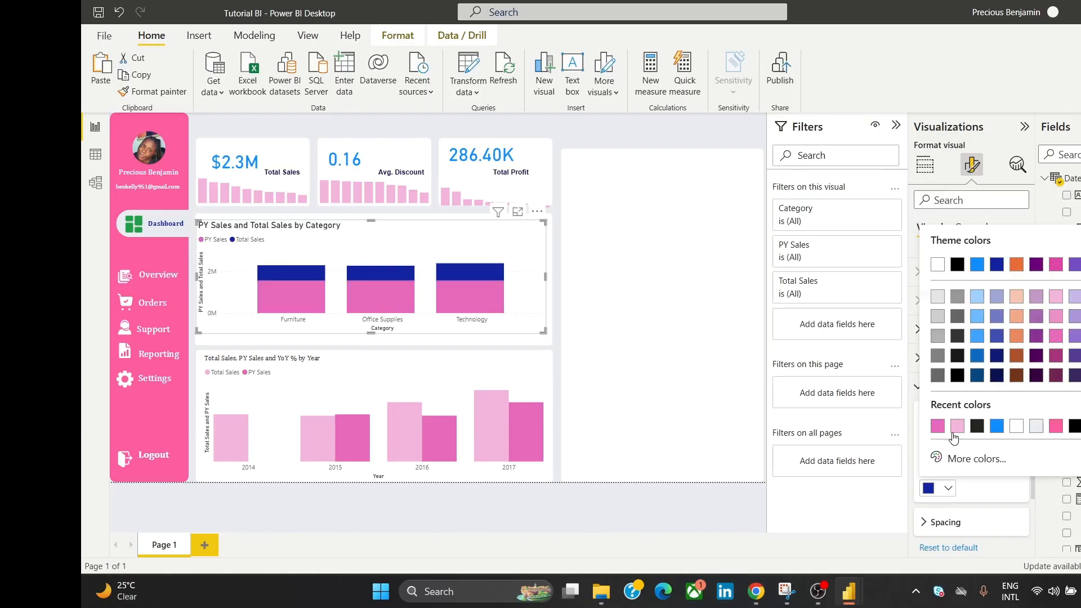
pyautogui.click(956, 426)
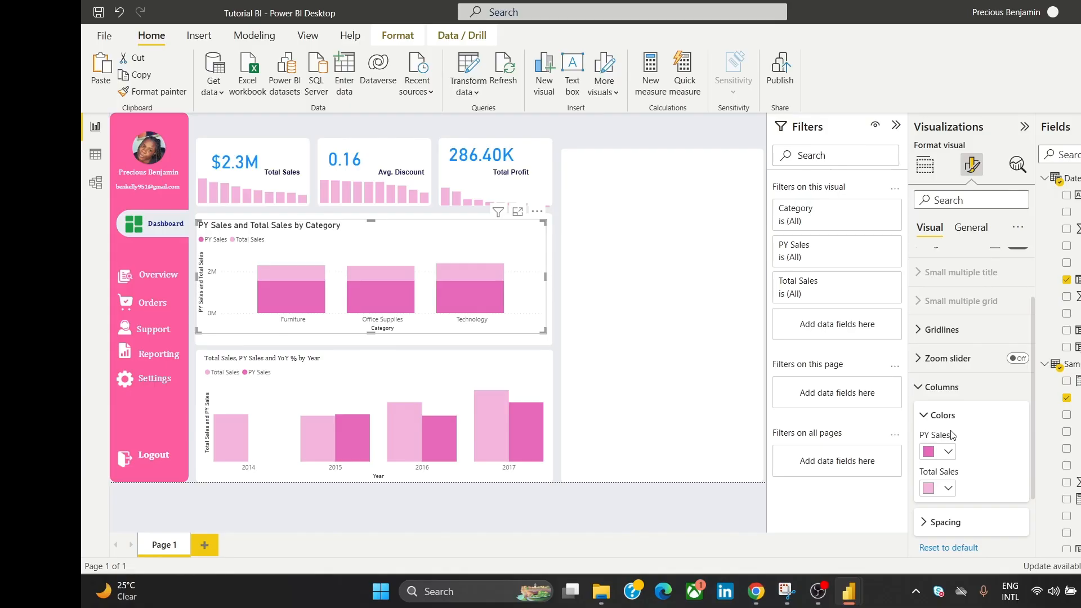
# Step: Set the category chart's title font to Cambria at size 11
pyautogui.click(970, 227)
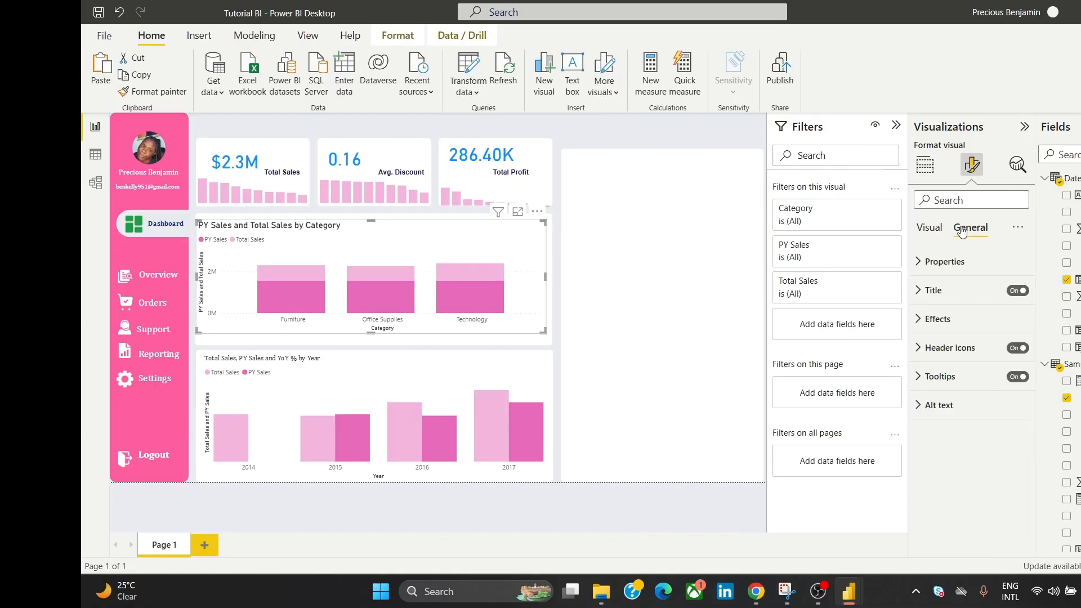
pyautogui.click(961, 297)
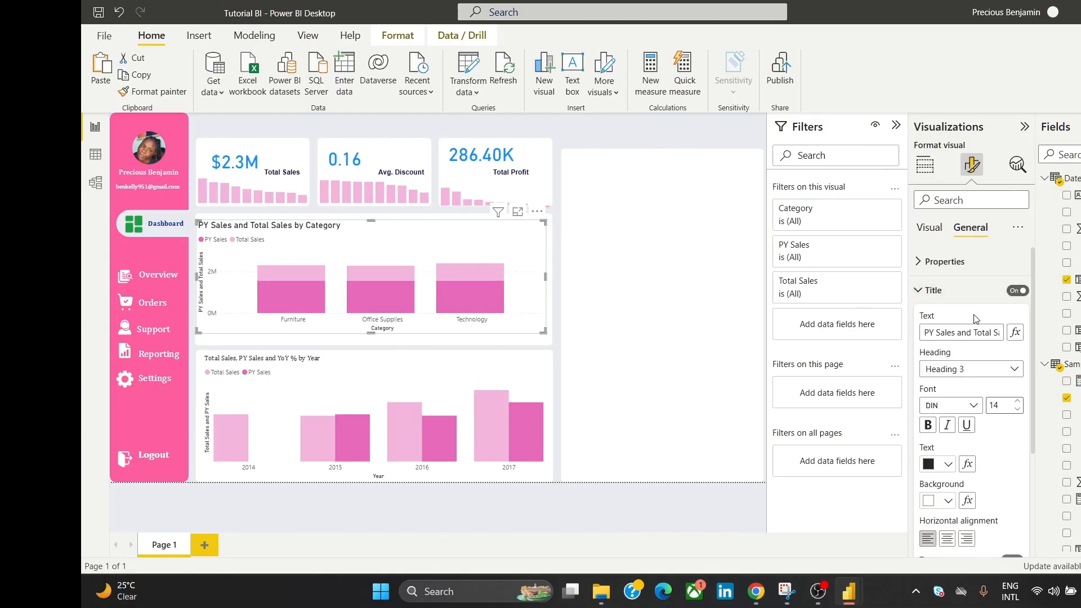
pyautogui.click(969, 413)
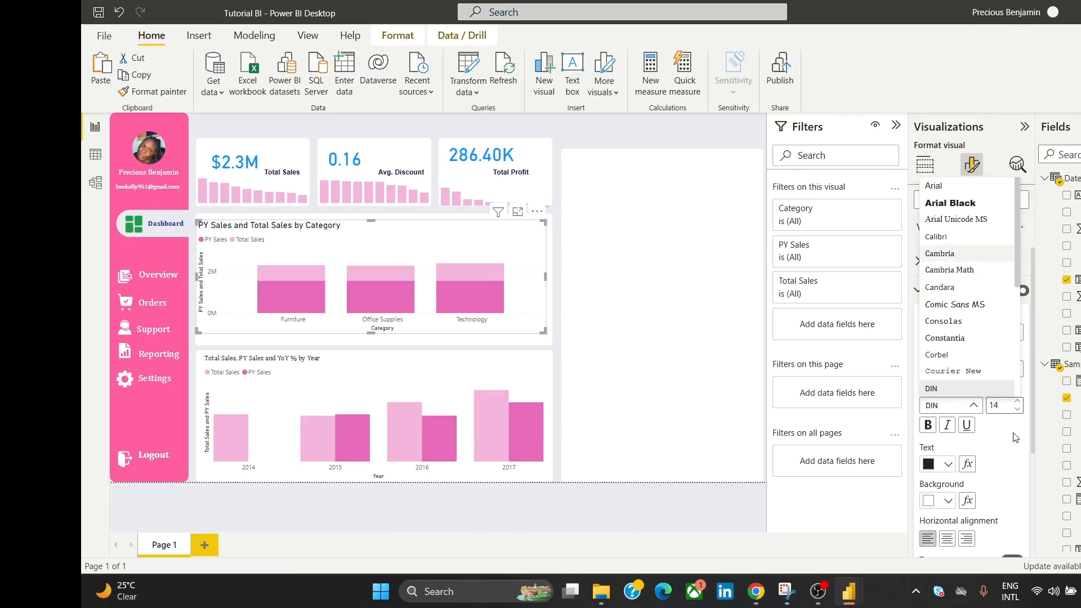
pyautogui.click(1017, 410)
pyautogui.click(1018, 410)
pyautogui.click(1017, 410)
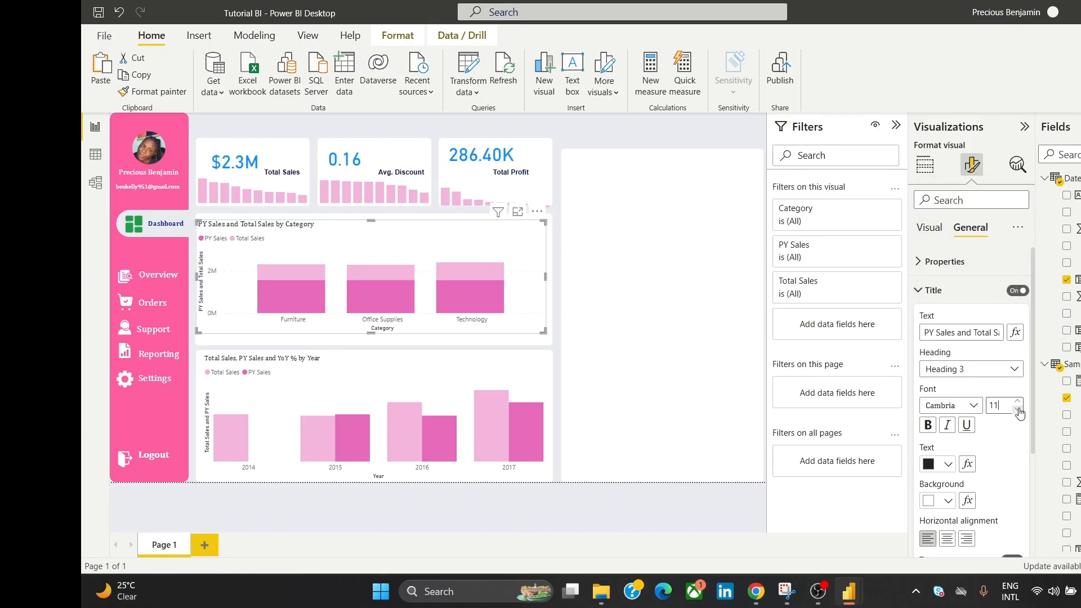
pyautogui.click(594, 135)
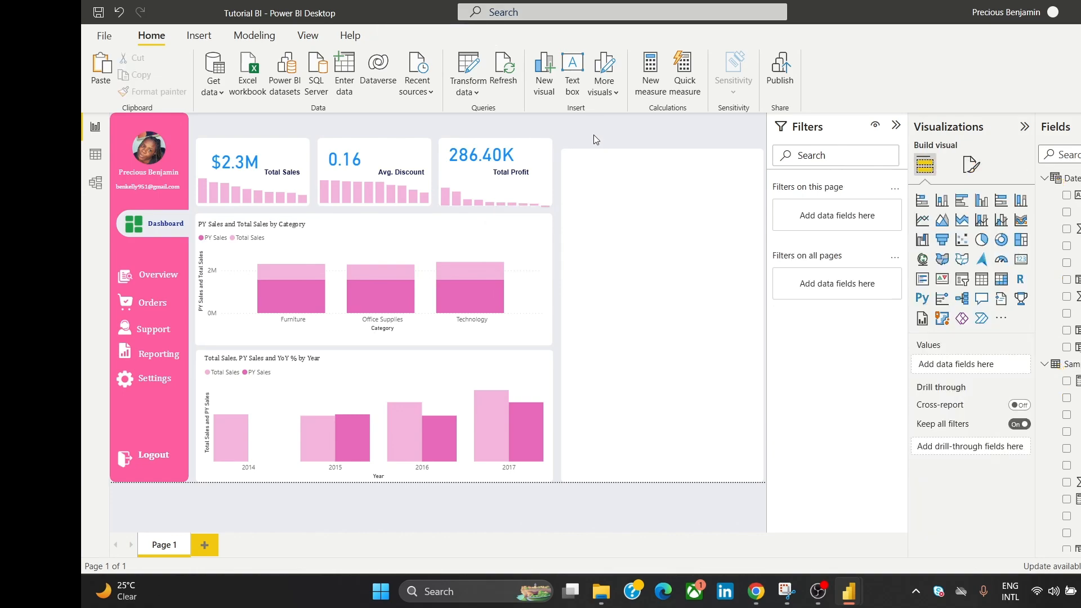
# Step: Nudge the category chart slightly right and place its legend at the top right
pyautogui.click(456, 248)
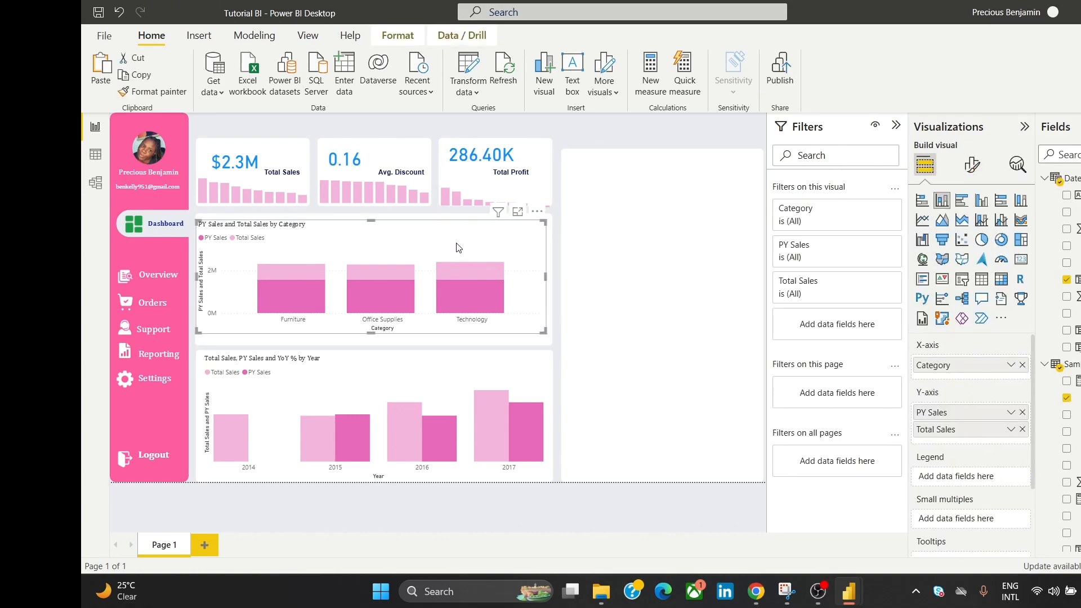
pyautogui.moveTo(456, 243); pyautogui.dragTo(460, 252)
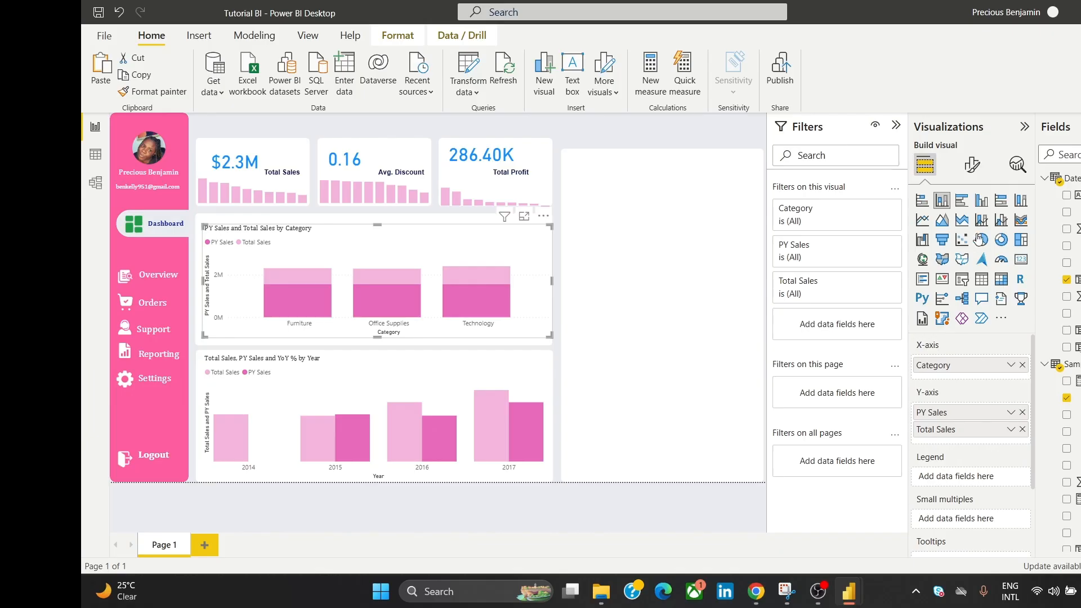
pyautogui.click(972, 164)
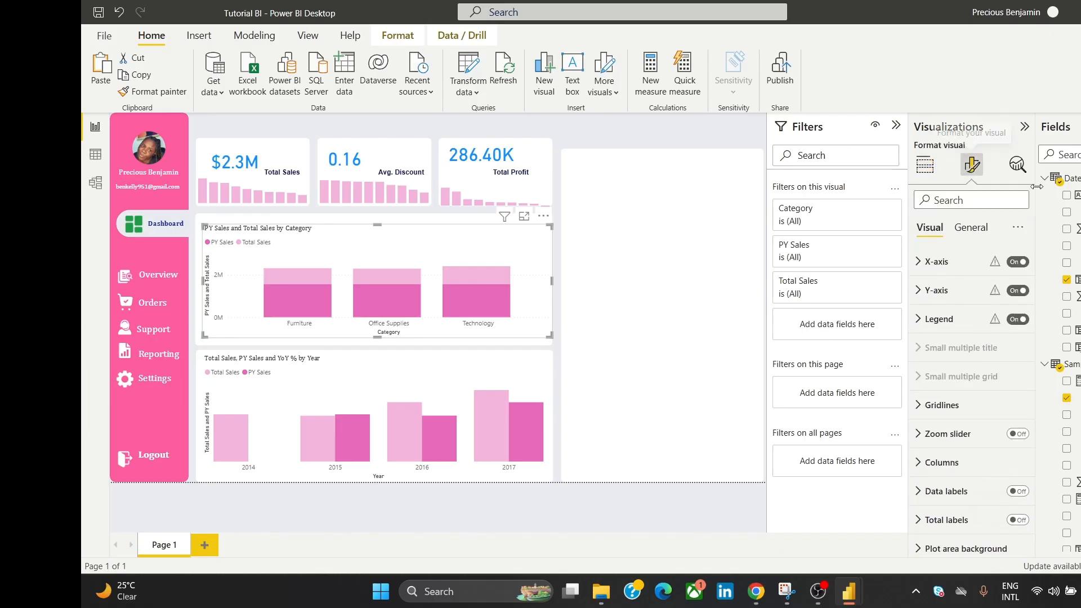
pyautogui.click(942, 325)
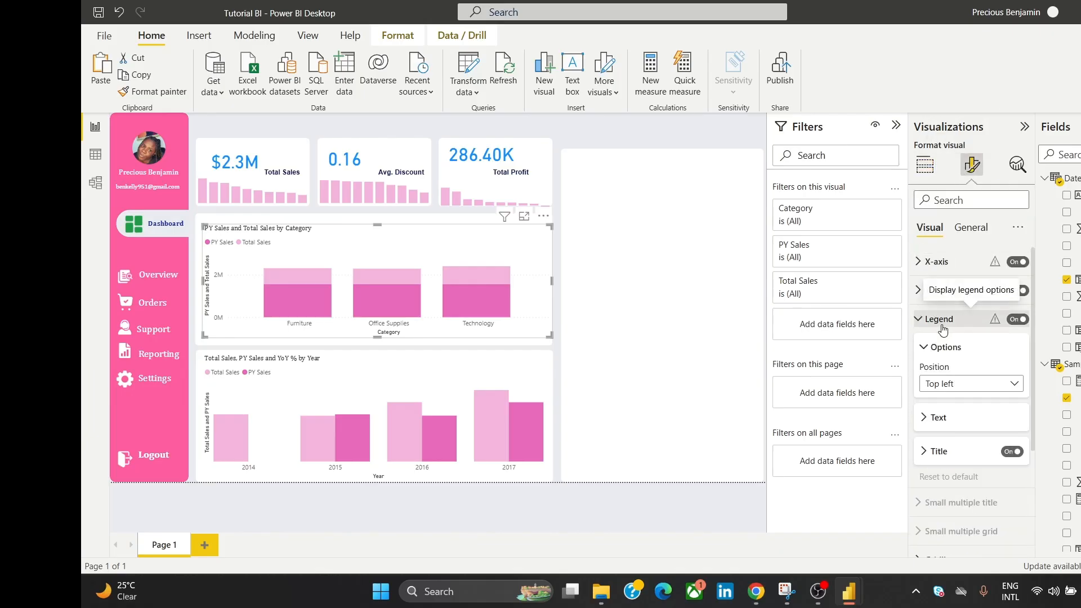
pyautogui.click(1013, 384)
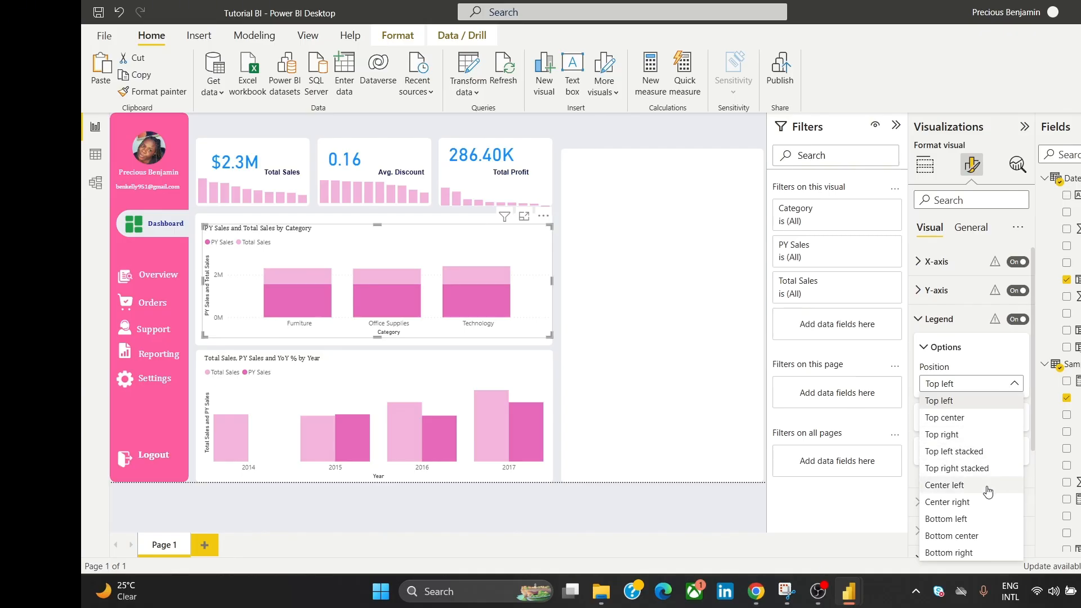
pyautogui.click(961, 439)
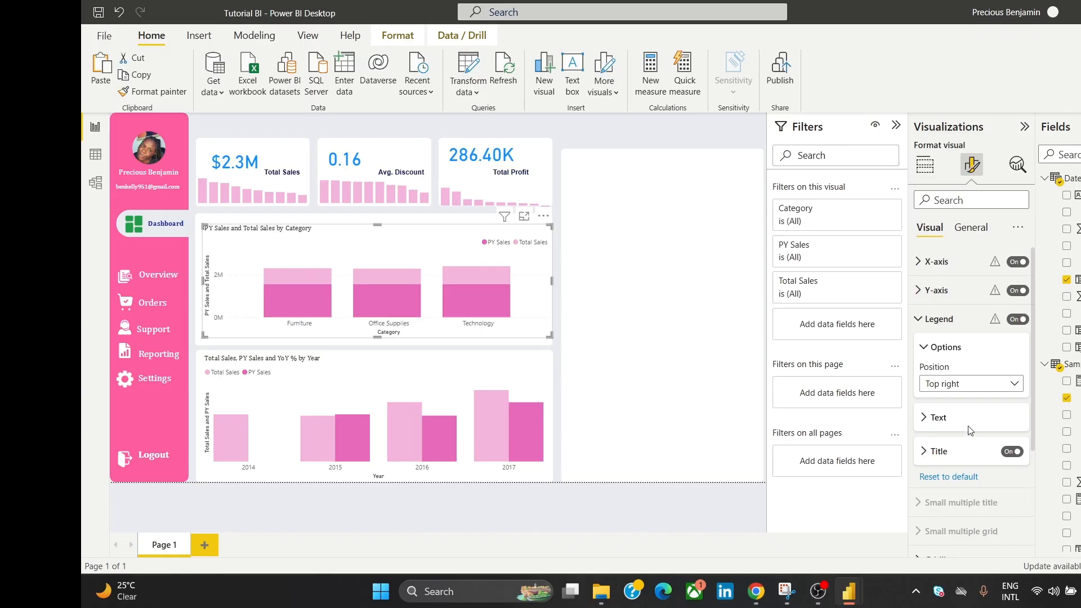
pyautogui.click(993, 388)
pyautogui.click(995, 389)
pyautogui.click(996, 391)
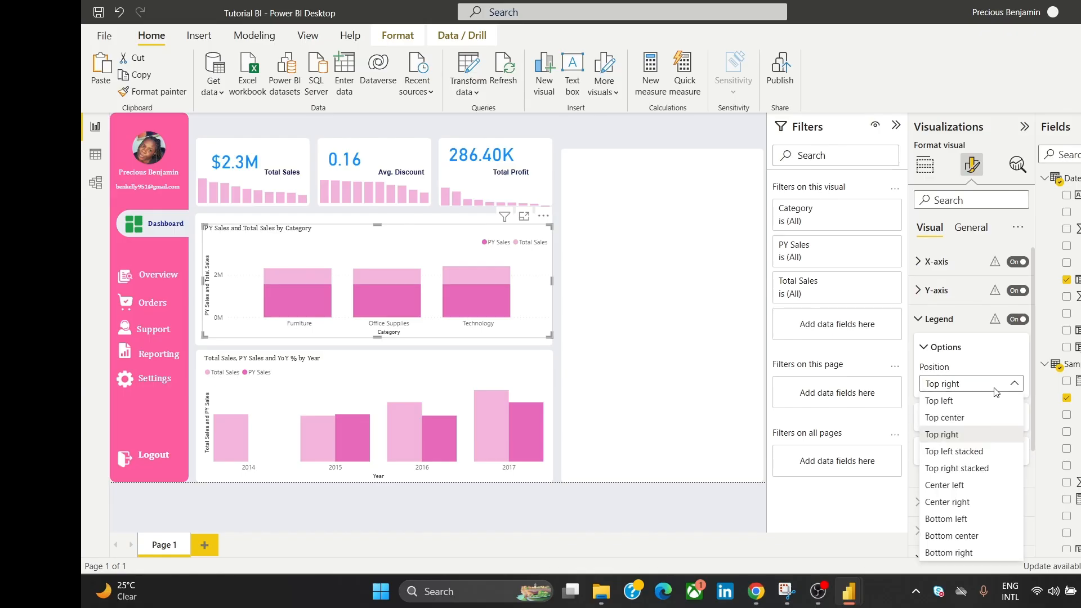
pyautogui.click(971, 418)
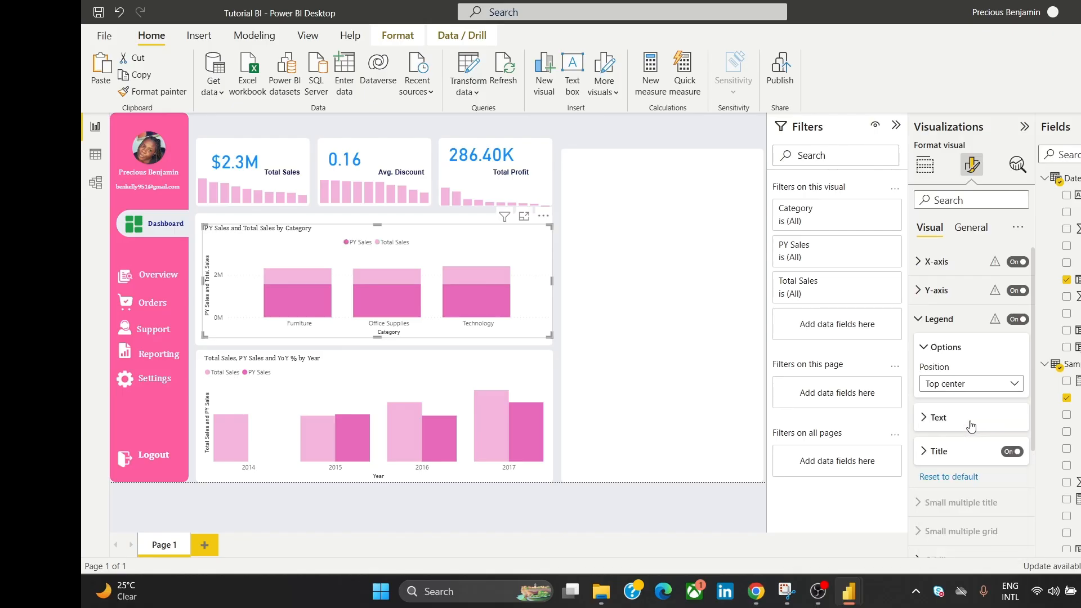
pyautogui.click(979, 388)
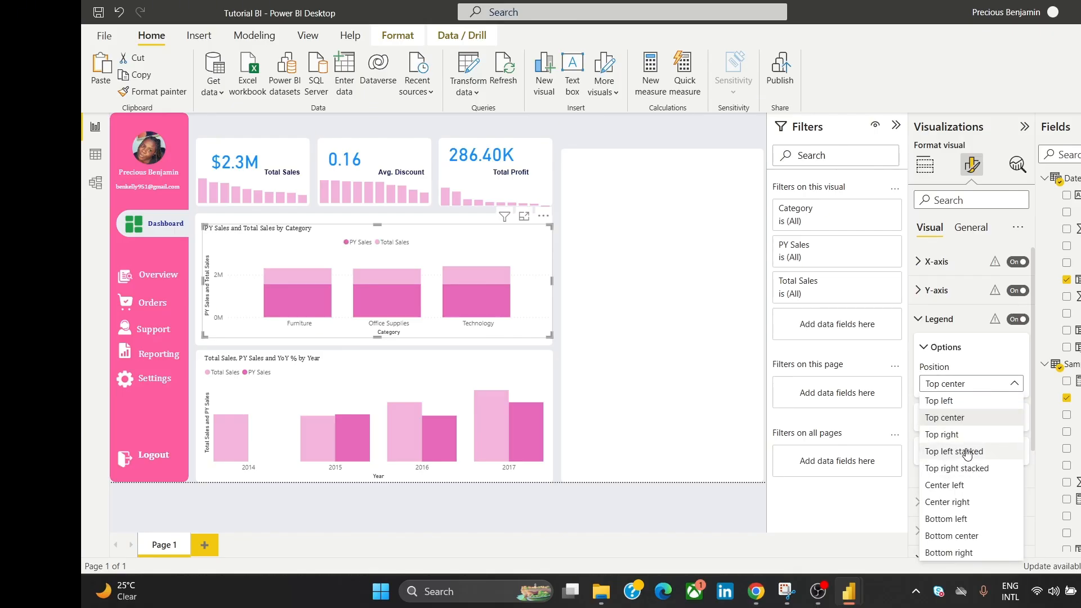
pyautogui.click(964, 434)
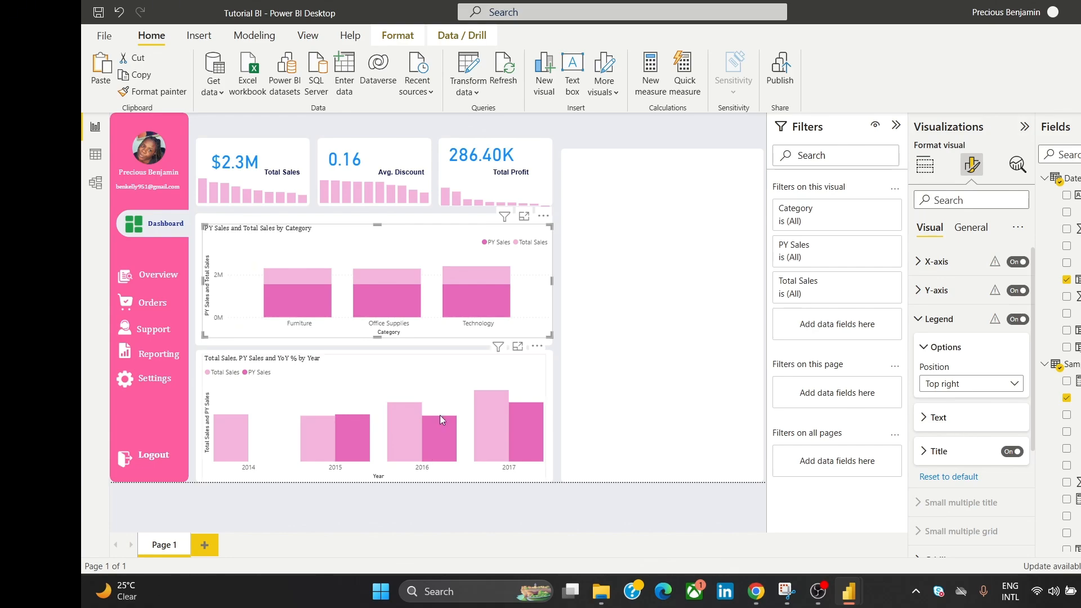
# Step: Move the yearly sales chart's legend to the top right as well
pyautogui.click(433, 388)
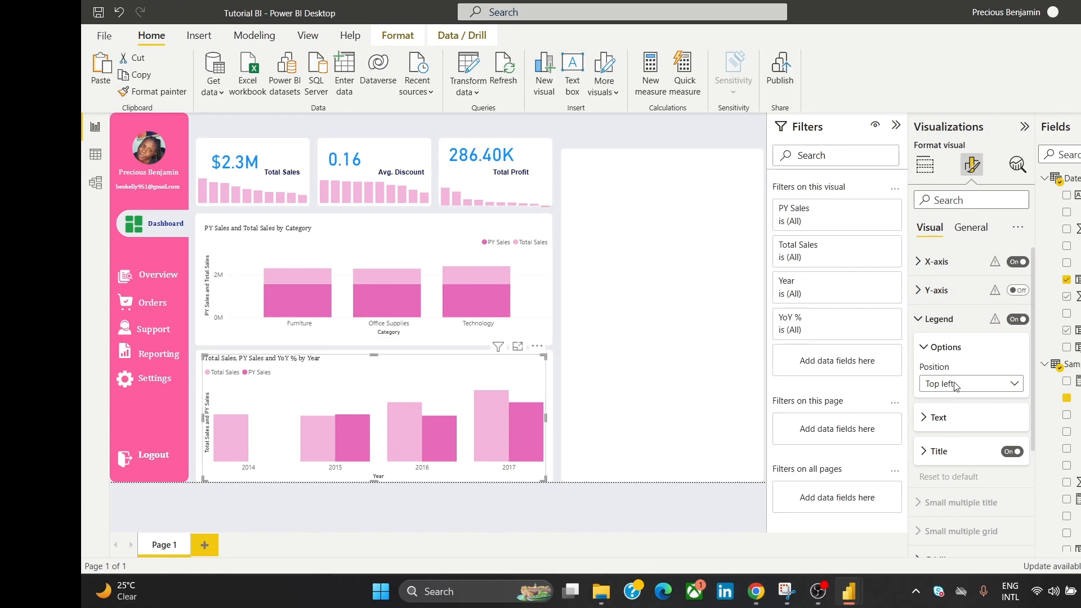
pyautogui.click(1005, 388)
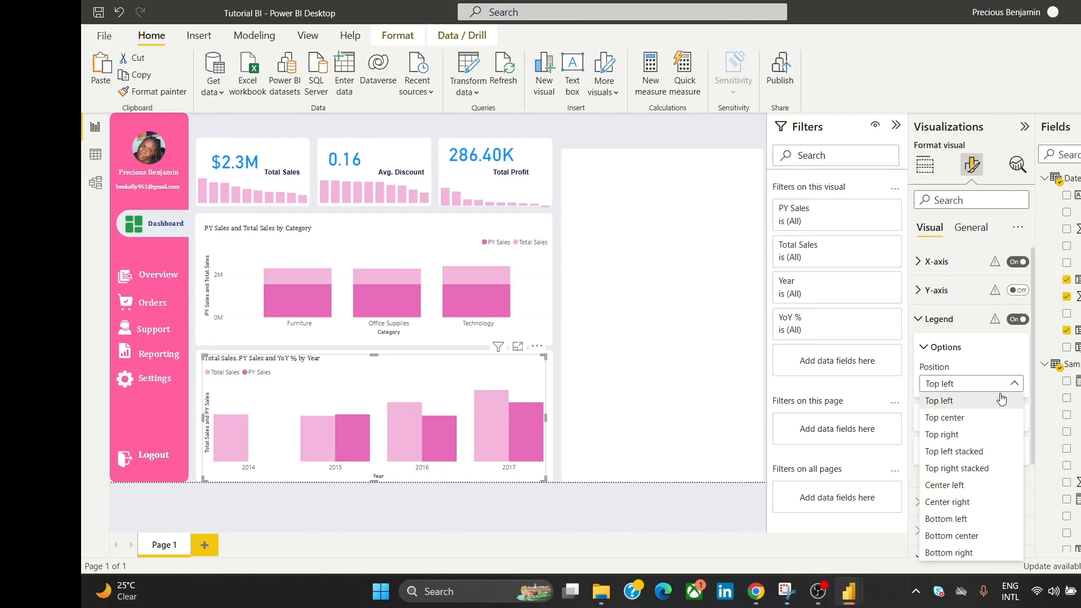
pyautogui.click(985, 436)
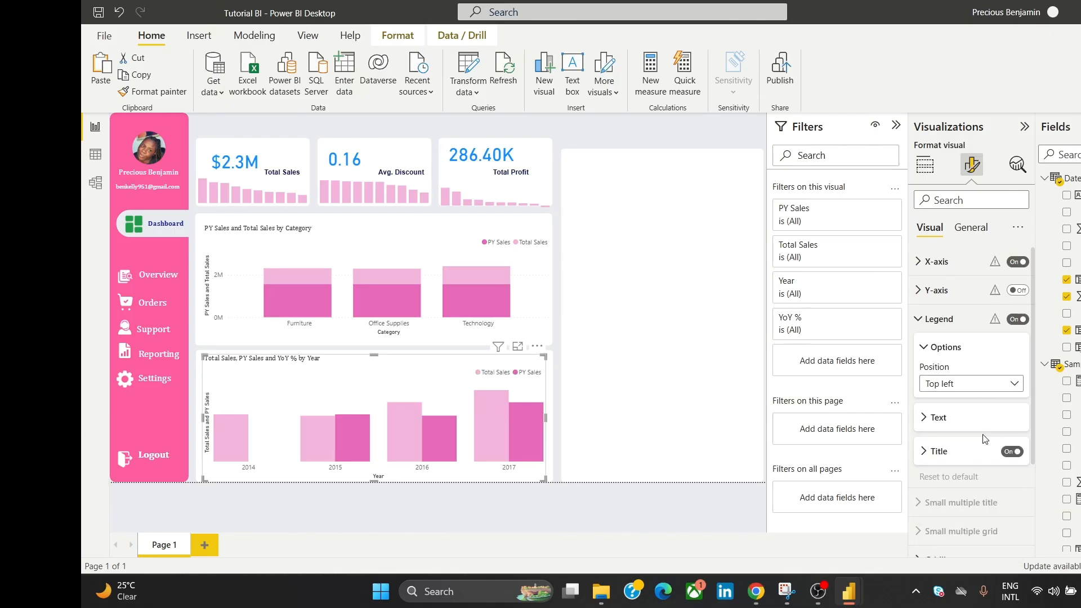
pyautogui.click(665, 149)
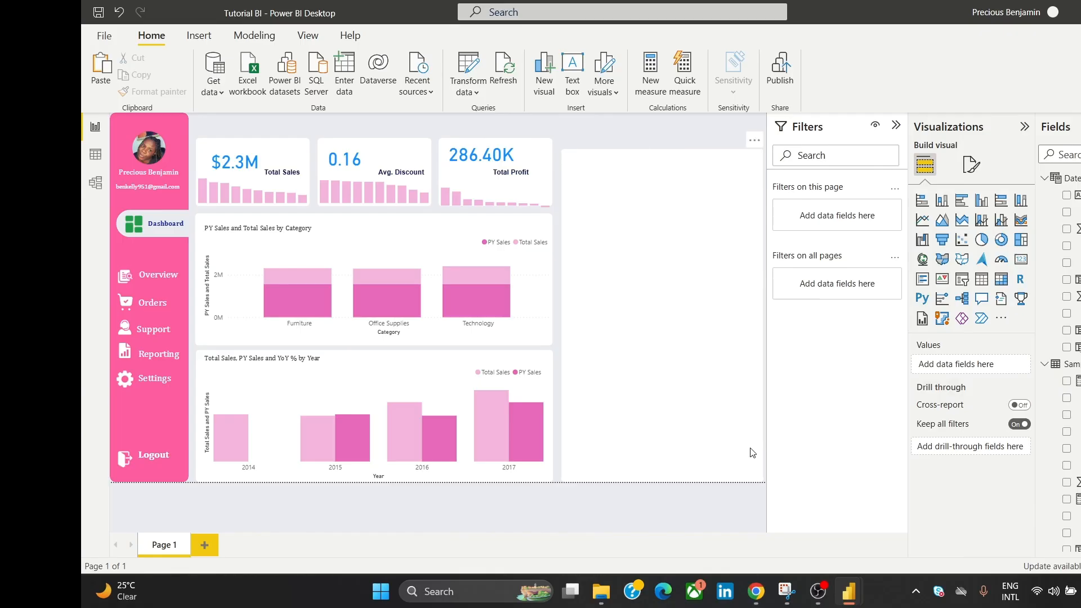
# Step: Add a shape map visual and size it to fill the empty right area
pyautogui.moveTo(756, 590)
pyautogui.click(965, 265)
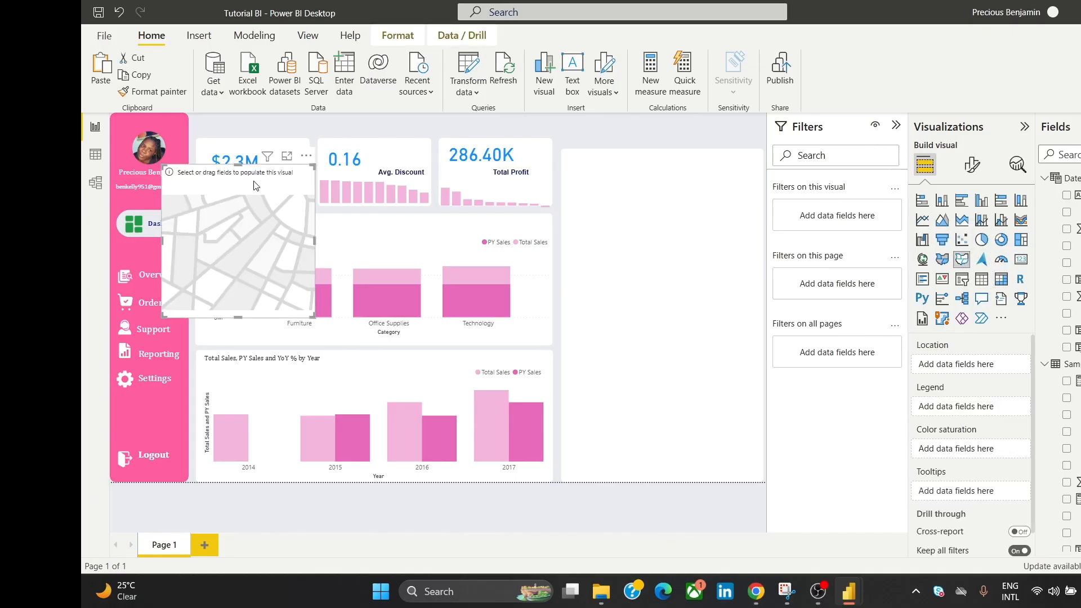
pyautogui.moveTo(174, 174); pyautogui.dragTo(571, 303)
pyautogui.moveTo(738, 469); pyautogui.dragTo(750, 483)
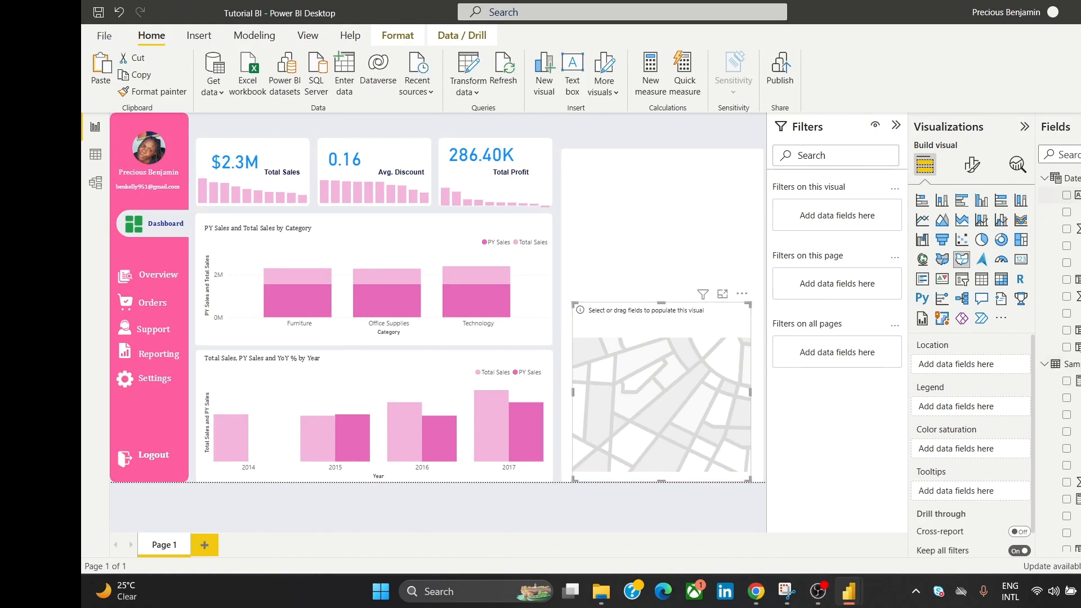
# Step: Replace Date with State as the map's location and shade states by Total Sales
pyautogui.moveTo(1073, 195); pyautogui.dragTo(994, 363)
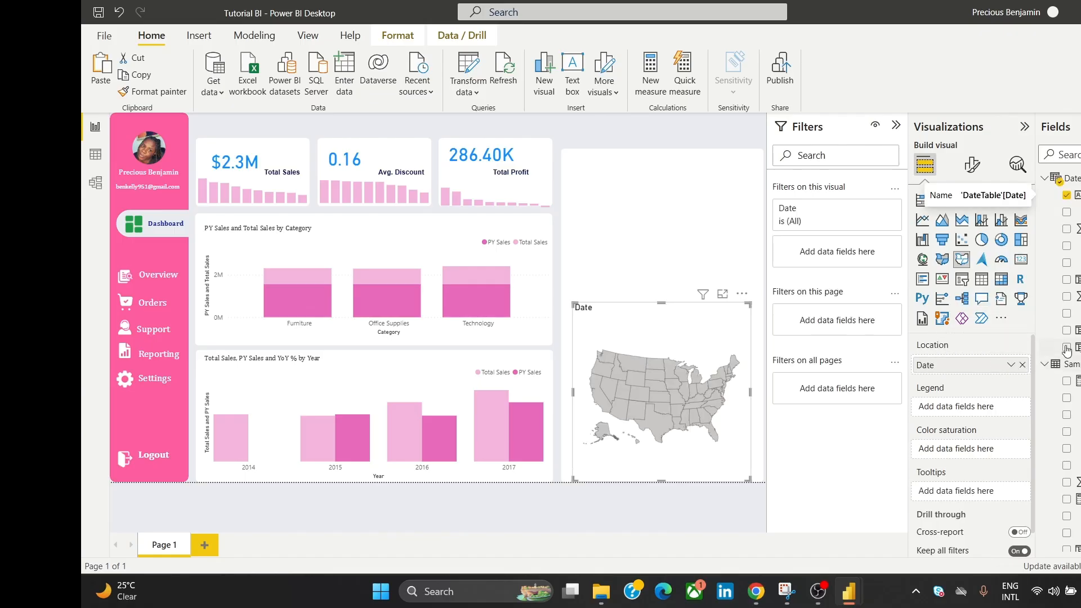
pyautogui.click(1023, 365)
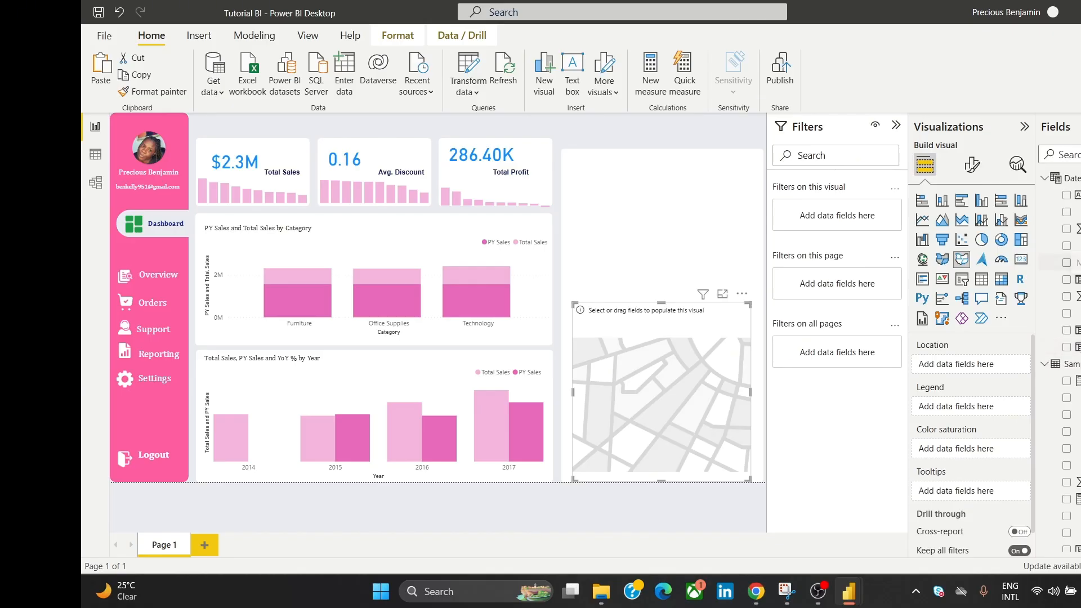
pyautogui.scroll(-5, 1064, 360)
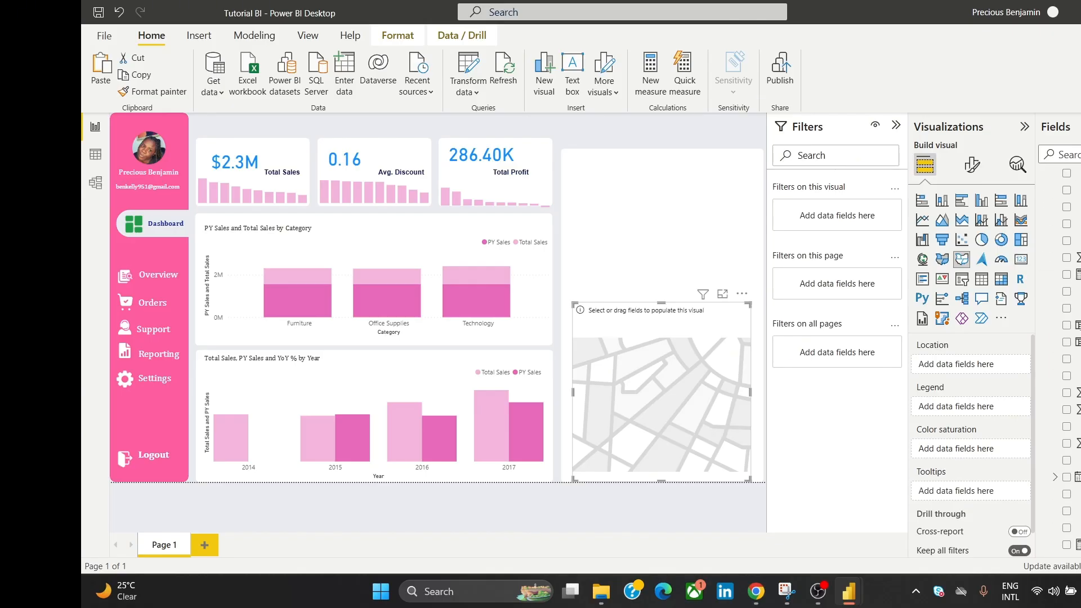
pyautogui.scroll(-2, 1064, 361)
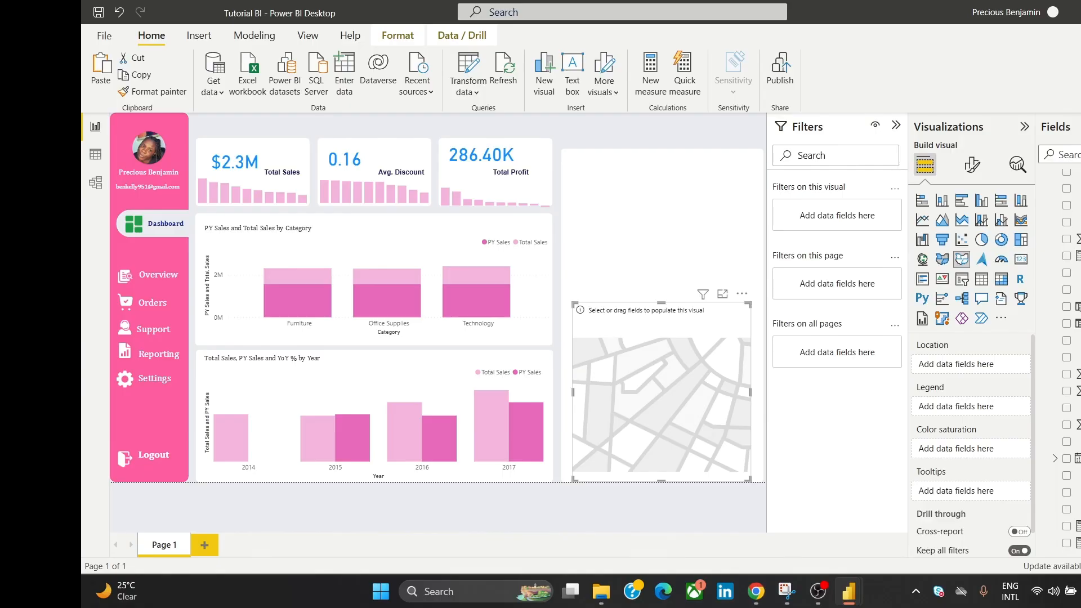
pyautogui.moveTo(1069, 491); pyautogui.dragTo(1012, 367)
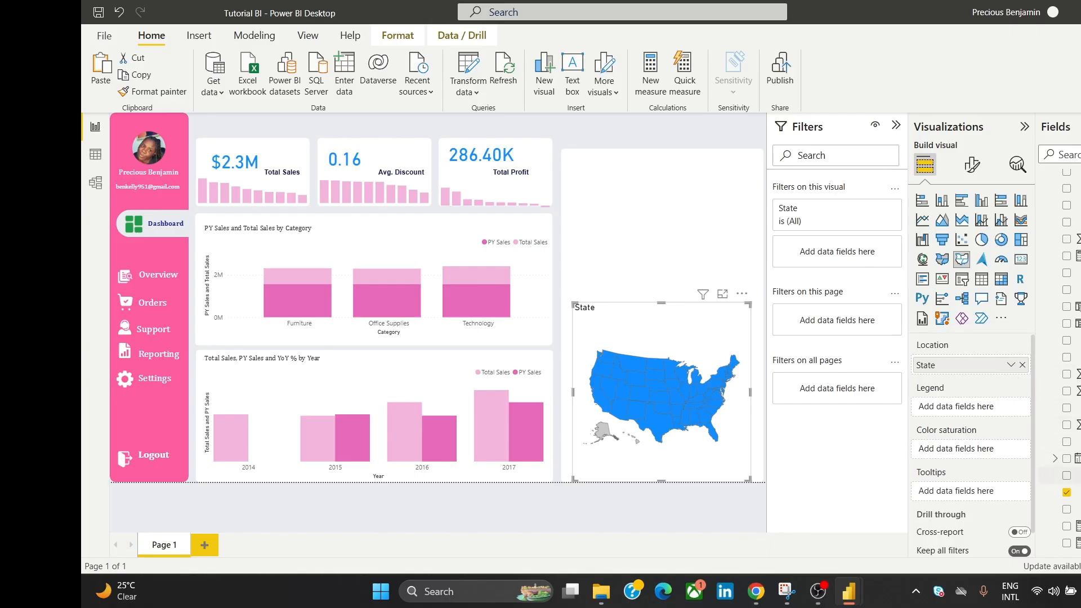
pyautogui.moveTo(1070, 542); pyautogui.dragTo(1004, 408)
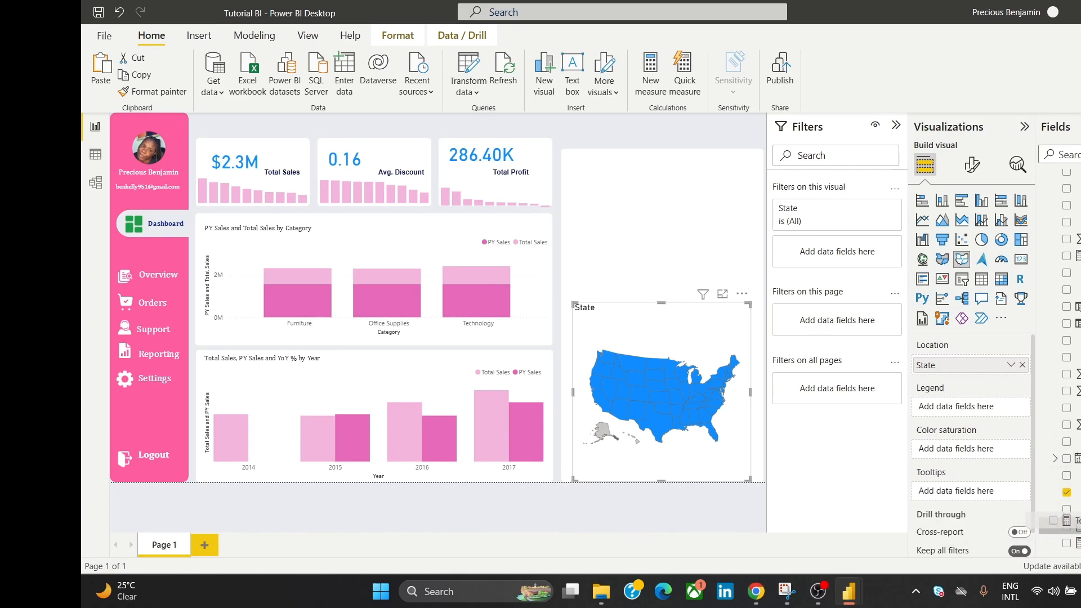
pyautogui.moveTo(1069, 542); pyautogui.dragTo(991, 451)
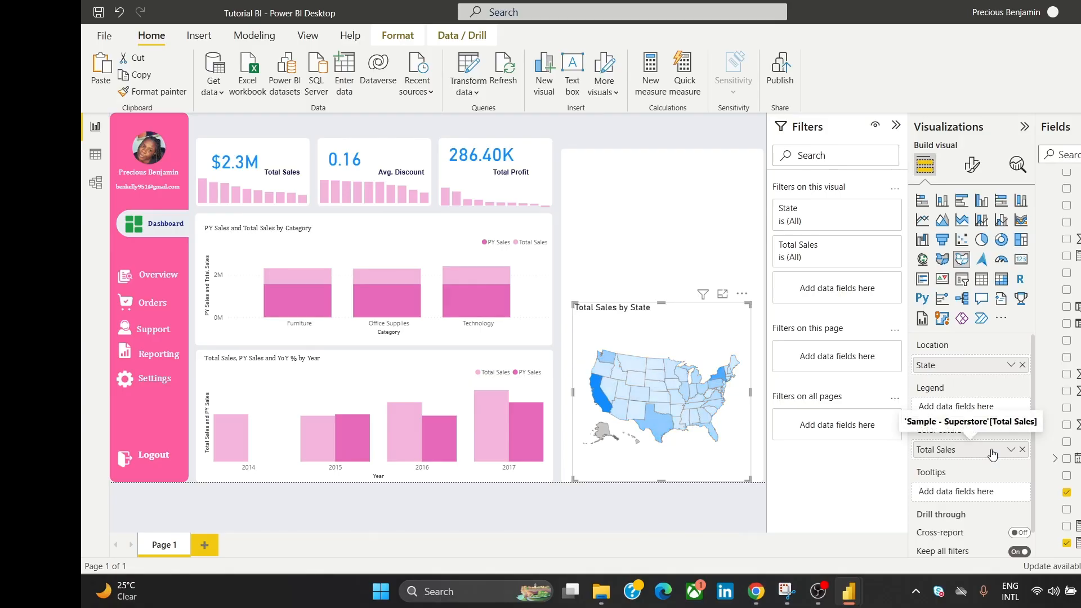
# Step: Set the map's minimum fill color to pink
pyautogui.click(972, 166)
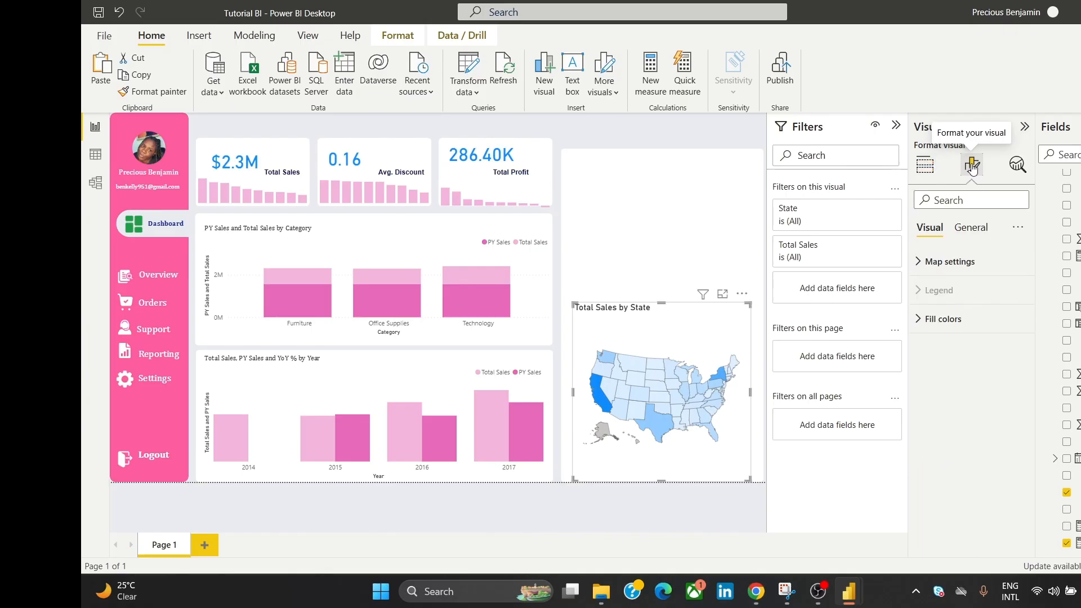
pyautogui.click(970, 321)
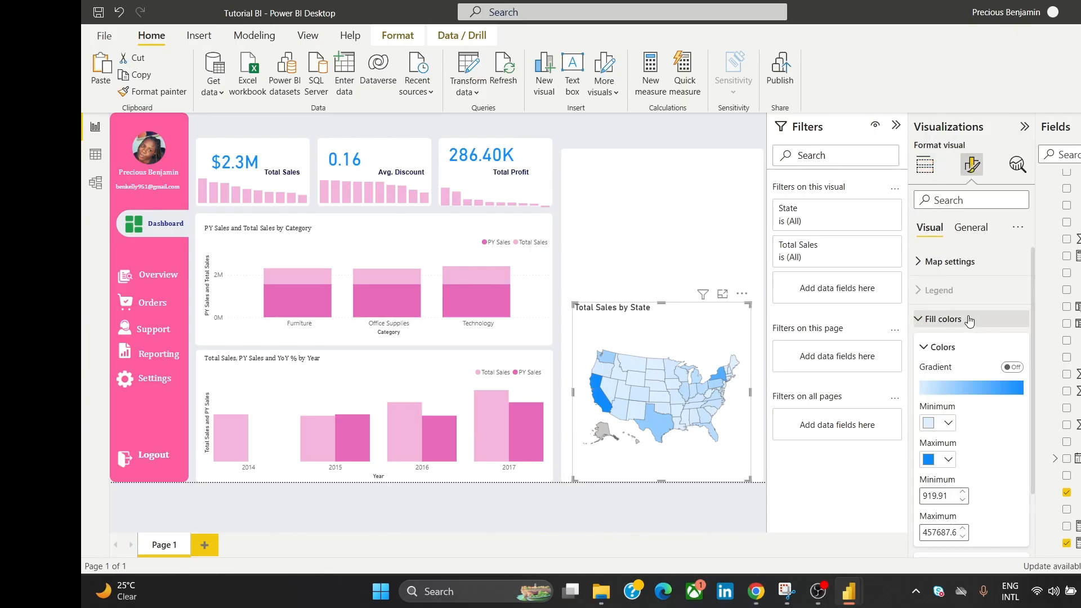
pyautogui.click(930, 427)
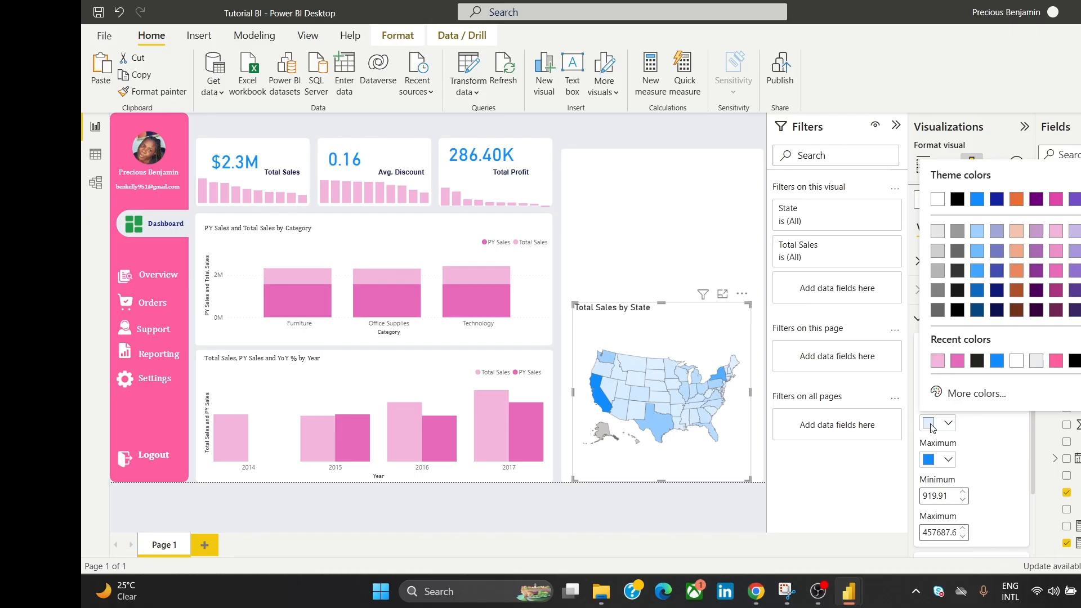
pyautogui.click(957, 361)
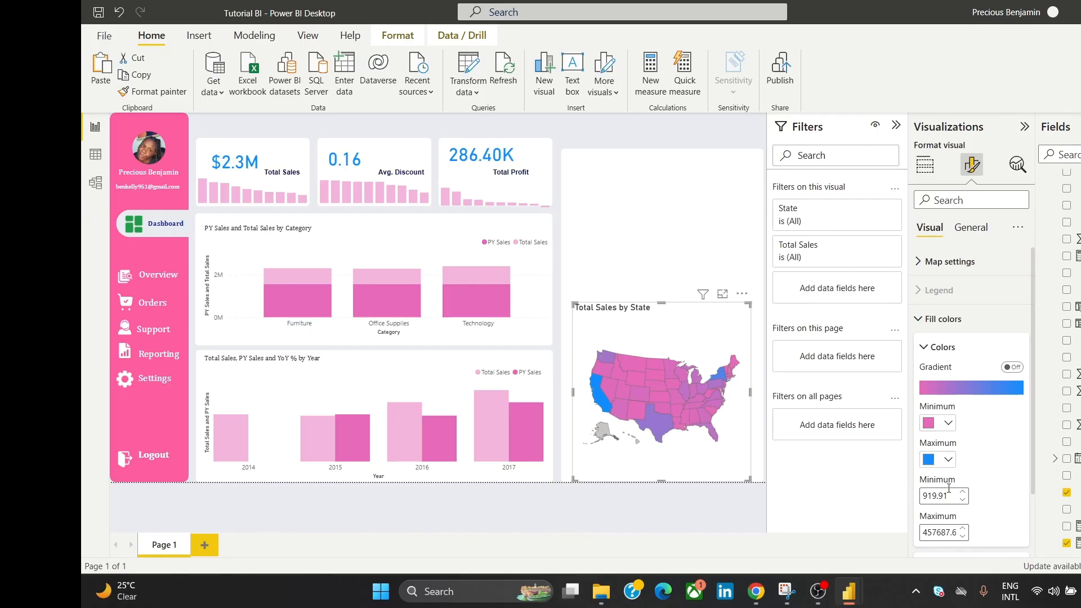
# Step: Set the map's maximum fill color to a custom green shade
pyautogui.click(928, 461)
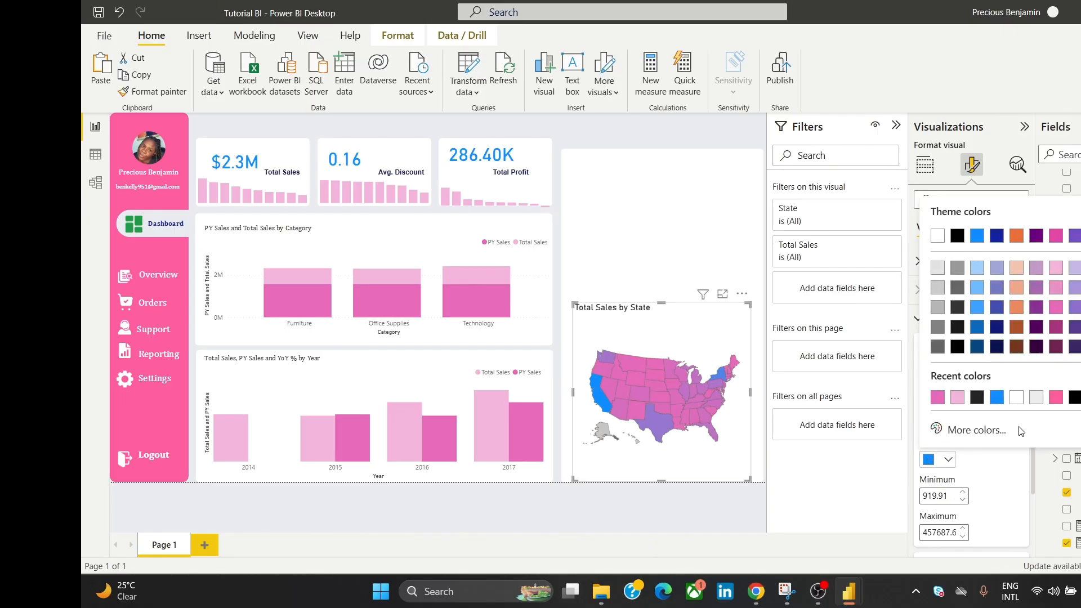
pyautogui.click(984, 433)
pyautogui.click(998, 380)
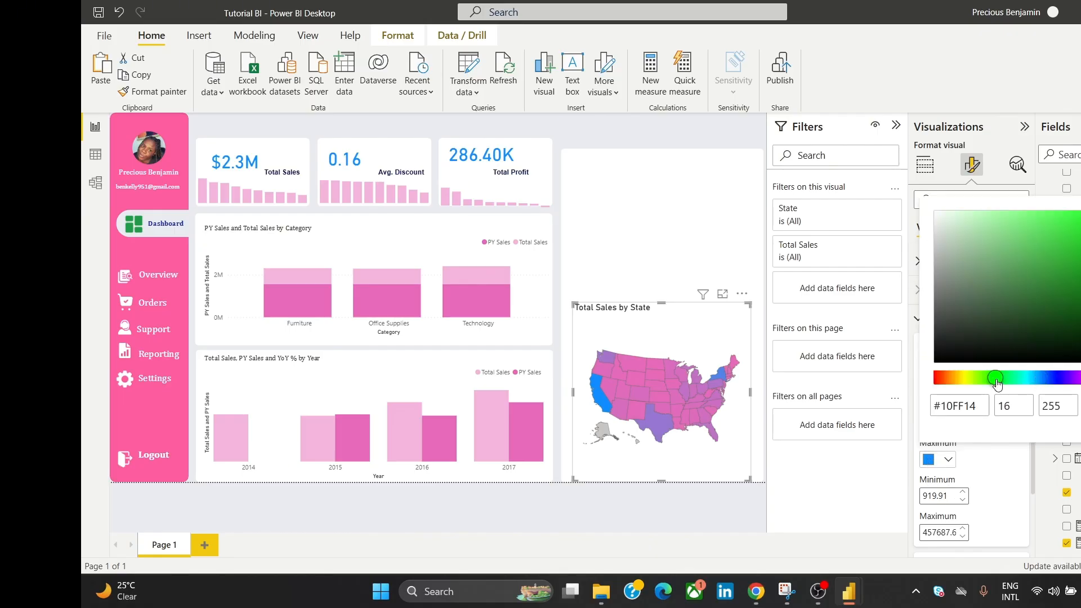
pyautogui.click(1048, 224)
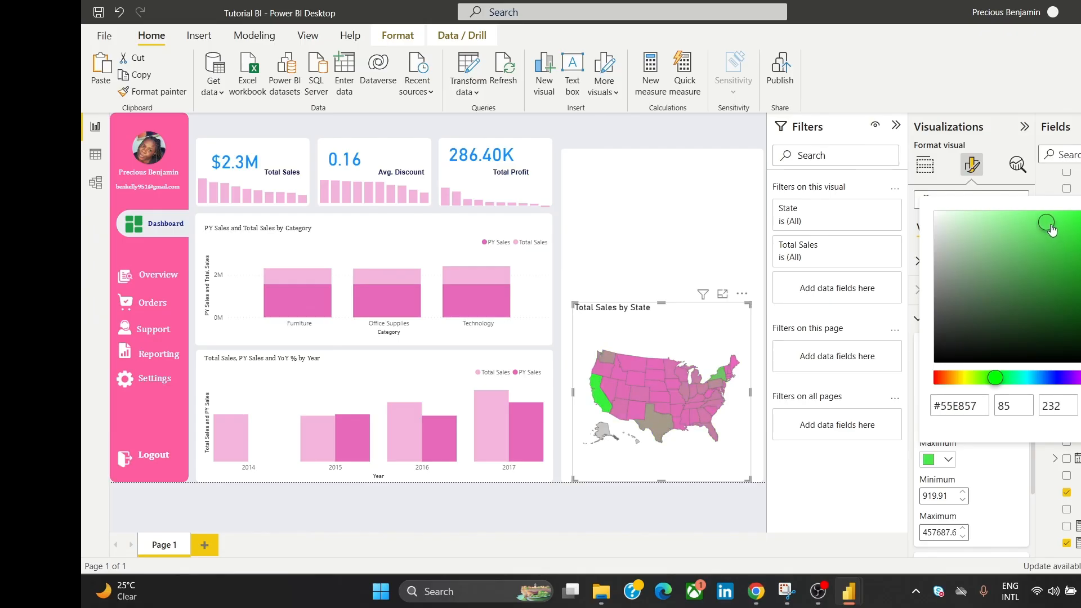
pyautogui.moveTo(1051, 228); pyautogui.dragTo(1028, 267)
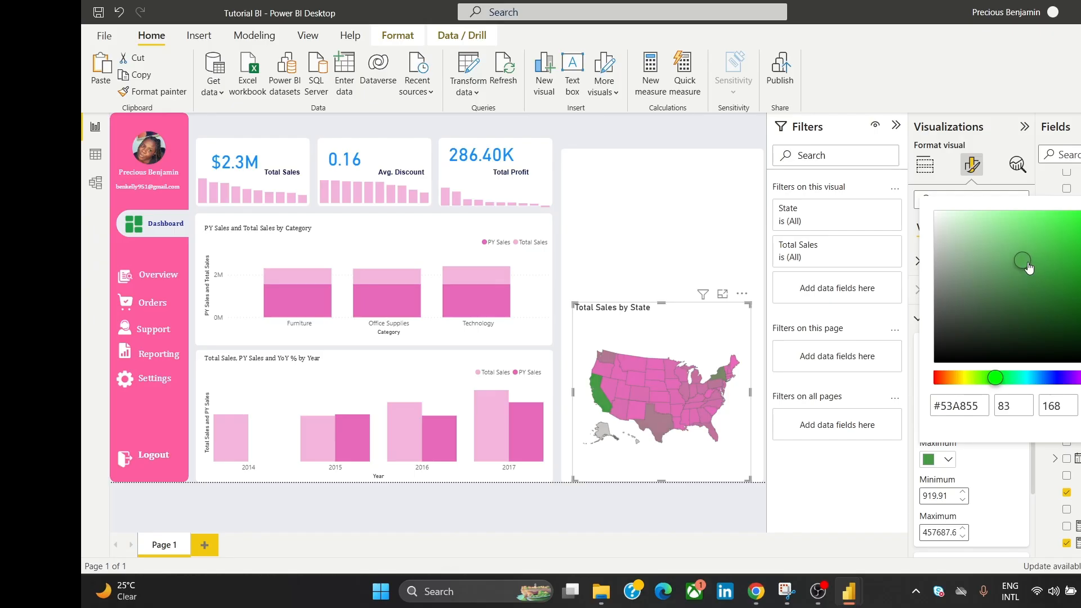
pyautogui.click(697, 139)
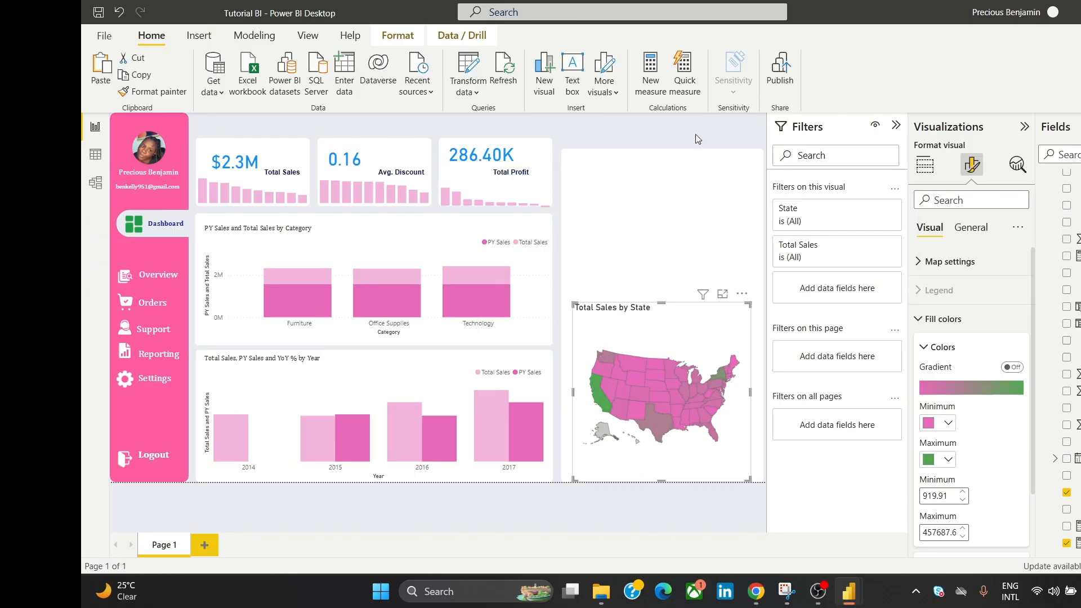
pyautogui.click(704, 137)
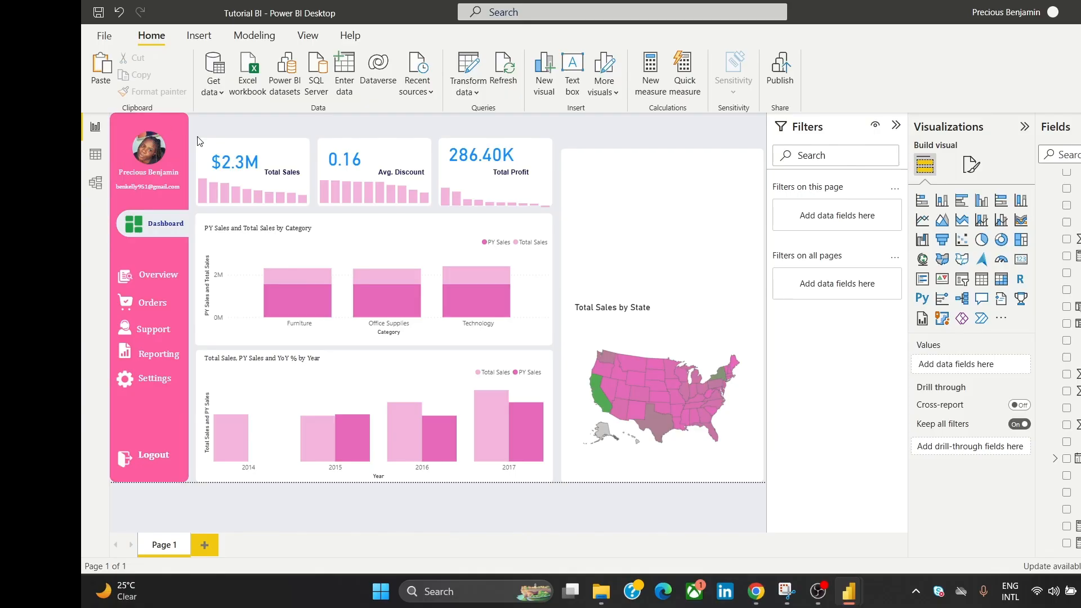
# Step: Copy the pink sidebar's fill hex code #FE5D9F
pyautogui.click(179, 147)
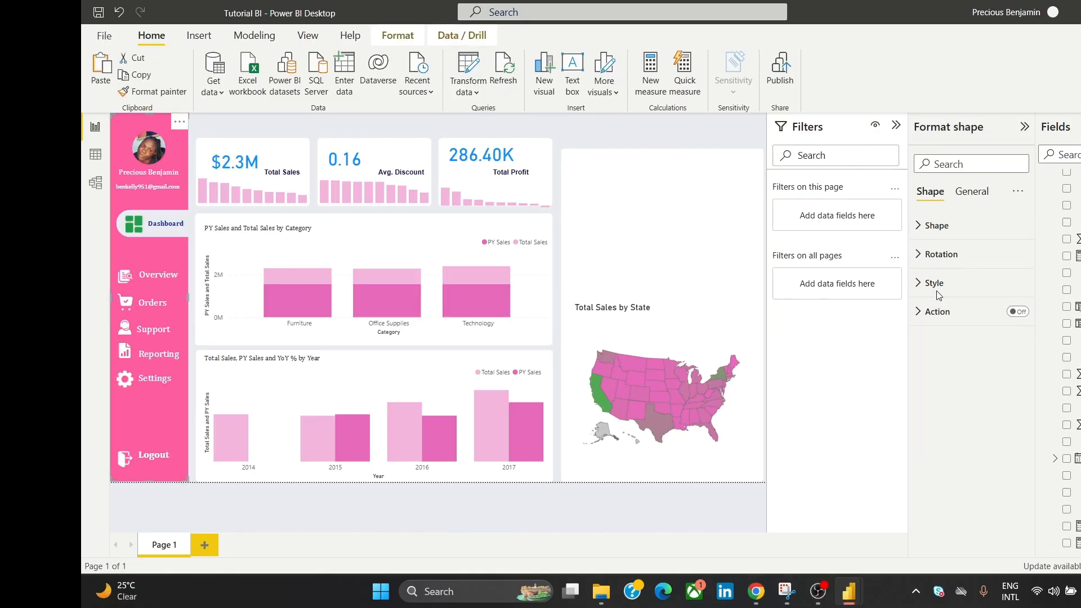
pyautogui.click(951, 282)
pyautogui.click(936, 347)
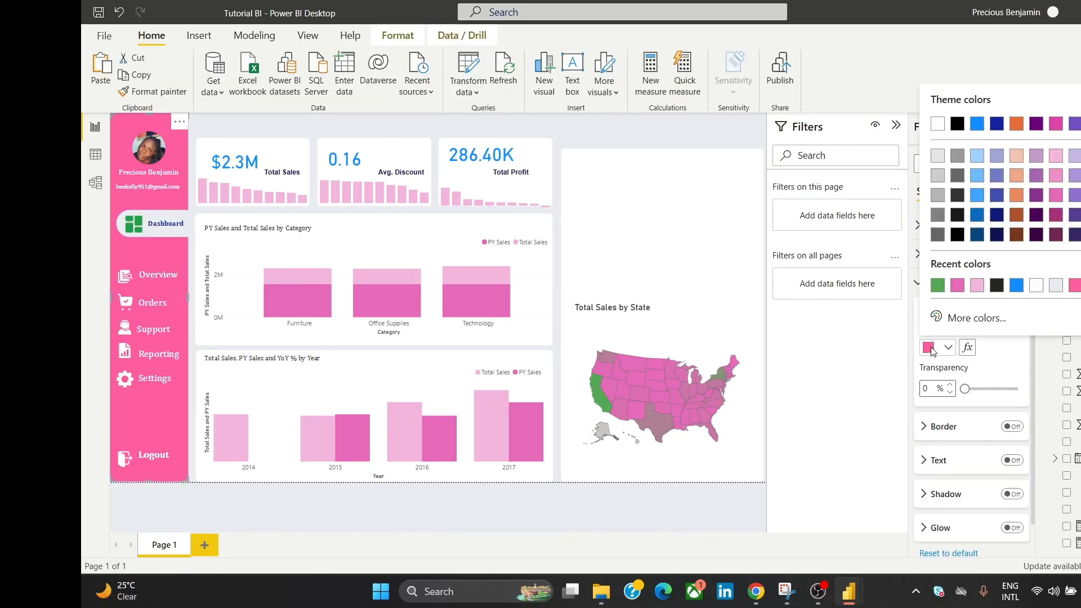
pyautogui.click(979, 319)
pyautogui.click(967, 288)
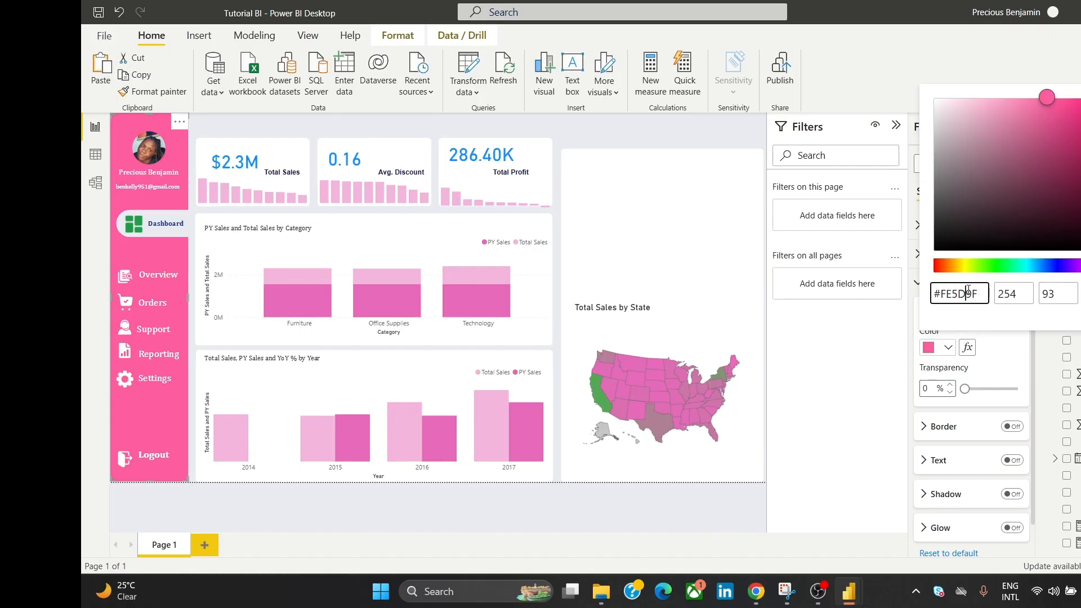
pyautogui.doubleClick(965, 291)
pyautogui.hotkey('ctrl', 'c')
pyautogui.click(703, 383)
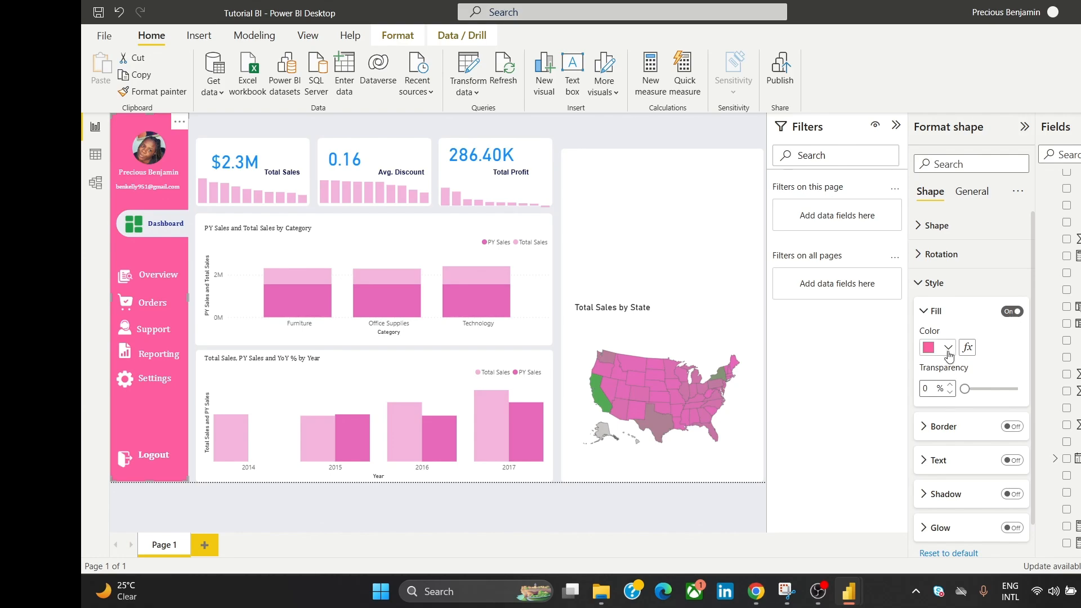
pyautogui.click(979, 193)
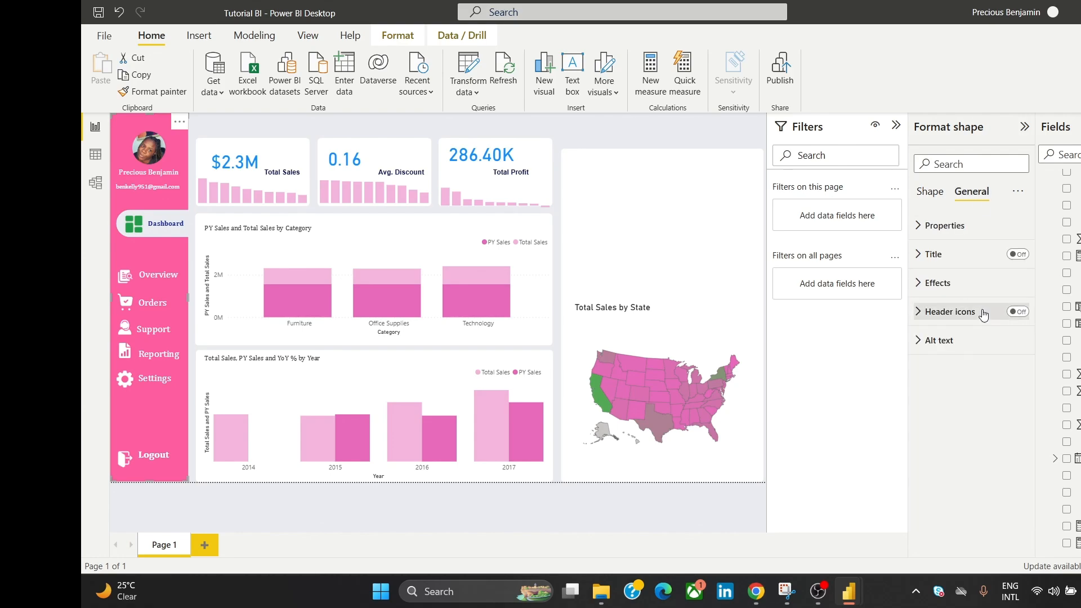
pyautogui.click(930, 192)
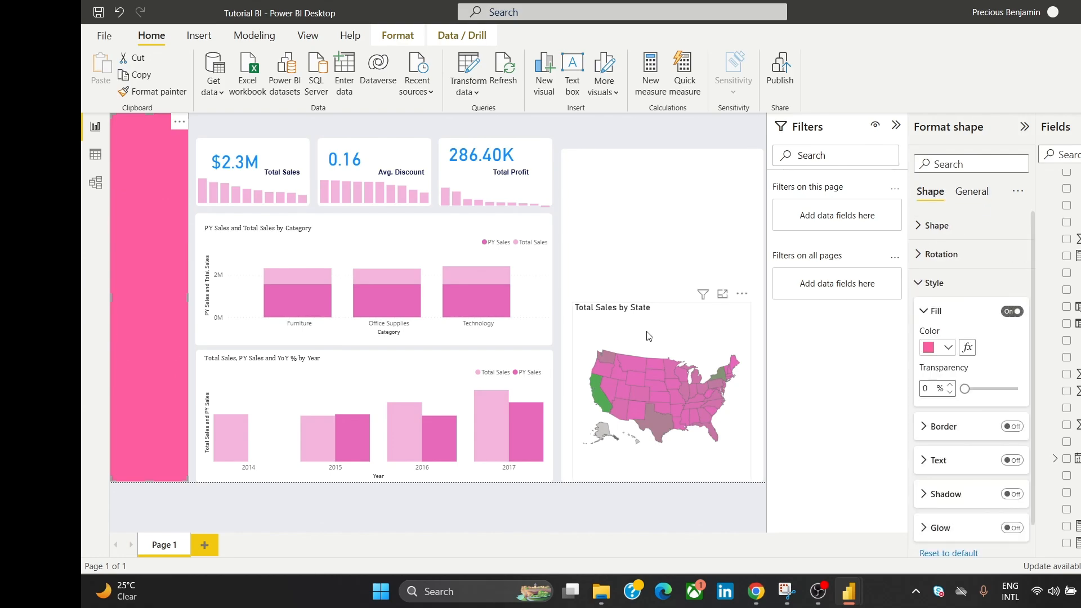
# Step: Paste #FE5D9F as the Total Sales by State map's minimum fill color
pyautogui.click(649, 337)
pyautogui.click(960, 319)
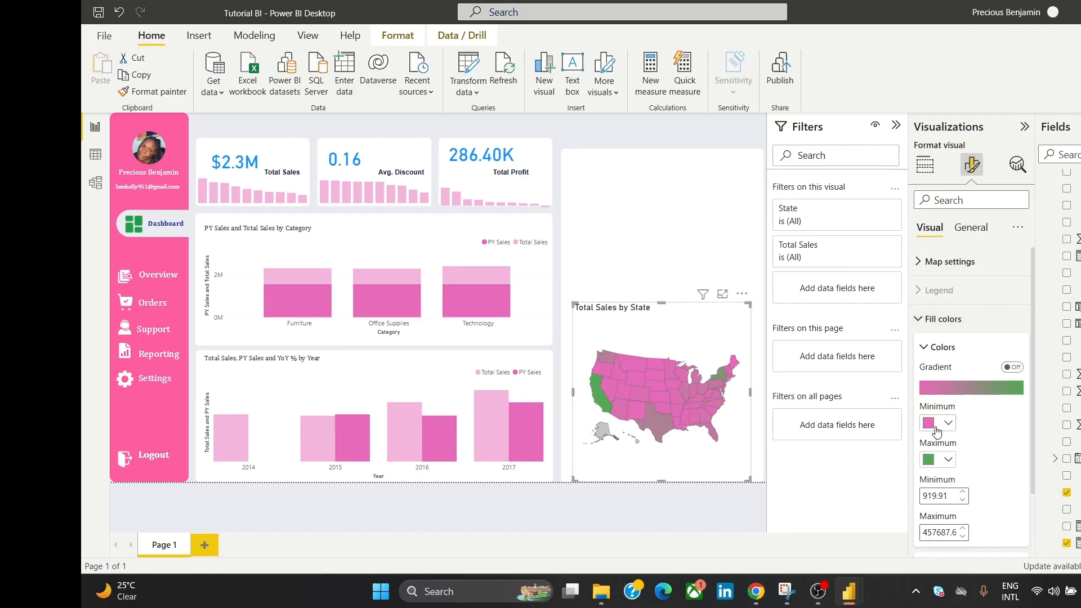
pyautogui.click(937, 426)
pyautogui.click(966, 394)
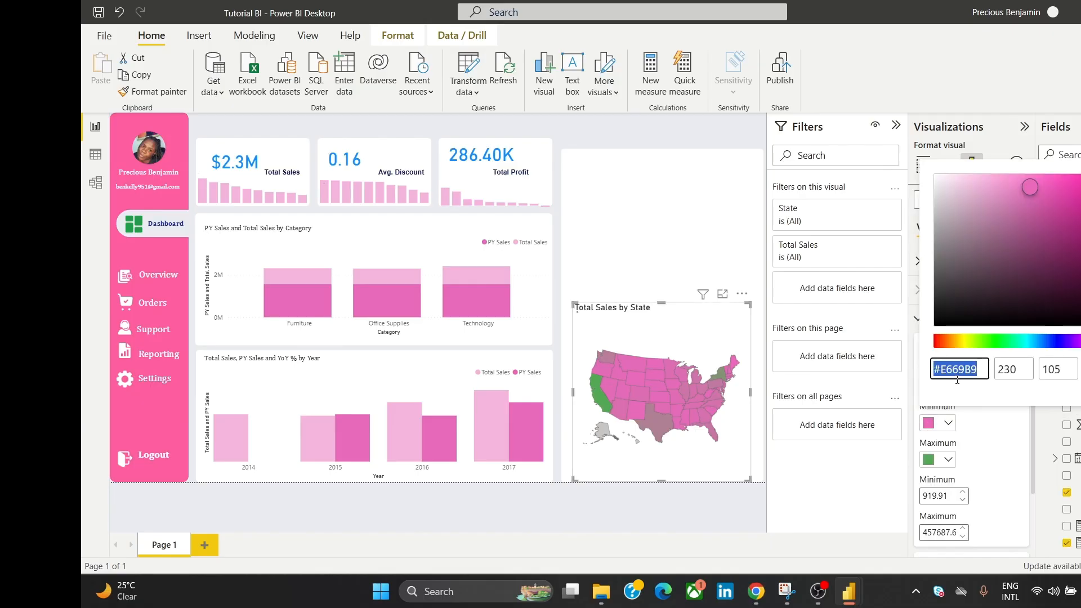
pyautogui.hotkey('ctrl', 'v')
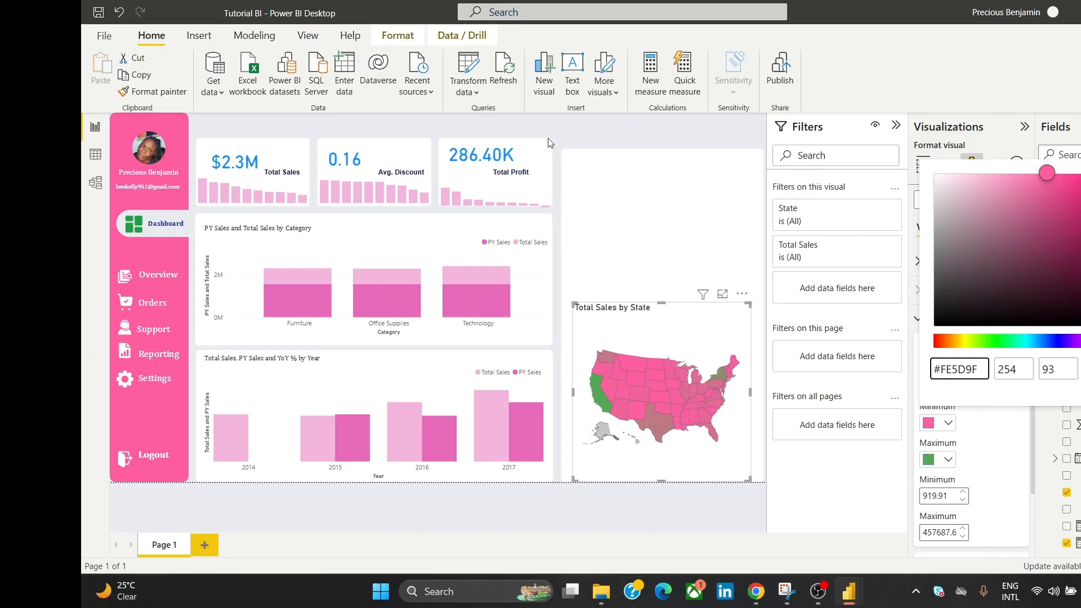
pyautogui.click(564, 128)
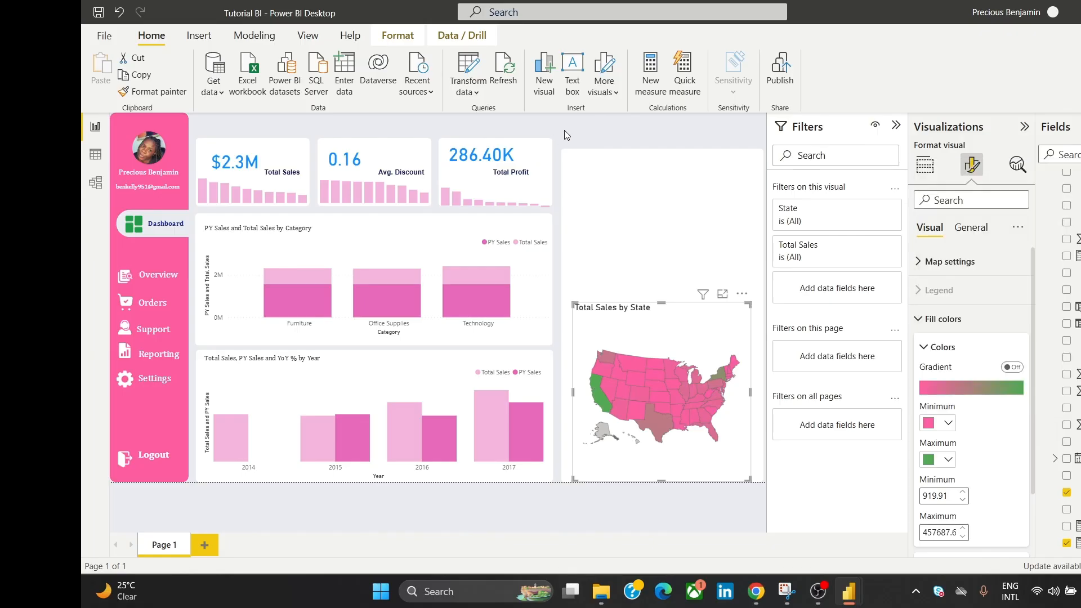
pyautogui.click(564, 130)
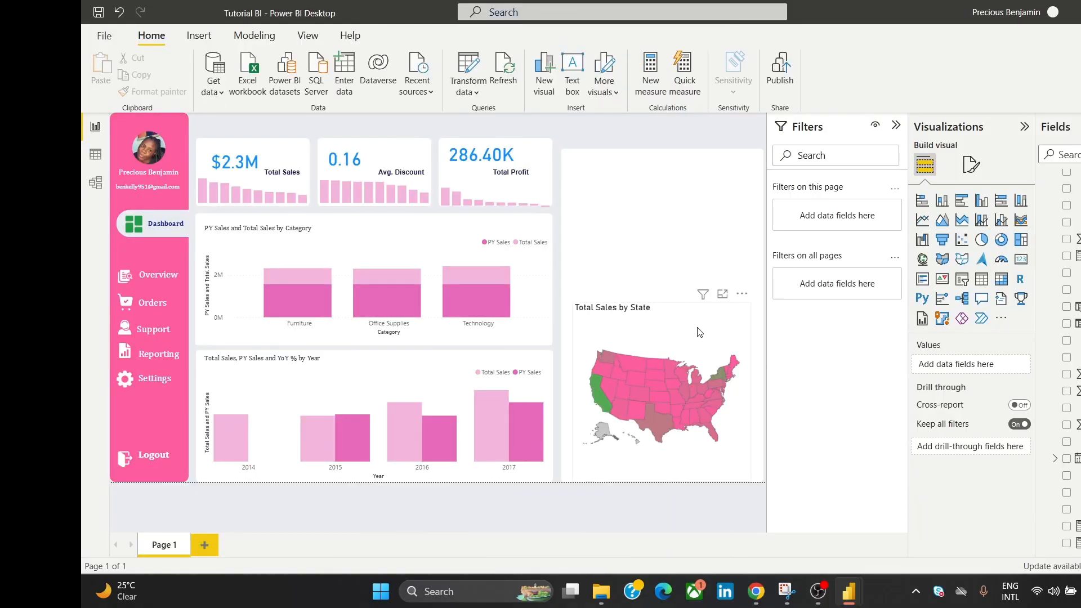
# Step: Set the Total Sales by State map title to Cambria size 10 and nudge the map's top edge lower
pyautogui.click(721, 319)
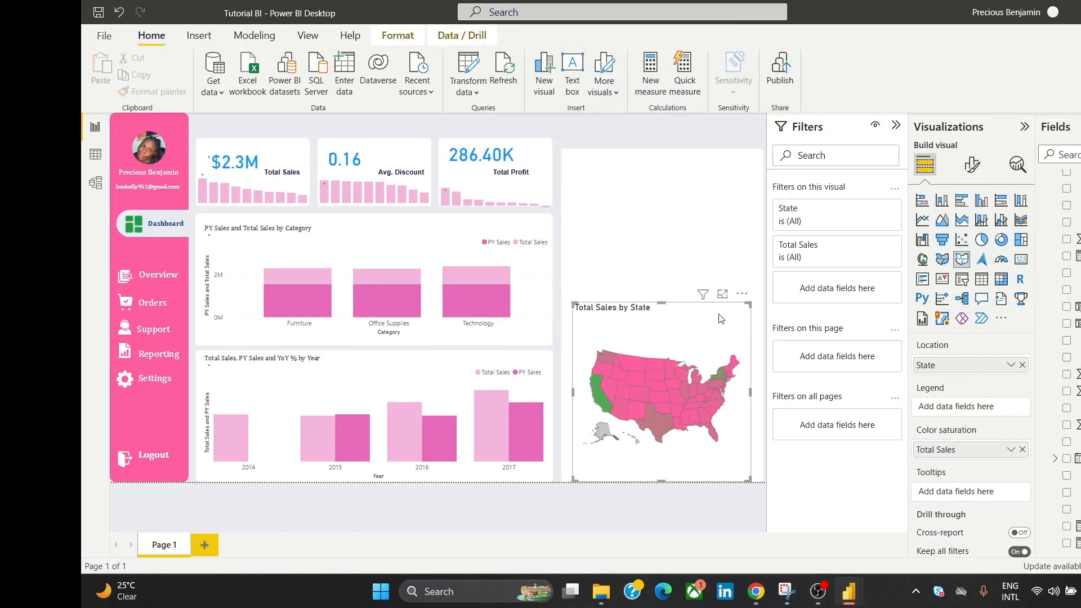
pyautogui.click(974, 169)
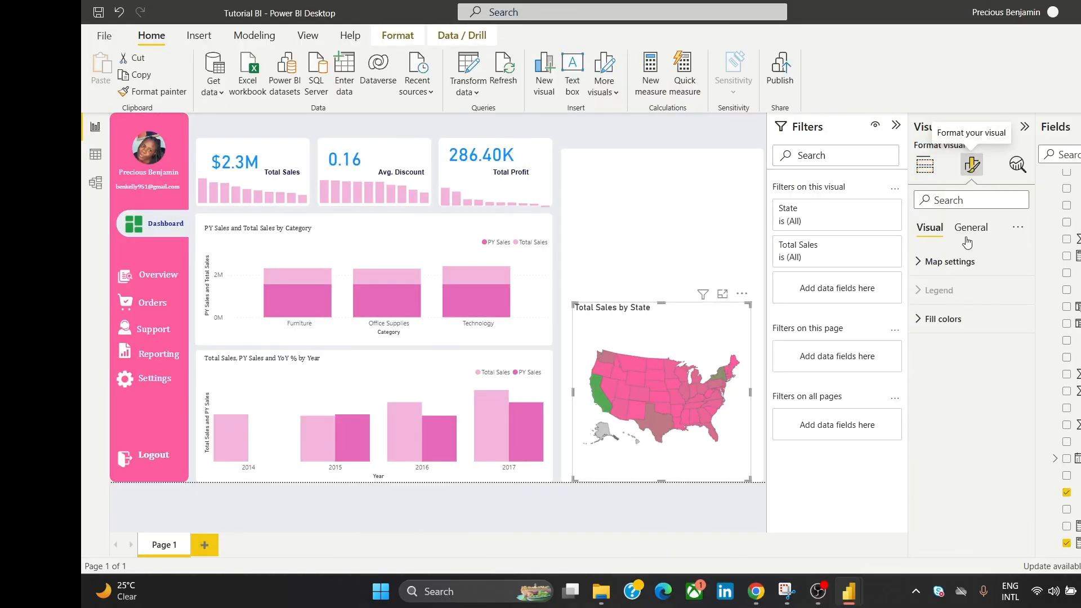
pyautogui.click(970, 228)
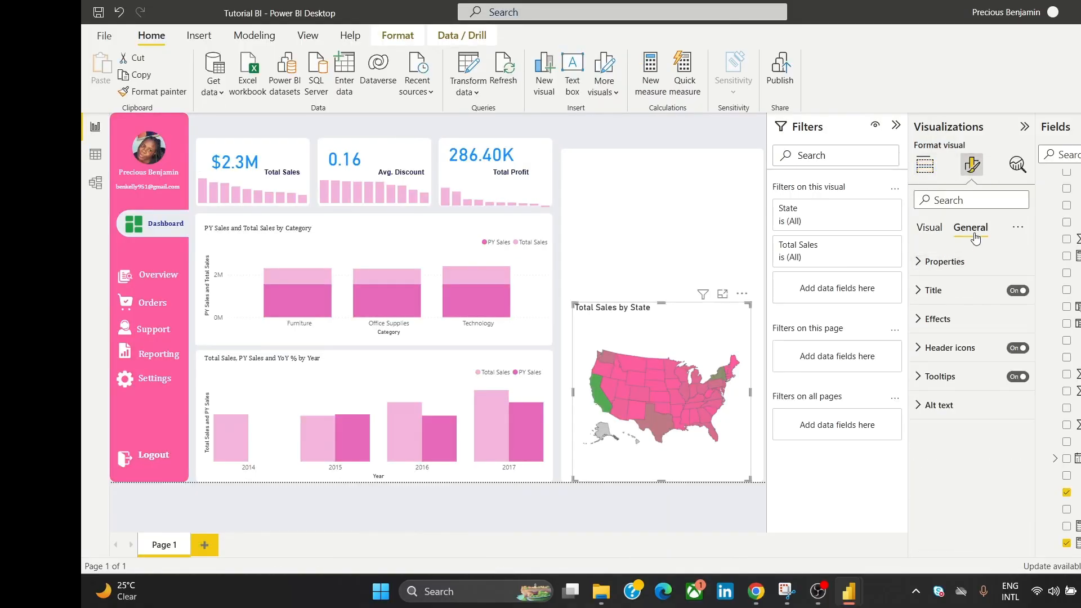
pyautogui.click(966, 297)
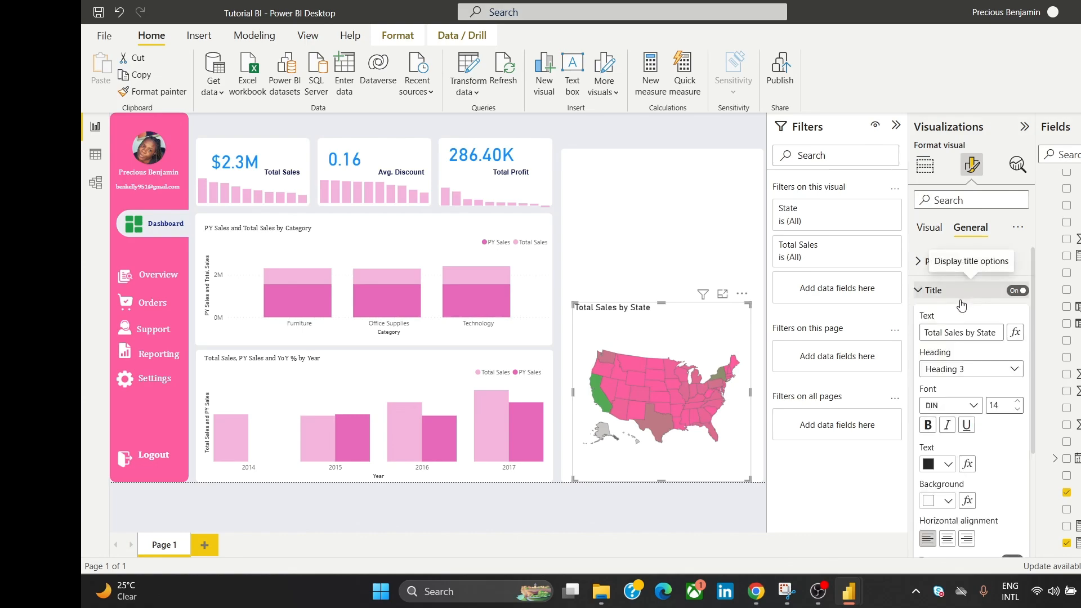
pyautogui.click(970, 408)
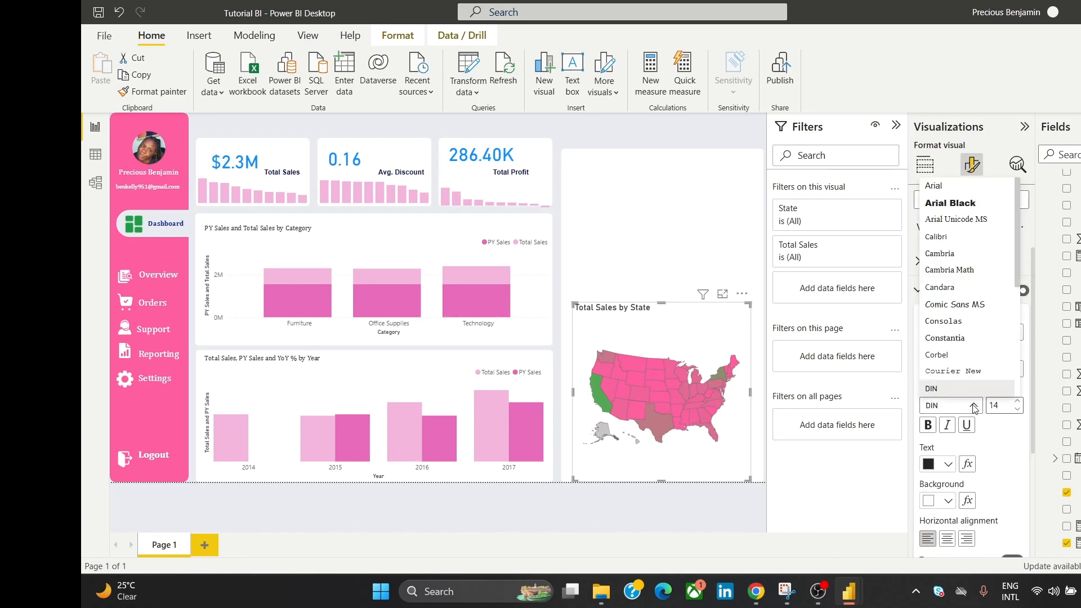
pyautogui.click(974, 255)
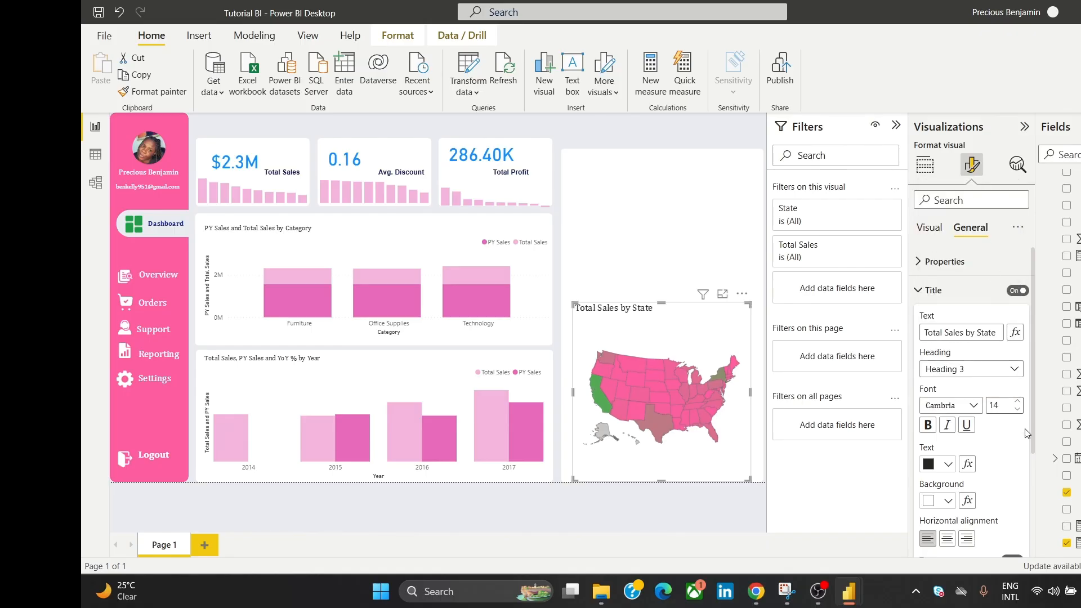
pyautogui.click(1017, 410)
pyautogui.click(1017, 410)
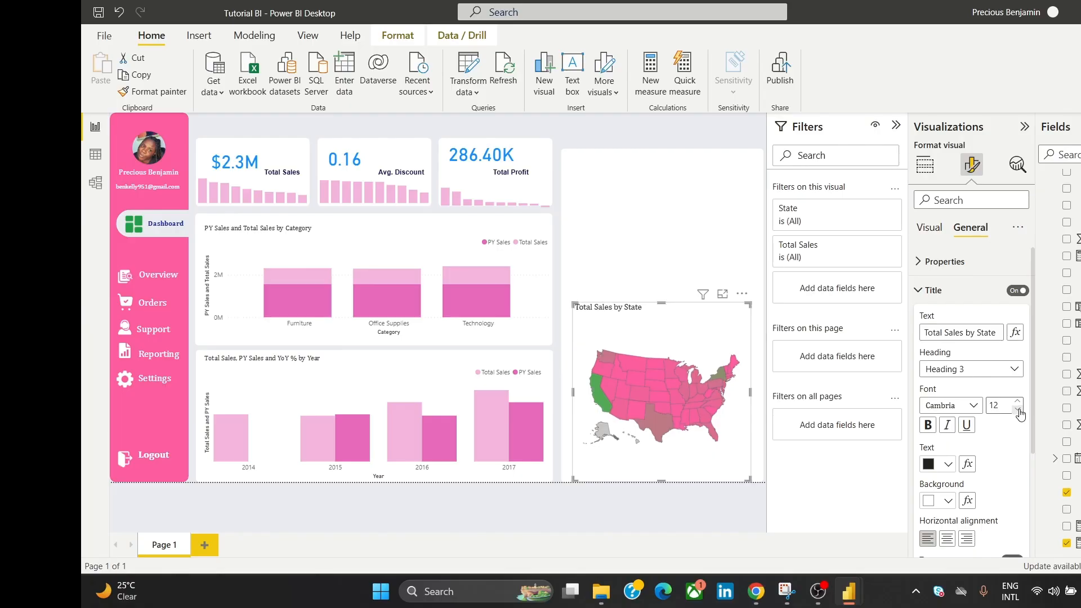
pyautogui.click(1017, 410)
pyautogui.click(1017, 409)
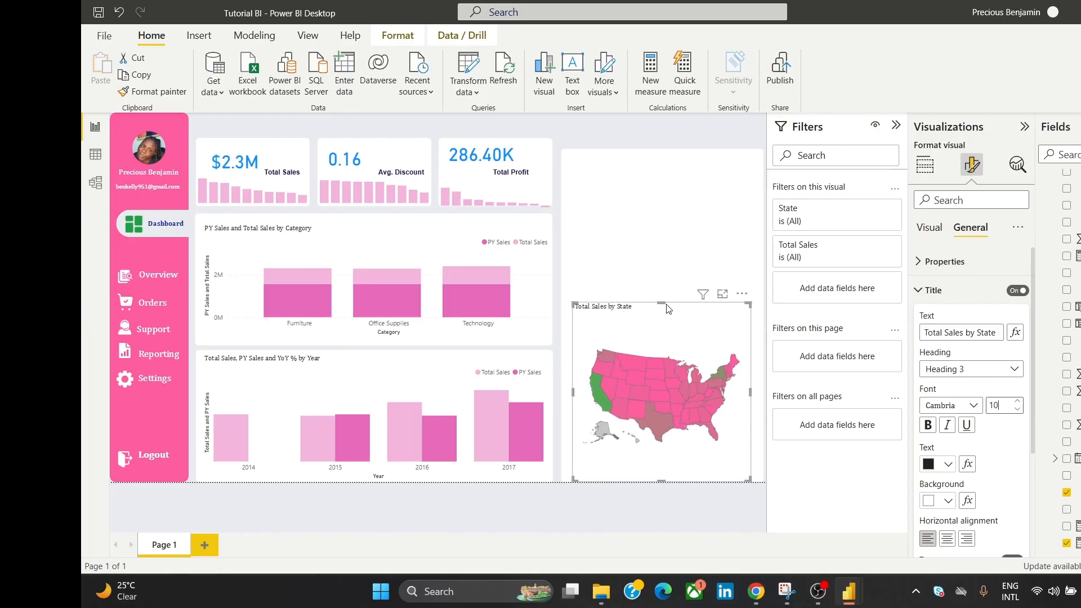
pyautogui.moveTo(661, 304); pyautogui.dragTo(664, 311)
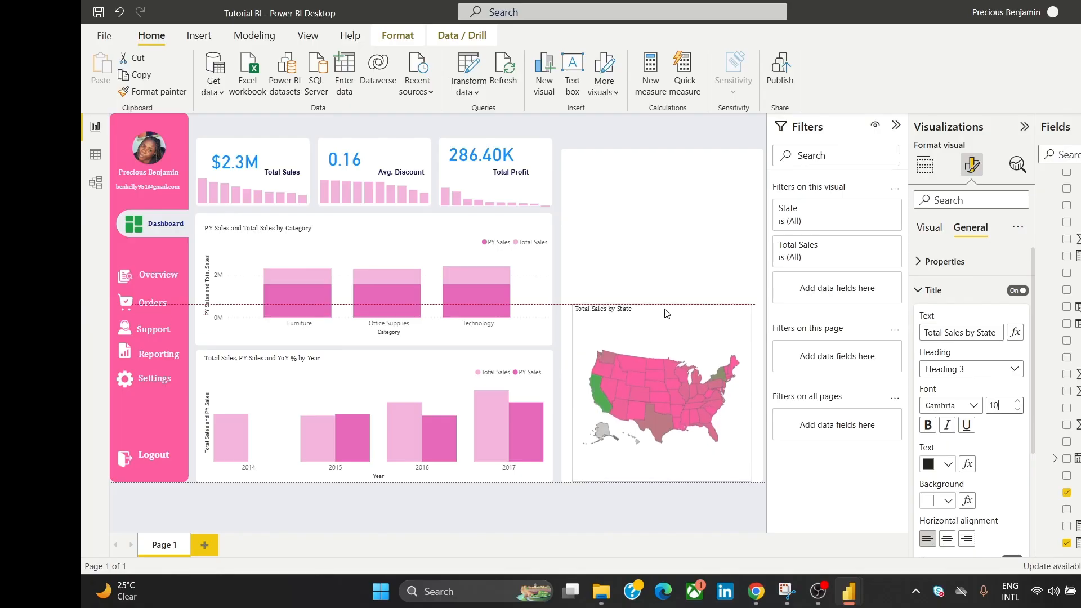
pyautogui.click(673, 126)
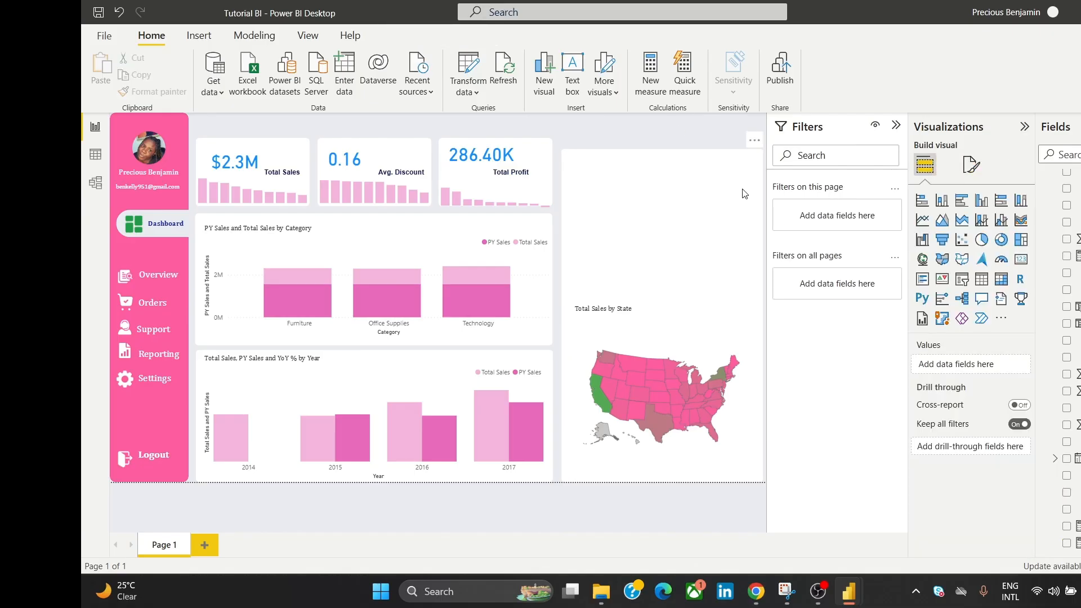
pyautogui.moveTo(757, 591)
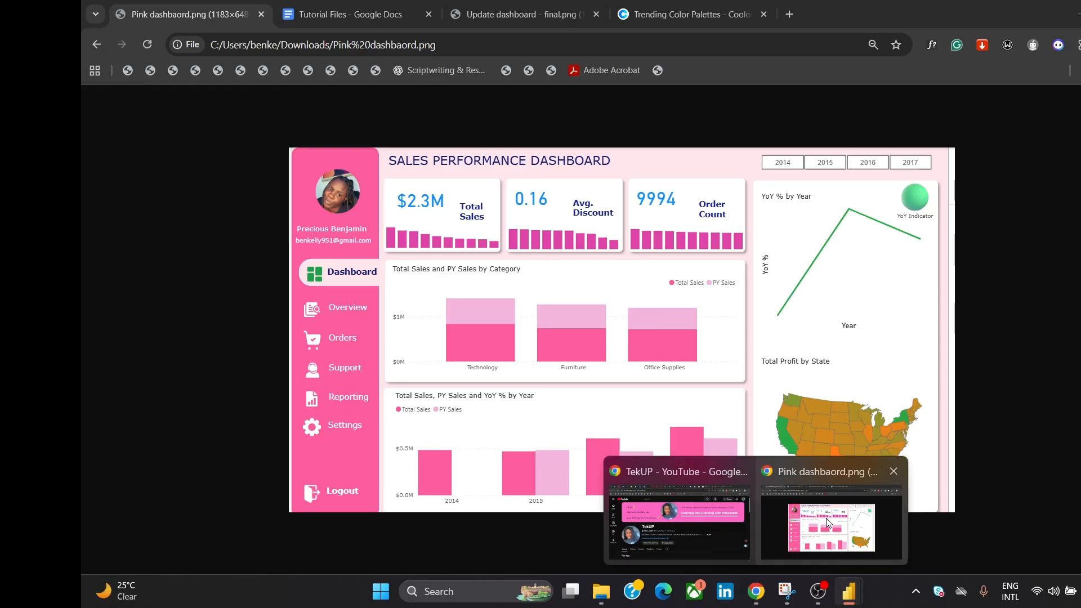
pyautogui.click(826, 518)
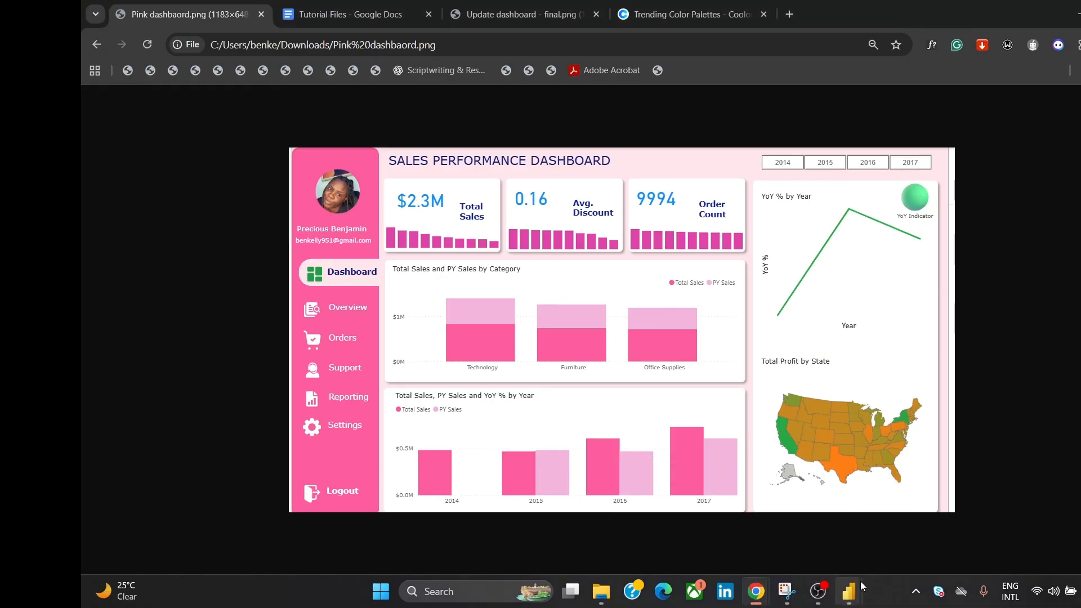
pyautogui.moveTo(850, 590)
pyautogui.click(887, 557)
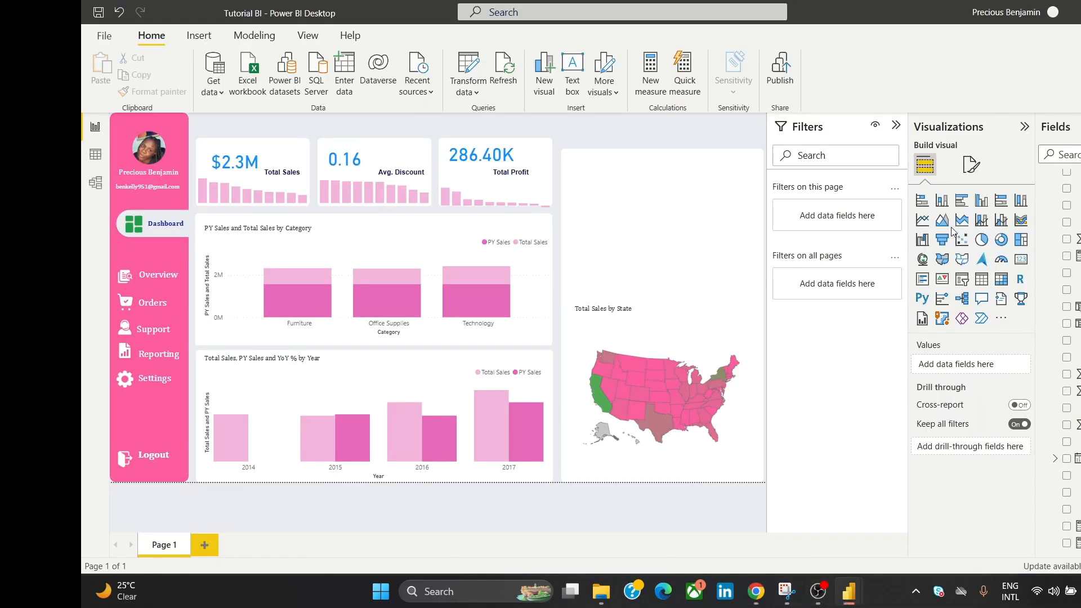
# Step: Add a new line chart and place it above the map
pyautogui.click(922, 220)
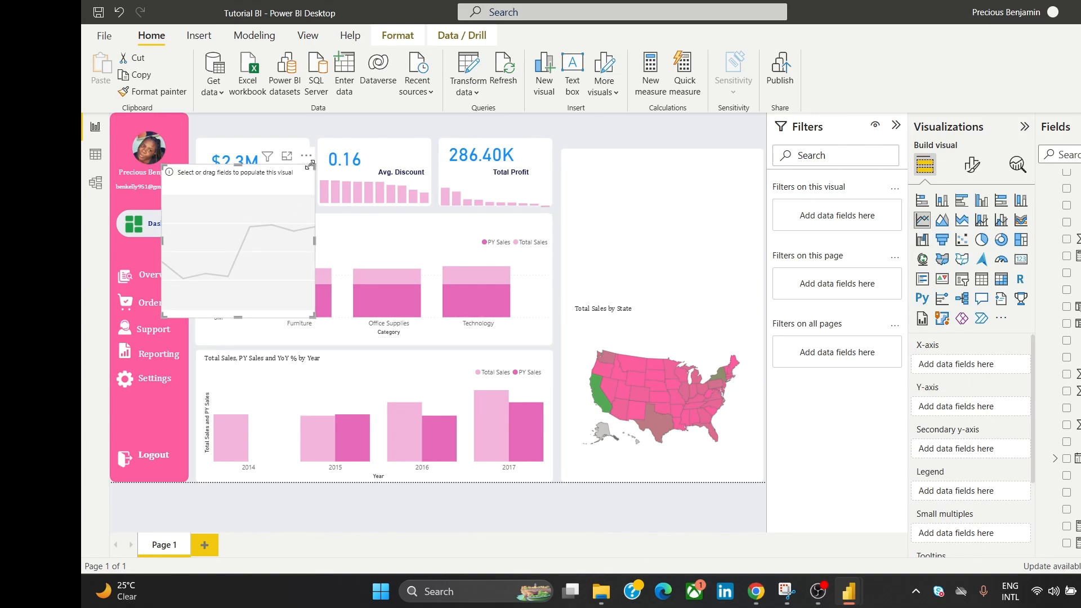
pyautogui.moveTo(310, 165); pyautogui.dragTo(708, 179)
pyautogui.moveTo(646, 164); pyautogui.dragTo(690, 217)
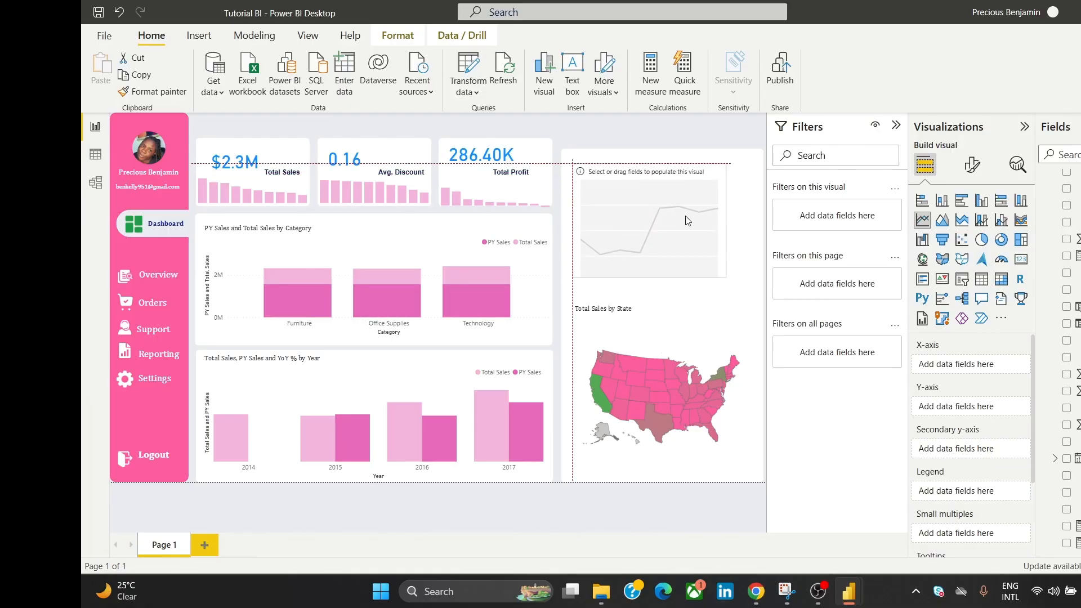
# Step: Turn off the map's background and reposition the map just below the new line chart
pyautogui.click(661, 310)
pyautogui.moveTo(661, 310)
pyautogui.mouseDown()
pyautogui.moveTo(673, 329)
pyautogui.moveTo(675, 301)
pyautogui.mouseUp()
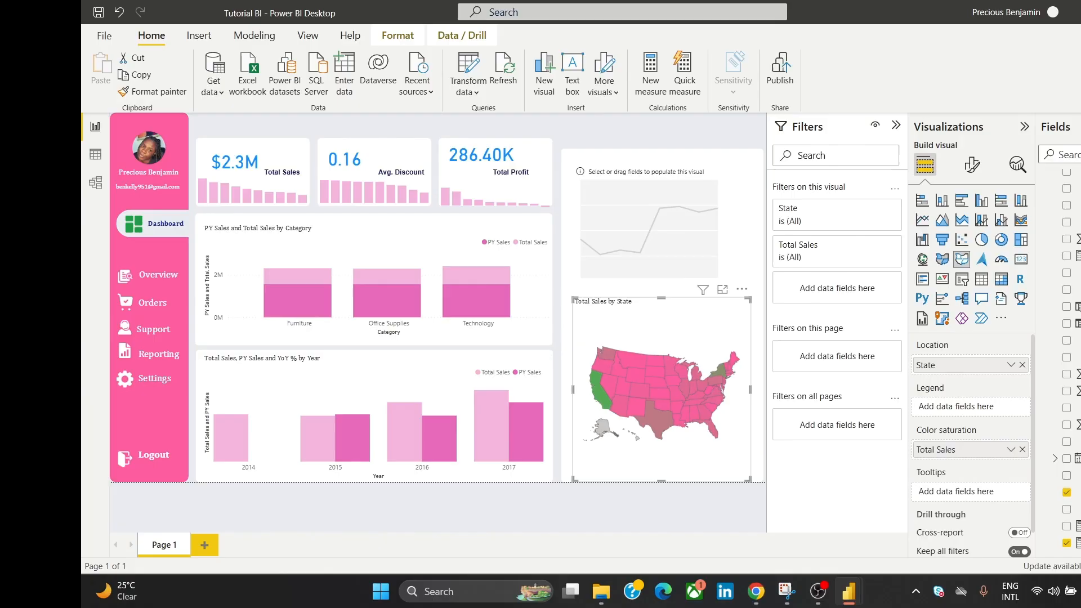
pyautogui.click(978, 165)
pyautogui.click(986, 235)
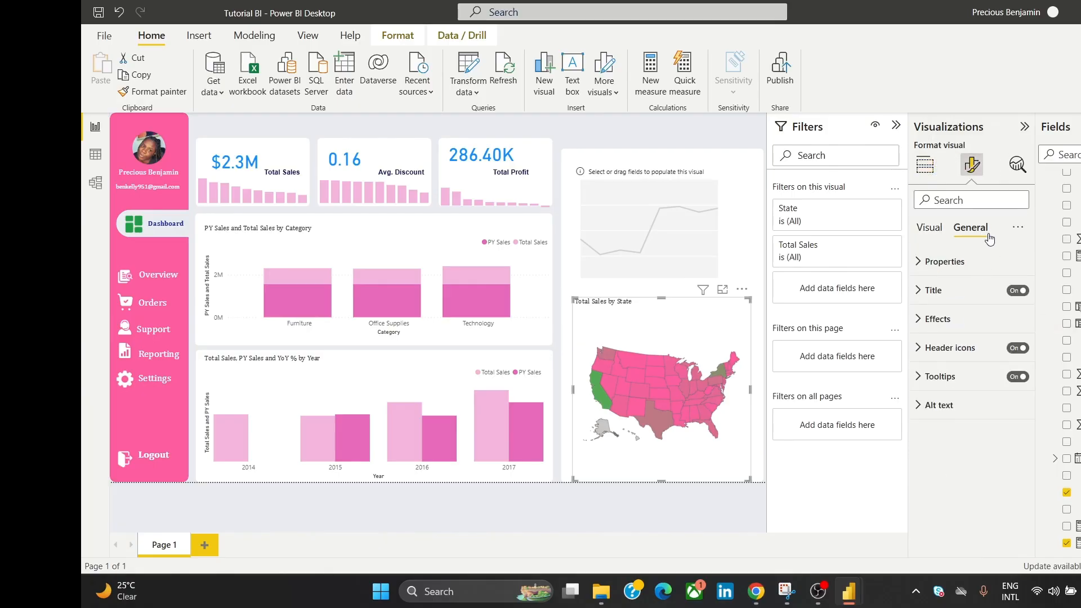
pyautogui.click(1001, 320)
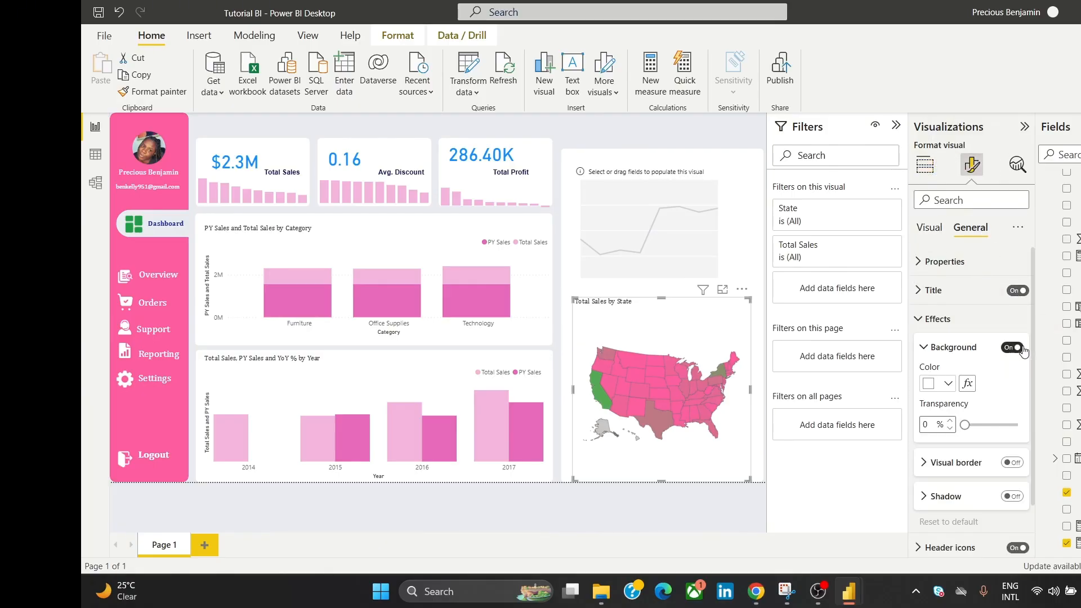
pyautogui.click(1016, 347)
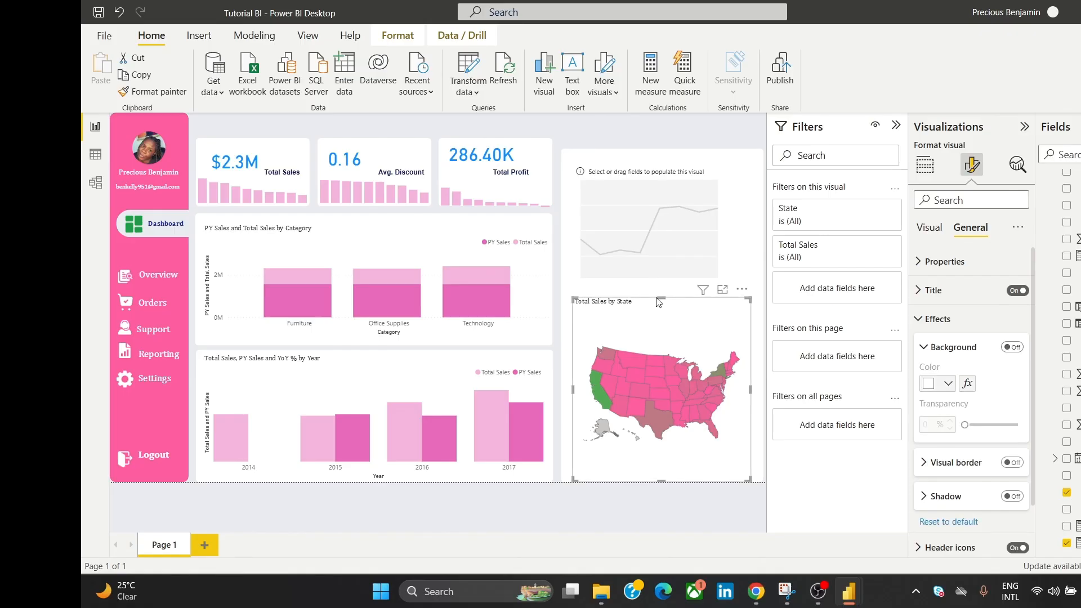
pyautogui.moveTo(661, 298); pyautogui.dragTo(678, 353)
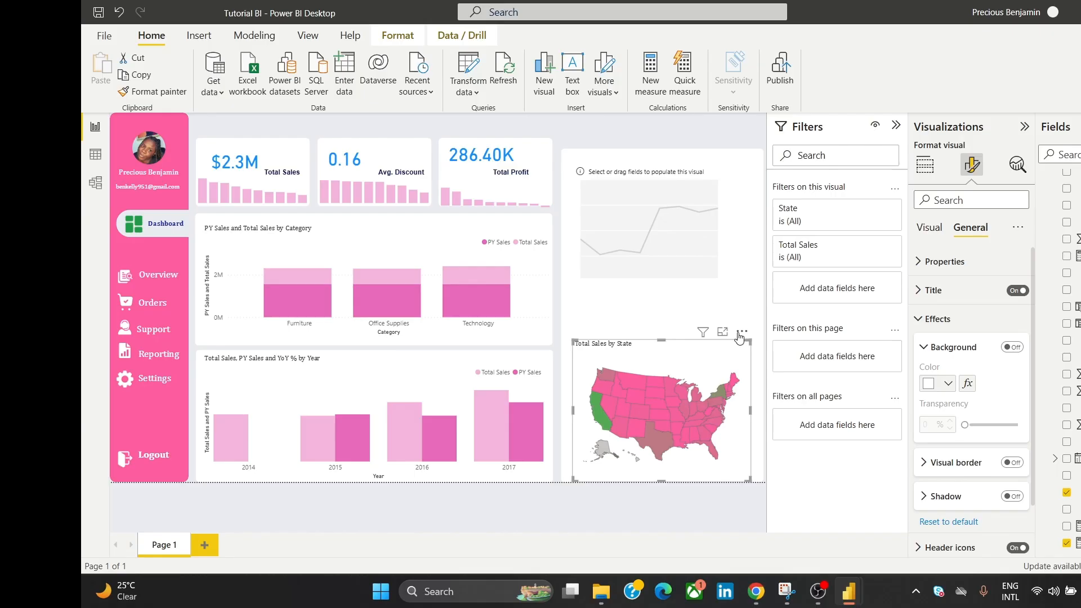
pyautogui.moveTo(739, 337); pyautogui.dragTo(739, 334)
pyautogui.click(719, 172)
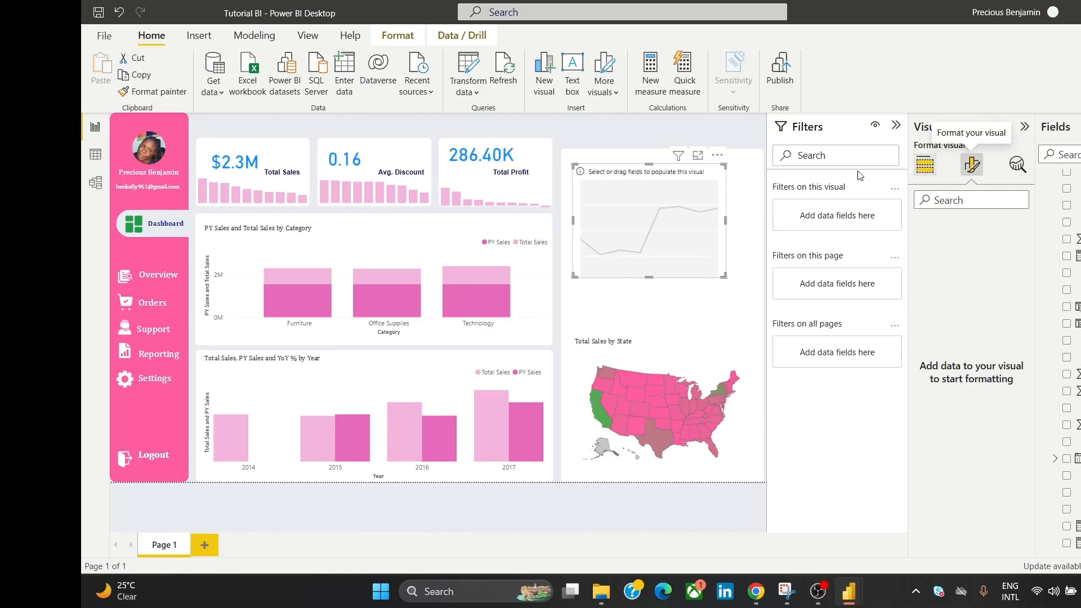
pyautogui.click(923, 165)
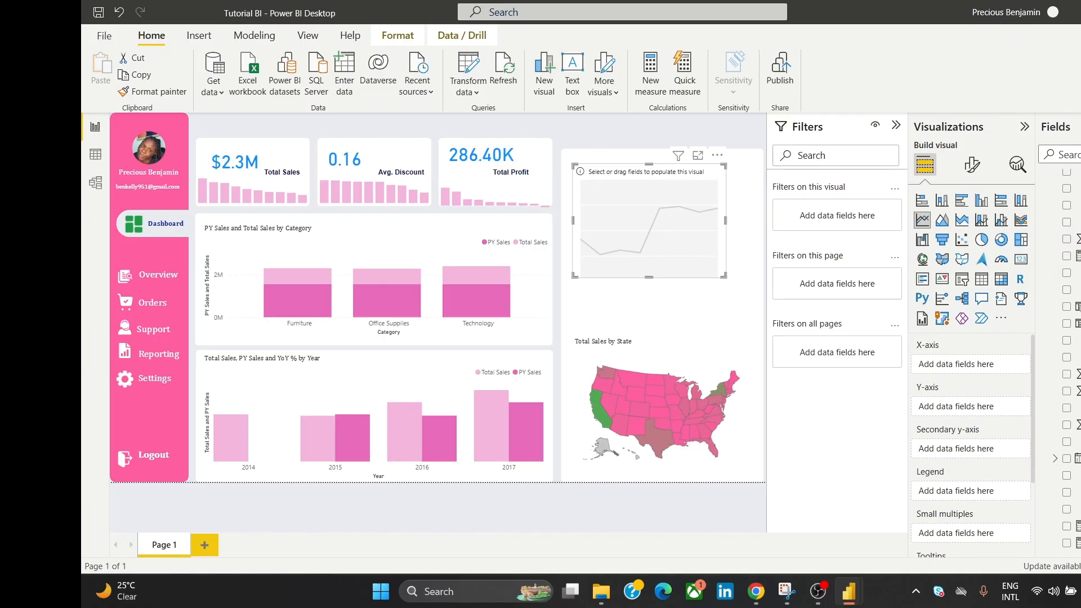
# Step: Plot YoY % against Year on the line chart, then make it taller and wider above the map
pyautogui.scroll(-3, 1069, 360)
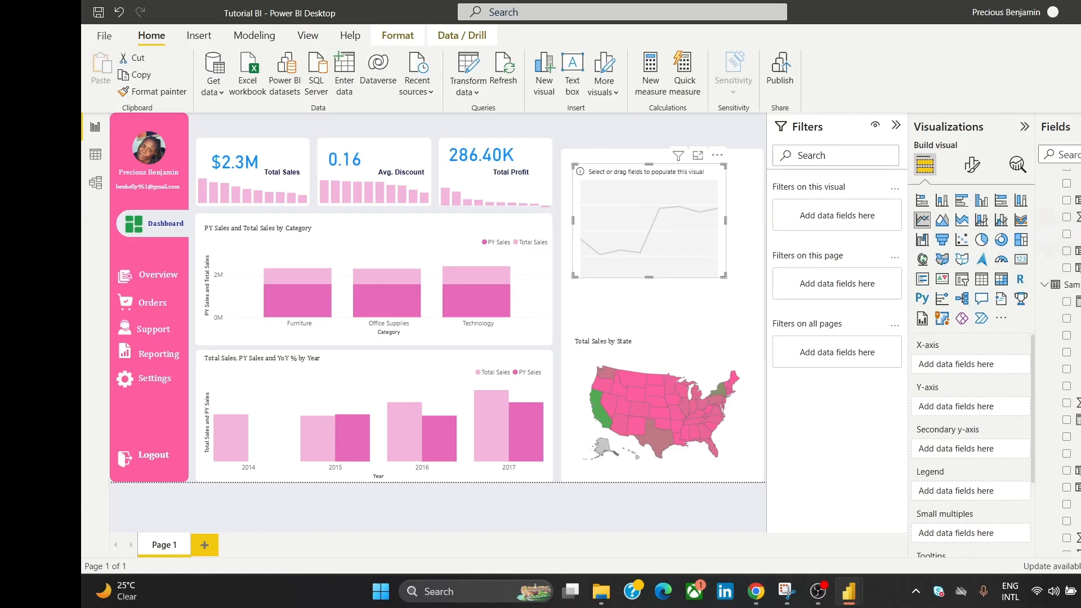
pyautogui.moveTo(1073, 216); pyautogui.dragTo(993, 369)
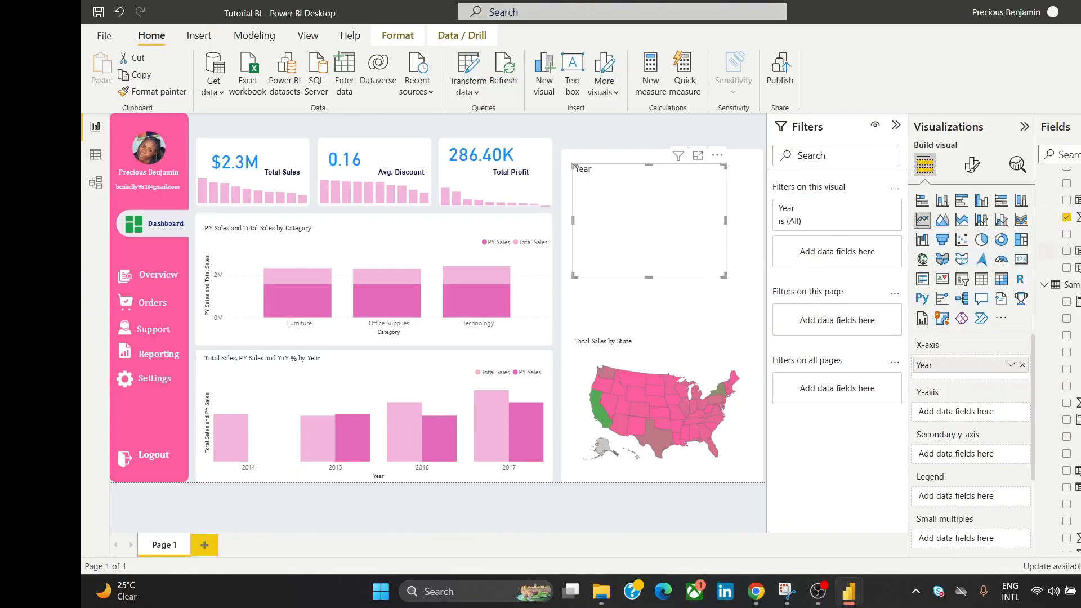
pyautogui.moveTo(1073, 251); pyautogui.dragTo(1000, 411)
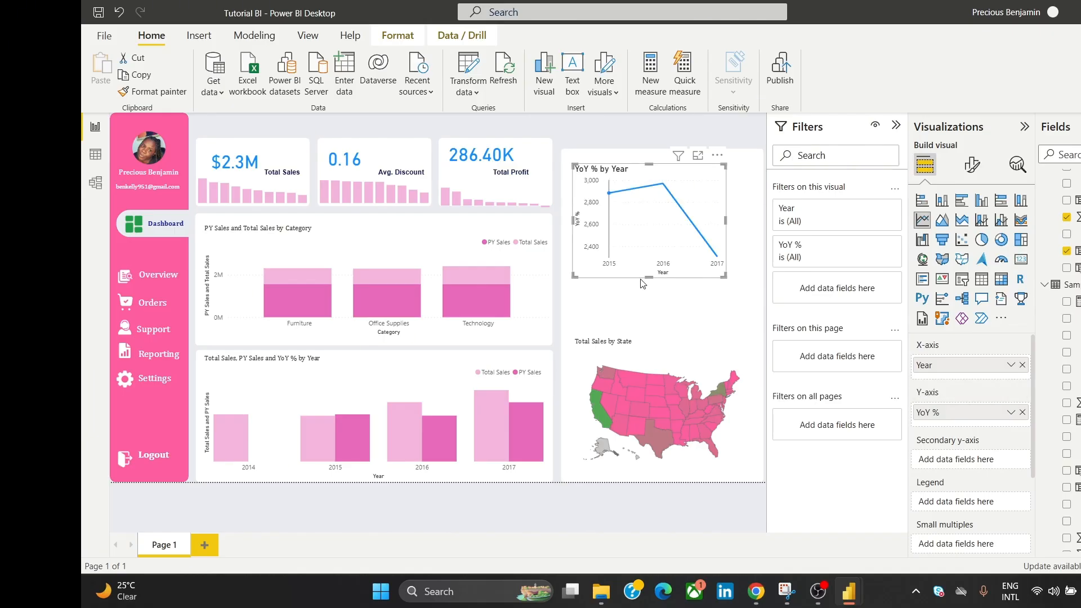
pyautogui.moveTo(651, 278); pyautogui.dragTo(662, 311)
pyautogui.moveTo(698, 199); pyautogui.dragTo(698, 209)
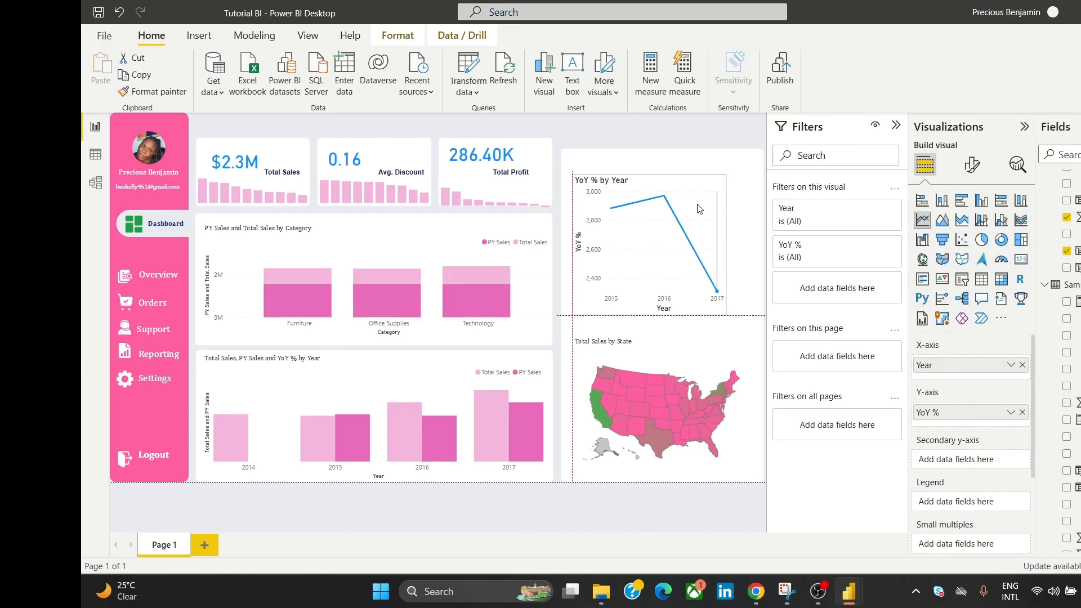
pyautogui.moveTo(730, 252); pyautogui.dragTo(756, 245)
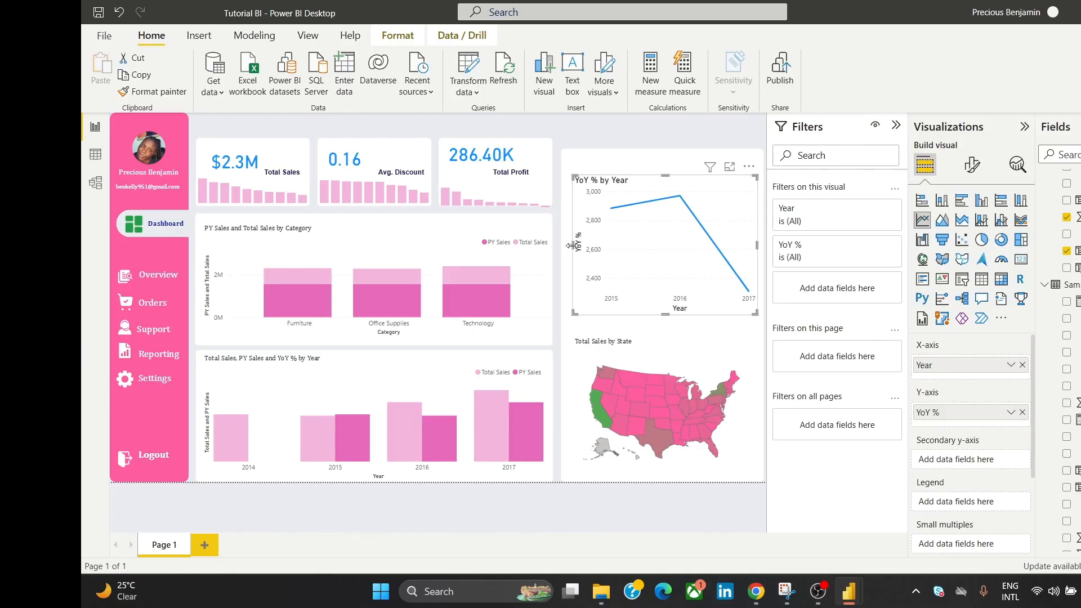
pyautogui.moveTo(573, 245); pyautogui.dragTo(568, 245)
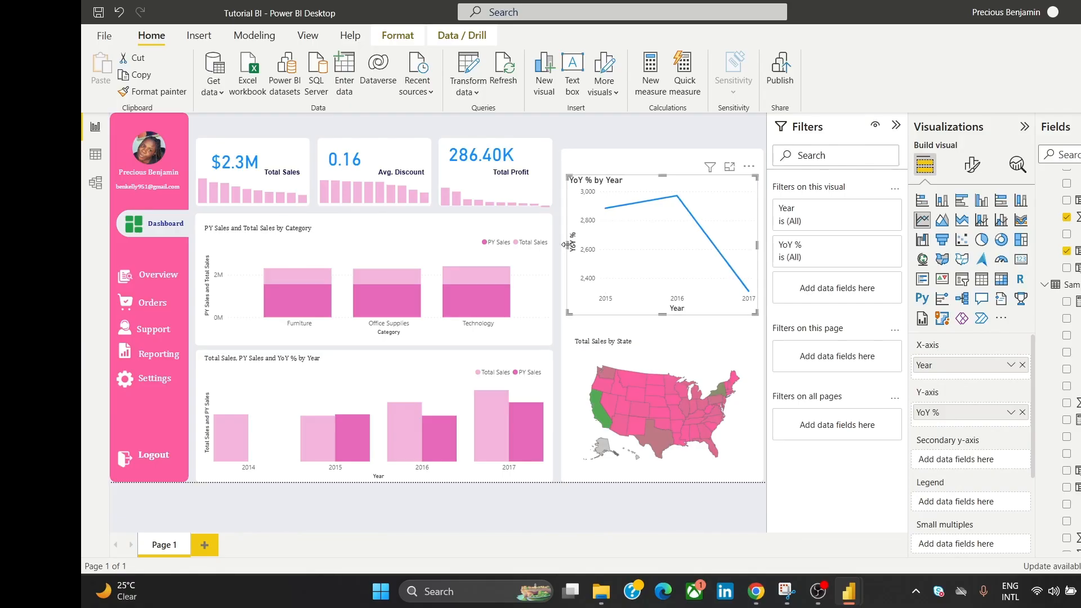
# Step: Turn off the YoY chart's background
pyautogui.click(970, 166)
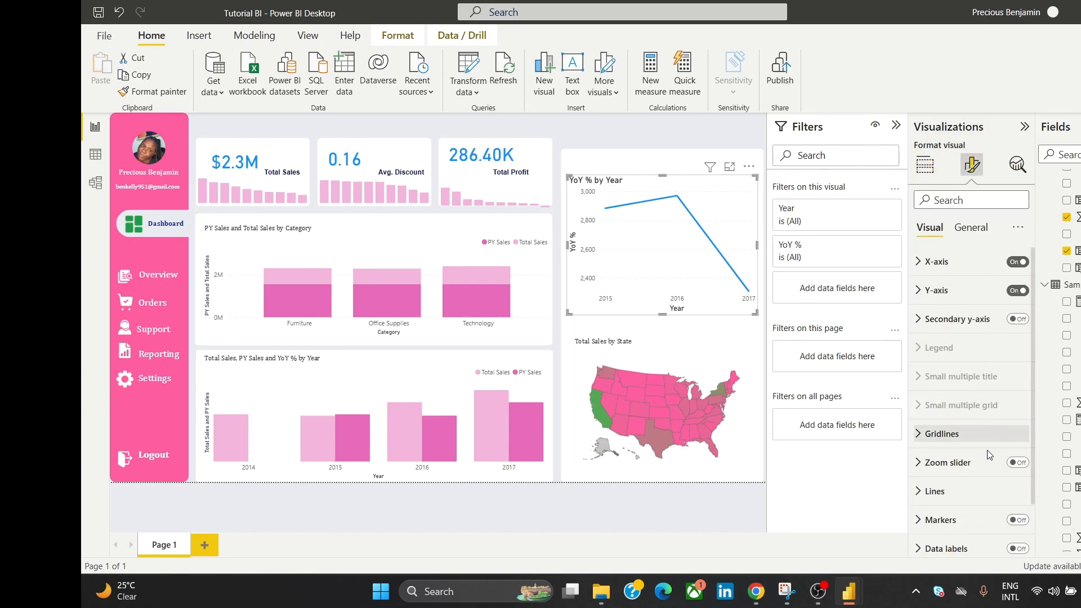
pyautogui.click(969, 228)
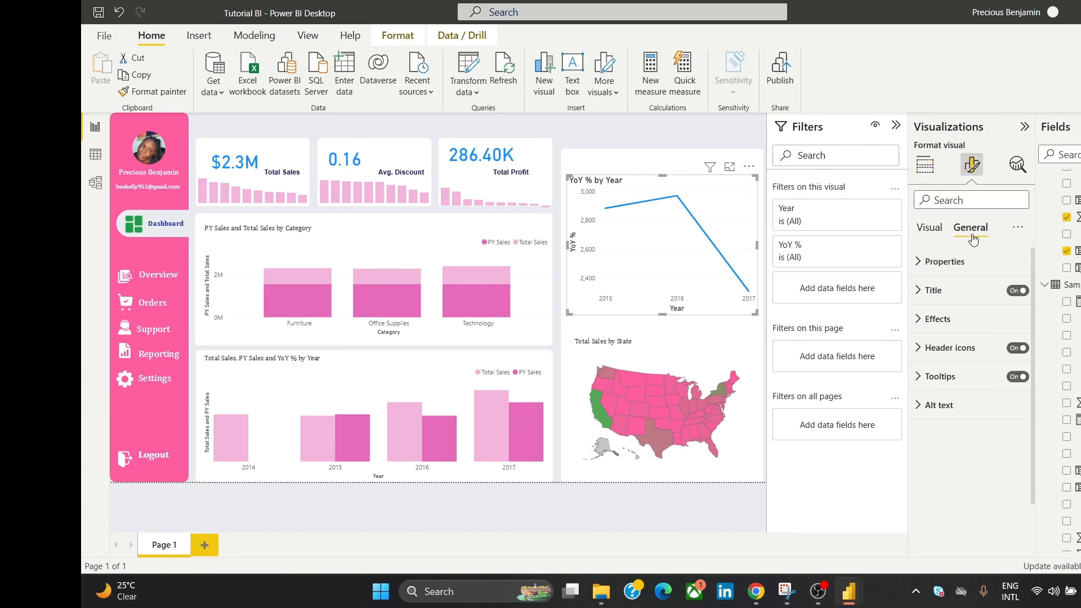
pyautogui.click(960, 319)
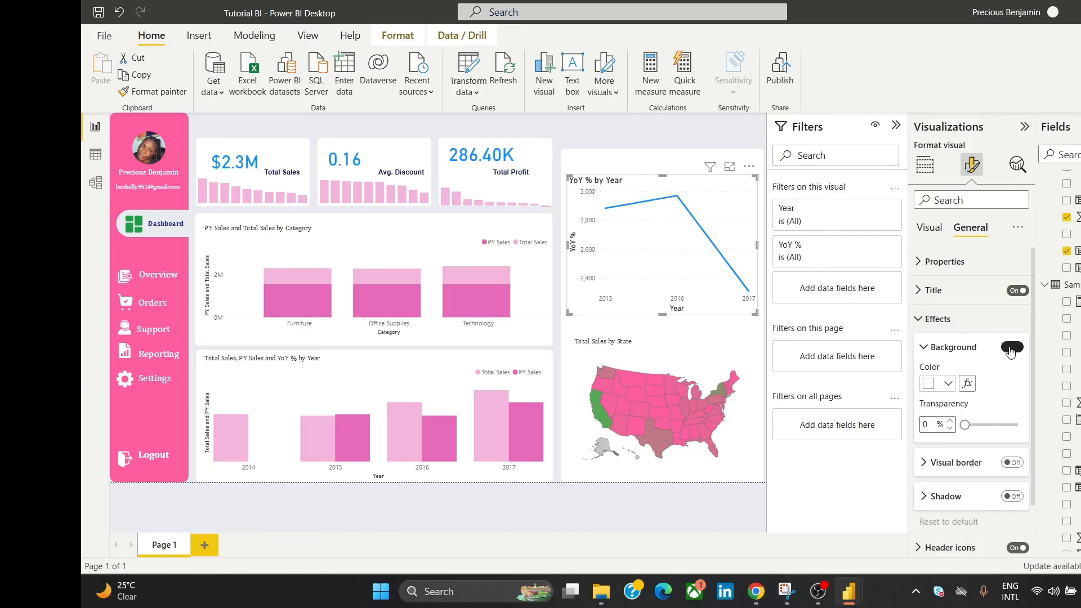
pyautogui.click(1011, 348)
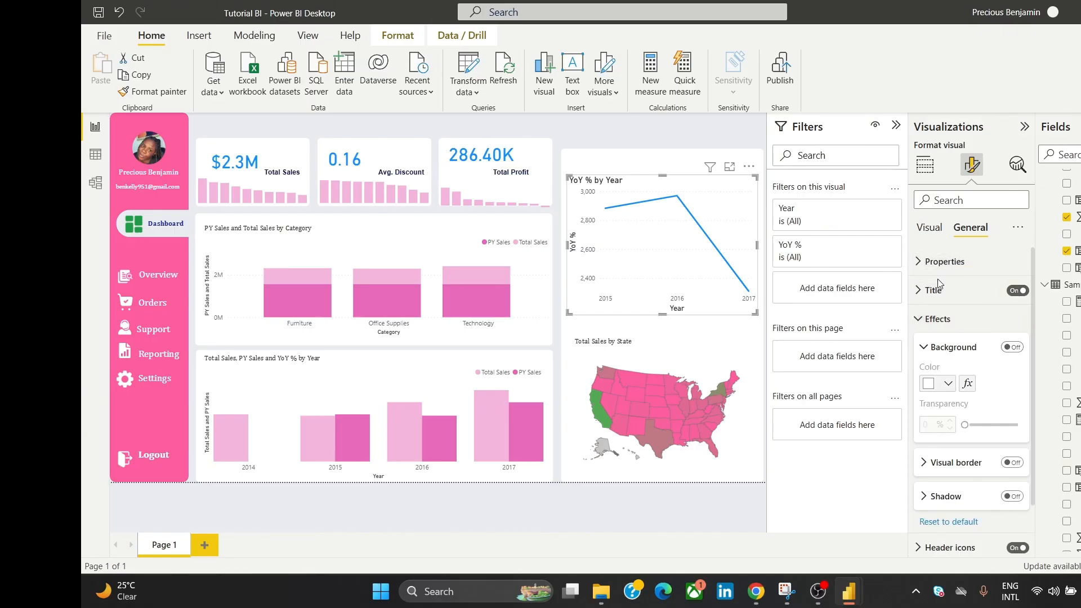
pyautogui.click(938, 319)
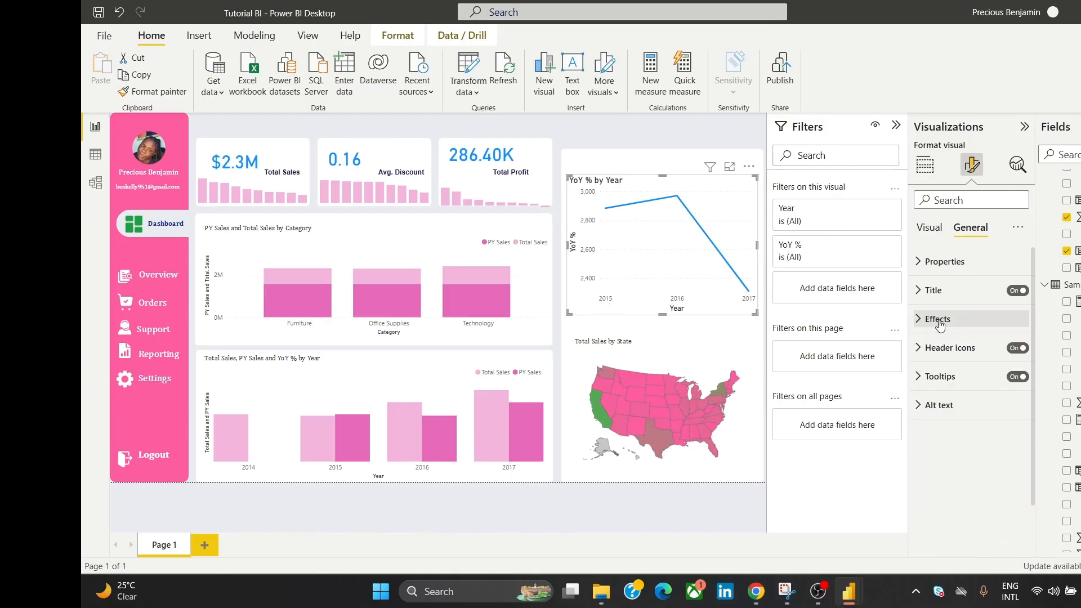
# Step: Color the YoY % line green
pyautogui.click(929, 229)
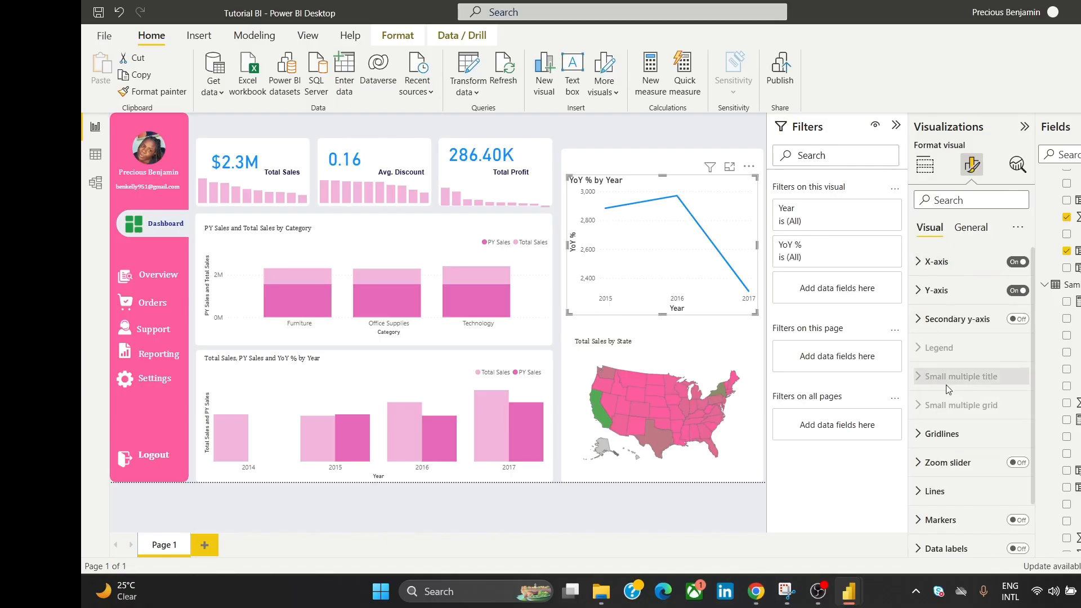
pyautogui.click(948, 490)
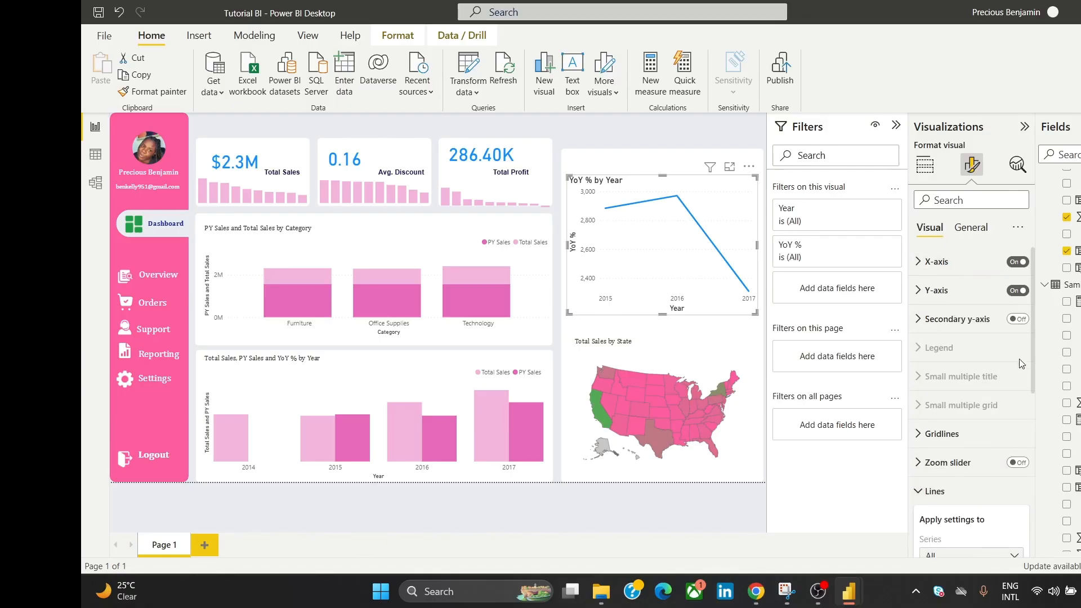
pyautogui.moveTo(1033, 352); pyautogui.dragTo(1035, 474)
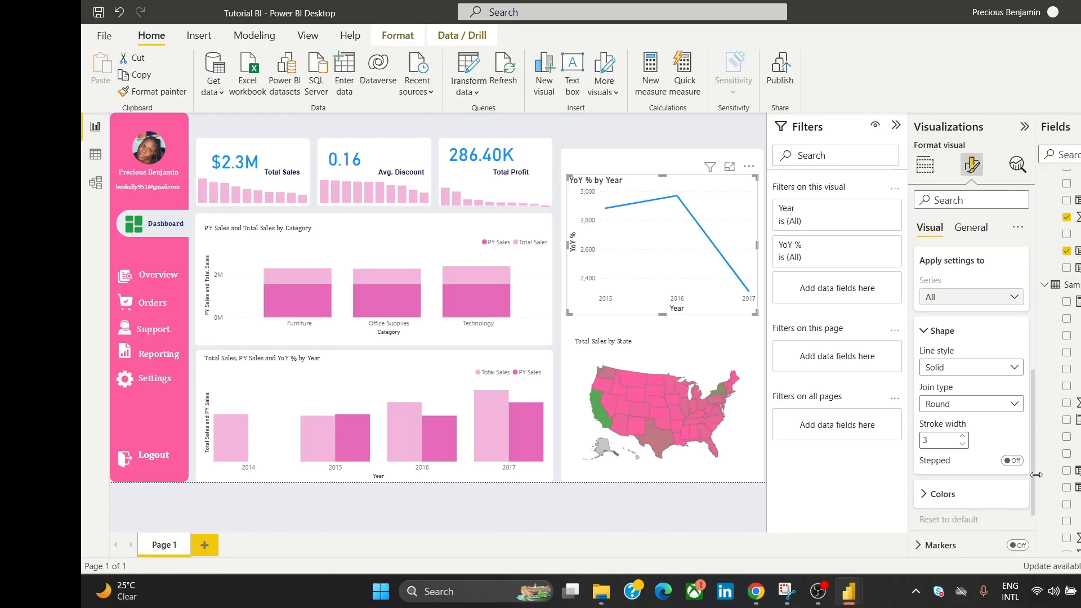
pyautogui.click(961, 505)
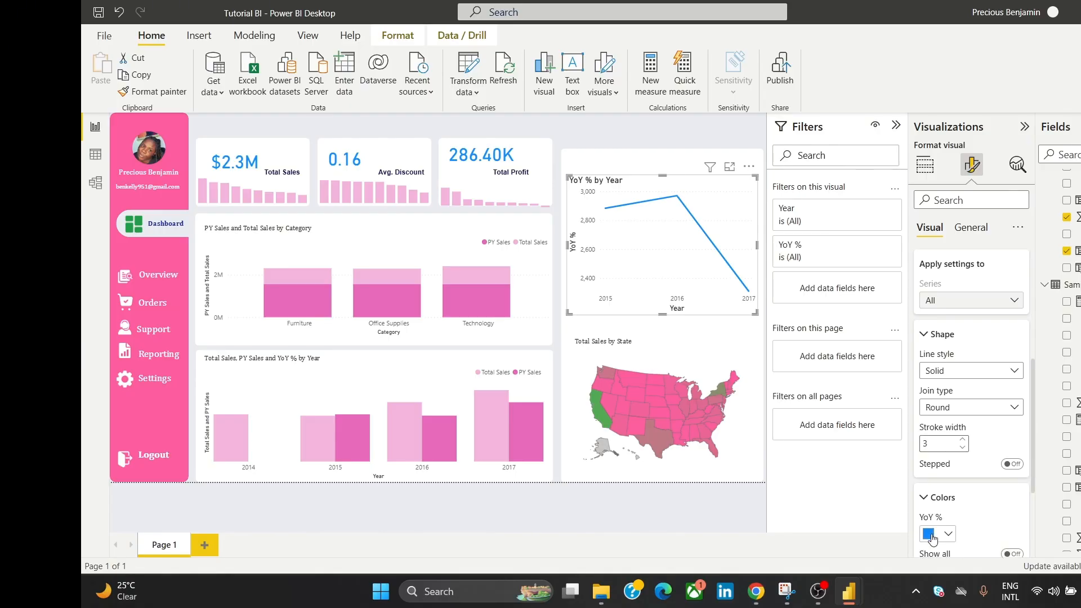
pyautogui.click(933, 539)
pyautogui.click(955, 471)
pyautogui.click(683, 133)
# Step: Set the line chart title to Cambria at size 10
pyautogui.click(680, 197)
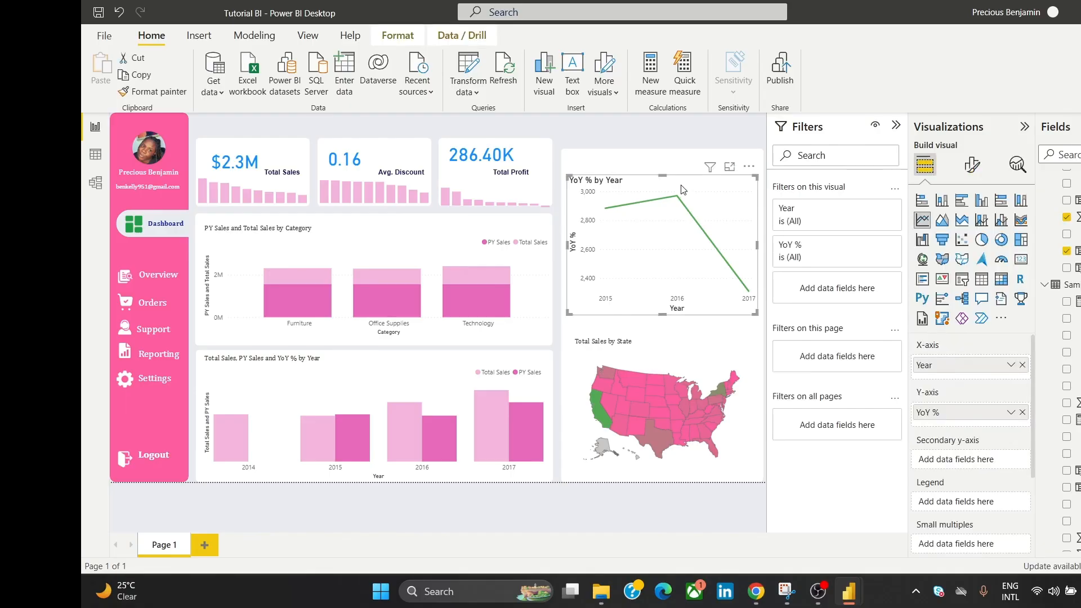
pyautogui.click(972, 164)
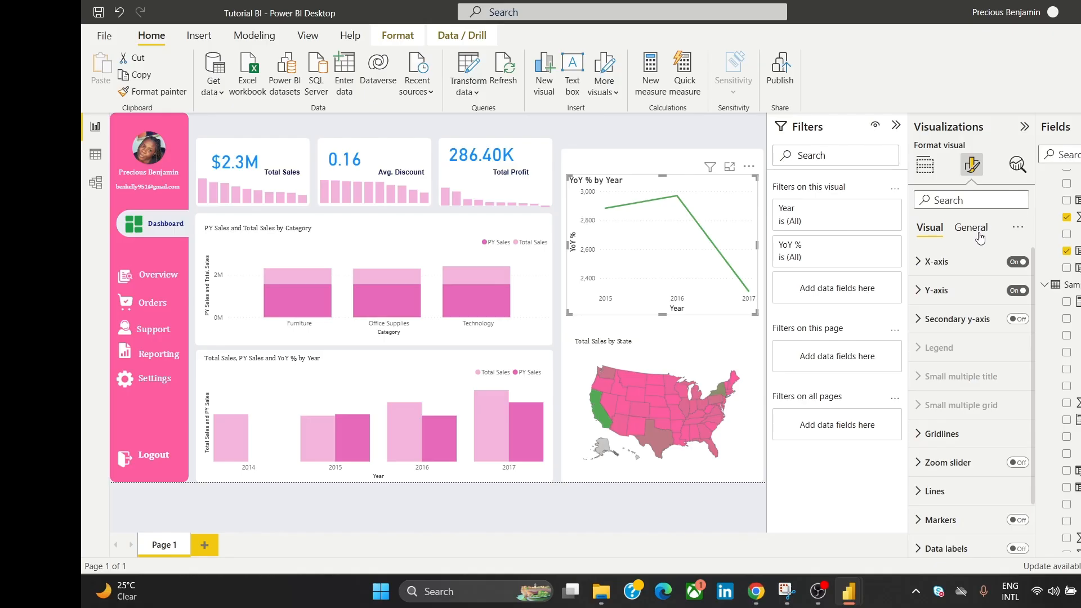
pyautogui.click(972, 228)
pyautogui.click(979, 290)
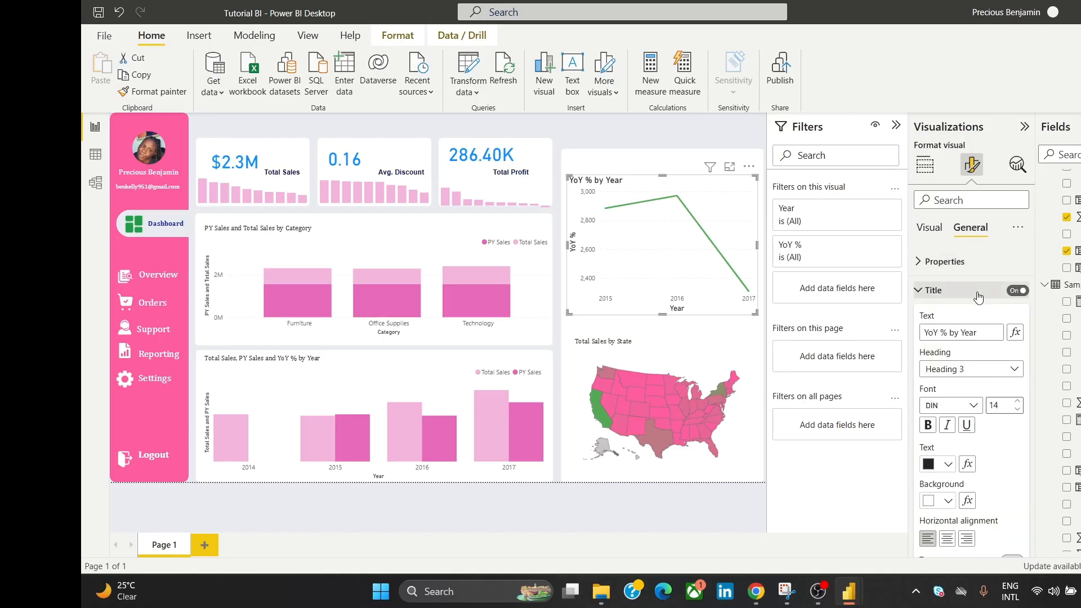
pyautogui.click(960, 410)
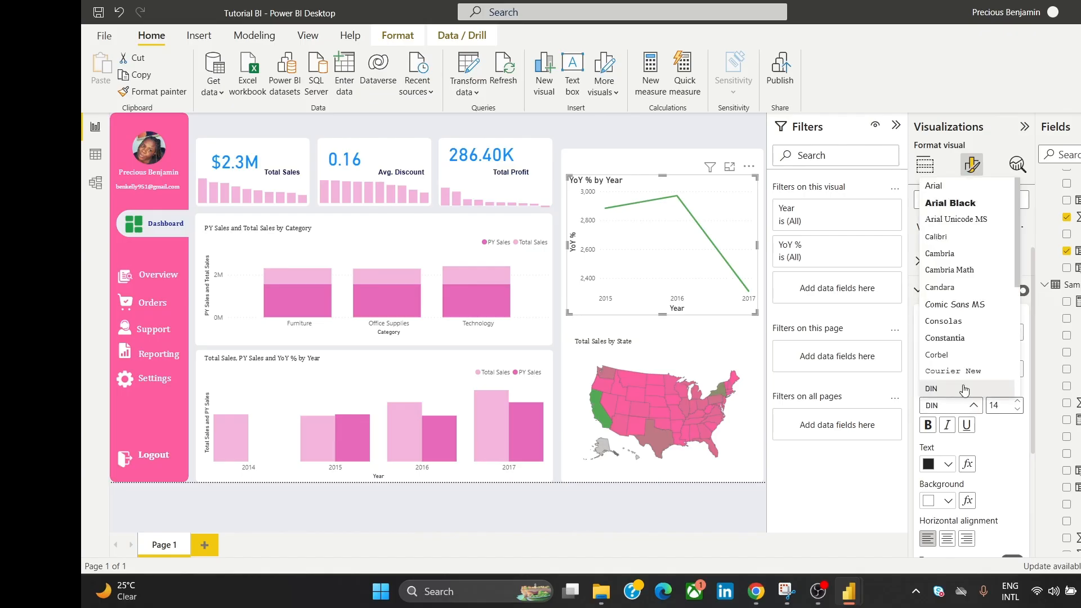
pyautogui.click(957, 260)
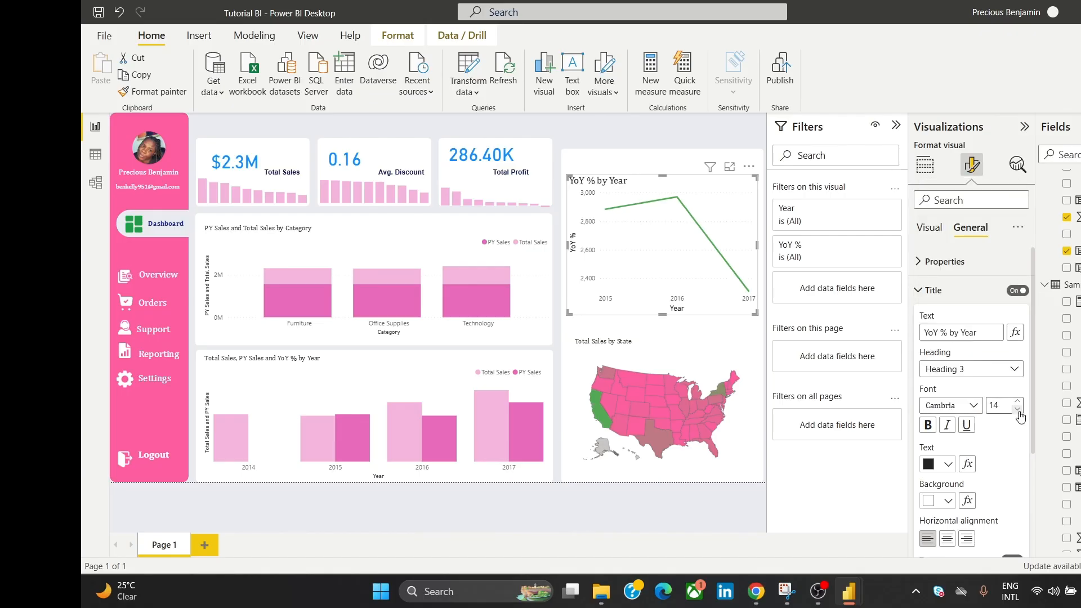
pyautogui.click(1018, 411)
pyautogui.click(1018, 411)
pyautogui.click(1018, 411)
pyautogui.click(1018, 410)
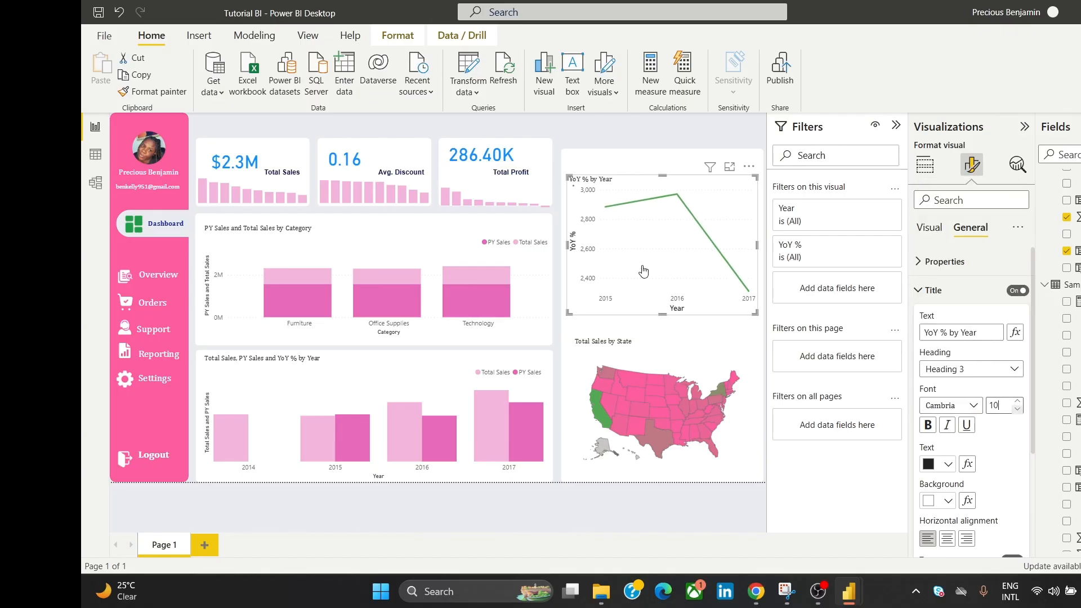
pyautogui.click(593, 124)
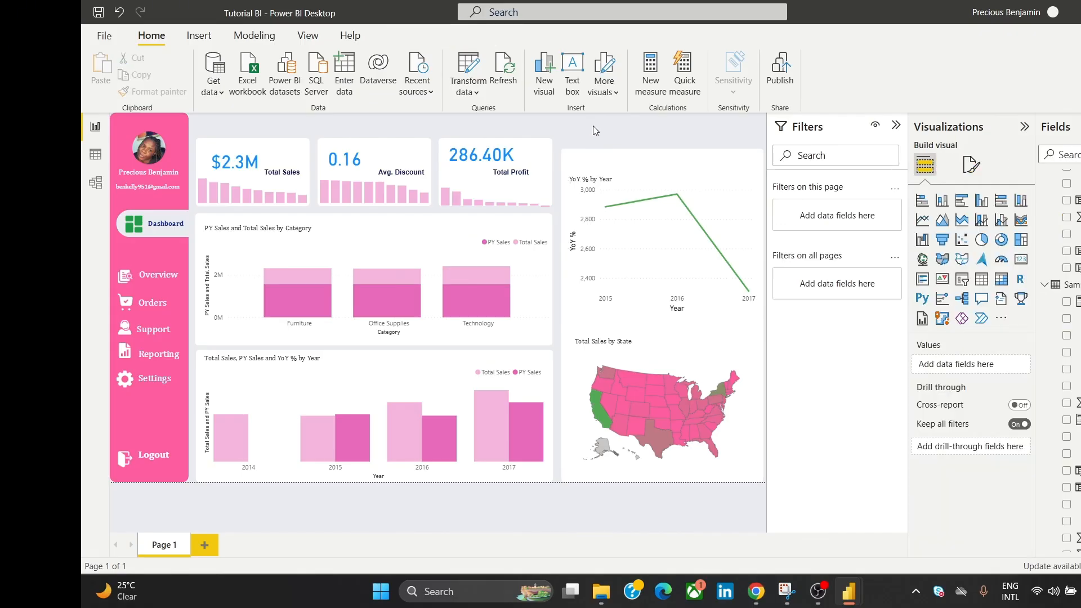
# Step: Toggle the X-axis and Y-axis labels off and on, leaving both visible
pyautogui.click(636, 183)
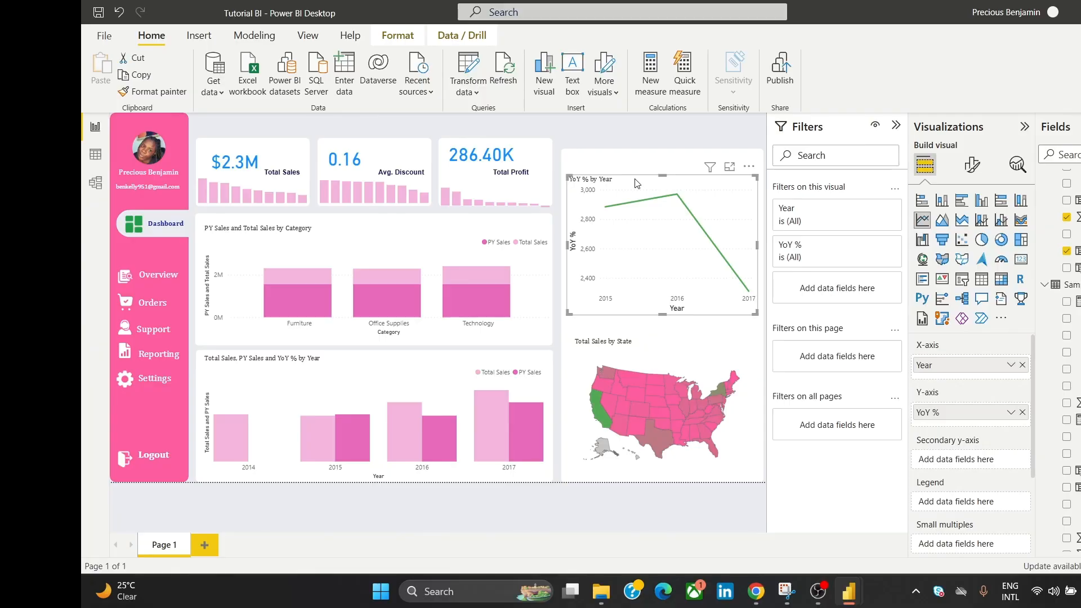
pyautogui.click(970, 166)
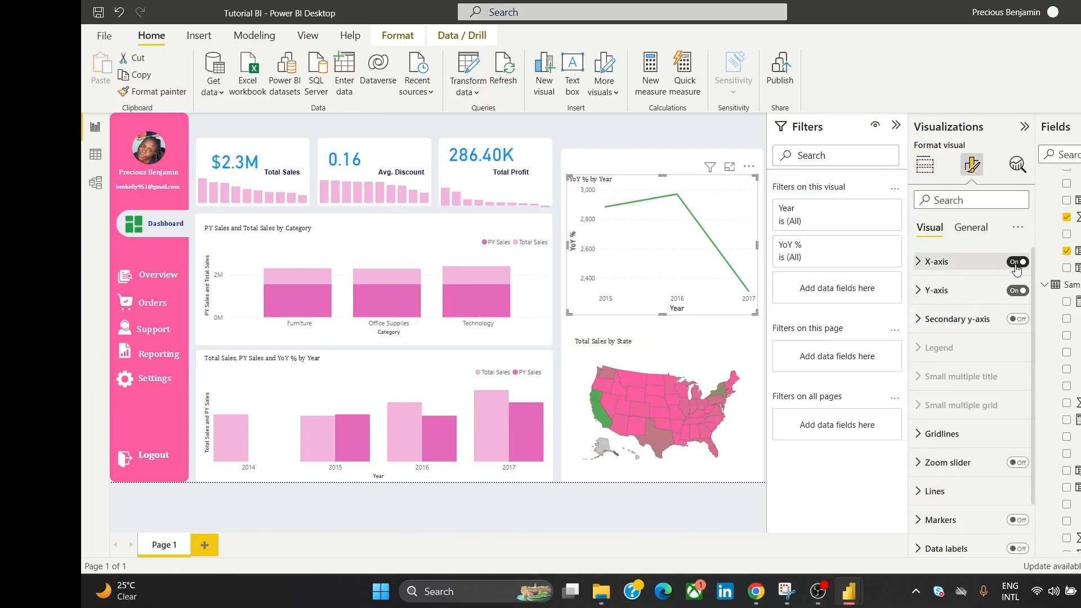
pyautogui.click(1015, 263)
pyautogui.click(1016, 264)
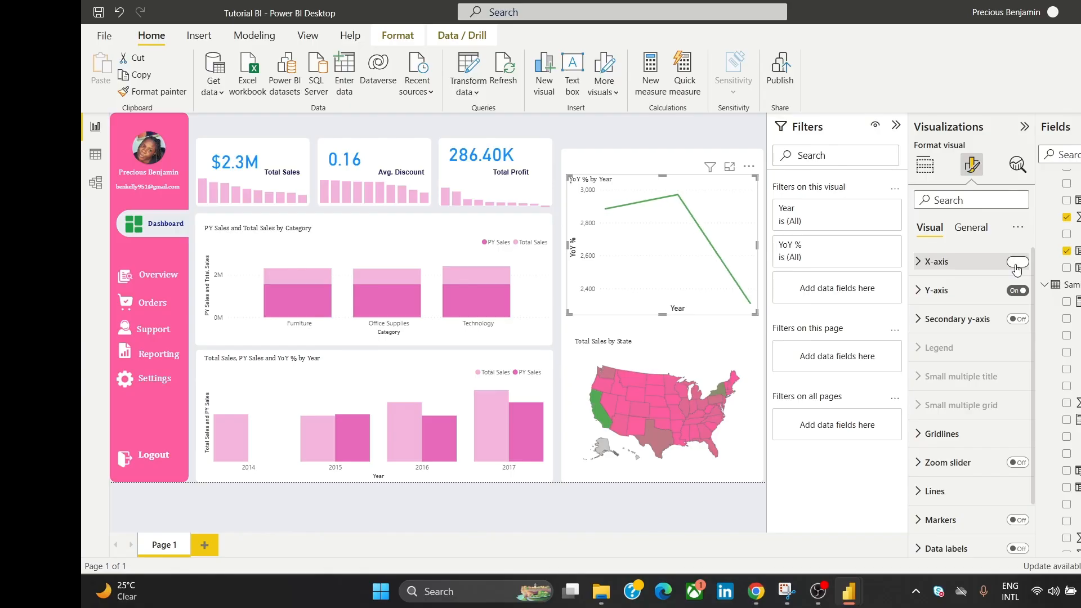
pyautogui.click(1016, 264)
pyautogui.click(1016, 263)
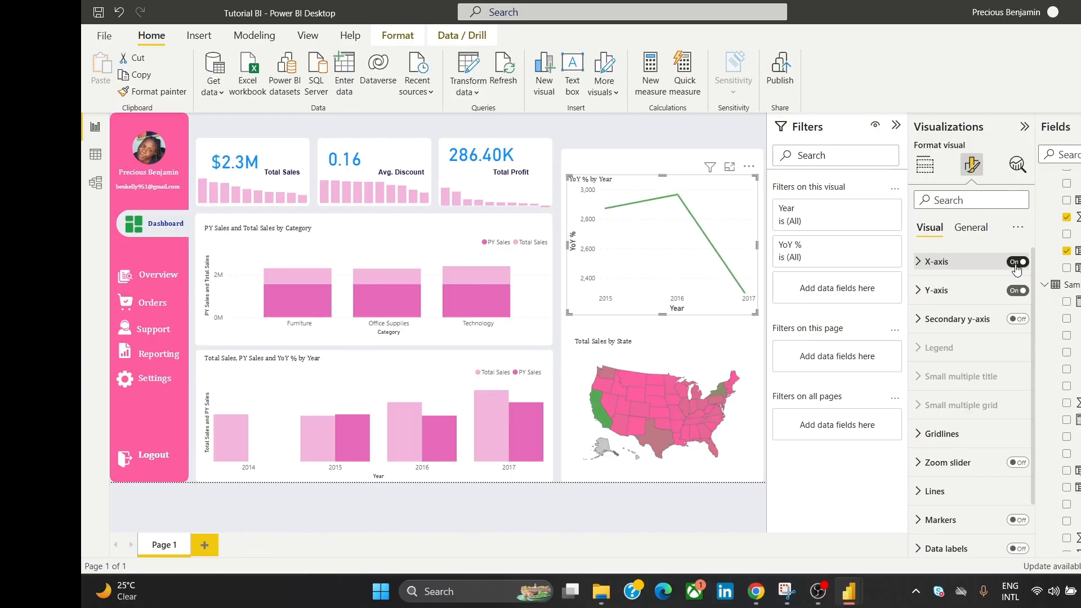
pyautogui.click(1017, 297)
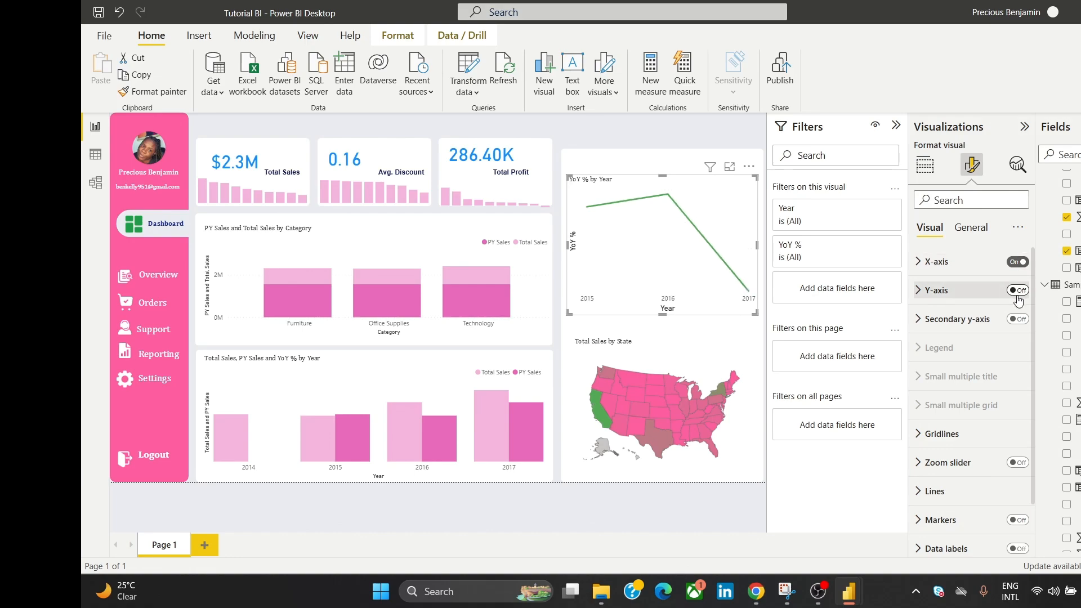
pyautogui.click(1018, 299)
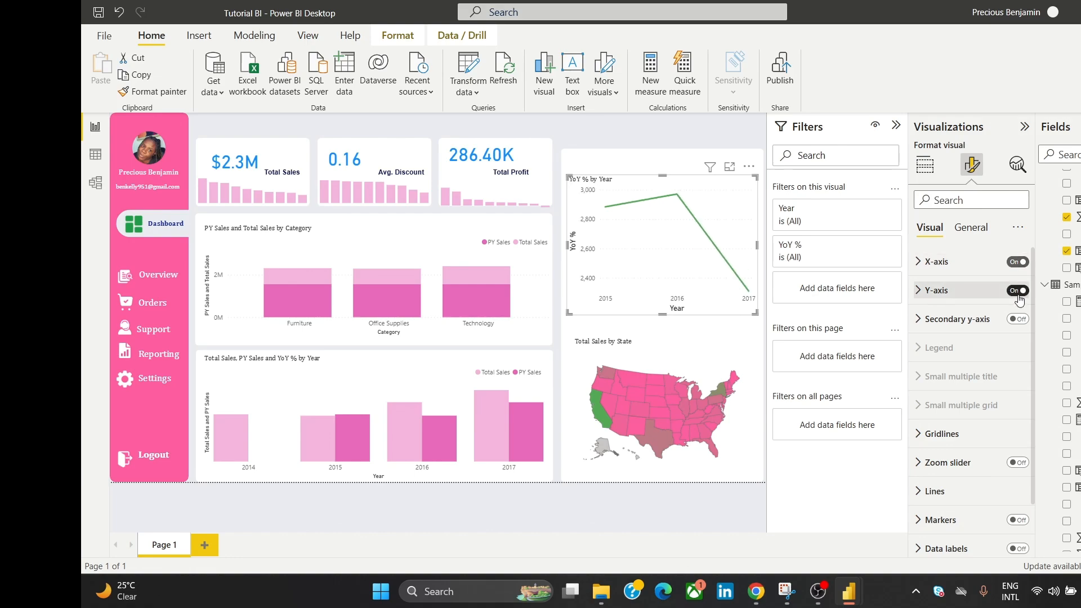
# Step: Remove the Year and YoY % axis titles from the chart
pyautogui.click(951, 262)
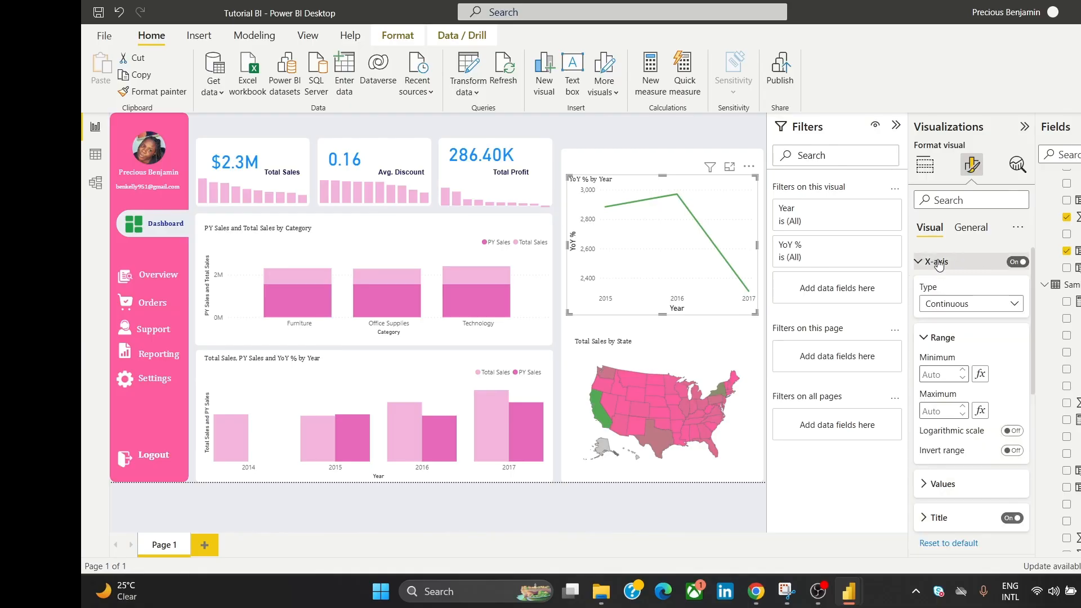
pyautogui.click(1017, 518)
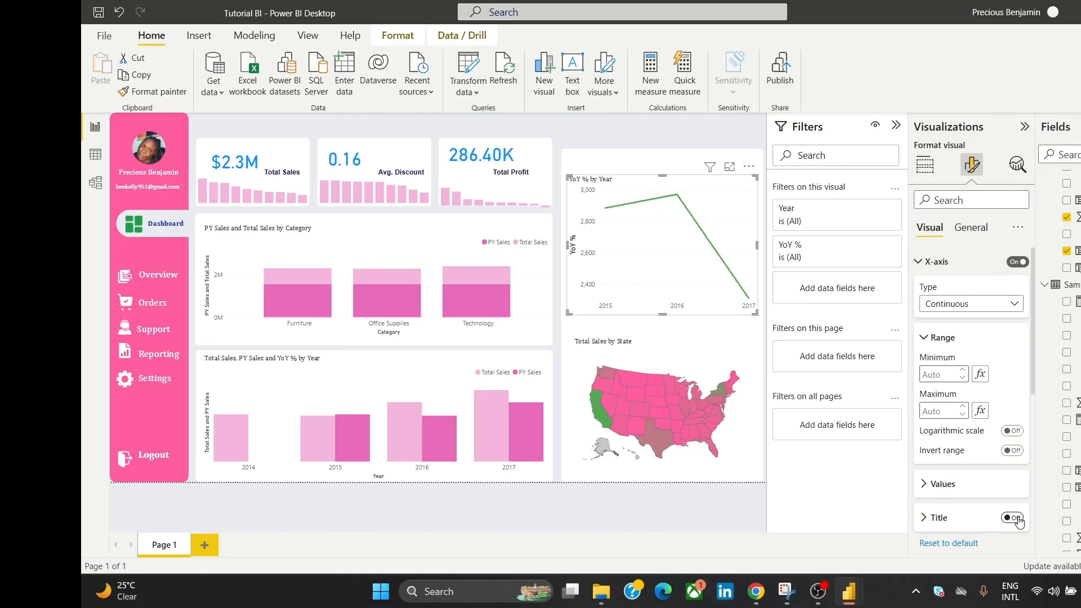
pyautogui.click(928, 269)
pyautogui.click(948, 290)
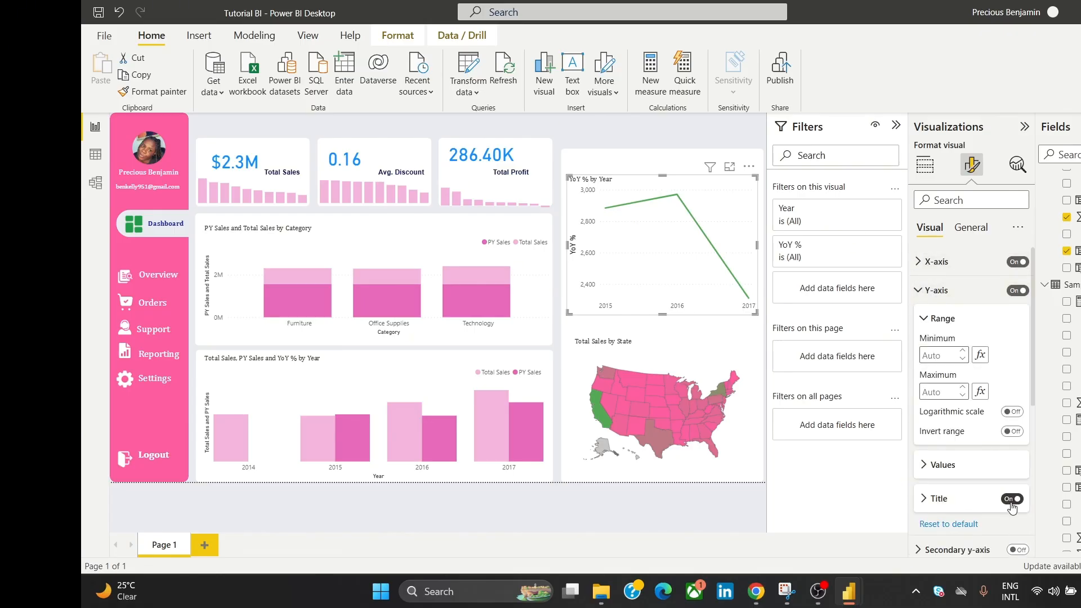
pyautogui.click(1012, 500)
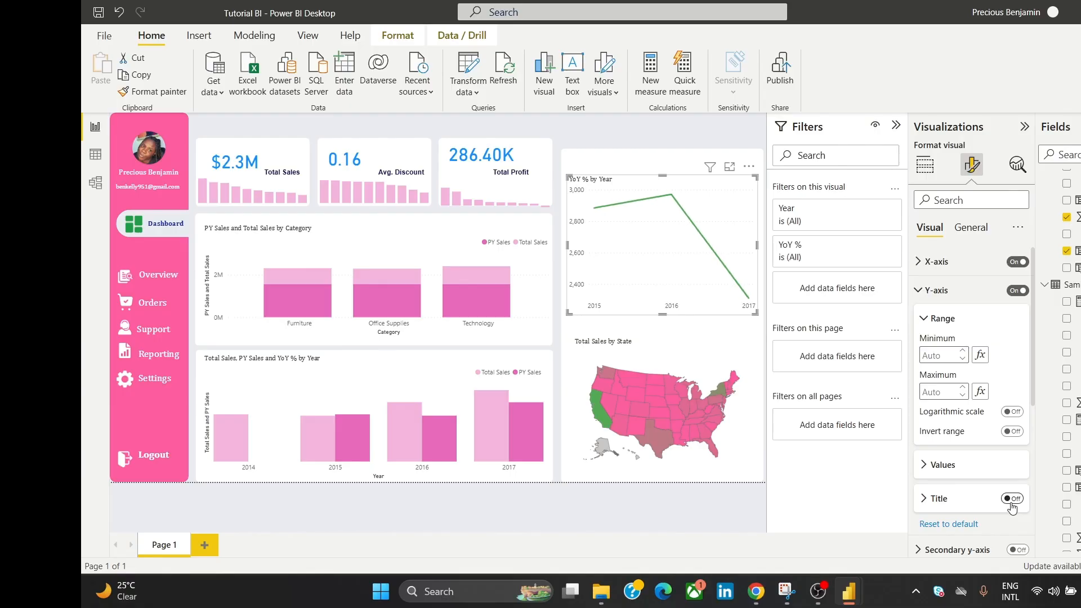
pyautogui.click(632, 134)
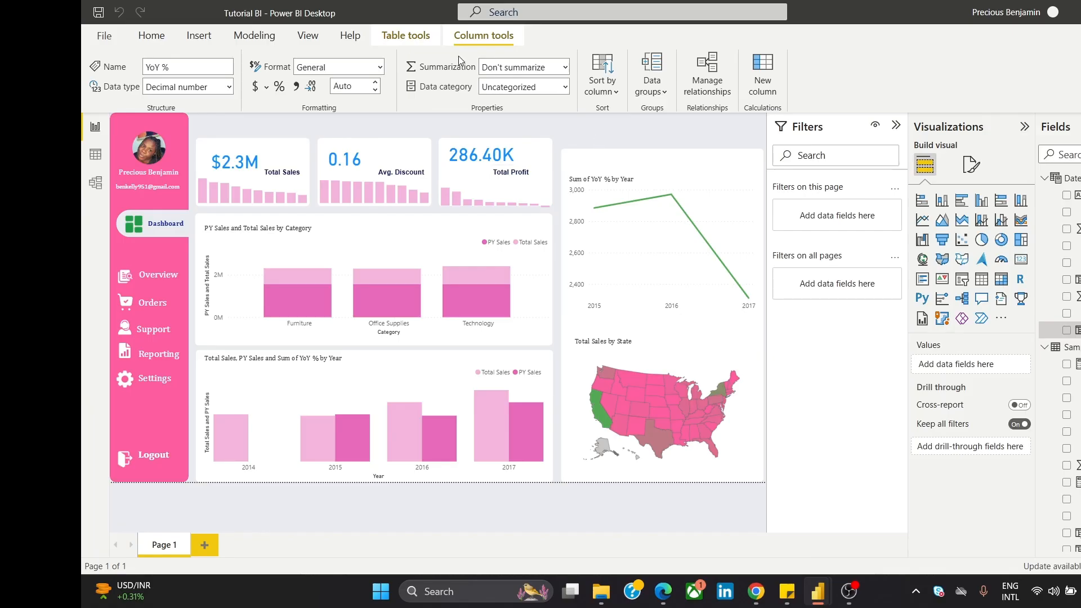
# Step: Draft a new YoY Indicator measure from the pasted DAX, then discard it and close the formula bar
pyautogui.click(266, 38)
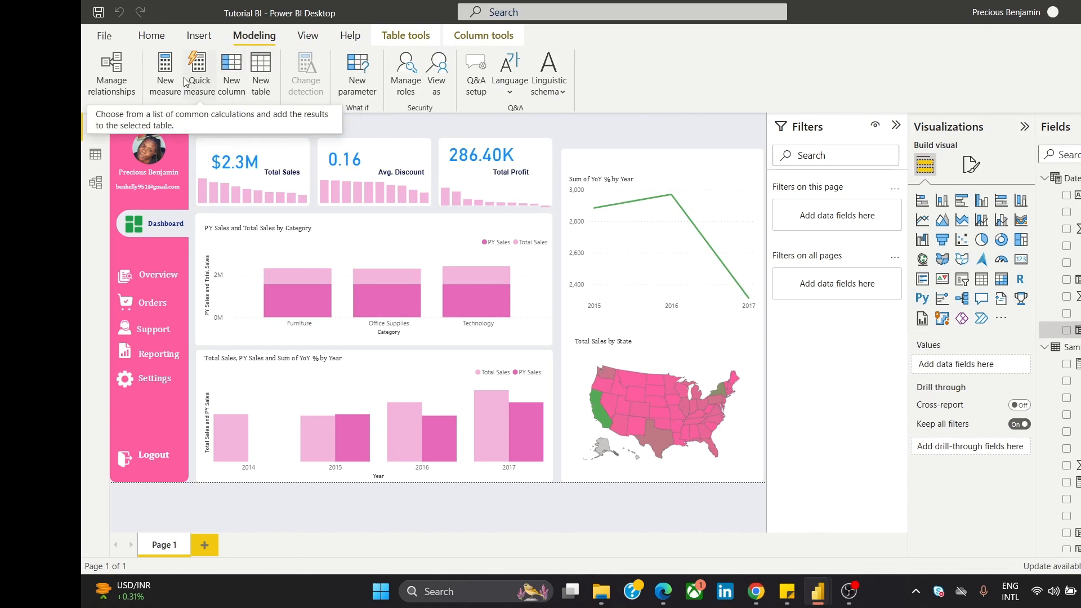
pyautogui.click(164, 85)
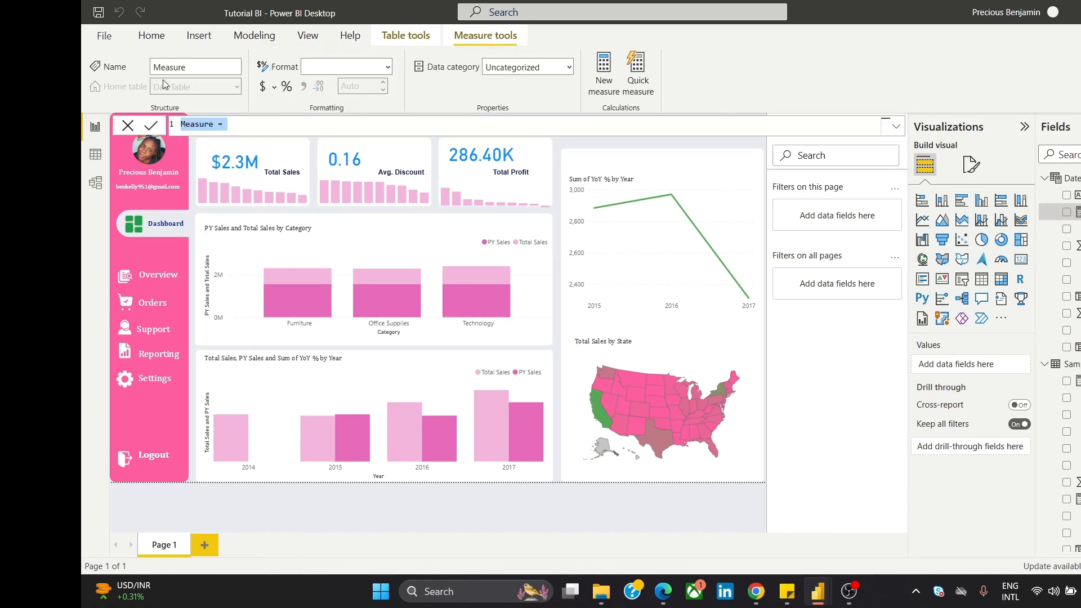
pyautogui.write('YoY Indicator = IF(     ISBLANK([YoY %]),     UNICHAR(9675),         // White circle ⚪ for no data     IF(         [YoY %] > 0,         UNICHAR(128994),   // Green circle 🟢         UNICHAR(128308)    // Red circle 🔴     ) )')
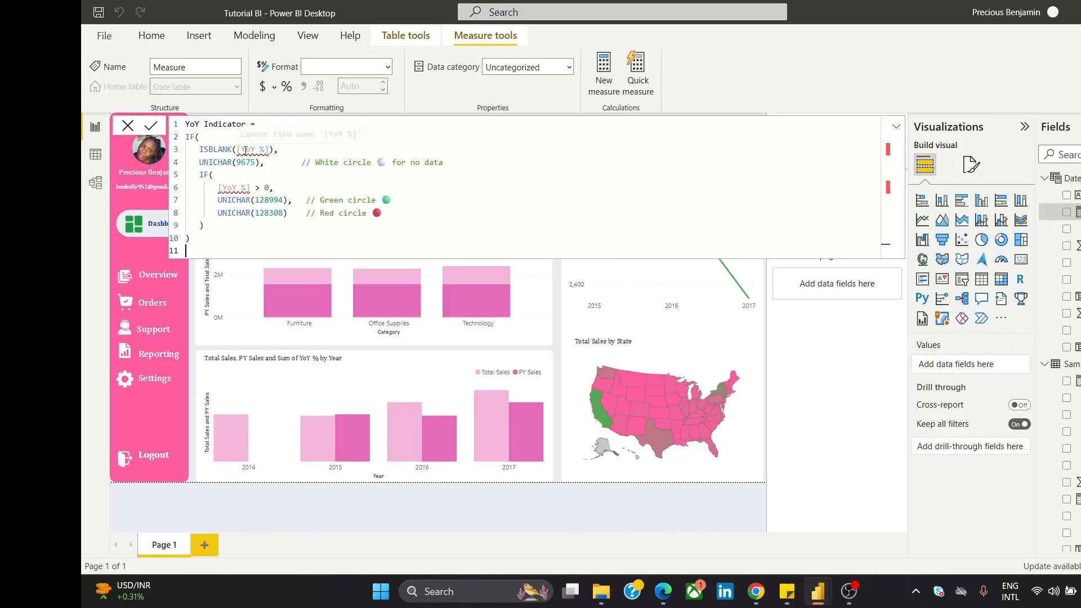
pyautogui.moveTo(245, 151)
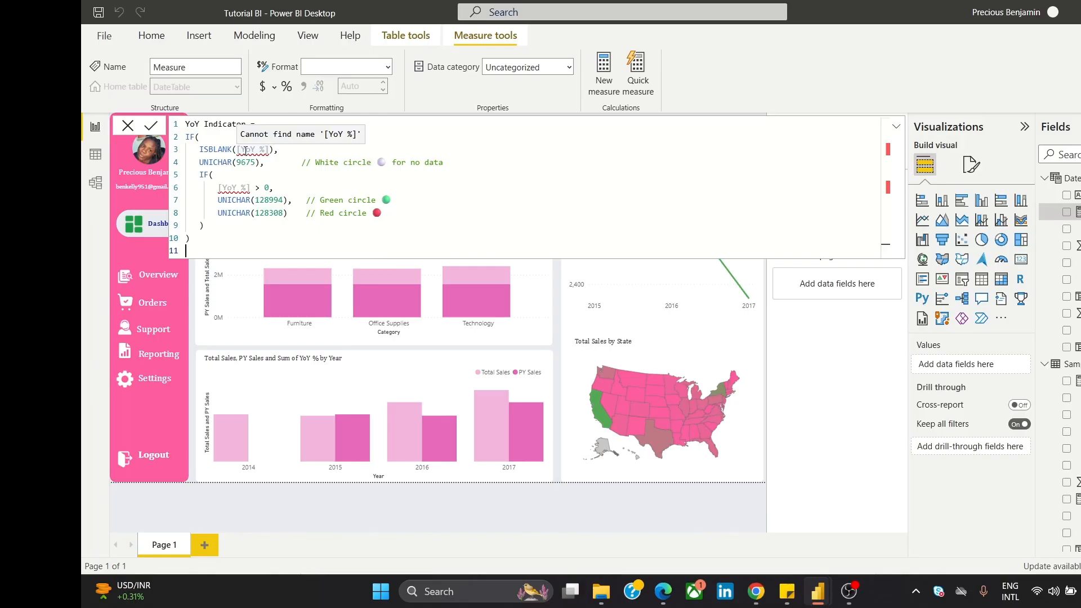
pyautogui.click(127, 125)
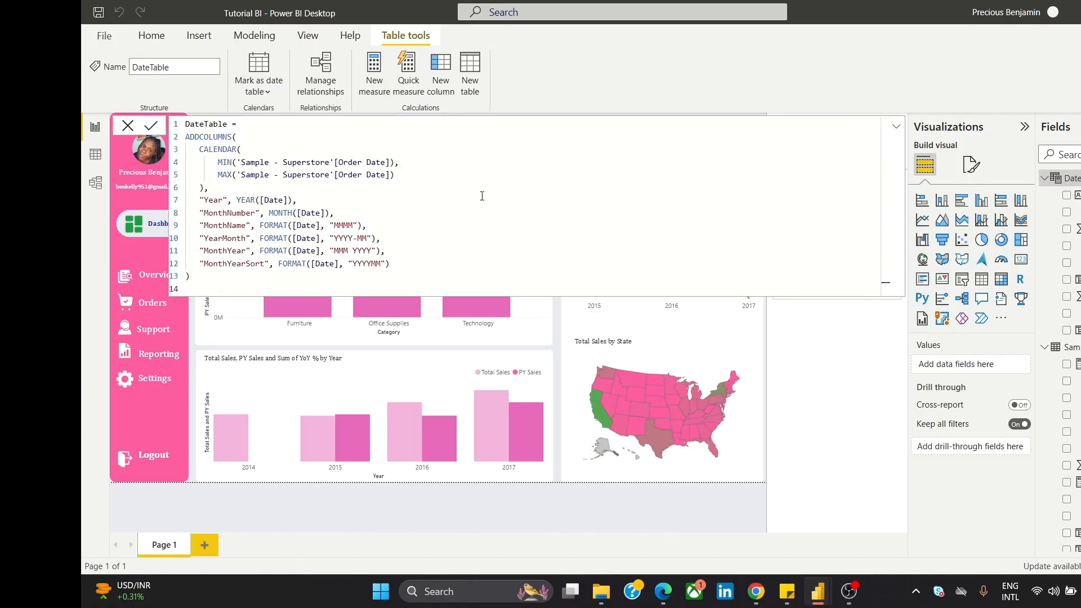
pyautogui.click(131, 128)
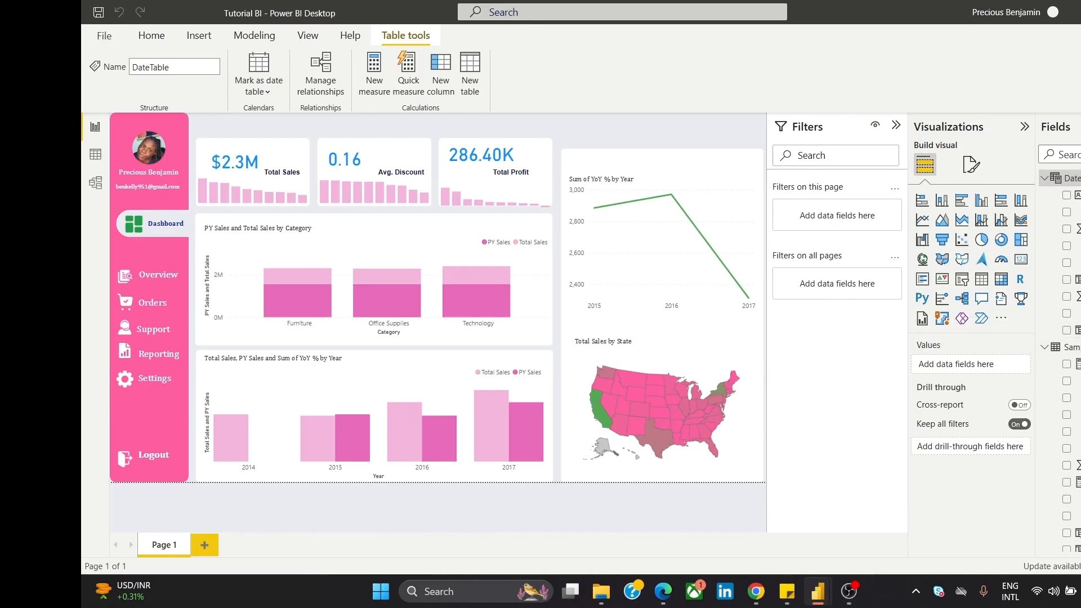
pyautogui.scroll(-3, 1058, 360)
pyautogui.scroll(-1, 1059, 361)
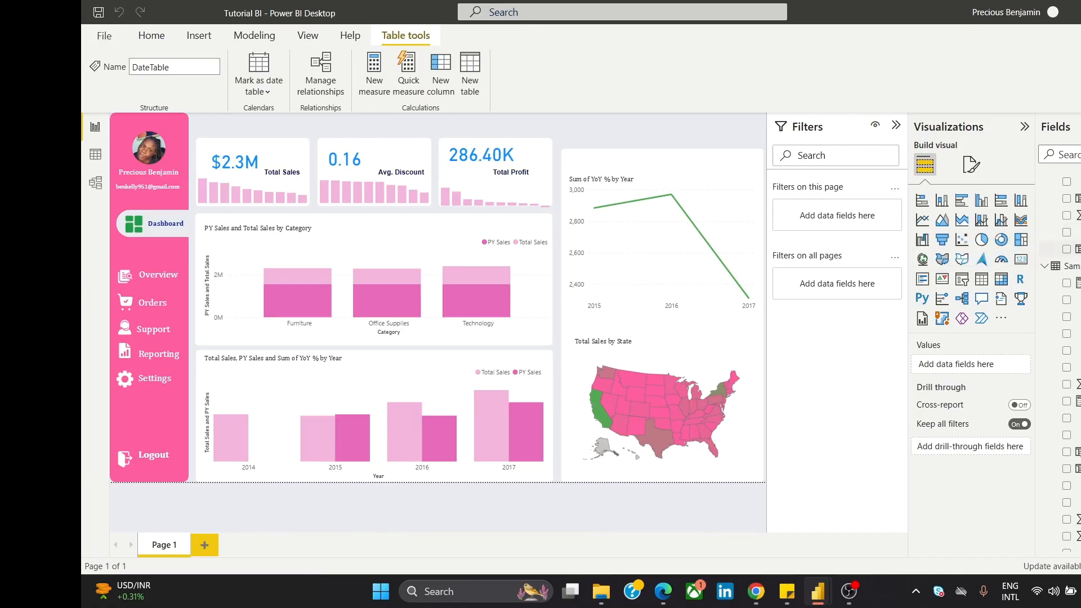
pyautogui.scroll(-3, 1059, 360)
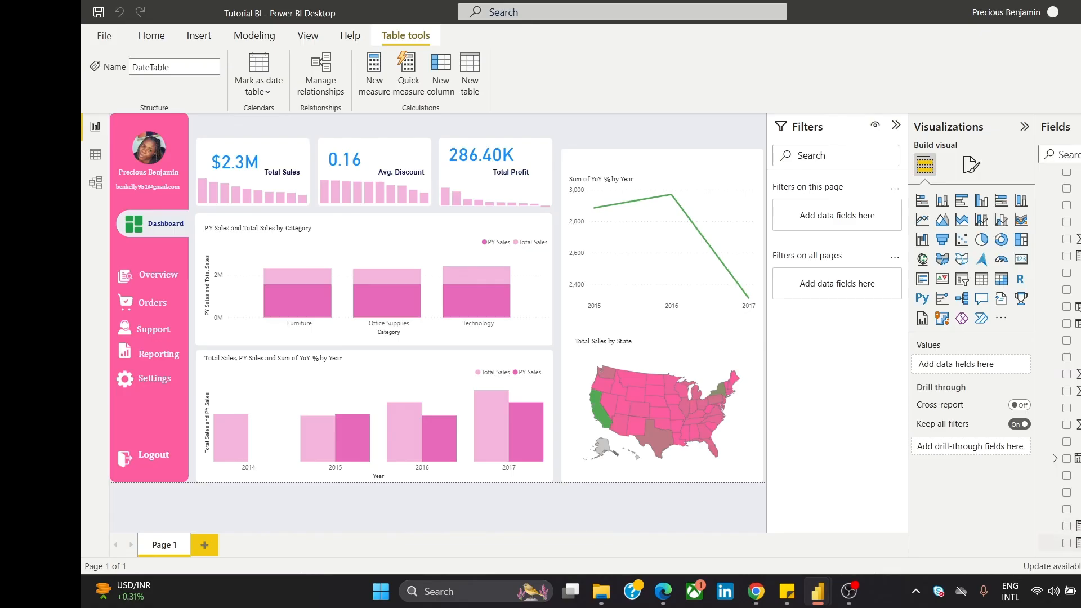
pyautogui.scroll(2, 1064, 360)
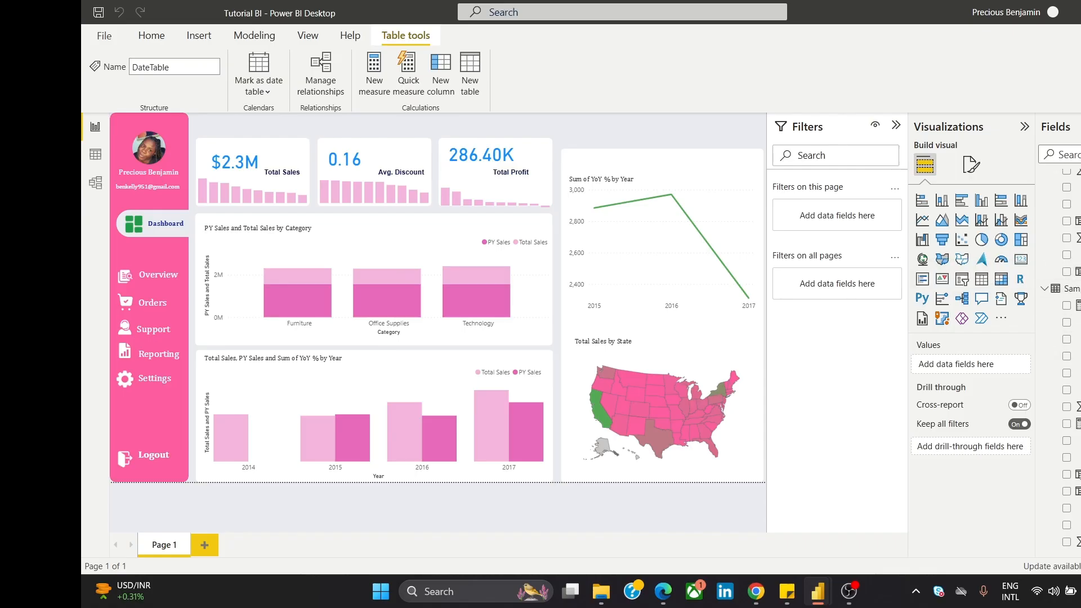
pyautogui.scroll(3, 1064, 180)
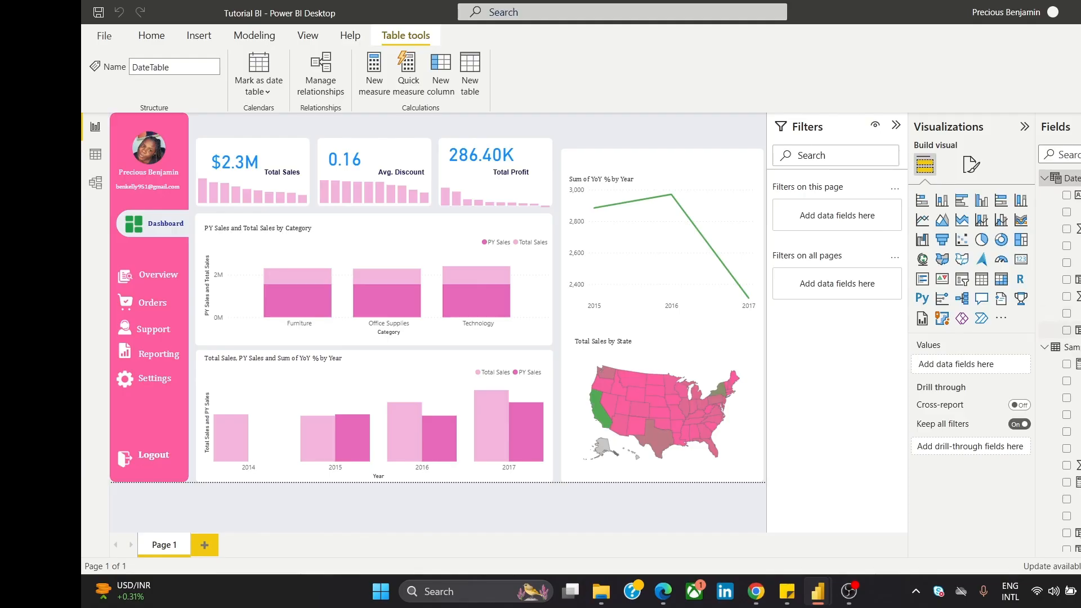
# Step: Copy the YoY % column's DAX formula without changing it
pyautogui.click(1069, 330)
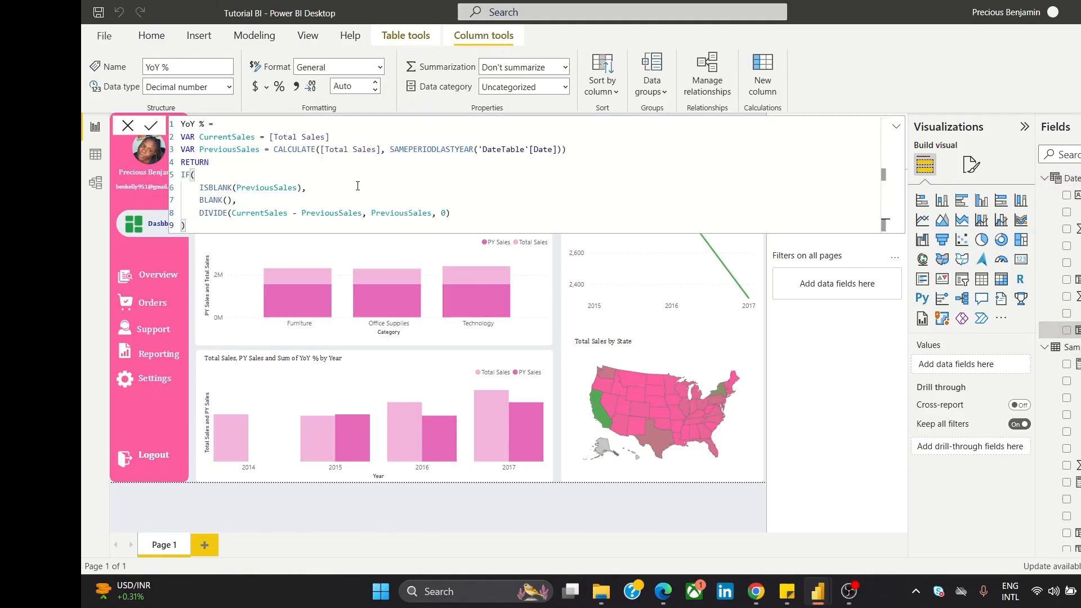
pyautogui.hotkey('ctrl', 'a')
pyautogui.hotkey('ctrl', 'c')
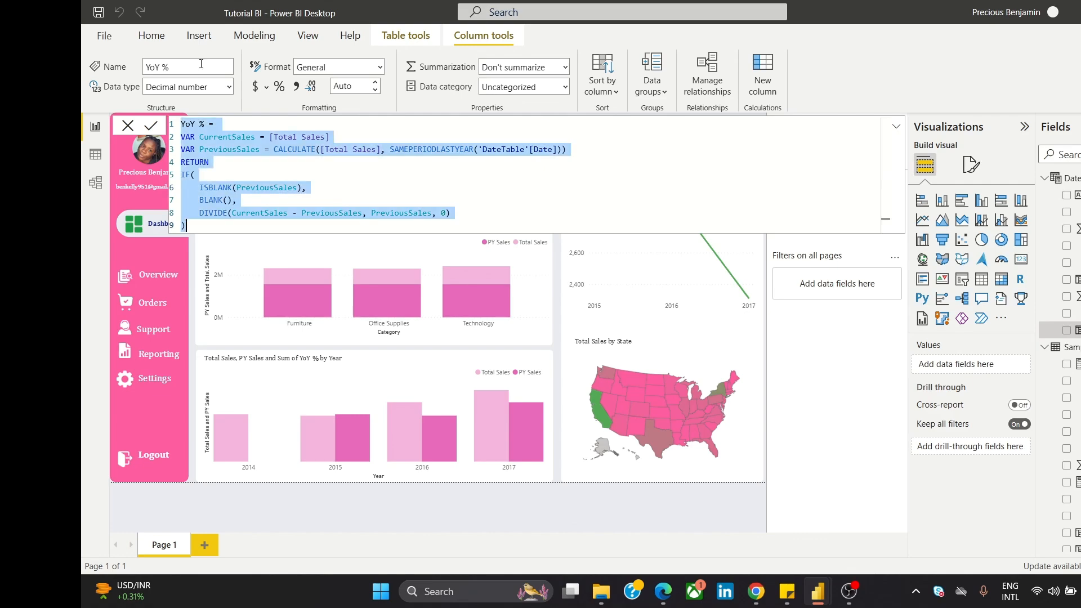
pyautogui.click(121, 122)
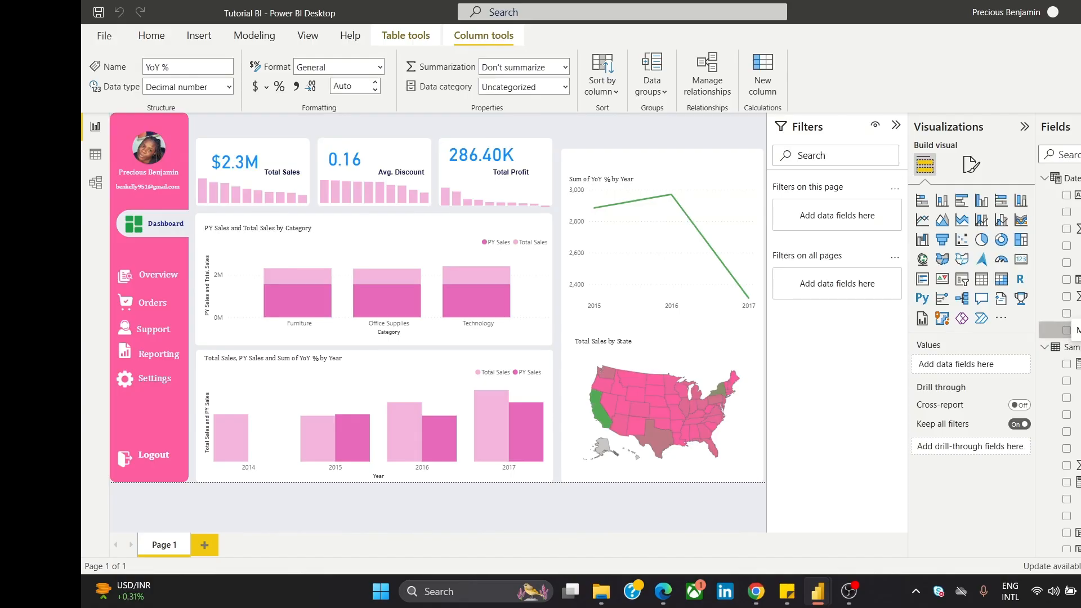
# Step: Delete the YoY % column from the model and close the DateTable formula bar
pyautogui.rightClick(1070, 330)
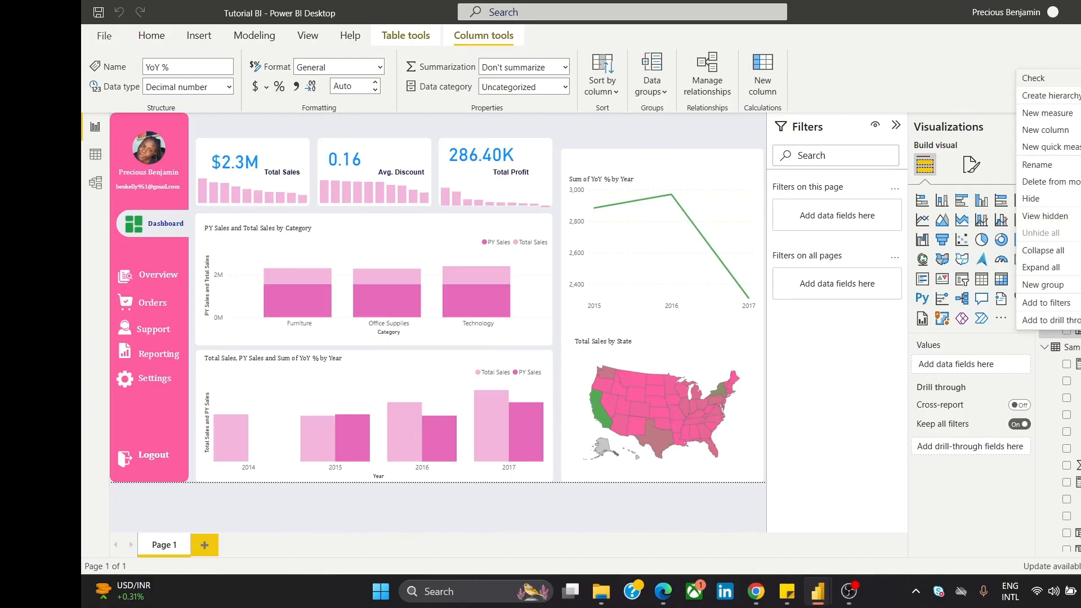
pyautogui.click(1078, 181)
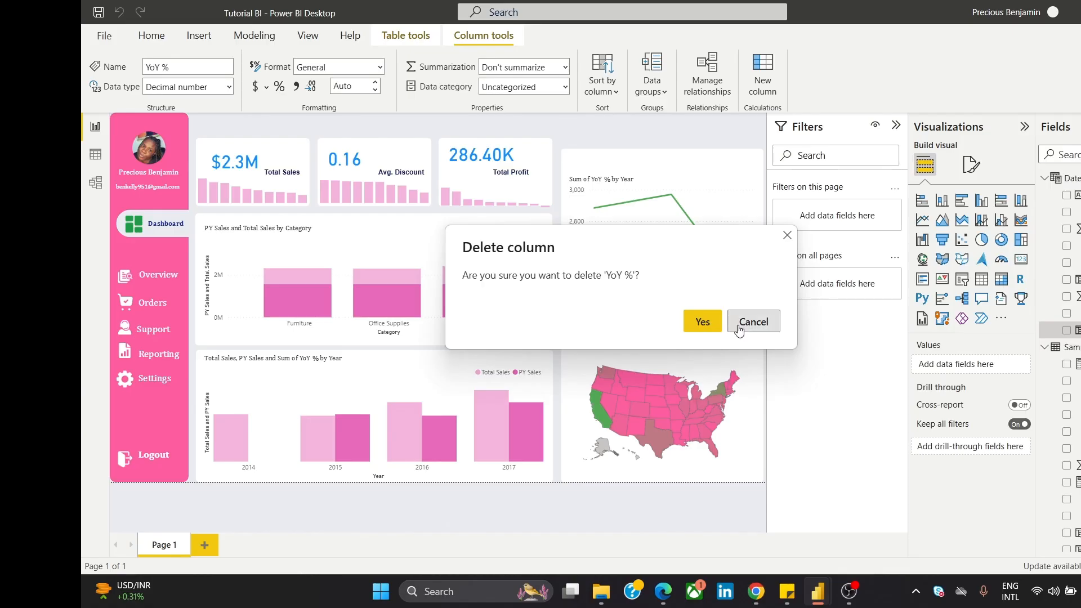
pyautogui.click(703, 323)
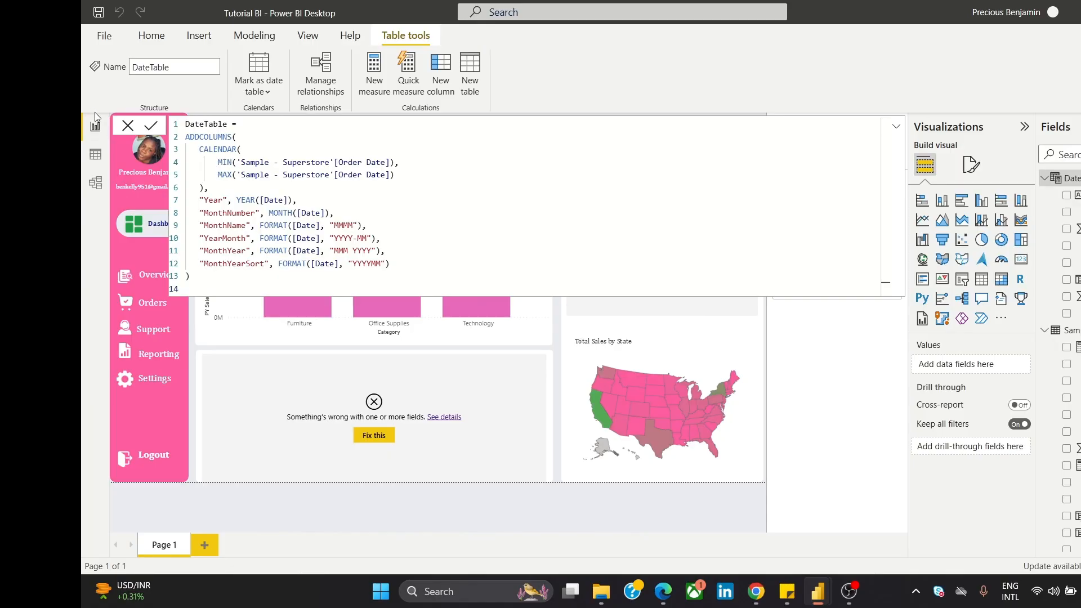
pyautogui.click(126, 126)
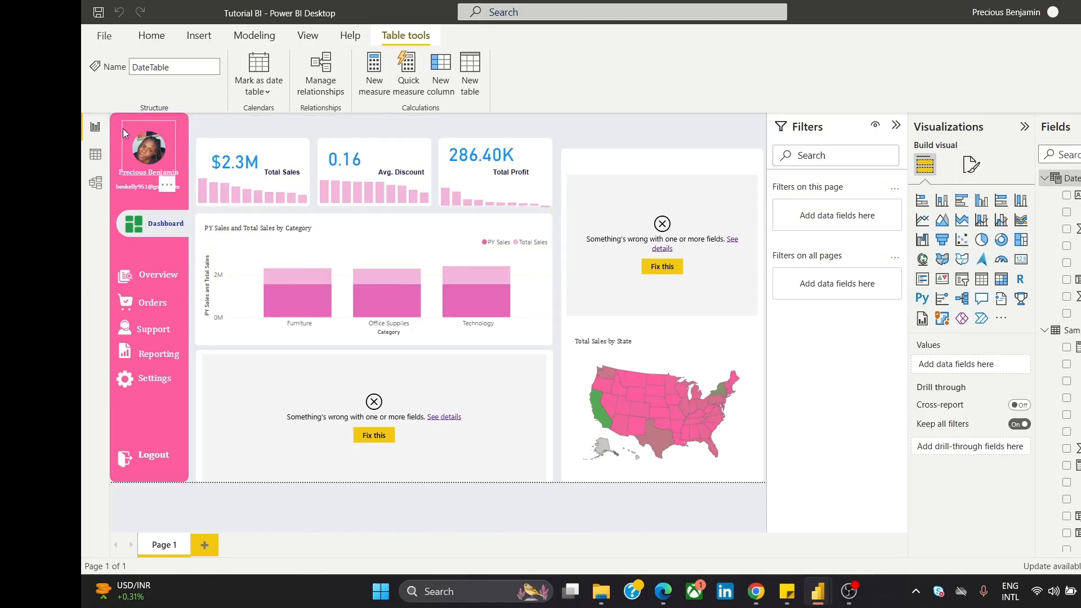
# Step: Create a new YoY % measure by pasting the copied year-over-year formula
pyautogui.click(274, 40)
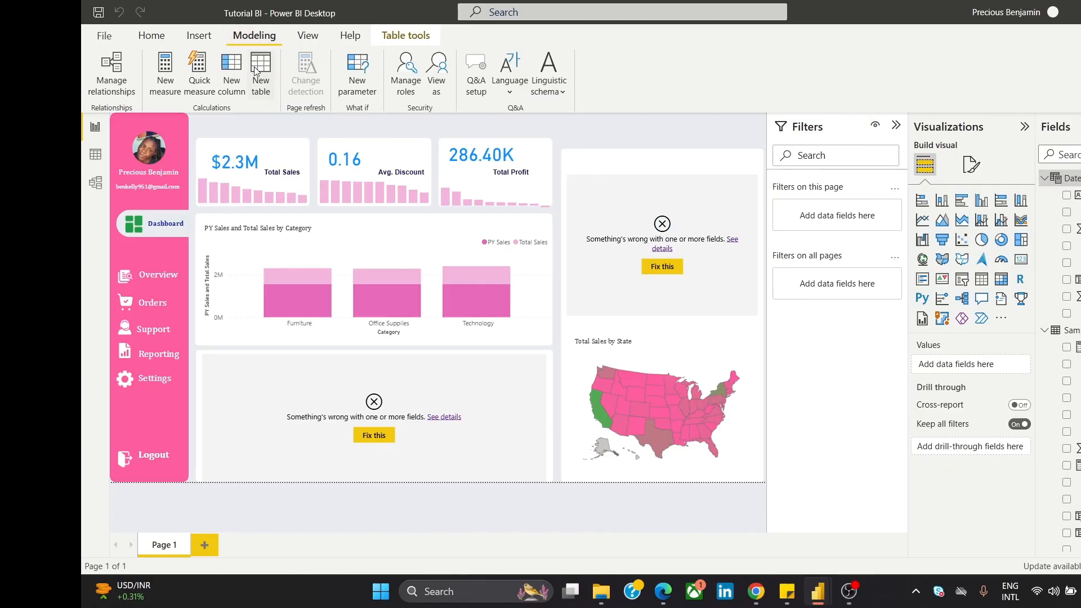
pyautogui.click(165, 79)
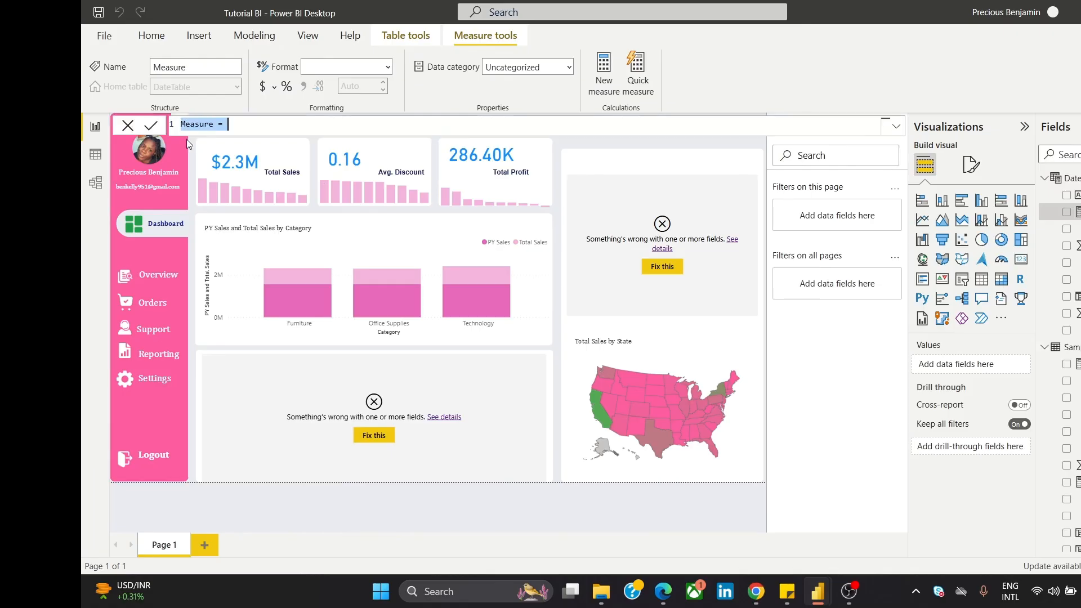
pyautogui.hotkey('ctrl', 'v')
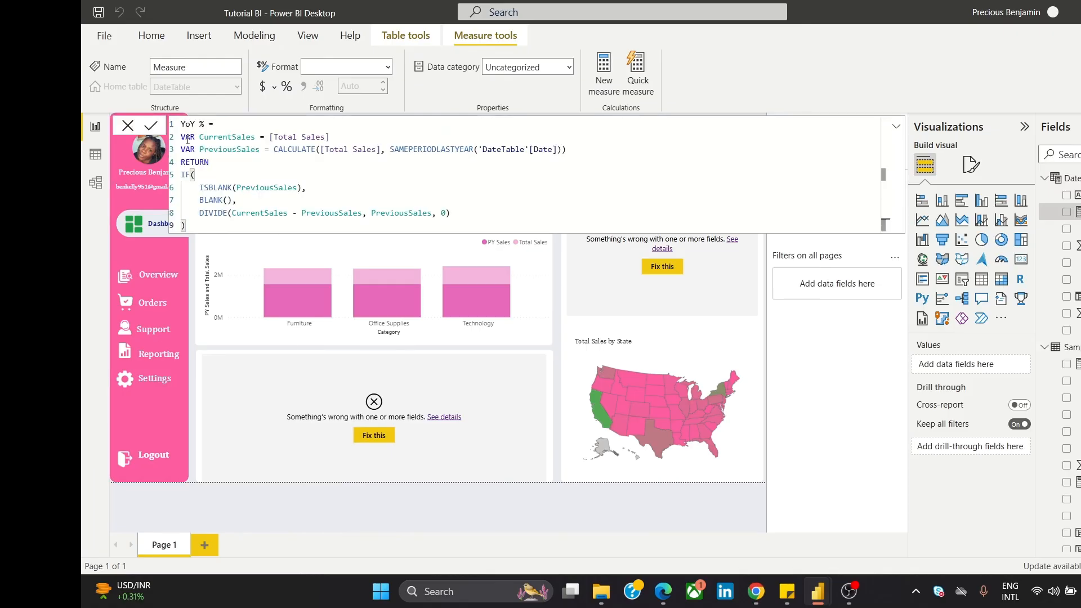
pyautogui.click(145, 129)
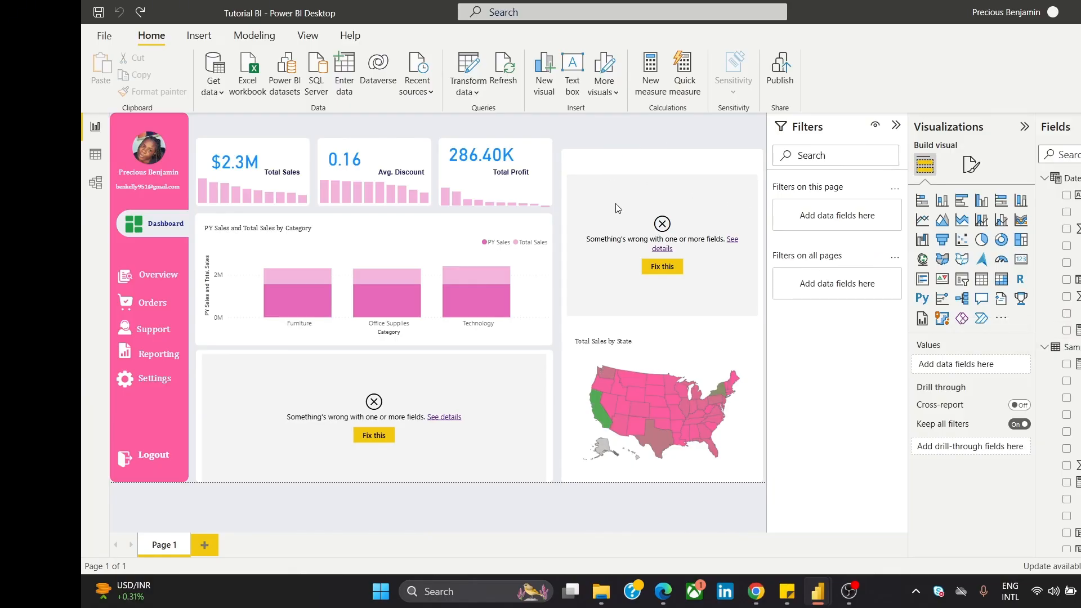
# Step: Replace the line chart's broken Sum of YoY % with the YoY % measure
pyautogui.click(646, 205)
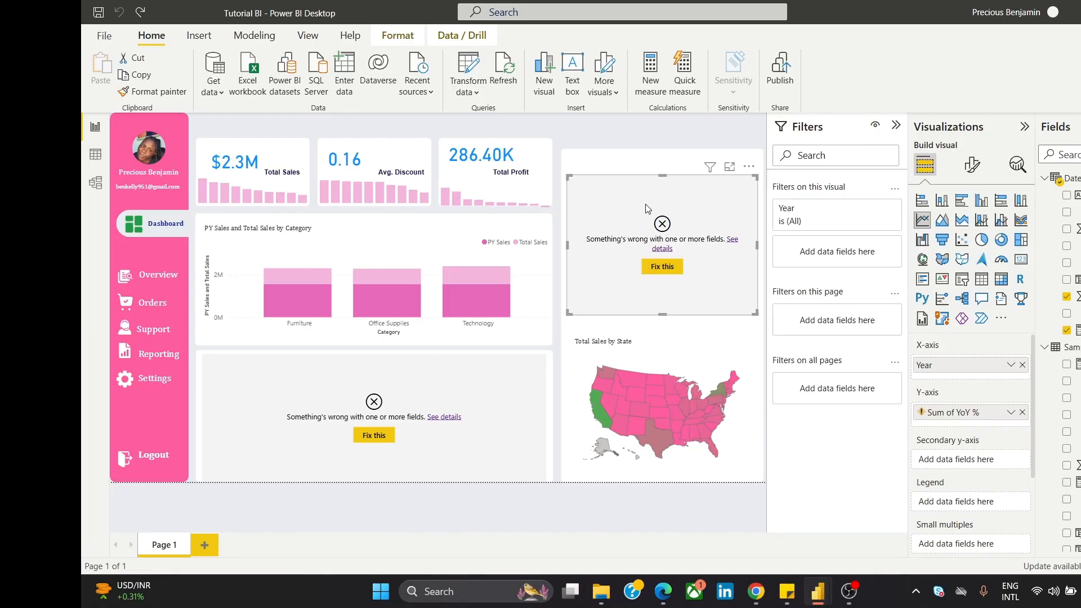
pyautogui.click(1023, 412)
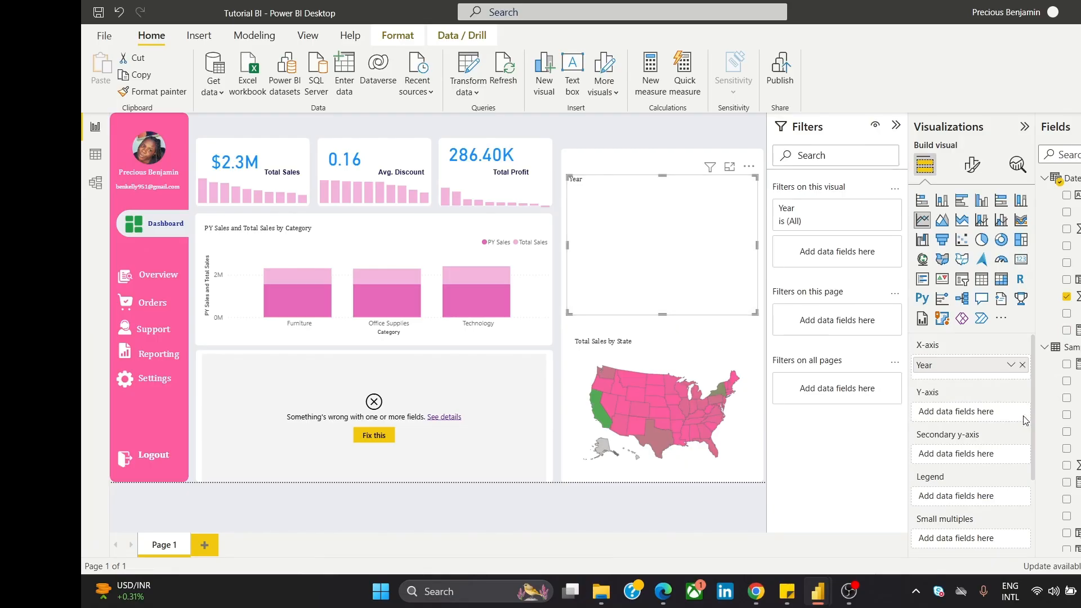
pyautogui.moveTo(1070, 380); pyautogui.dragTo(987, 424)
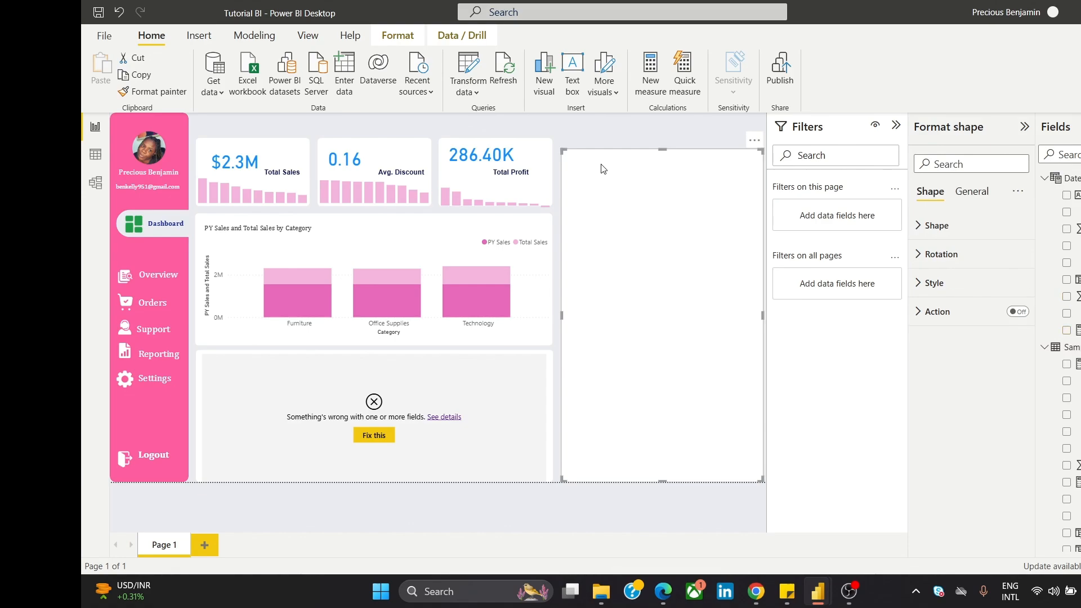
# Step: Swap the yearly sales chart's broken tooltip for the YoY % measure
pyautogui.click(473, 415)
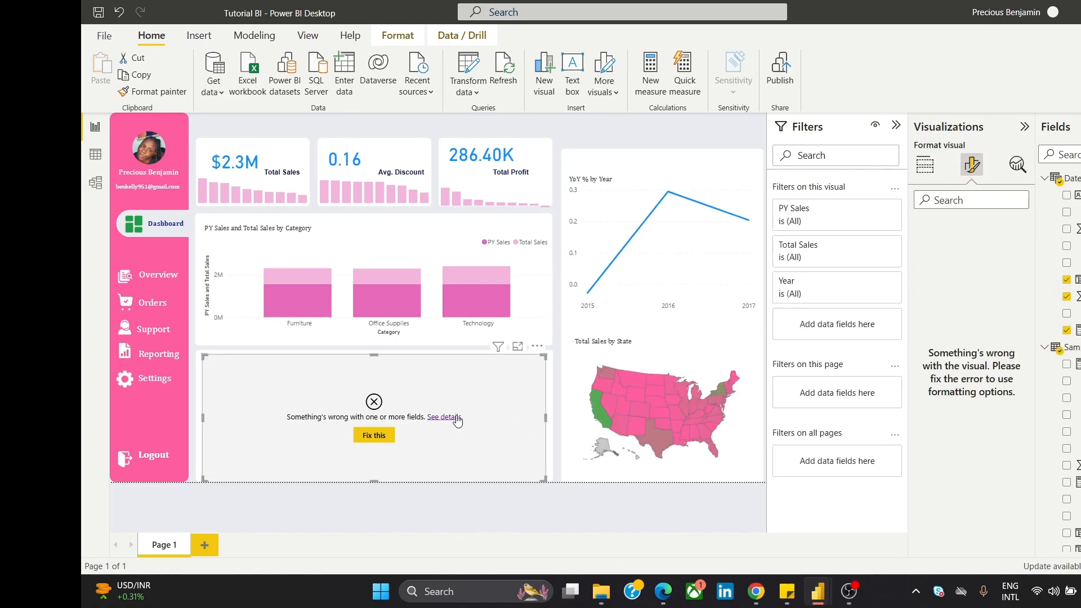
pyautogui.click(924, 164)
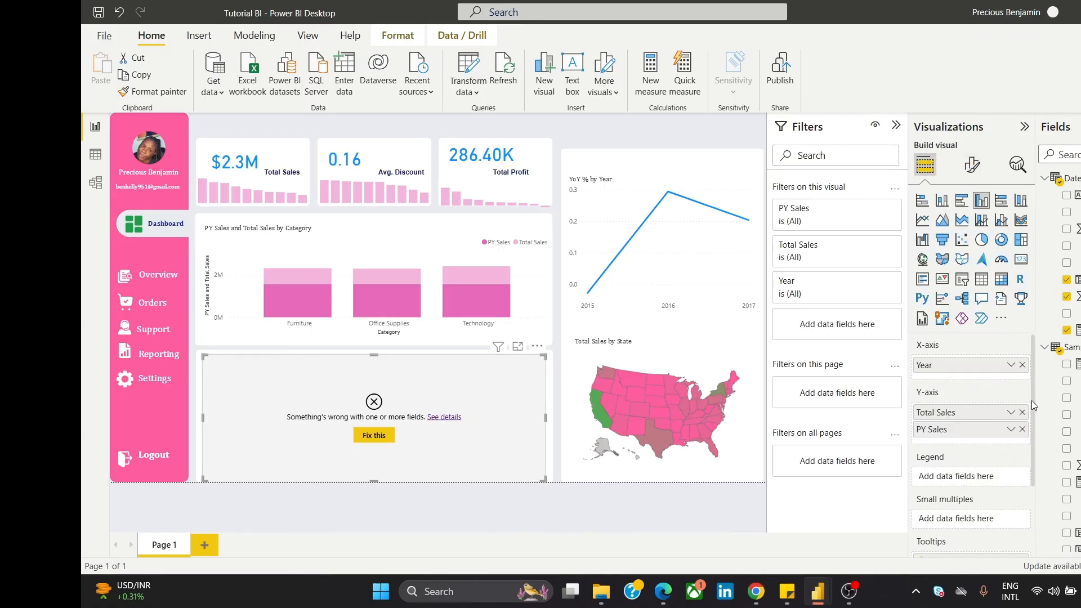
pyautogui.scroll(-2, 1031, 400)
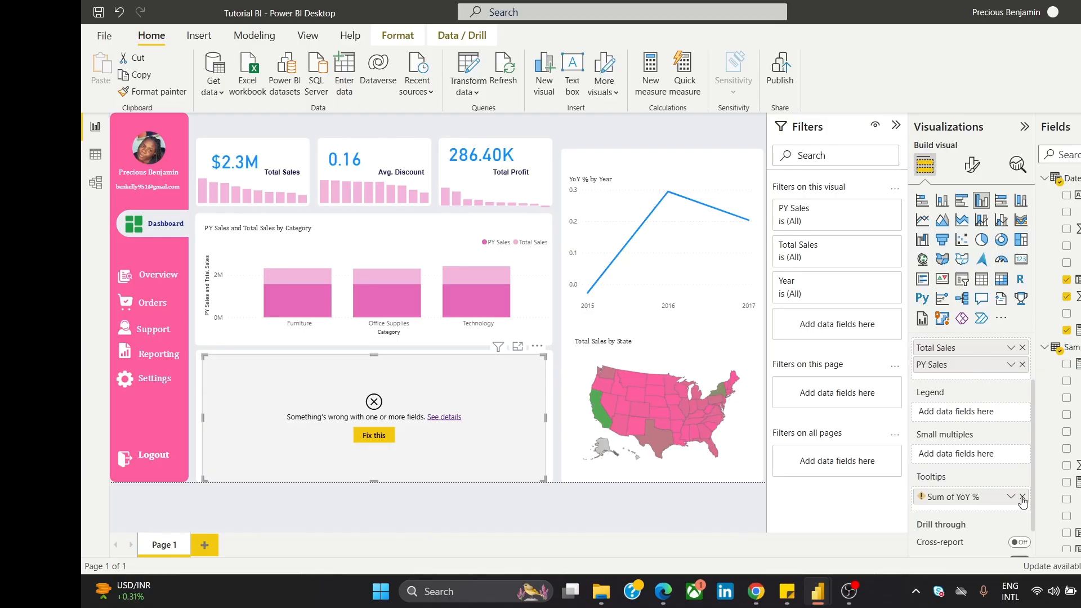
pyautogui.click(1022, 497)
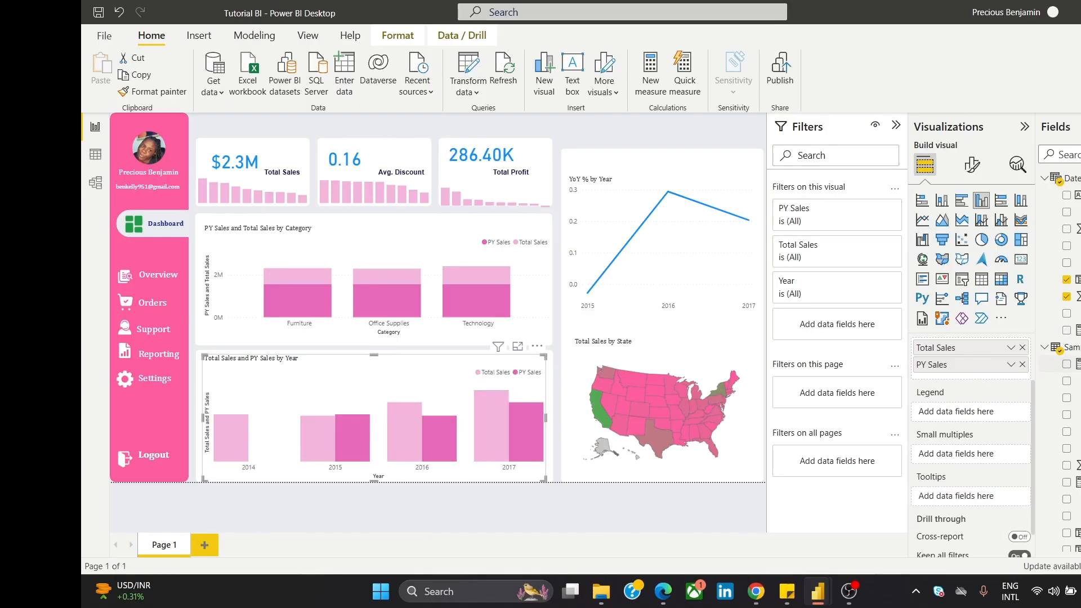
pyautogui.moveTo(1072, 330); pyautogui.dragTo(1007, 508)
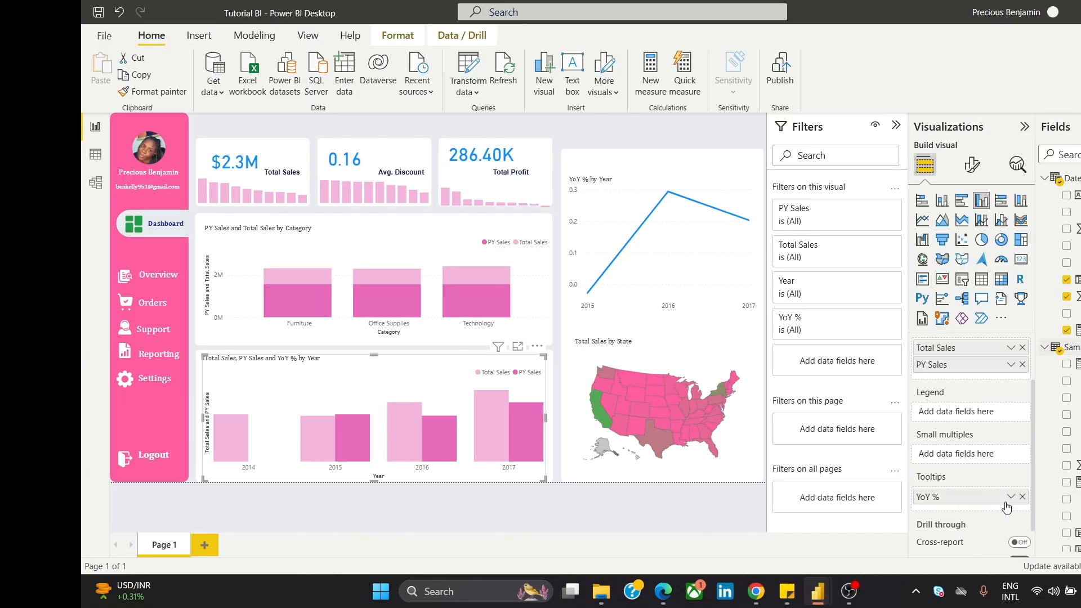
pyautogui.click(590, 136)
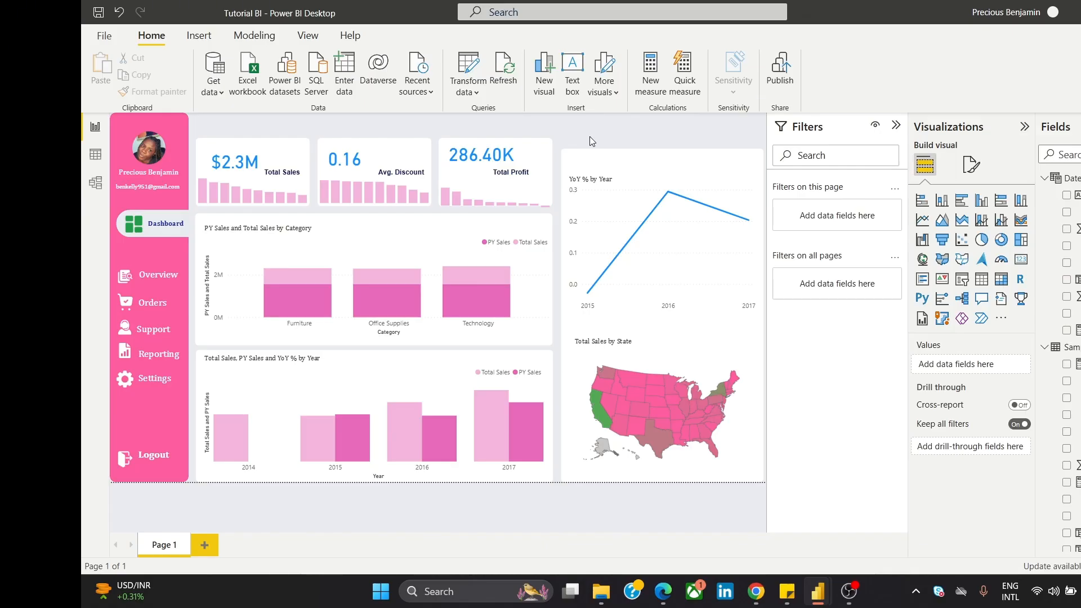
# Step: Look up the formula in the Tutorial Files document and return to the Tutorial BI report
pyautogui.moveTo(756, 591)
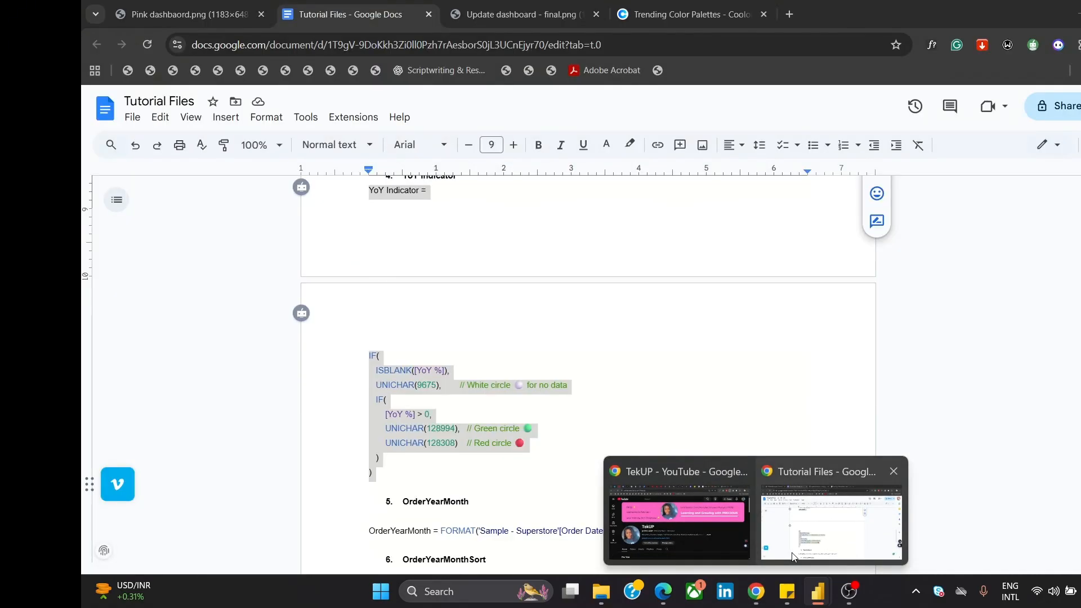
pyautogui.click(793, 556)
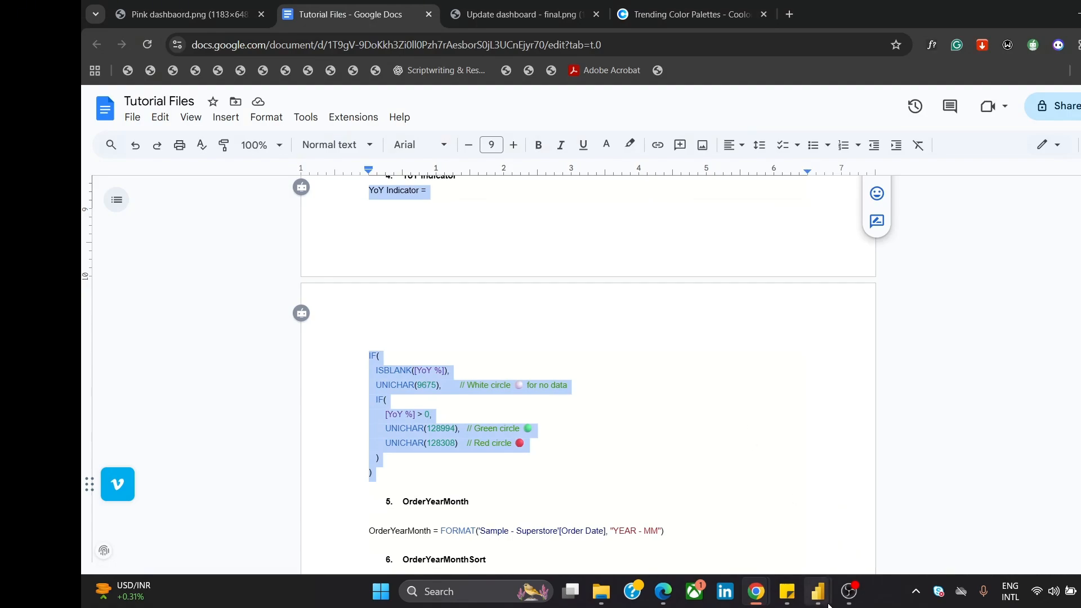
pyautogui.moveTo(818, 591)
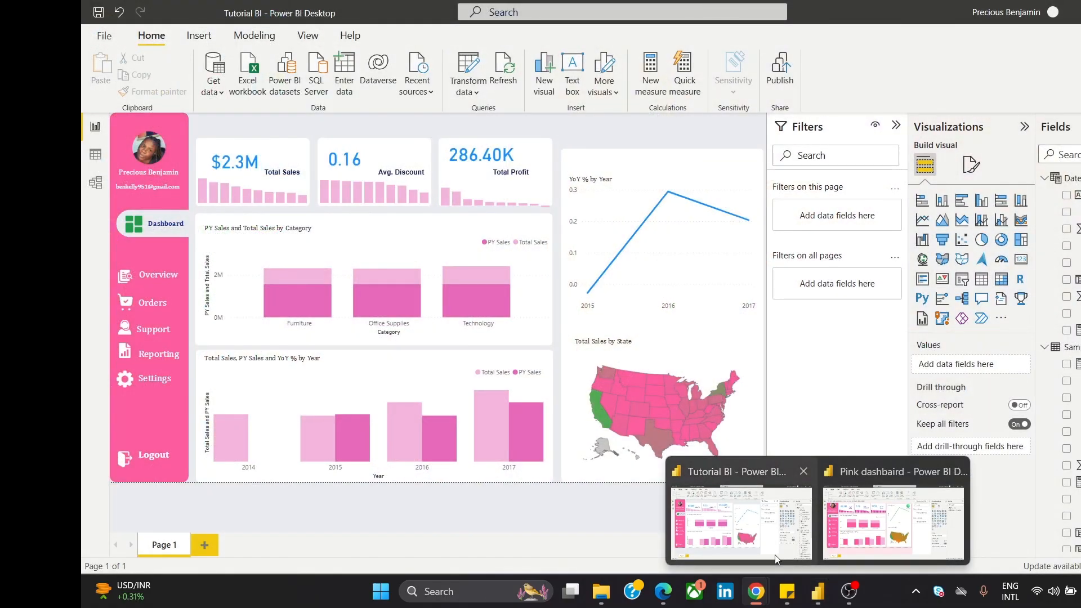
pyautogui.click(777, 557)
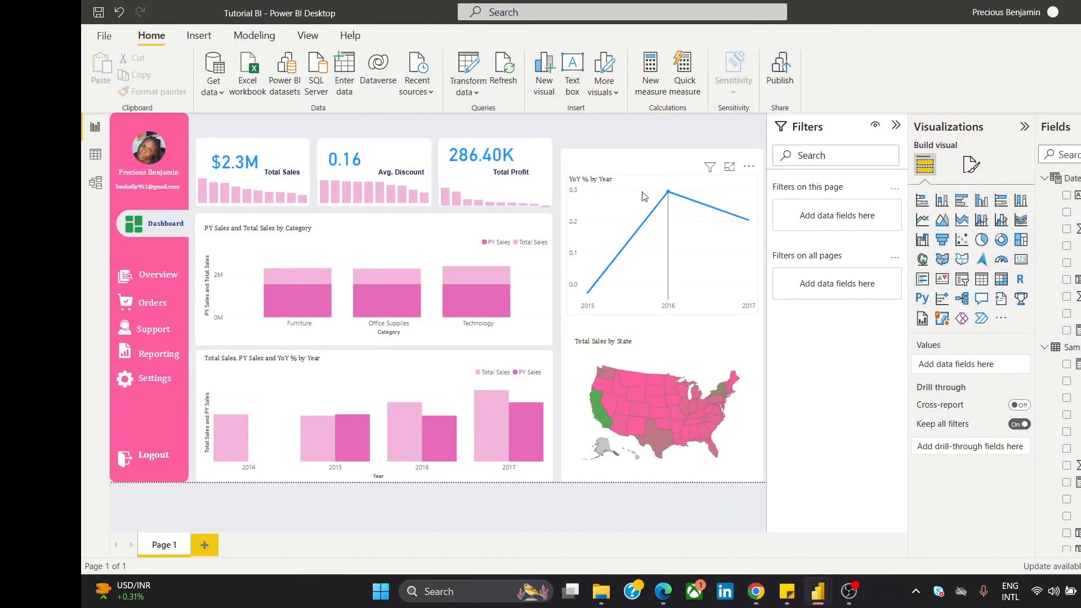
# Step: Create the YoY Indicator measure from the pasted UNICHAR circle DAX and close the formula editor
pyautogui.click(251, 42)
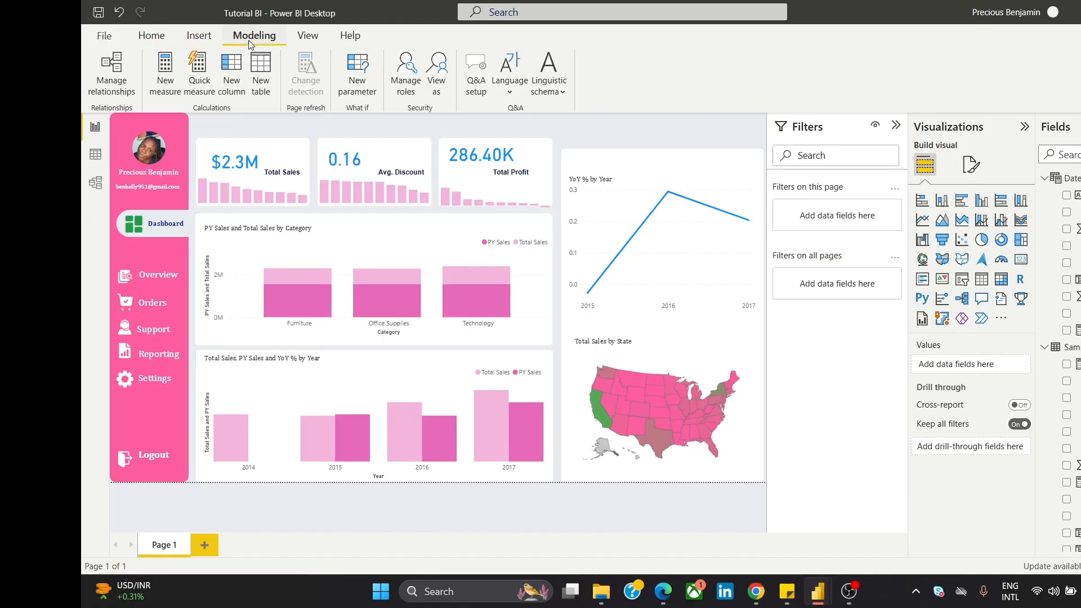
pyautogui.click(169, 76)
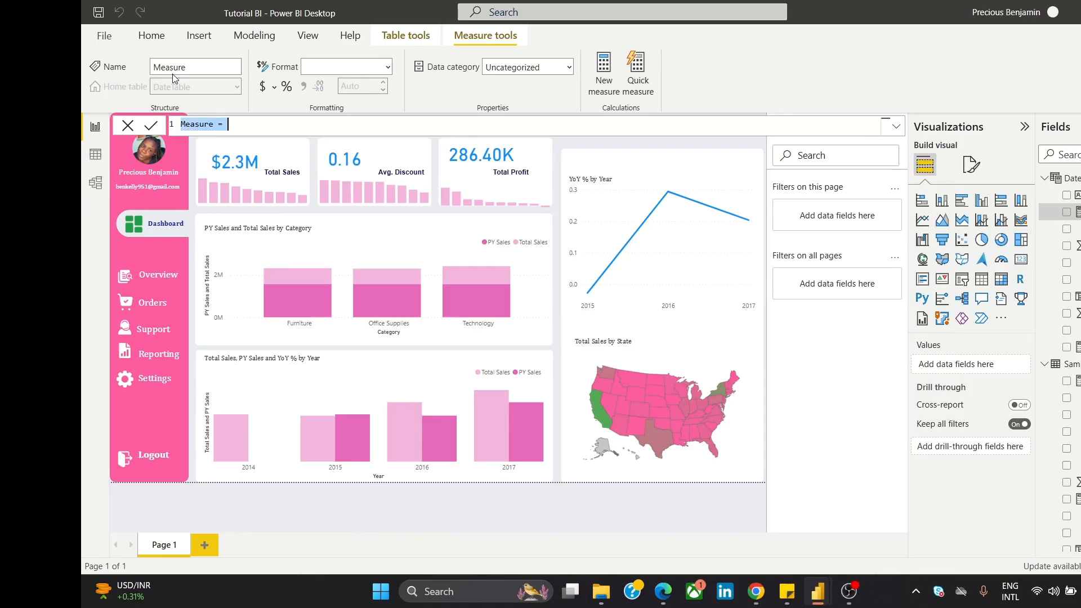
pyautogui.write('YoY Indicator = IF(     ISBLANK([YoY %]),     UNICHAR(9675),        // White circle ○ for no data     IF(         [YoY %] > 0,         UNICHAR(128994),   // Green circle 🟢         UNICHAR(128308)    // Red circle 🔴     ) )')
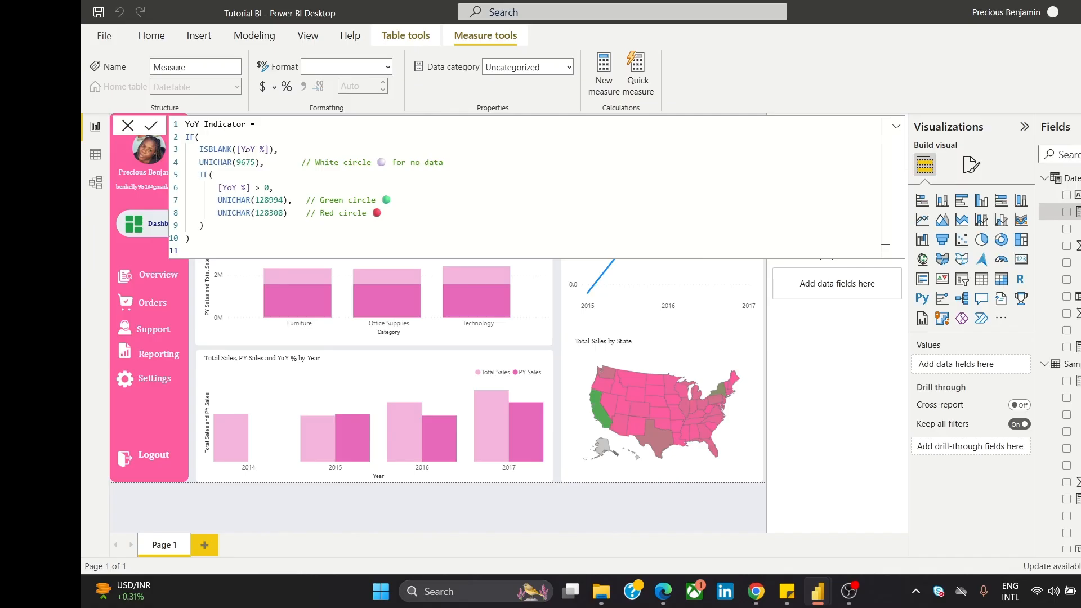
pyautogui.click(150, 126)
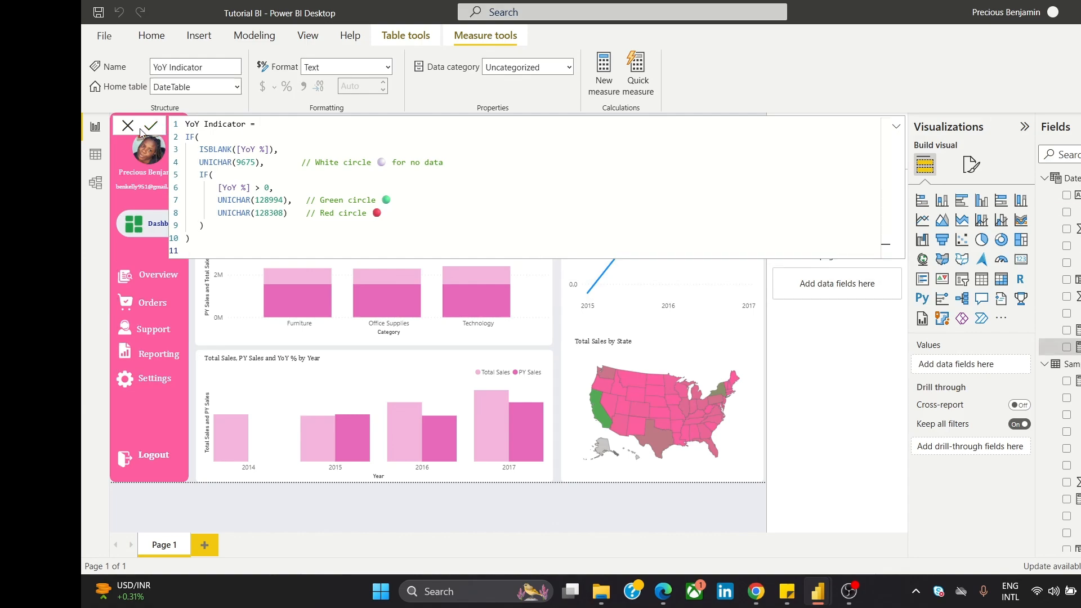
pyautogui.click(129, 127)
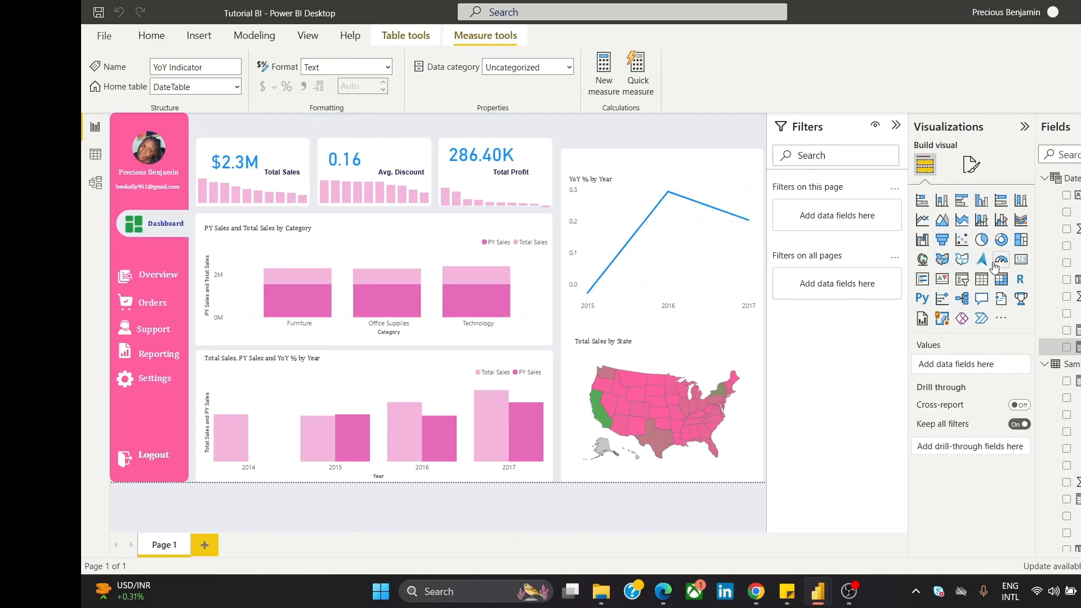
# Step: Add a card showing the YoY Indicator and place it over the YoY % by Year line chart
pyautogui.click(1020, 259)
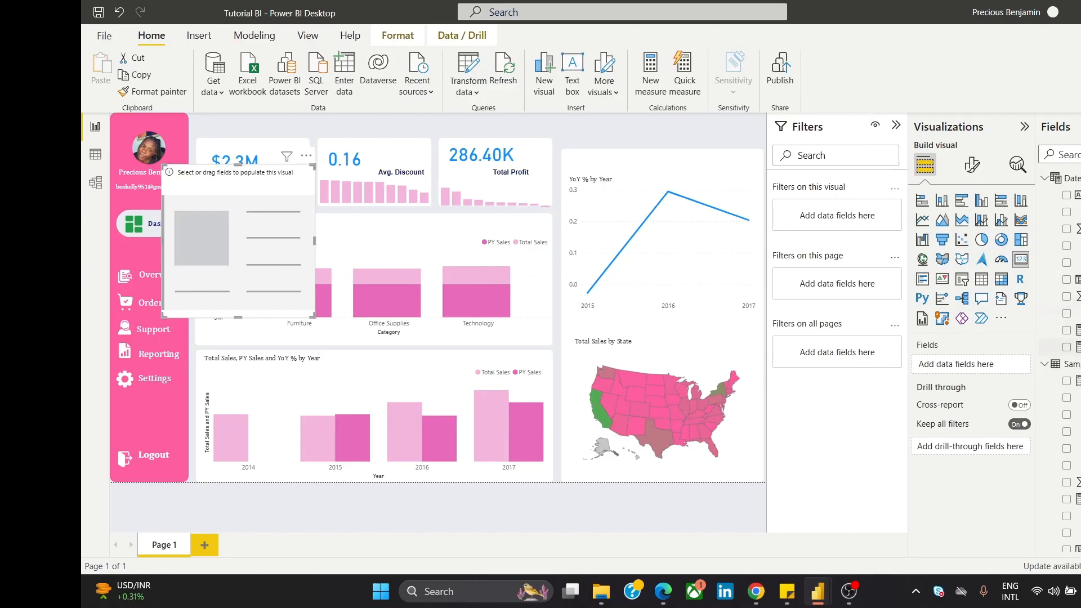
pyautogui.moveTo(1073, 347); pyautogui.dragTo(957, 365)
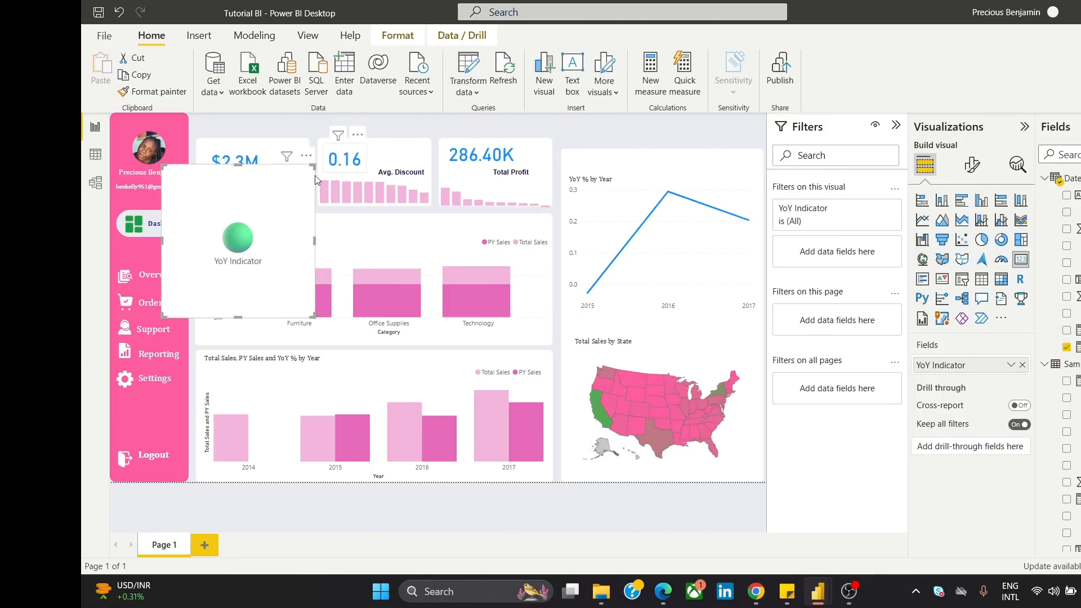
pyautogui.moveTo(286, 255); pyautogui.dragTo(643, 263)
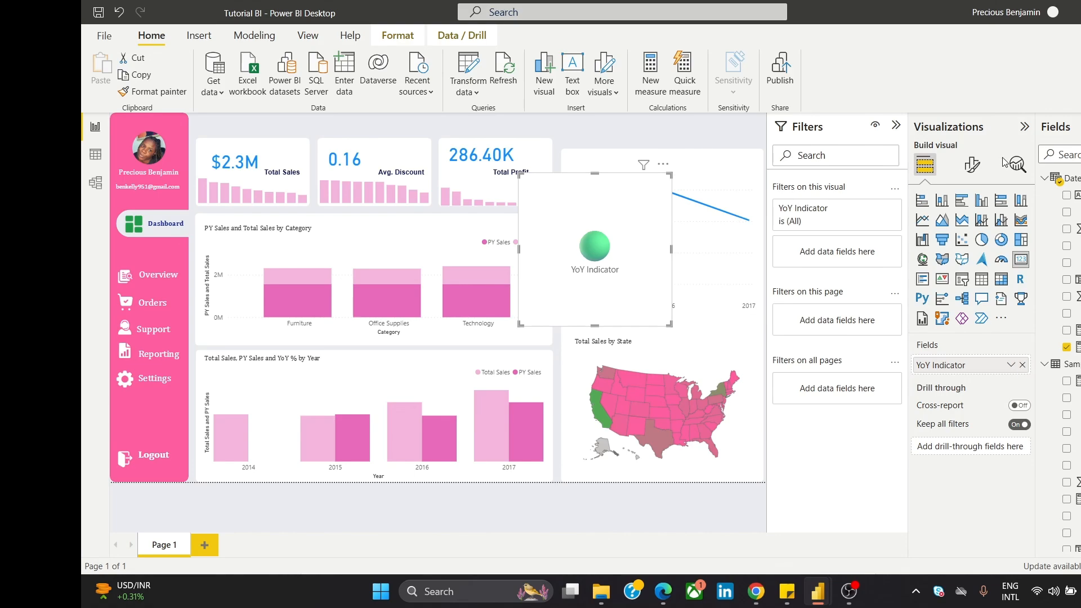
pyautogui.click(974, 169)
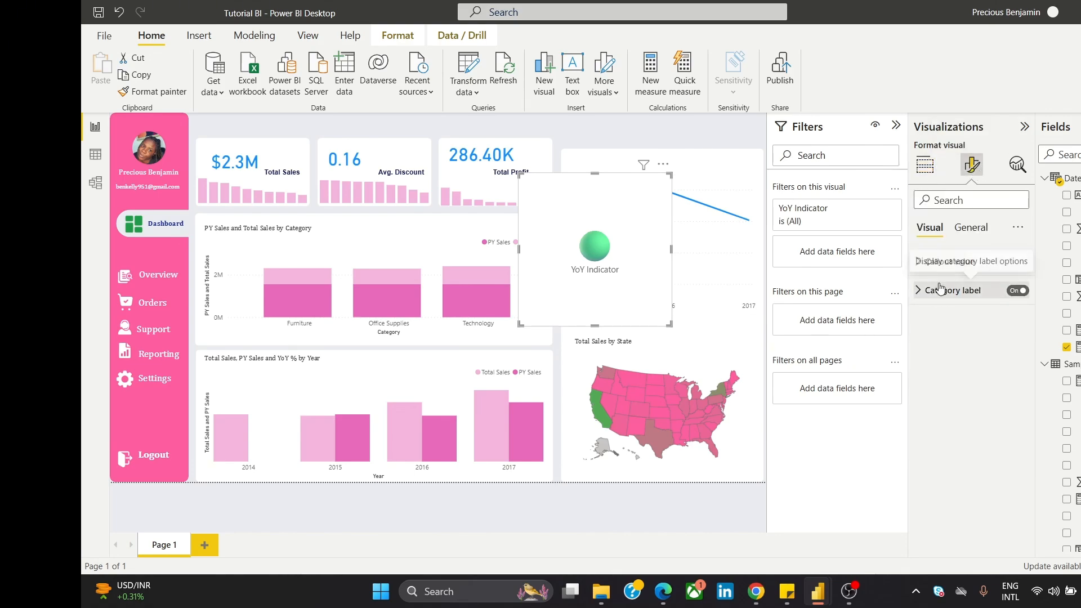
# Step: Turn off the YoY Indicator card's background
pyautogui.click(978, 229)
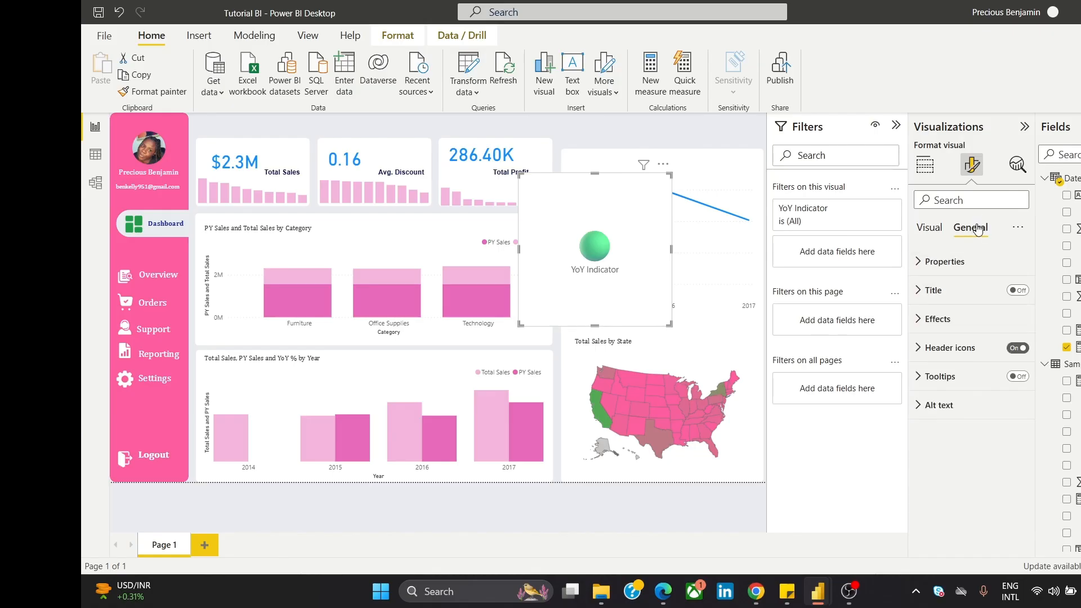
pyautogui.click(965, 318)
pyautogui.click(1013, 349)
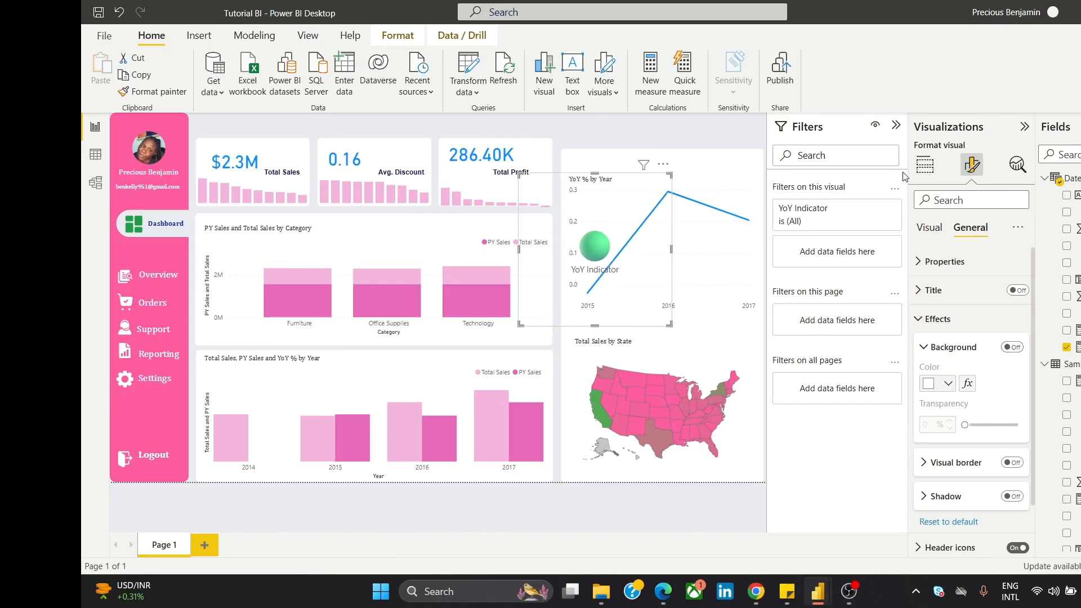
# Step: Make the card's category label bold Cambria at size 10 and shrink the card around the circle
pyautogui.click(917, 228)
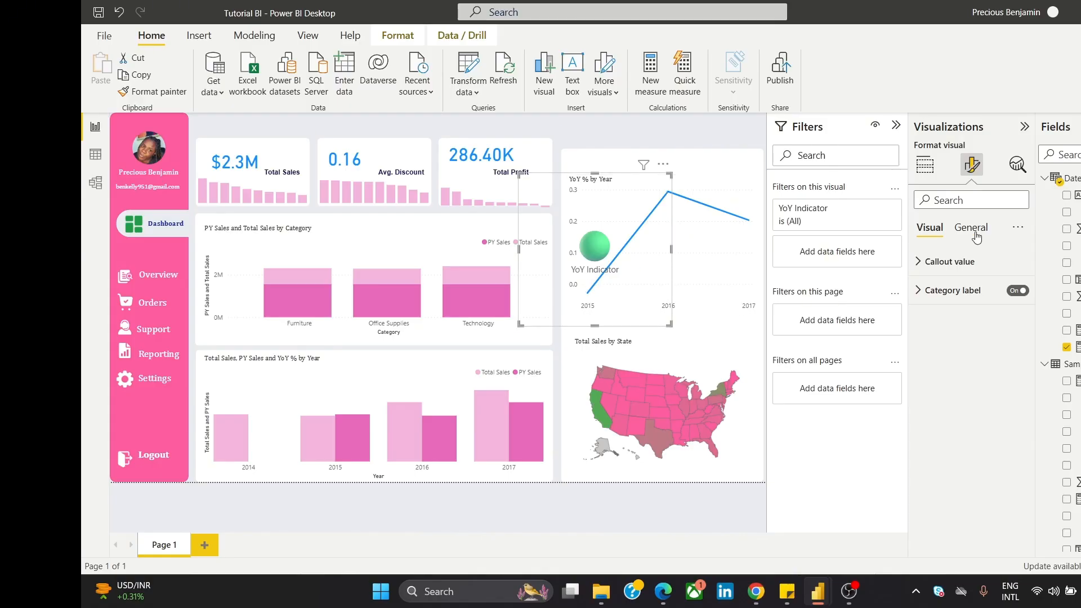
pyautogui.click(963, 296)
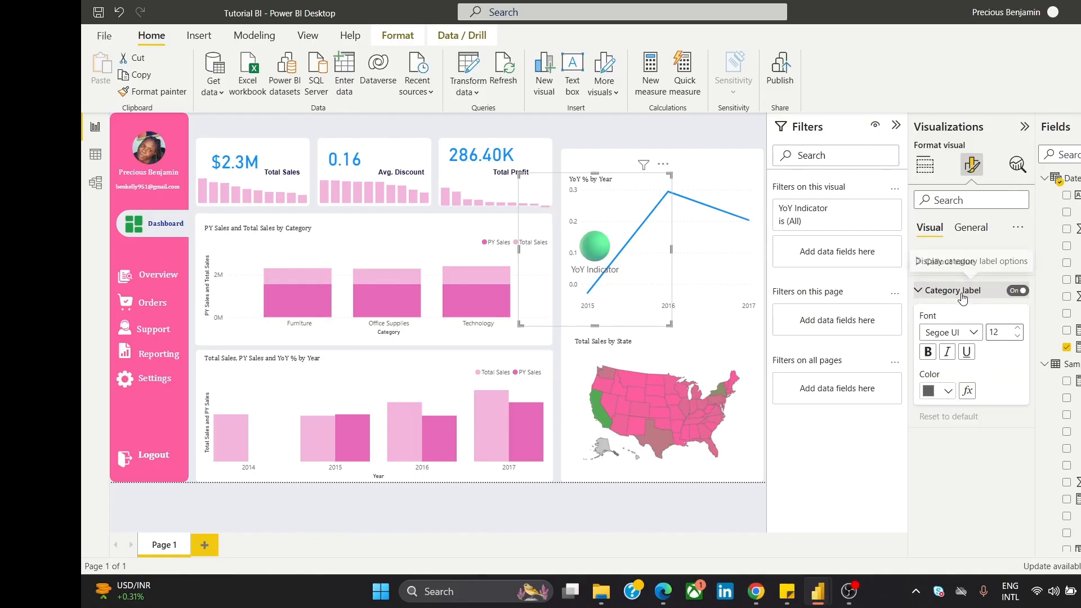
pyautogui.click(961, 338)
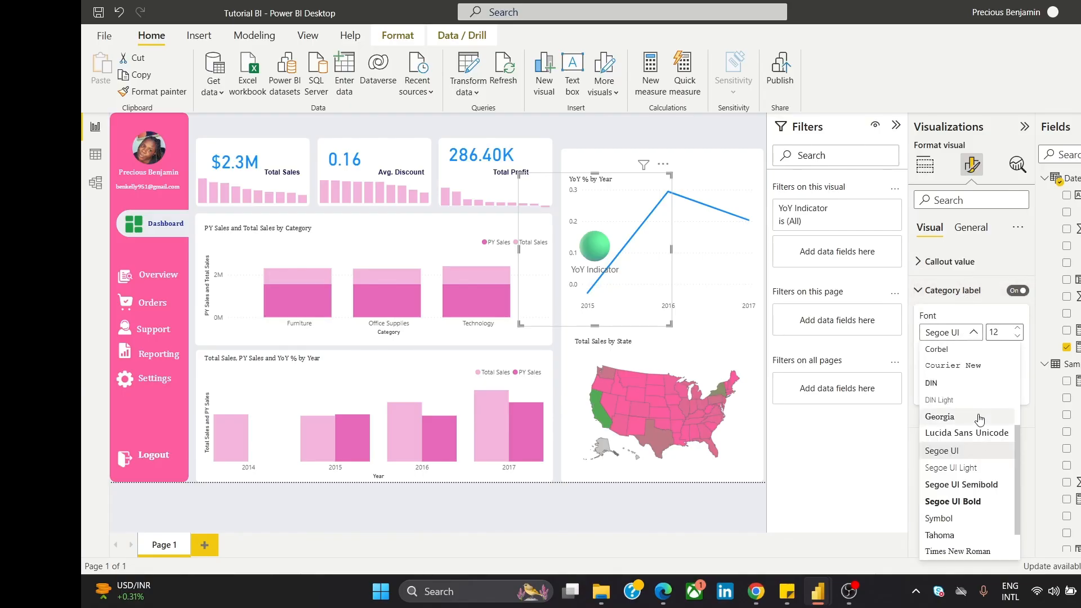
pyautogui.moveTo(1019, 462); pyautogui.dragTo(1019, 437)
pyautogui.scroll(2, 981, 351)
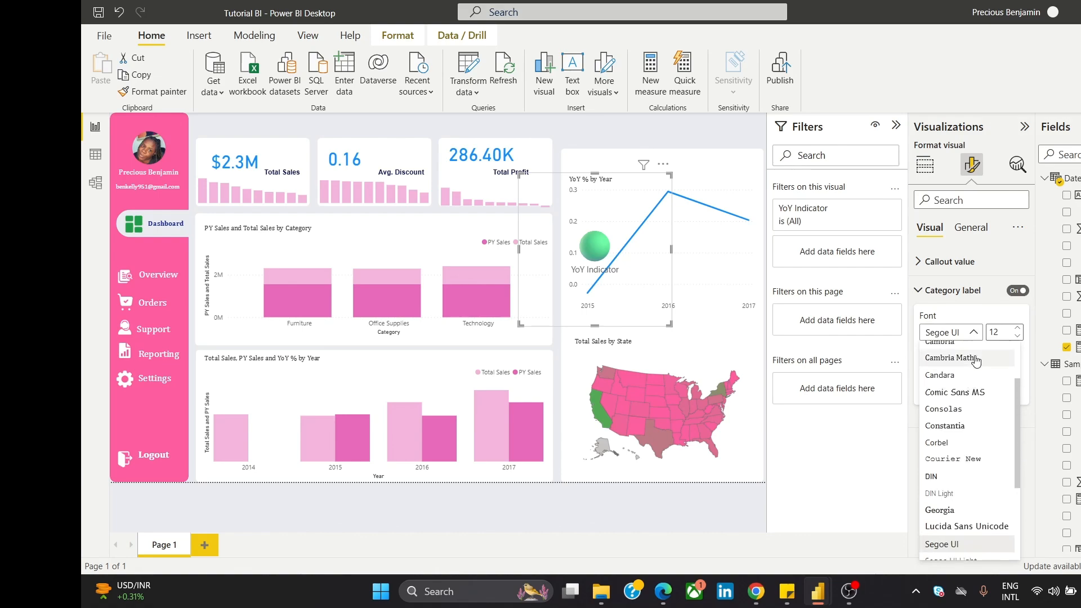
pyautogui.click(982, 347)
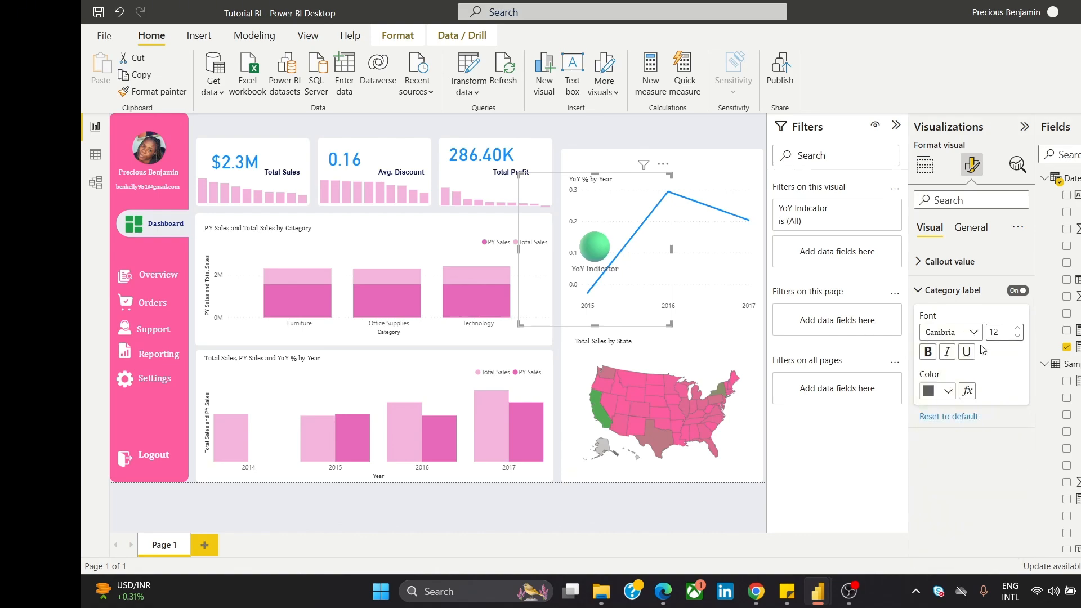
pyautogui.click(1018, 337)
pyautogui.click(1017, 337)
pyautogui.click(1017, 337)
pyautogui.click(1019, 330)
pyautogui.click(931, 355)
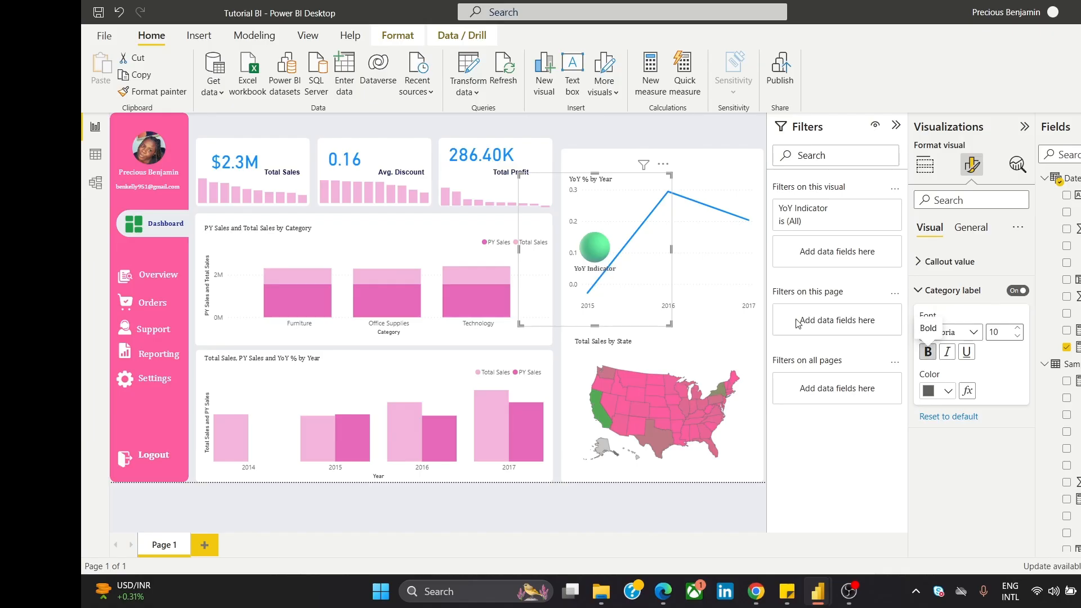
pyautogui.moveTo(519, 178); pyautogui.dragTo(622, 292)
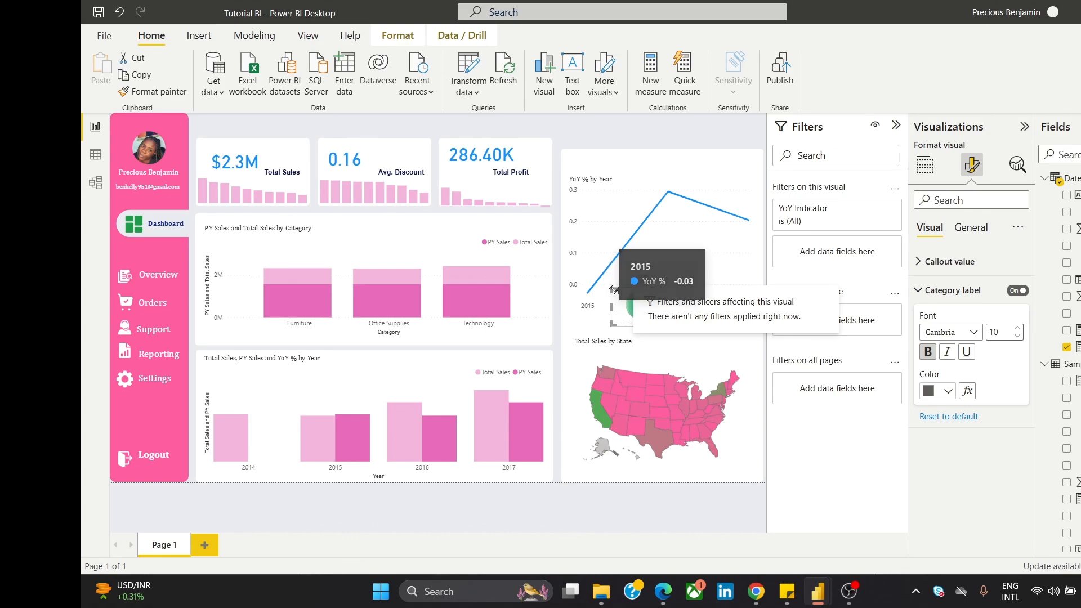
# Step: Resize the YoY Indicator card and place it at the line chart's top-right corner
pyautogui.moveTo(611, 289); pyautogui.dragTo(597, 278)
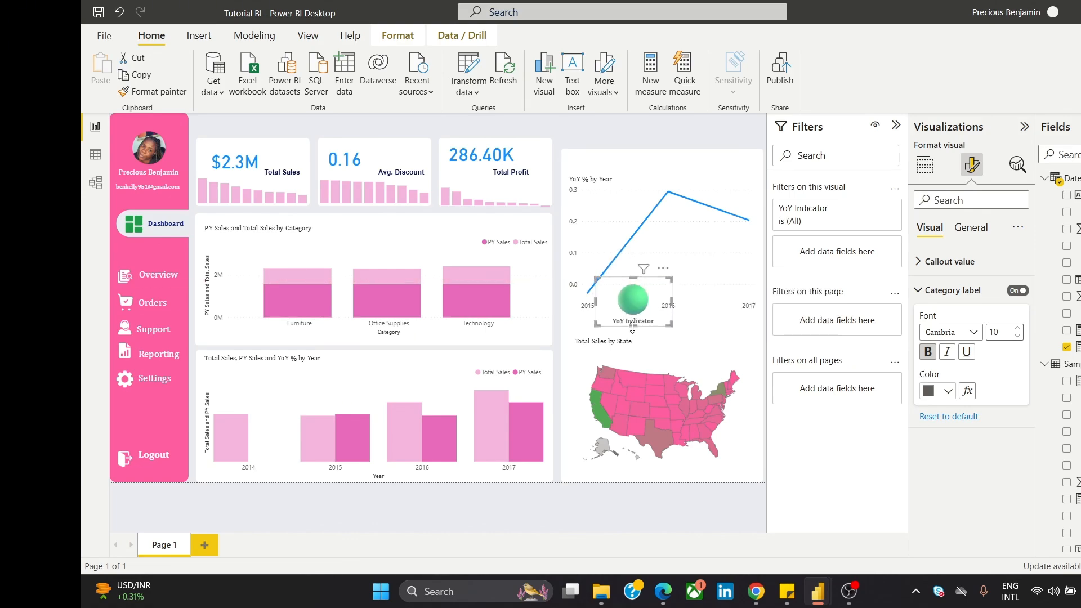
pyautogui.moveTo(632, 326); pyautogui.dragTo(632, 338)
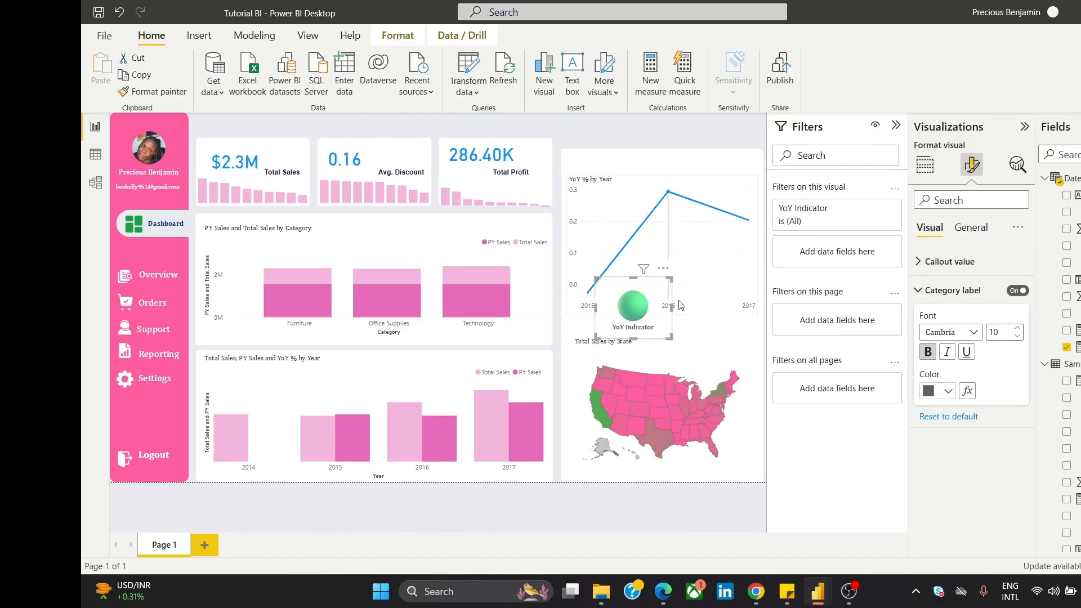
pyautogui.moveTo(671, 306); pyautogui.dragTo(753, 143)
pyautogui.click(665, 130)
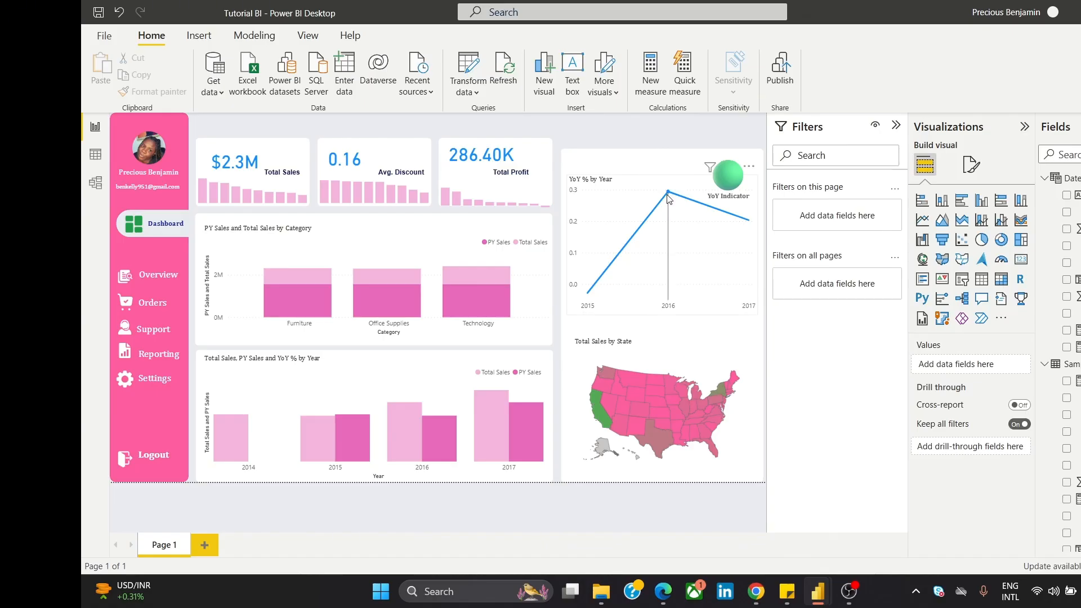
pyautogui.moveTo(742, 184); pyautogui.dragTo(742, 170)
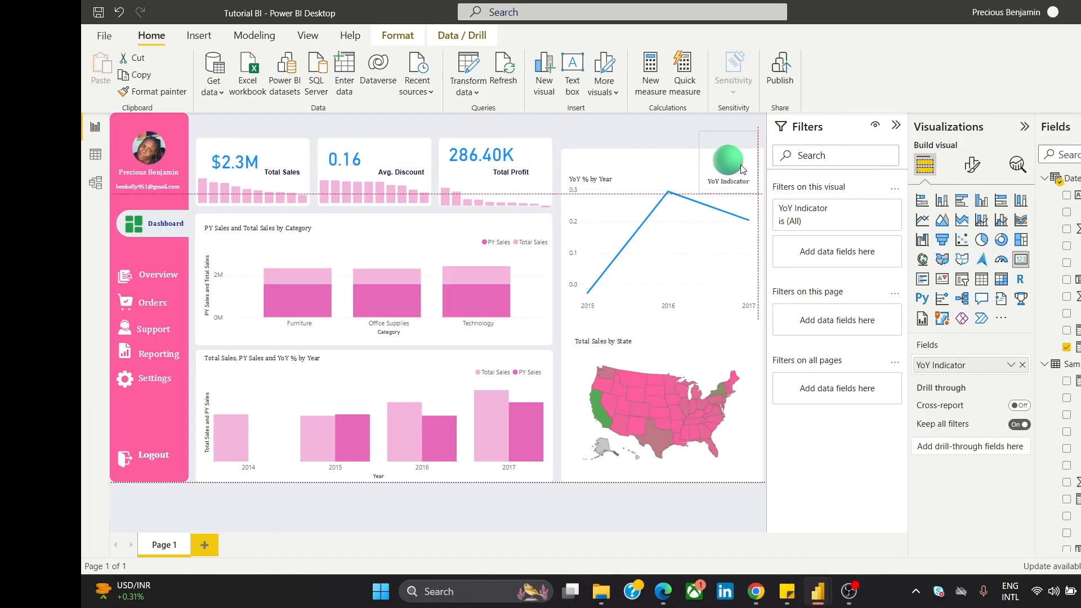
pyautogui.click(657, 129)
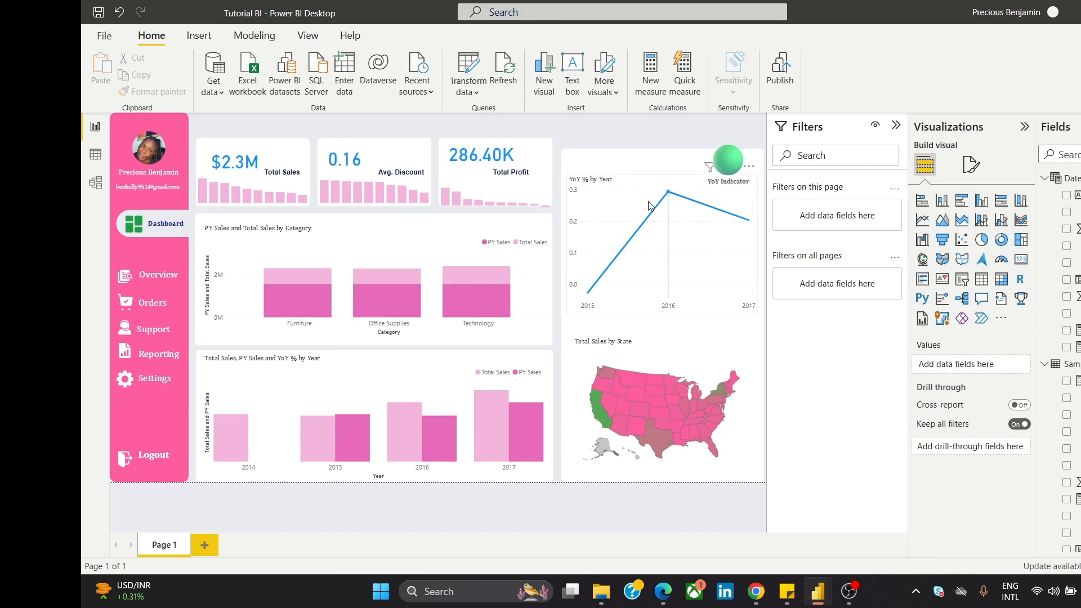
# Step: Nudge the state map down, shrink and lower the YoY % by Year chart, and lower the indicator slightly
pyautogui.click(663, 187)
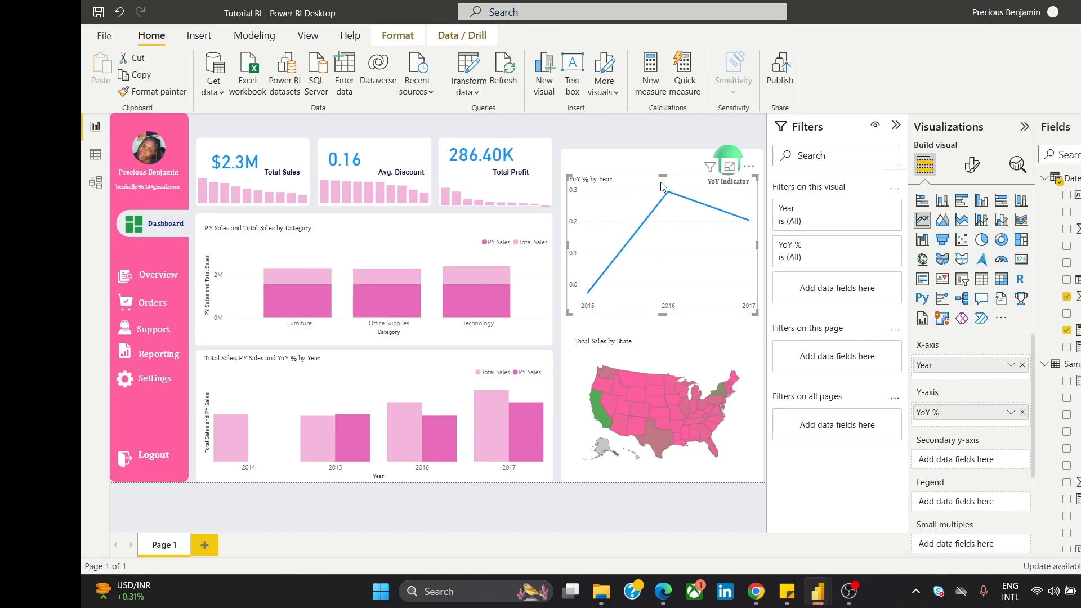
pyautogui.click(677, 345)
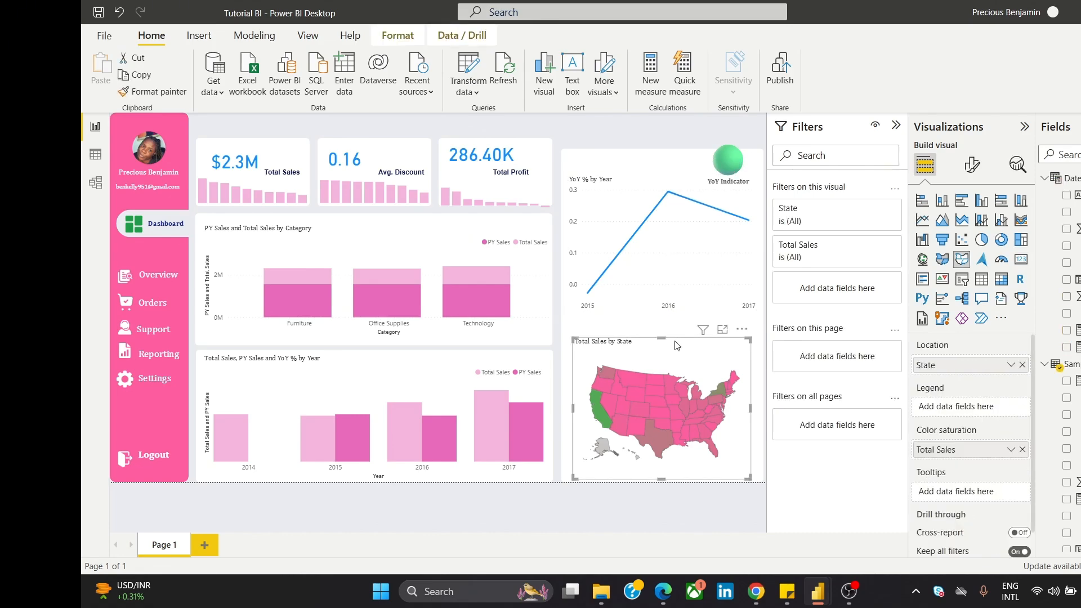
pyautogui.press('Down')
pyautogui.press('Down')
pyautogui.press('Down')
pyautogui.press('Down')
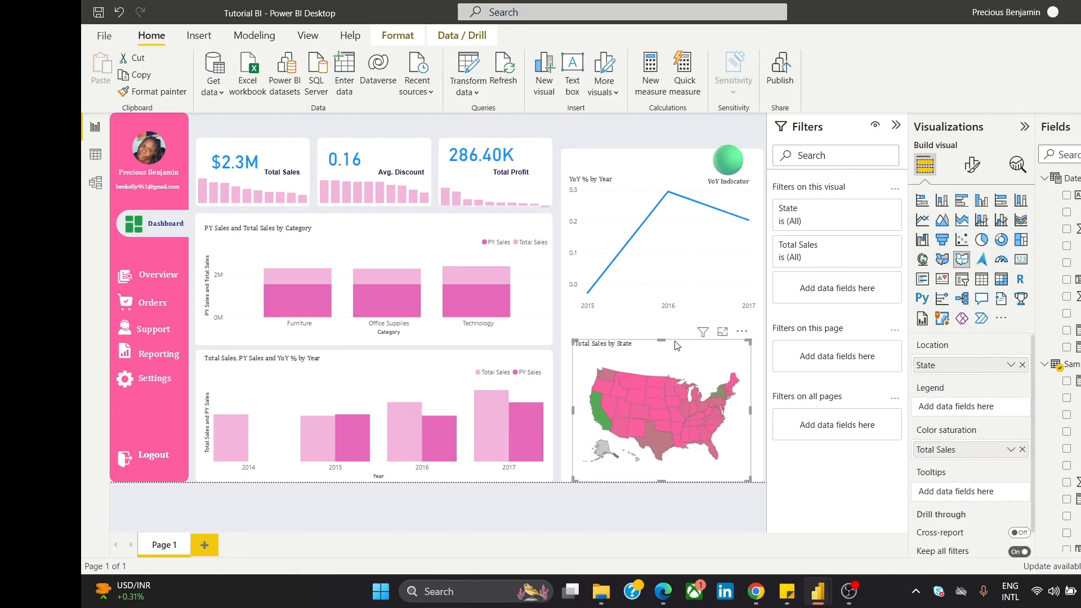
pyautogui.click(629, 181)
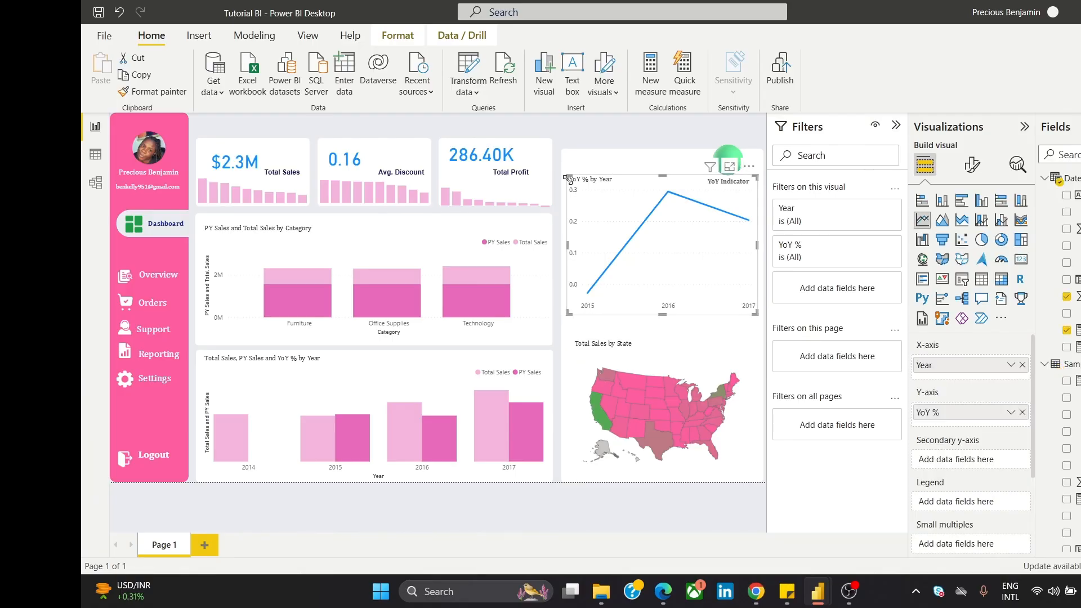
pyautogui.moveTo(567, 178); pyautogui.dragTo(574, 182)
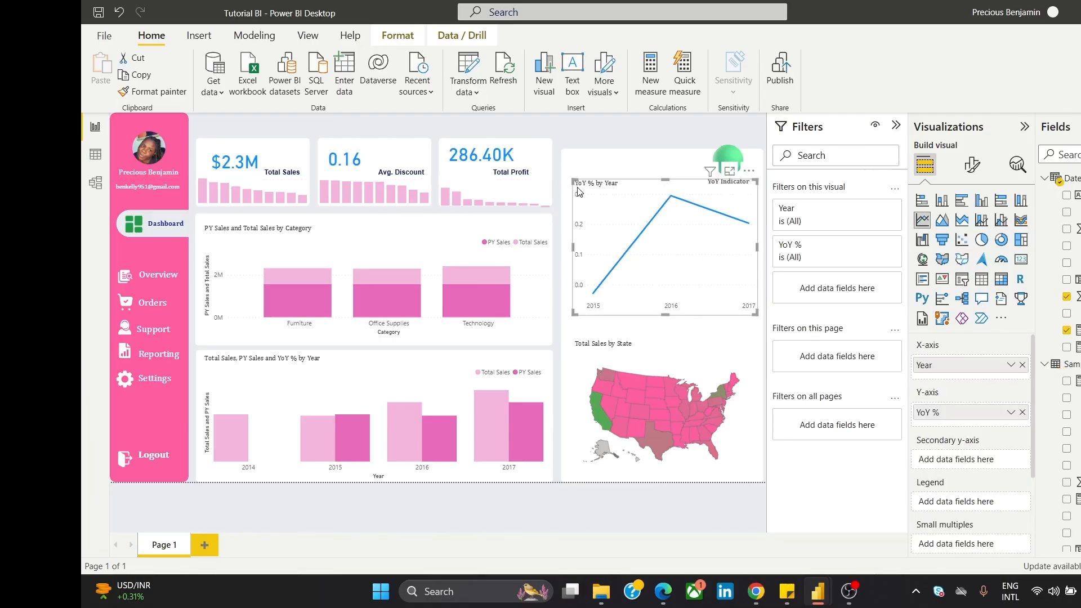
pyautogui.moveTo(637, 190); pyautogui.dragTo(634, 202)
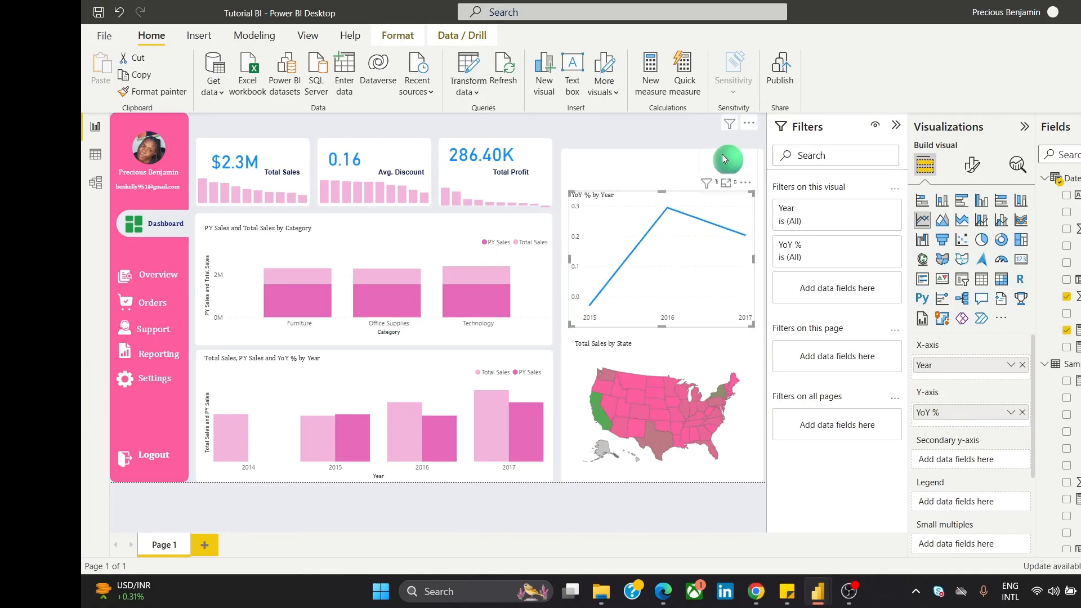
pyautogui.click(675, 123)
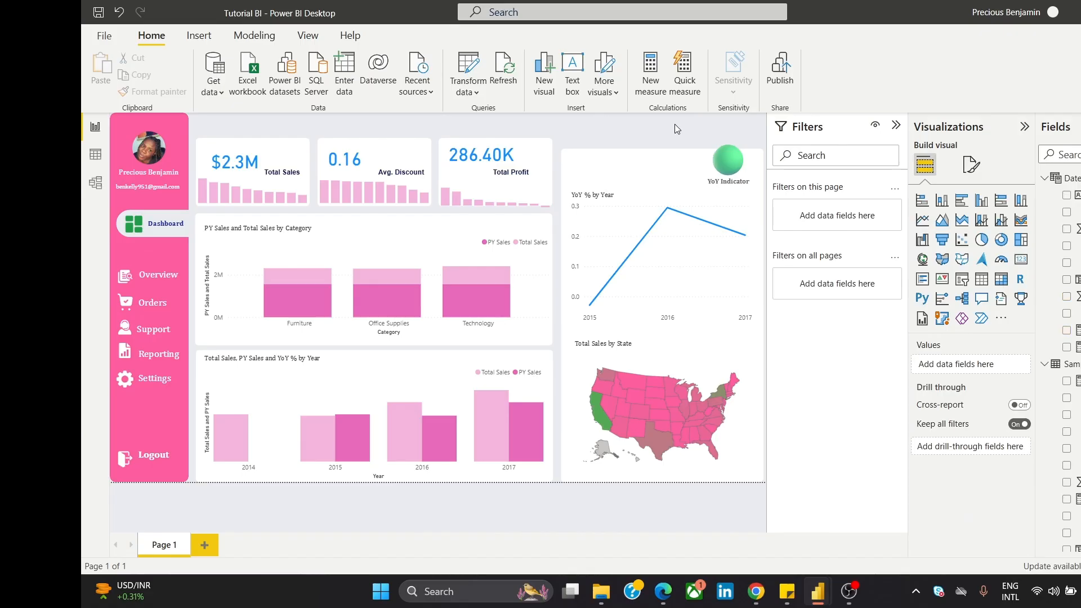
pyautogui.moveTo(733, 158); pyautogui.dragTo(731, 168)
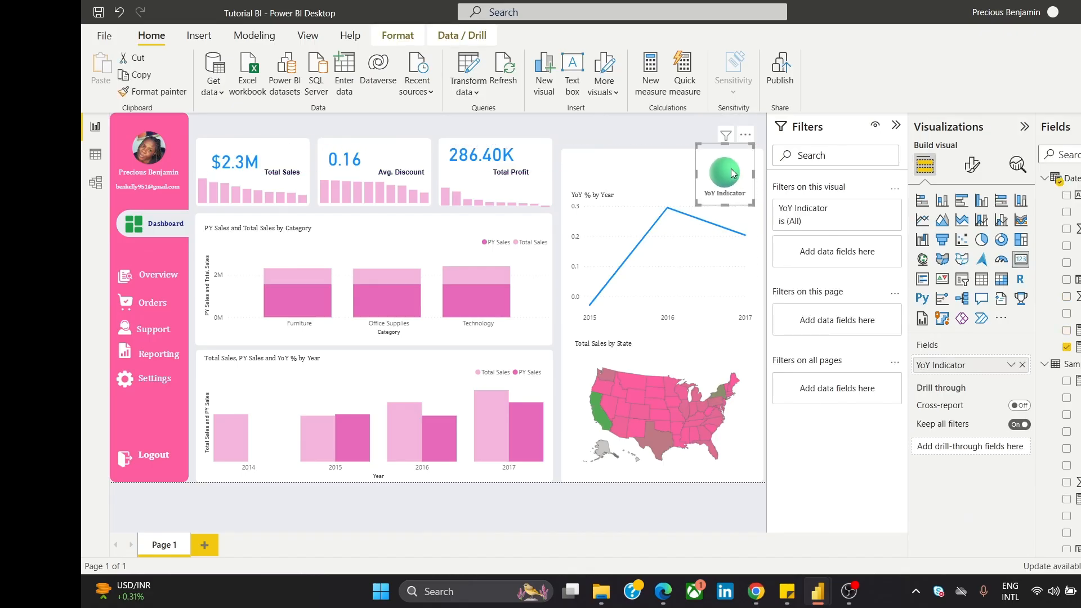
pyautogui.click(619, 139)
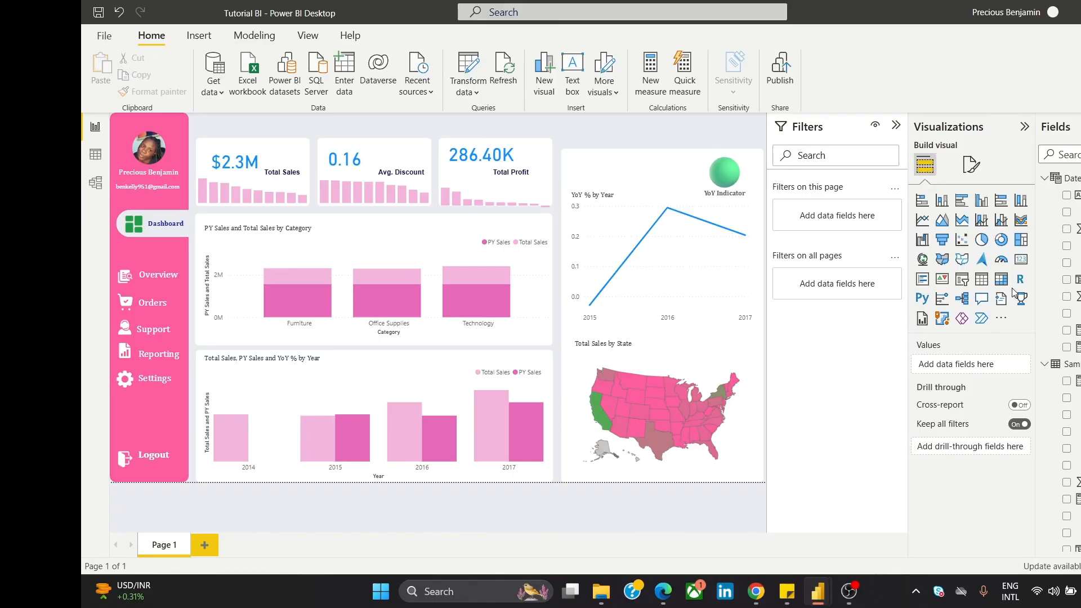
# Step: Import the Chiclet Slicer custom visual and add one to the page with Year as its category
pyautogui.click(1000, 319)
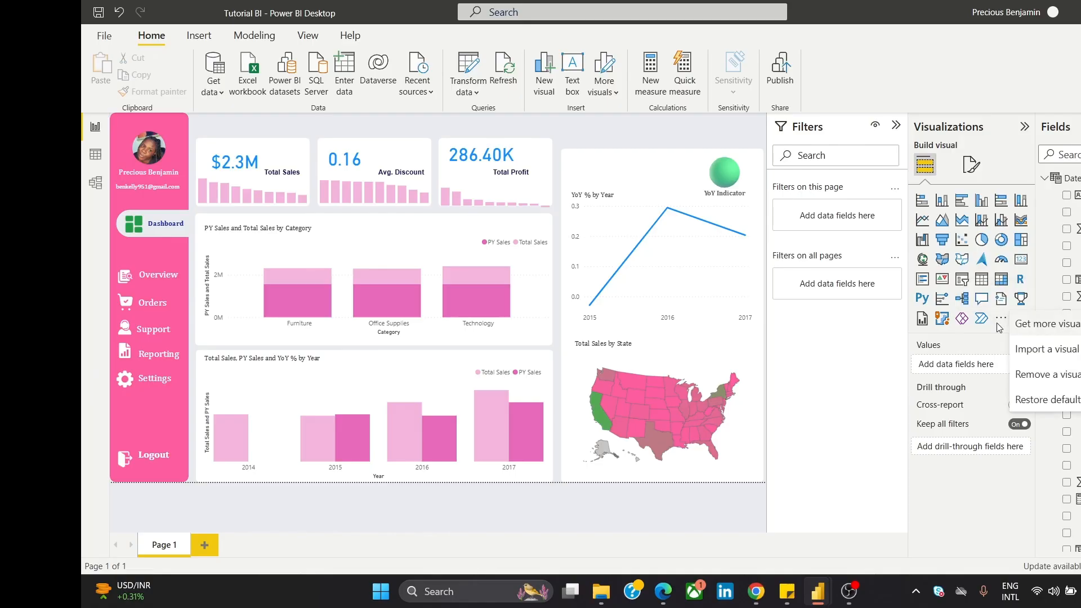
pyautogui.click(1045, 329)
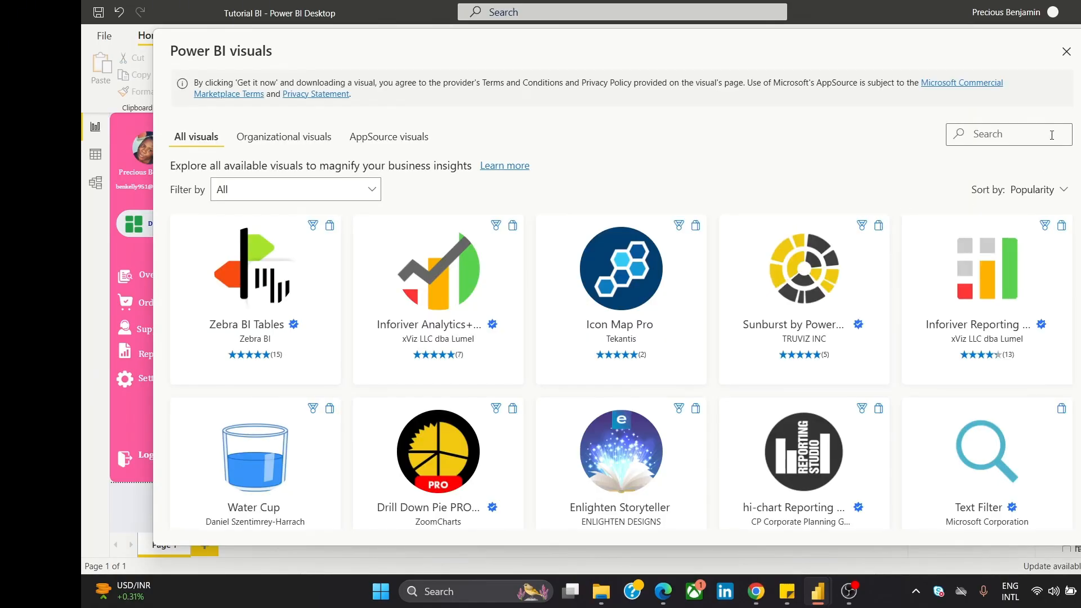
pyautogui.write('chi')
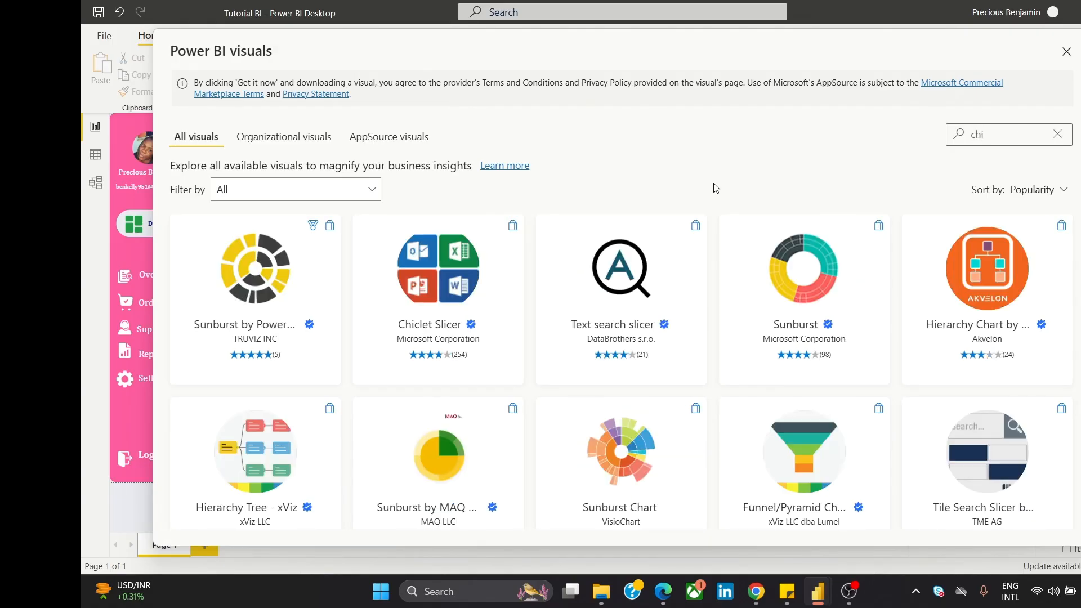
pyautogui.click(468, 269)
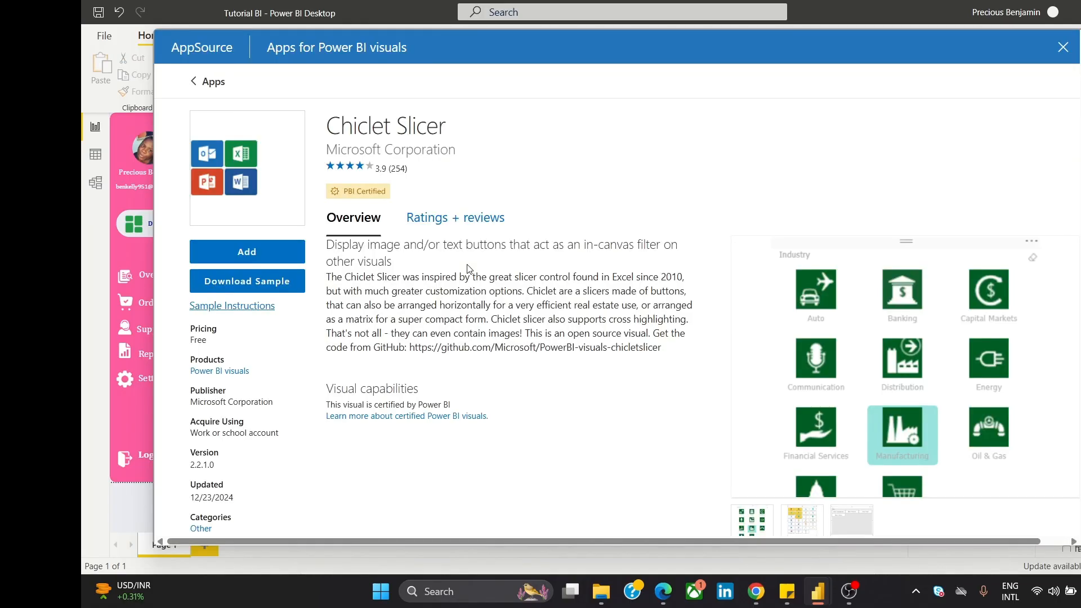
pyautogui.click(231, 259)
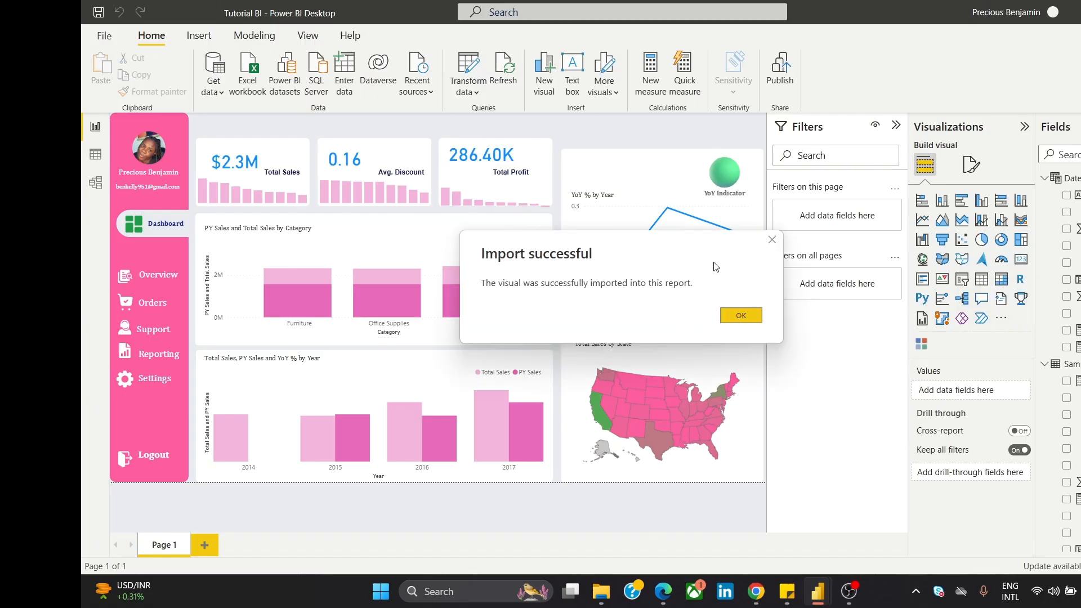
pyautogui.click(737, 316)
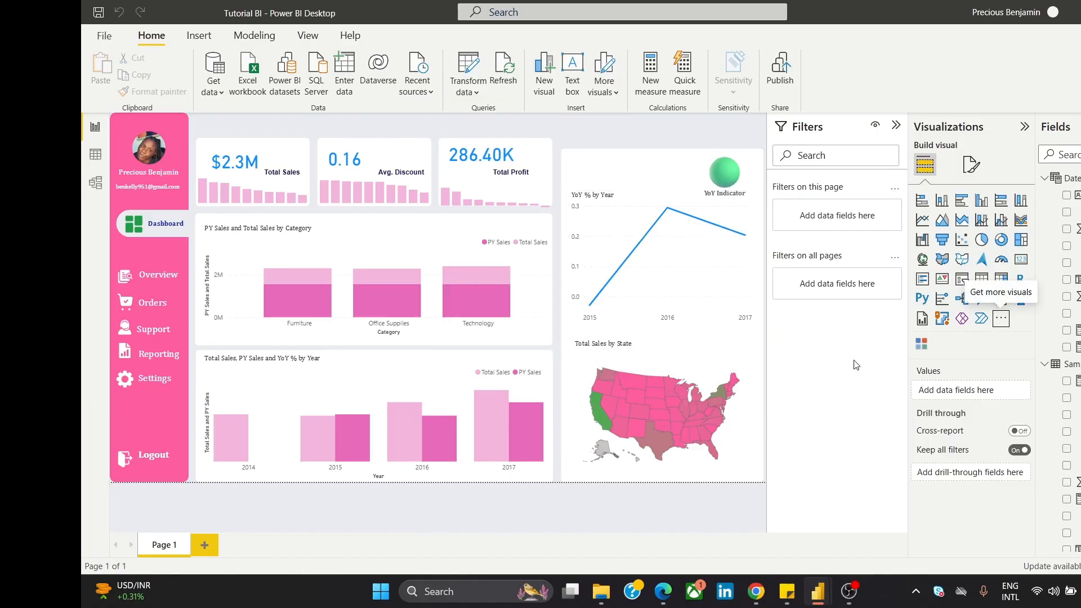
pyautogui.click(923, 345)
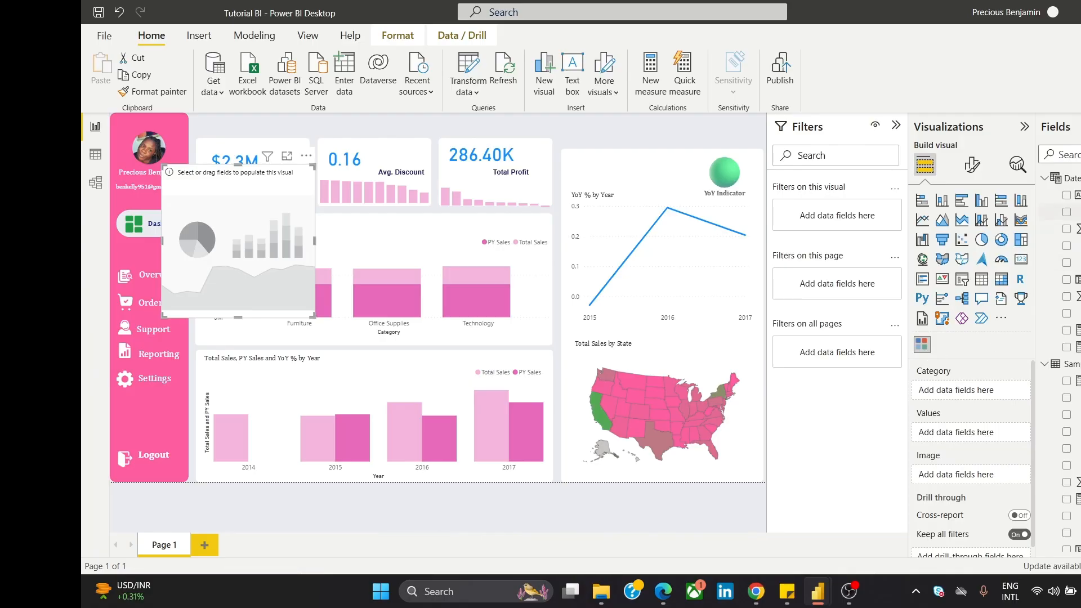
pyautogui.moveTo(1074, 296); pyautogui.dragTo(999, 389)
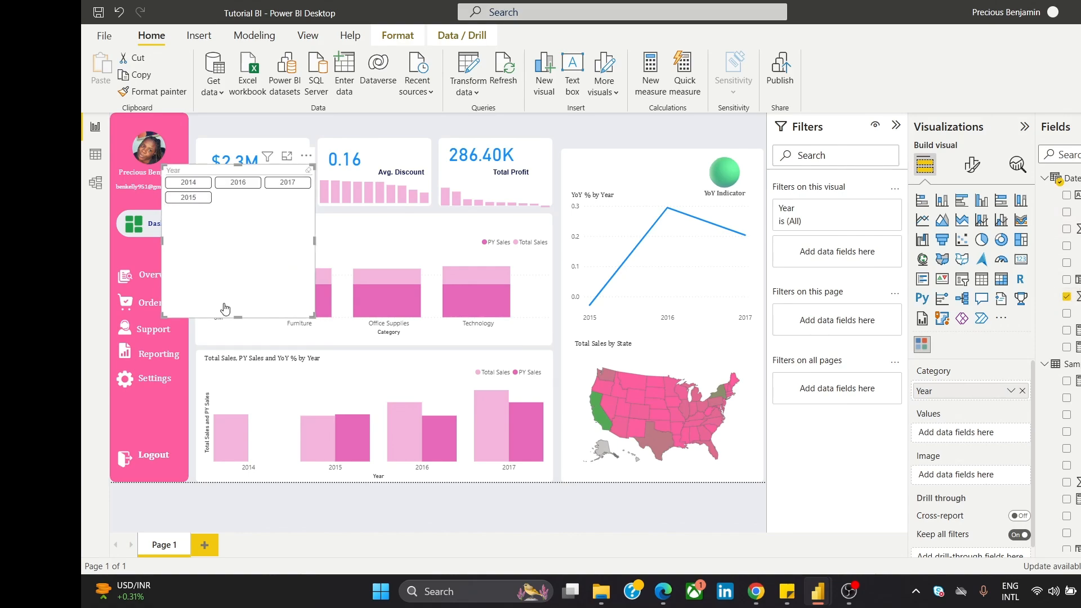
# Step: Move the Year chiclet slicer to the top centre of the page and show its format settings
pyautogui.moveTo(228, 316); pyautogui.dragTo(602, 287)
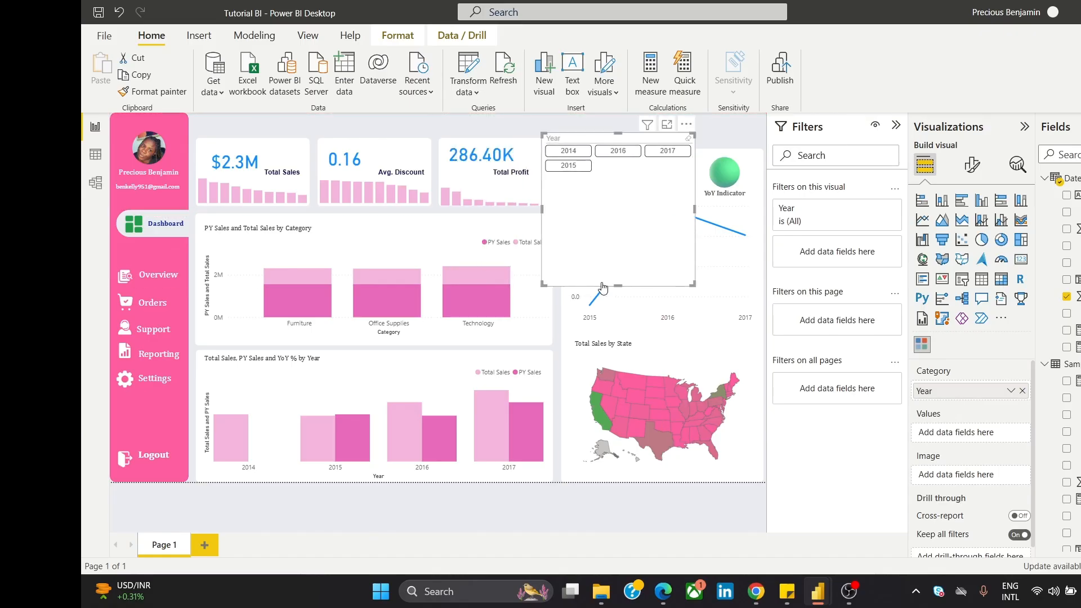
pyautogui.click(972, 178)
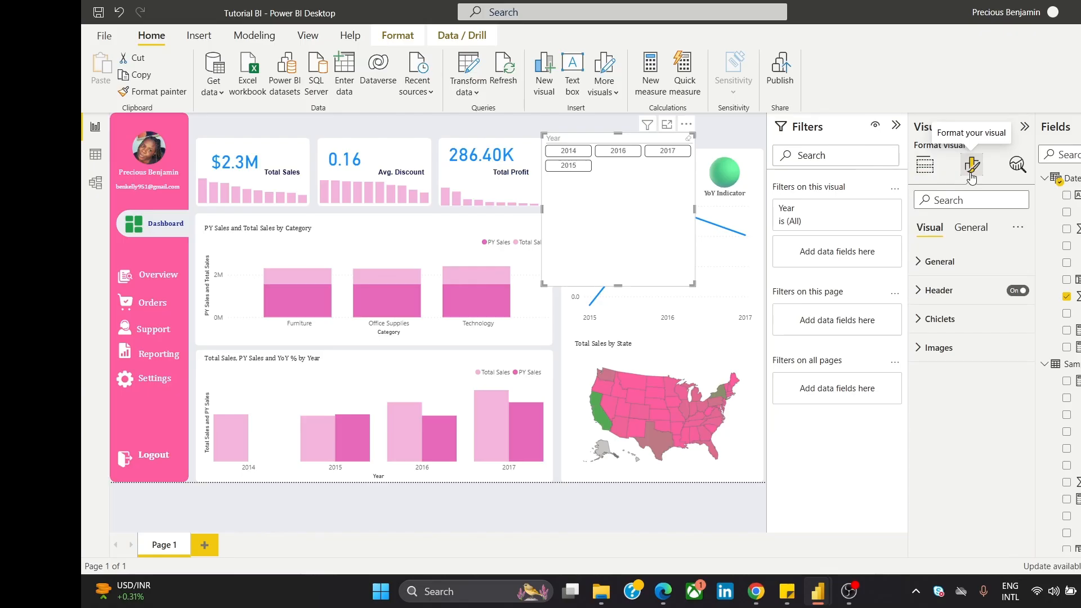
# Step: Turn off the Year slicer's white background
pyautogui.click(981, 230)
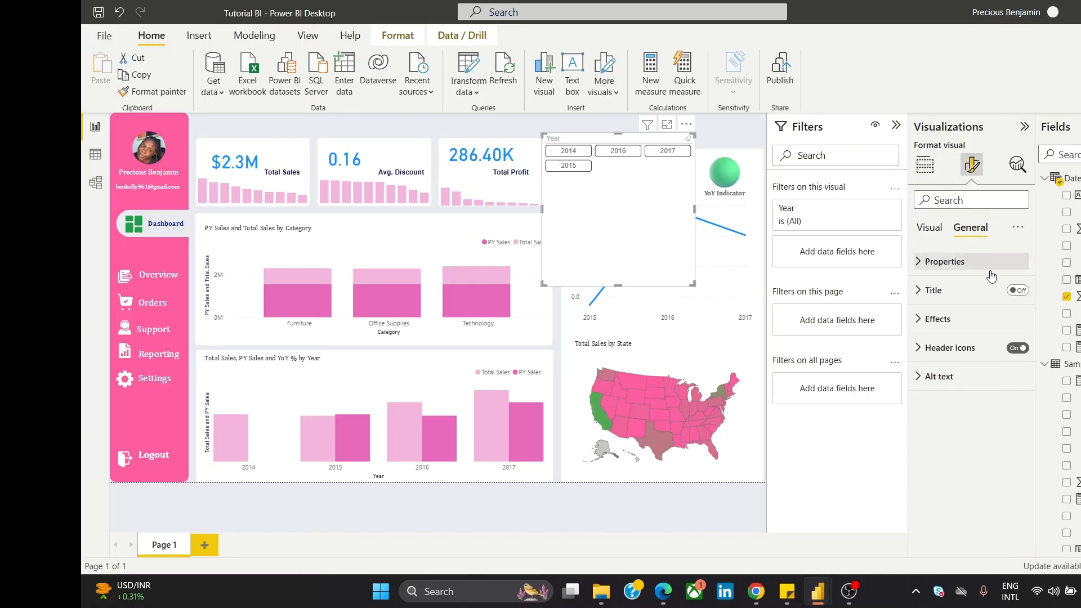
pyautogui.click(997, 326)
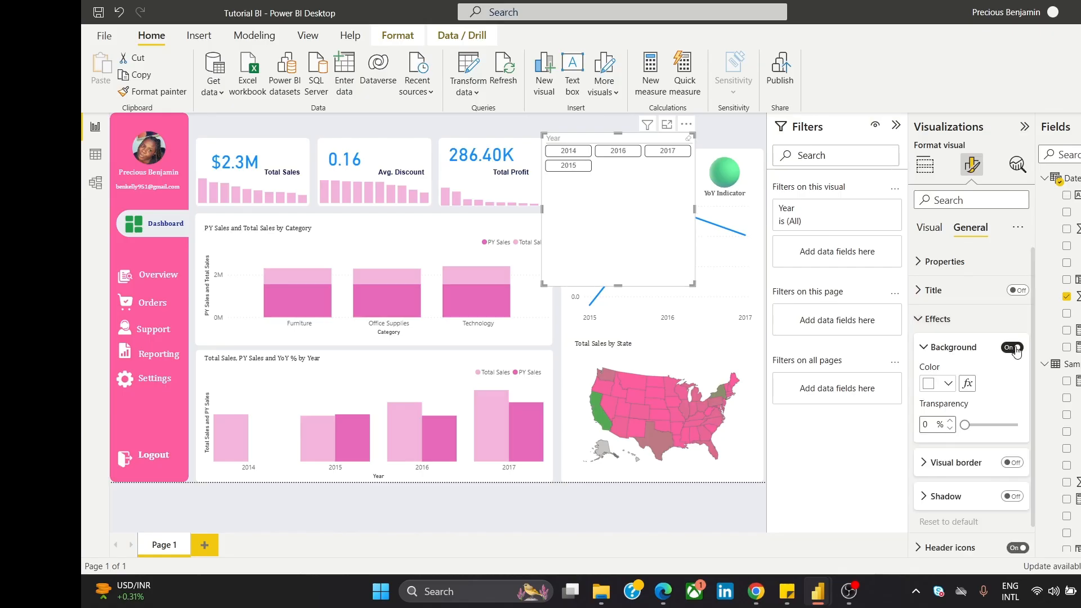
pyautogui.click(1012, 347)
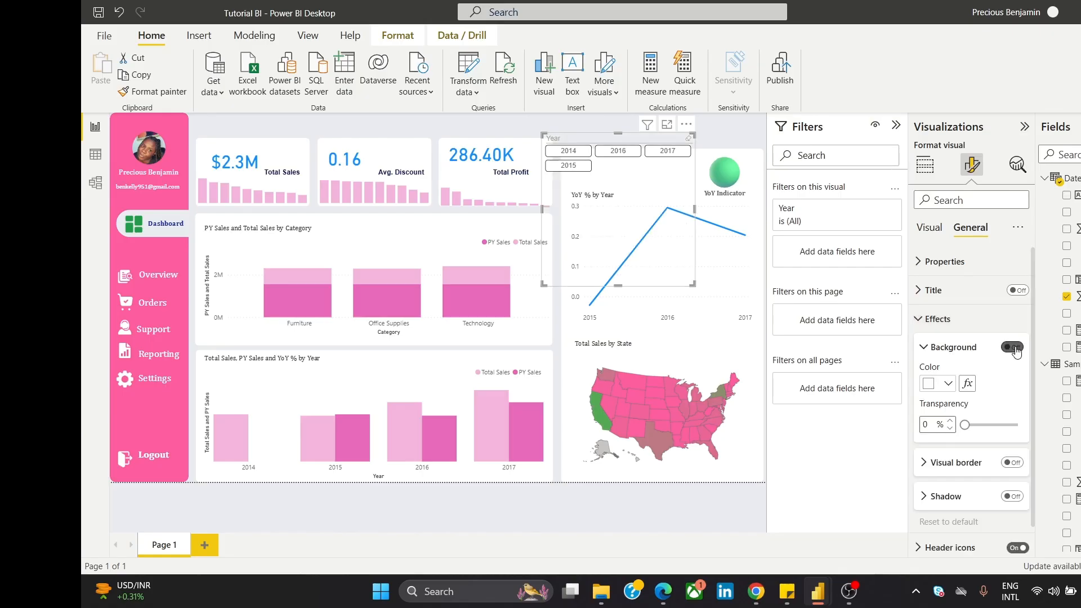
pyautogui.click(989, 332)
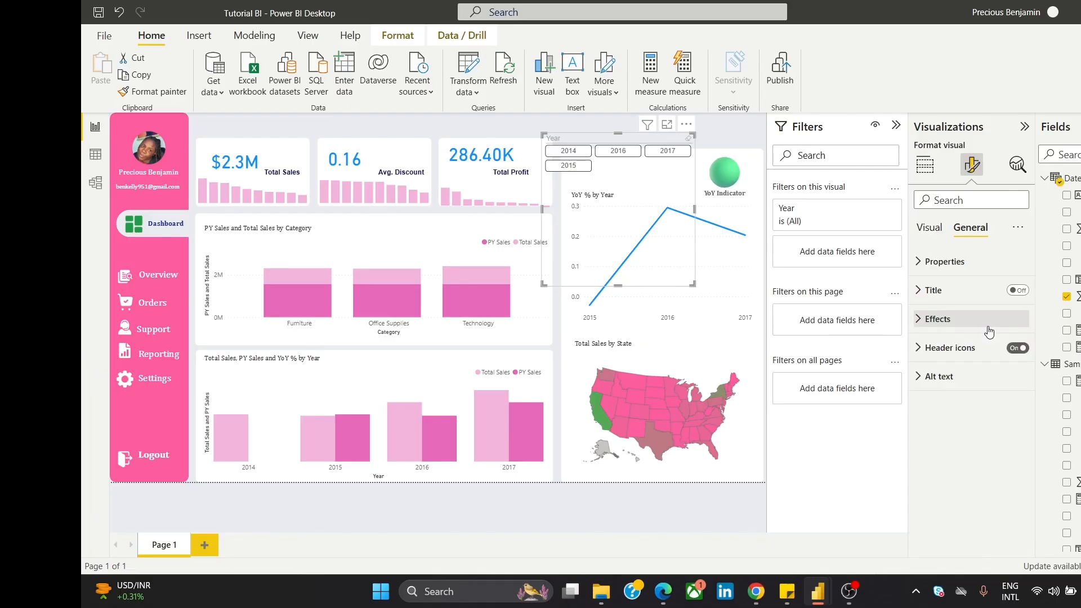
# Step: Set the slicer to 4 columns and trim its height to the single button row
pyautogui.click(933, 232)
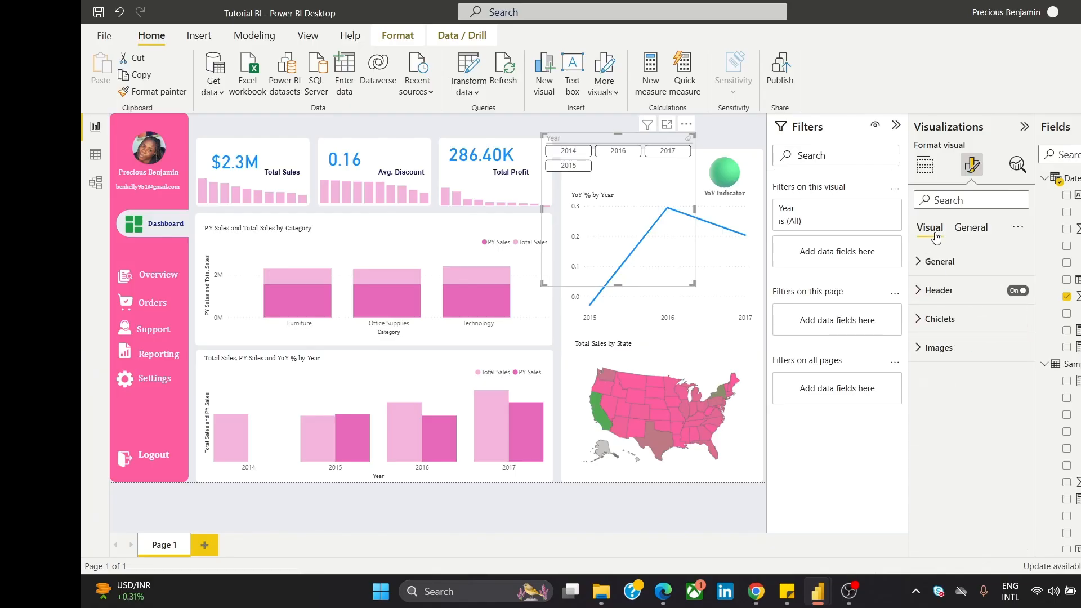
pyautogui.click(947, 263)
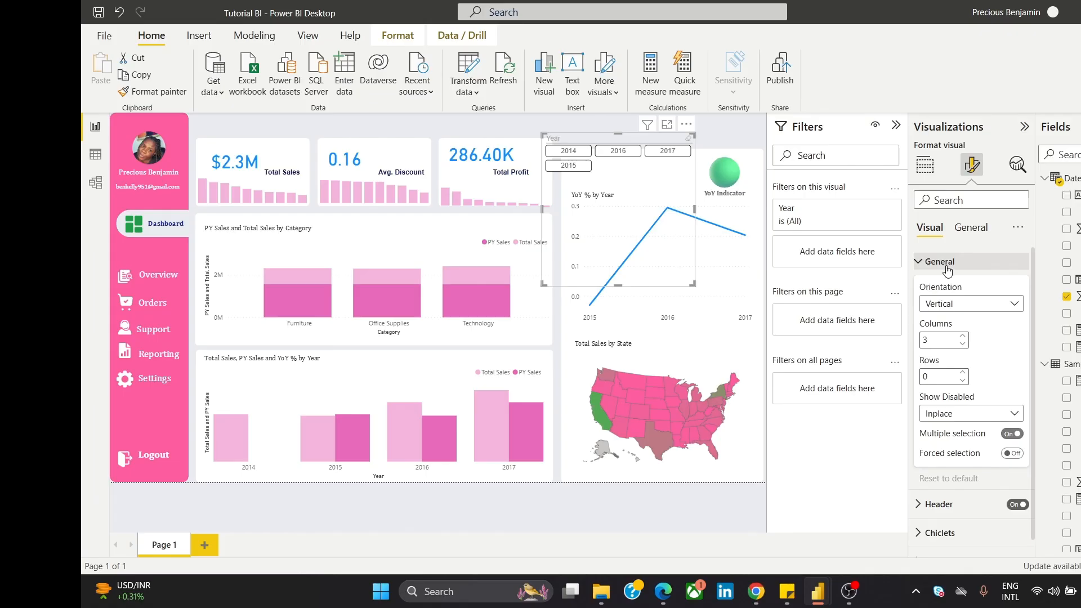
pyautogui.click(963, 345)
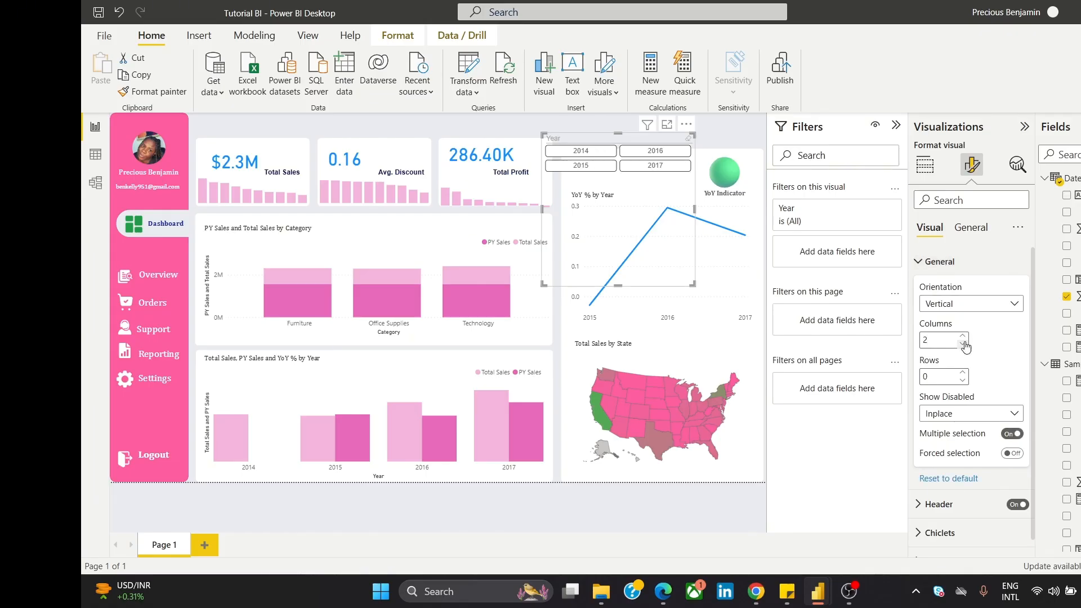
pyautogui.click(962, 336)
pyautogui.click(962, 337)
pyautogui.click(962, 337)
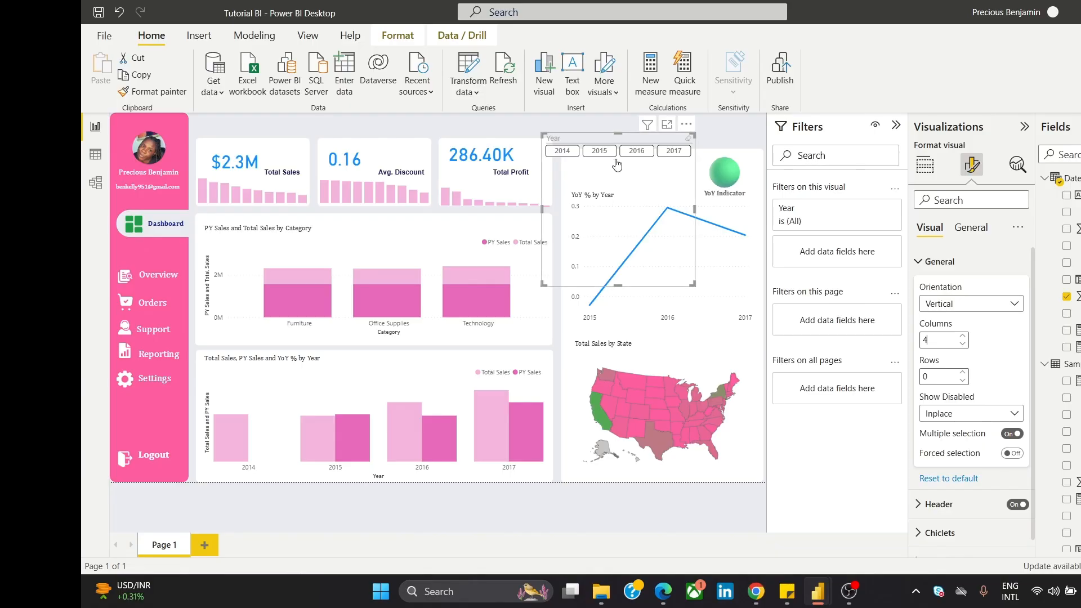
pyautogui.moveTo(624, 283); pyautogui.dragTo(555, 168)
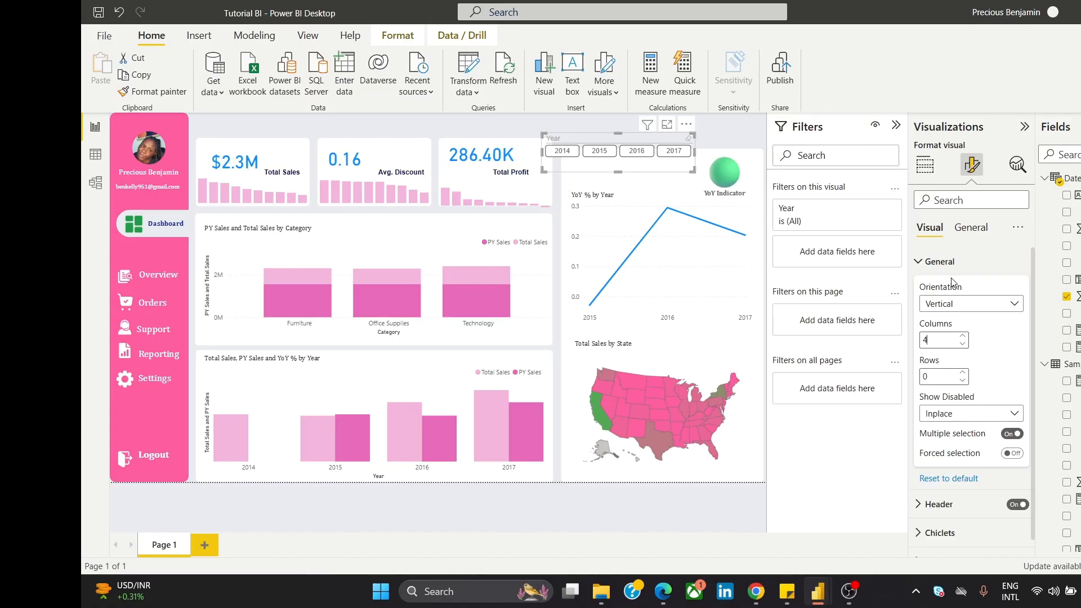
# Step: Set the chiclet text size to 11 pt
pyautogui.click(940, 262)
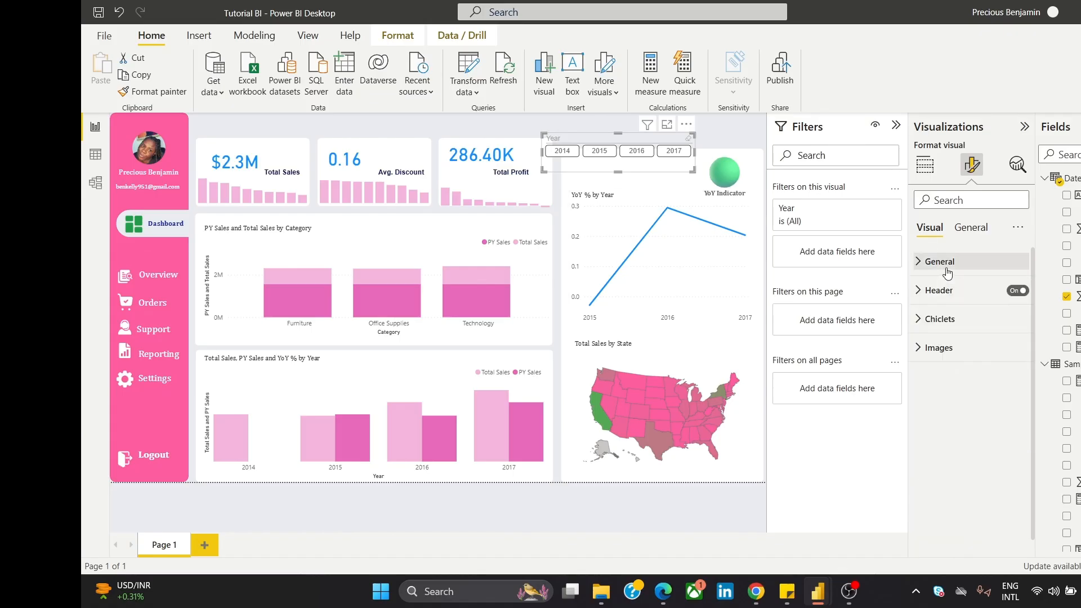
pyautogui.click(944, 319)
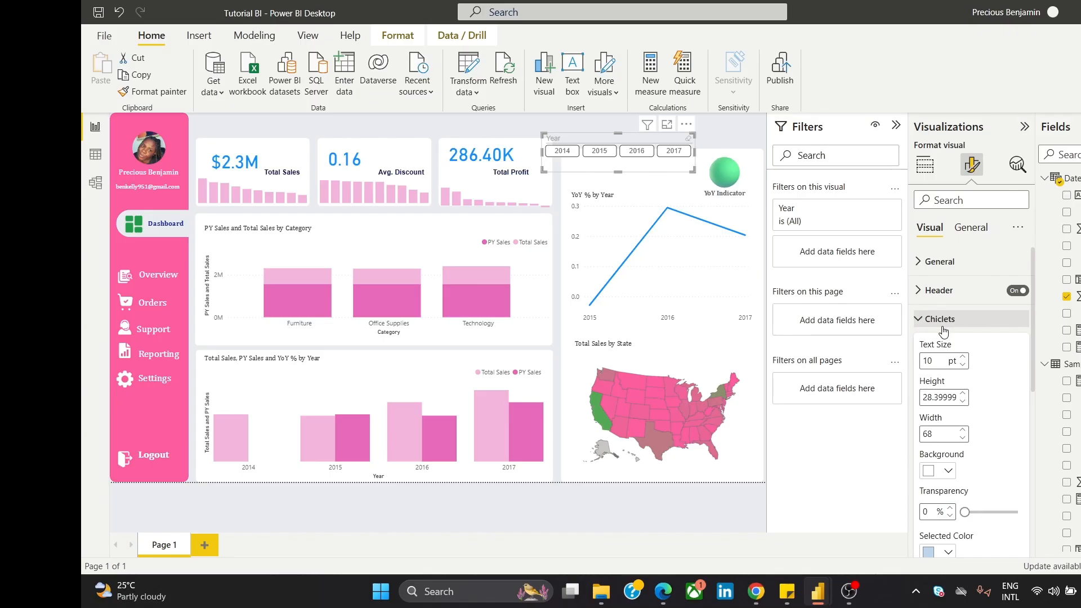
pyautogui.click(962, 358)
pyautogui.click(961, 358)
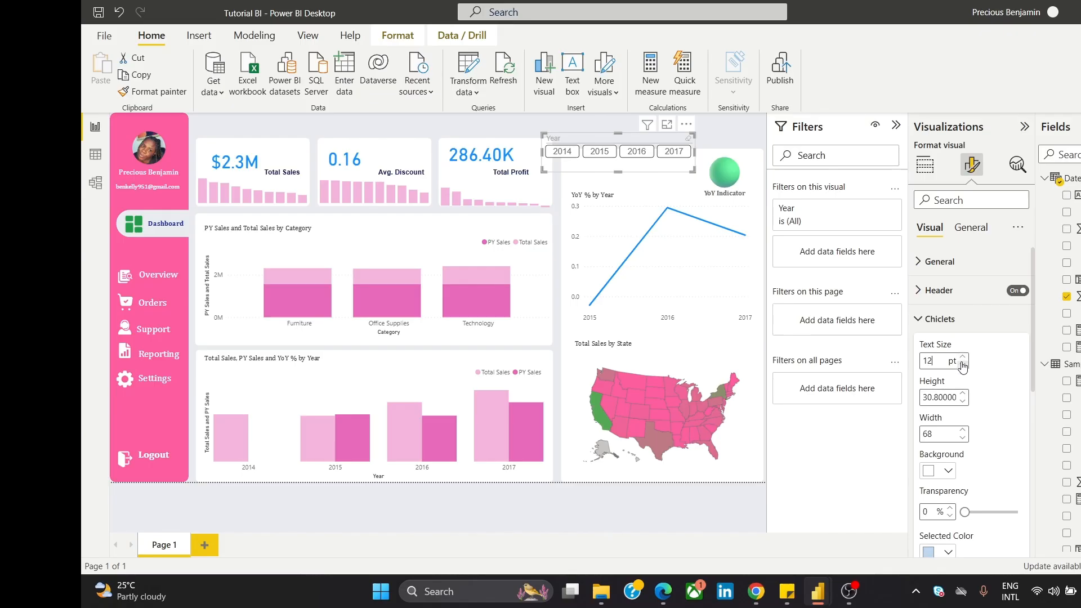
pyautogui.click(962, 364)
pyautogui.click(962, 319)
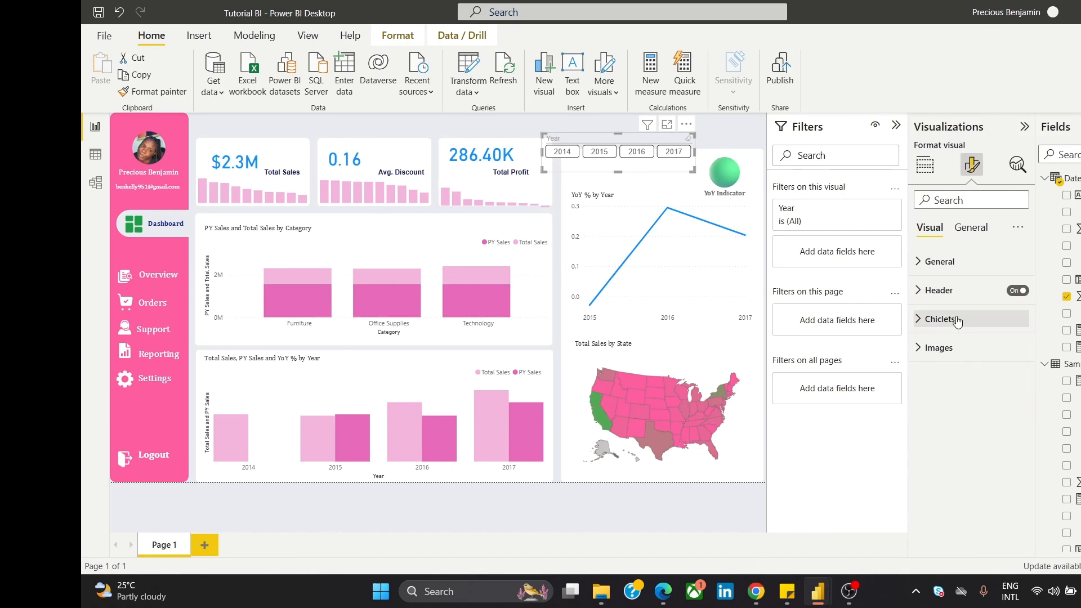
# Step: Hide the slicer's Year header, shorten it to fit the buttons, and bring up the chiclet colour settings
pyautogui.click(946, 274)
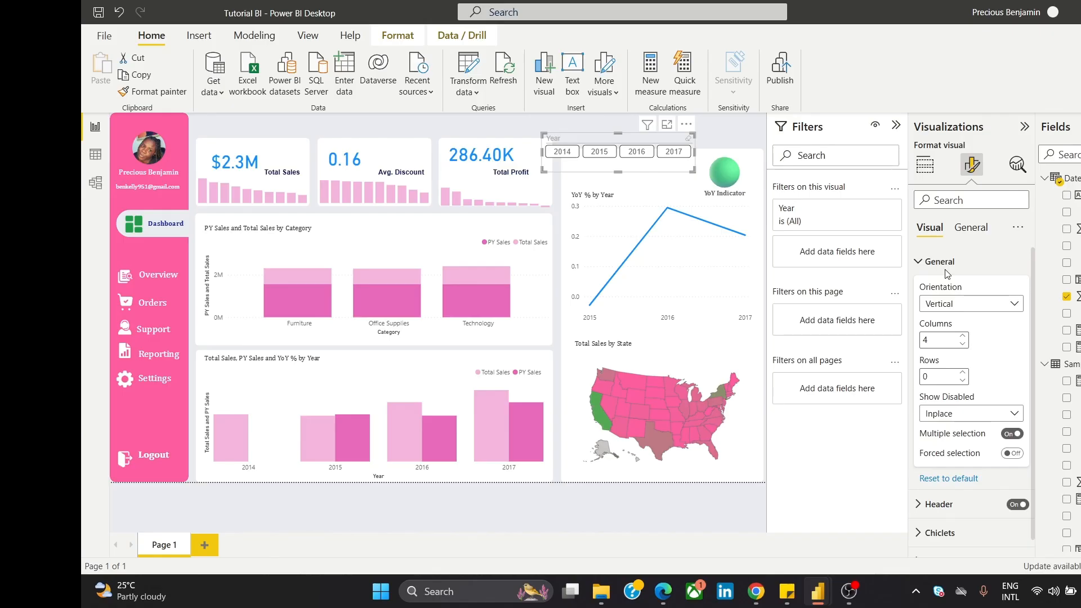
pyautogui.click(1017, 505)
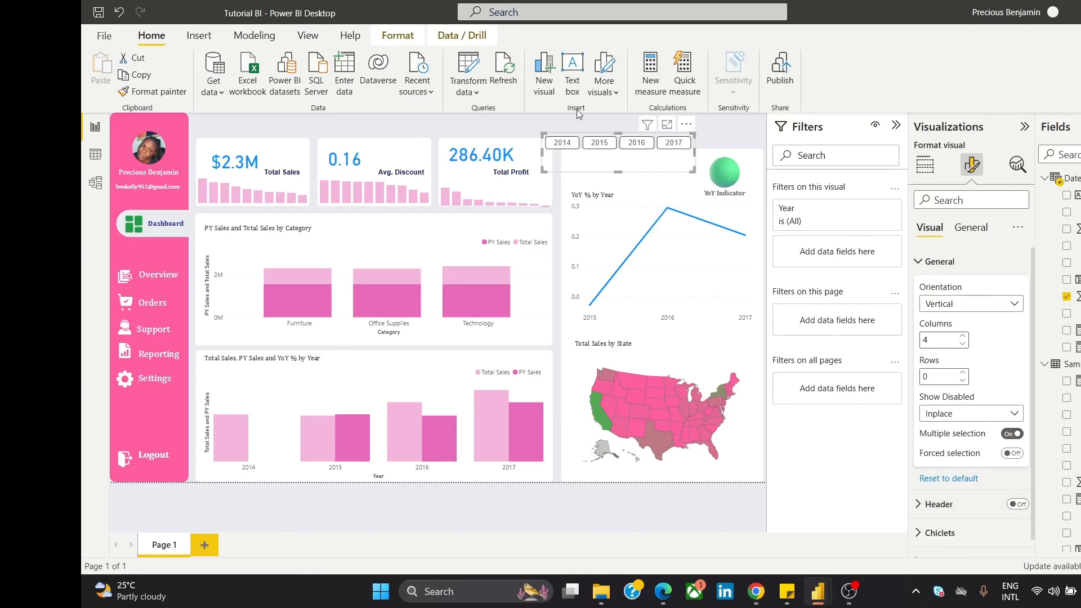
pyautogui.moveTo(617, 172); pyautogui.dragTo(626, 161)
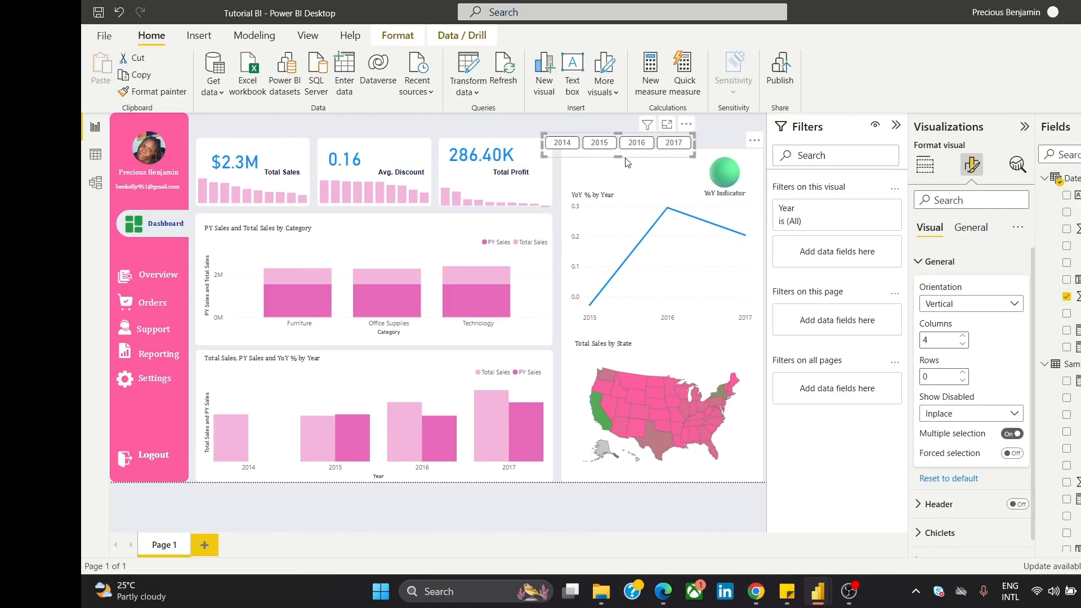
pyautogui.click(940, 262)
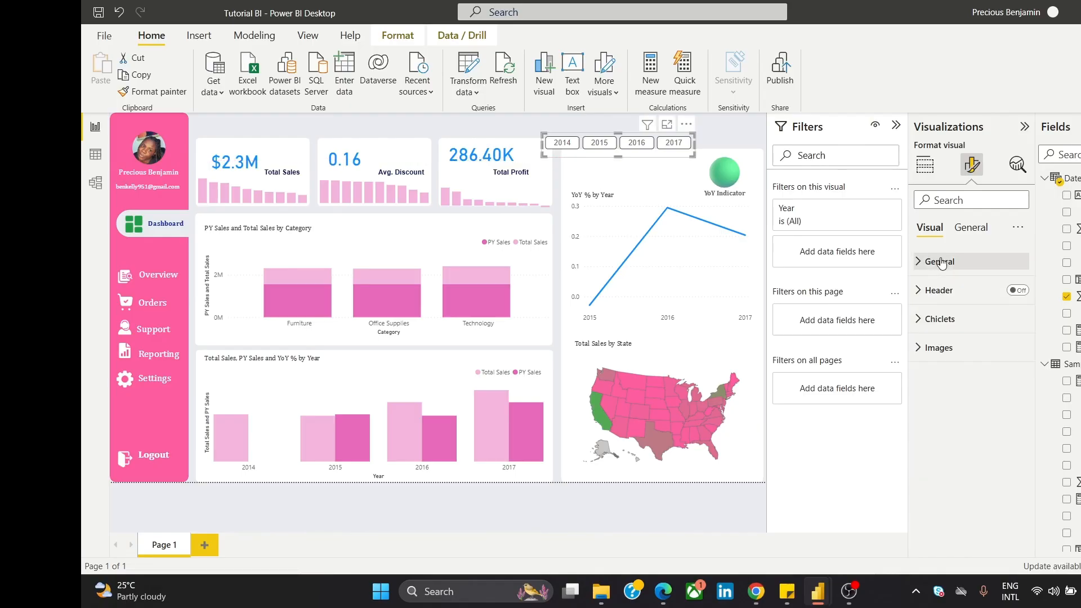
pyautogui.click(938, 319)
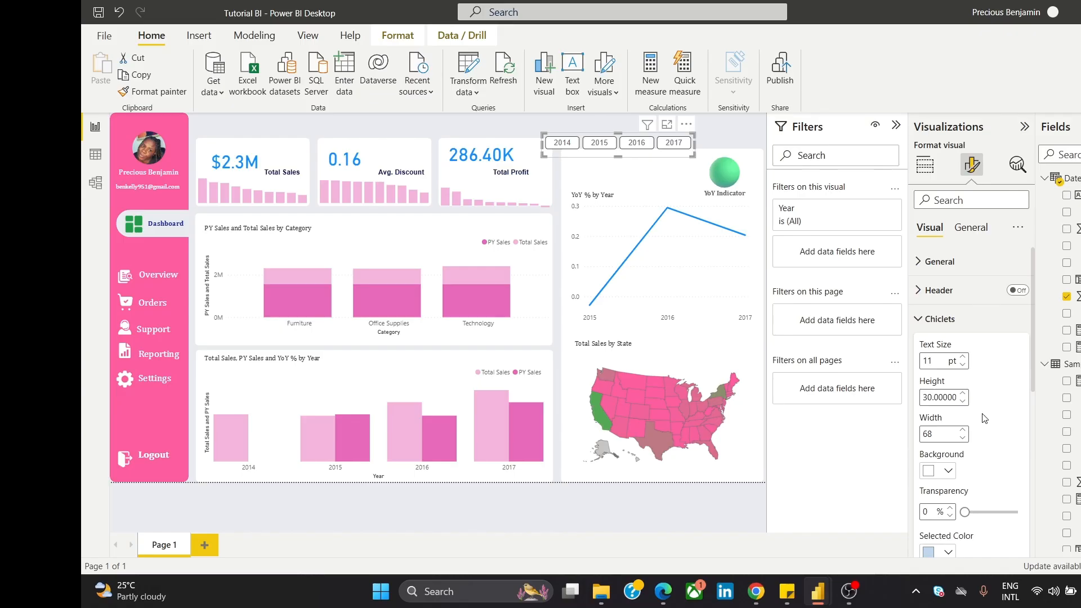
pyautogui.moveTo(1031, 334); pyautogui.dragTo(1025, 376)
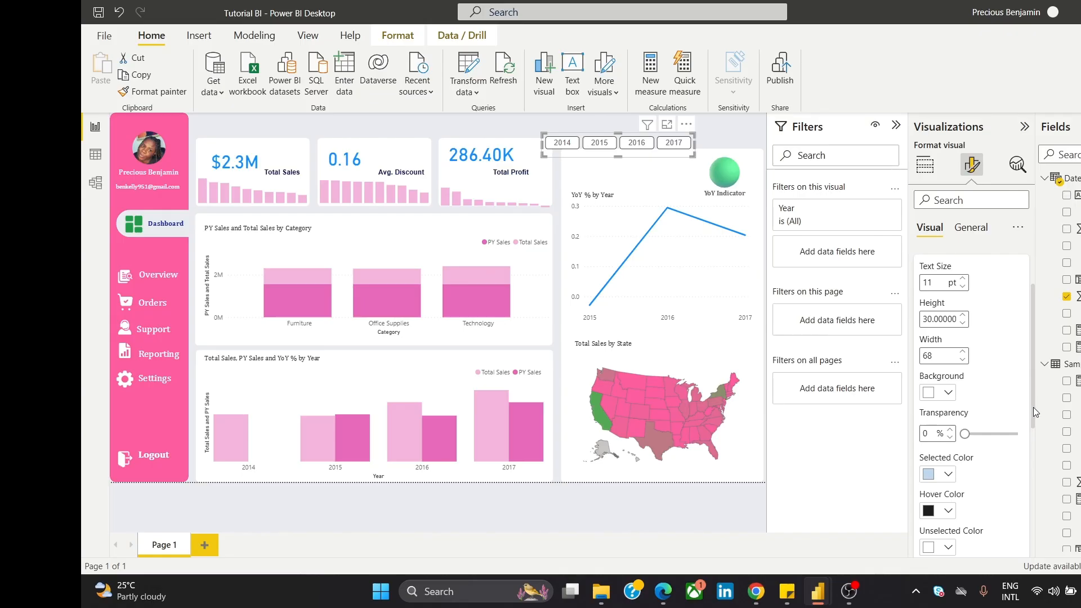
pyautogui.moveTo(1033, 407); pyautogui.dragTo(1031, 466)
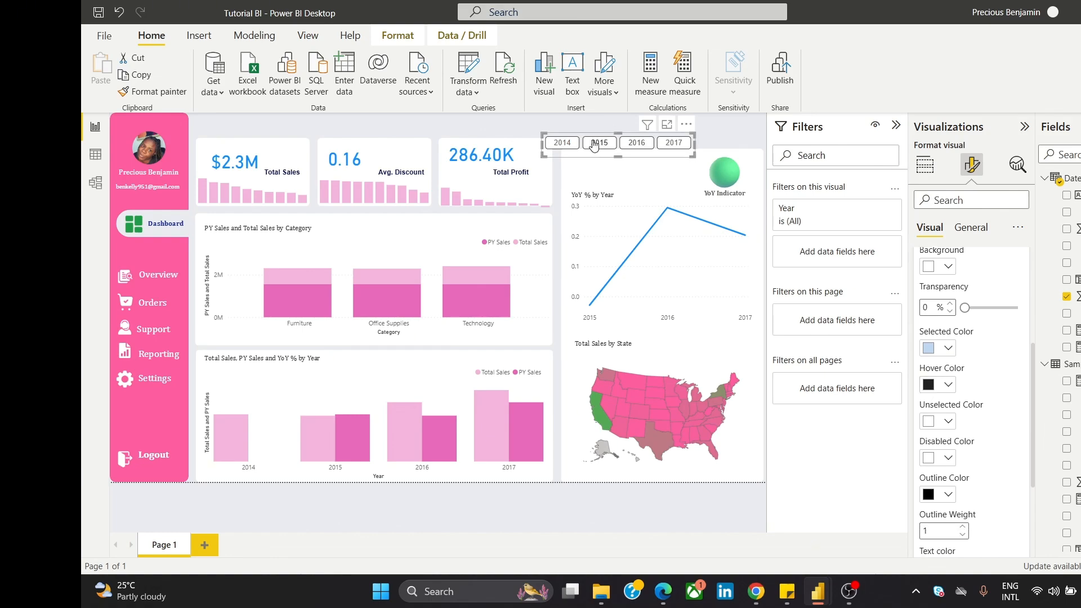
# Step: Make selected chiclets light pink and set the hover colour to bright green #62E858
pyautogui.click(932, 349)
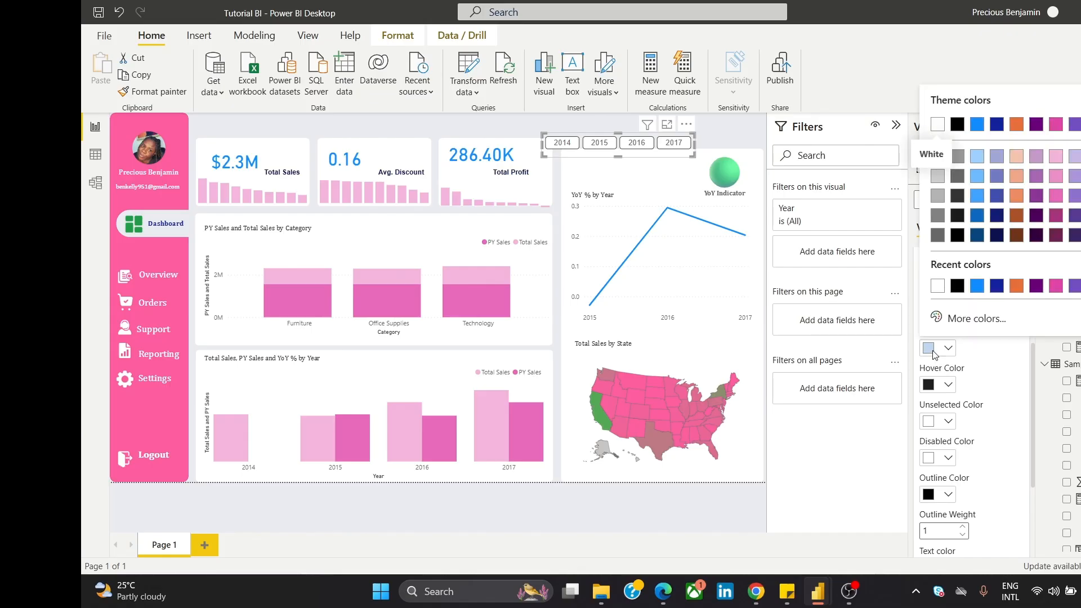
pyautogui.click(1055, 168)
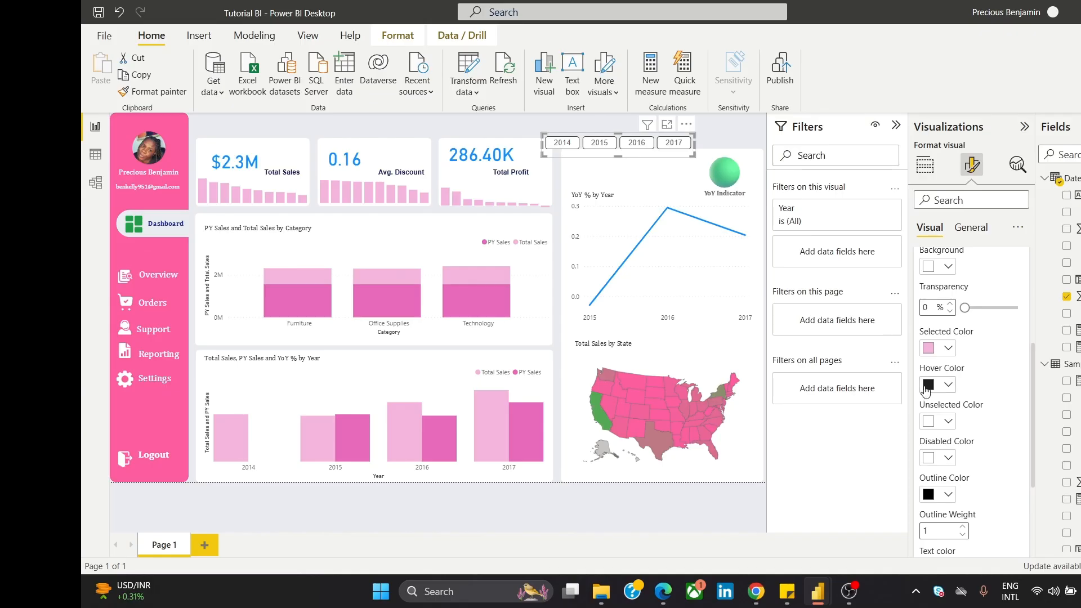
pyautogui.click(927, 385)
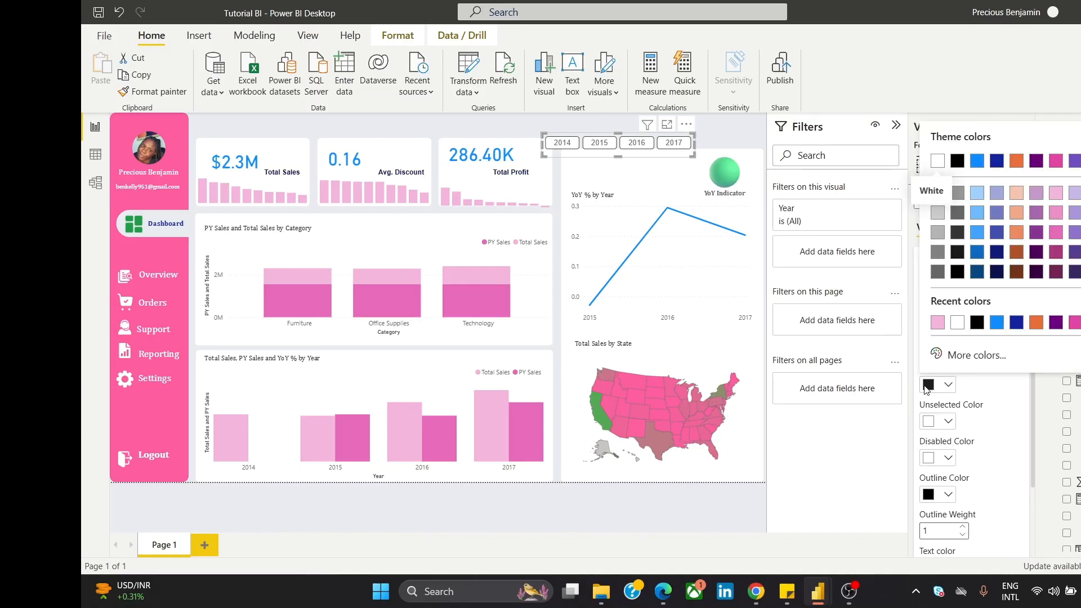
pyautogui.click(943, 238)
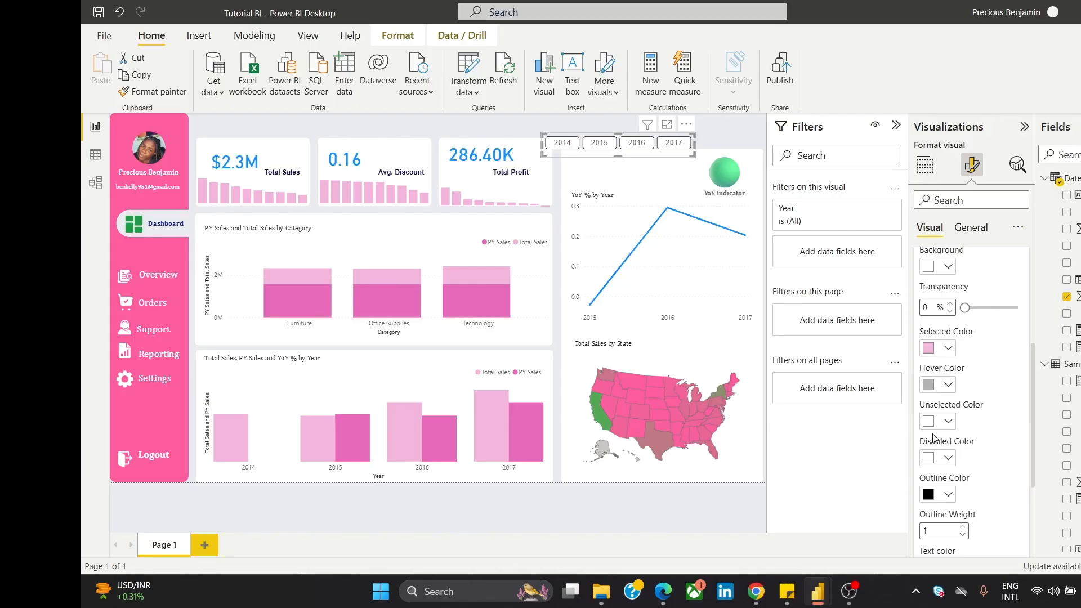
pyautogui.click(930, 387)
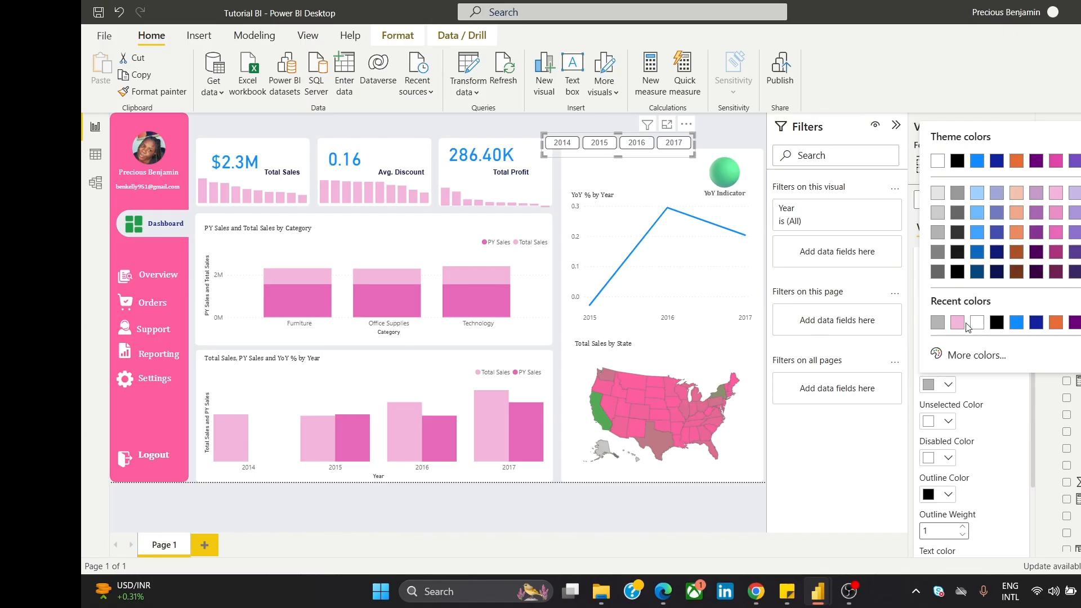
pyautogui.click(955, 359)
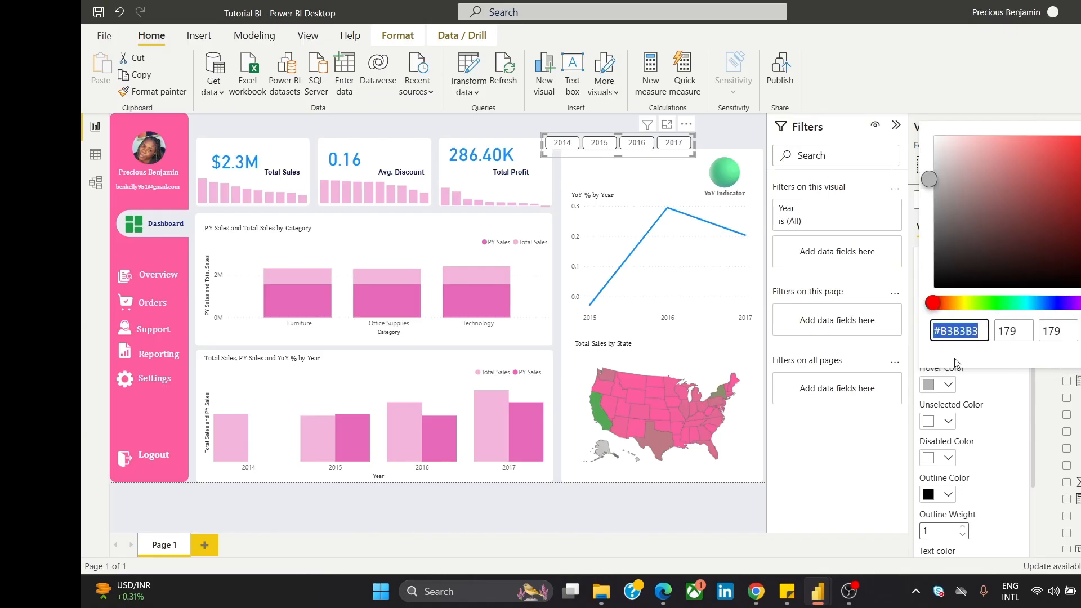
pyautogui.click(993, 303)
pyautogui.click(1043, 147)
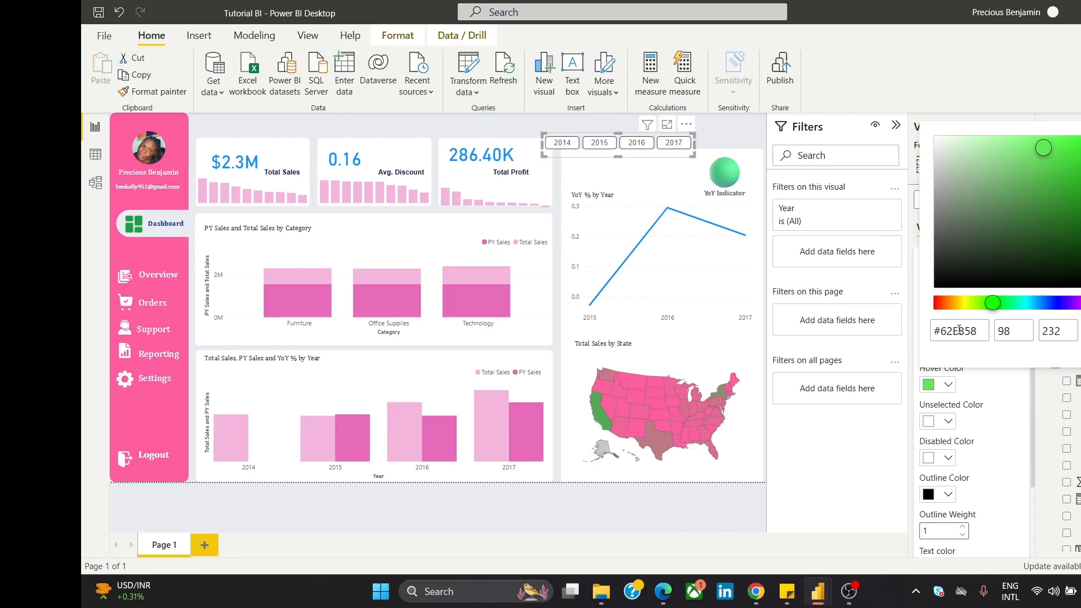
pyautogui.click(935, 431)
# Step: Set the unselected year tiles to light grey
pyautogui.click(933, 428)
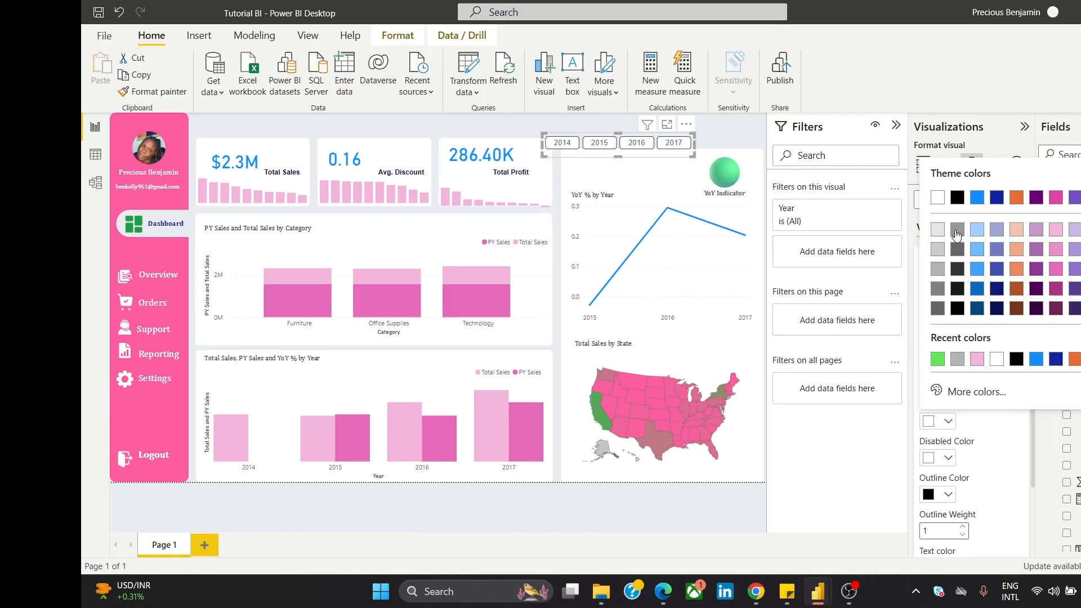
pyautogui.click(956, 230)
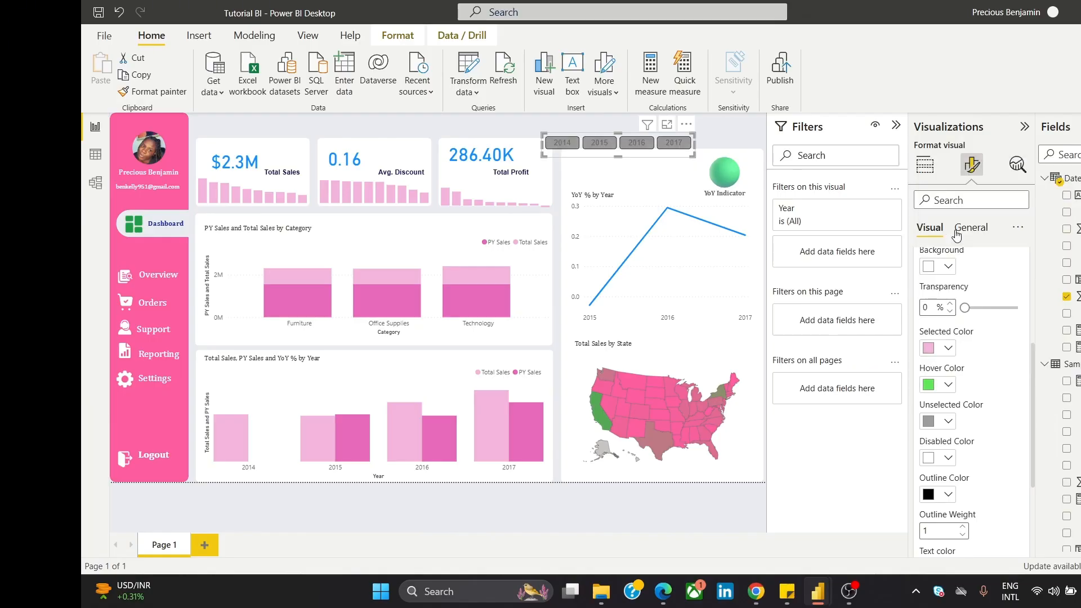
pyautogui.click(928, 421)
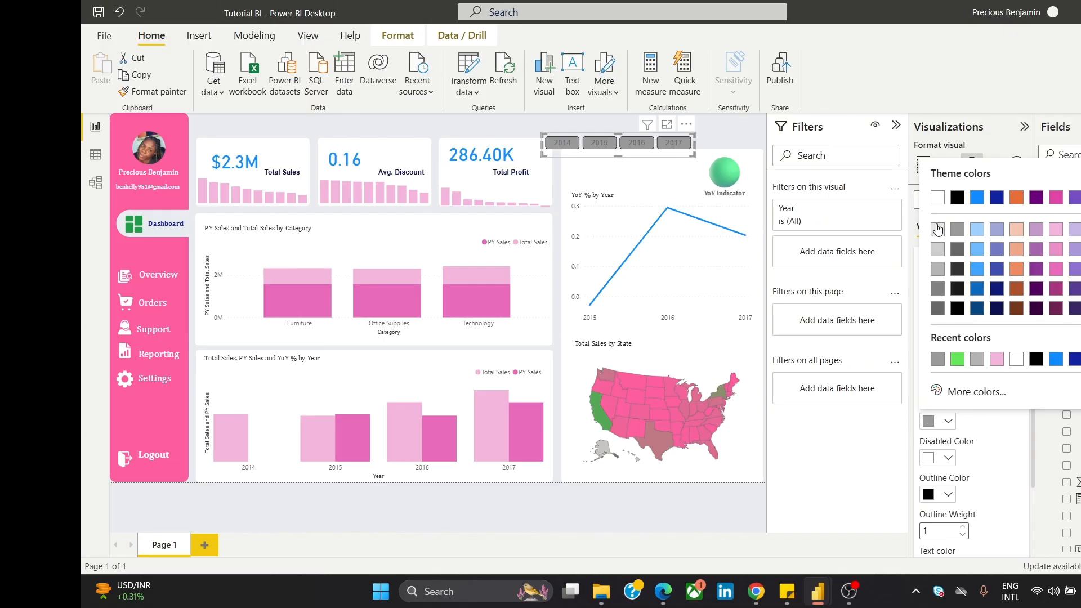
pyautogui.click(937, 229)
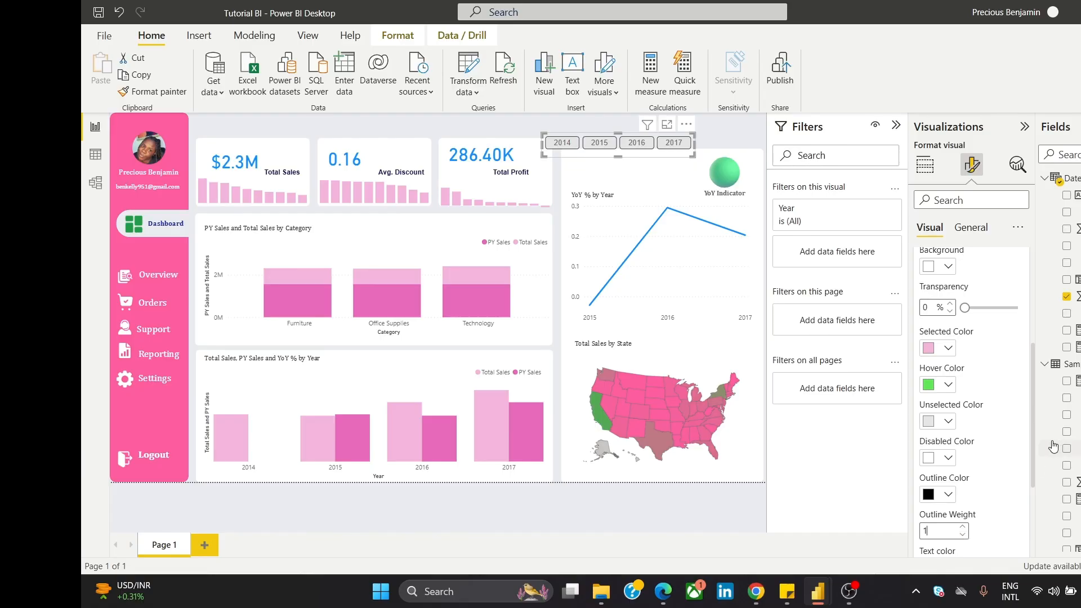
# Step: Give the year tiles square outlines and move the slicer to the canvas's top-right corner
pyautogui.moveTo(1035, 431); pyautogui.dragTo(1044, 496)
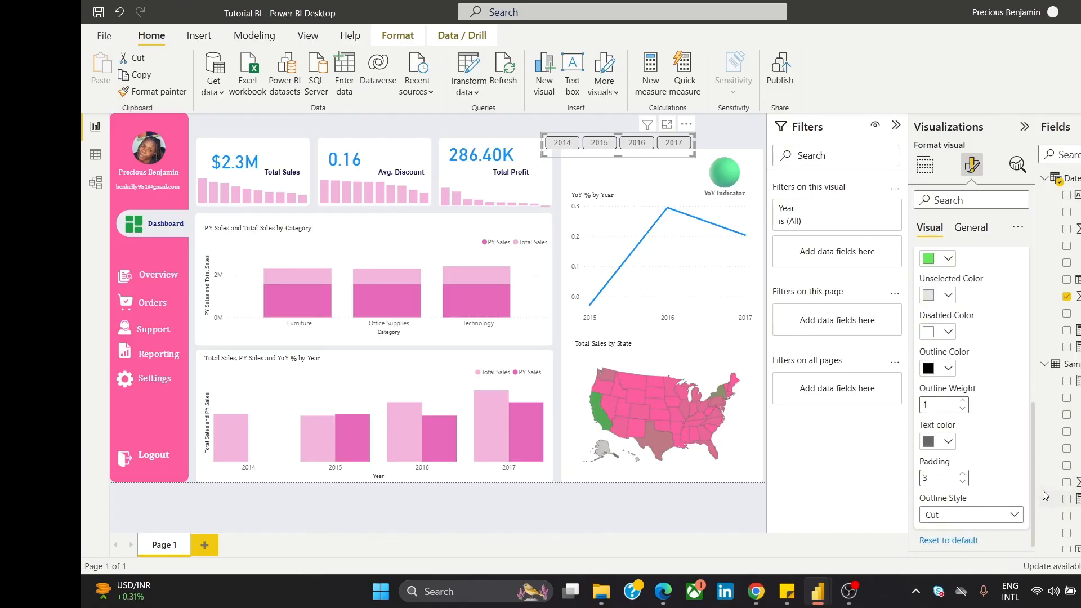
pyautogui.scroll(-1, 977, 518)
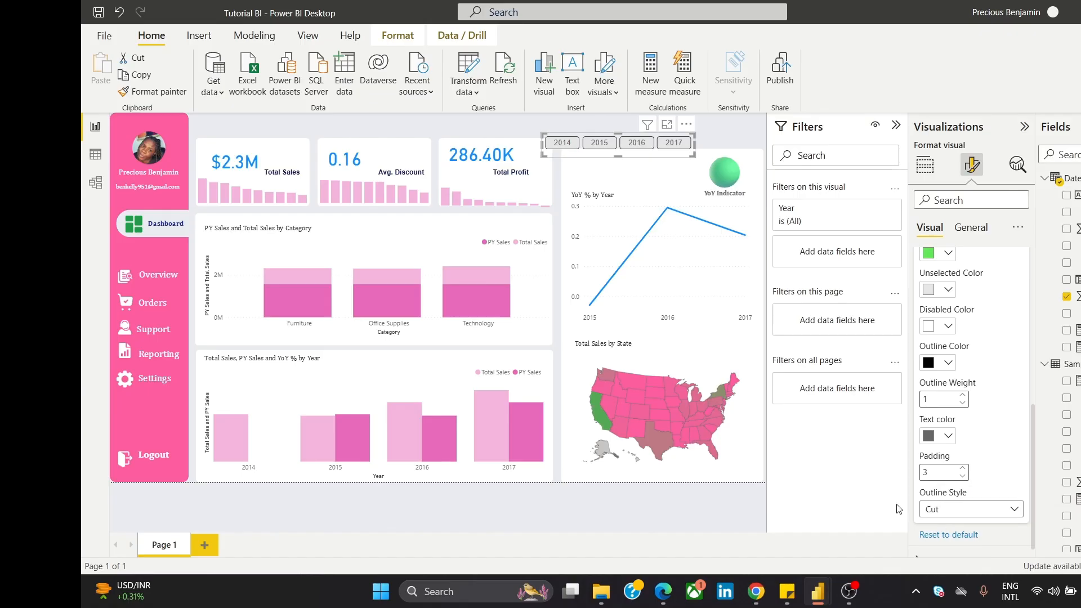
pyautogui.click(936, 514)
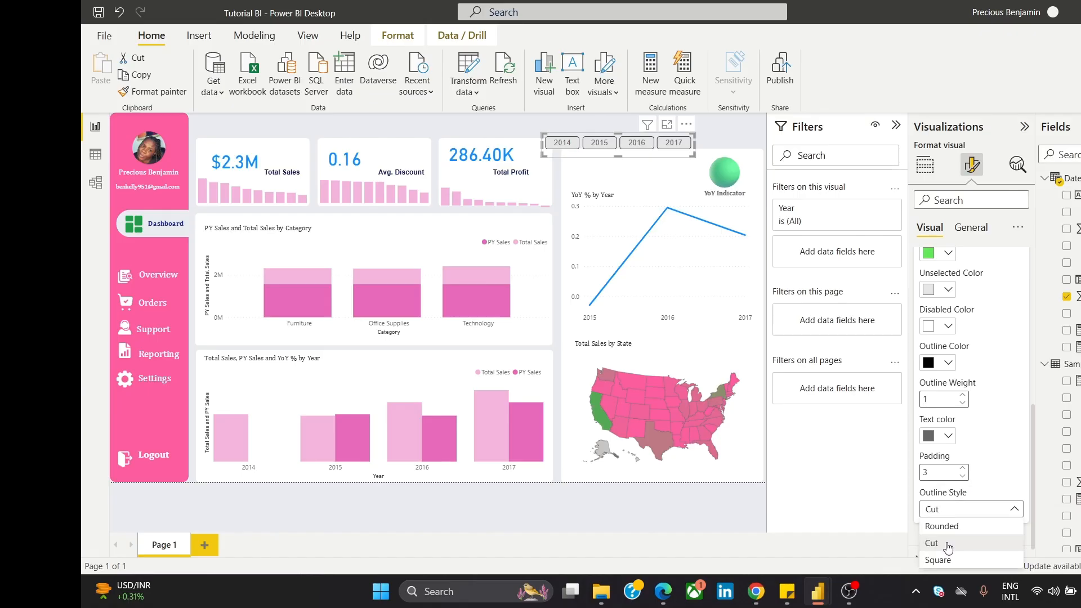
pyautogui.click(954, 532)
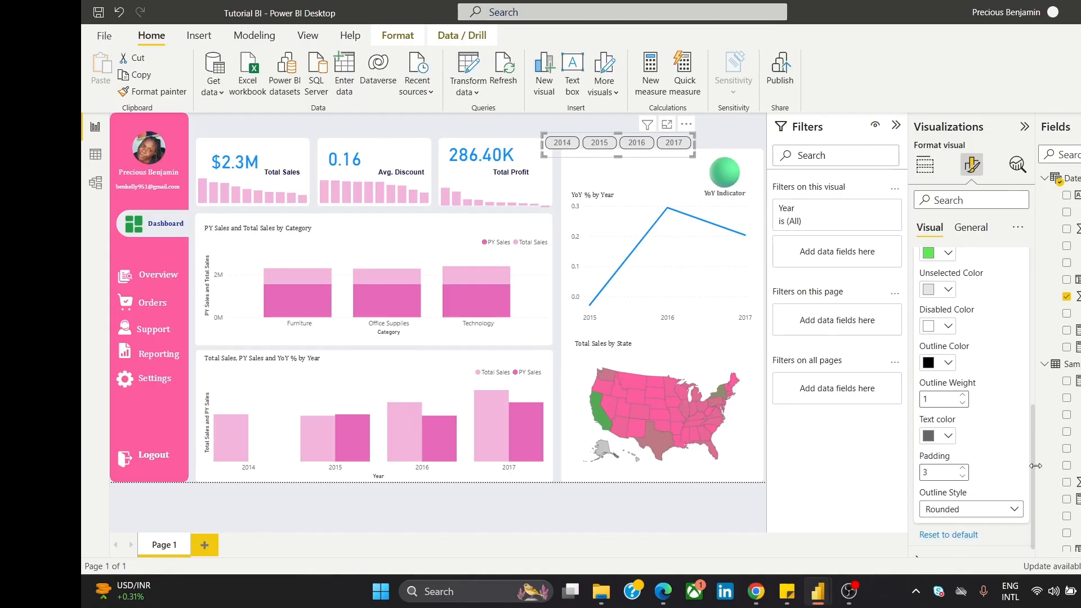
pyautogui.moveTo(1036, 465)
pyautogui.mouseDown()
pyautogui.moveTo(998, 466)
pyautogui.moveTo(1024, 465)
pyautogui.mouseUp()
pyautogui.click(1001, 512)
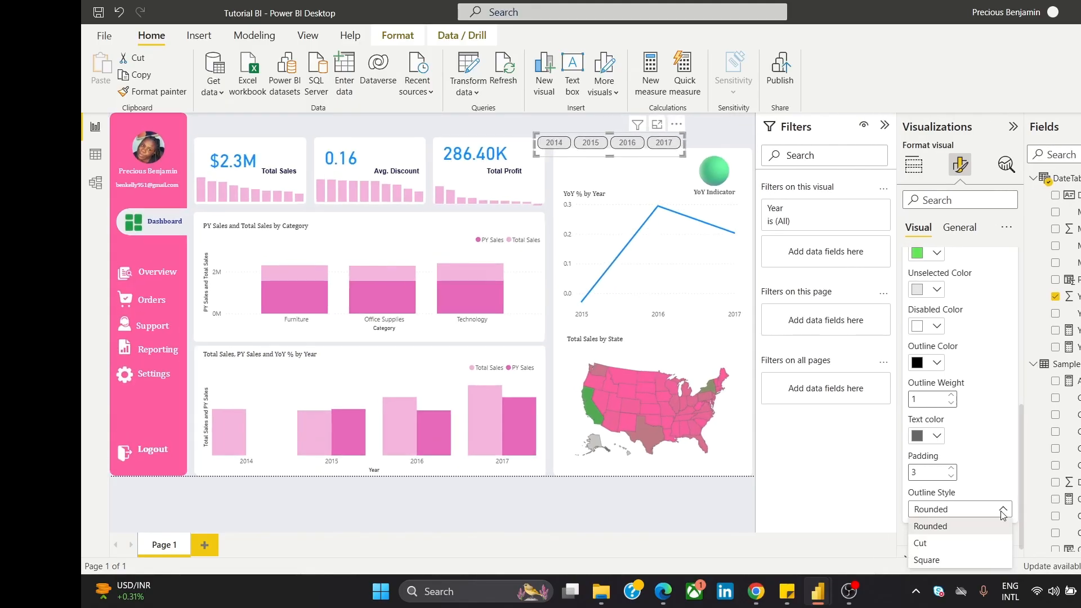
pyautogui.click(976, 563)
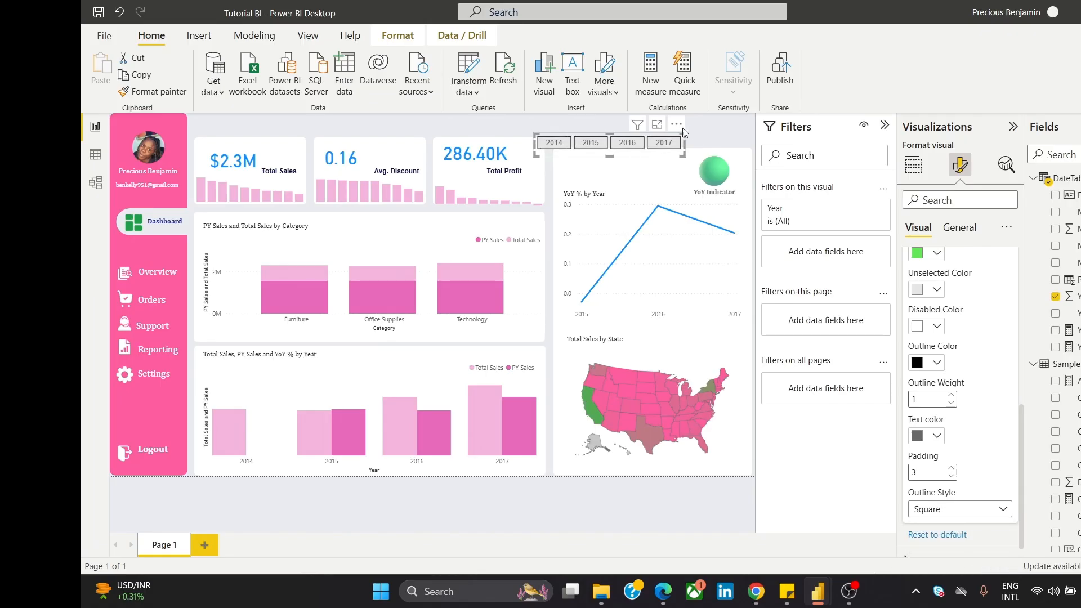
pyautogui.moveTo(683, 129); pyautogui.dragTo(728, 116)
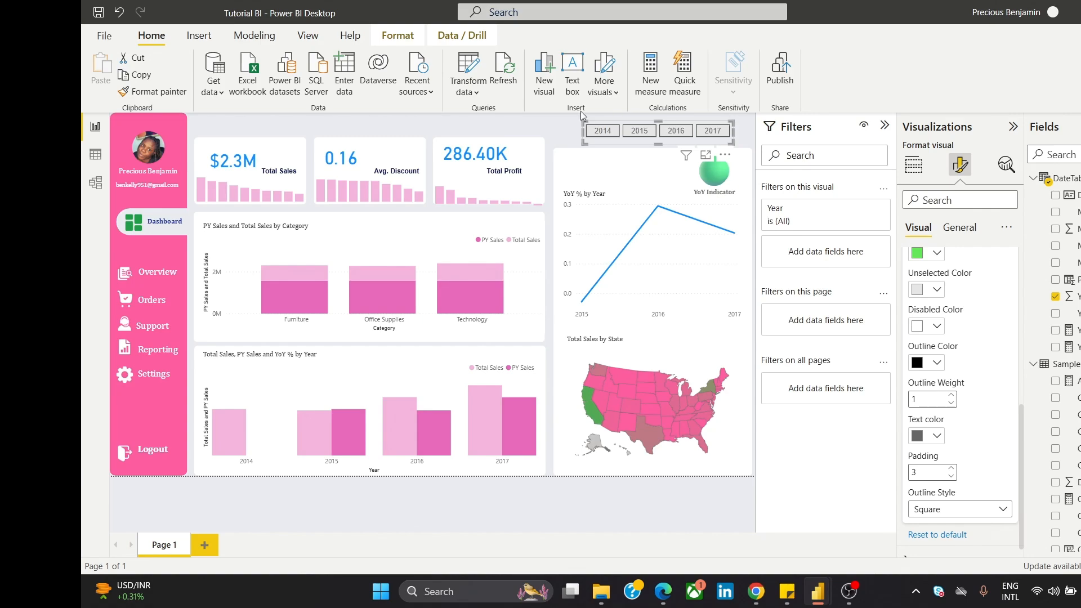
pyautogui.click(526, 123)
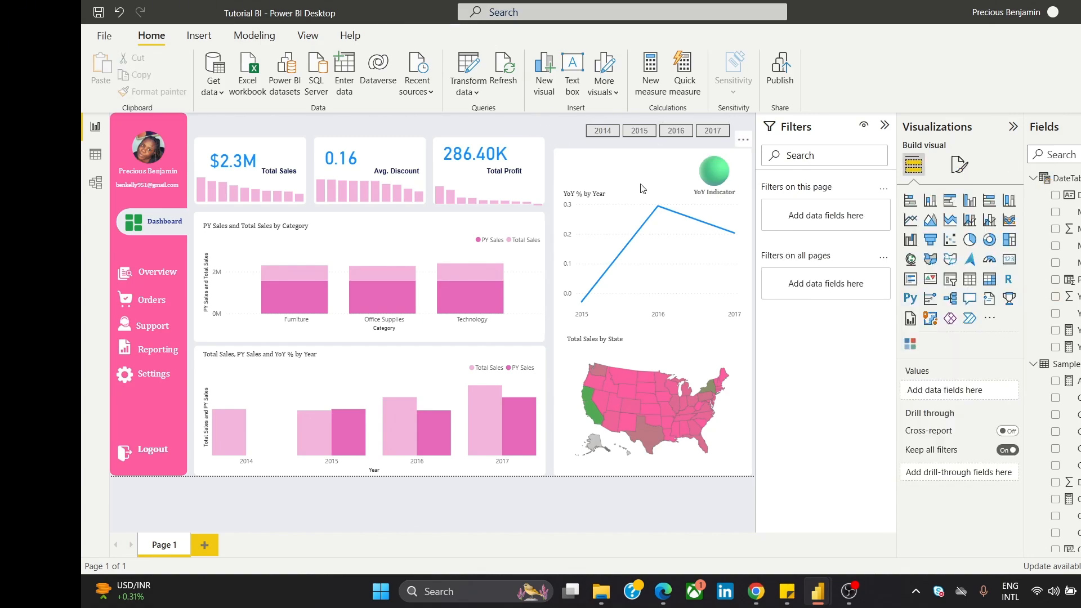
pyautogui.click(603, 135)
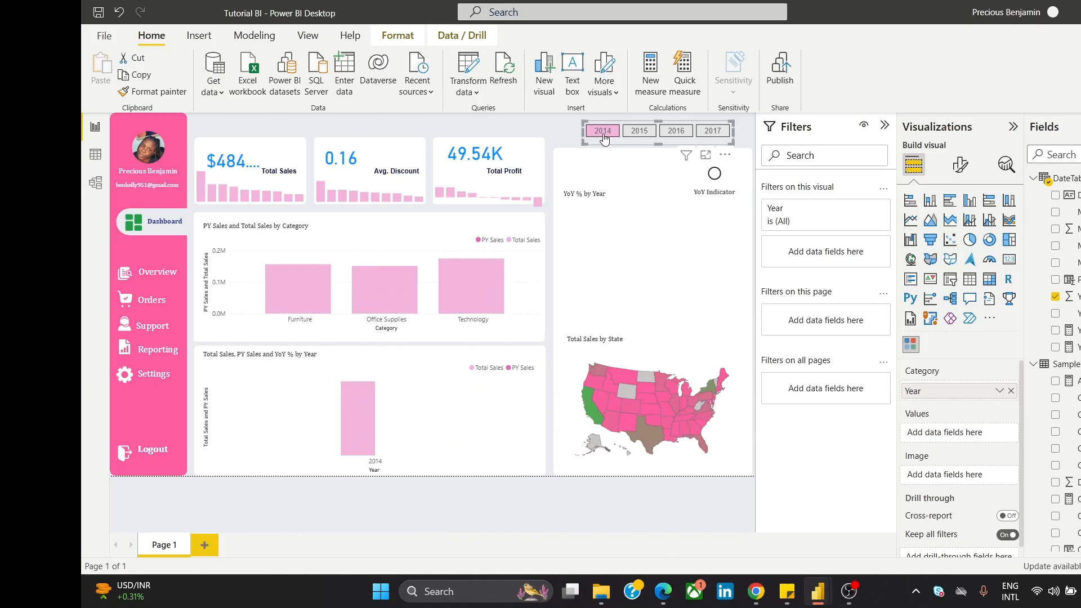
pyautogui.click(638, 132)
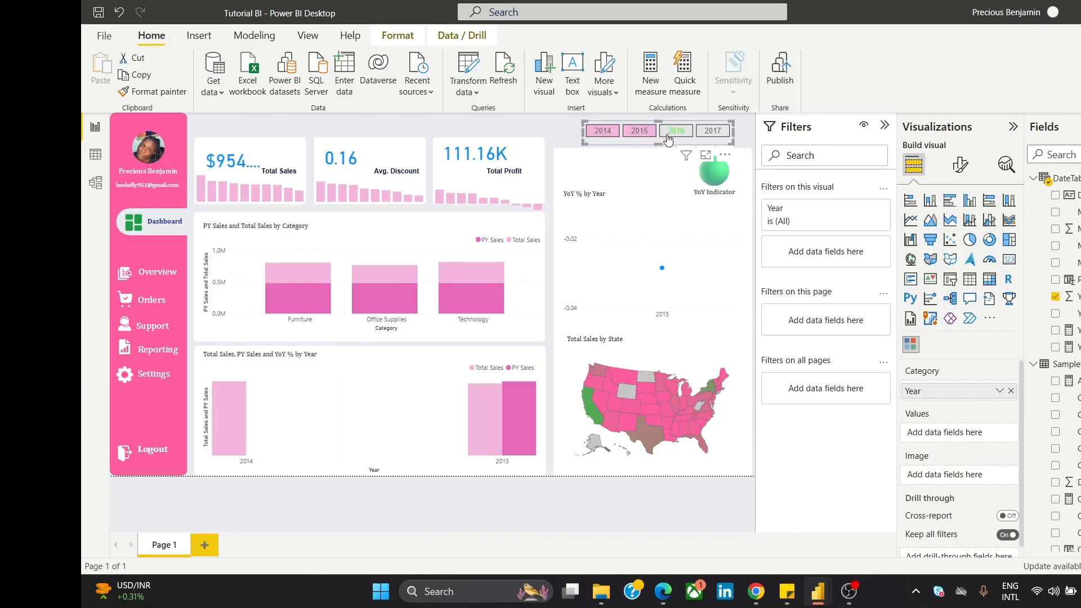
pyautogui.click(603, 130)
pyautogui.click(652, 133)
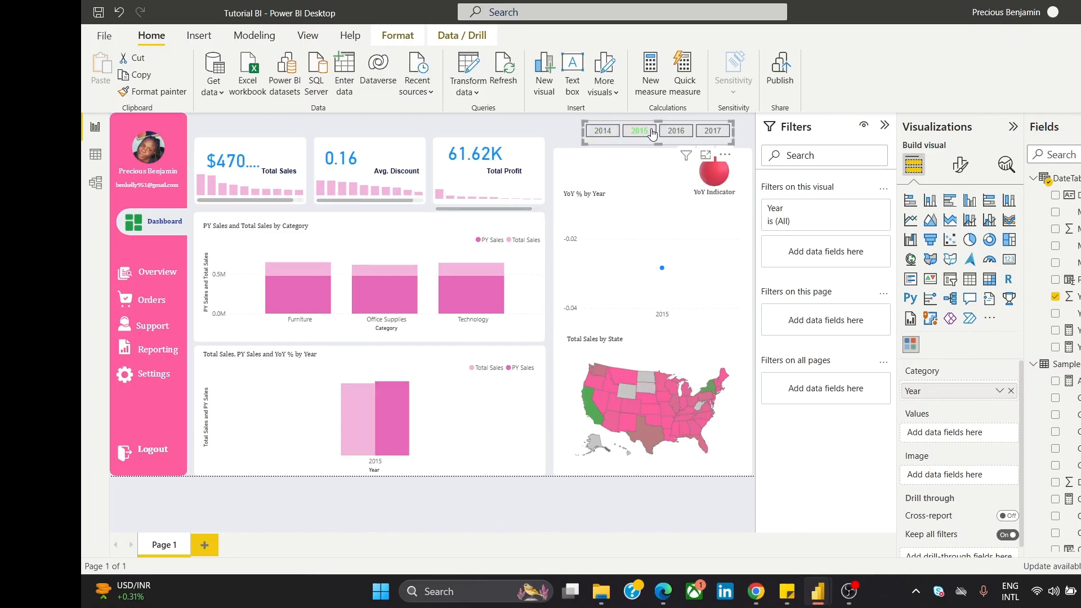
pyautogui.click(681, 133)
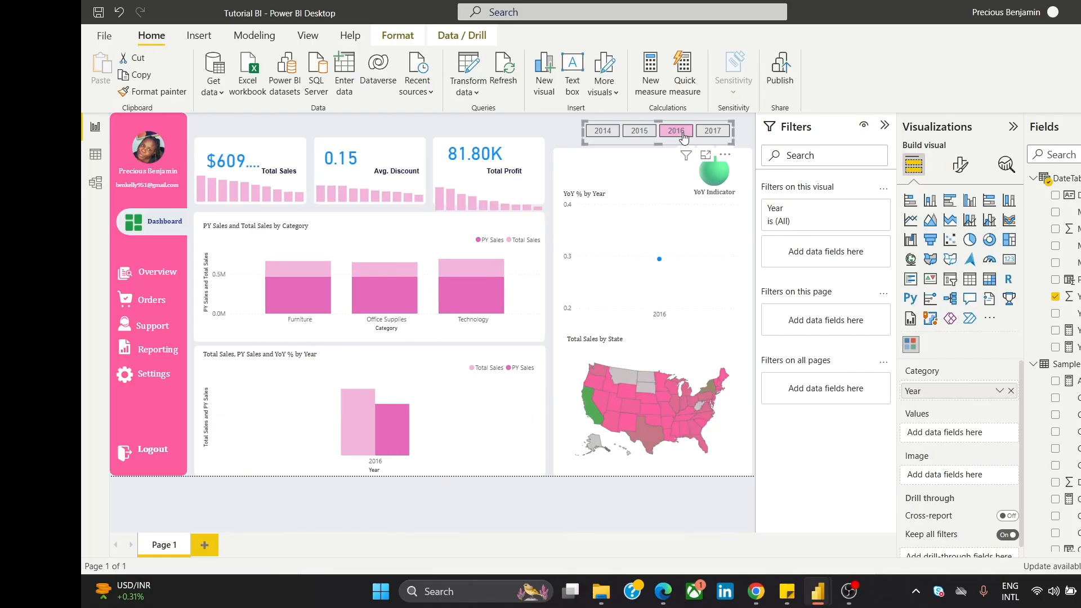
pyautogui.click(683, 135)
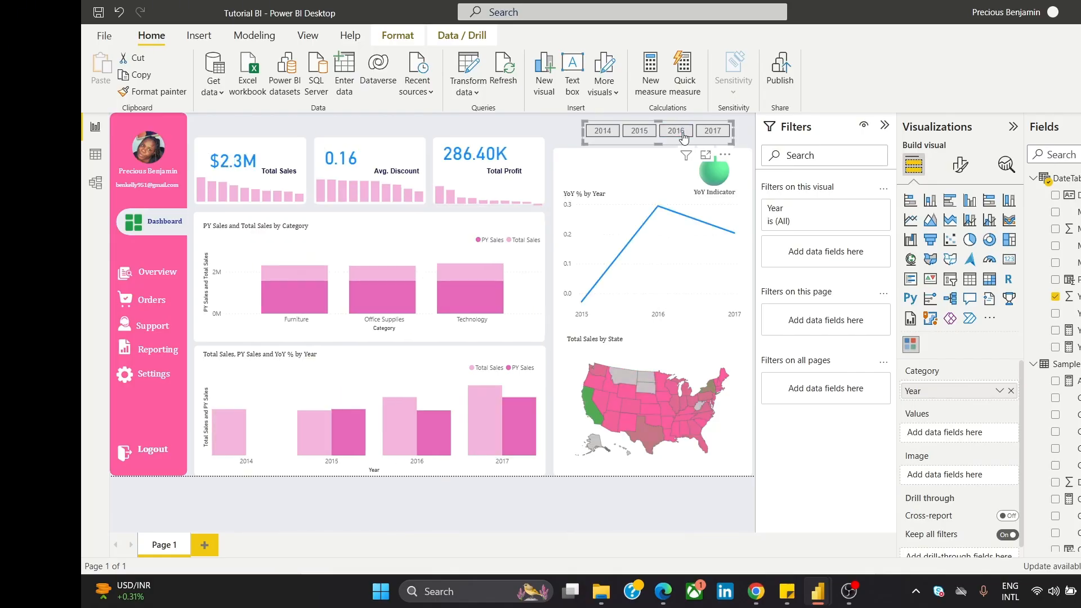
pyautogui.click(701, 138)
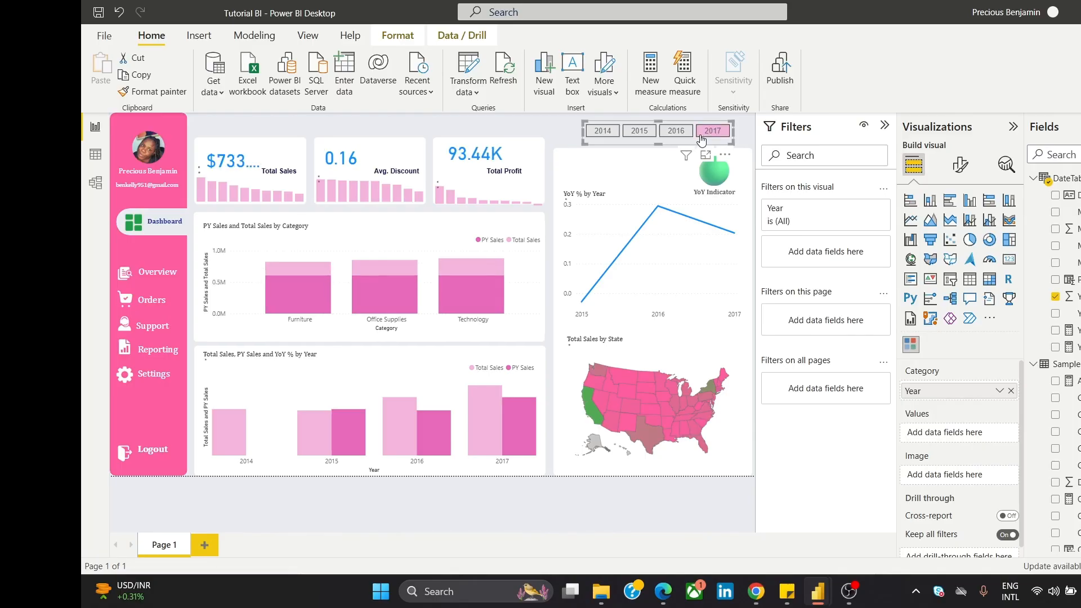
pyautogui.click(701, 137)
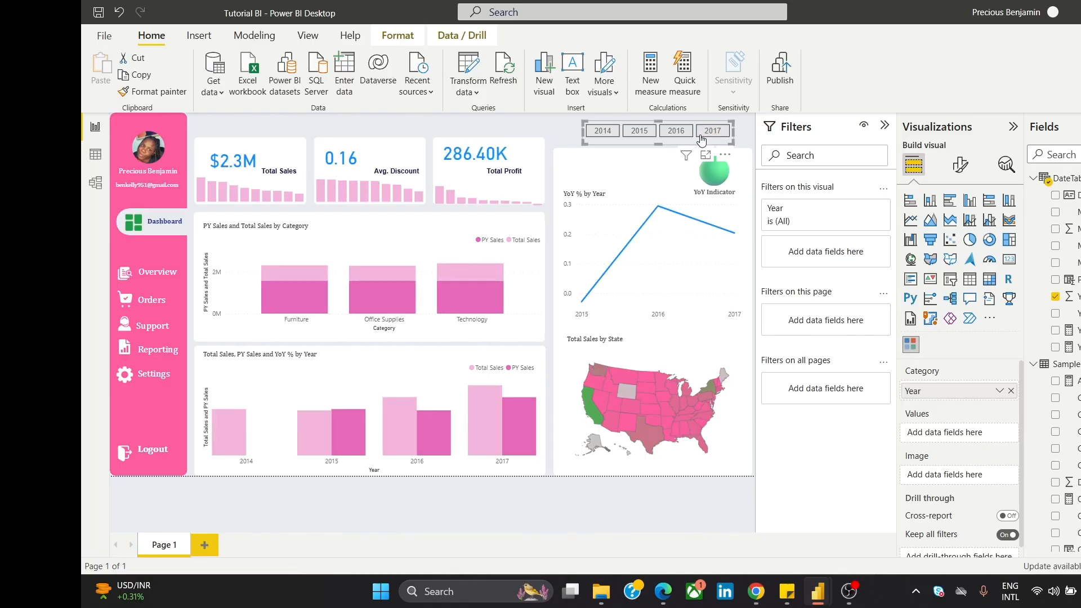
pyautogui.click(523, 132)
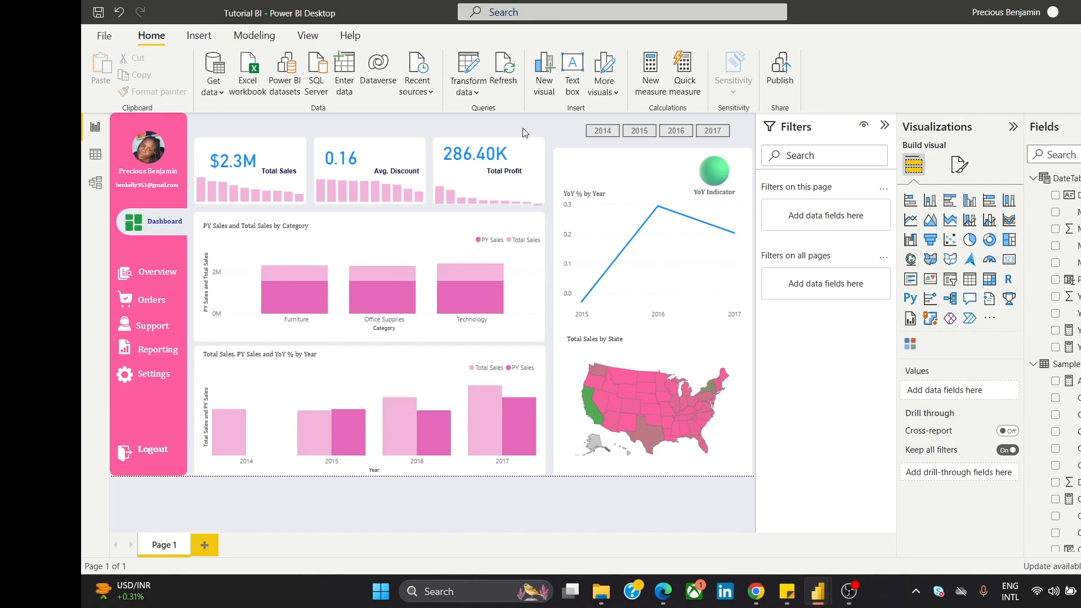
# Step: Insert a wide text box reading 'Sales Performance Dashboard'
pyautogui.click(199, 37)
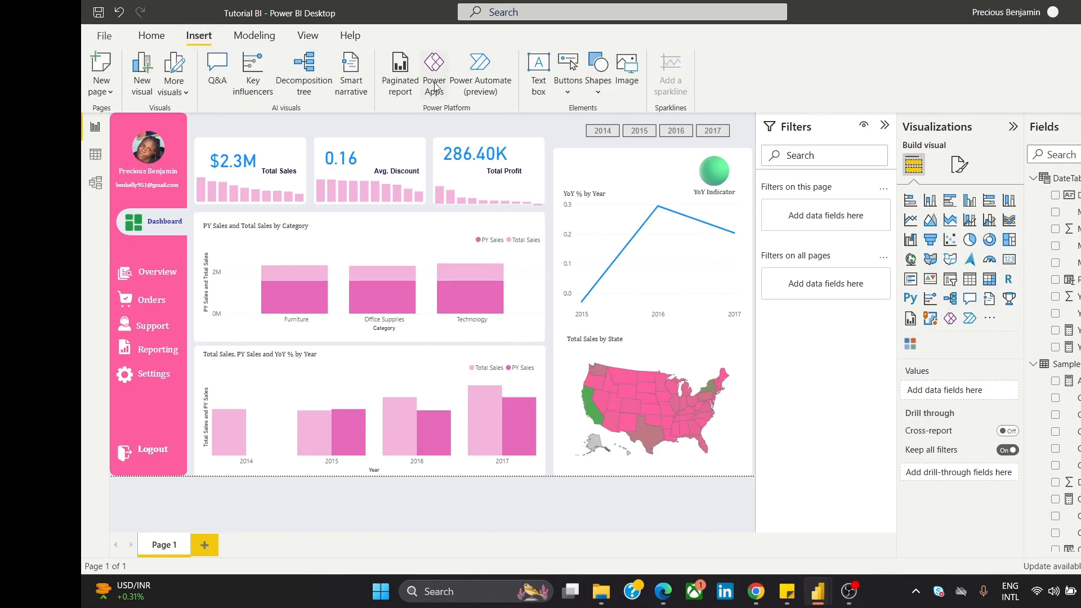
pyautogui.click(532, 74)
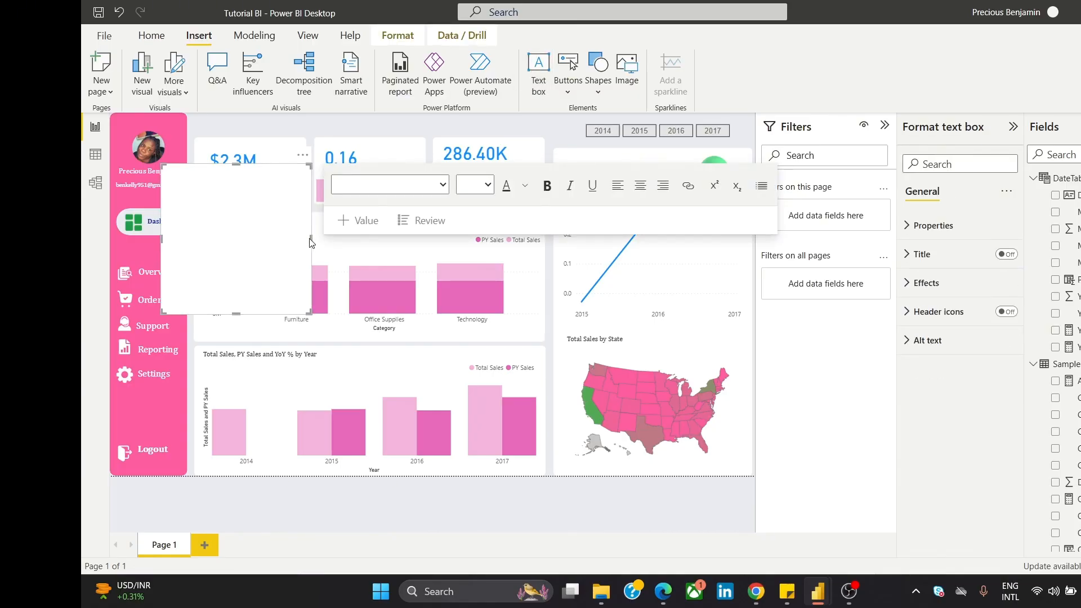
pyautogui.moveTo(311, 240); pyautogui.dragTo(591, 251)
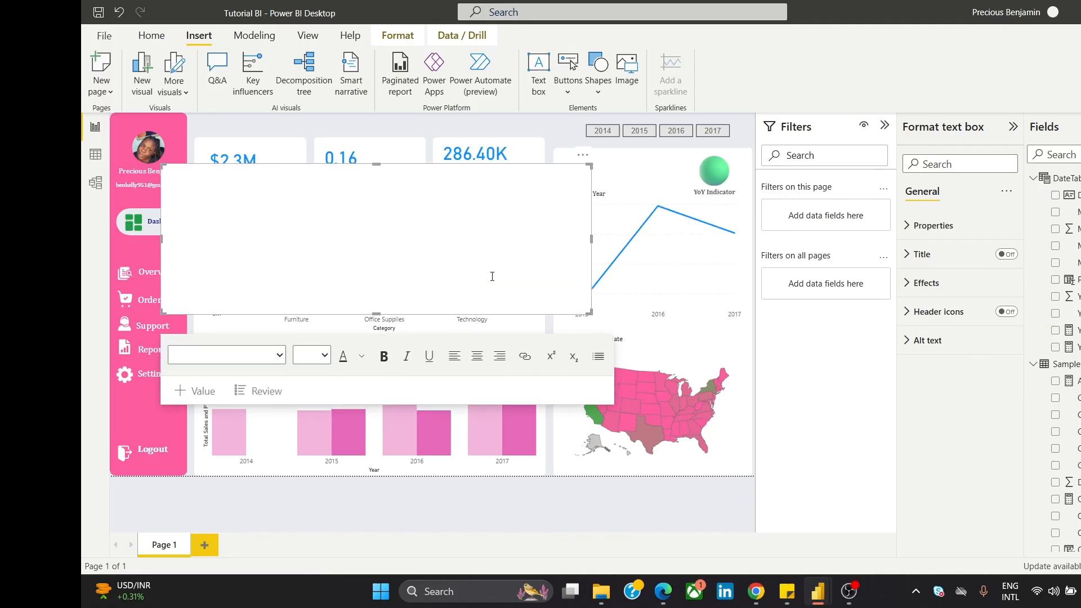
pyautogui.click(297, 246)
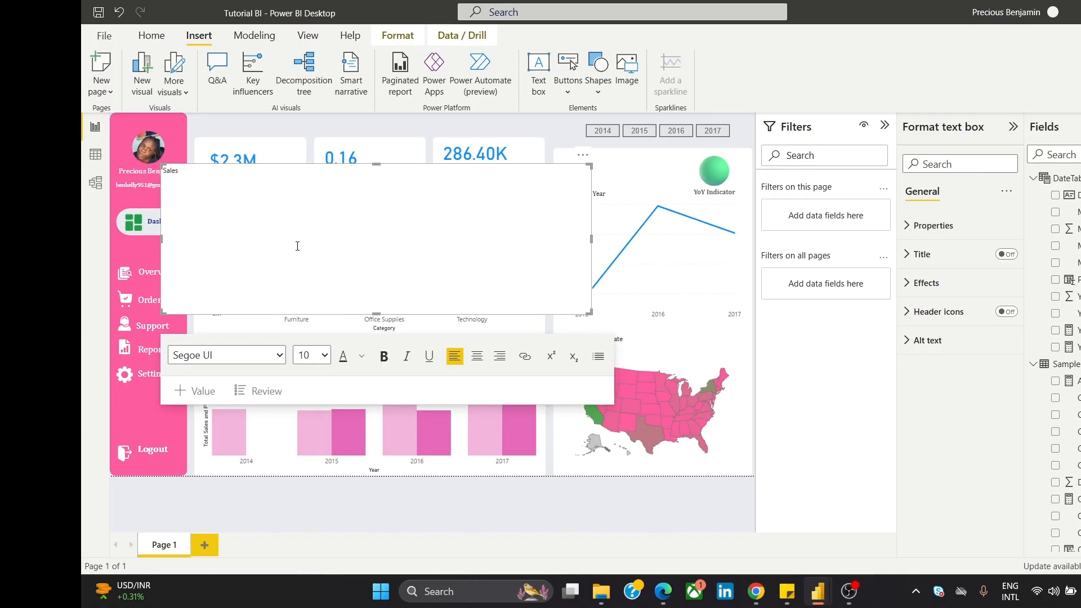
pyautogui.write('Sales Performance Dashbao')
pyautogui.press('BackSpace')
pyautogui.press('BackSpace')
pyautogui.press('BackSpace')
pyautogui.write('oa')
# Step: Style the whole title in Cambria at size 16
pyautogui.hotkey('ctrl', 'a')
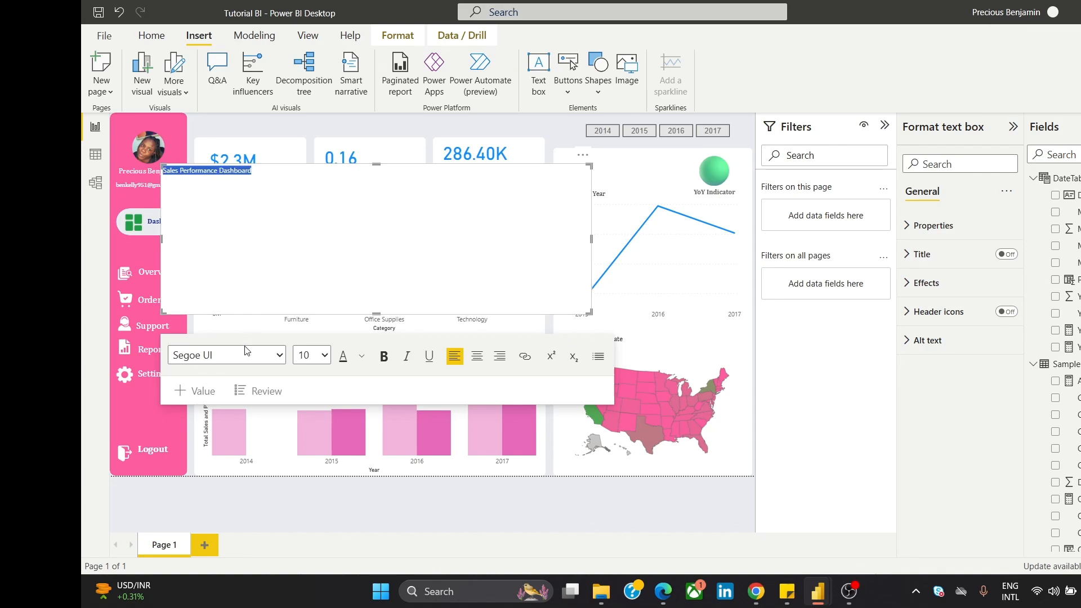
pyautogui.click(264, 353)
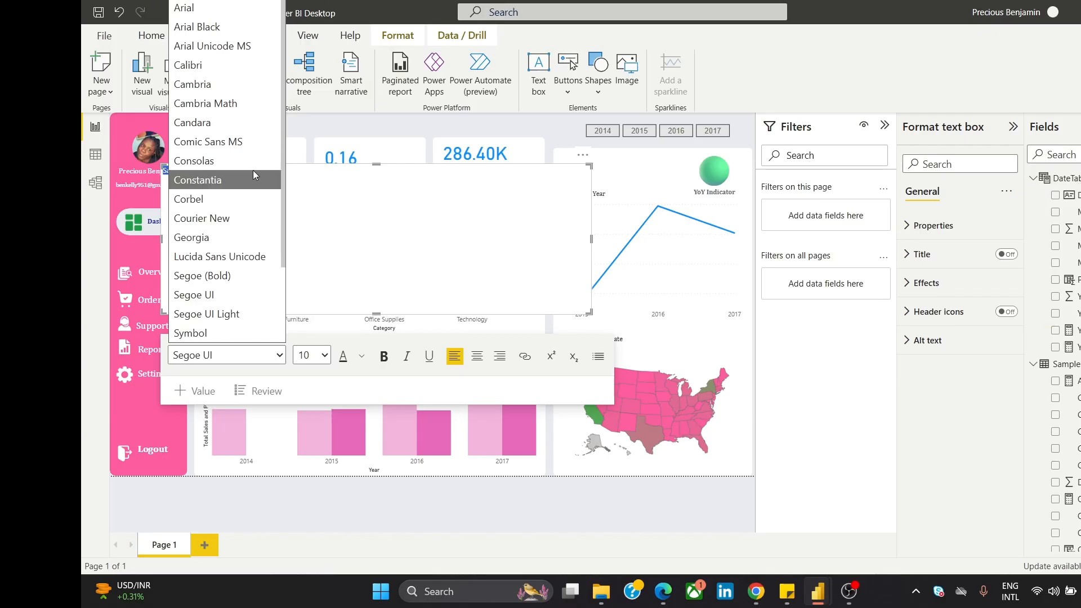
pyautogui.click(243, 85)
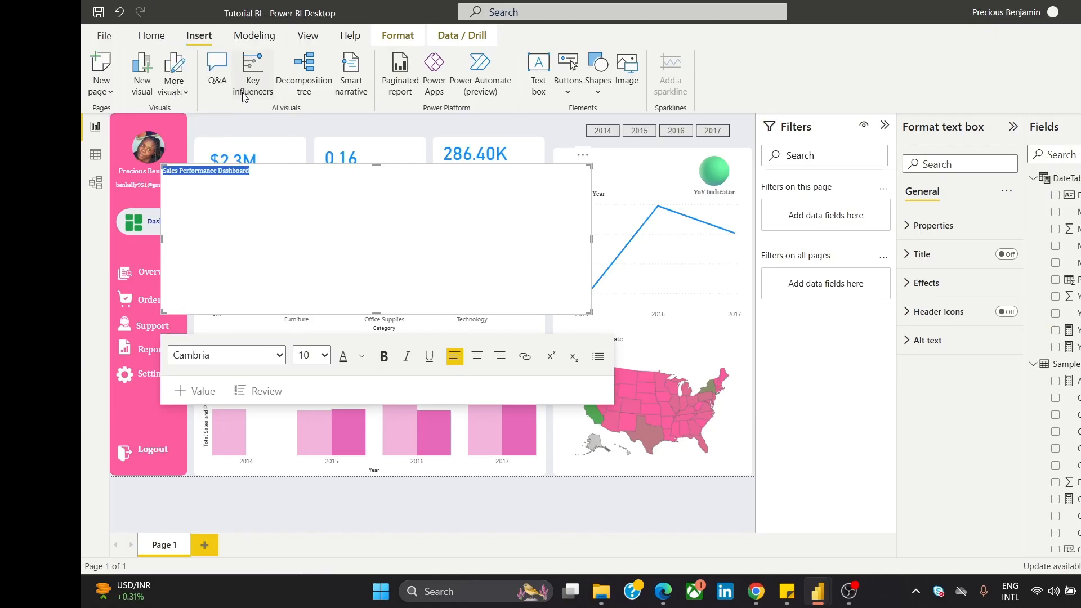
pyautogui.click(319, 355)
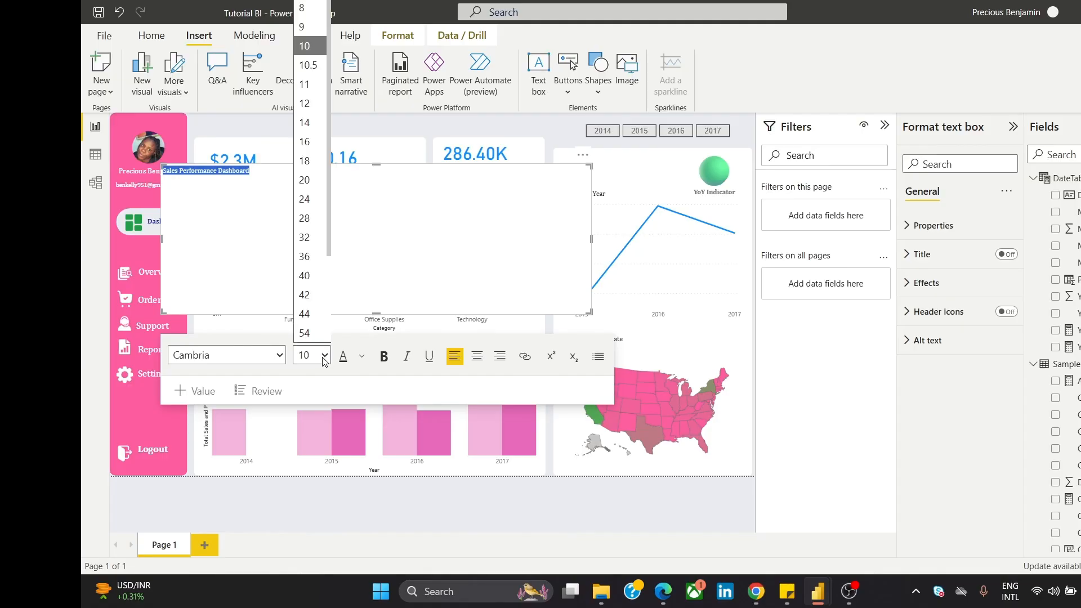
pyautogui.click(310, 142)
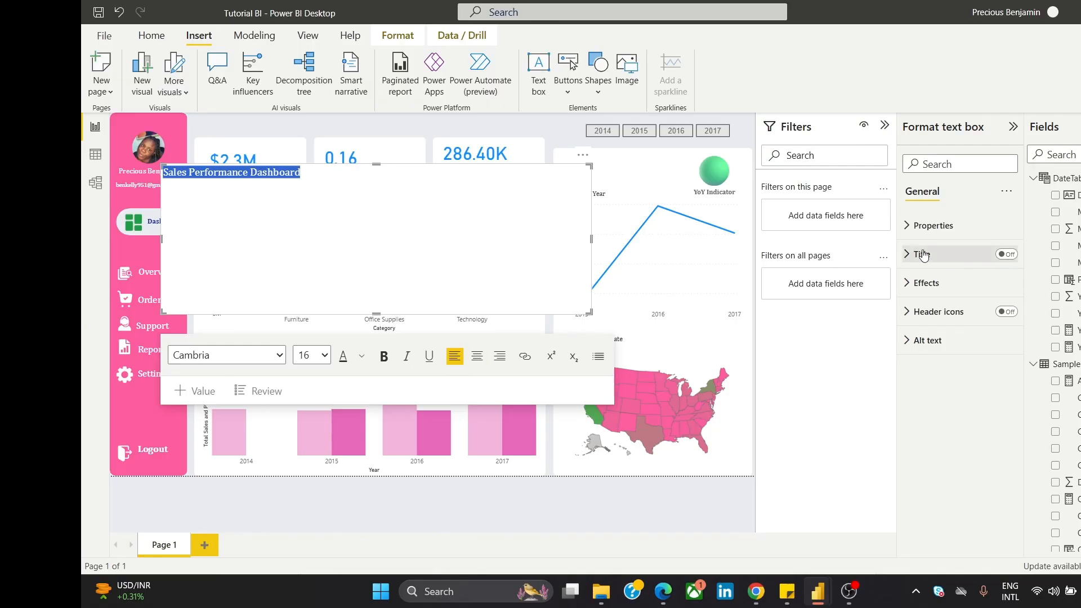
# Step: Turn off the title box's background and shrink it to a thin, narrow strip
pyautogui.click(923, 290)
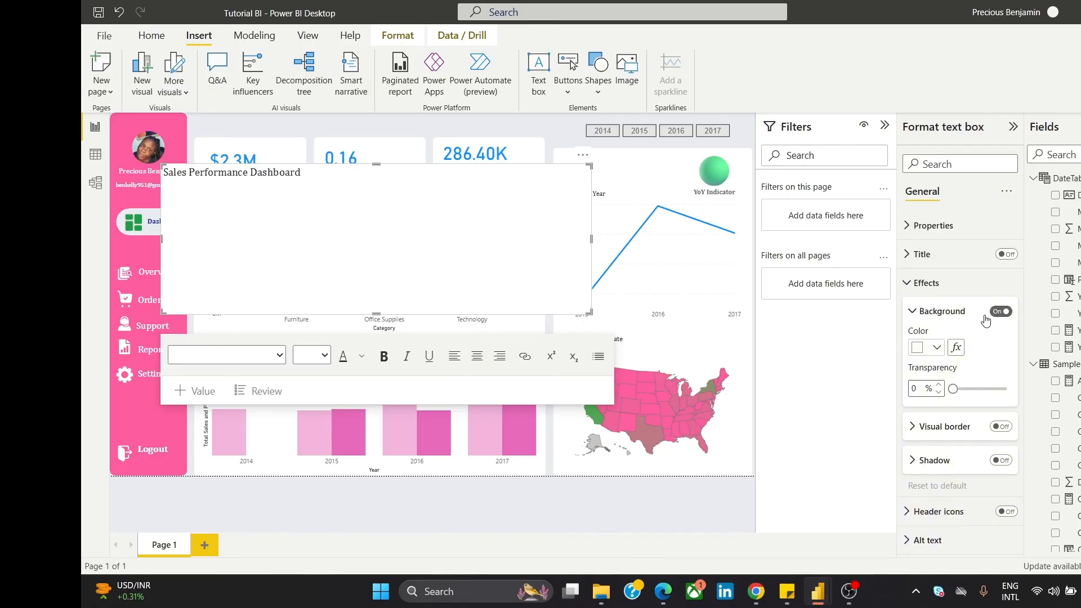
pyautogui.click(1001, 311)
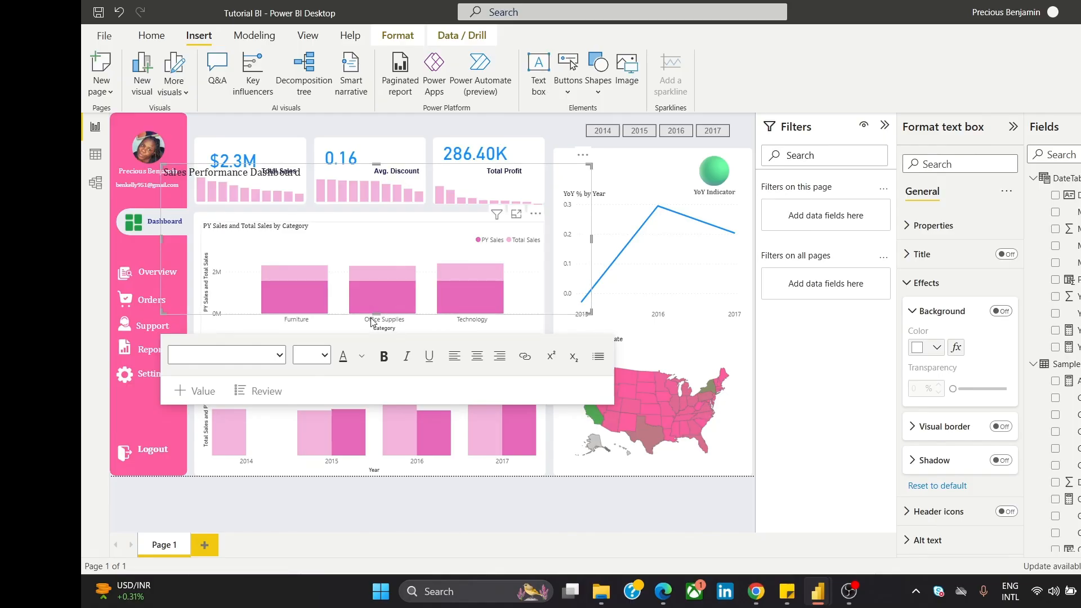
pyautogui.moveTo(389, 312); pyautogui.dragTo(461, 191)
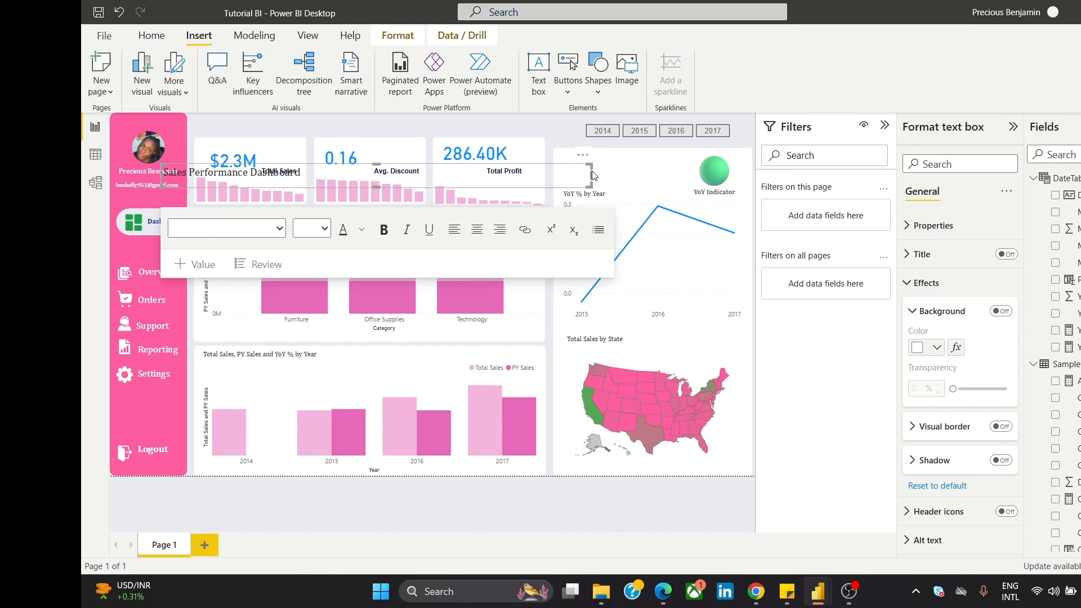
pyautogui.moveTo(589, 177); pyautogui.dragTo(329, 182)
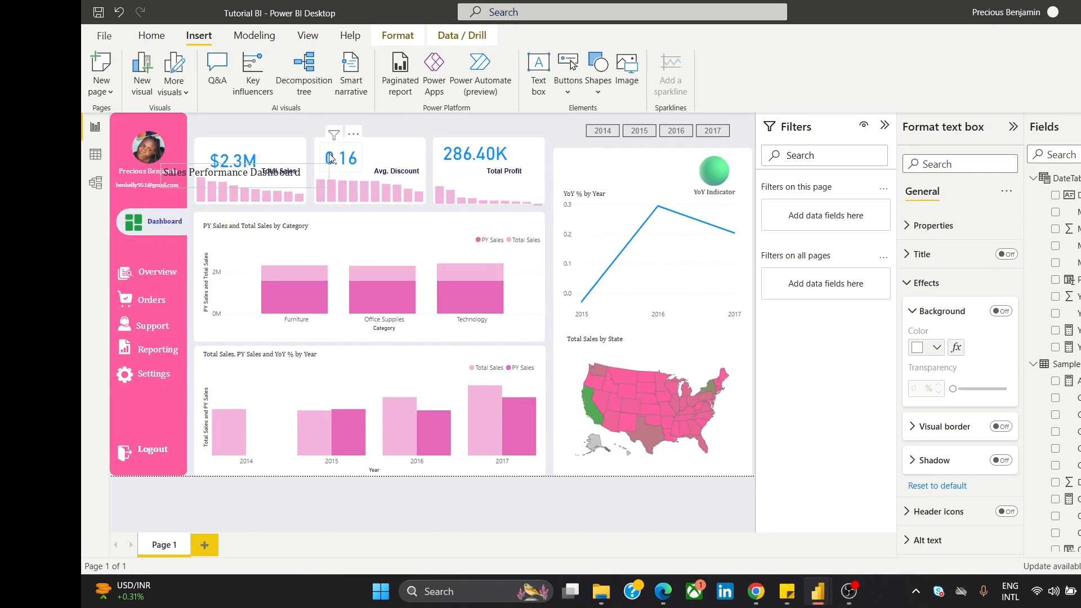
# Step: Move the title to the top of the canvas, undoing an accidental Avg. Discount card move
pyautogui.moveTo(356, 136); pyautogui.dragTo(415, 105)
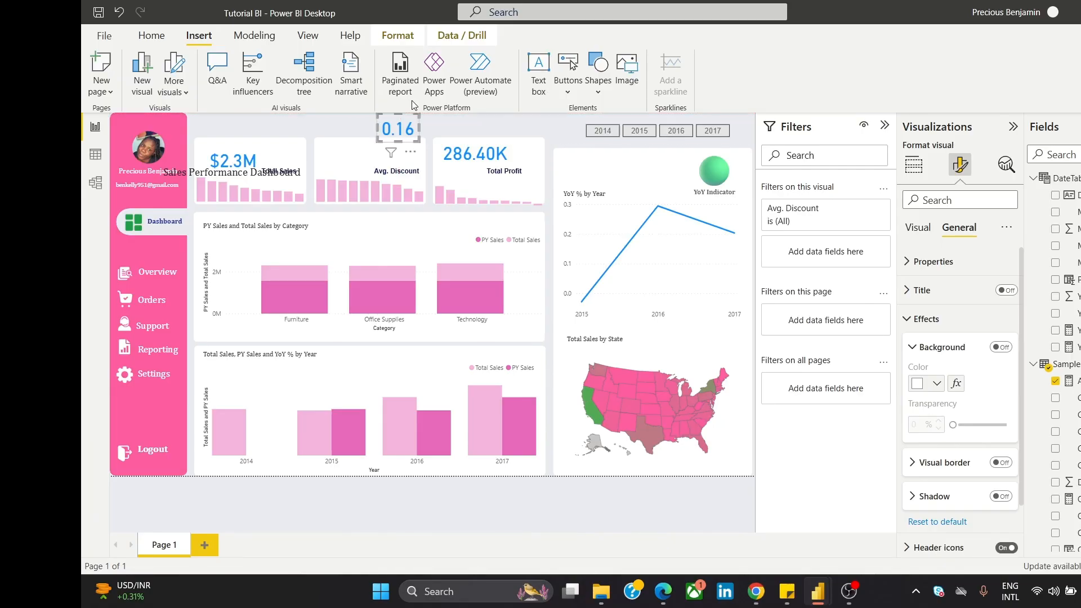
pyautogui.click(323, 135)
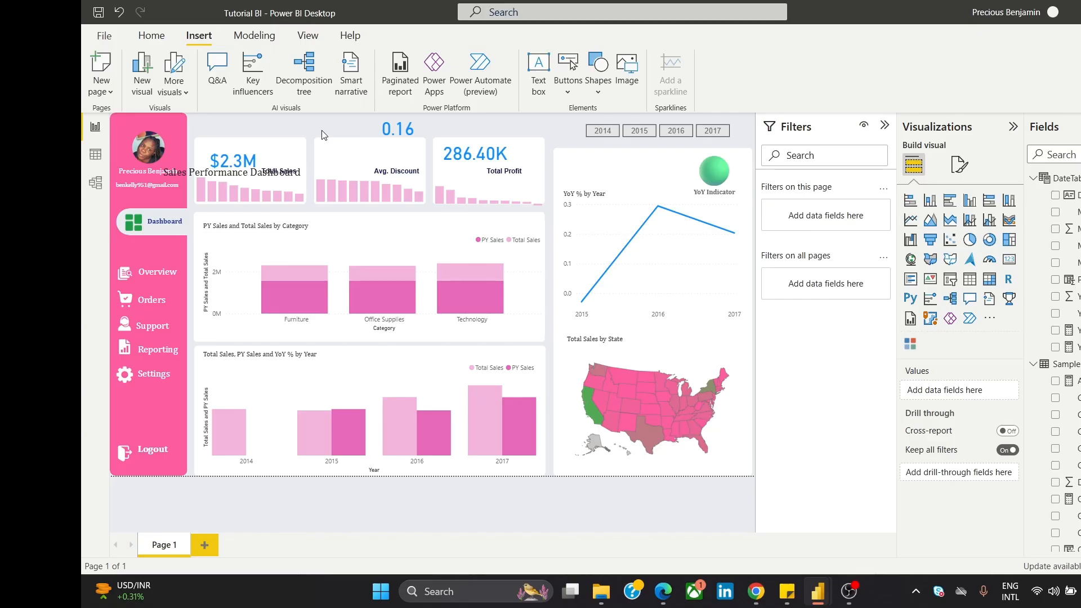
pyautogui.hotkey('ctrl', 'z')
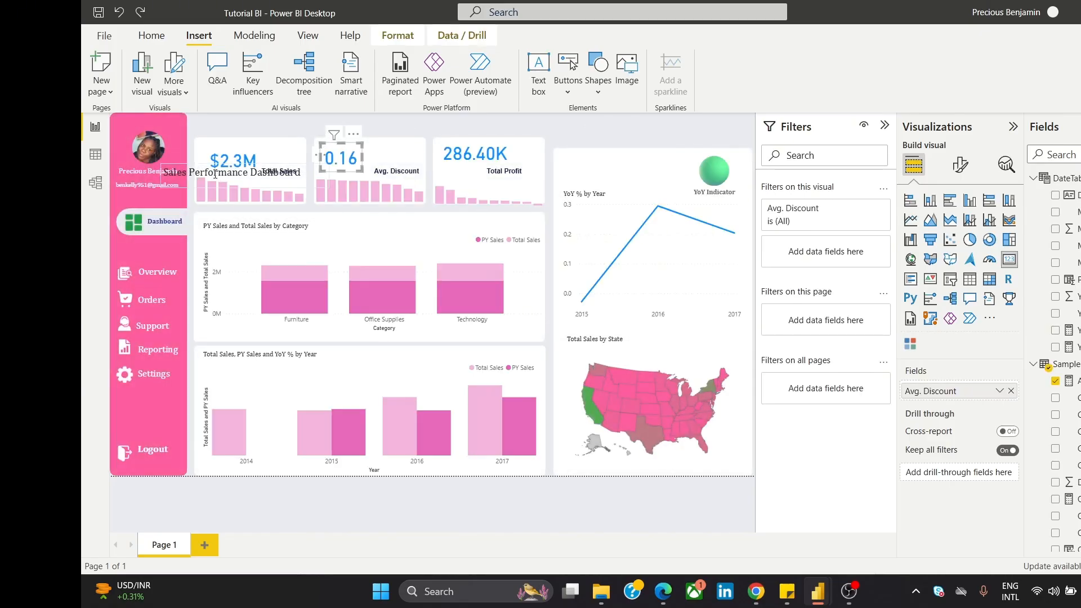
pyautogui.click(316, 168)
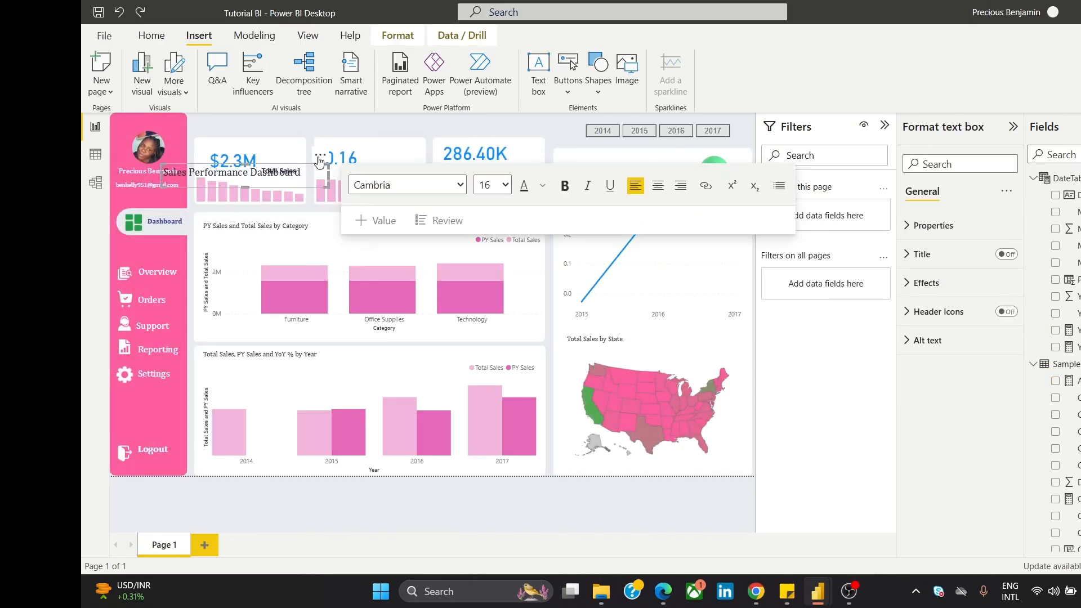
pyautogui.moveTo(316, 167); pyautogui.dragTo(352, 109)
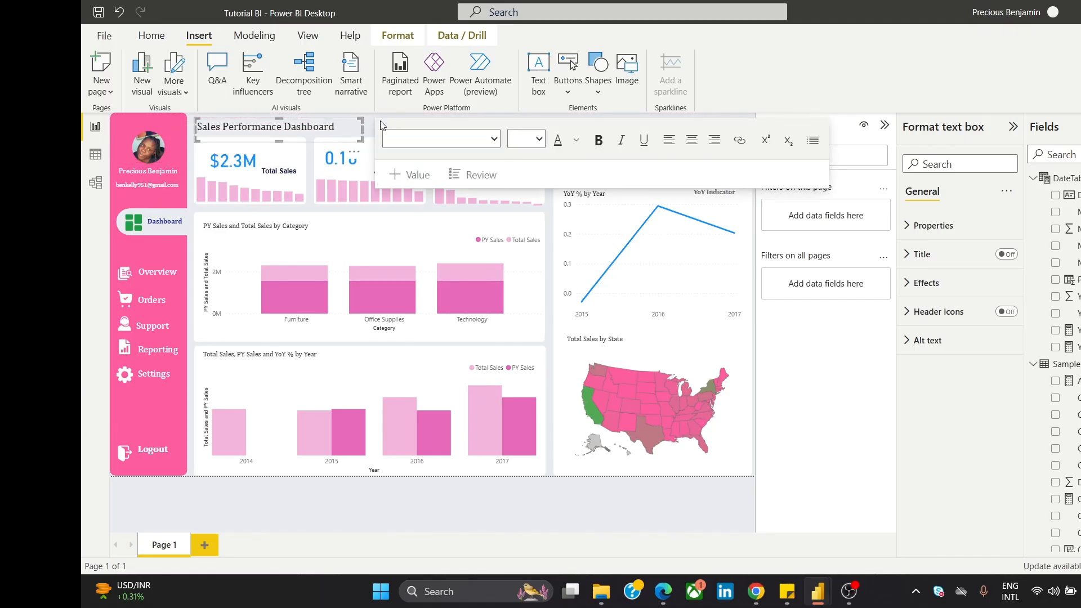
# Step: Set the Sales Performance Dashboard title text to font size 18
pyautogui.click(371, 122)
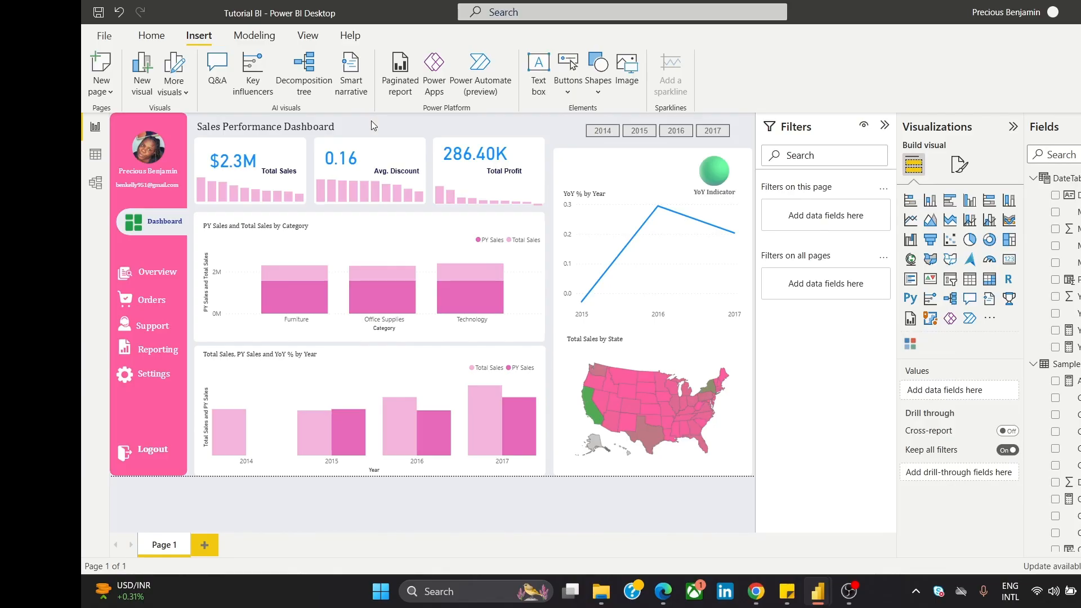
pyautogui.tripleClick(315, 124)
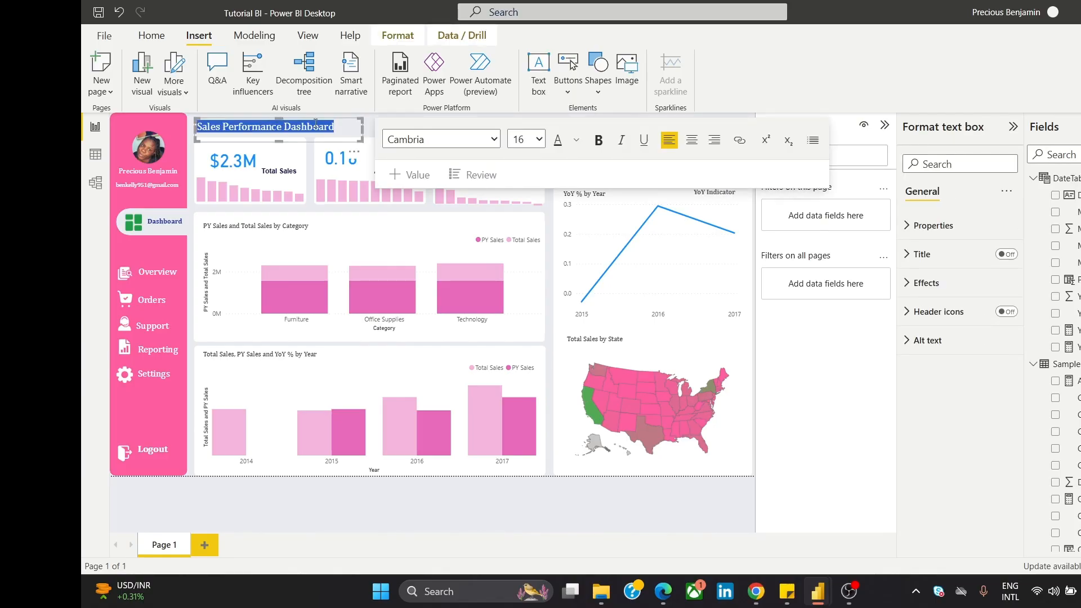
pyautogui.click(539, 140)
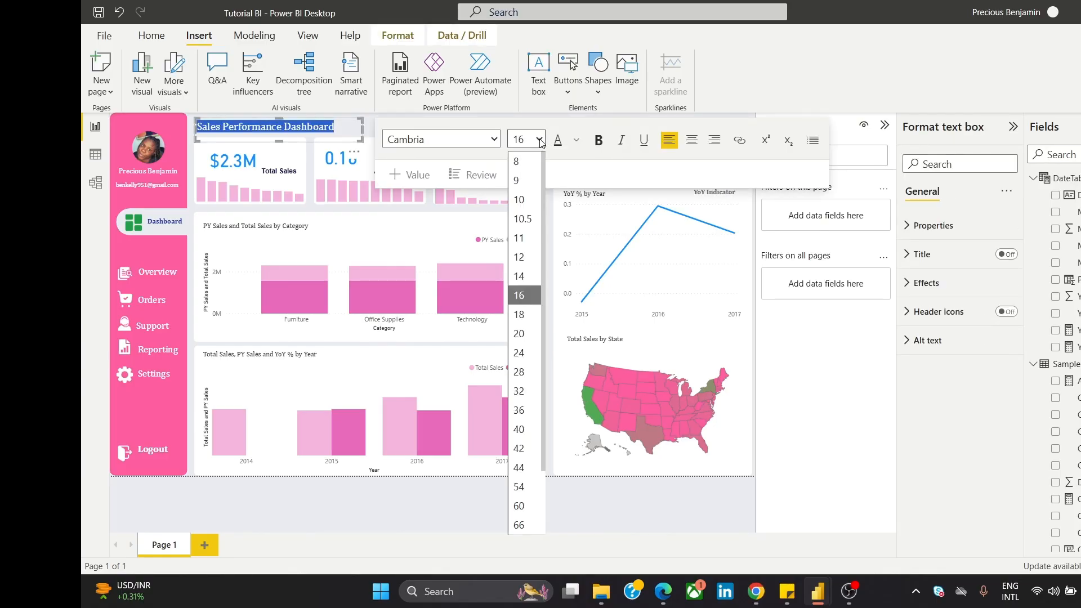
pyautogui.click(531, 315)
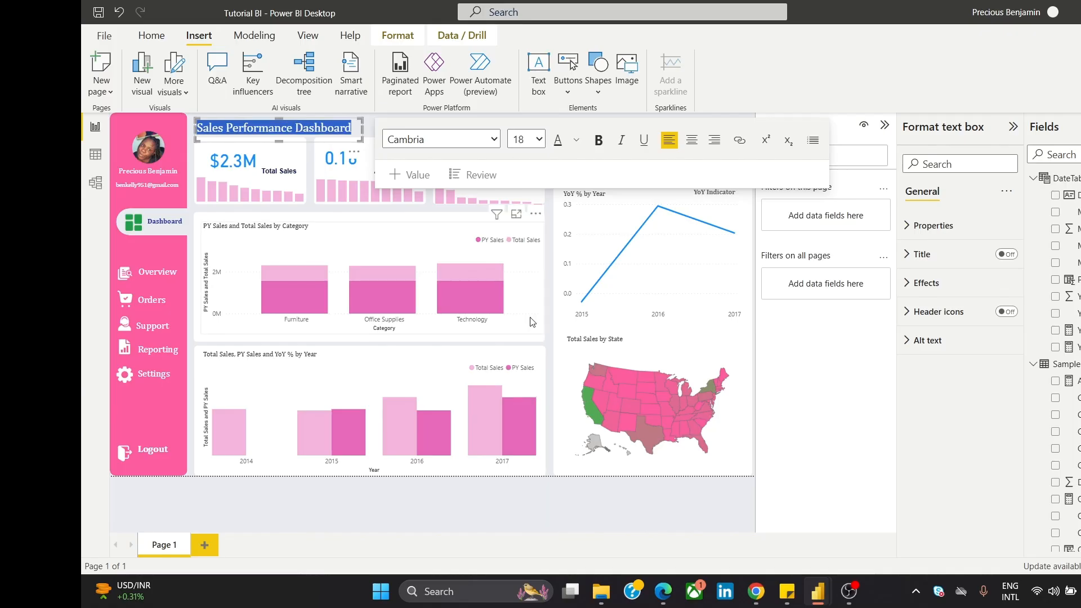
pyautogui.click(373, 123)
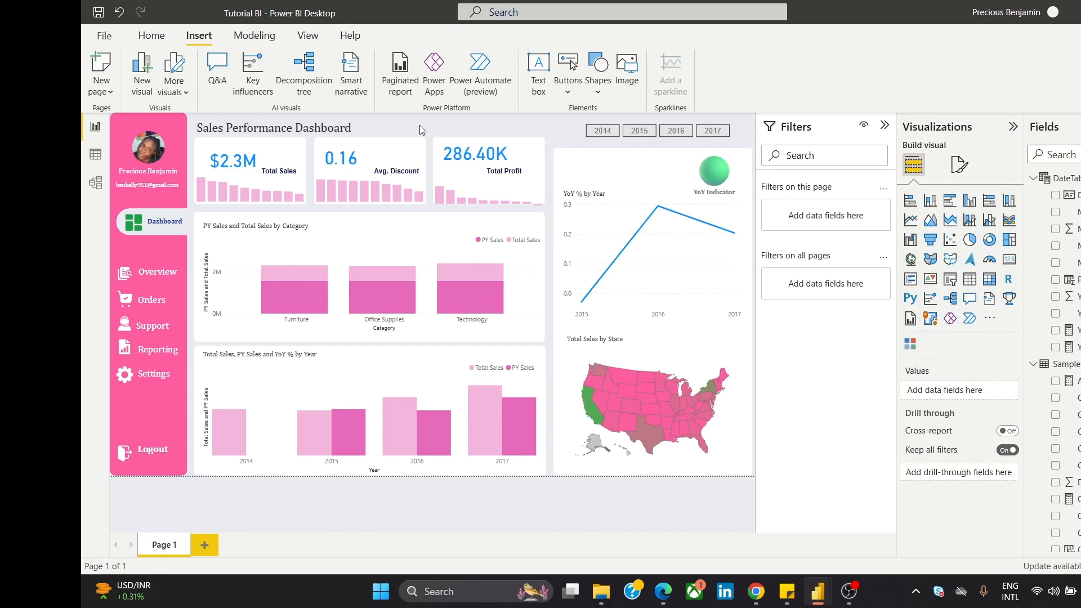
# Step: Nudge the three white backing shapes behind the Total Sales, Avg. Discount and Total Profit cards down slightly
pyautogui.click(304, 150)
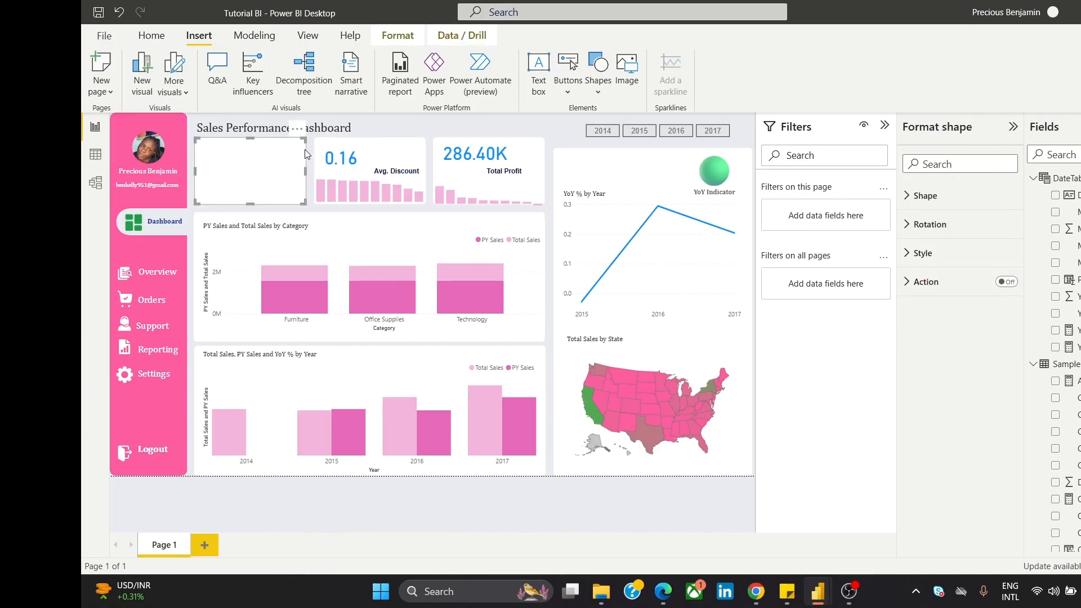
pyautogui.keyDown('ctrl'); pyautogui.click(376, 161); pyautogui.keyUp('ctrl')
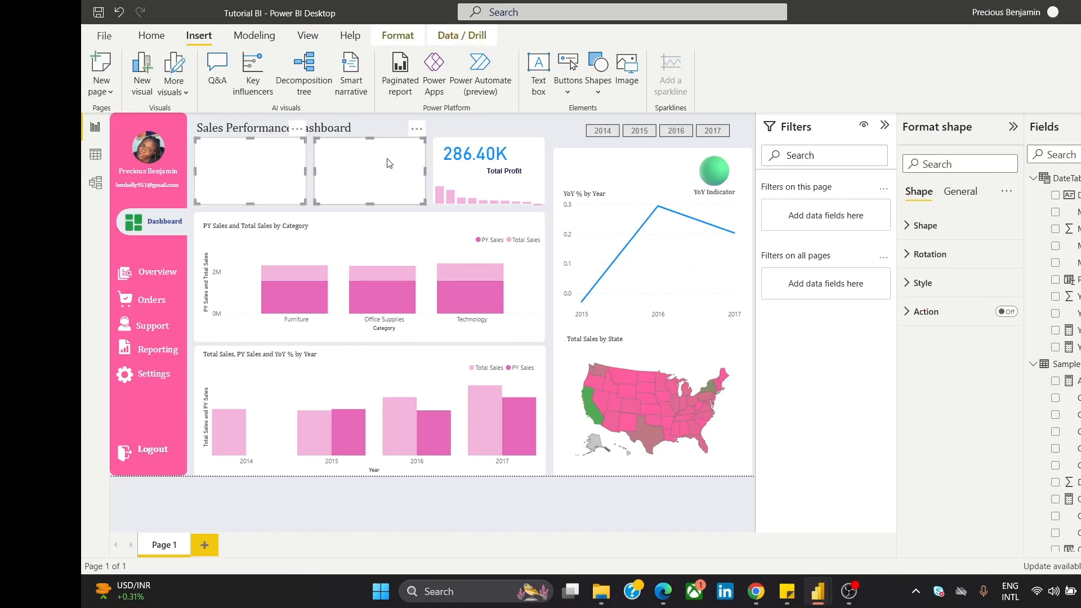
pyautogui.keyDown('ctrl'); pyautogui.click(531, 161); pyautogui.keyUp('ctrl')
pyautogui.press('Down')
pyautogui.press('Down')
pyautogui.press('Down')
pyautogui.press('Down')
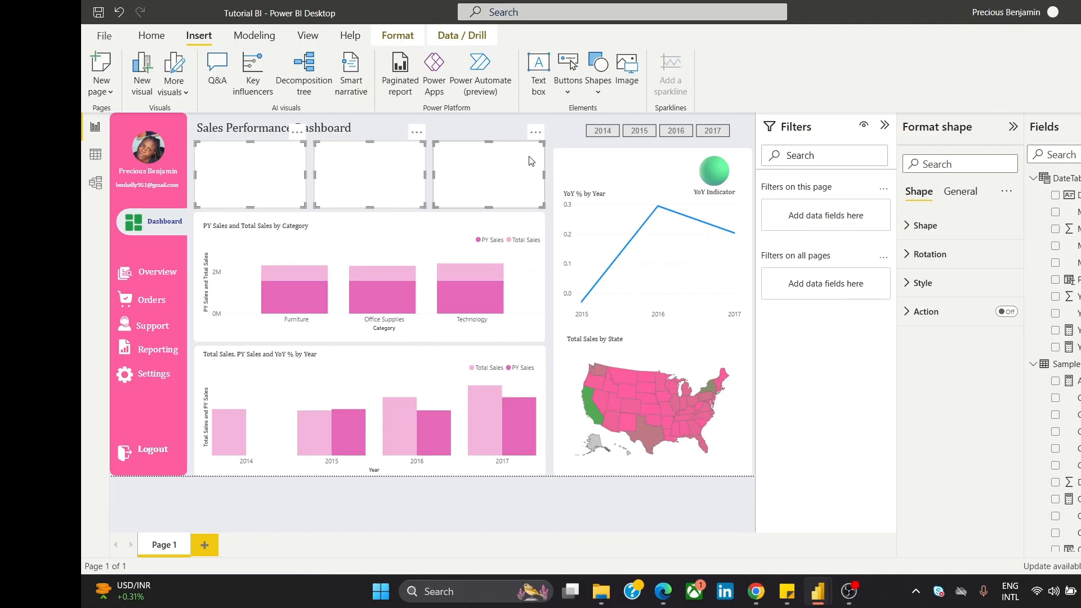
pyautogui.click(499, 119)
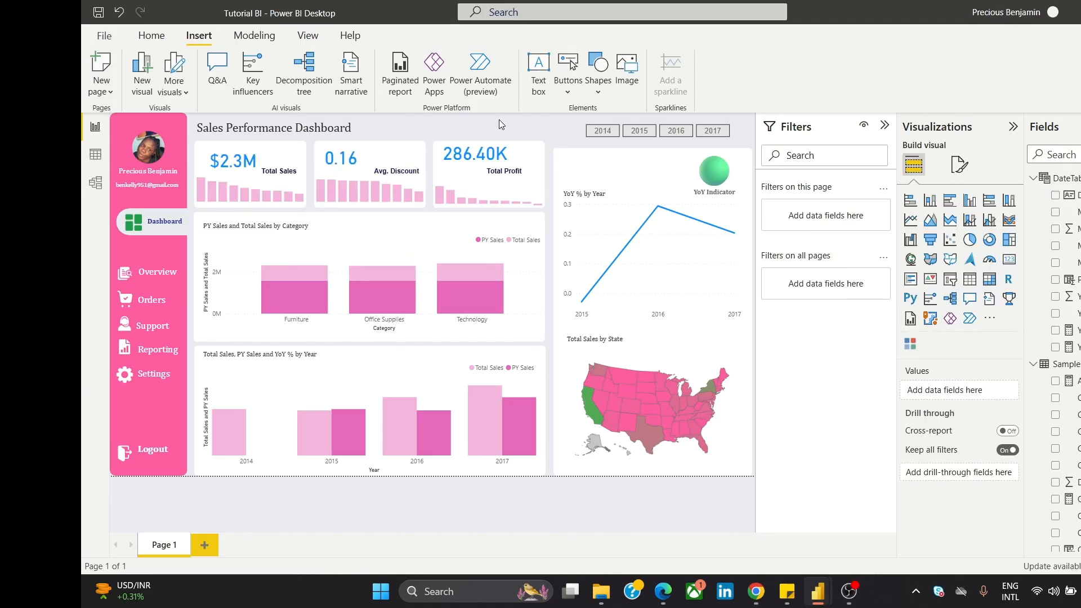
# Step: Enlarge the title to font size 20 and resize its text box so it fits on one line
pyautogui.tripleClick(309, 128)
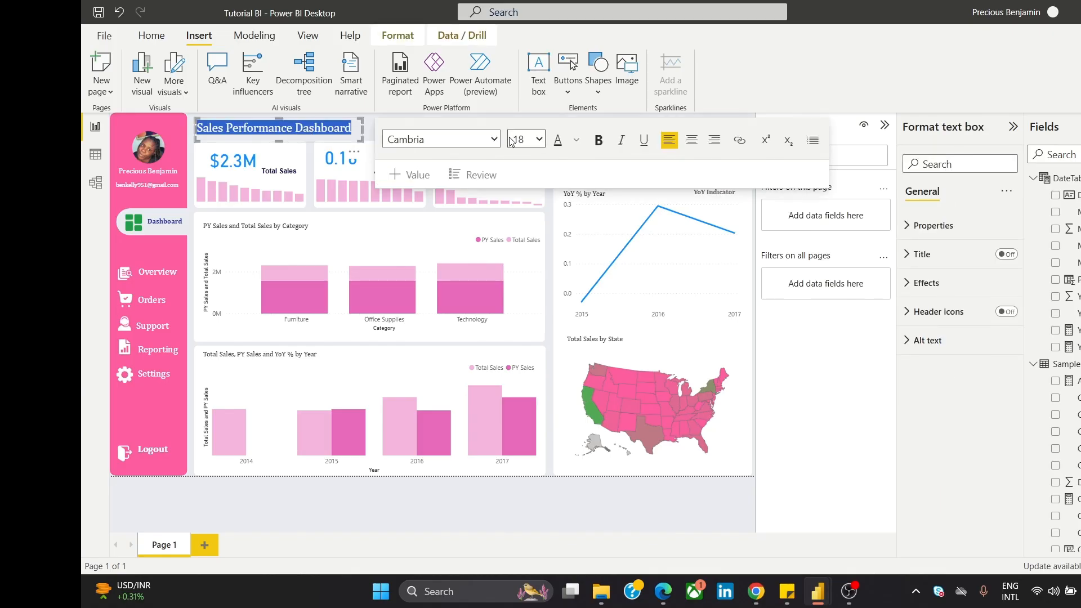
pyautogui.click(536, 142)
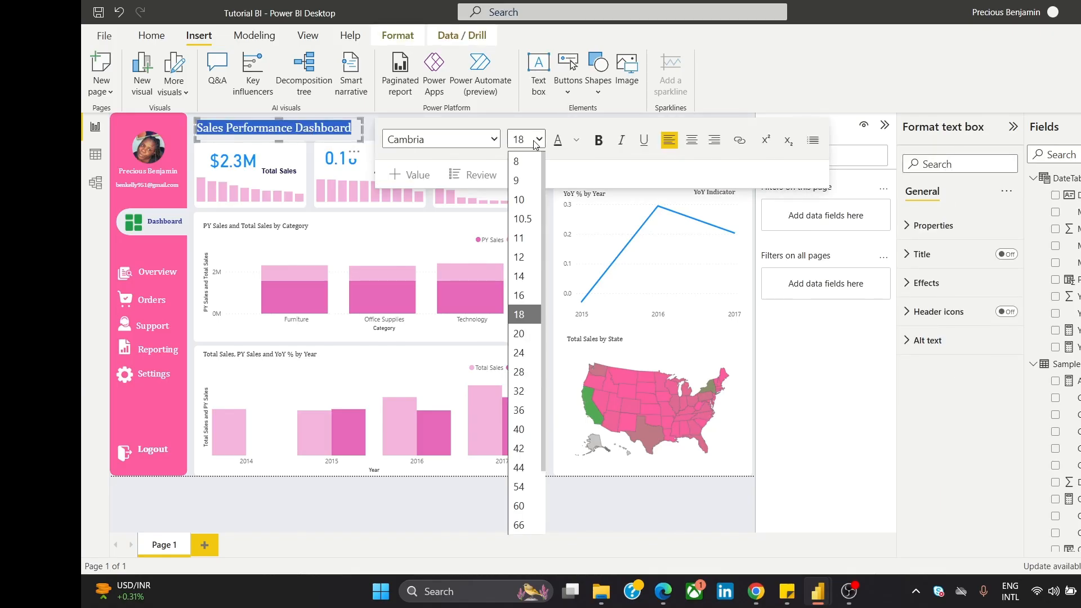
pyautogui.click(519, 334)
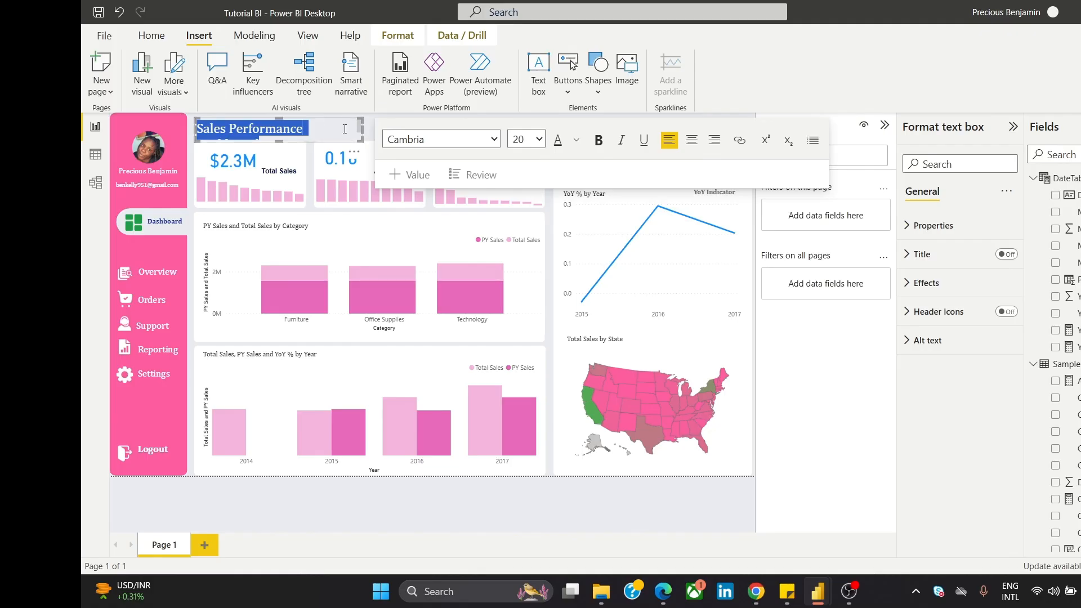
pyautogui.click(428, 125)
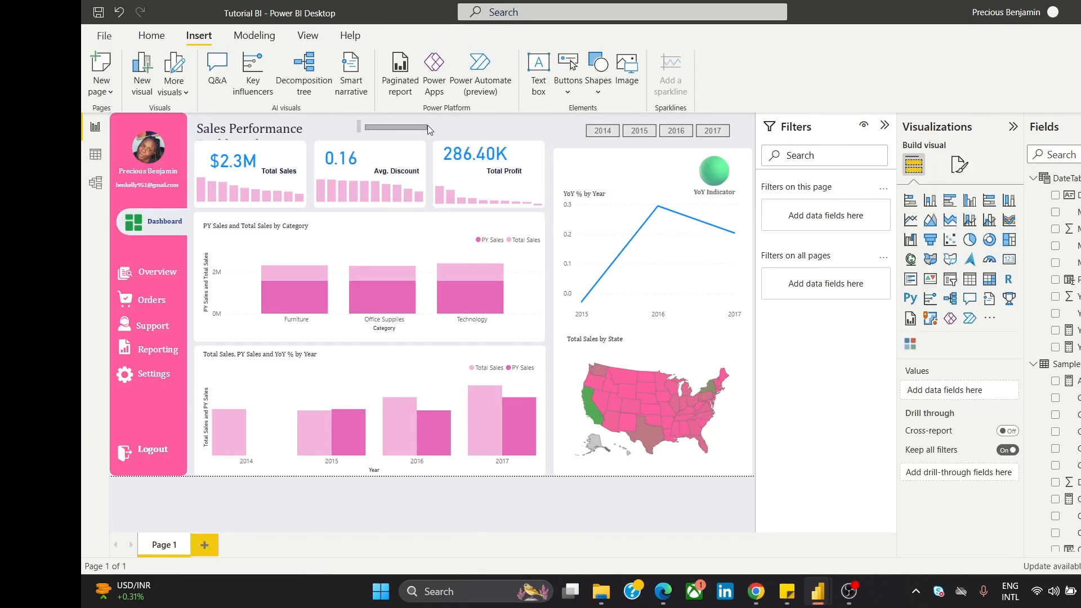
pyautogui.click(357, 125)
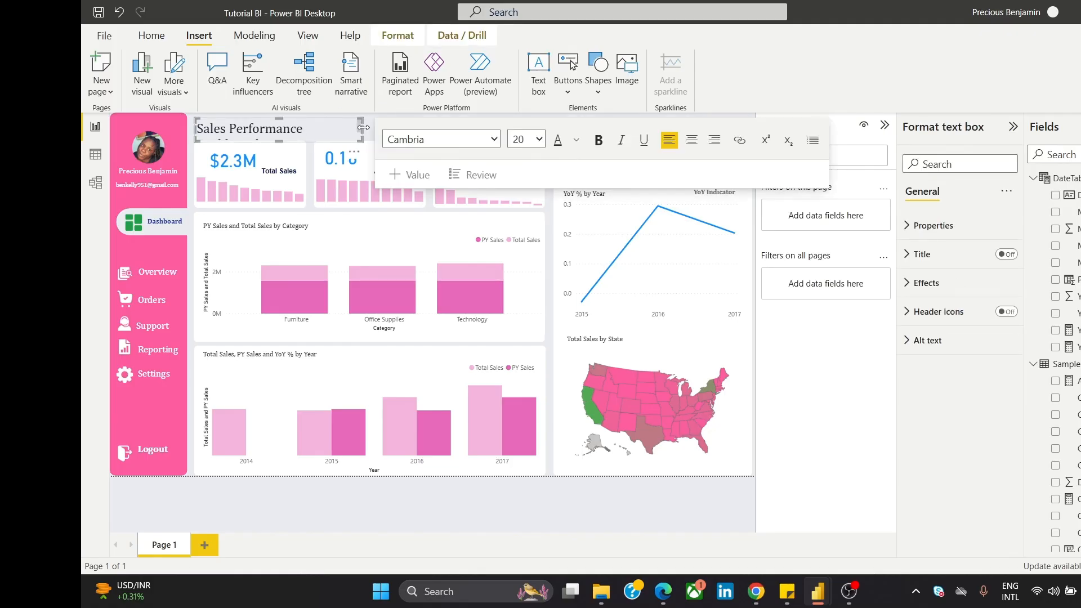
pyautogui.moveTo(367, 129); pyautogui.dragTo(434, 126)
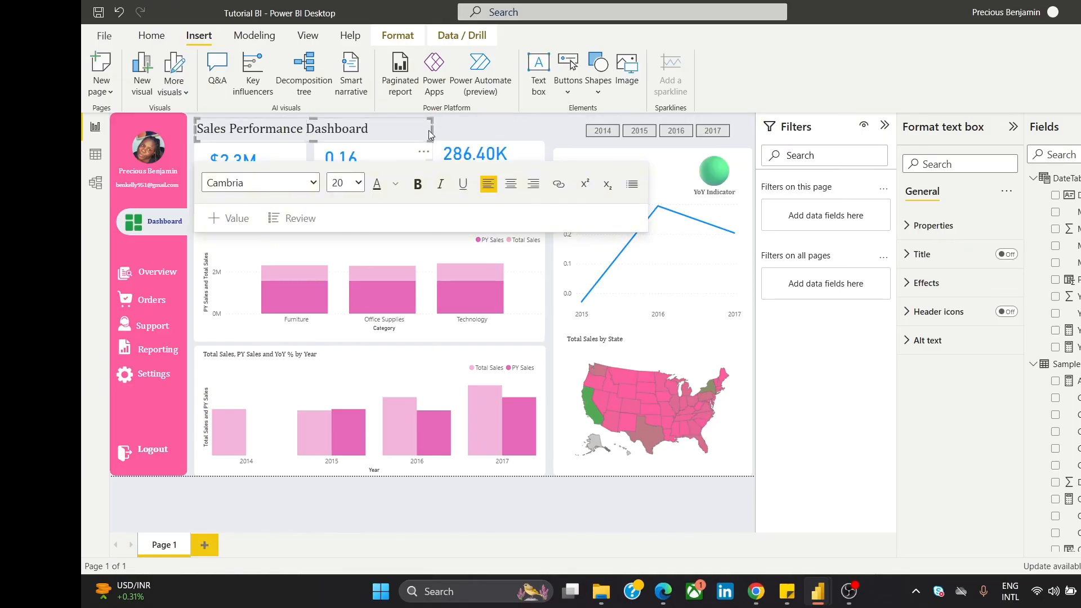
pyautogui.moveTo(432, 130); pyautogui.dragTo(390, 127)
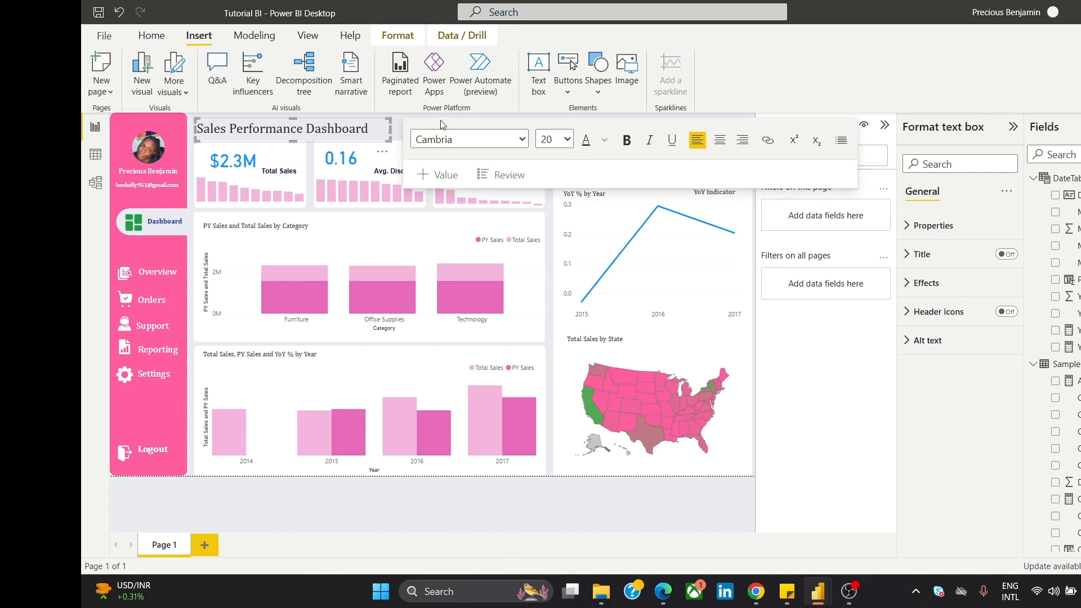
pyautogui.click(393, 129)
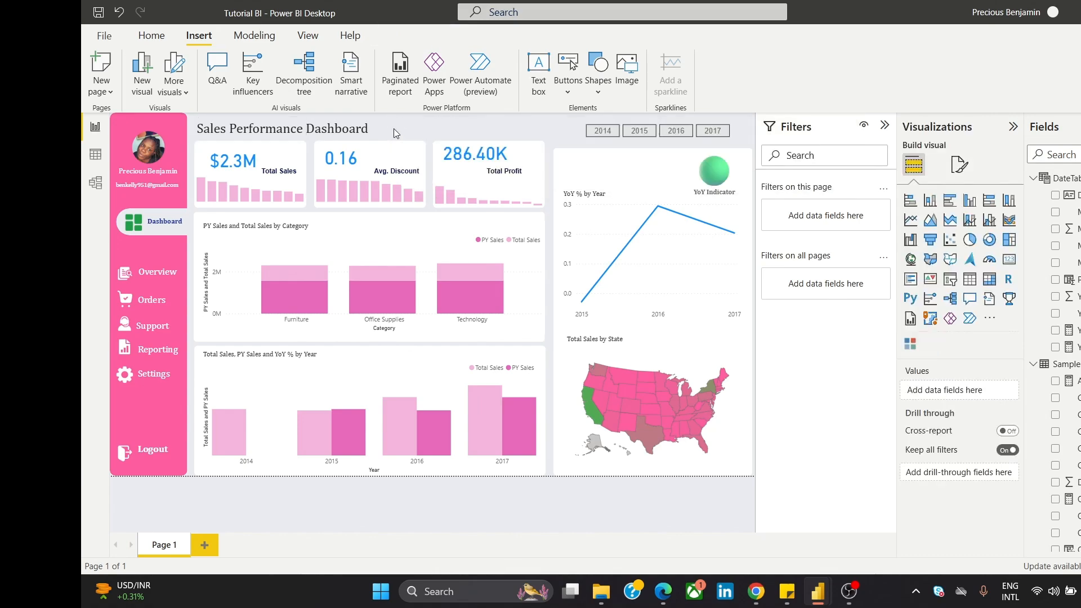